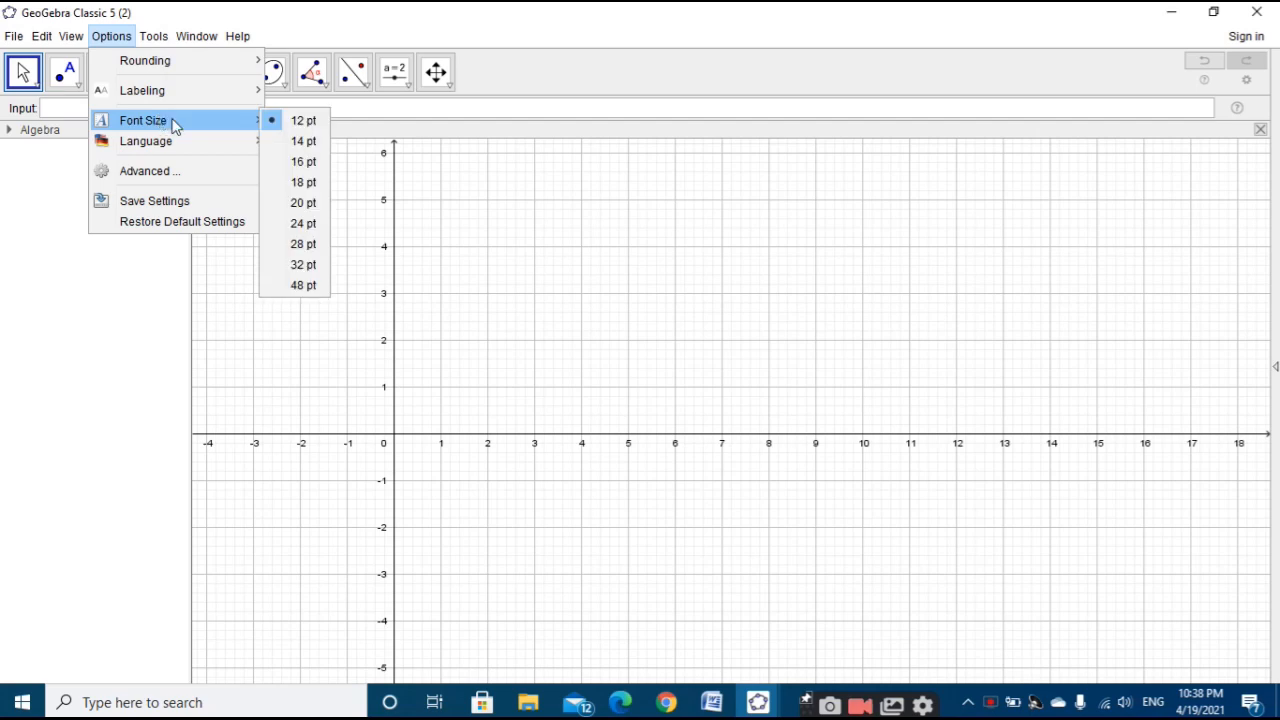
# Step: Set the font size to 14 pt and shift the coordinate origin toward the lower middle of the graphics view
pyautogui.click(292, 145)
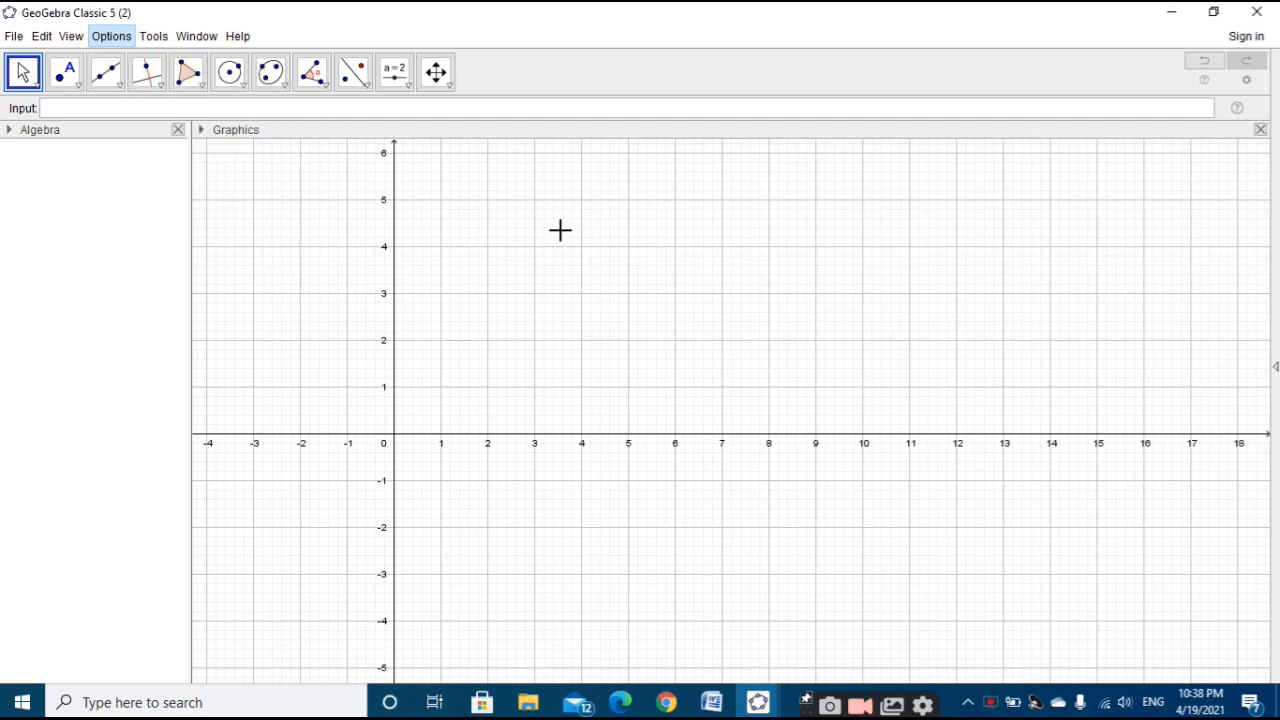
pyautogui.moveTo(429, 251); pyautogui.dragTo(509, 340)
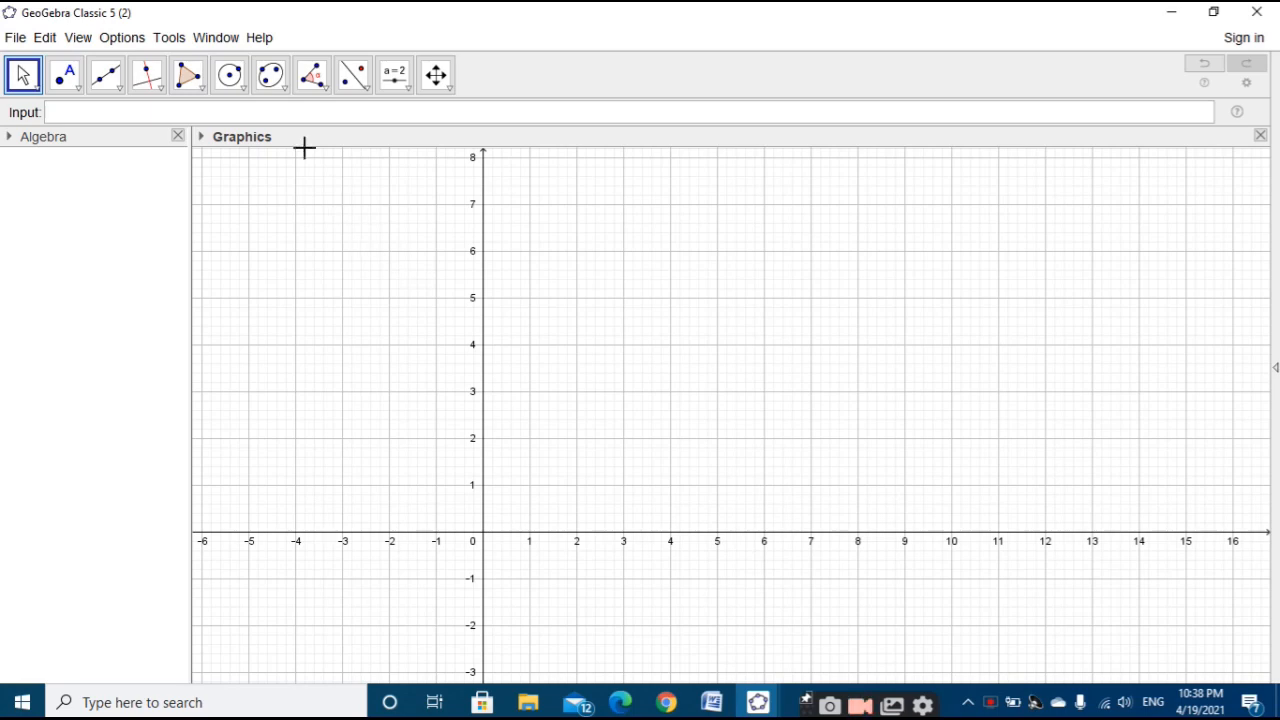
# Step: Define the two starting numbers, a = 150 and b with the value 240
pyautogui.click(288, 116)
pyautogui.write('a=150')
pyautogui.press('Return')
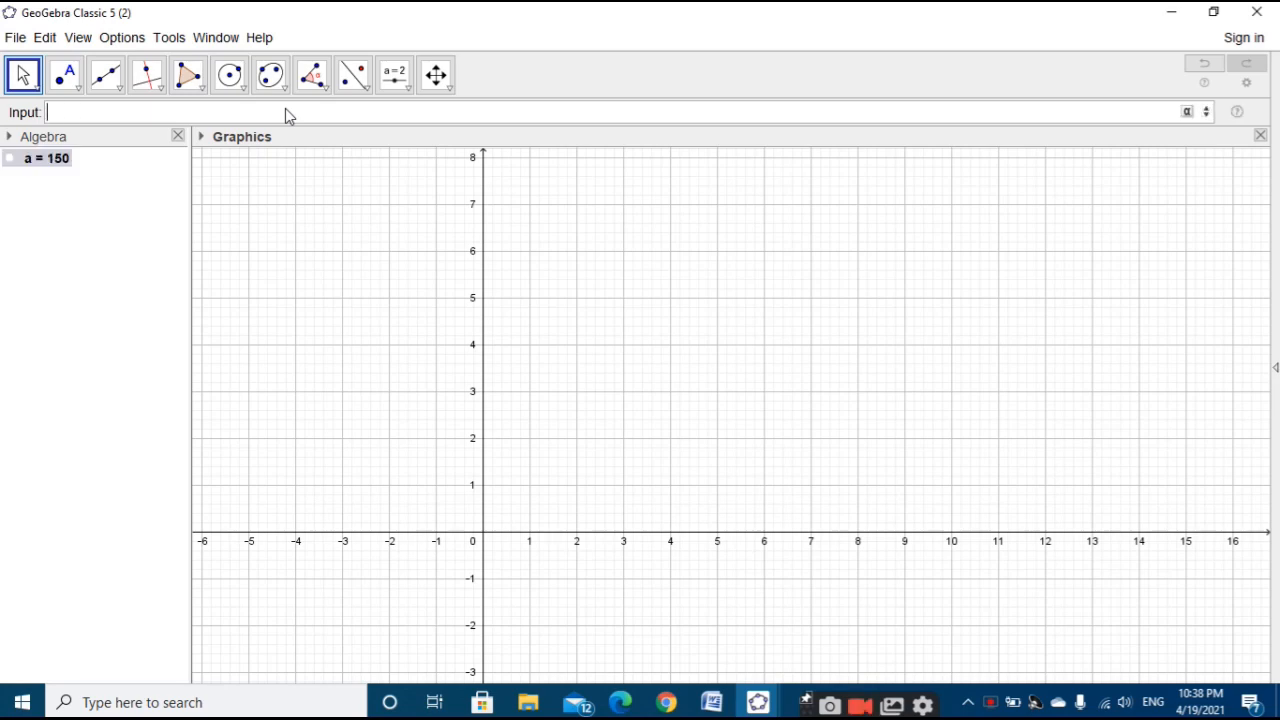
pyautogui.write('240')
pyautogui.press('Return')
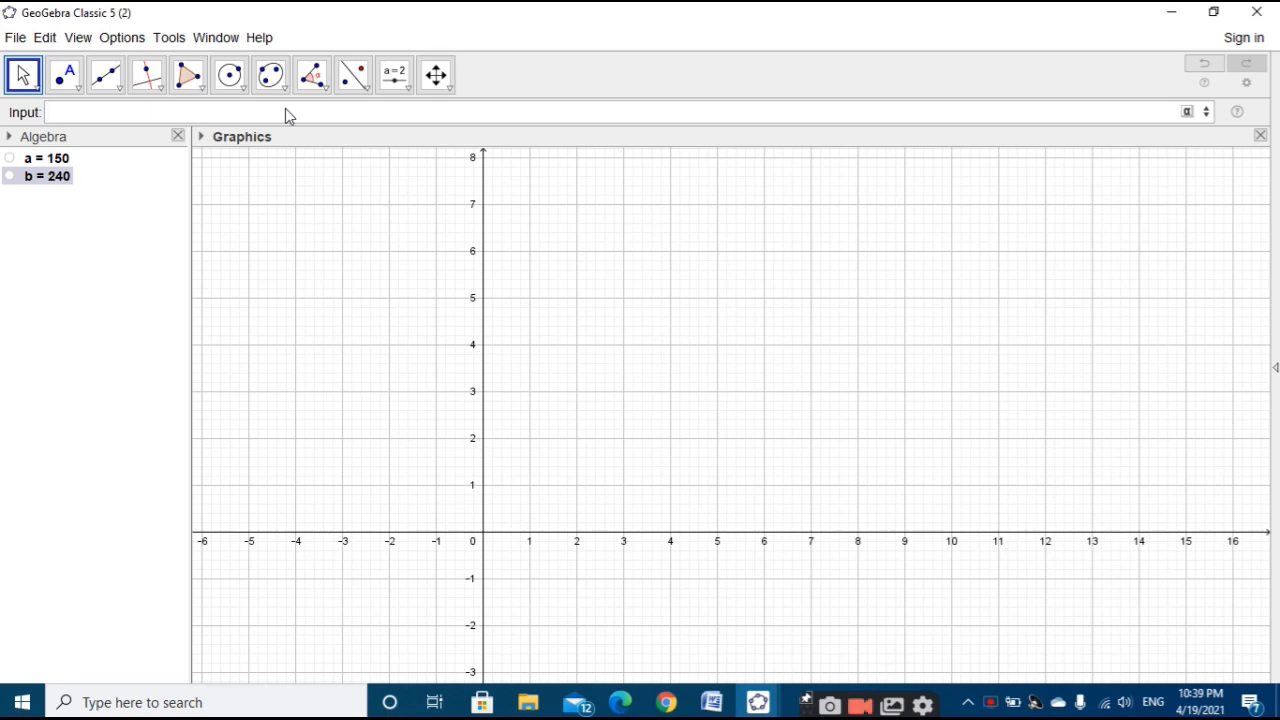
# Step: Compute the greatest common divisor of the two numbers with GCD(a, b)
pyautogui.write('GCD')
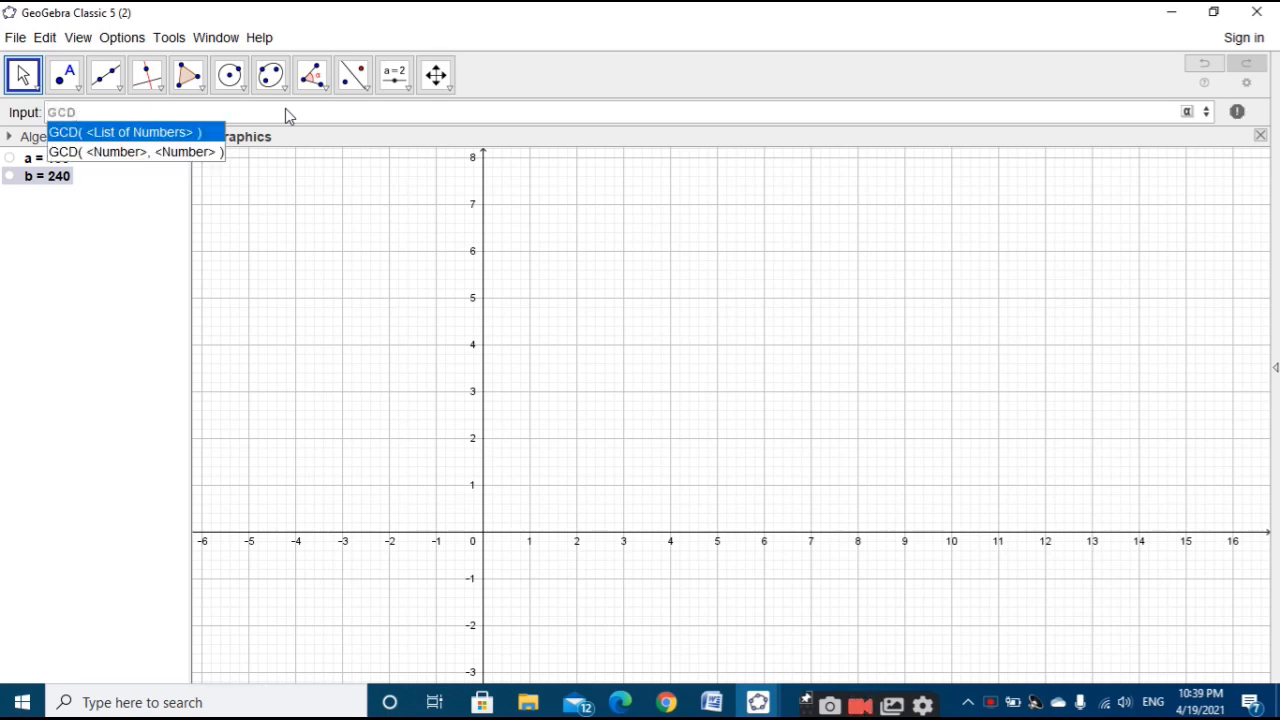
pyautogui.click(202, 151)
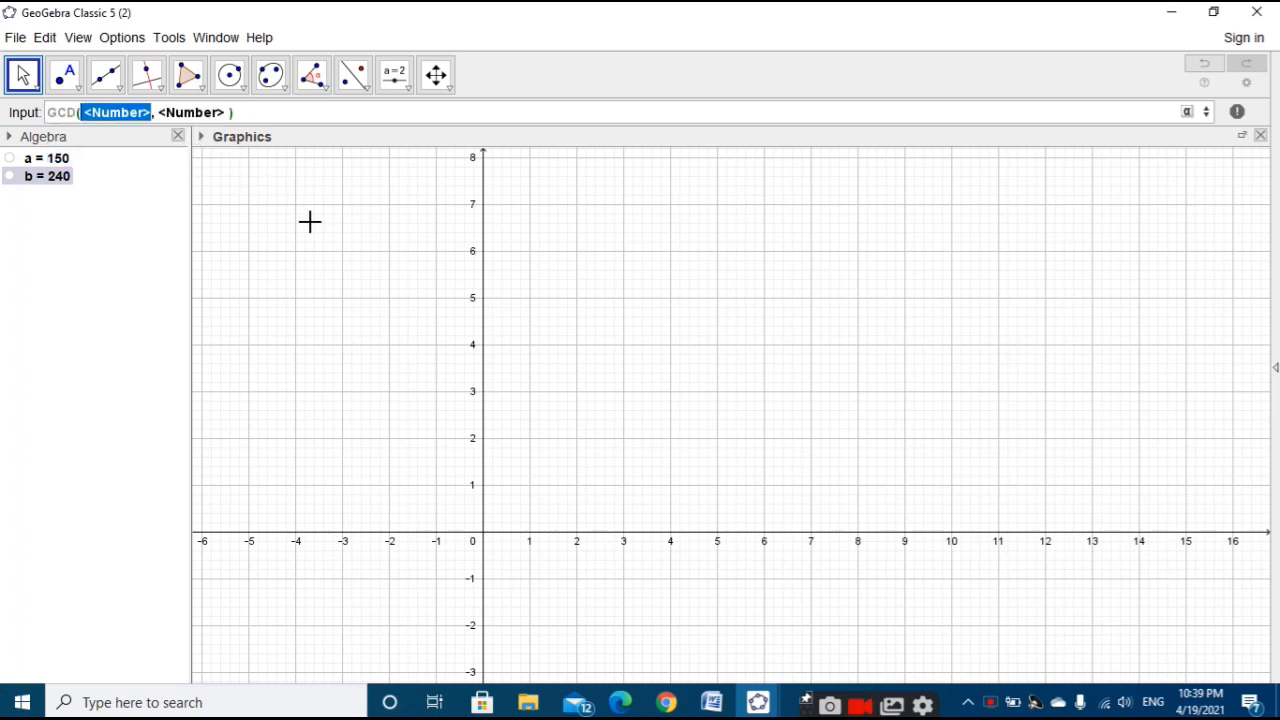
pyautogui.write('a')
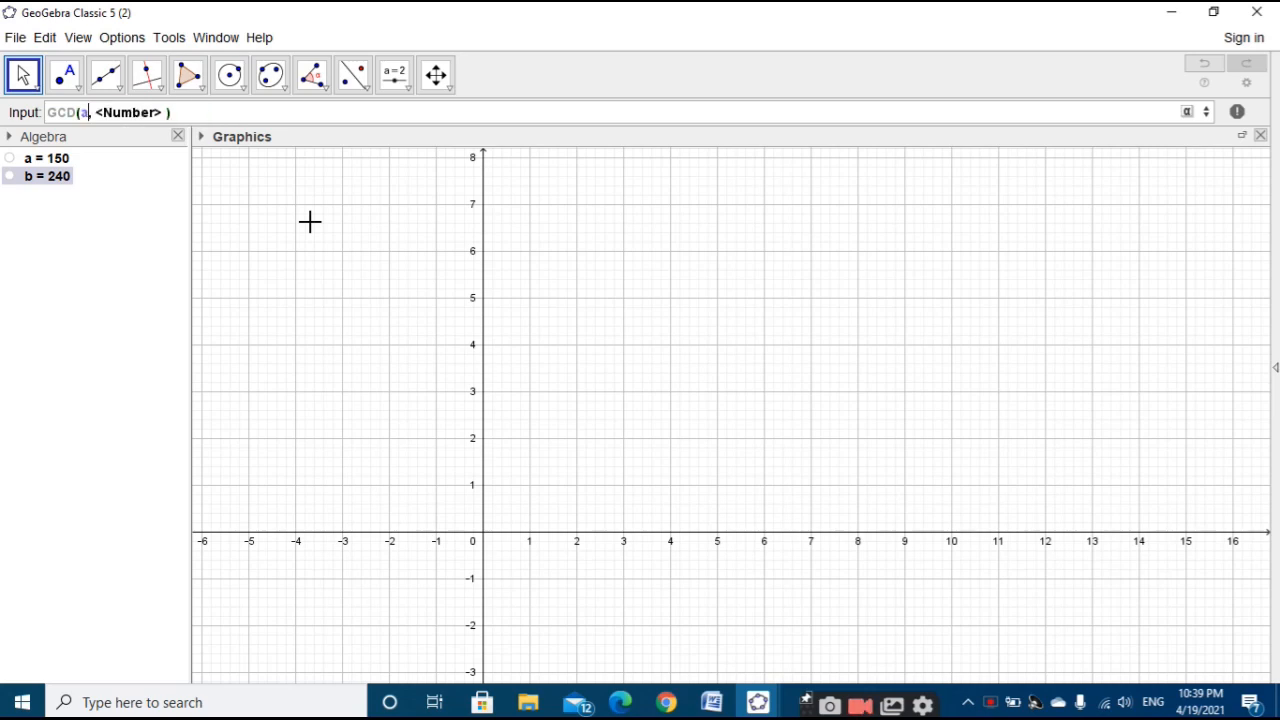
pyautogui.press('Tab')
pyautogui.write('b')
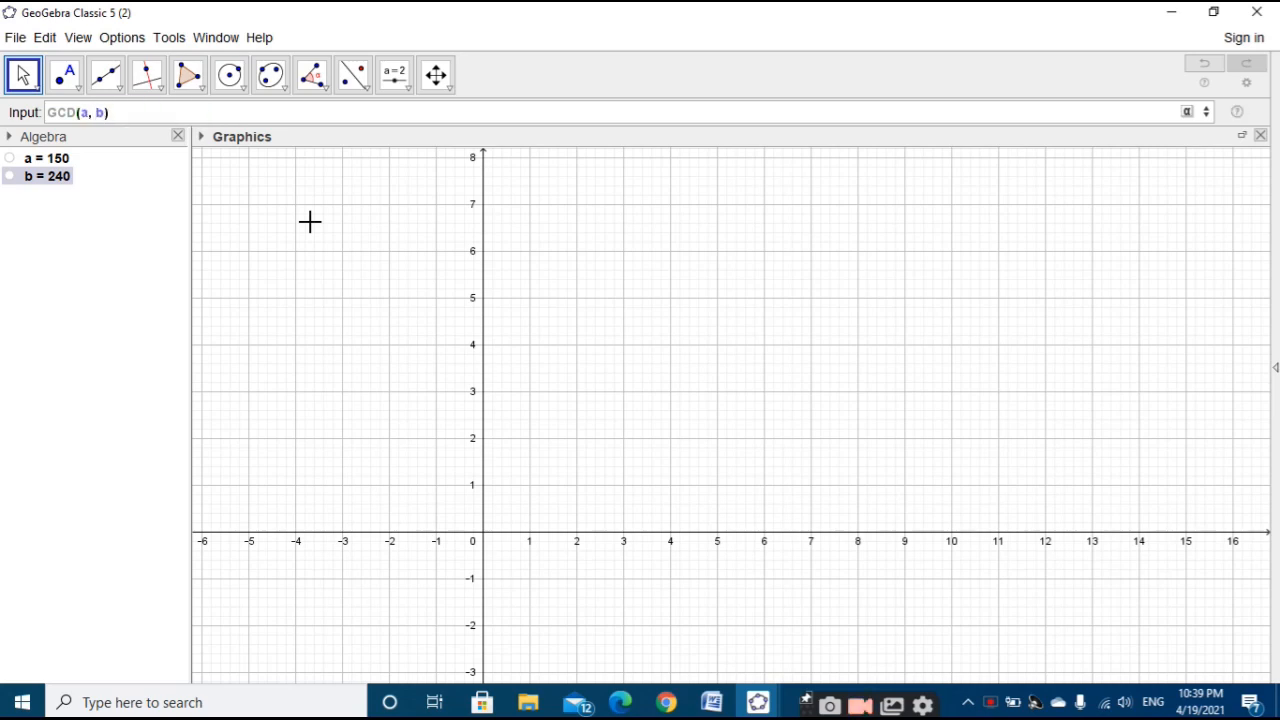
pyautogui.press('Return')
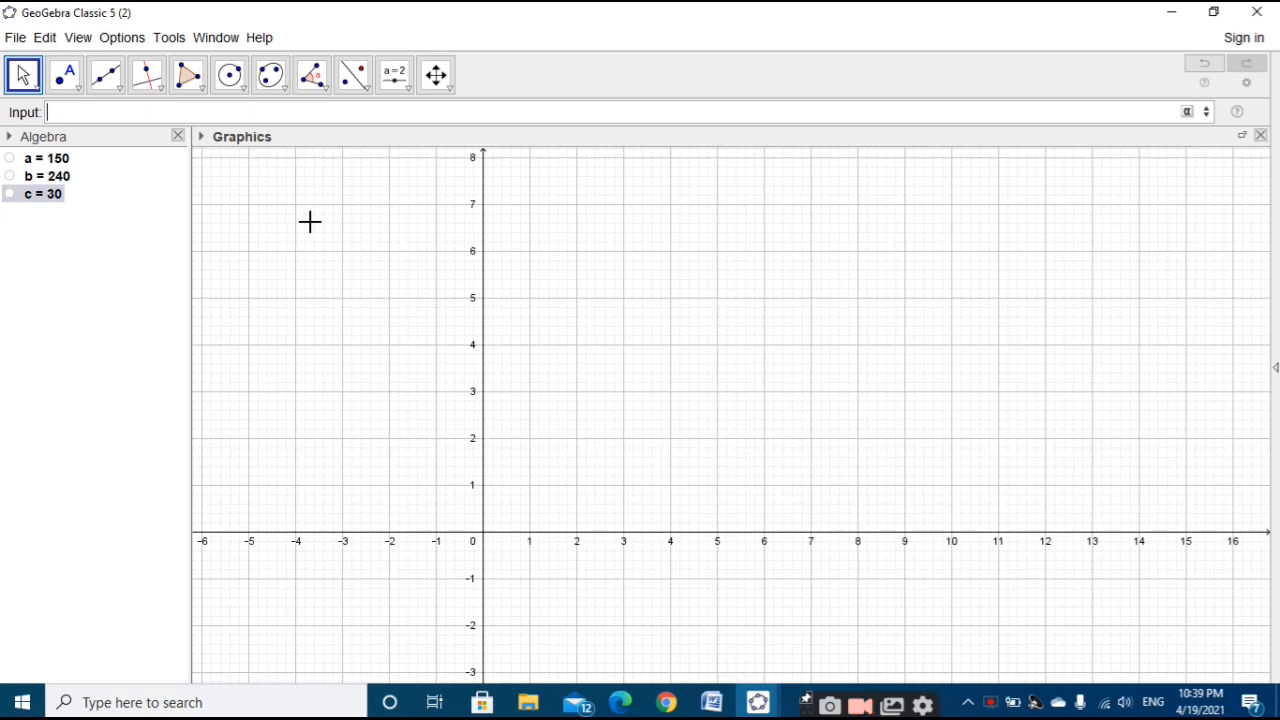
# Step: Define list1 as the prime factors of a with list1:PrimeFactors(a)
pyautogui.write('prime')
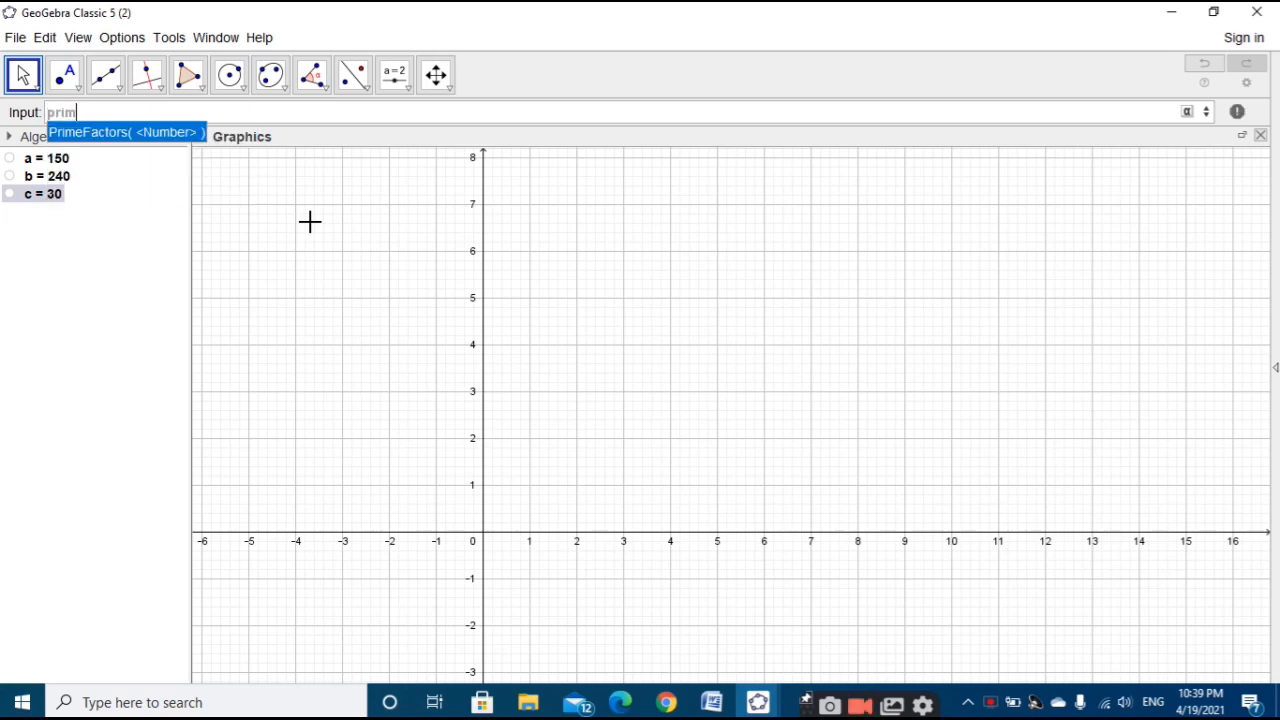
pyautogui.click(192, 132)
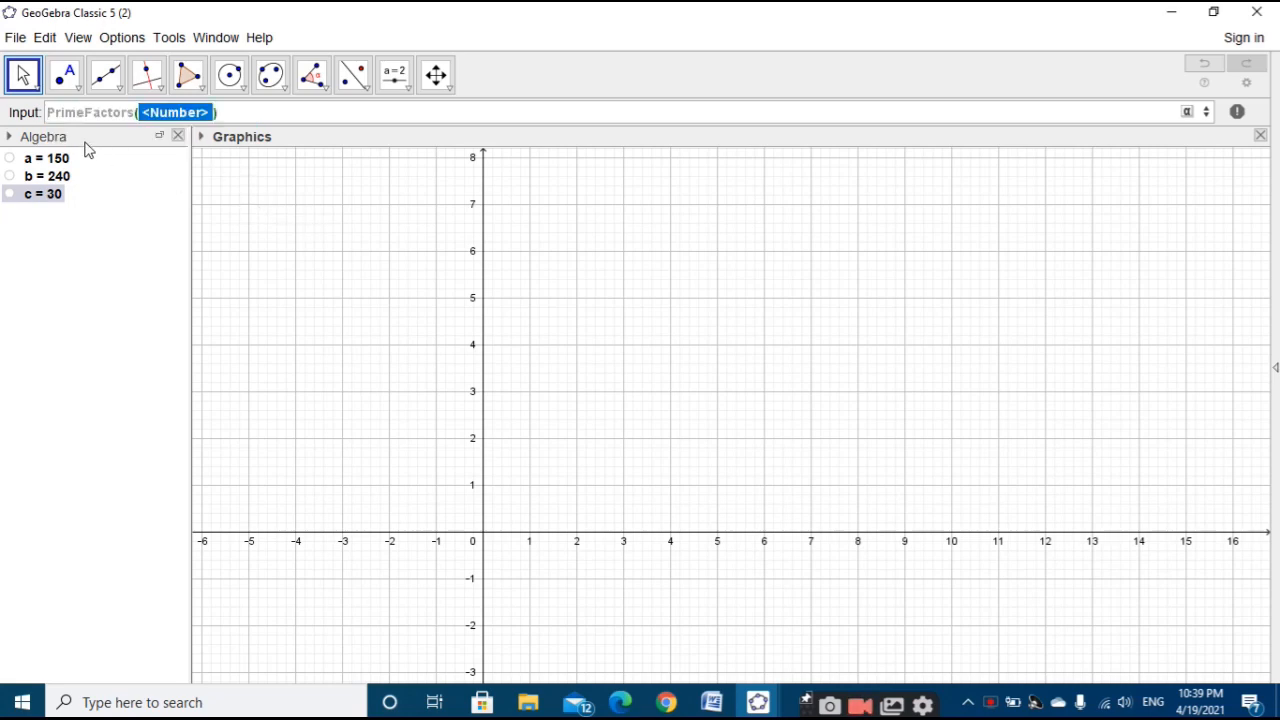
pyautogui.click(50, 112)
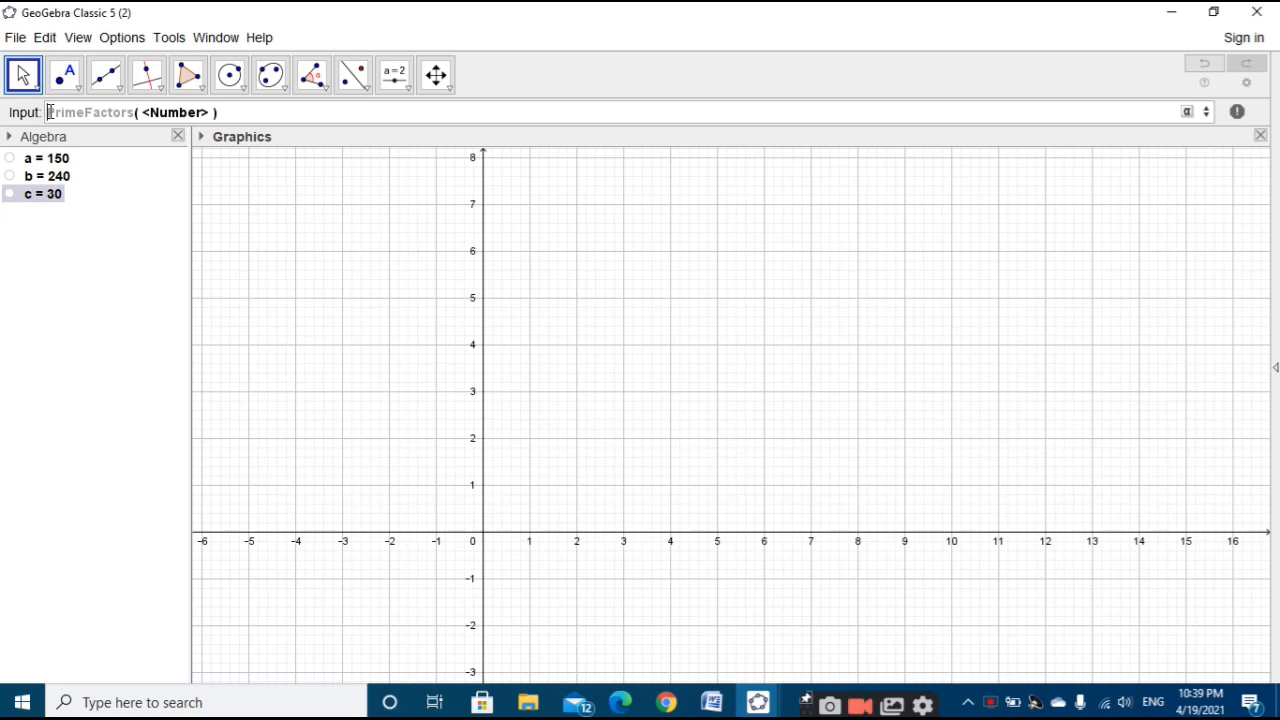
pyautogui.write('List')
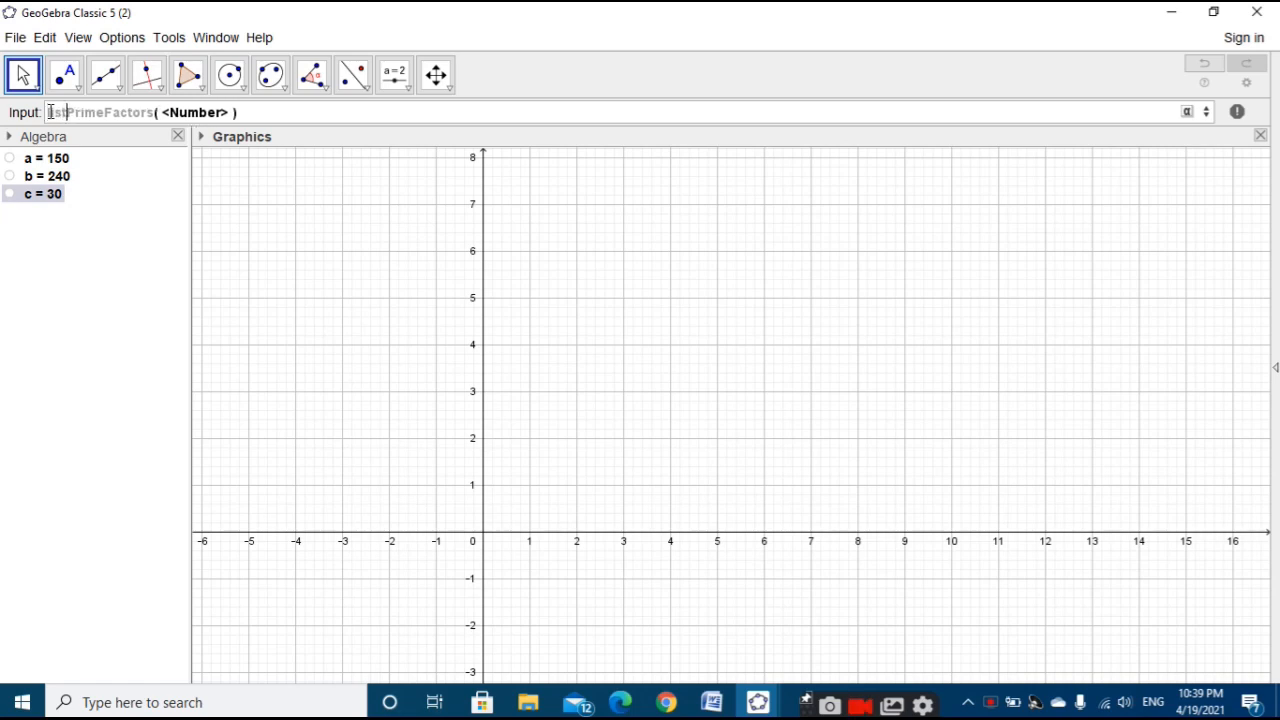
pyautogui.write('1')
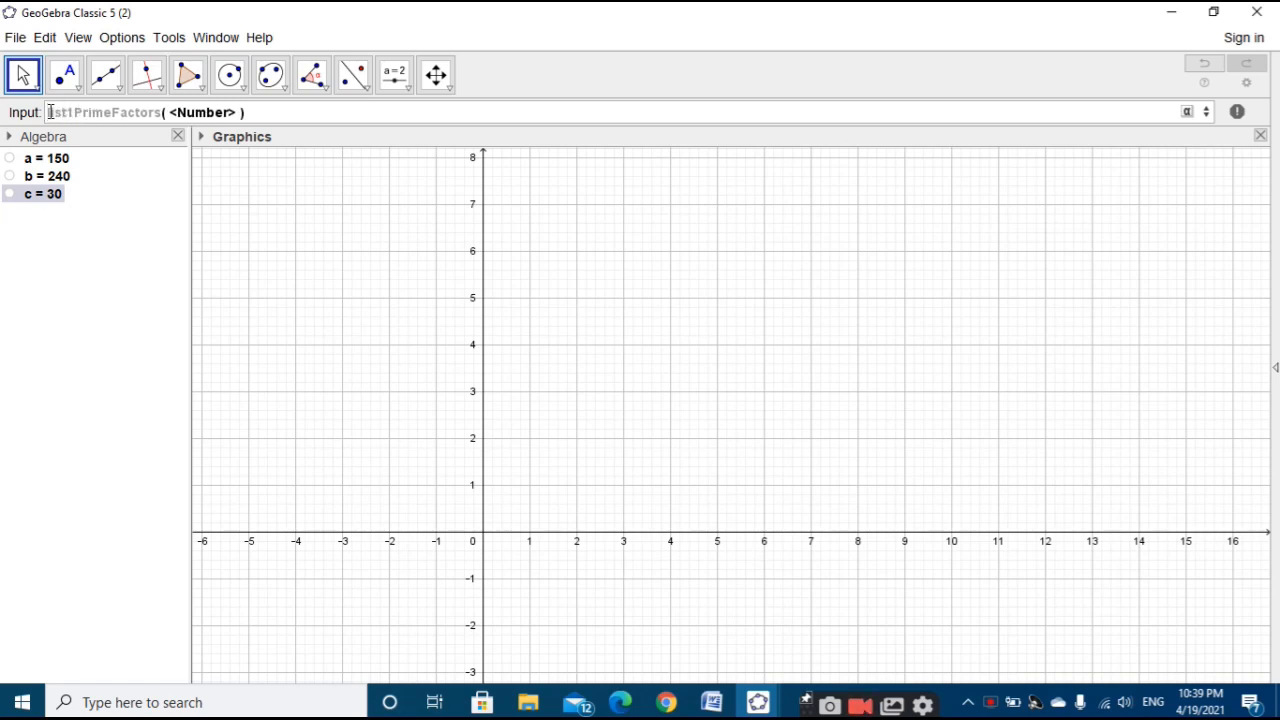
pyautogui.write(':')
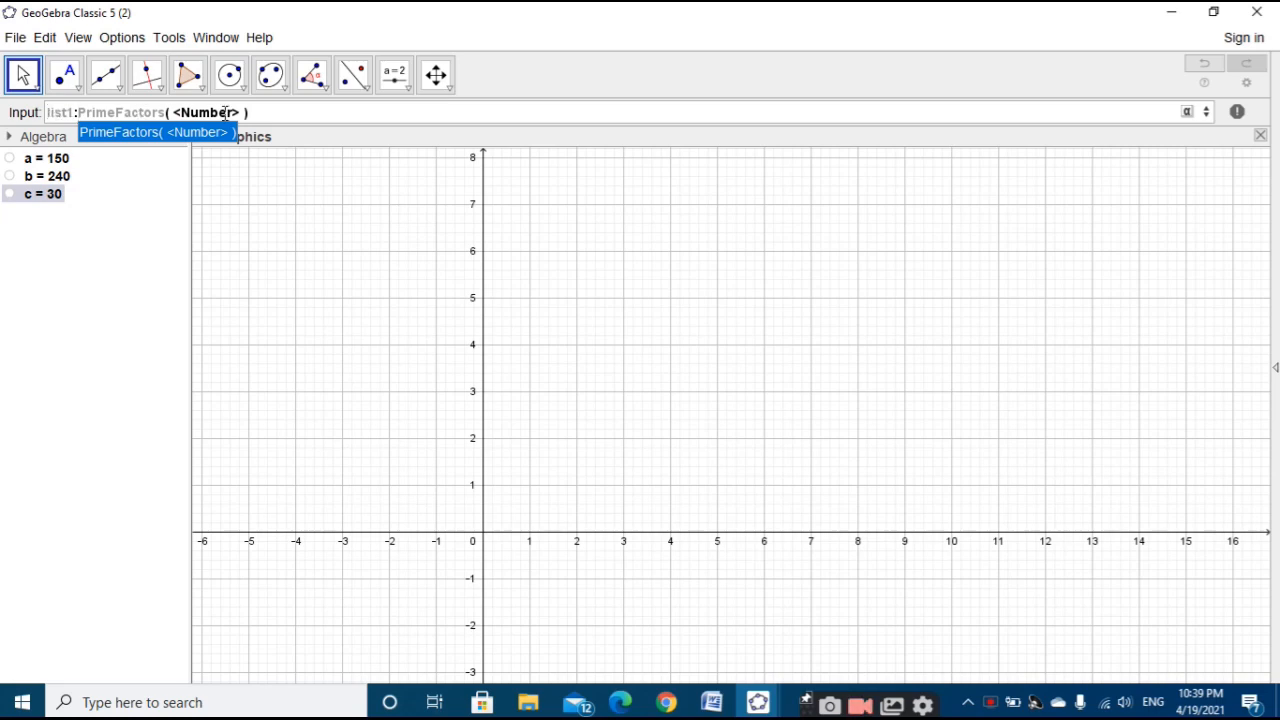
pyautogui.click(162, 112)
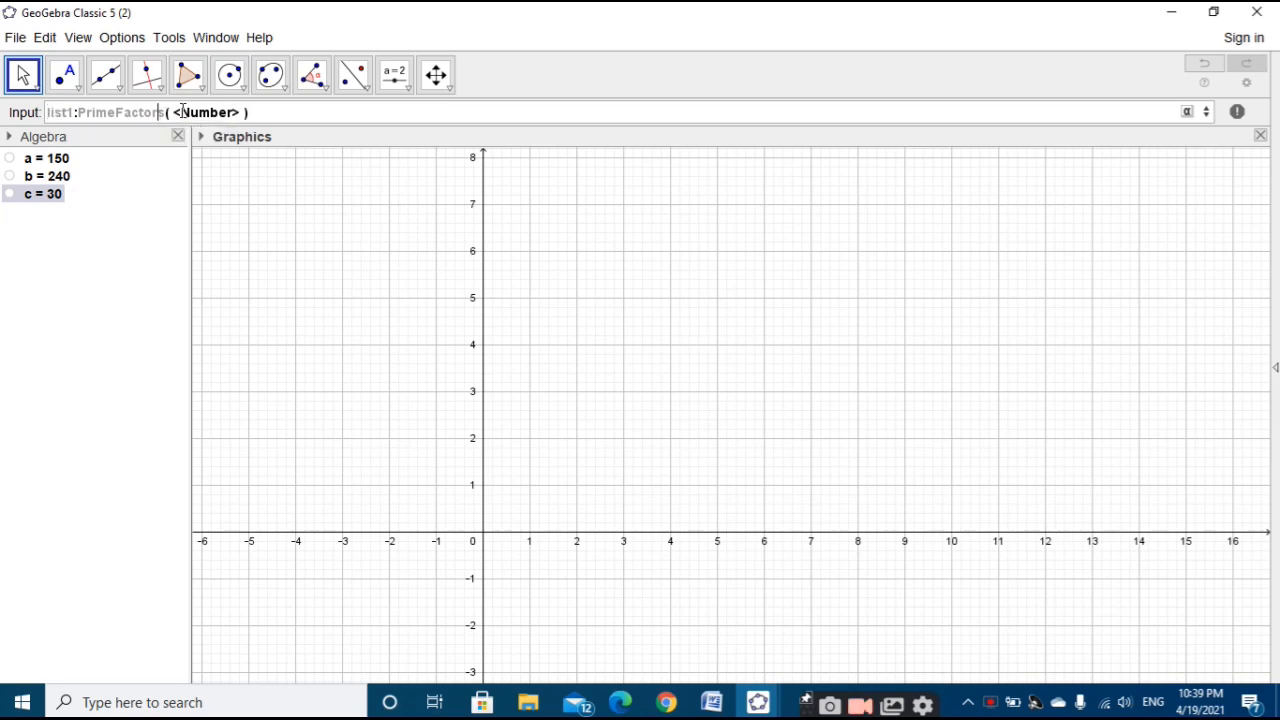
pyautogui.click(166, 112)
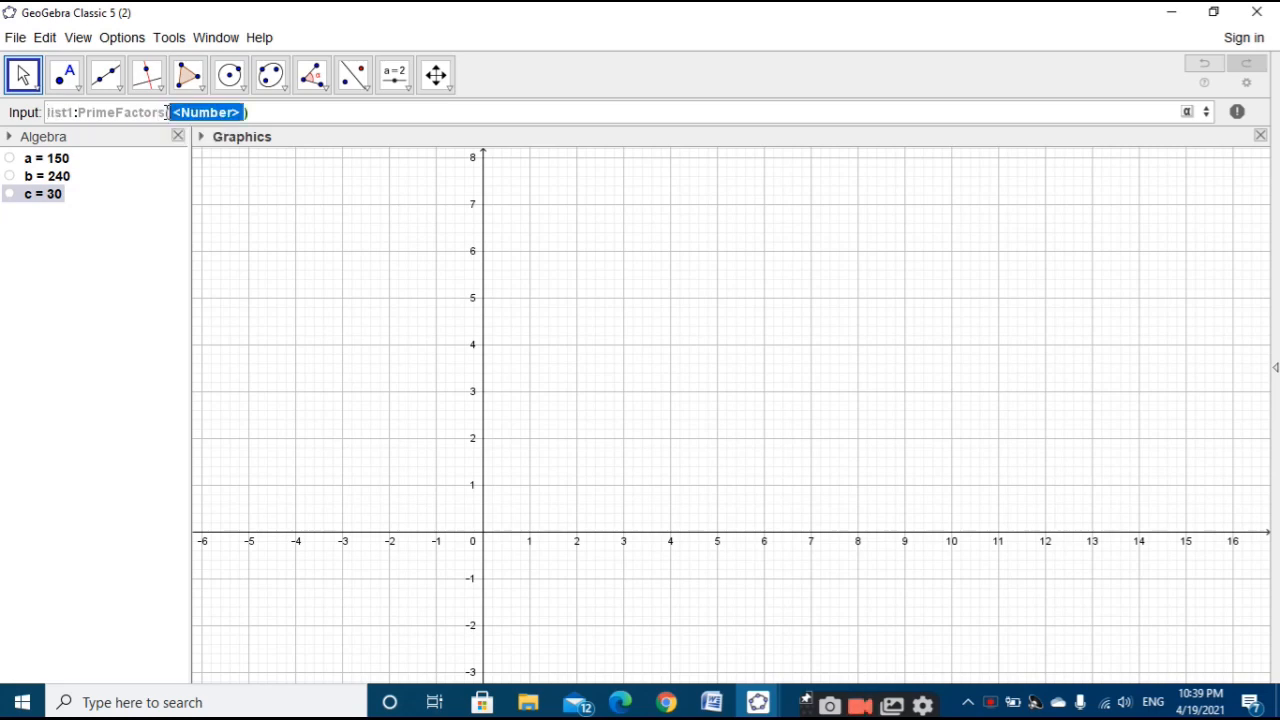
pyautogui.write('a')
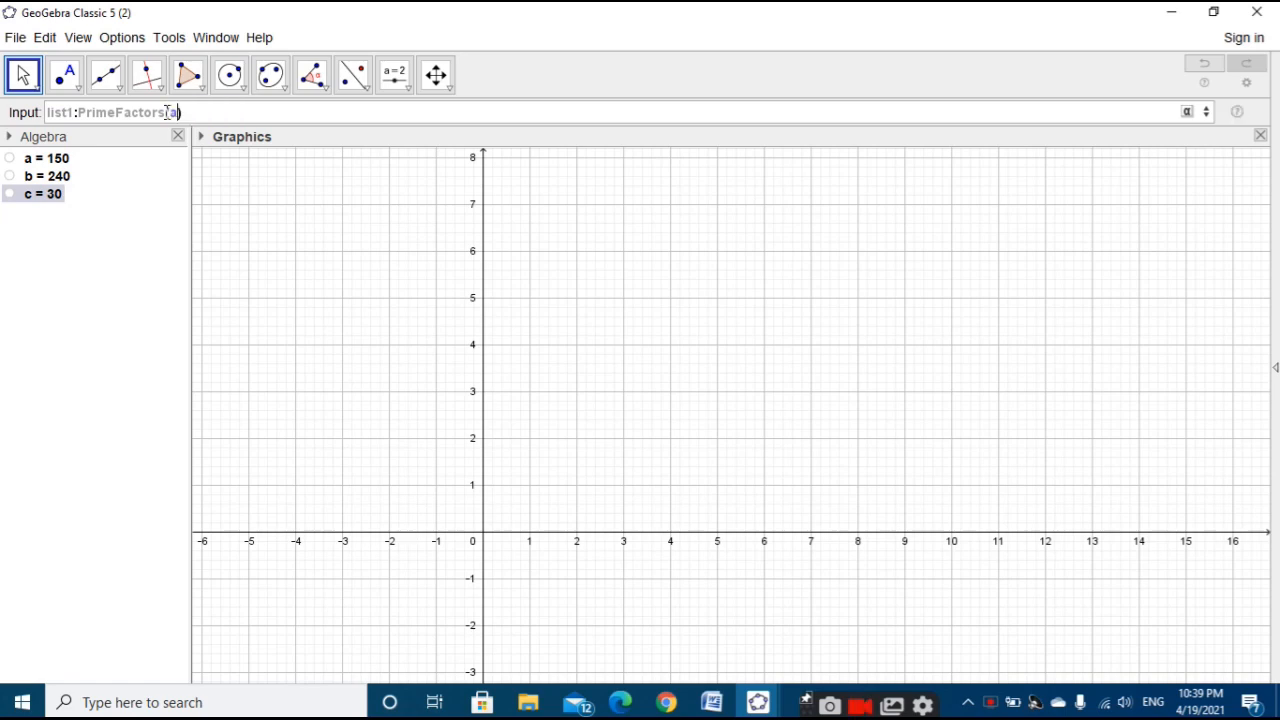
pyautogui.press('Return')
# Step: Define list2 as the prime factors of b with list2:PrimeFactors(b)
pyautogui.write('list2')
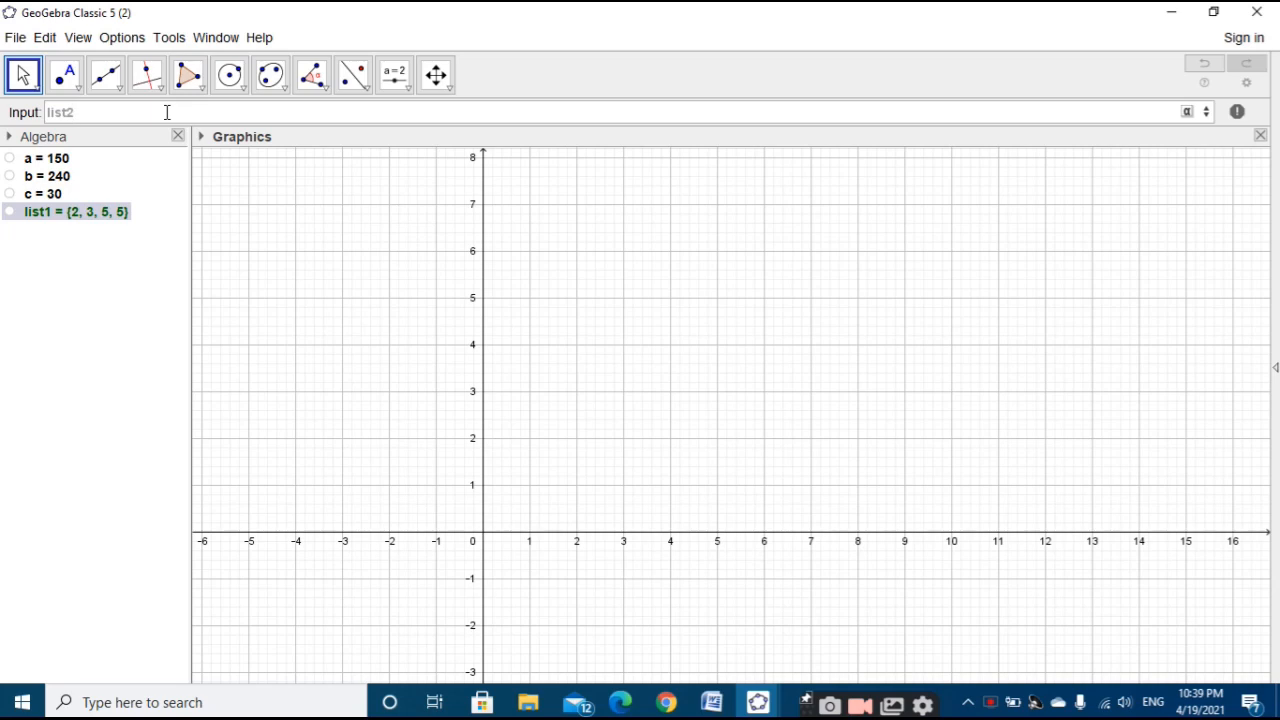
pyautogui.write(':pri')
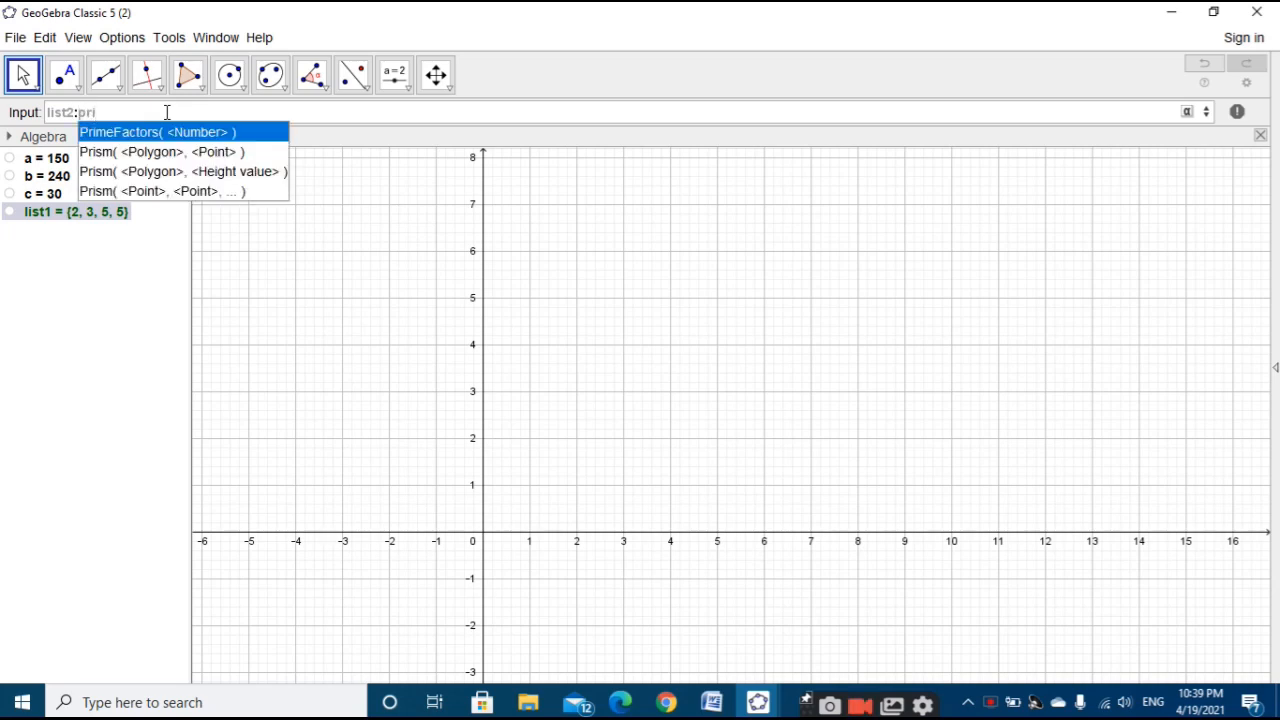
pyautogui.click(179, 136)
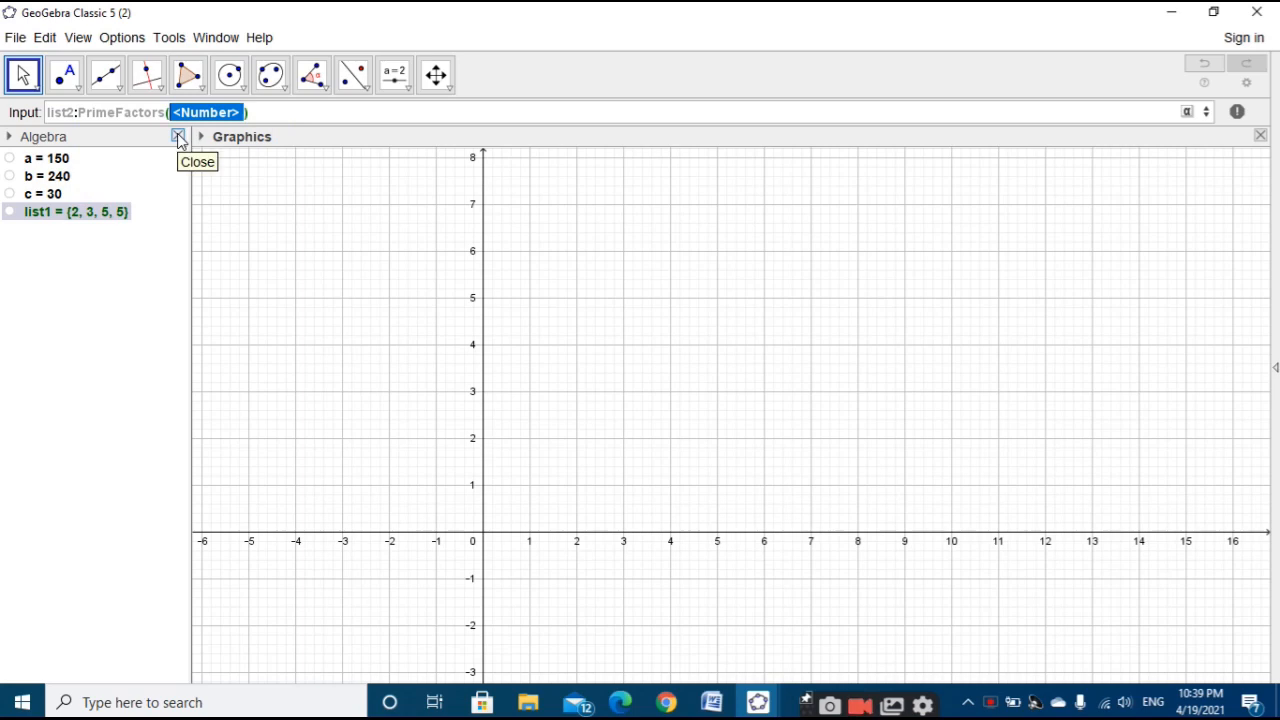
pyautogui.write('b')
pyautogui.press('Return')
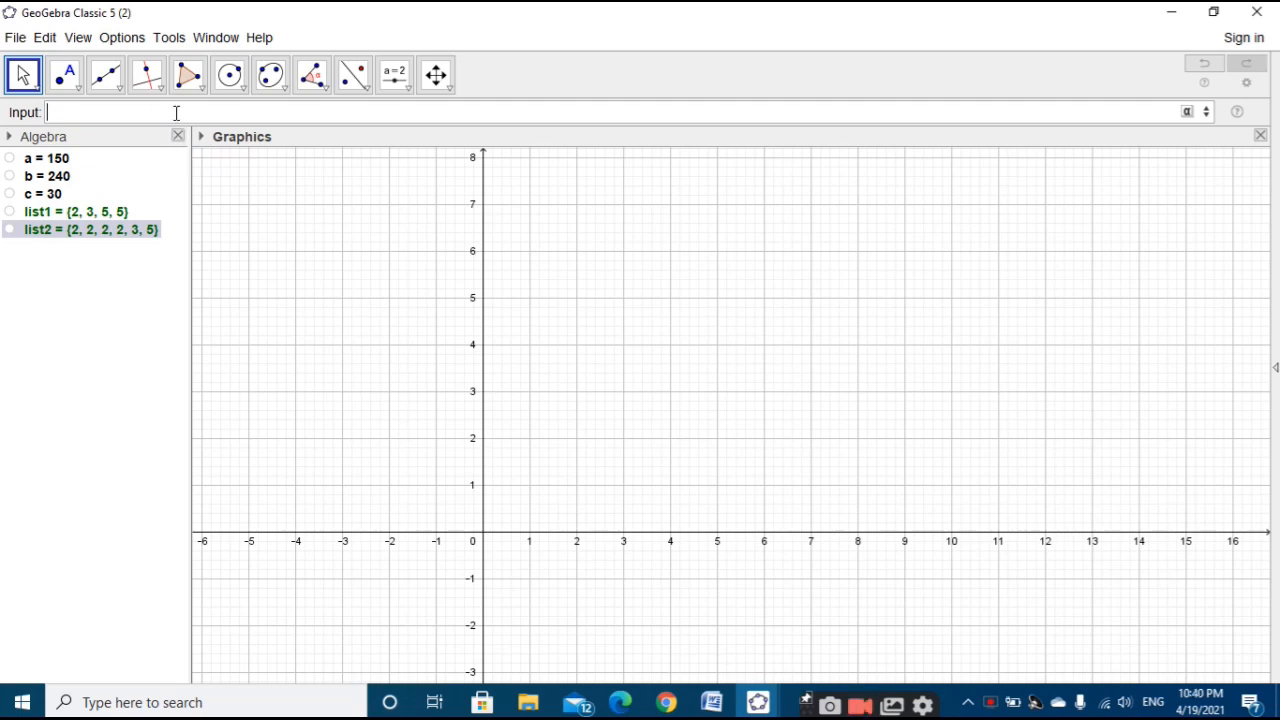
# Step: Define list3 as the prime factors of the greatest common divisor with list3:PrimeFactors(c)
pyautogui.write('list3:prim')
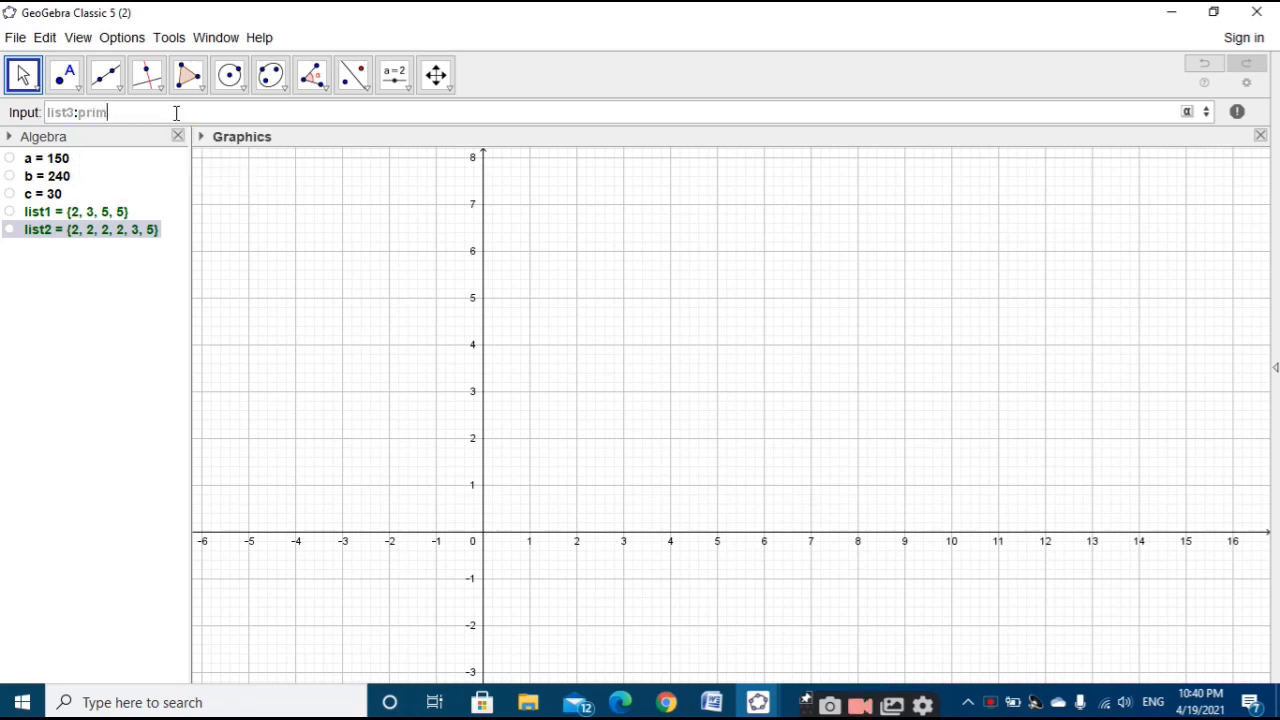
pyautogui.click(192, 131)
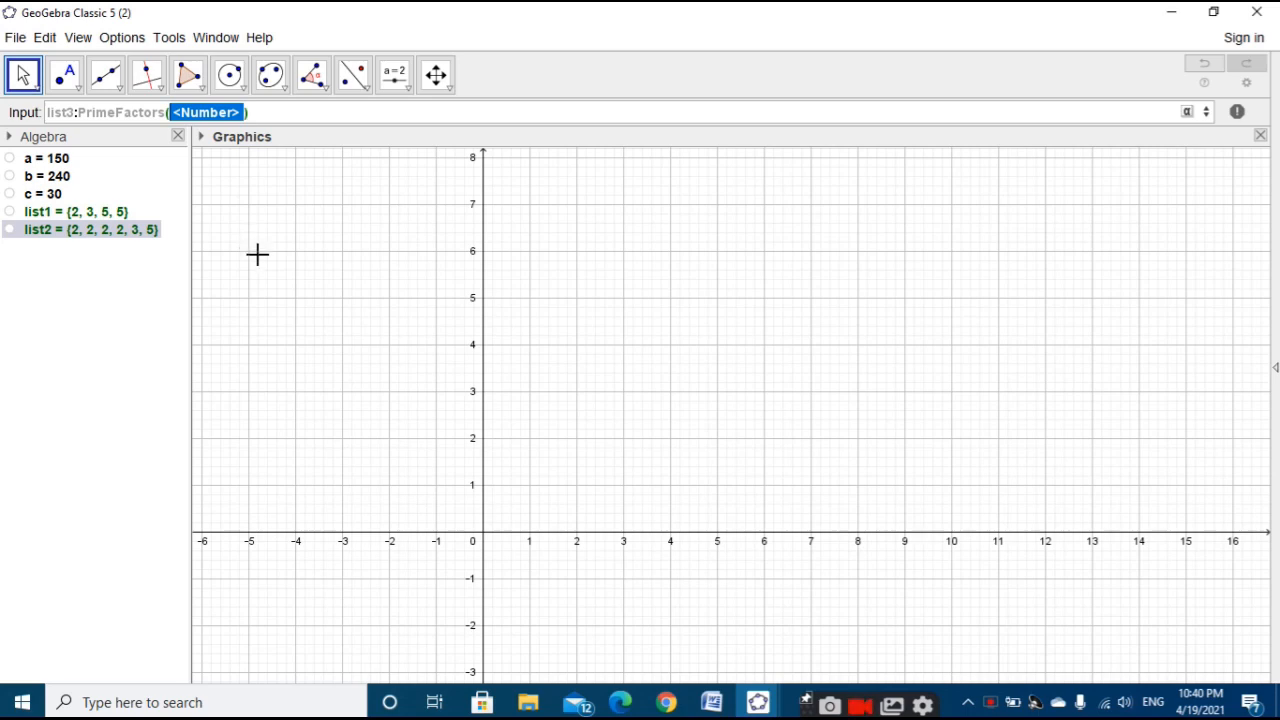
pyautogui.click(49, 203)
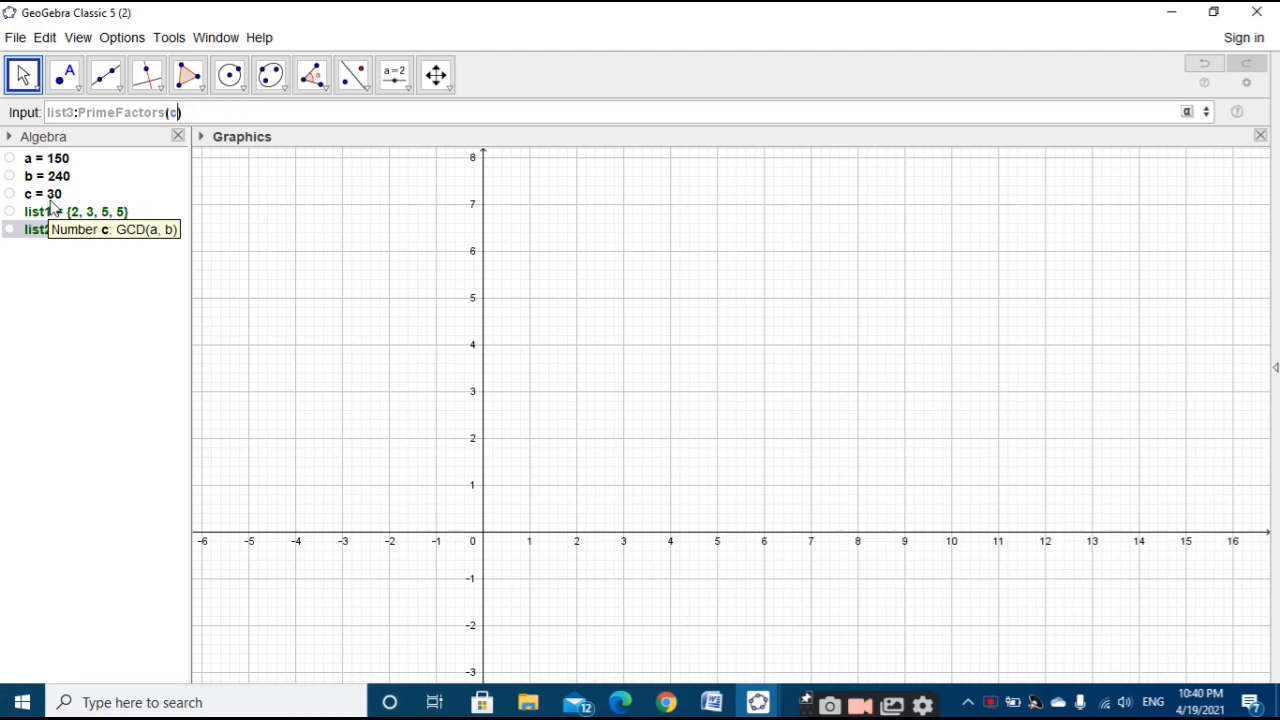
pyautogui.press('Return')
# Step: Rename the greatest common divisor number c to e
pyautogui.click(40, 195)
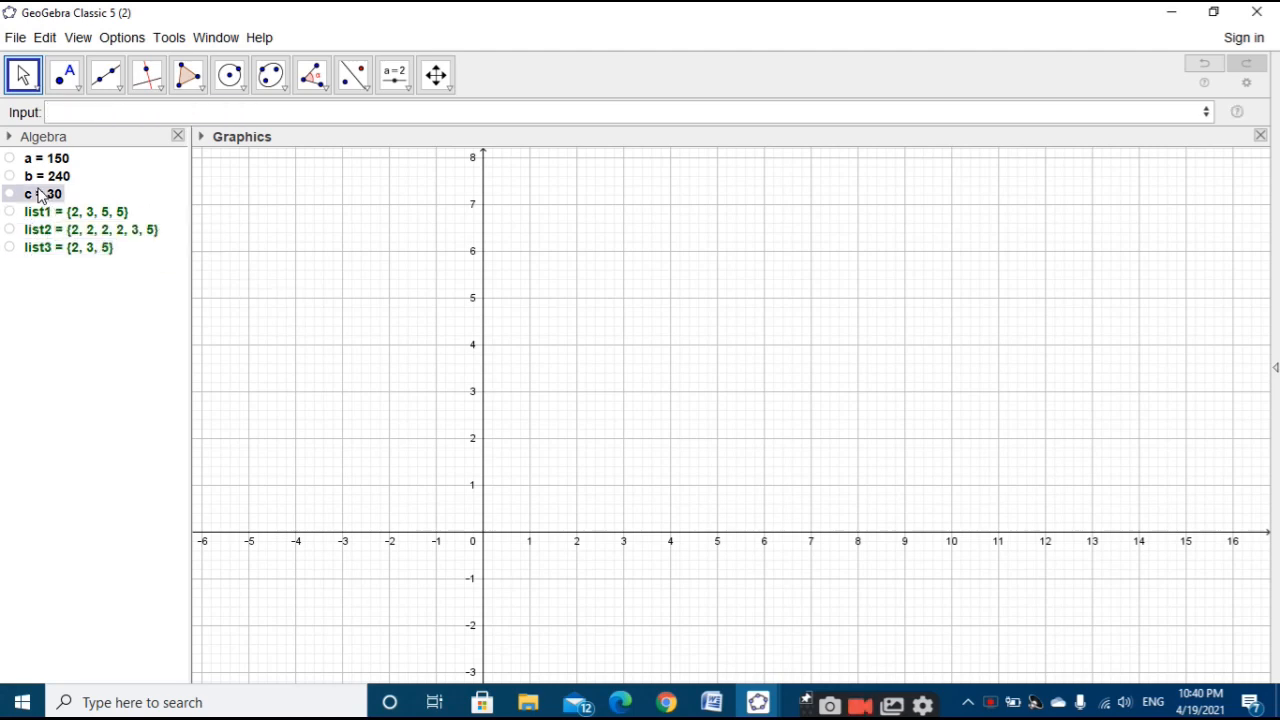
pyautogui.rightClick(45, 196)
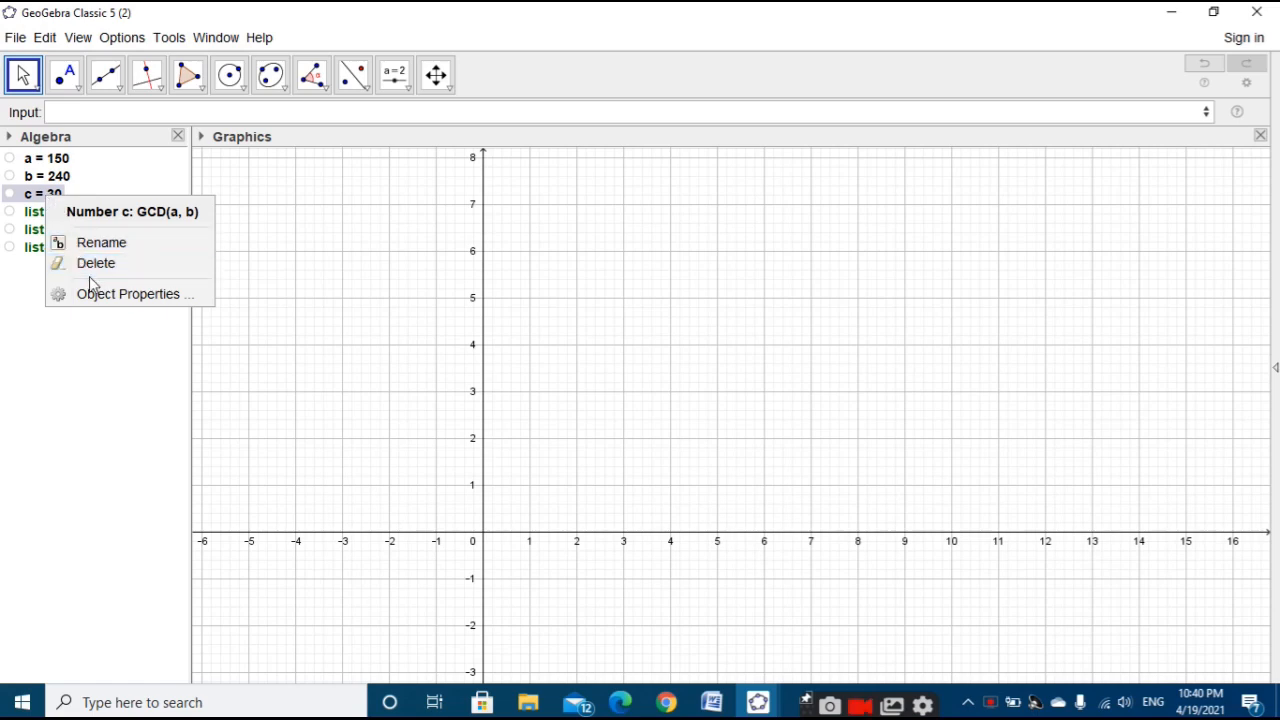
pyautogui.click(96, 243)
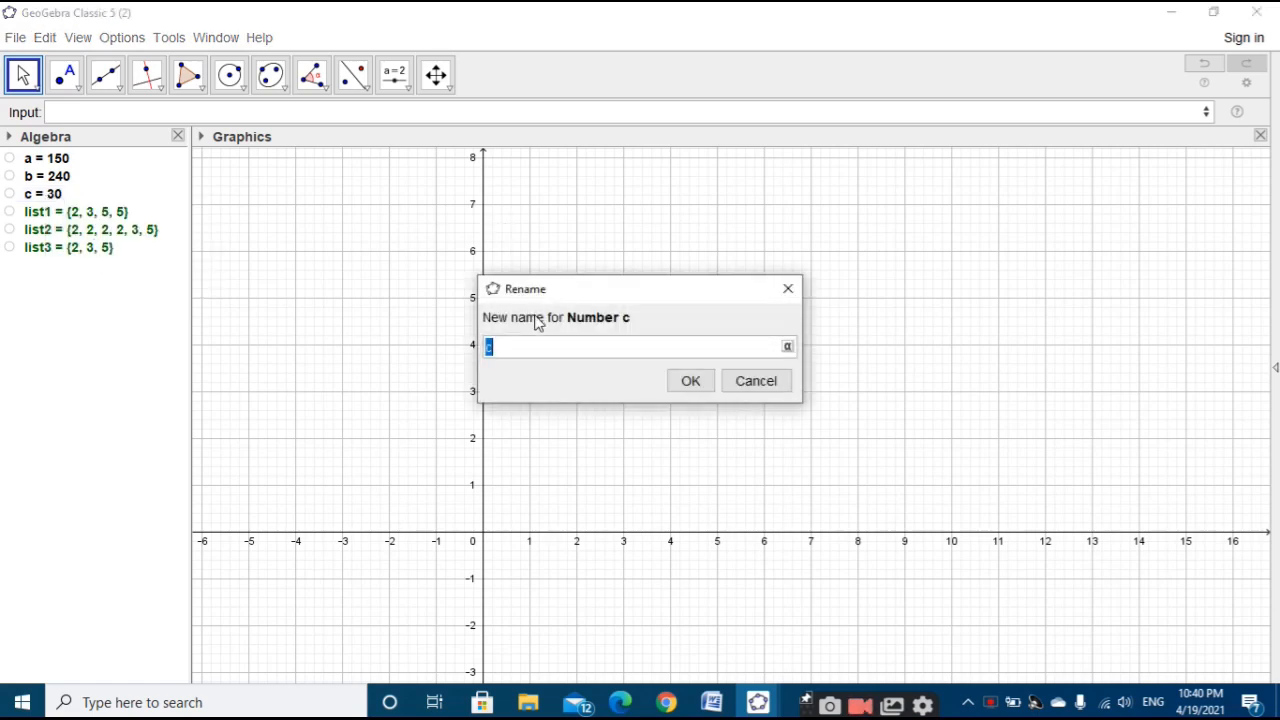
pyautogui.write('e')
pyautogui.click(684, 378)
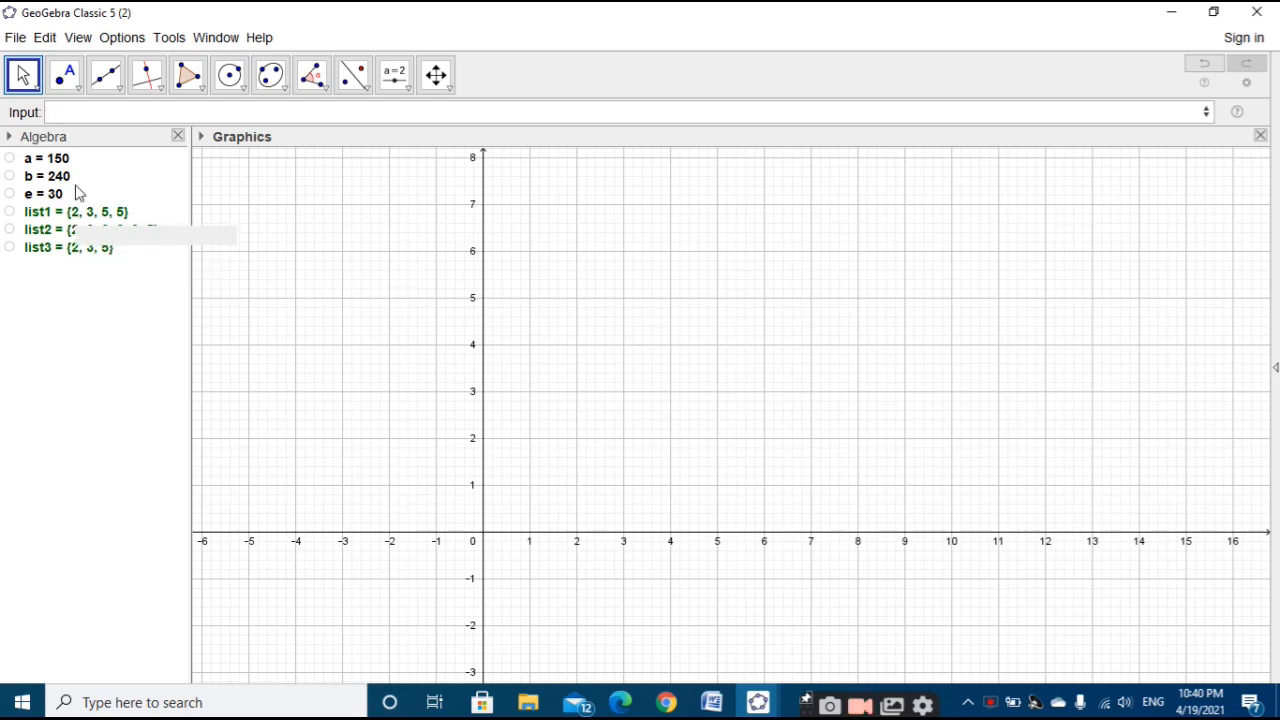
# Step: Compare the prime factor lists of a and b with the factor list of their greatest common divisor
pyautogui.click(76, 112)
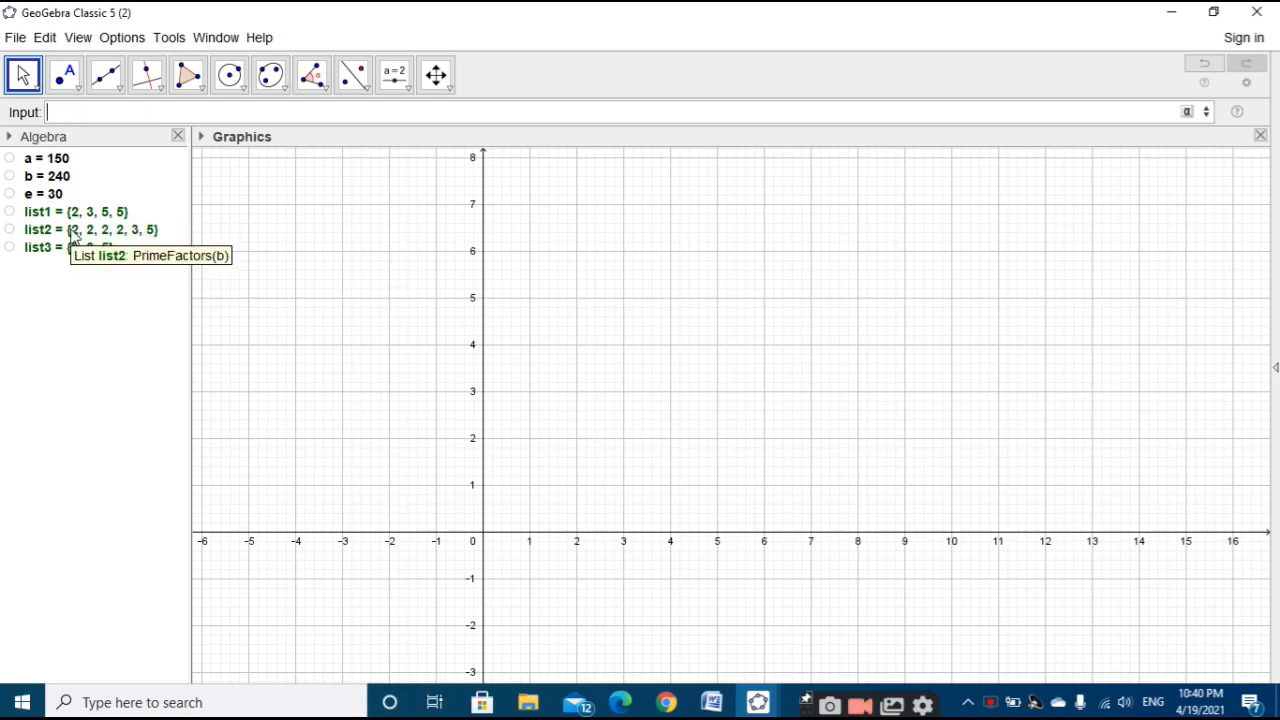
pyautogui.click(74, 232)
pyautogui.click(74, 214)
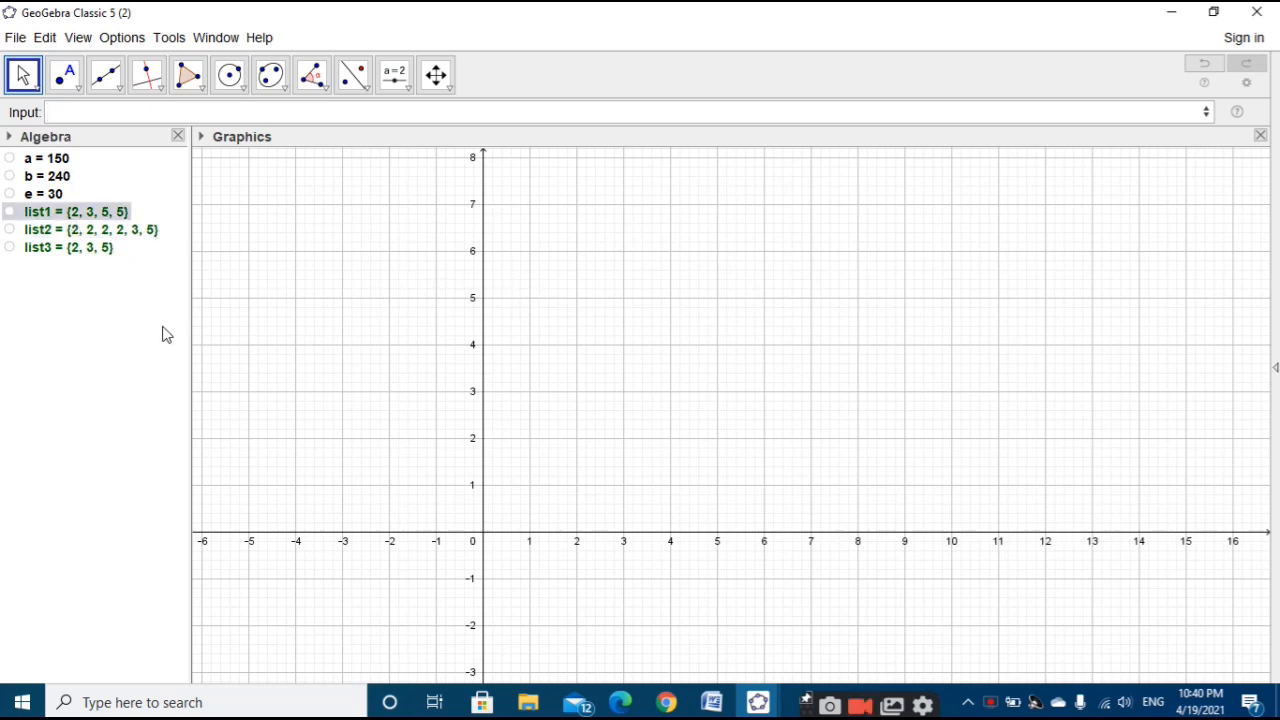
pyautogui.click(101, 251)
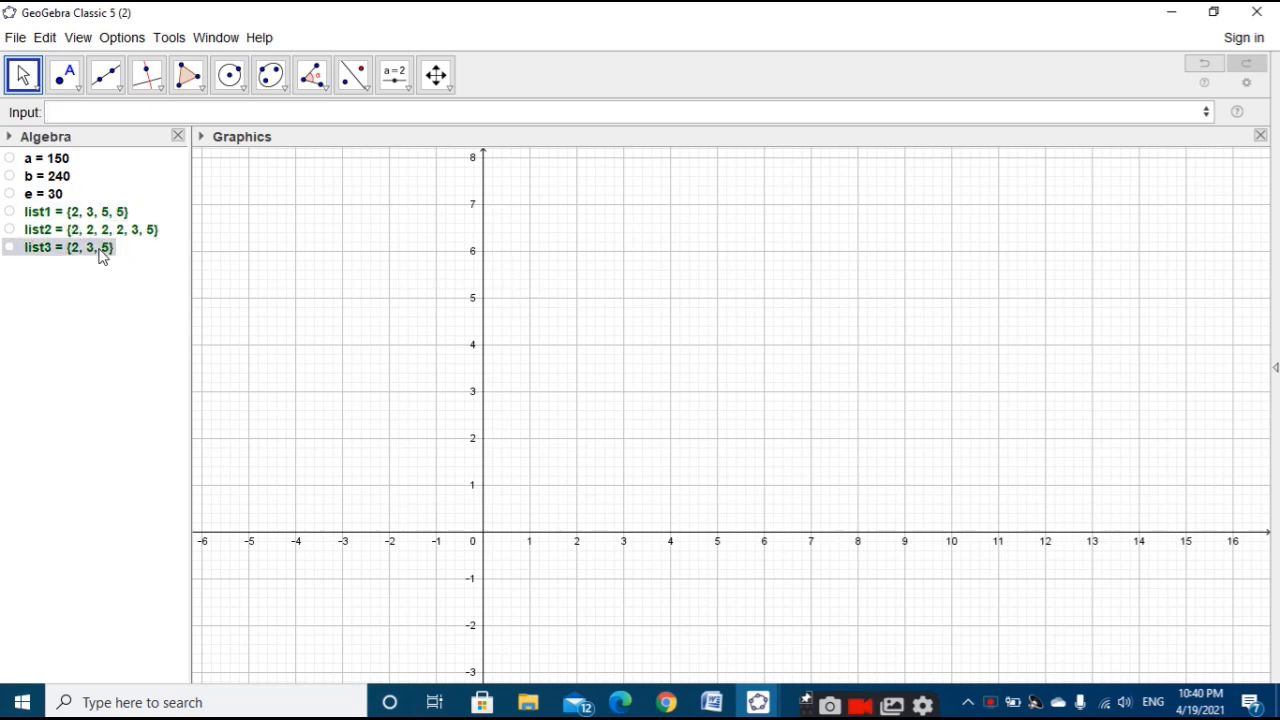
pyautogui.click(100, 217)
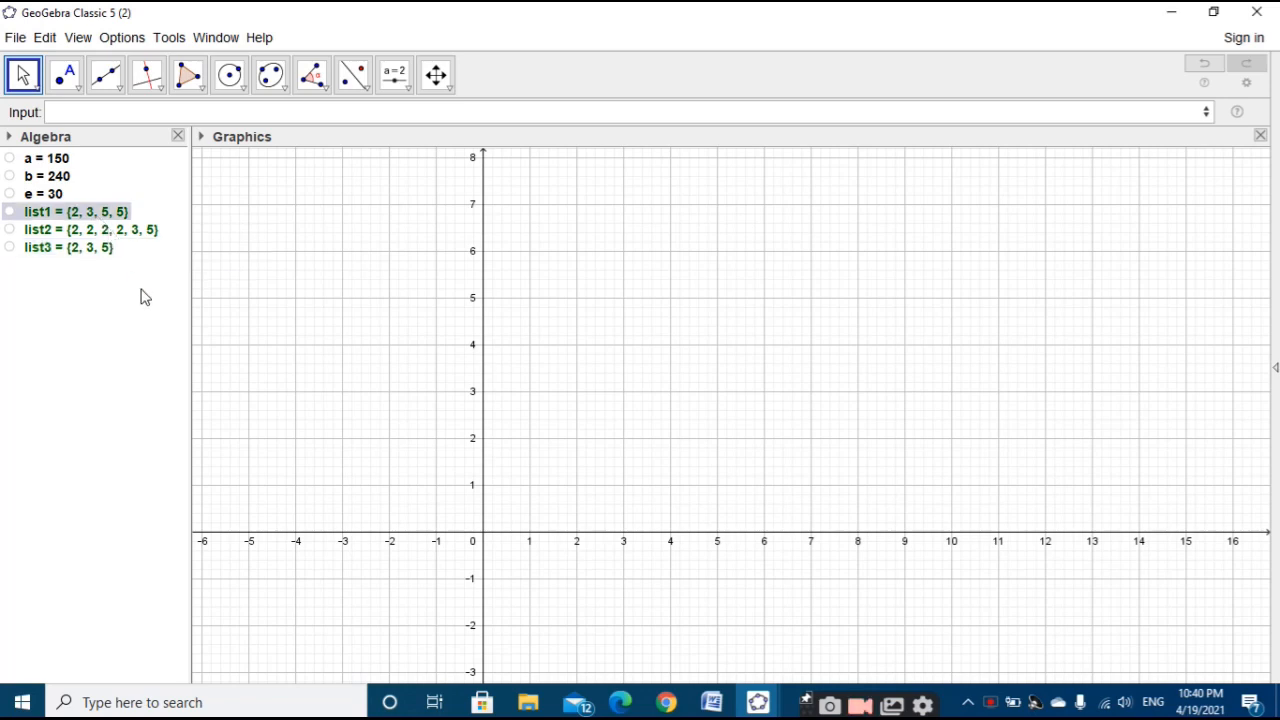
# Step: Begin a new list definition with the name list4 followed by a colon
pyautogui.click(77, 114)
pyautogui.write('list')
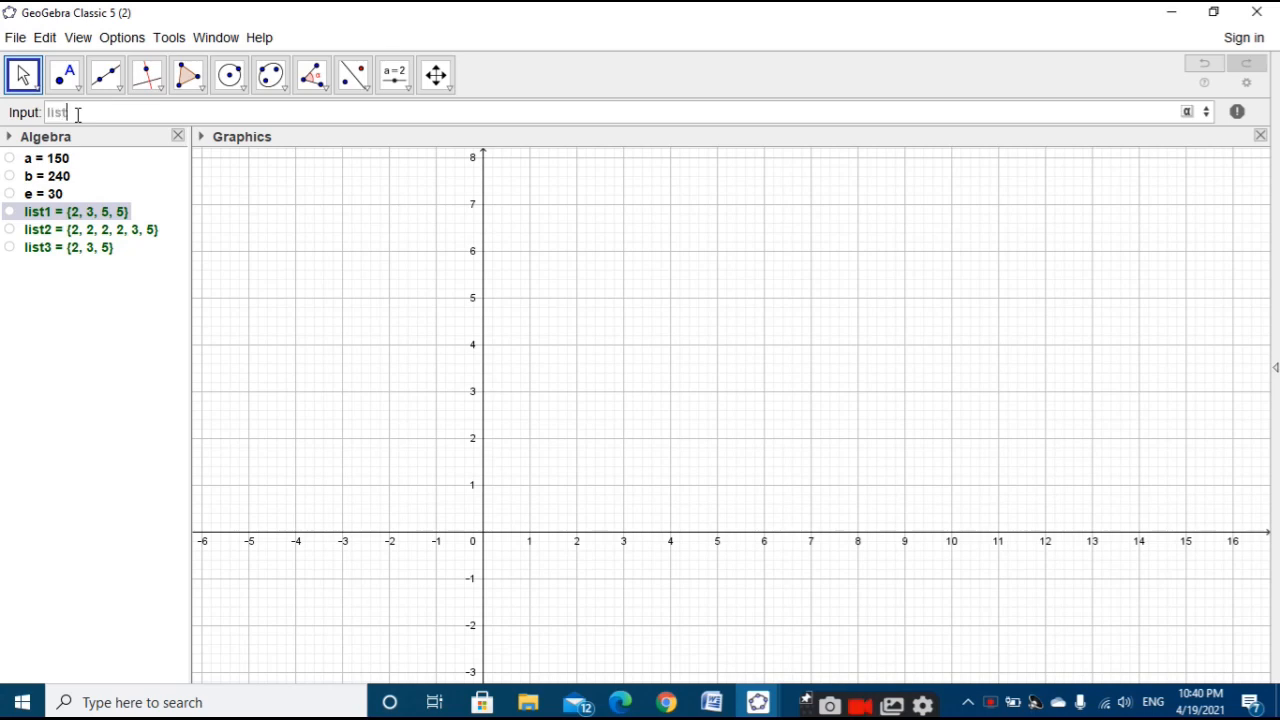
pyautogui.write('4:')
# Step: Switch to the other GeoGebra window with the finished HCF and LCM Venn diagram for reference
pyautogui.click(758, 702)
pyautogui.click(722, 658)
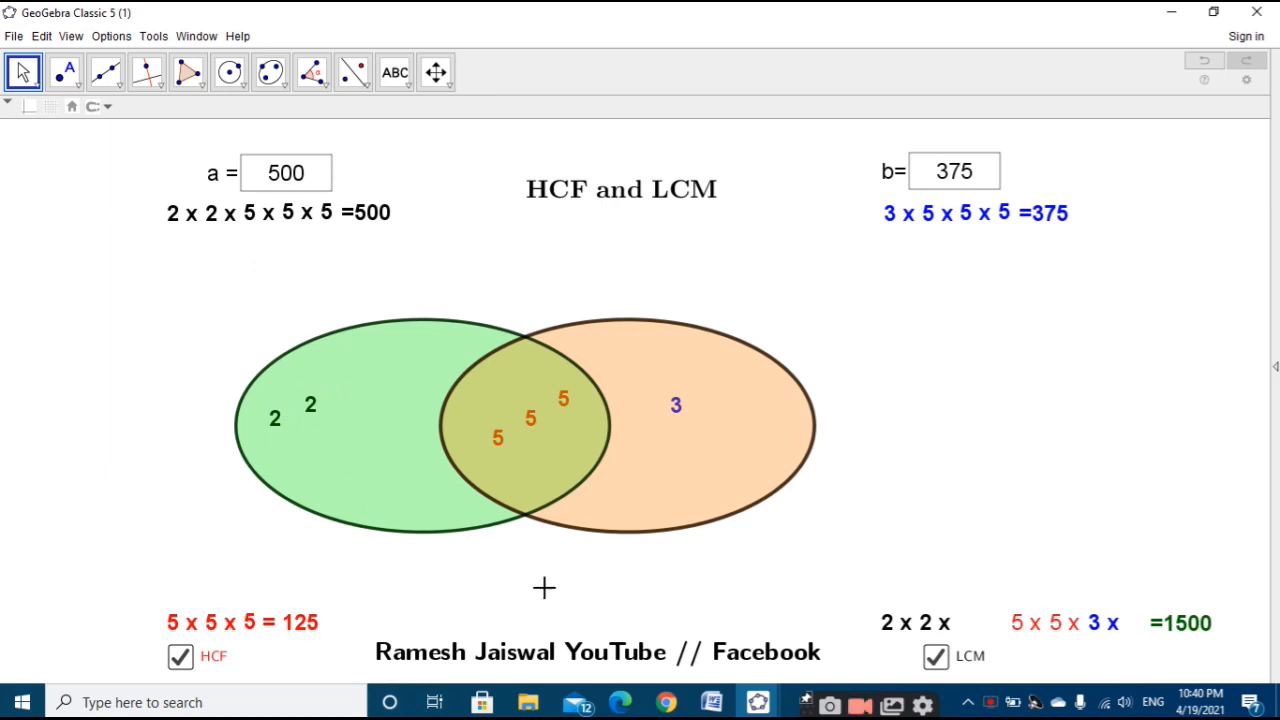
# Step: Return to the GeoGebra construction window and define list4 as the prime factors of a/e
pyautogui.moveTo(757, 702)
pyautogui.click(858, 630)
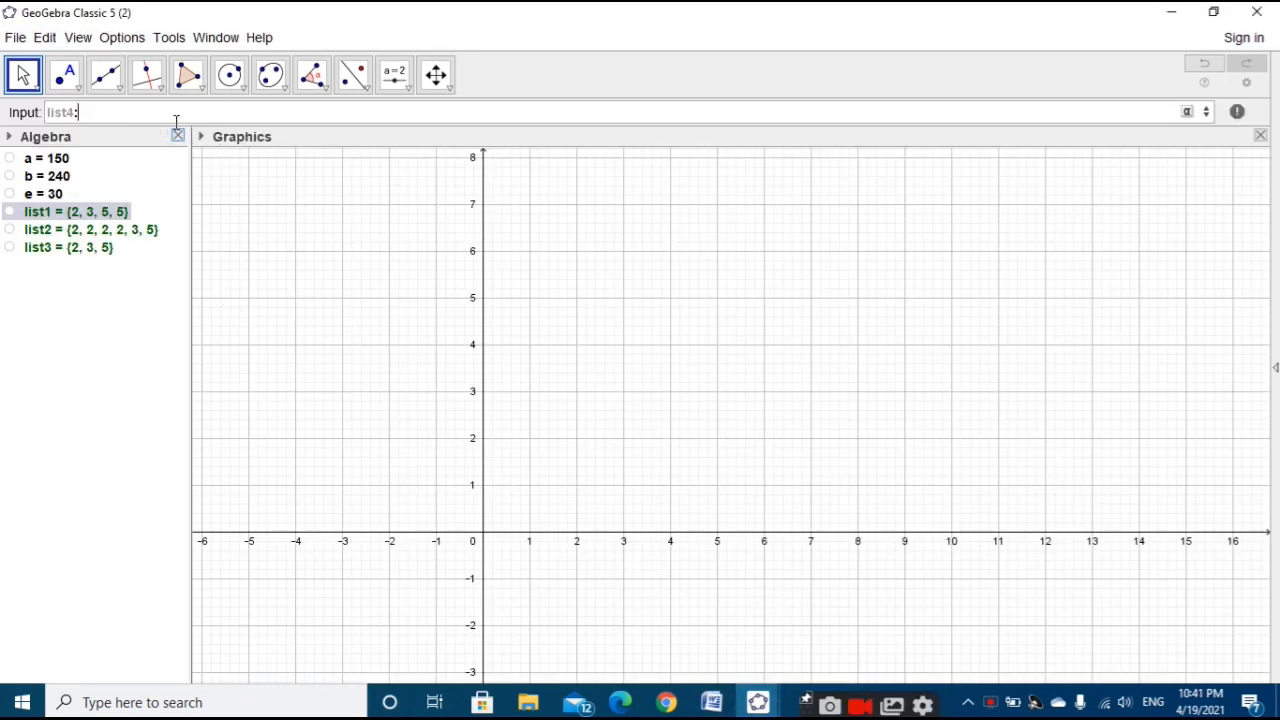
pyautogui.write('prim')
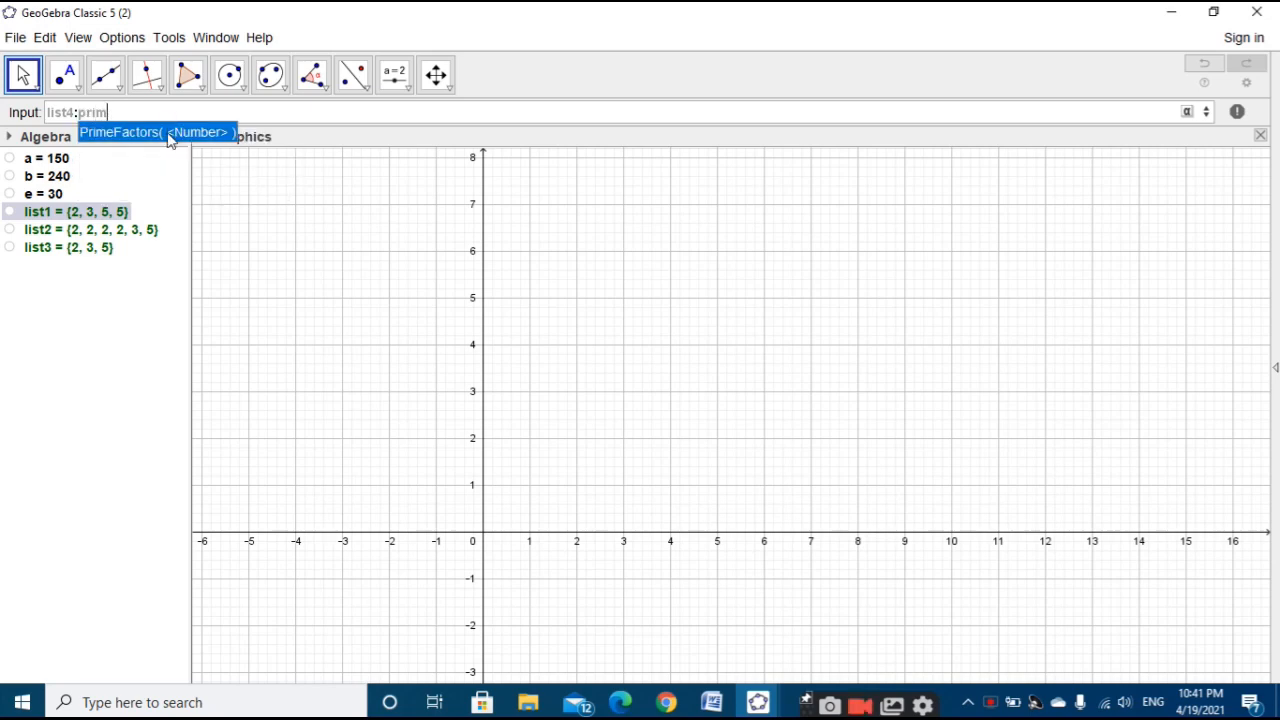
pyautogui.click(171, 134)
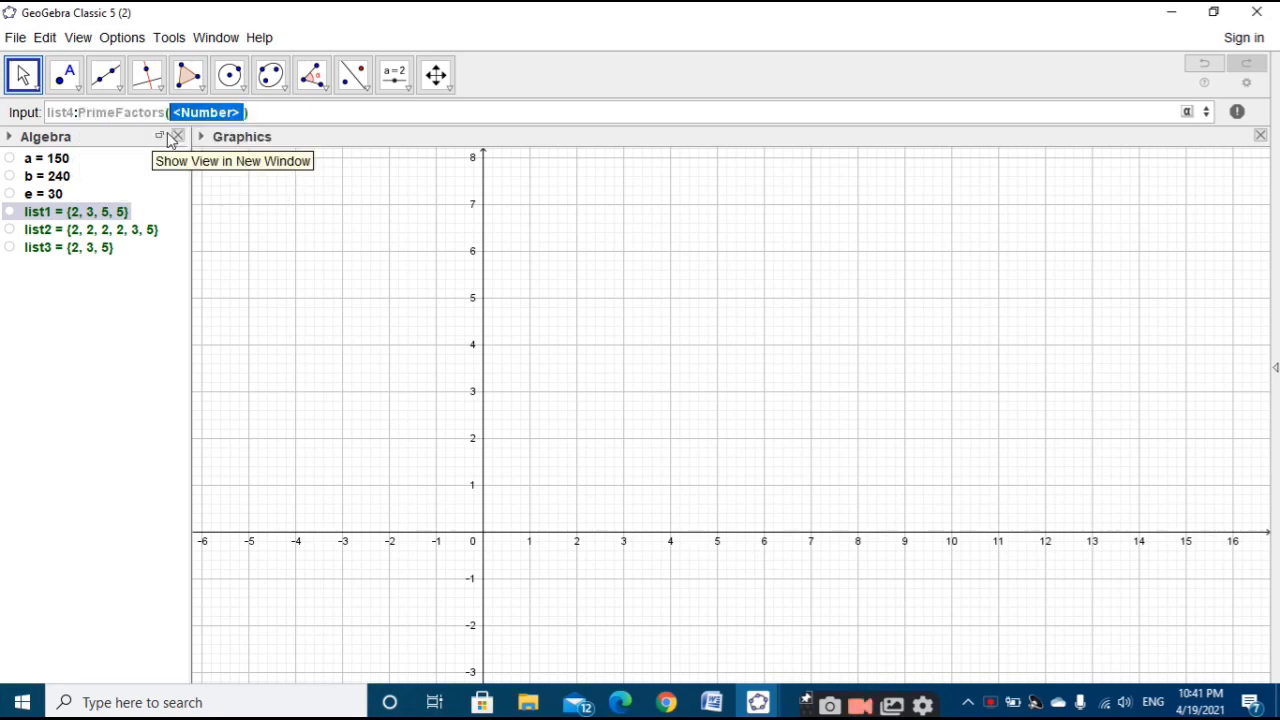
pyautogui.write('a/')
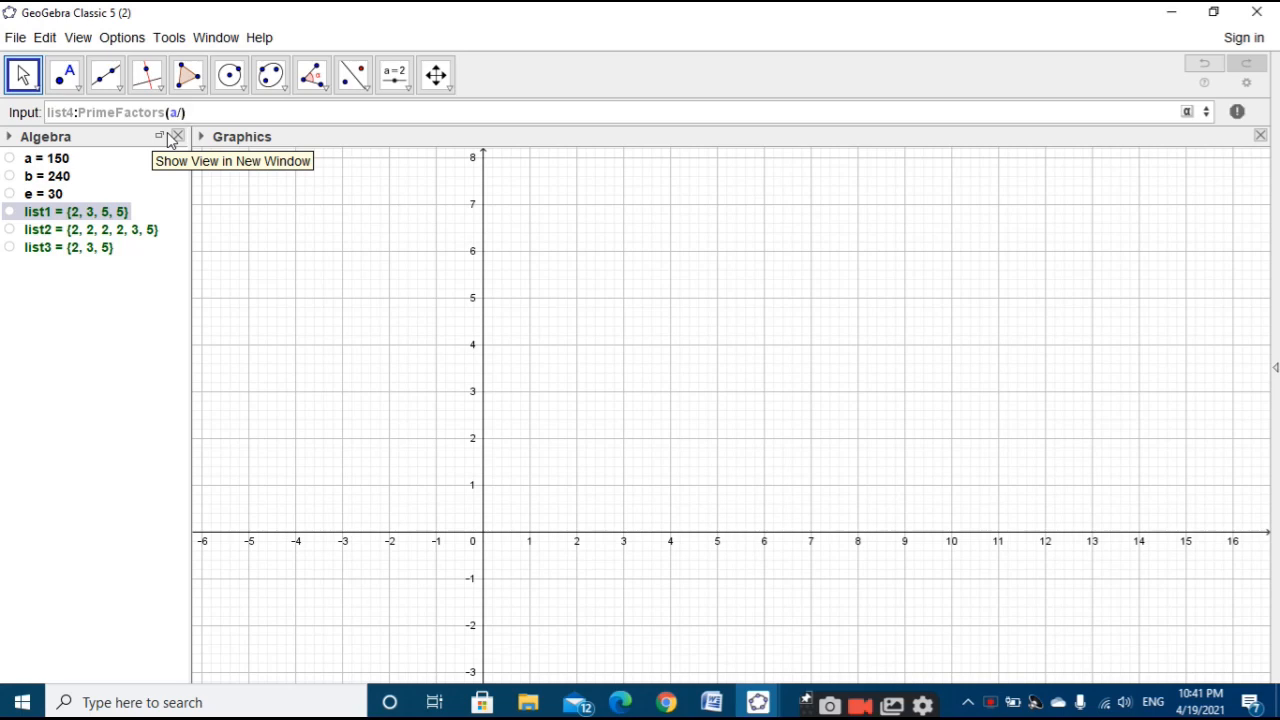
pyautogui.write('e')
pyautogui.press('Return')
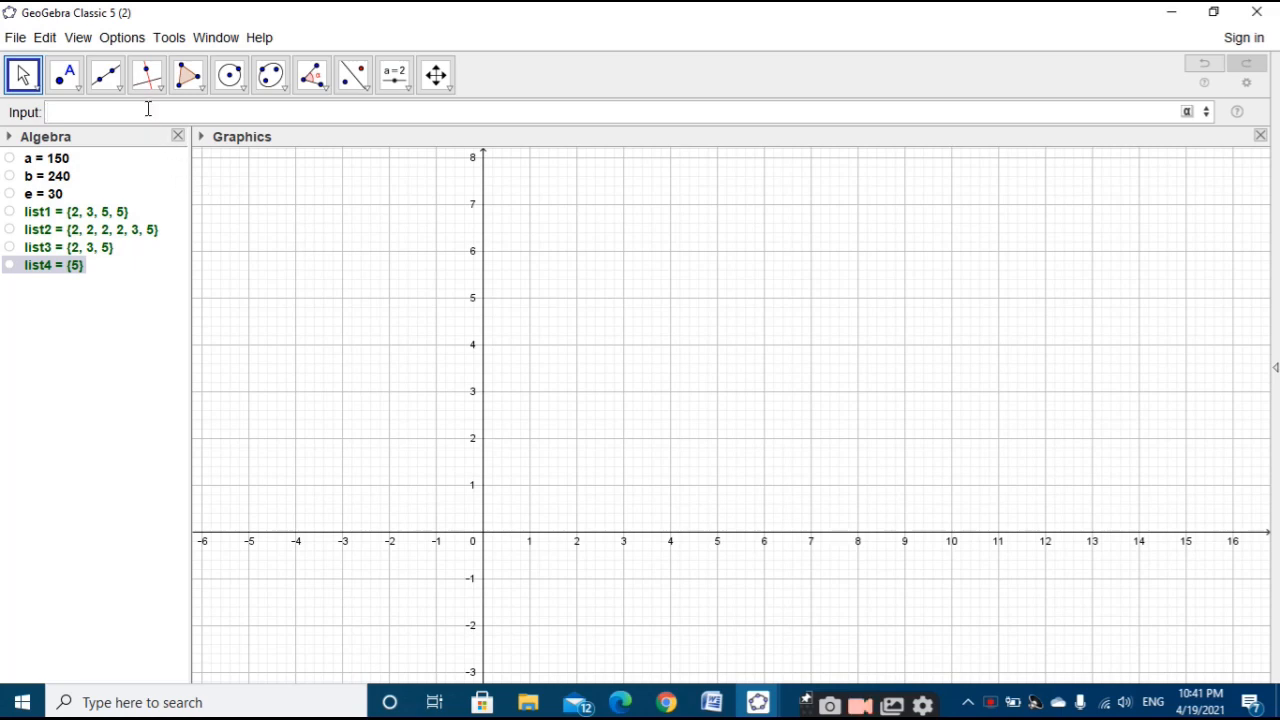
# Step: Define list5 as the prime factors of b/e
pyautogui.write('list5:')
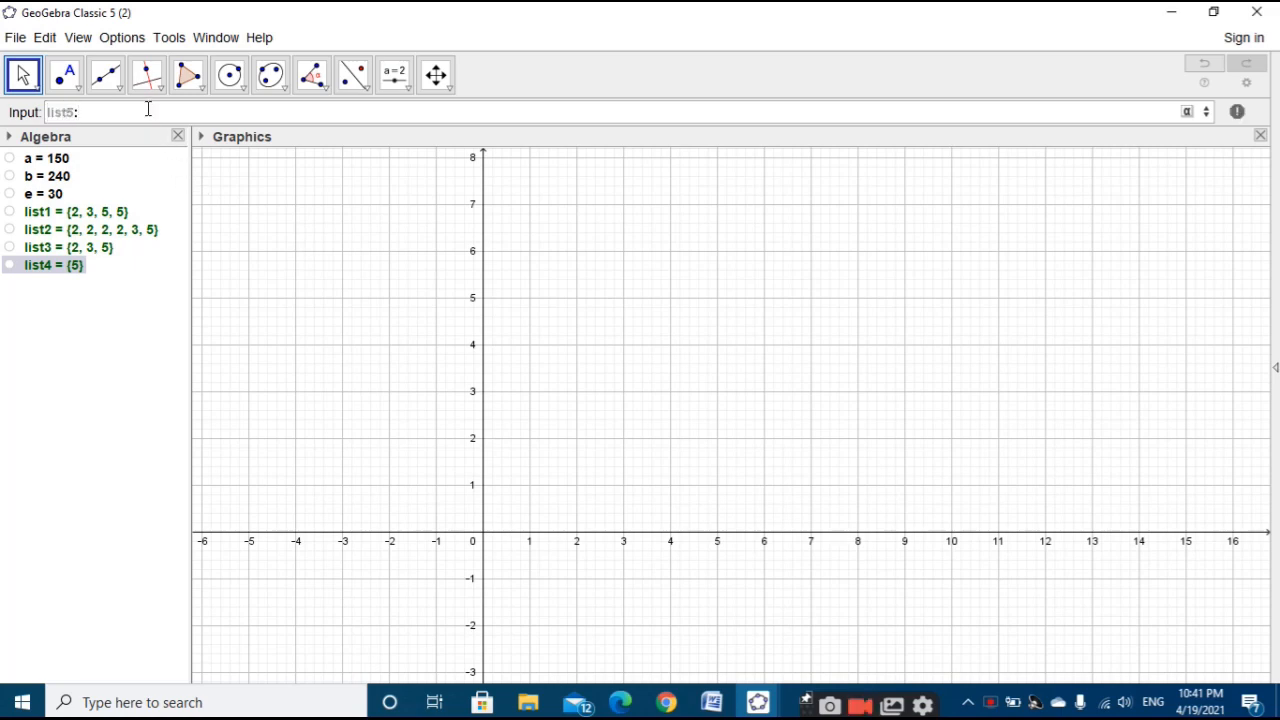
pyautogui.write('pri')
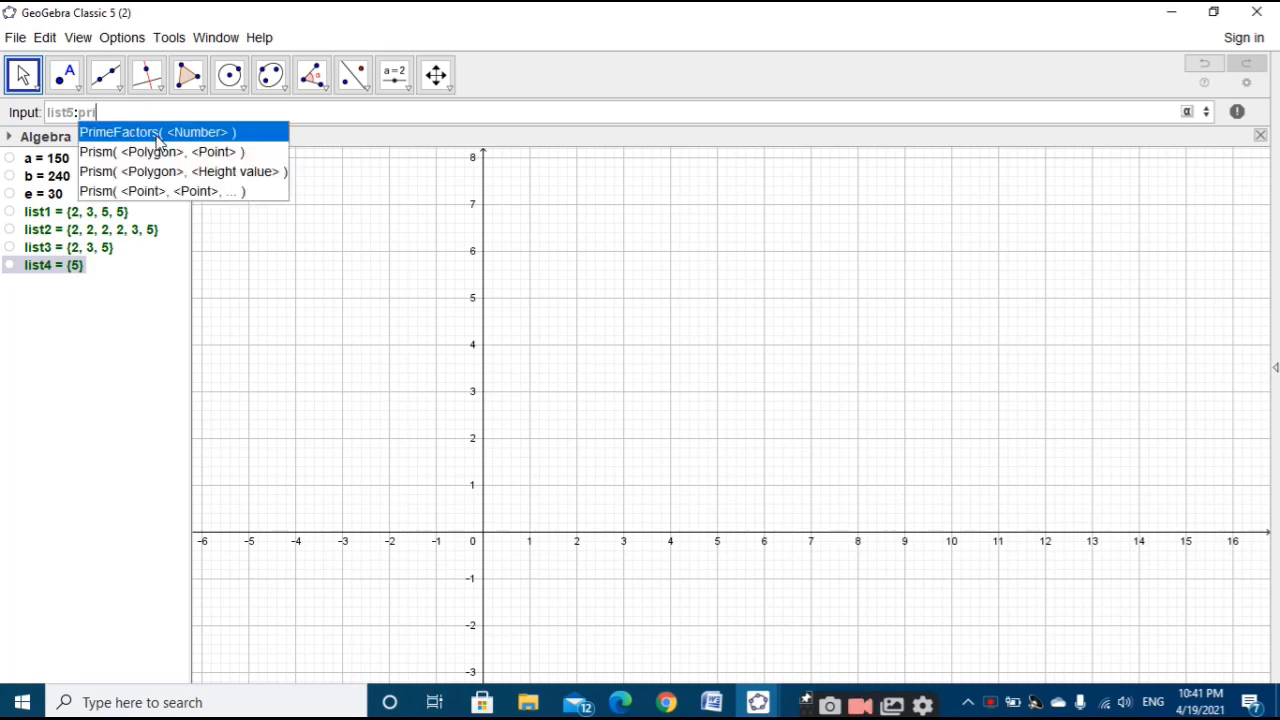
pyautogui.click(157, 132)
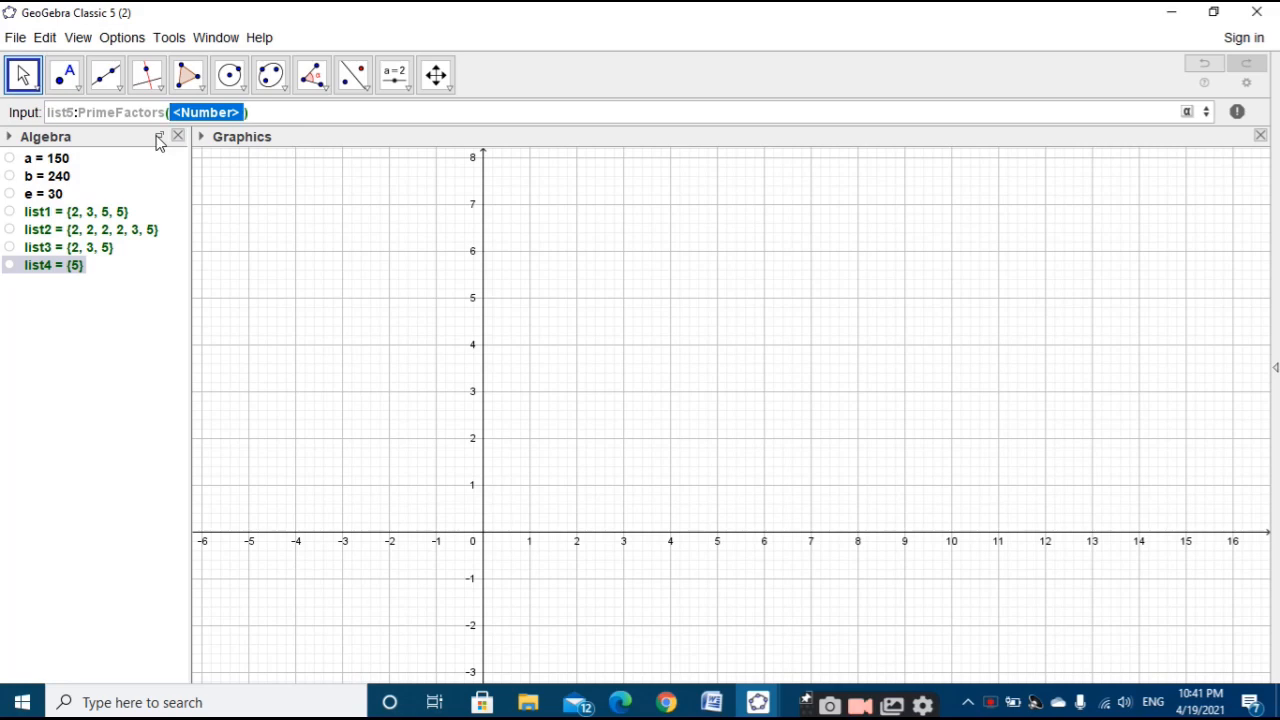
pyautogui.write('b/e')
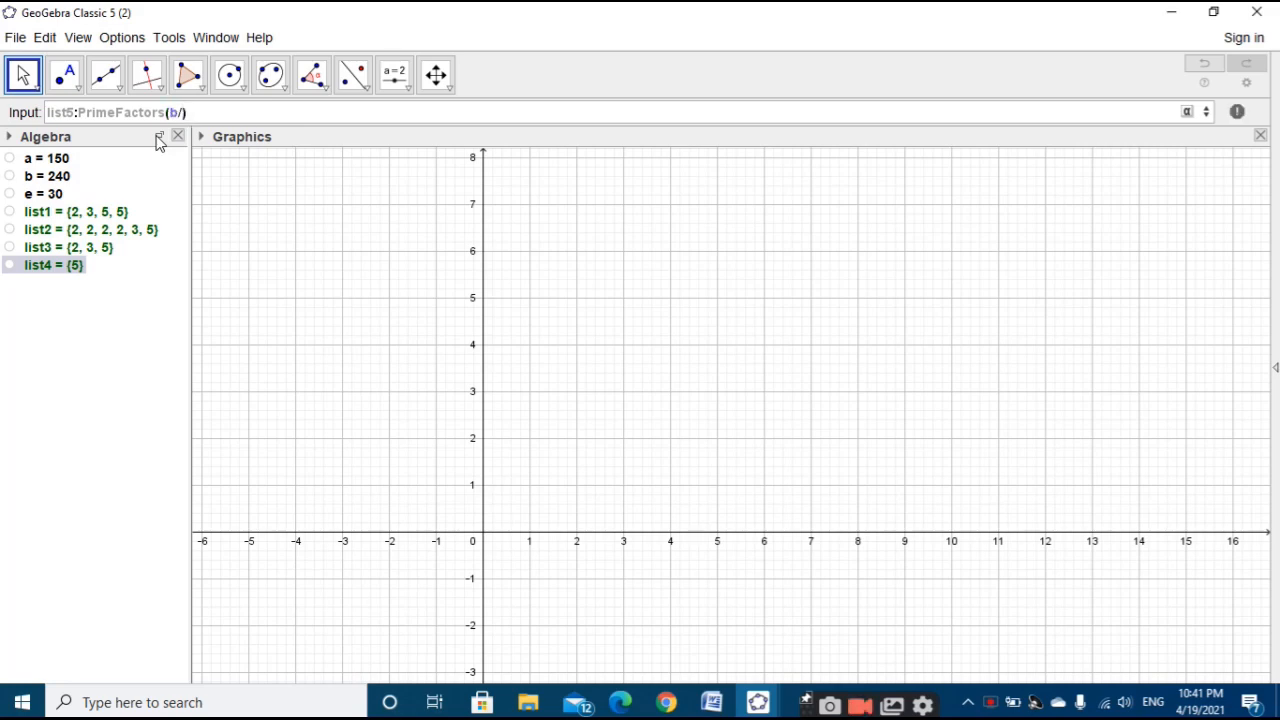
pyautogui.press('Return')
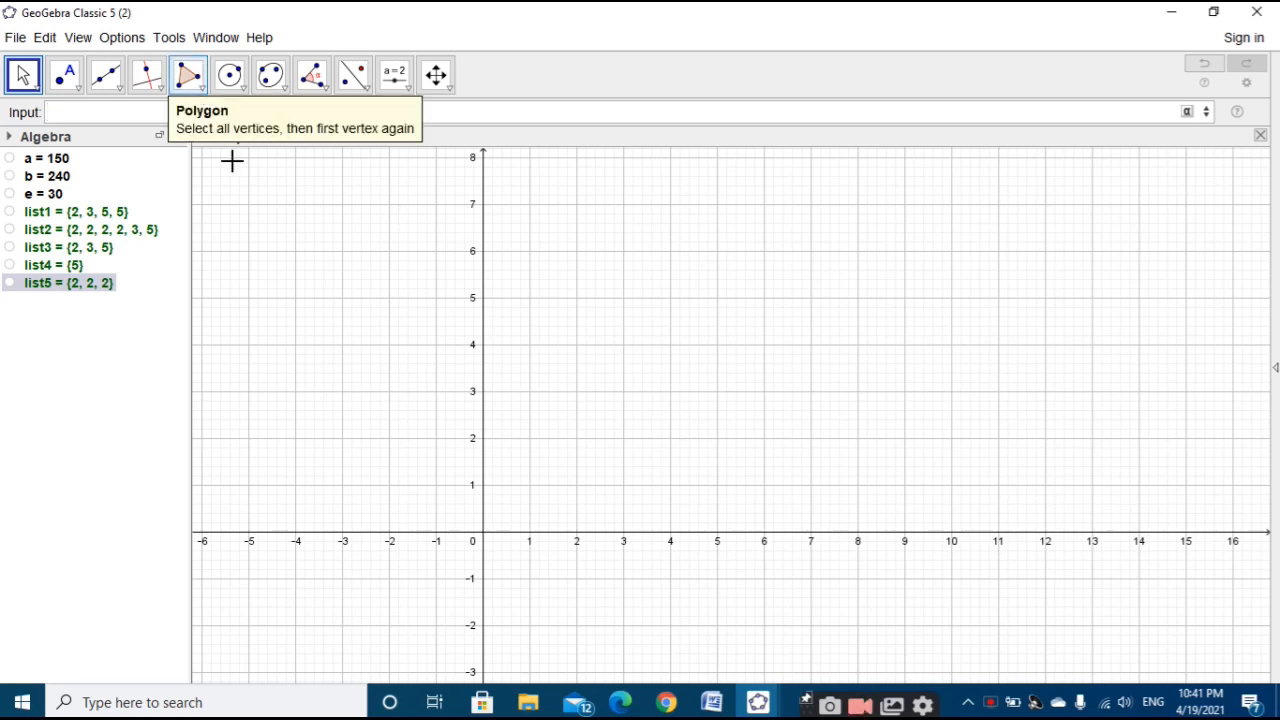
pyautogui.click(298, 277)
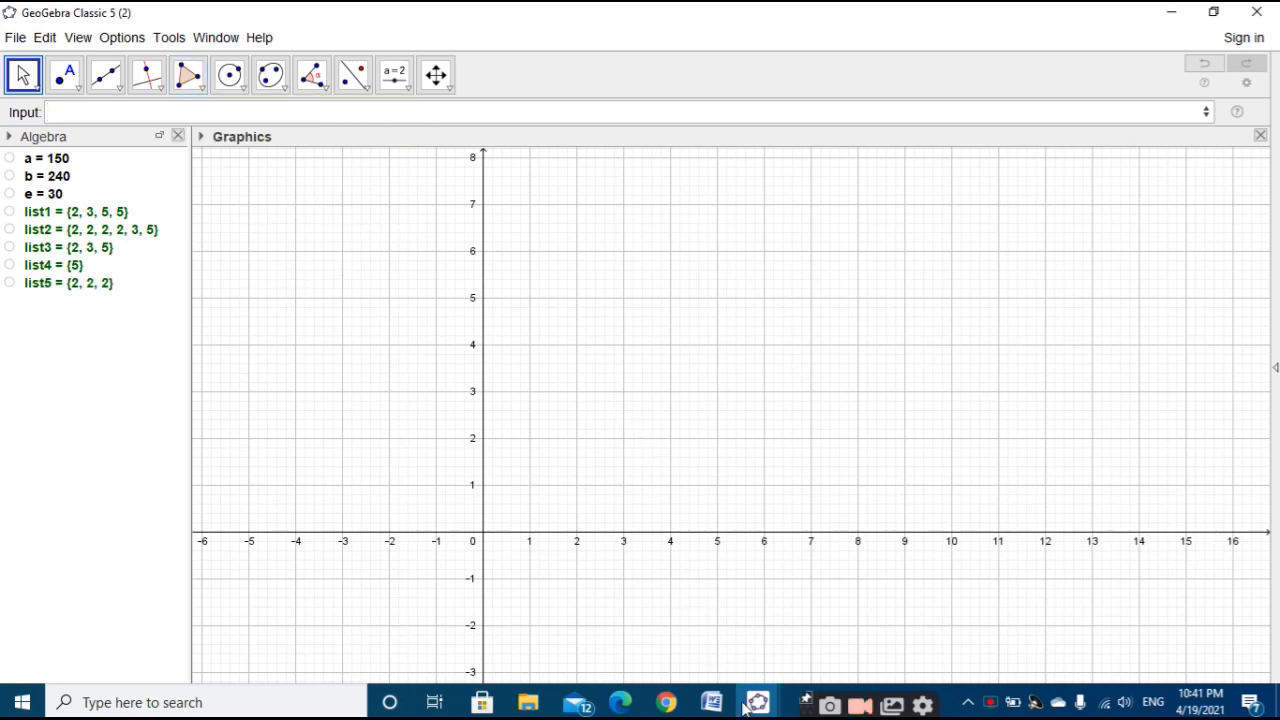
# Step: Check the finished HCF and LCM Venn diagram in the other GeoGebra window, then return to the construction window
pyautogui.click(617, 560)
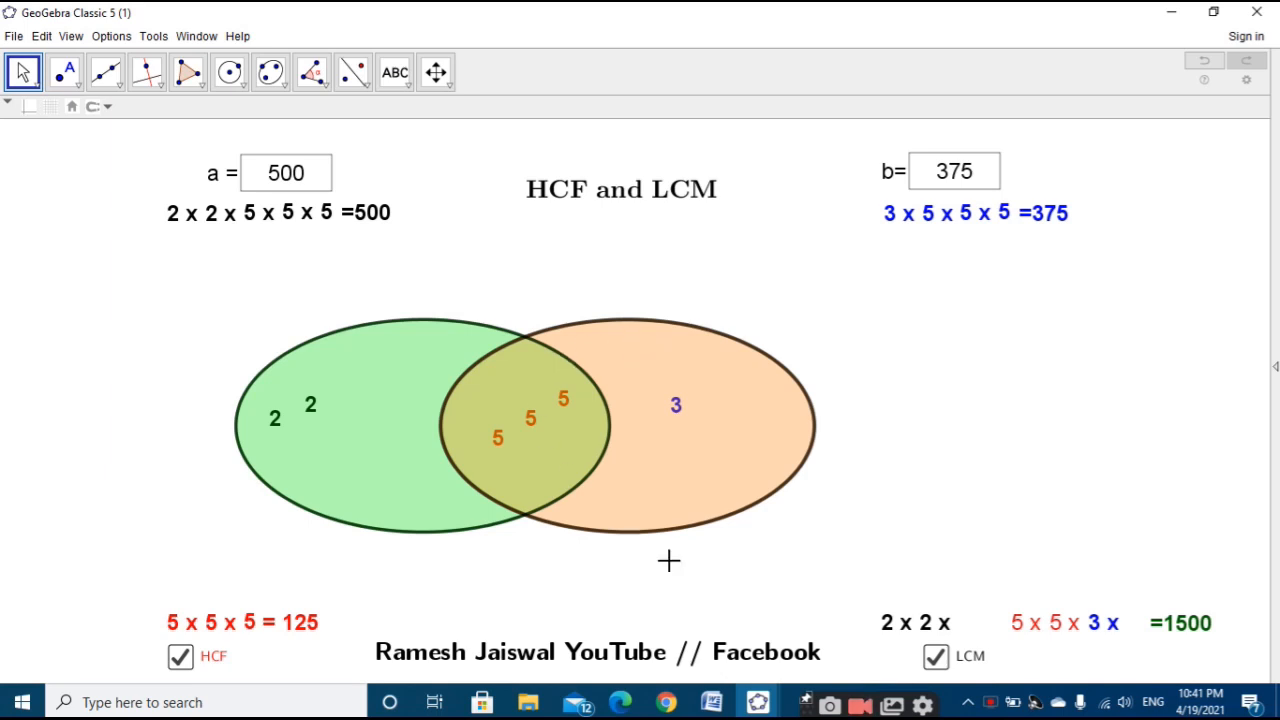
pyautogui.moveTo(758, 702)
pyautogui.click(855, 630)
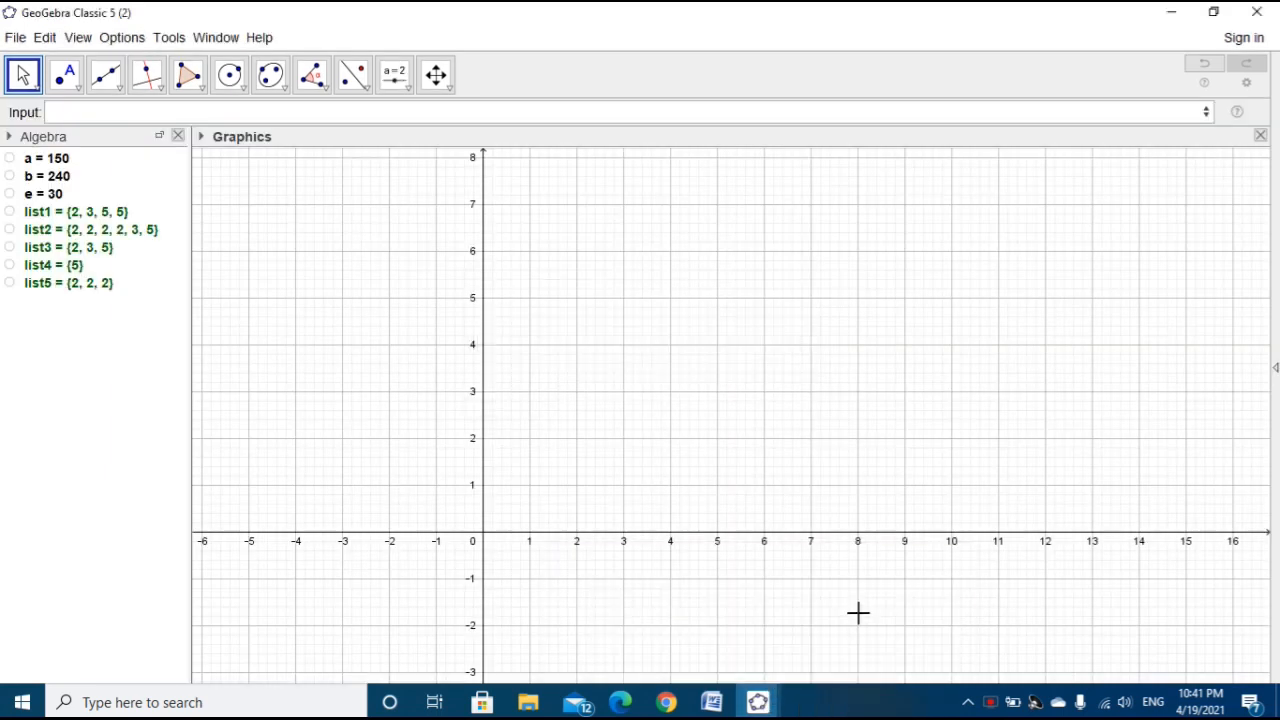
# Step: Place a free point at (3, 5) in the graphics view
pyautogui.click(63, 80)
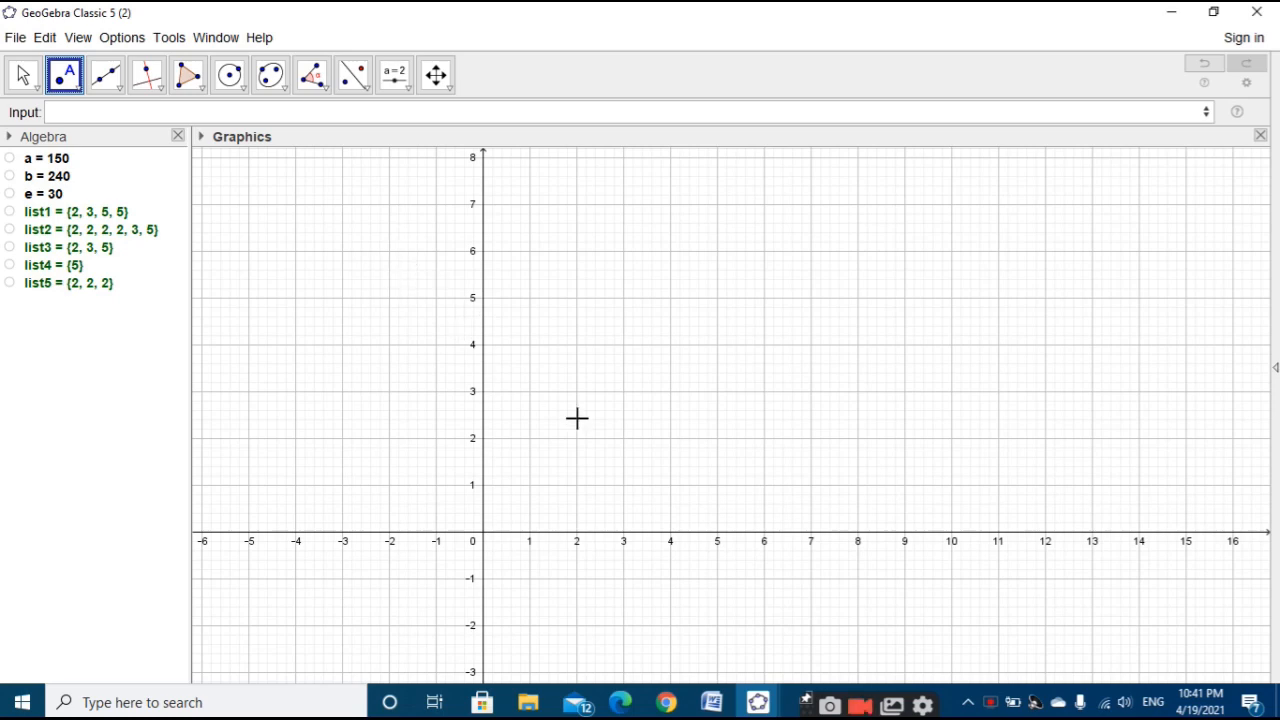
pyautogui.click(623, 297)
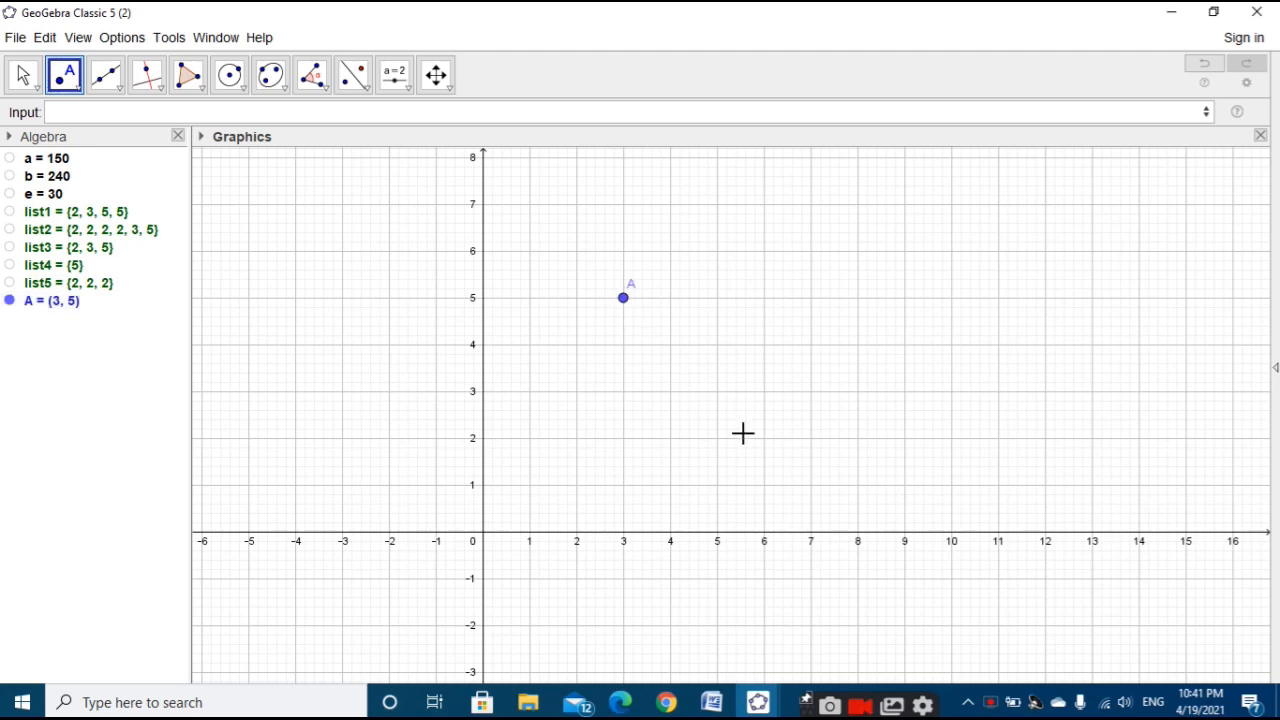
pyautogui.click(23, 75)
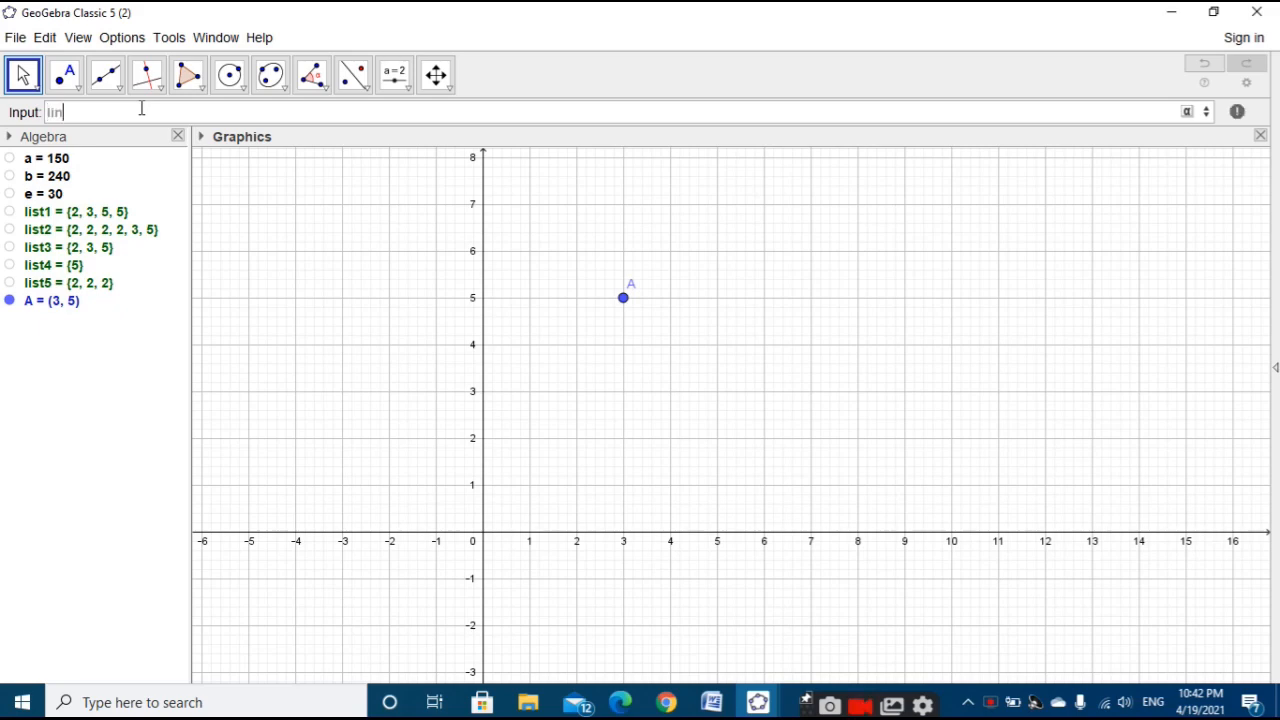
# Step: Create a line through point A parallel to the x-axis with Line(A, xAxis)
pyautogui.click(161, 154)
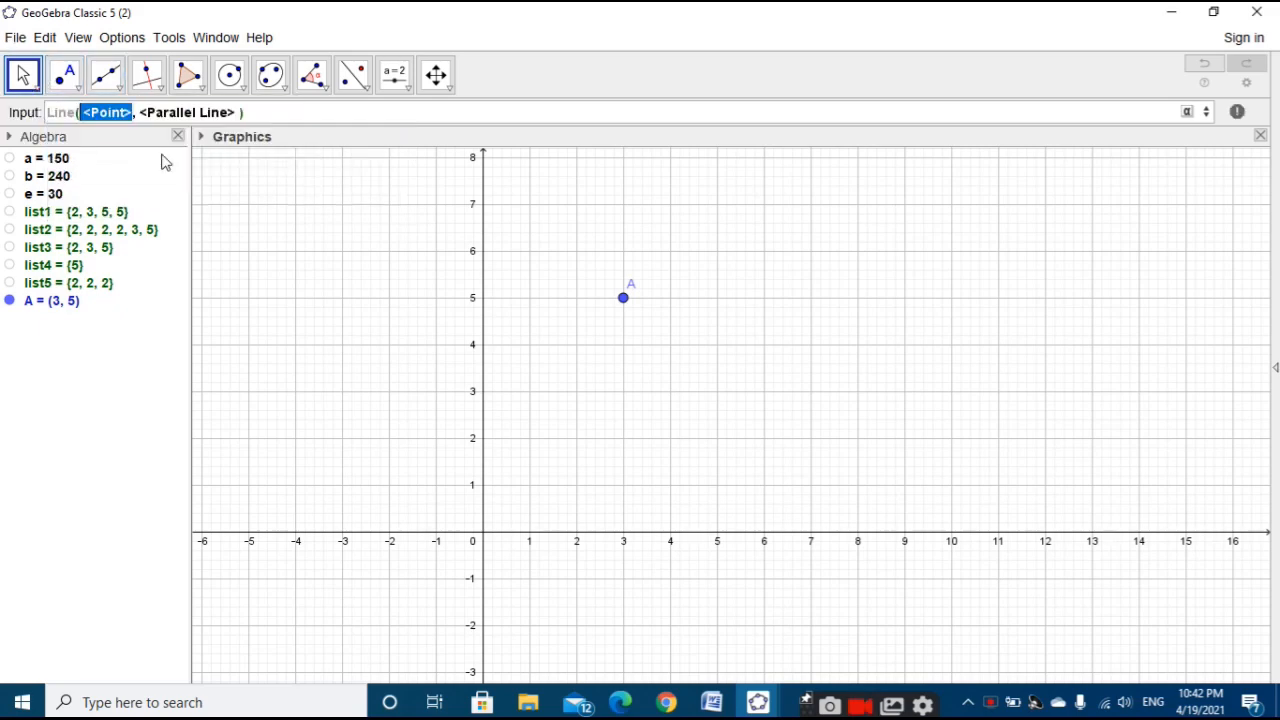
pyautogui.write('A')
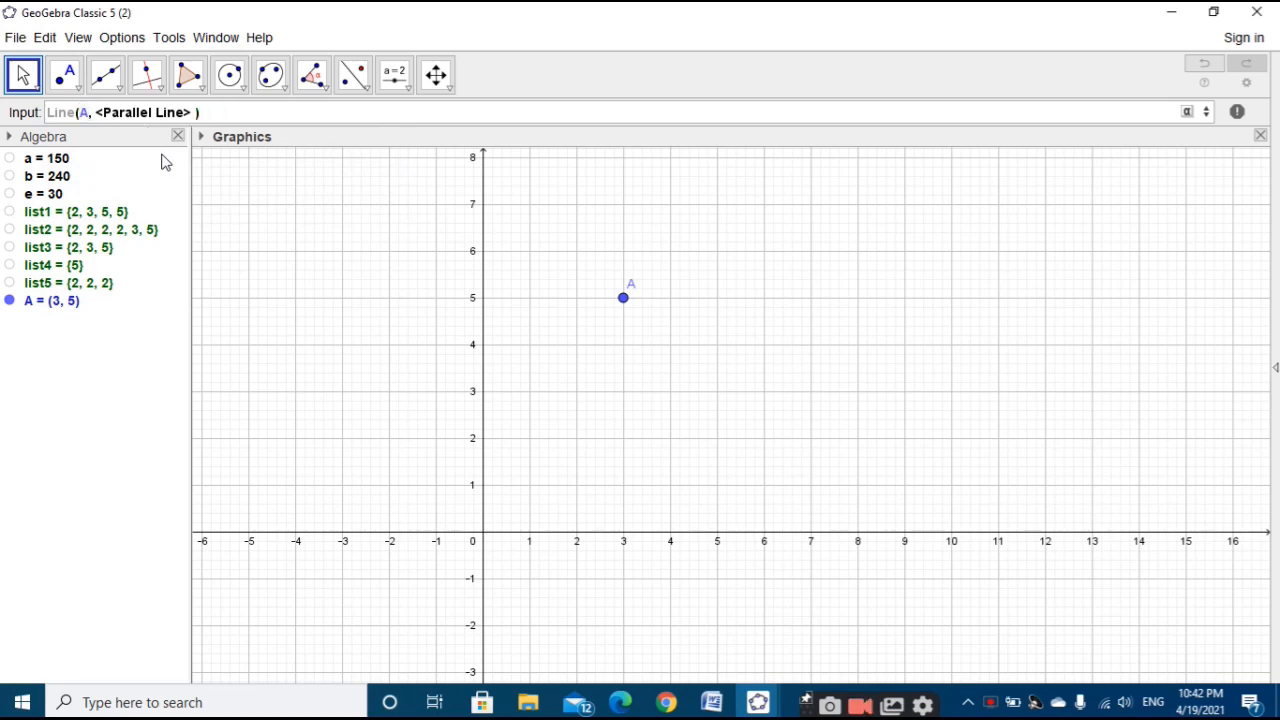
pyautogui.press('Tab')
pyautogui.write('xAxi')
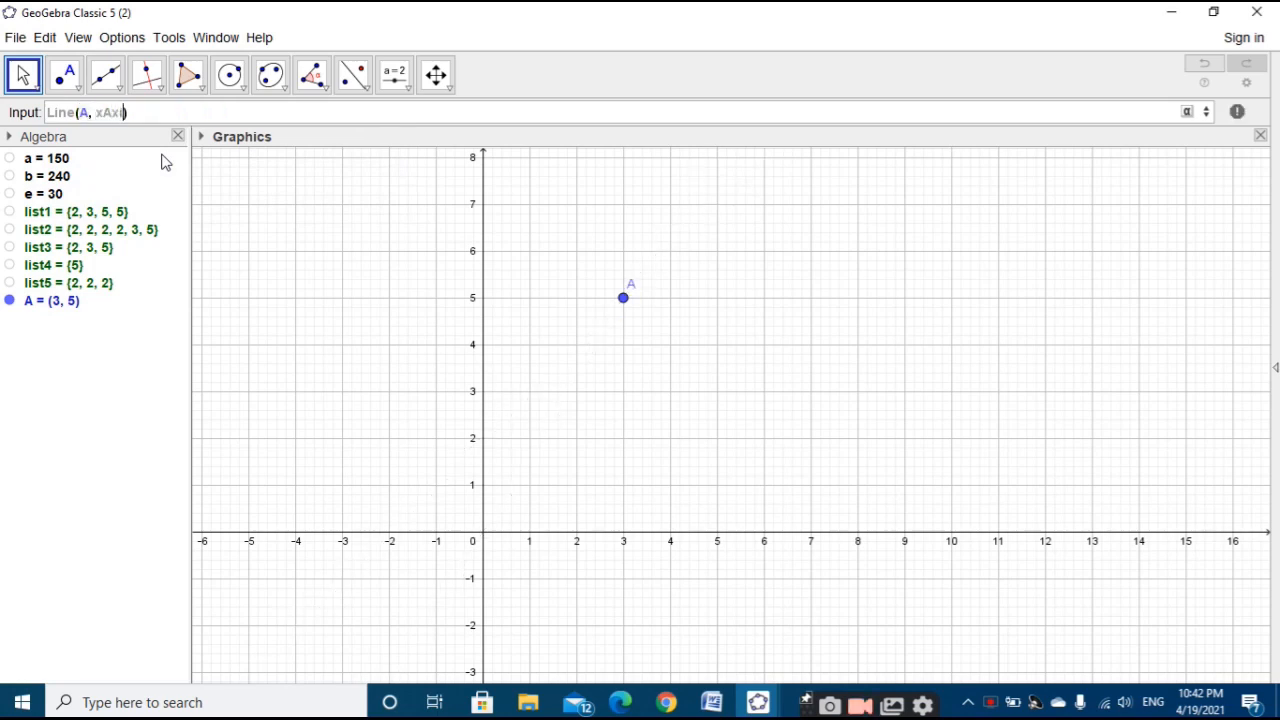
pyautogui.write('s')
pyautogui.press('Return')
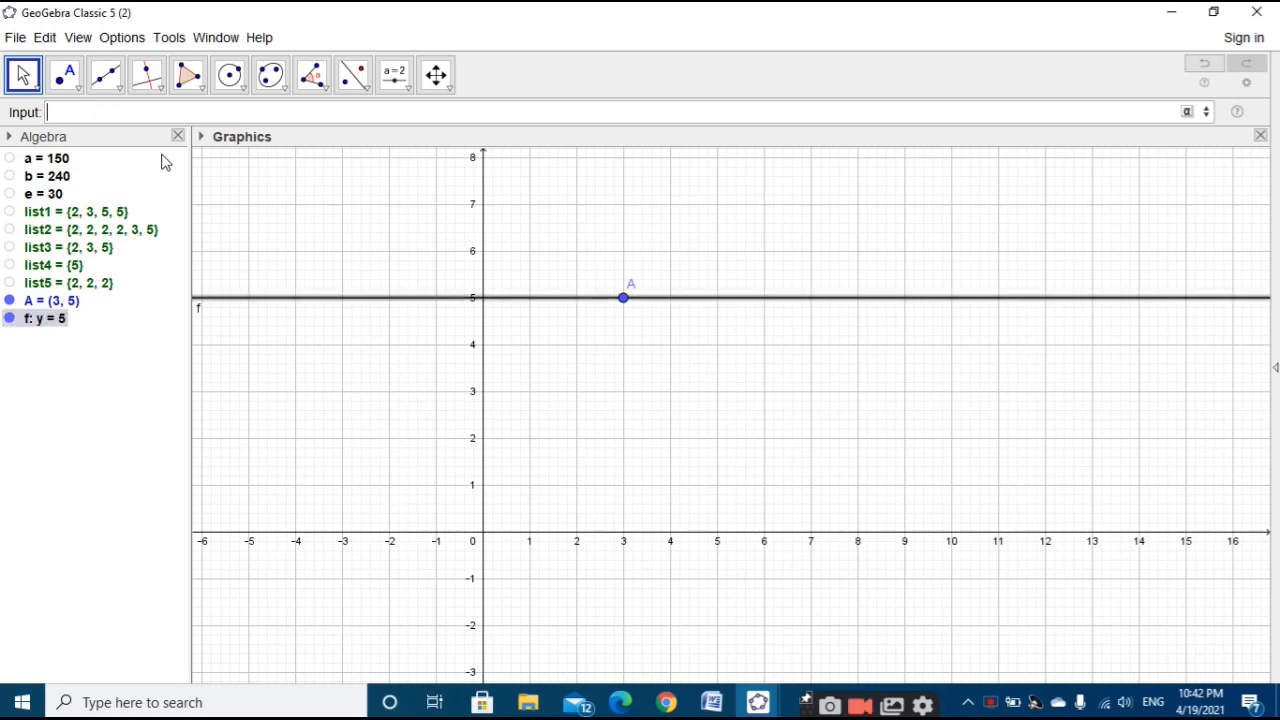
# Step: Move point A together with its horizontal line so that A lies at (-6, 2)
pyautogui.moveTo(549, 240); pyautogui.dragTo(528, 297)
pyautogui.moveTo(593, 374); pyautogui.dragTo(556, 650)
pyautogui.moveTo(588, 331); pyautogui.dragTo(686, 187)
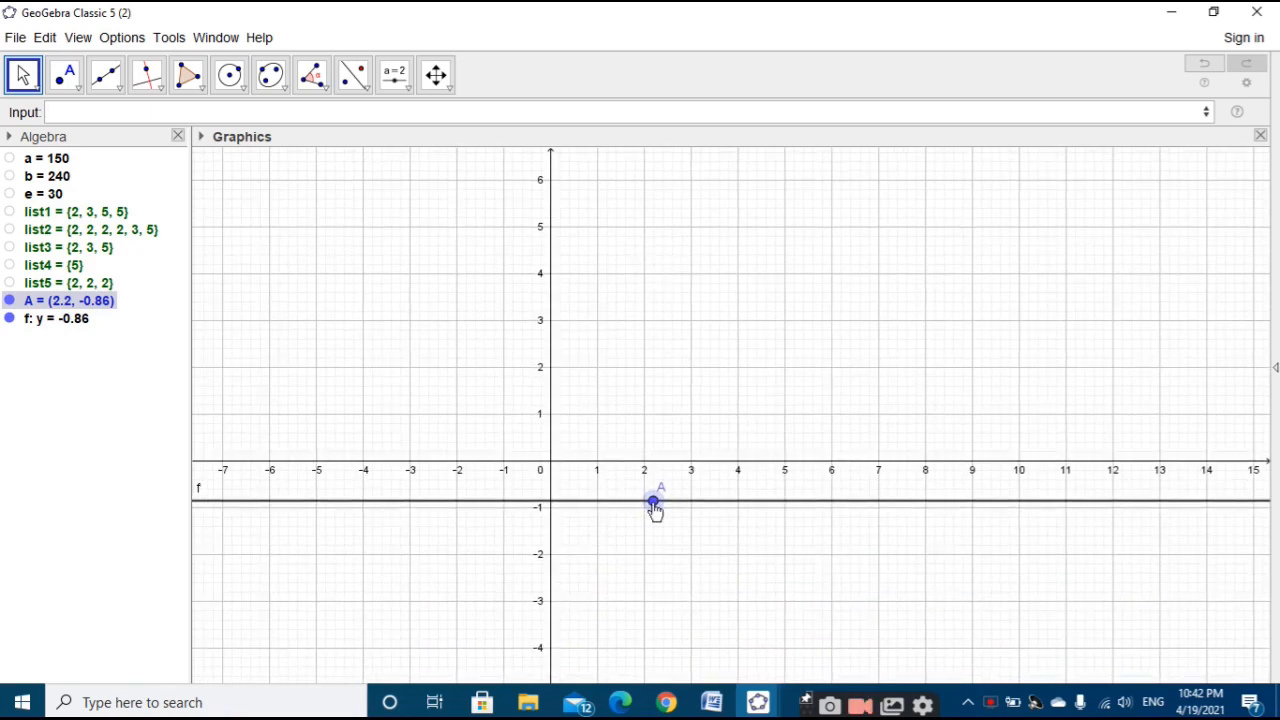
pyautogui.moveTo(654, 505); pyautogui.dragTo(646, 654)
pyautogui.moveTo(707, 424); pyautogui.dragTo(680, 300)
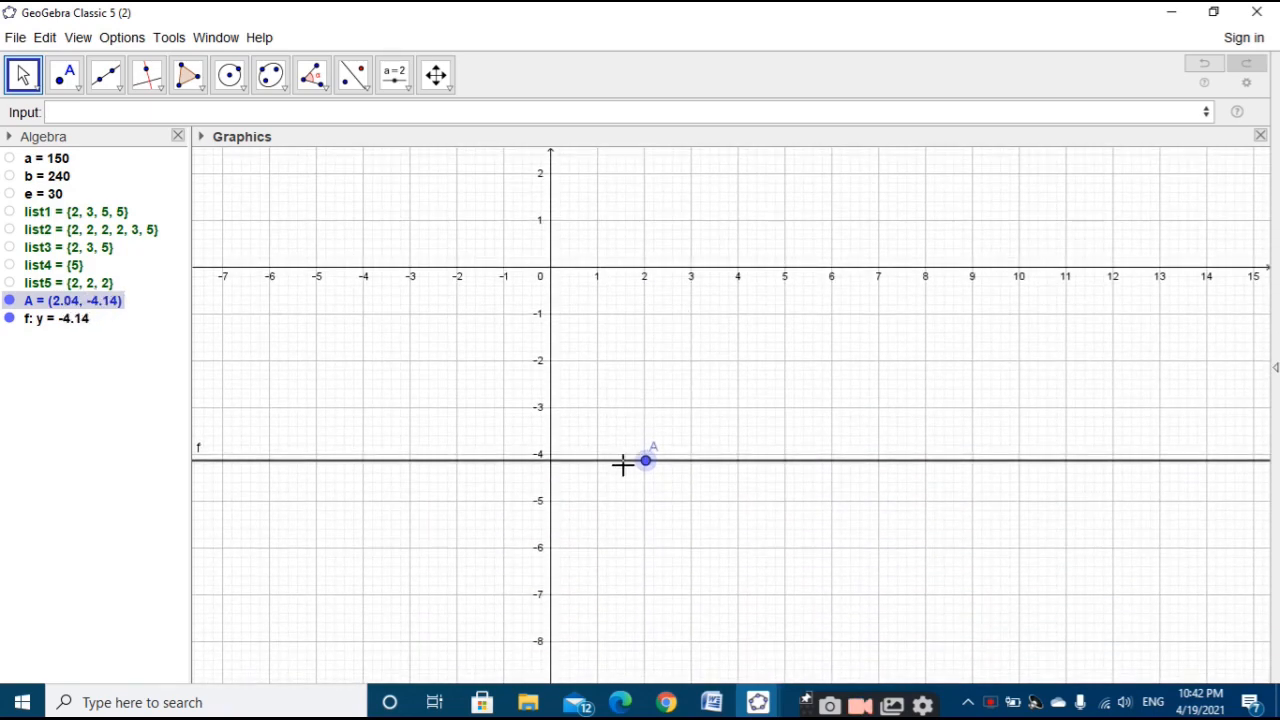
pyautogui.moveTo(652, 461); pyautogui.dragTo(409, 259)
pyautogui.moveTo(440, 340); pyautogui.dragTo(578, 553)
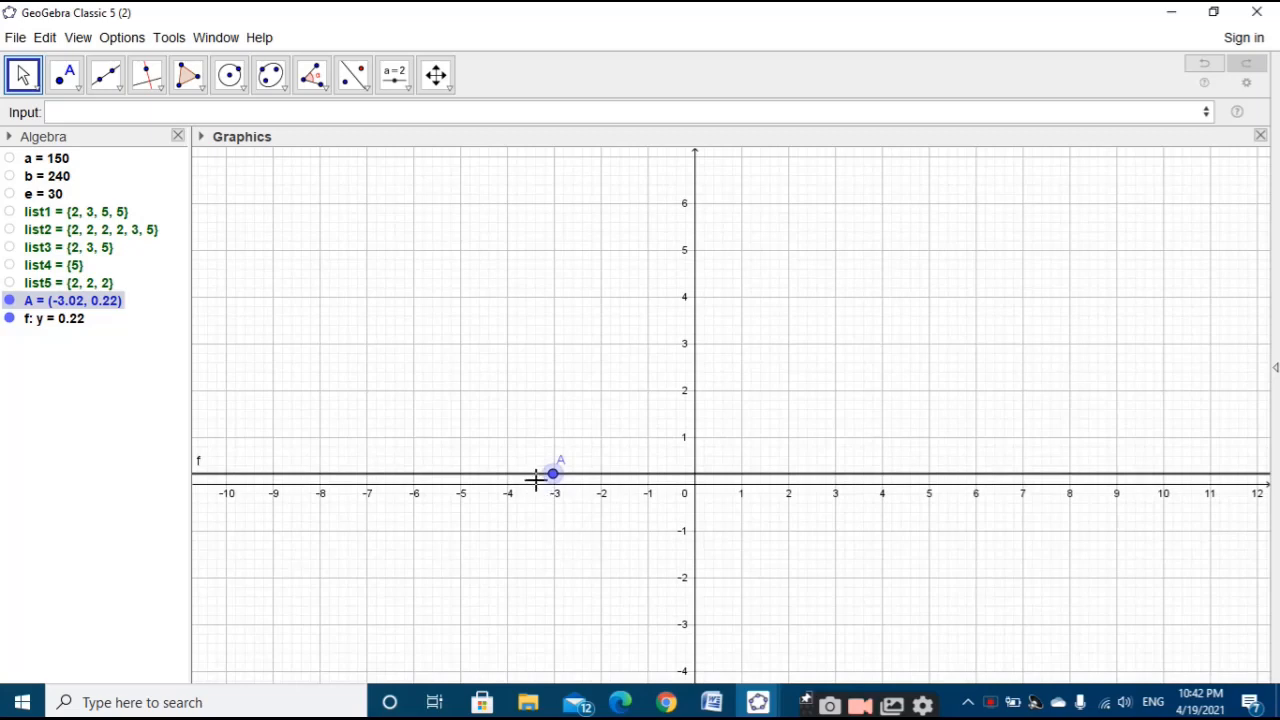
pyautogui.moveTo(536, 480); pyautogui.dragTo(417, 400)
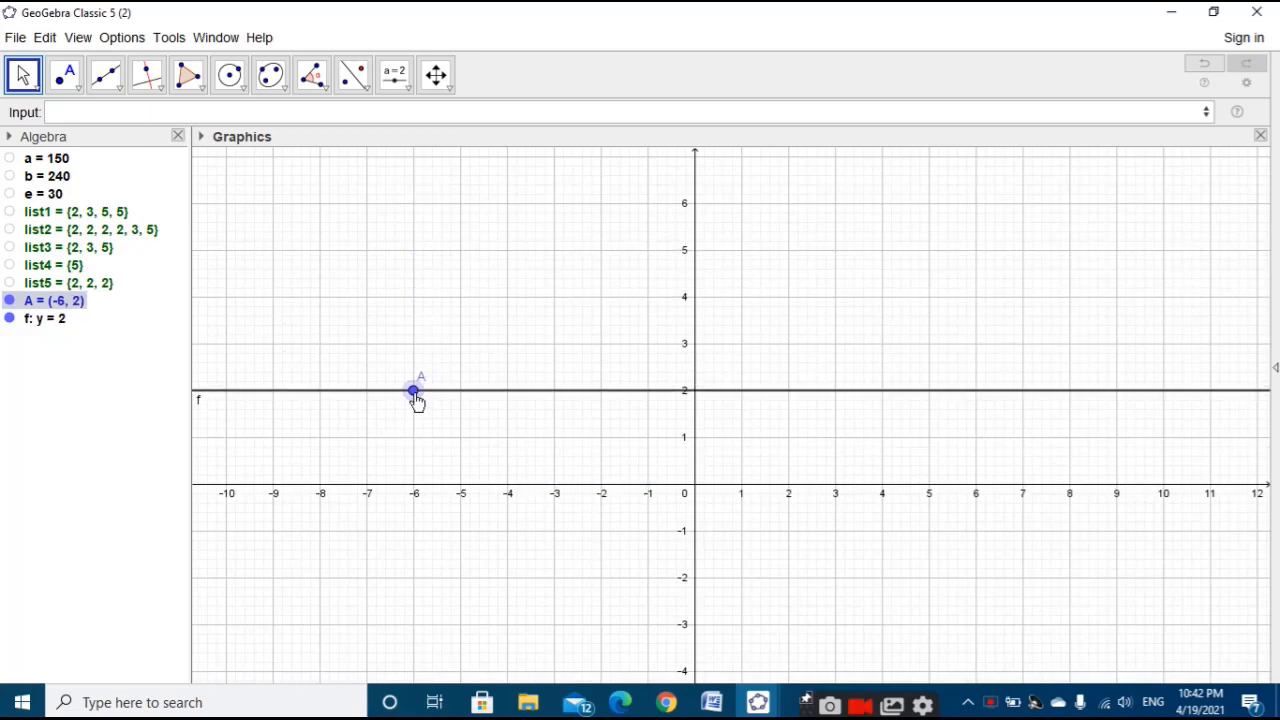
pyautogui.moveTo(483, 433); pyautogui.dragTo(489, 459)
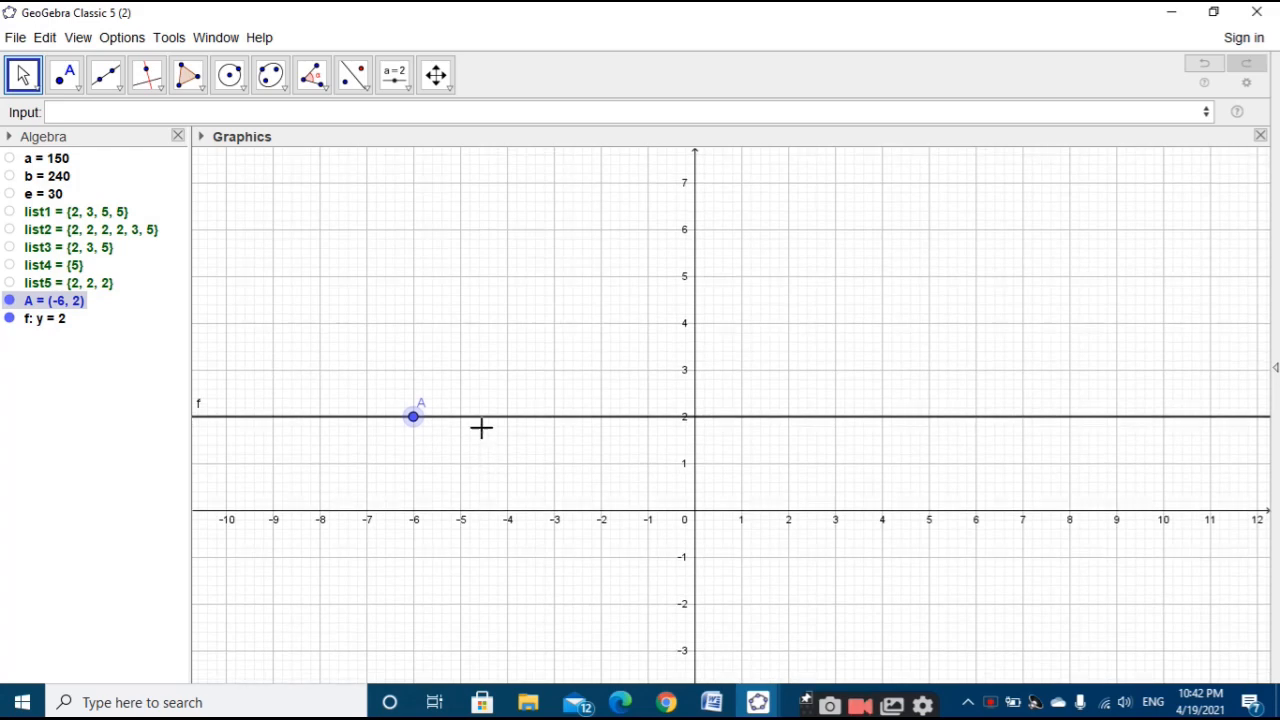
pyautogui.click(494, 402)
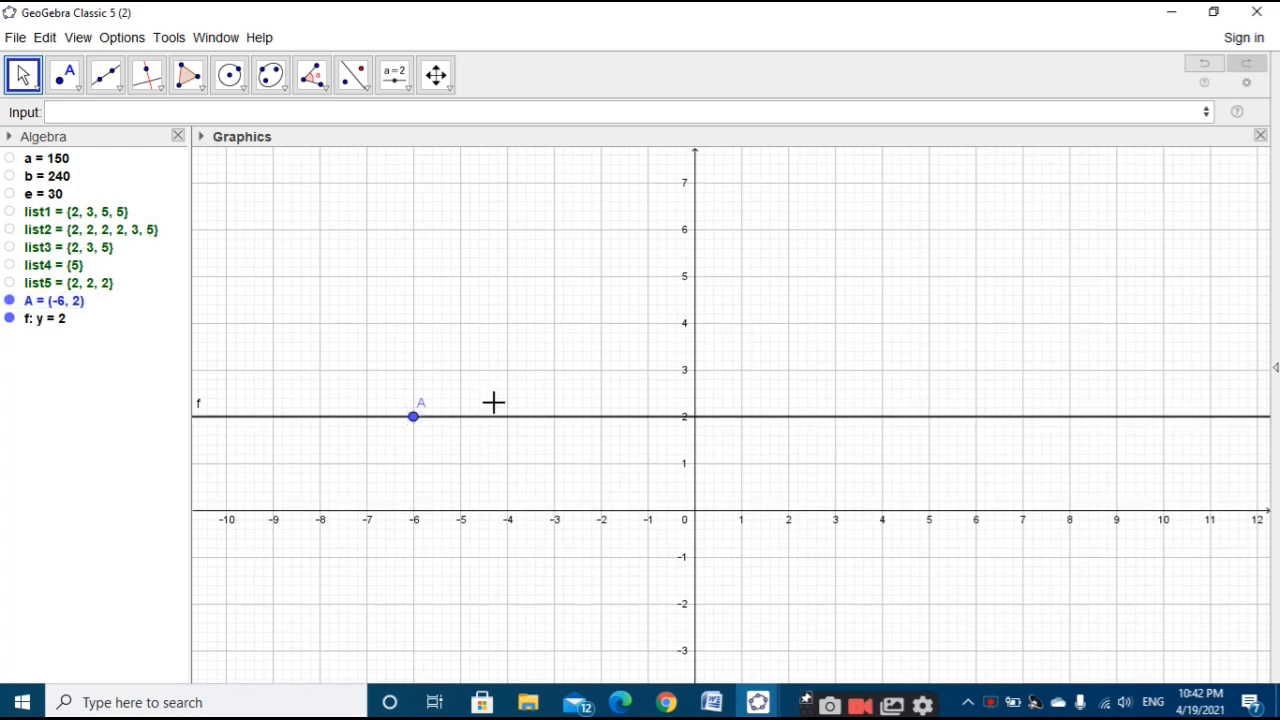
# Step: Create a point on line f with the command Point(f), keeping it at (0, 2)
pyautogui.click(336, 118)
pyautogui.write('point')
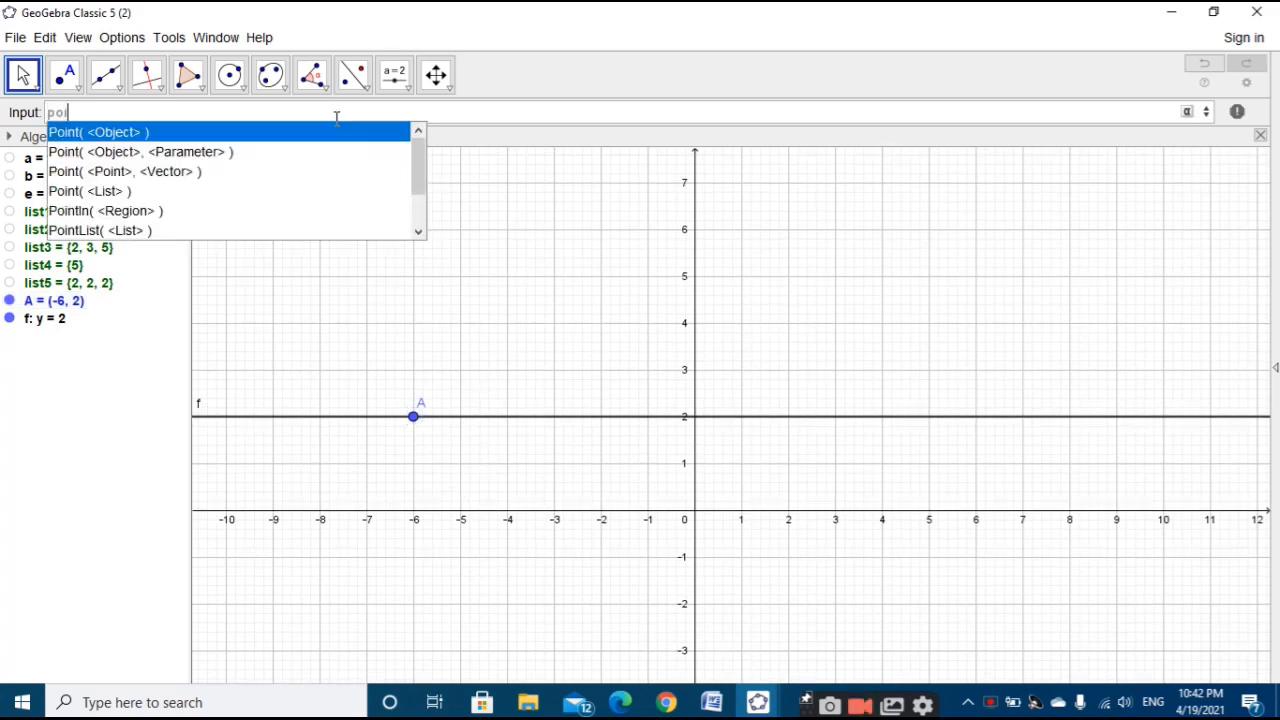
pyautogui.click(201, 143)
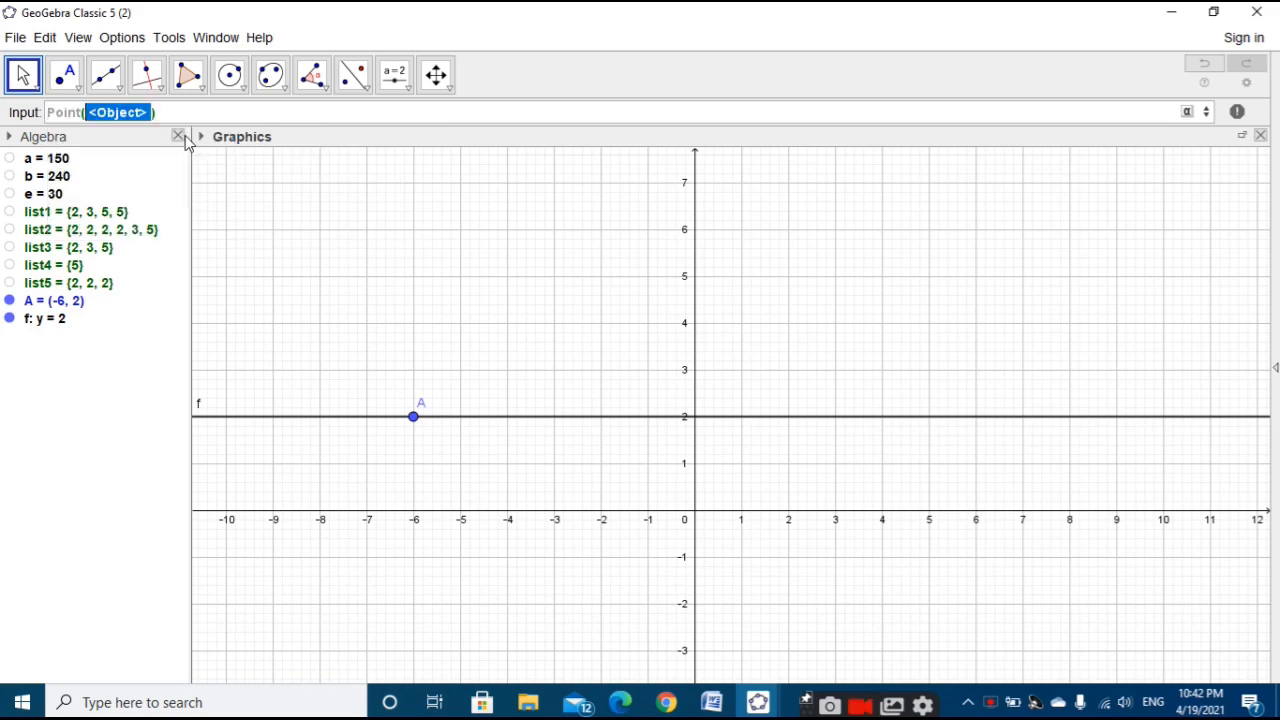
pyautogui.write('f')
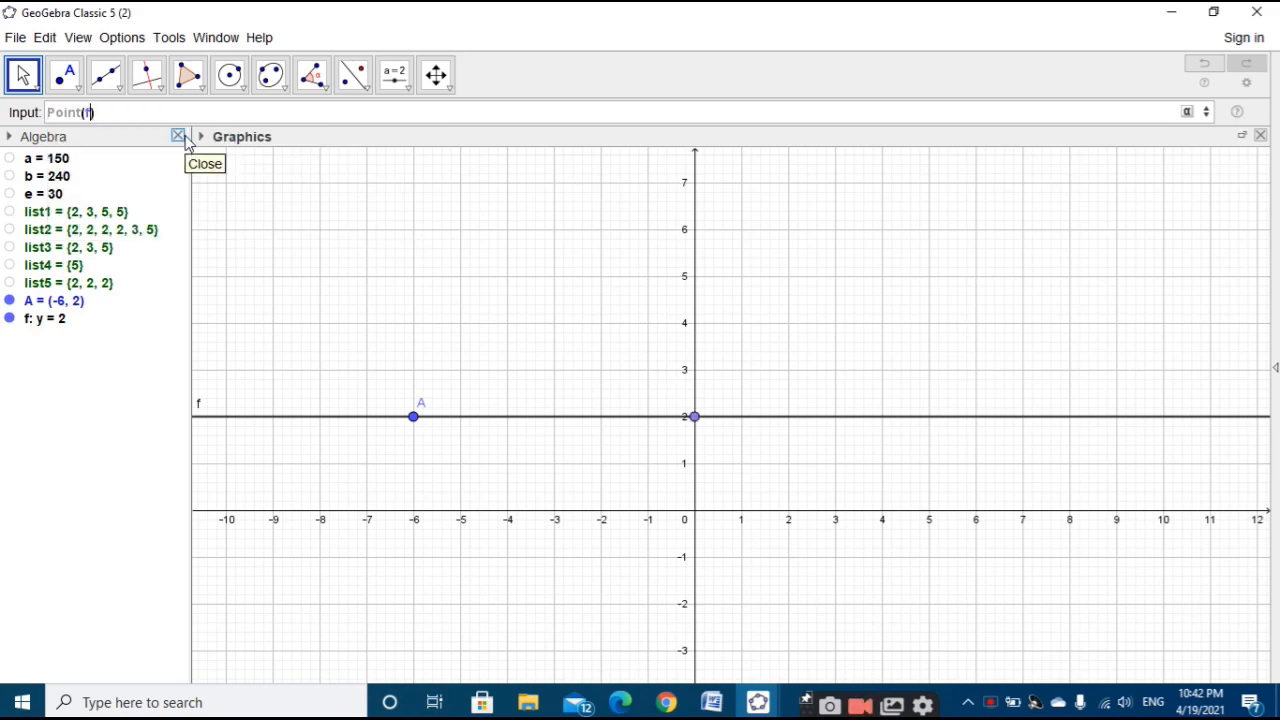
pyautogui.press('Return')
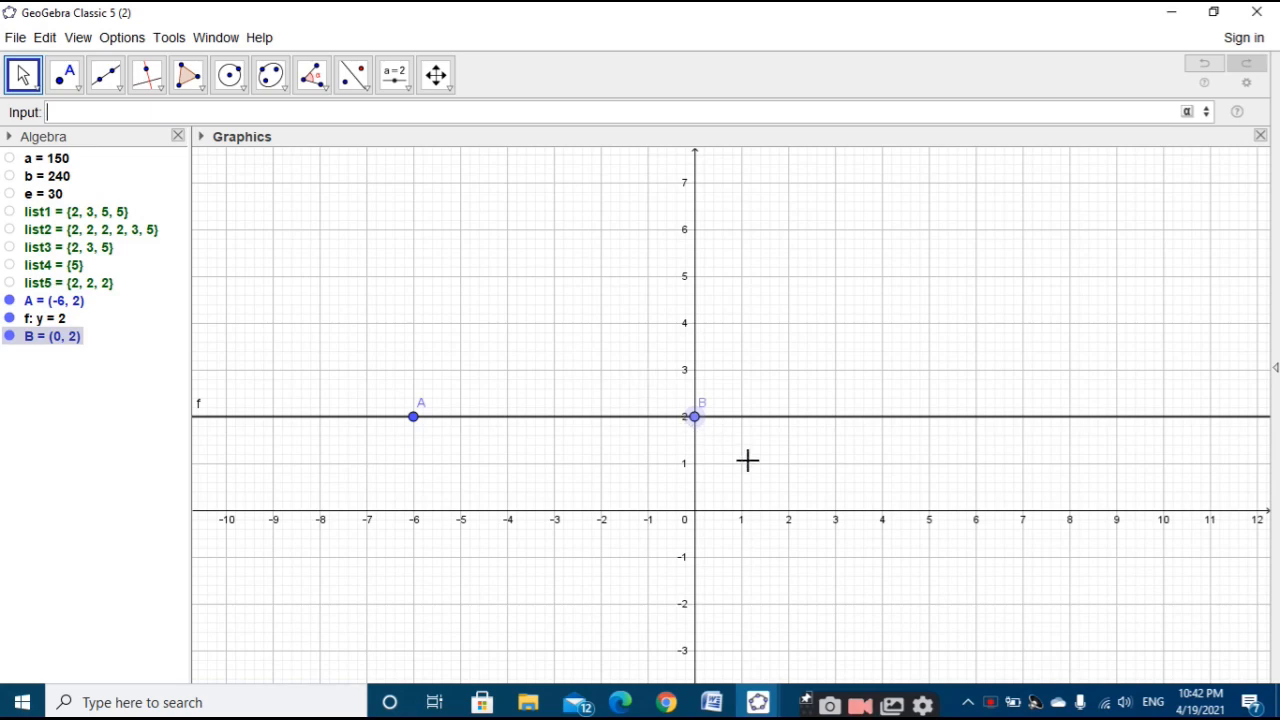
pyautogui.moveTo(692, 420)
pyautogui.mouseDown()
pyautogui.moveTo(631, 420)
pyautogui.moveTo(692, 428)
pyautogui.mouseUp()
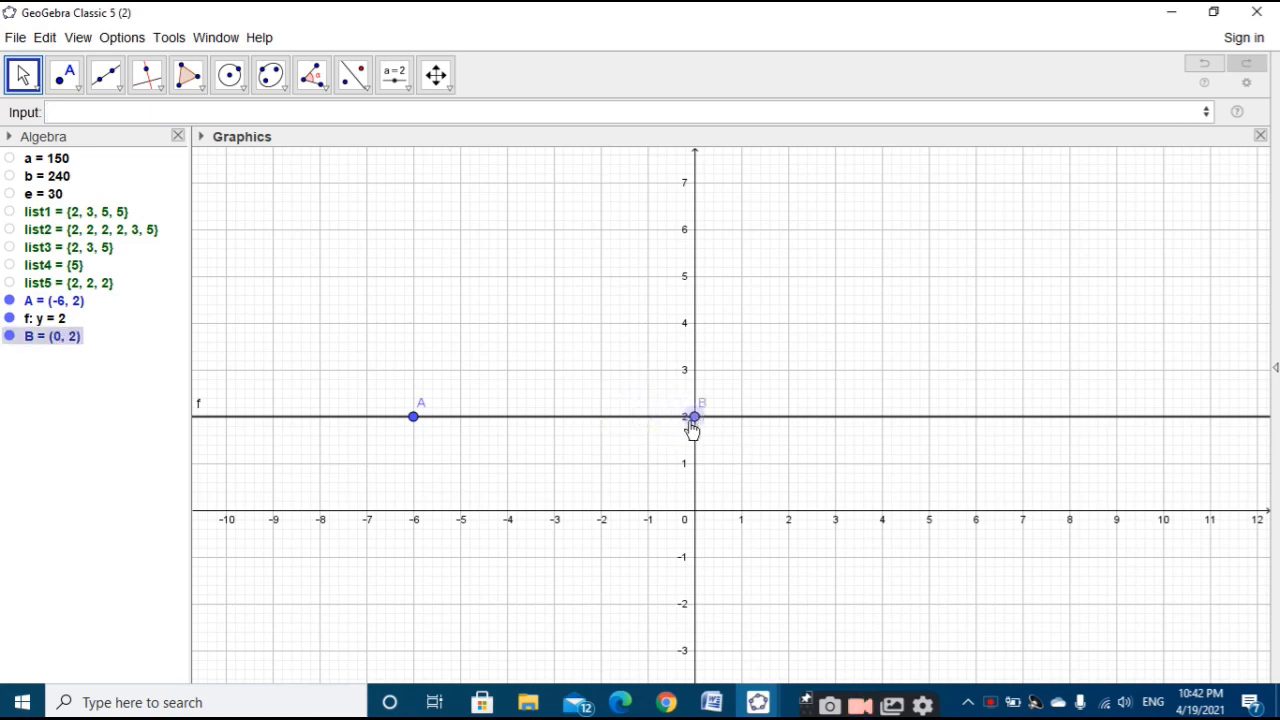
pyautogui.click(788, 471)
# Step: Draw an ellipse with foci A and B passing through a new point at (-3, 5)
pyautogui.click(276, 88)
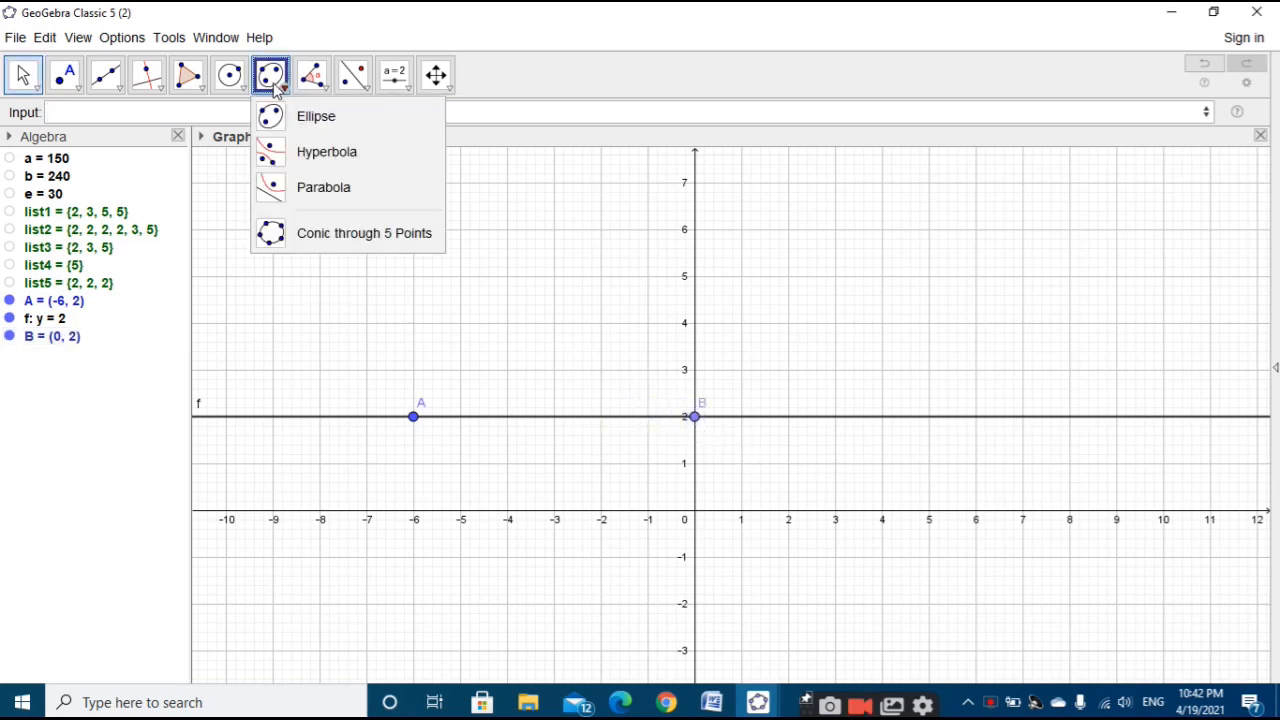
pyautogui.click(305, 116)
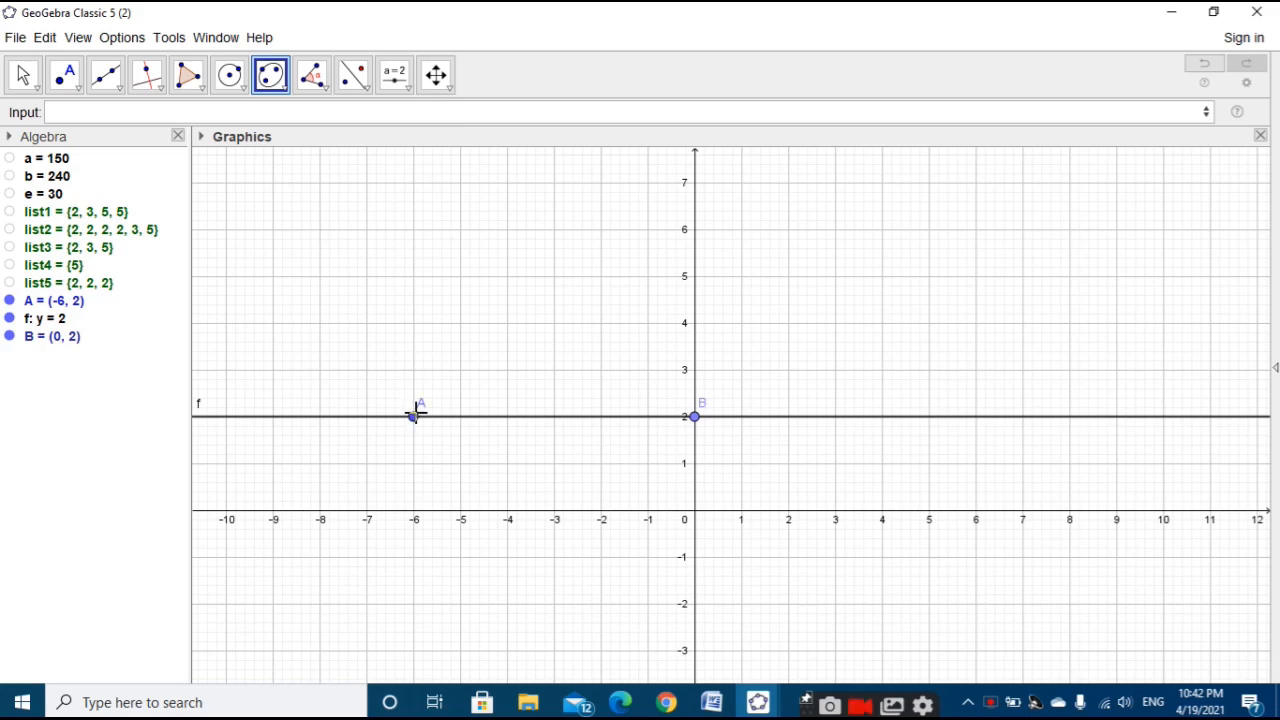
pyautogui.click(413, 415)
pyautogui.click(694, 416)
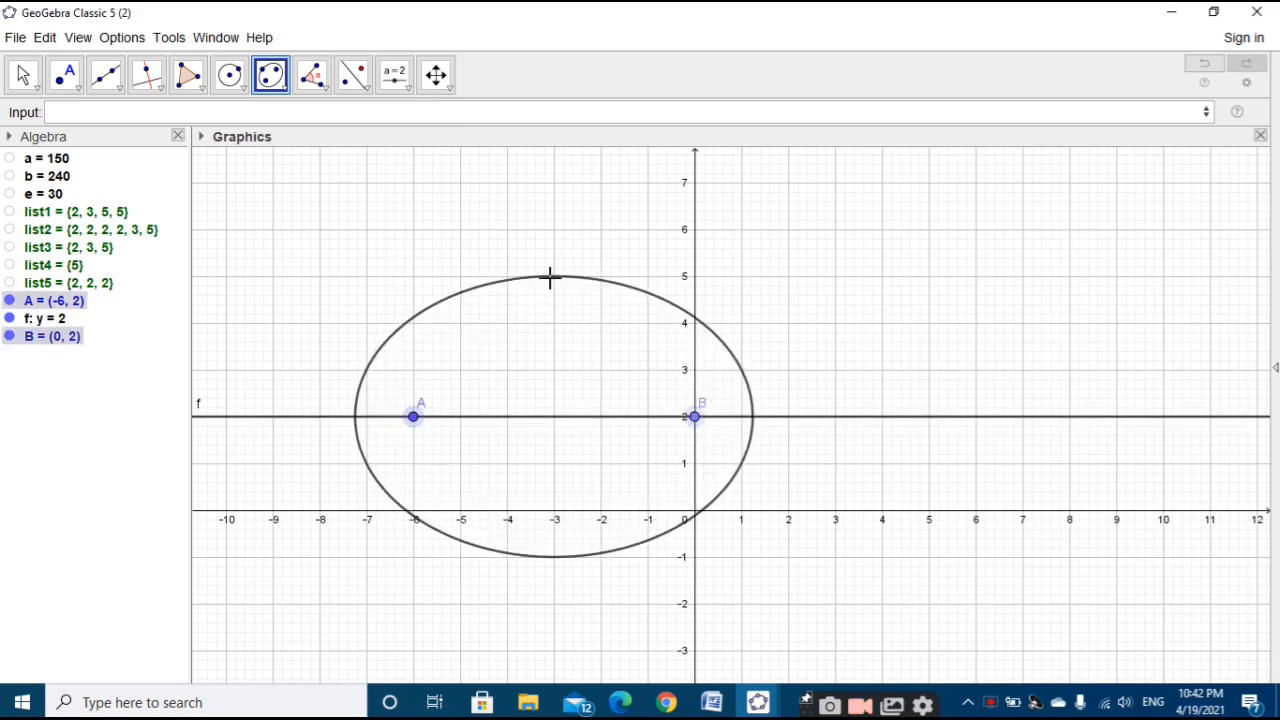
pyautogui.click(551, 276)
pyautogui.click(24, 76)
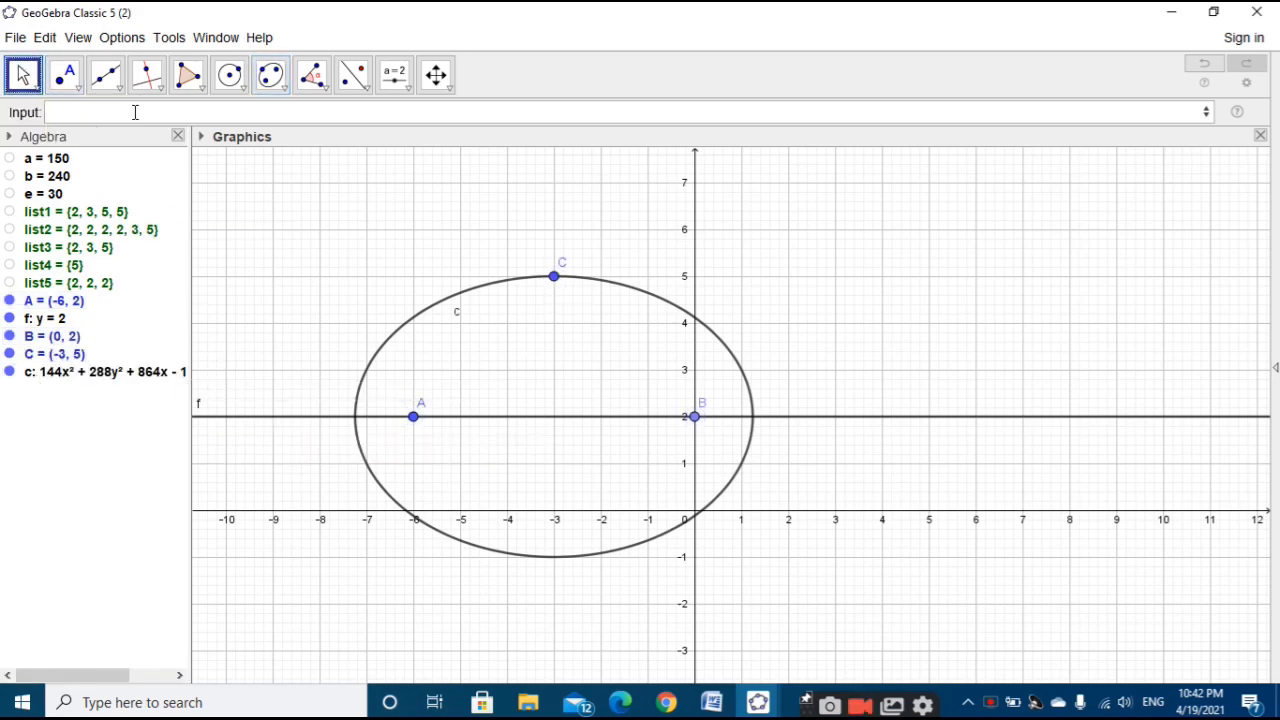
# Step: Create a second point on line f with the command Point(f) and move it to (-2, 2)
pyautogui.click(135, 112)
pyautogui.write('poi')
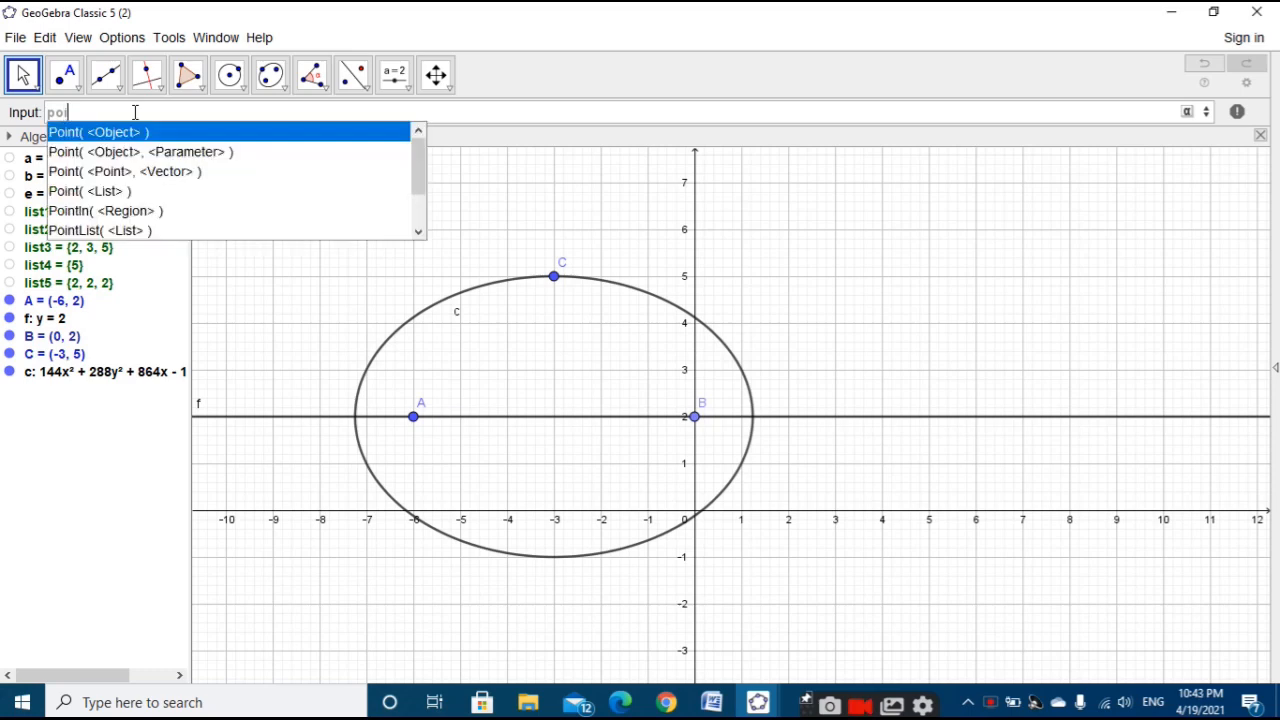
pyautogui.click(143, 133)
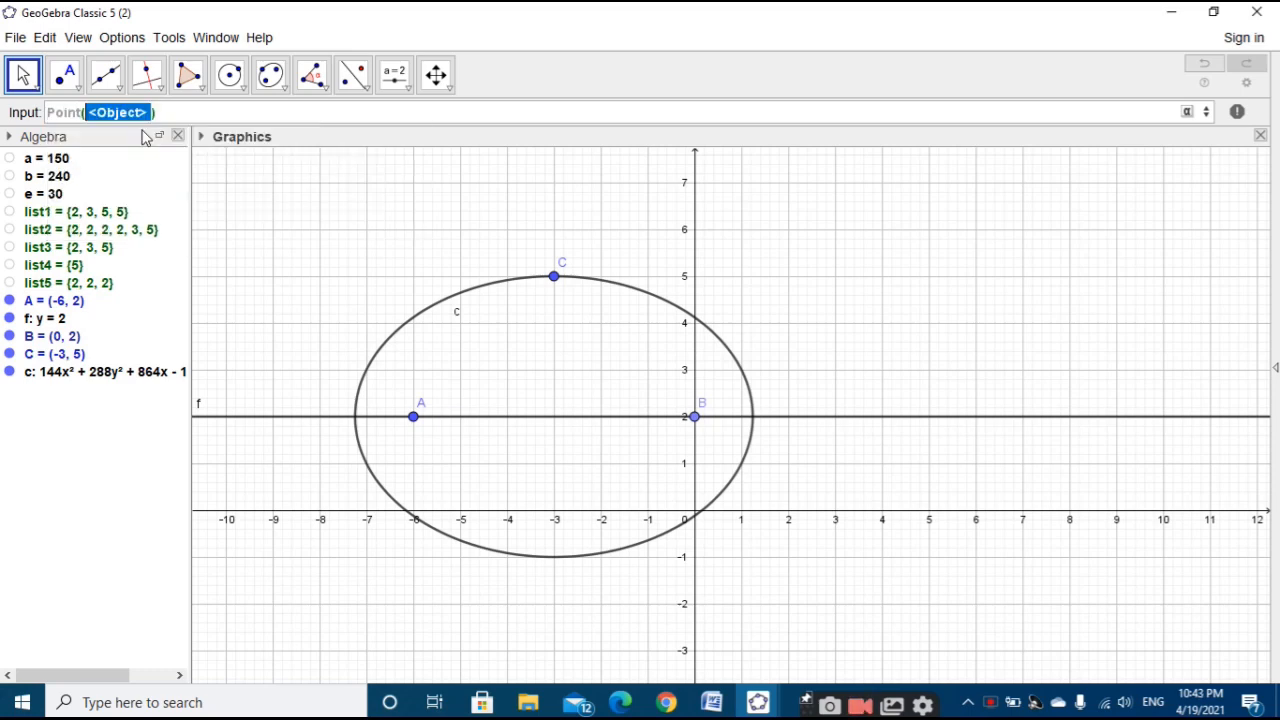
pyautogui.write('B')
pyautogui.press('Return')
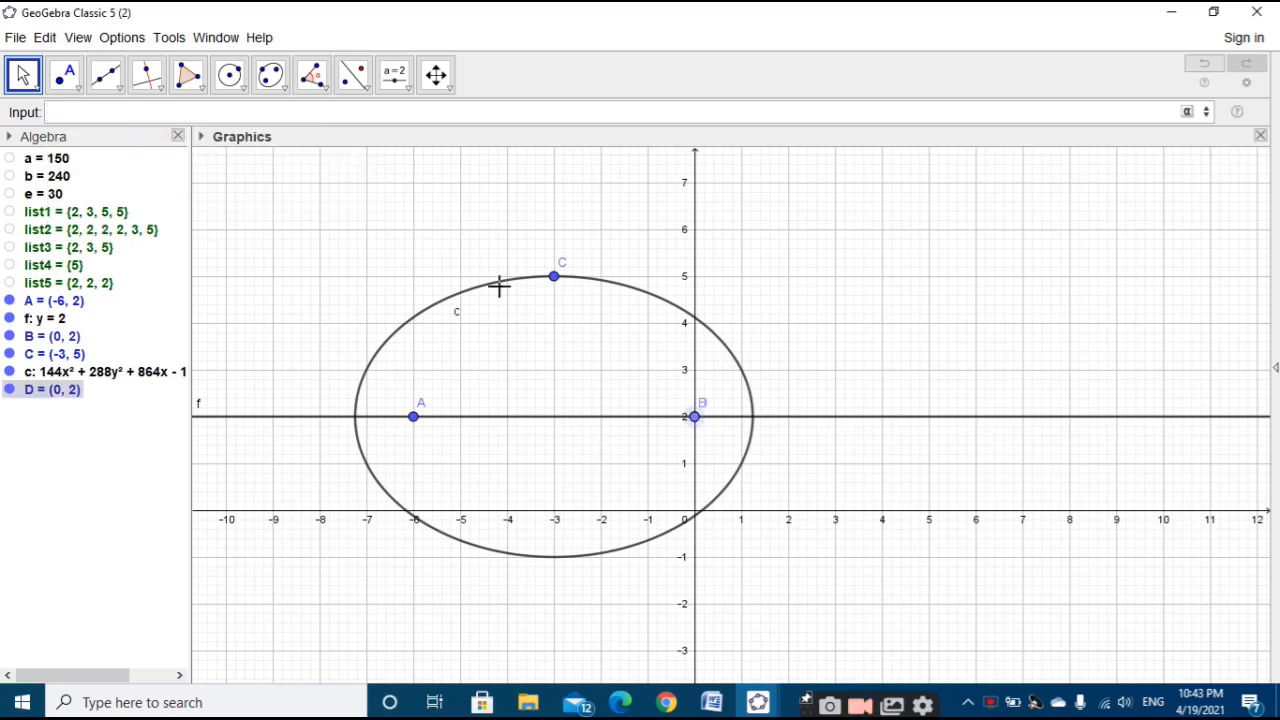
pyautogui.moveTo(708, 420); pyautogui.dragTo(607, 422)
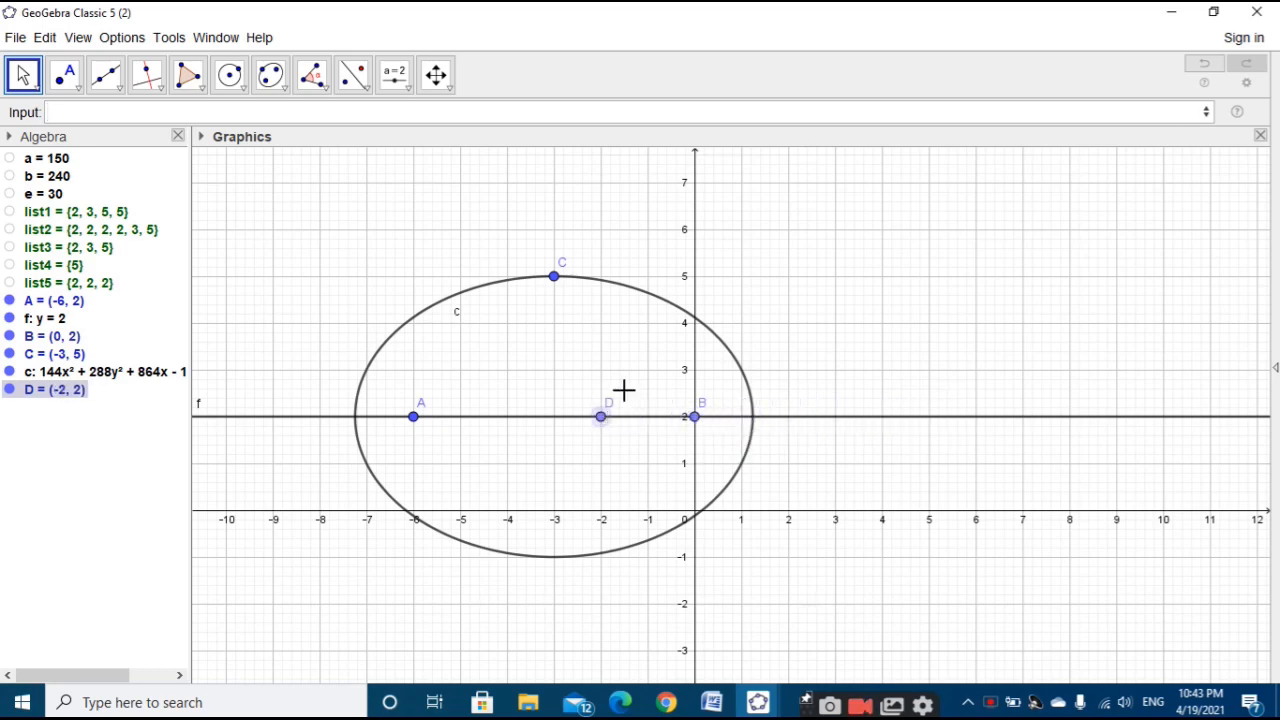
# Step: Create a third point on line f with the command Point(f) and move it to (4, 2)
pyautogui.write('po')
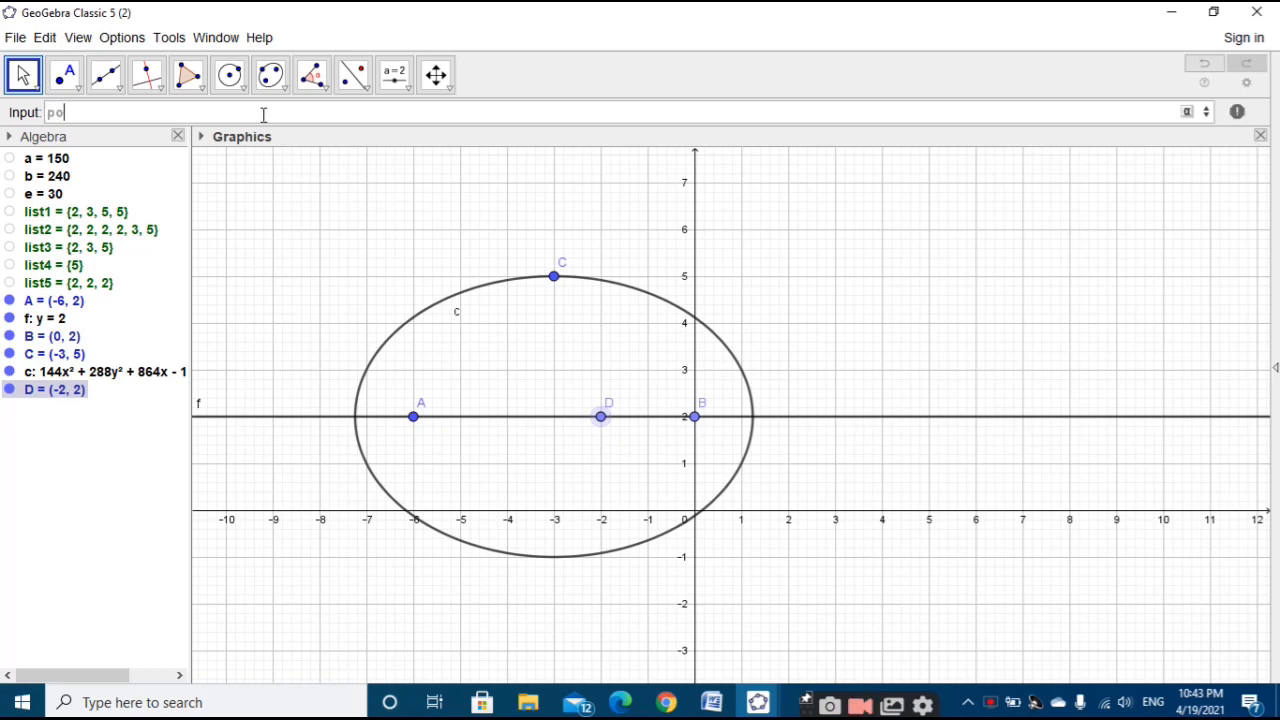
pyautogui.write('int')
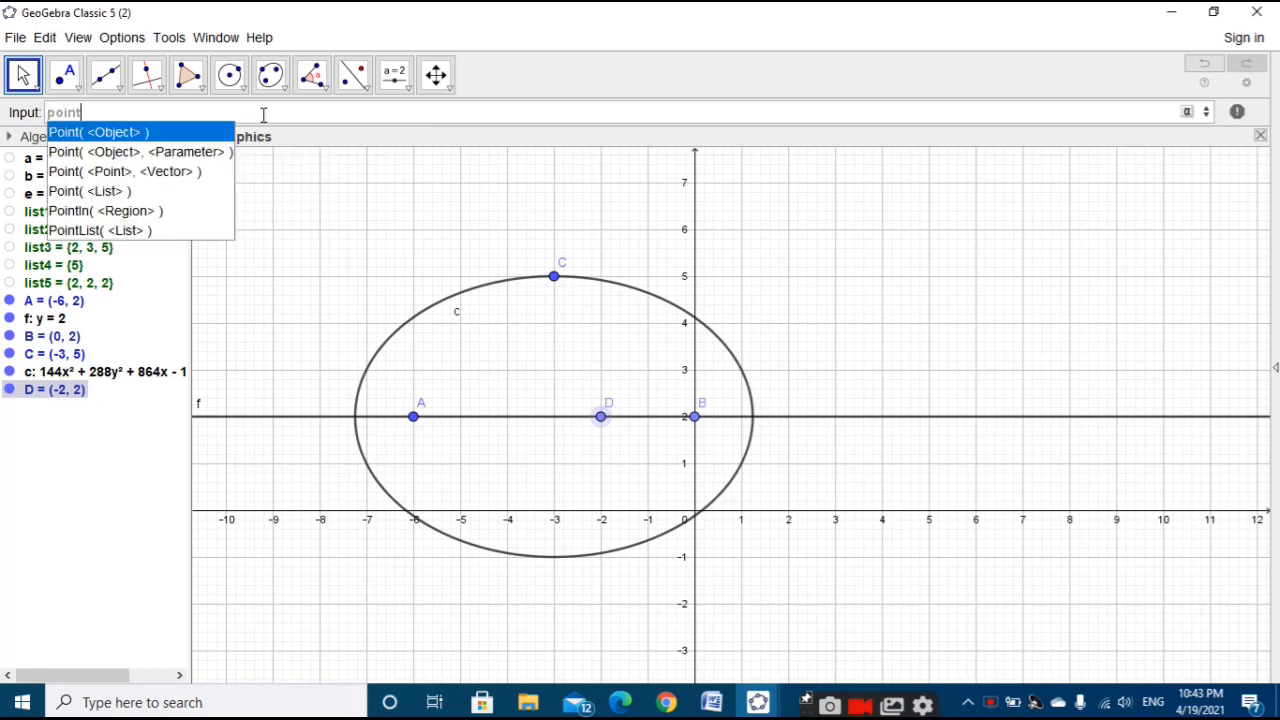
pyautogui.click(184, 133)
pyautogui.write('f')
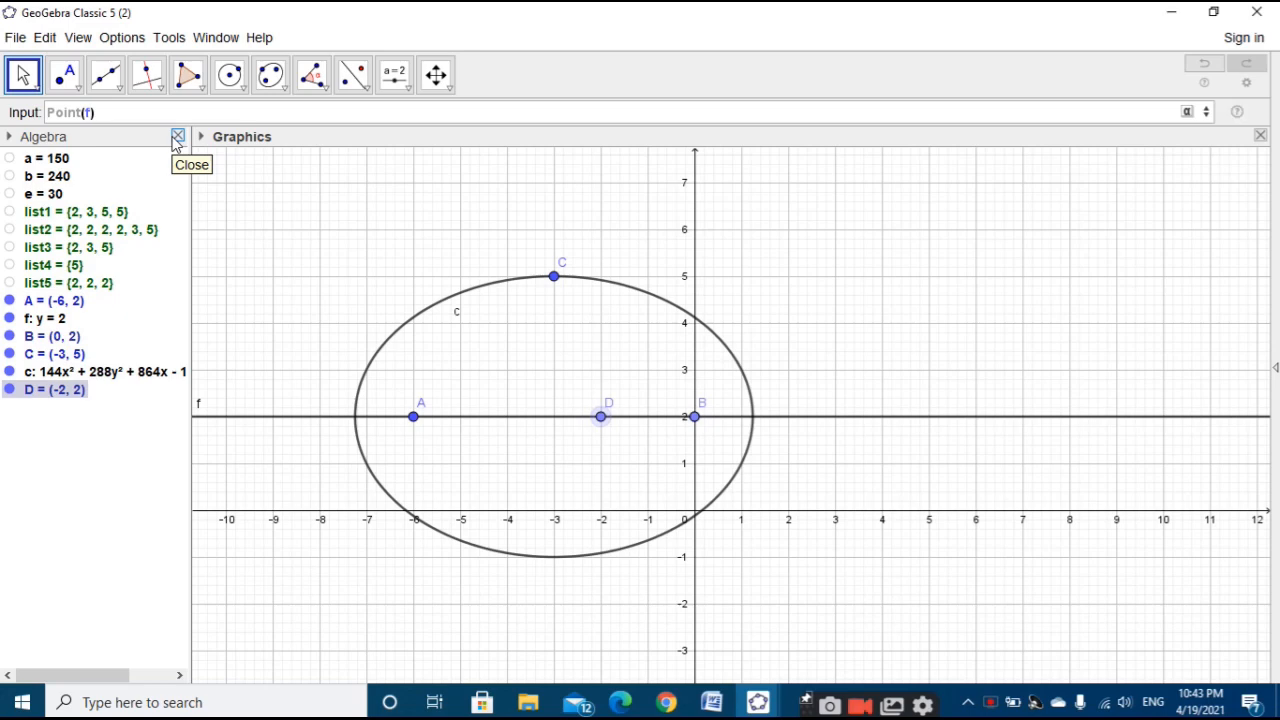
pyautogui.press('Return')
pyautogui.moveTo(694, 420); pyautogui.dragTo(884, 424)
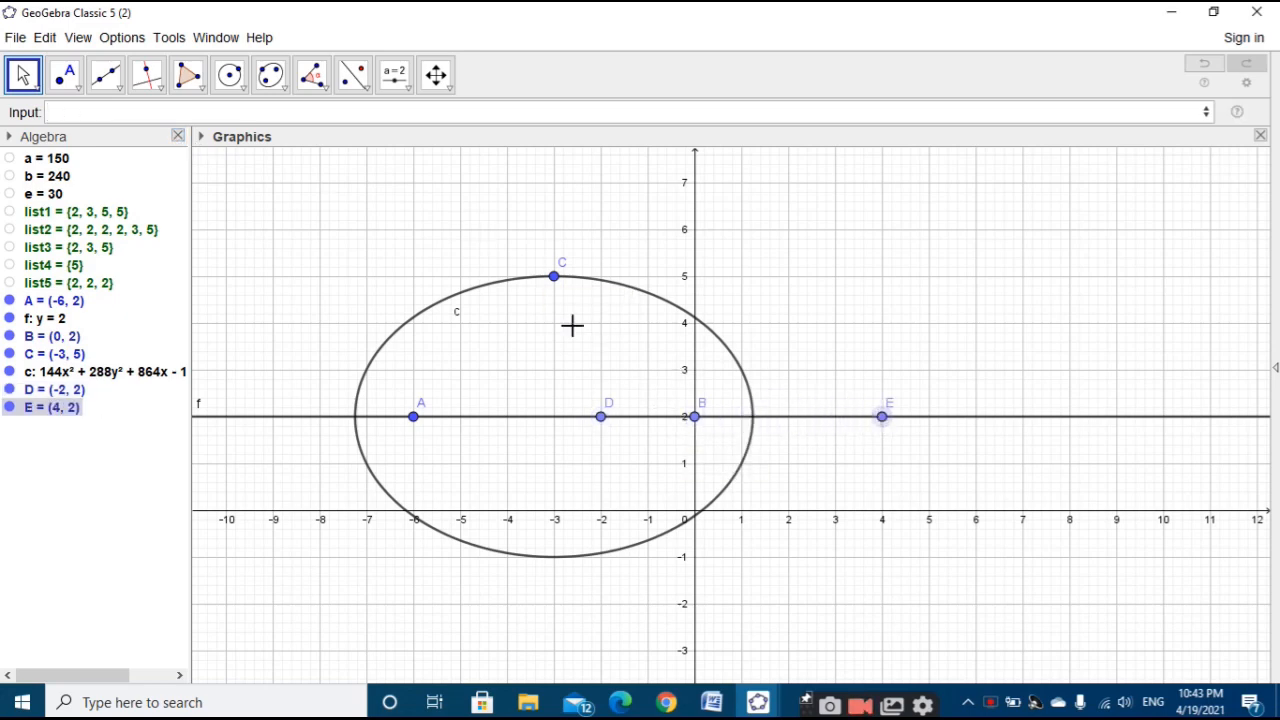
# Step: Draw an ellipse with foci D and E passing through a new point at (1, 5)
pyautogui.click(273, 77)
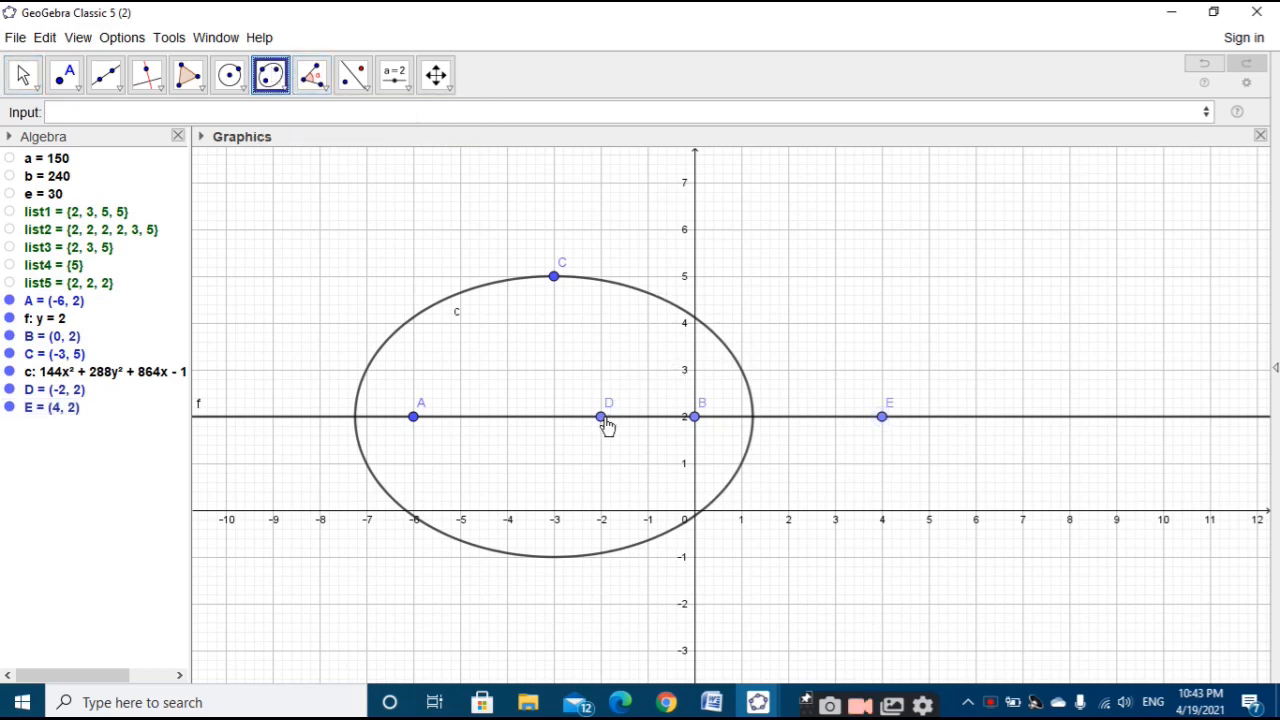
pyautogui.click(601, 417)
pyautogui.click(881, 416)
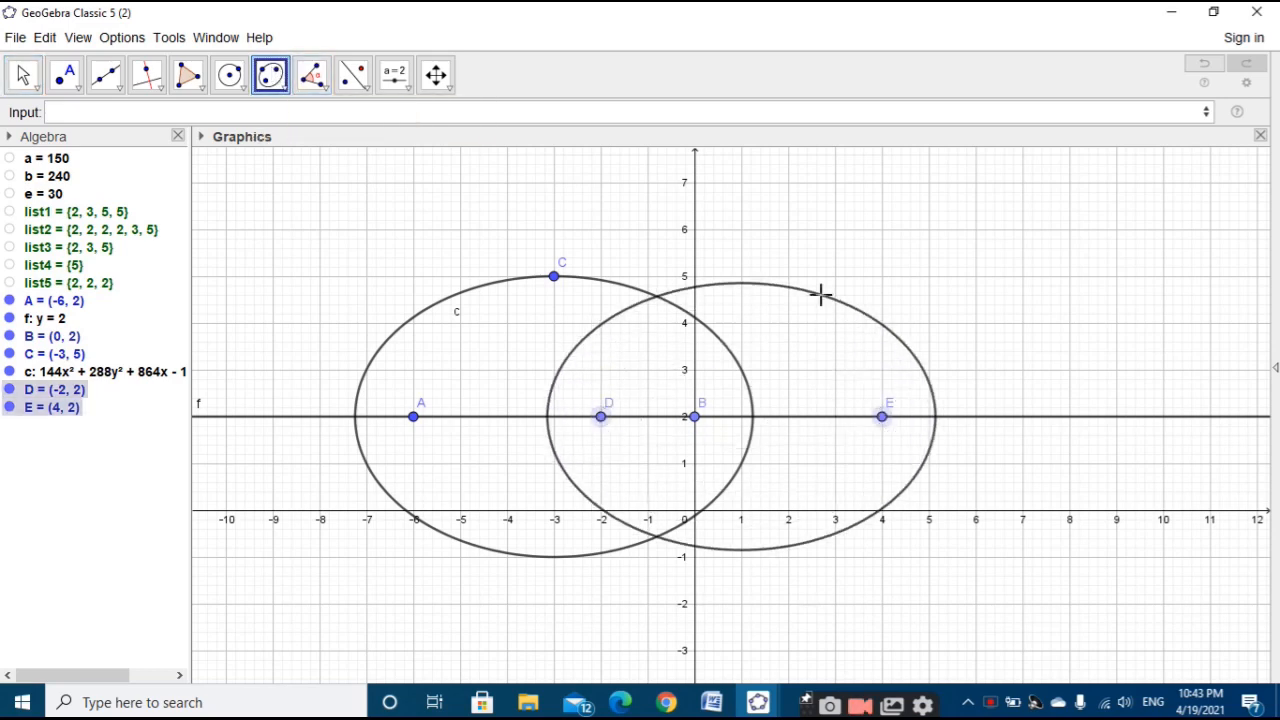
pyautogui.click(741, 276)
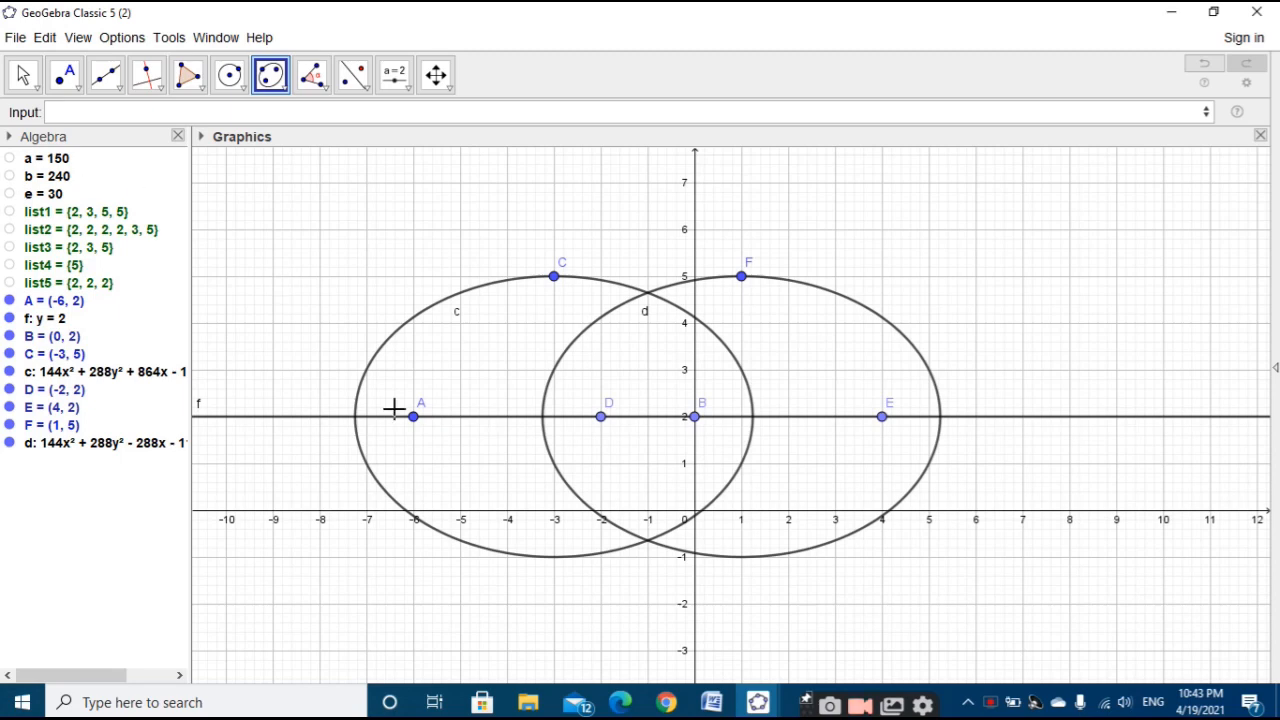
pyautogui.click(22, 75)
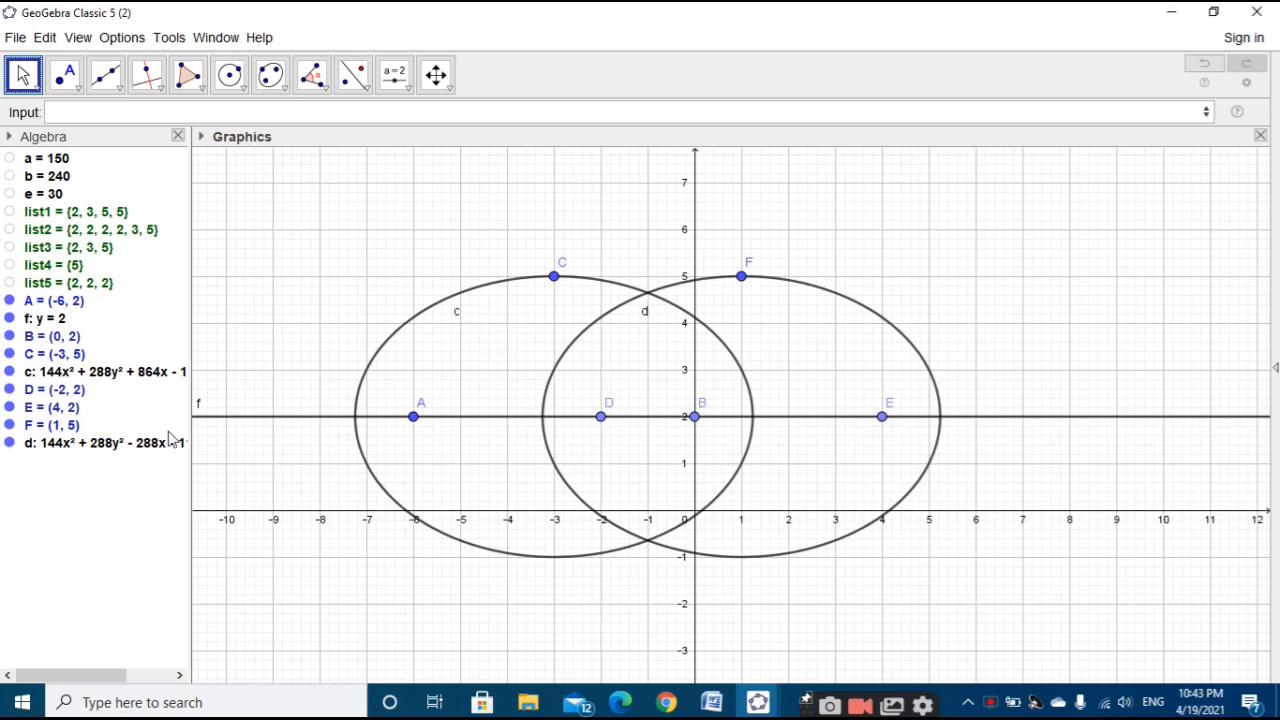
# Step: Draw a duplicate ellipse with foci A and B through point C, directly over the existing ellipse c
pyautogui.click(270, 75)
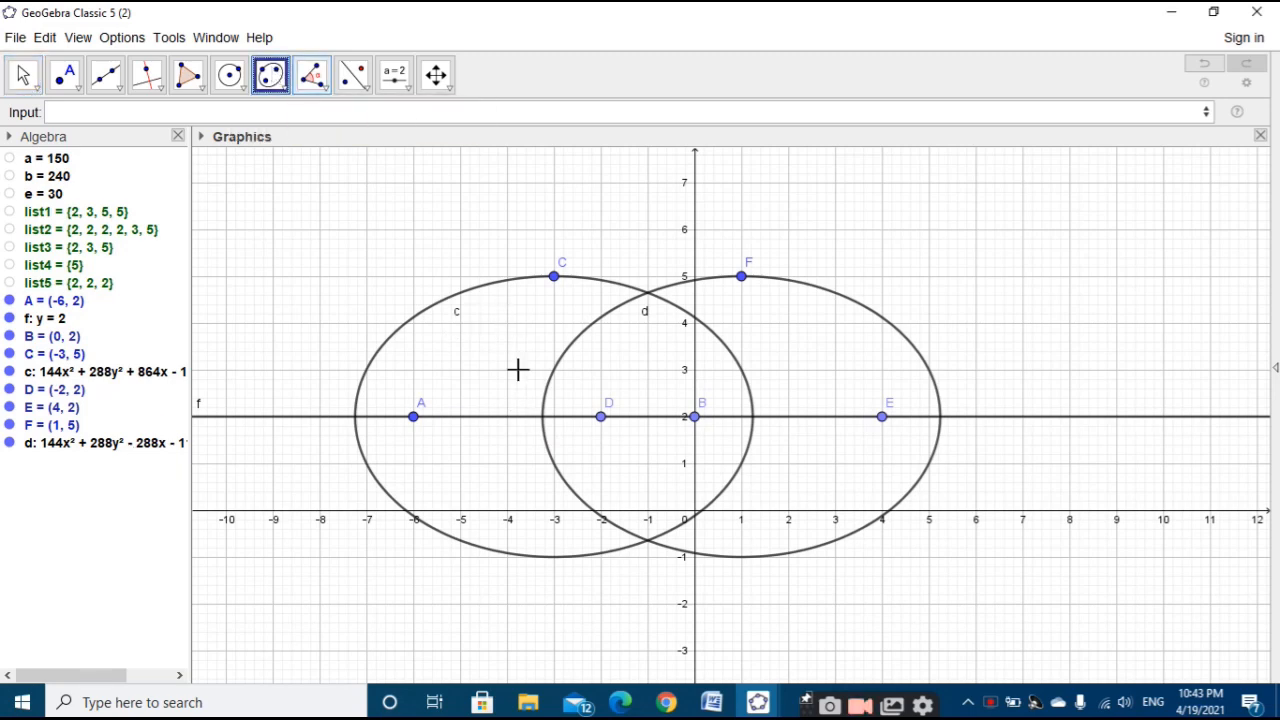
pyautogui.click(413, 418)
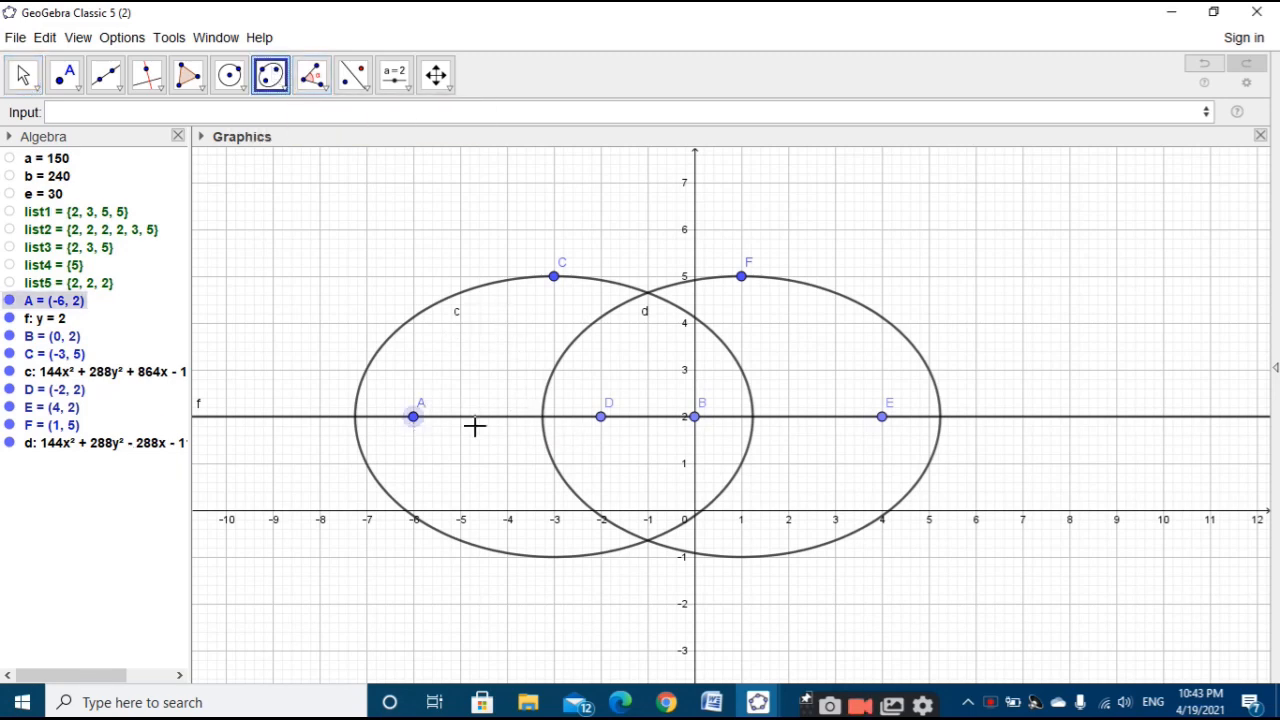
pyautogui.click(693, 417)
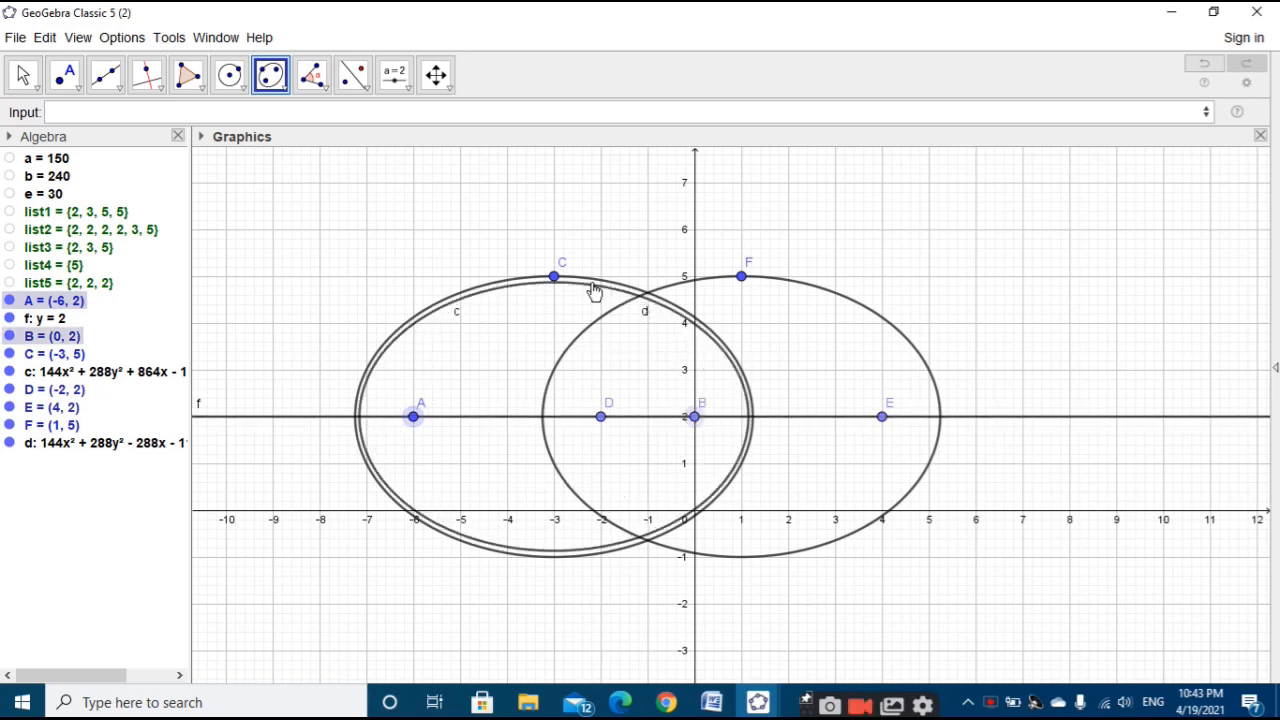
pyautogui.click(556, 278)
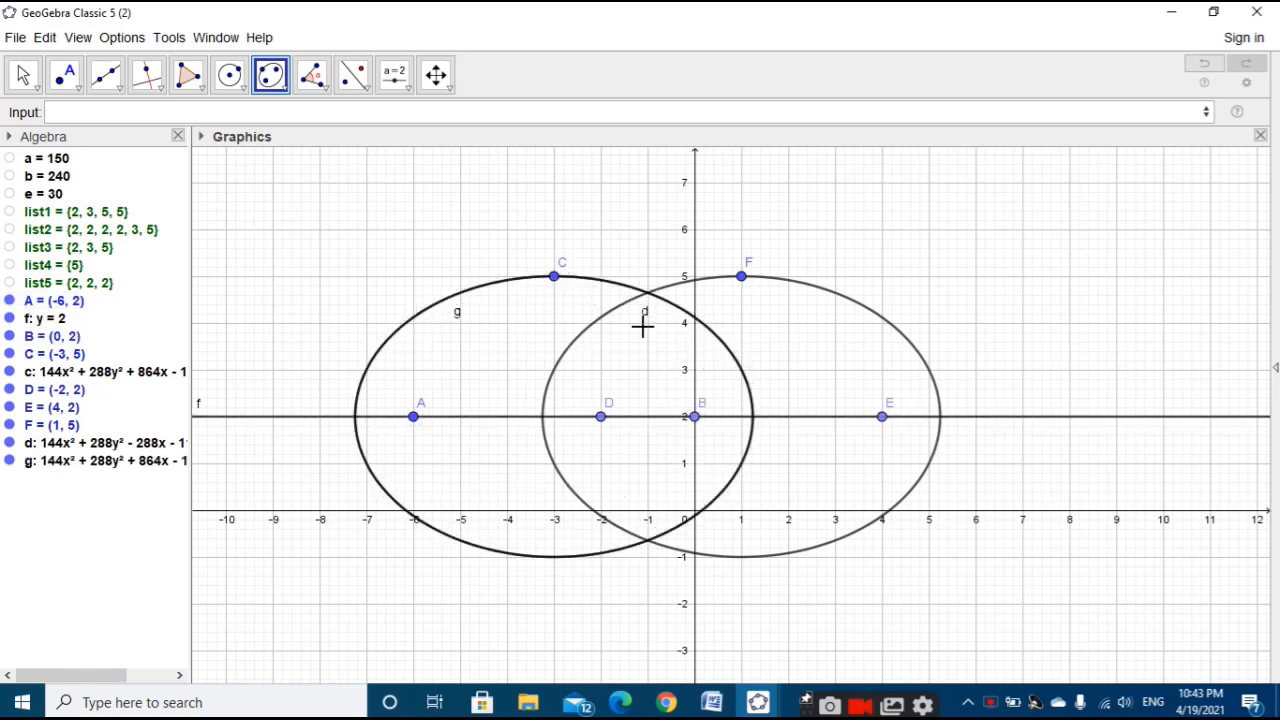
pyautogui.click(22, 75)
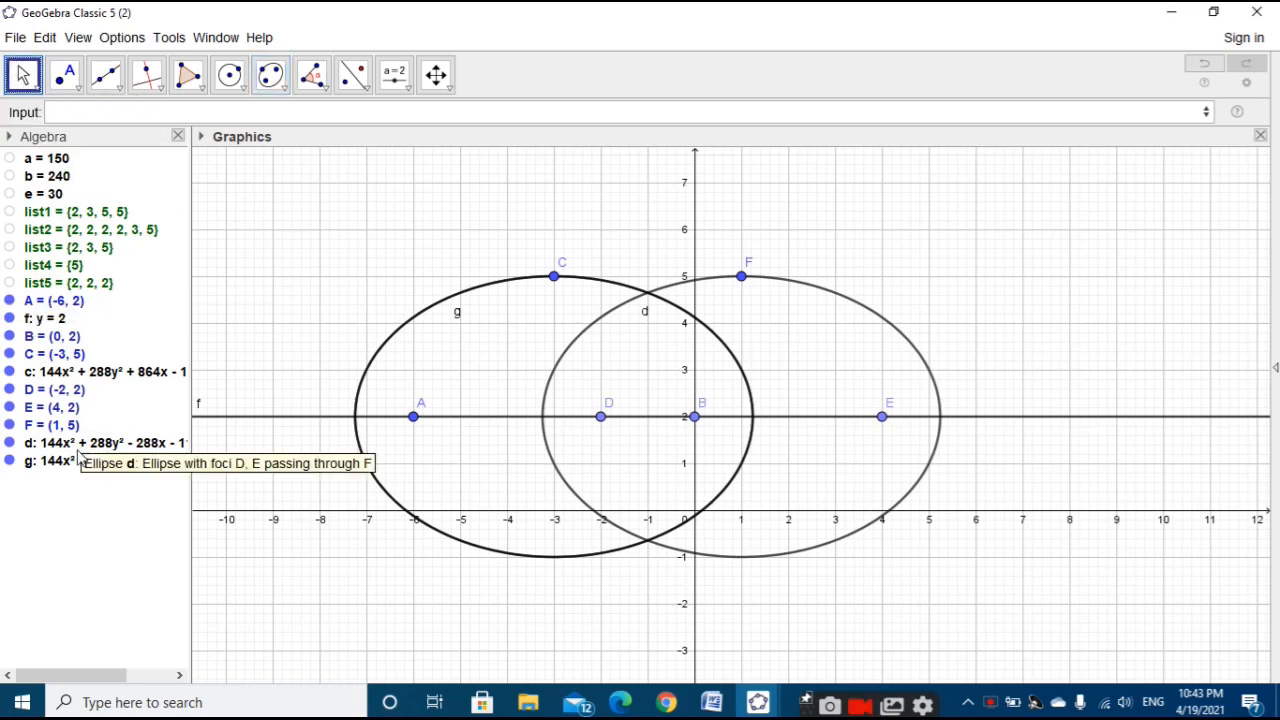
# Step: Set the algebra descriptions to show each object's Definition
pyautogui.click(10, 136)
pyautogui.click(40, 157)
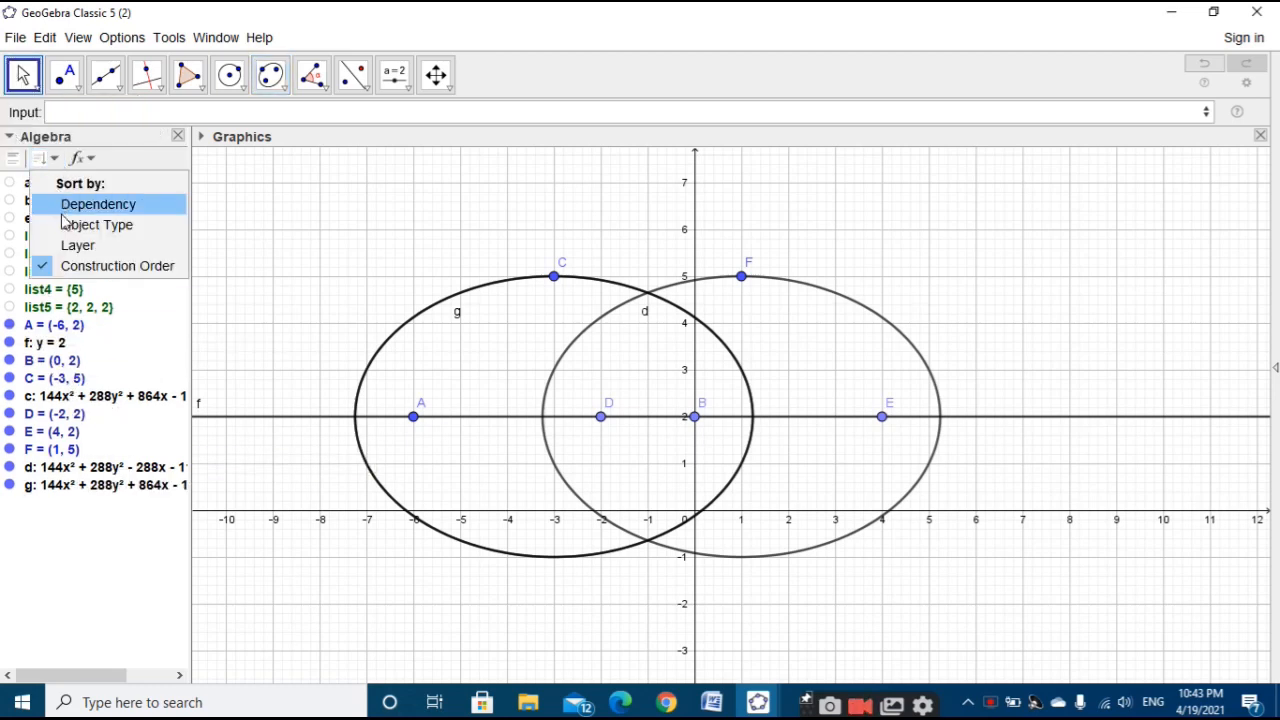
pyautogui.click(90, 160)
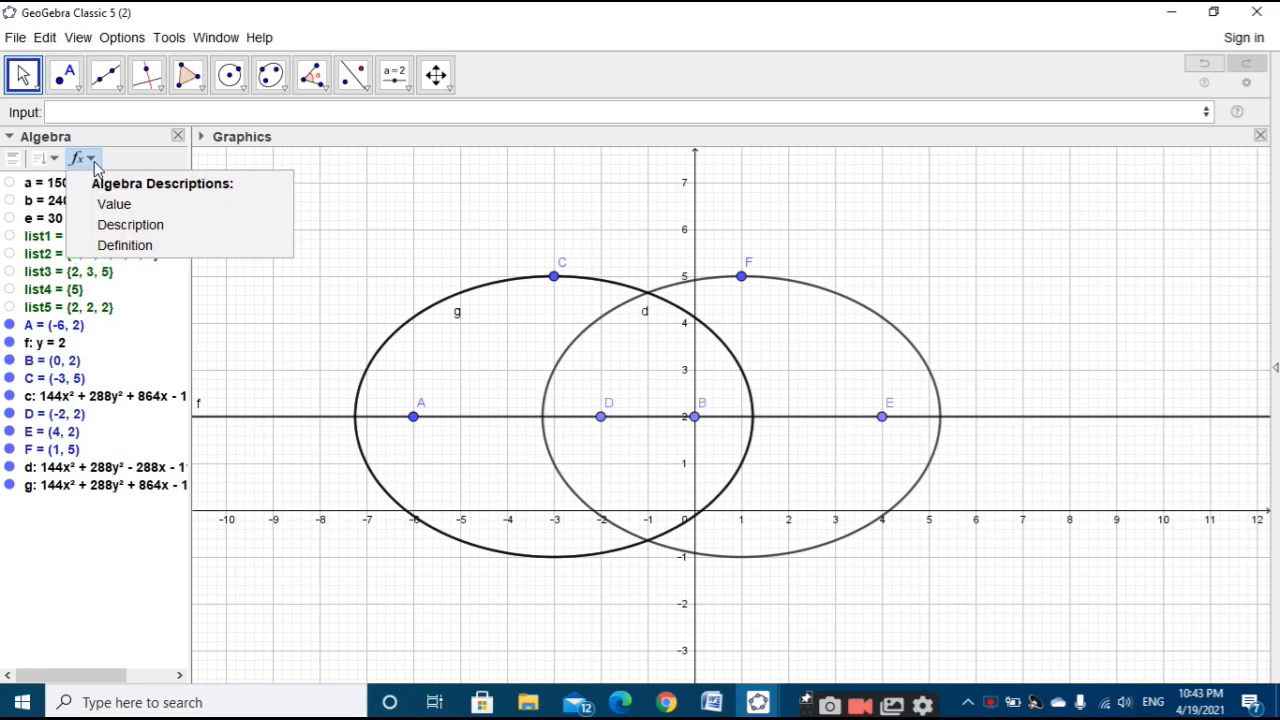
pyautogui.click(125, 245)
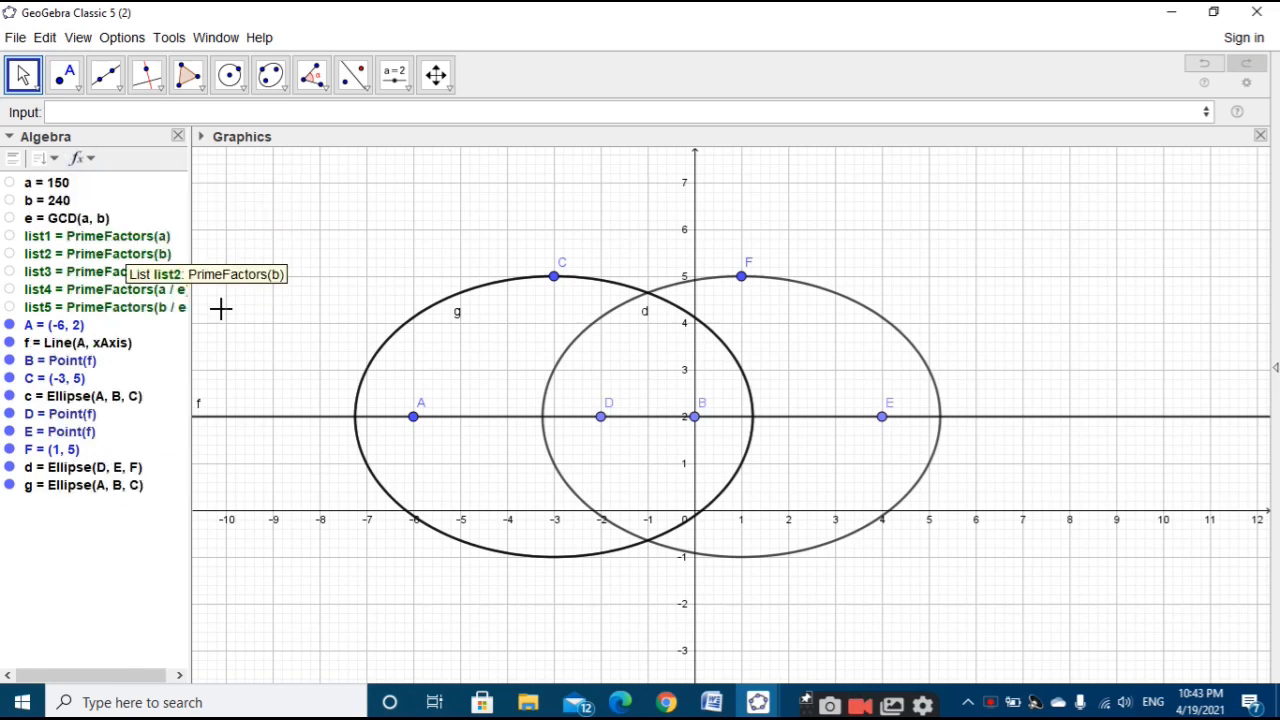
# Step: Give the original ellipse c a golden-yellow colour with a semi-transparent fill
pyautogui.click(102, 402)
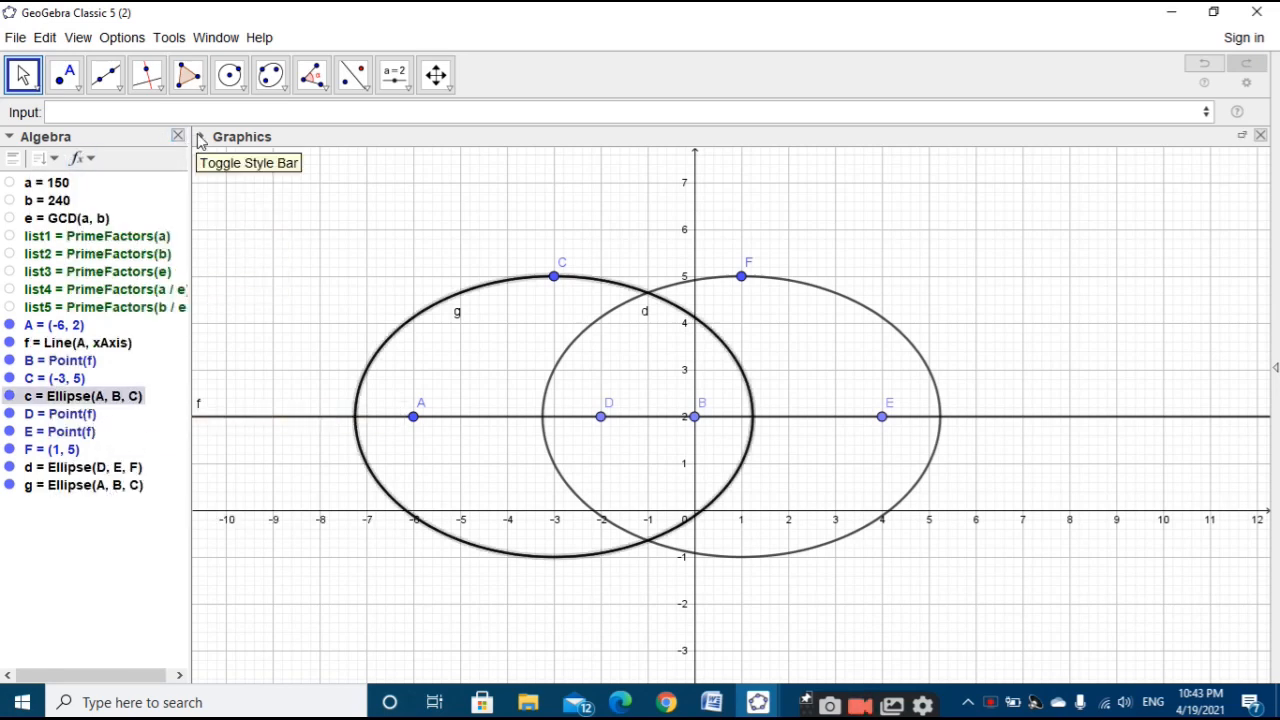
pyautogui.click(200, 137)
pyautogui.click(209, 158)
pyautogui.moveTo(227, 234)
pyautogui.mouseDown()
pyautogui.moveTo(255, 237)
pyautogui.moveTo(228, 237)
pyautogui.mouseUp()
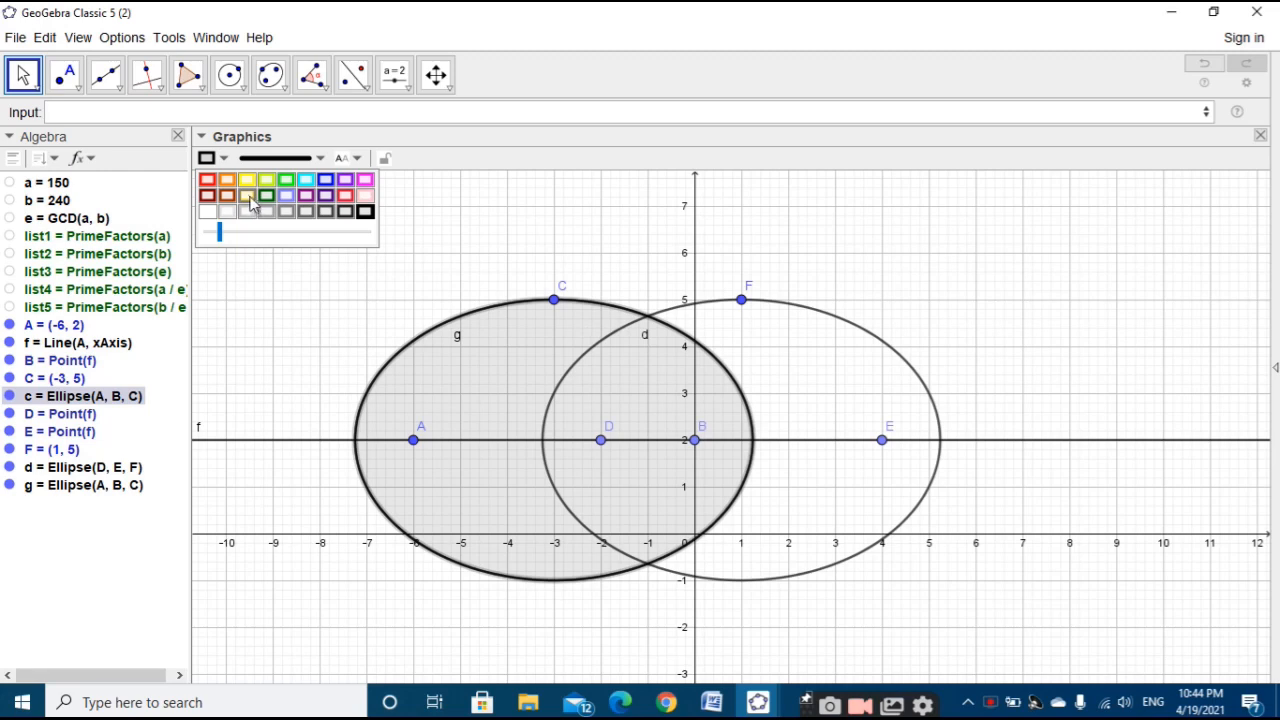
pyautogui.click(247, 196)
pyautogui.click(253, 233)
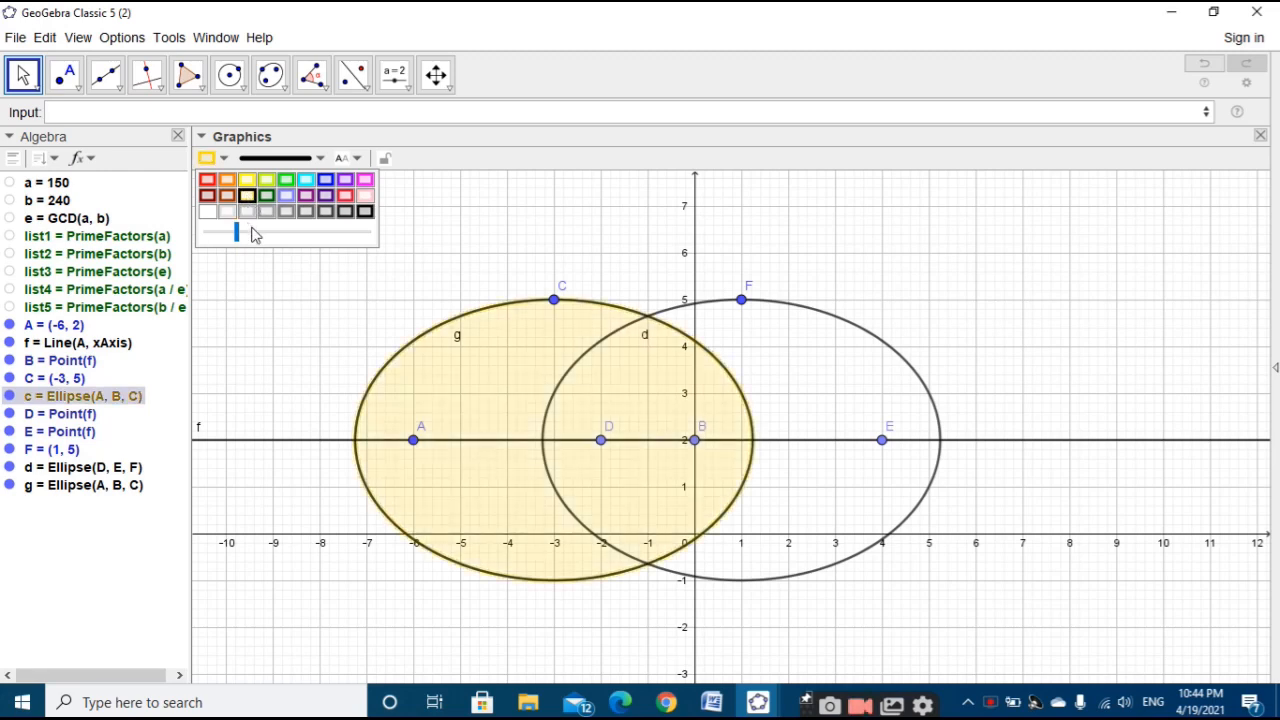
pyautogui.click(254, 233)
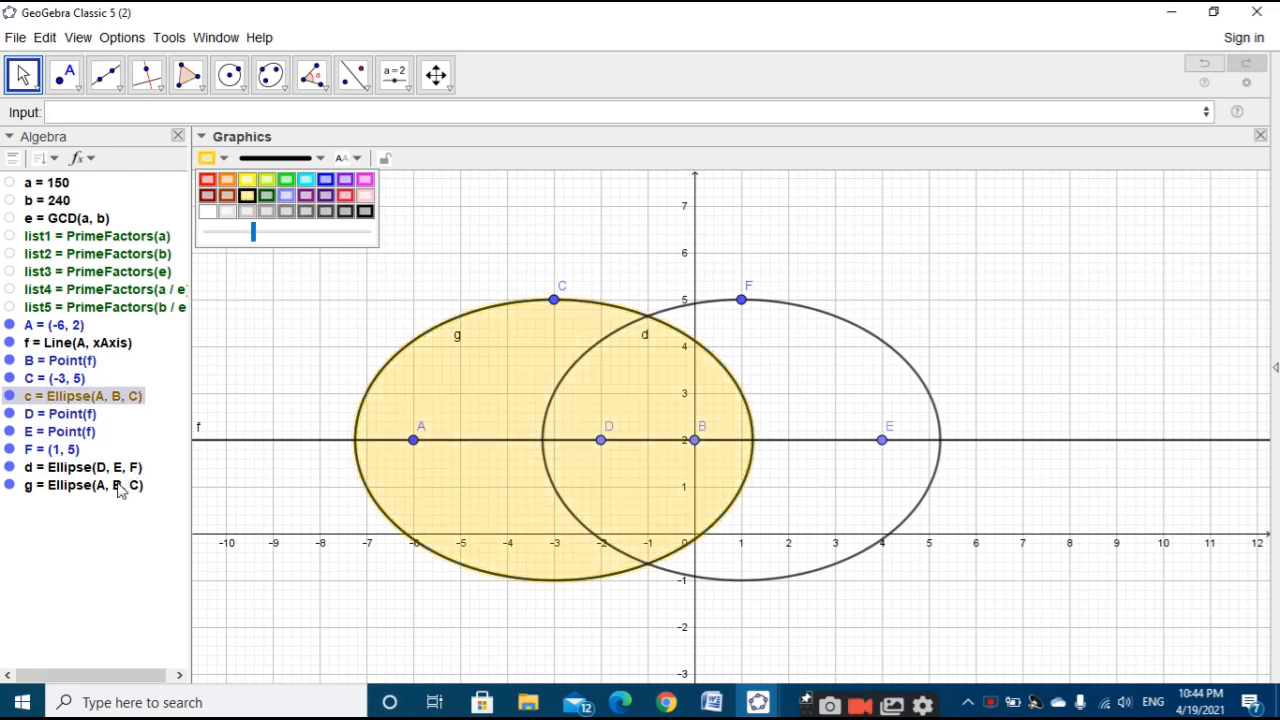
# Step: Thicken the outline of the duplicate ellipse g, defined by points A, B and C
pyautogui.click(119, 488)
pyautogui.click(279, 158)
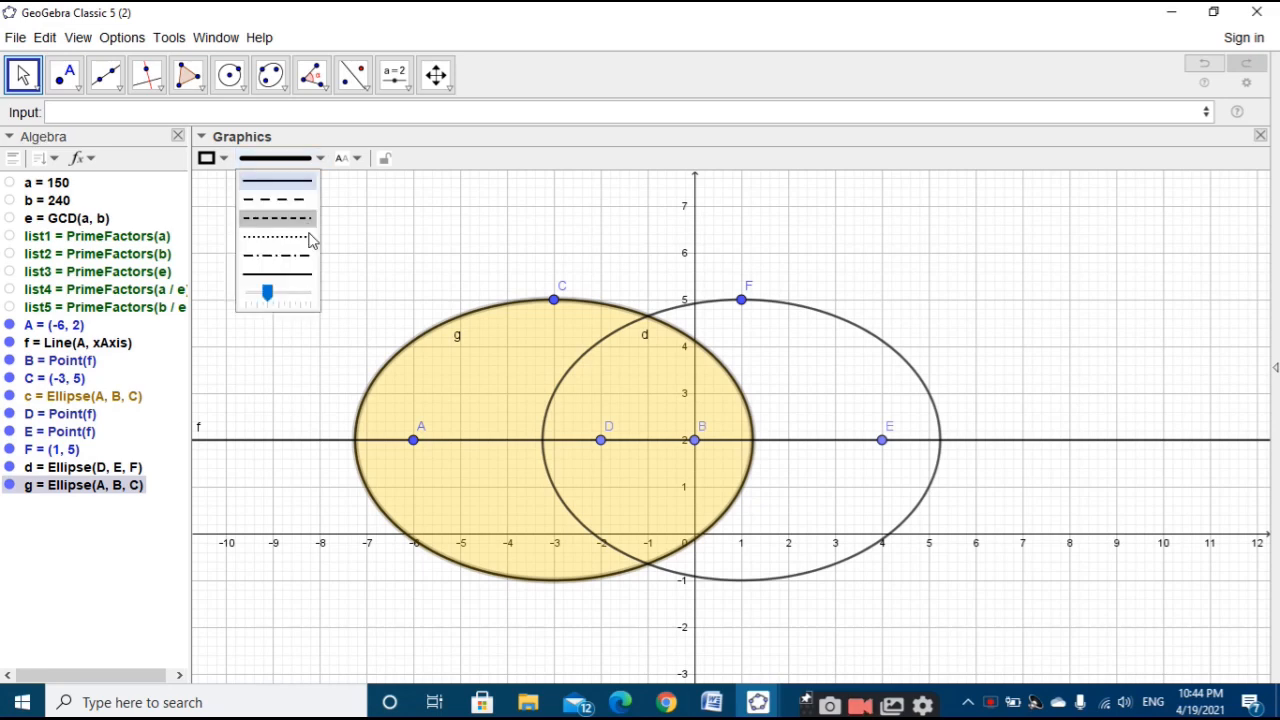
pyautogui.click(287, 294)
pyautogui.click(286, 296)
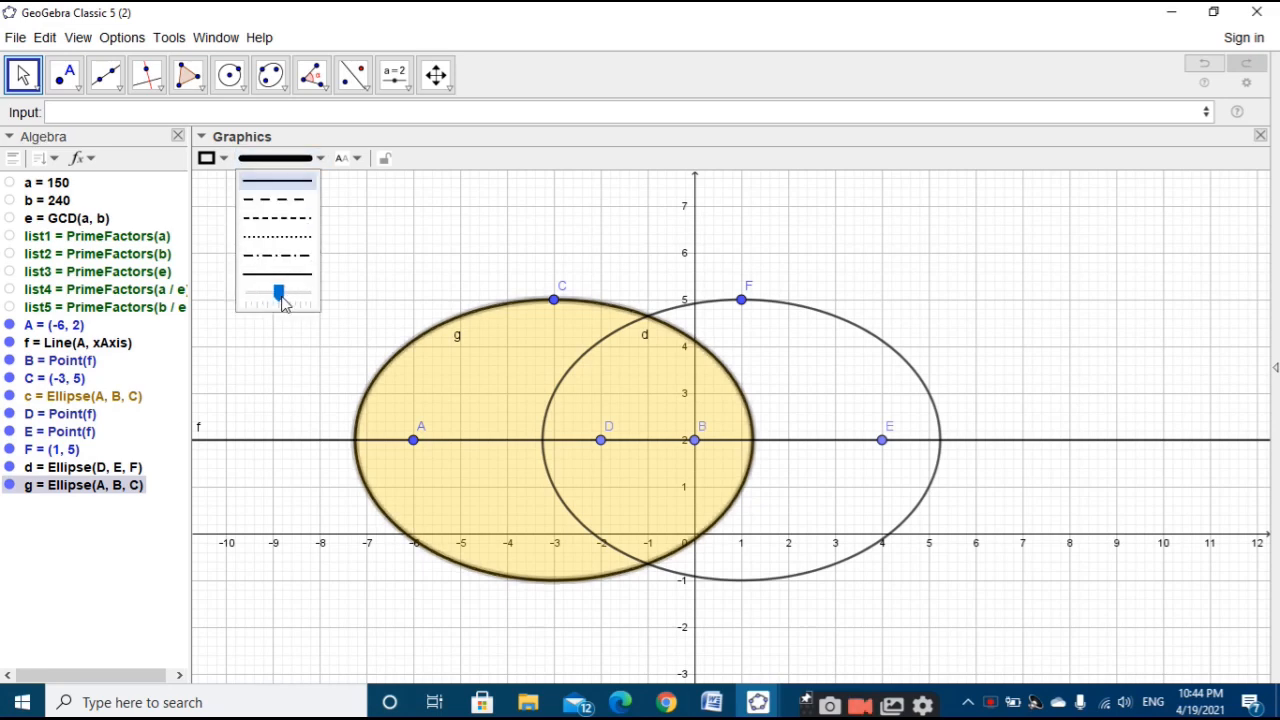
pyautogui.click(228, 158)
pyautogui.click(554, 299)
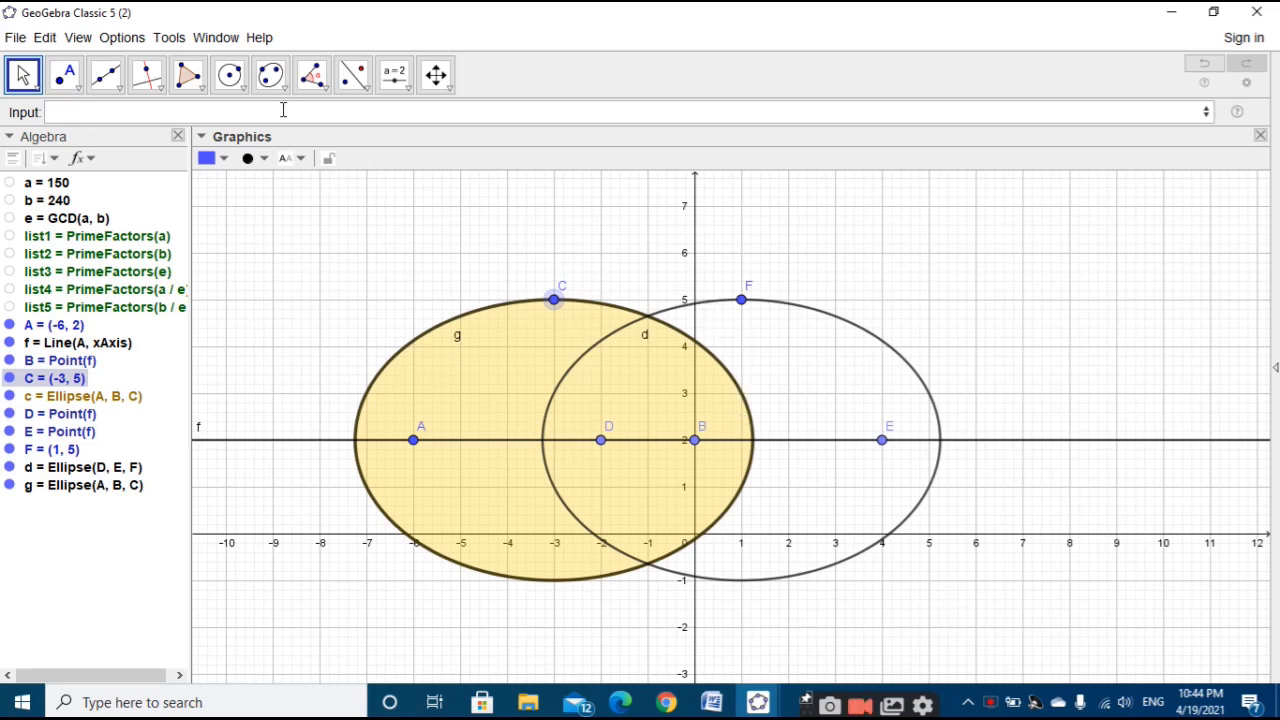
# Step: Draw a duplicate ellipse with foci D and E through point F, directly over the existing ellipse d
pyautogui.click(271, 74)
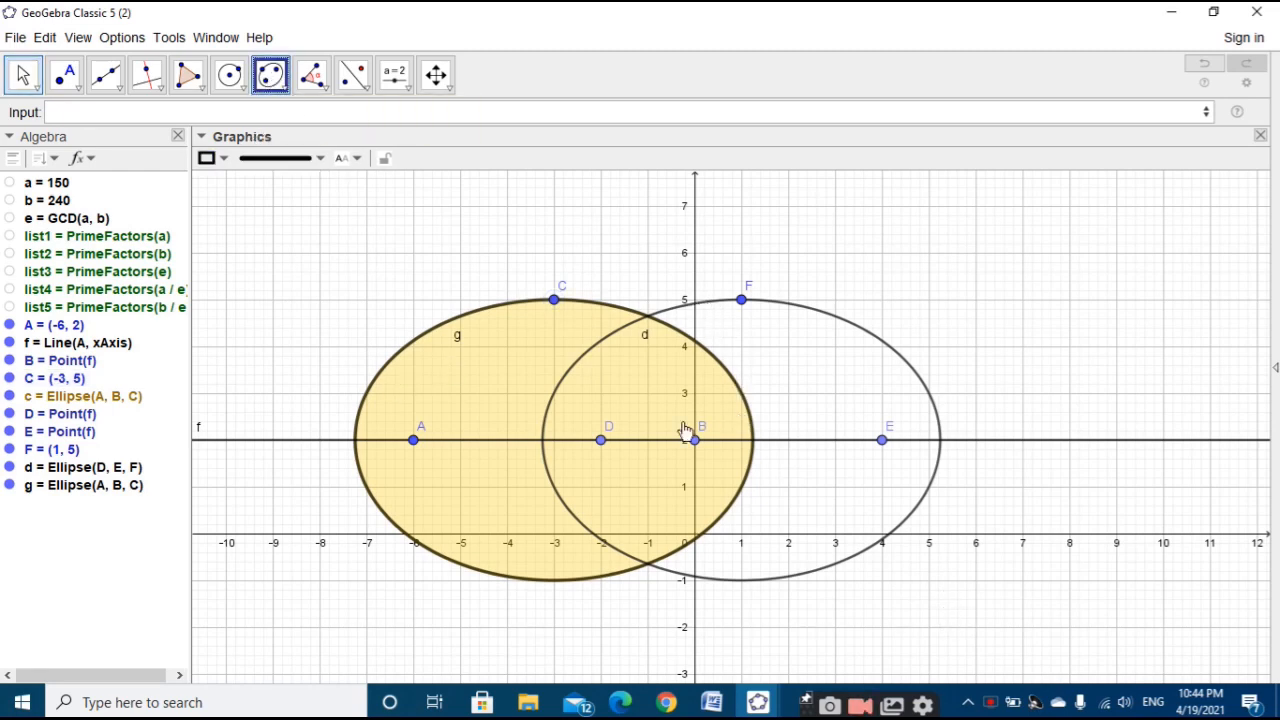
pyautogui.click(610, 445)
pyautogui.click(881, 442)
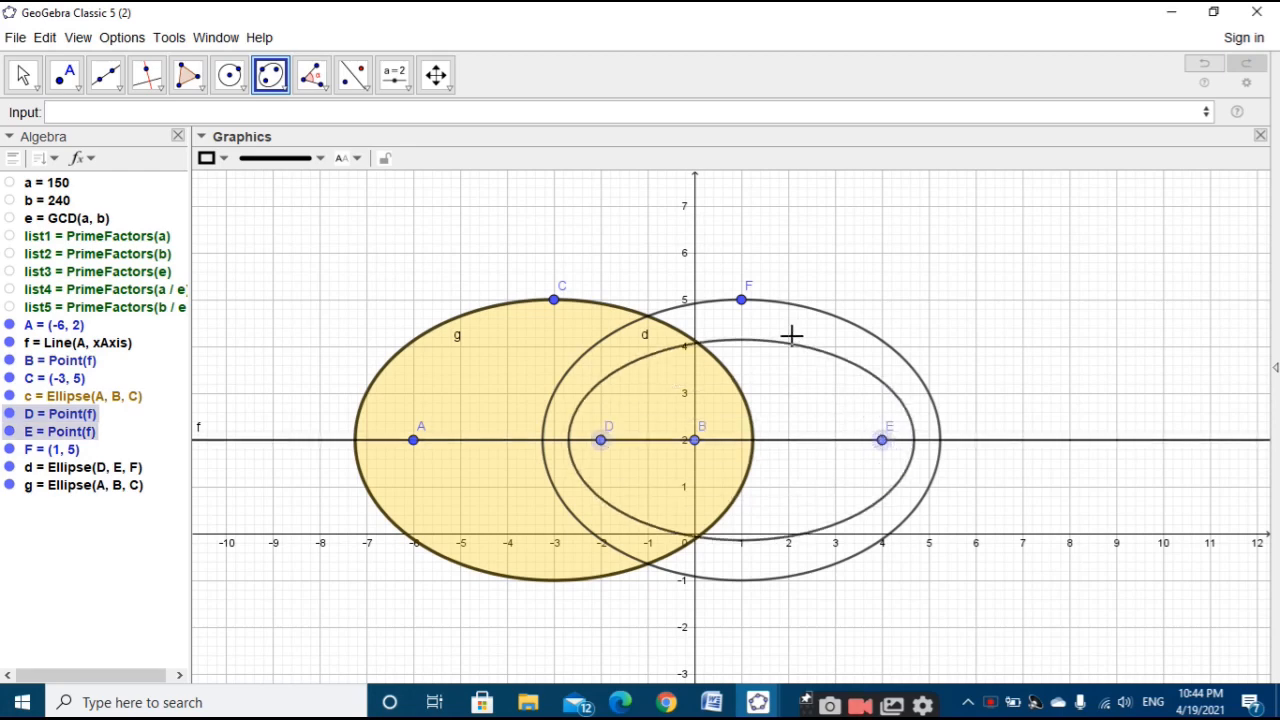
pyautogui.click(743, 301)
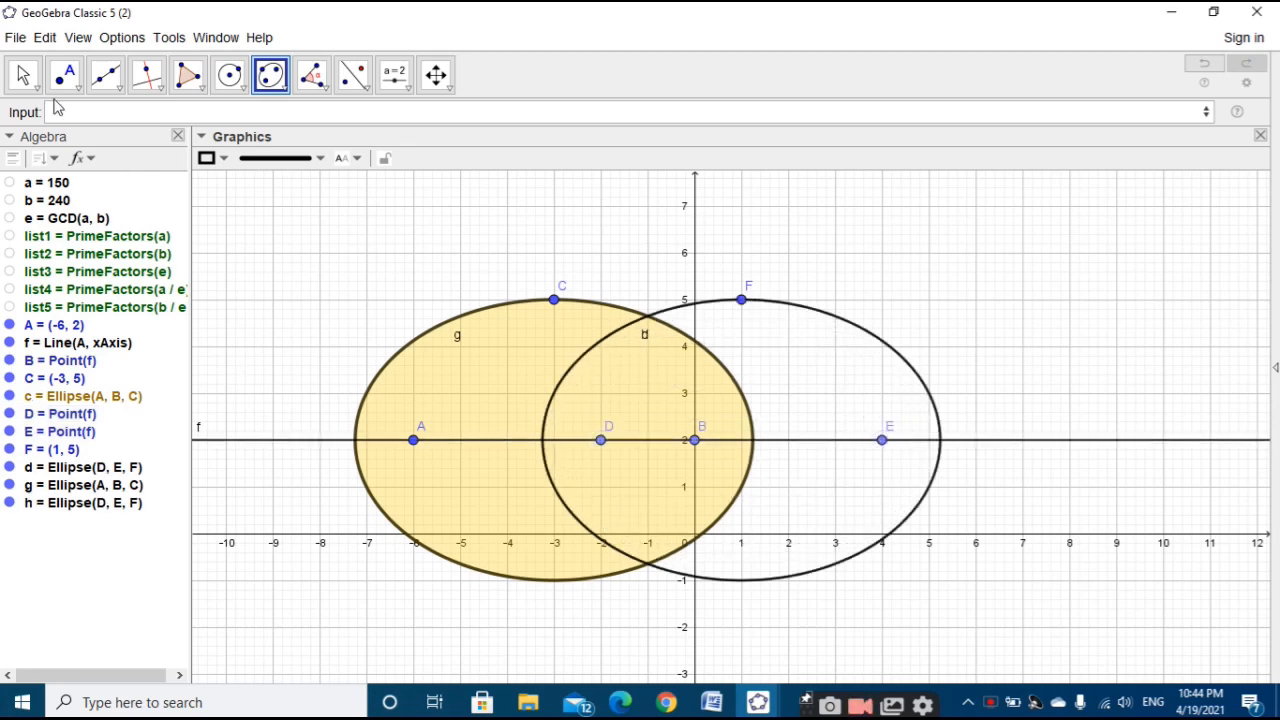
pyautogui.click(23, 74)
# Step: Give the original ellipse d an orange colour and raise its fill opacity to match the yellow ellipse
pyautogui.click(120, 467)
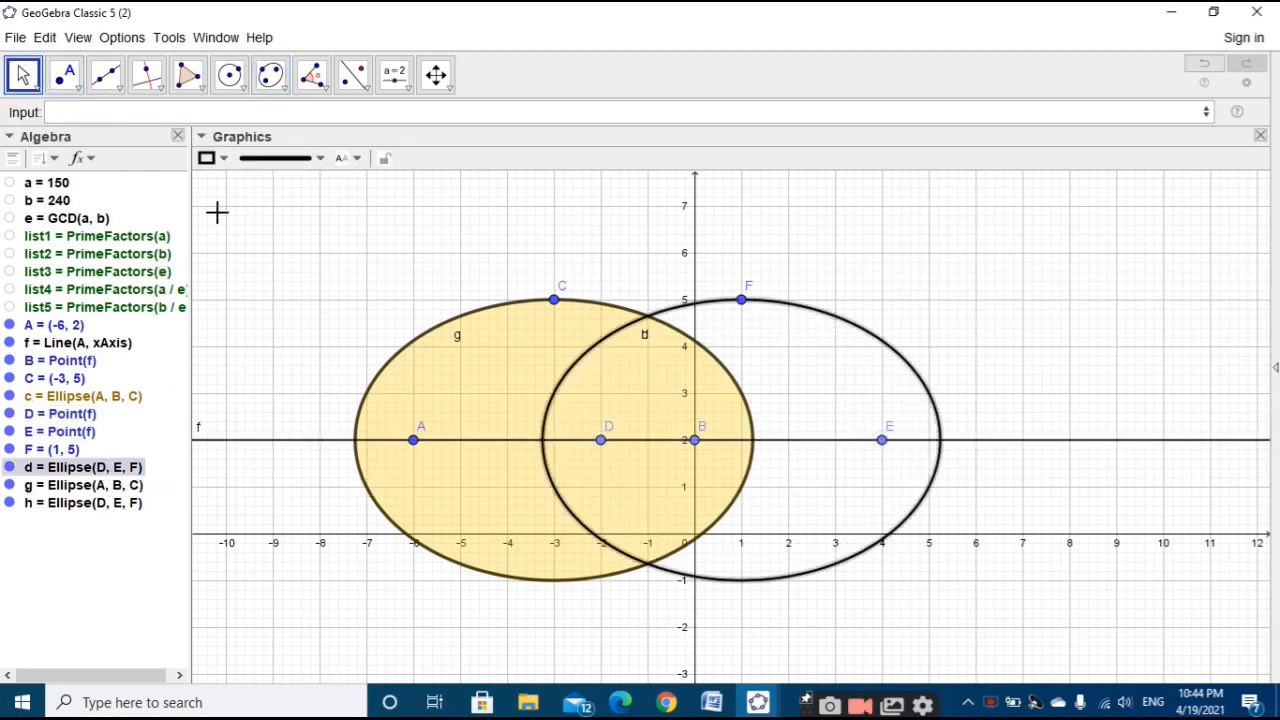
pyautogui.click(217, 158)
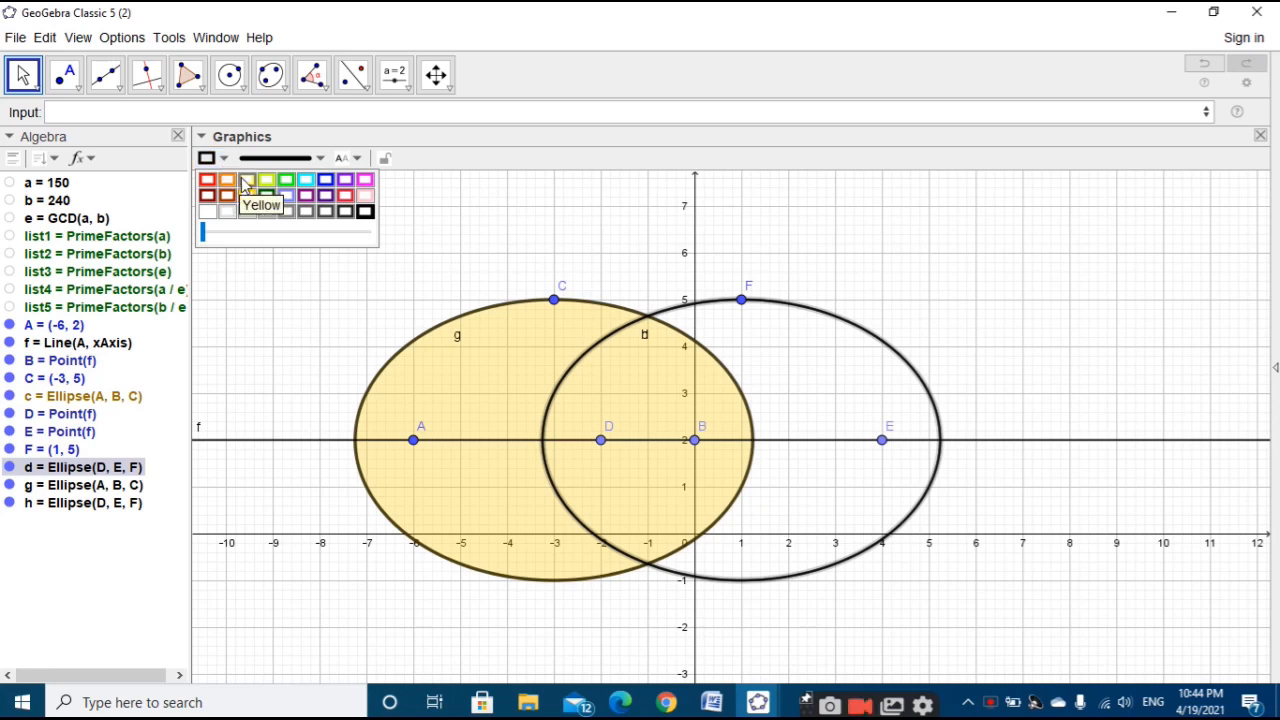
pyautogui.click(227, 180)
pyautogui.moveTo(210, 234); pyautogui.dragTo(221, 235)
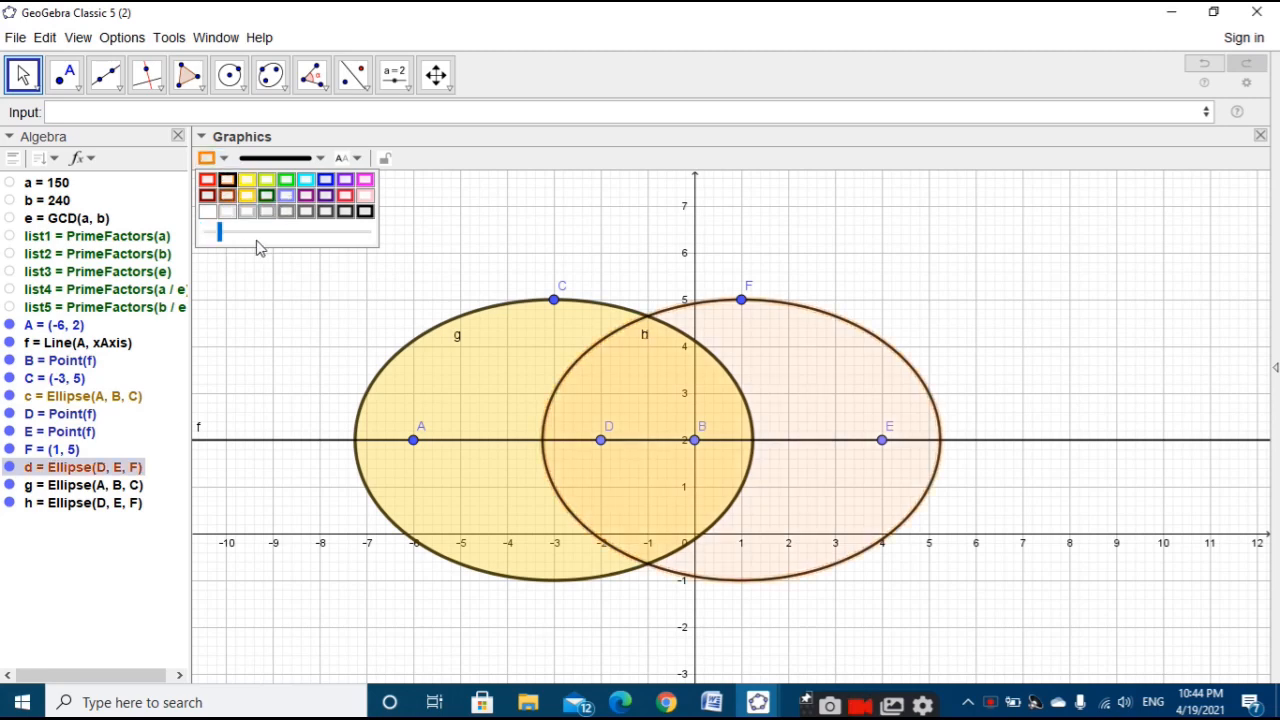
pyautogui.click(278, 247)
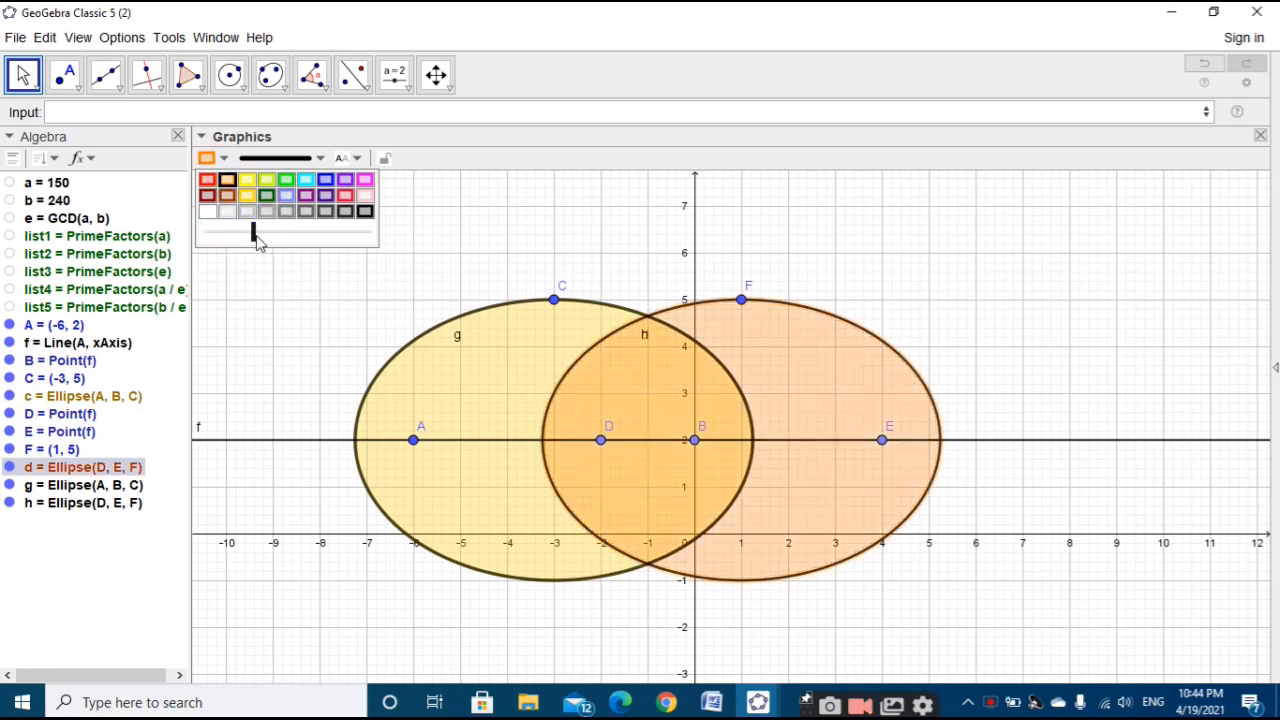
# Step: Thicken the outline of the duplicate ellipse h, defined by points D, E and F
pyautogui.click(113, 508)
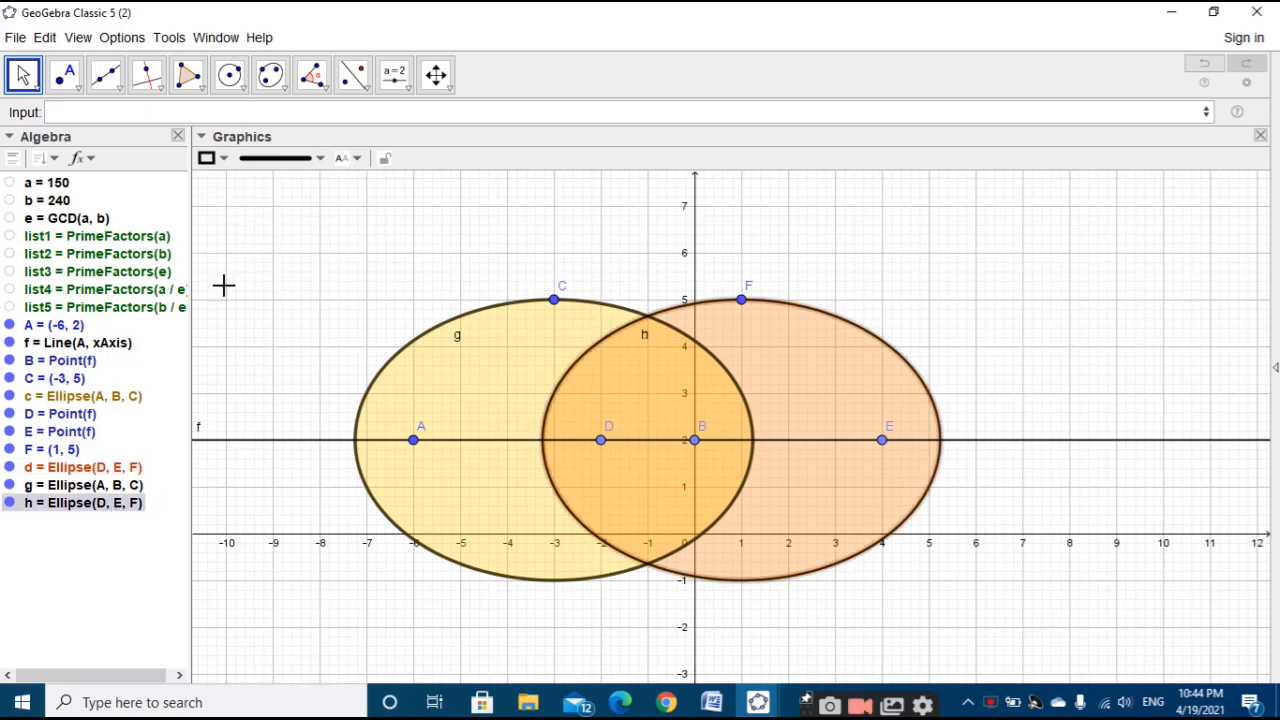
pyautogui.click(280, 158)
pyautogui.moveTo(268, 297); pyautogui.dragTo(286, 297)
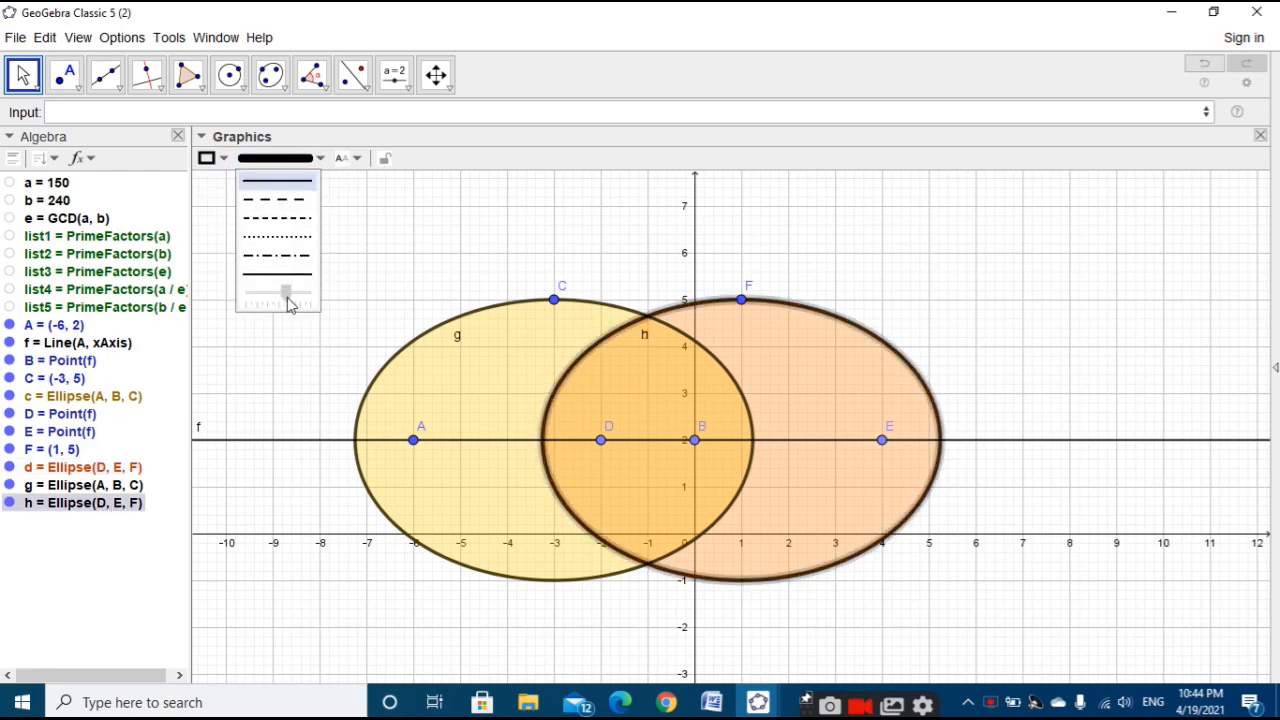
pyautogui.click(423, 286)
pyautogui.moveTo(857, 306); pyautogui.dragTo(872, 311)
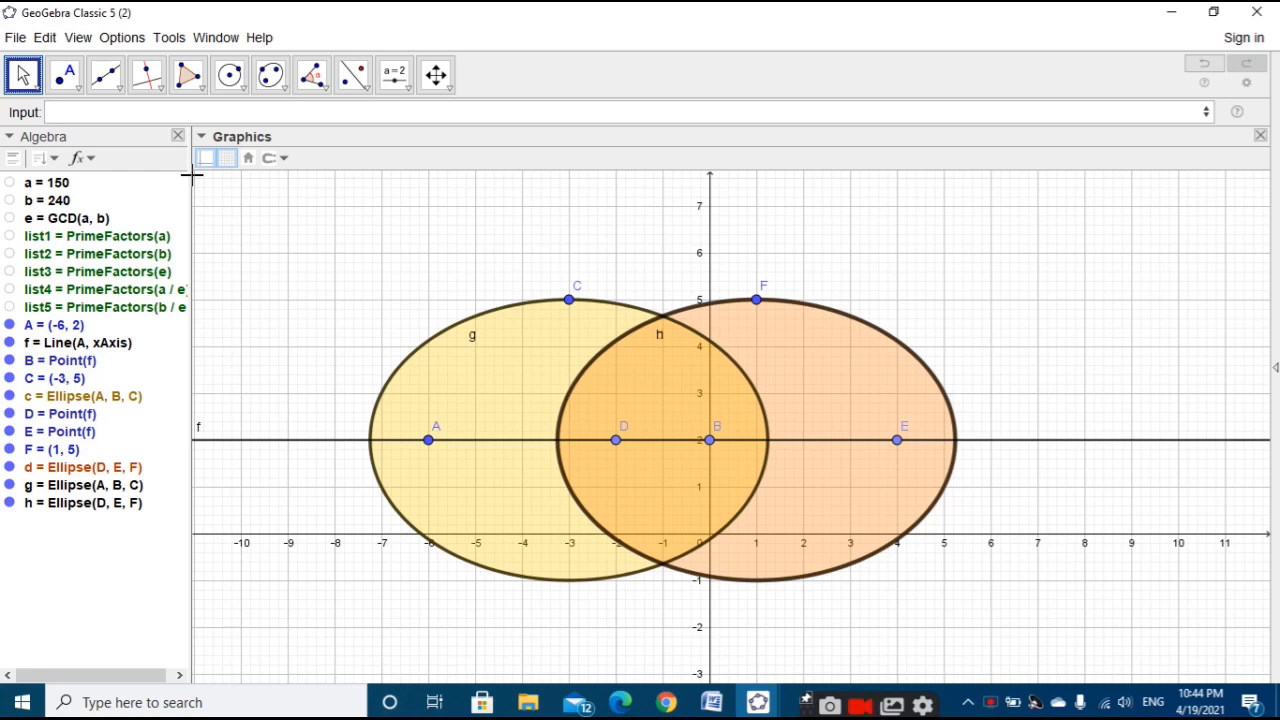
pyautogui.moveTo(460, 259); pyautogui.dragTo(459, 279)
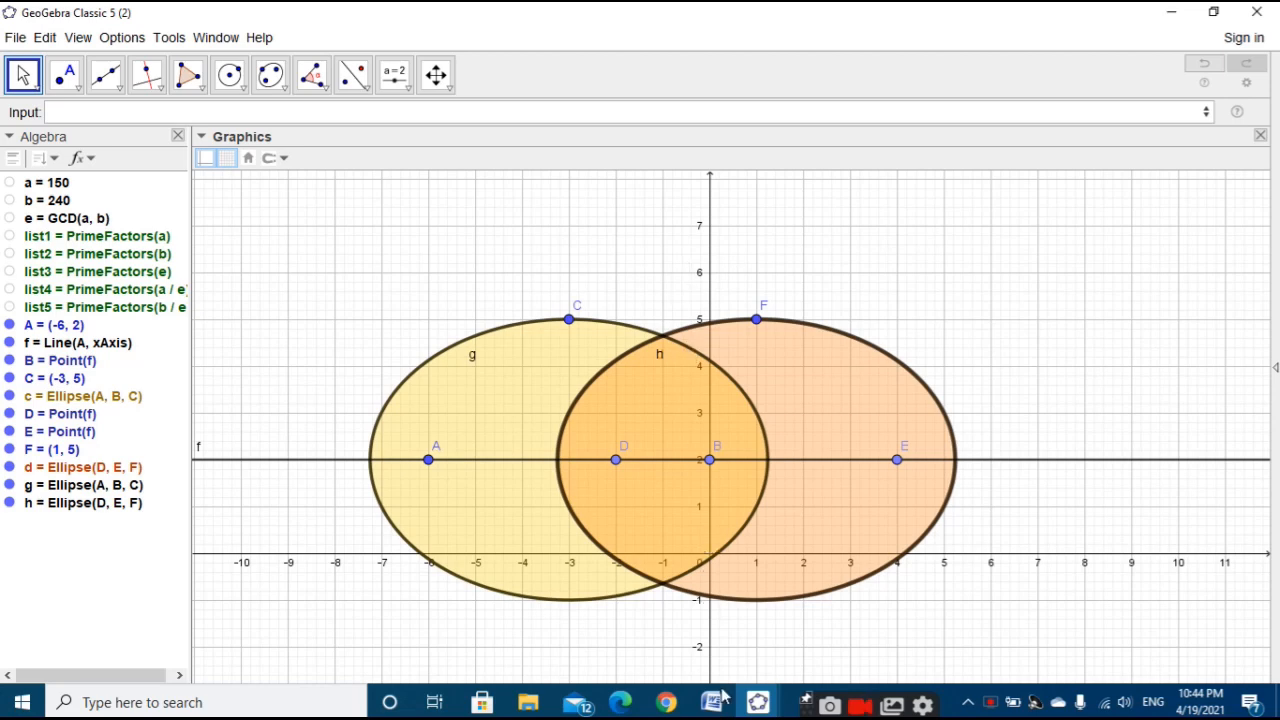
# Step: Switch to the finished example in the GeoGebra Classic 5 (1) window, examine its title, and return to the construction window
pyautogui.click(758, 702)
pyautogui.click(673, 636)
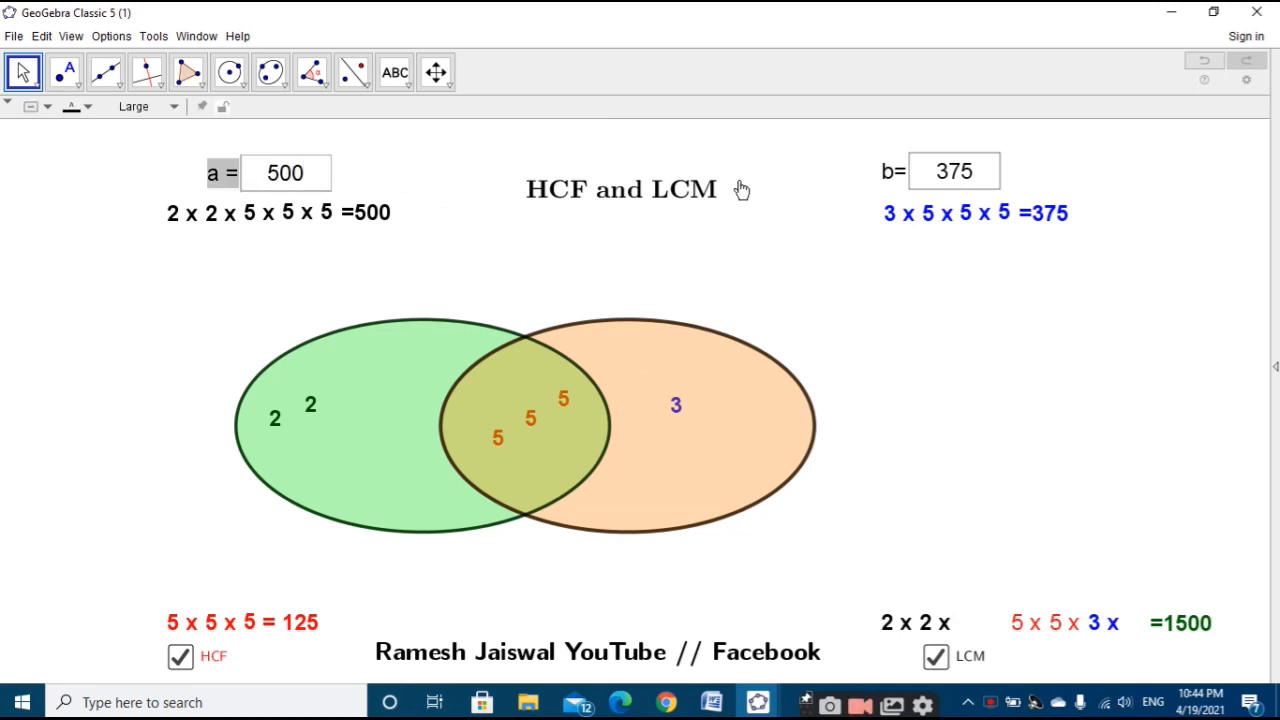
pyautogui.click(635, 197)
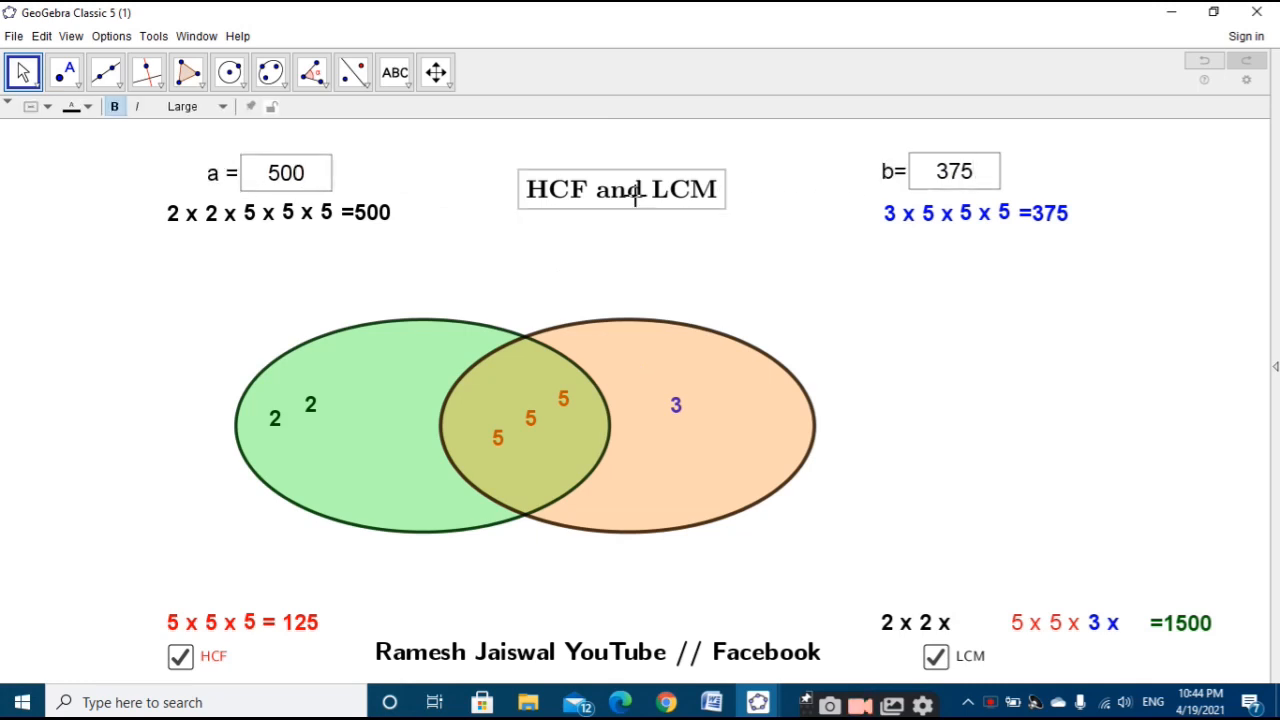
pyautogui.click(760, 700)
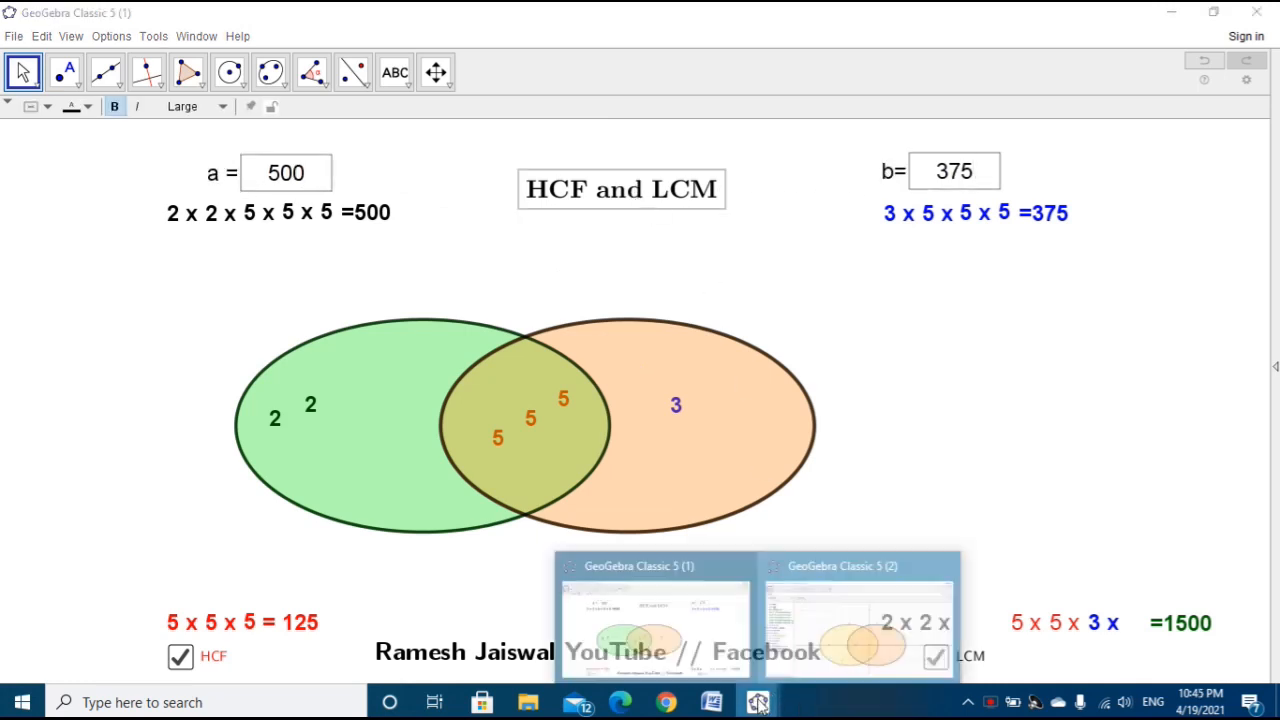
pyautogui.click(802, 635)
# Step: Add a LaTeX title text reading "HCF and LCM" above the two ellipses
pyautogui.click(398, 80)
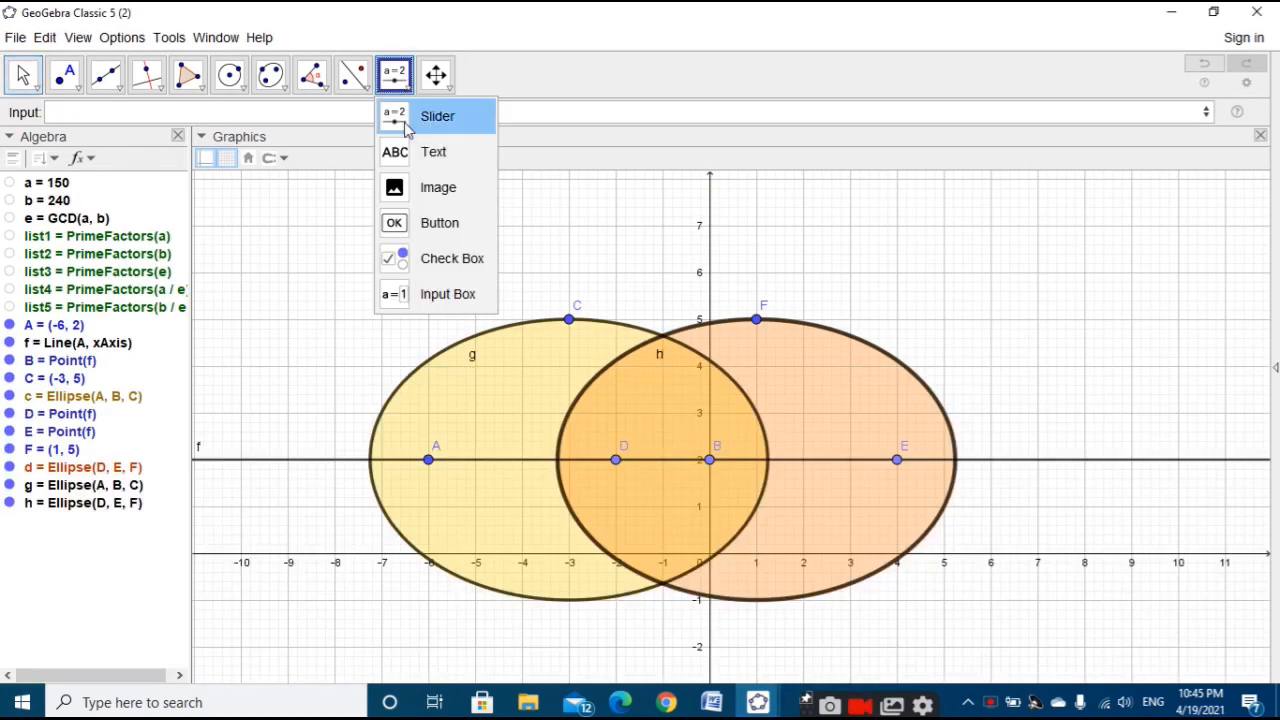
pyautogui.click(430, 151)
pyautogui.click(586, 249)
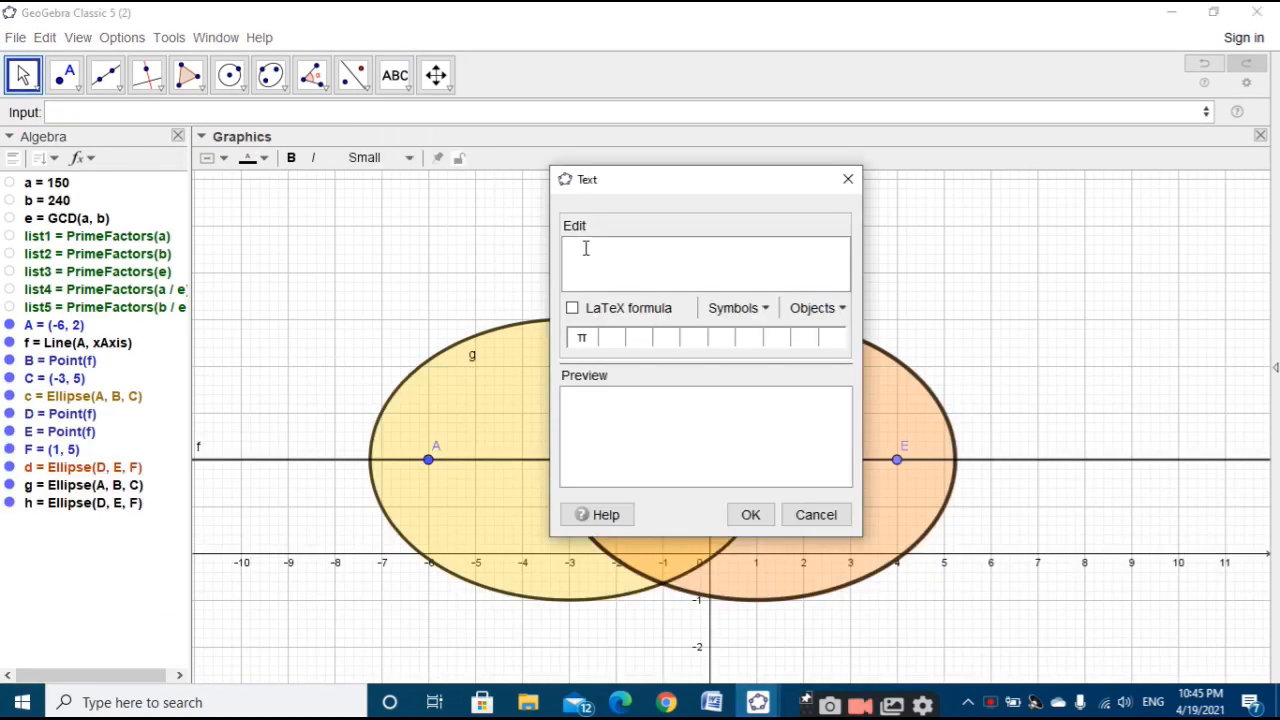
pyautogui.write('ex')
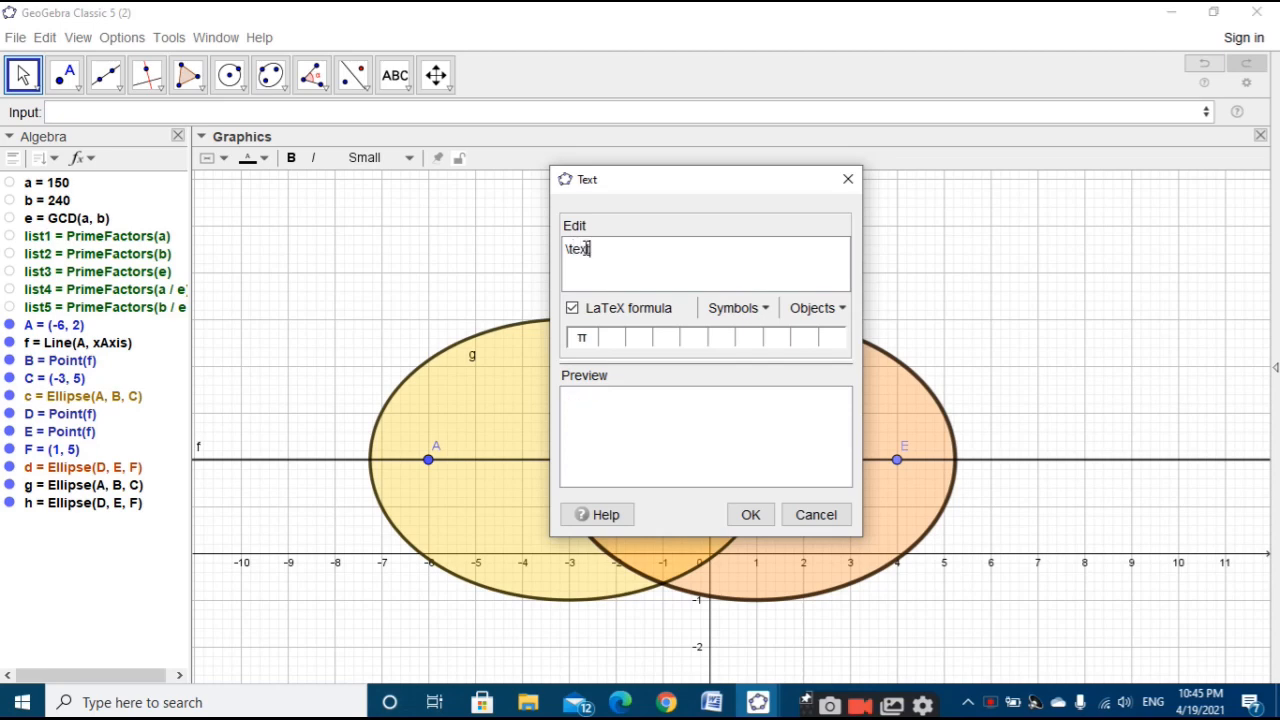
pyautogui.write('t{H')
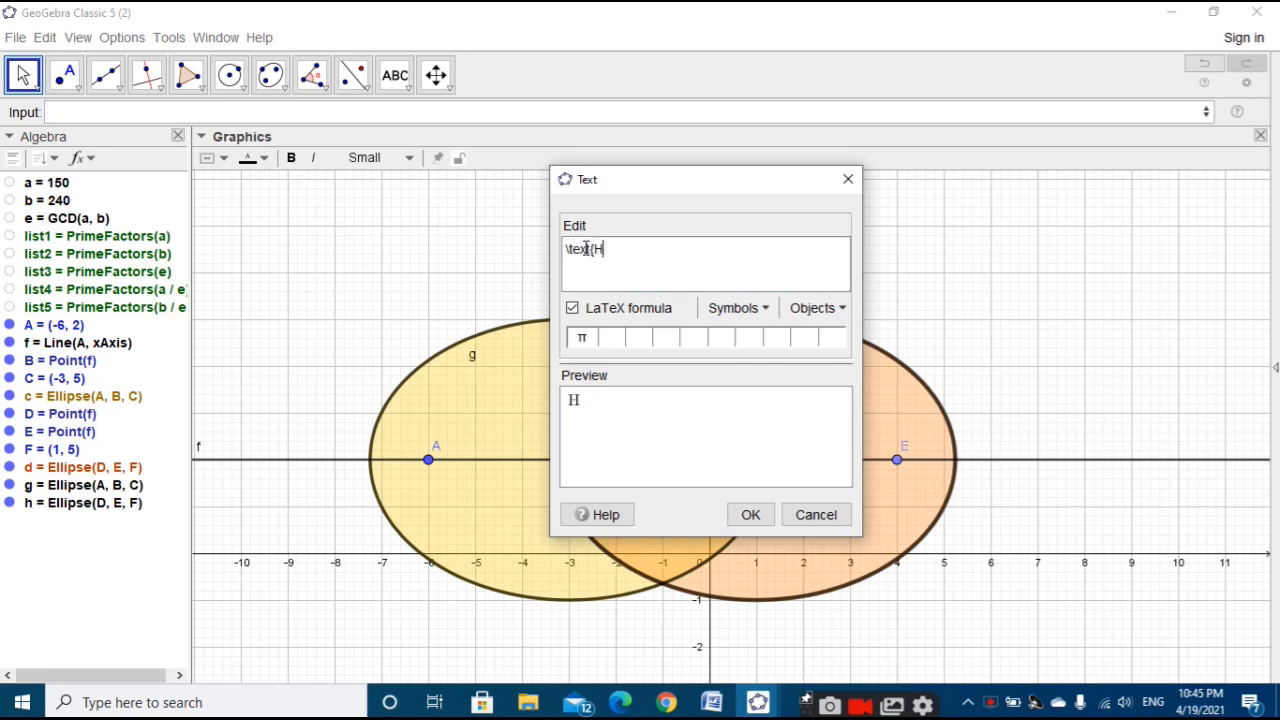
pyautogui.write('CF ')
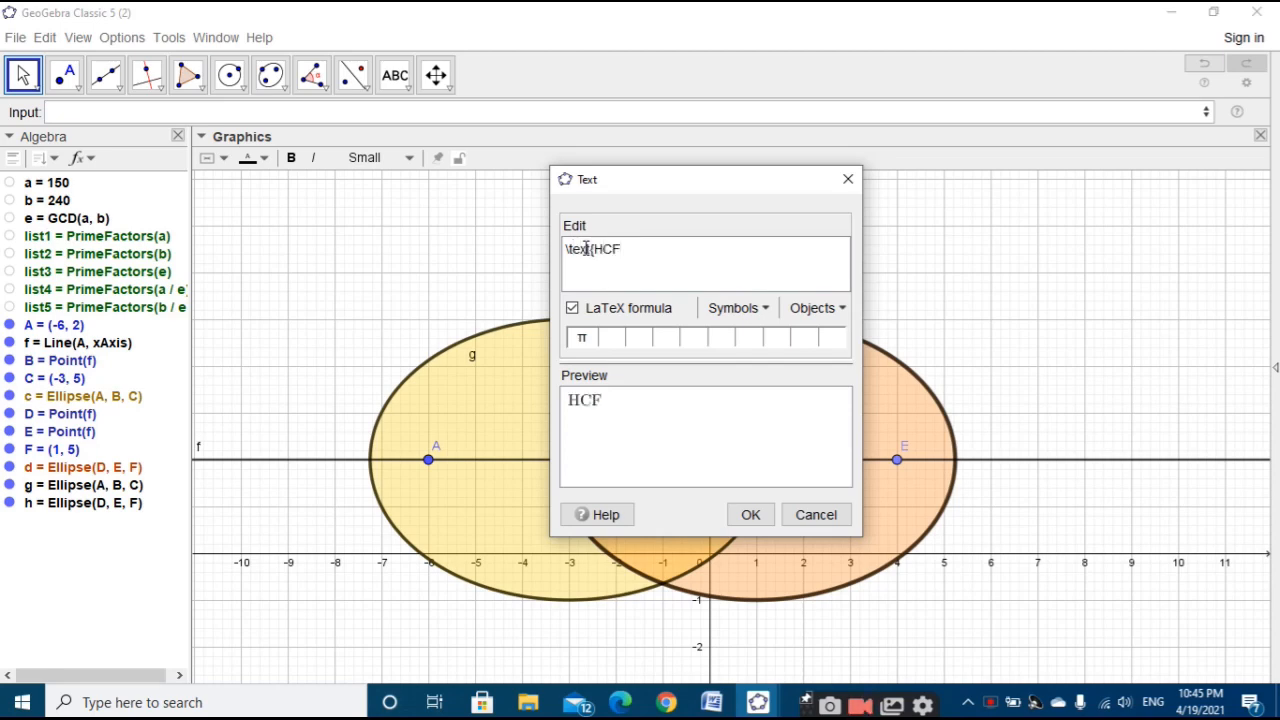
pyautogui.write('and L')
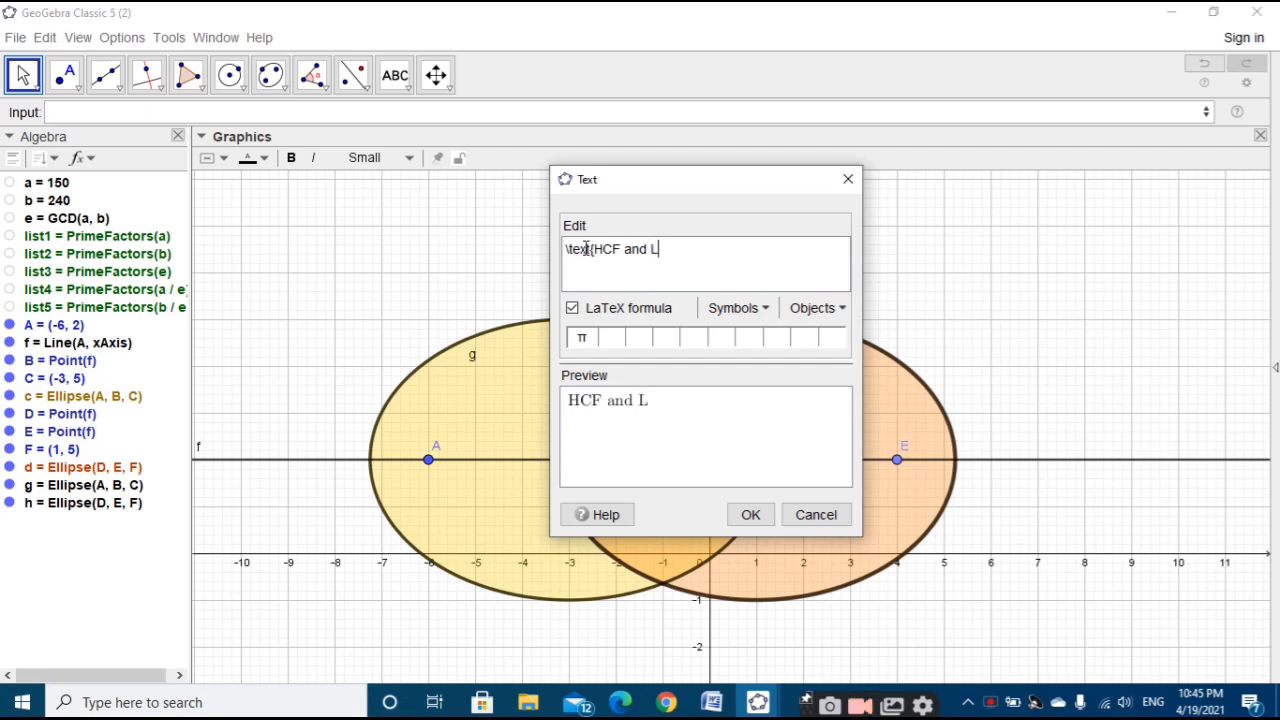
pyautogui.write('CN')
pyautogui.press('BackSpace')
pyautogui.write('M')
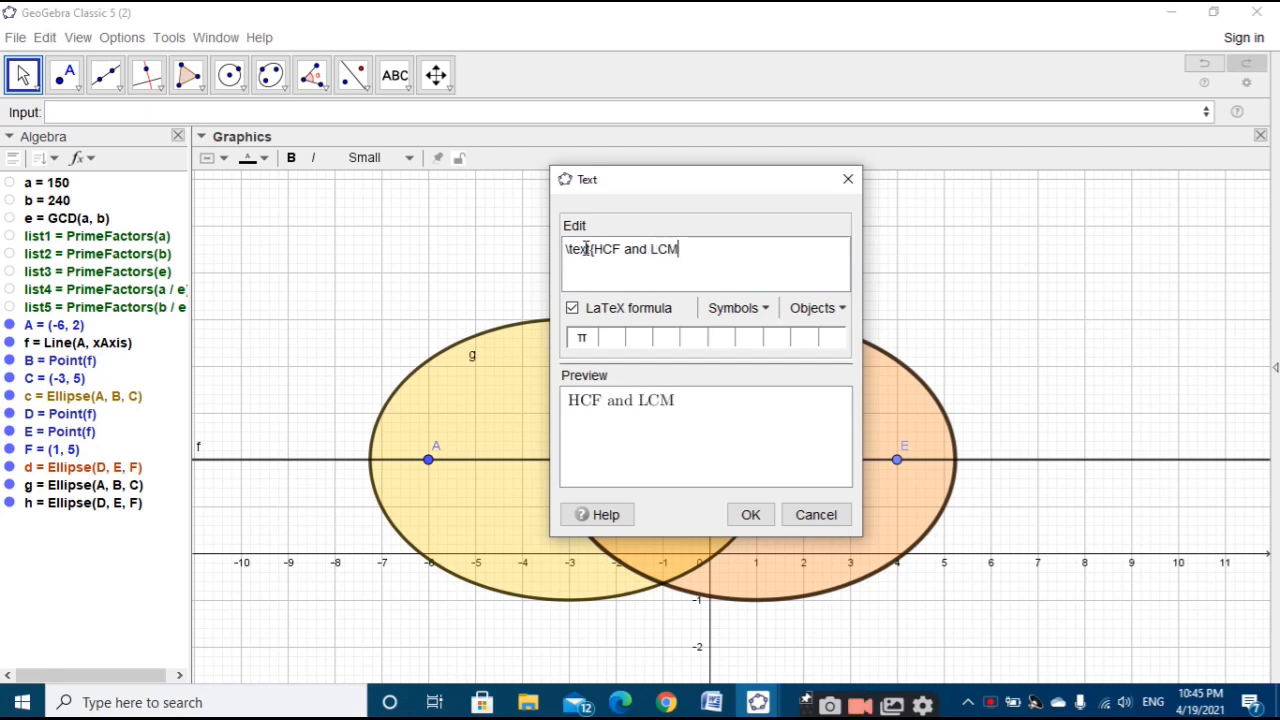
pyautogui.click(750, 515)
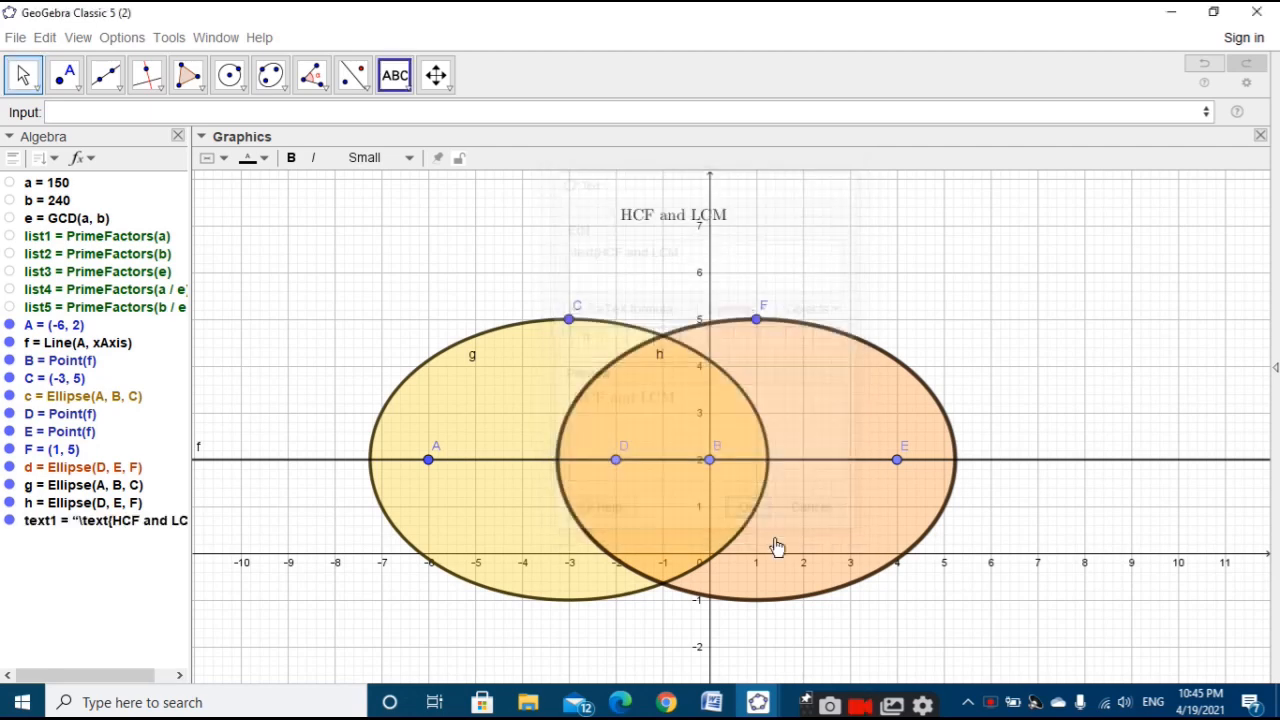
# Step: Make the "HCF and LCM" title bold and set its text size to Medium
pyautogui.click(20, 78)
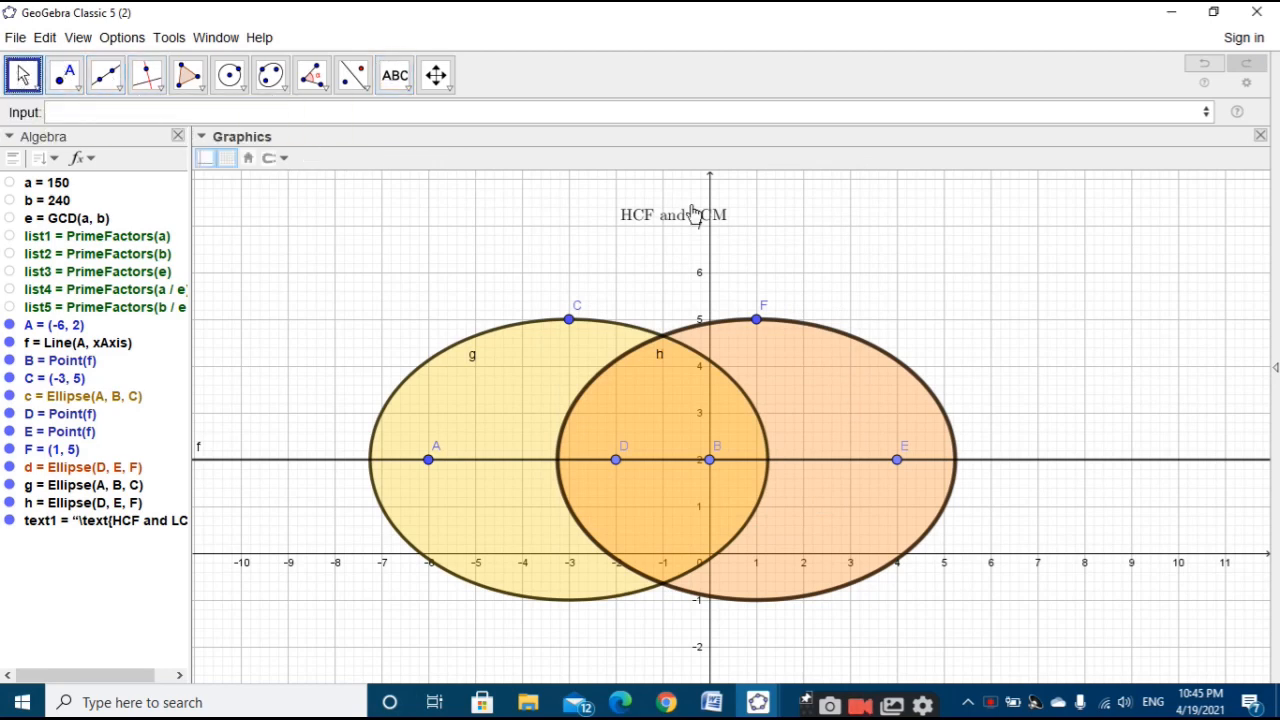
pyautogui.click(680, 215)
pyautogui.click(375, 157)
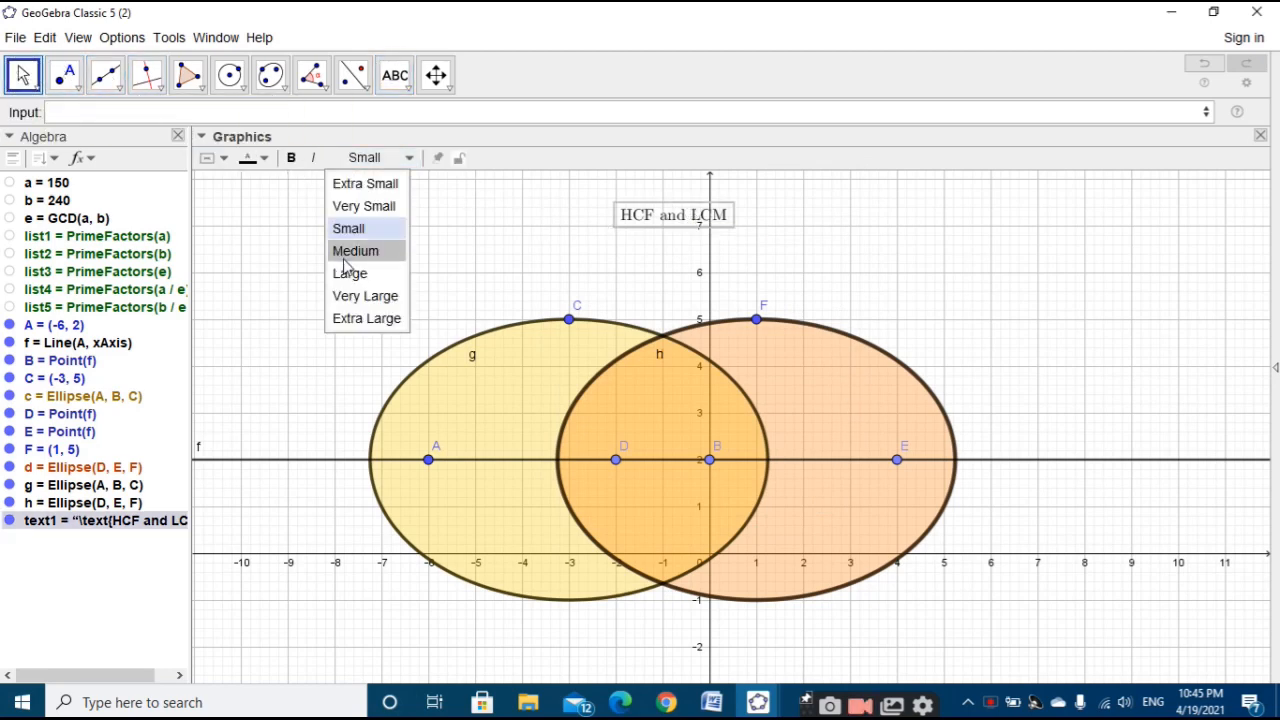
pyautogui.click(345, 262)
pyautogui.click(638, 240)
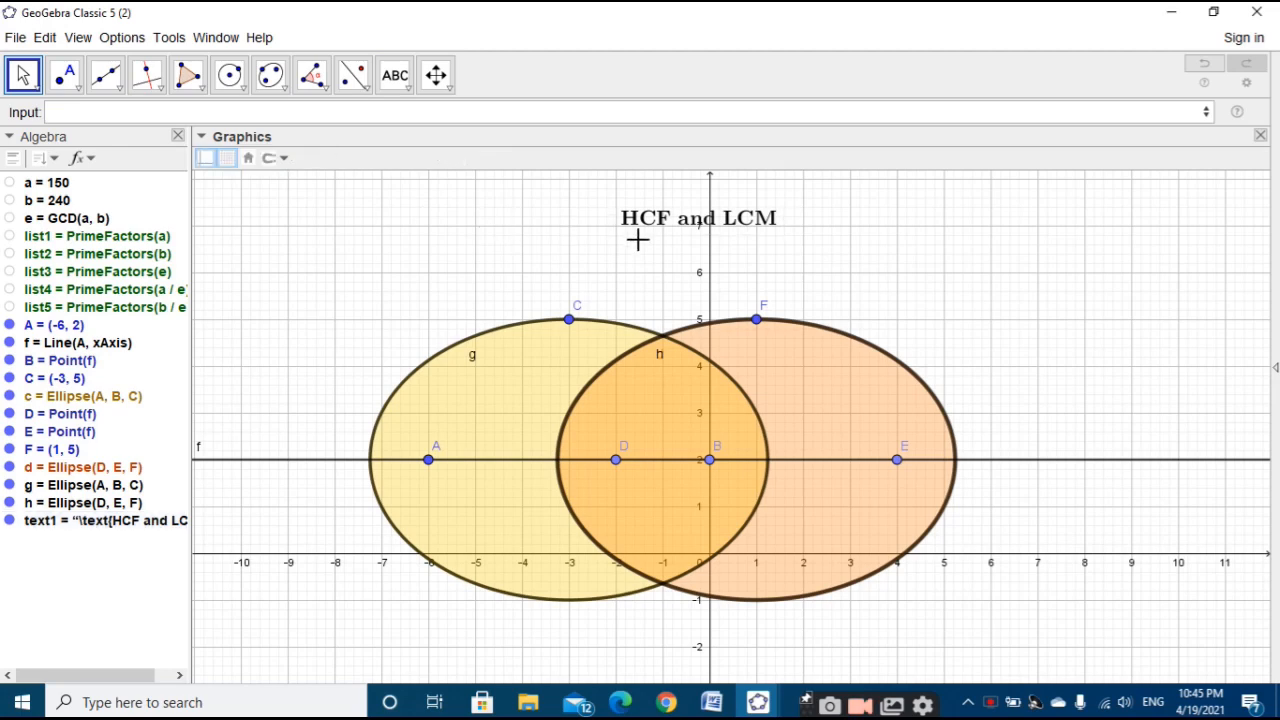
pyautogui.rightClick(852, 223)
pyautogui.click(888, 265)
pyautogui.rightClick(854, 223)
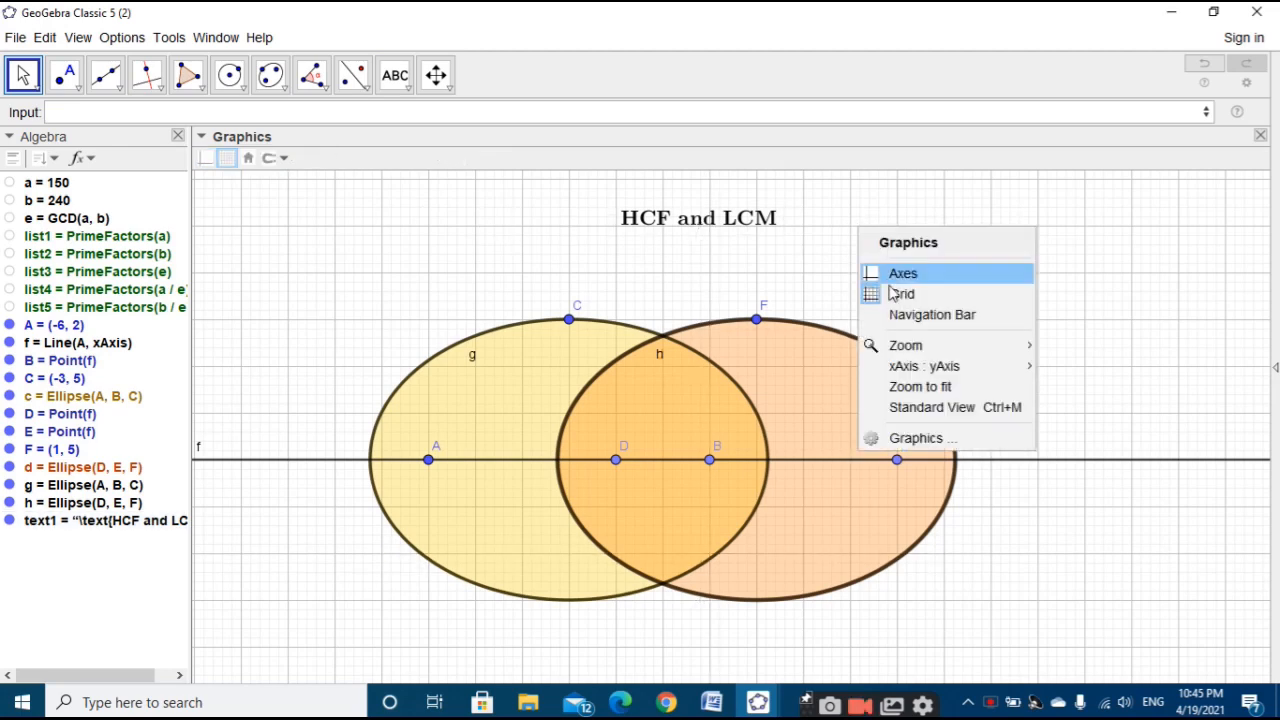
pyautogui.click(895, 293)
pyautogui.rightClick(896, 235)
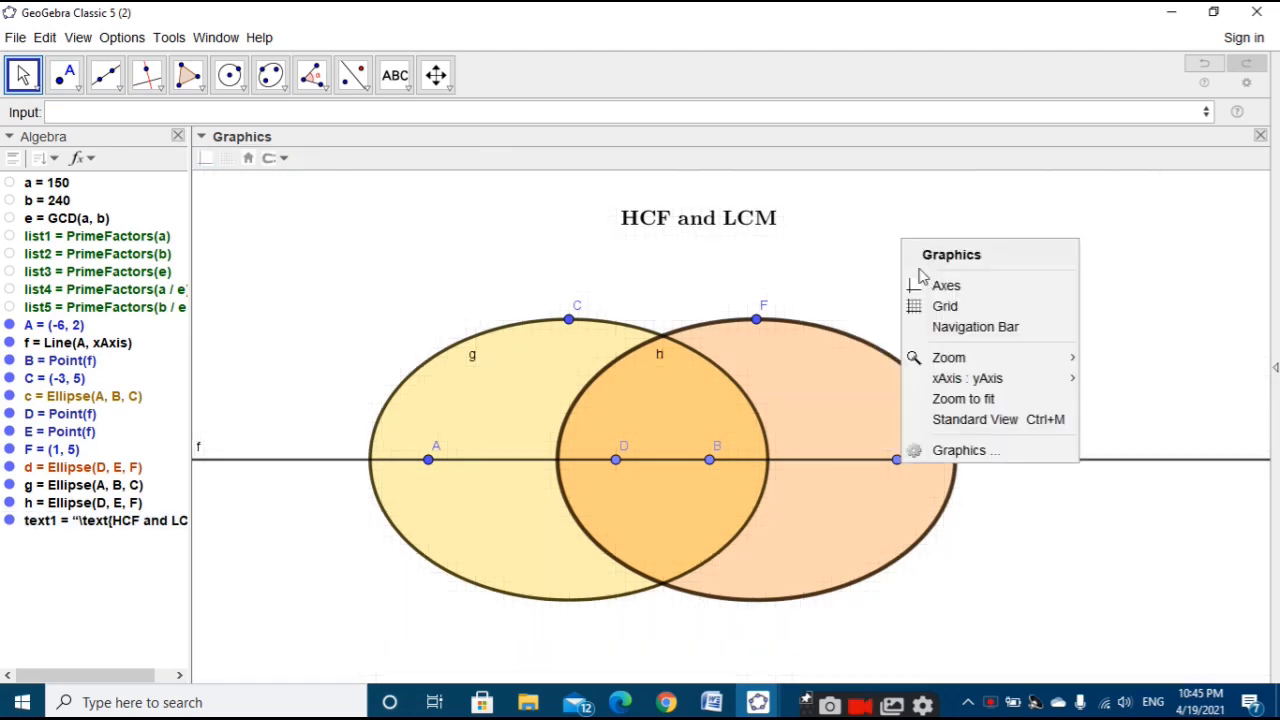
pyautogui.click(920, 285)
pyautogui.rightClick(884, 210)
pyautogui.click(925, 282)
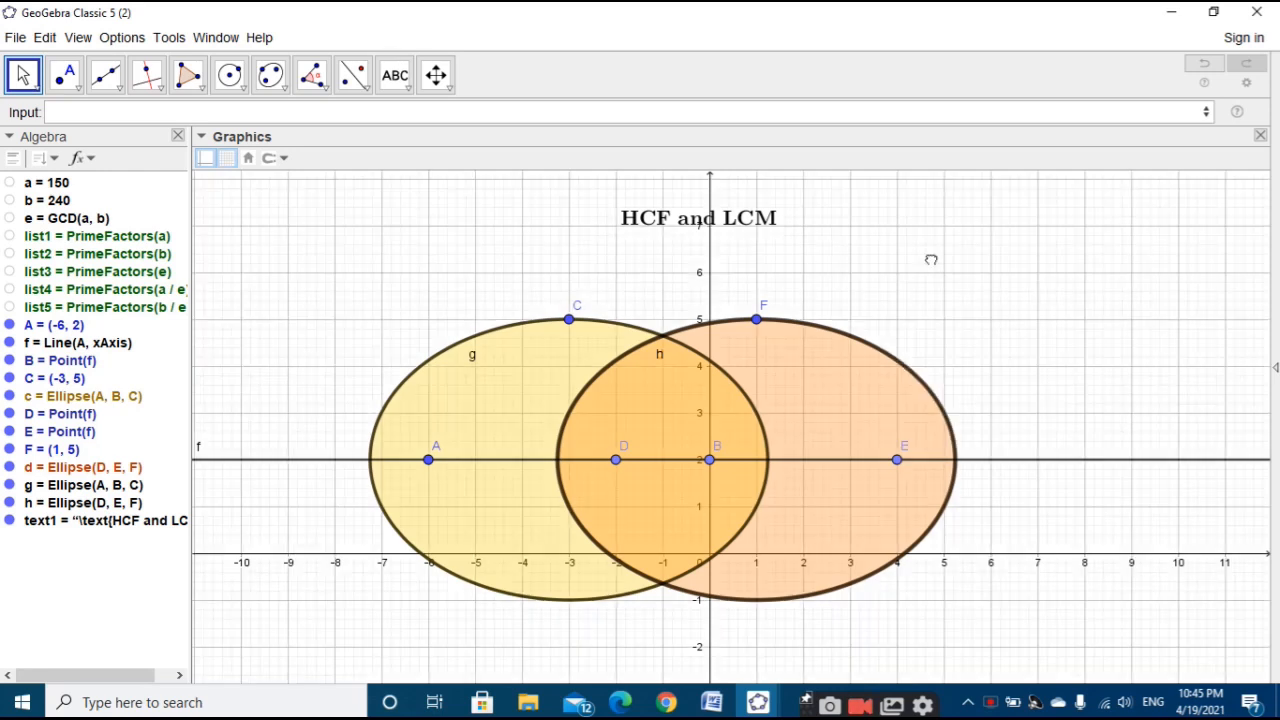
# Step: Shift the "HCF and LCM" title slightly along the x direction, keeping it above the ellipses
pyautogui.moveTo(920, 253)
pyautogui.mouseDown()
pyautogui.moveTo(909, 260)
pyautogui.moveTo(922, 256)
pyautogui.mouseUp()
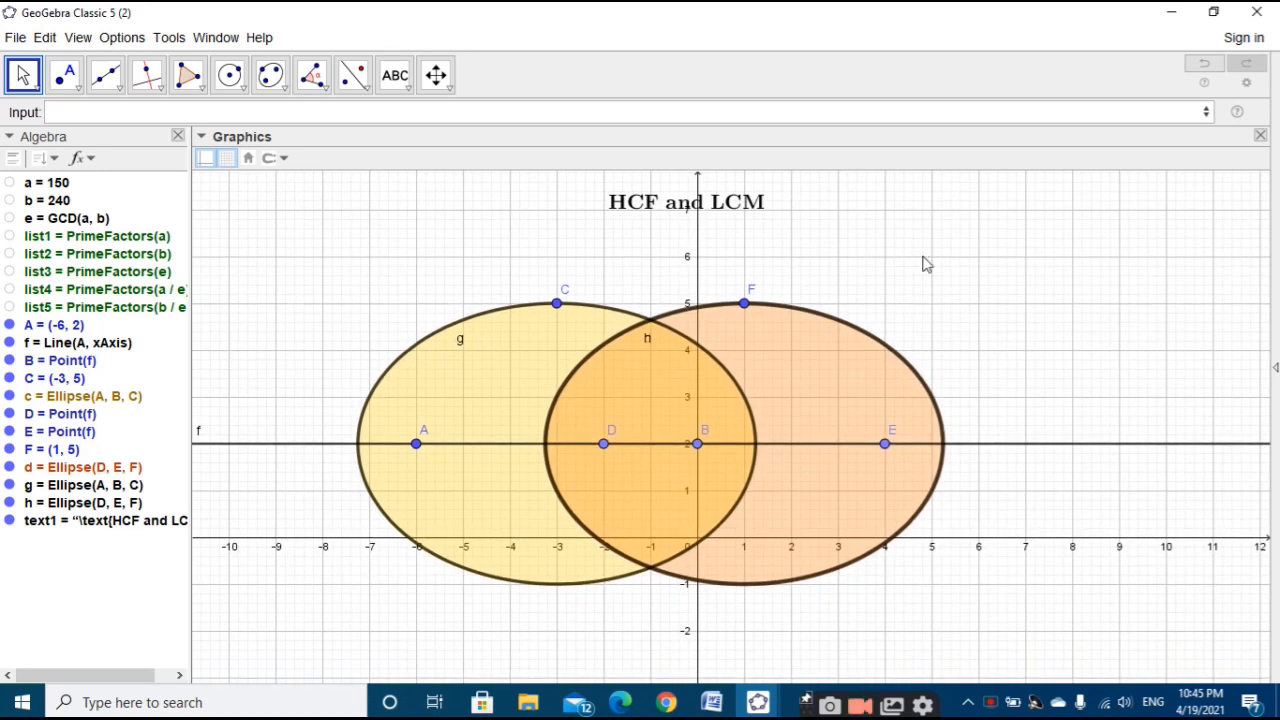
pyautogui.moveTo(642, 210); pyautogui.dragTo(665, 211)
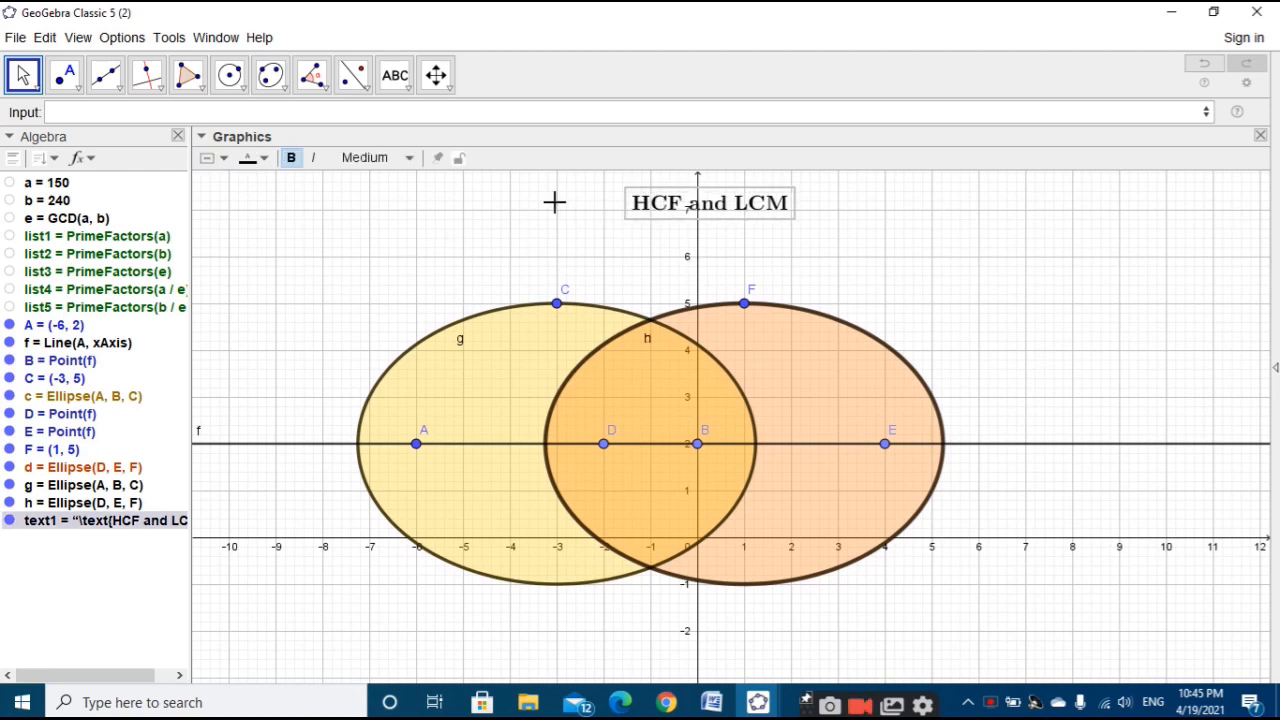
pyautogui.click(460, 200)
# Step: Add an input box captioned "a =" above the yellow ellipse and link it to the number a
pyautogui.click(400, 76)
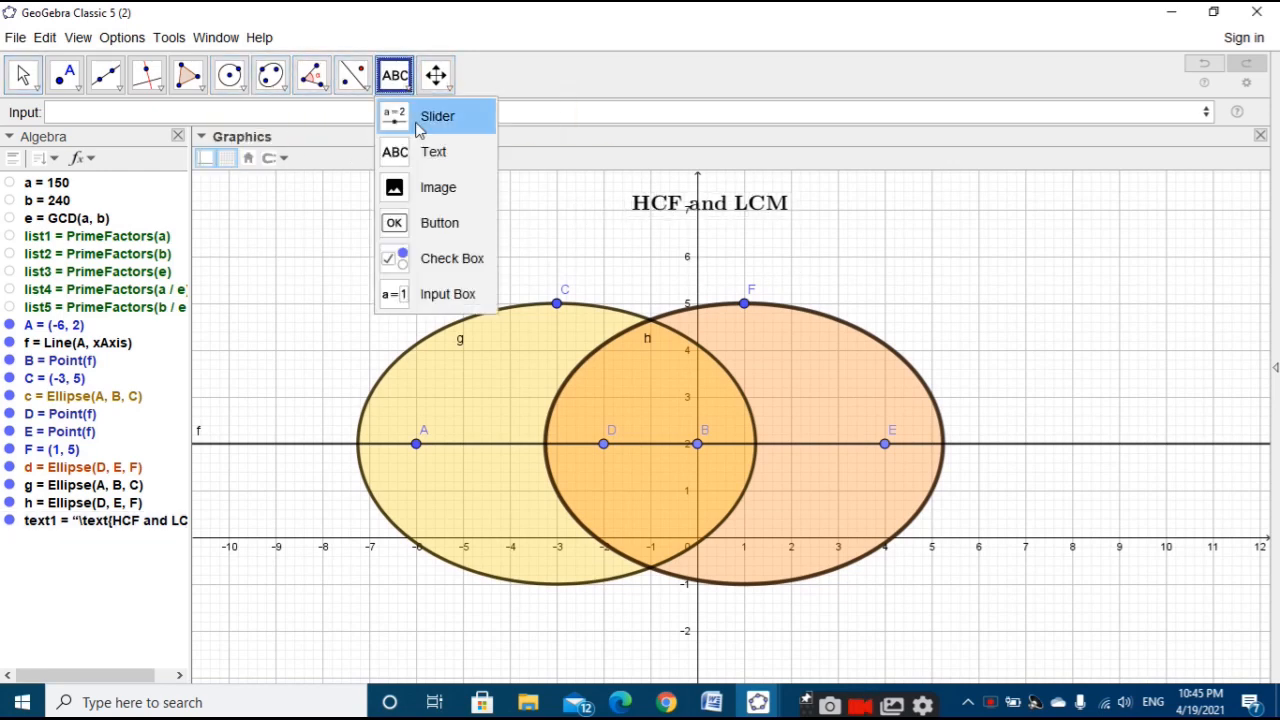
pyautogui.click(447, 294)
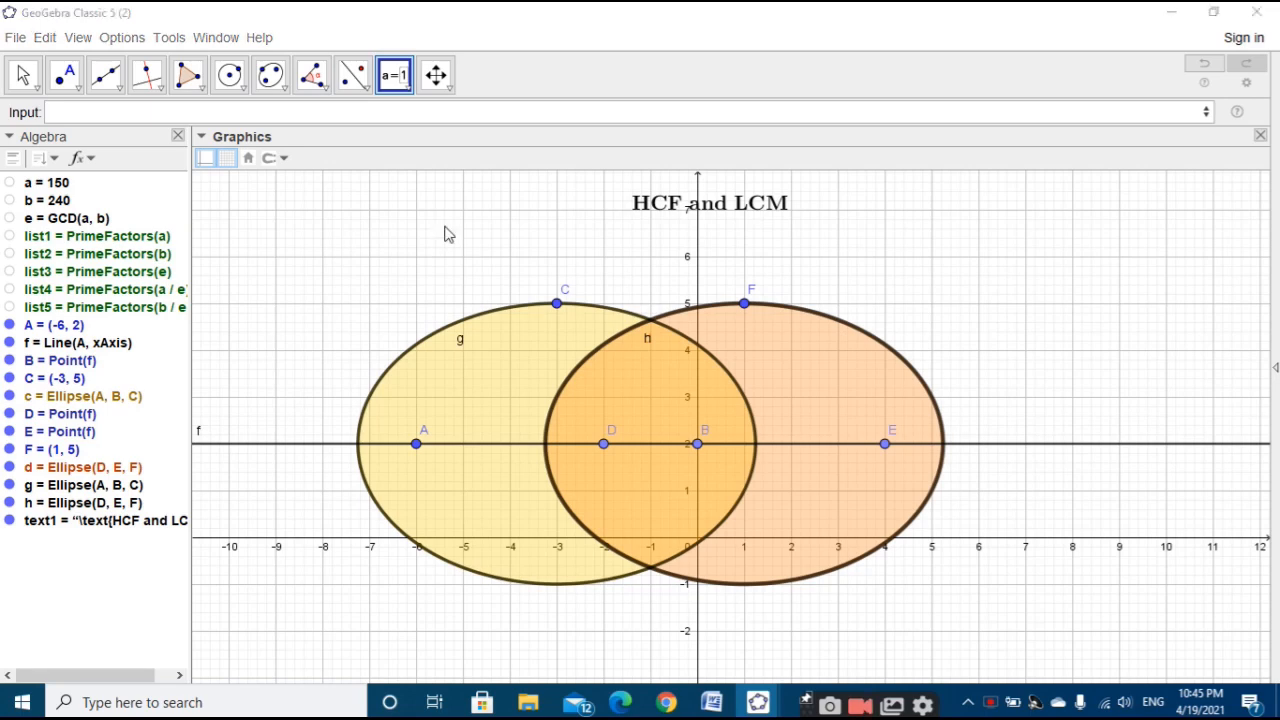
pyautogui.click(443, 236)
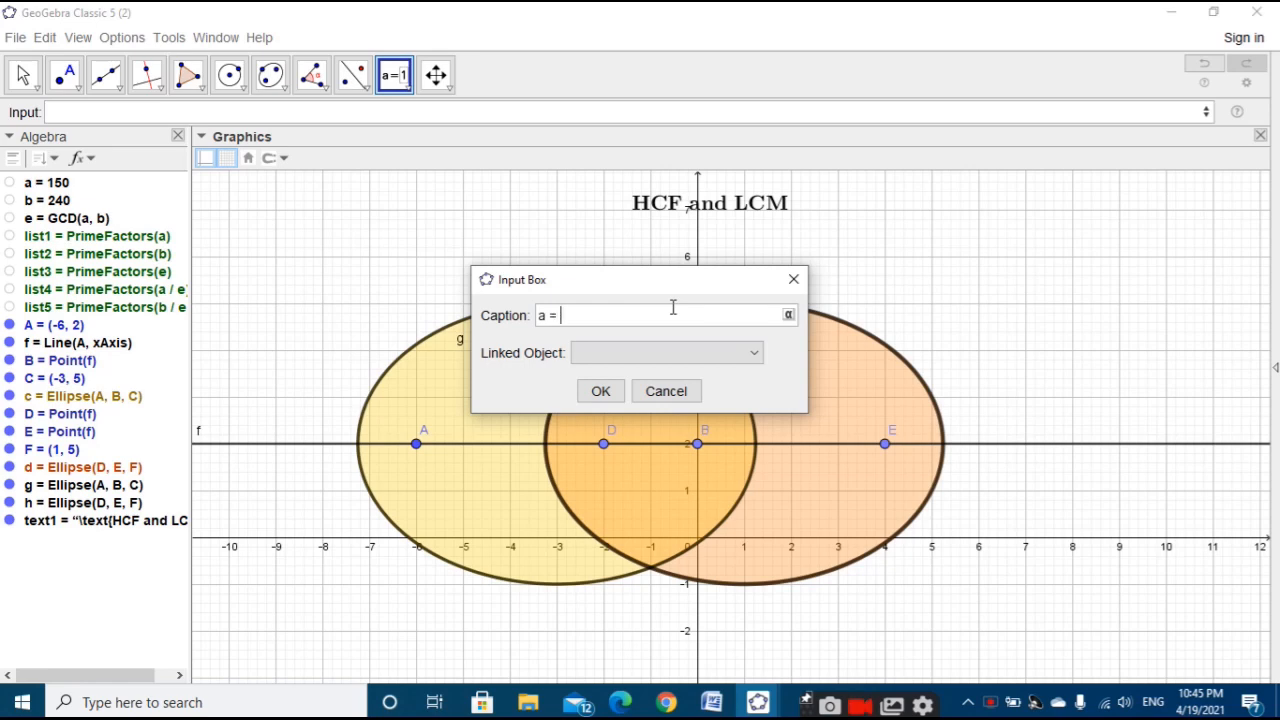
pyautogui.click(757, 366)
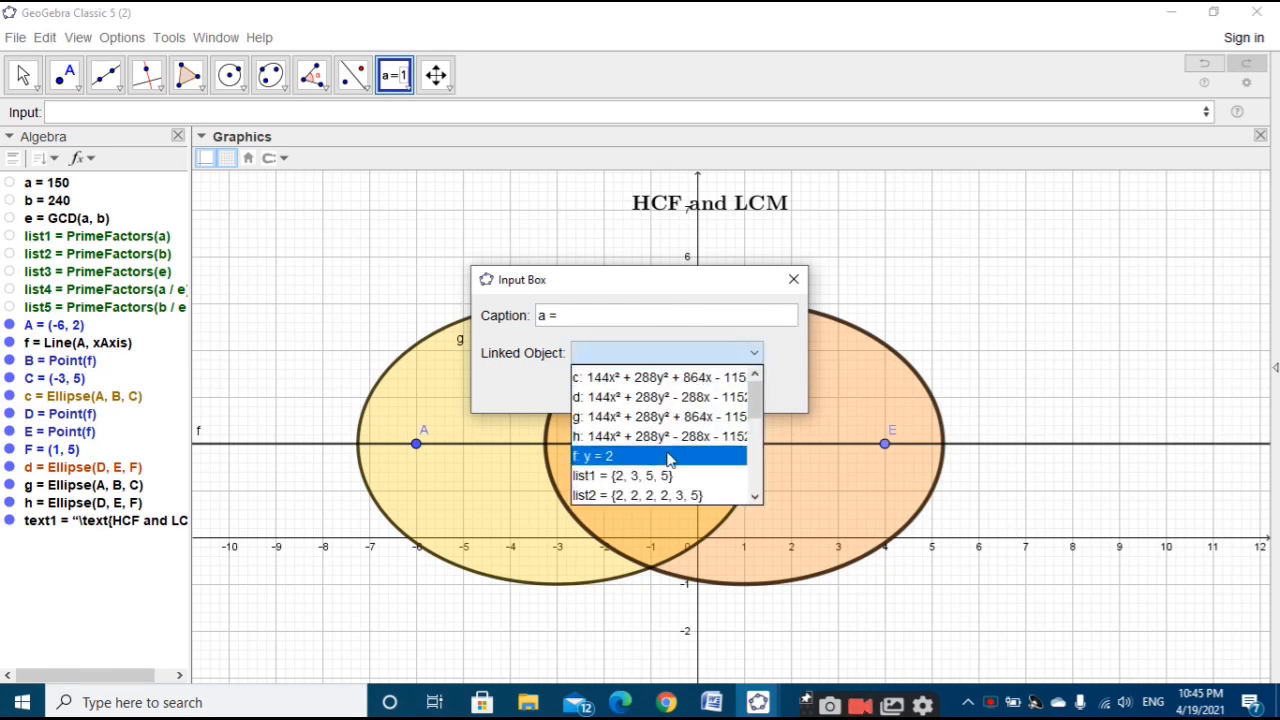
pyautogui.scroll(3, 651, 451)
pyautogui.scroll(1, 632, 396)
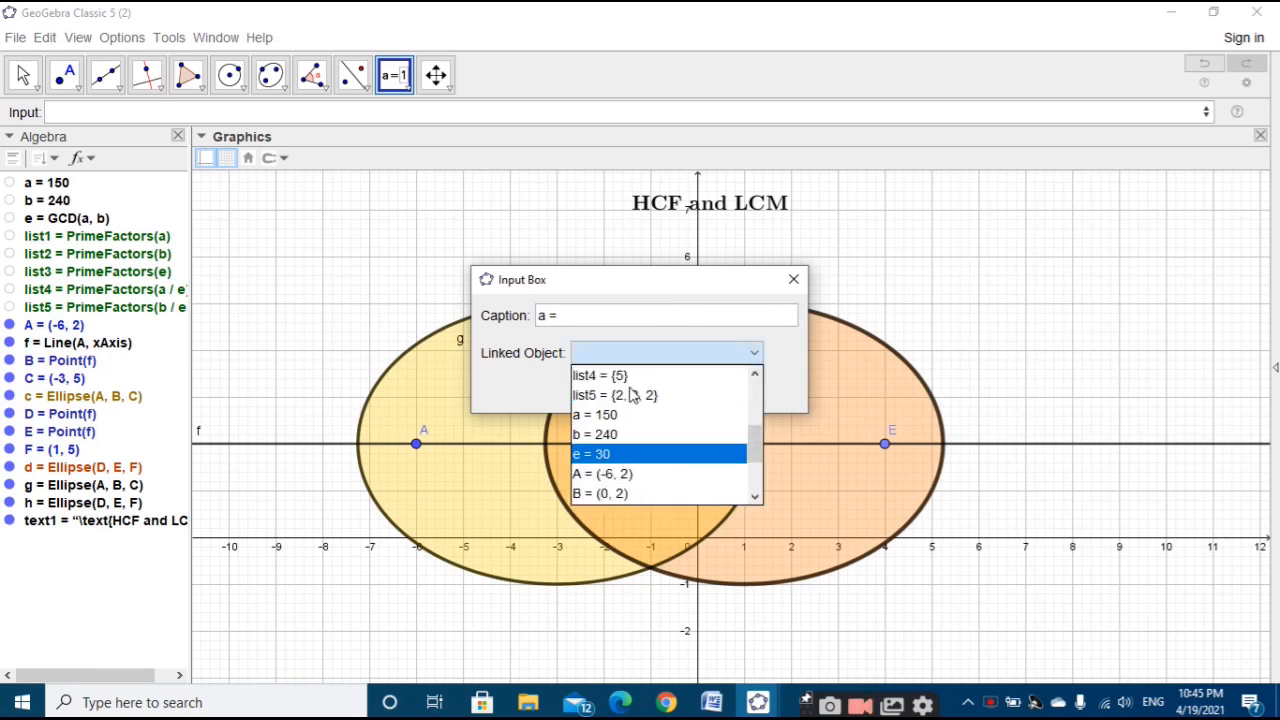
pyautogui.click(612, 410)
pyautogui.click(606, 388)
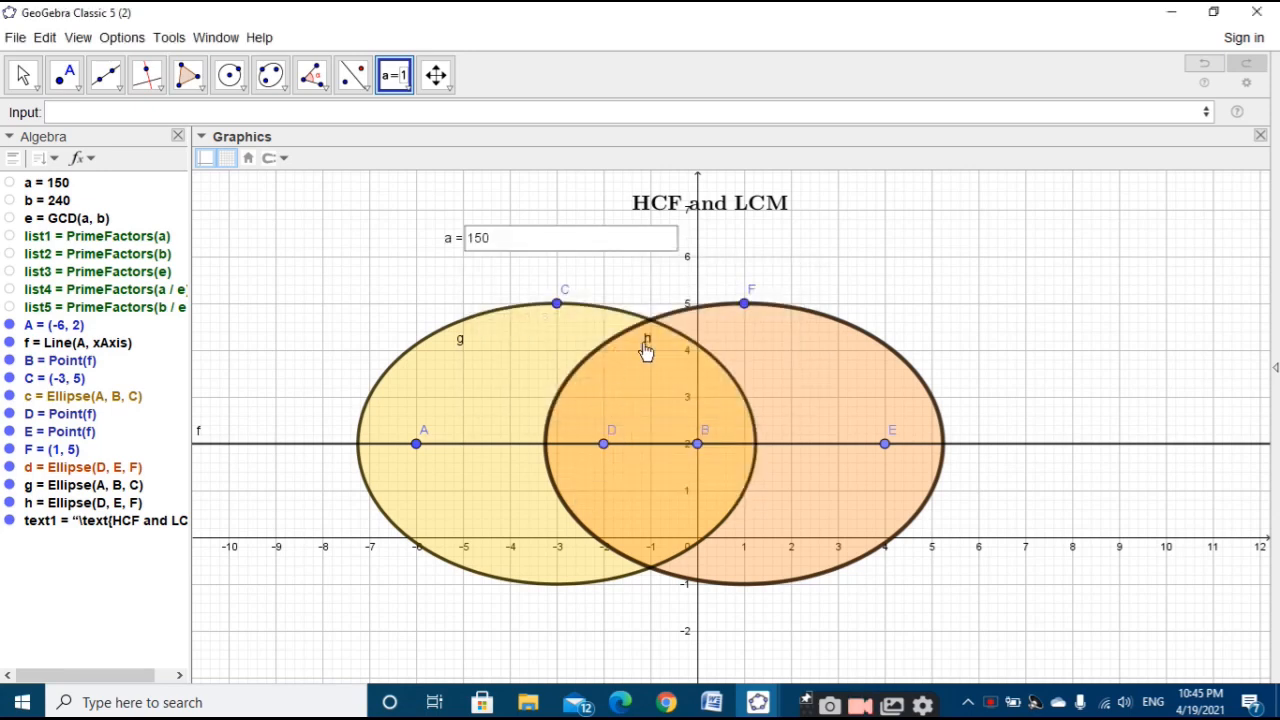
# Step: Add an input box captioned "b =" above the orange ellipse and link it to the number b
pyautogui.click(834, 222)
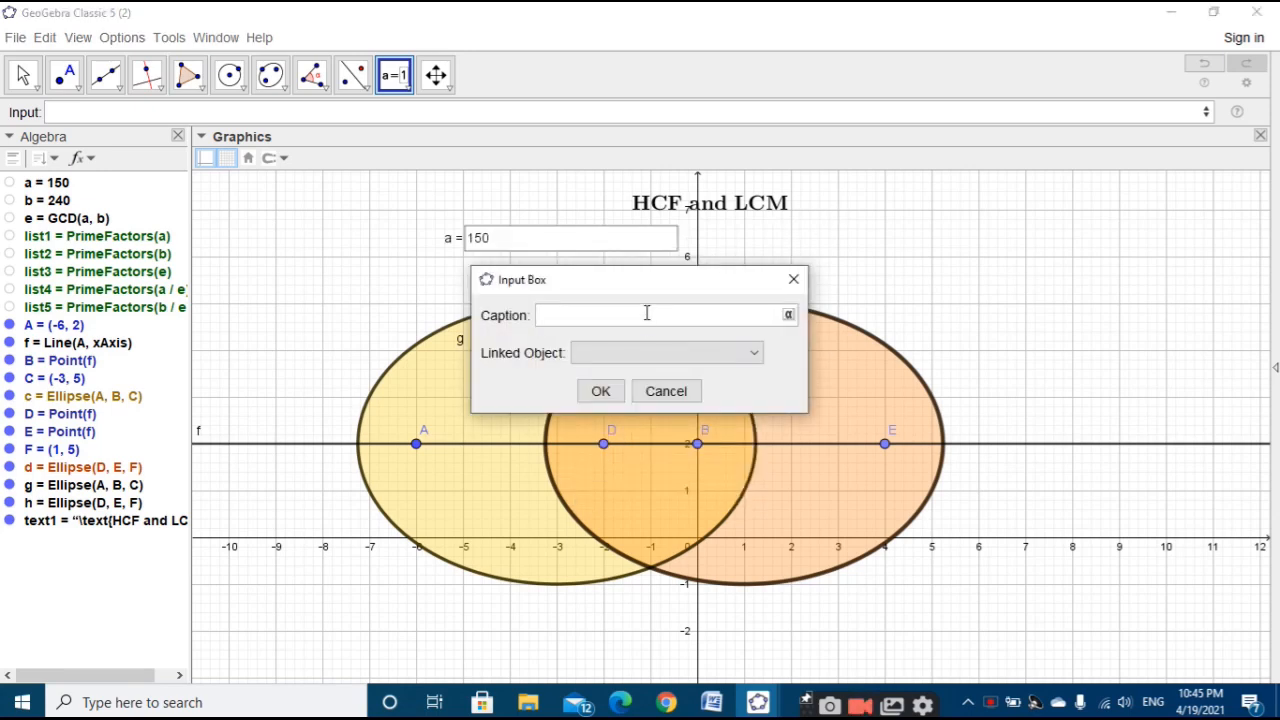
pyautogui.write('b =')
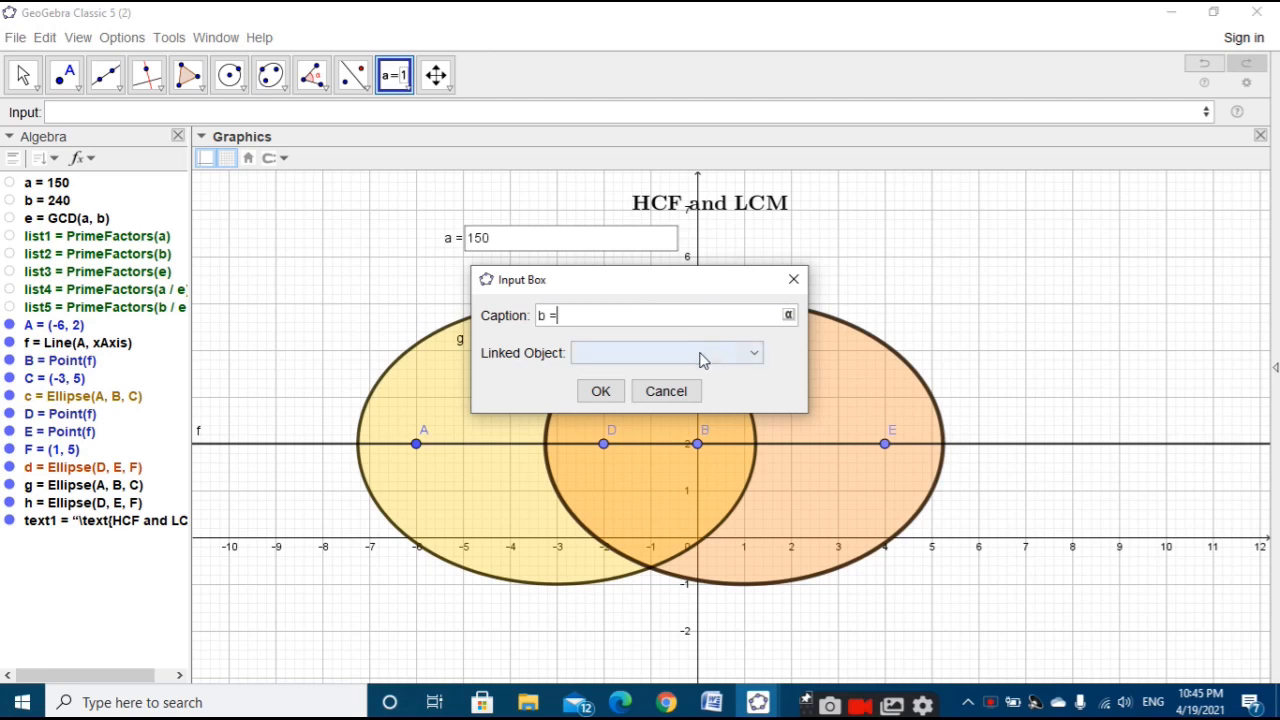
pyautogui.click(757, 353)
pyautogui.scroll(-1, 647, 497)
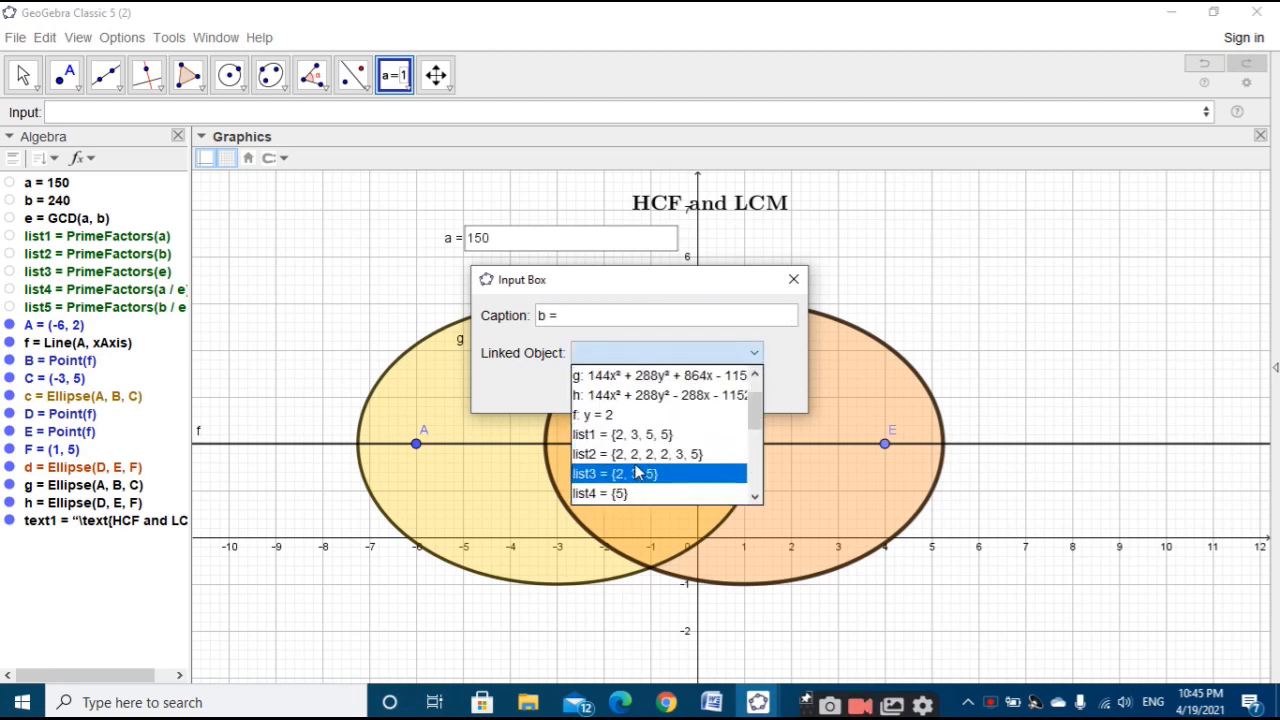
pyautogui.scroll(-3, 637, 455)
pyautogui.scroll(1, 610, 395)
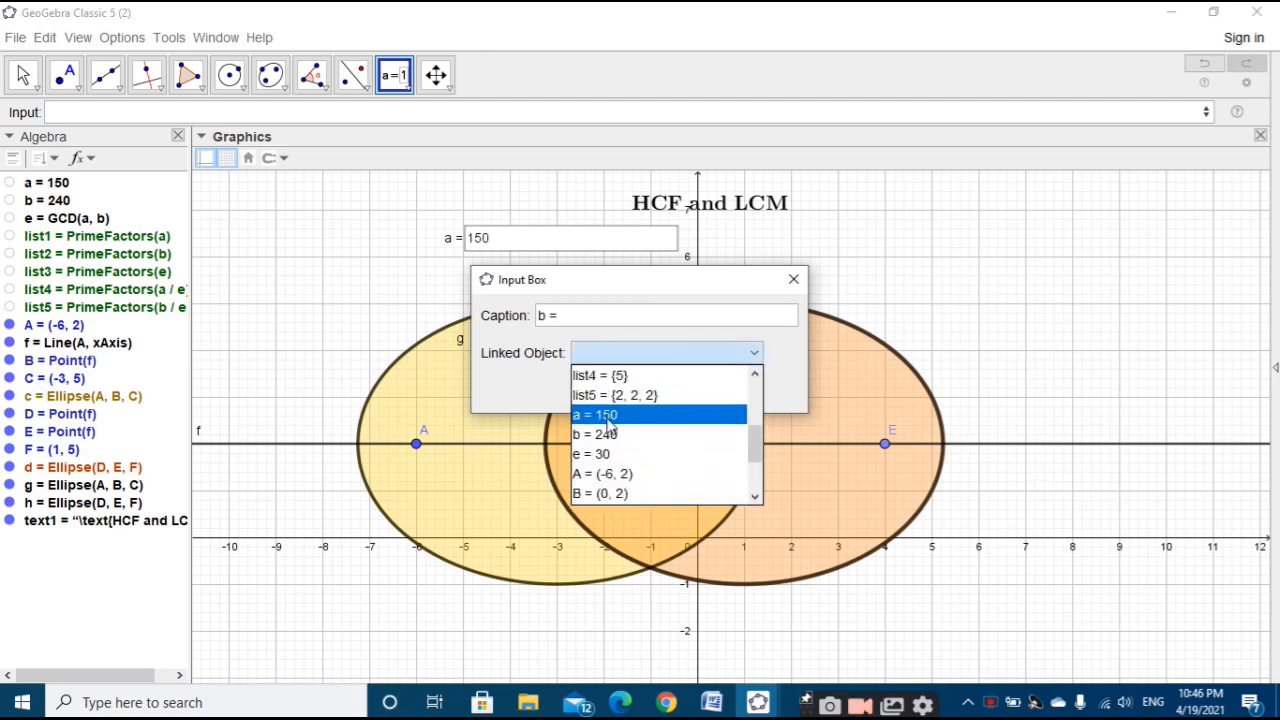
pyautogui.click(612, 434)
pyautogui.click(603, 391)
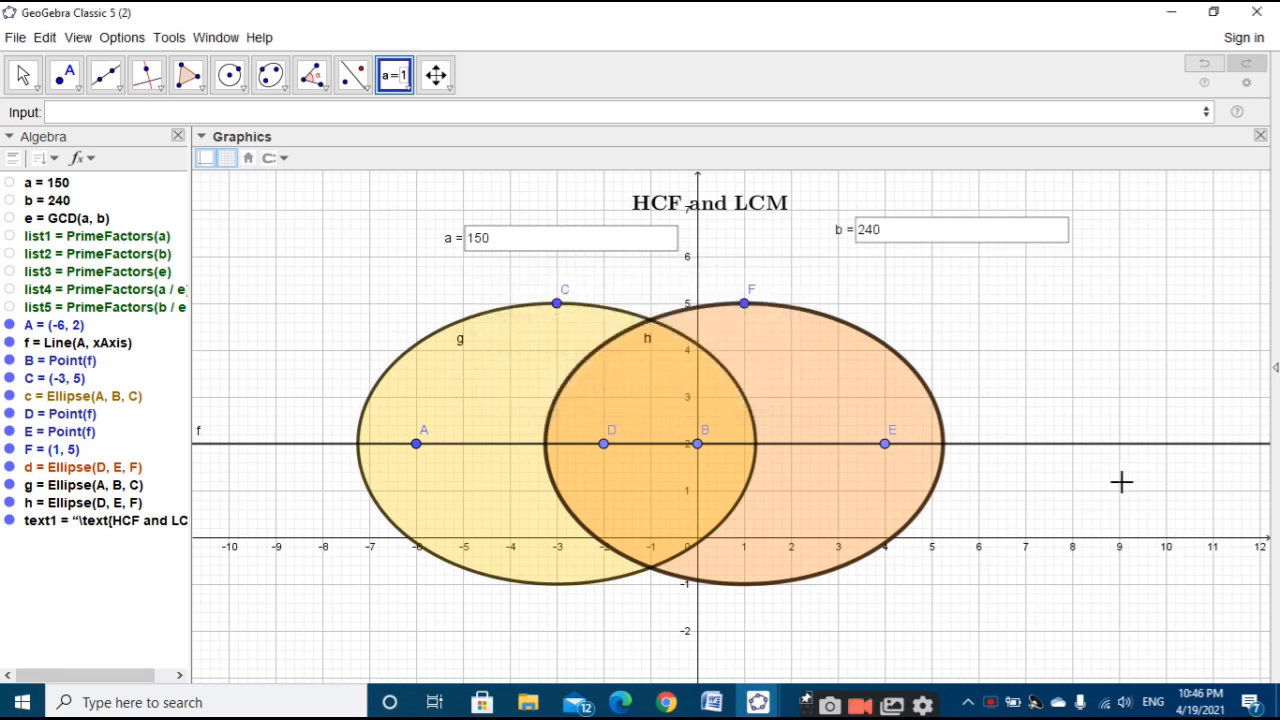
pyautogui.click(22, 75)
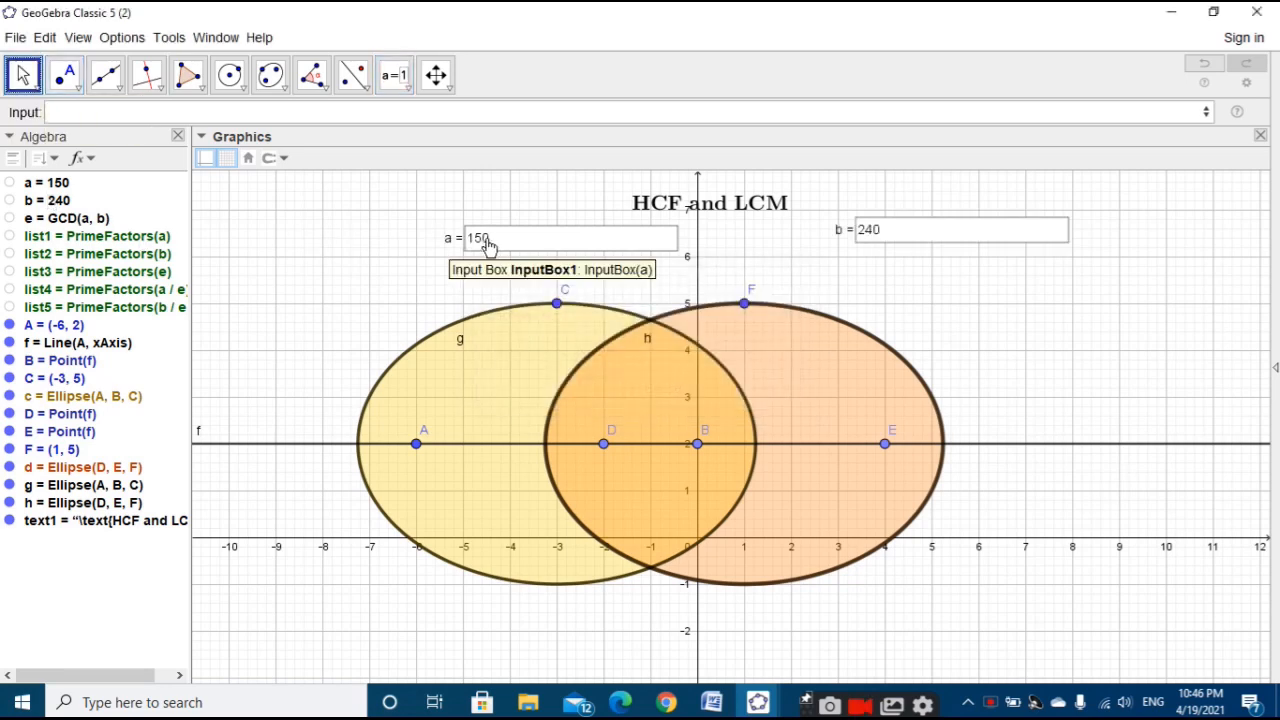
# Step: Set the "a =" input box's text size to Medium and move the box outward above the yellow ellipse
pyautogui.click(452, 238)
pyautogui.click(335, 160)
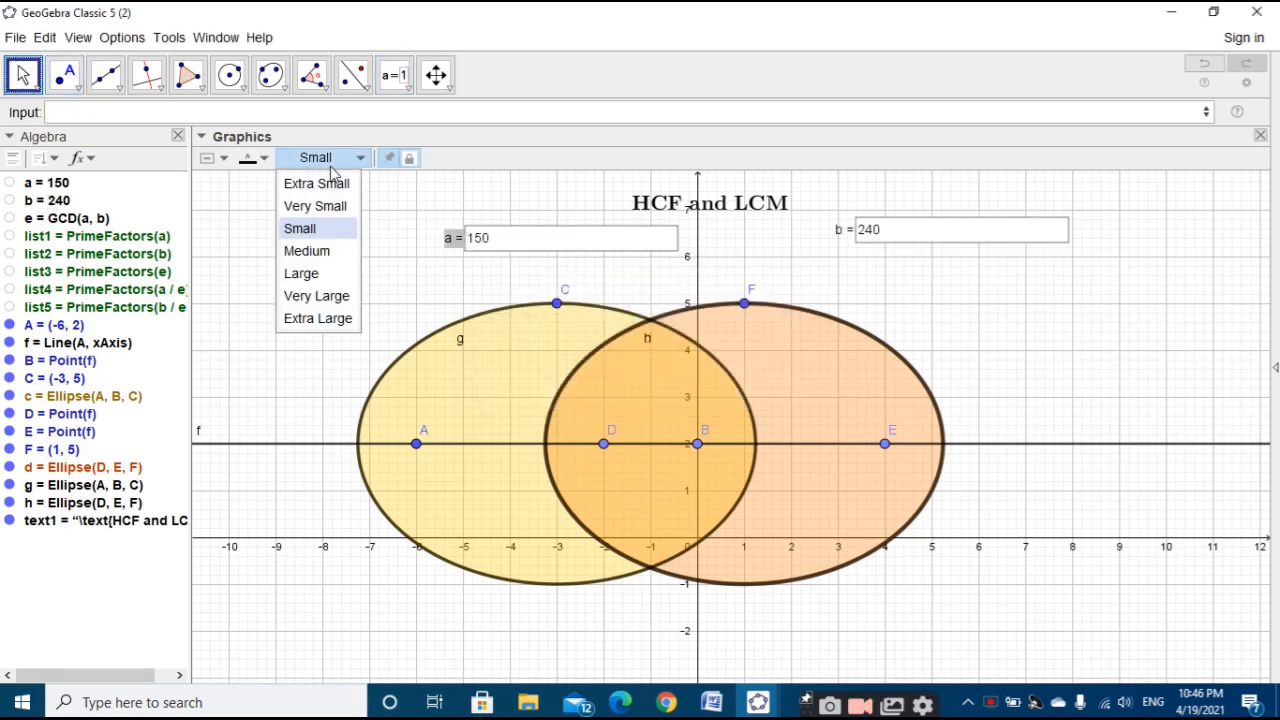
pyautogui.click(312, 251)
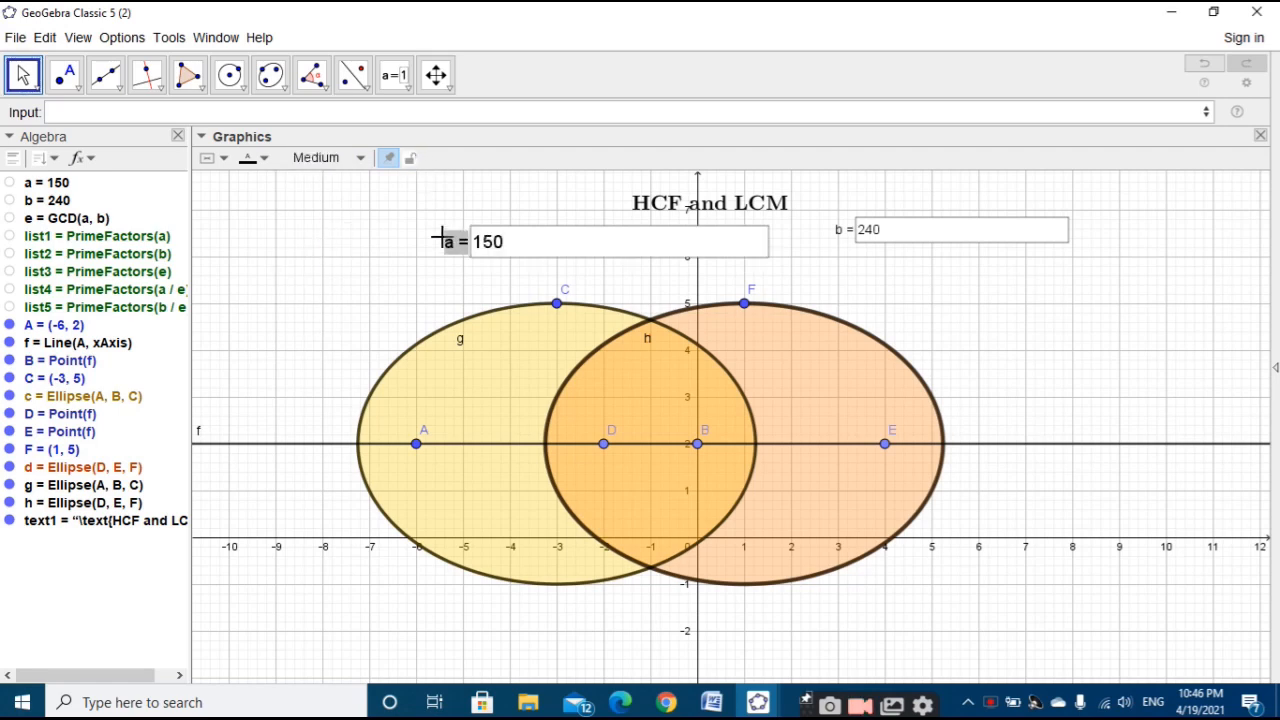
pyautogui.moveTo(443, 240); pyautogui.dragTo(373, 238)
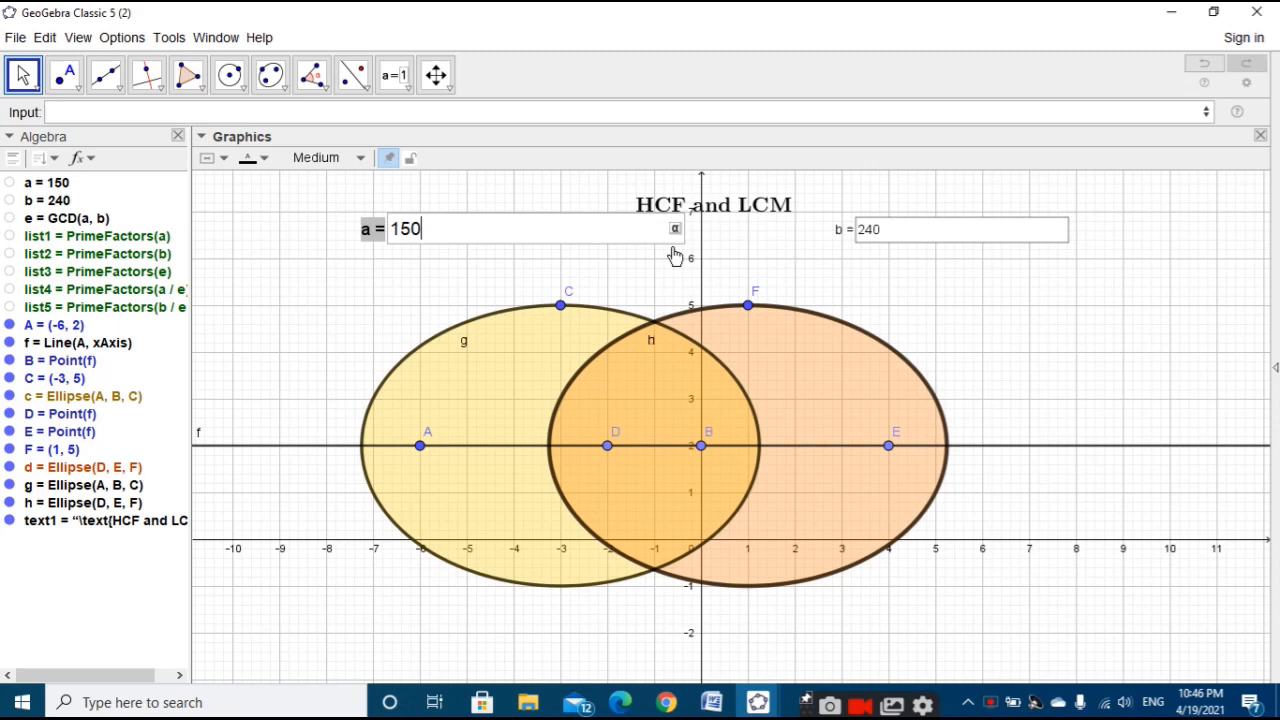
# Step: Set the "b =" input box's text size to Medium
pyautogui.click(869, 229)
pyautogui.click(409, 160)
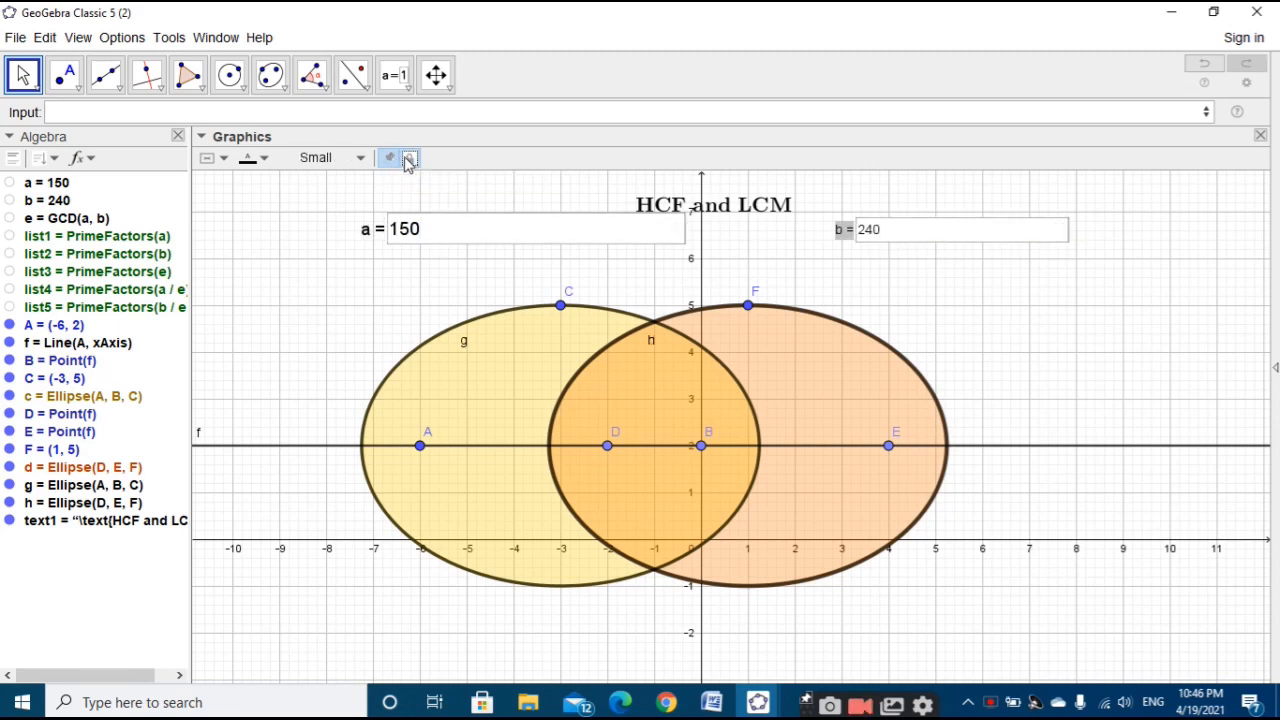
pyautogui.click(333, 162)
pyautogui.click(330, 248)
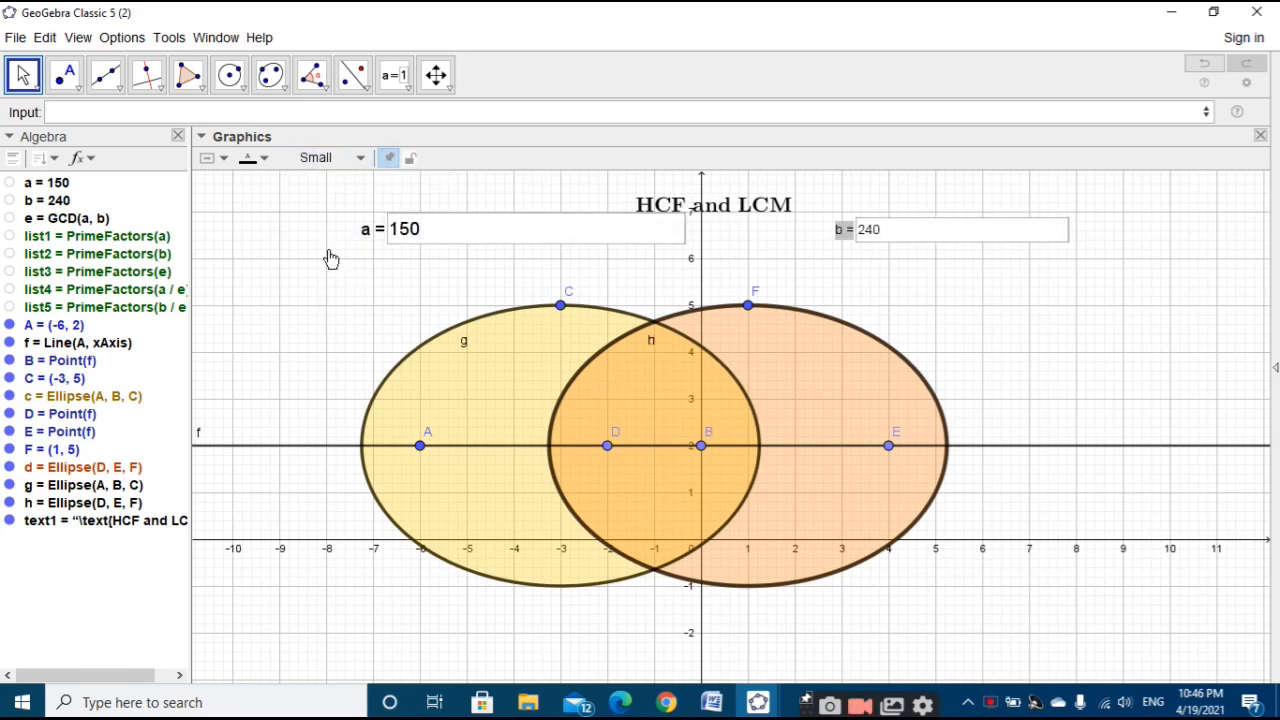
# Step: Set the "a =" input box's length to 5 and its horizontal alignment to Center
pyautogui.click(633, 228)
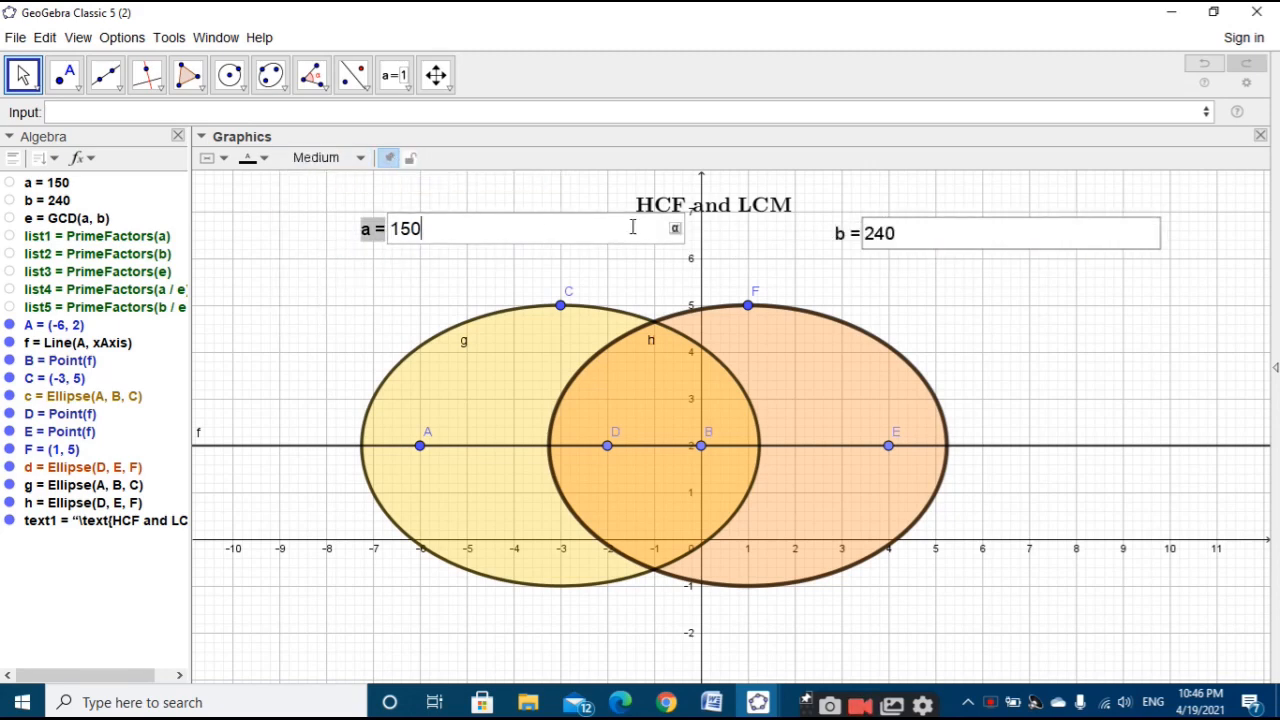
pyautogui.rightClick(383, 230)
pyautogui.click(476, 394)
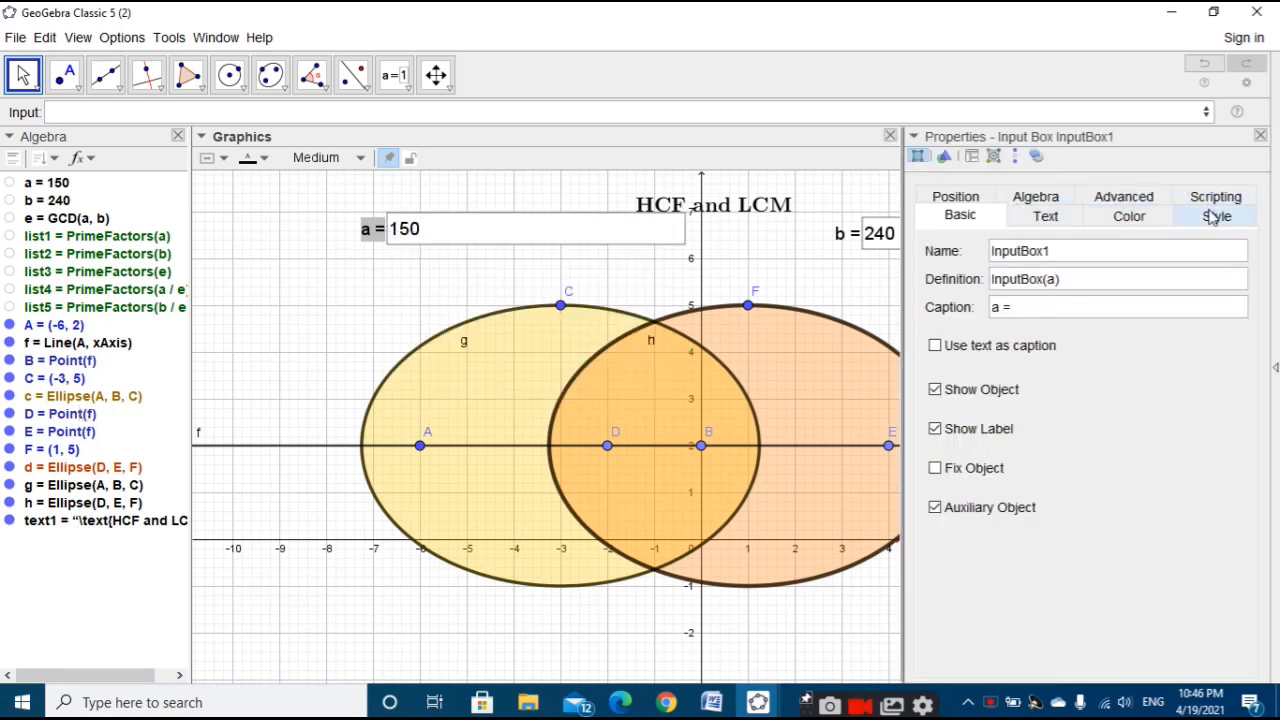
pyautogui.click(1210, 216)
pyautogui.moveTo(1040, 255); pyautogui.dragTo(986, 233)
pyautogui.write('5')
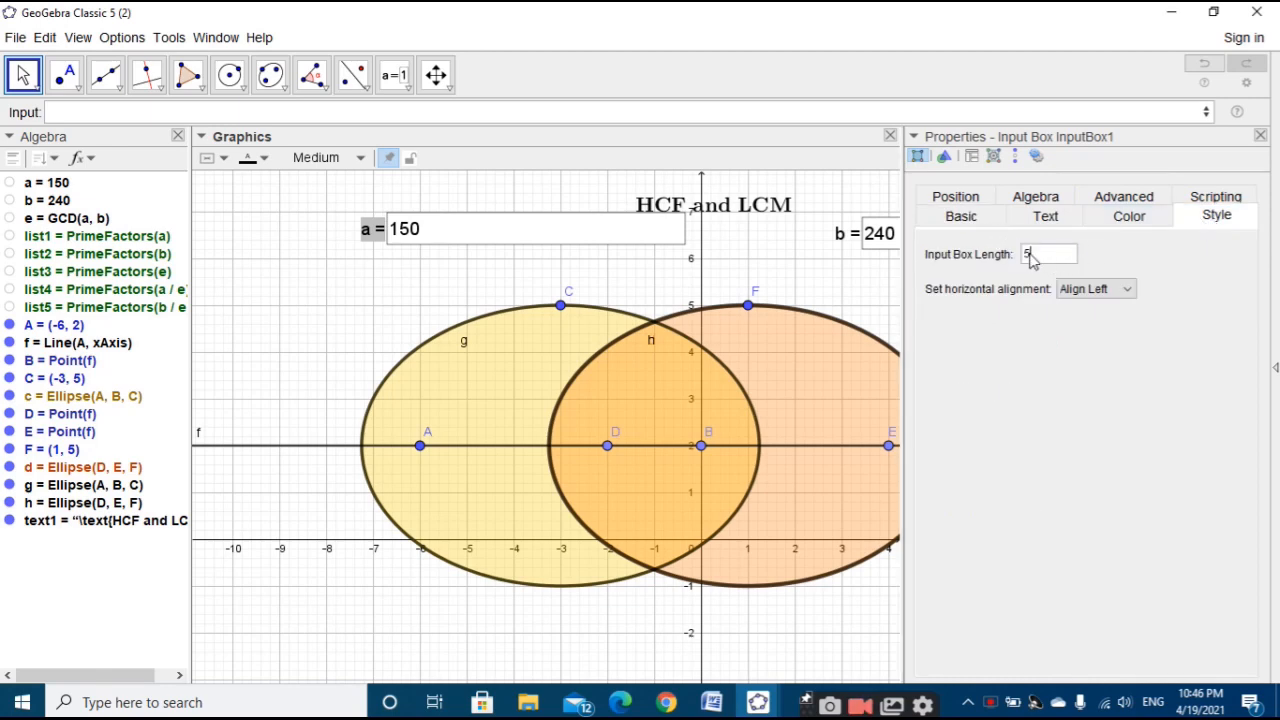
pyautogui.click(1120, 289)
pyautogui.click(1112, 323)
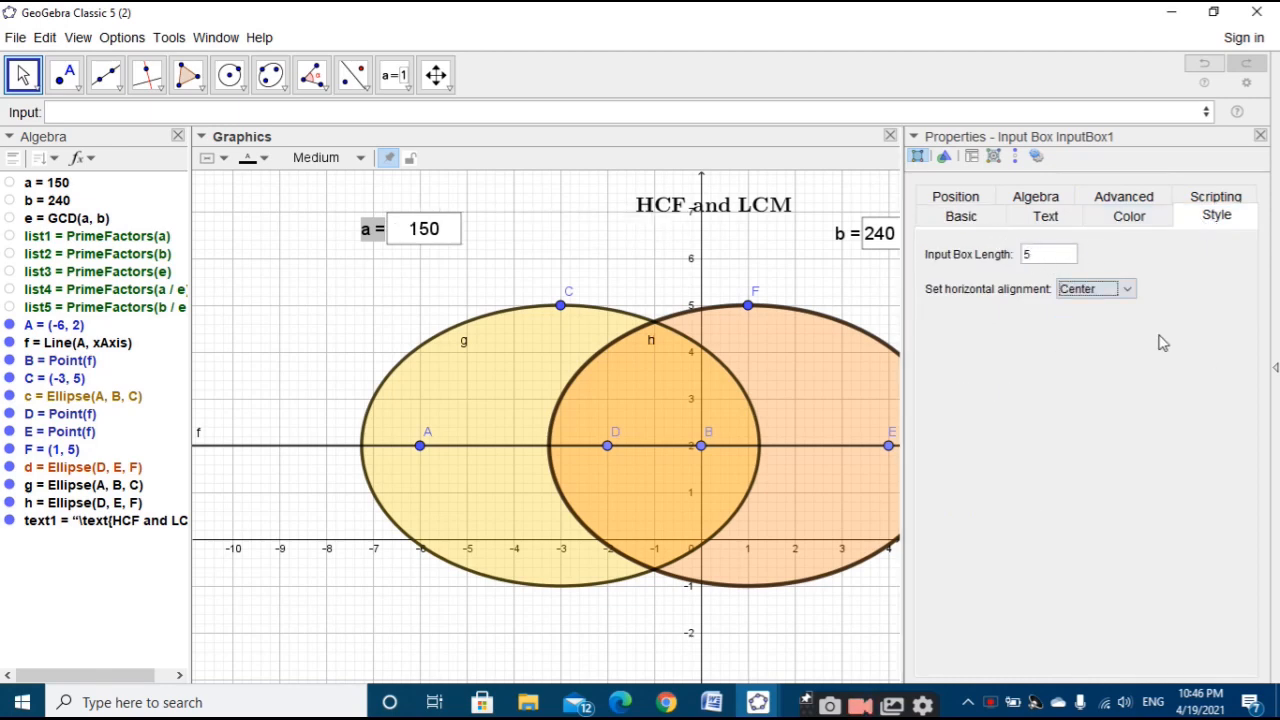
# Step: Set the "b =" input box's length to 5 with Center horizontal alignment, and close its properties
pyautogui.click(850, 240)
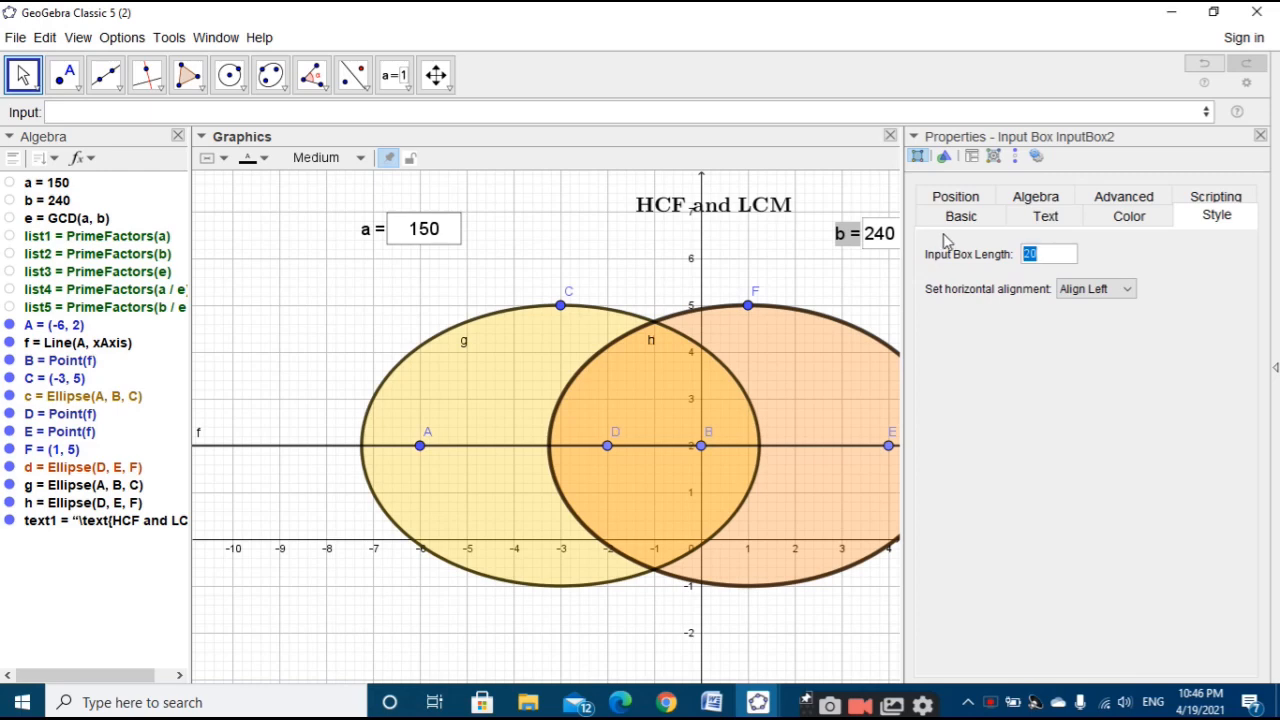
pyautogui.write('5')
pyautogui.click(1080, 290)
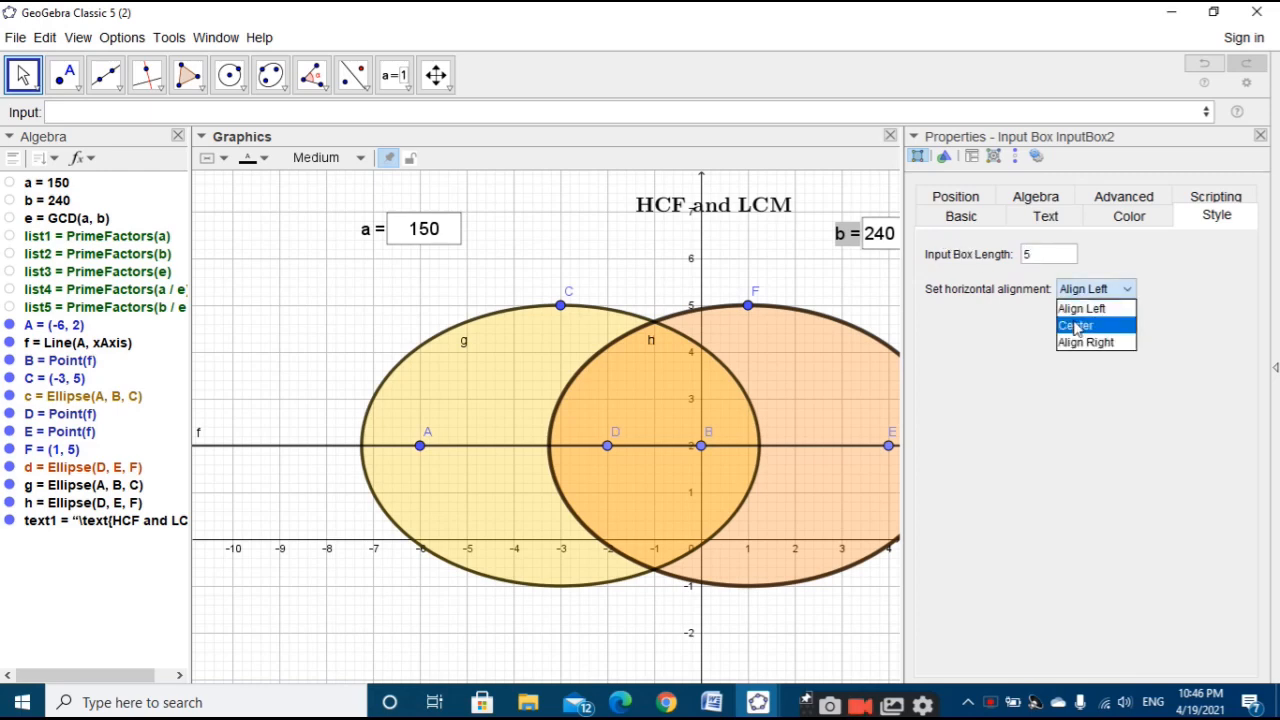
pyautogui.click(1076, 327)
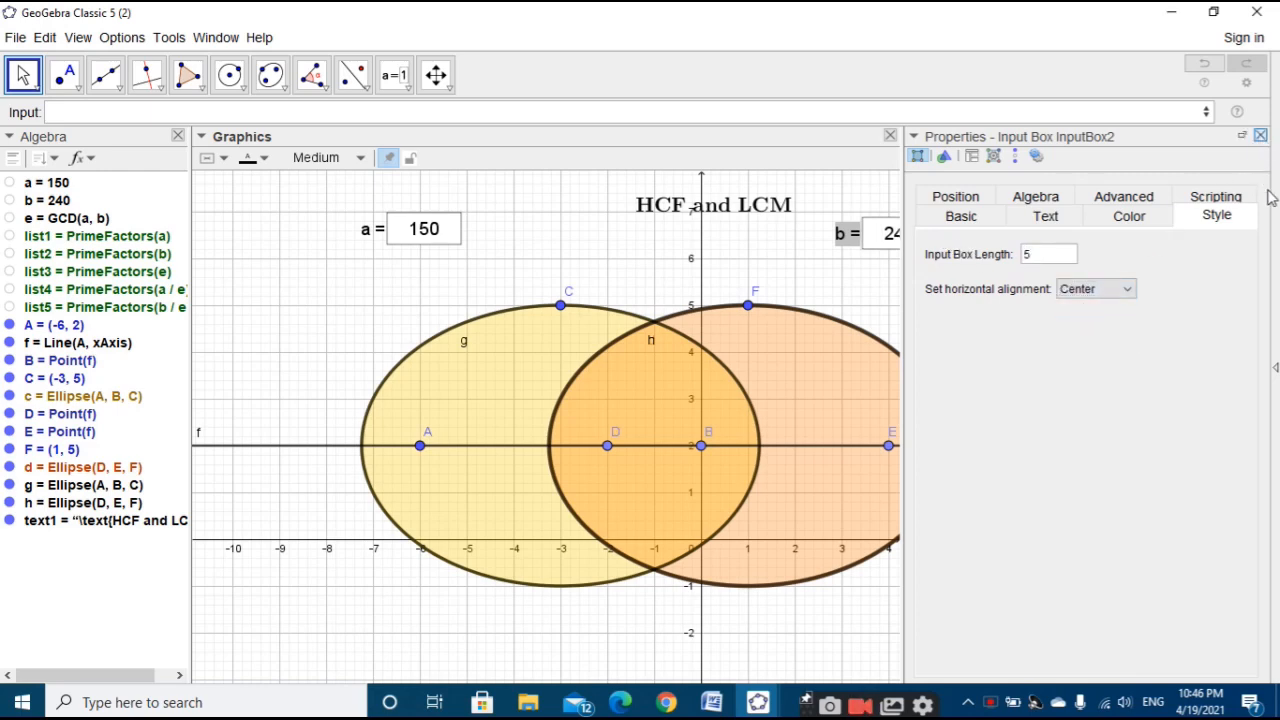
pyautogui.click(1260, 135)
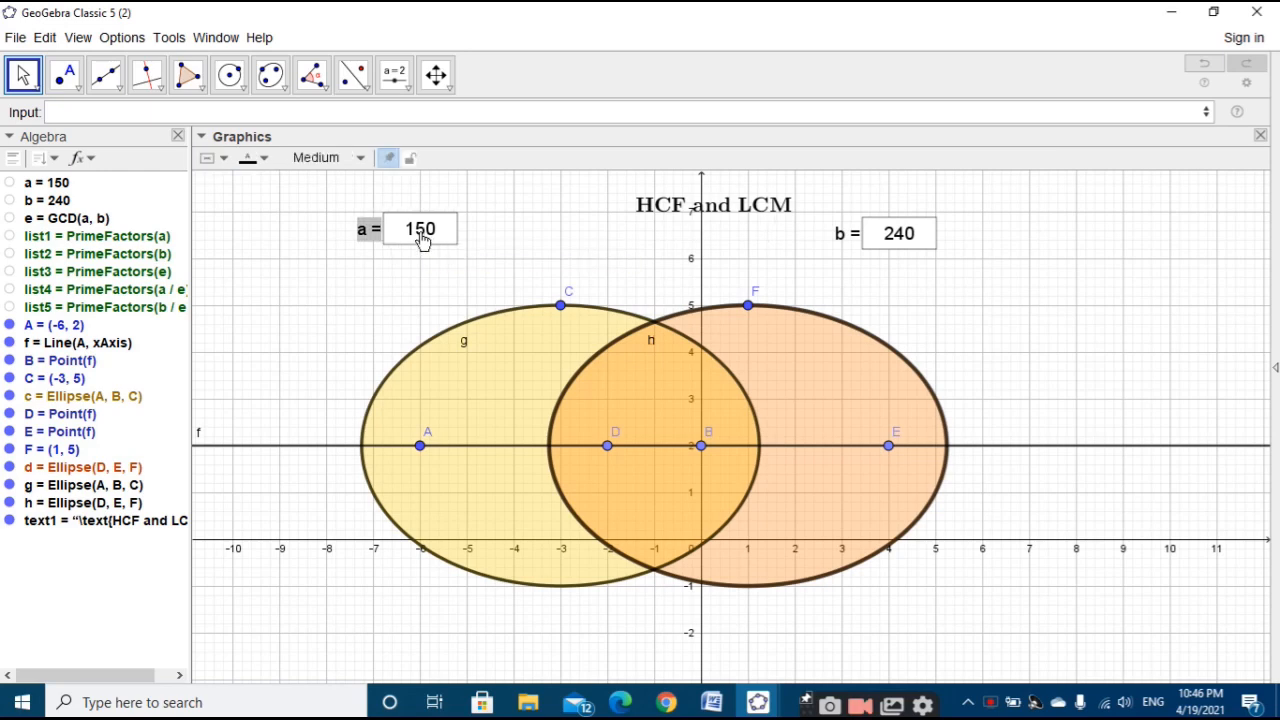
# Step: Spread the "a =" and "b =" input boxes farther apart and raise the "HCF and LCM" title between them
pyautogui.moveTo(421, 235); pyautogui.dragTo(389, 217)
pyautogui.moveTo(890, 243); pyautogui.dragTo(1063, 222)
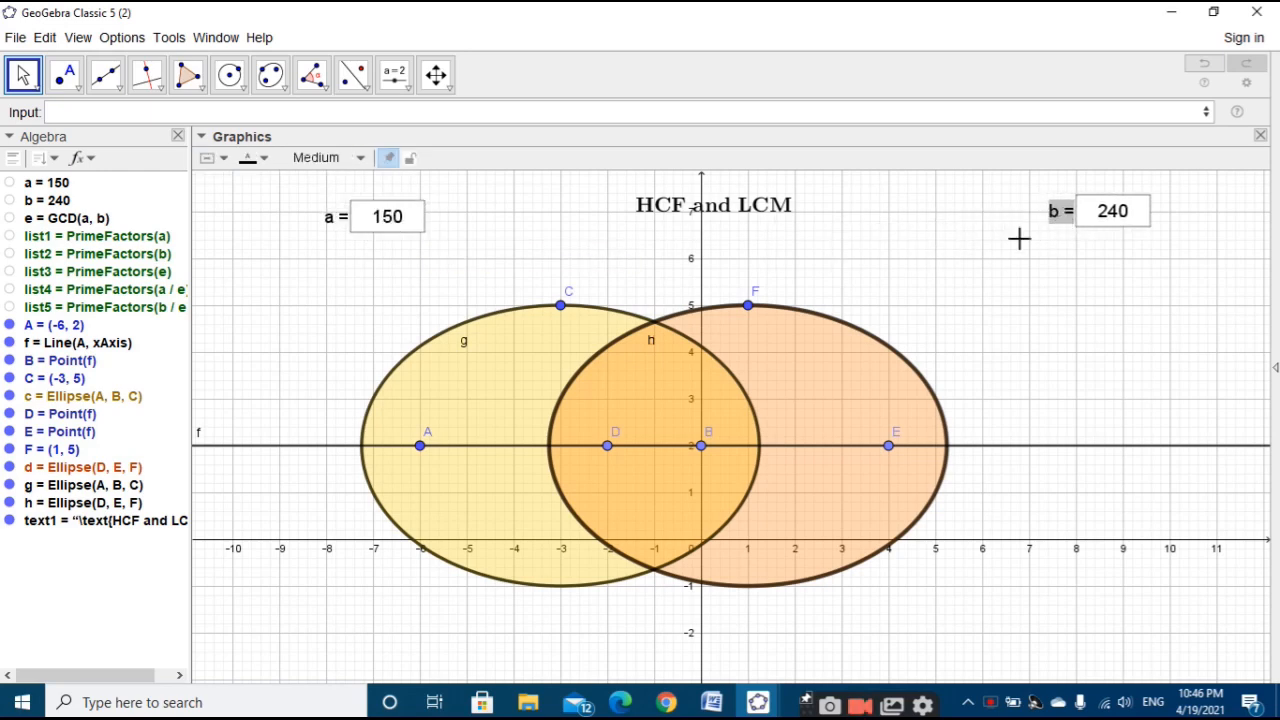
pyautogui.click(1018, 238)
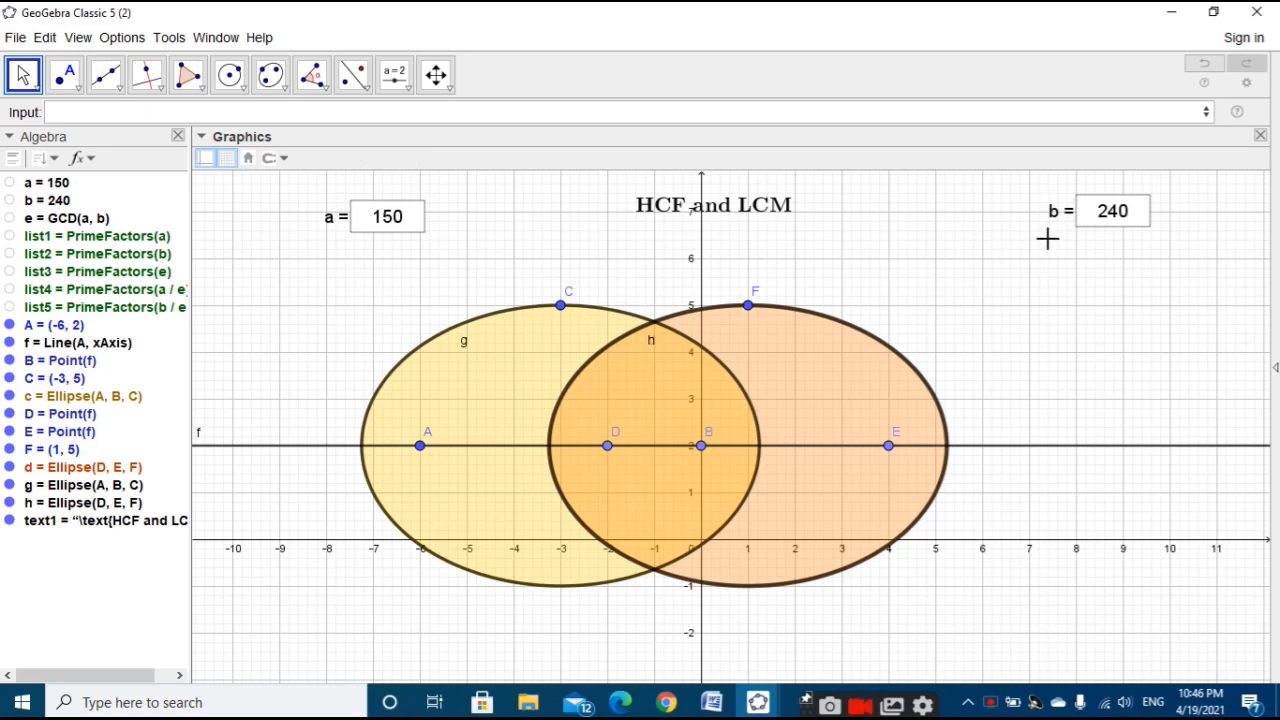
pyautogui.moveTo(947, 248); pyautogui.dragTo(947, 263)
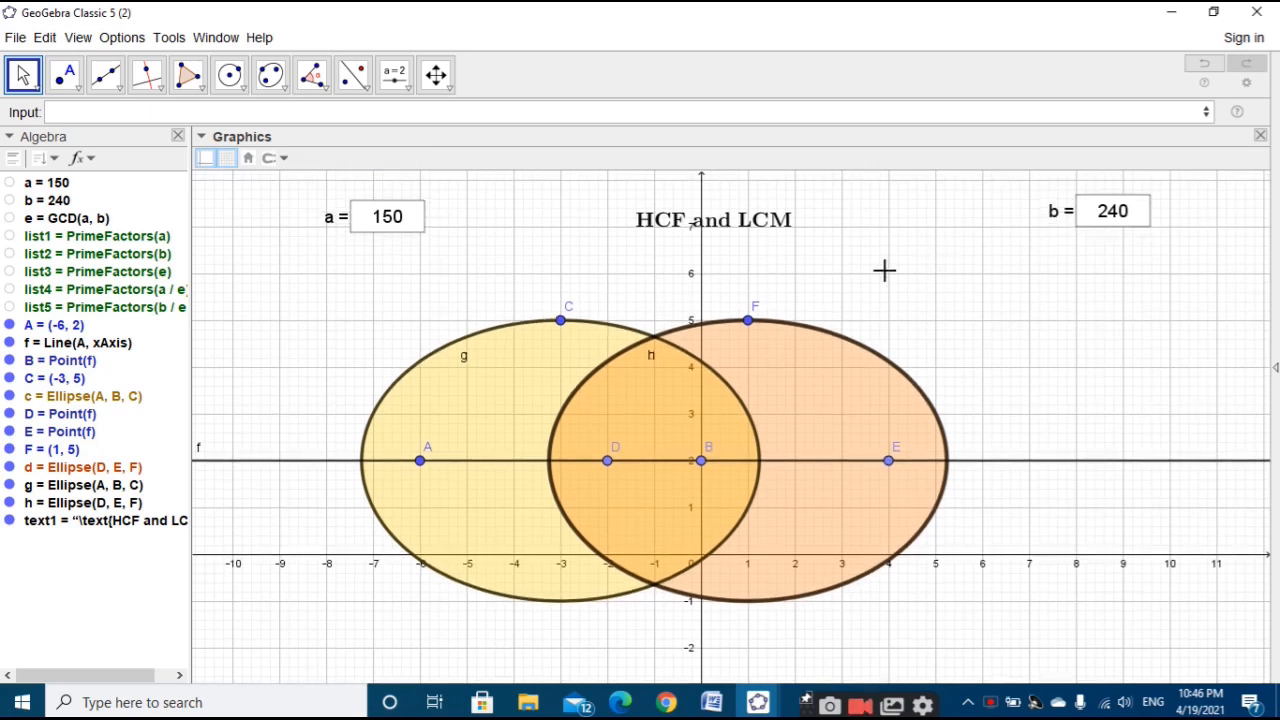
pyautogui.moveTo(786, 238); pyautogui.dragTo(780, 218)
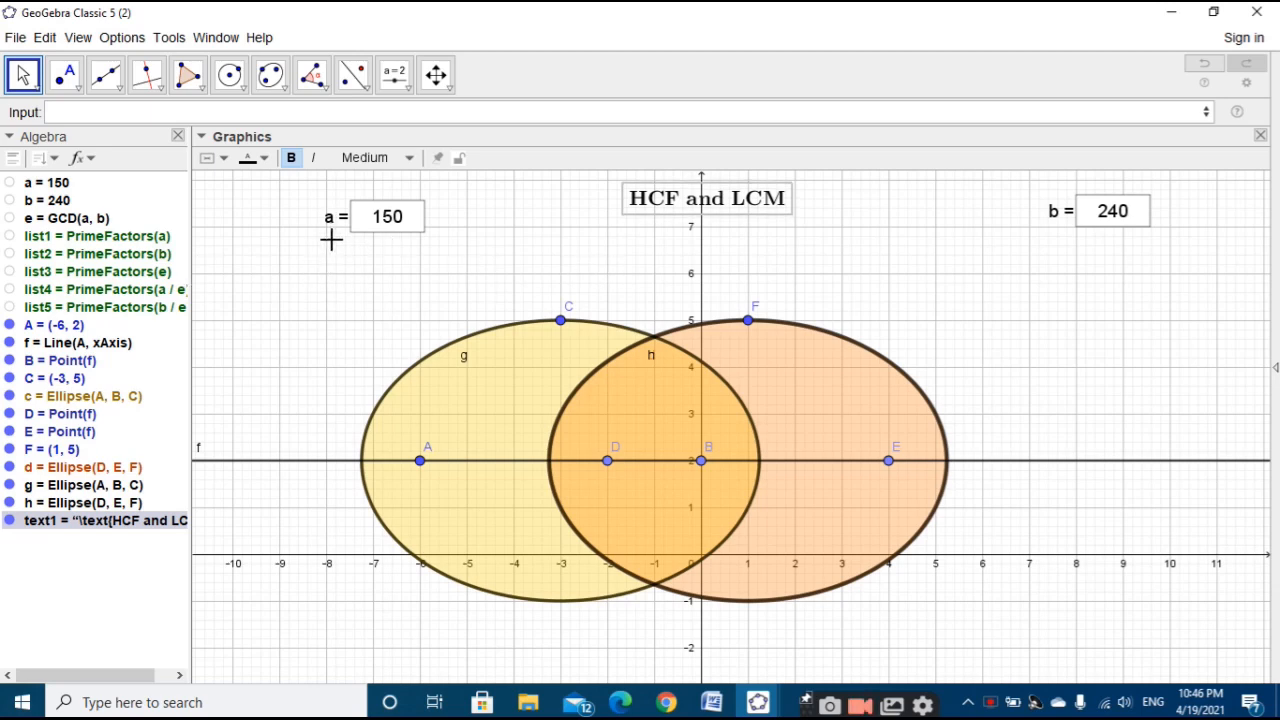
# Step: Examine the prime factor row under the "a =" box in the finished example's GeoGebra window, and return to the construction
pyautogui.click(733, 700)
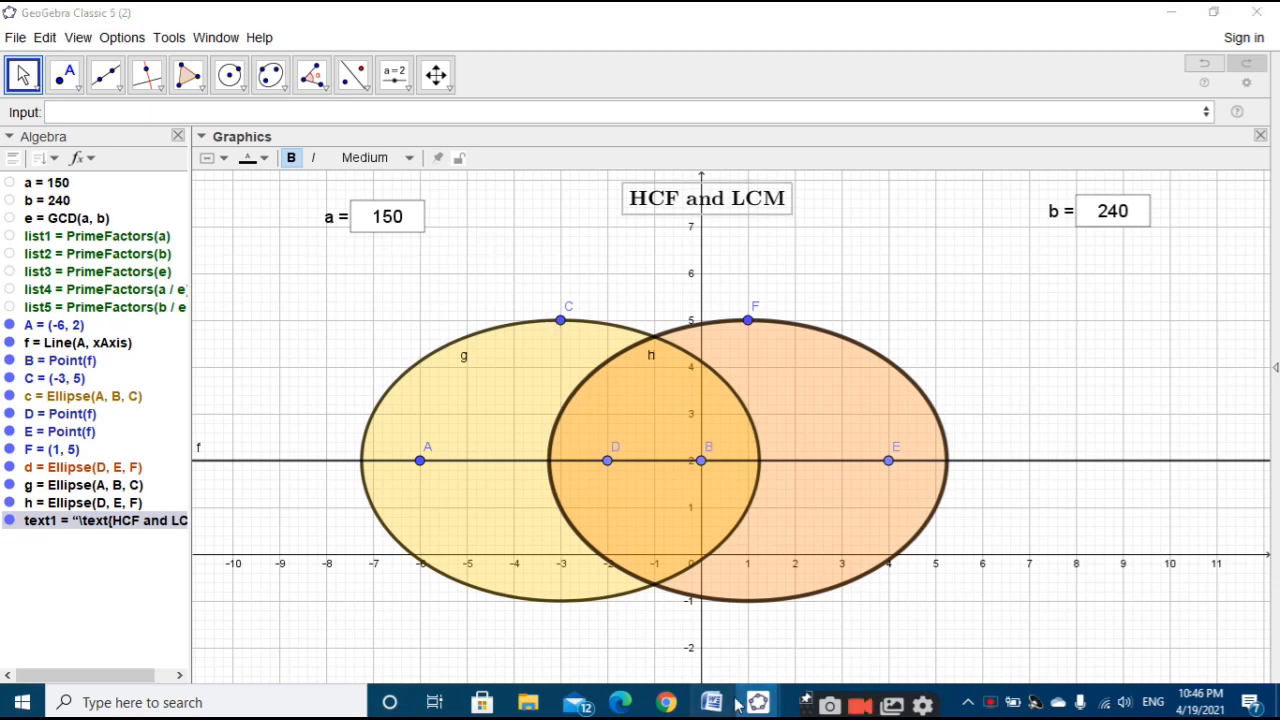
pyautogui.moveTo(758, 702)
pyautogui.click(665, 615)
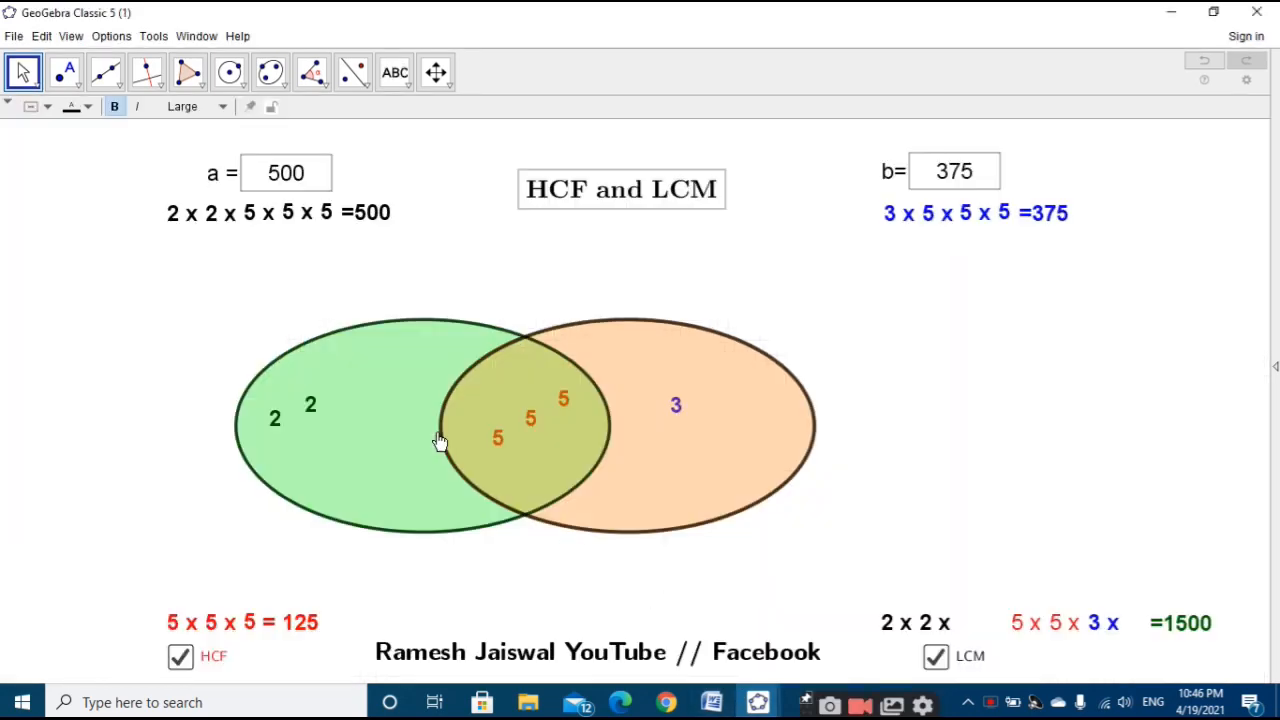
pyautogui.click(254, 232)
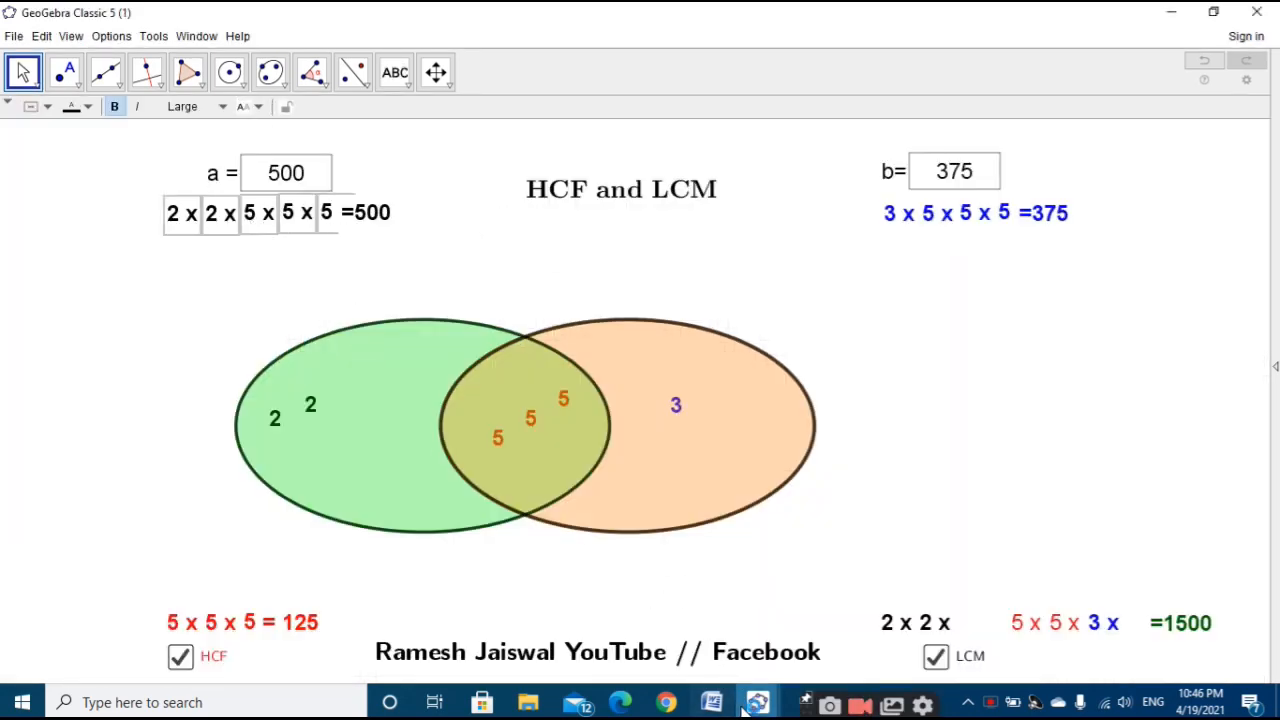
pyautogui.moveTo(752, 704)
pyautogui.click(890, 632)
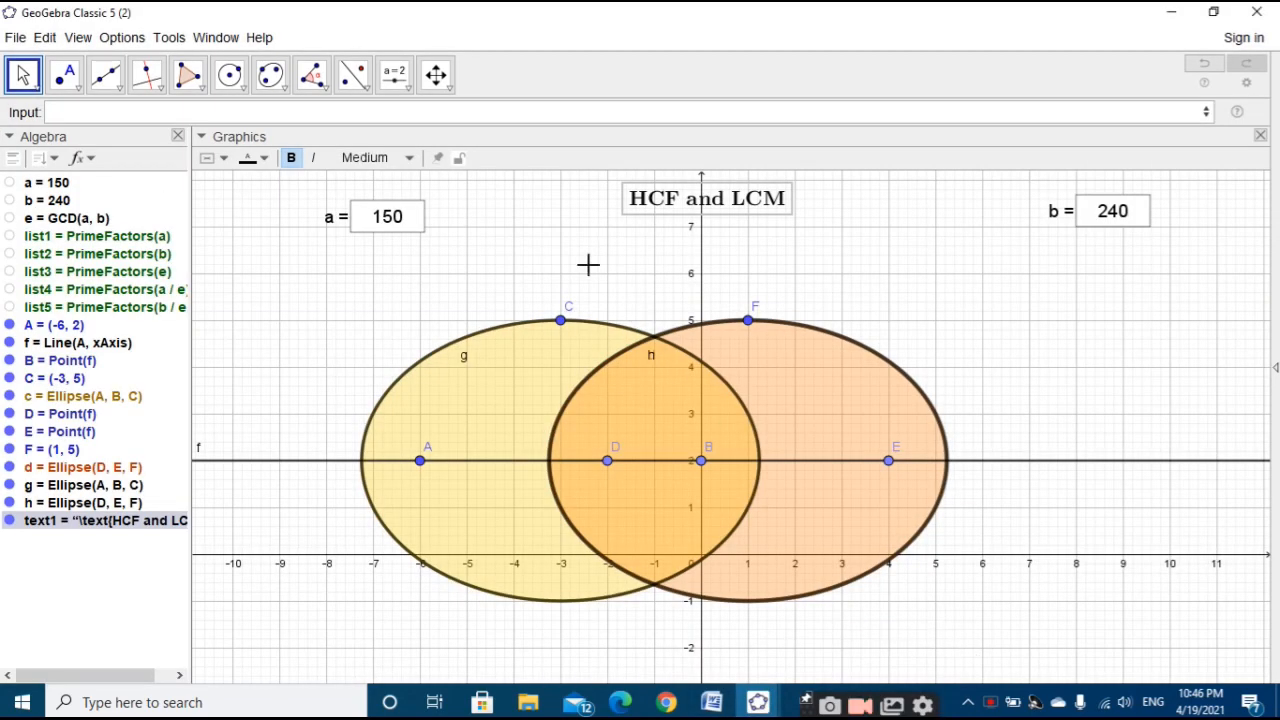
pyautogui.click(588, 264)
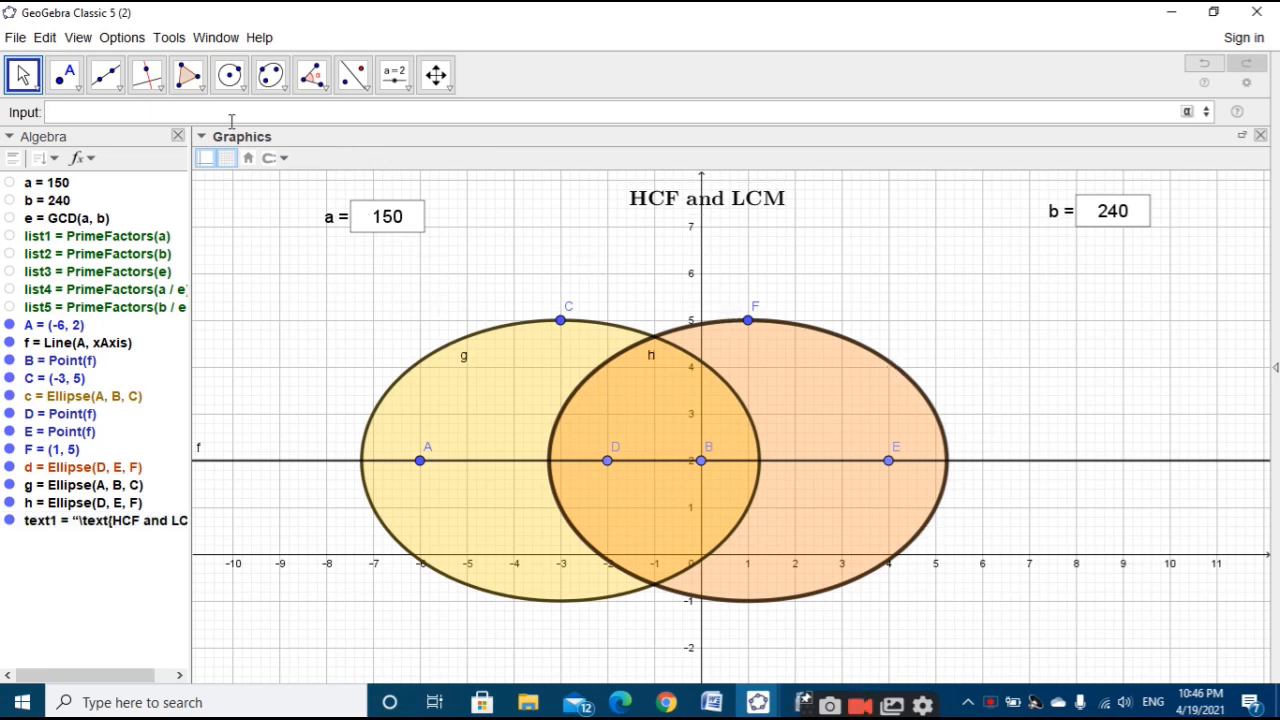
# Step: Place a free point just below the "a =" input box, at about (-8.32, 6.52)
pyautogui.click(64, 74)
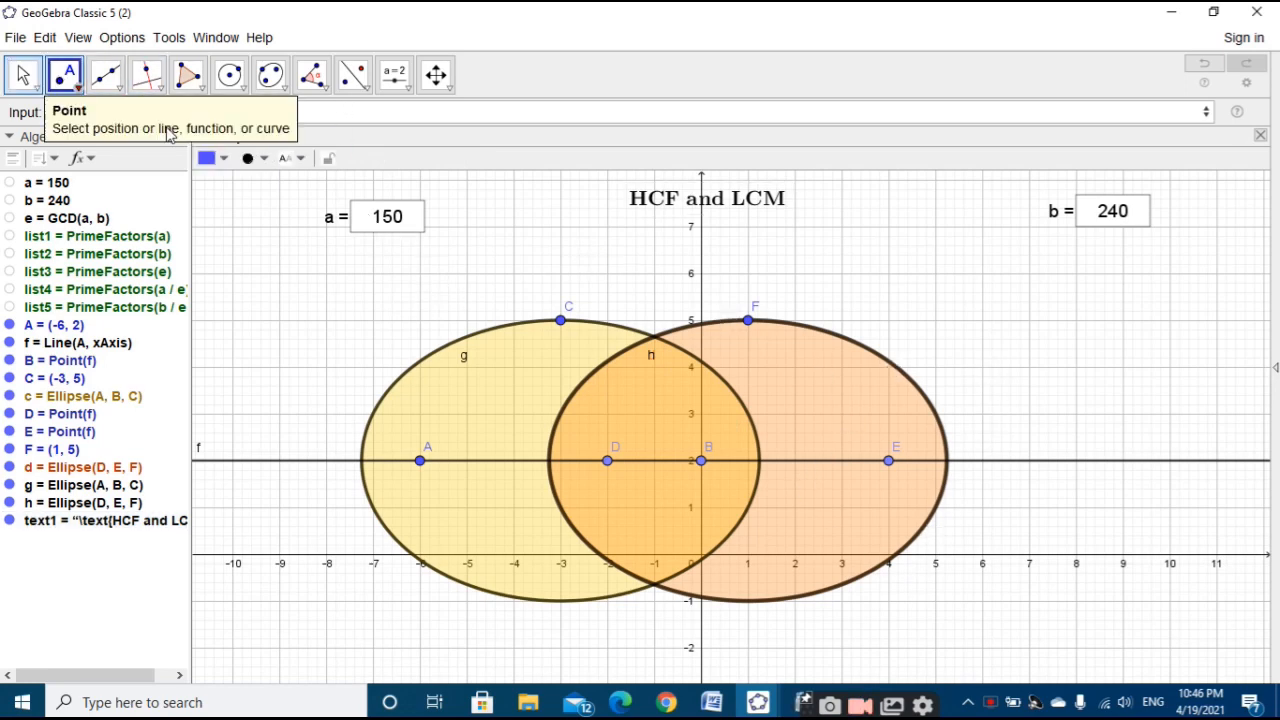
pyautogui.click(311, 249)
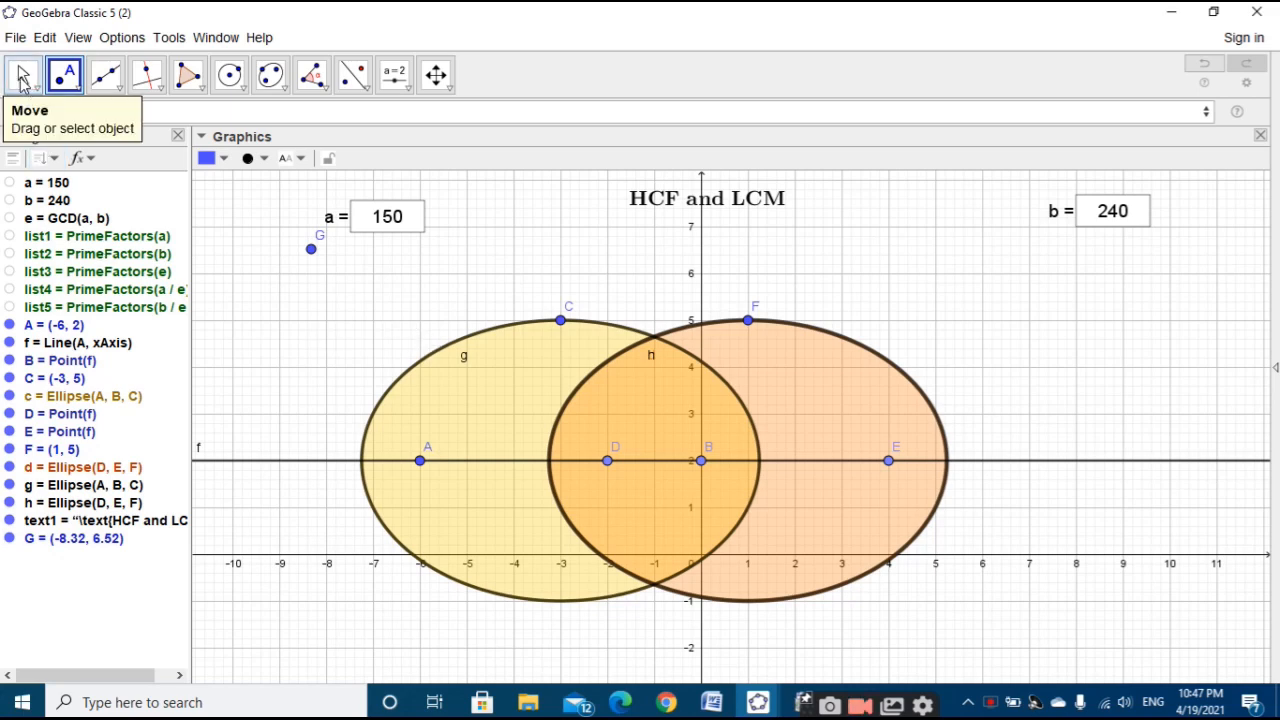
pyautogui.click(22, 76)
# Step: Begin a Sequence command with expression, variable, start and end values, entering G+(1.5i as the first part of its expression
pyautogui.click(236, 113)
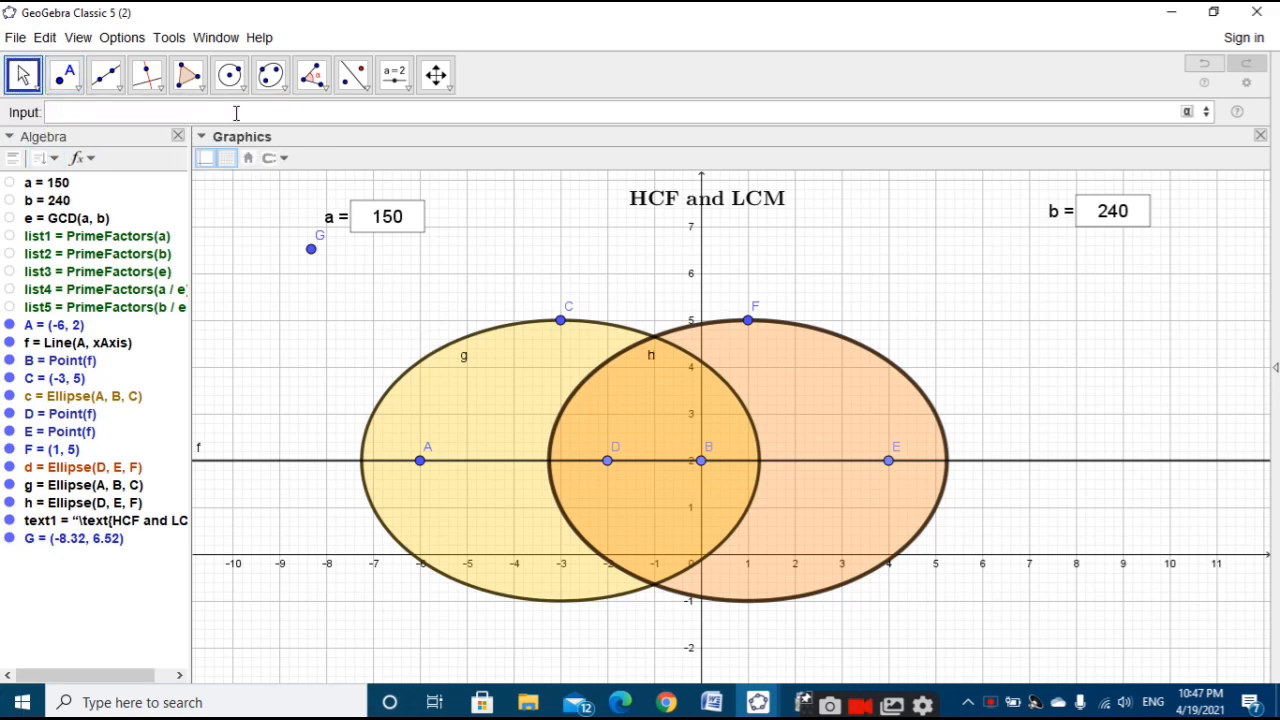
pyautogui.write('sequ')
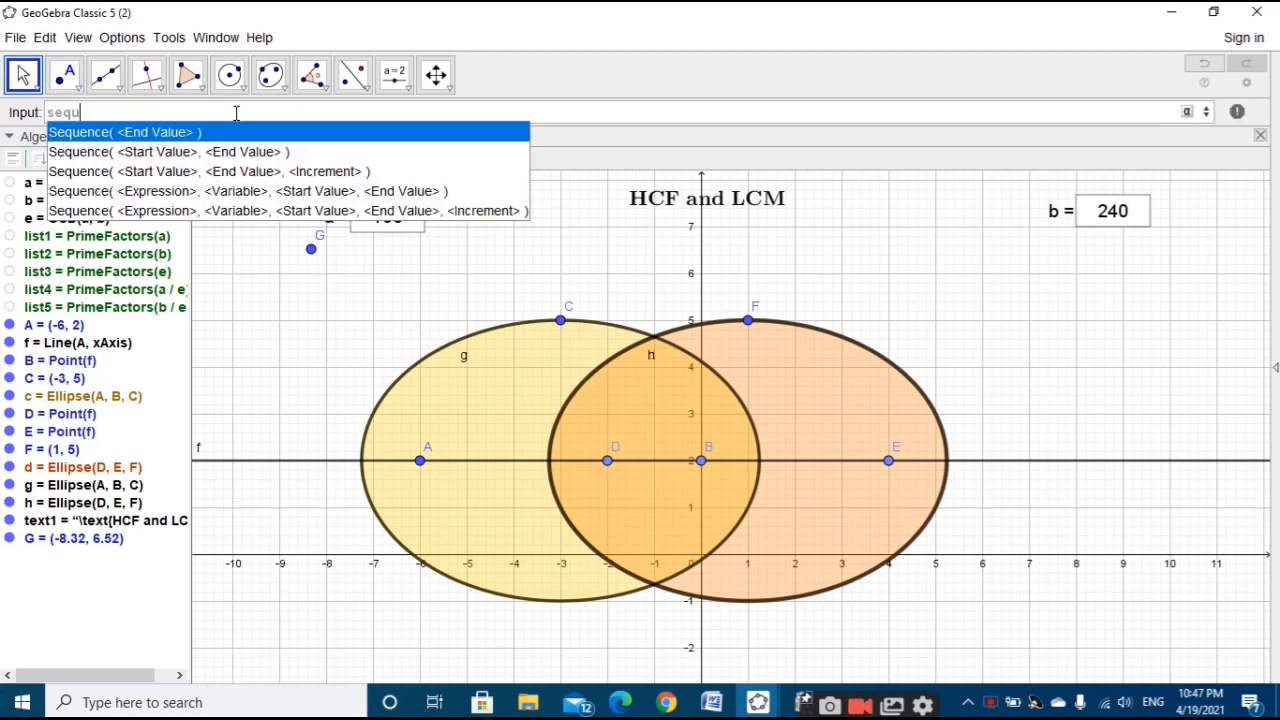
pyautogui.click(250, 192)
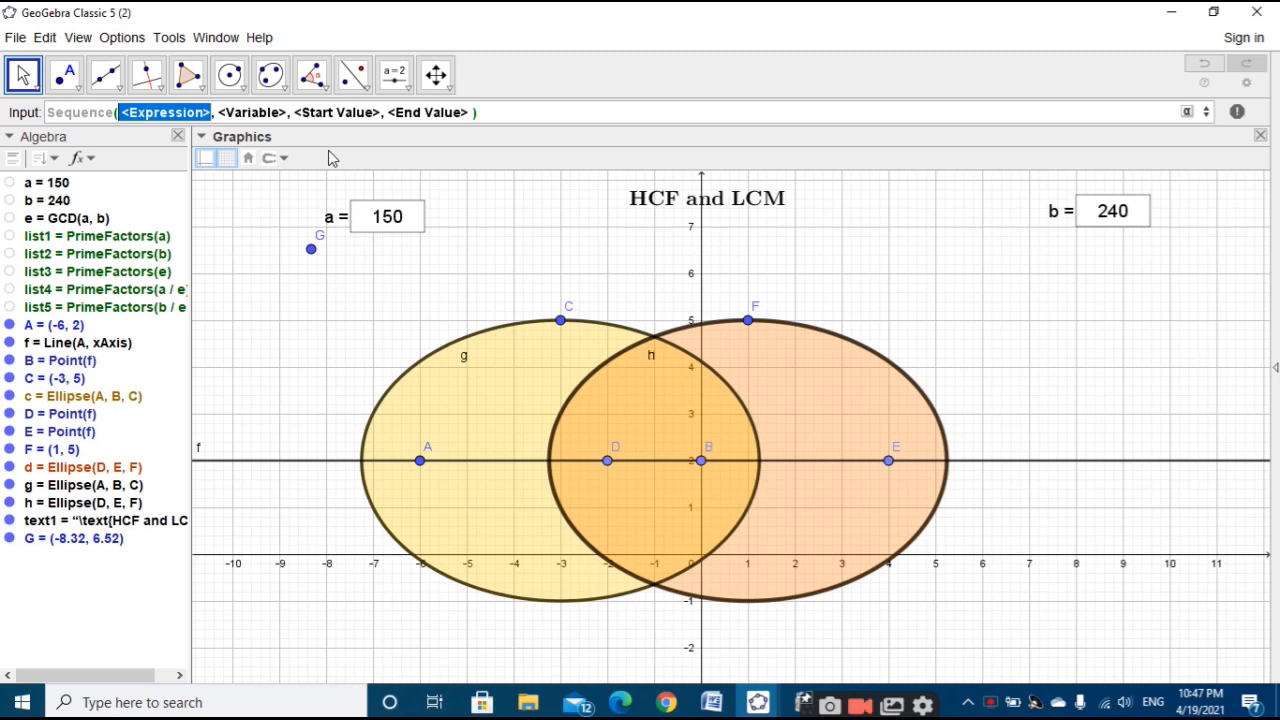
pyautogui.press('BackSpace')
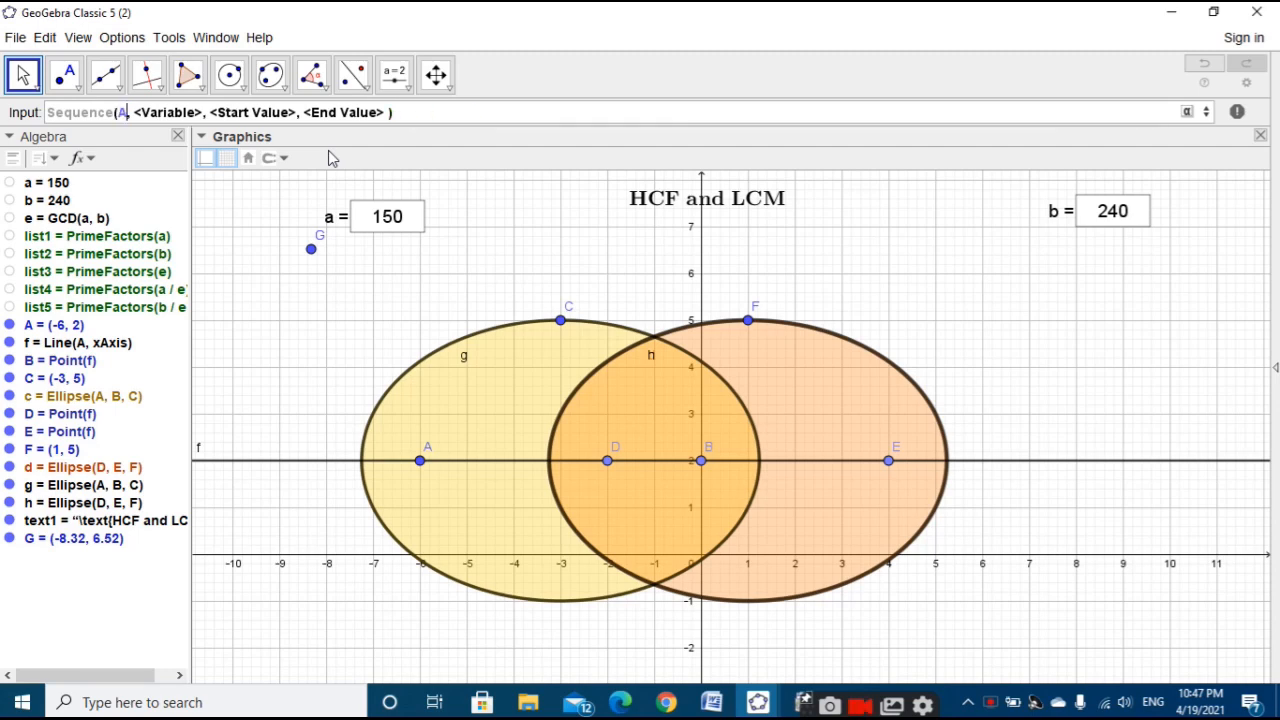
pyautogui.write('G')
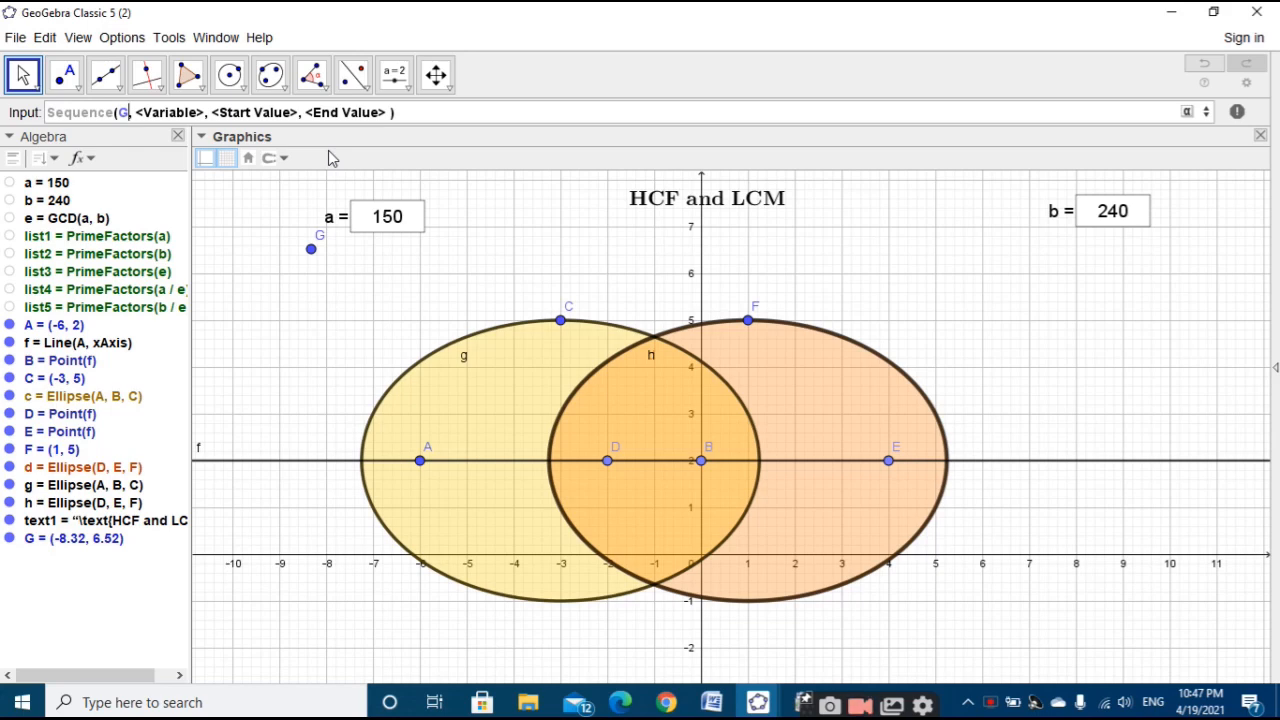
pyautogui.write('+')
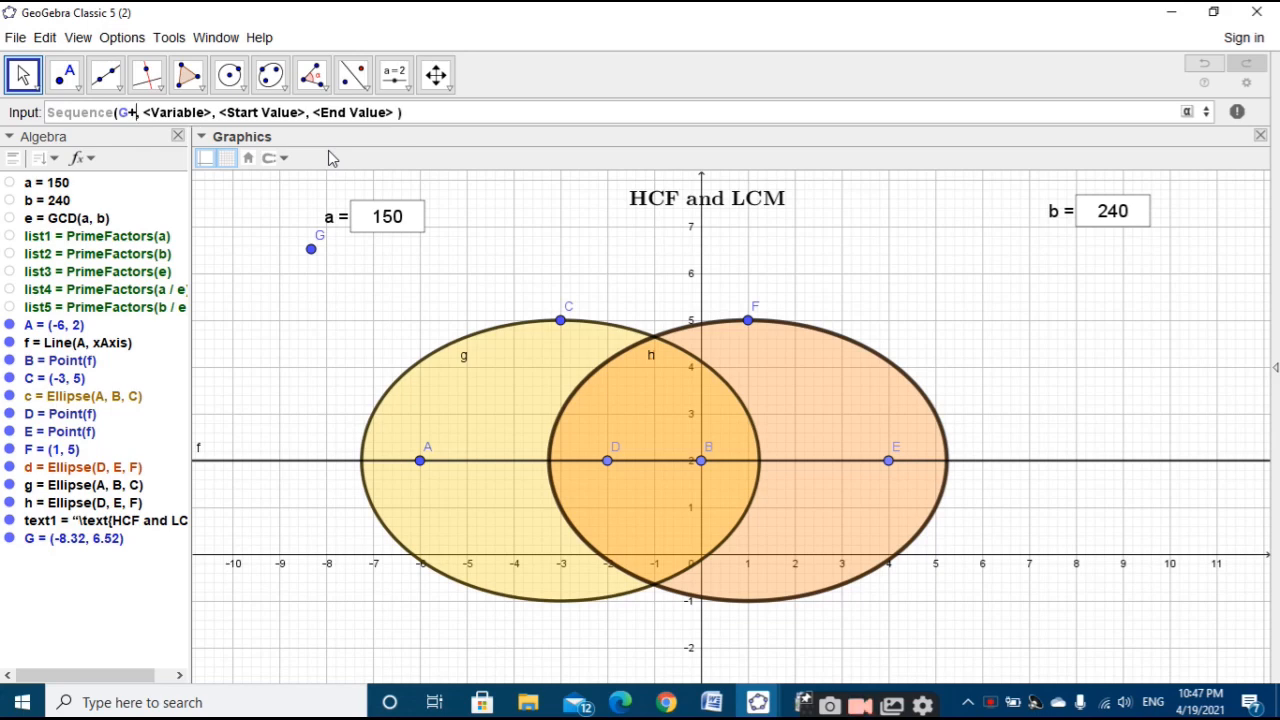
pyautogui.write('(')
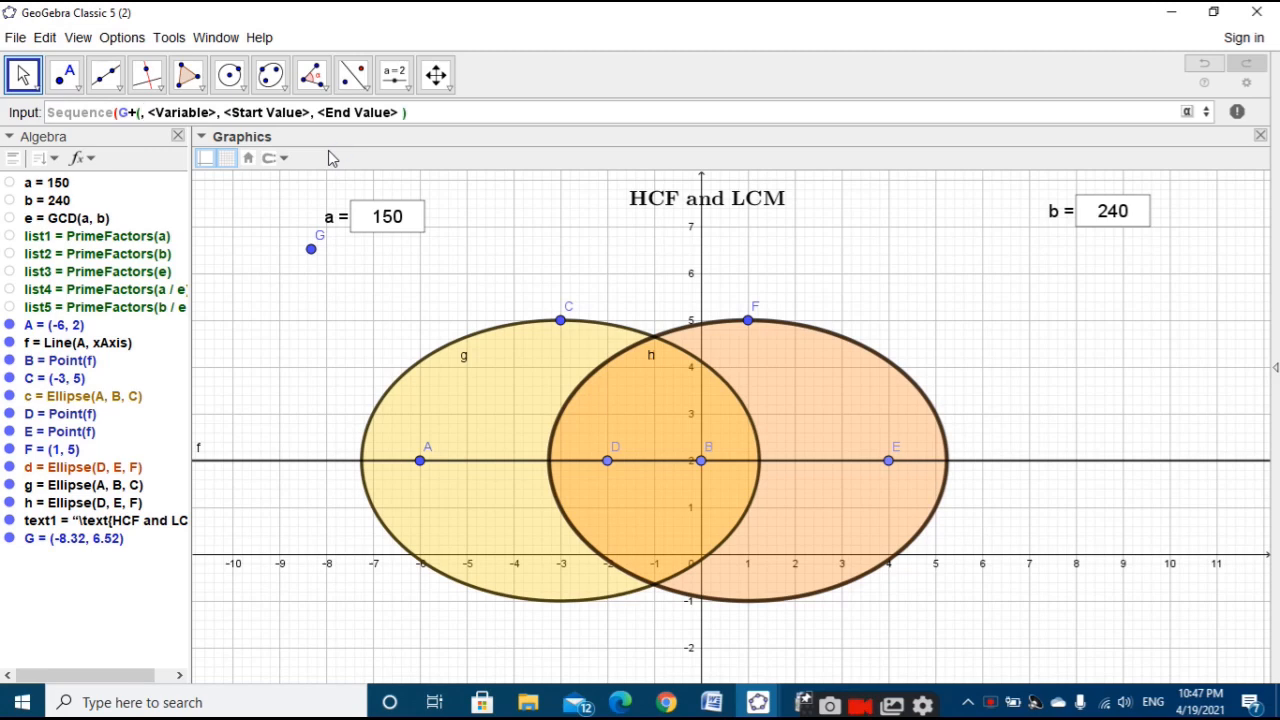
pyautogui.write('1,')
pyautogui.write('5,')
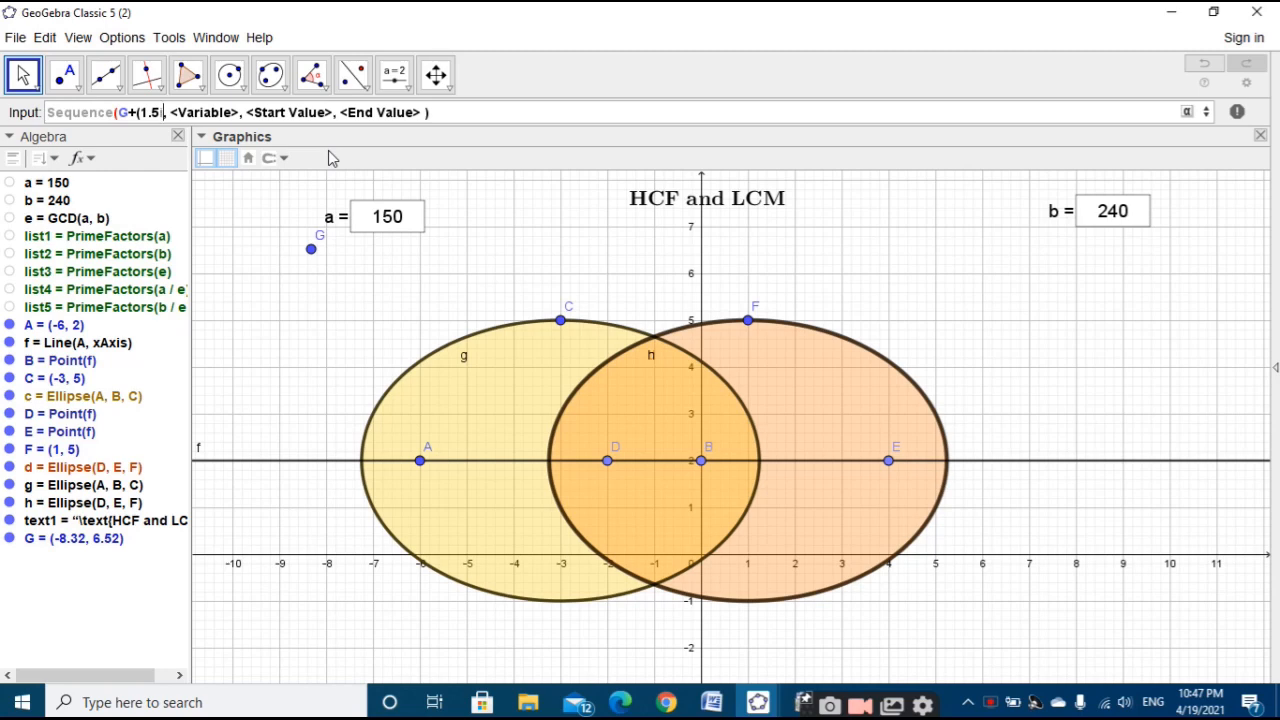
# Step: Complete the Sequence expression with 1.5sin(i°) as the y offset, so it reads G+(1.5i, 1.5sin(i°))
pyautogui.press('Tab')
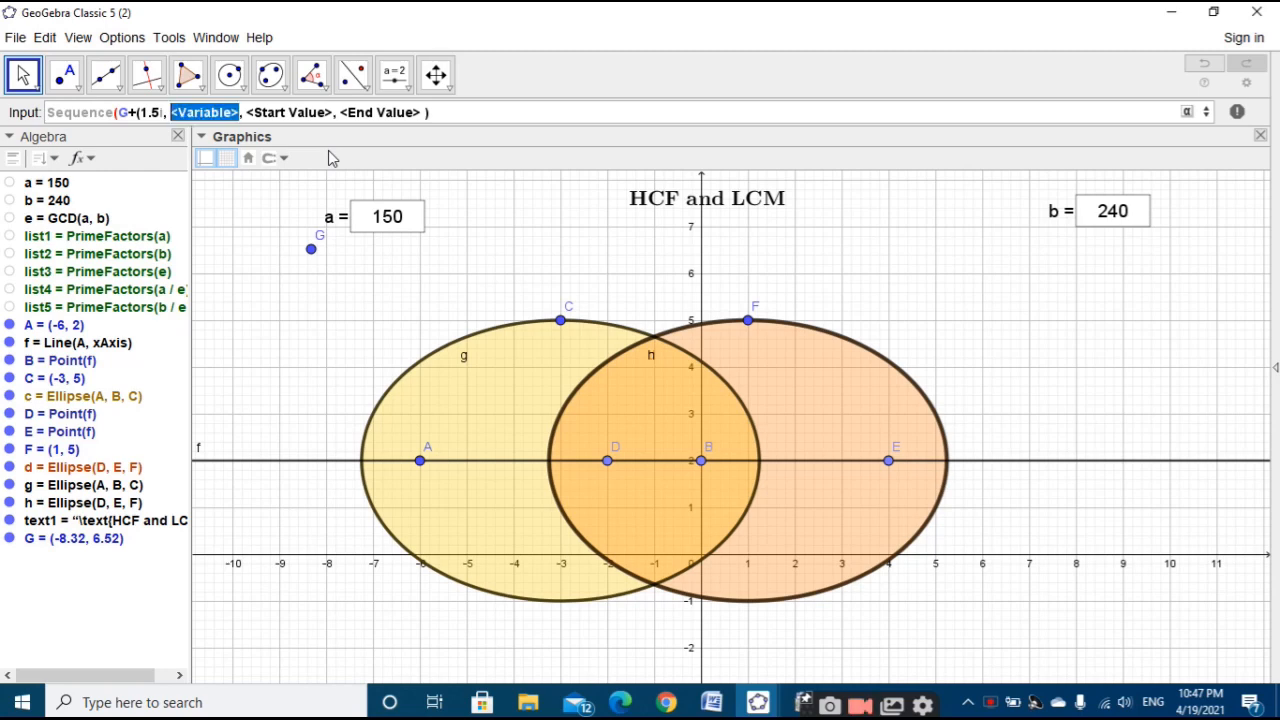
pyautogui.write('1.5')
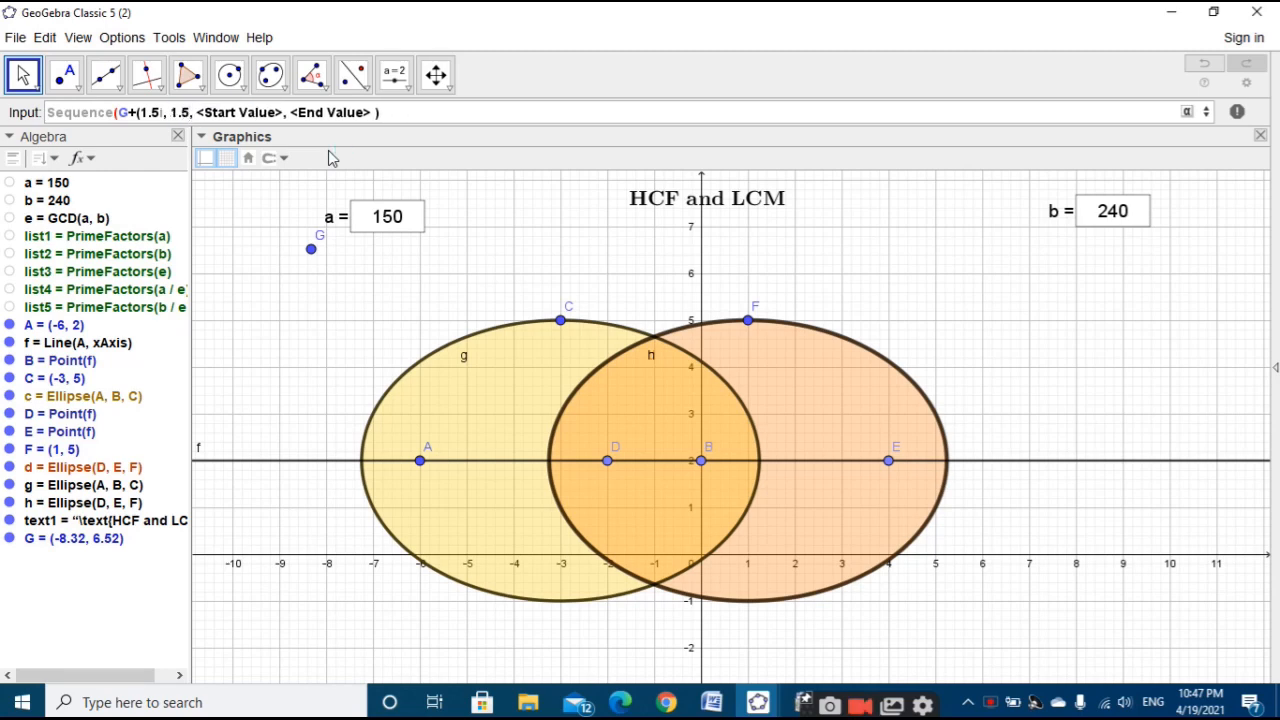
pyautogui.write('sin')
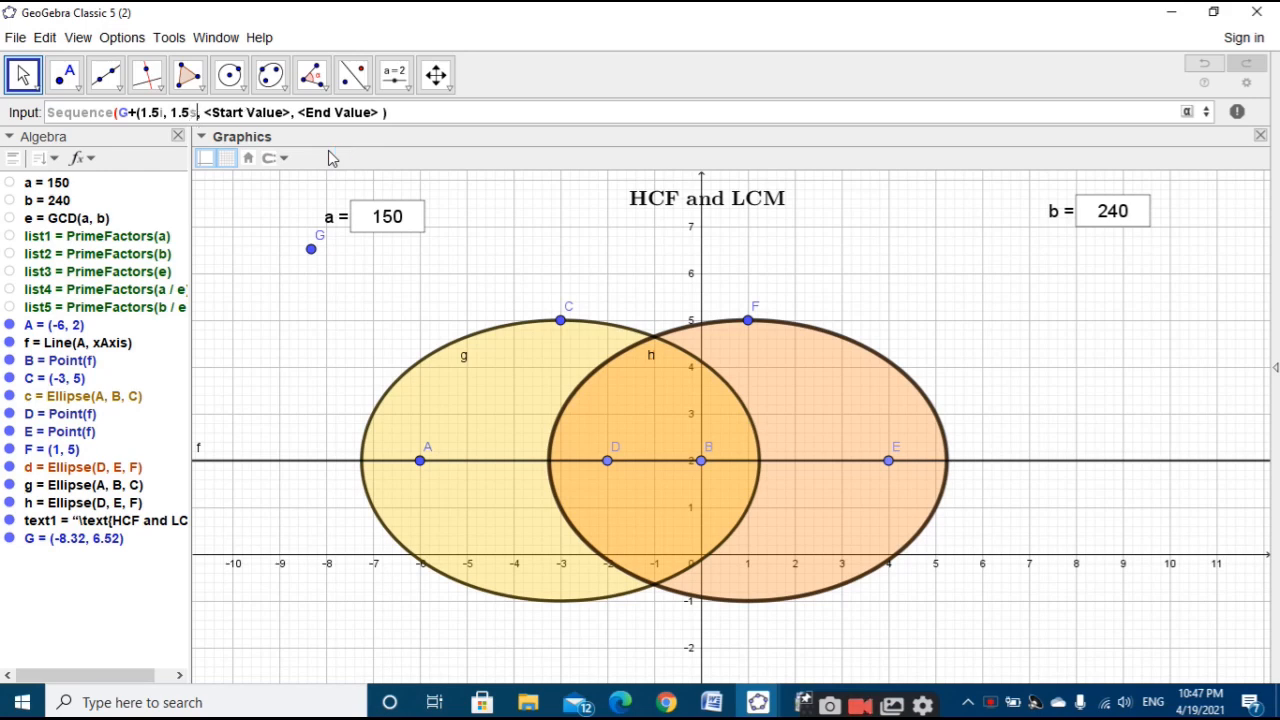
pyautogui.write('(')
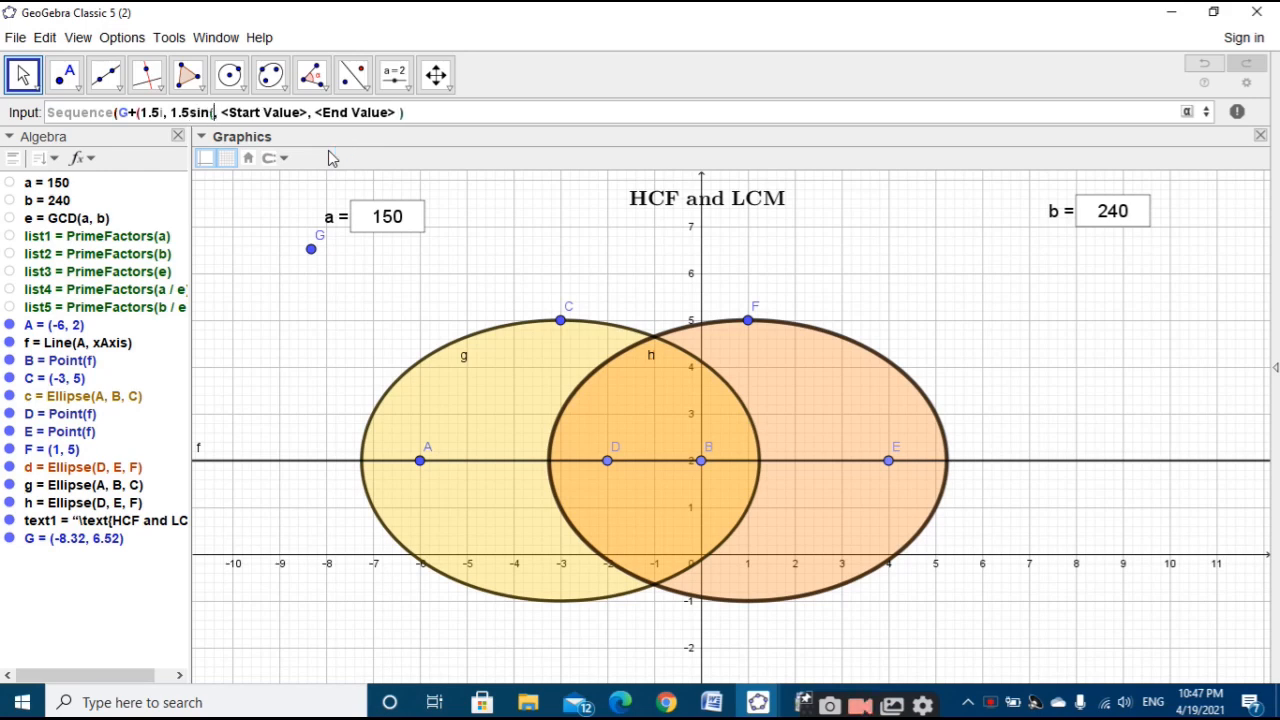
pyautogui.write('t')
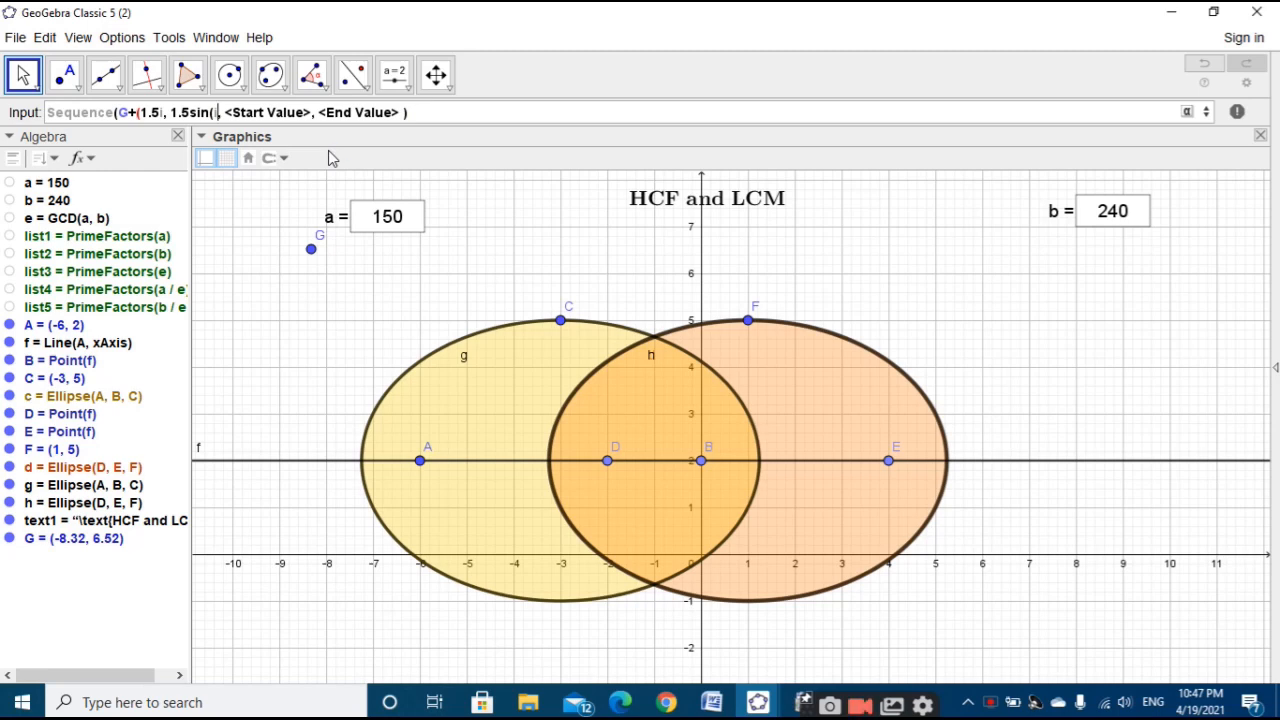
pyautogui.write('°')
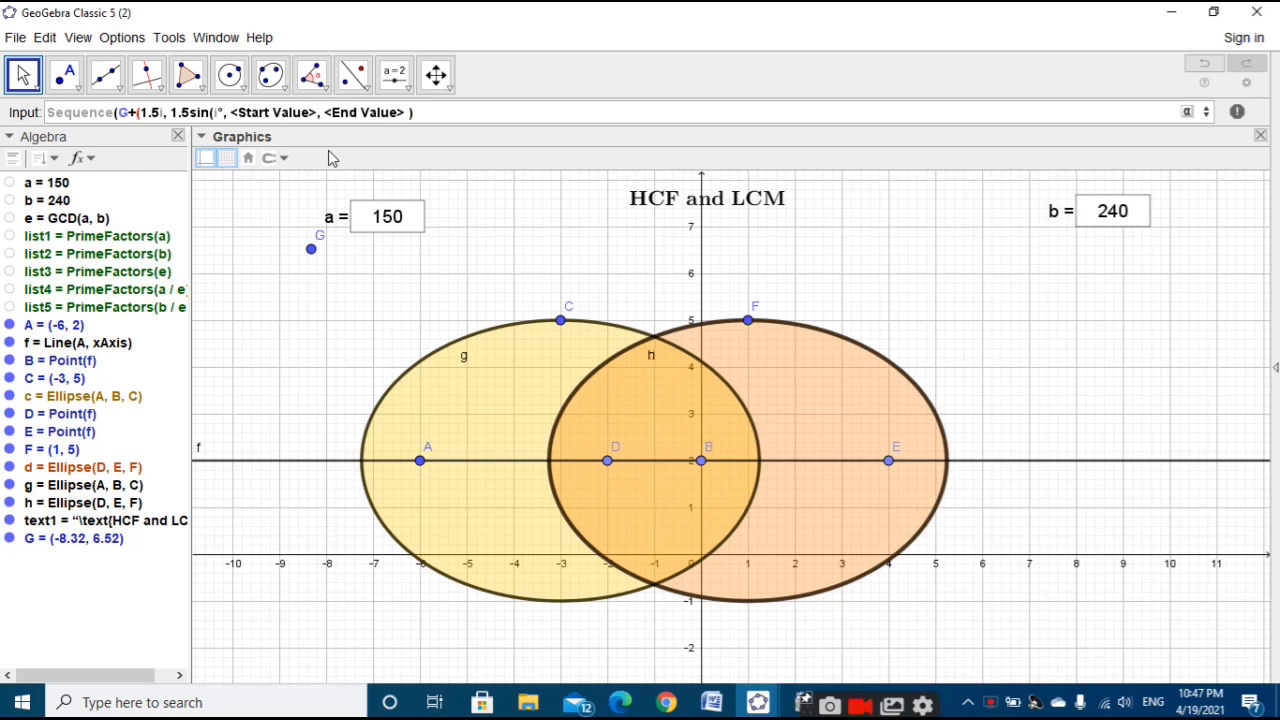
pyautogui.write(')')
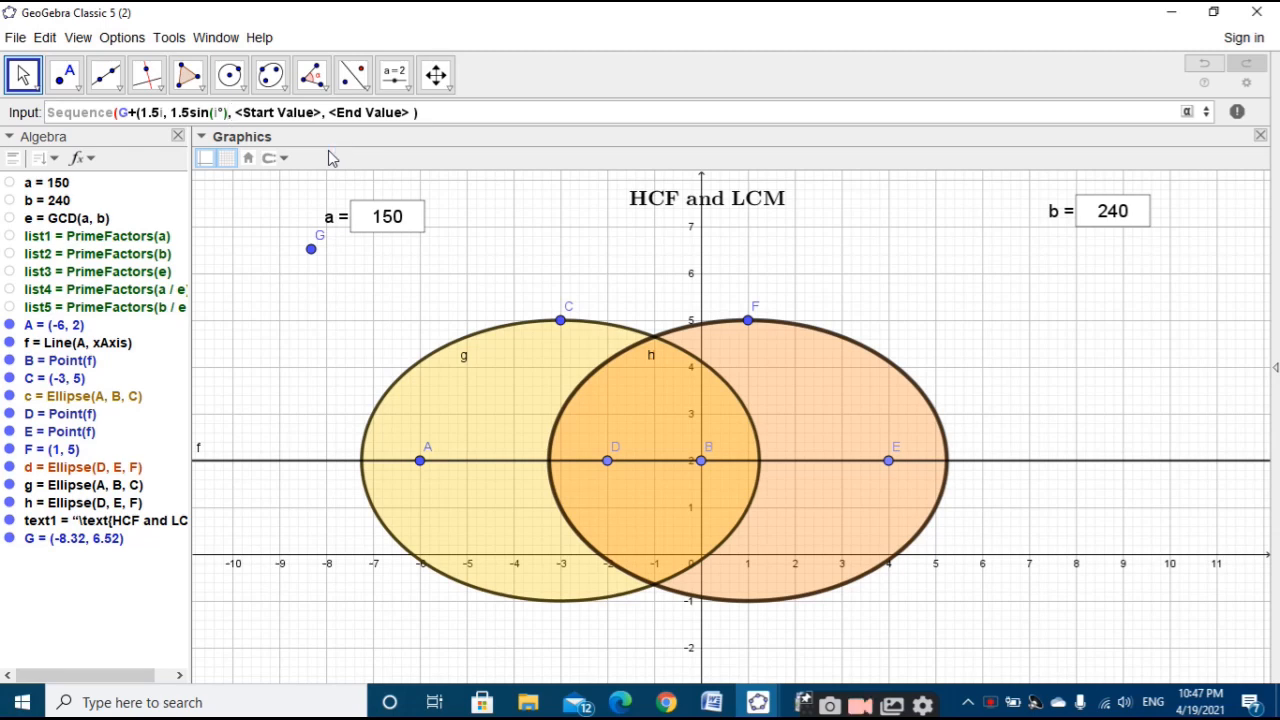
pyautogui.write(')')
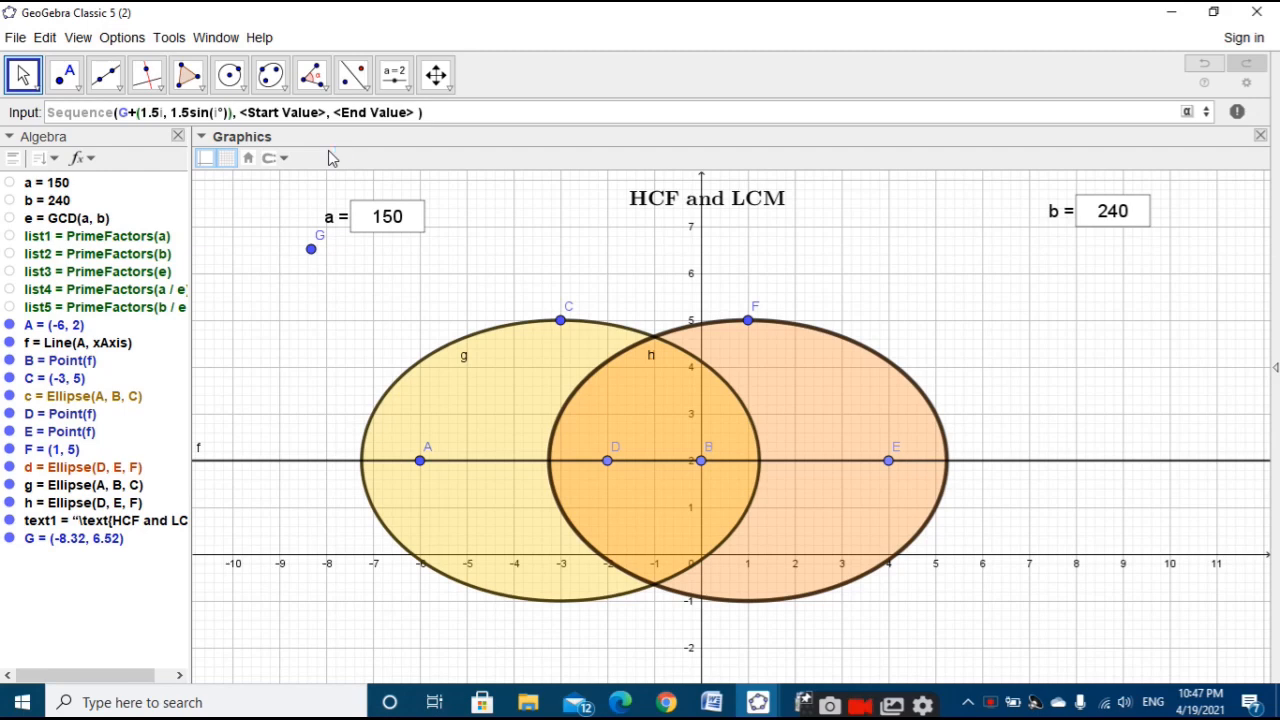
# Step: Set the Sequence variable to i, running from 0 to Length(list1), and create the row of points
pyautogui.press('Tab')
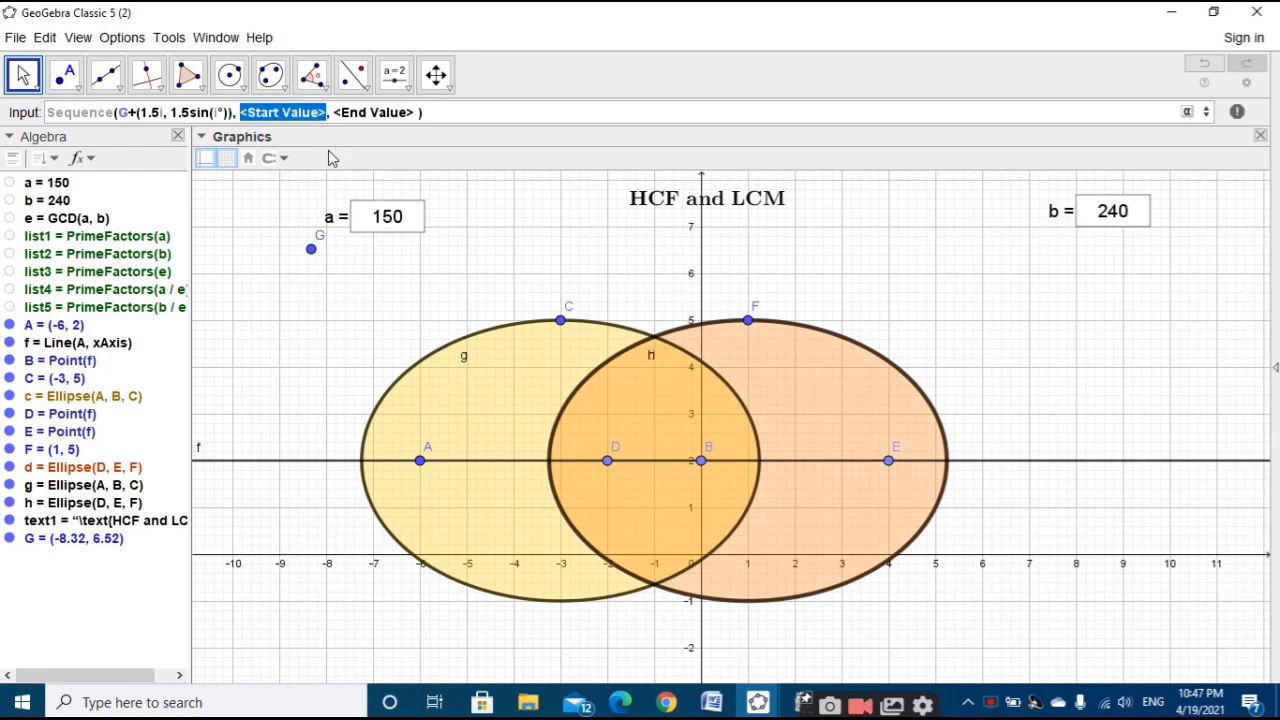
pyautogui.write('i')
pyautogui.press('Tab')
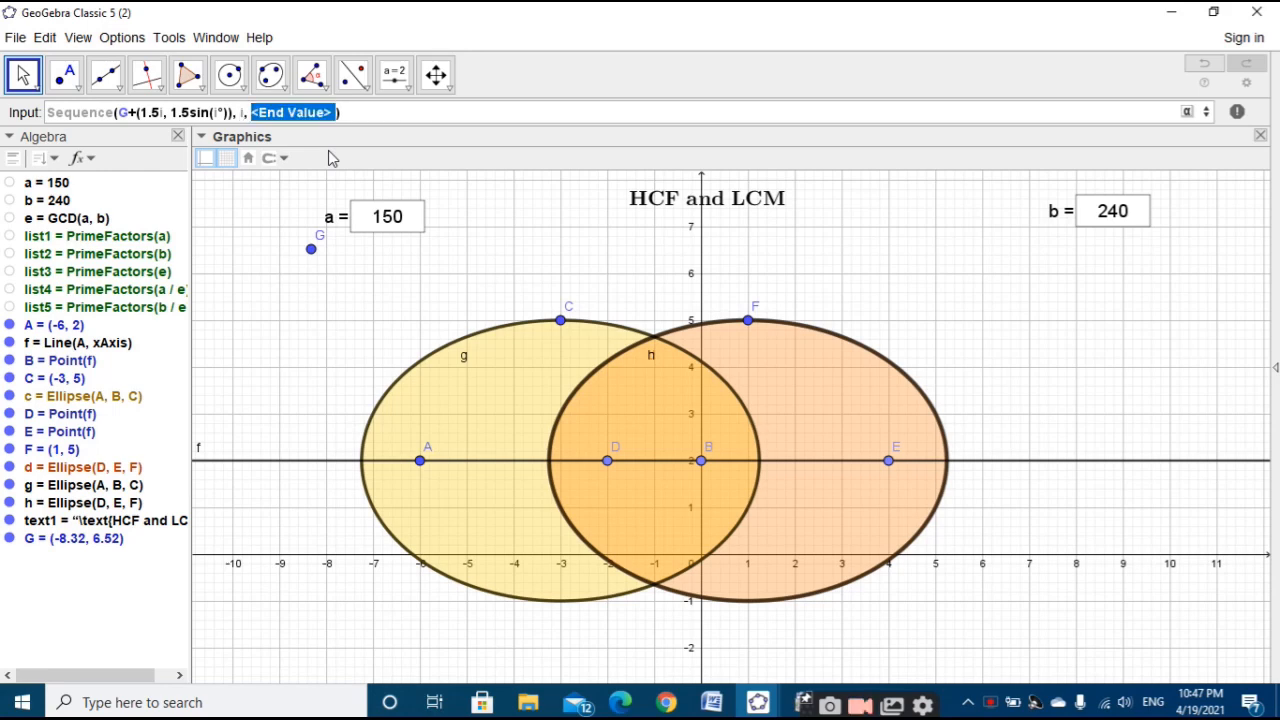
pyautogui.write('0,')
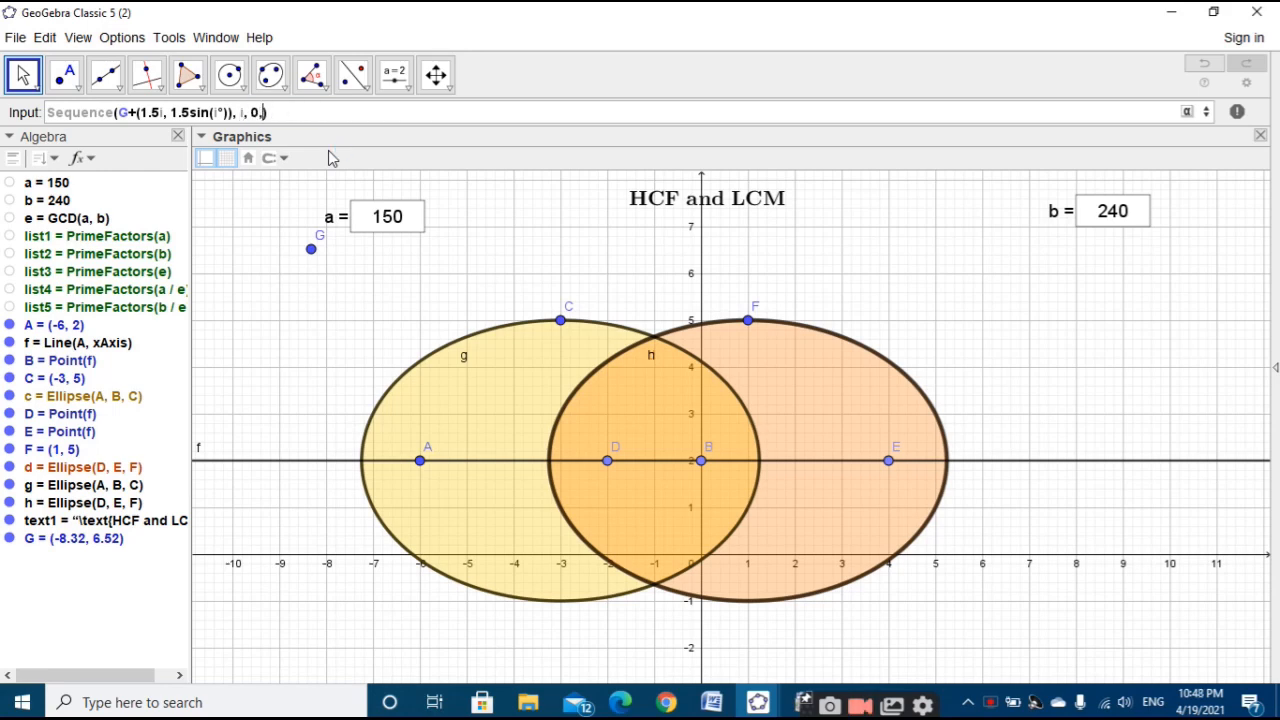
pyautogui.write('Lengh')
pyautogui.press('BackSpace')
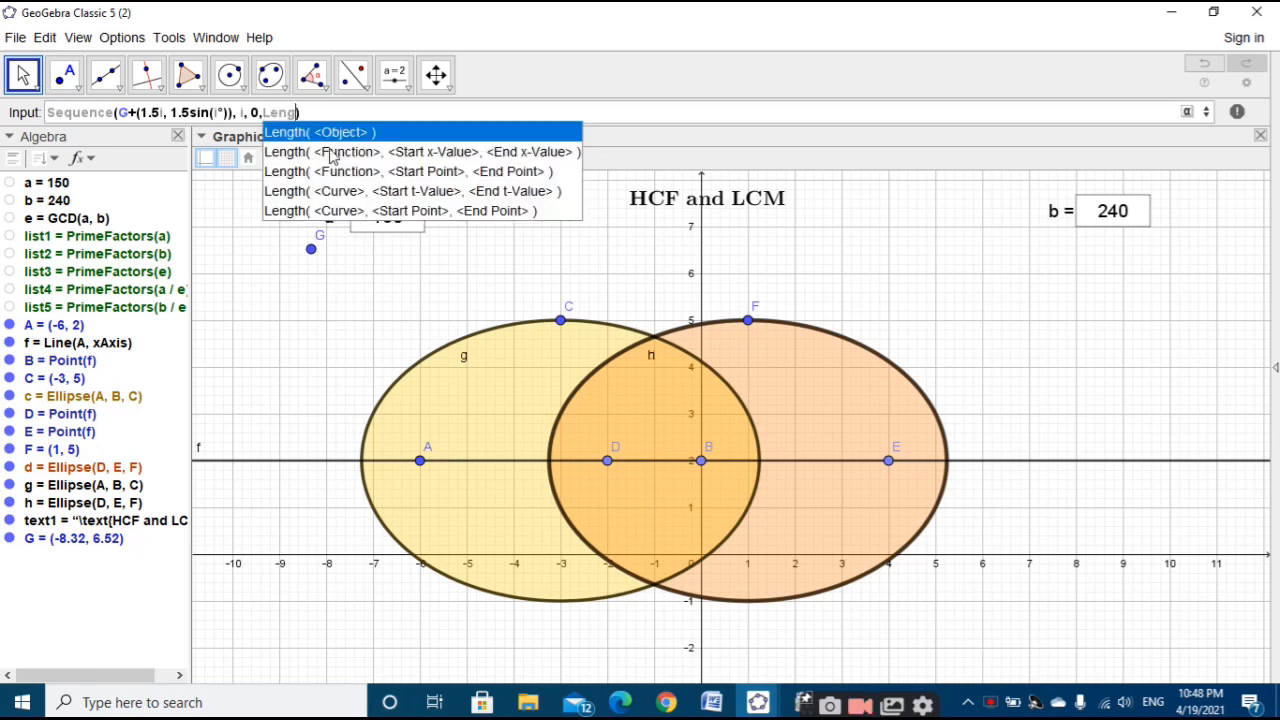
pyautogui.press('Return')
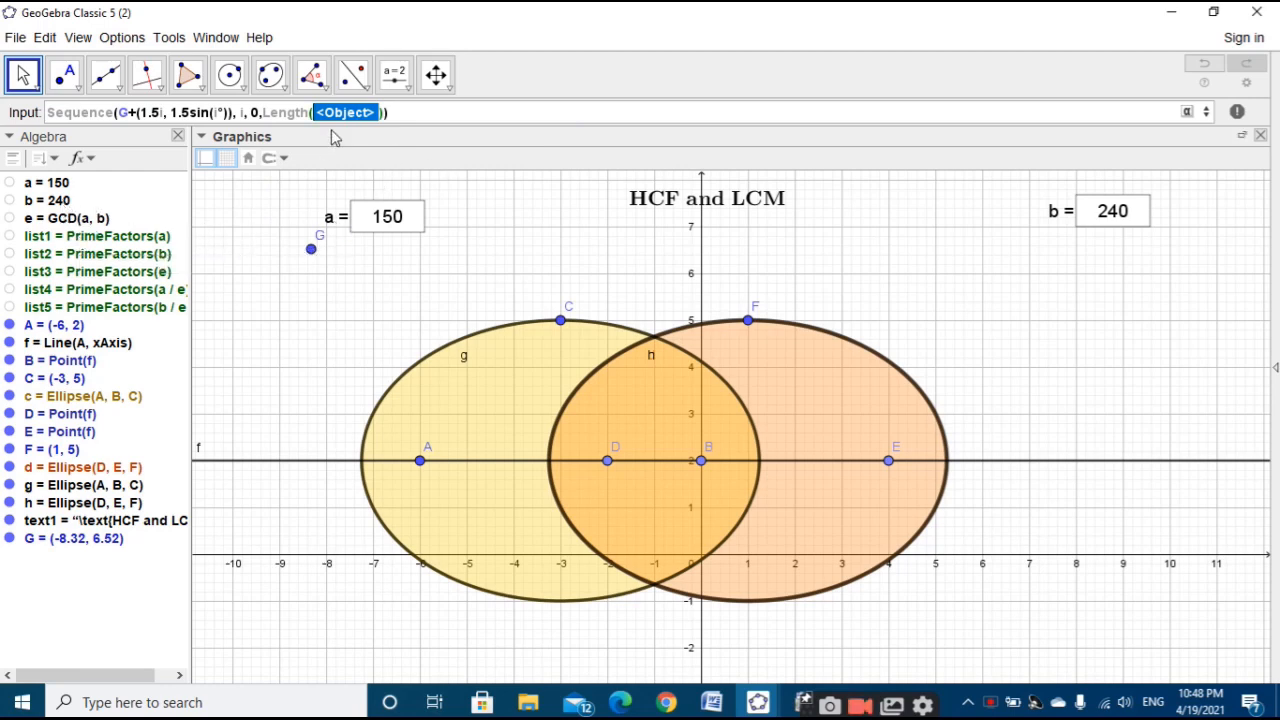
pyautogui.press('BackSpace')
pyautogui.write('lis')
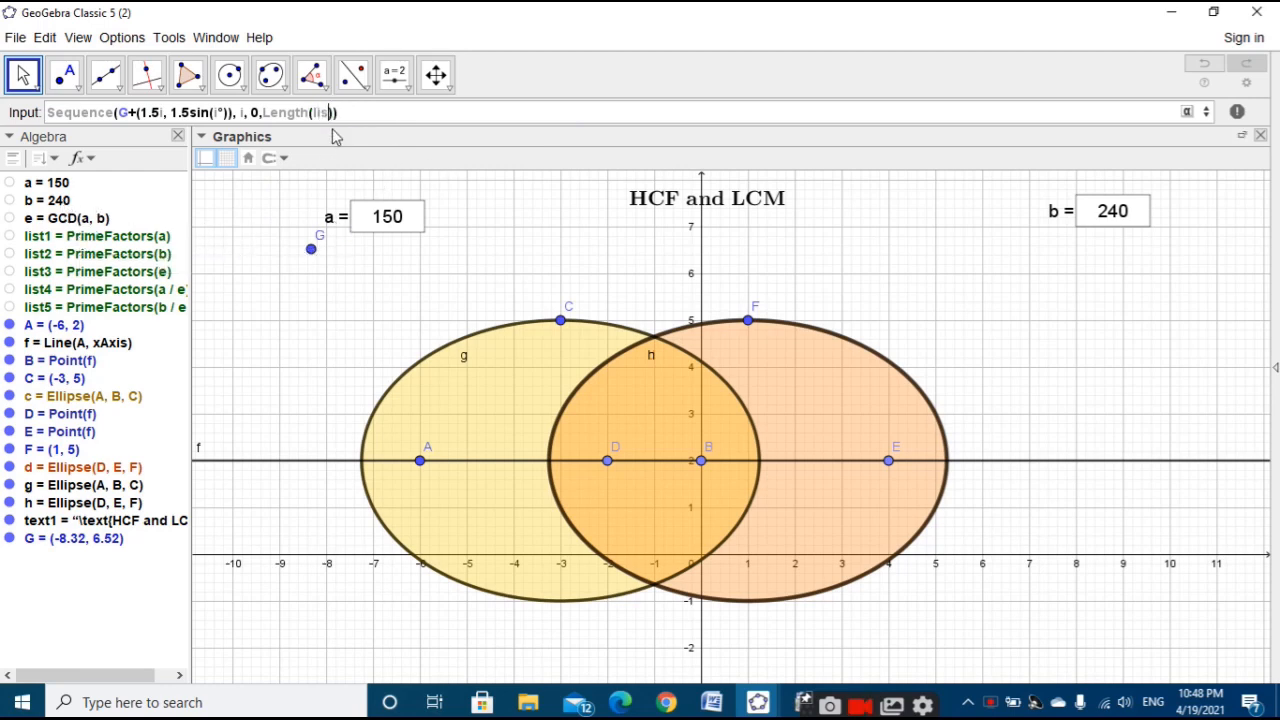
pyautogui.write('t1')
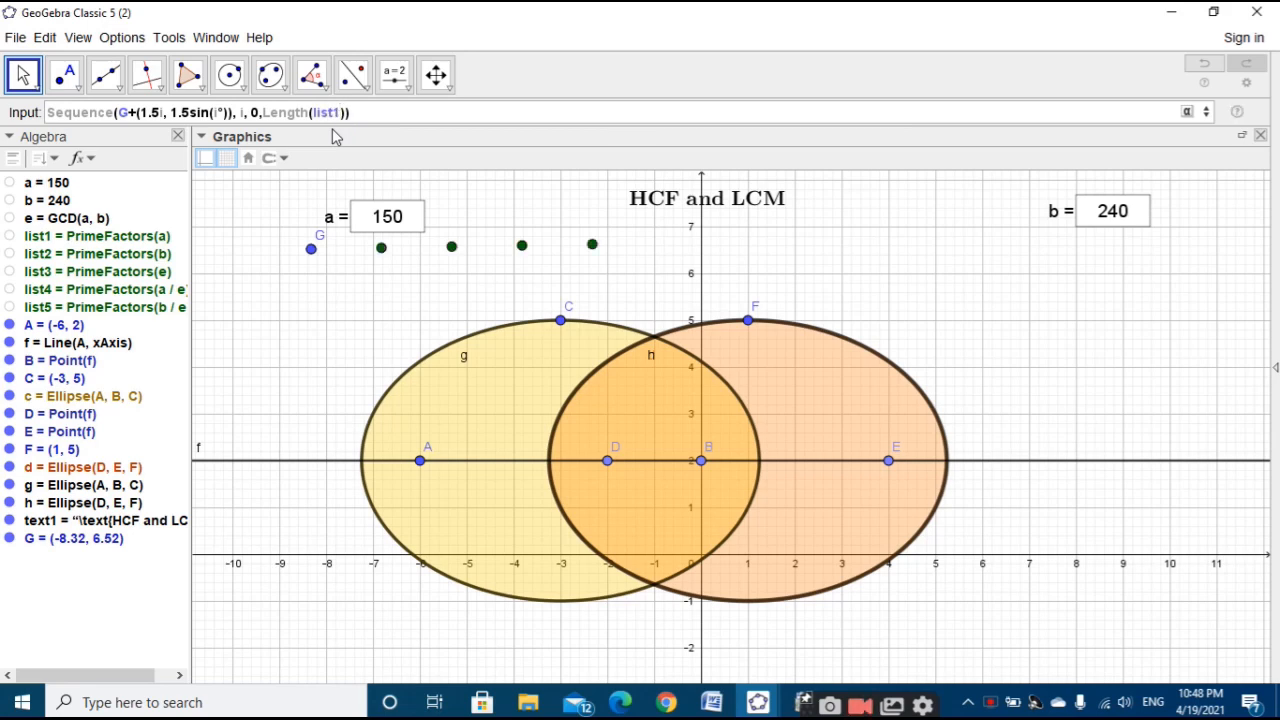
pyautogui.press('Return')
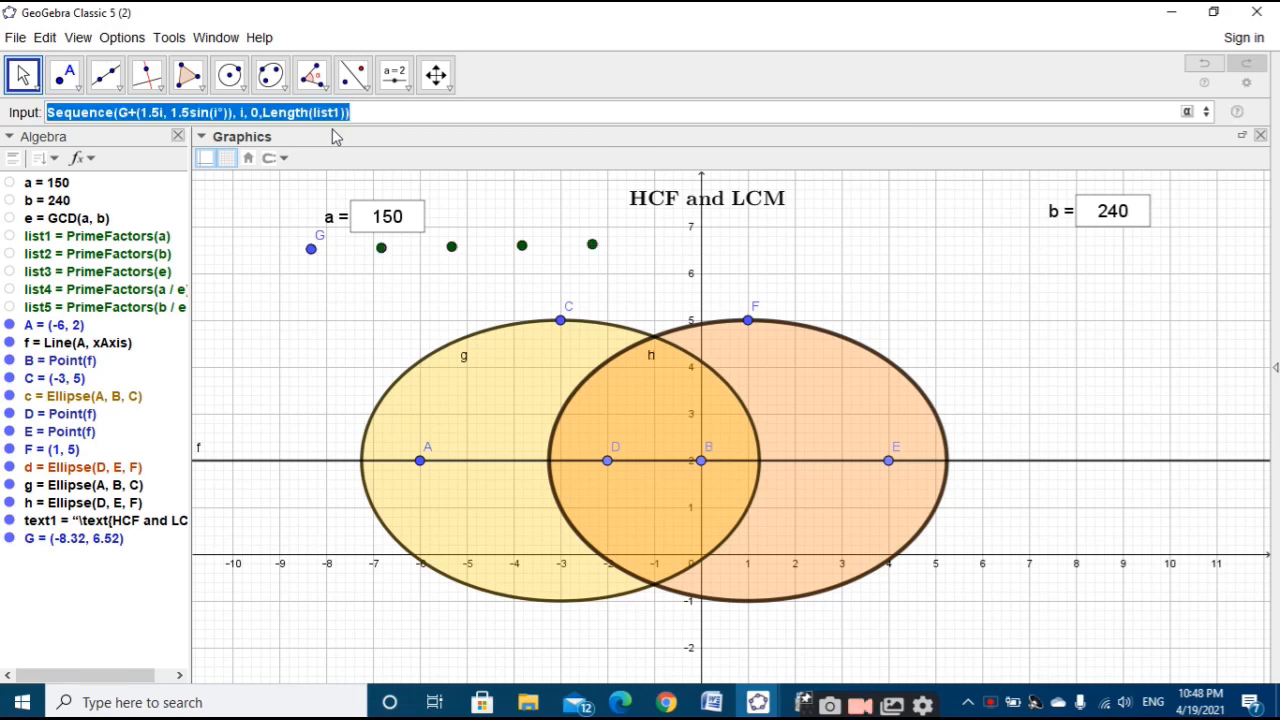
pyautogui.press('Return')
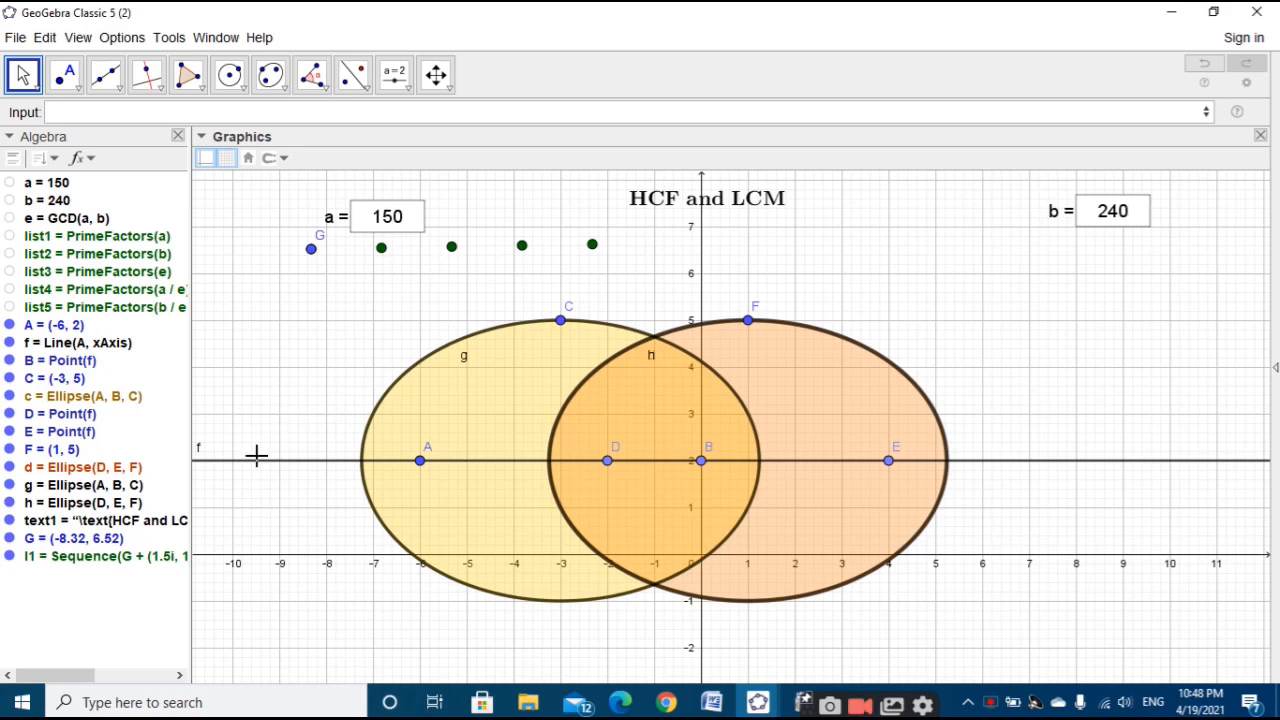
# Step: Redefine the point row without both 1.5 factors, as Sequence(G + (i, sin(i°)), i, 0, Length(list1))
pyautogui.click(145, 562)
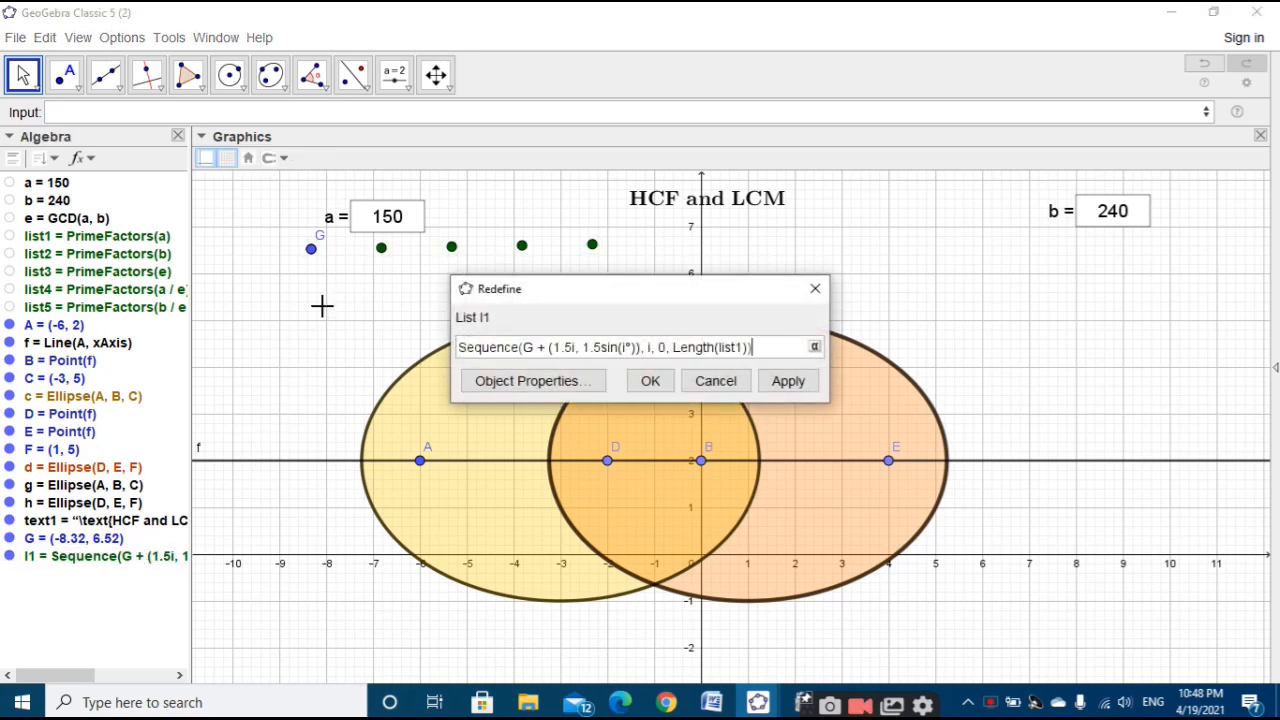
pyautogui.click(603, 345)
pyautogui.press('BackSpace')
pyautogui.press('BackSpace')
pyautogui.press('BackSpace')
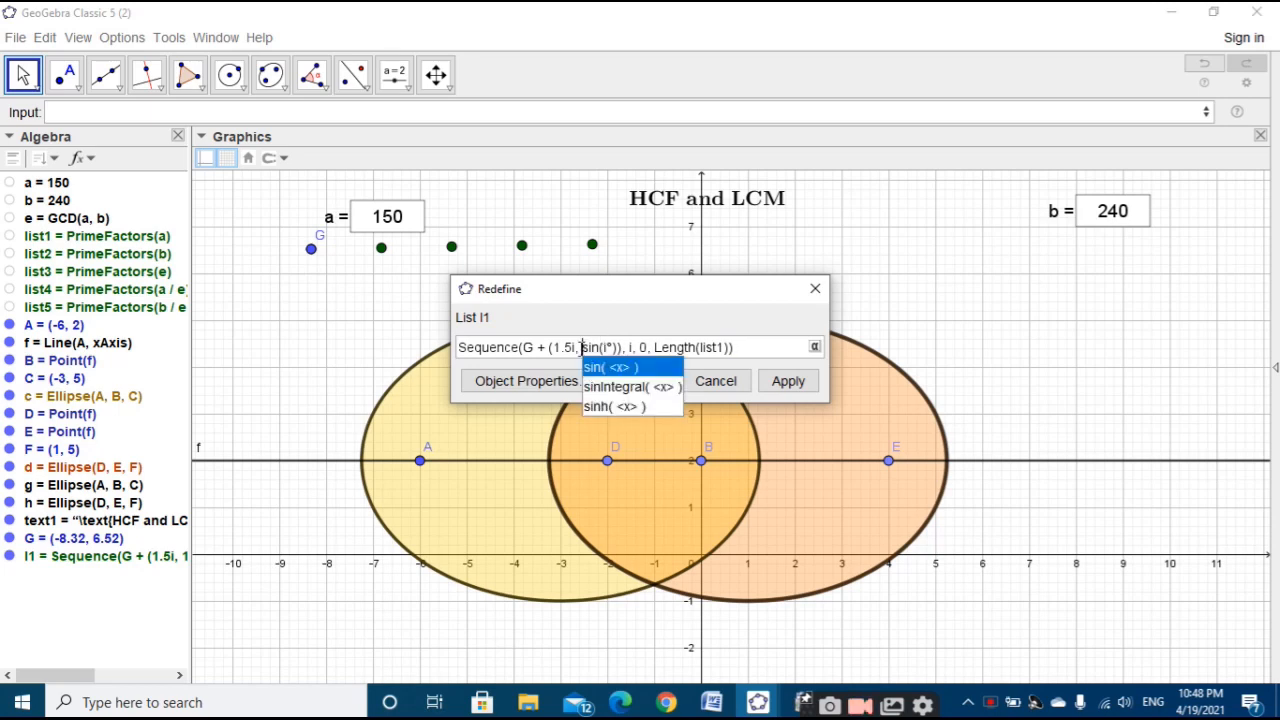
pyautogui.click(573, 350)
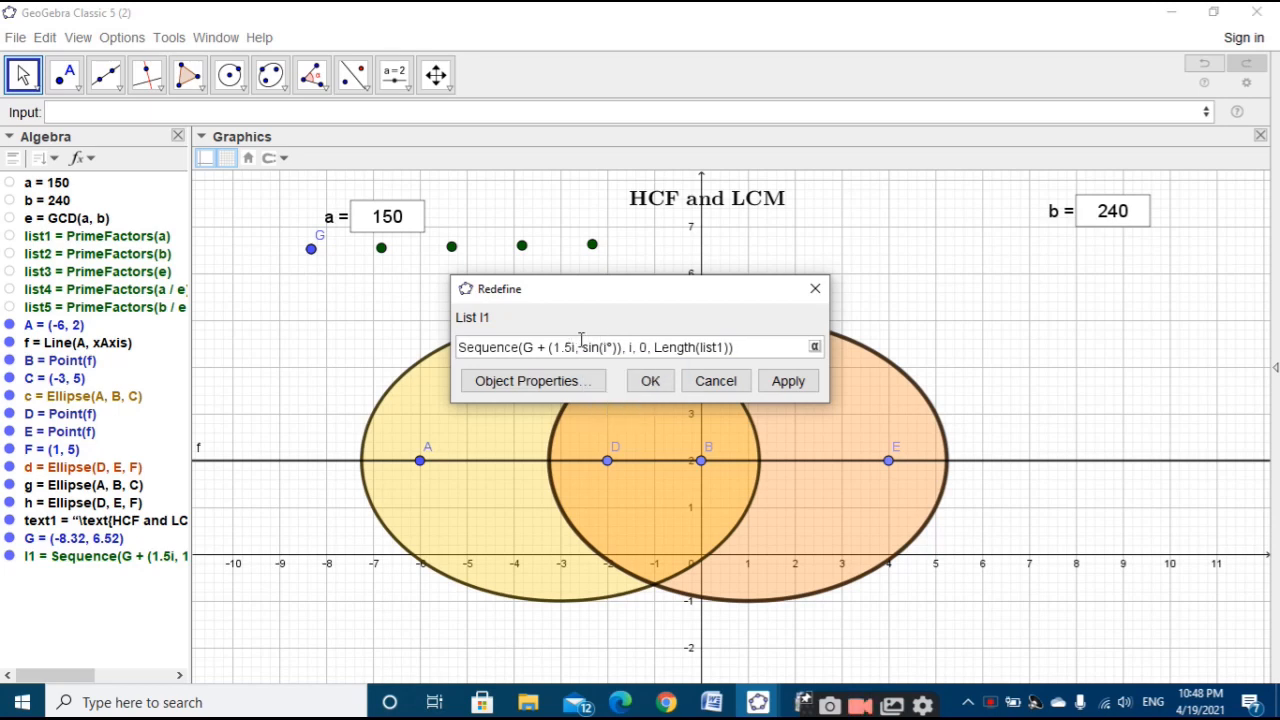
pyautogui.press('BackSpace')
pyautogui.press('BackSpace')
pyautogui.press('BackSpace')
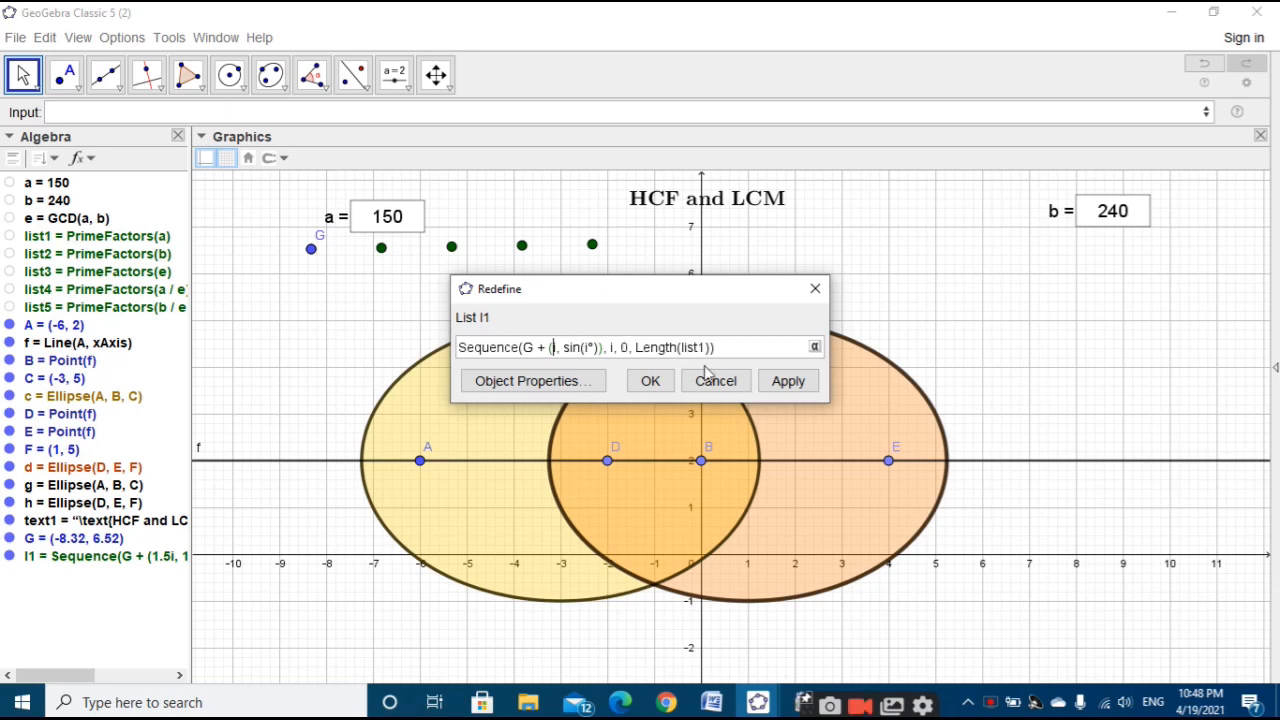
pyautogui.click(788, 381)
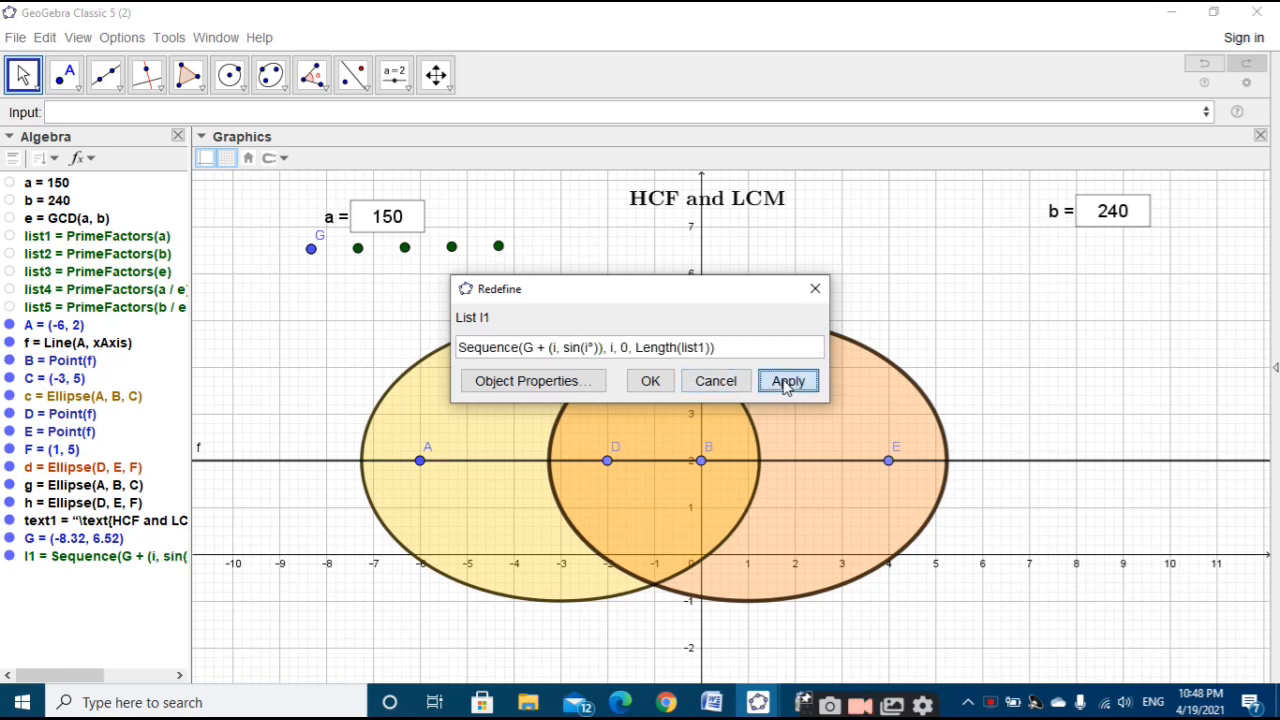
pyautogui.click(650, 381)
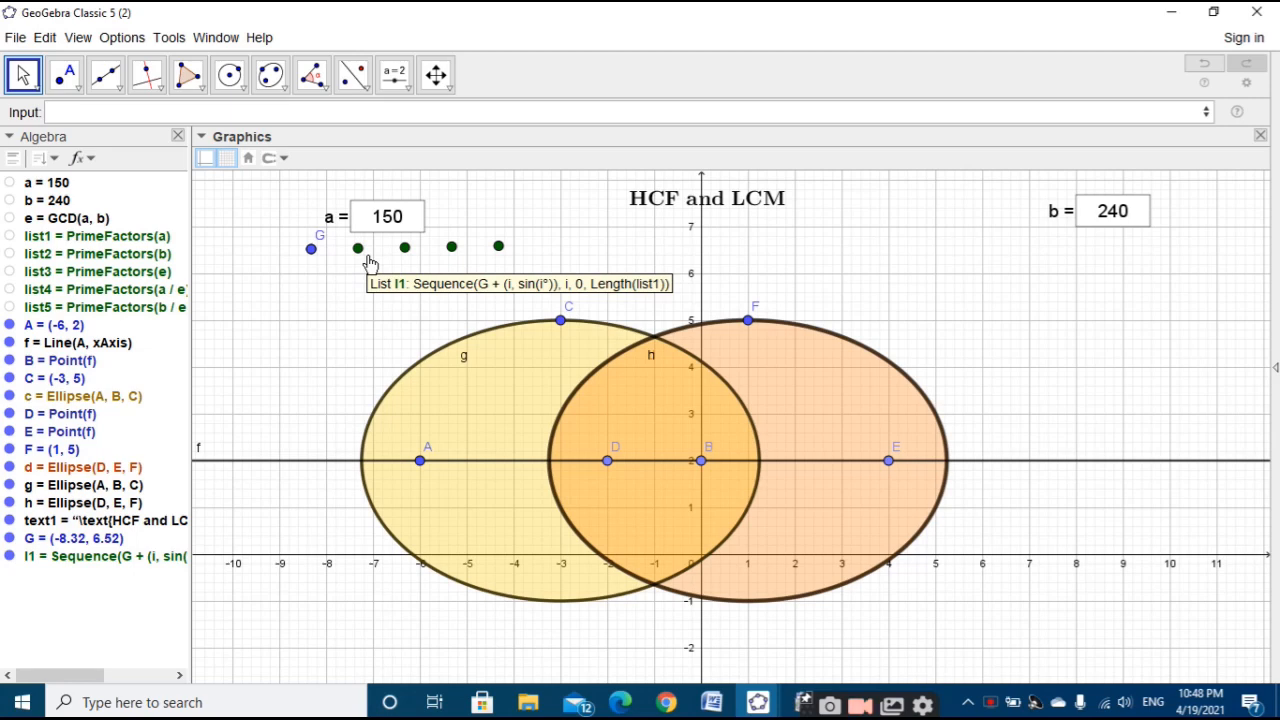
# Step: Begin a Sequence command with expression, variable, start, end and increment, using a single-object Text command as its expression
pyautogui.click(268, 111)
pyautogui.write('se')
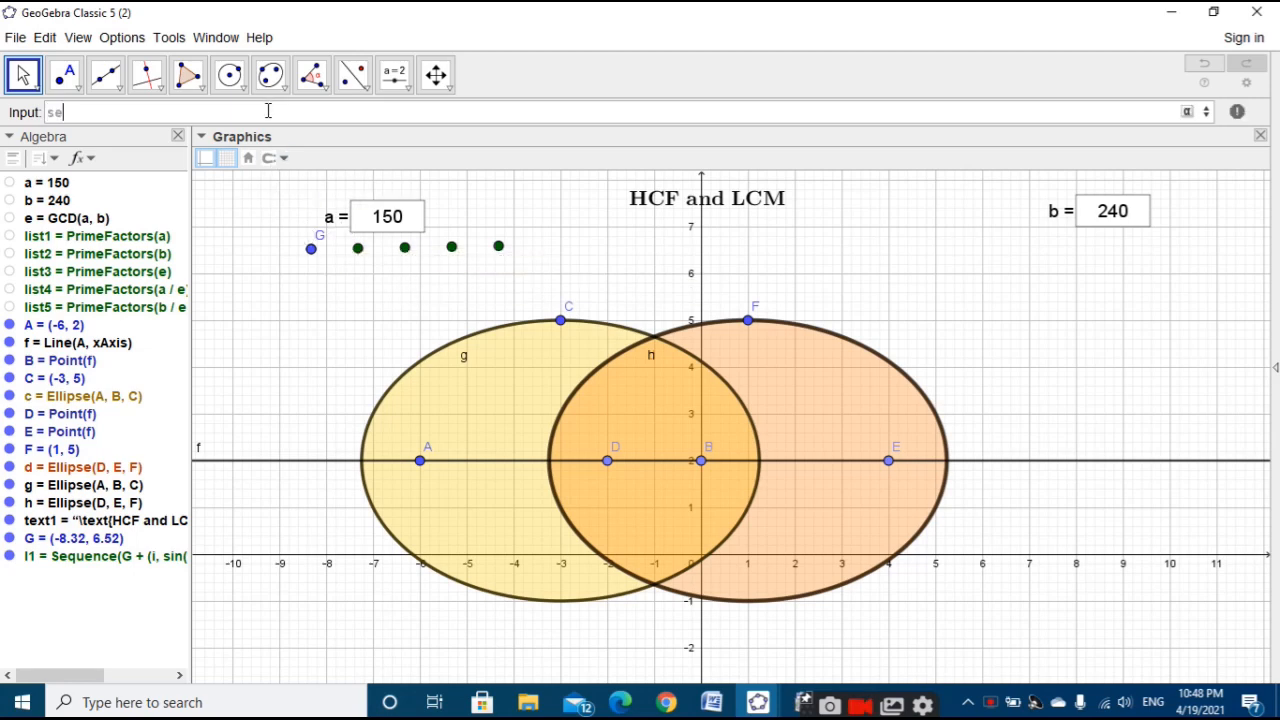
pyautogui.write('q')
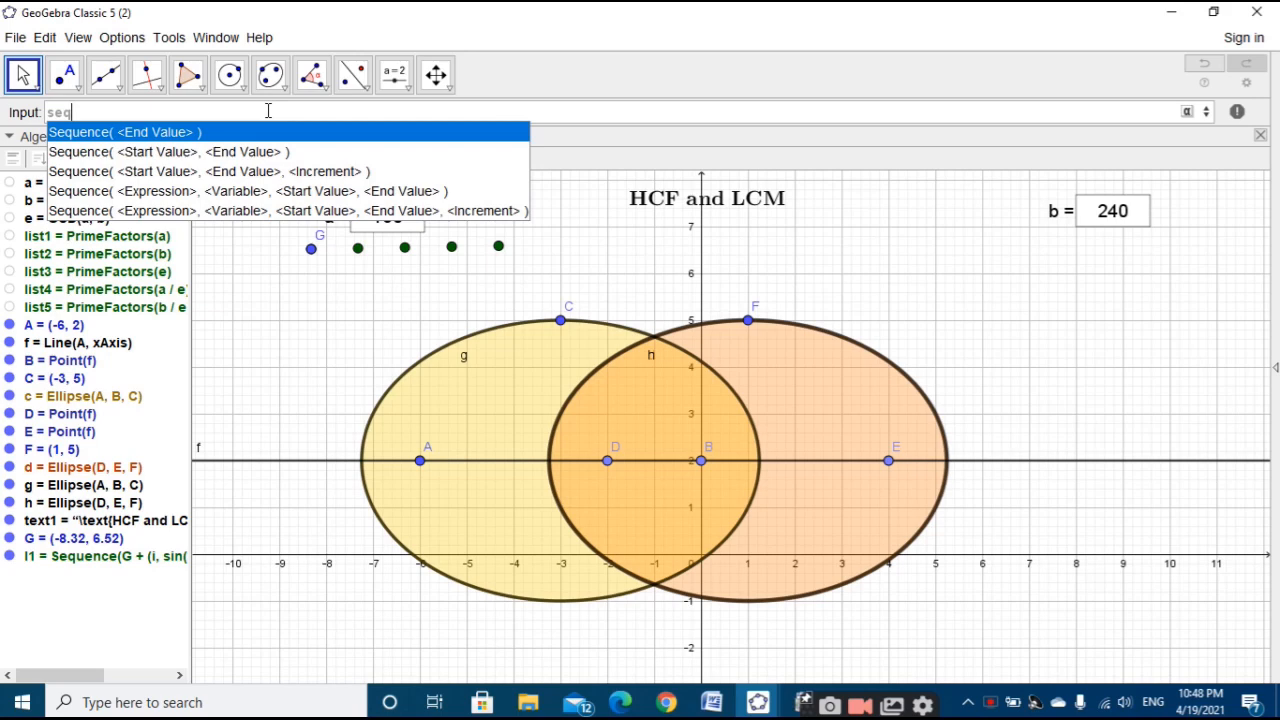
pyautogui.click(315, 207)
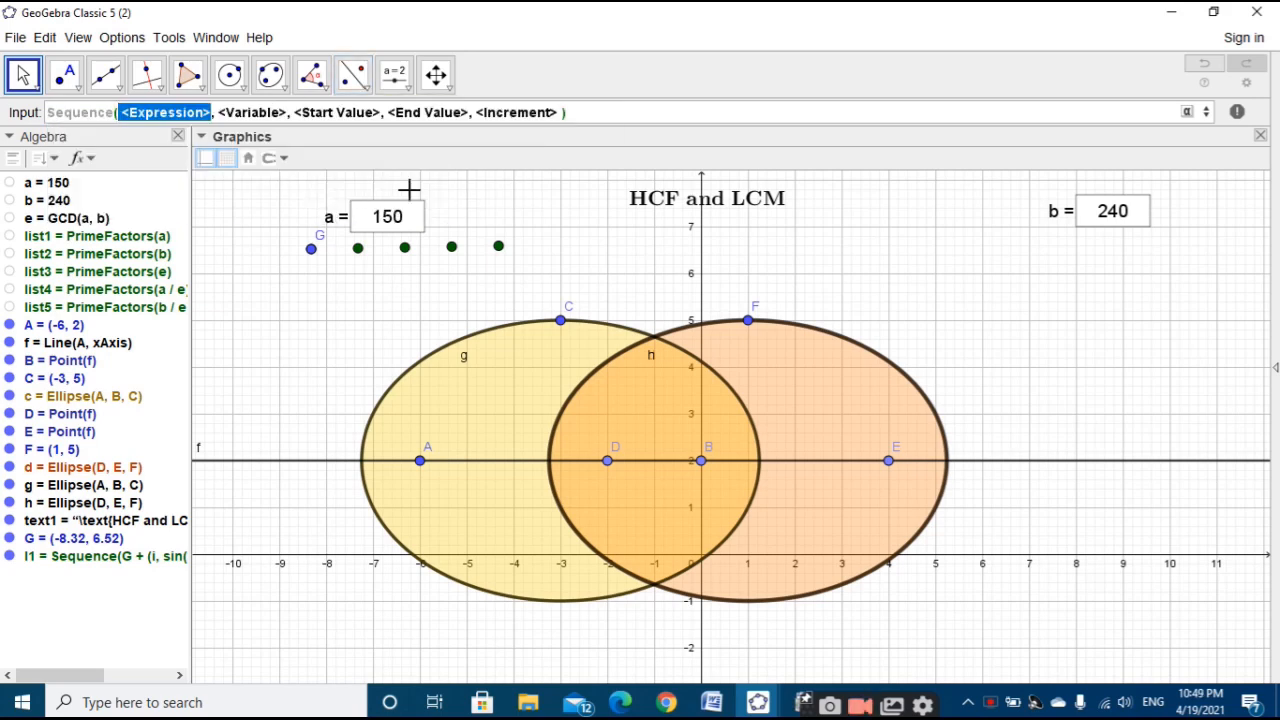
pyautogui.write('text')
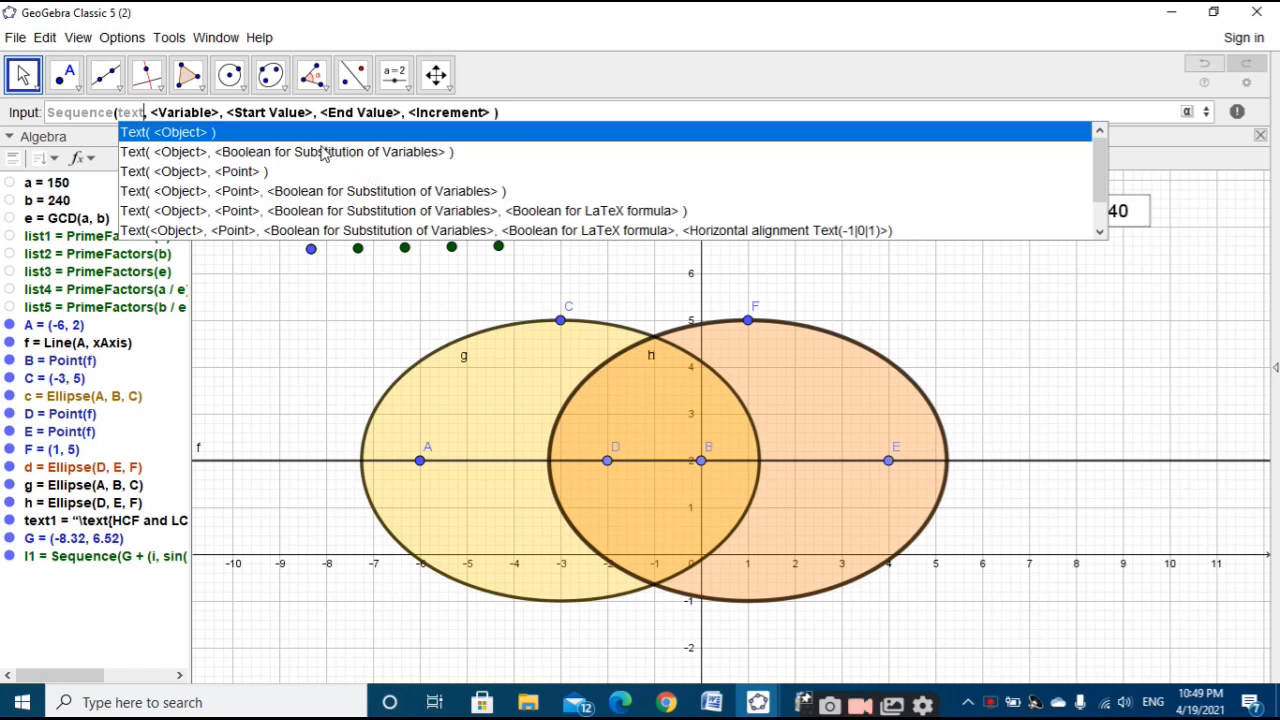
pyautogui.click(293, 134)
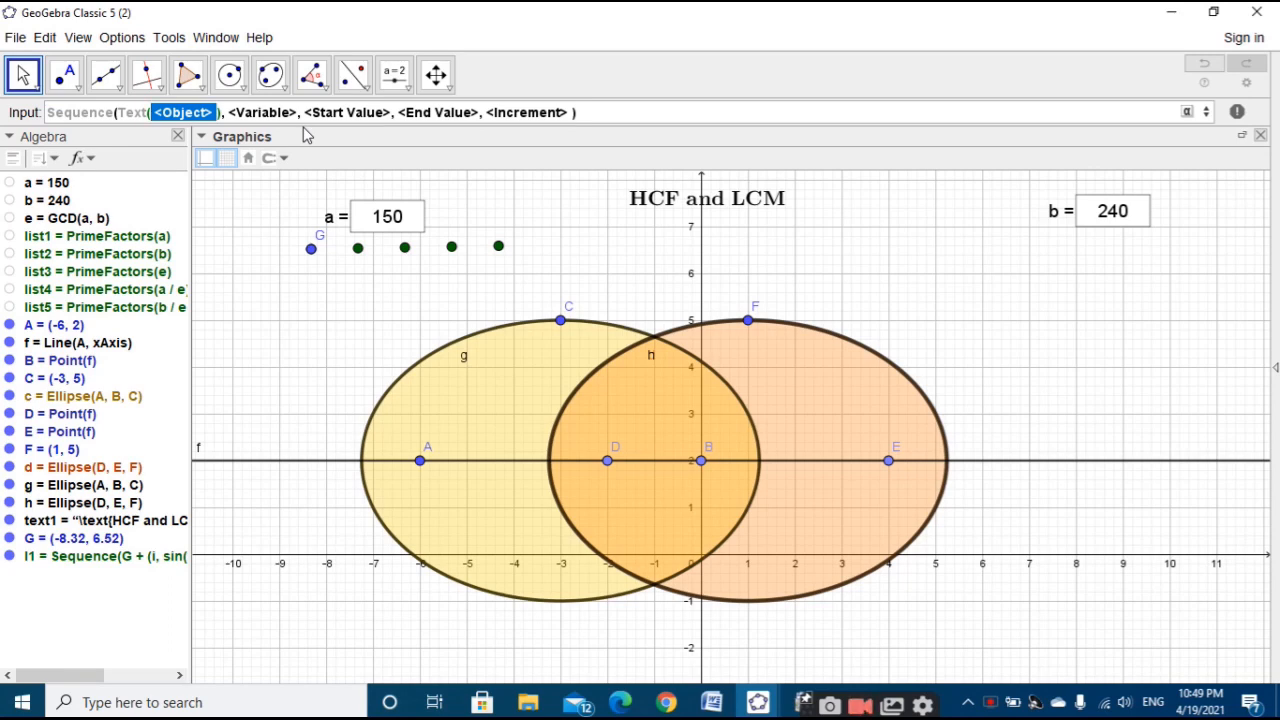
# Step: Enter Element(list1, i) as the object of the Text command
pyautogui.write('e')
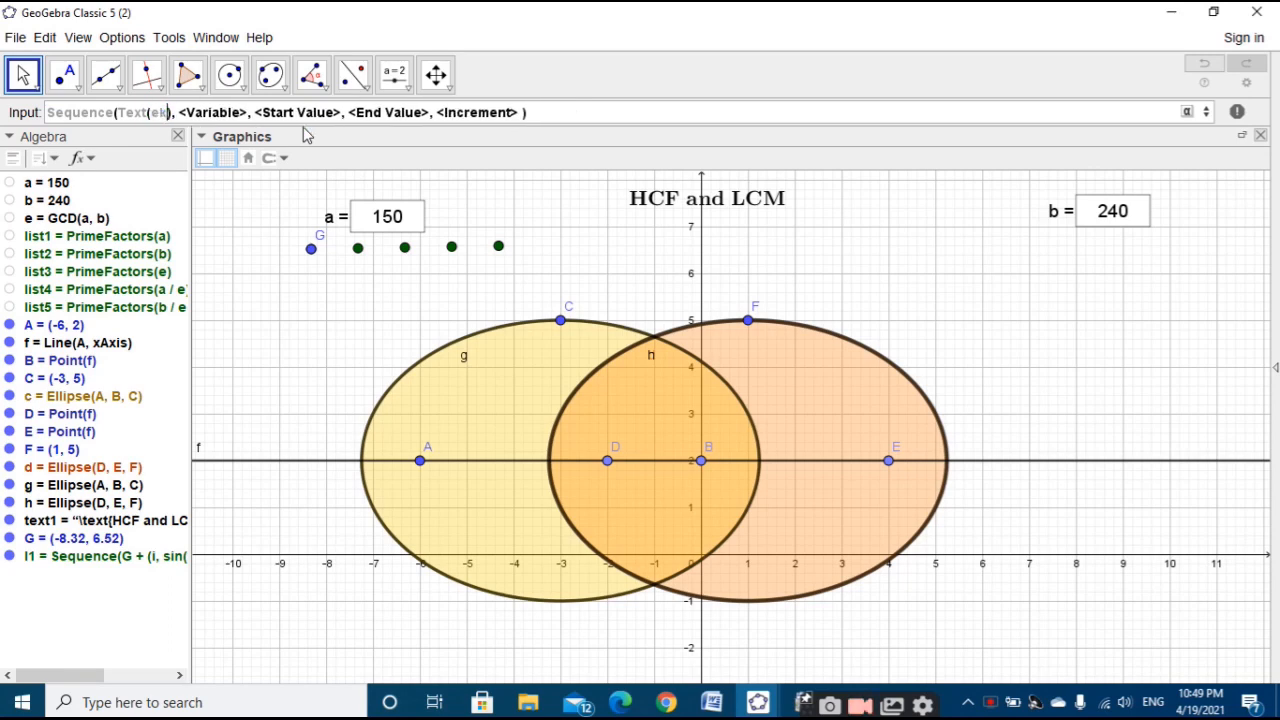
pyautogui.write('lem')
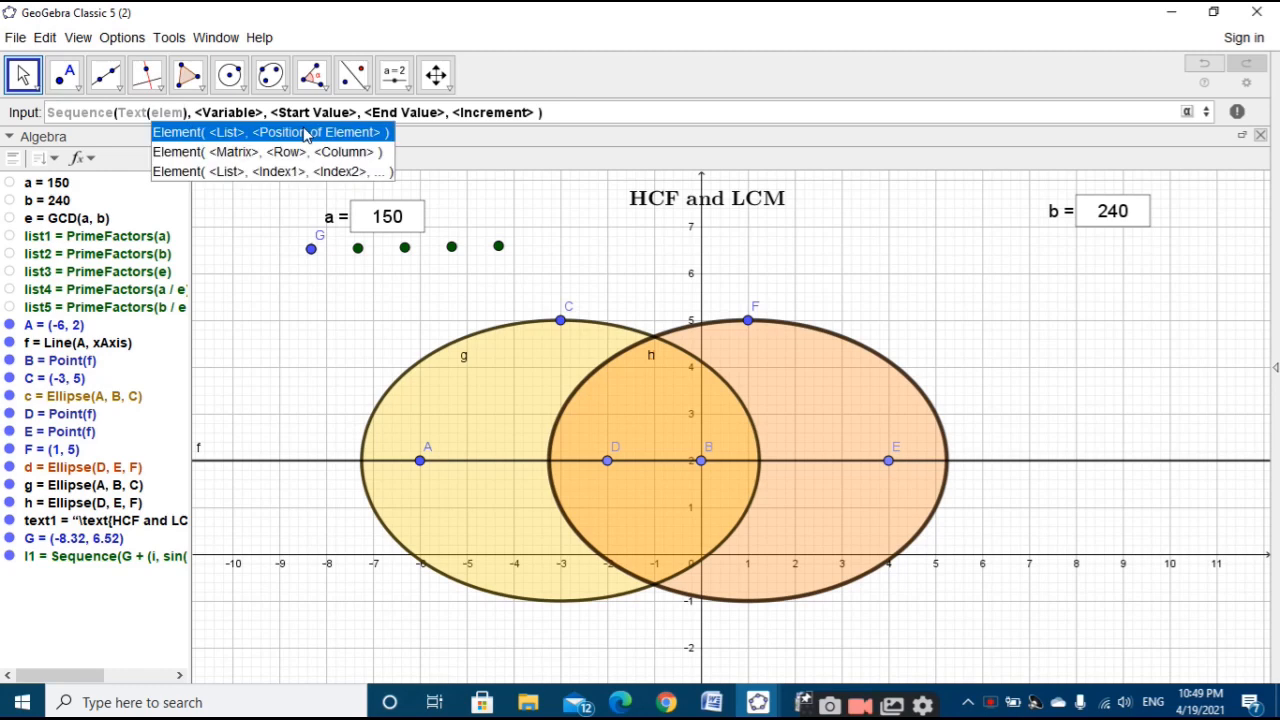
pyautogui.click(305, 134)
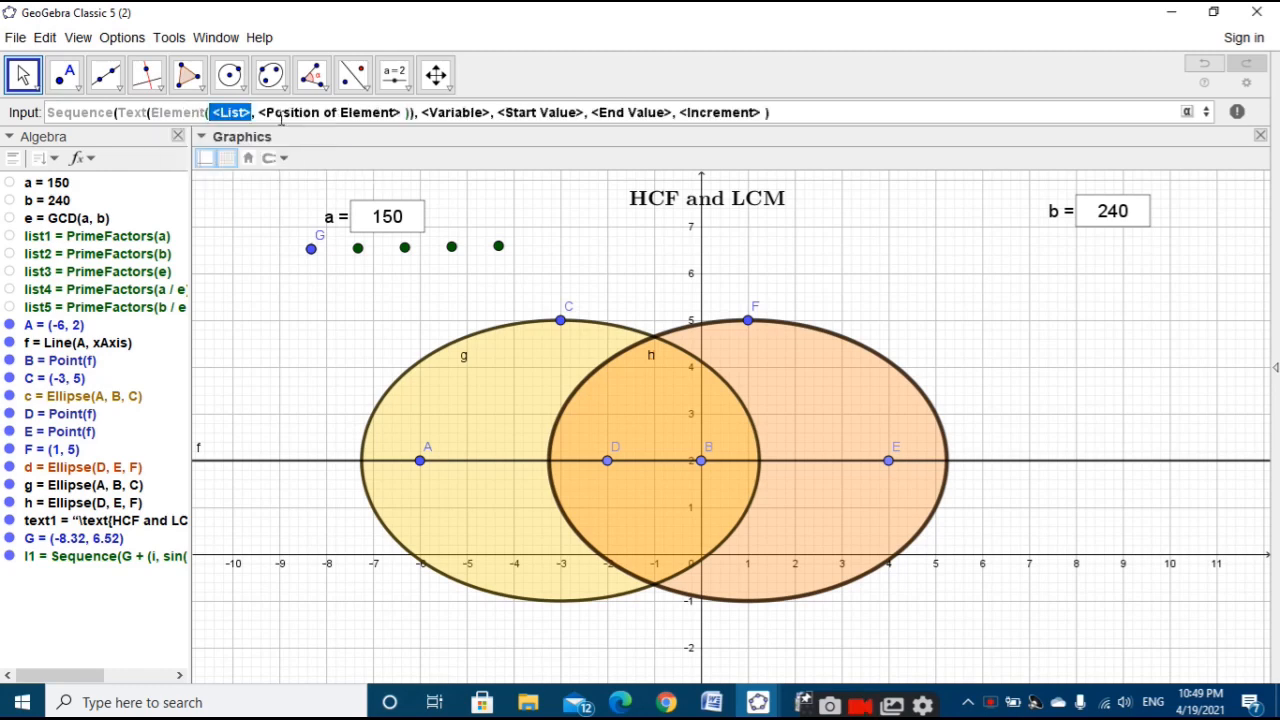
pyautogui.press('BackSpace')
pyautogui.write('l')
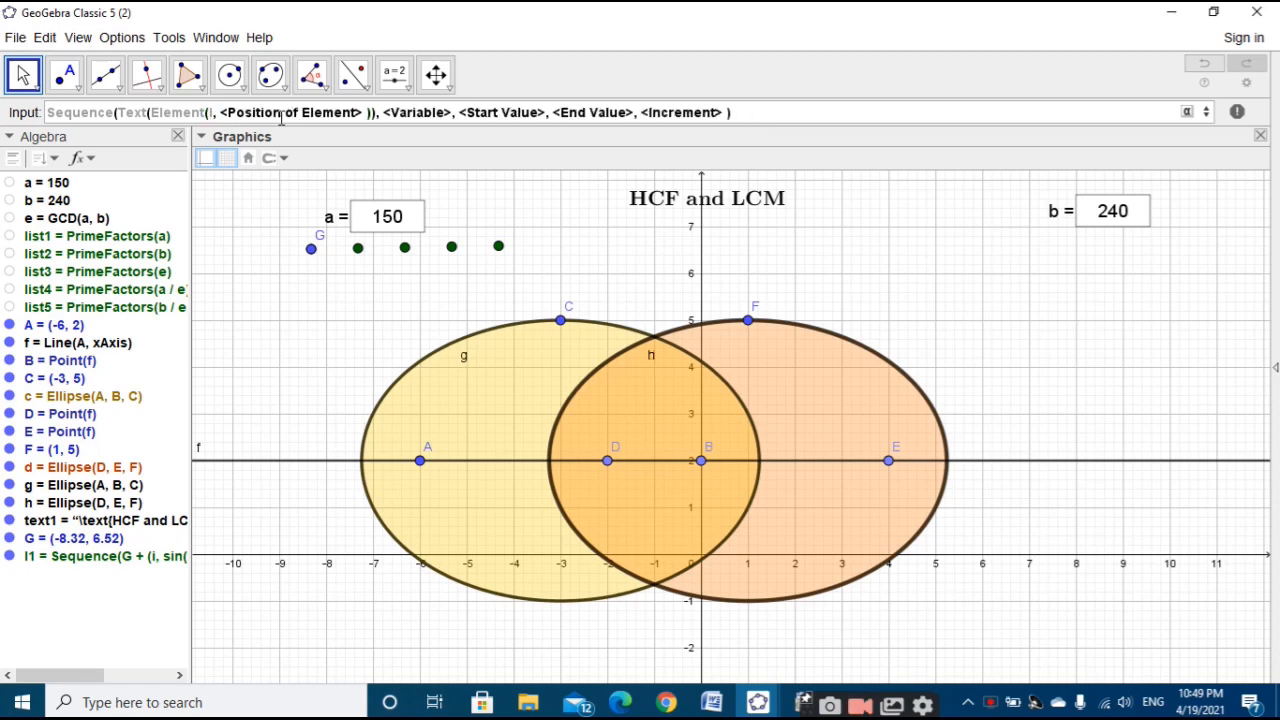
pyautogui.write('ist1')
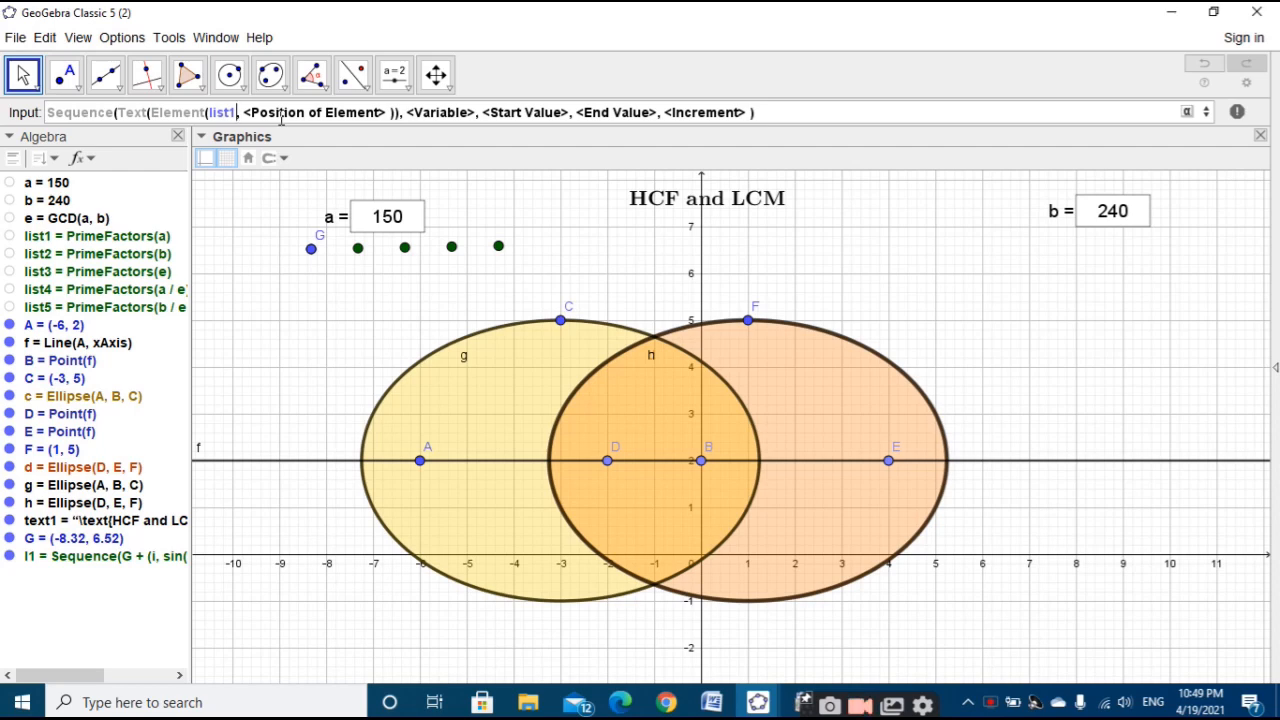
pyautogui.click(281, 118)
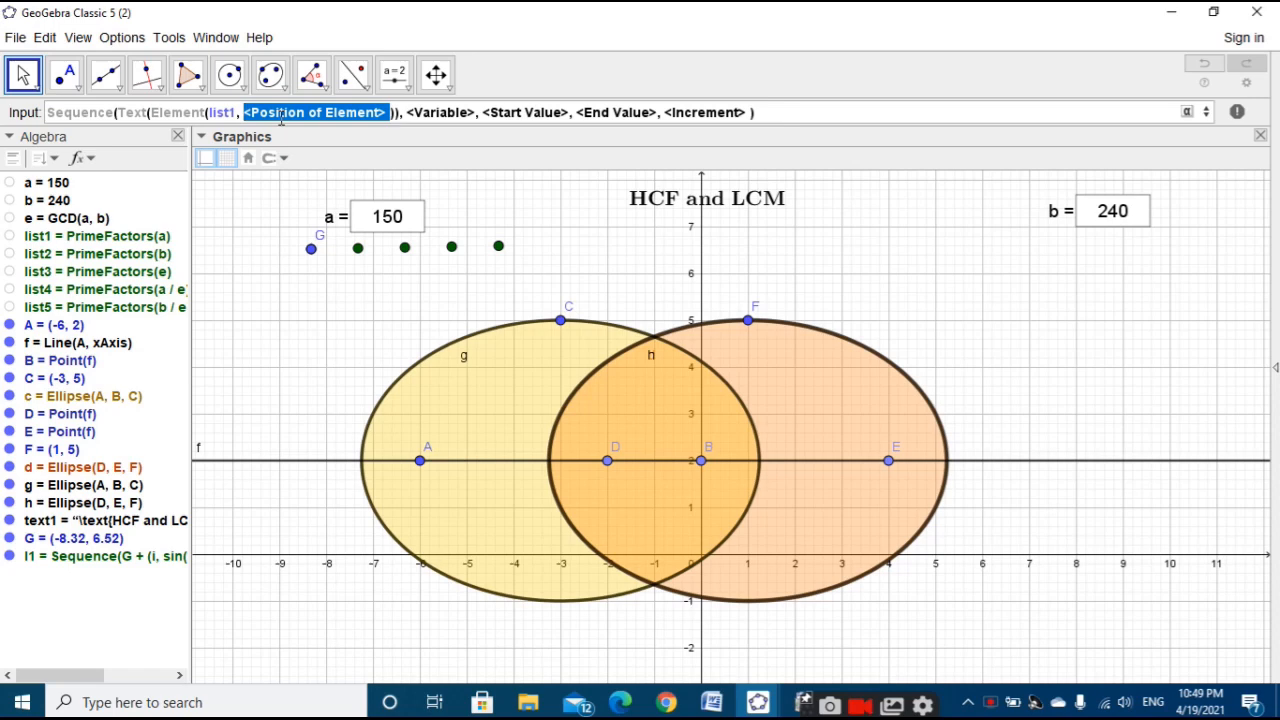
pyautogui.press('BackSpace')
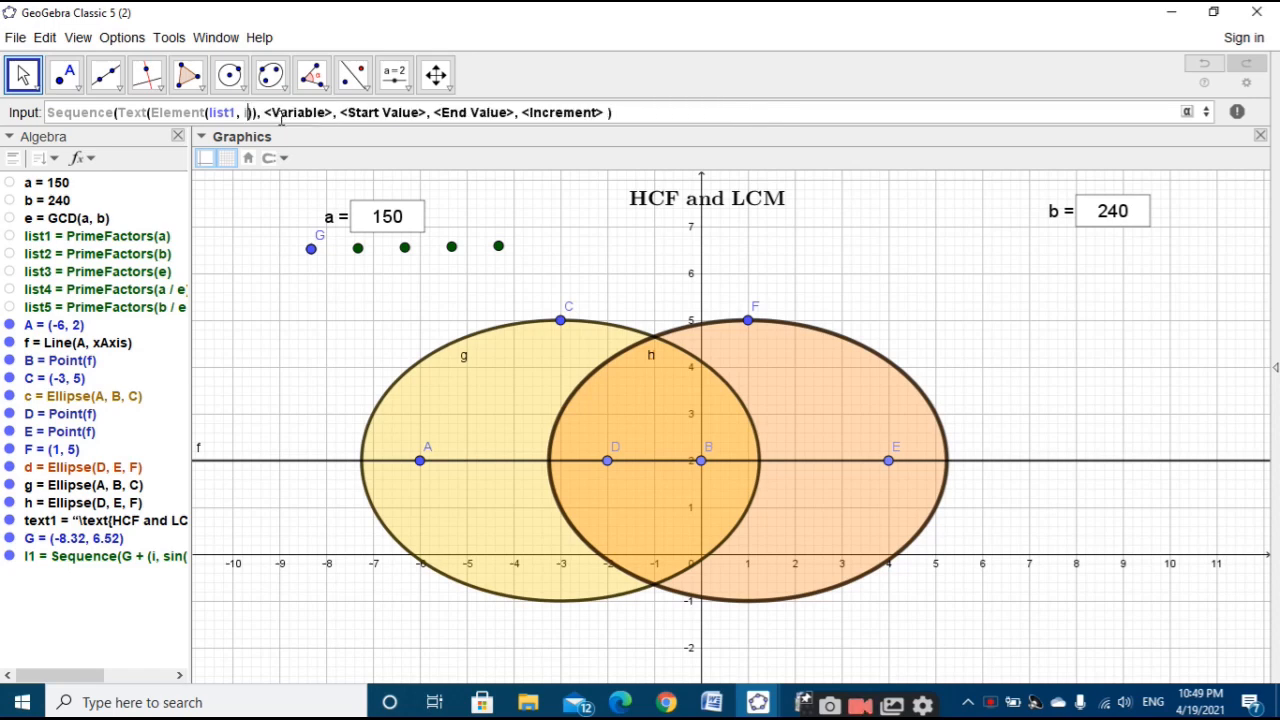
pyautogui.write('i')
# Step: Append the literal "x" after Element(list1, i) in the Text object
pyautogui.write('"')
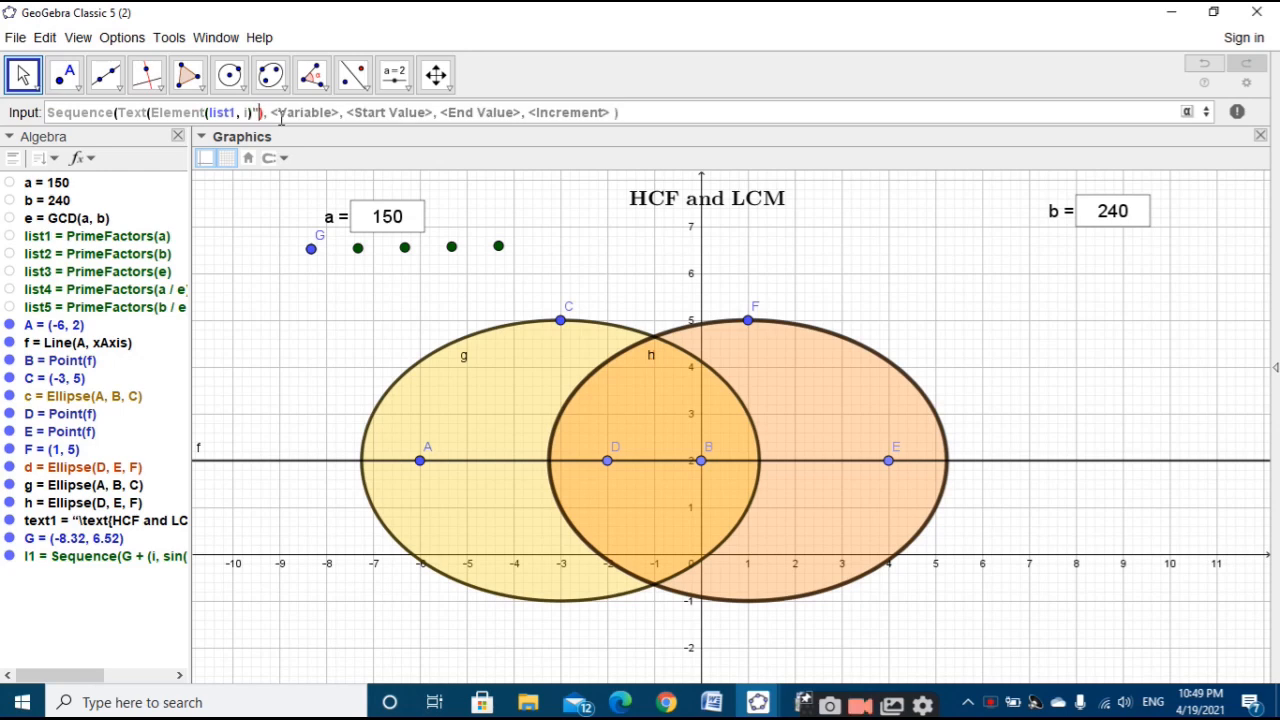
pyautogui.write('X')
pyautogui.press('BackSpace')
pyautogui.write('x')
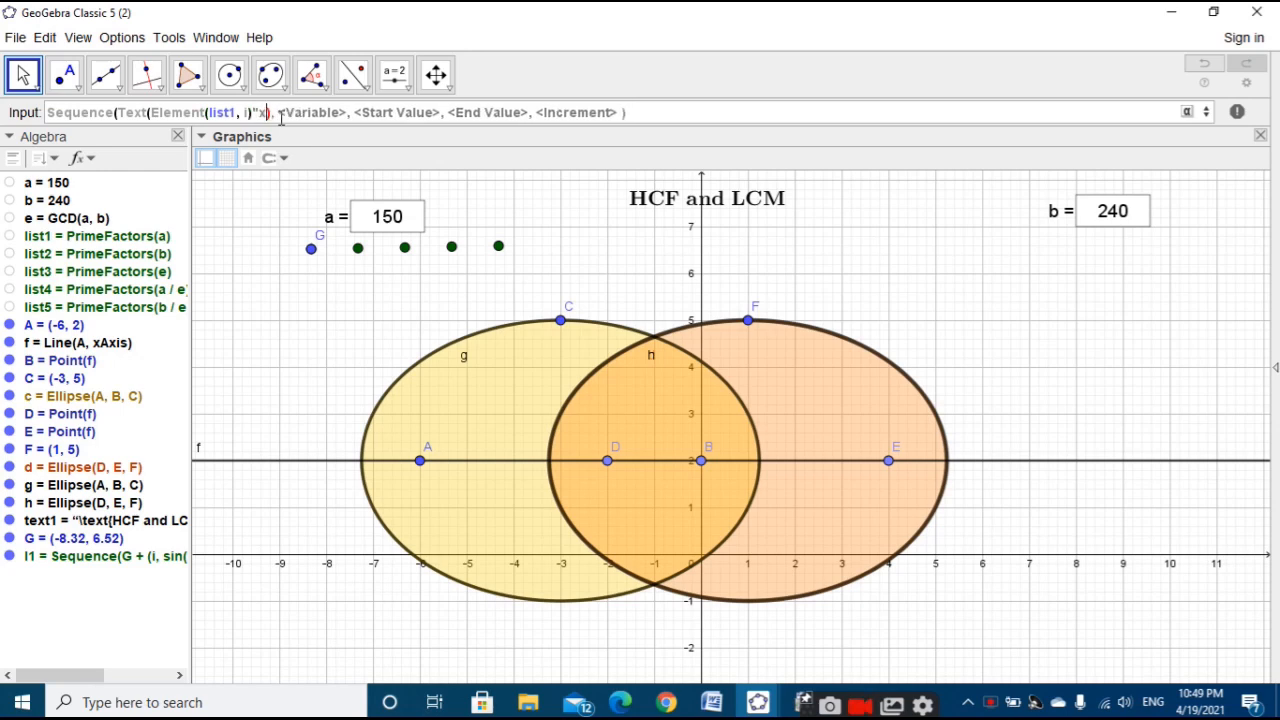
pyautogui.write('"')
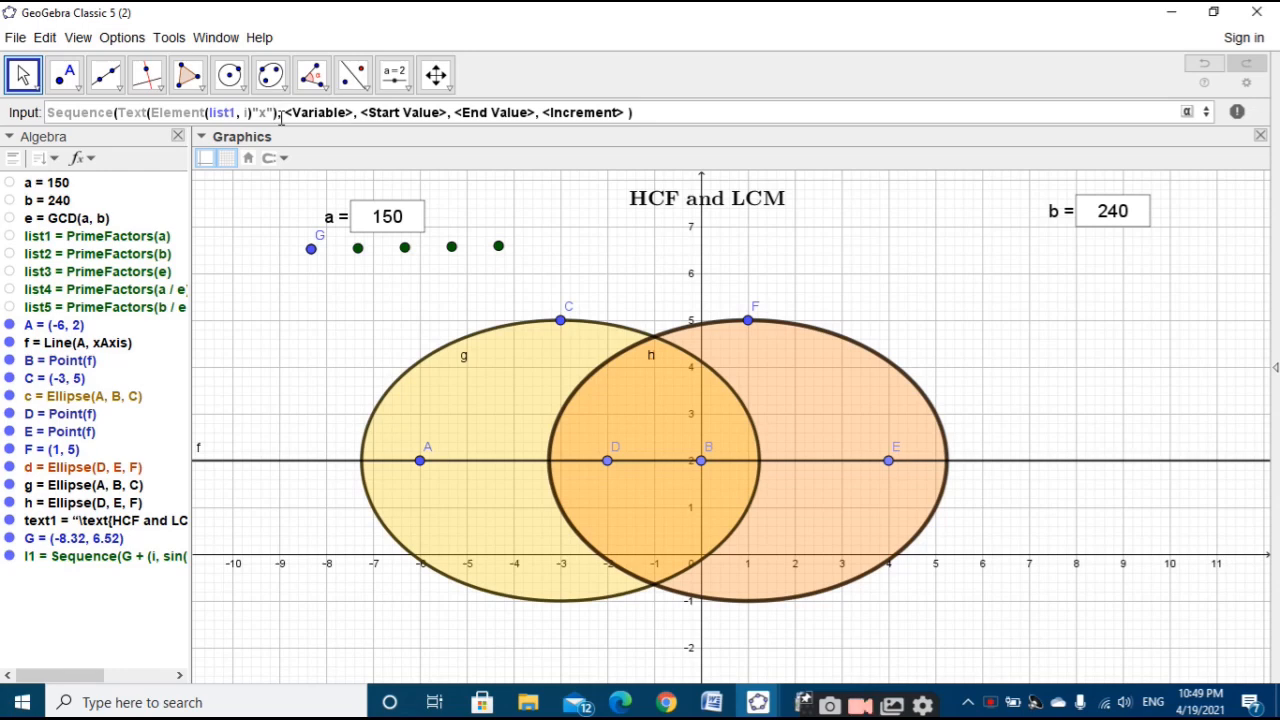
# Step: Add Element(l1, i) as the Text command's second argument to place each factor at a point of the row
pyautogui.write(',')
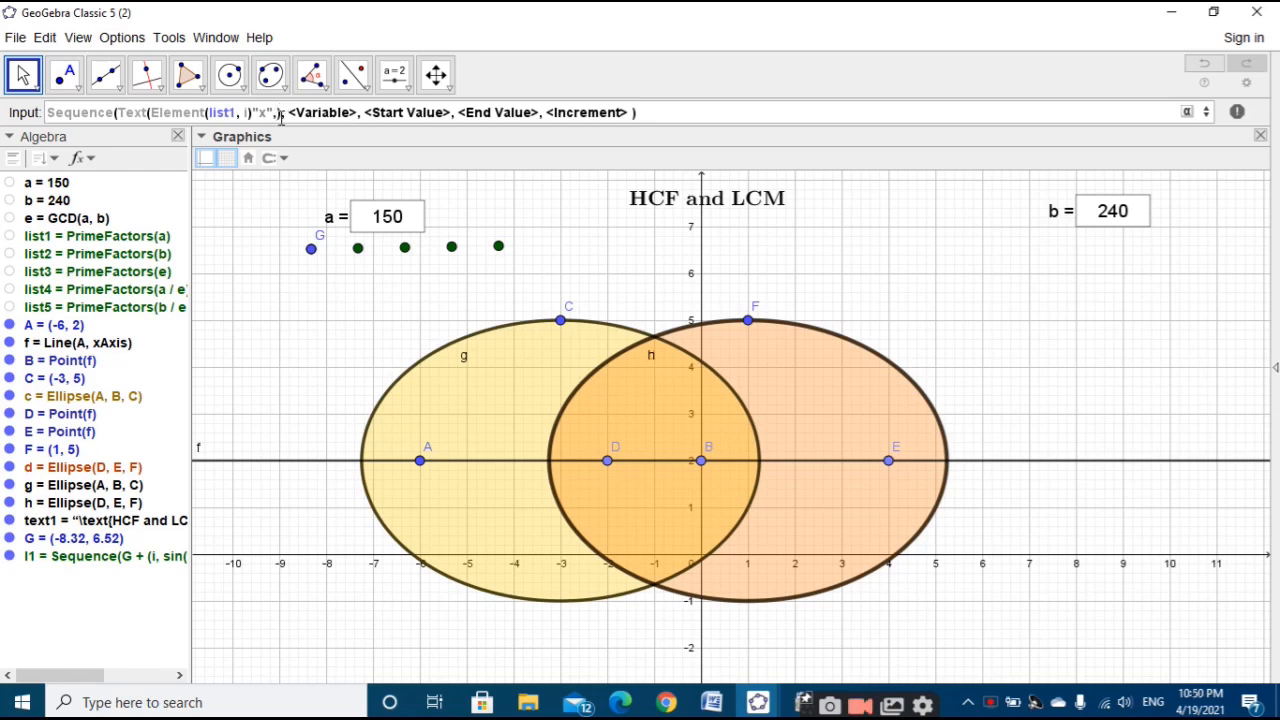
pyautogui.write('E')
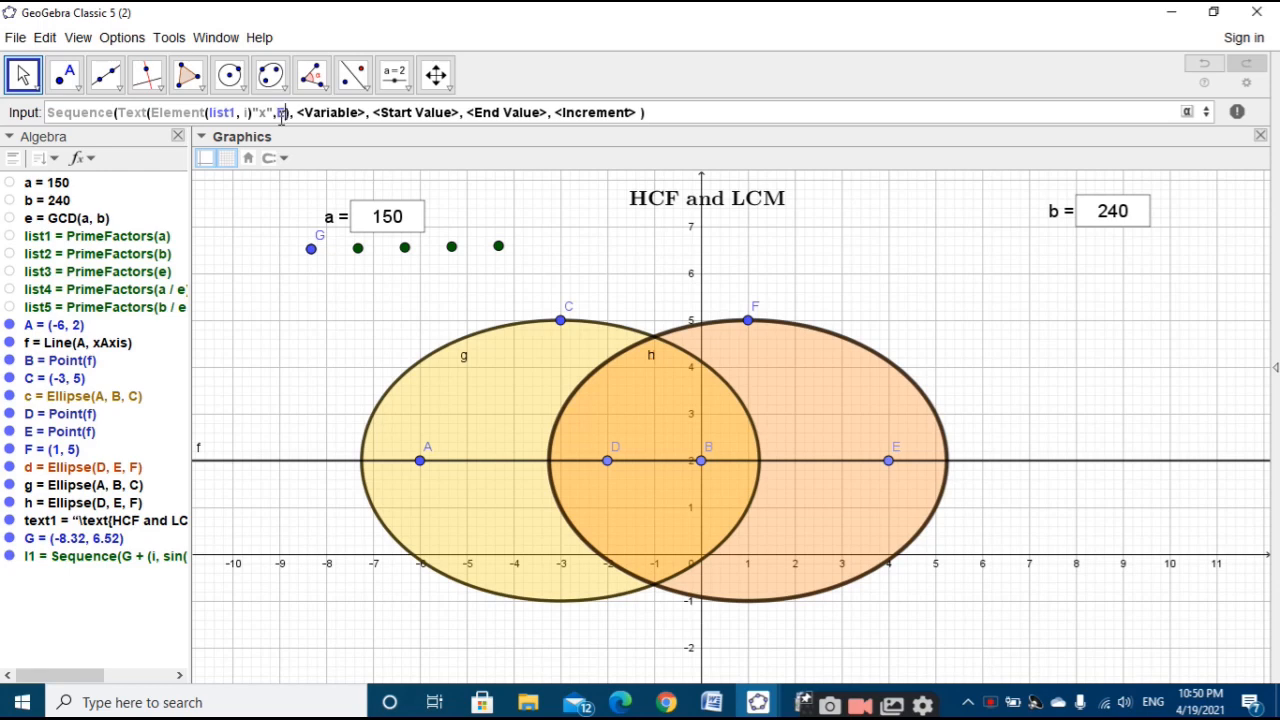
pyautogui.write('l')
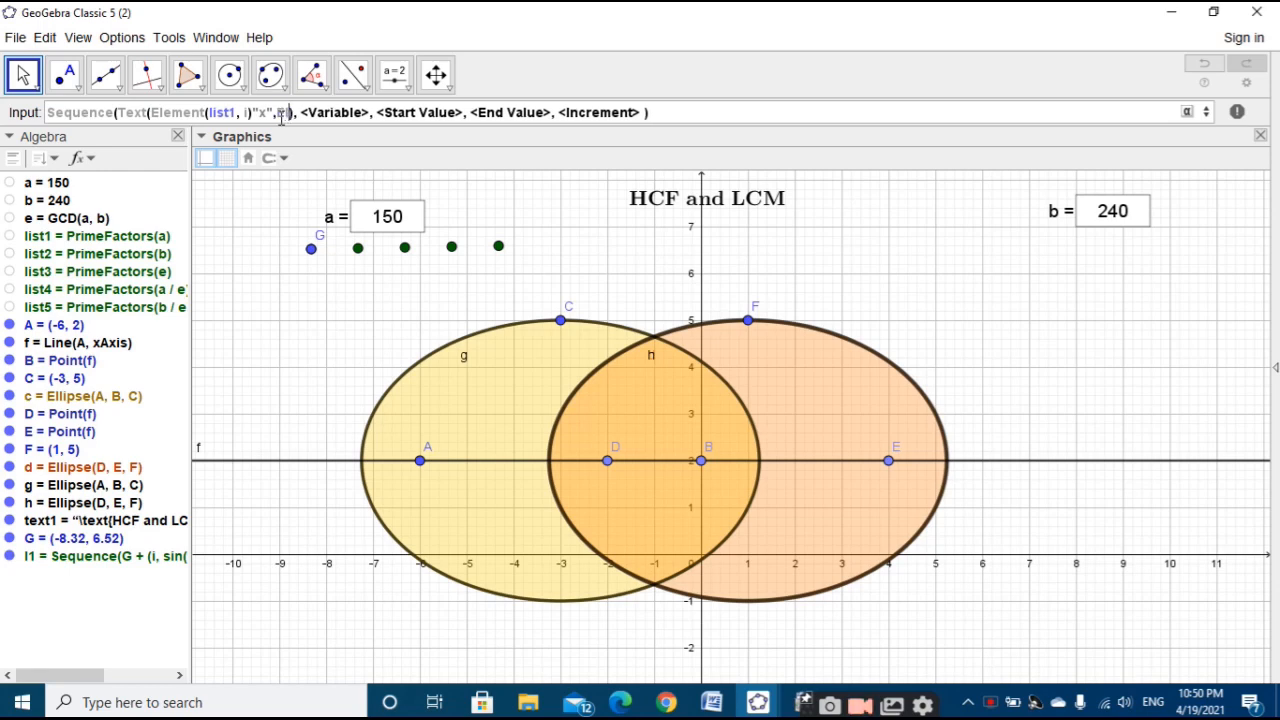
pyautogui.write('em')
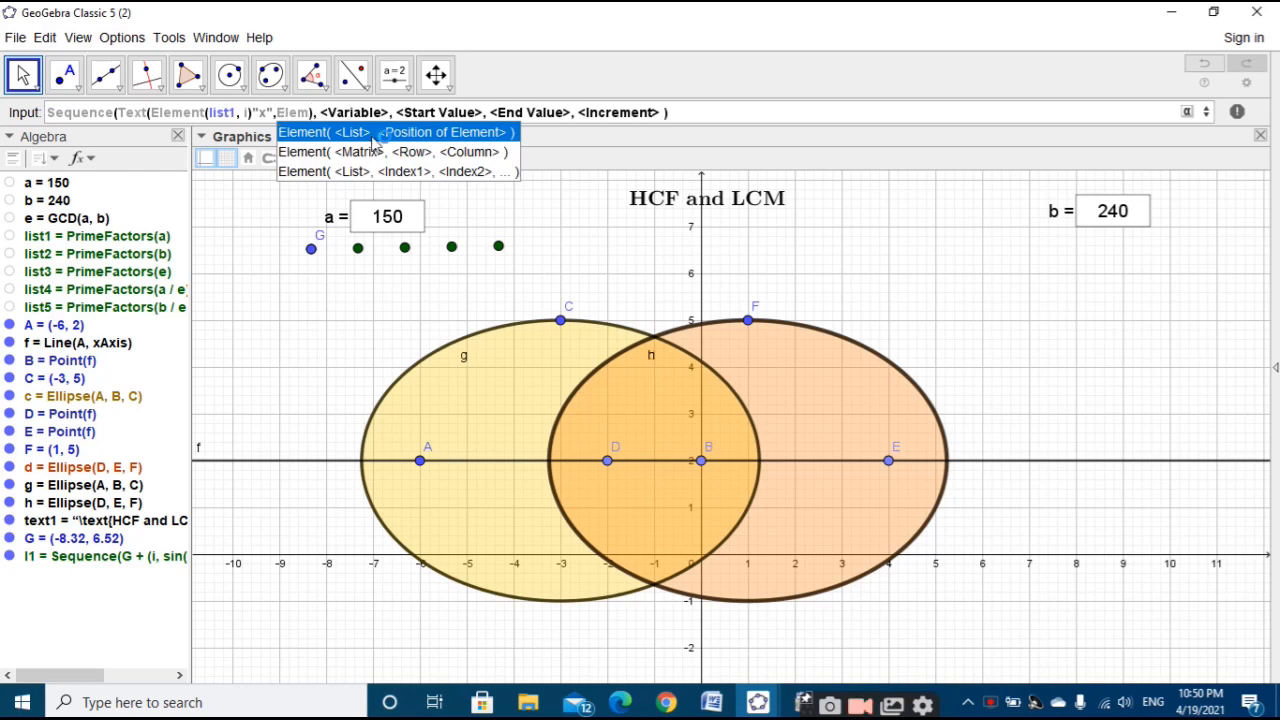
pyautogui.click(371, 137)
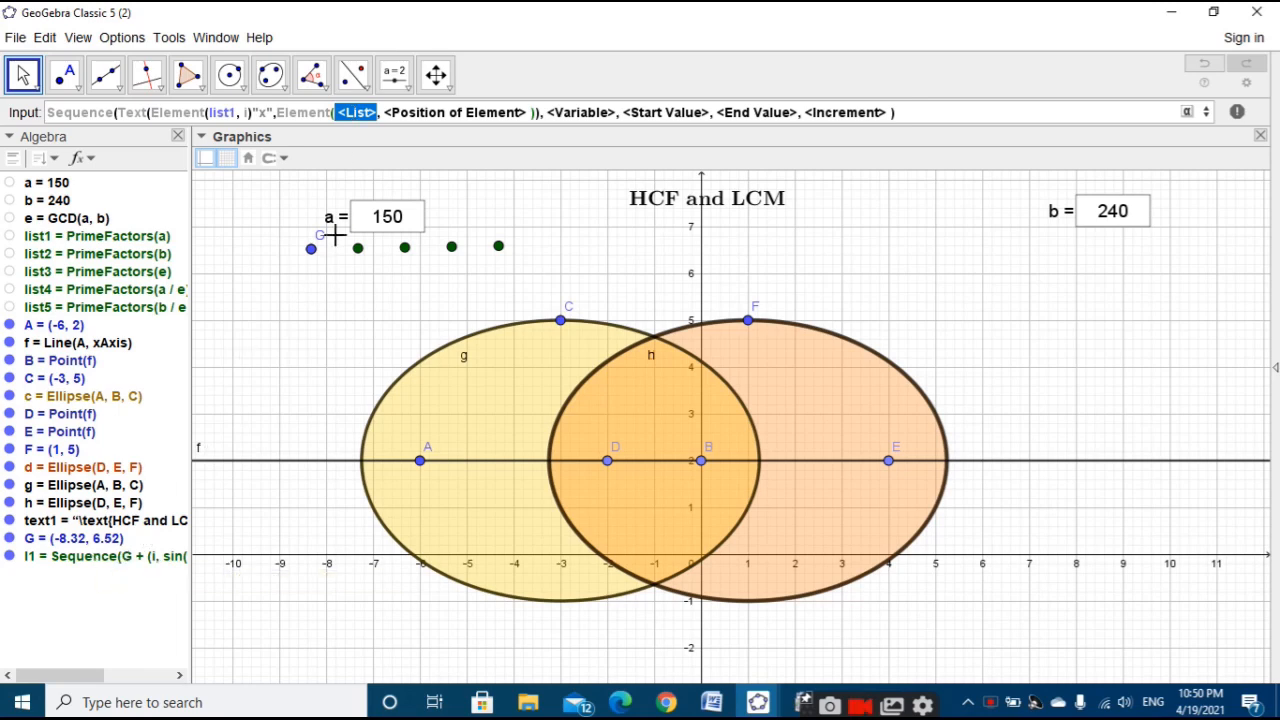
pyautogui.write('l1')
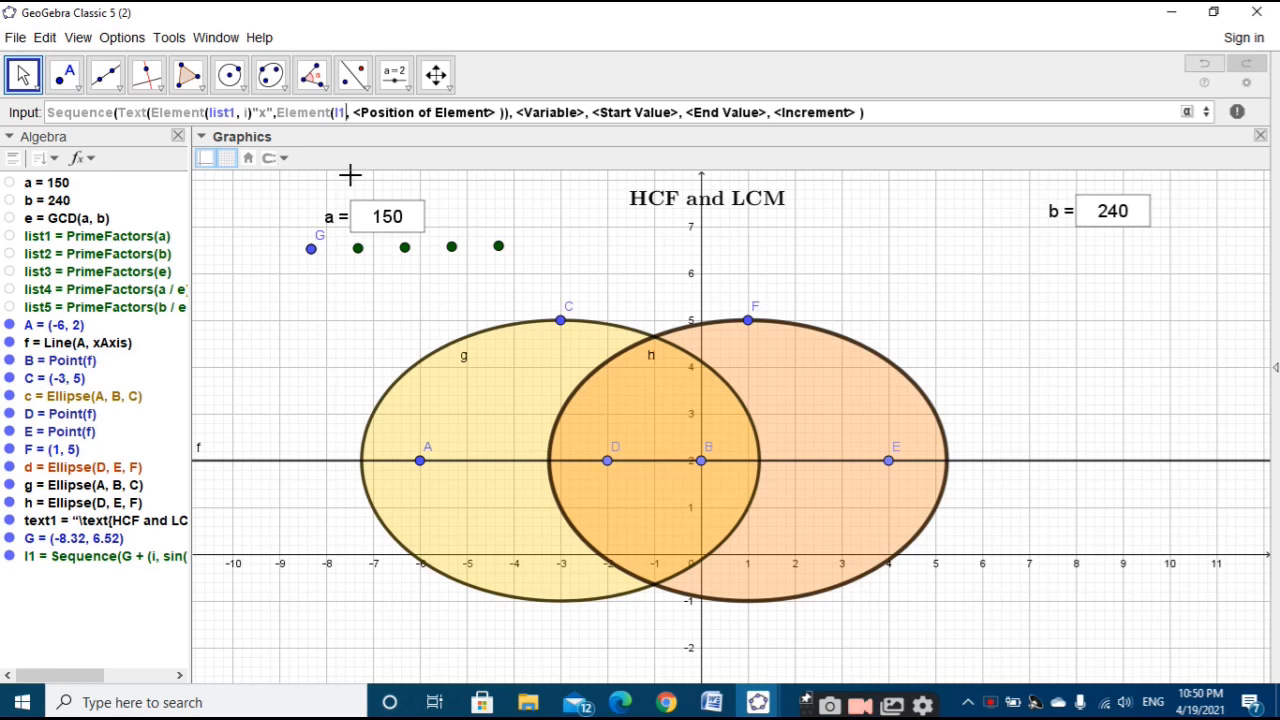
pyautogui.press('Tab')
pyautogui.write('i')
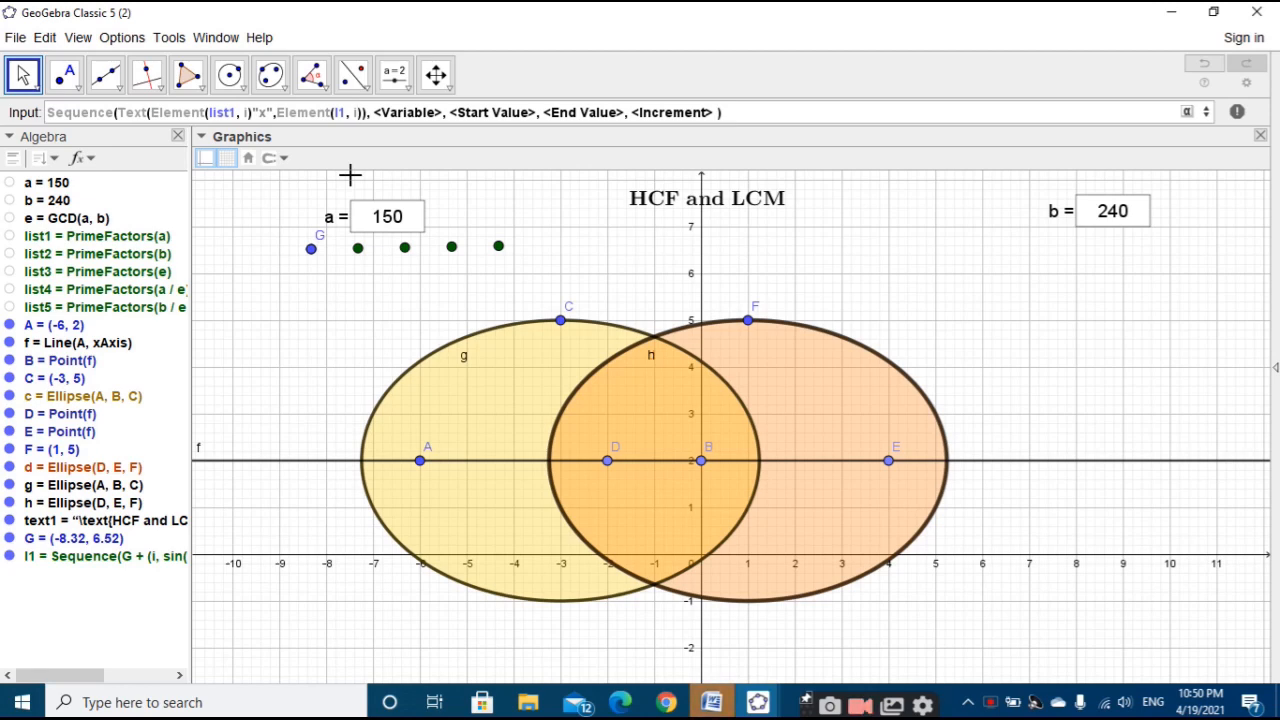
# Step: Set the Sequence variable to i and its start value to 1
pyautogui.click(351, 176)
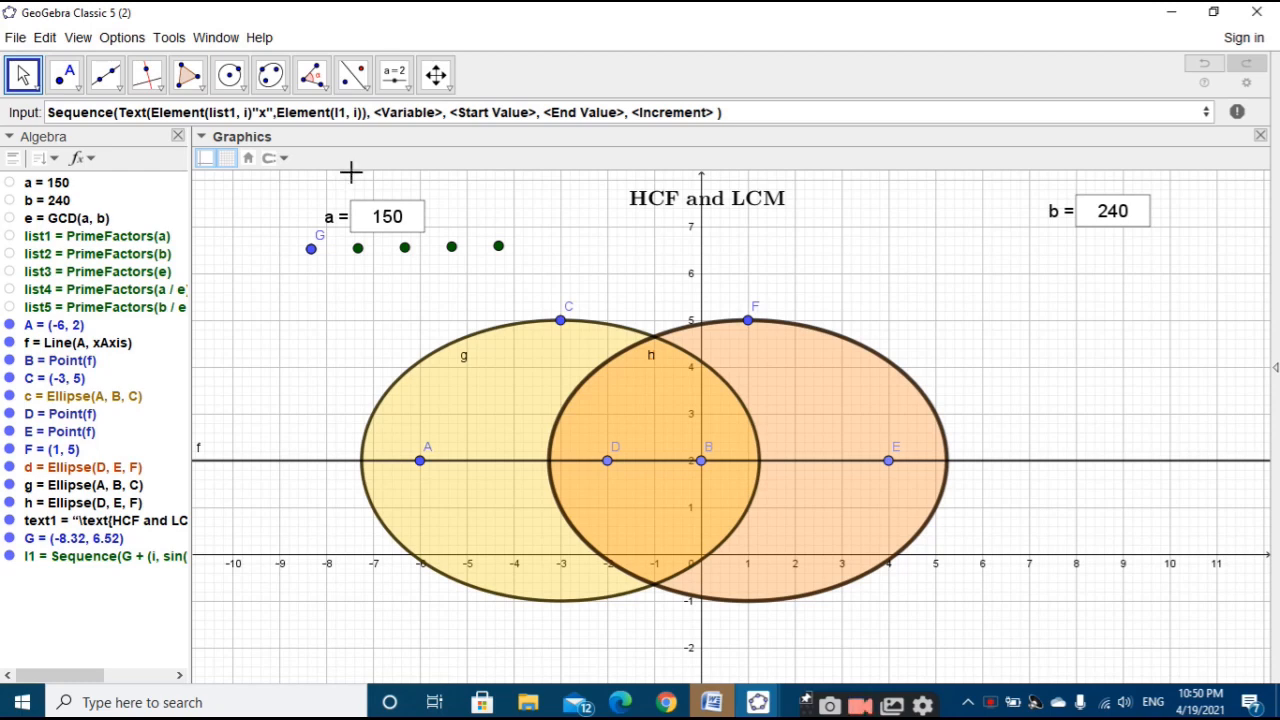
pyautogui.click(363, 115)
pyautogui.press('Tab')
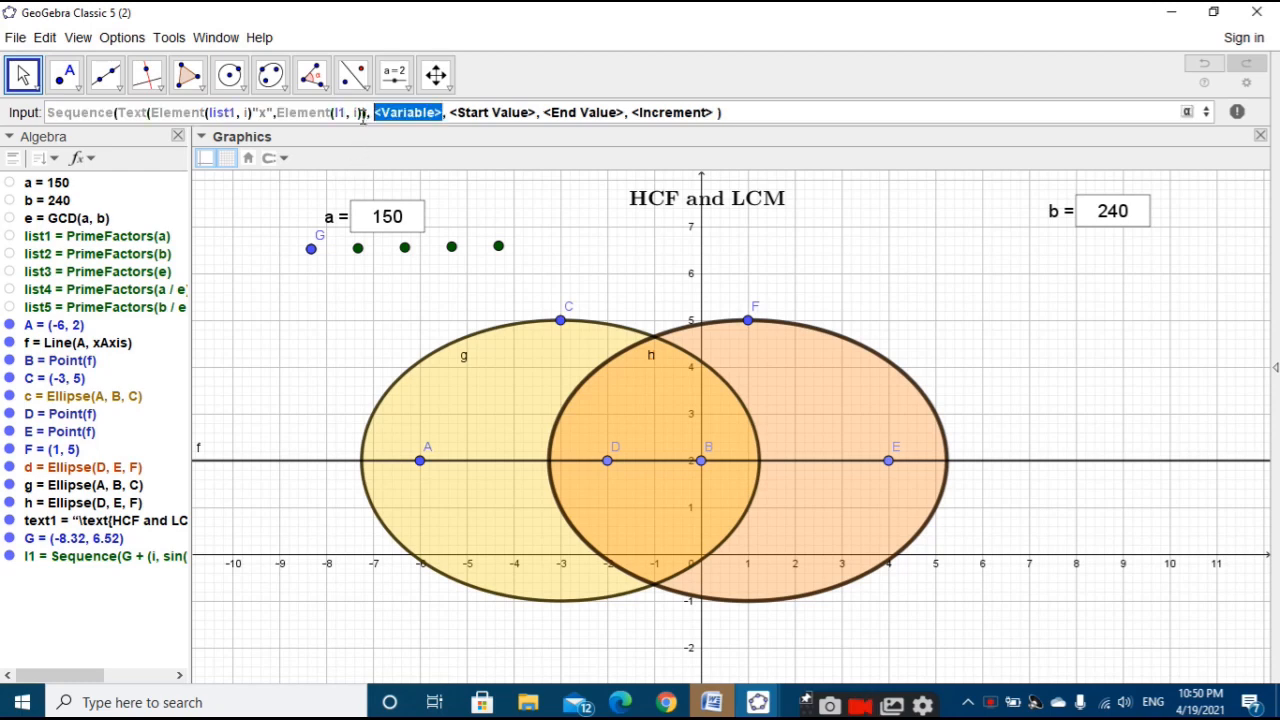
pyautogui.write('i')
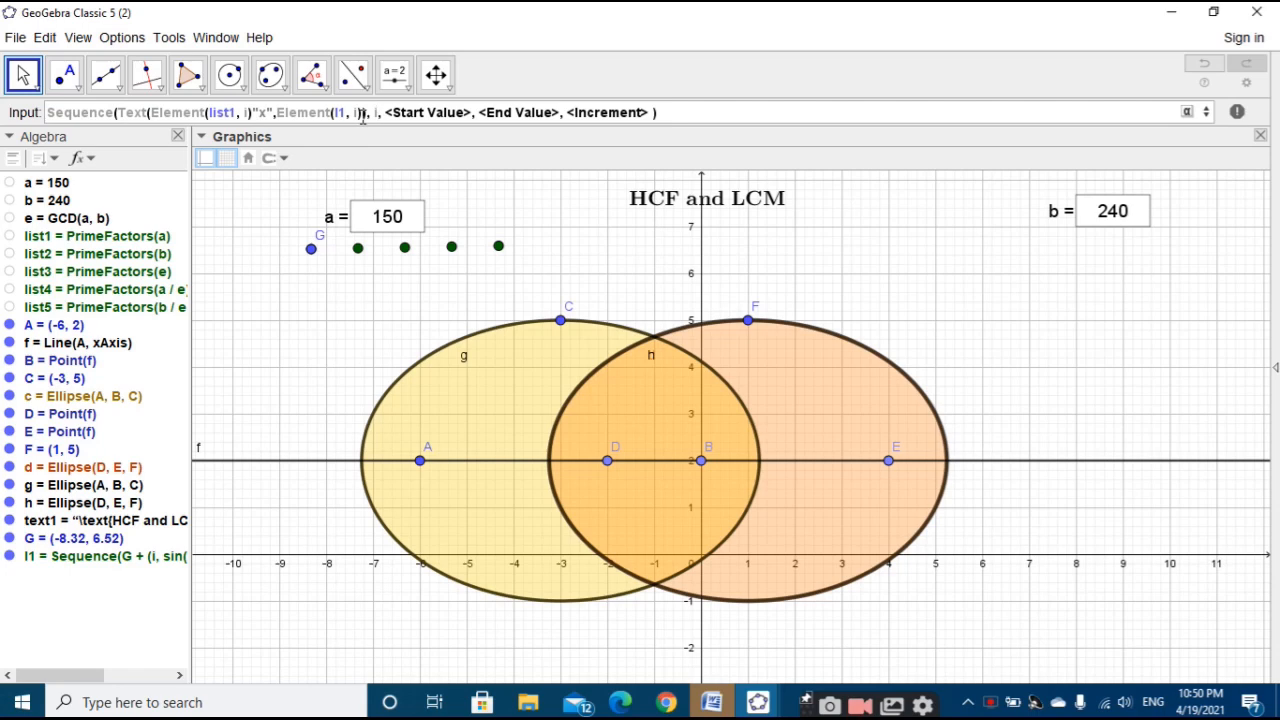
pyautogui.press('Tab')
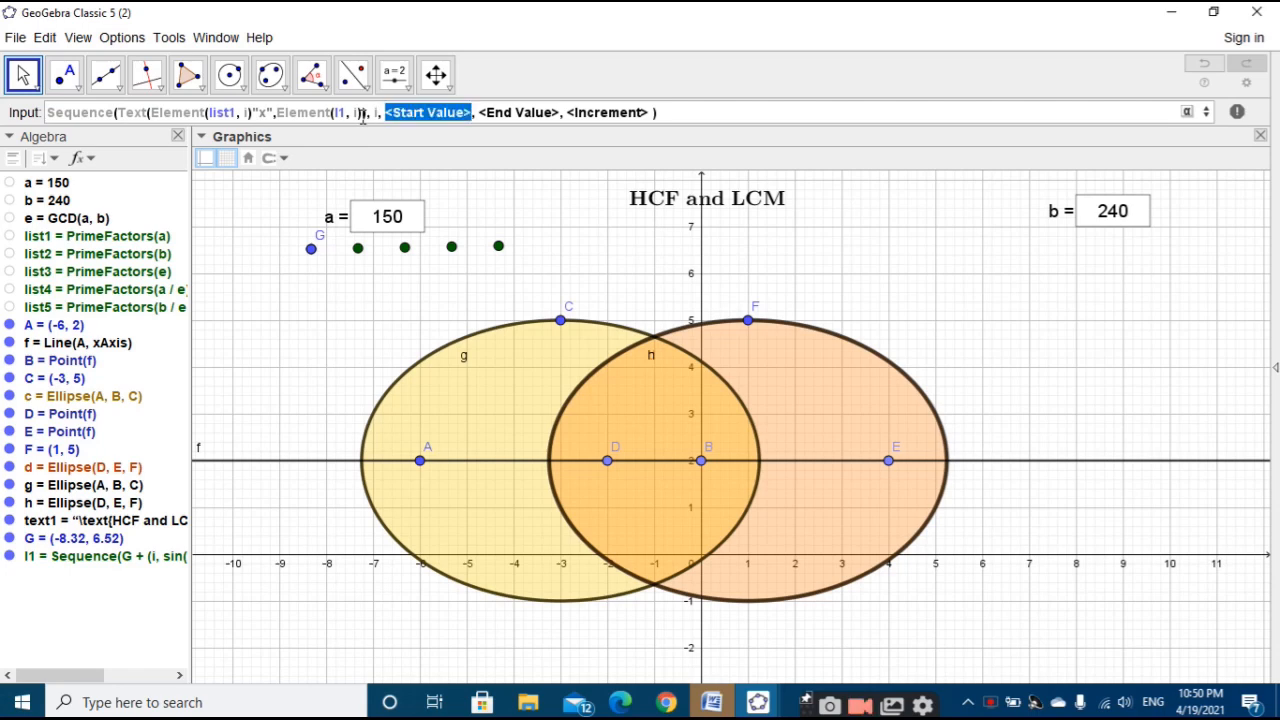
pyautogui.write('1')
pyautogui.press('Tab')
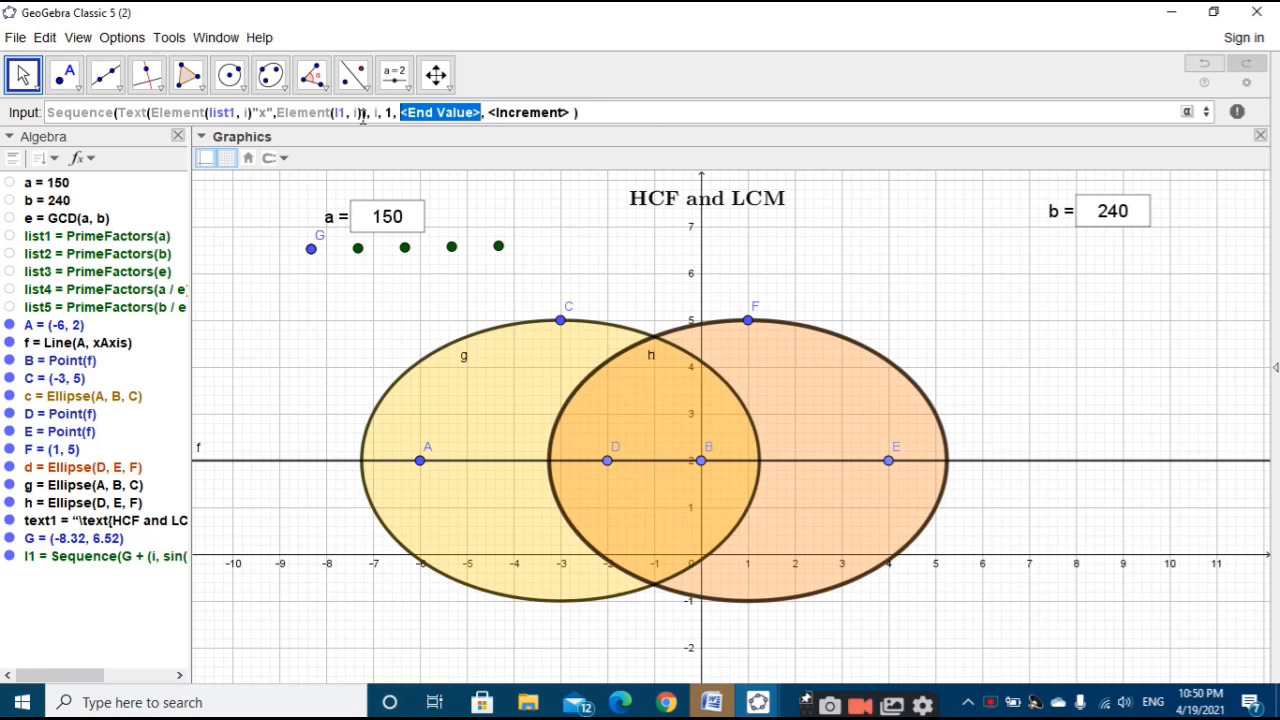
# Step: Set the end value to Length(list1), remove the increment argument, and create the sequence of factor texts
pyautogui.write('Lengh')
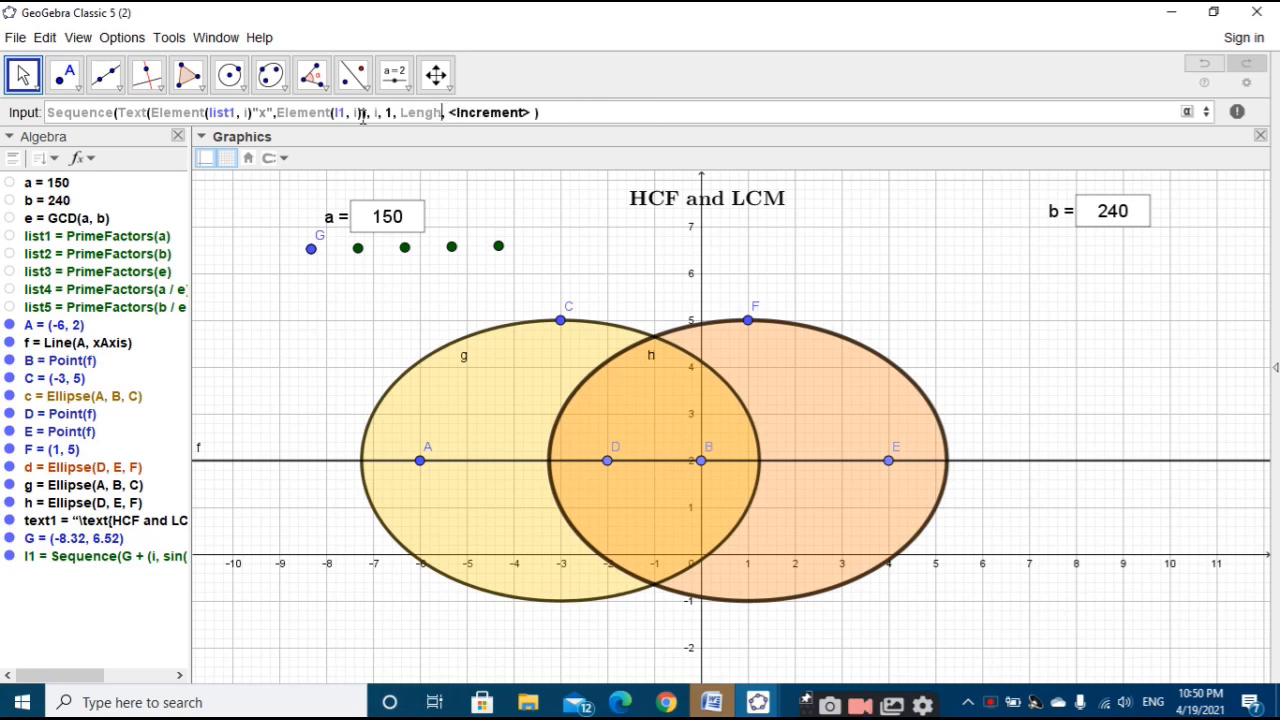
pyautogui.press('BackSpace')
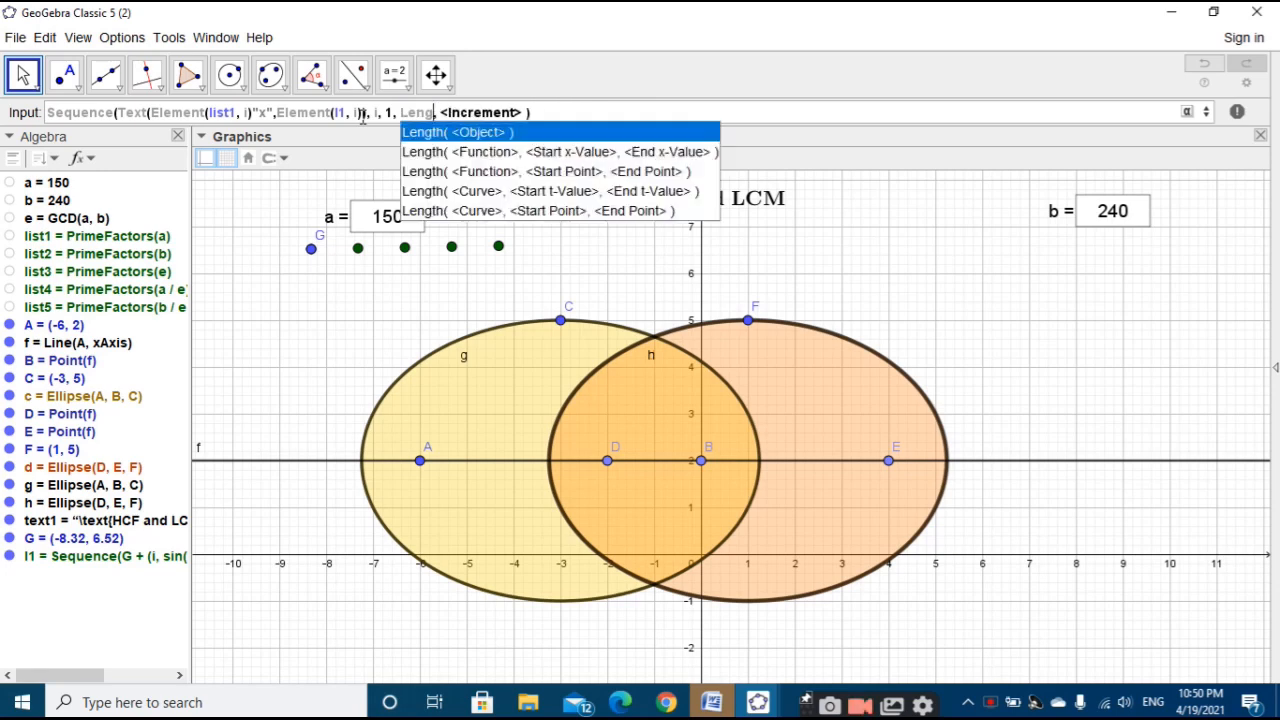
pyautogui.click(474, 134)
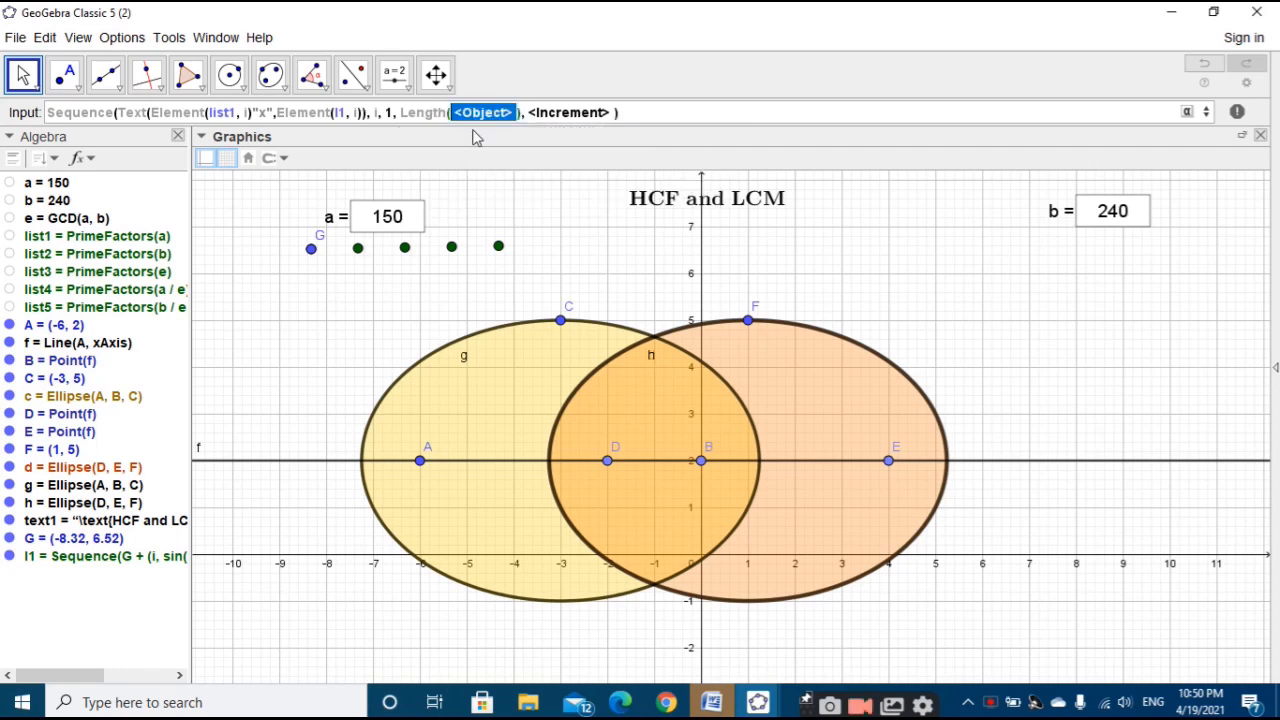
pyautogui.write('list')
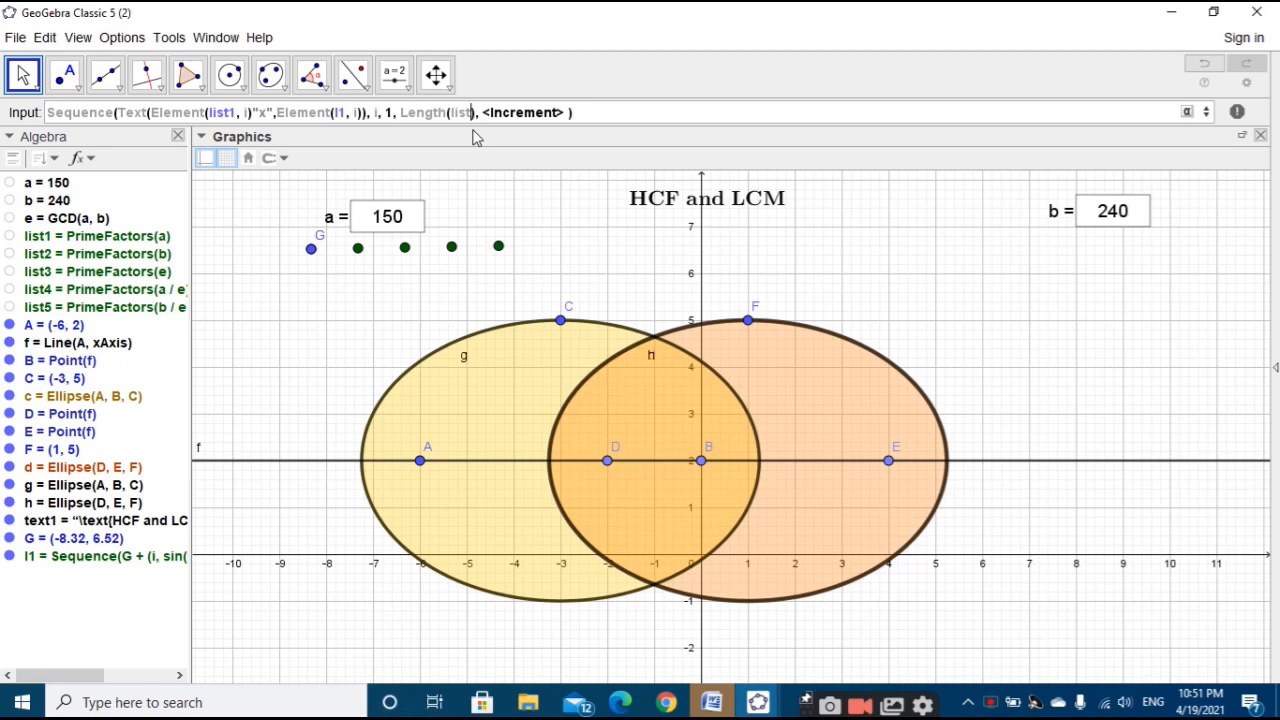
pyautogui.write('1')
pyautogui.press('Tab')
pyautogui.press('BackSpace')
pyautogui.press('BackSpace')
pyautogui.press('BackSpace')
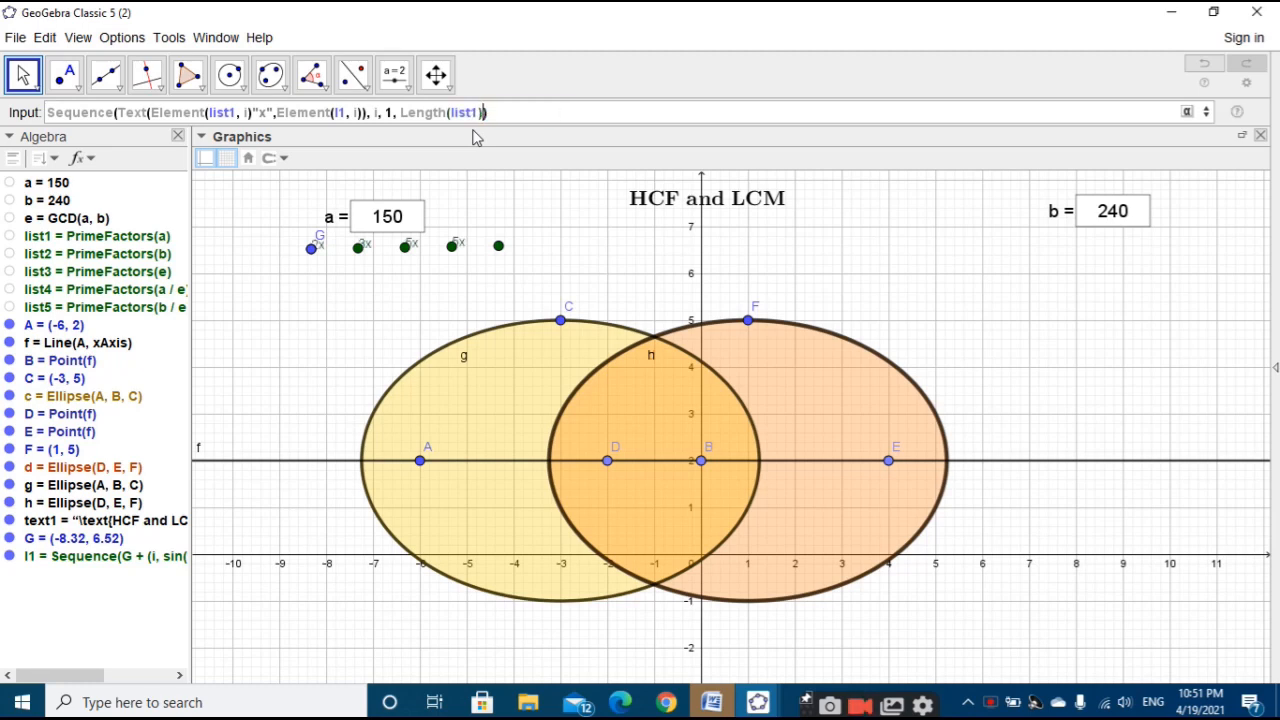
pyautogui.press('Return')
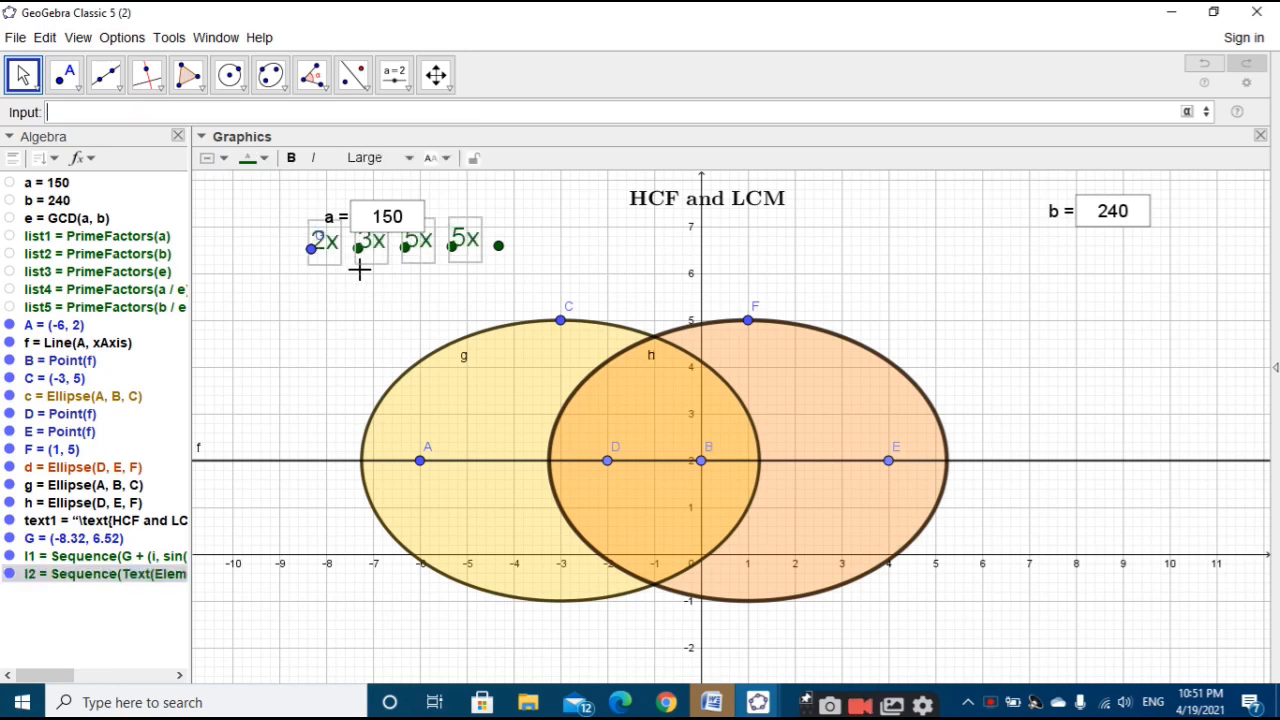
# Step: Make the row of prime factor texts under the a input box bold
pyautogui.click(291, 157)
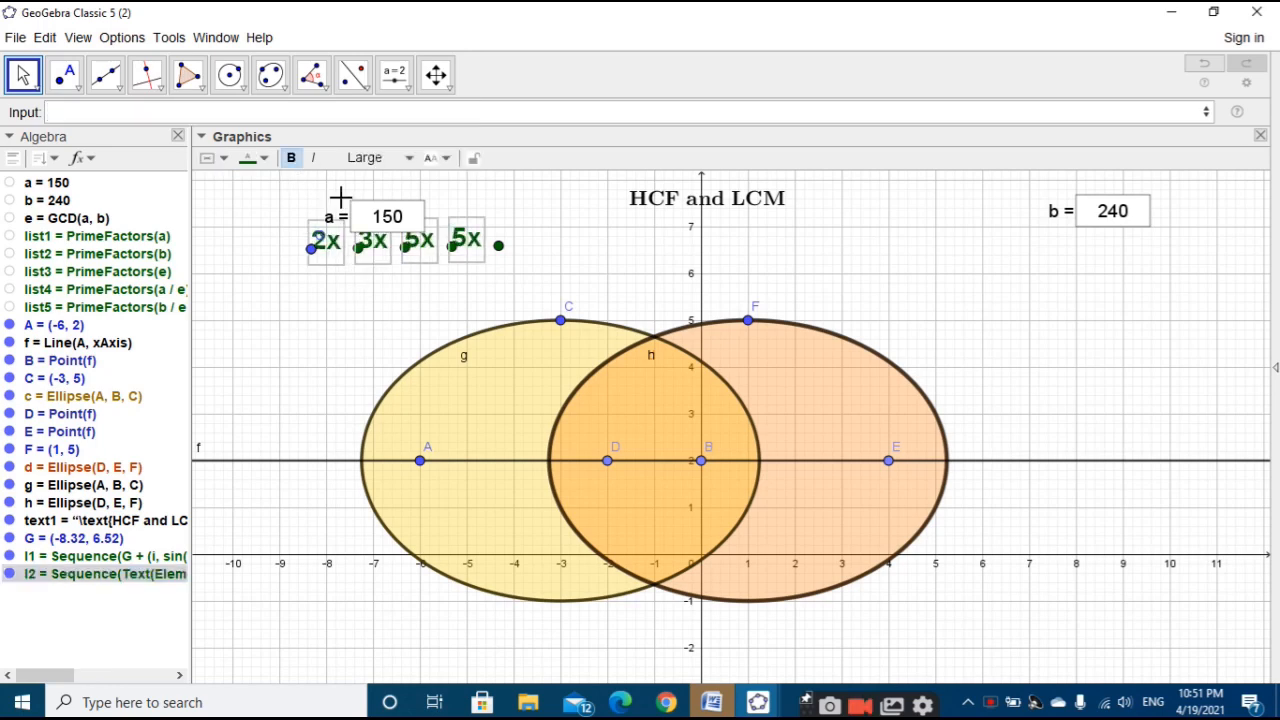
pyautogui.click(349, 277)
pyautogui.moveTo(349, 277); pyautogui.dragTo(337, 294)
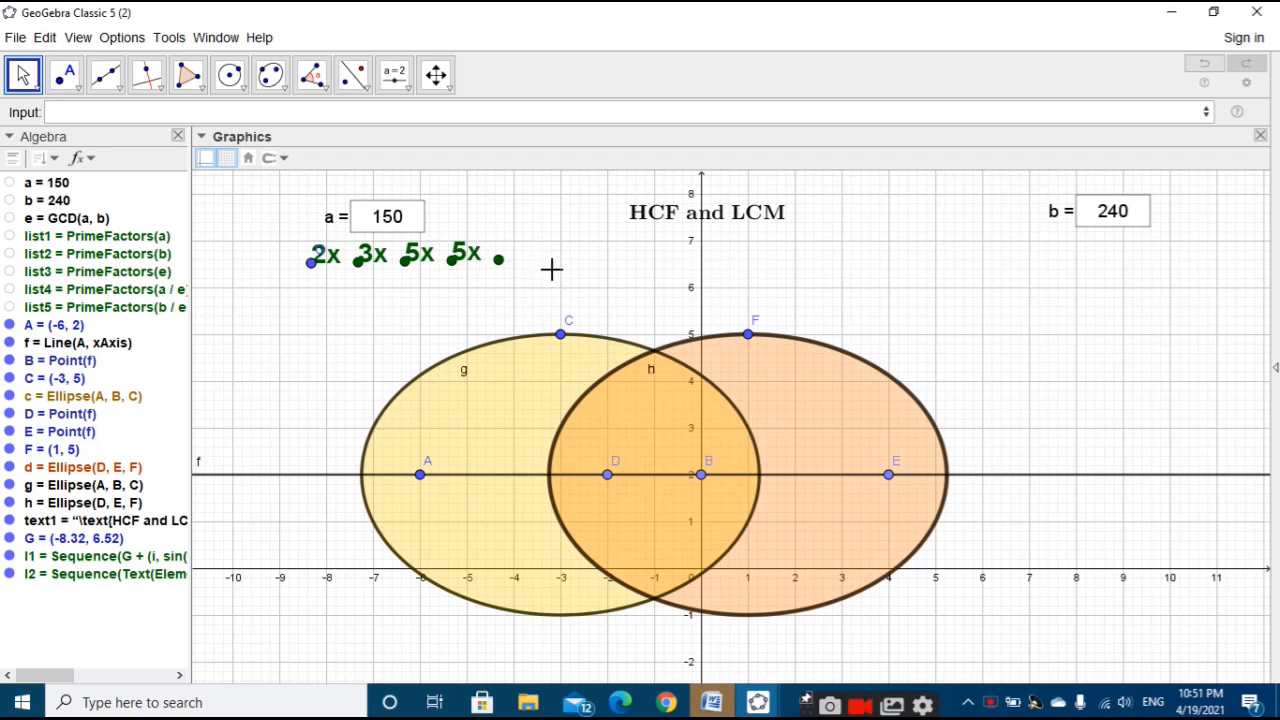
# Step: Change the colour of the prime factor text row under the a input box to black
pyautogui.click(466, 253)
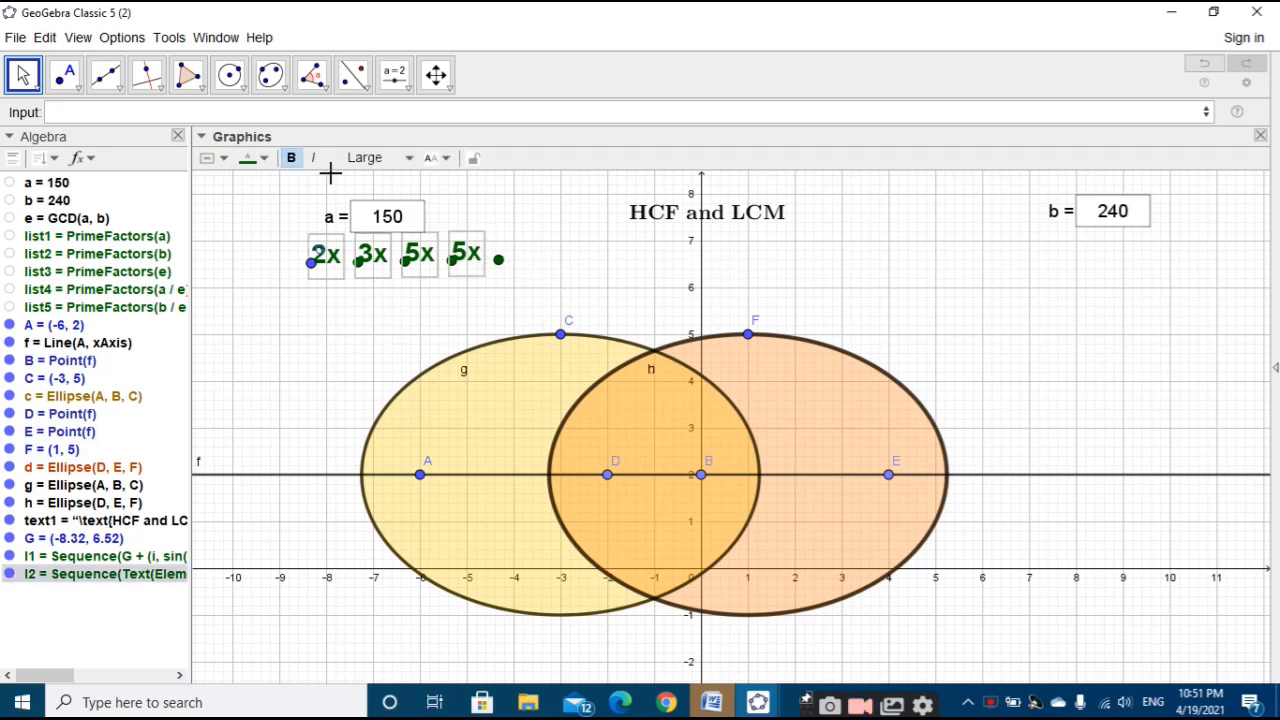
pyautogui.click(248, 158)
pyautogui.click(266, 158)
pyautogui.click(266, 158)
pyautogui.click(380, 212)
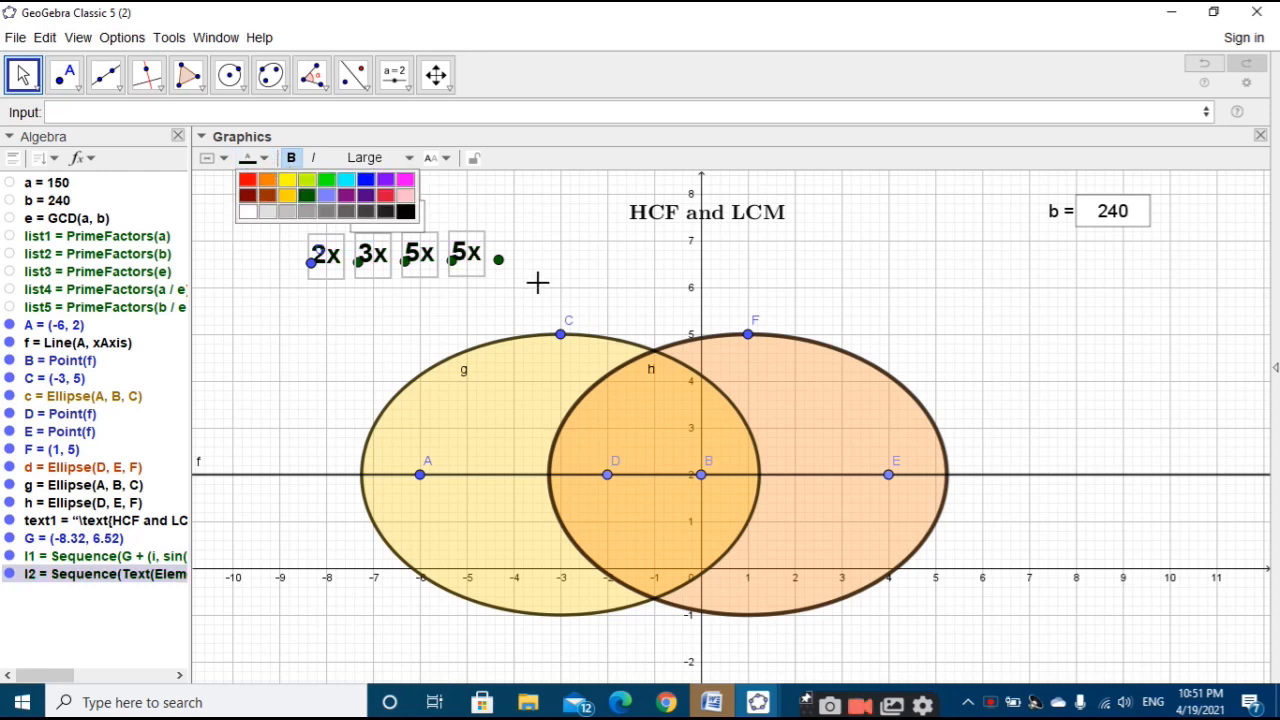
pyautogui.click(538, 282)
pyautogui.click(536, 274)
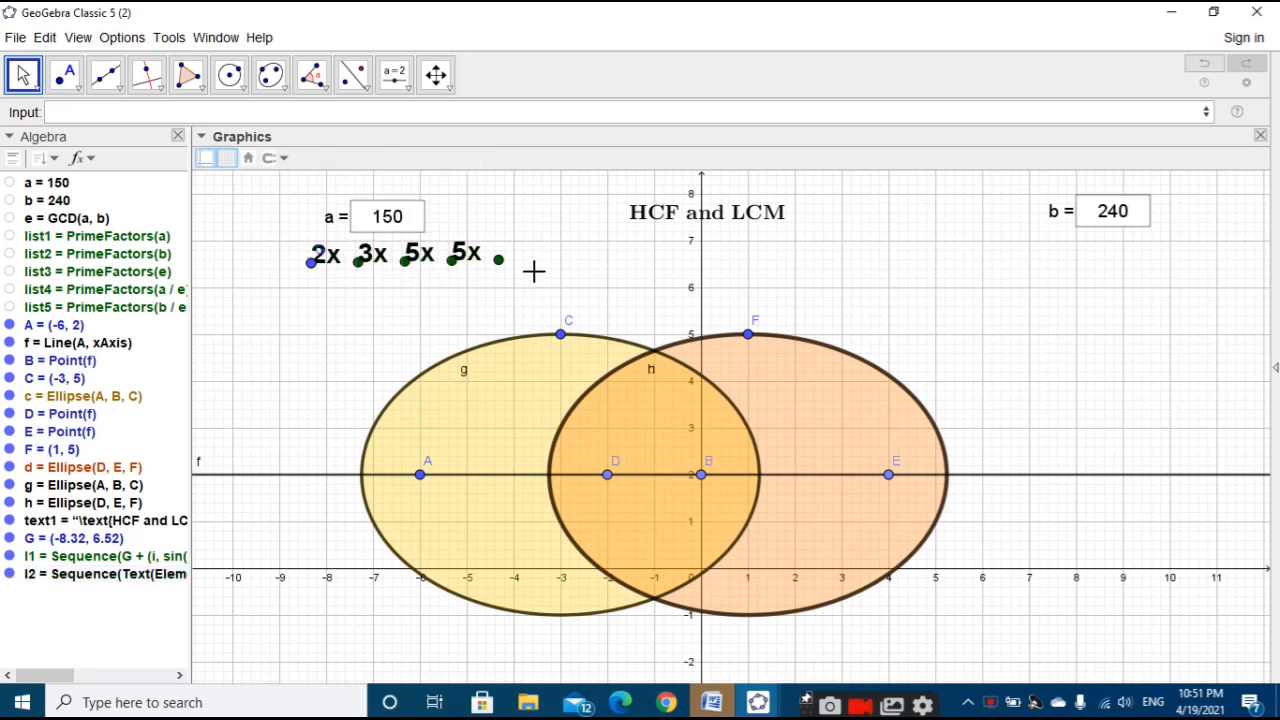
# Step: Add a dynamic text made of an equals sign followed by the value of a, above the ellipses
pyautogui.click(69, 87)
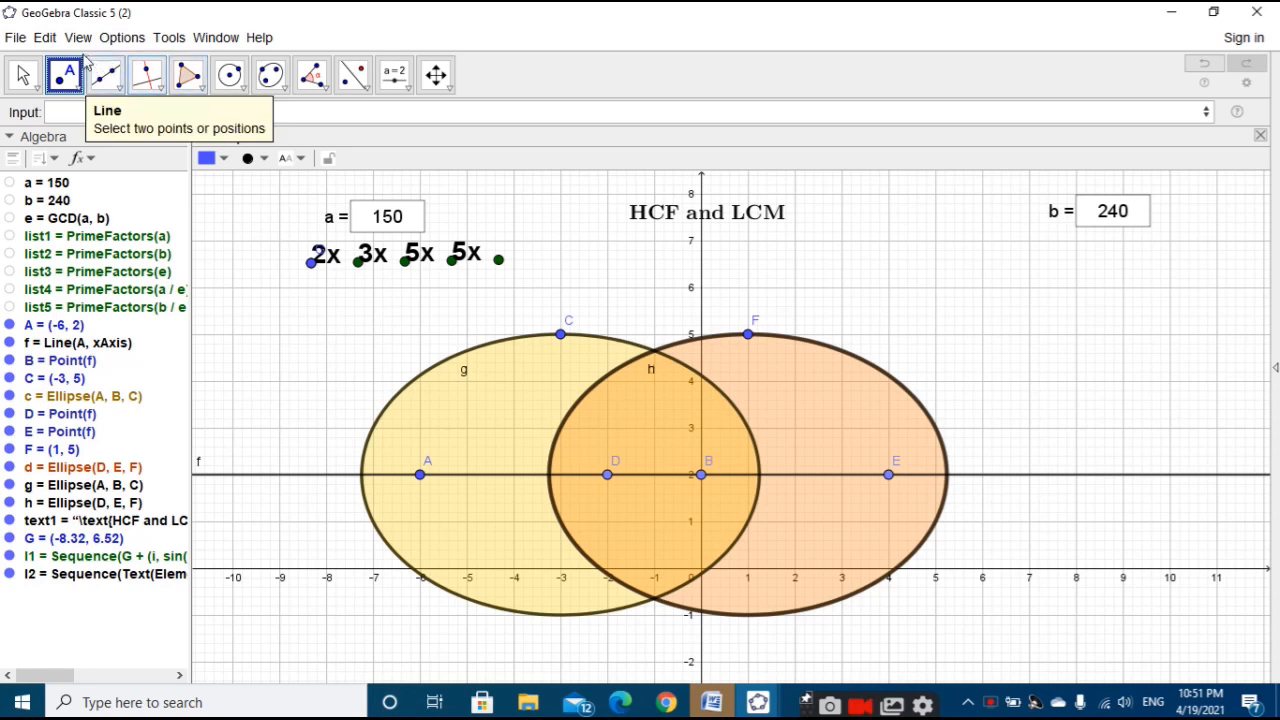
pyautogui.click(23, 78)
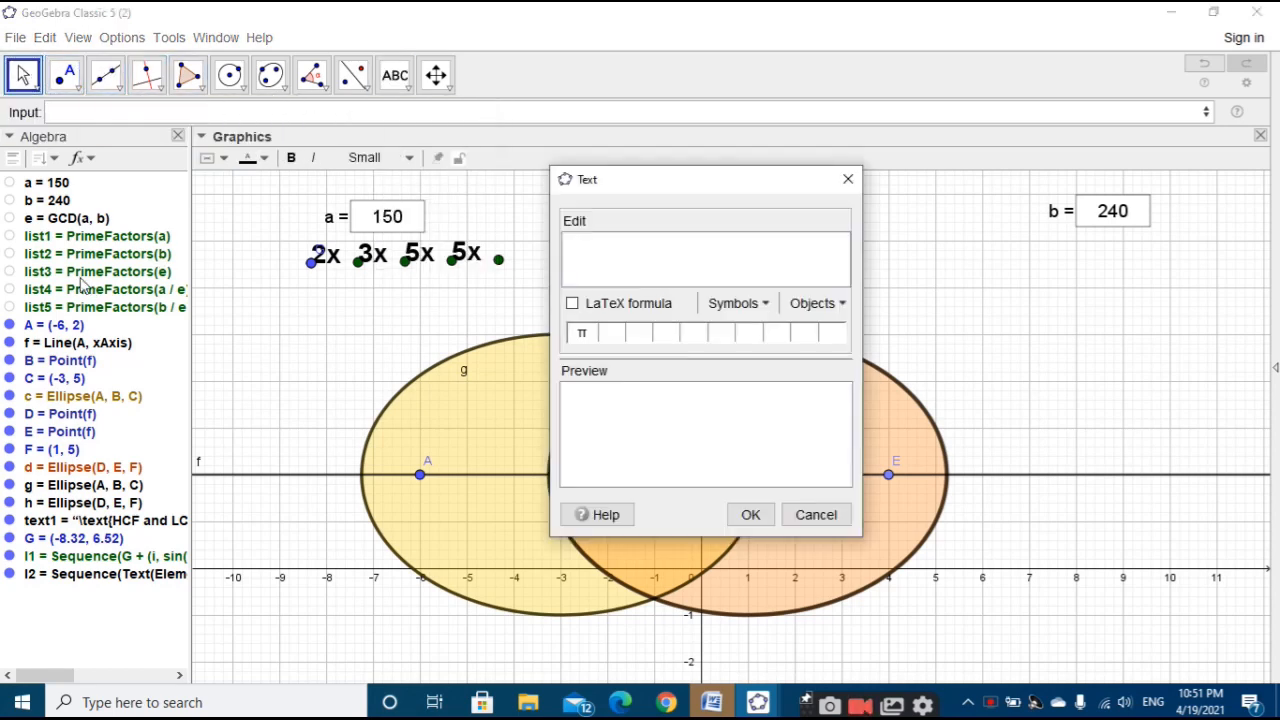
pyautogui.click(46, 183)
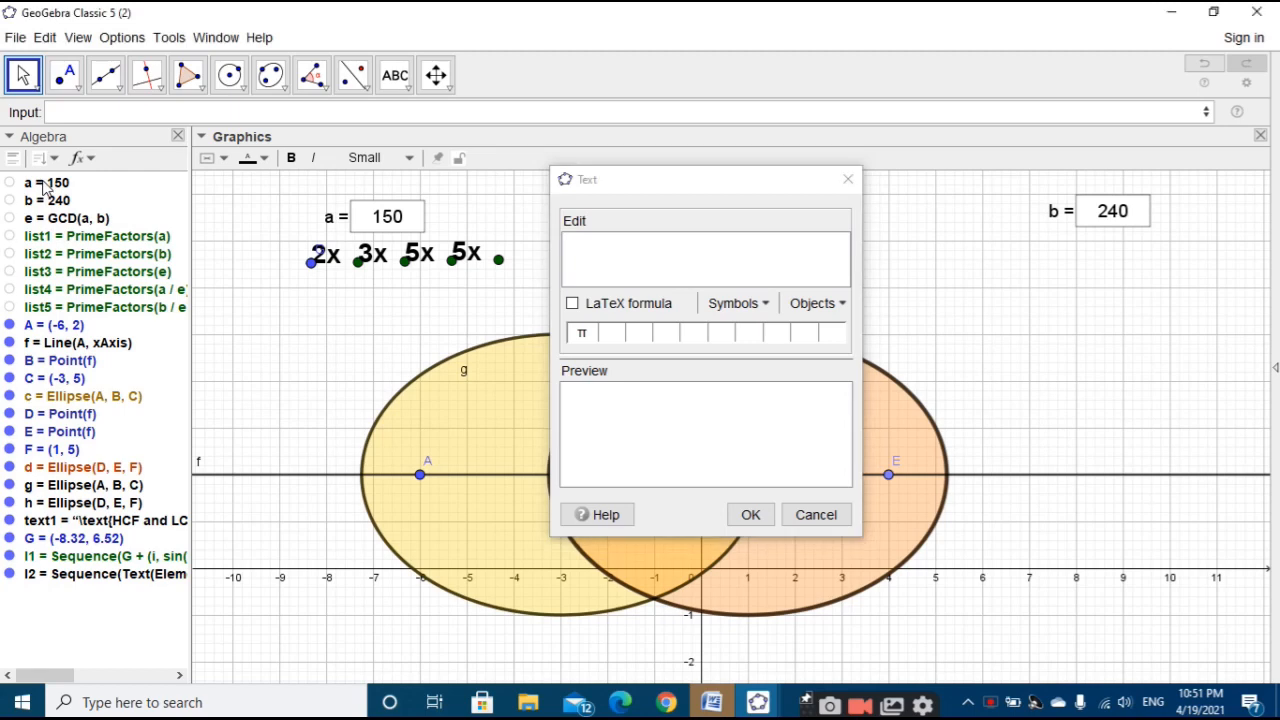
pyautogui.click(567, 250)
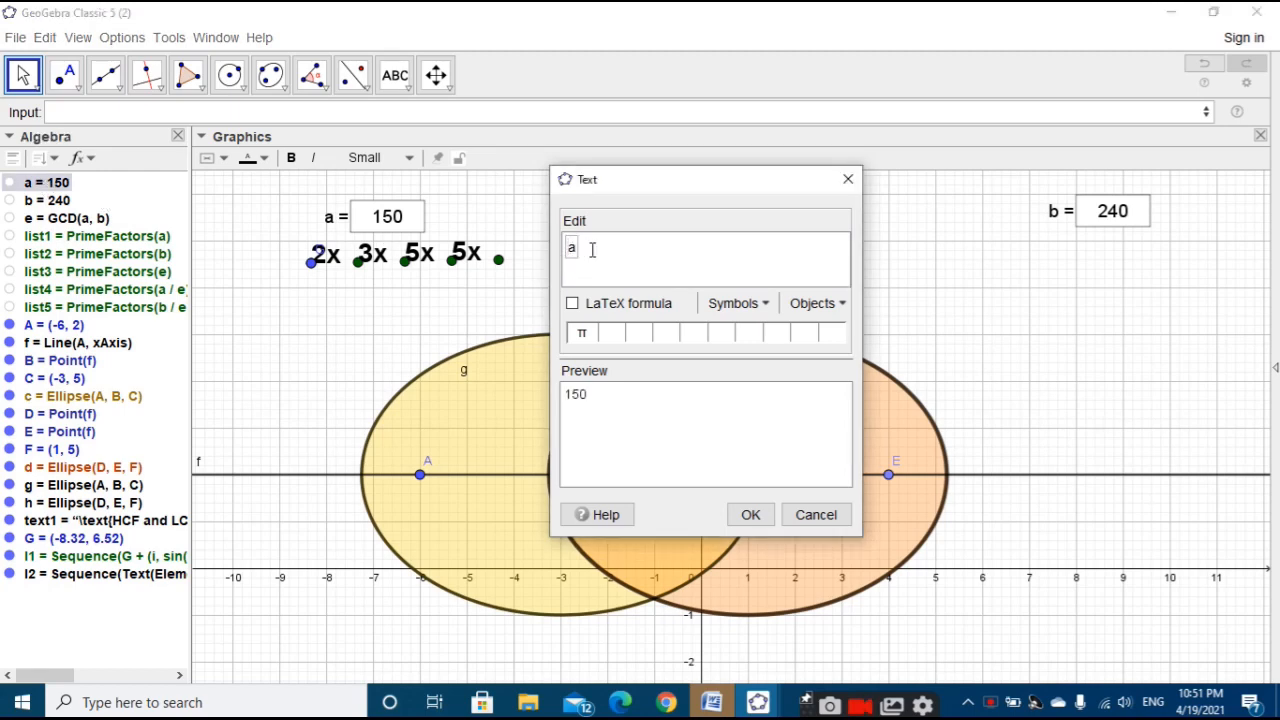
pyautogui.press('BackSpace')
pyautogui.write('=')
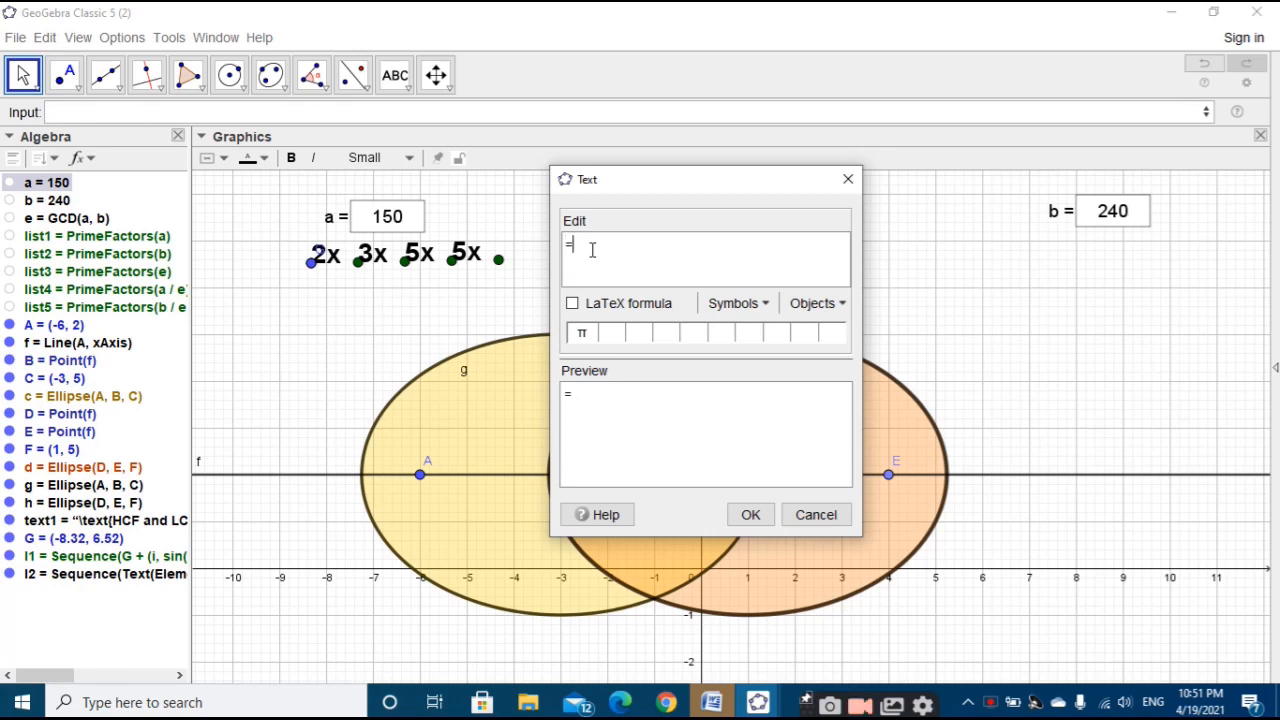
pyautogui.click(84, 185)
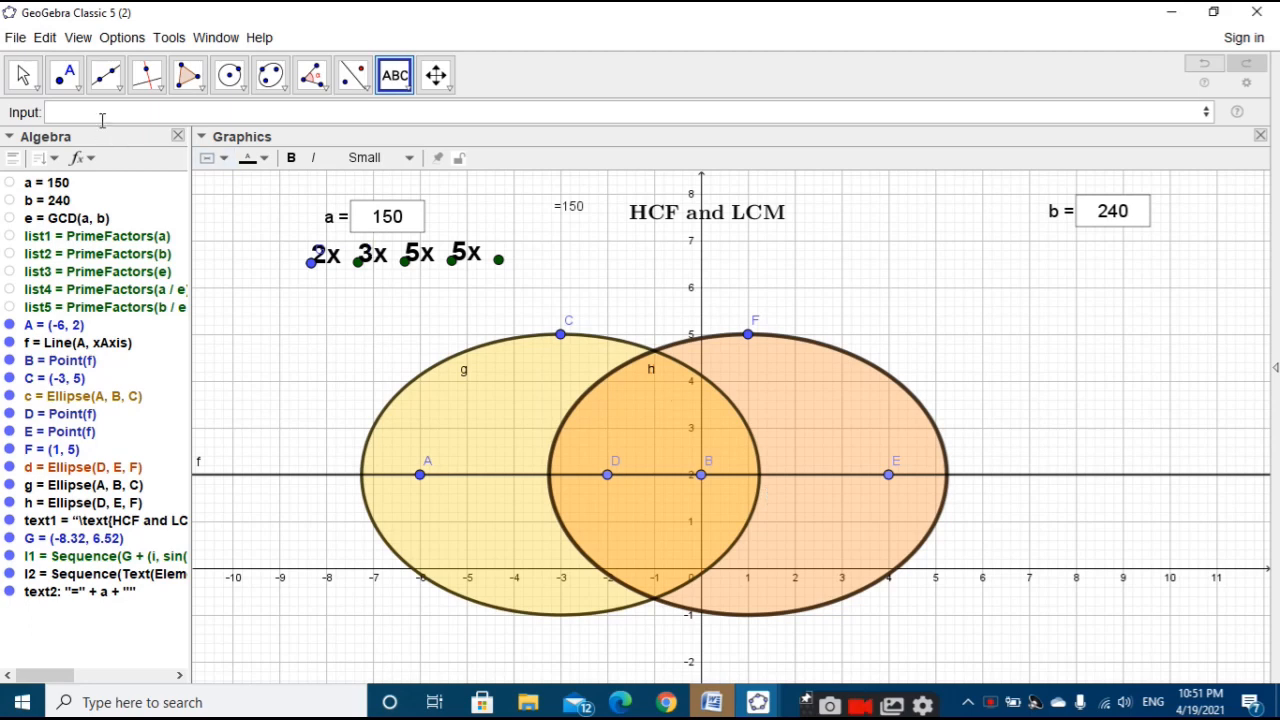
pyautogui.press('Escape')
# Step: Set the size of the new result text to Large and place it at the end of the factor row
pyautogui.moveTo(571, 218); pyautogui.dragTo(532, 262)
pyautogui.click(380, 157)
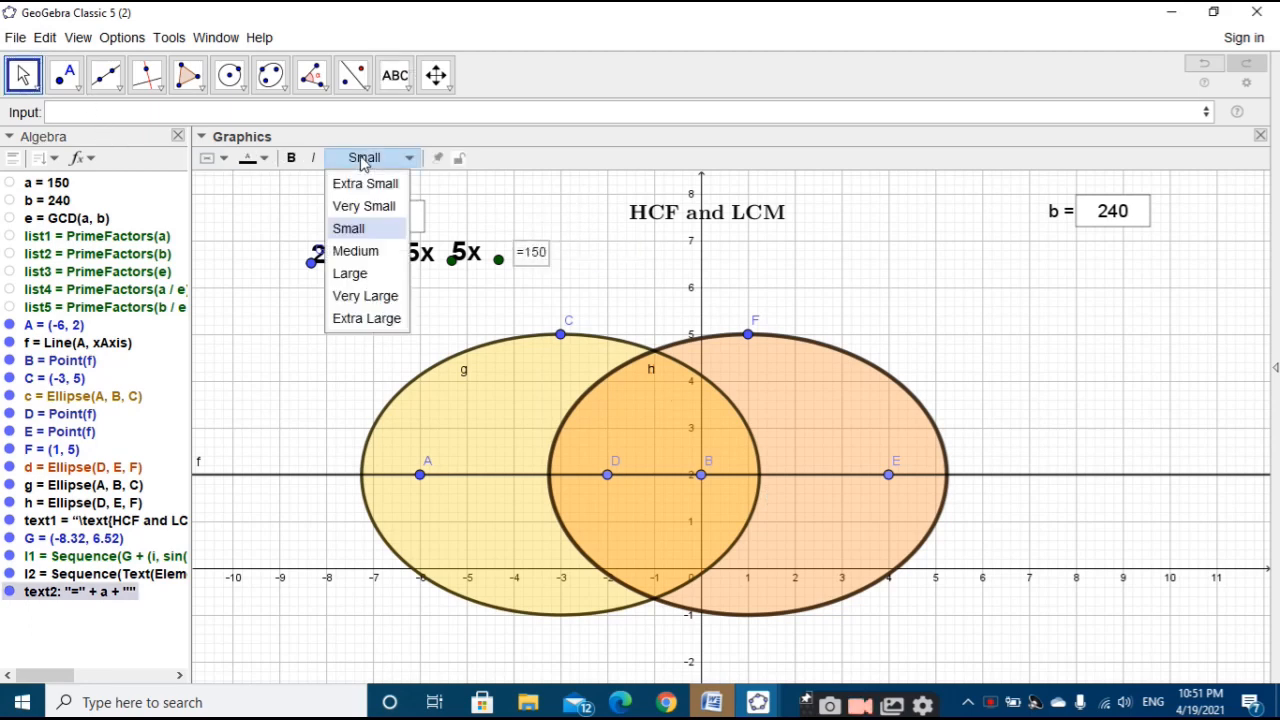
pyautogui.click(358, 255)
pyautogui.click(396, 158)
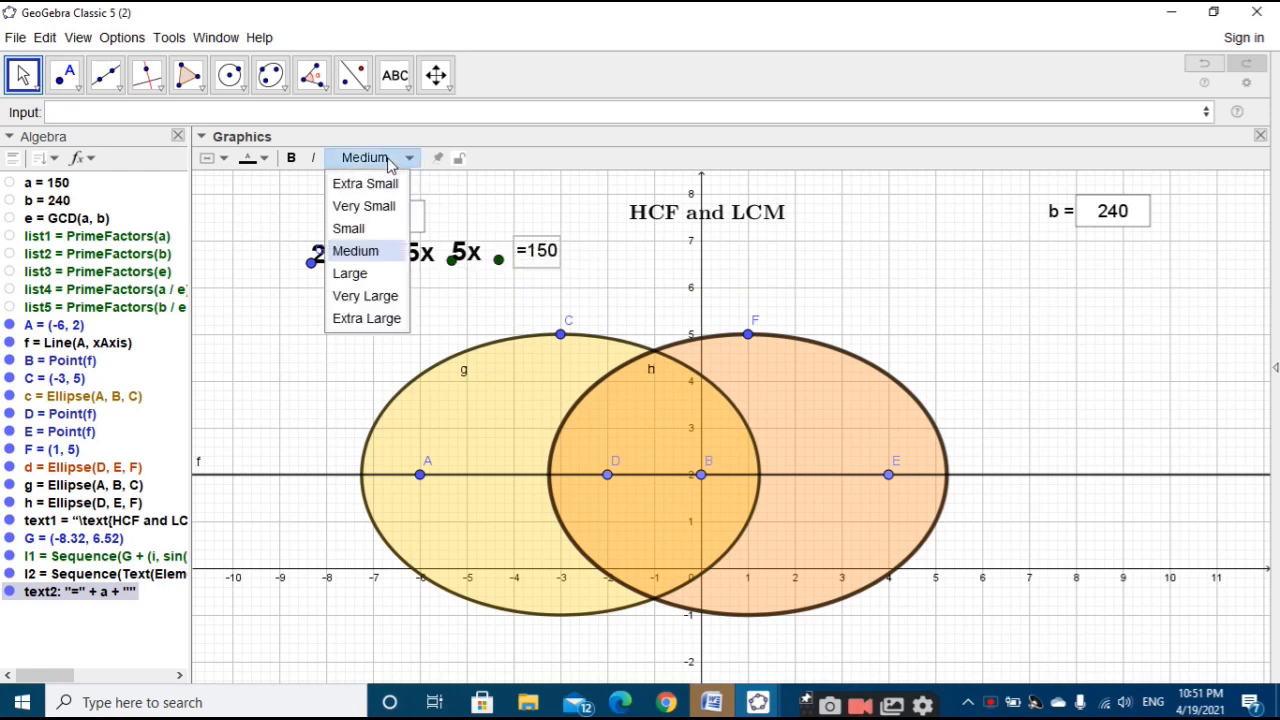
pyautogui.click(371, 272)
pyautogui.moveTo(544, 249); pyautogui.dragTo(497, 254)
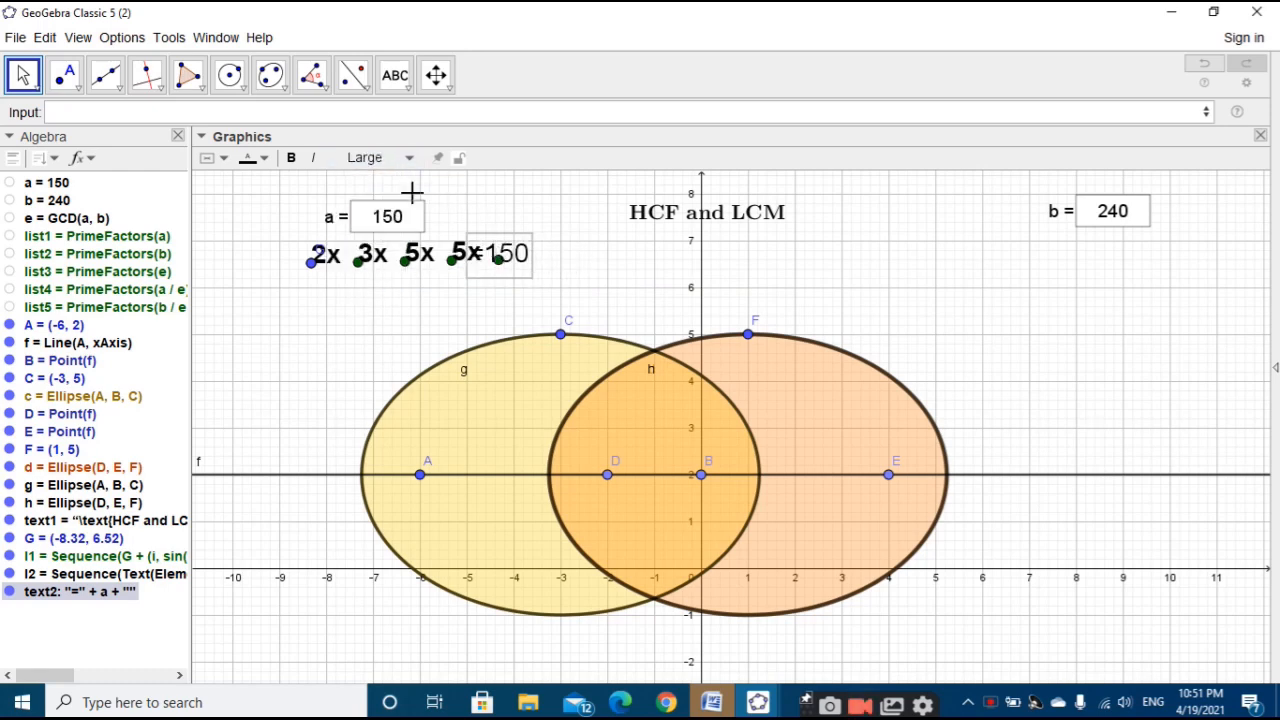
pyautogui.click(250, 158)
pyautogui.click(248, 212)
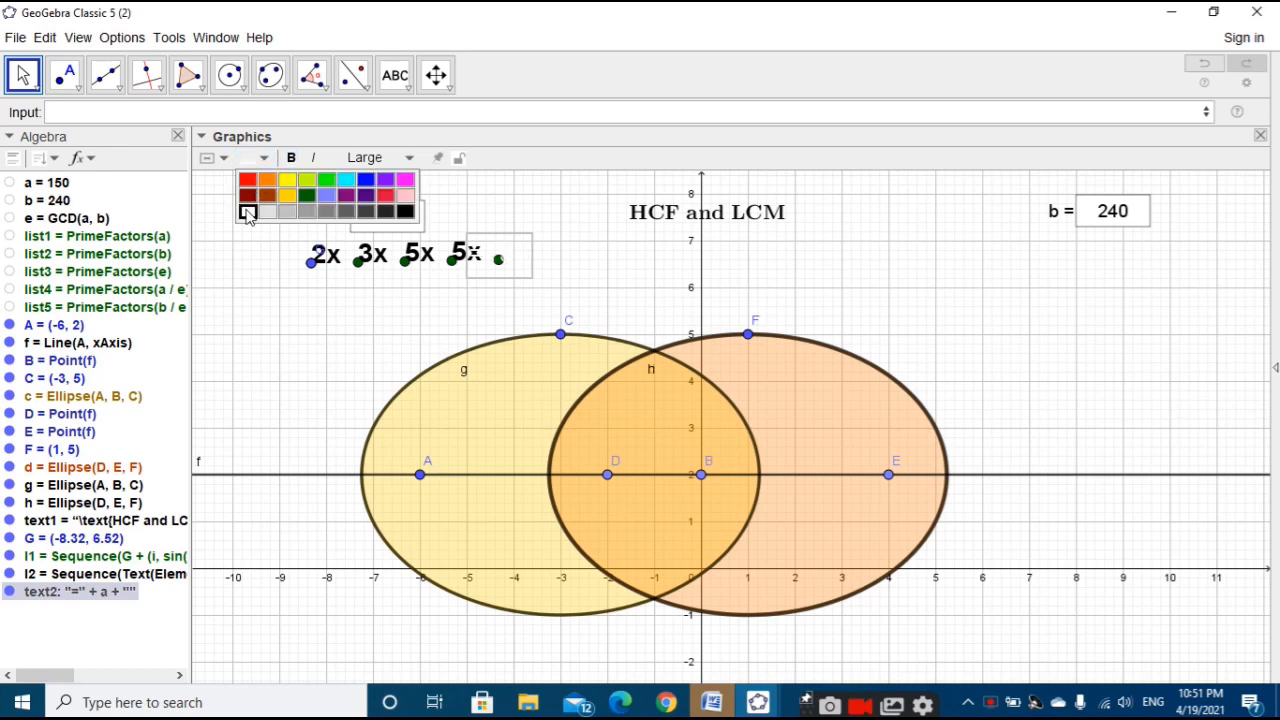
pyautogui.click(262, 159)
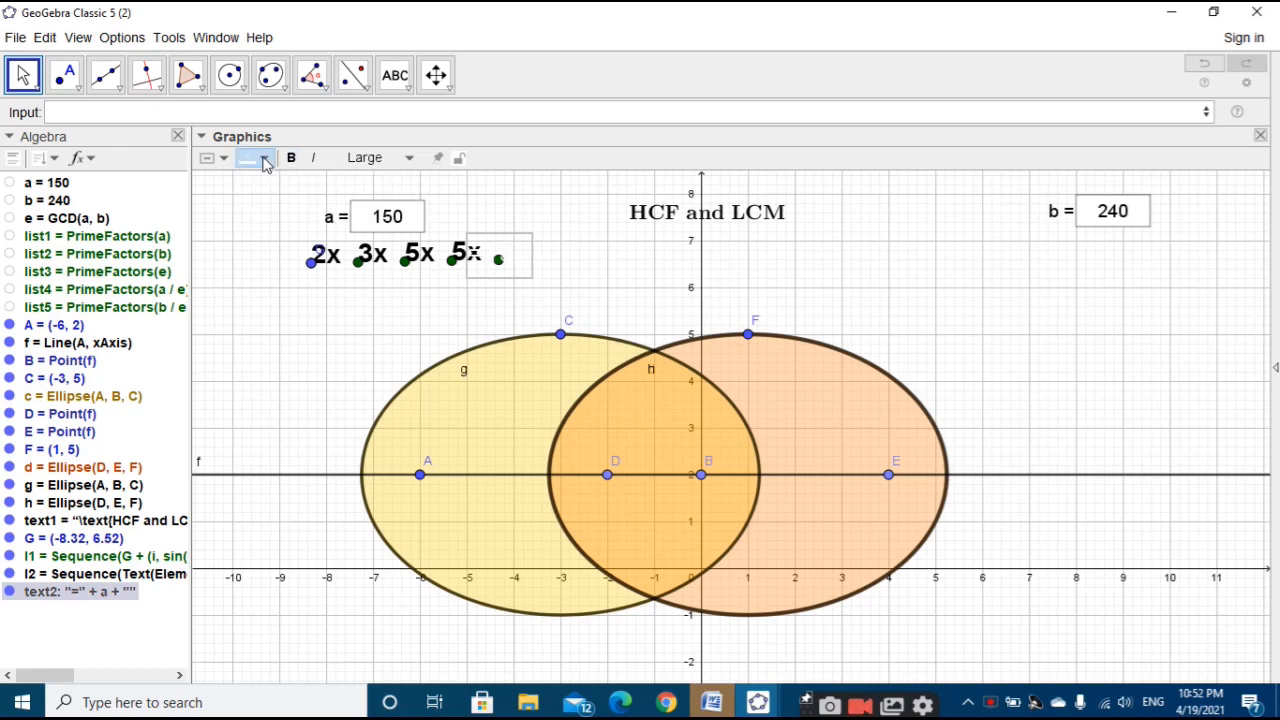
pyautogui.click(262, 159)
pyautogui.click(403, 212)
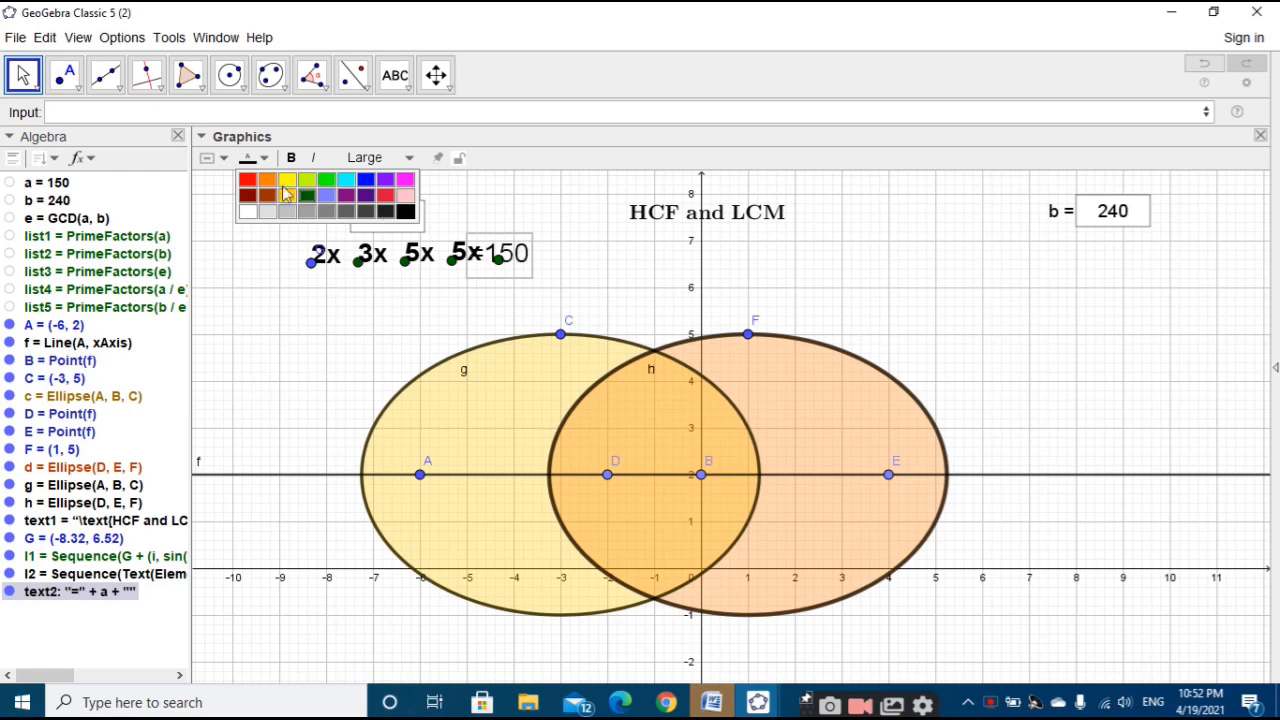
# Step: Give the result text a white background so it covers the trailing x, and make it bold
pyautogui.click(222, 158)
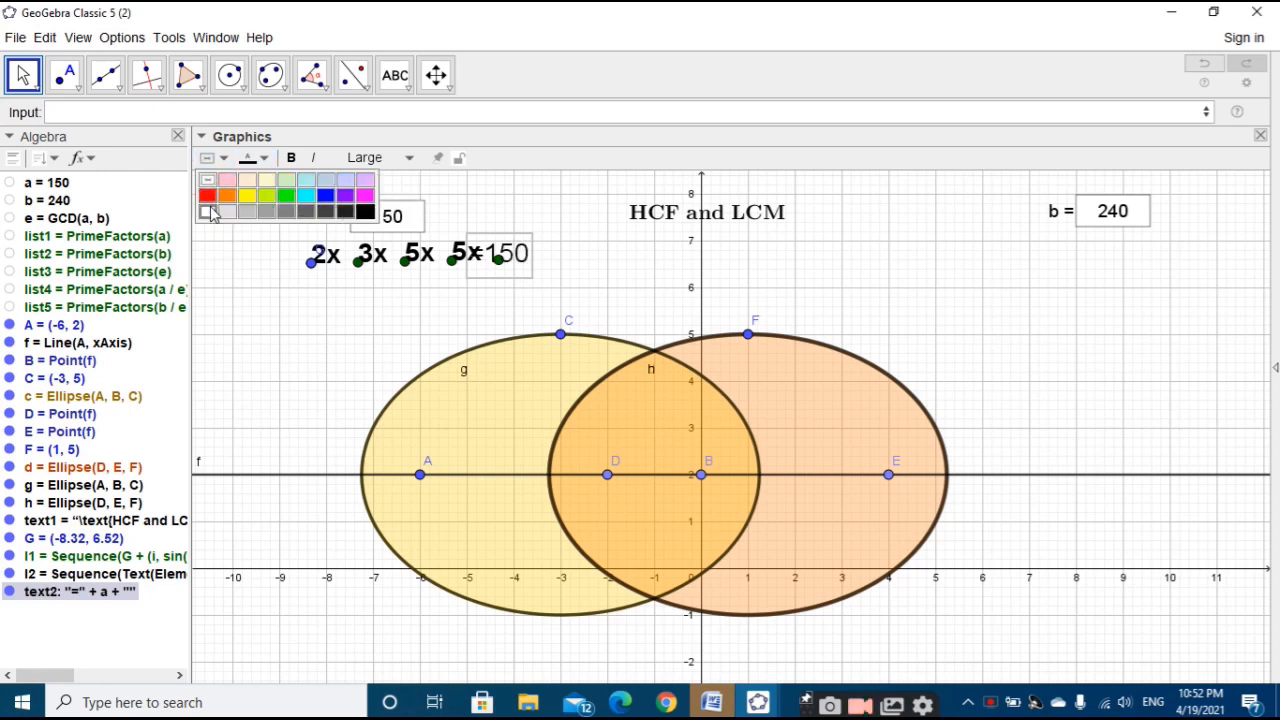
pyautogui.click(210, 212)
pyautogui.click(291, 157)
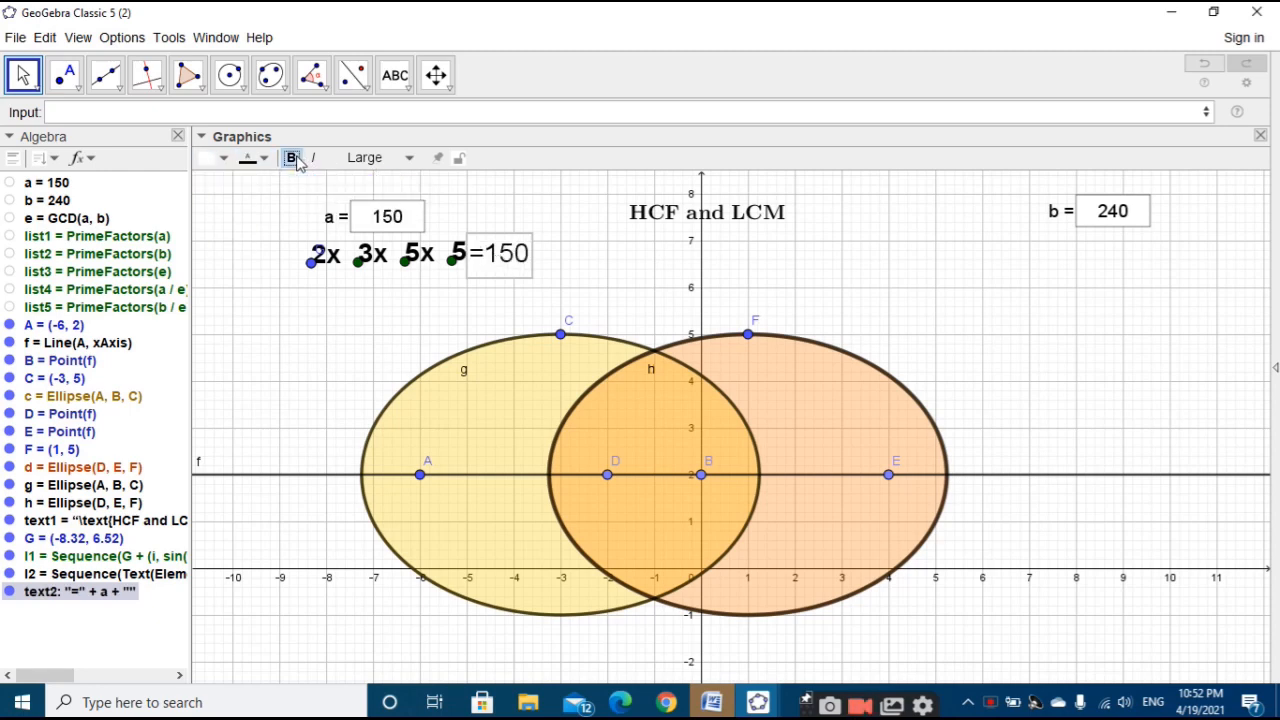
pyautogui.click(291, 157)
pyautogui.click(593, 284)
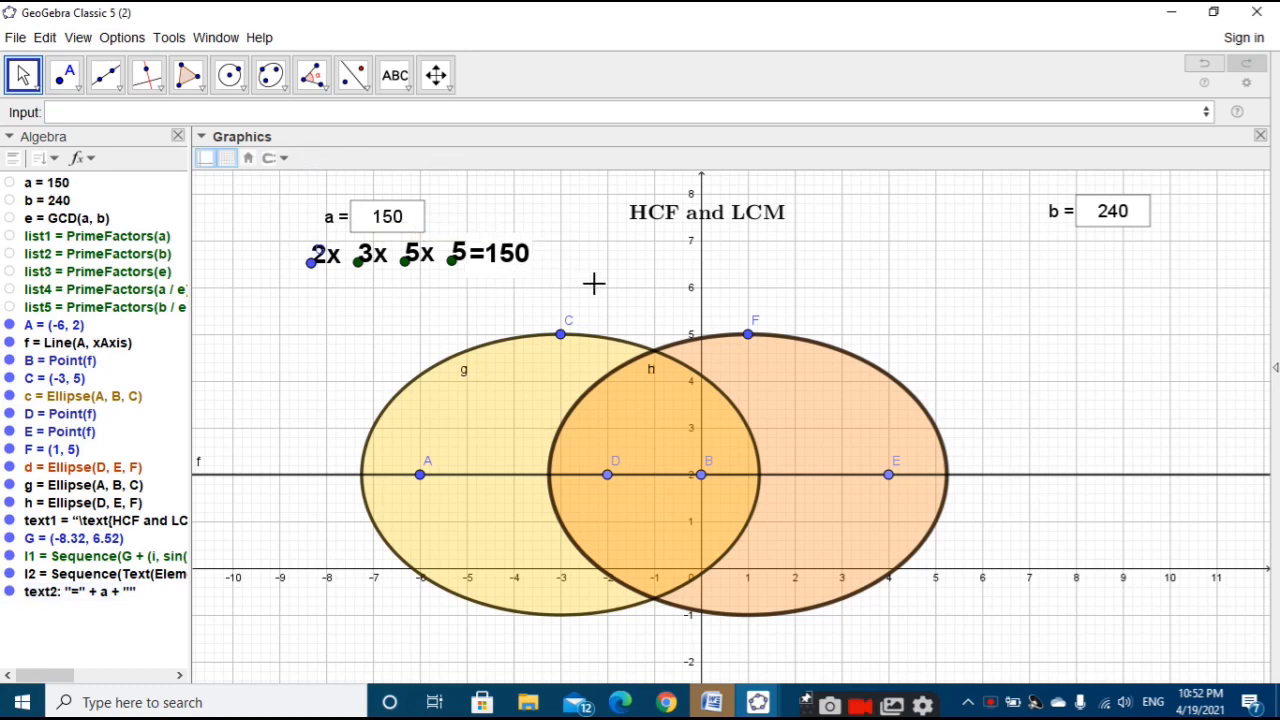
pyautogui.click(522, 252)
pyautogui.click(573, 264)
pyautogui.click(524, 258)
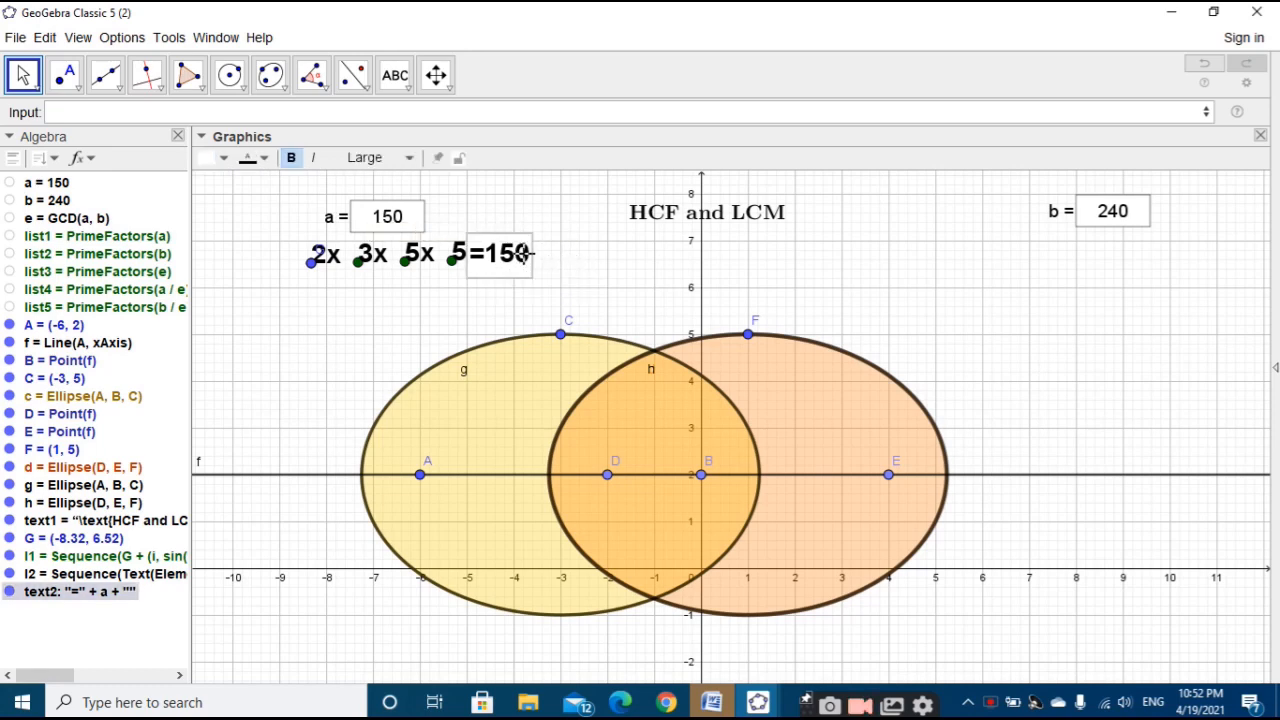
pyautogui.click(565, 262)
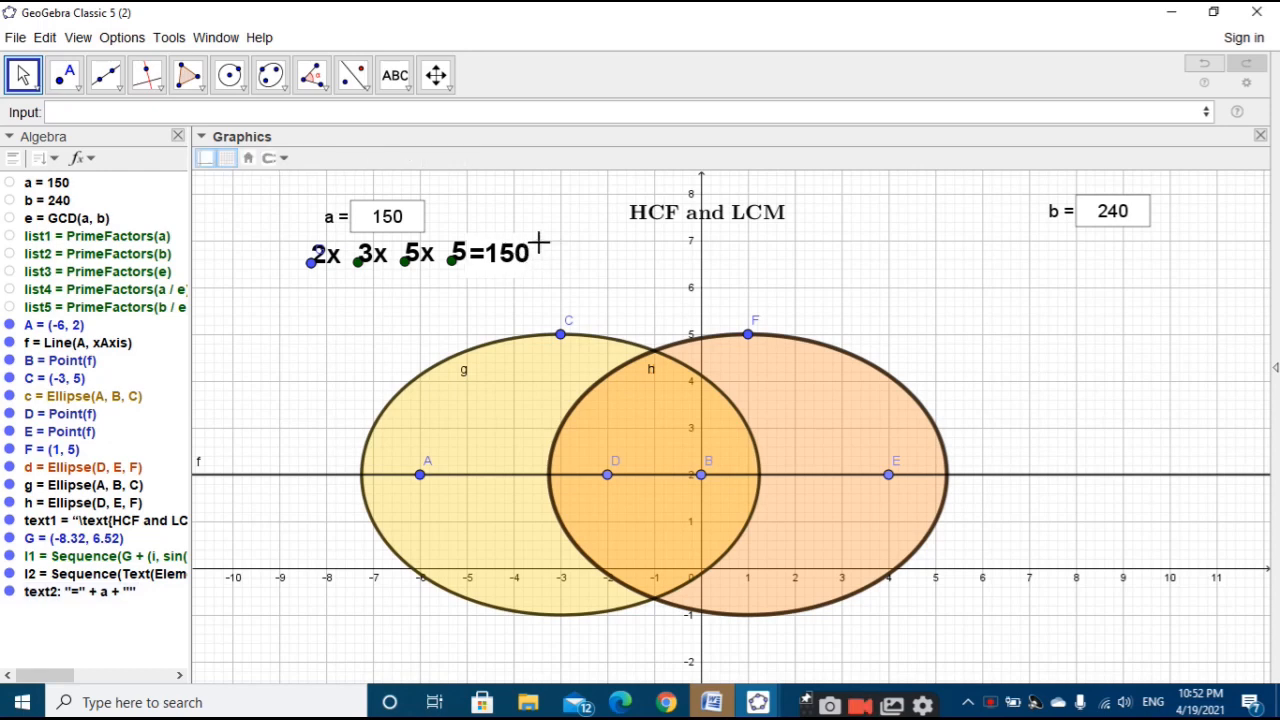
pyautogui.click(522, 255)
pyautogui.click(586, 260)
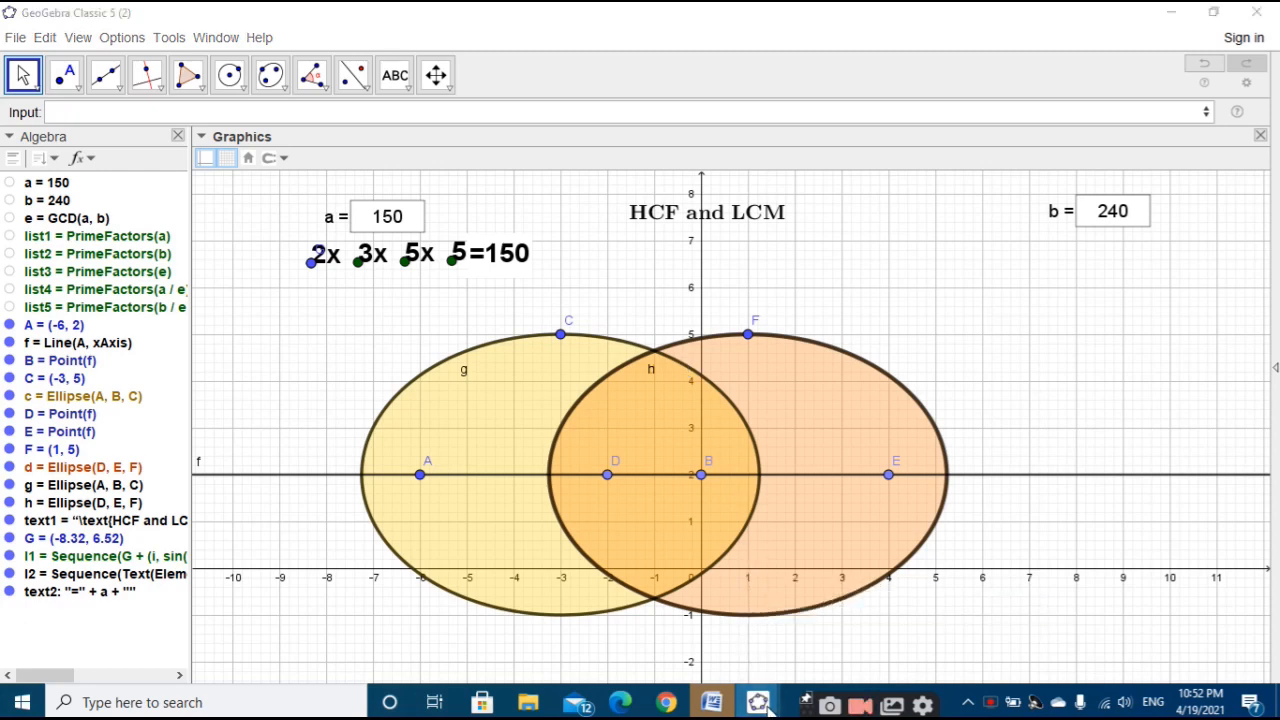
# Step: Switch to the finished HCF and LCM file and copy the starting point expression of its "=500" text
pyautogui.moveTo(760, 700)
pyautogui.click(711, 628)
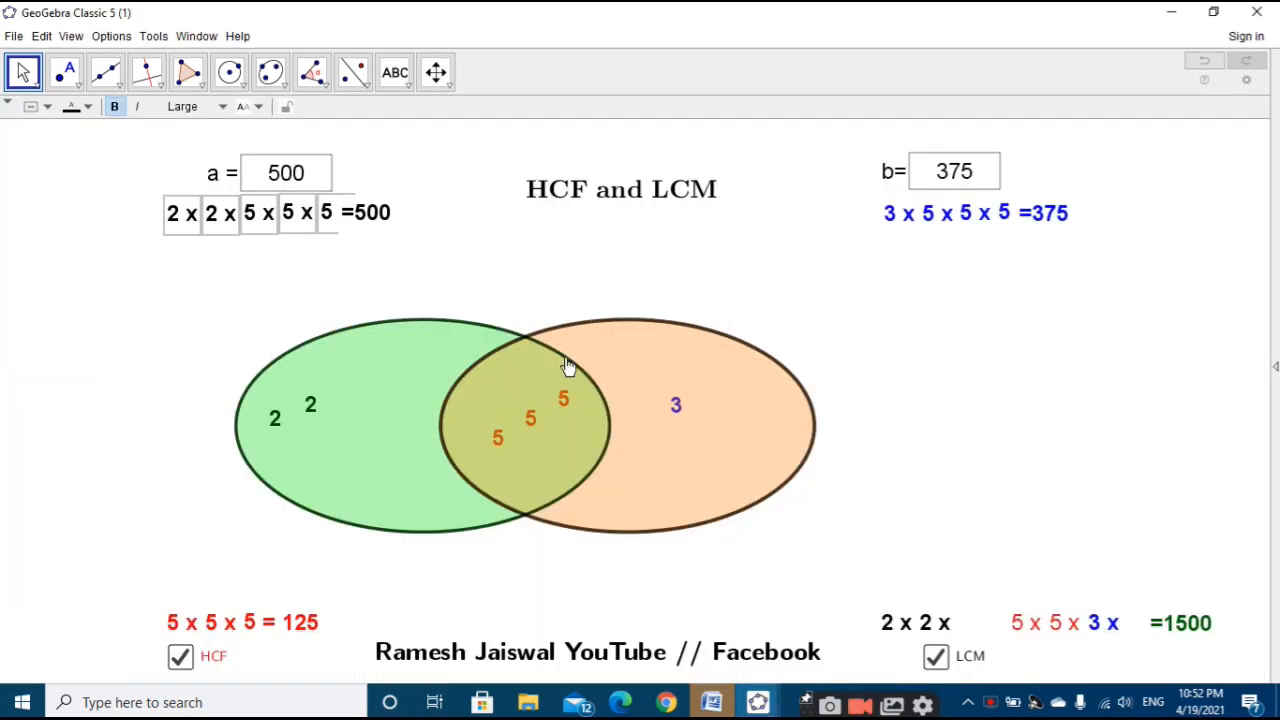
pyautogui.click(370, 213)
pyautogui.rightClick(375, 216)
pyautogui.click(450, 398)
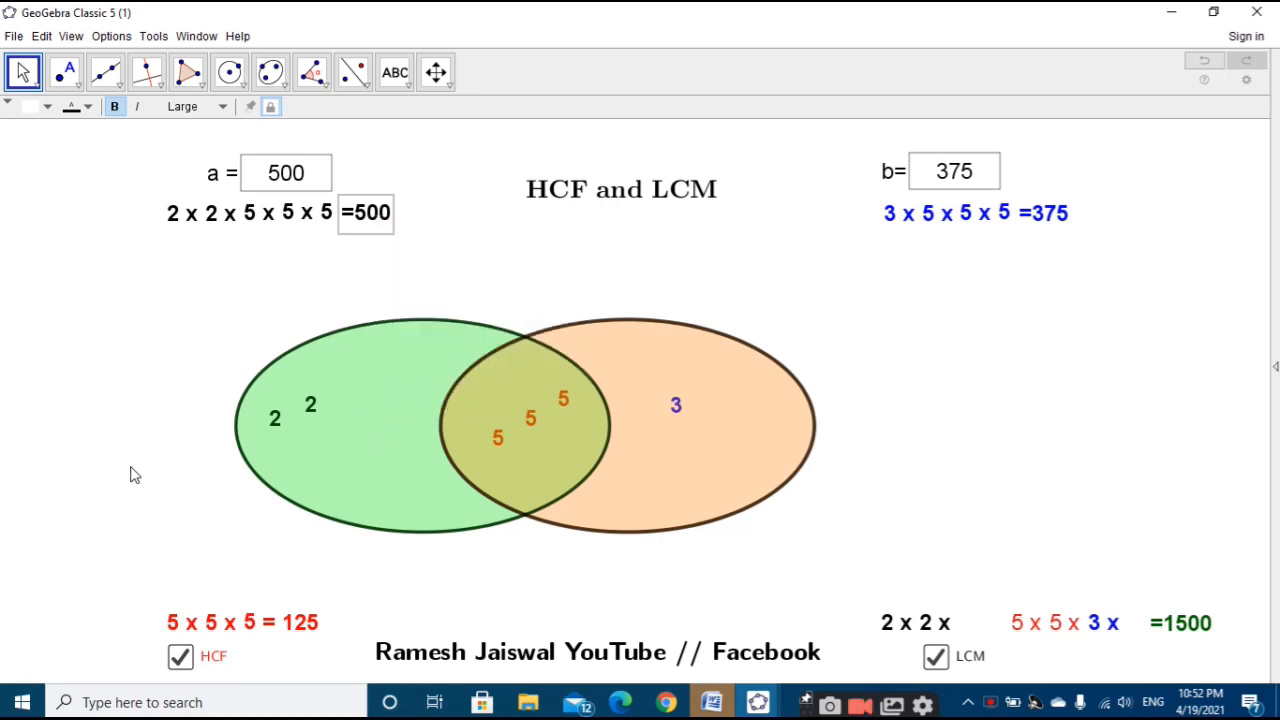
pyautogui.click(1021, 162)
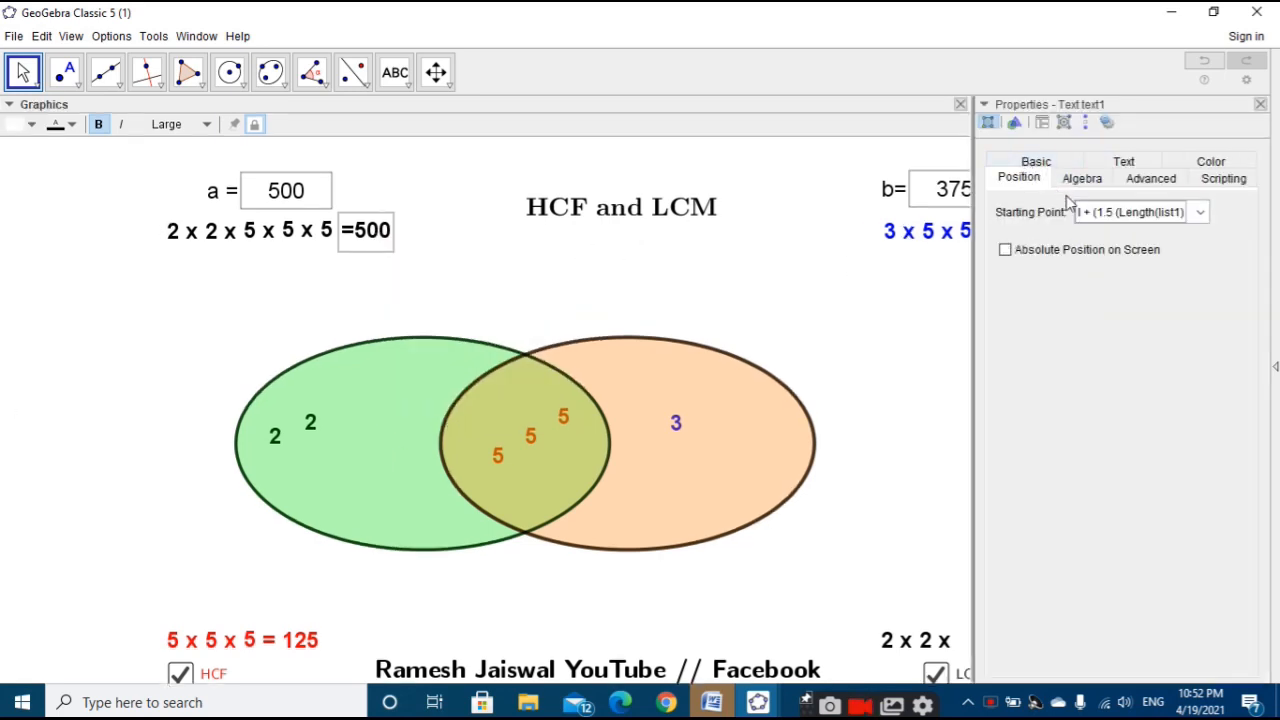
pyautogui.click(1099, 215)
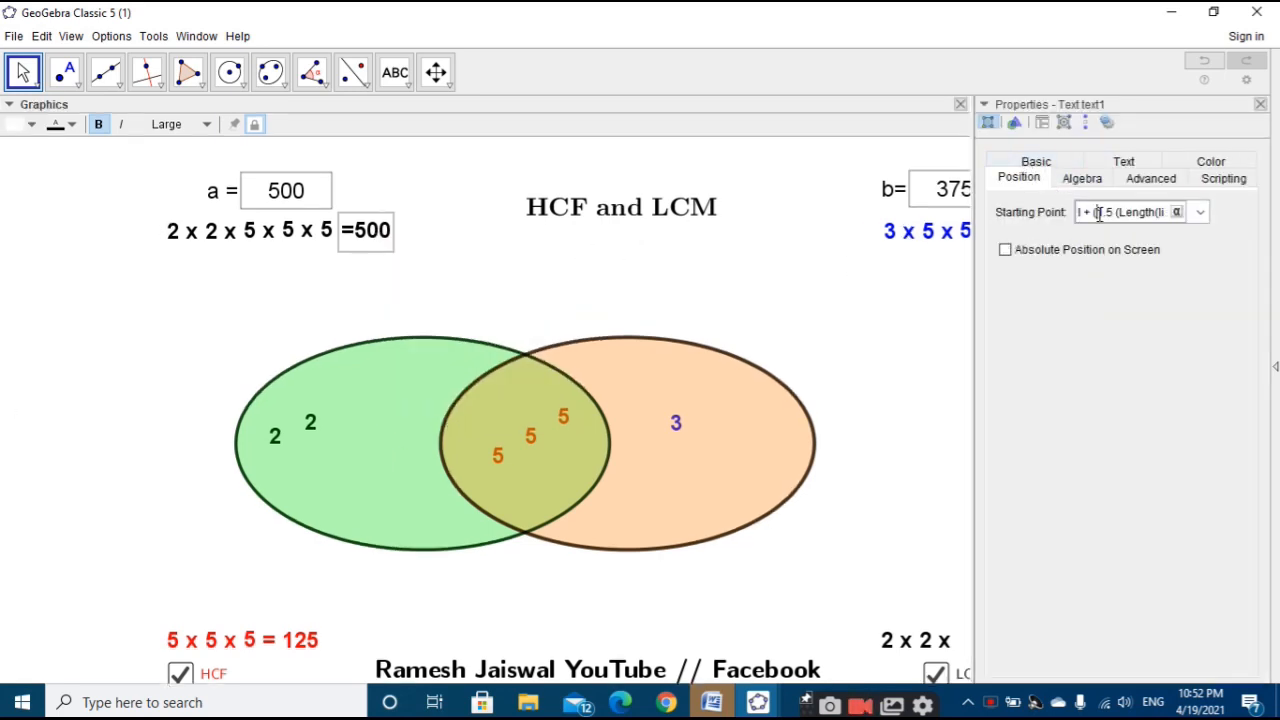
pyautogui.hotkey('ctrl', 'a')
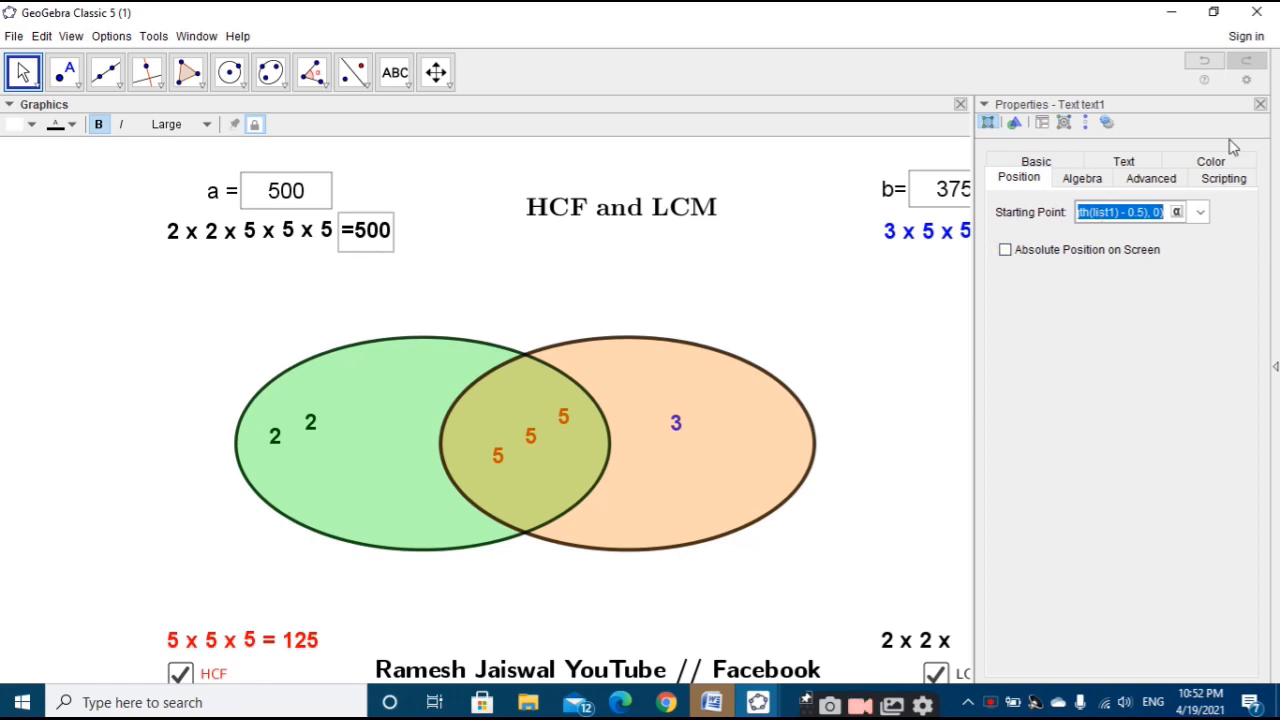
pyautogui.click(1261, 106)
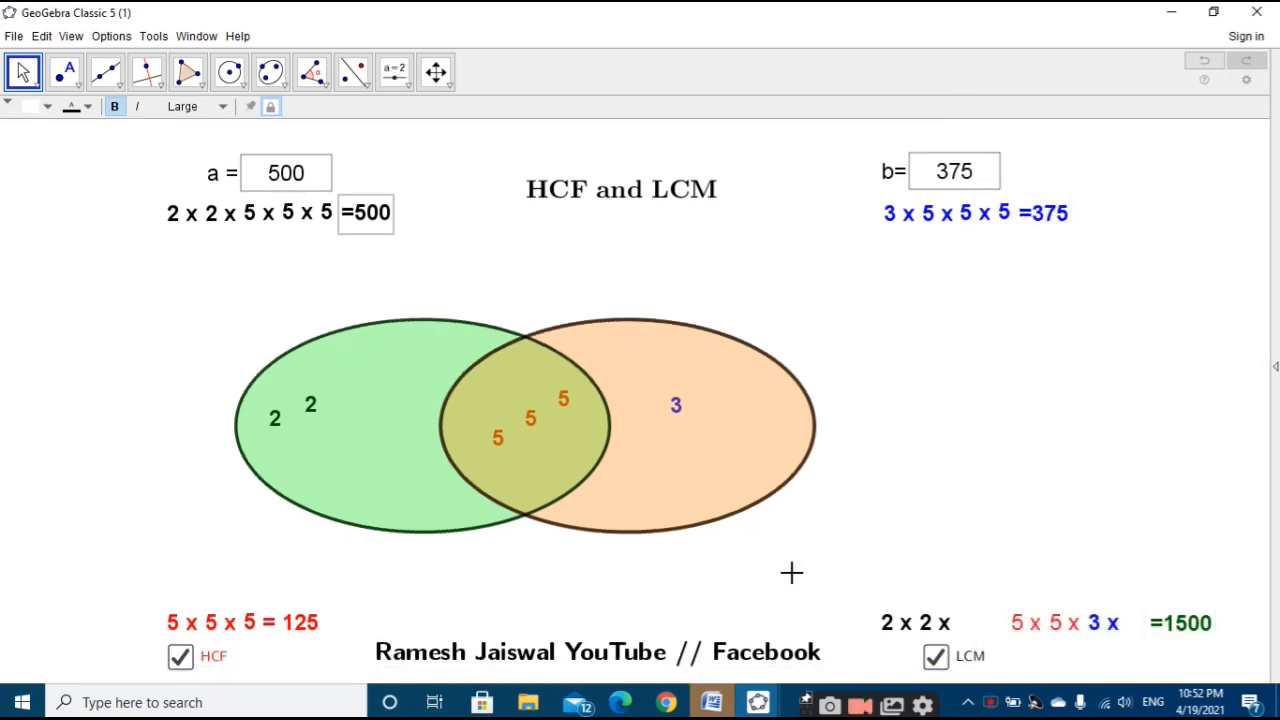
# Step: Return to the construction in progress and paste the copied expression as the starting point of the result text beside the factor row
pyautogui.click(757, 702)
pyautogui.click(818, 645)
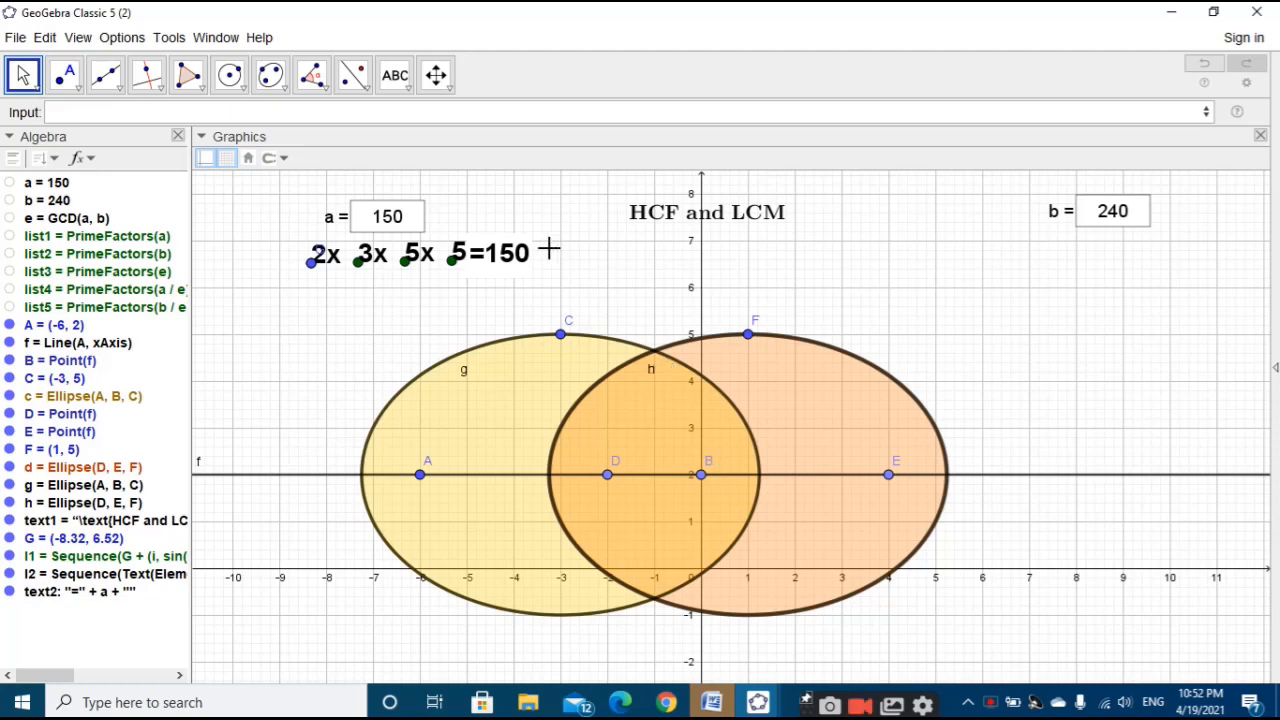
pyautogui.rightClick(515, 260)
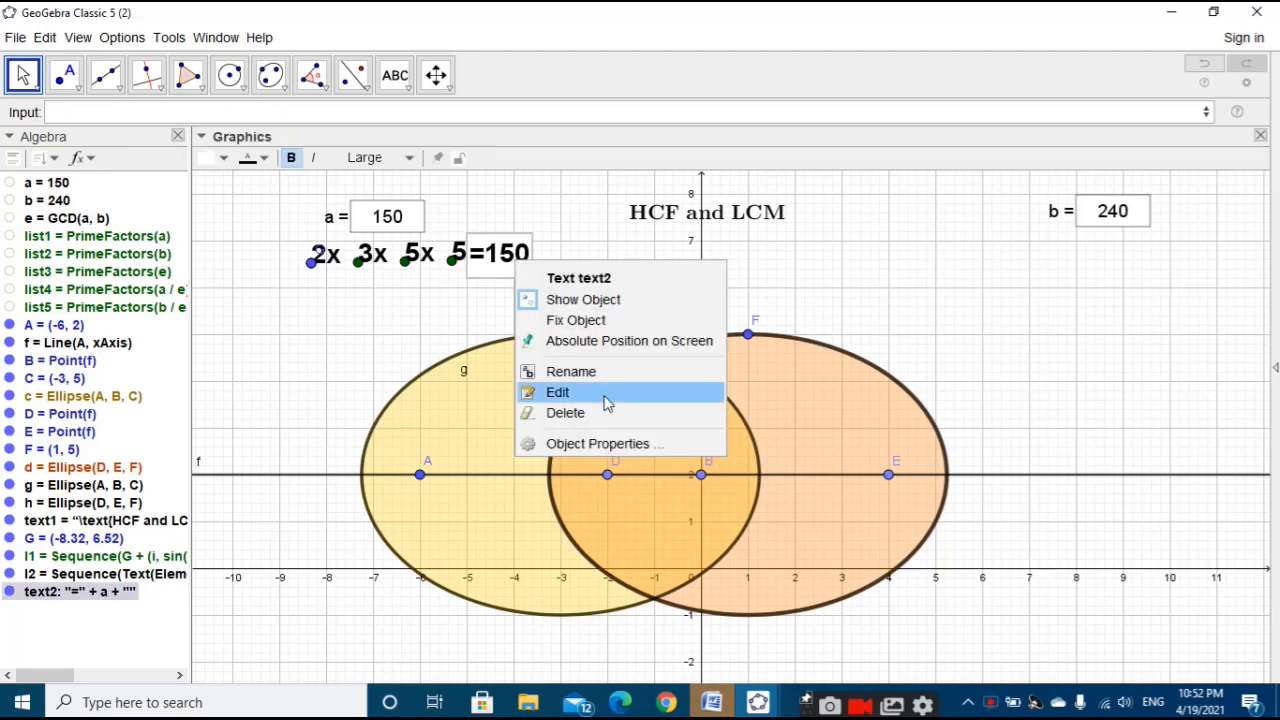
pyautogui.click(624, 440)
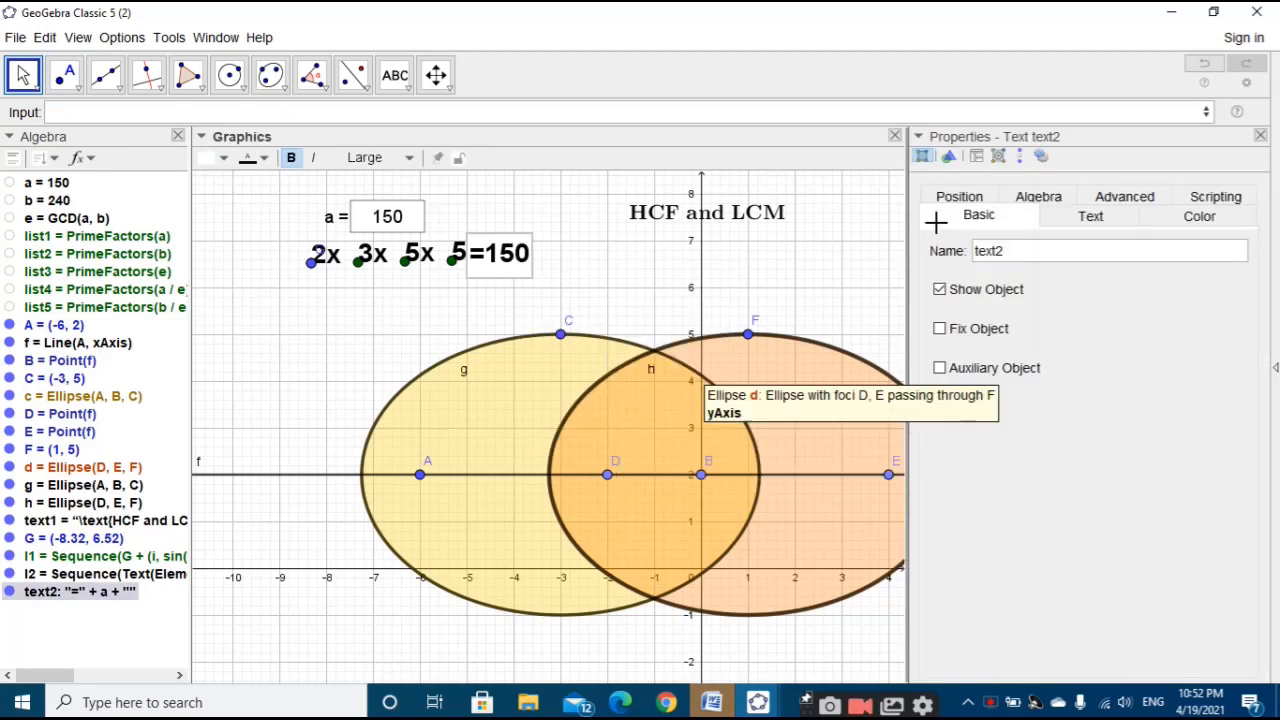
pyautogui.click(955, 202)
pyautogui.click(1092, 251)
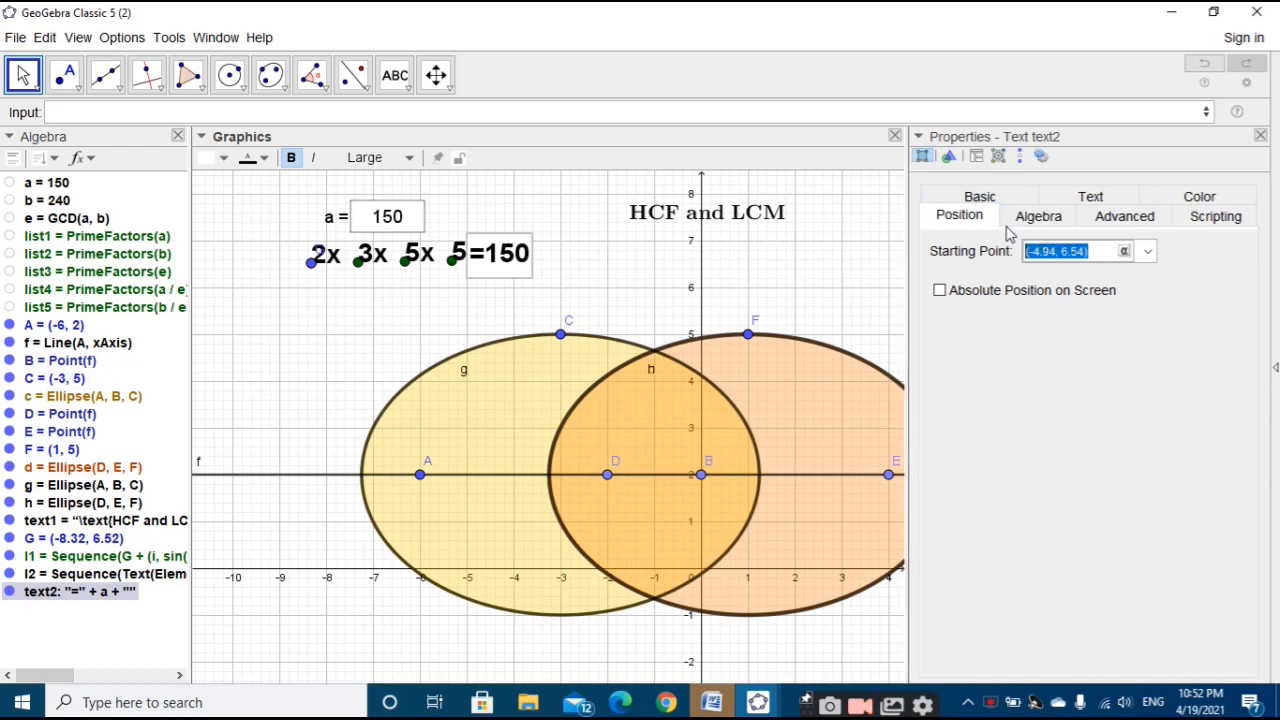
pyautogui.hotkey('ctrl', 'v')
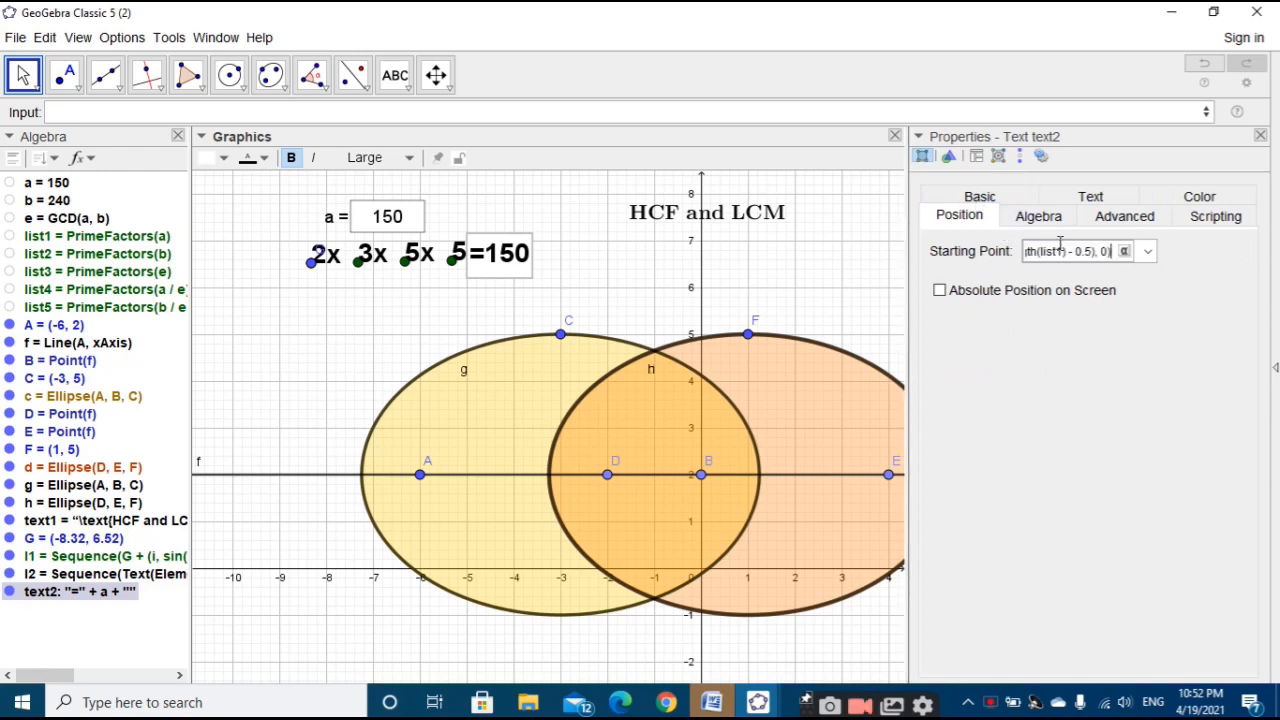
# Step: Change the result text's starting point expression to G + ((Length(list1) - 0.5), 0)
pyautogui.press('Left')
pyautogui.press('Left')
pyautogui.press('Left')
pyautogui.press('Left')
pyautogui.press('Left')
pyautogui.press('Left')
pyautogui.press('Left')
pyautogui.press('Left')
pyautogui.press('Left')
pyautogui.press('Left')
pyautogui.press('Left')
pyautogui.press('Left')
pyautogui.press('Left')
pyautogui.press('Left')
pyautogui.press('Left')
pyautogui.press('Left')
pyautogui.press('Left')
pyautogui.press('Left')
pyautogui.press('Left')
pyautogui.press('Left')
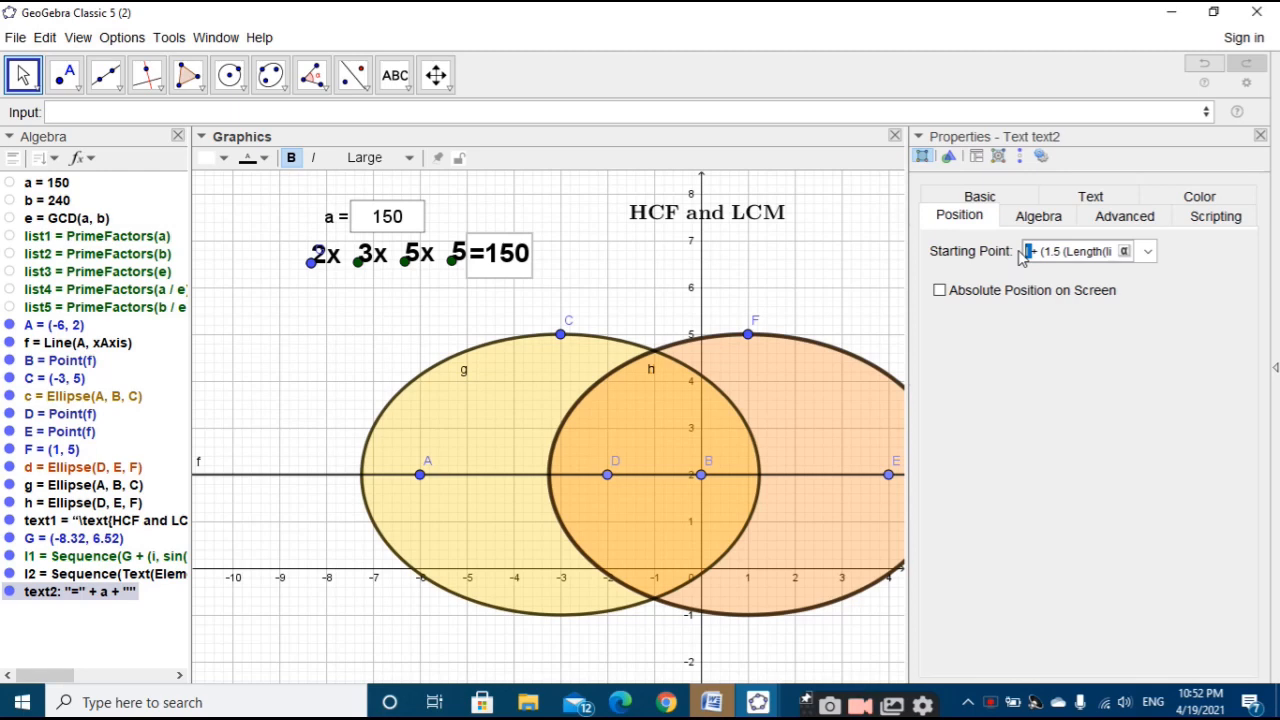
pyautogui.write('G')
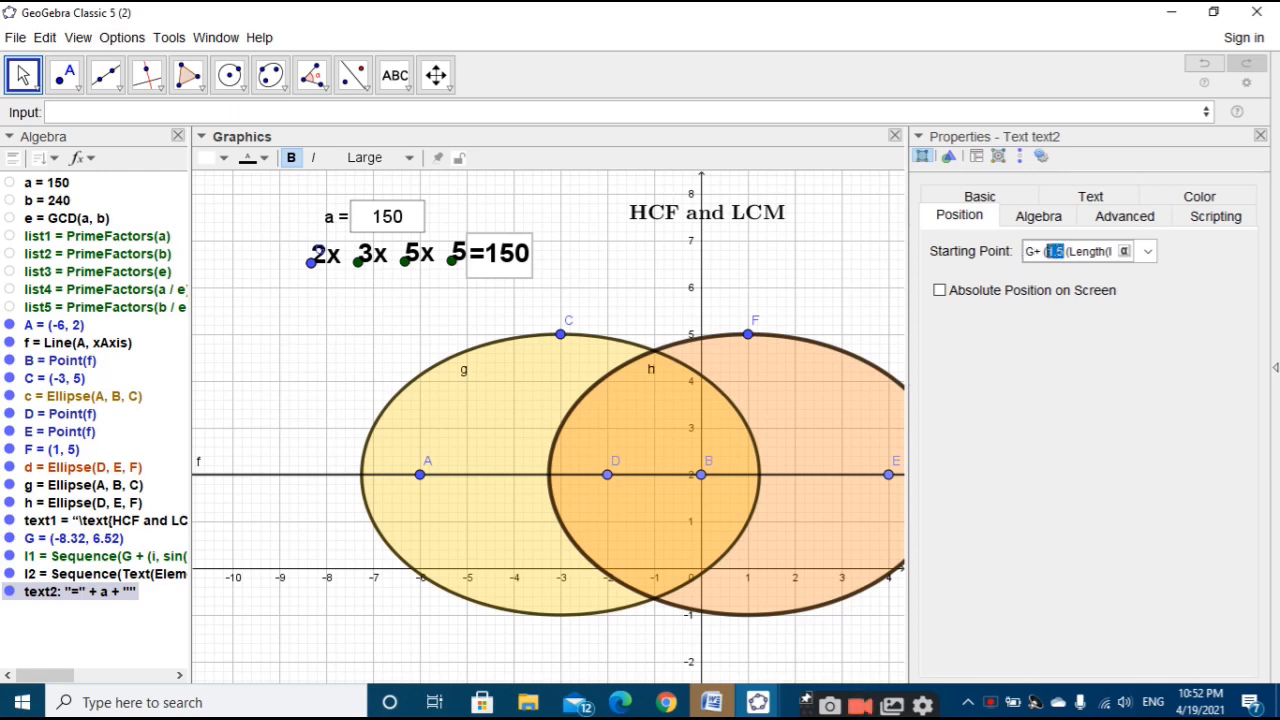
pyautogui.press('BackSpace')
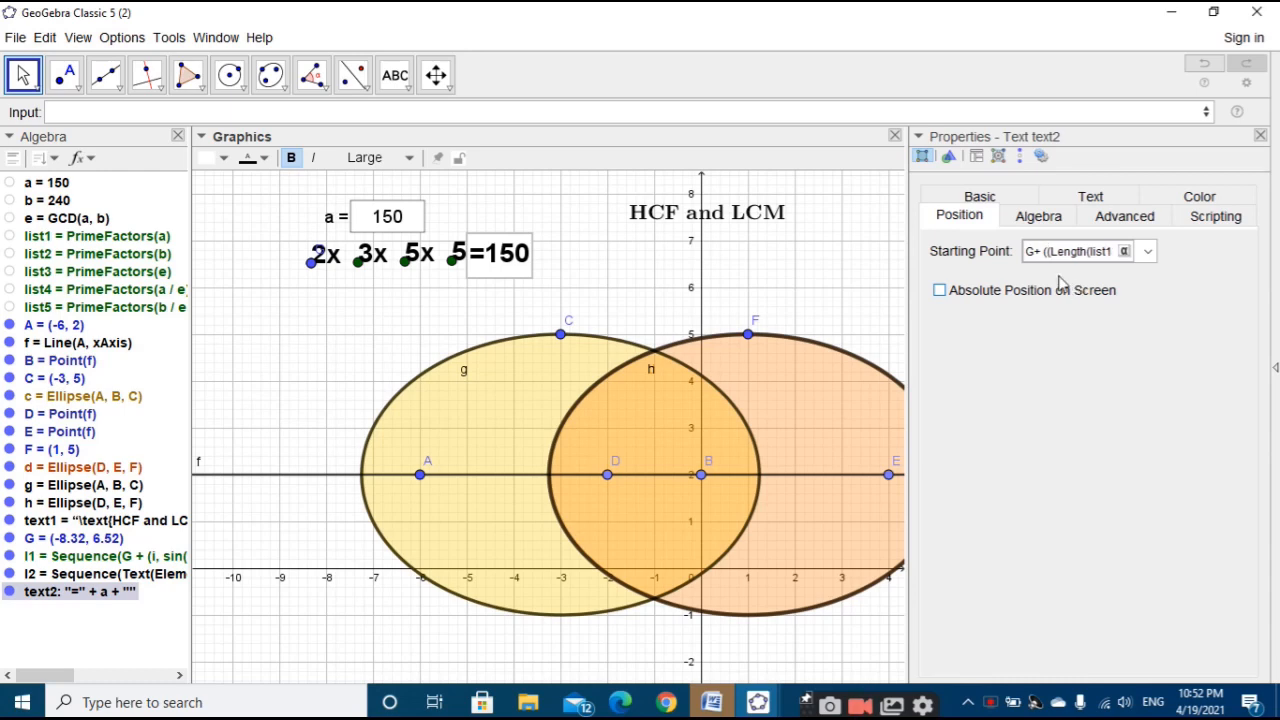
pyautogui.press('Right')
pyautogui.press('Right')
pyautogui.press('Right')
pyautogui.press('Right')
pyautogui.press('Right')
pyautogui.press('Right')
pyautogui.press('Right')
pyautogui.press('Right')
pyautogui.press('Right')
pyautogui.press('Right')
pyautogui.press('Right')
pyautogui.press('Right')
pyautogui.press('Right')
pyautogui.press('Right')
pyautogui.press('Right')
pyautogui.press('Right')
pyautogui.press('Right')
pyautogui.press('Right')
pyautogui.press('Right')
pyautogui.press('Right')
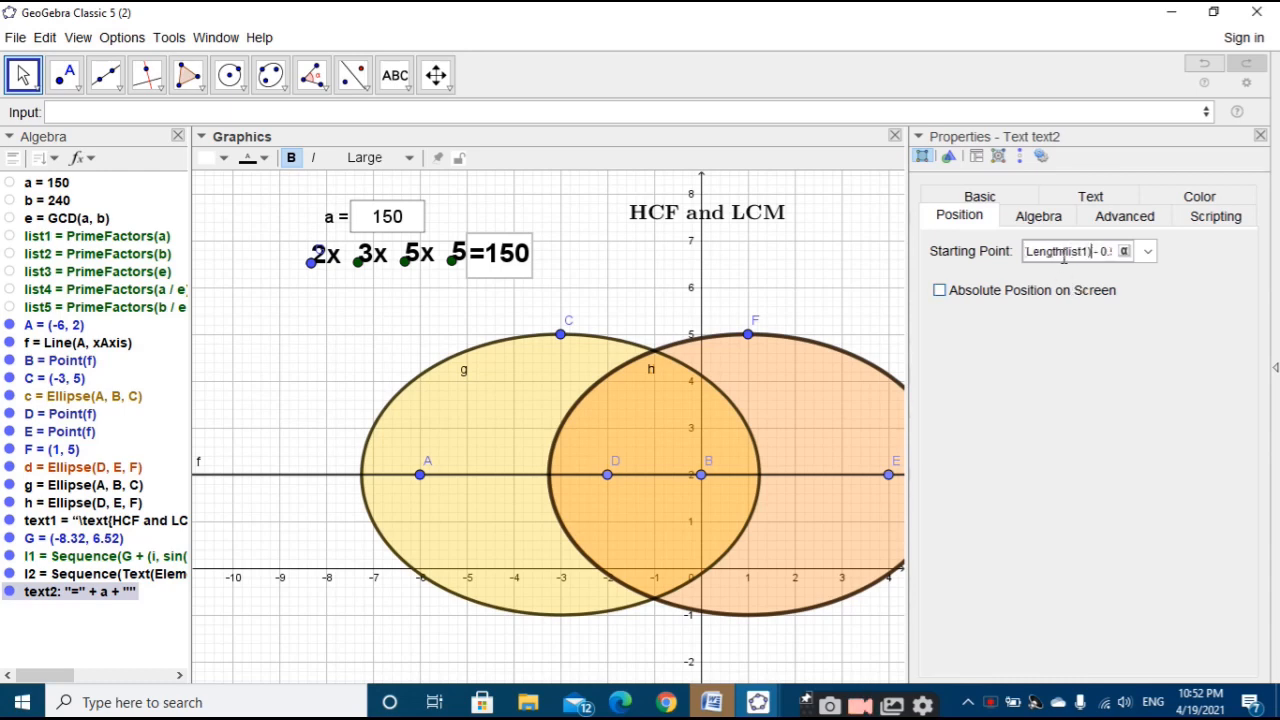
pyautogui.click(1260, 135)
# Step: Set a to 15 and nudge the result text closer to the last factor so it covers the trailing x
pyautogui.click(418, 222)
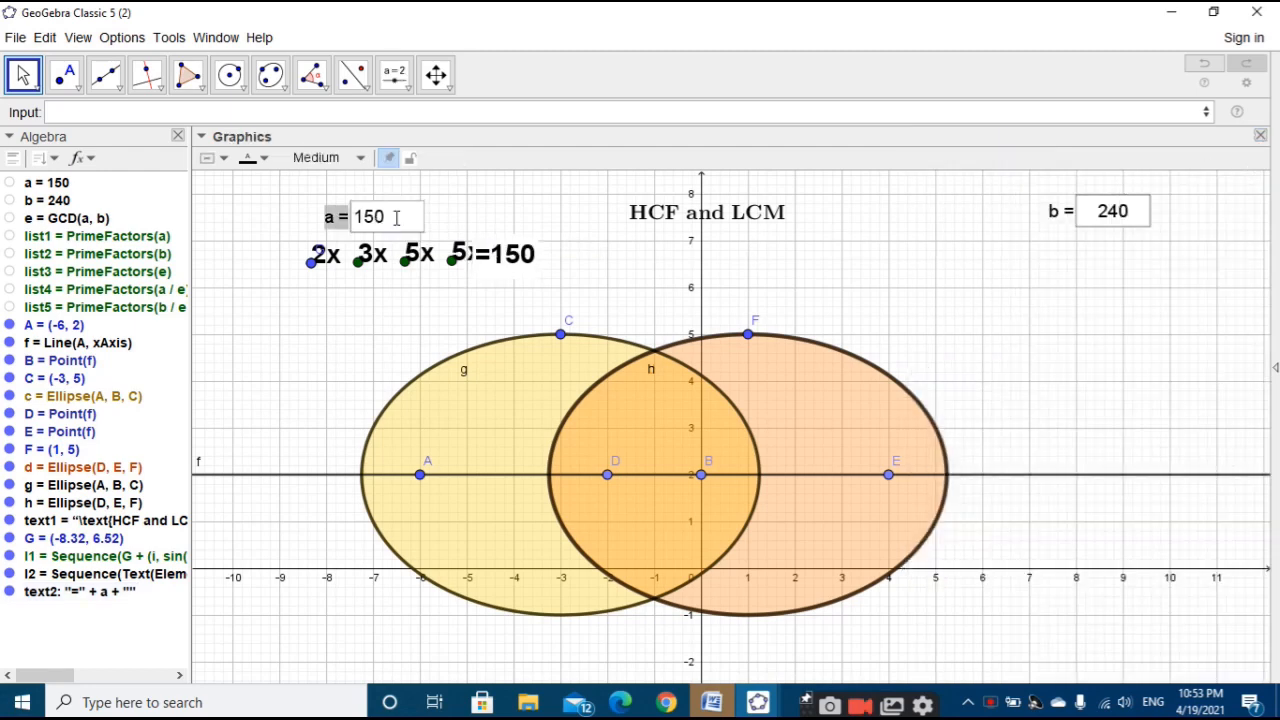
pyautogui.press('BackSpace')
pyautogui.click(622, 280)
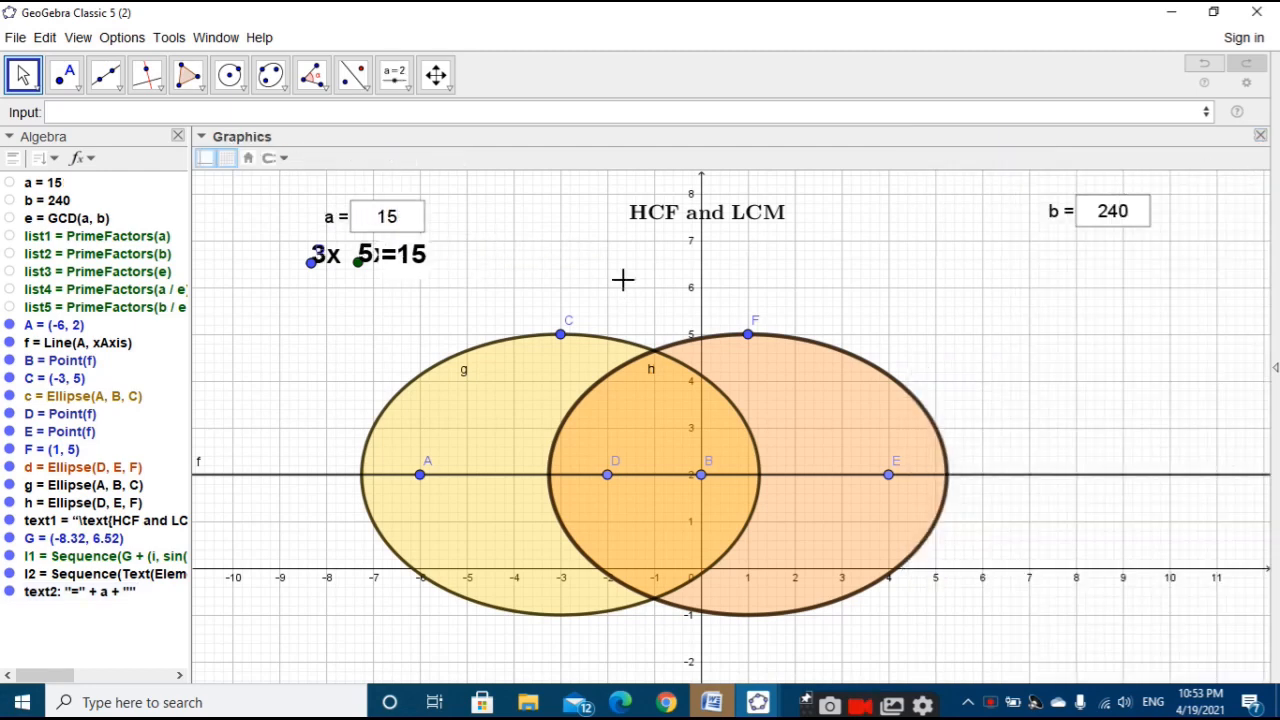
pyautogui.click(415, 262)
pyautogui.moveTo(414, 268); pyautogui.dragTo(410, 269)
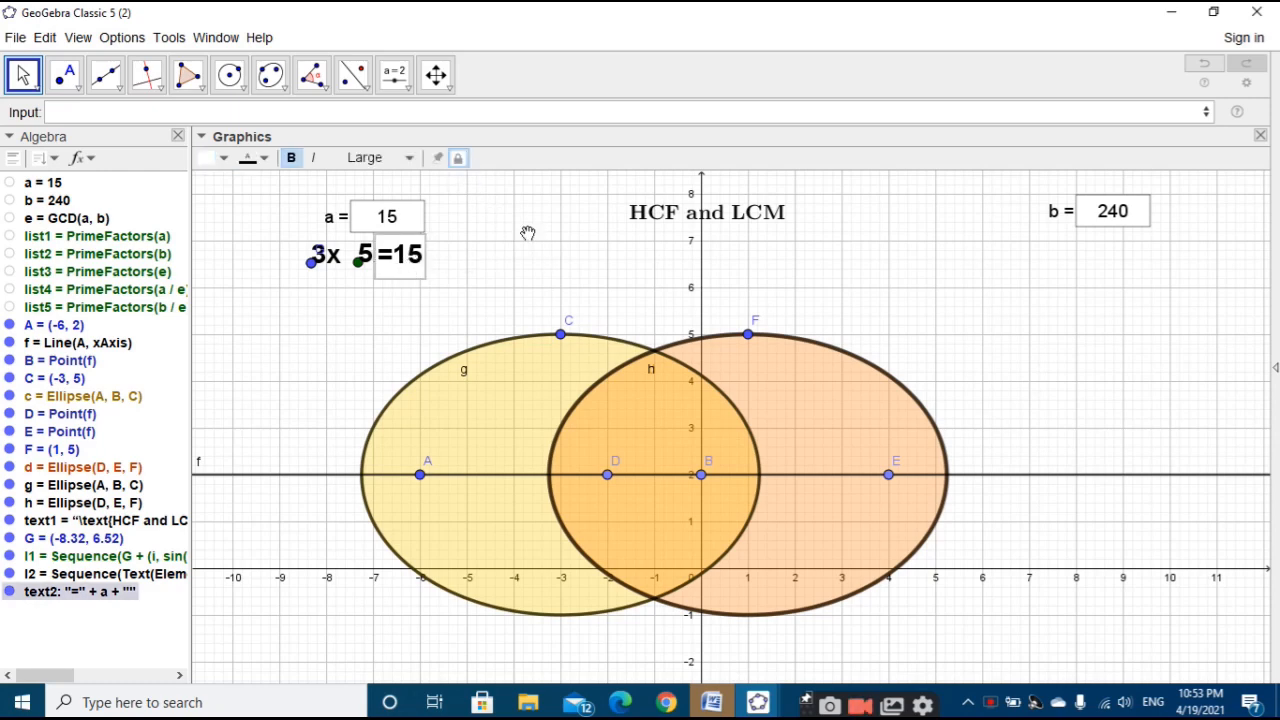
# Step: Set the value of a to 150 in its input box
pyautogui.click(416, 216)
pyautogui.write('0')
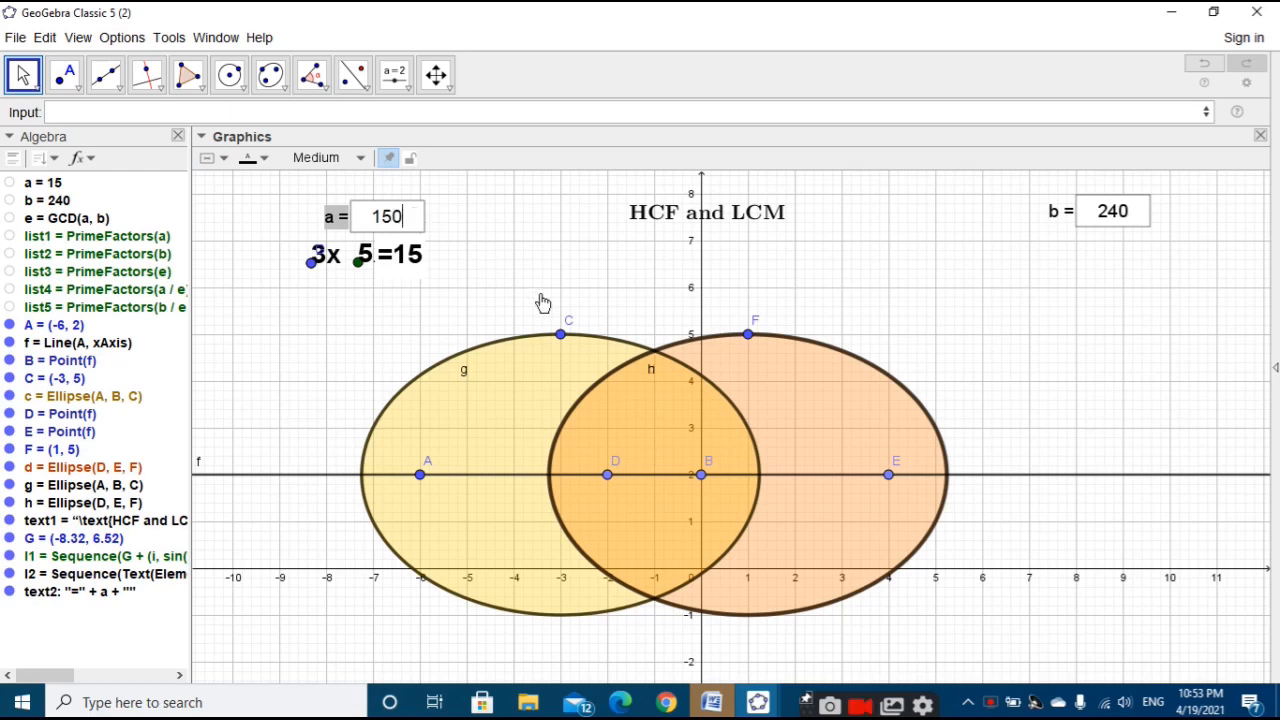
pyautogui.click(558, 302)
pyautogui.click(598, 258)
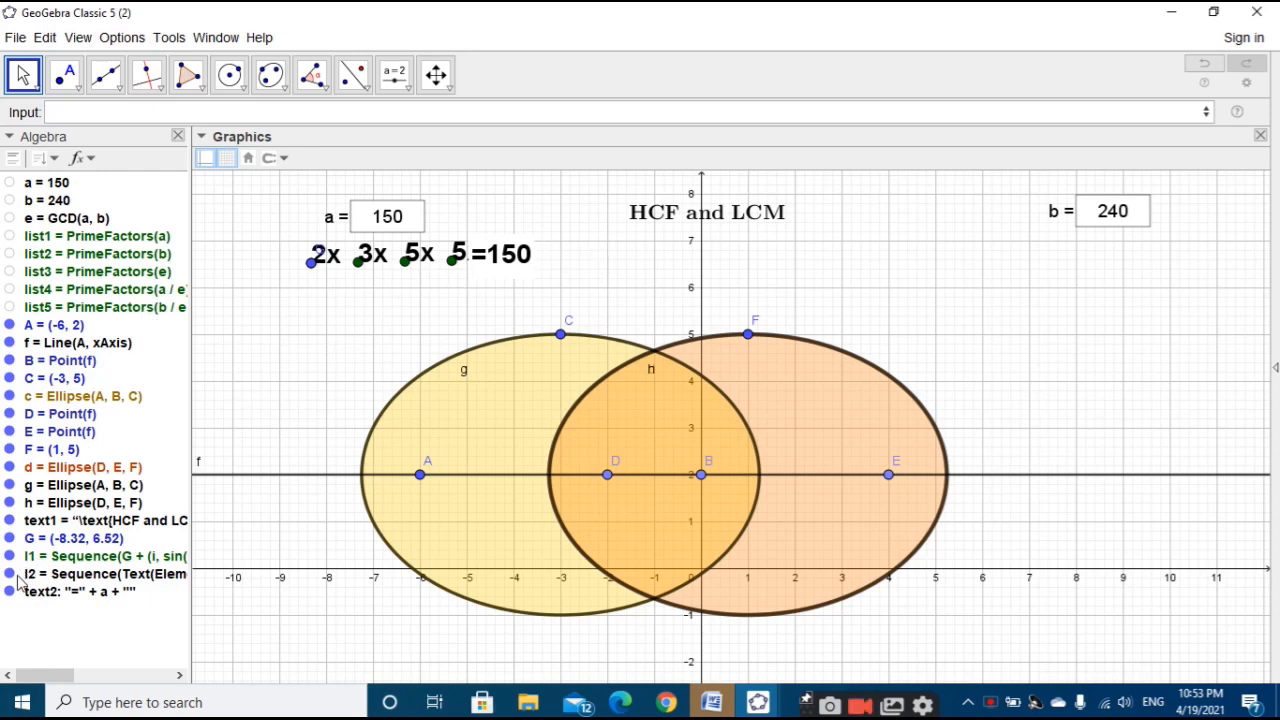
# Step: Hide the point sequence l1 and point G behind the factor row of a
pyautogui.click(18, 576)
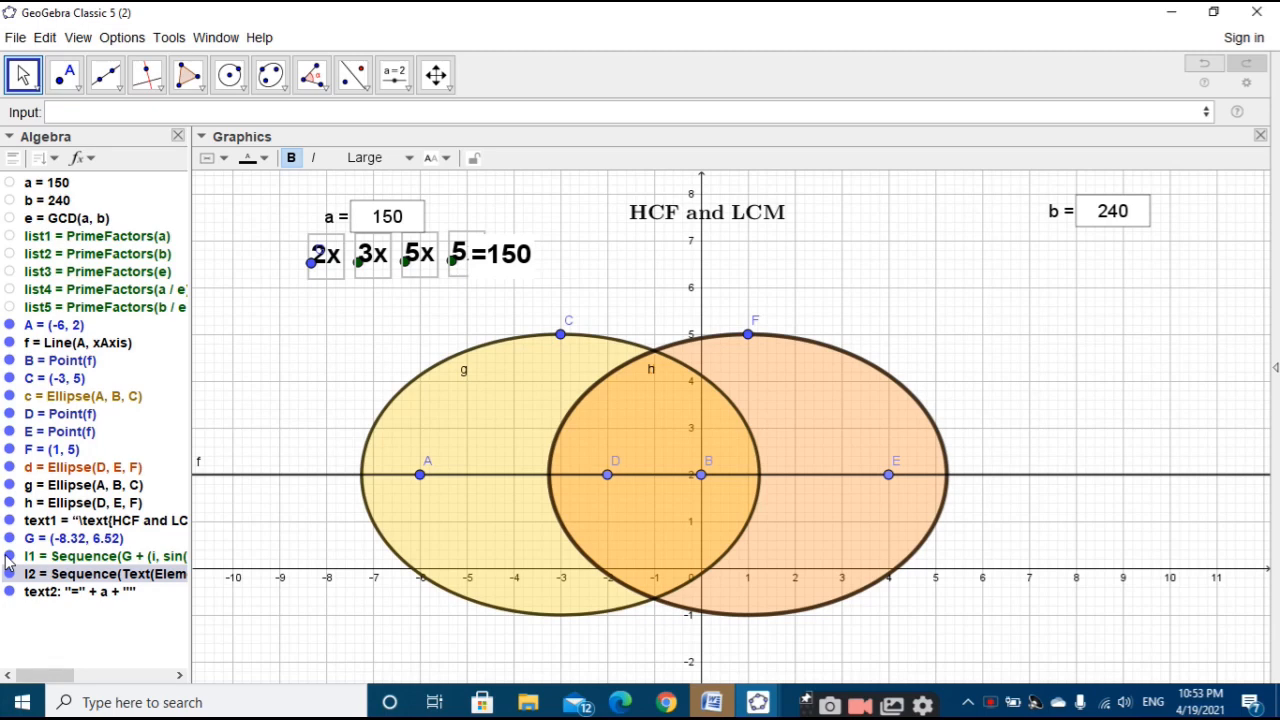
pyautogui.click(8, 557)
pyautogui.click(8, 540)
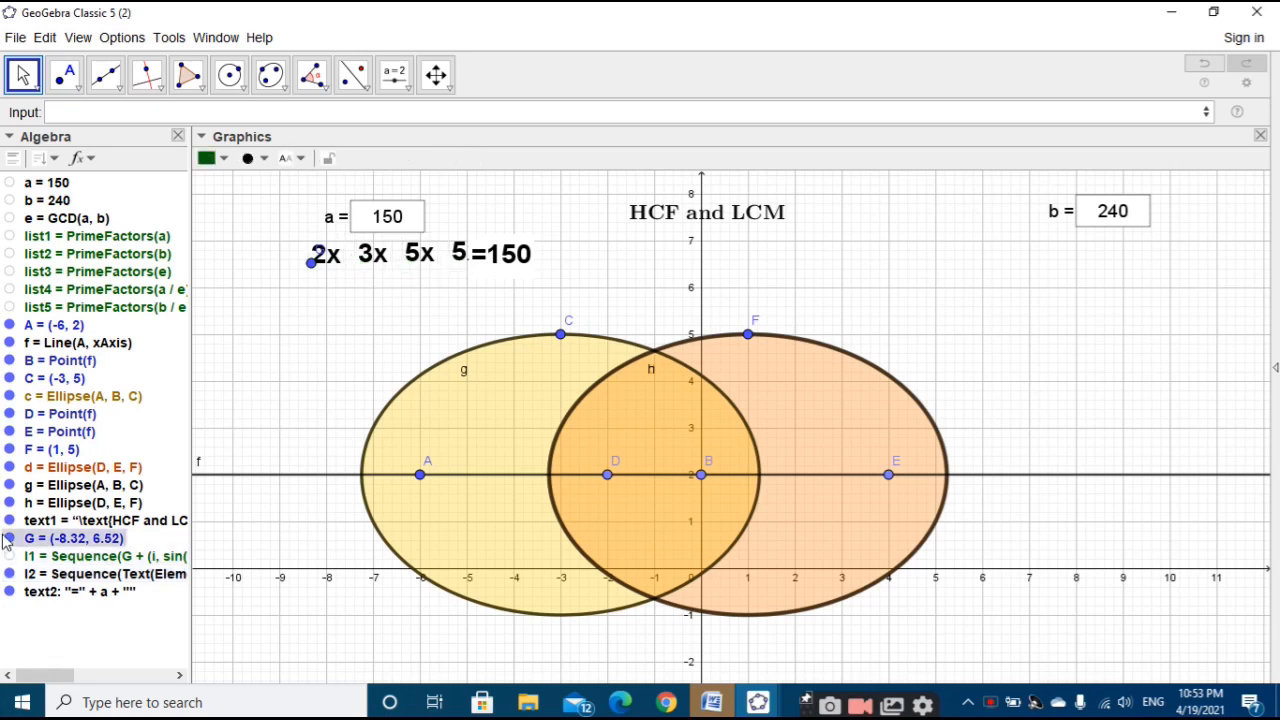
pyautogui.click(298, 339)
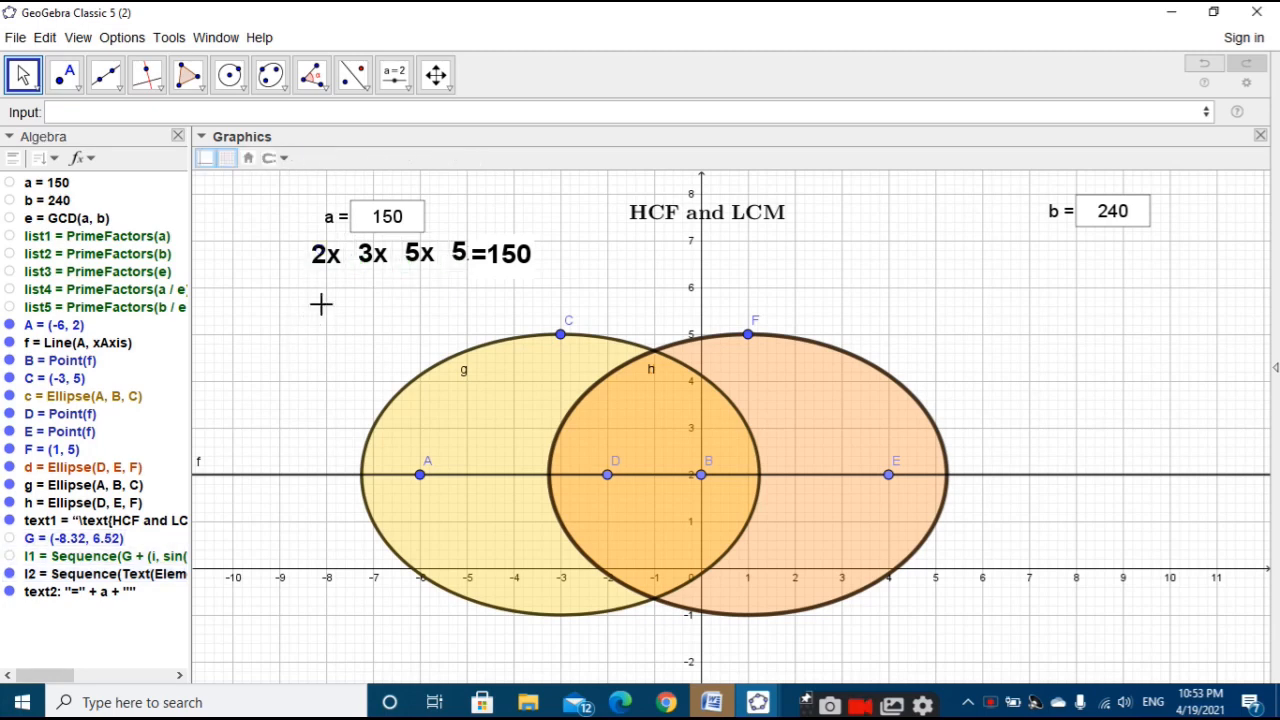
# Step: Set the size of the input box for a to Large
pyautogui.click(371, 252)
pyautogui.click(340, 215)
pyautogui.click(328, 158)
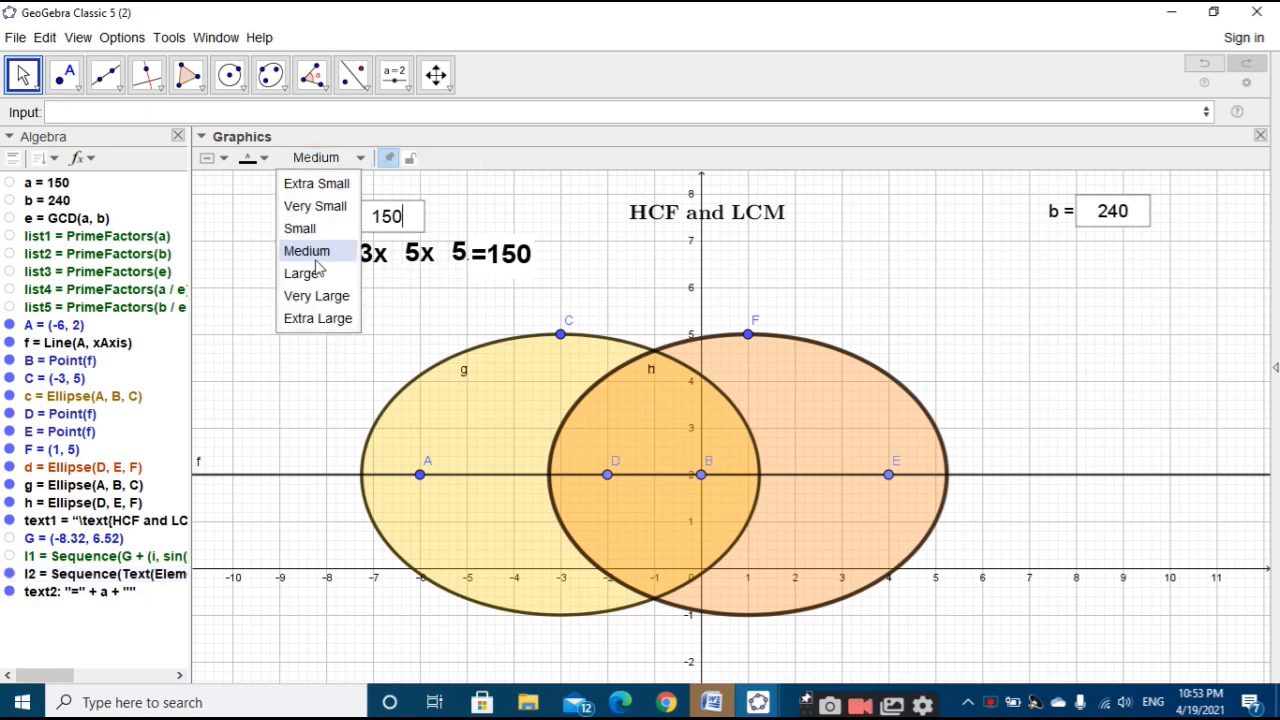
pyautogui.click(318, 270)
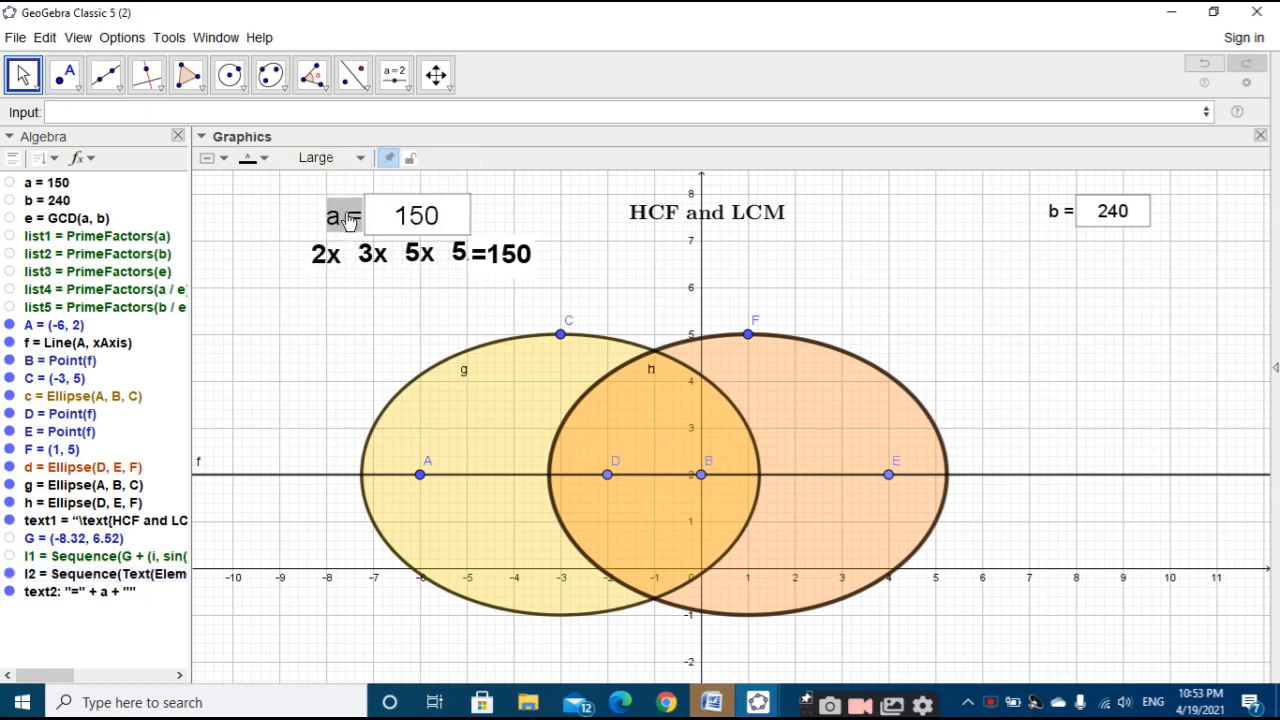
pyautogui.click(414, 288)
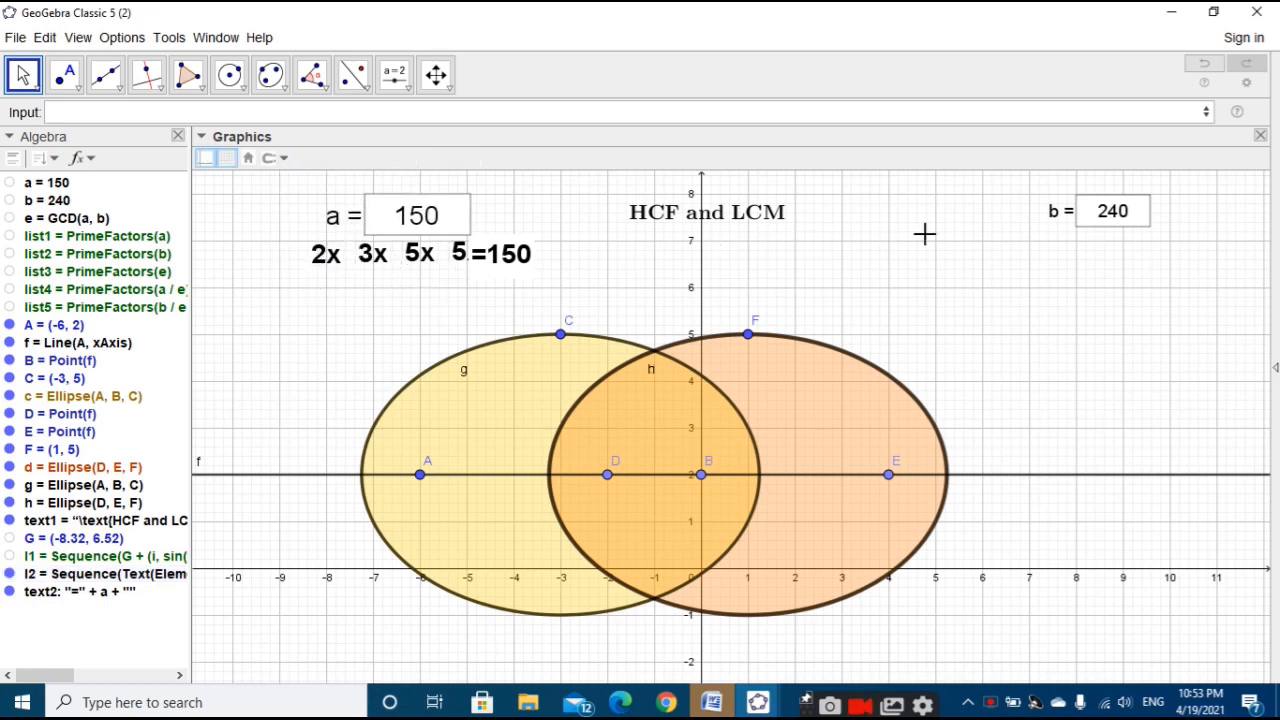
# Step: Set the size of the input box for b to Large and shift the box slightly towards the title
pyautogui.click(1060, 211)
pyautogui.click(358, 157)
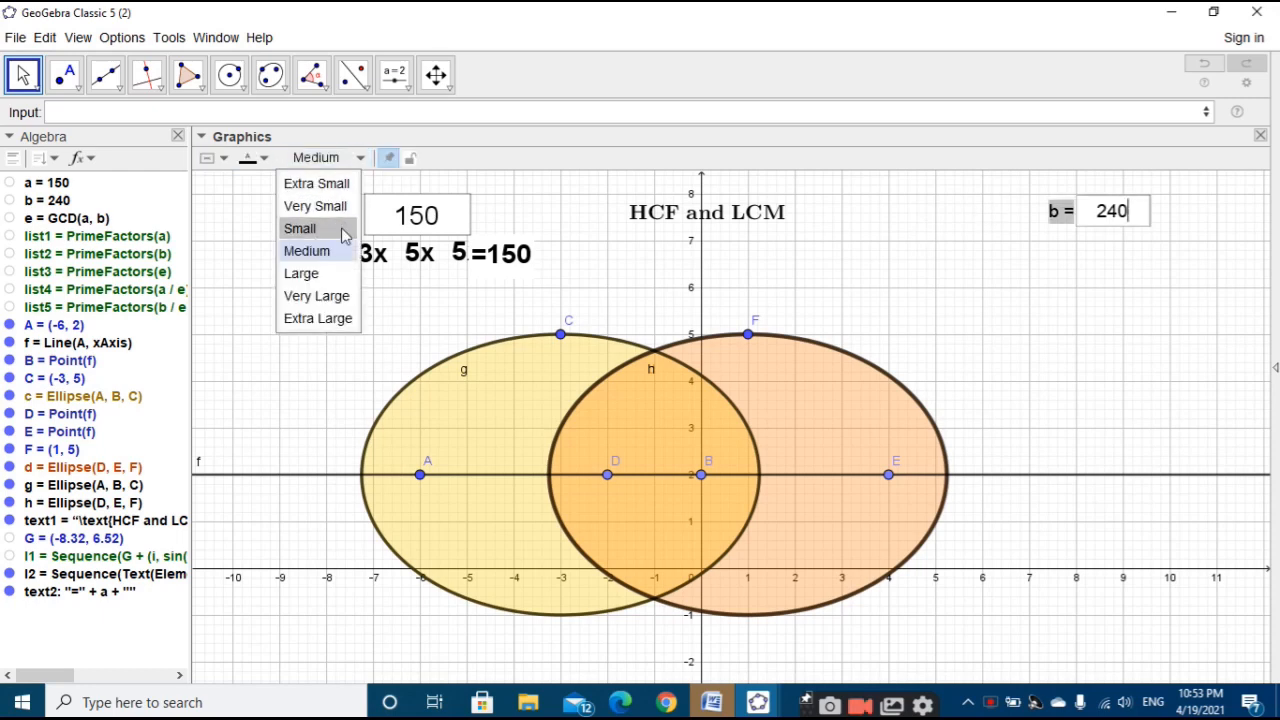
pyautogui.click(300, 273)
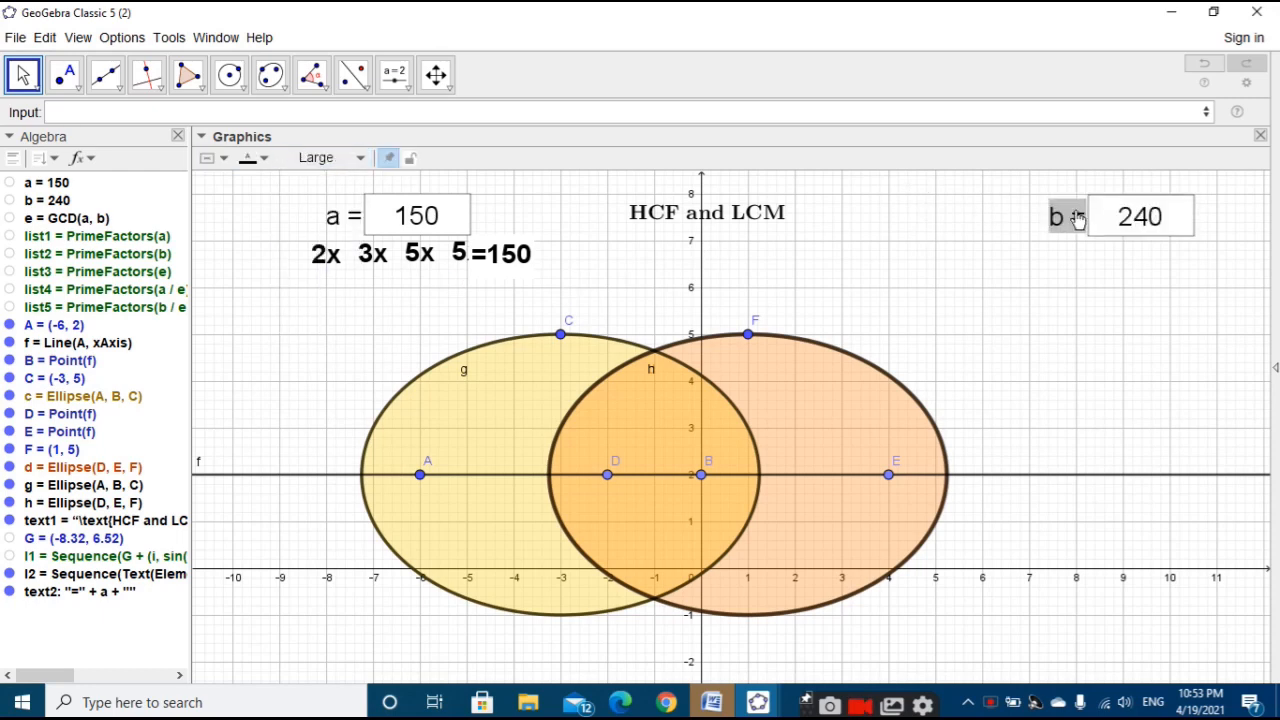
pyautogui.click(957, 286)
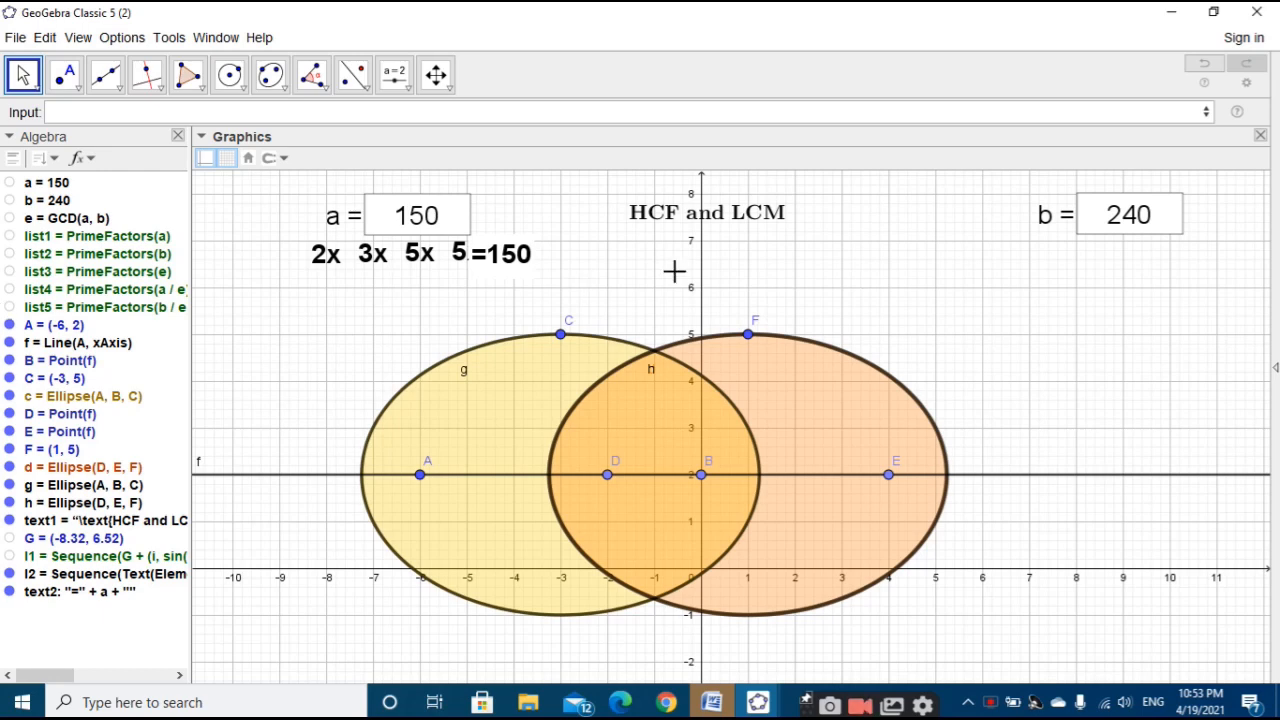
# Step: Place a new point H just below the input box for b, at about (7.02, 6.78)
pyautogui.click(64, 74)
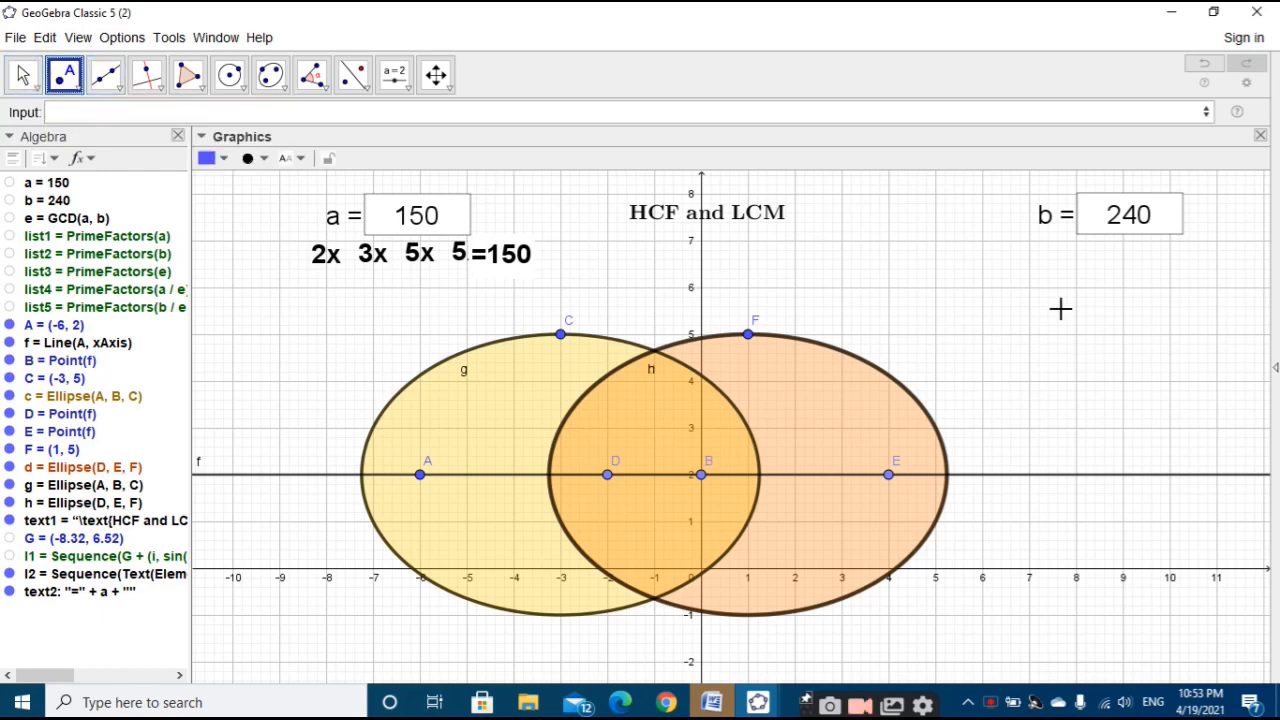
pyautogui.click(1030, 251)
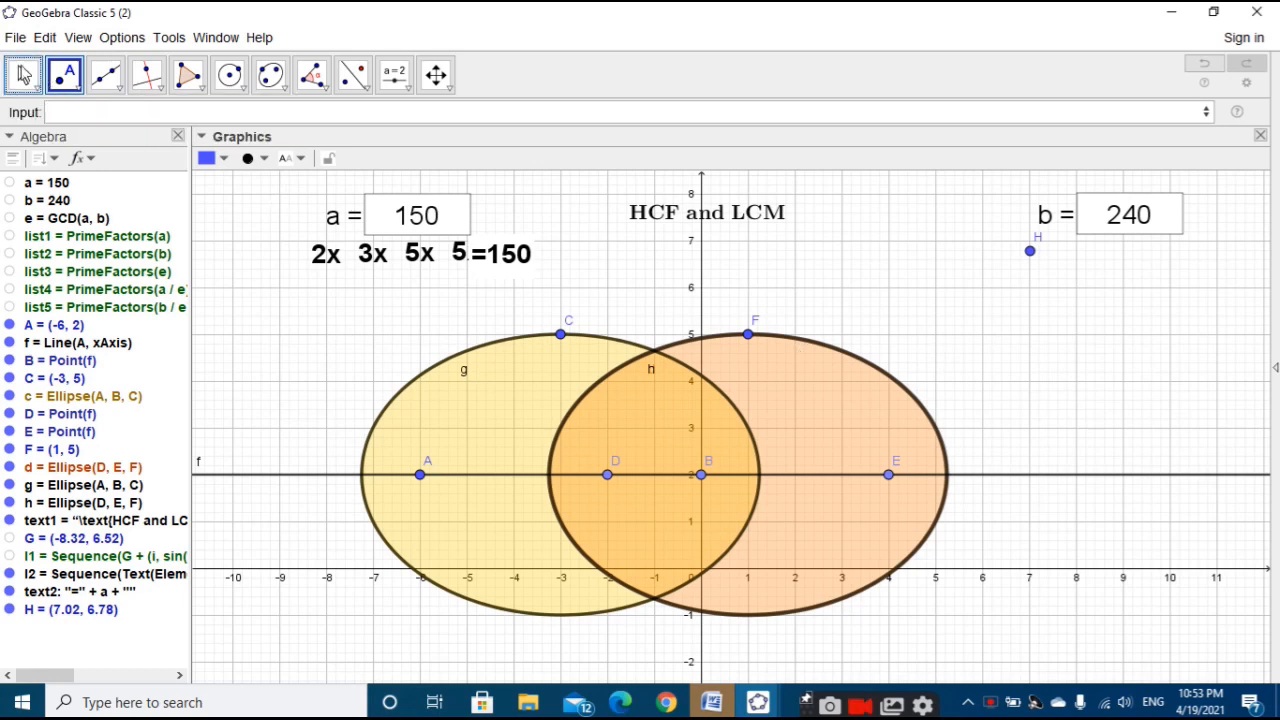
pyautogui.click(23, 74)
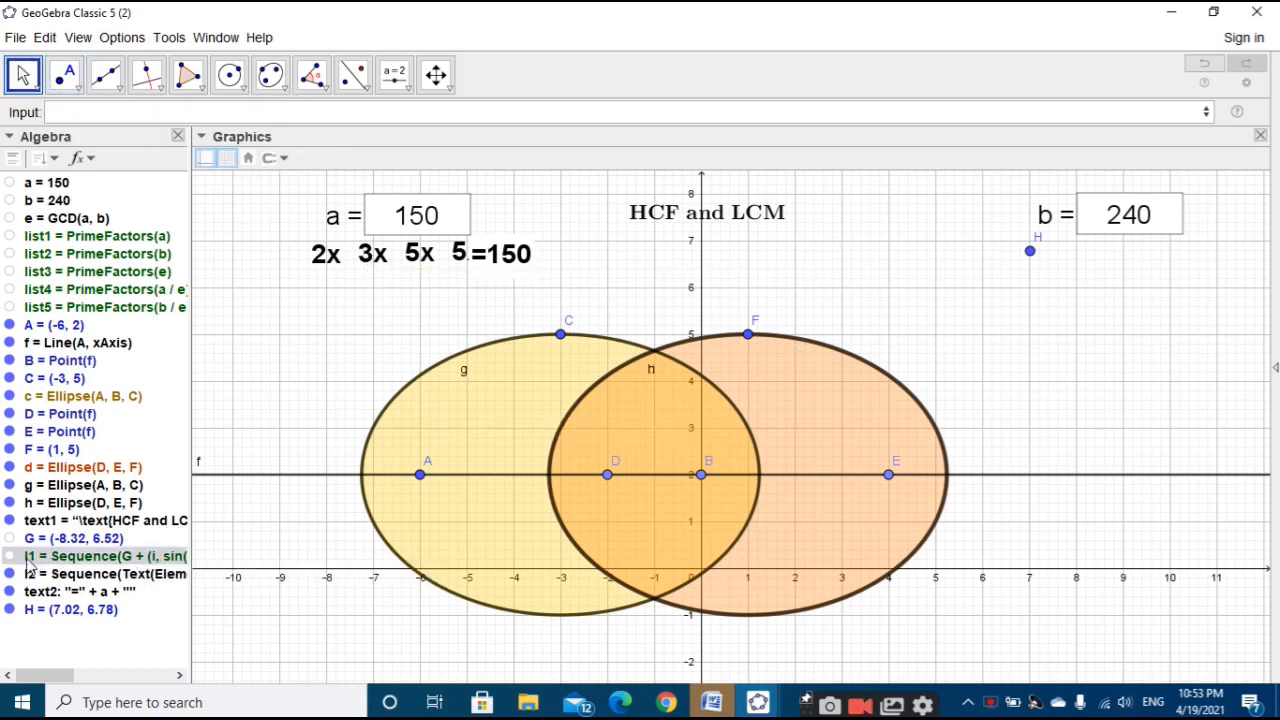
# Step: Copy the full definition of the point sequence l1
pyautogui.click(9, 557)
pyautogui.click(9, 558)
pyautogui.doubleClick(36, 558)
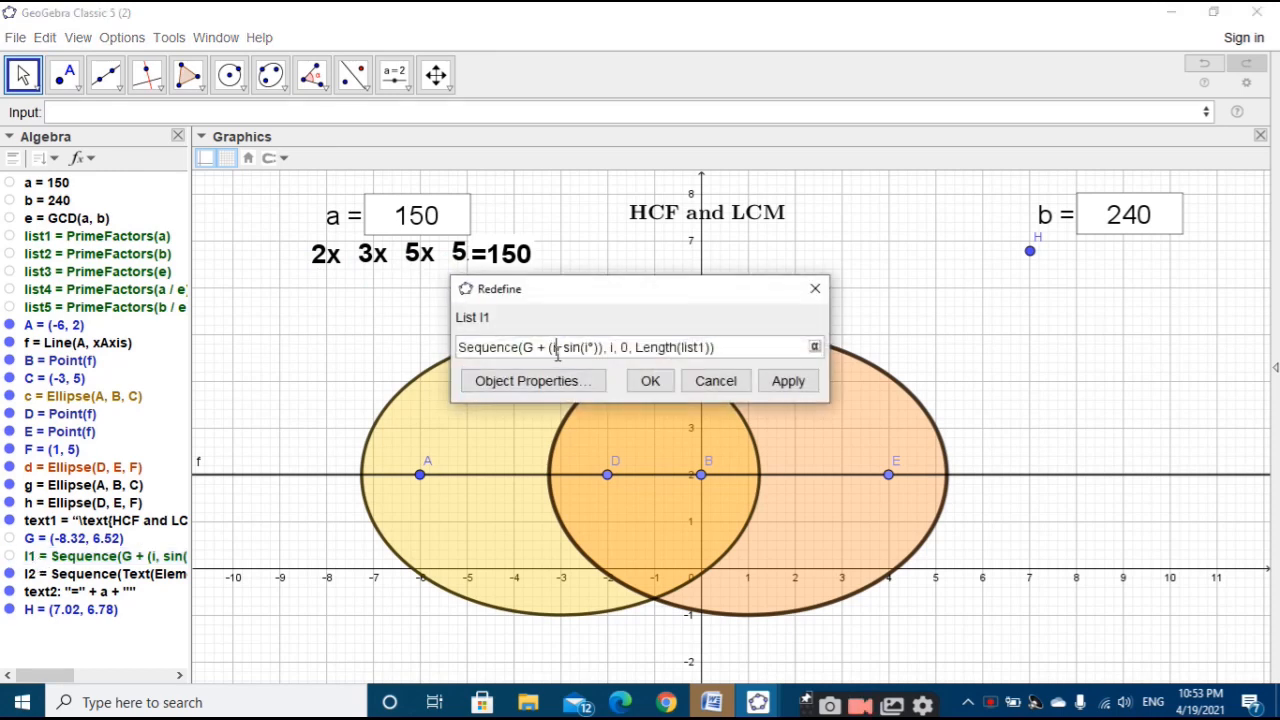
pyautogui.tripleClick(560, 352)
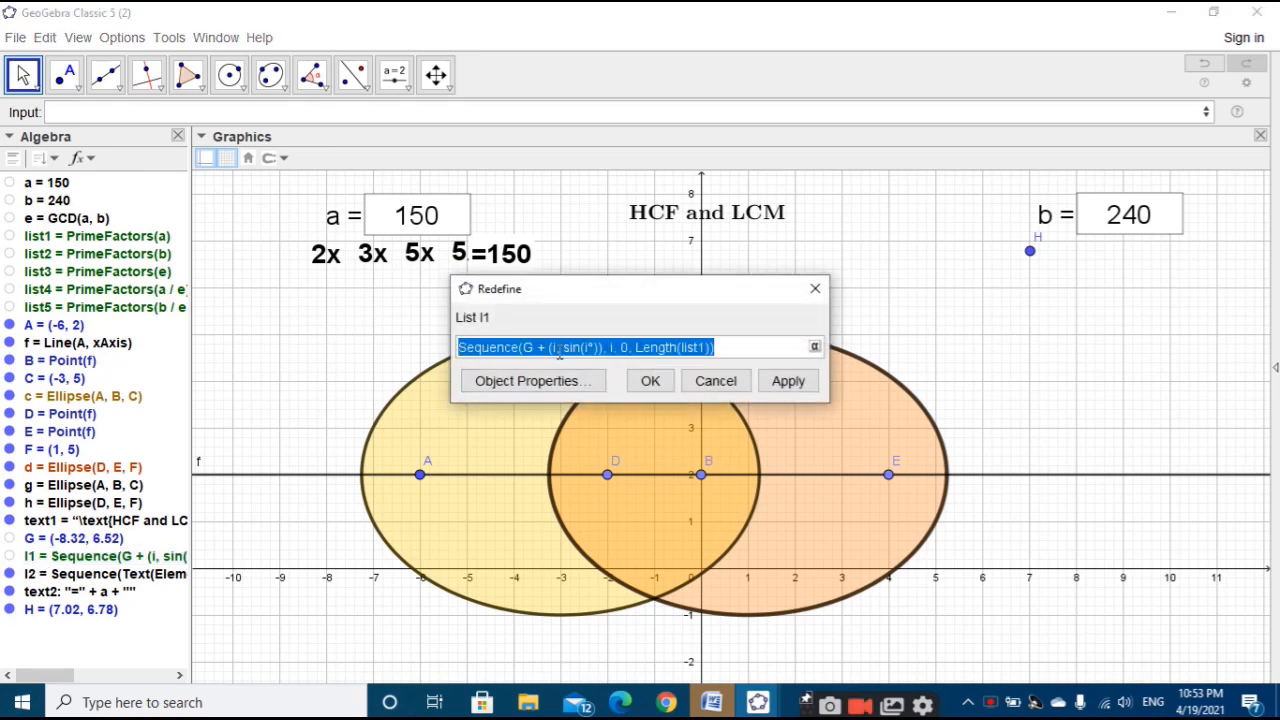
pyautogui.click(652, 380)
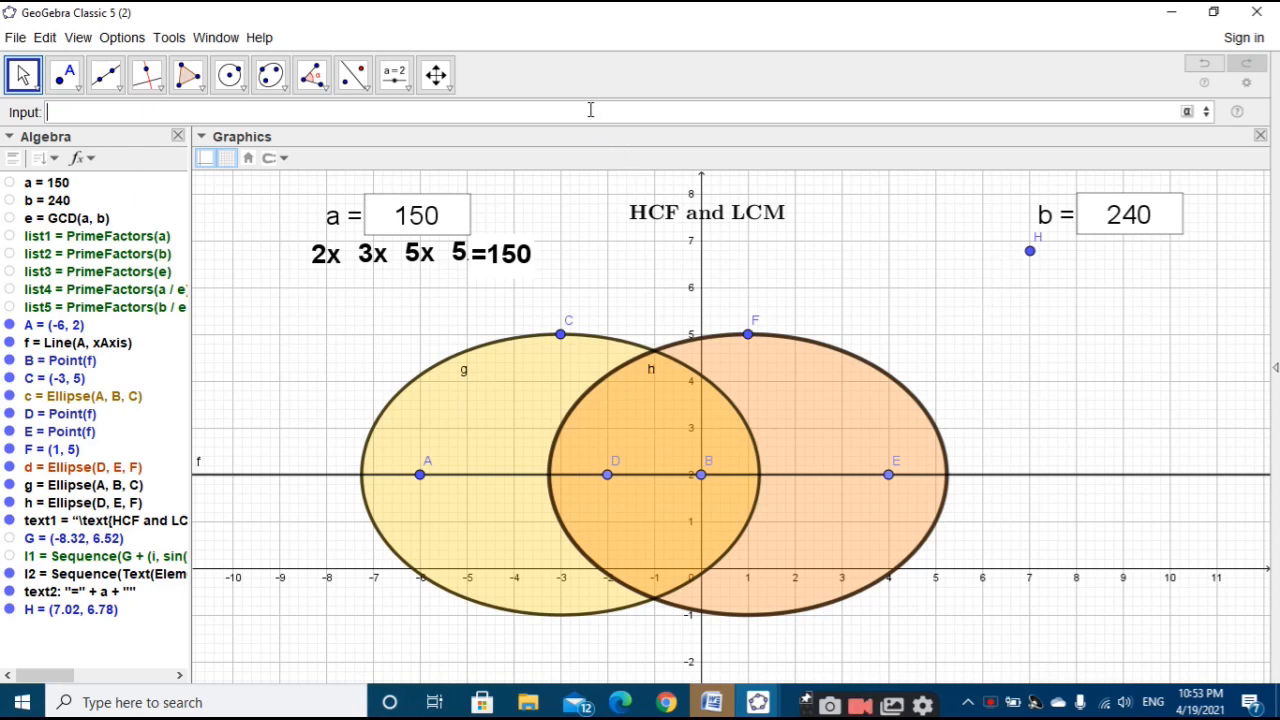
# Step: Create the point sequence for b as Sequence(H + (i, sin(i°)), i, 0, Length(list2)) by adapting the copied definition
pyautogui.write('Sequence(G + (i, sin(i°)), i, 0, Length(list1))')
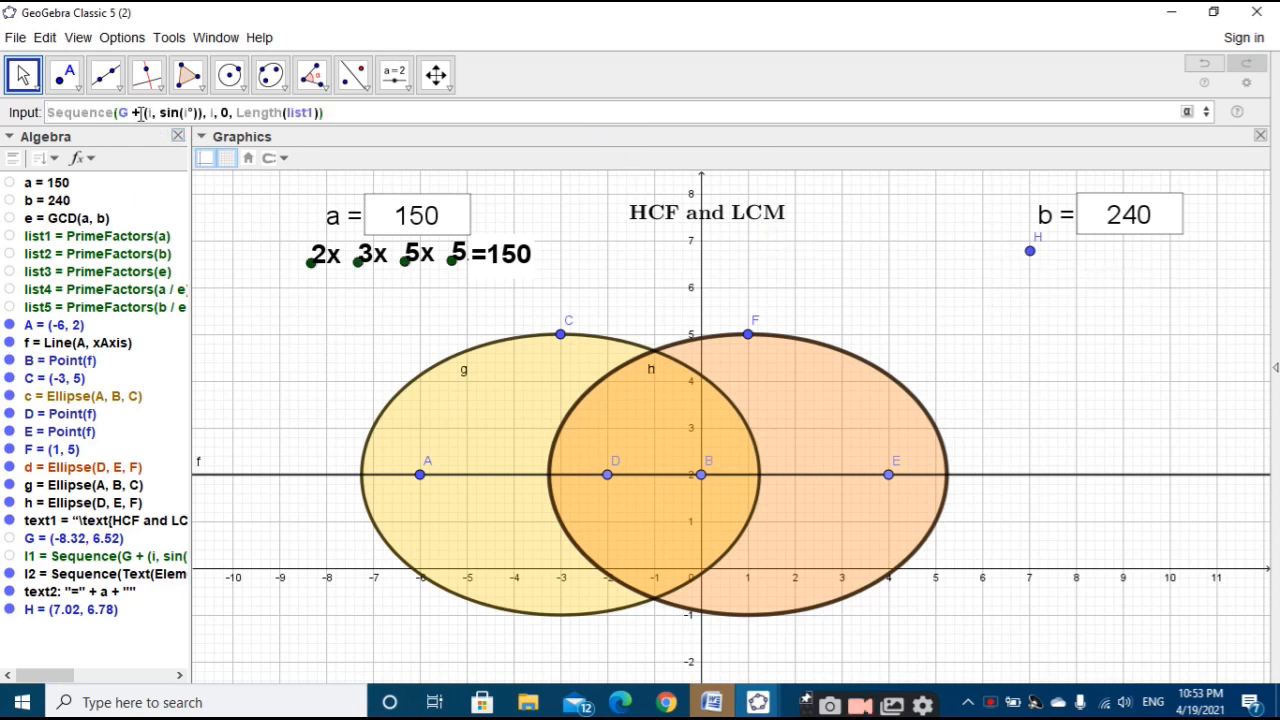
pyautogui.press('BackSpace')
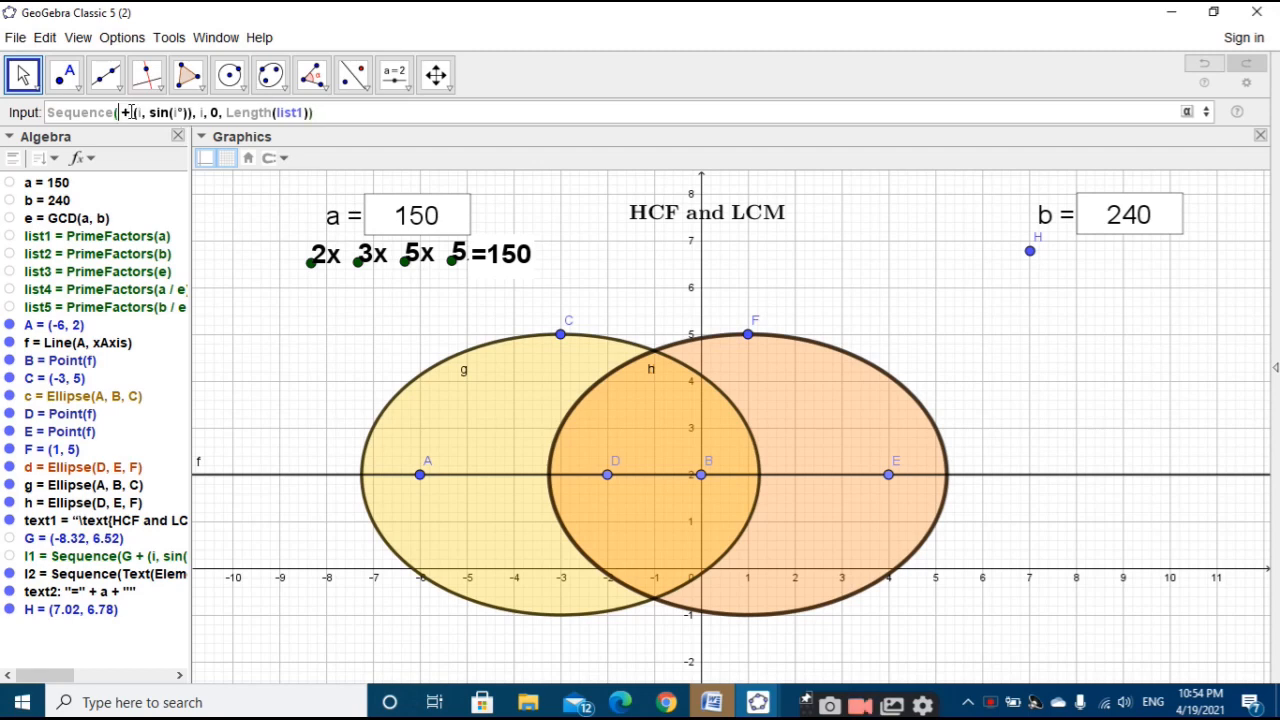
pyautogui.write('H')
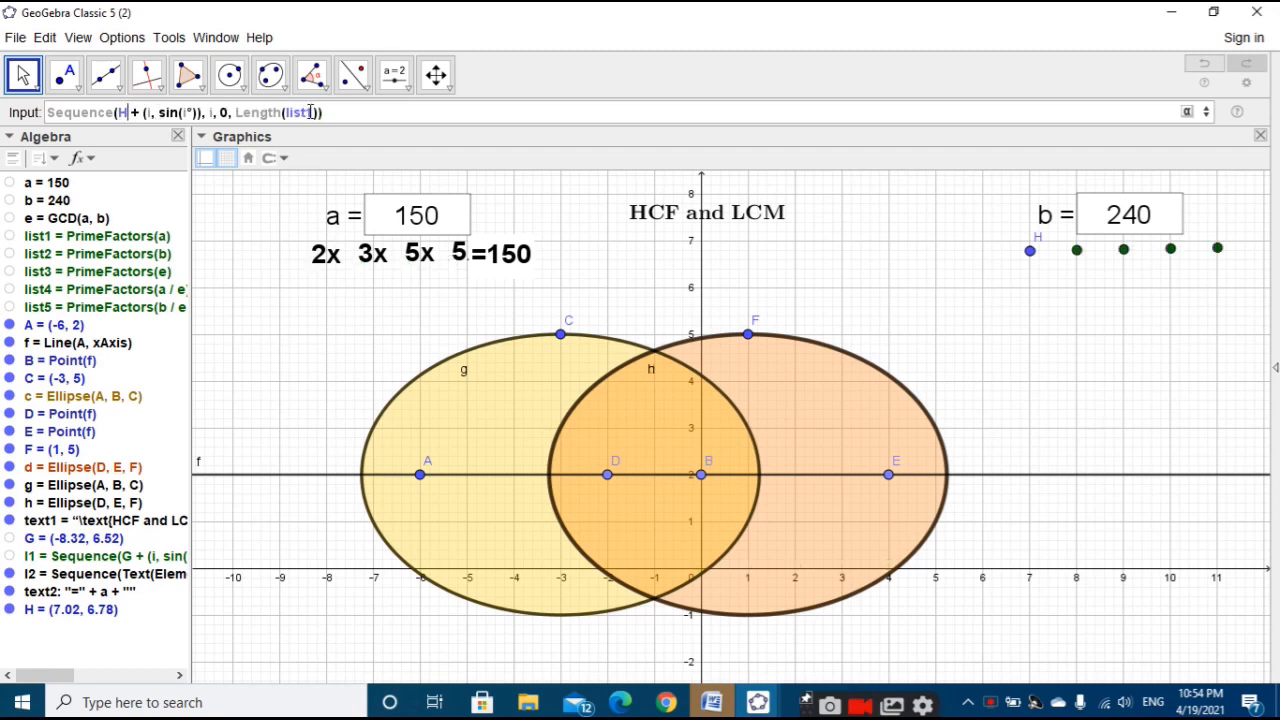
pyautogui.press('BackSpace')
pyautogui.write('2')
pyautogui.press('Return')
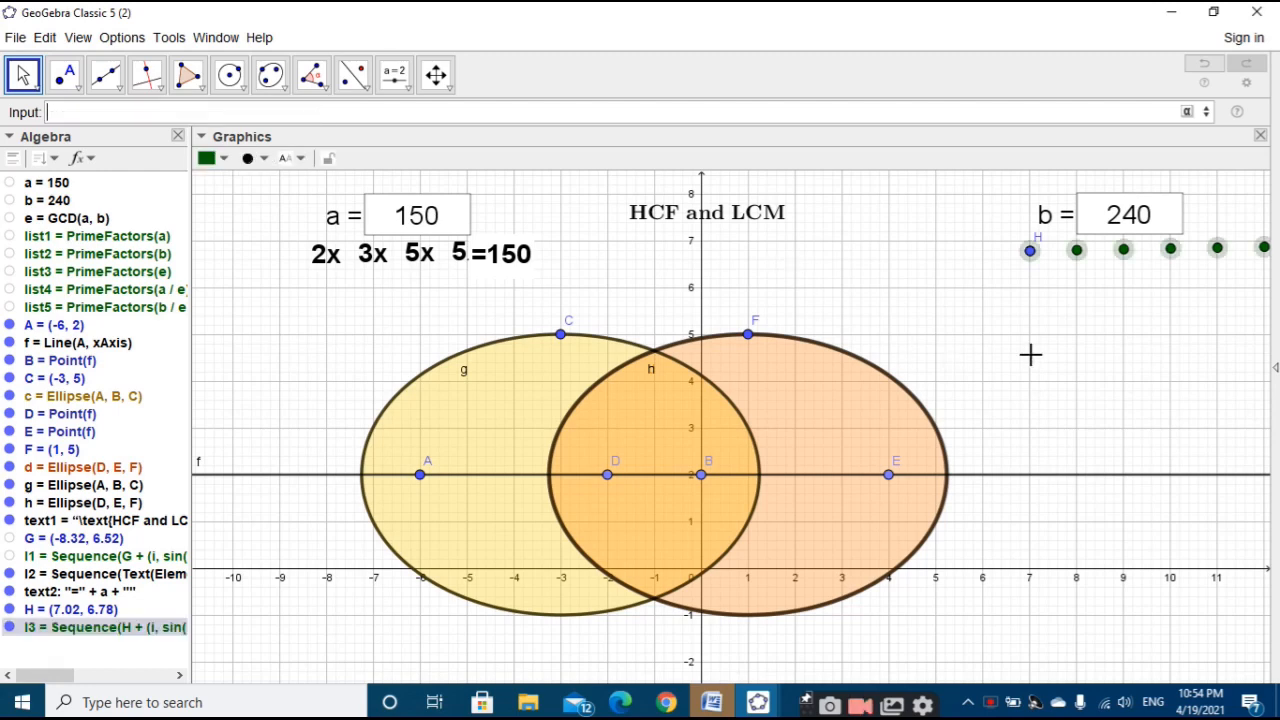
# Step: Shift the graphics view to fit the whole new row of points and reposition the input box for b above it
pyautogui.moveTo(1024, 352); pyautogui.dragTo(1010, 353)
pyautogui.moveTo(1045, 220); pyautogui.dragTo(1071, 248)
pyautogui.click(1032, 272)
pyautogui.moveTo(952, 291); pyautogui.dragTo(945, 296)
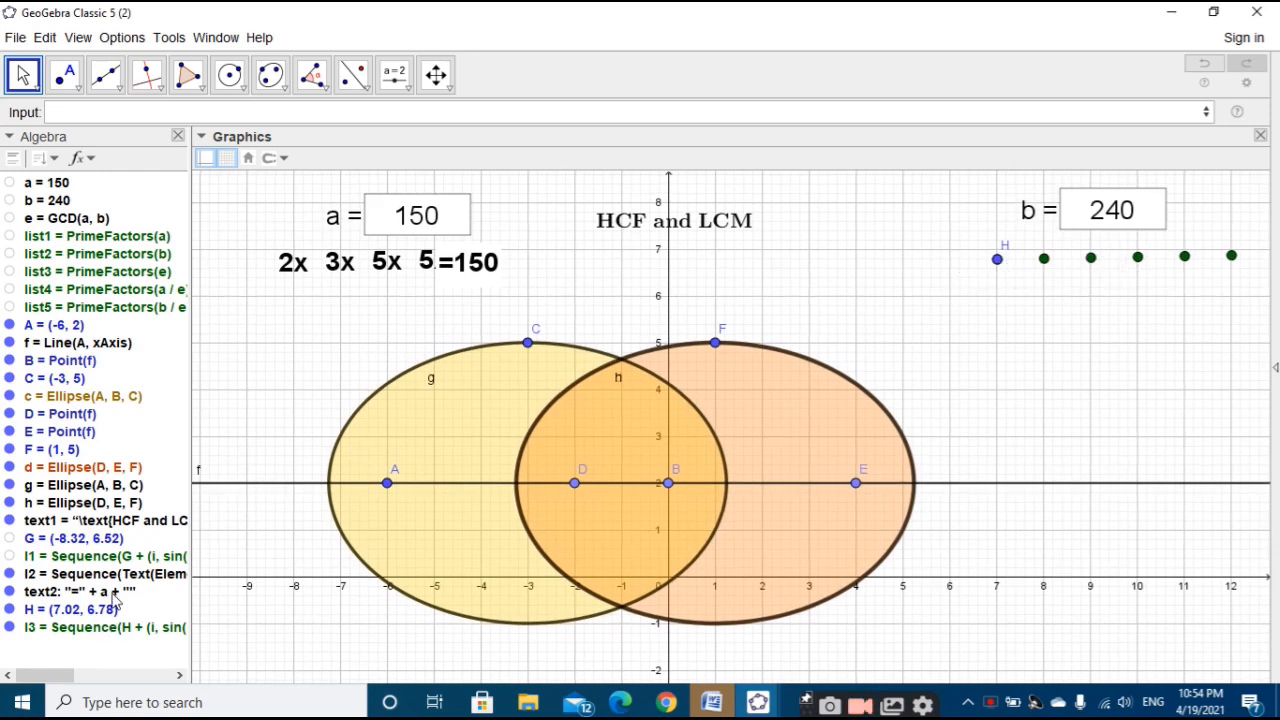
# Step: Copy the full definition of the factor text sequence l2
pyautogui.doubleClick(115, 574)
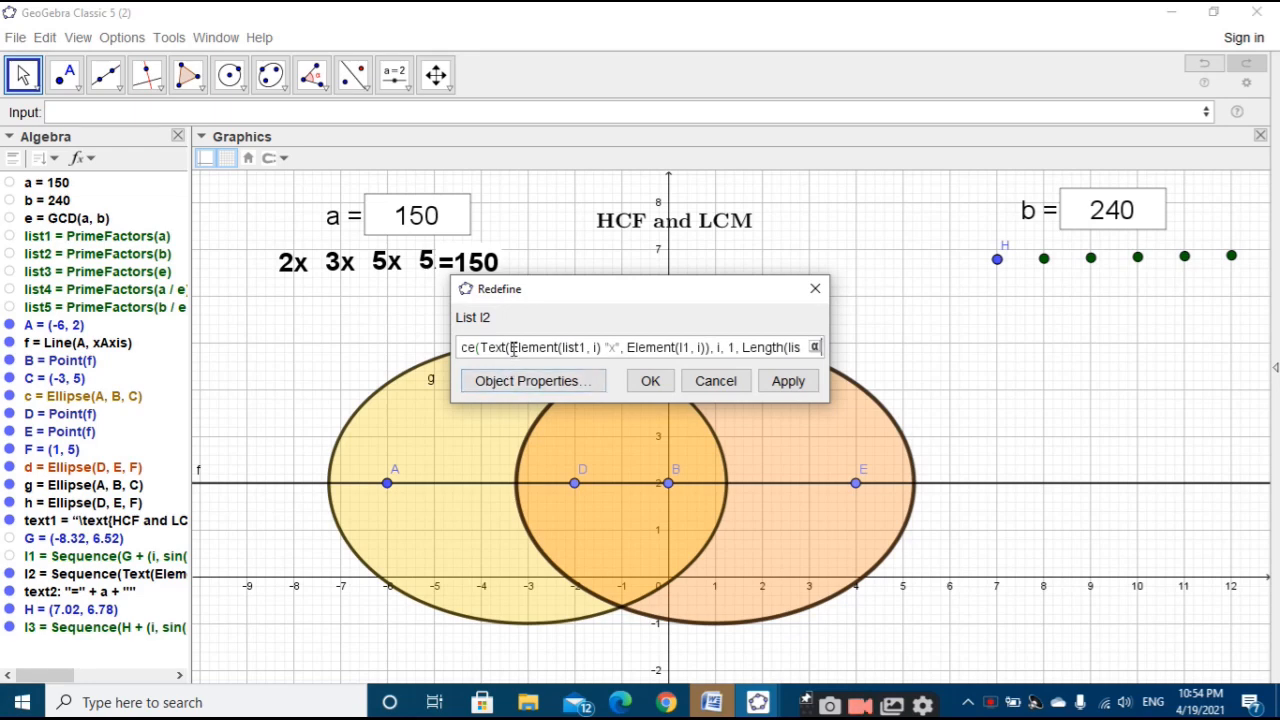
pyautogui.tripleClick(512, 347)
pyautogui.hotkey('ctrl', 'c')
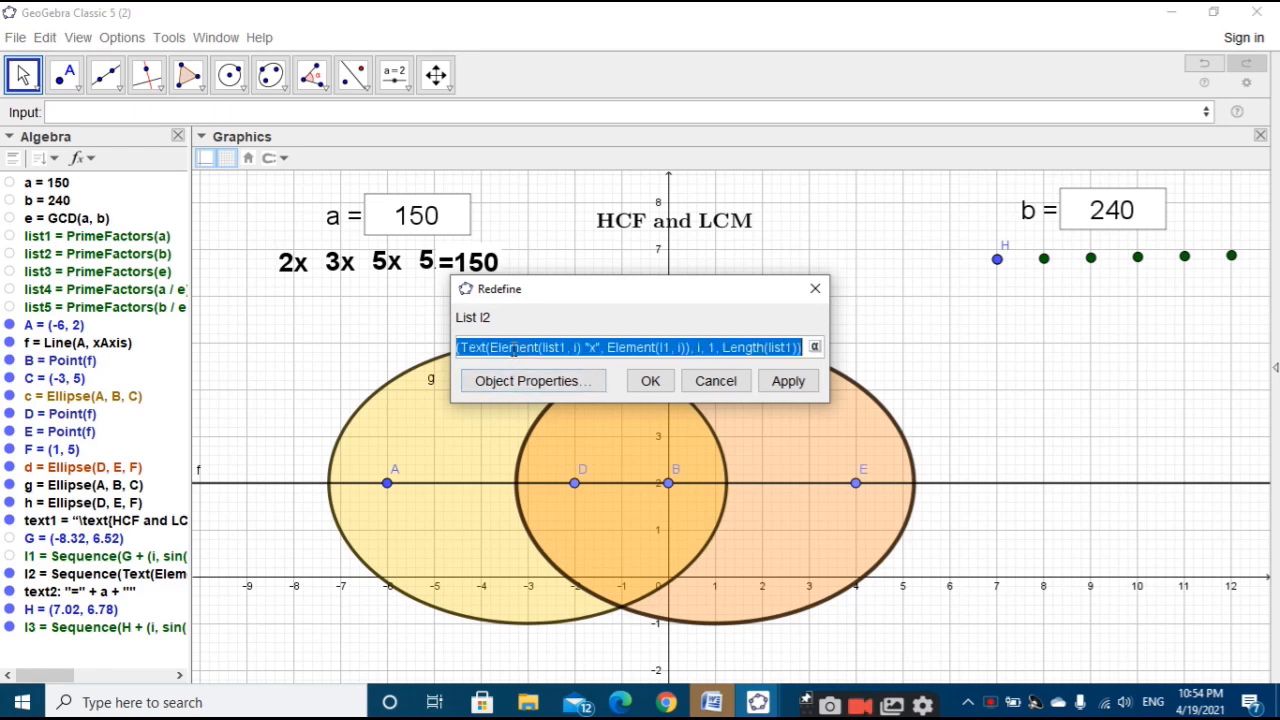
pyautogui.click(649, 381)
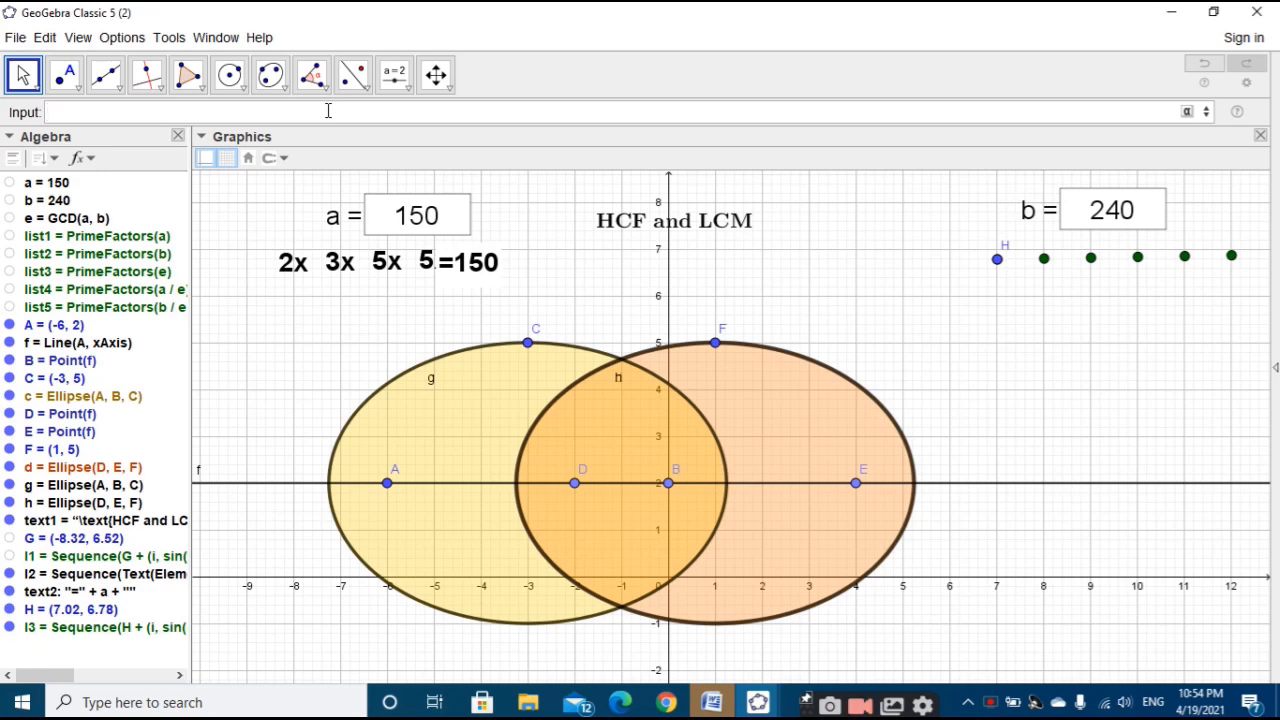
# Step: Create the factor texts for b as Sequence(Text(Element(list2, i) "x", Element(l3, i)), i, 1, Length(list2)) from the copied definition
pyautogui.click(328, 111)
pyautogui.hotkey('ctrl', 'v')
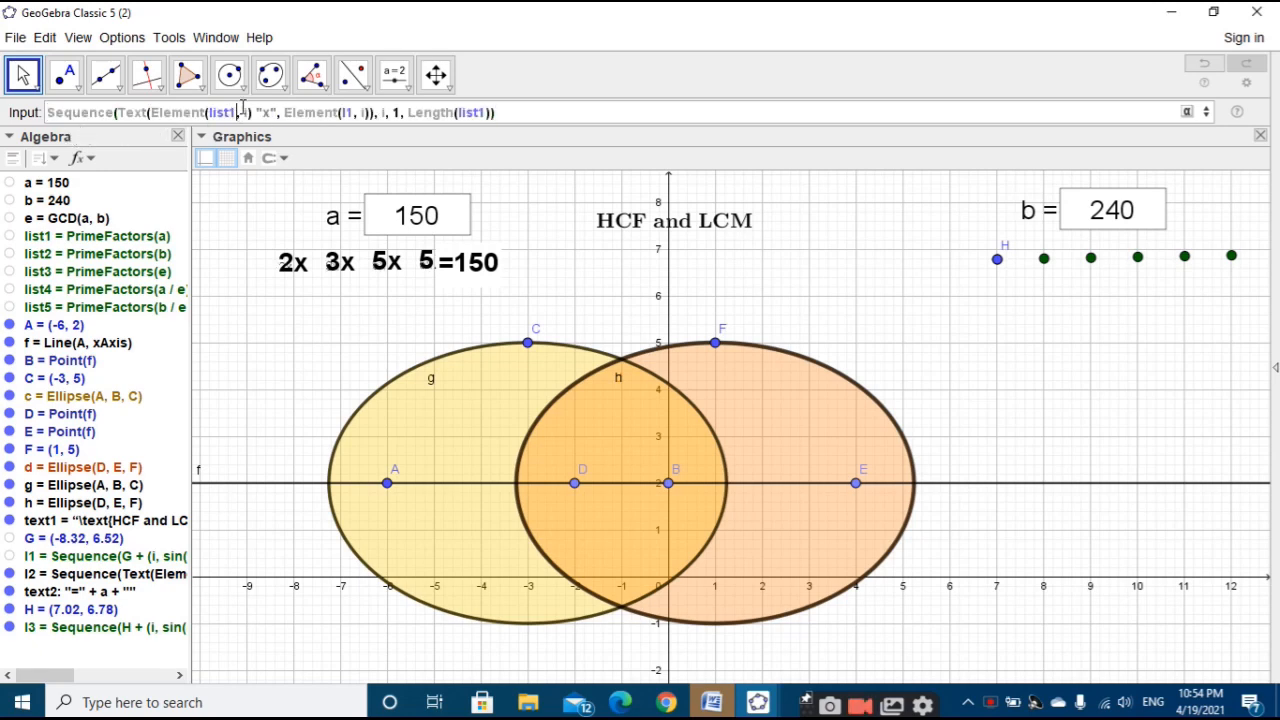
pyautogui.press('BackSpace')
pyautogui.write('2')
pyautogui.press('BackSpace')
pyautogui.write('3')
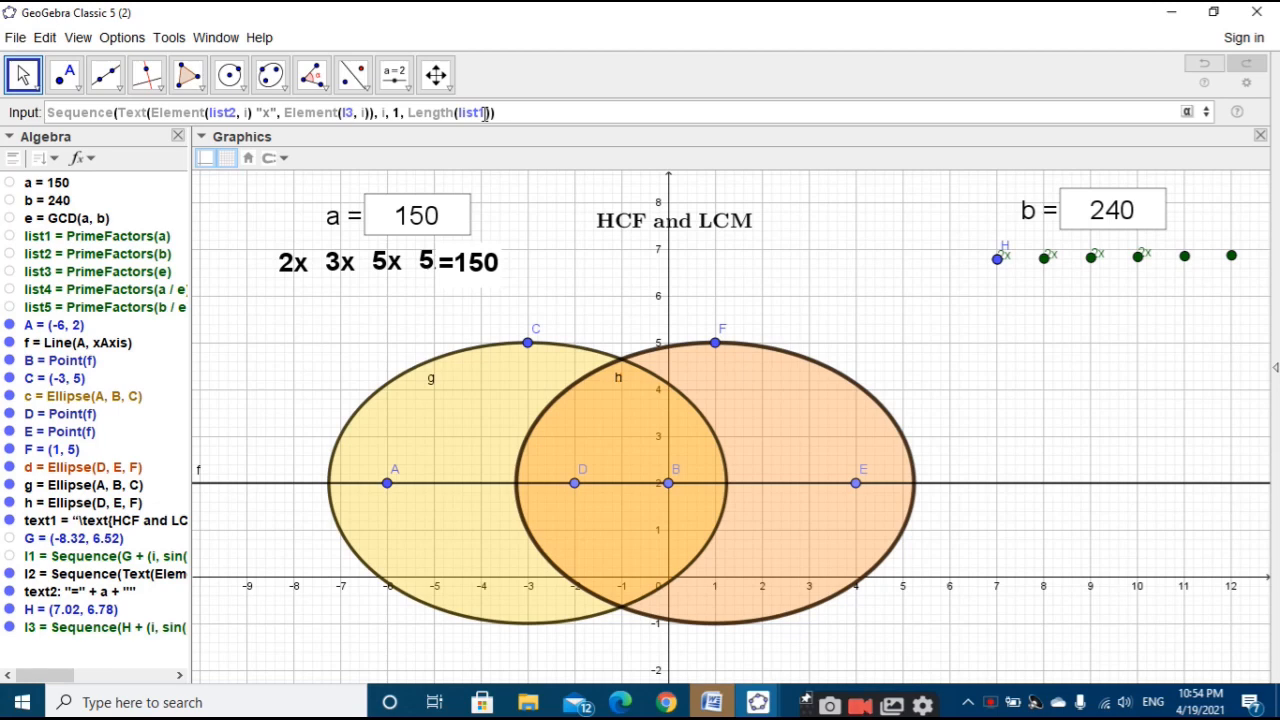
pyautogui.press('BackSpace')
pyautogui.write('2')
pyautogui.press('Return')
# Step: Format the factor texts for b as large, bold and blue
pyautogui.click(408, 157)
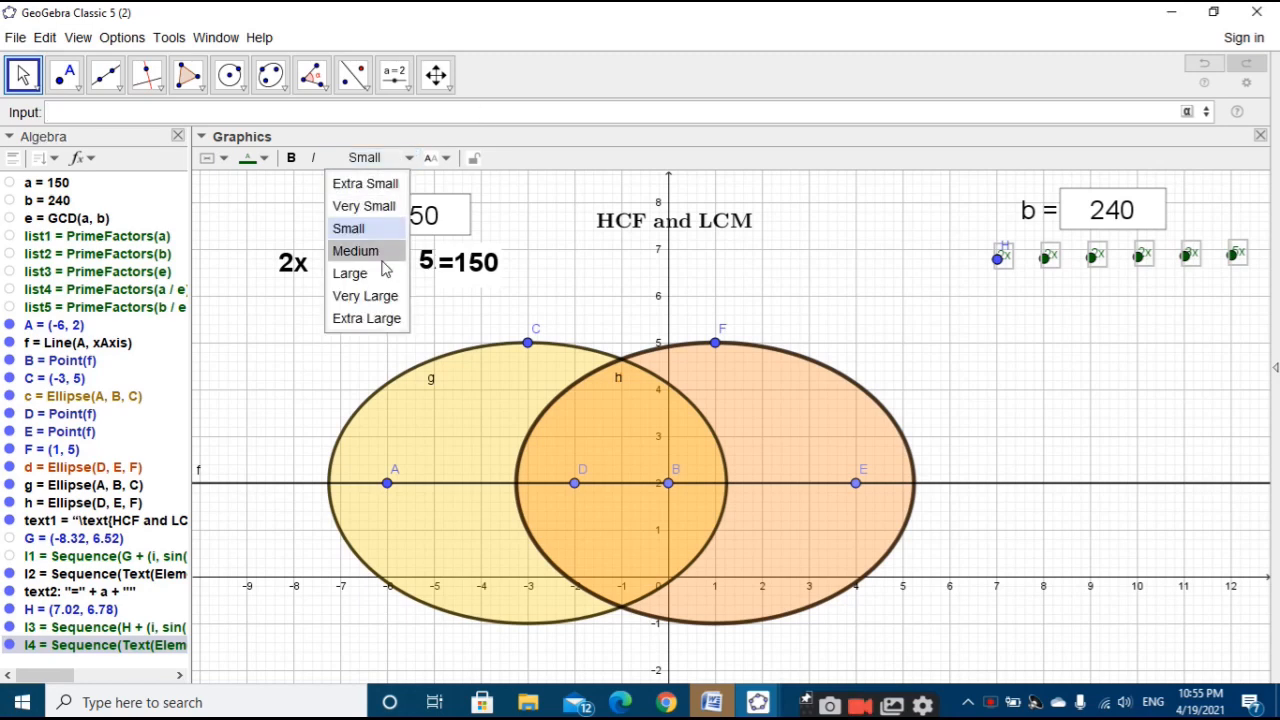
pyautogui.click(380, 273)
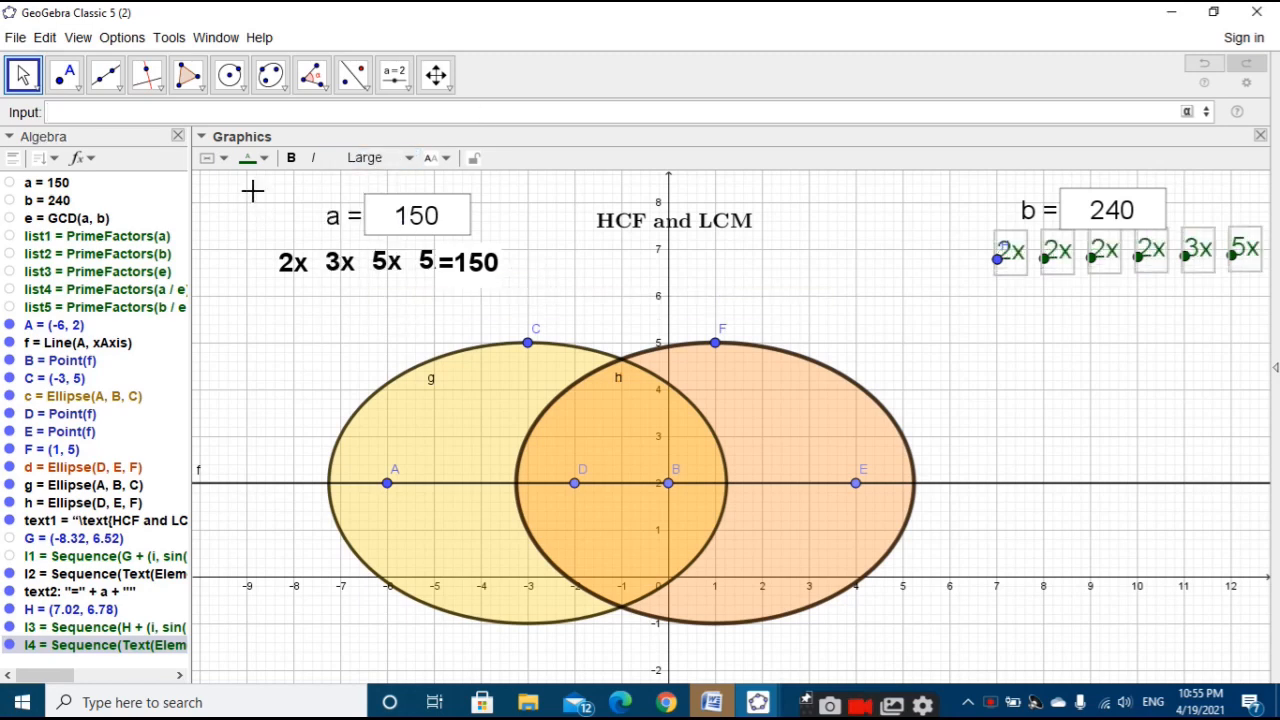
pyautogui.click(291, 158)
pyautogui.click(267, 161)
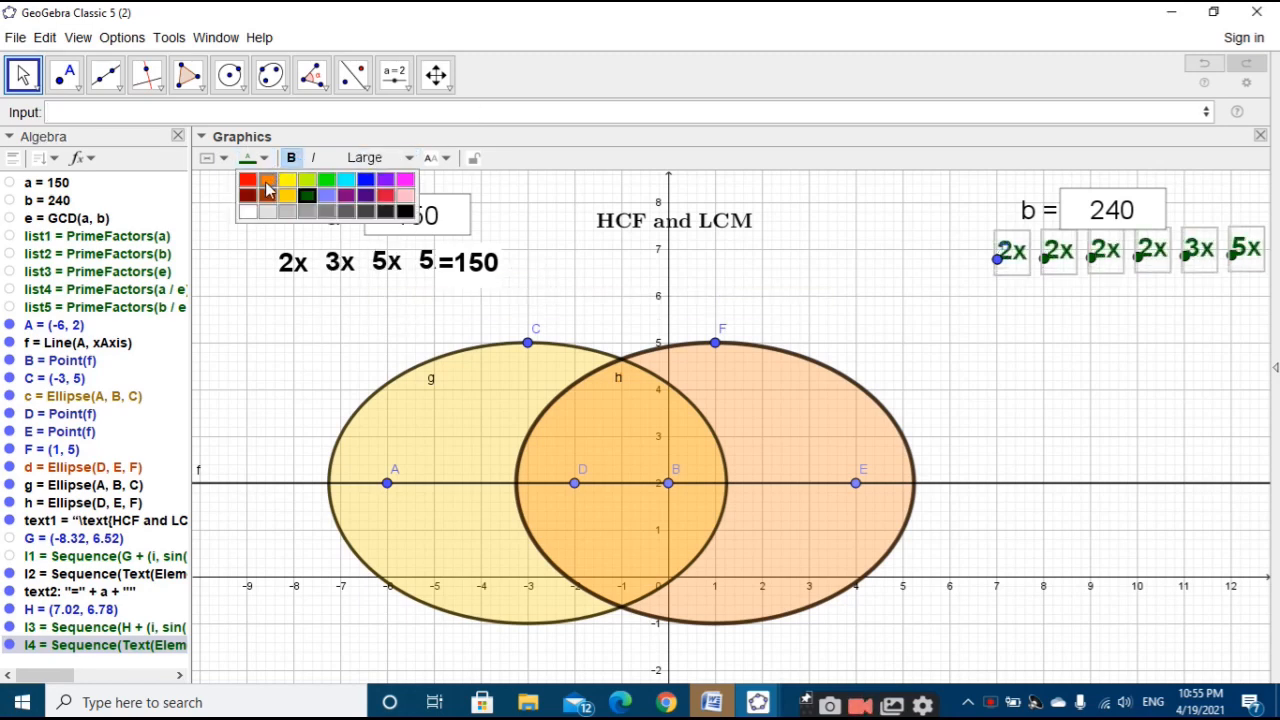
pyautogui.click(366, 179)
pyautogui.click(957, 314)
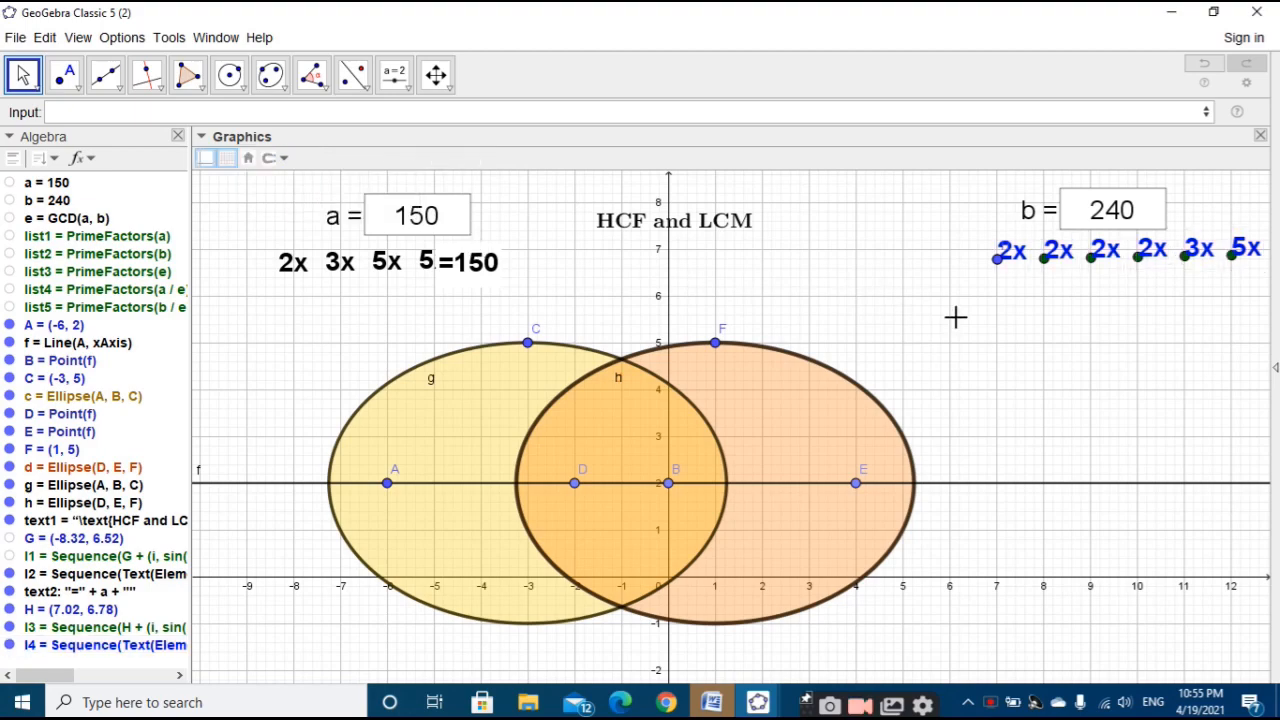
# Step: Shift the graphics view to fit b's row of points and reposition the input box for a above its factor texts
pyautogui.moveTo(957, 314)
pyautogui.mouseDown()
pyautogui.moveTo(903, 337)
pyautogui.moveTo(943, 324)
pyautogui.mouseUp()
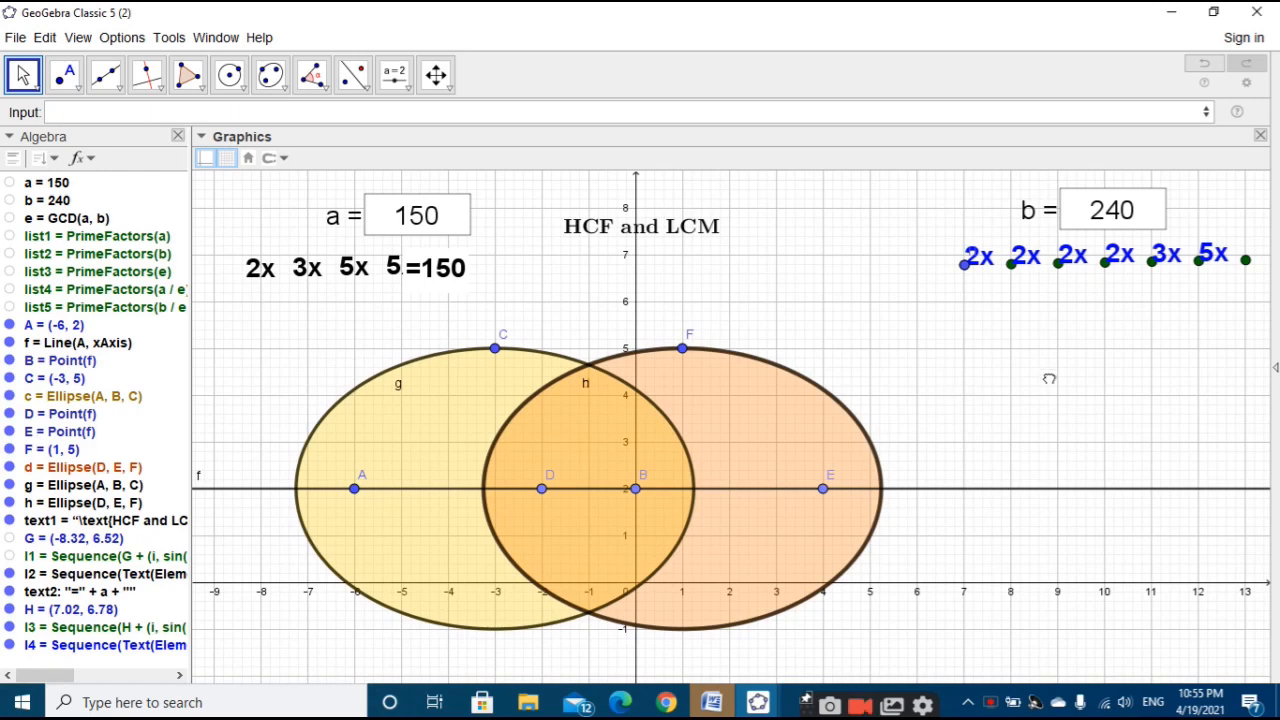
pyautogui.moveTo(1049, 378); pyautogui.dragTo(1042, 372)
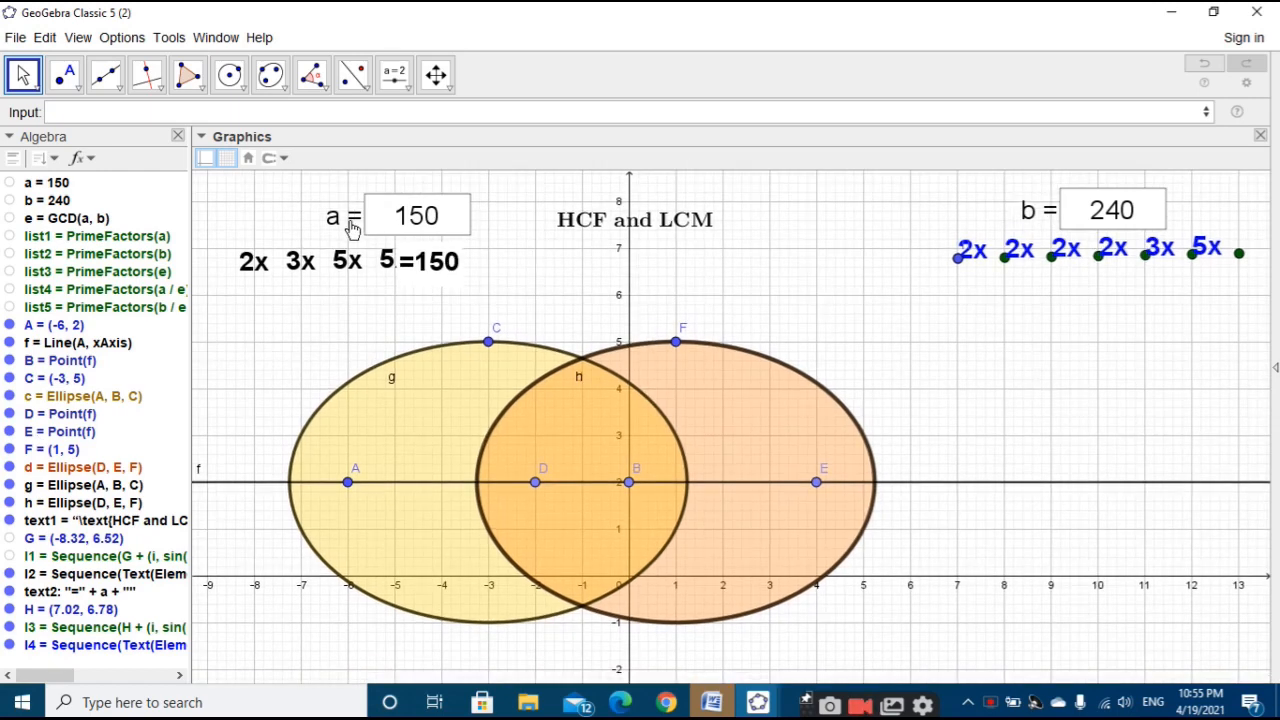
pyautogui.moveTo(350, 226); pyautogui.dragTo(312, 223)
pyautogui.click(858, 313)
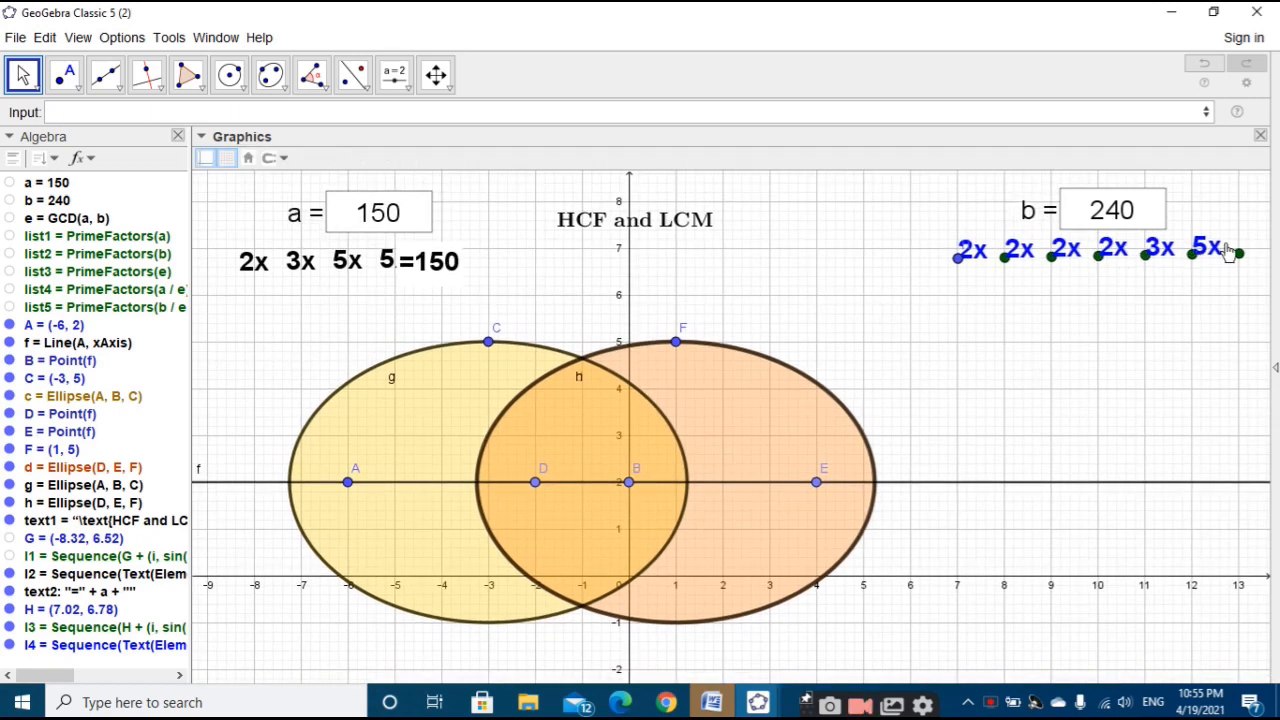
# Step: Insert a dynamic text between the title and the ellipses showing "=" followed by the value of b
pyautogui.click(408, 95)
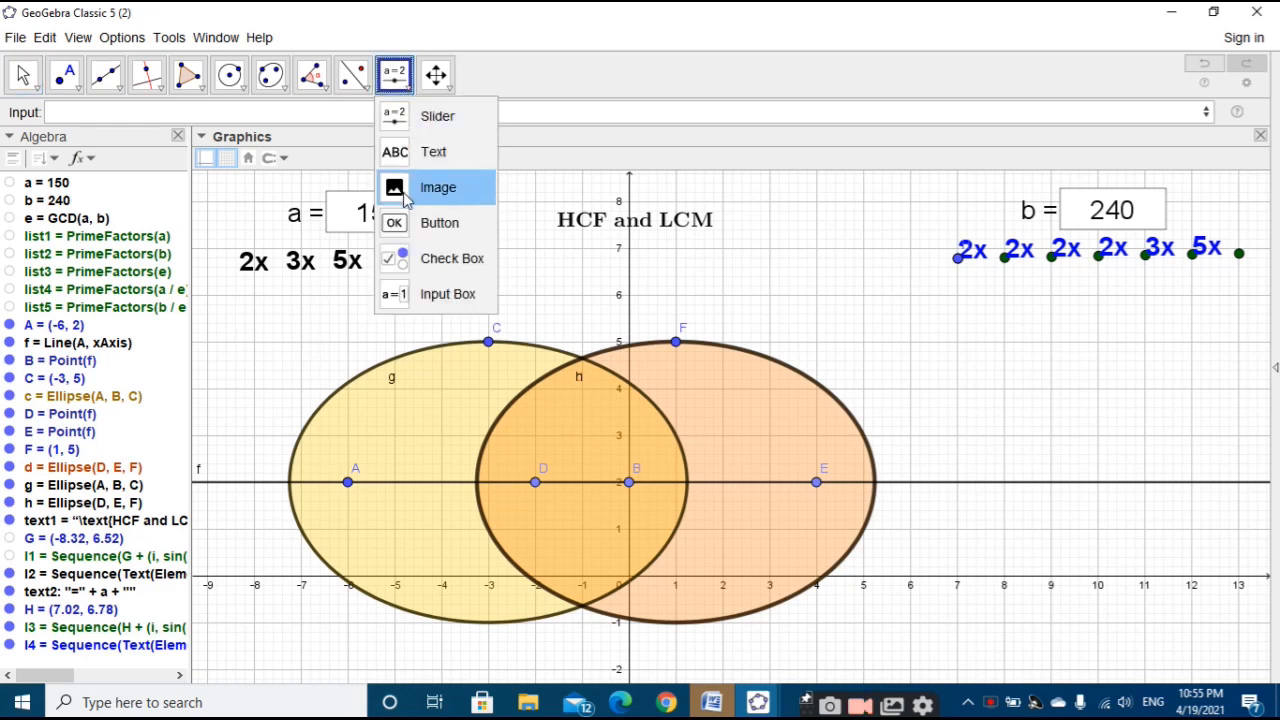
pyautogui.click(420, 149)
pyautogui.click(628, 305)
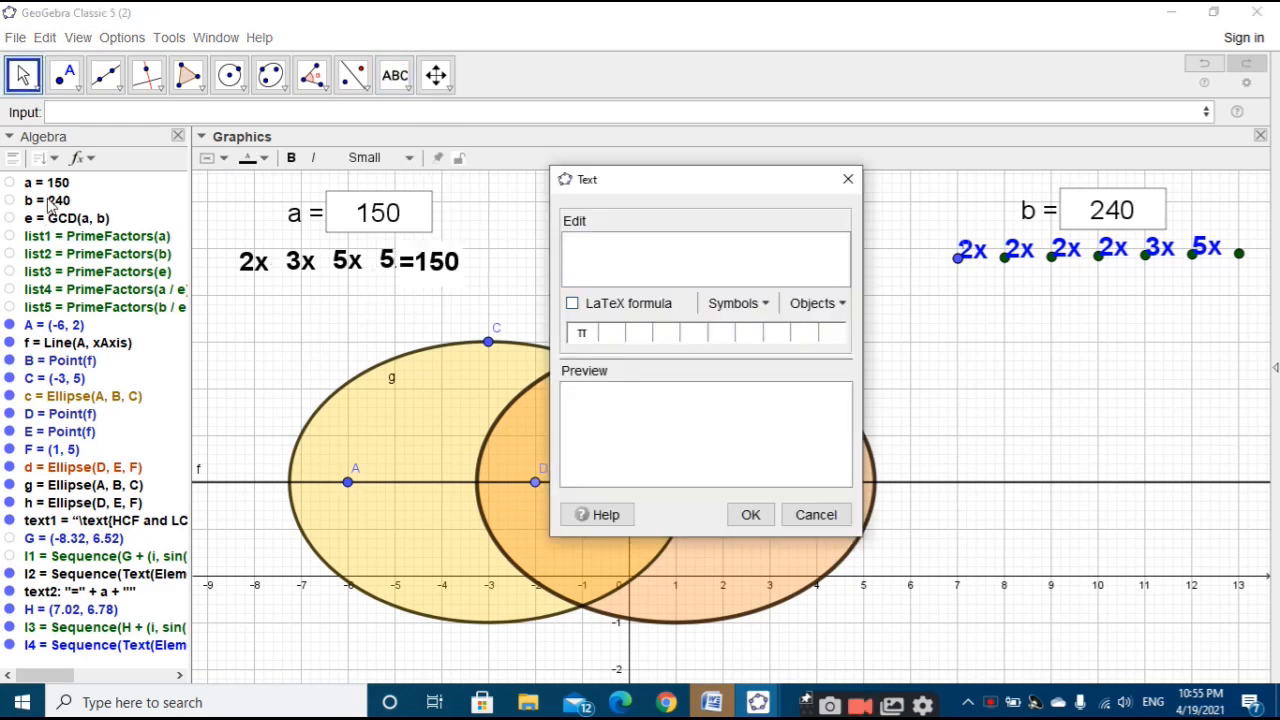
pyautogui.write('=')
pyautogui.click(62, 201)
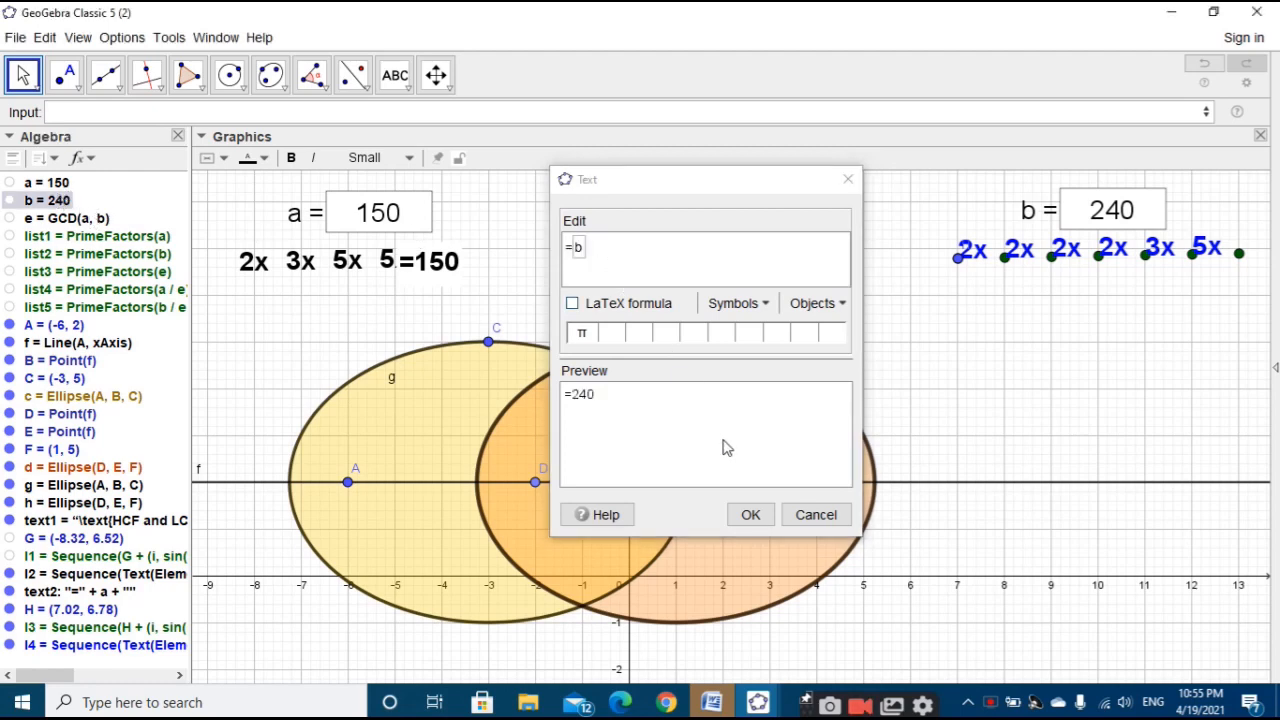
pyautogui.click(751, 515)
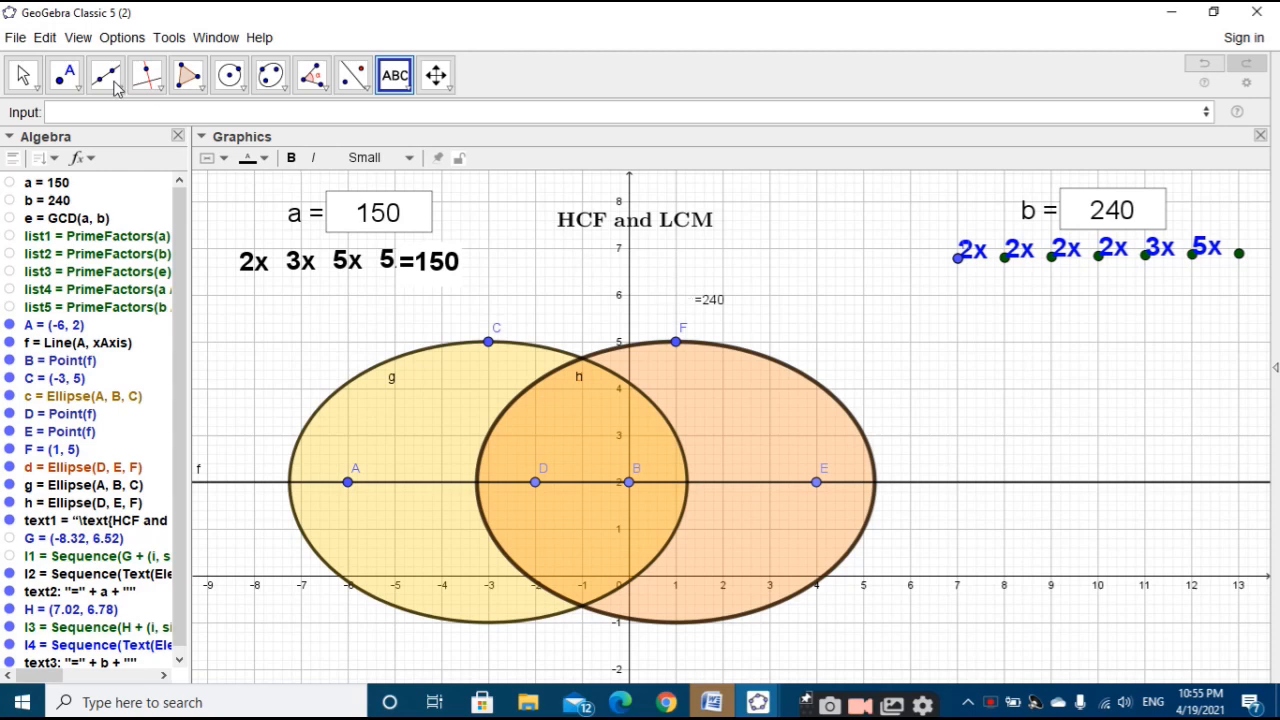
# Step: Format the new result text for b as large and bold
pyautogui.click(22, 74)
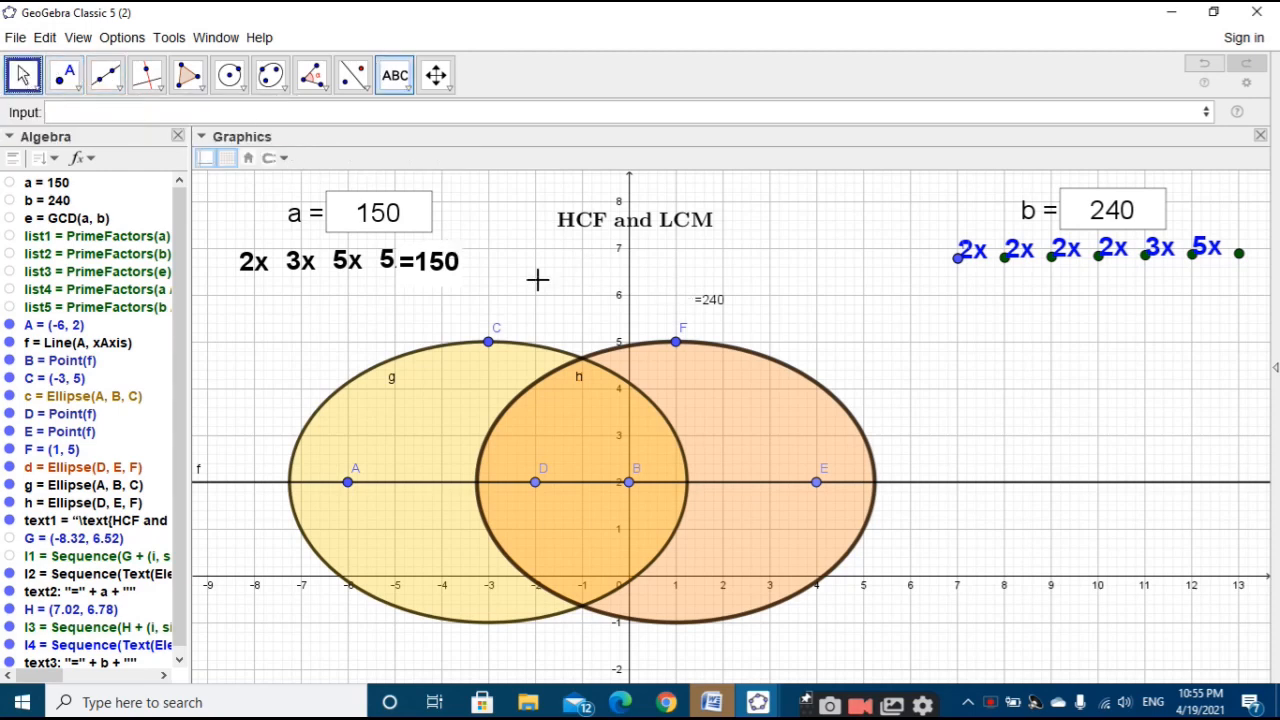
pyautogui.click(712, 301)
pyautogui.click(395, 158)
pyautogui.click(372, 275)
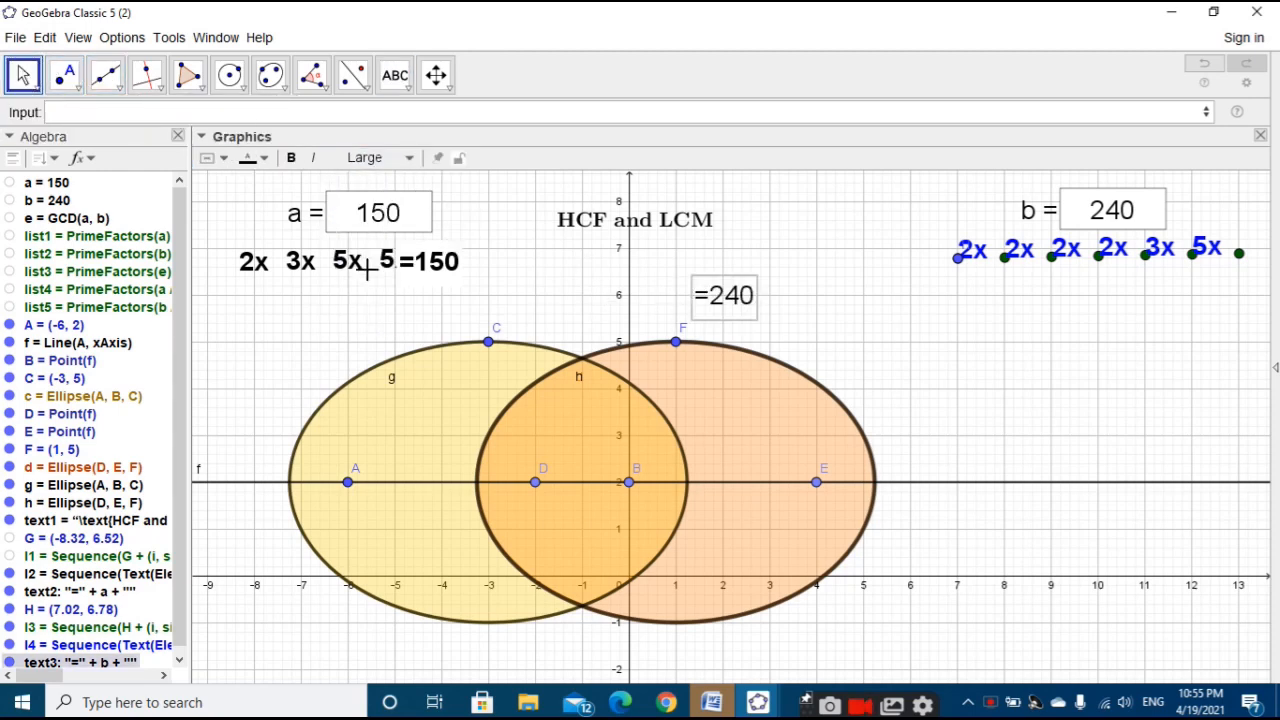
pyautogui.click(291, 158)
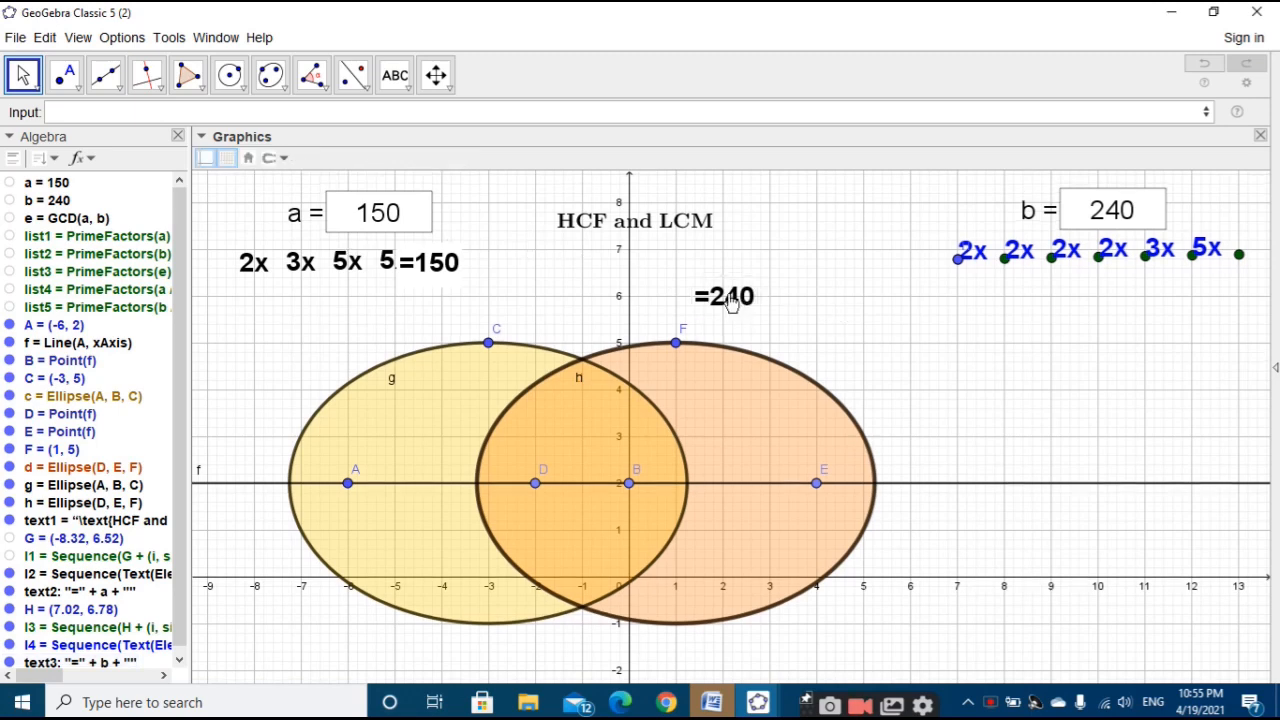
# Step: Place the result text for b over the end of its factor row and give it blue lettering on a white background
pyautogui.moveTo(724, 297); pyautogui.dragTo(1239, 255)
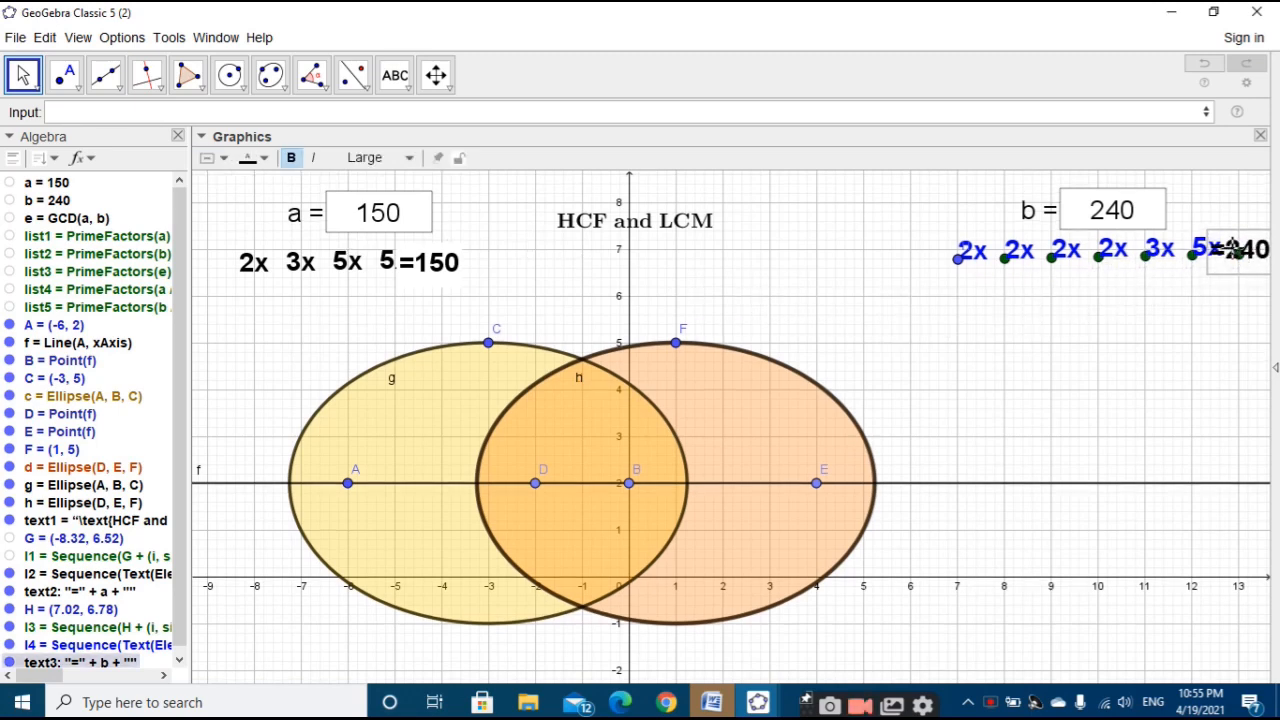
pyautogui.click(247, 158)
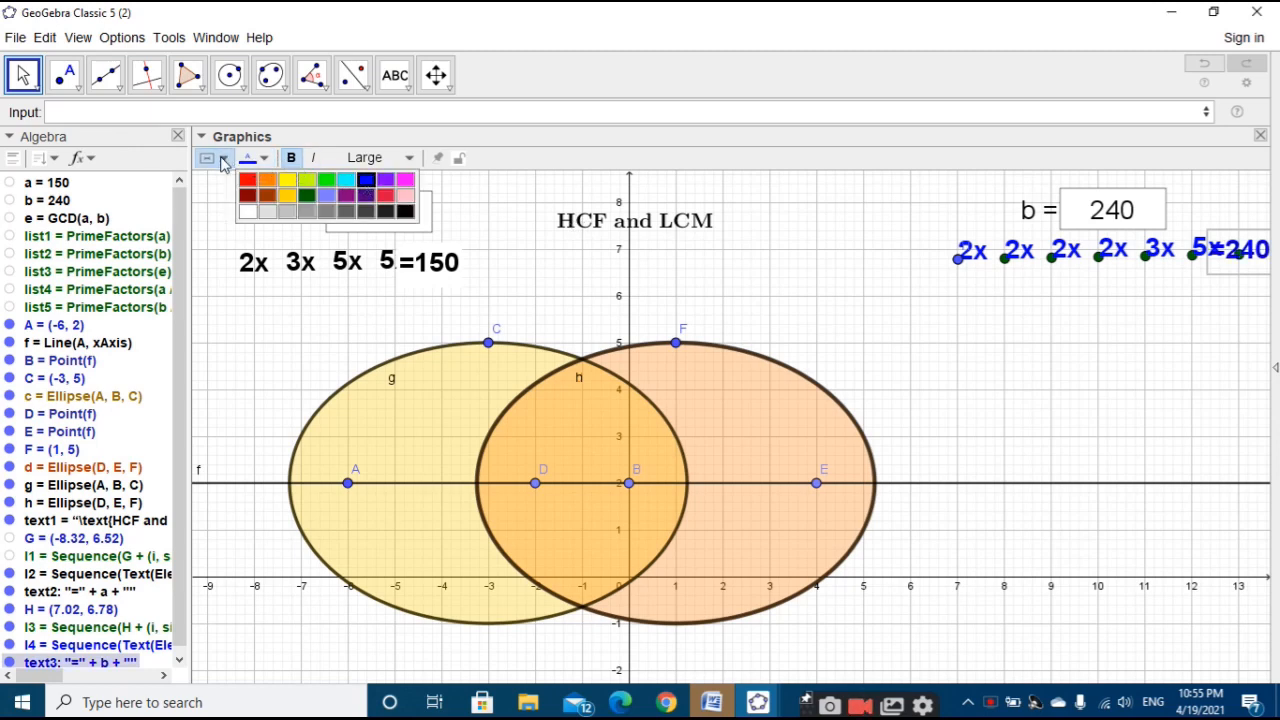
pyautogui.click(220, 158)
pyautogui.click(208, 212)
pyautogui.click(1166, 312)
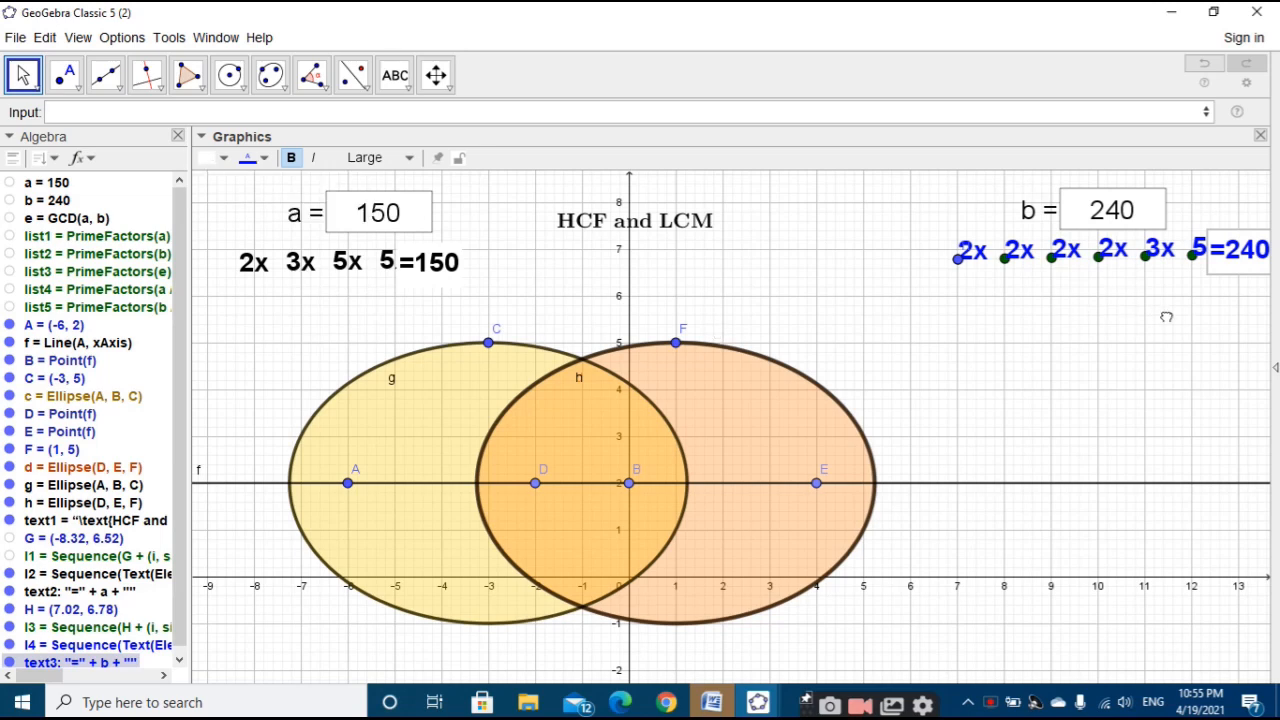
pyautogui.click(1215, 271)
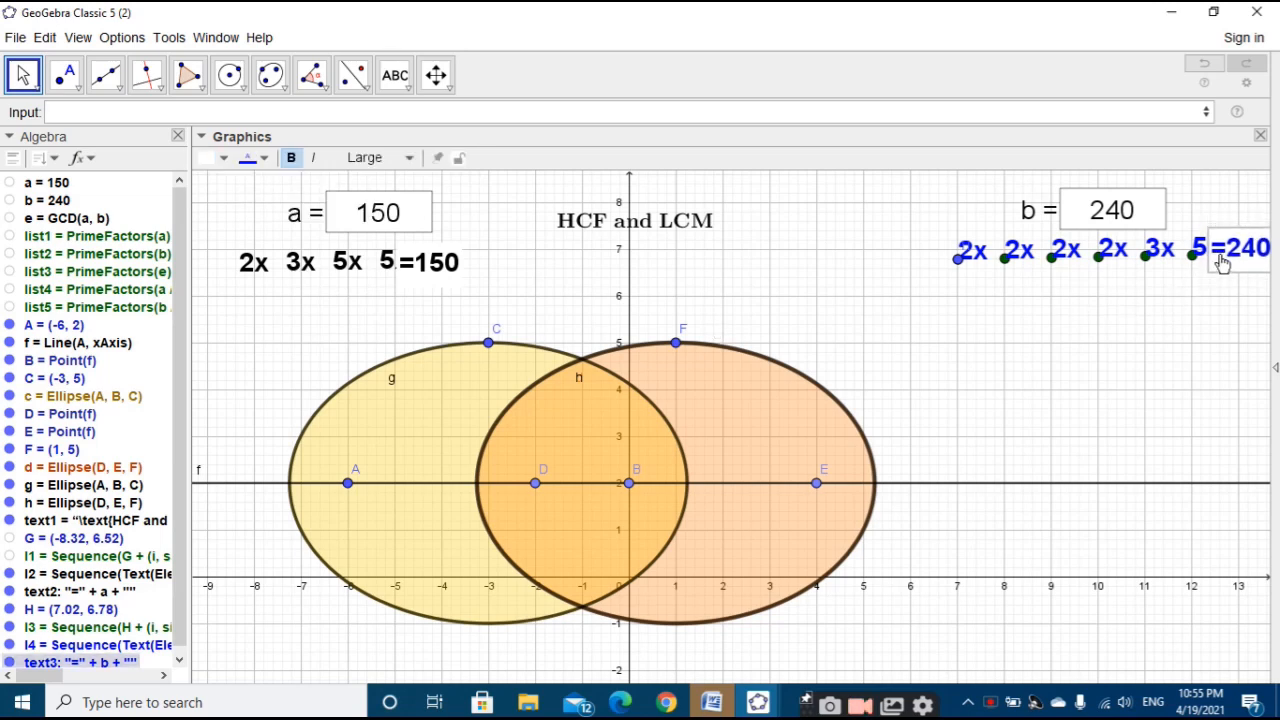
pyautogui.click(1204, 302)
# Step: Set b to 24 in its input box and move the result text closer to the shorter factor row
pyautogui.click(1141, 203)
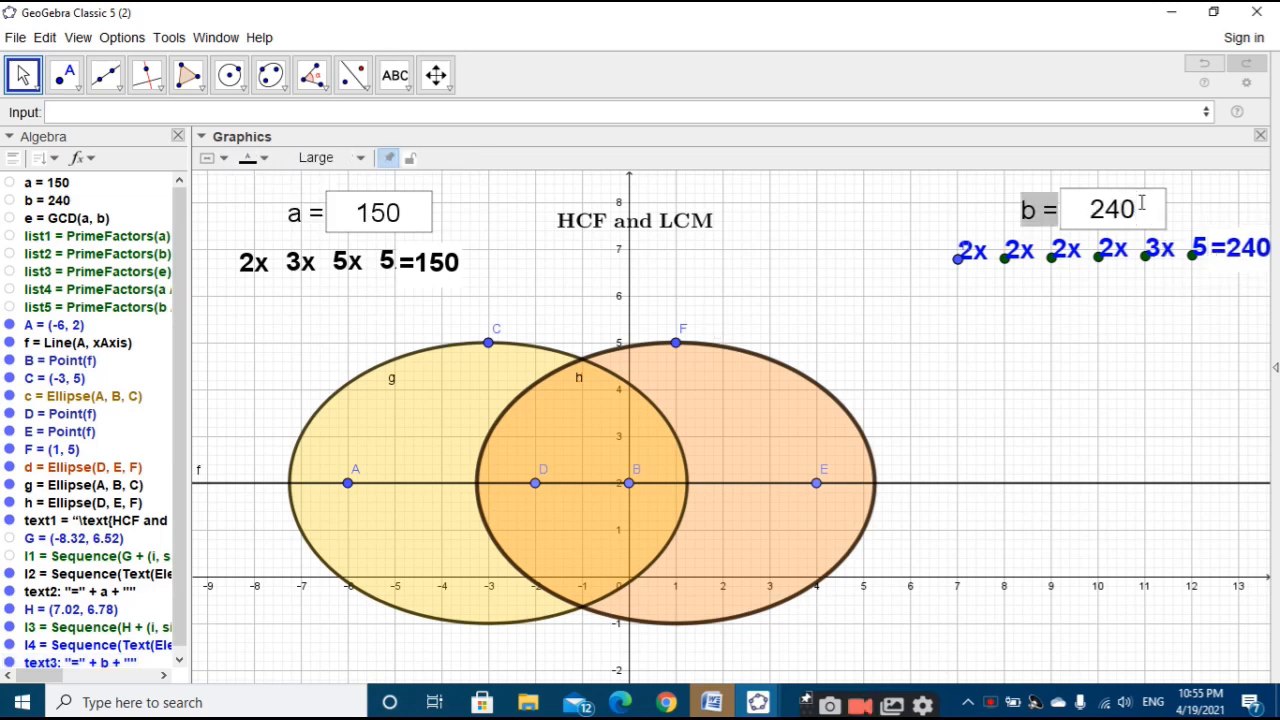
pyautogui.press('BackSpace')
pyautogui.press('Return')
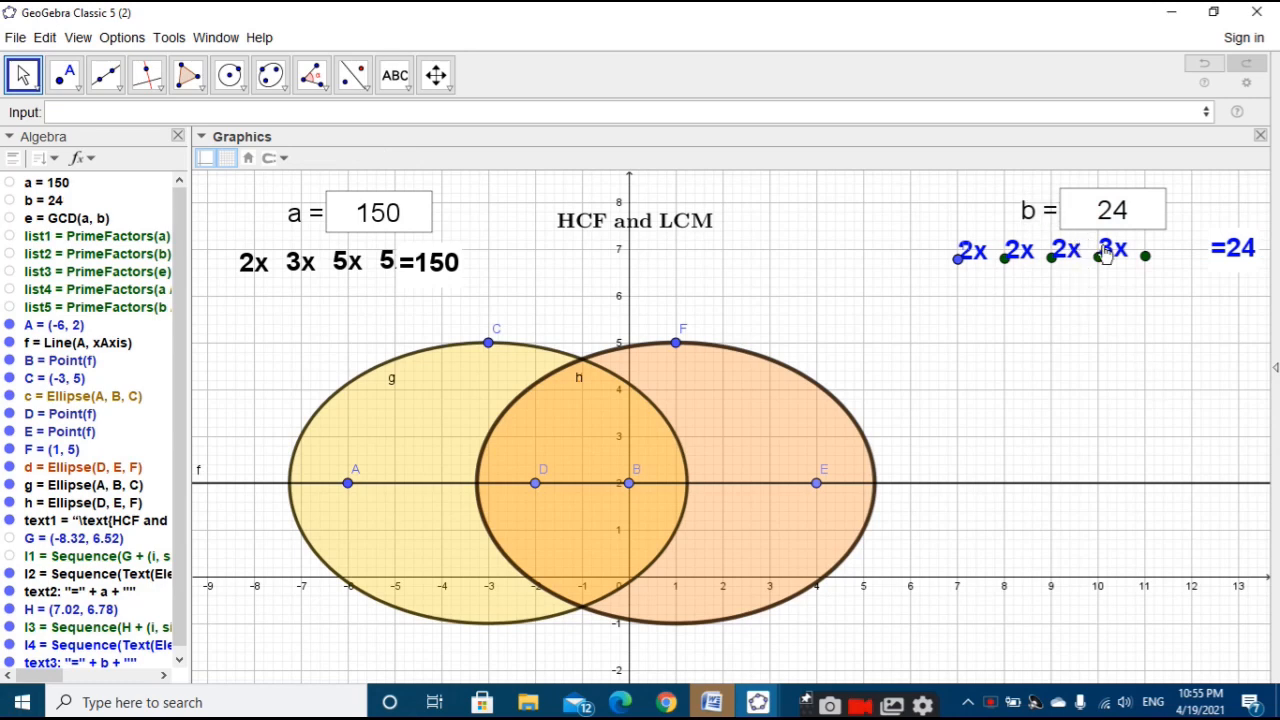
pyautogui.moveTo(1217, 257); pyautogui.dragTo(1183, 255)
# Step: Set b back to 240 and move the result text to the end of the longer factor row
pyautogui.click(1131, 208)
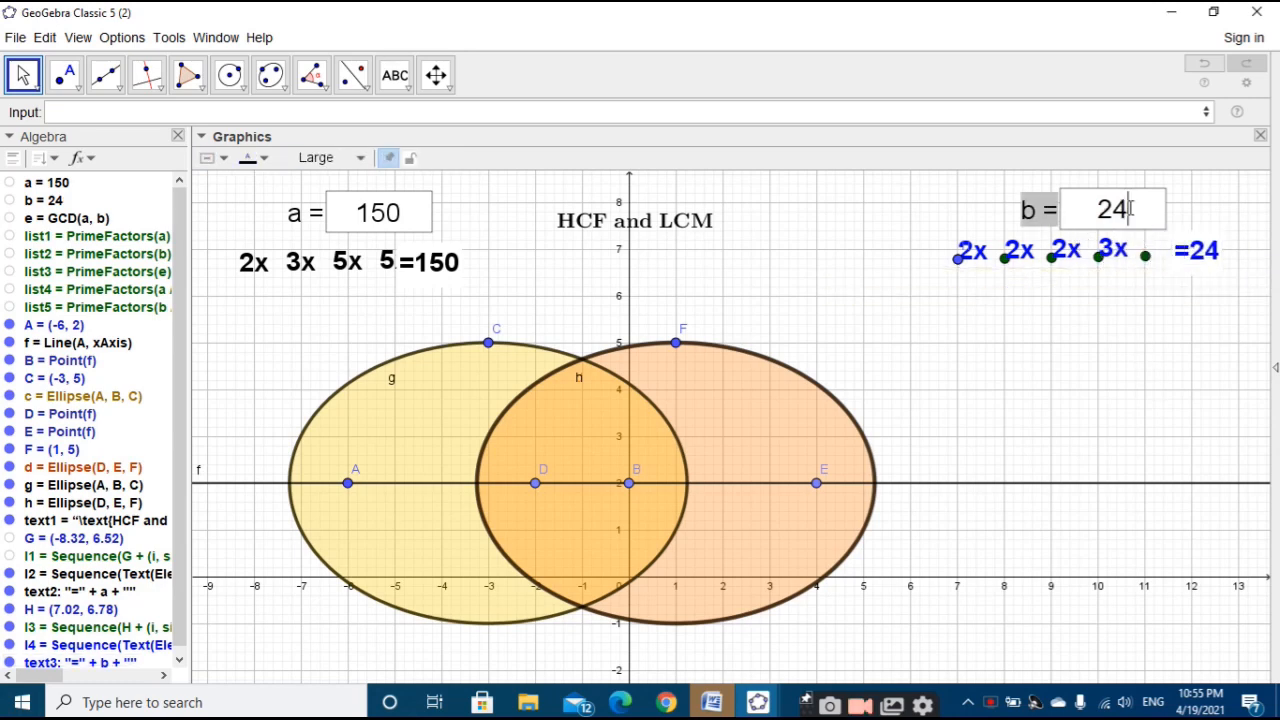
pyautogui.write('0')
pyautogui.press('Return')
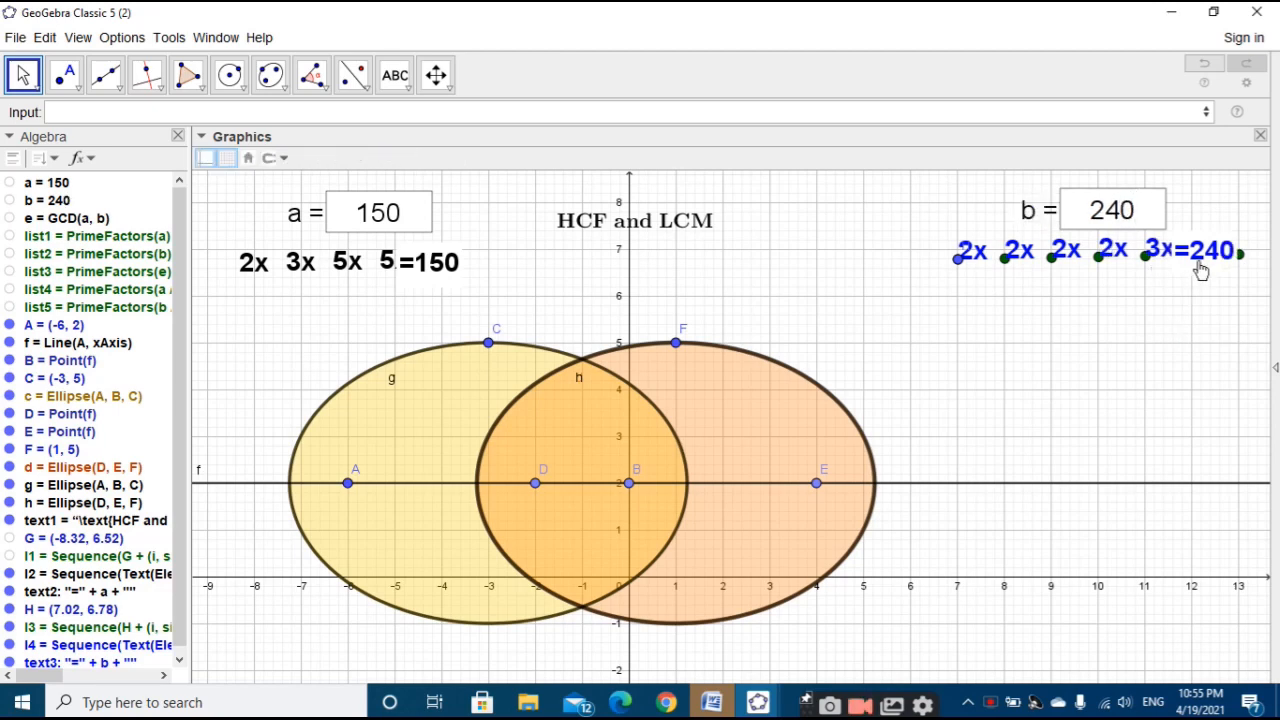
pyautogui.click(1238, 262)
pyautogui.moveTo(1240, 262)
pyautogui.mouseDown()
pyautogui.moveTo(1251, 260)
pyautogui.moveTo(1240, 258)
pyautogui.mouseUp()
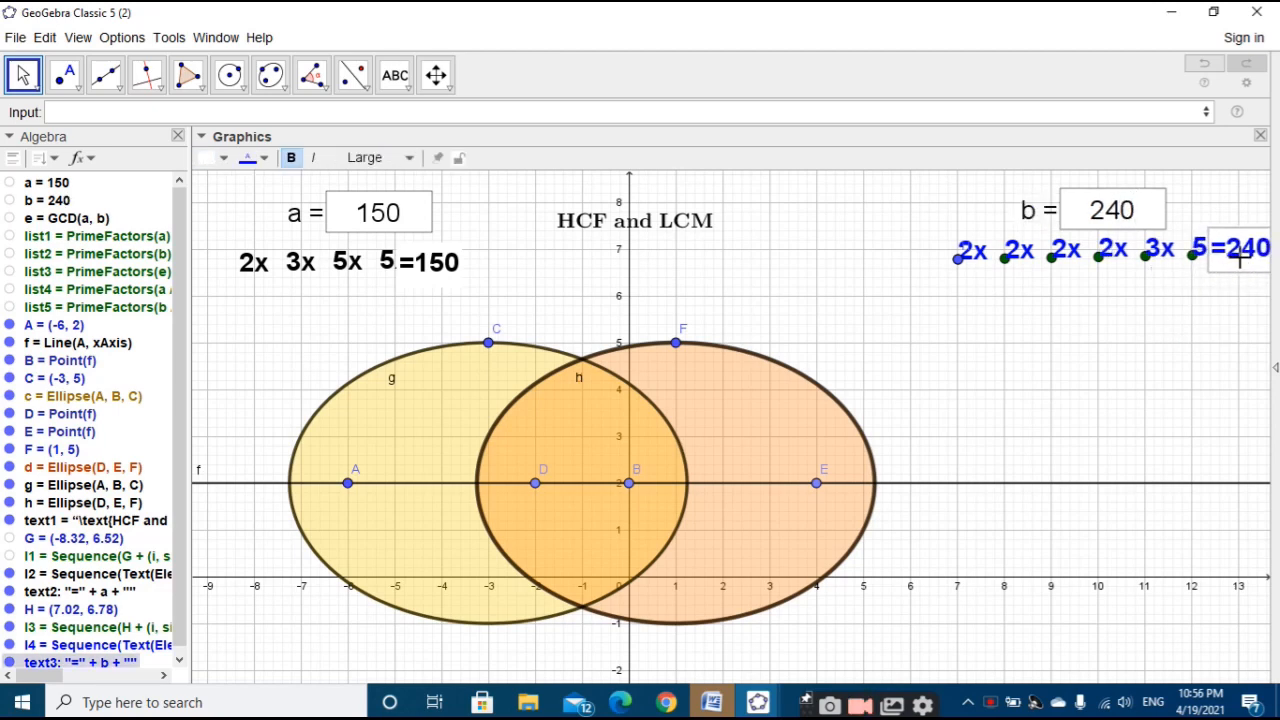
# Step: Copy the starting point expression of a's result text from its position properties
pyautogui.rightClick(438, 258)
pyautogui.click(510, 437)
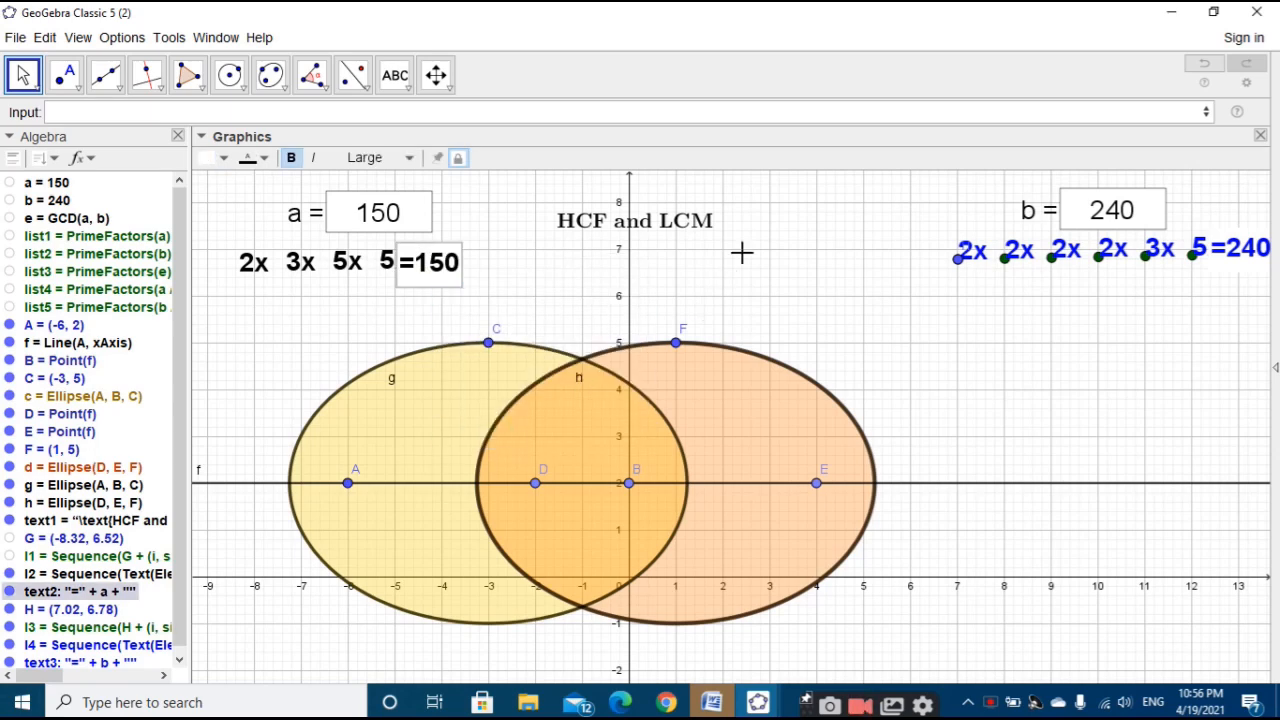
pyautogui.click(970, 200)
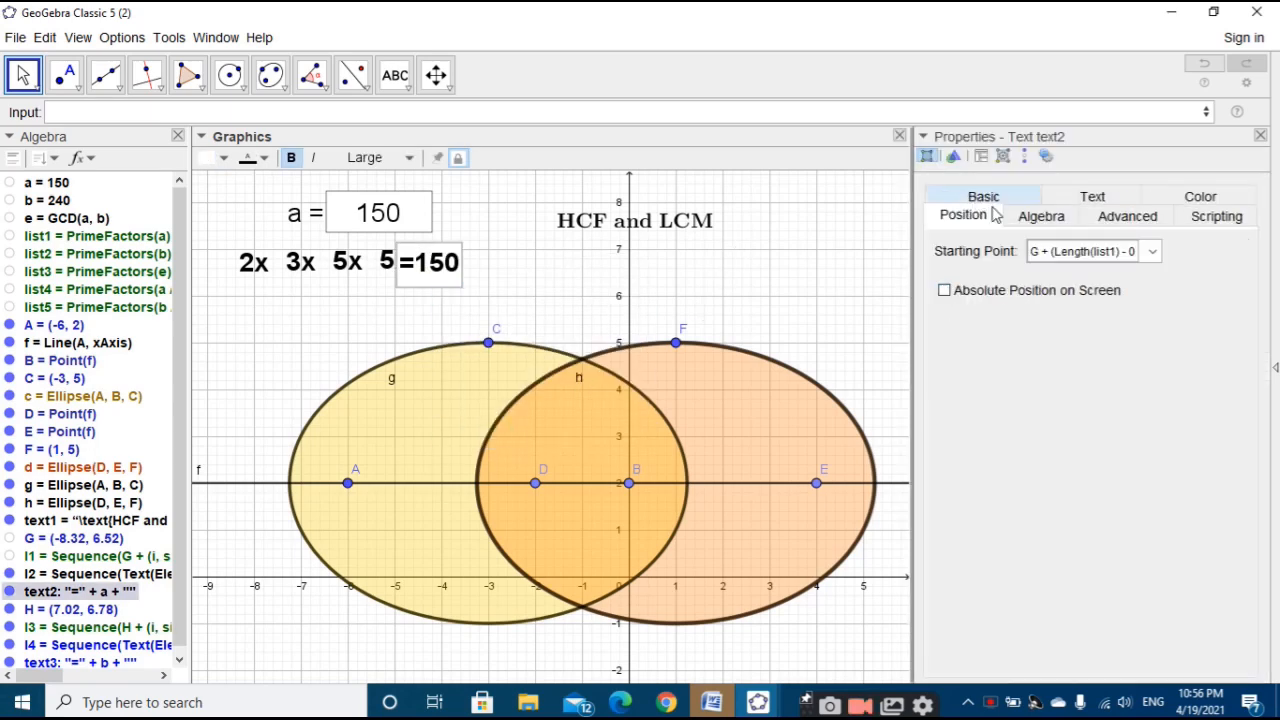
pyautogui.click(1056, 250)
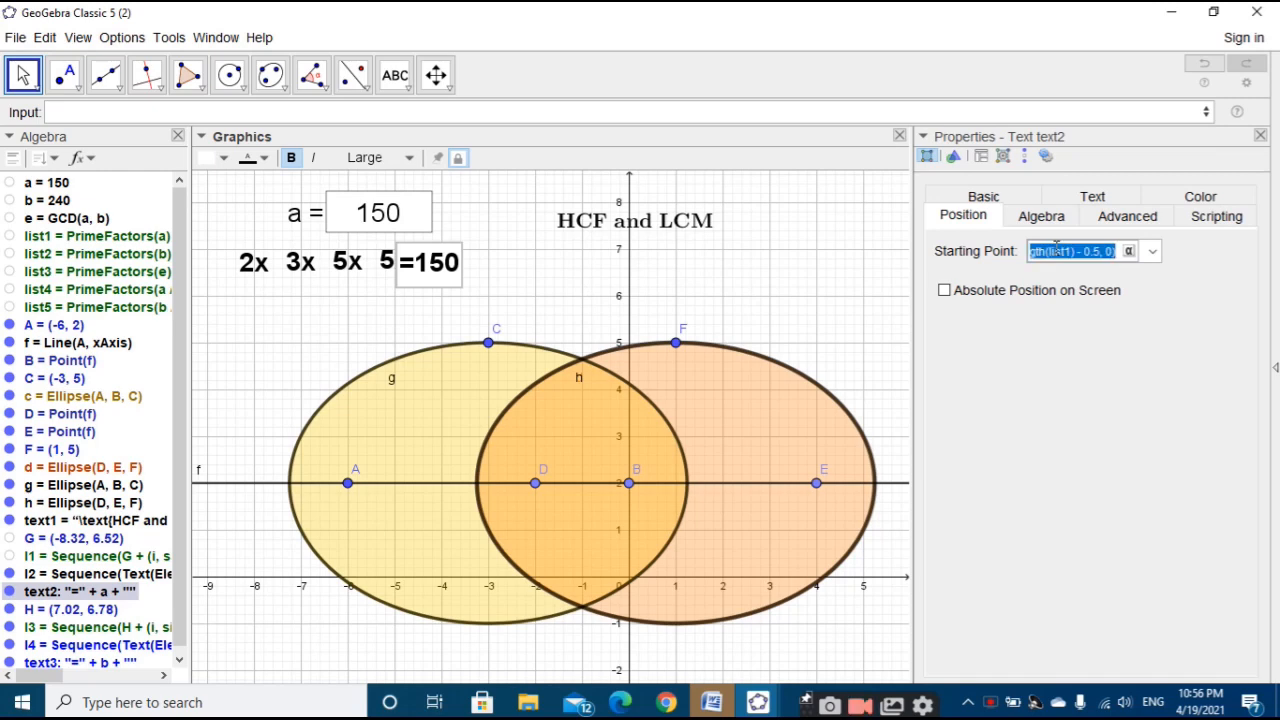
pyautogui.click(1260, 135)
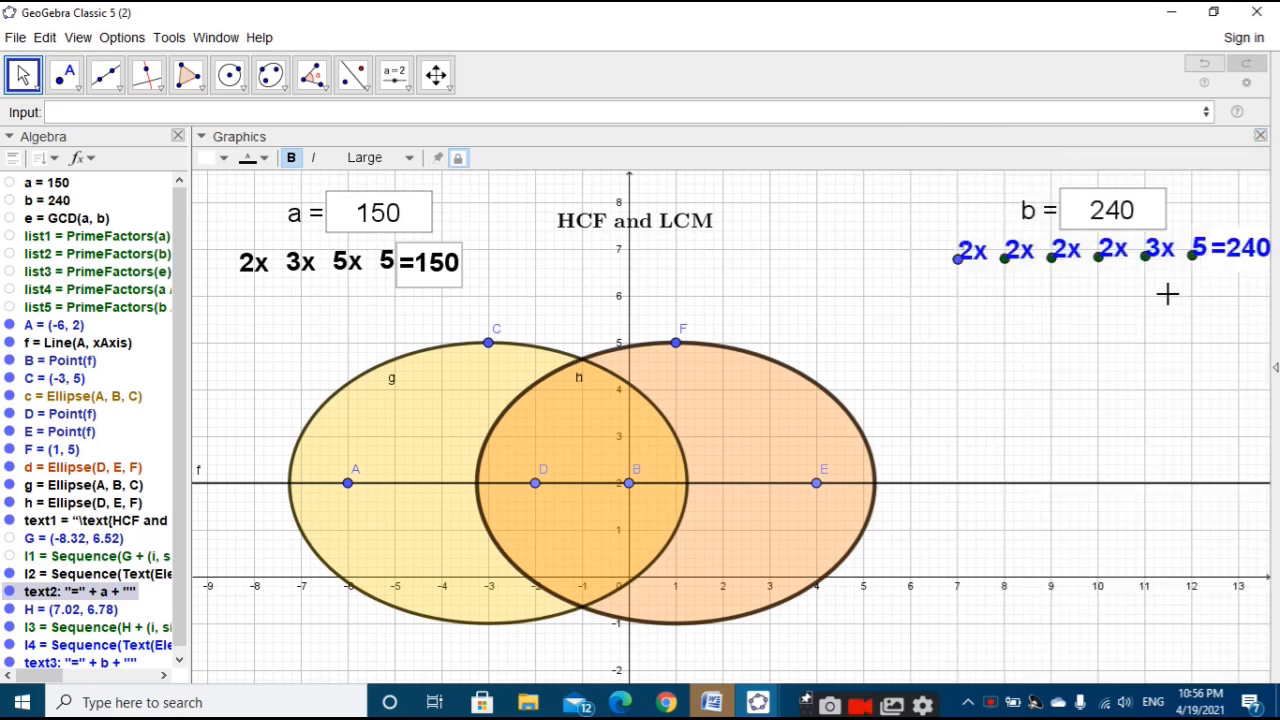
# Step: Open the position properties of the "=240" text and replace its starting point with the copied expression using Length(list1) - 0.5
pyautogui.click(1236, 252)
pyautogui.rightClick(1236, 252)
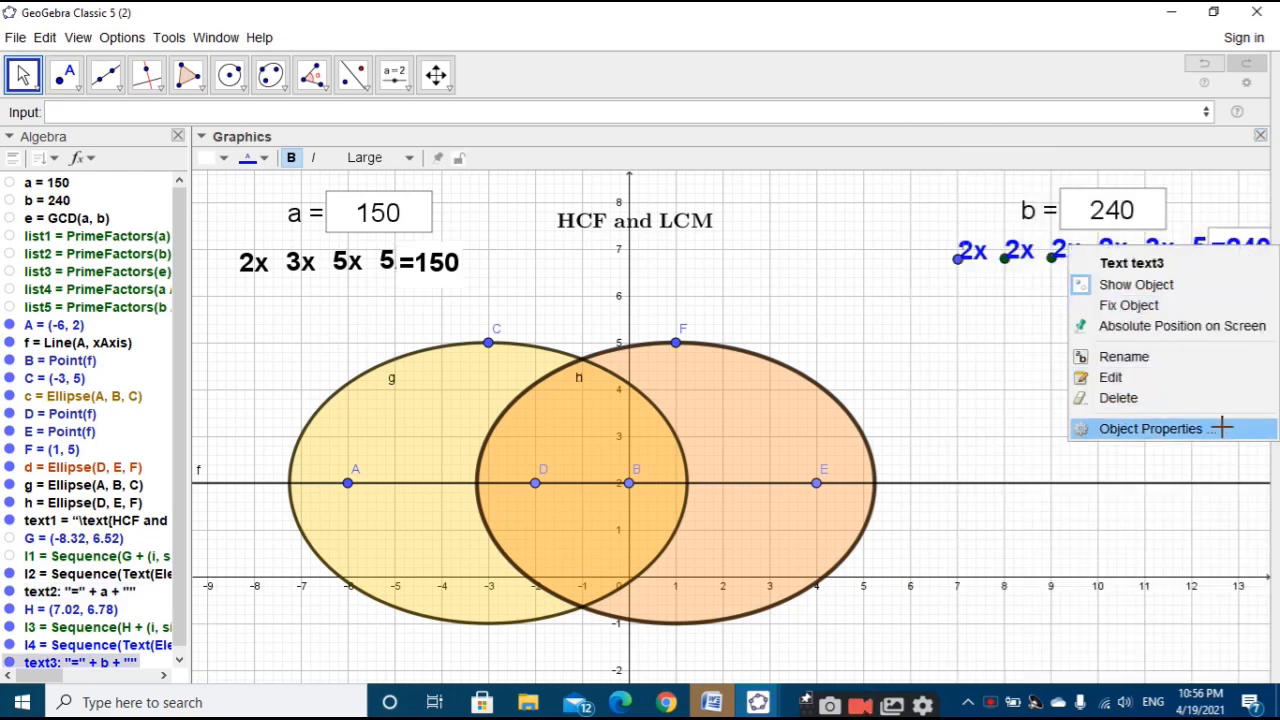
pyautogui.click(1222, 428)
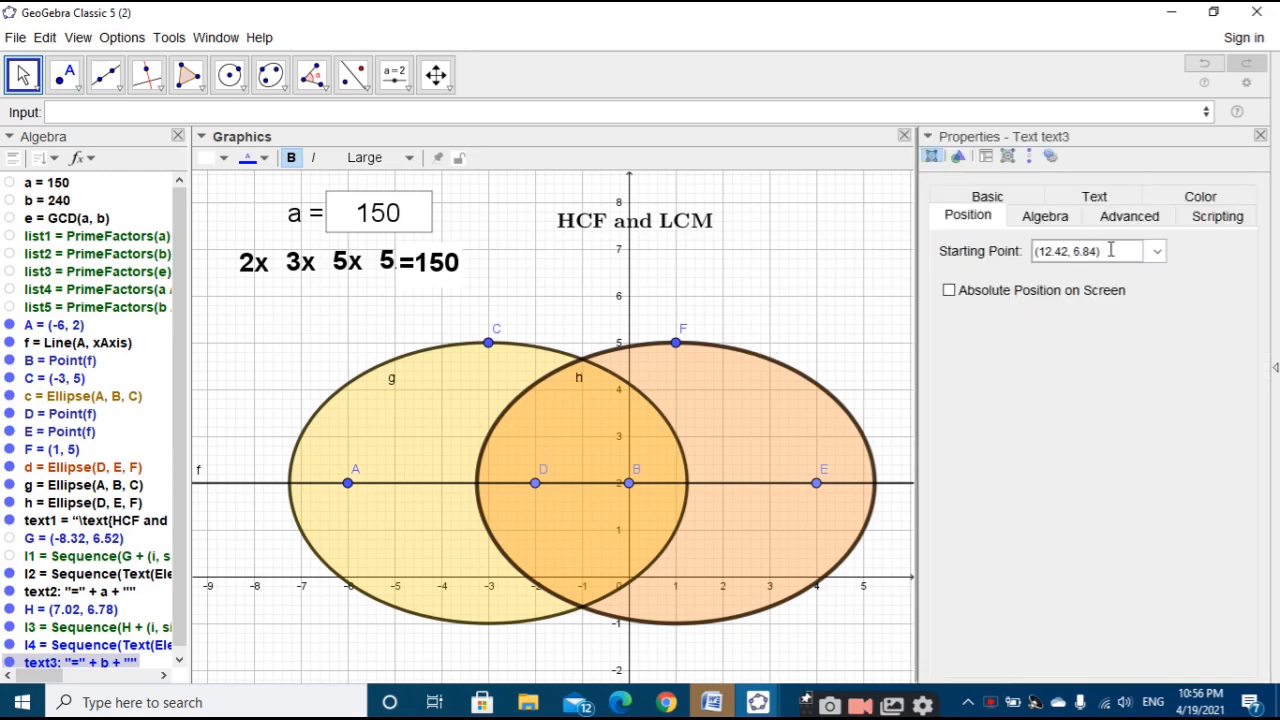
pyautogui.click(1110, 250)
pyautogui.hotkey('ctrl', 'v')
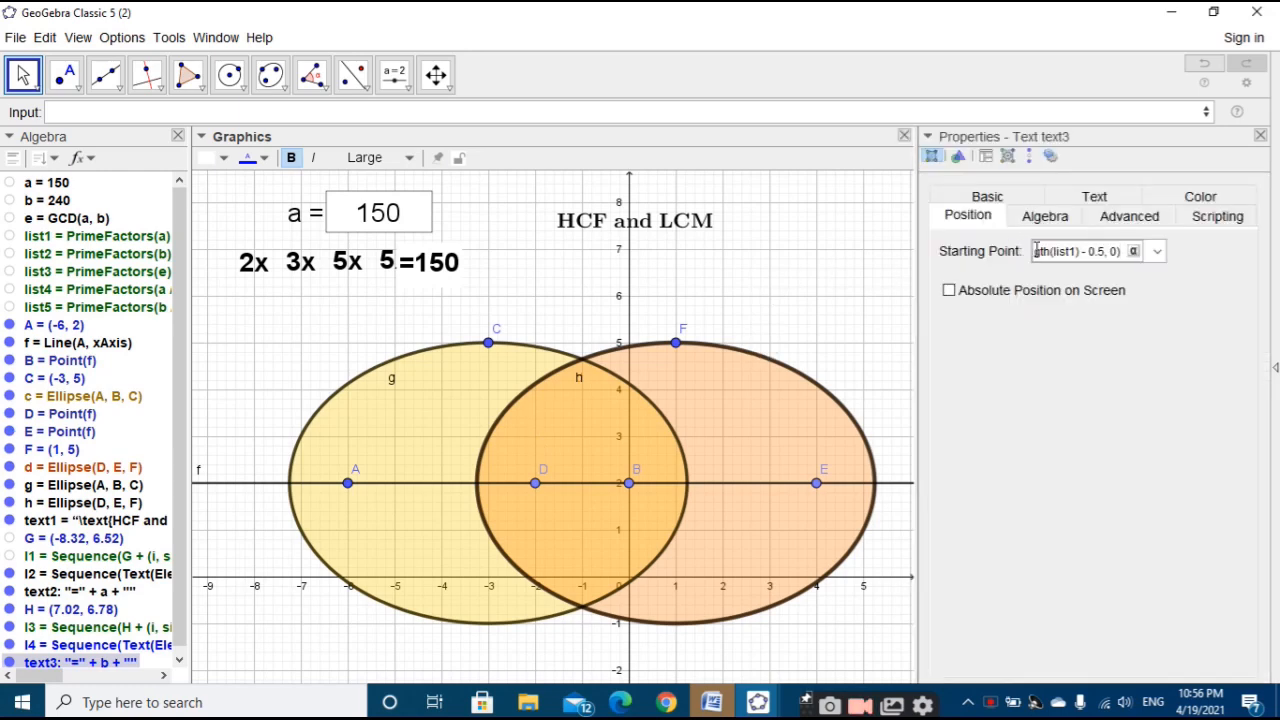
# Step: Change the list in the "=240" text's starting-point expression to list2, keeping the - 0.5 offset, and close the properties
pyautogui.press('Left')
pyautogui.press('Left')
pyautogui.press('Left')
pyautogui.press('Left')
pyautogui.press('Left')
pyautogui.press('Left')
pyautogui.press('Right')
pyautogui.press('BackSpace')
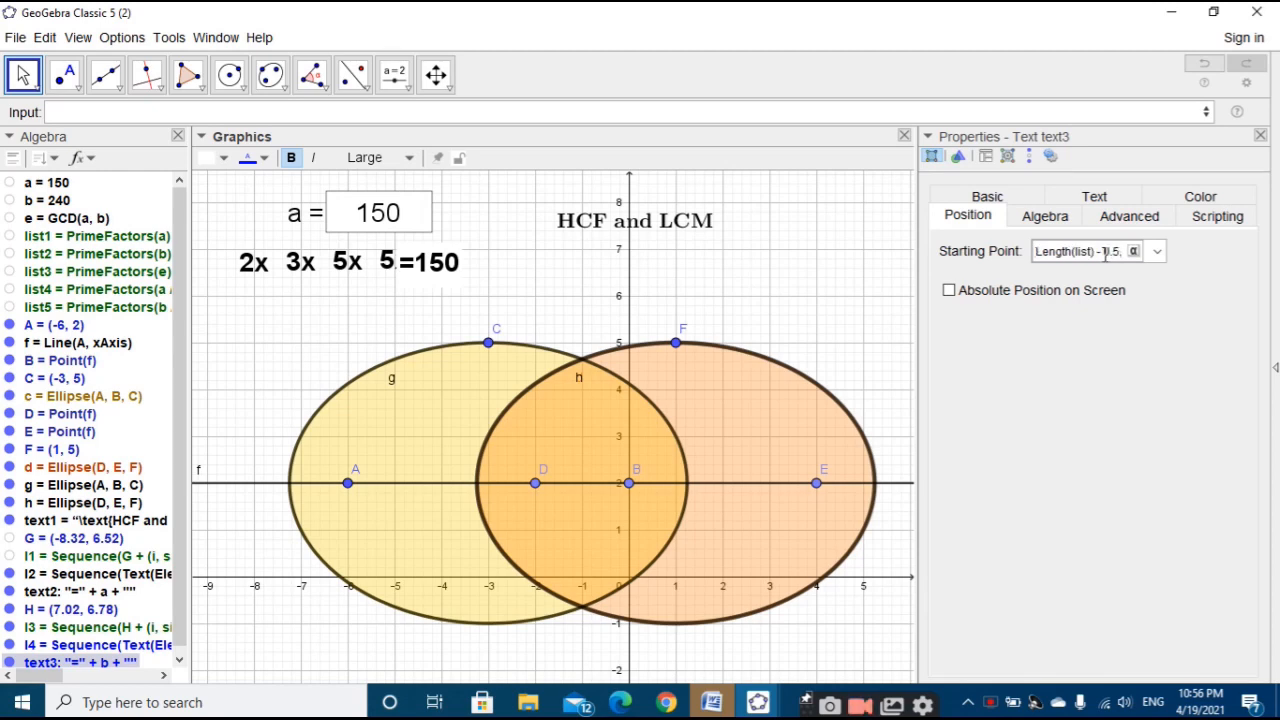
pyautogui.write('2')
pyautogui.write('5')
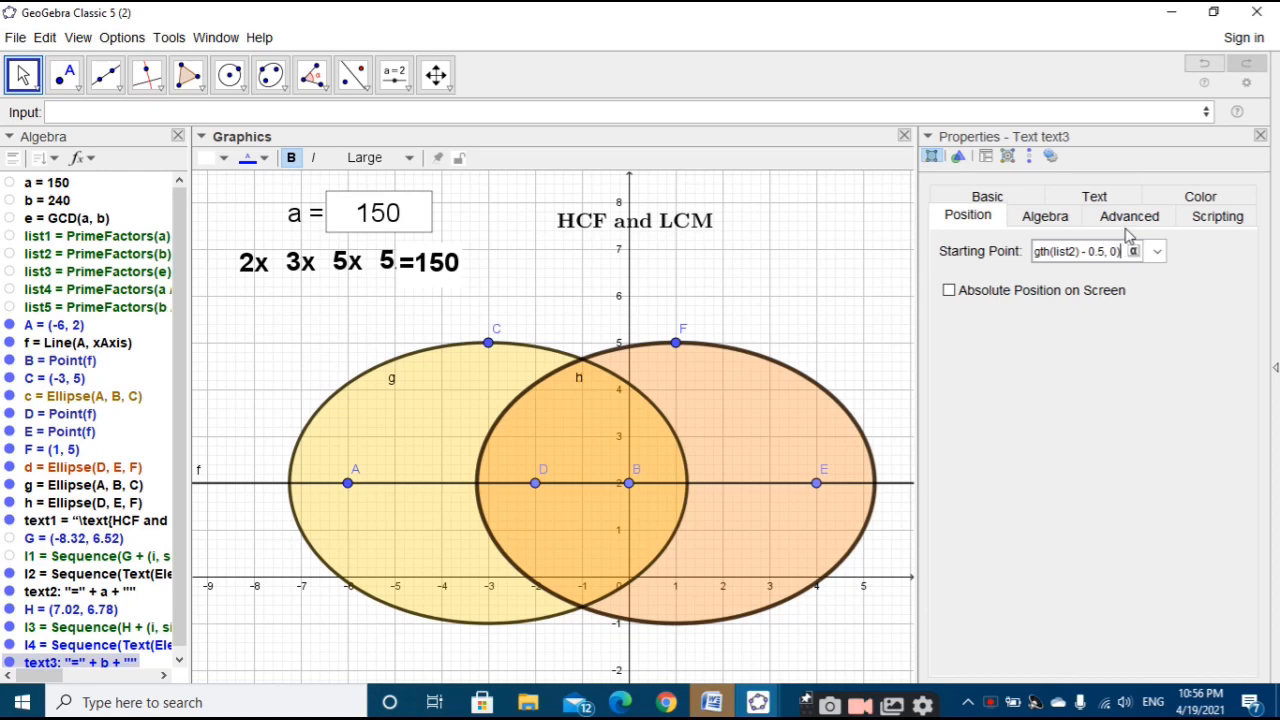
pyautogui.click(1261, 135)
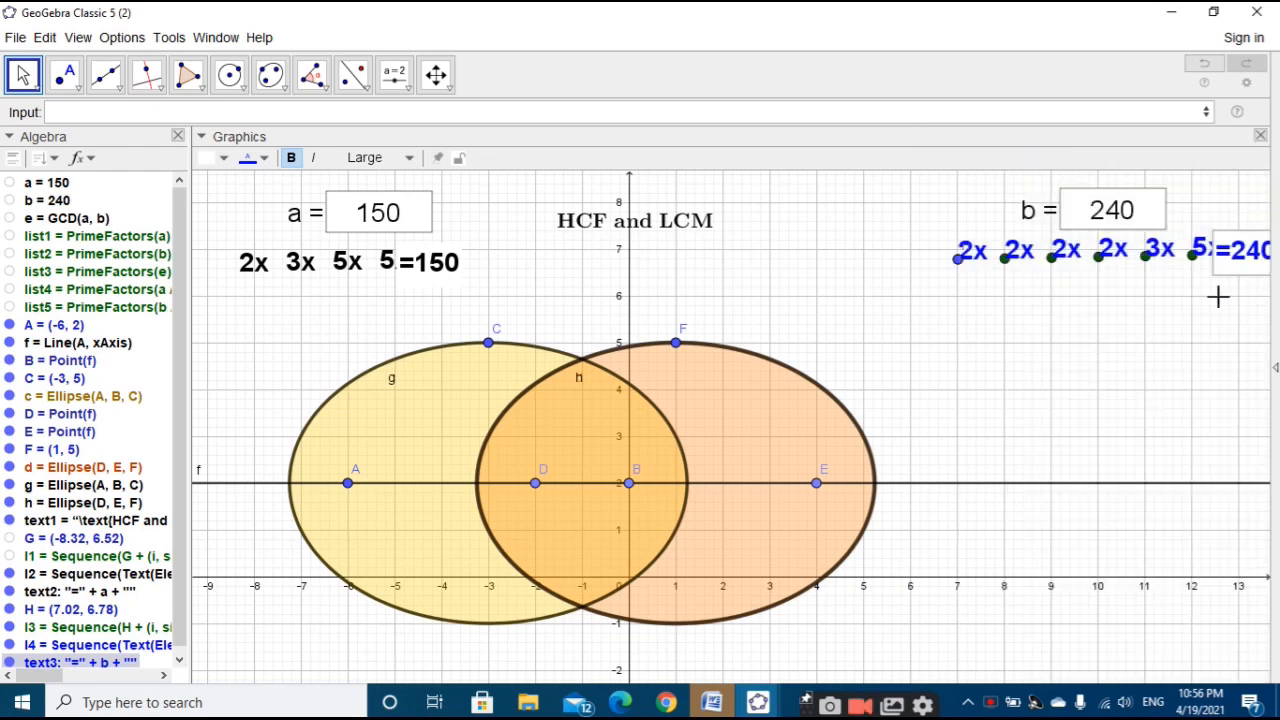
# Step: Nudge the "=240" text slightly to the left so it sits against the last prime factor of b
pyautogui.click(1139, 301)
pyautogui.moveTo(1250, 262); pyautogui.dragTo(1246, 257)
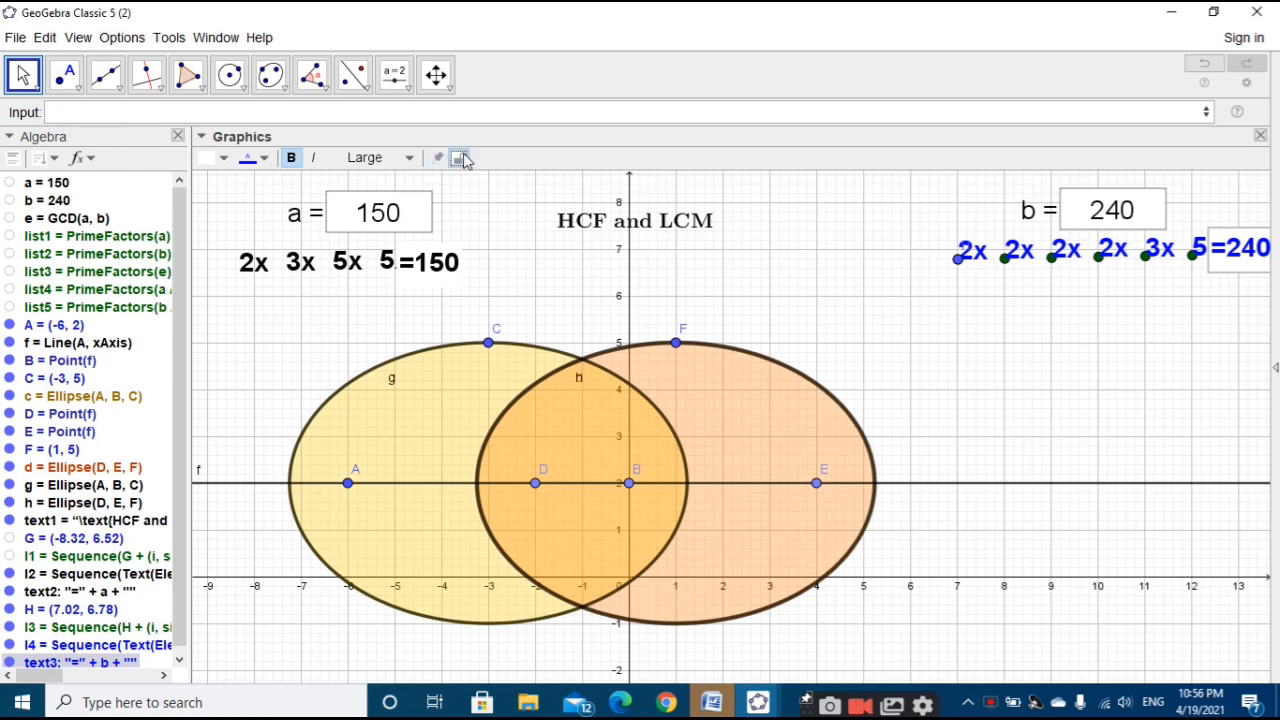
pyautogui.click(907, 360)
pyautogui.moveTo(907, 360); pyautogui.dragTo(896, 364)
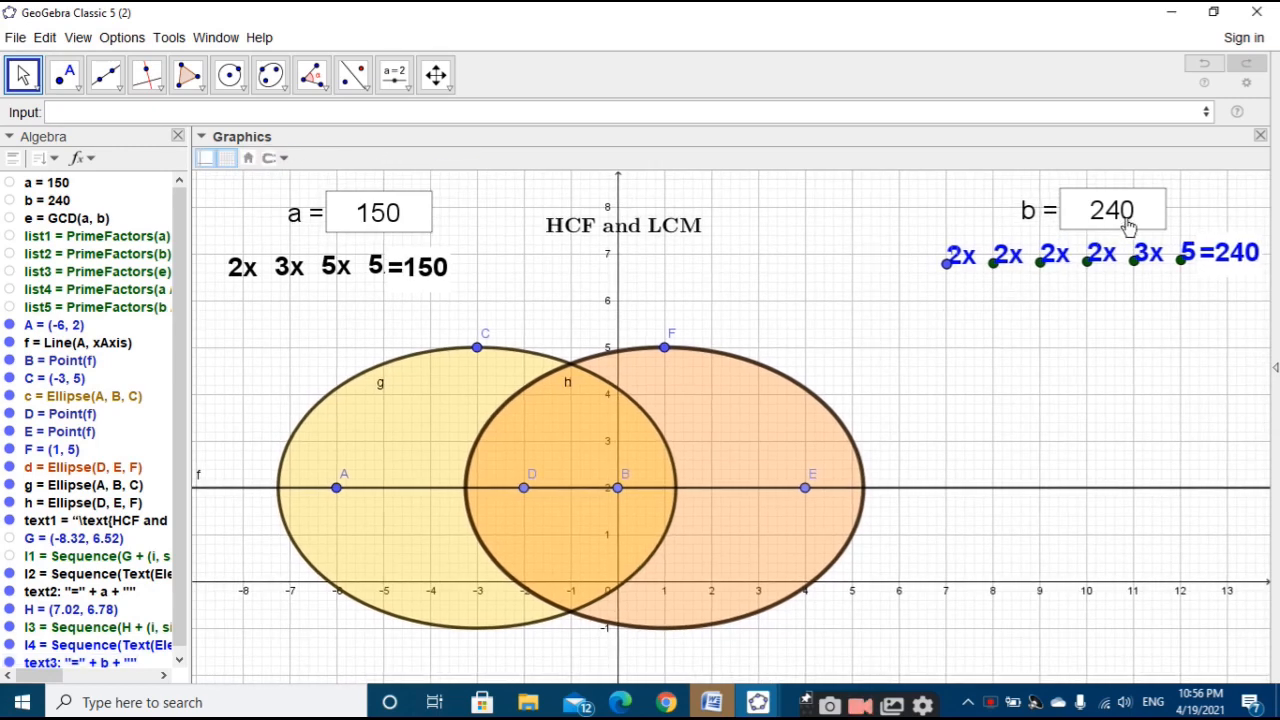
# Step: Test the factor text's positioning by setting b to 24, and restore b to 240
pyautogui.click(1132, 215)
pyautogui.press('BackSpace')
pyautogui.click(1095, 327)
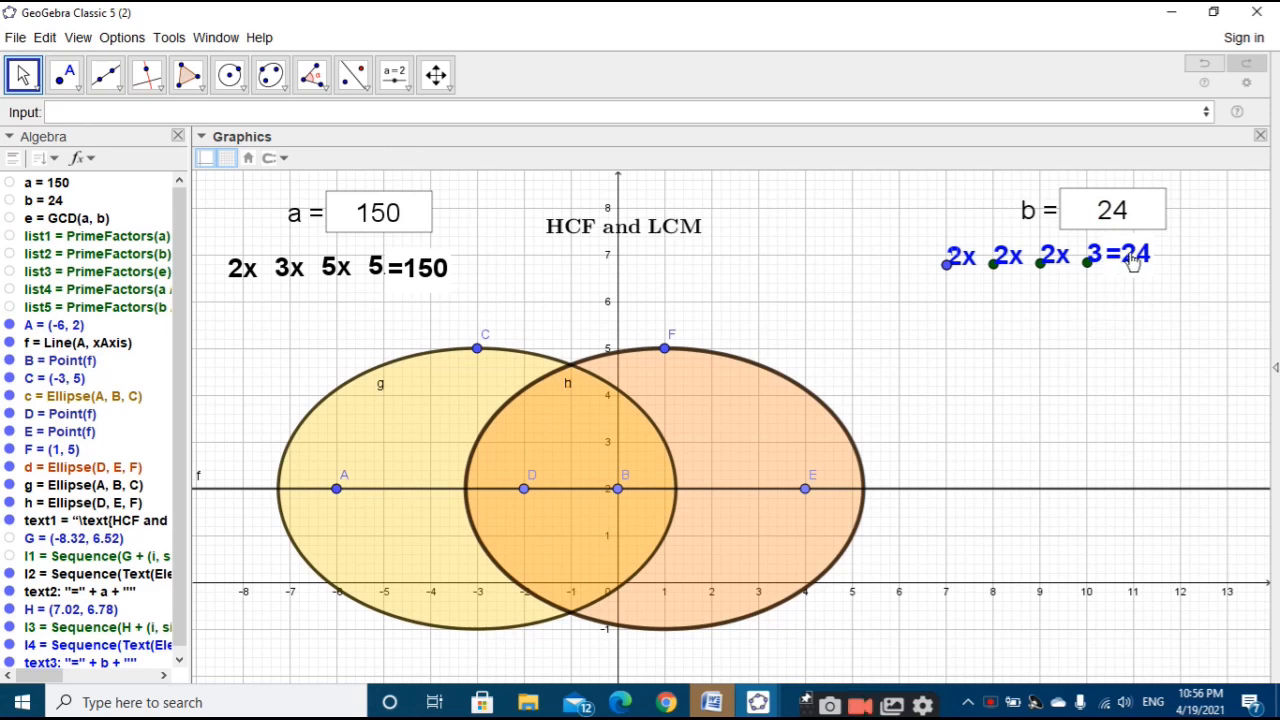
pyautogui.click(1147, 215)
pyautogui.write('0')
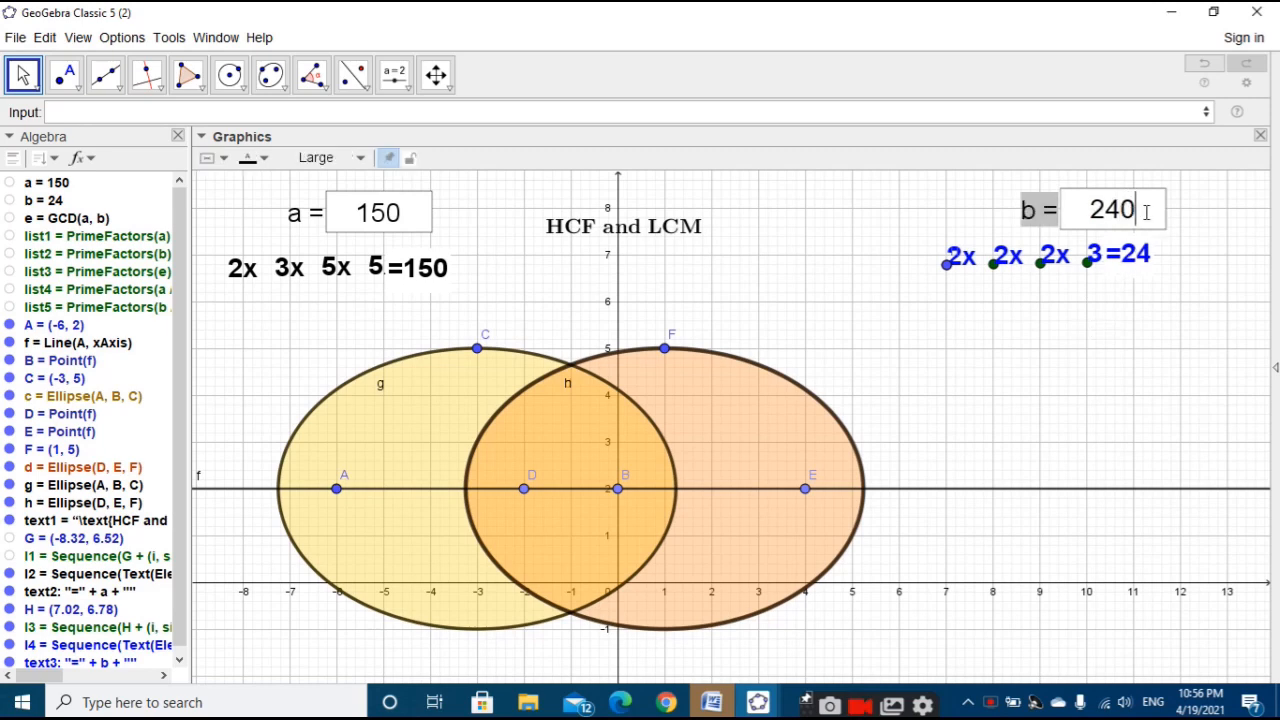
pyautogui.click(1122, 352)
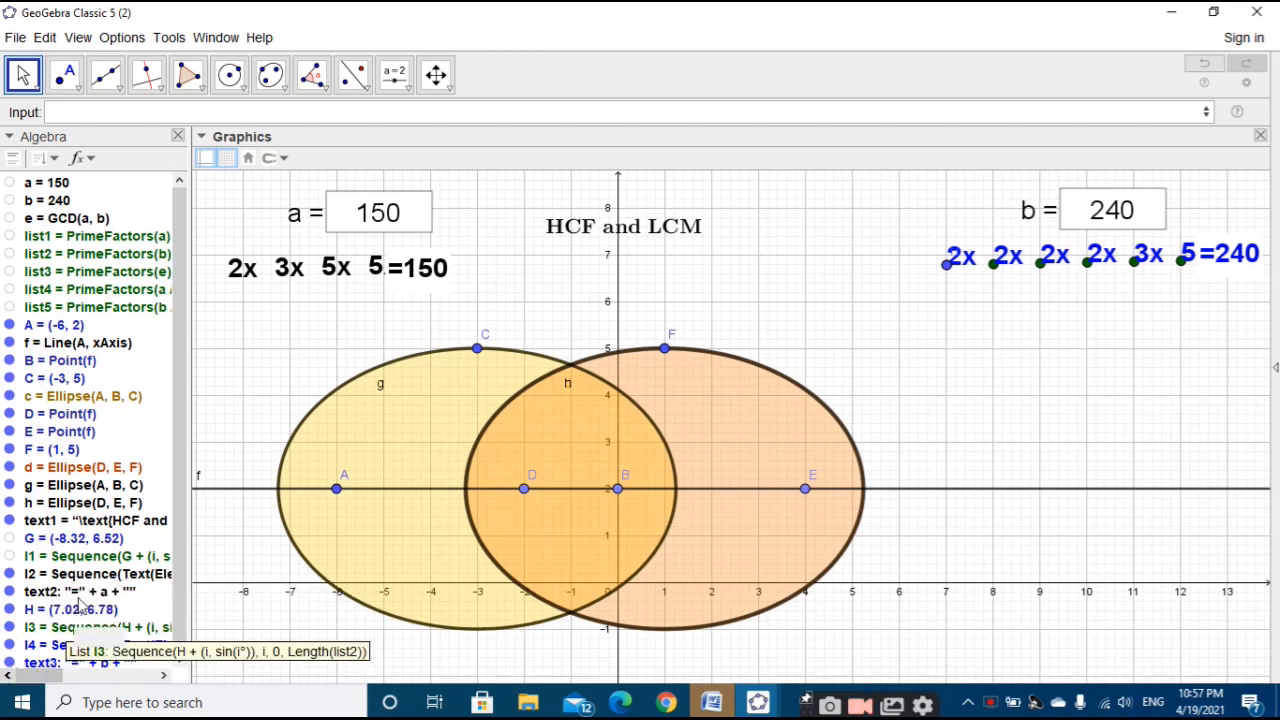
# Step: Copy the defining Sequence expression of list l1 without changing the list
pyautogui.doubleClick(76, 557)
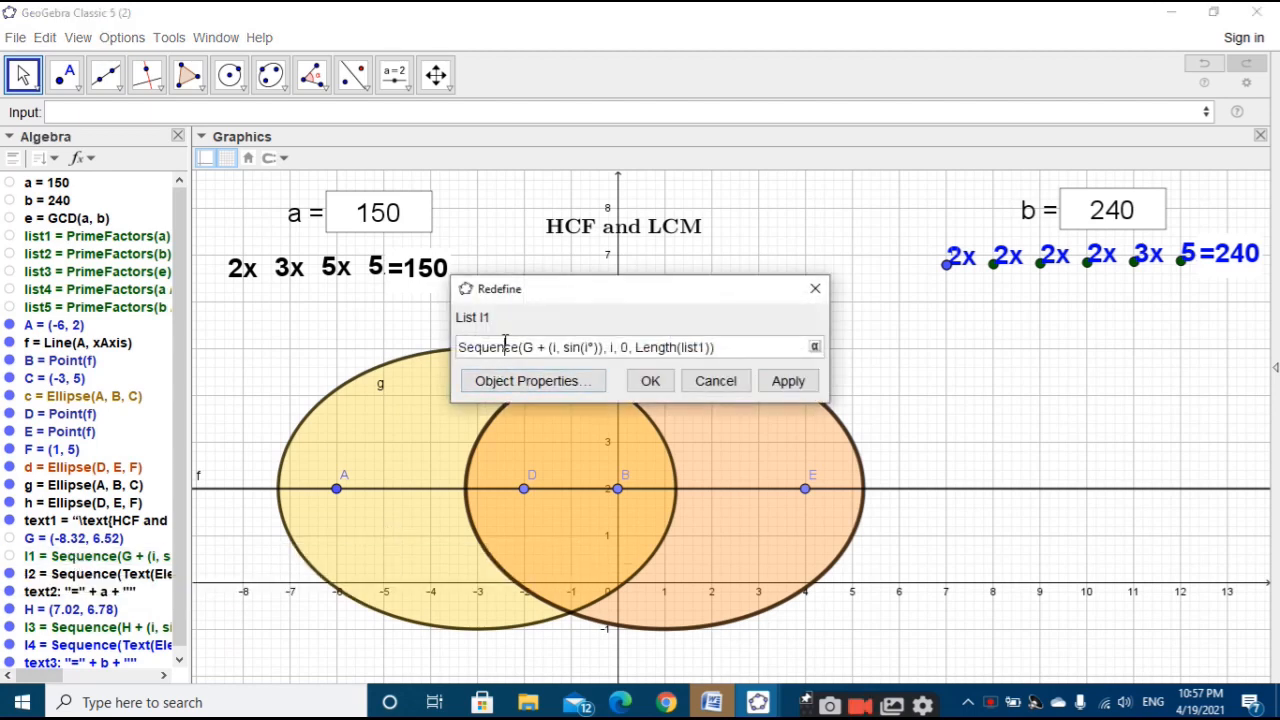
pyautogui.tripleClick(505, 346)
pyautogui.hotkey('ctrl', 'c')
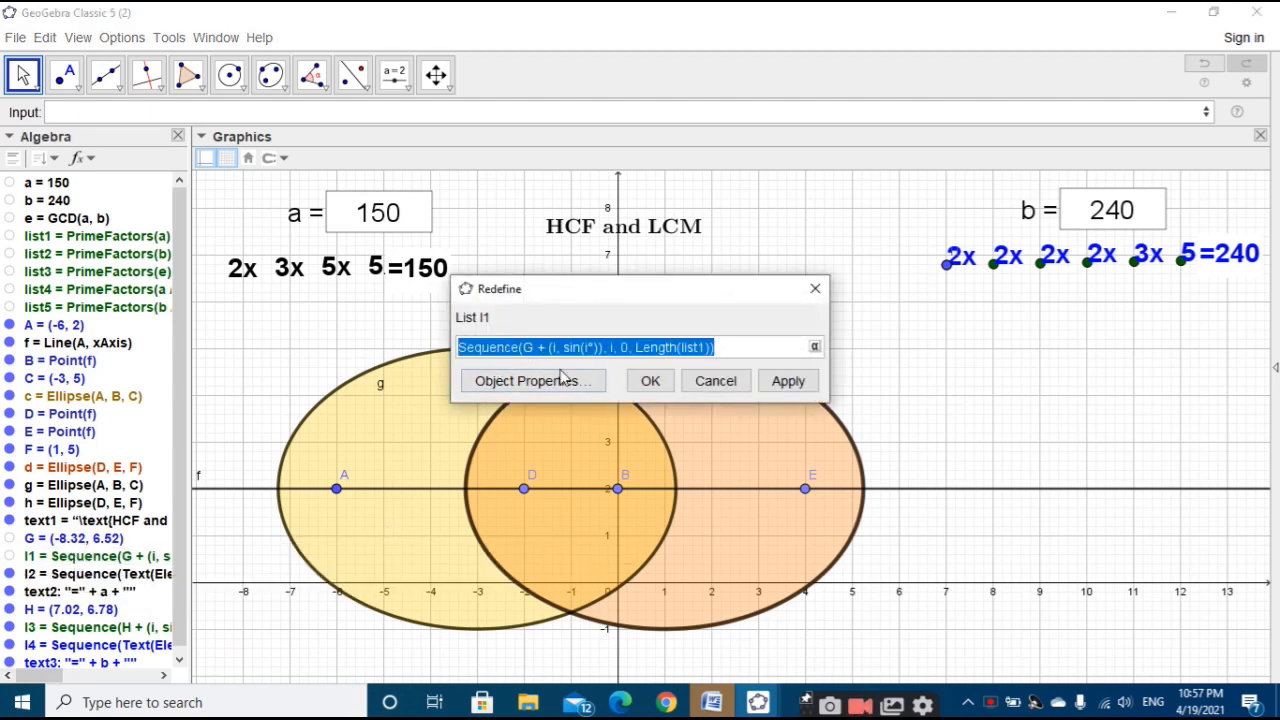
pyautogui.click(650, 381)
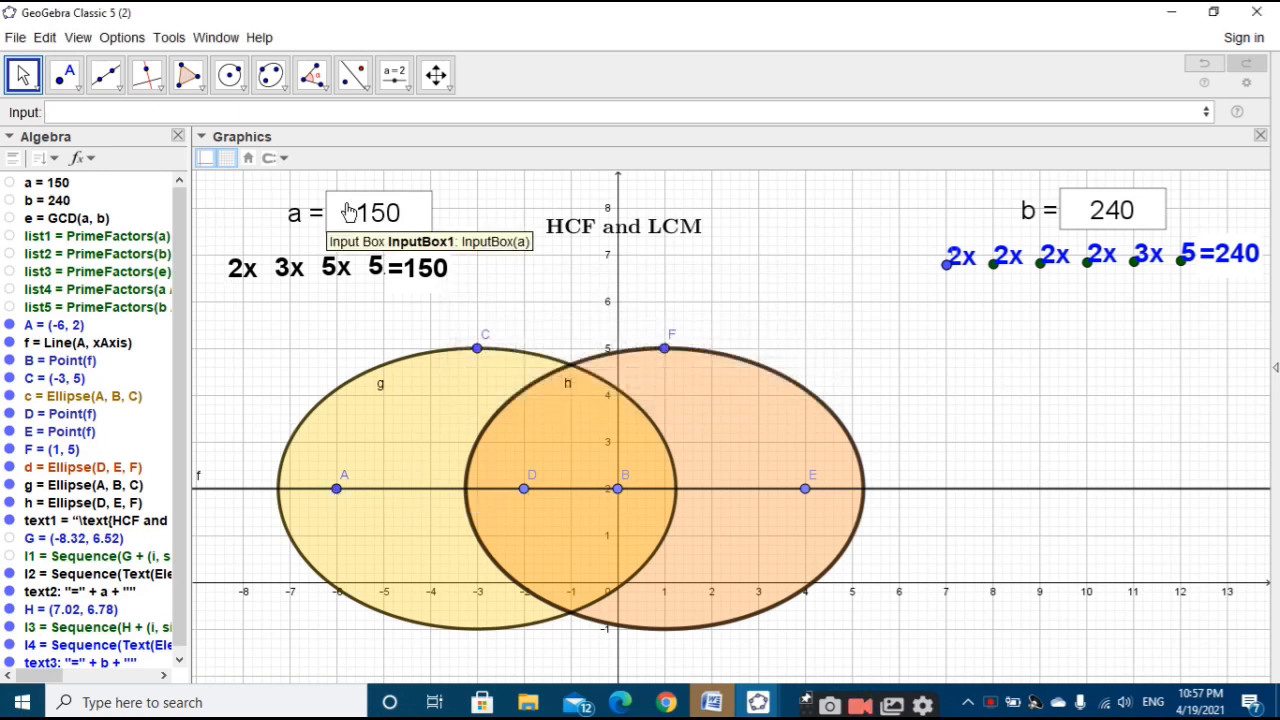
# Step: Create a row of points starting at A with Sequence(A + (i, sin(i°)), i, 0, Length(list4))
pyautogui.click(261, 108)
pyautogui.hotkey('ctrl', 'v')
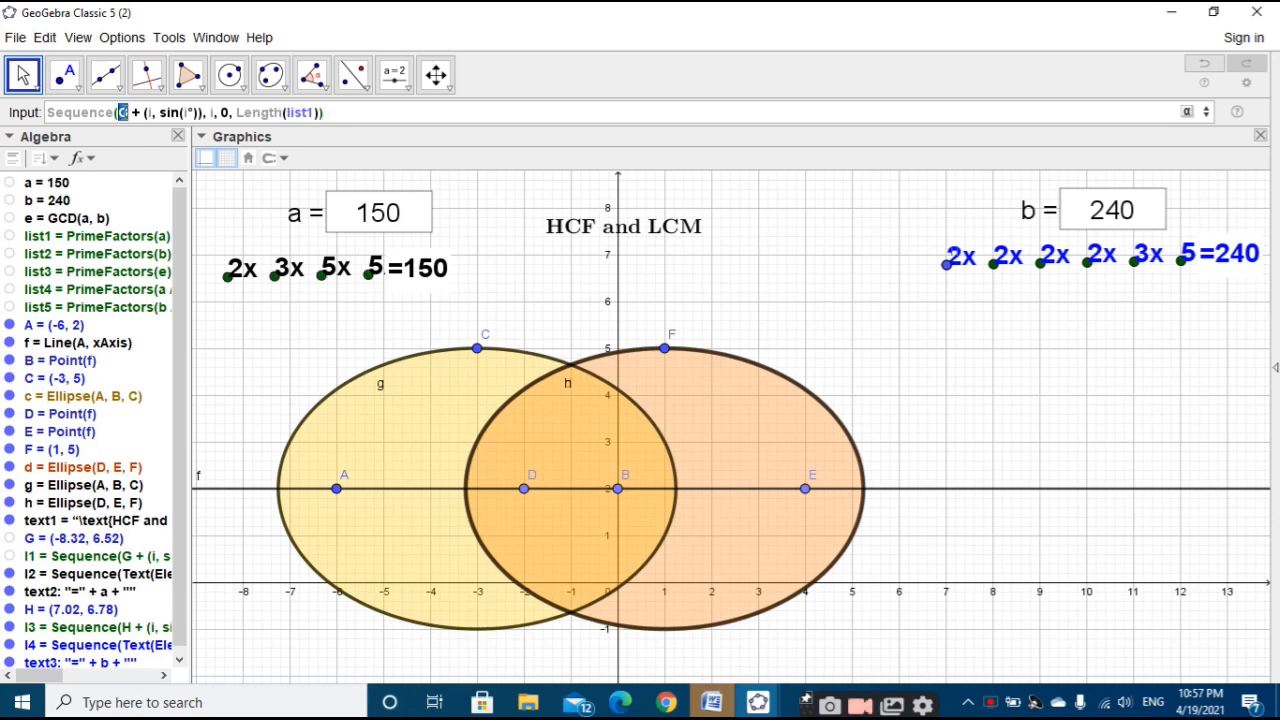
pyautogui.write('A')
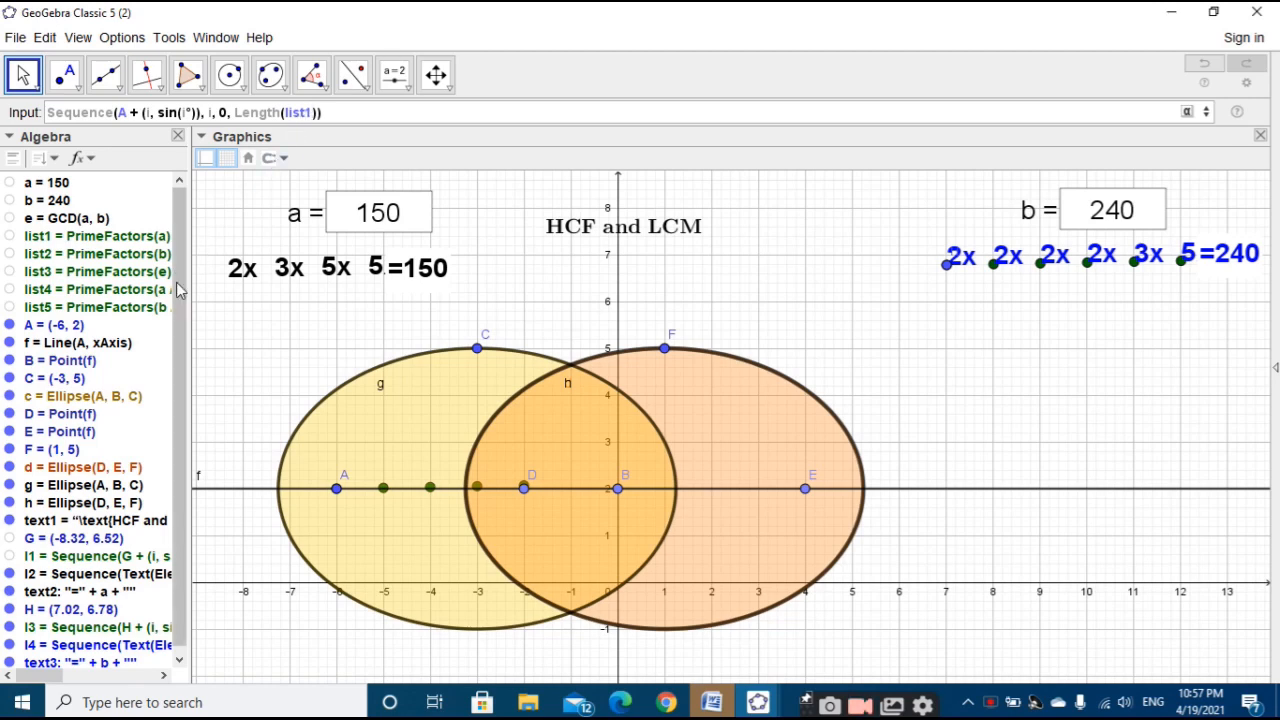
pyautogui.press('BackSpace')
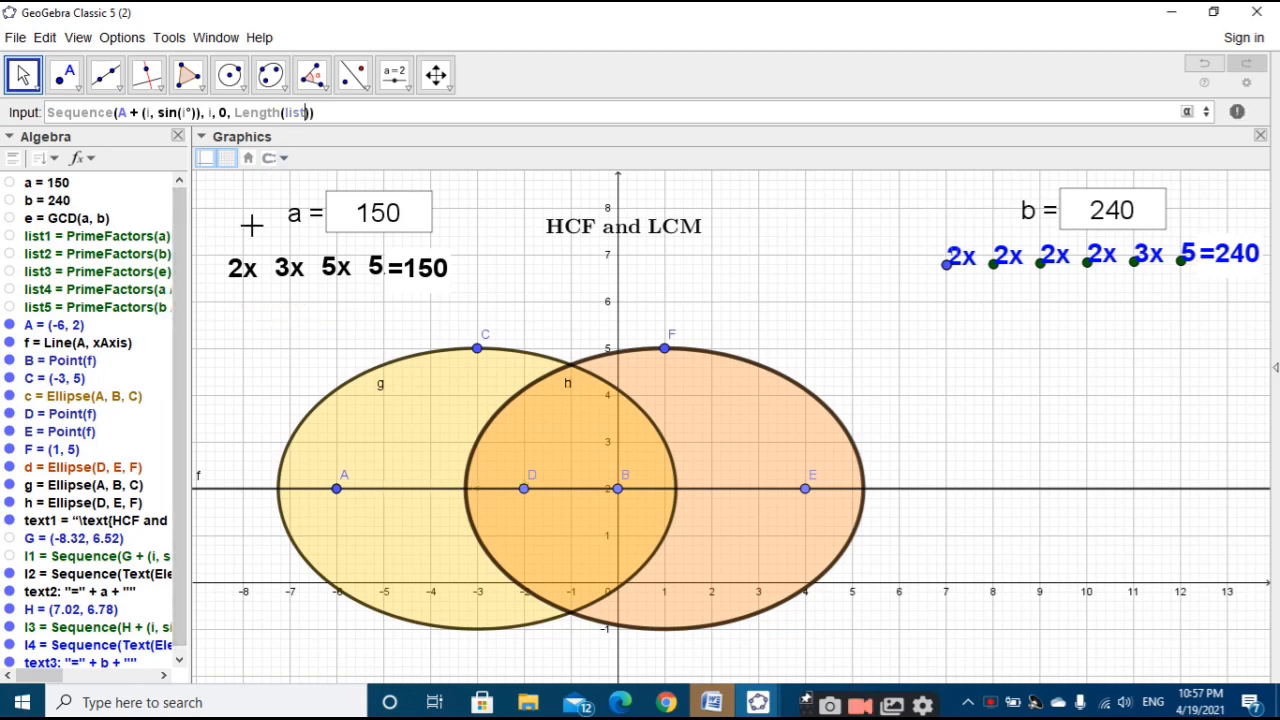
pyautogui.write('4')
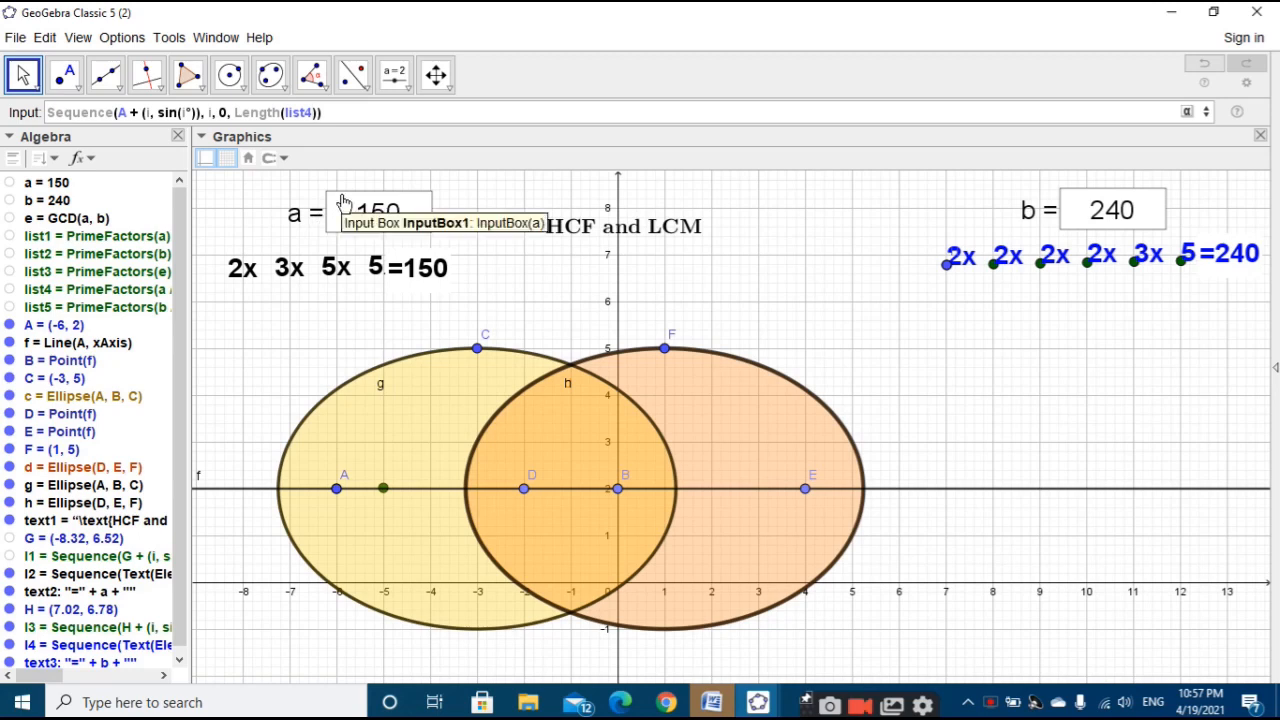
pyautogui.press('Return')
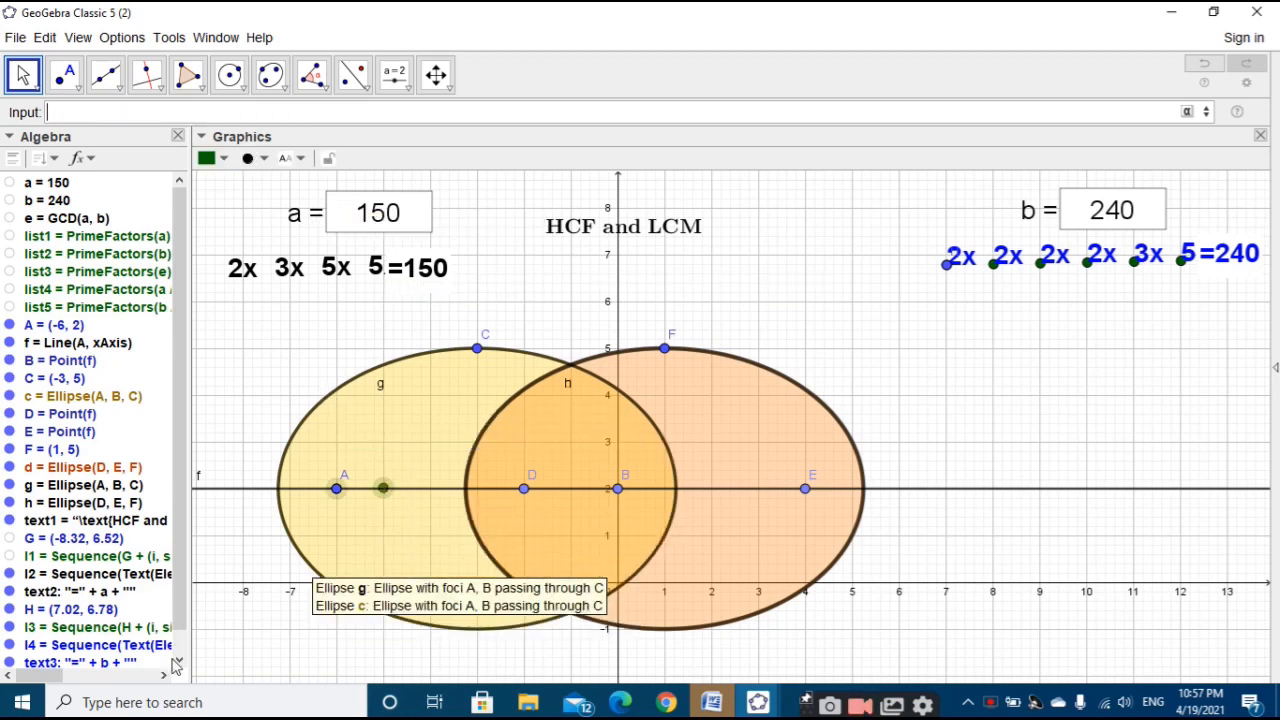
# Step: Rotate the point list l5 by 50° about point A and hide the rotated points
pyautogui.scroll(-1, 187, 590)
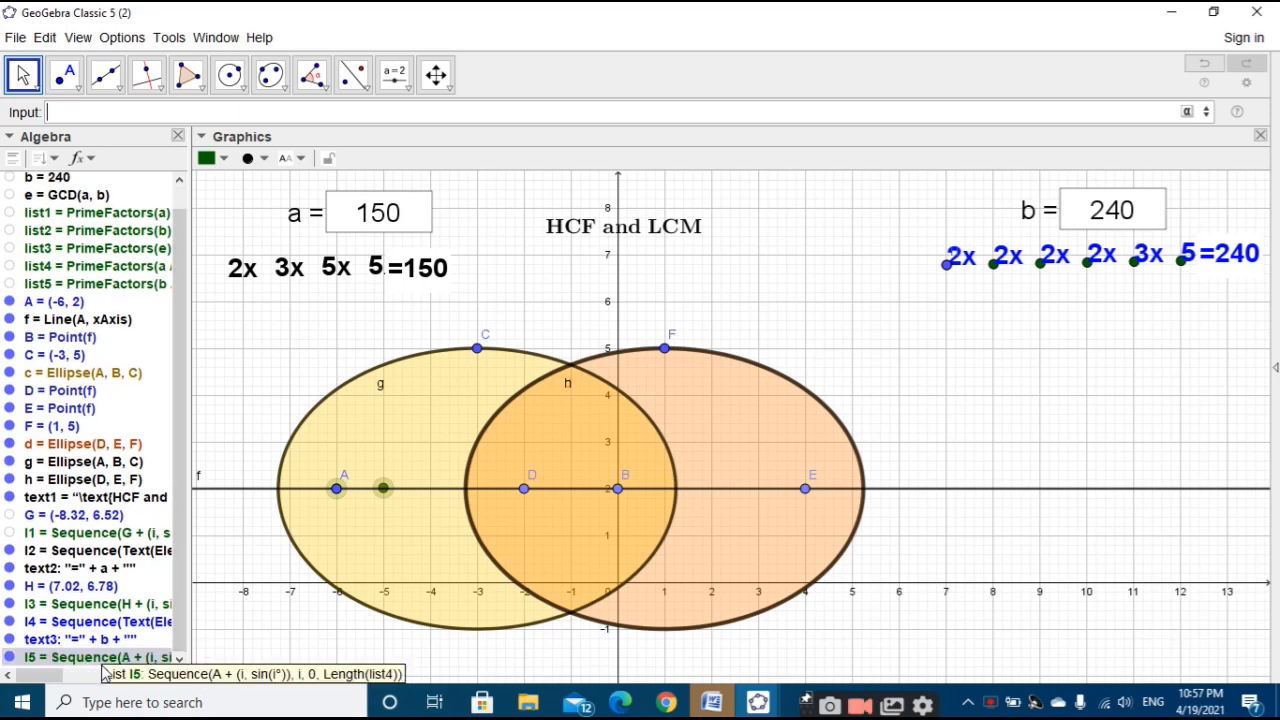
pyautogui.click(94, 114)
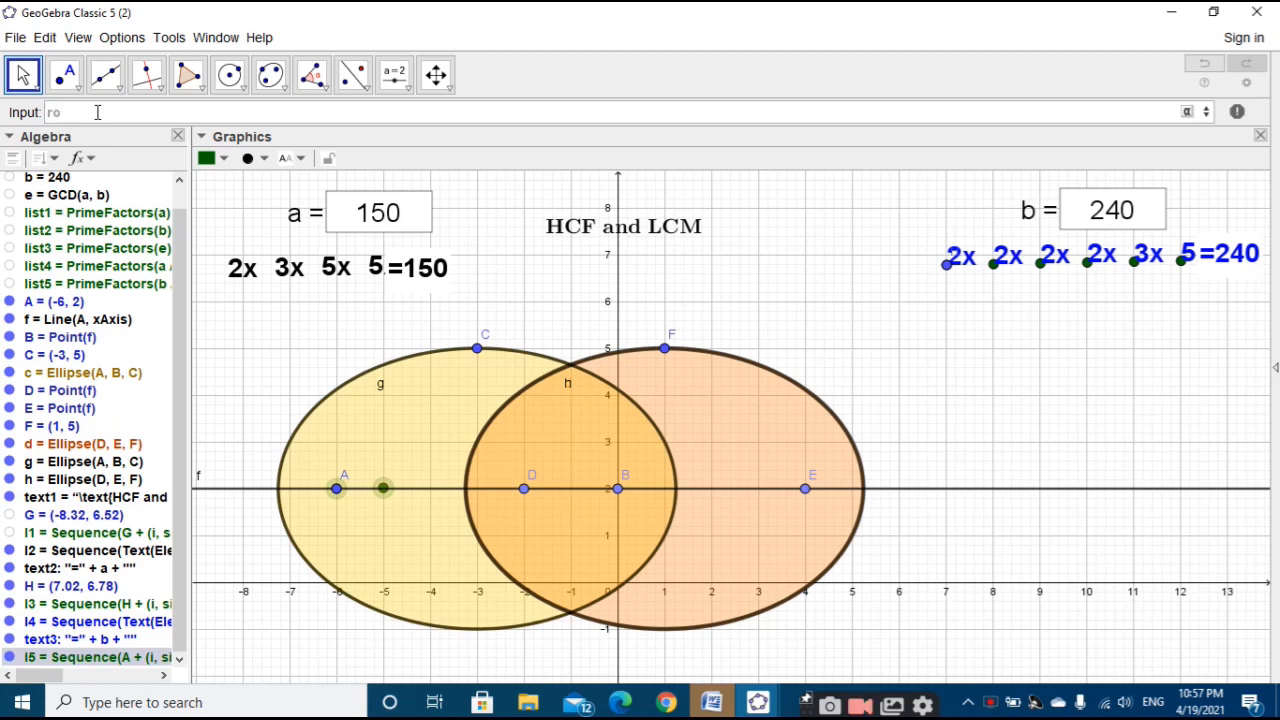
pyautogui.write('rot')
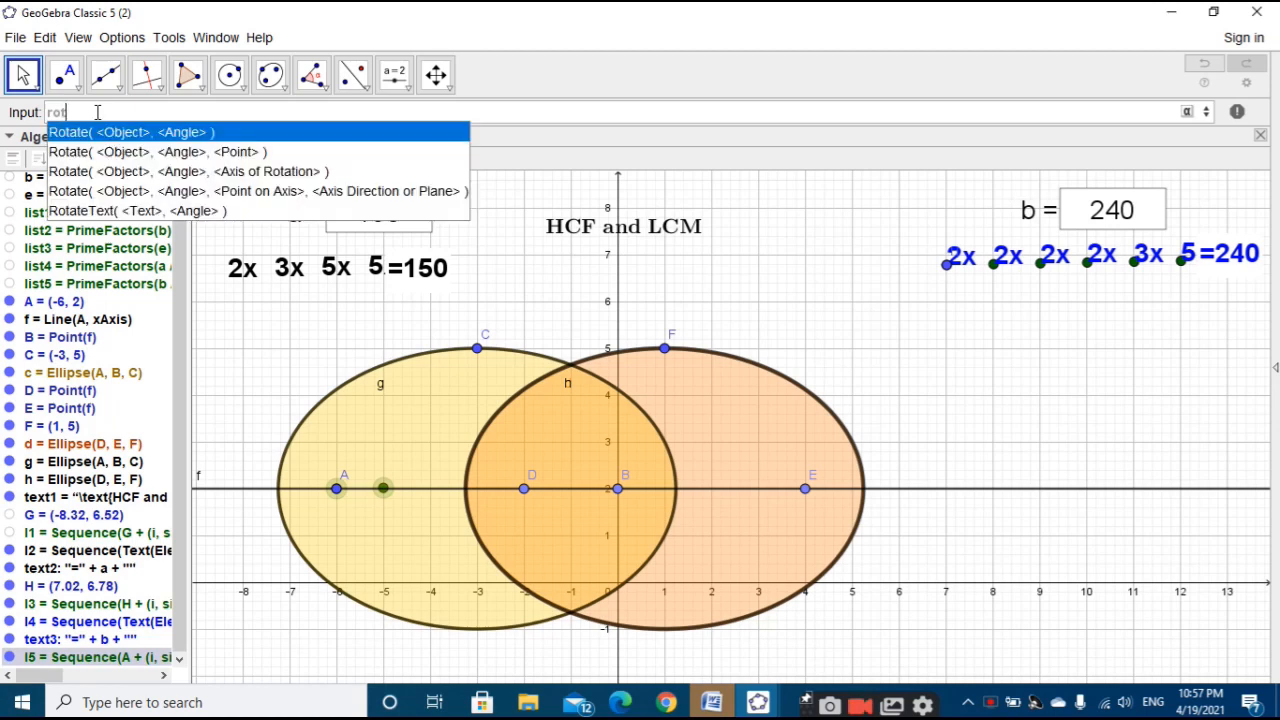
pyautogui.click(155, 153)
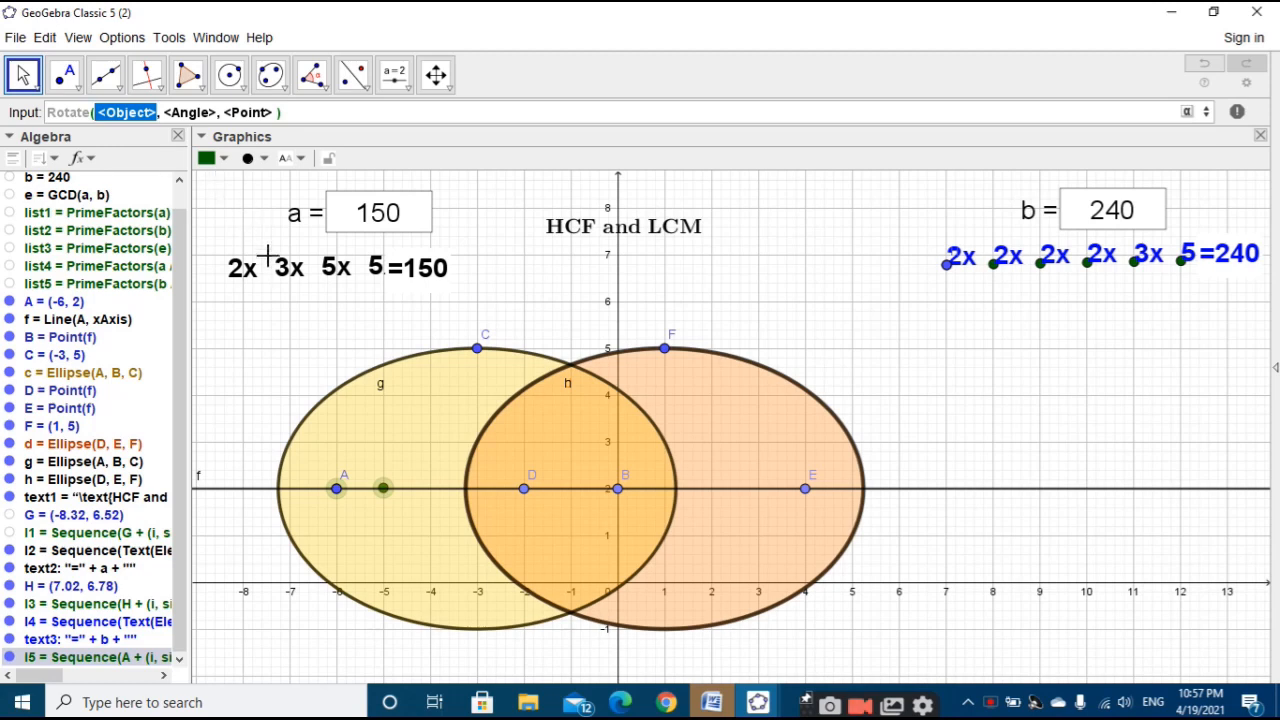
pyautogui.write('l5')
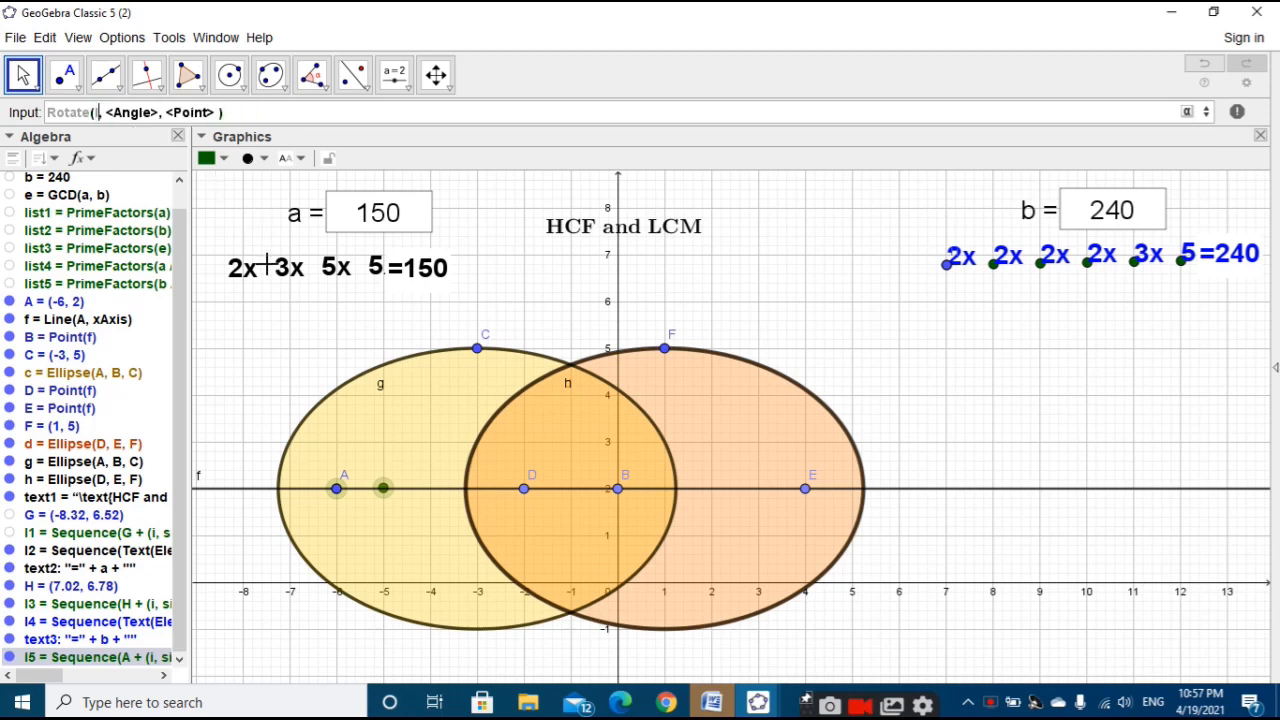
pyautogui.press('Tab')
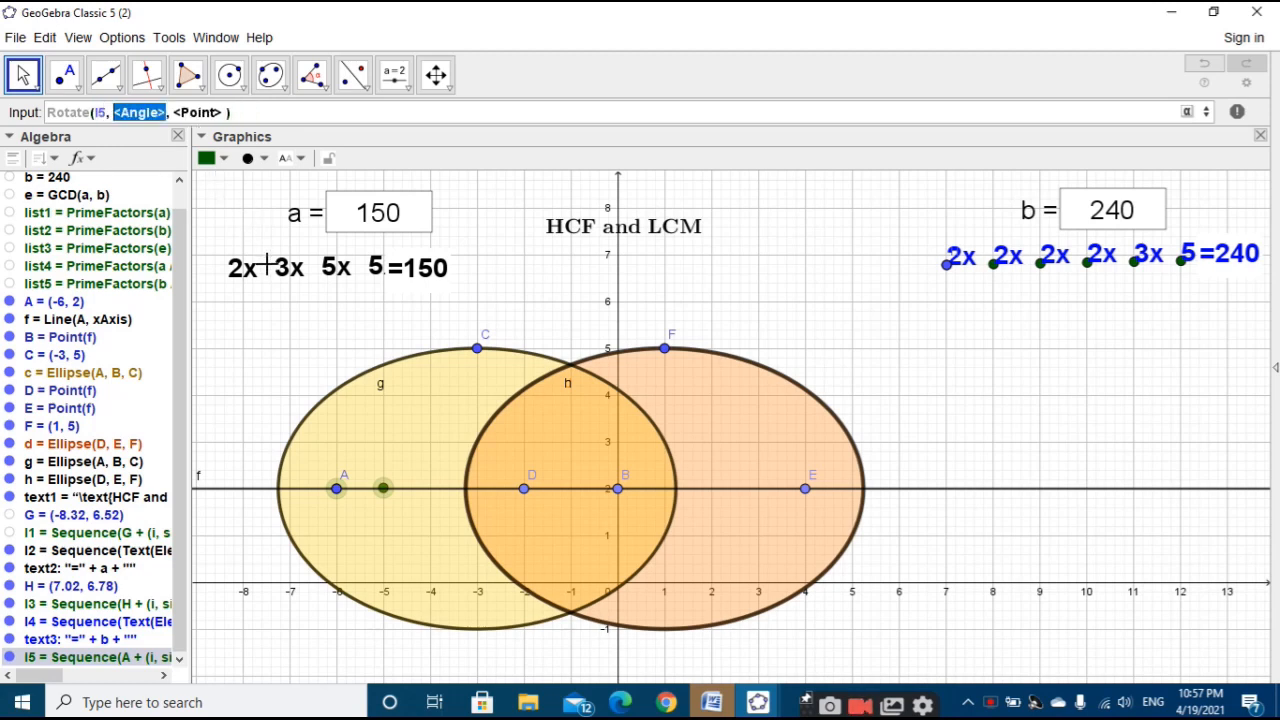
pyautogui.write('50')
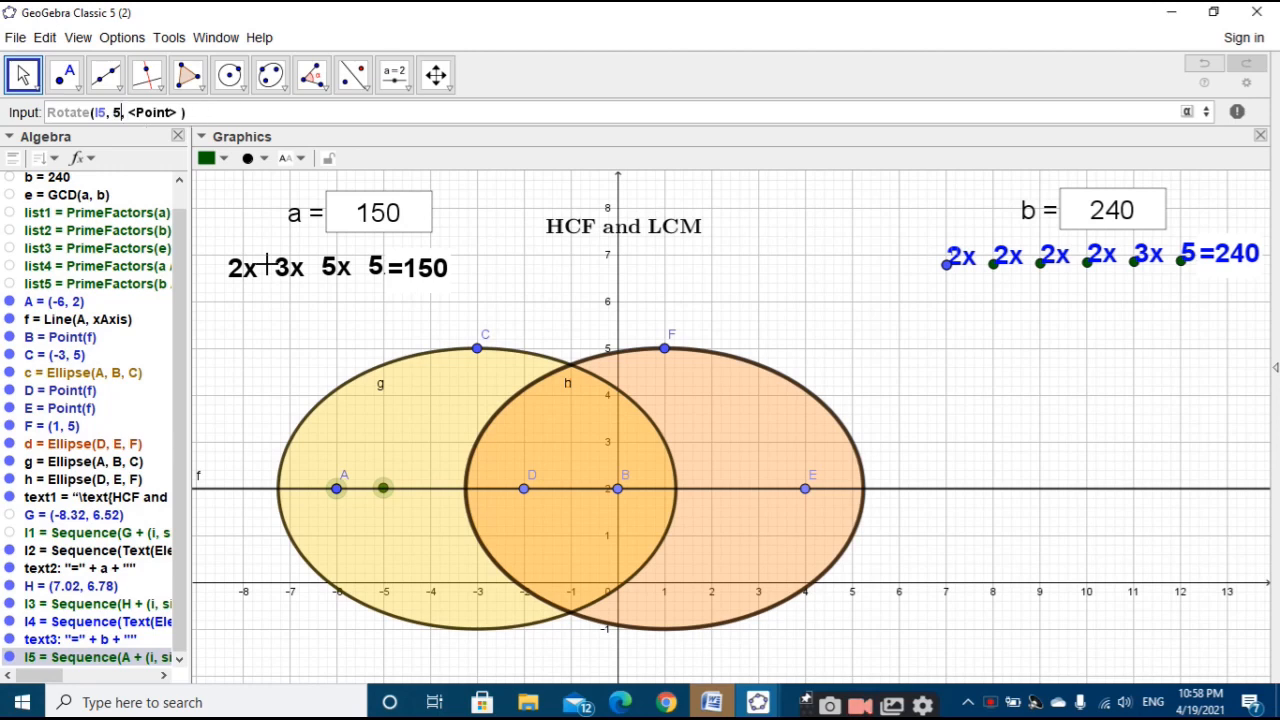
pyautogui.write('°')
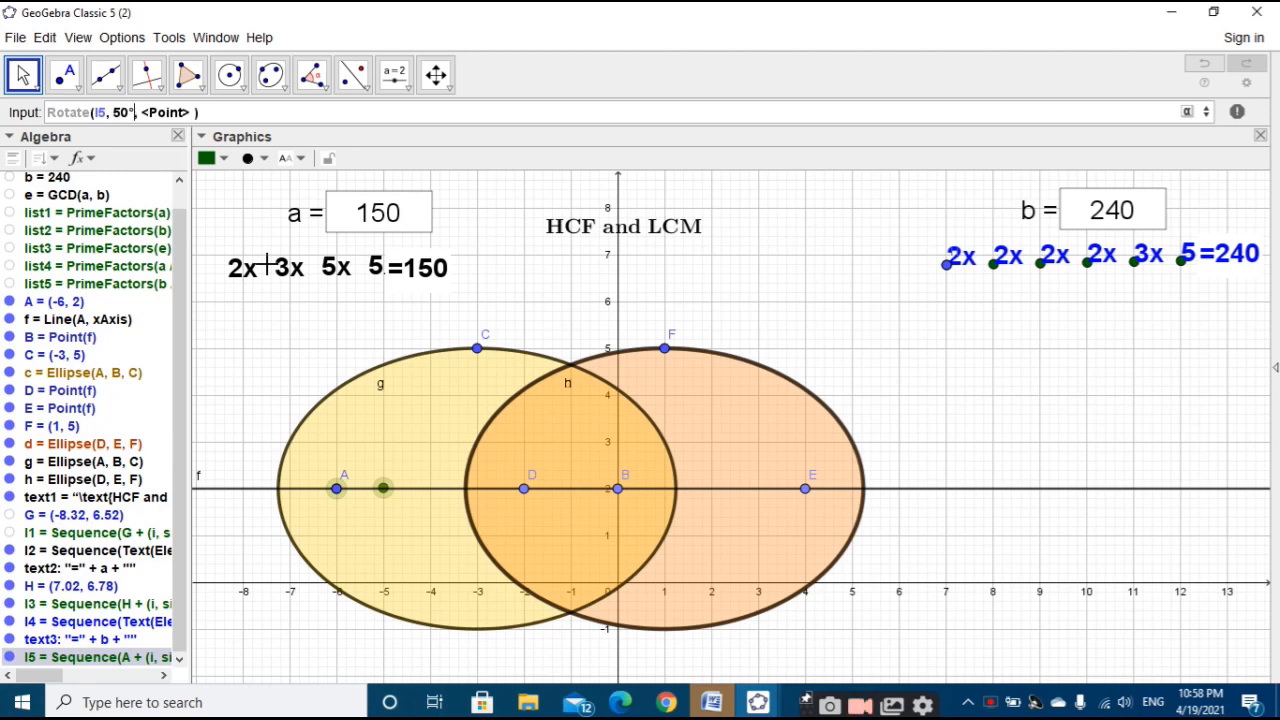
pyautogui.press('Tab')
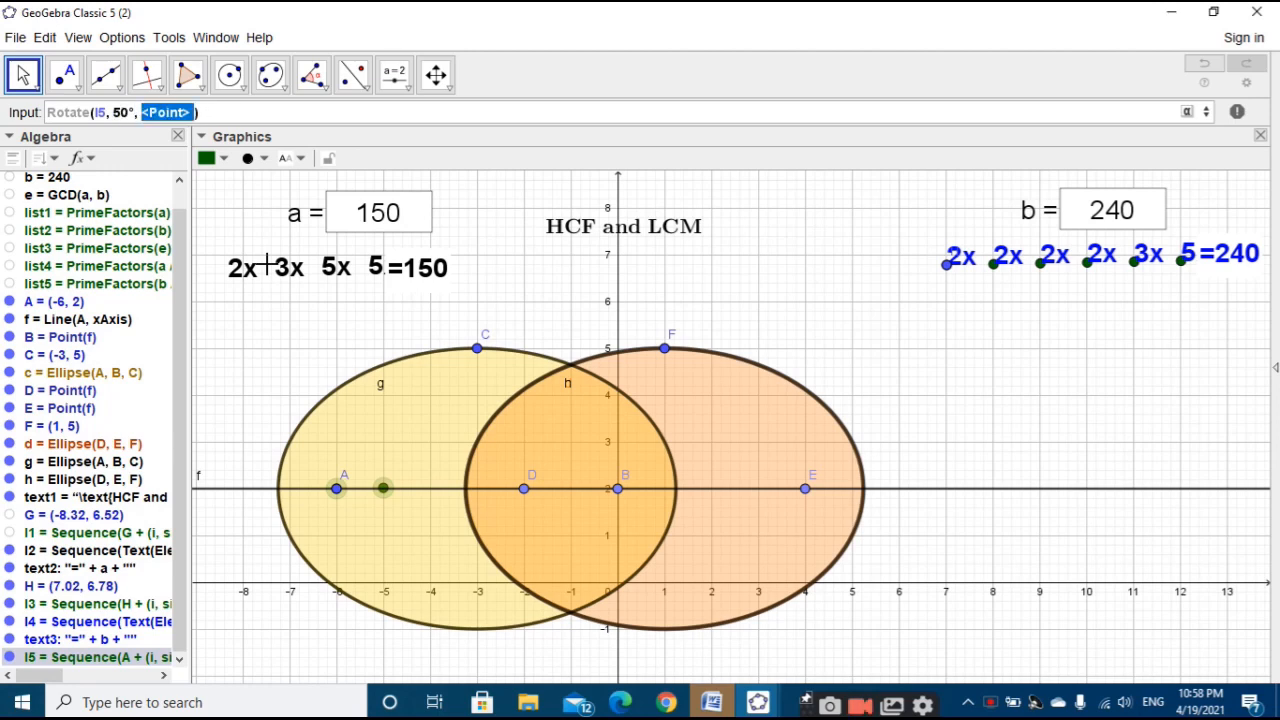
pyautogui.write('A')
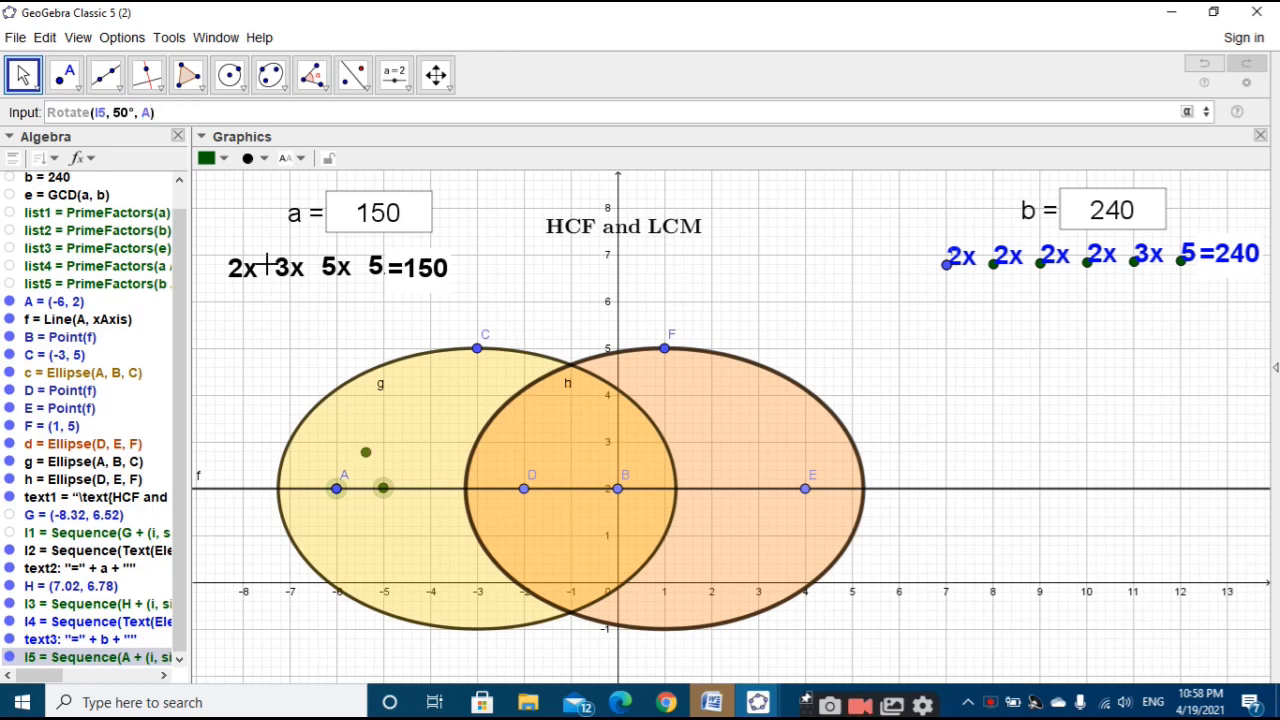
pyautogui.press('Return')
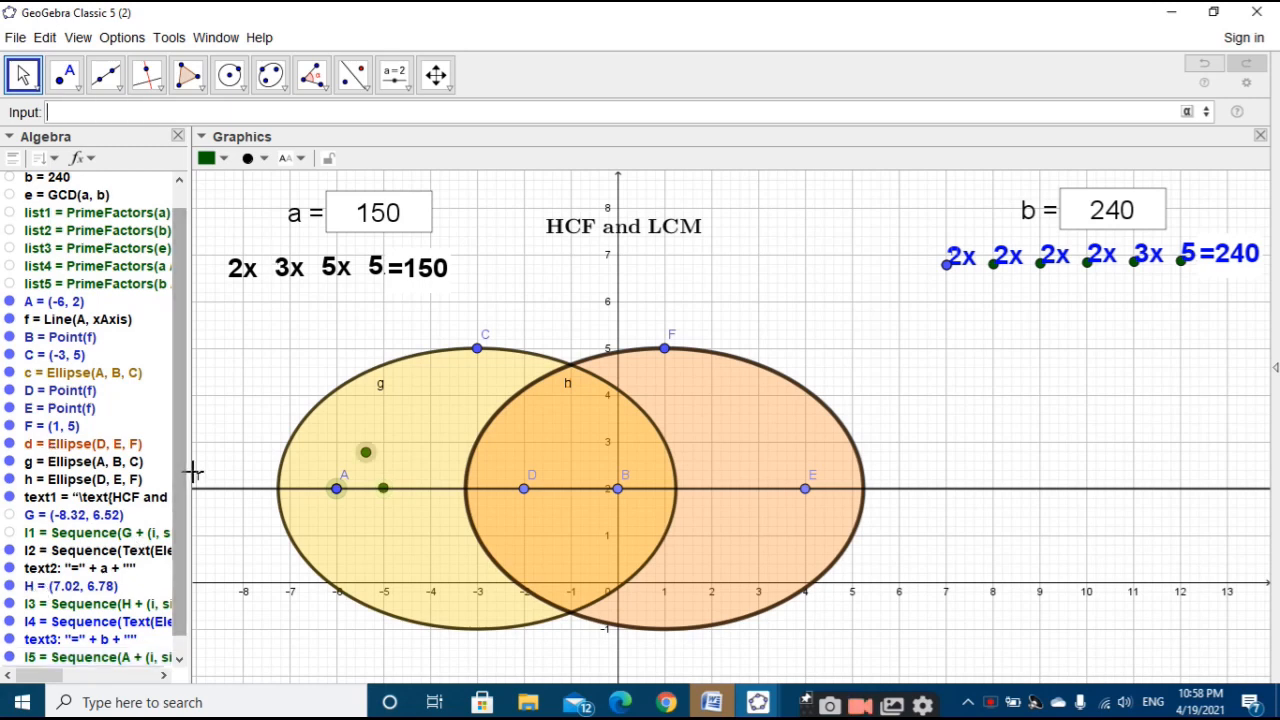
pyautogui.scroll(-1, 185, 468)
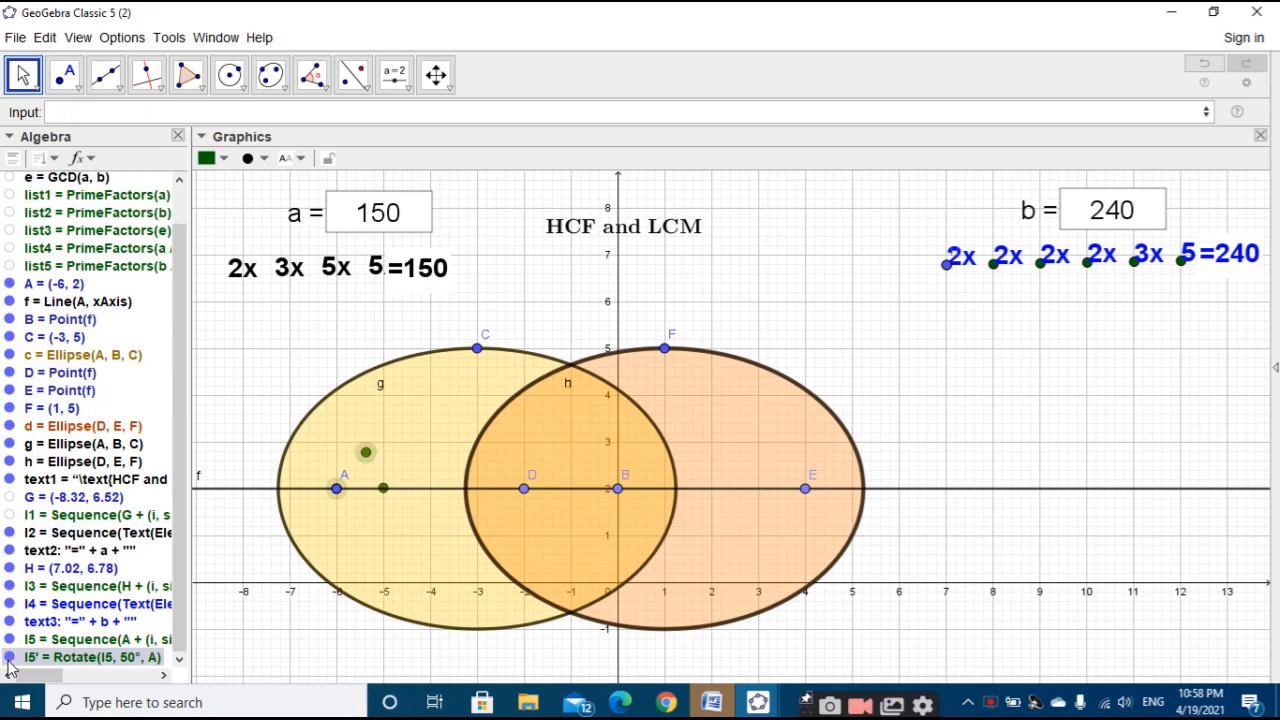
pyautogui.click(8, 660)
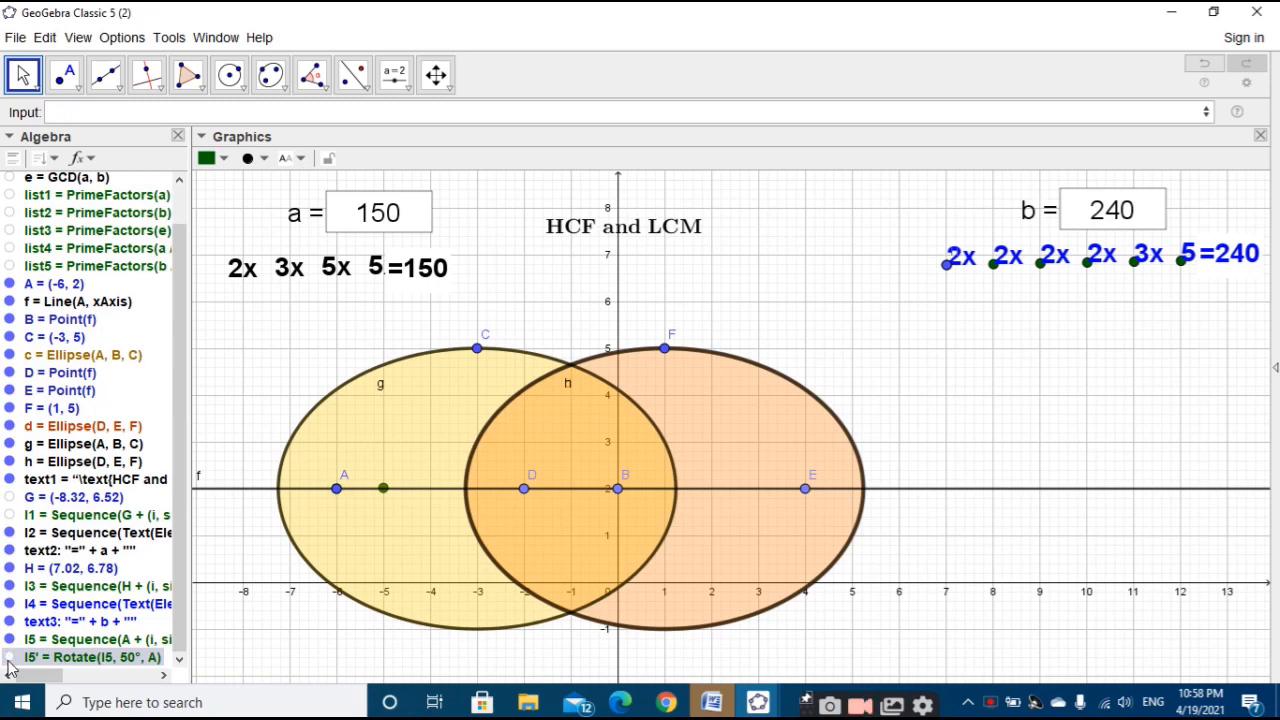
# Step: Copy the defining Sequence expression of text list l4 into a new input without changing the list
pyautogui.doubleClick(70, 603)
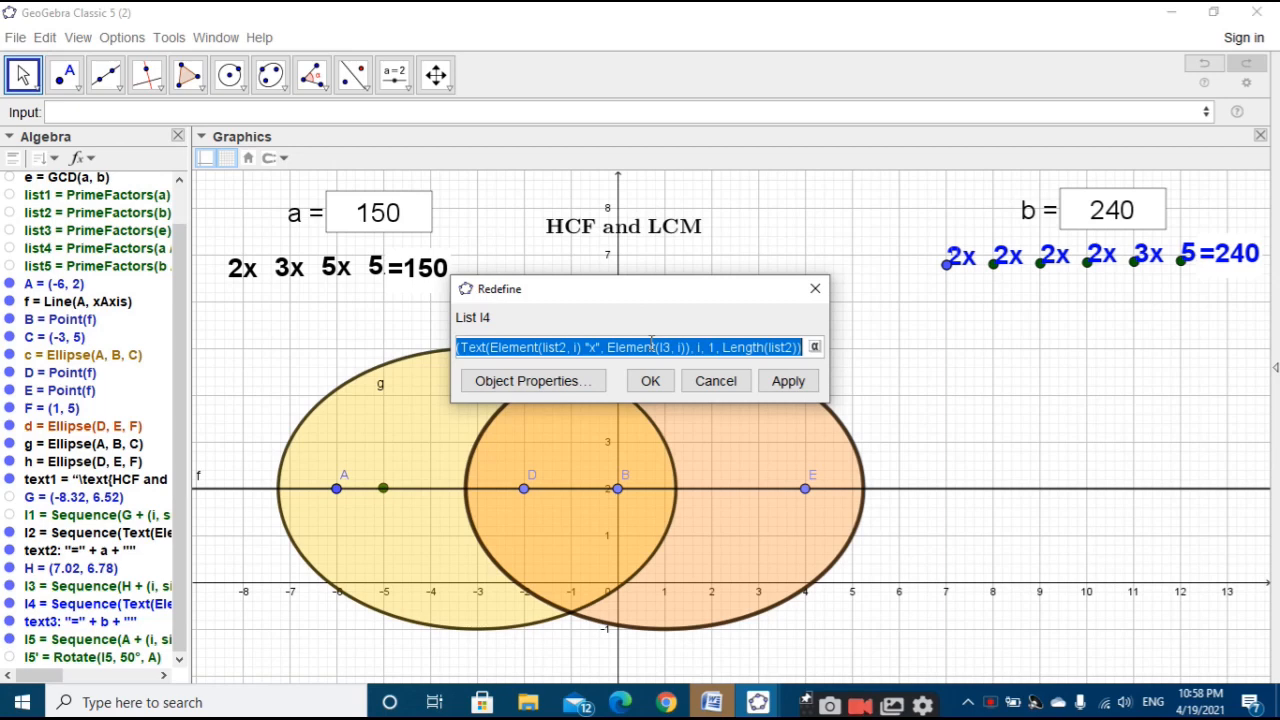
pyautogui.click(714, 381)
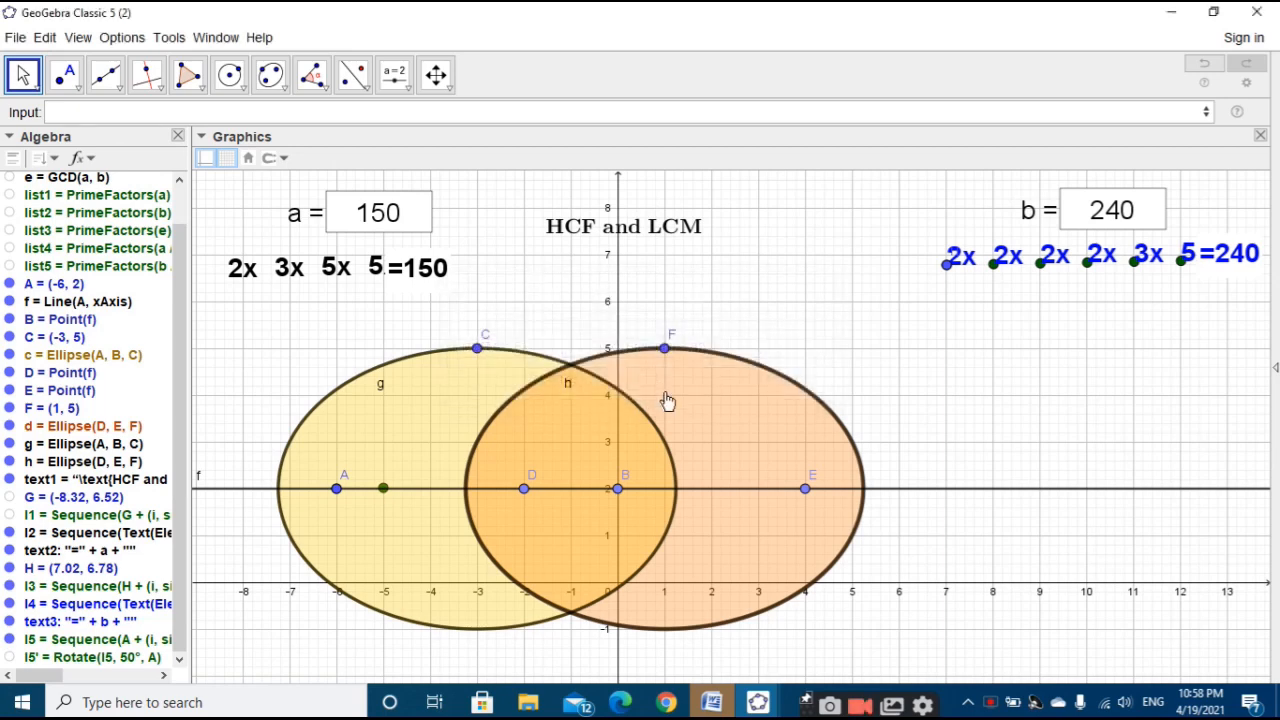
pyautogui.click(313, 112)
pyautogui.press('Up')
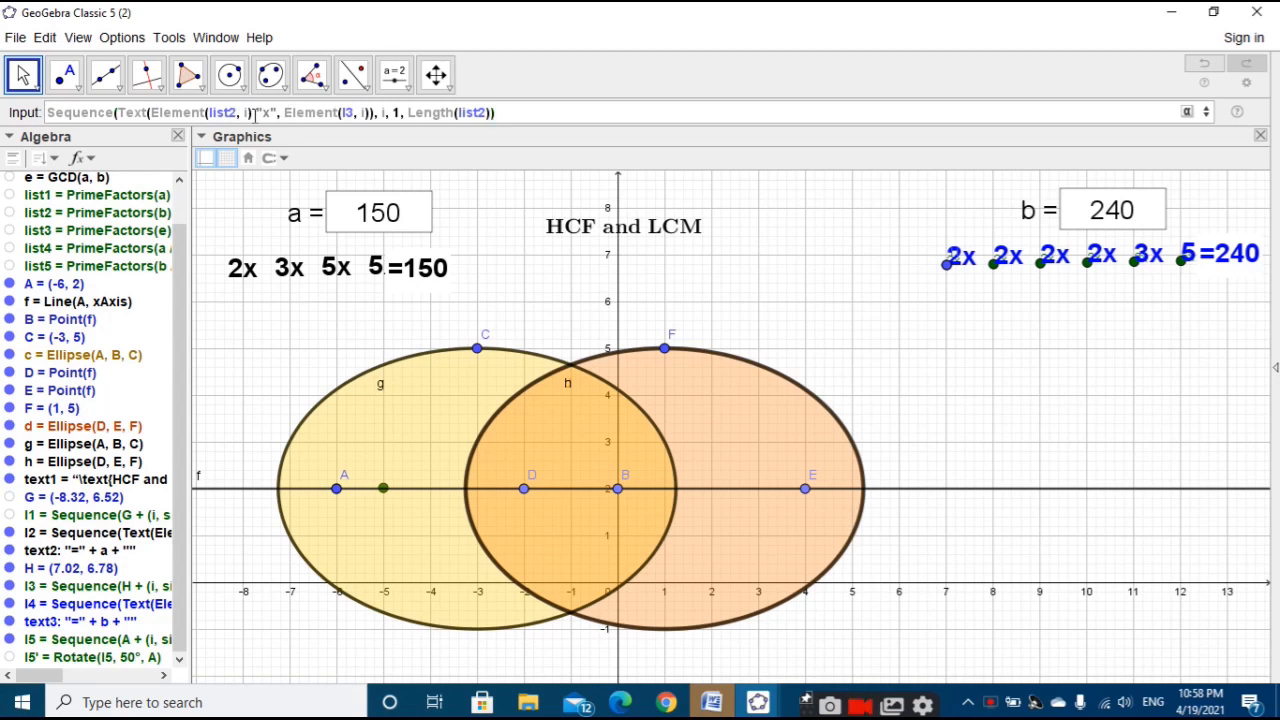
# Step: Adapt the copied expression to create the text list Sequence(Text(Element(list4, i), Element(l5', i)), i, 1, Length(list4))
pyautogui.press('BackSpace')
pyautogui.write('4')
pyautogui.press('Delete')
pyautogui.press('Delete')
pyautogui.press('Delete')
pyautogui.press('Delete')
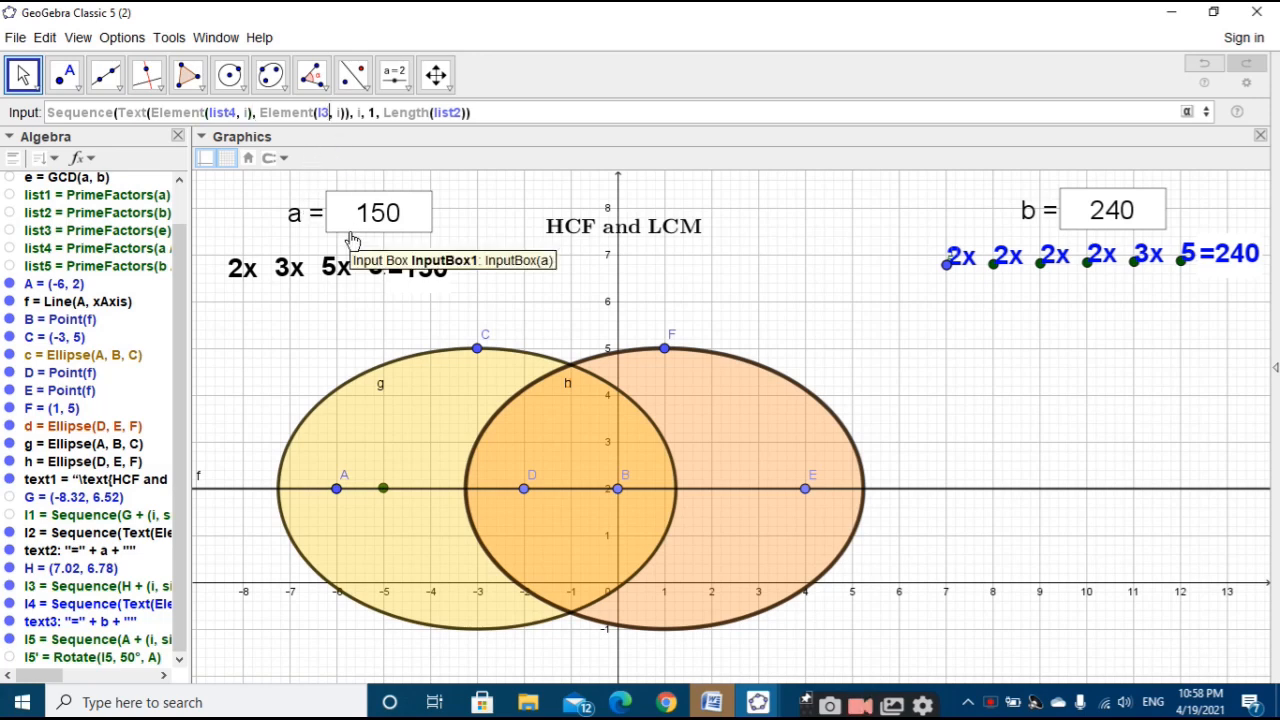
pyautogui.press('BackSpace')
pyautogui.write("5'")
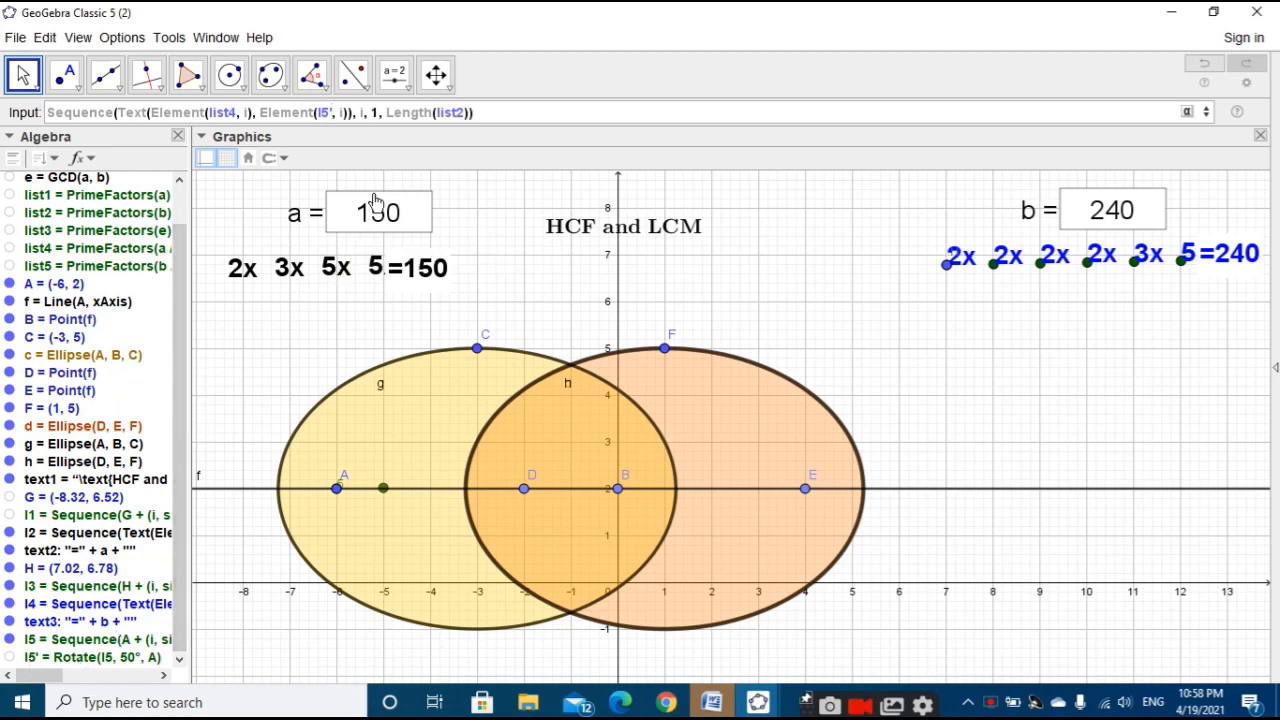
pyautogui.click(464, 112)
pyautogui.press('BackSpace')
pyautogui.write('4')
pyautogui.press('Return')
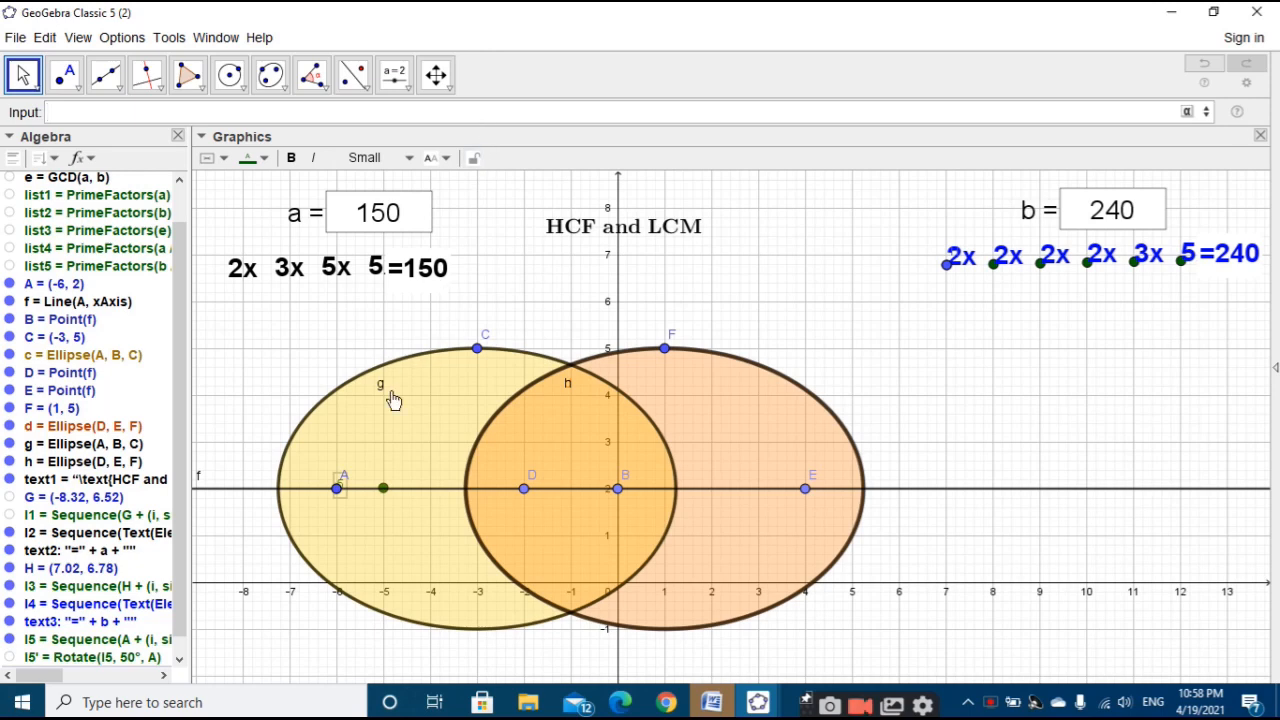
# Step: Format the new factor text near point A as bold, Large and black
pyautogui.click(291, 157)
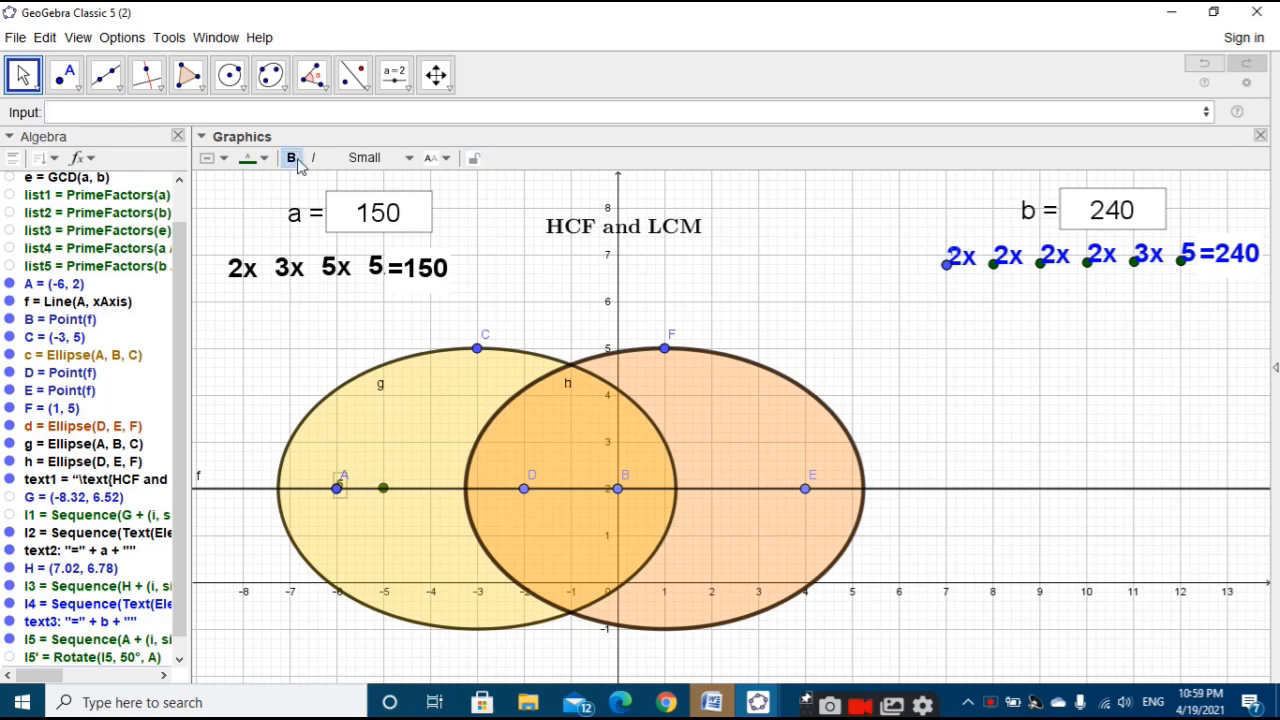
pyautogui.click(380, 157)
pyautogui.click(357, 274)
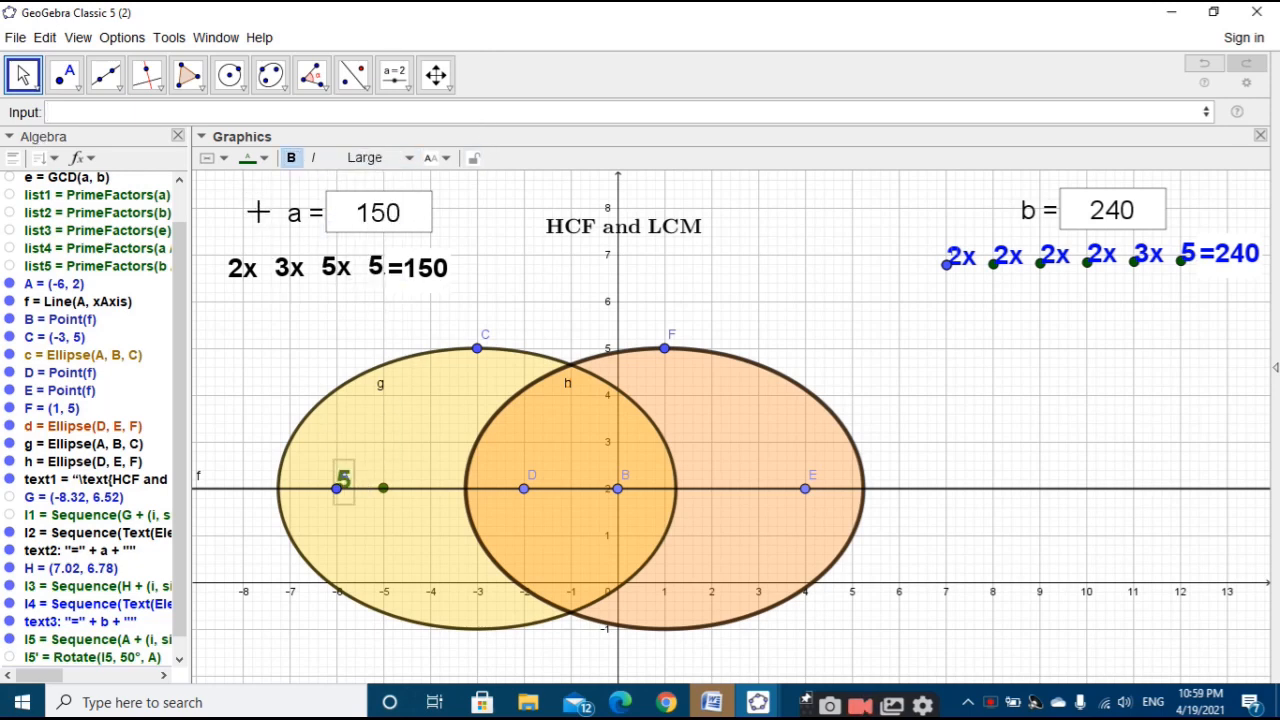
pyautogui.click(250, 158)
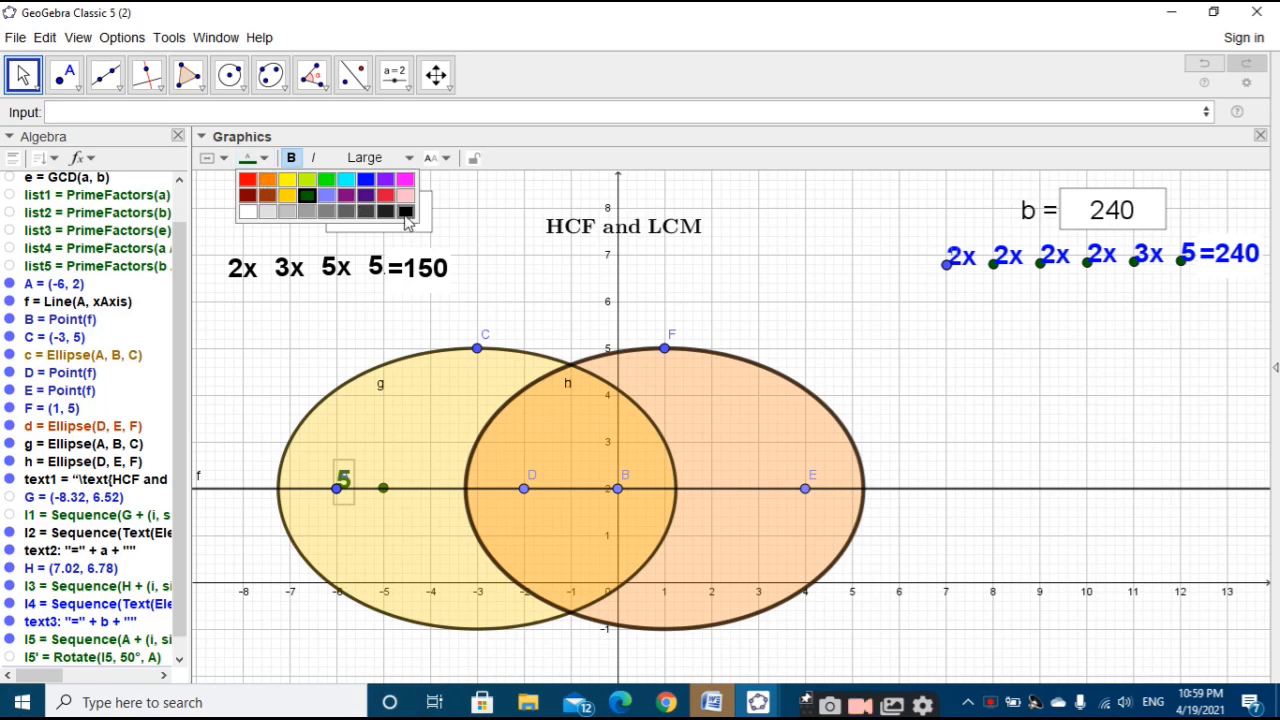
pyautogui.click(405, 213)
pyautogui.click(488, 274)
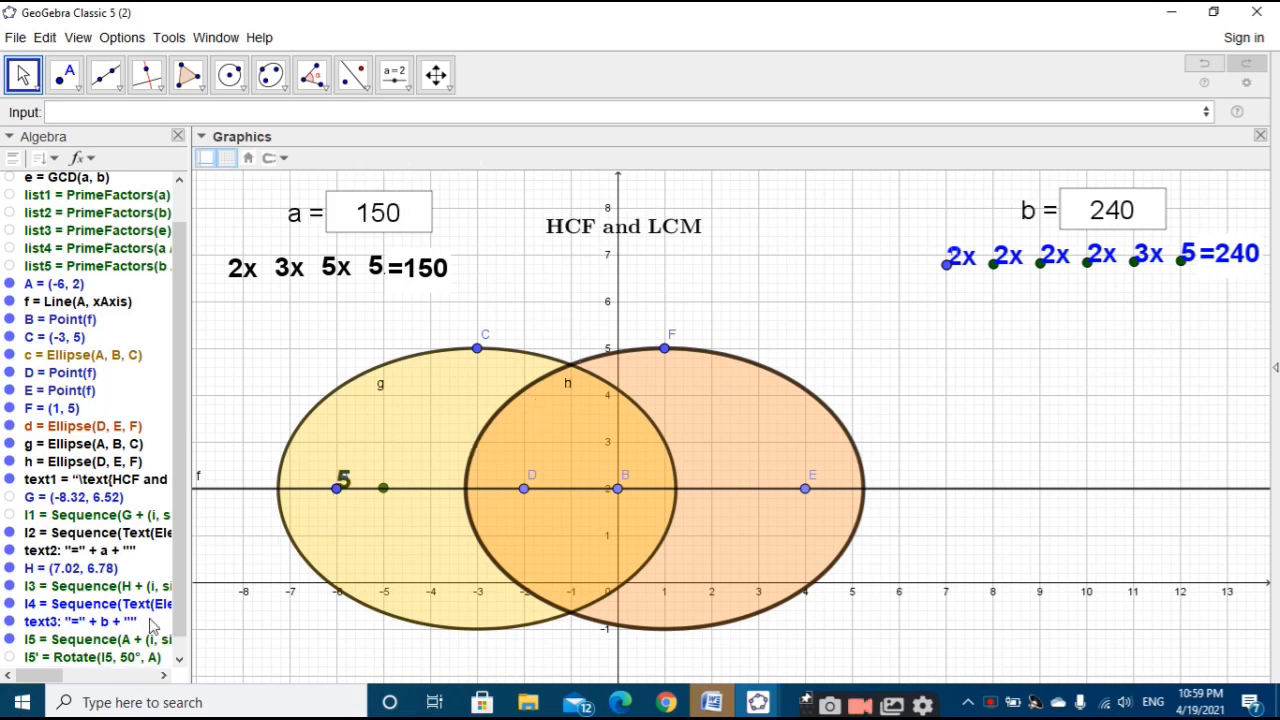
# Step: Hide the point list l5 and point A, keeping the factor text and text3 displayed
pyautogui.scroll(-1, 130, 635)
pyautogui.click(38, 657)
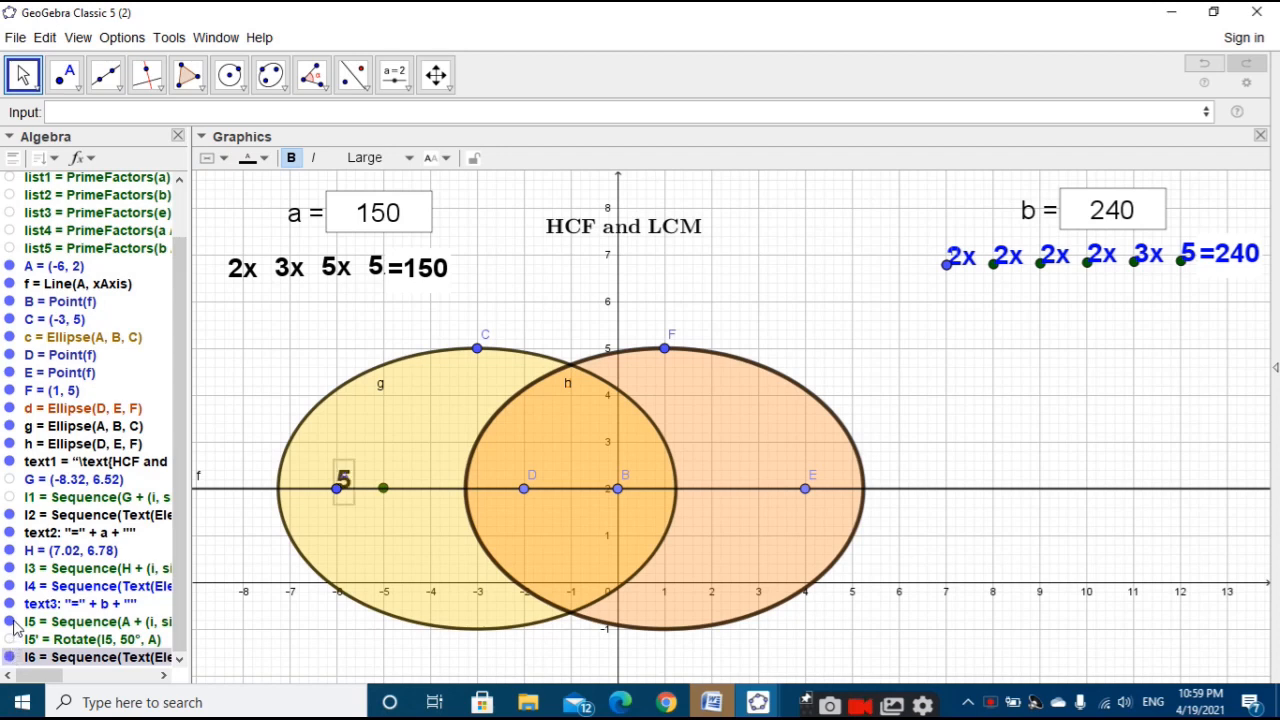
pyautogui.click(14, 621)
pyautogui.click(11, 605)
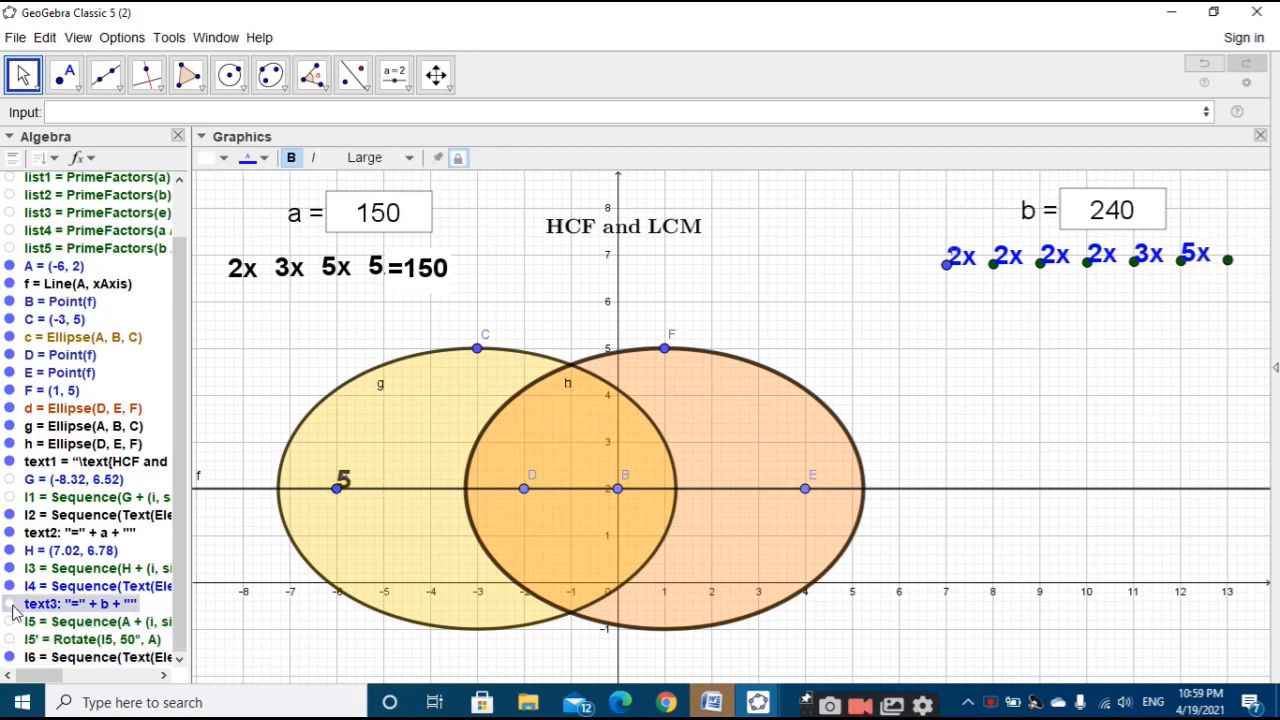
pyautogui.click(10, 604)
pyautogui.click(323, 463)
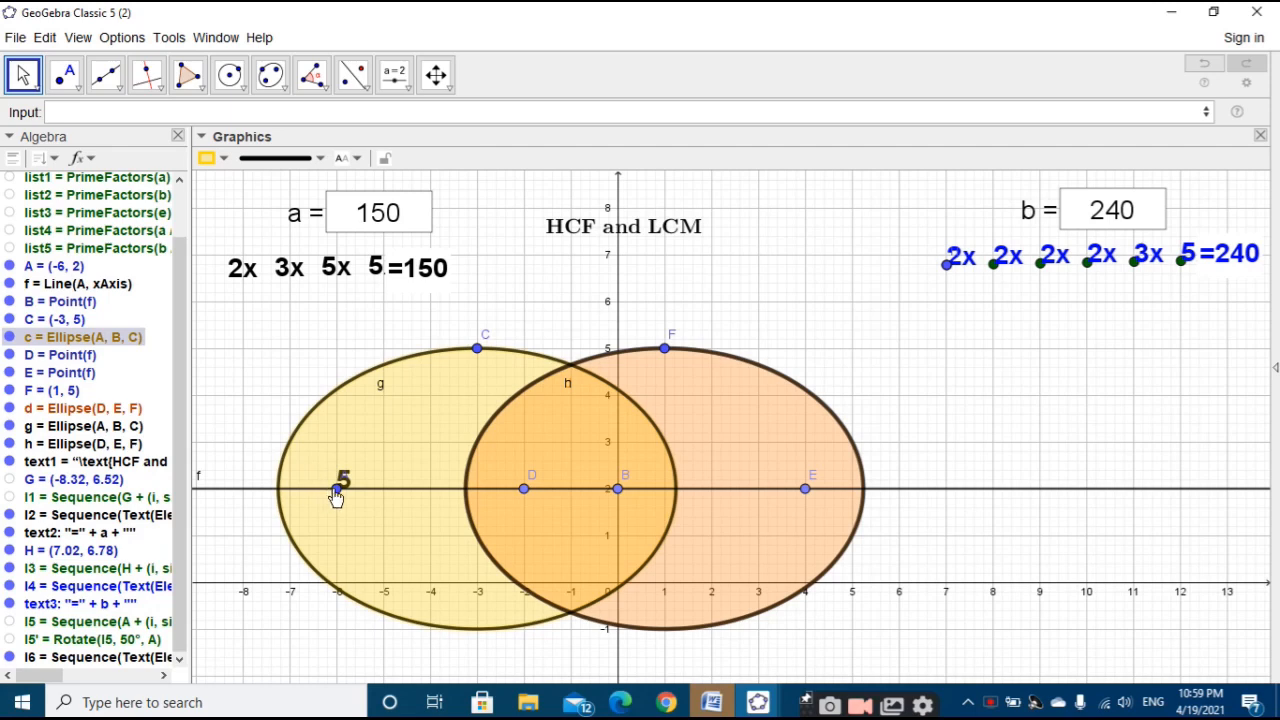
pyautogui.click(336, 490)
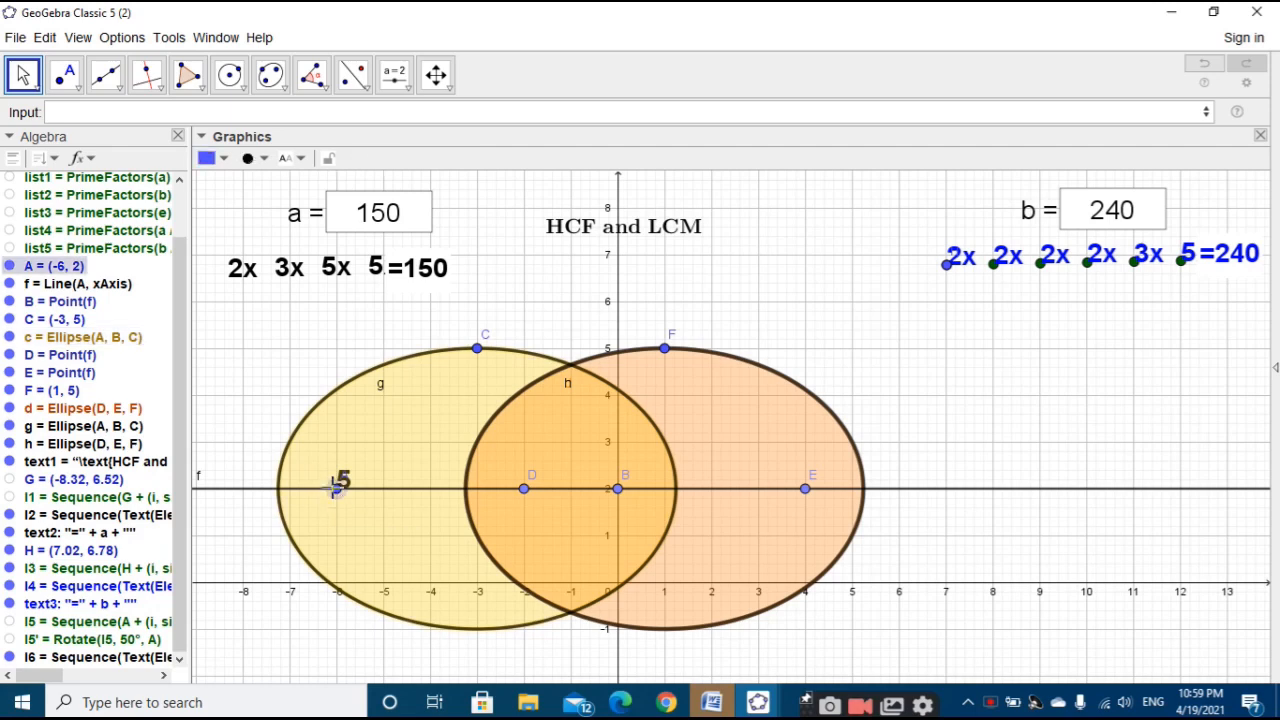
pyautogui.click(11, 266)
pyautogui.click(543, 279)
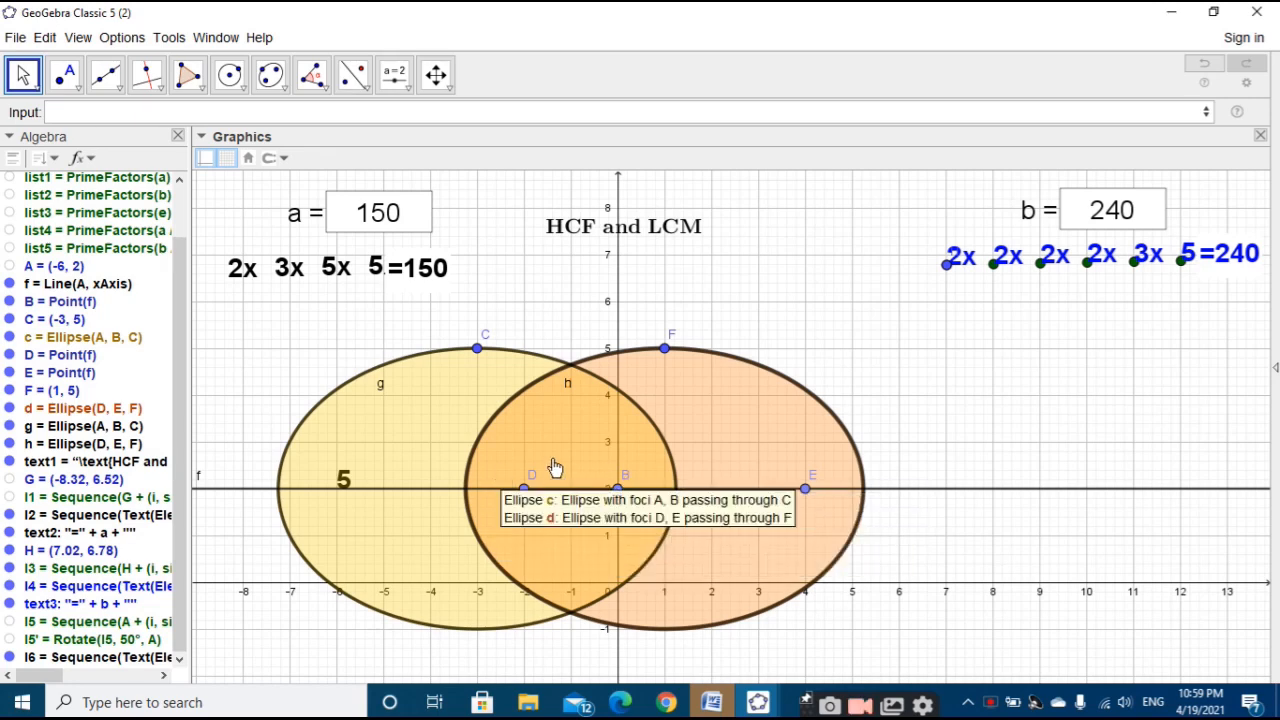
# Step: Construct the midpoint of points D and B in the overlap of the two ellipses
pyautogui.click(65, 75)
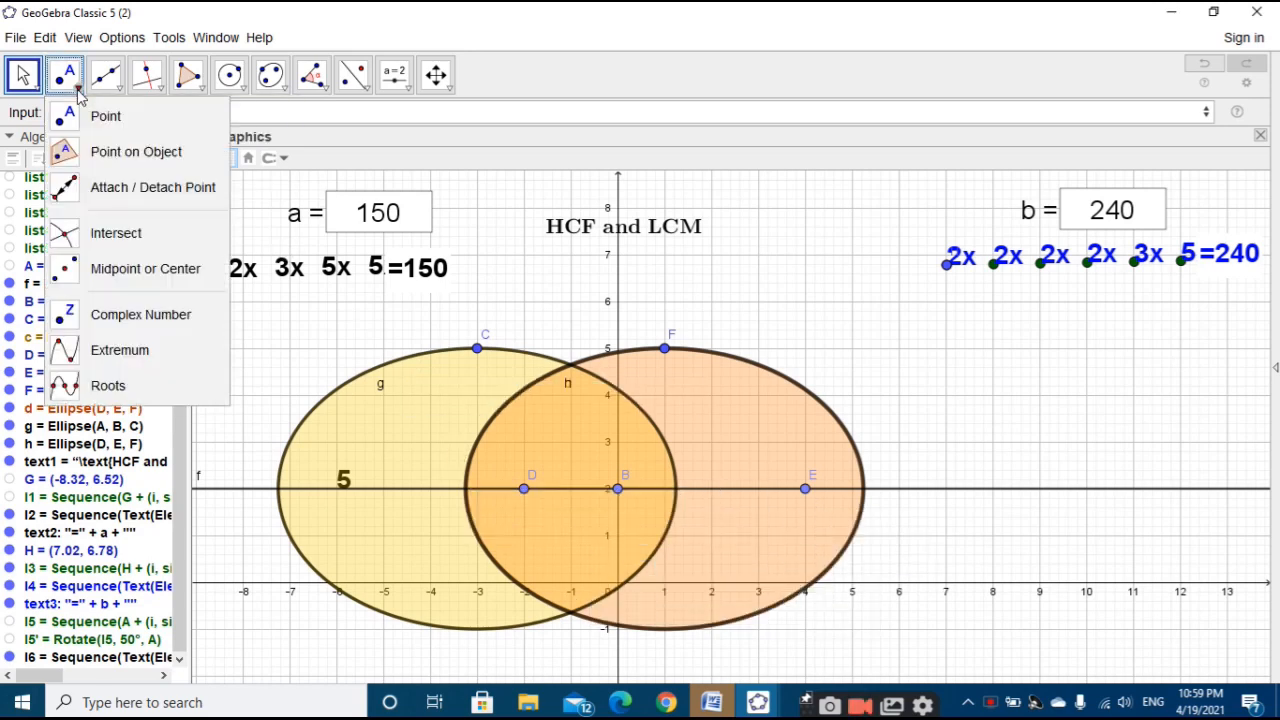
pyautogui.click(134, 266)
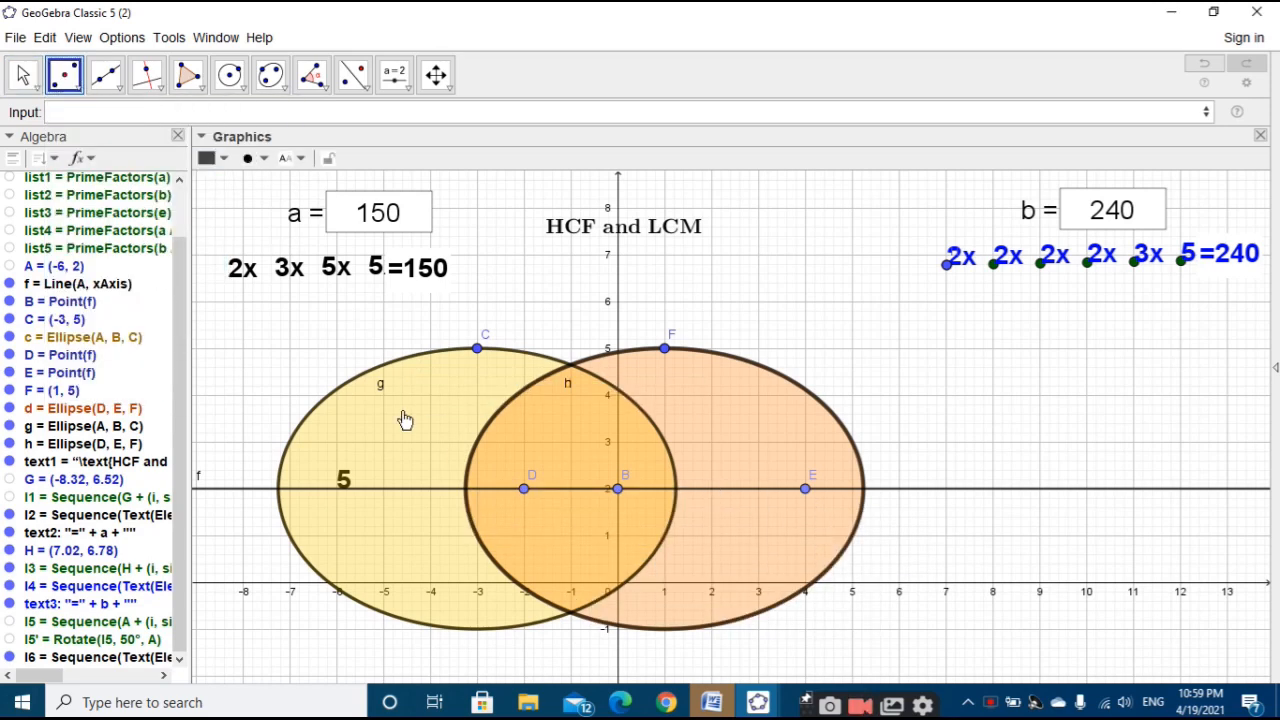
pyautogui.click(528, 488)
pyautogui.click(618, 489)
pyautogui.click(23, 75)
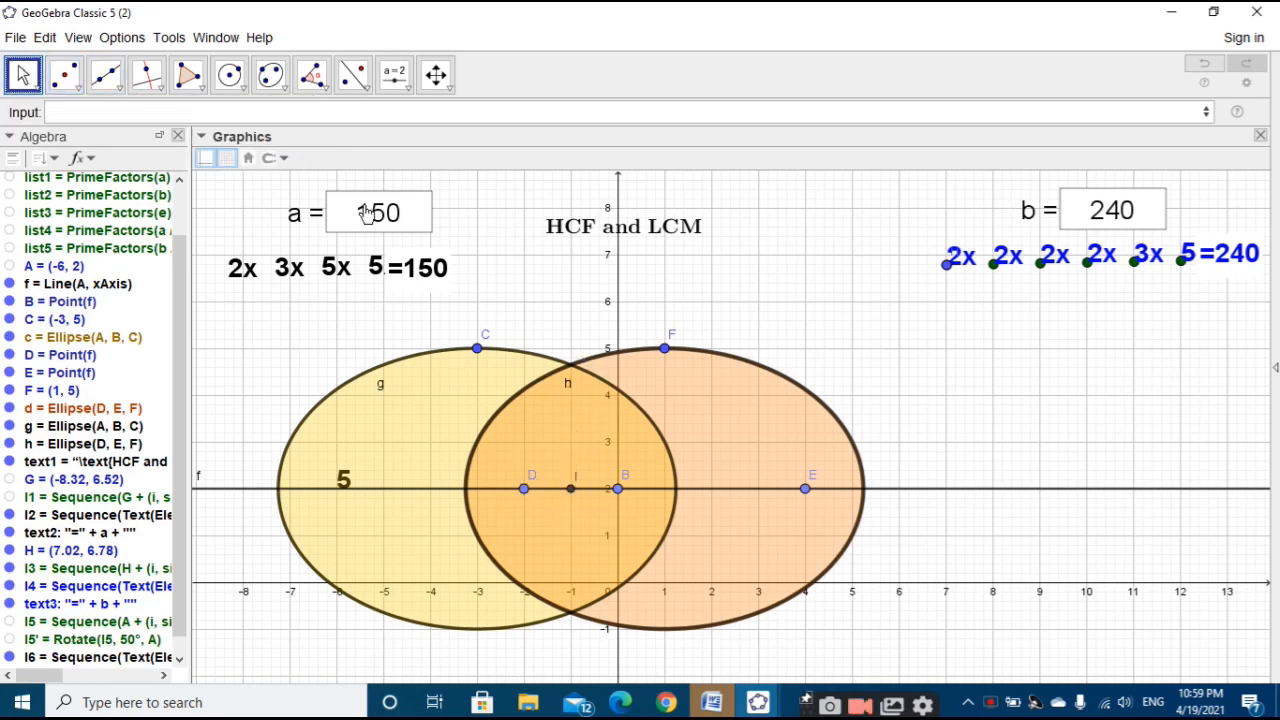
# Step: Review the defining Sequence expression of point list l3 without changing it
pyautogui.click(342, 112)
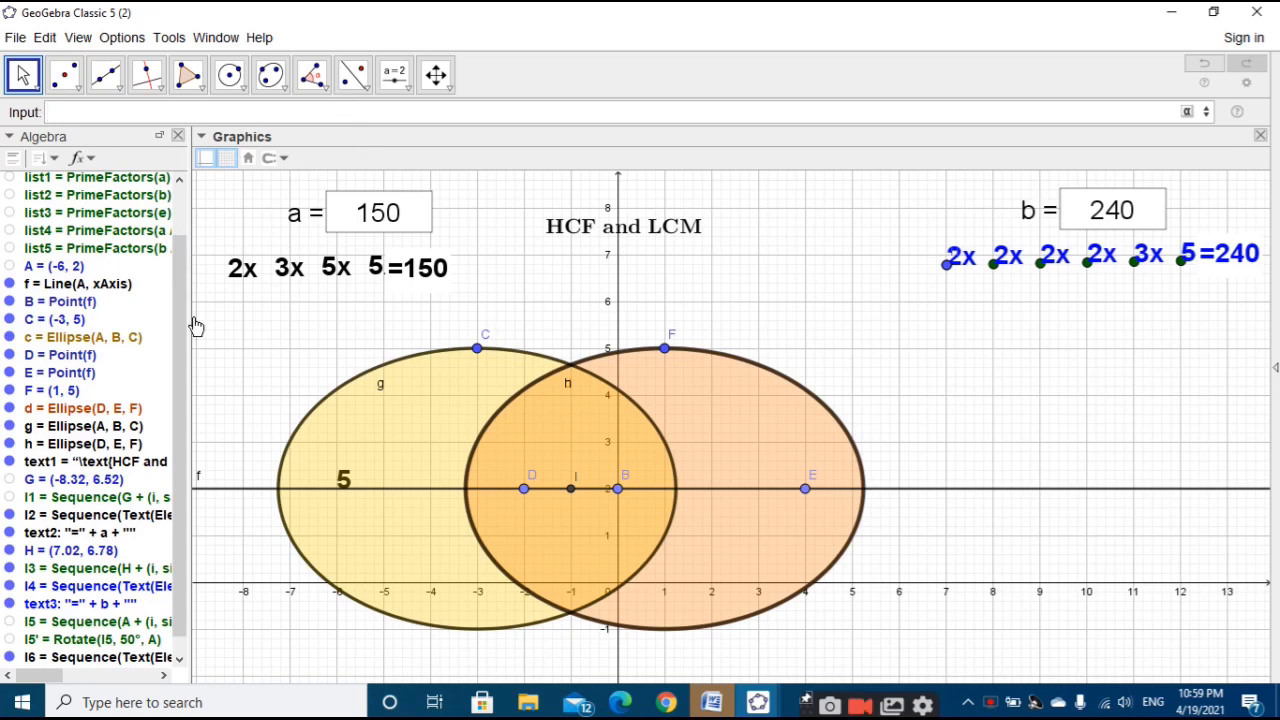
pyautogui.doubleClick(107, 570)
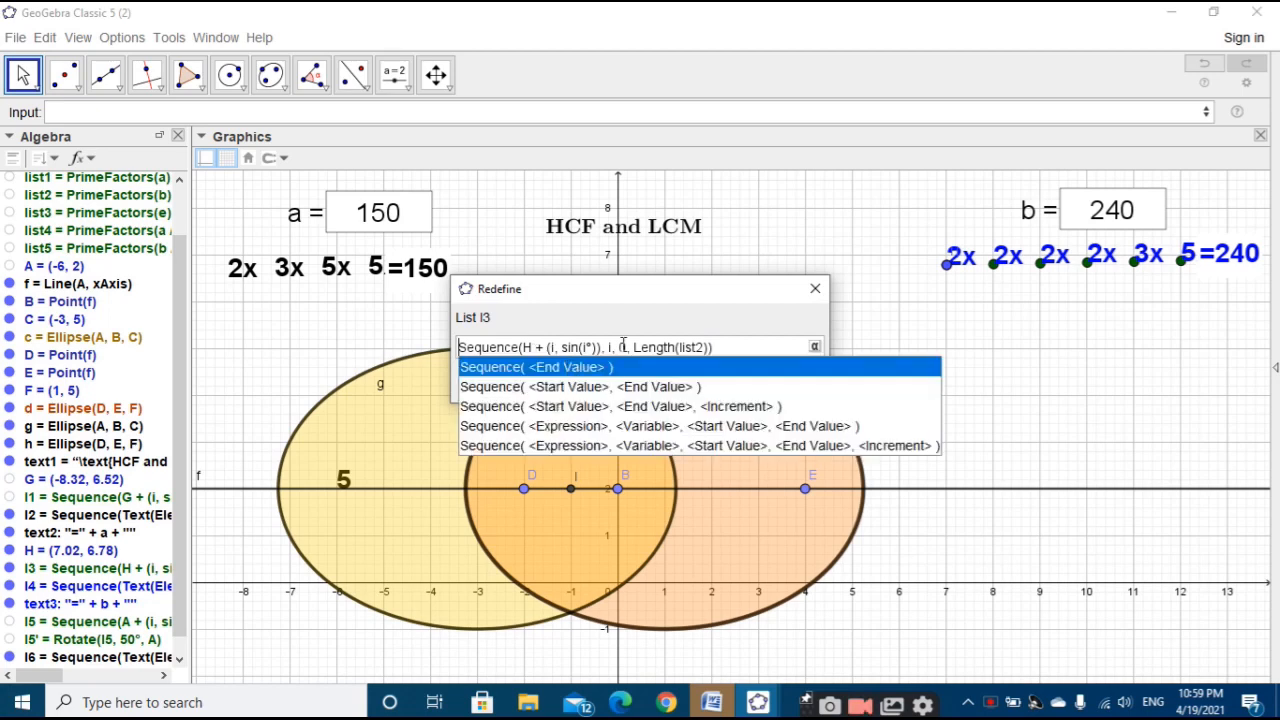
pyautogui.click(810, 290)
pyautogui.click(810, 290)
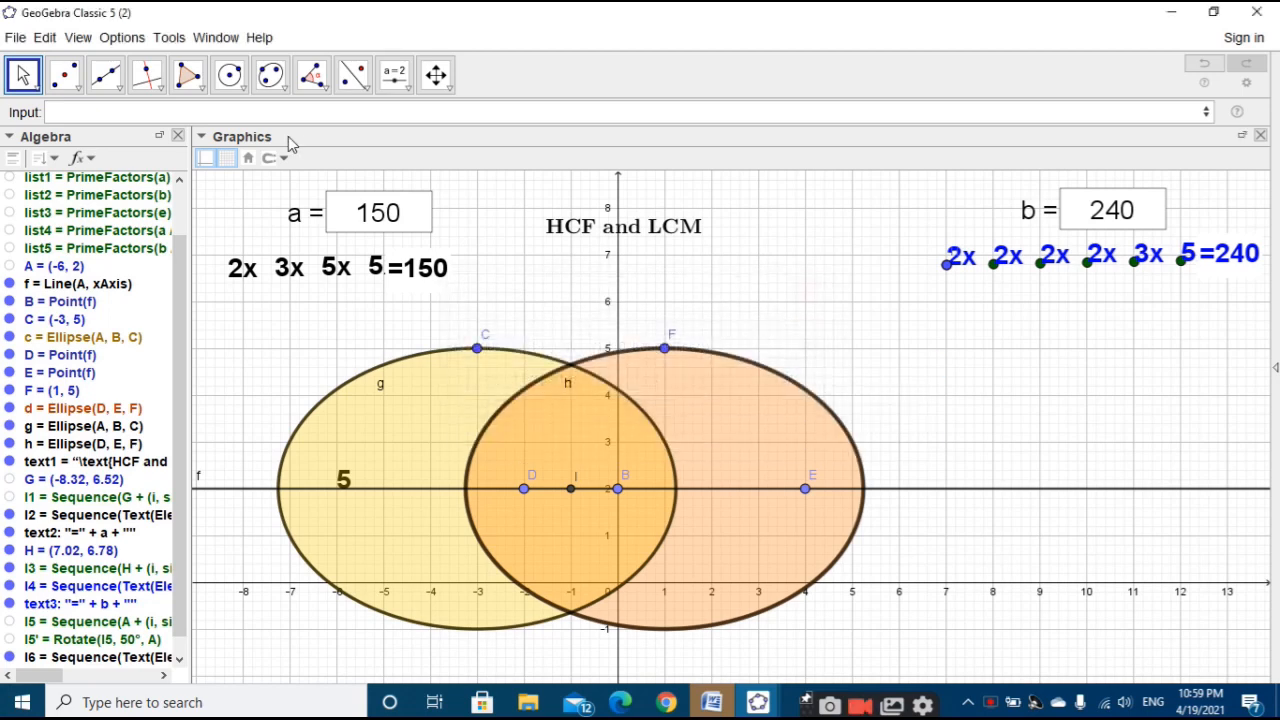
# Step: Start a Sequence command with the expression I+(i, sin(i°)) to place points from midpoint I
pyautogui.write('sequ')
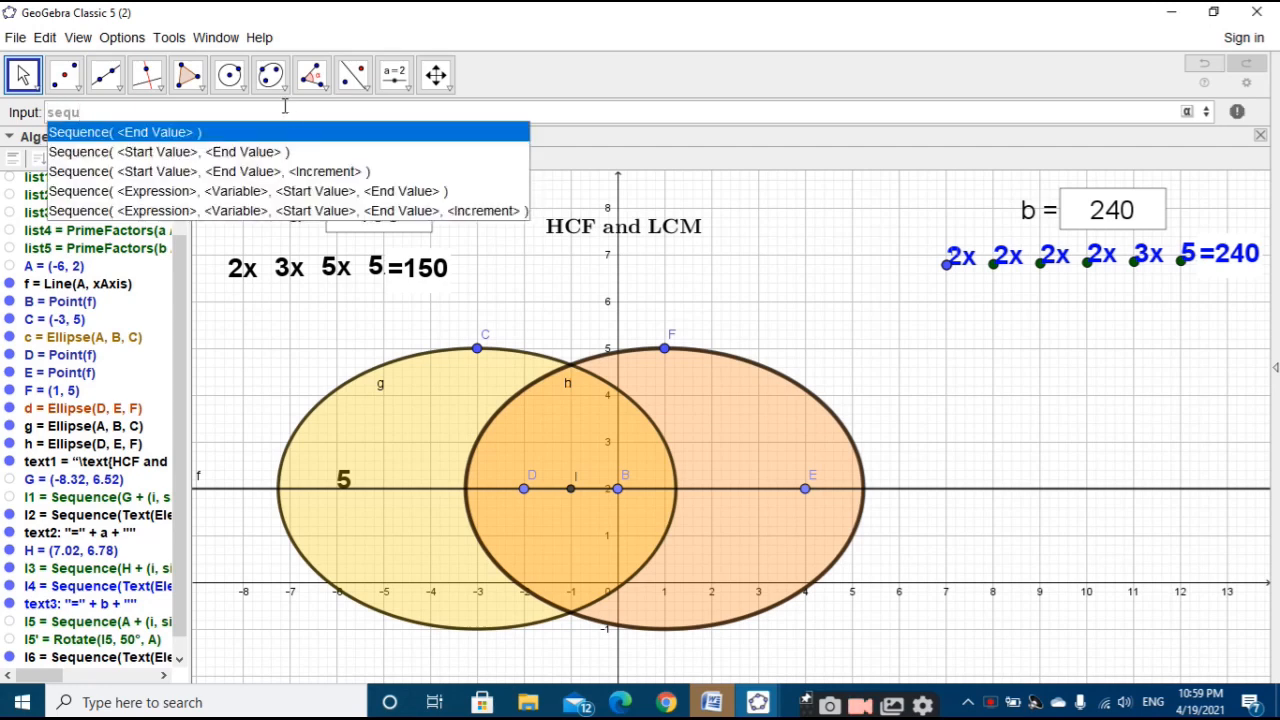
pyautogui.click(295, 190)
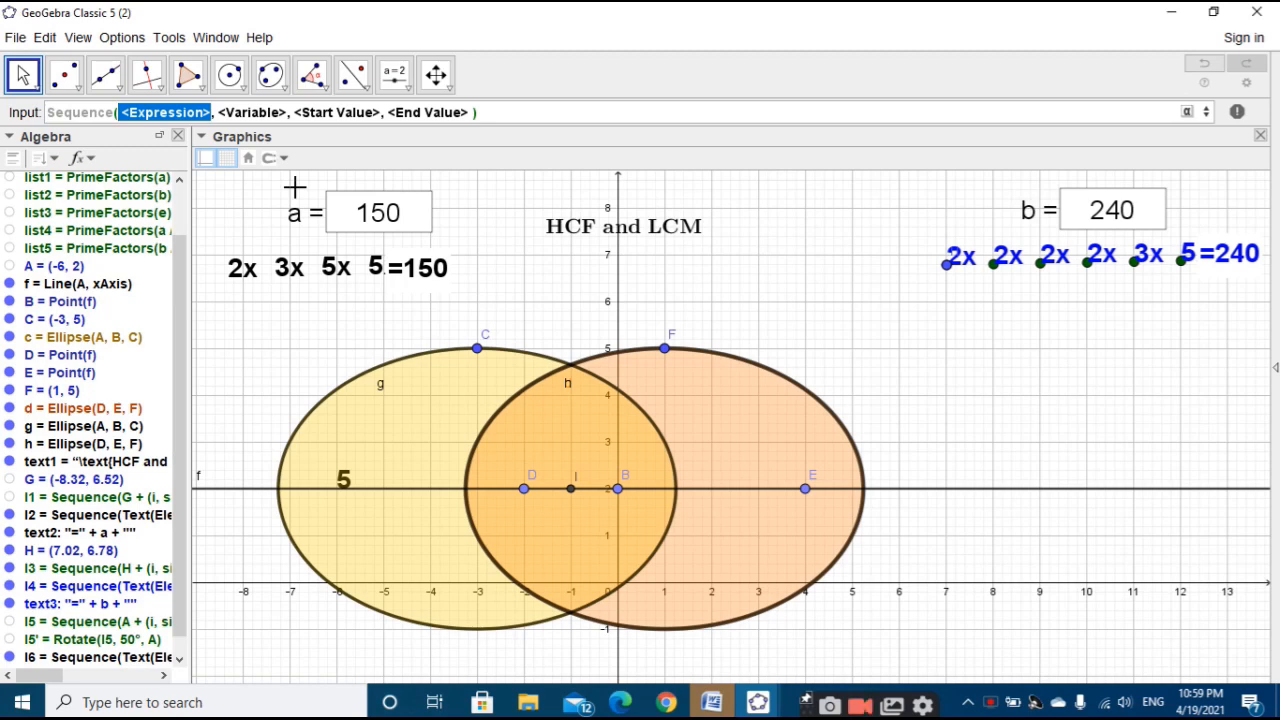
pyautogui.write('l')
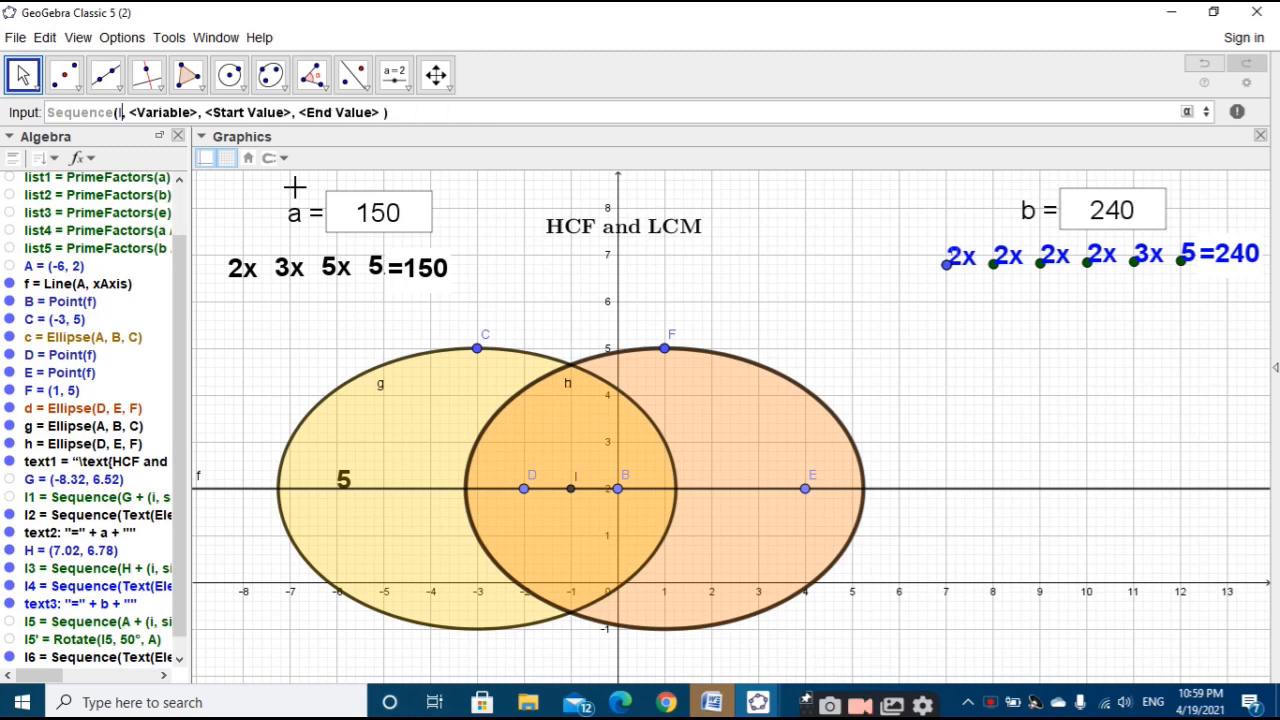
pyautogui.write('+')
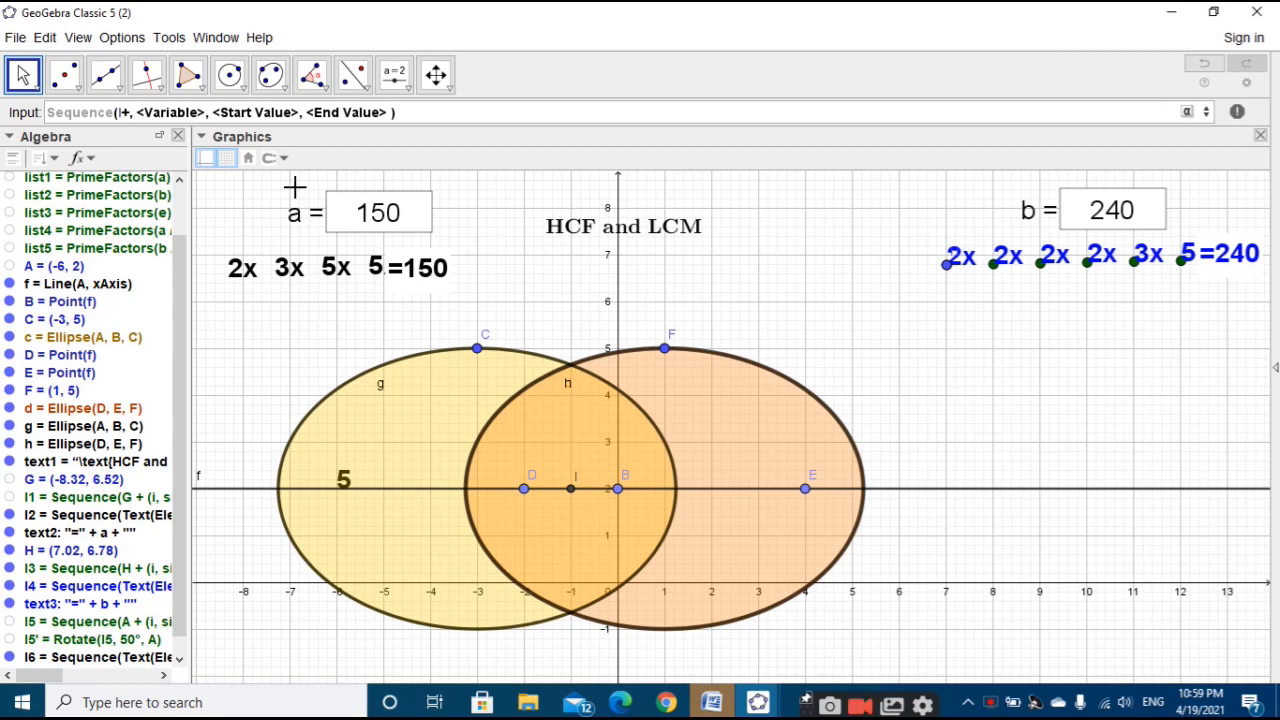
pyautogui.write('(')
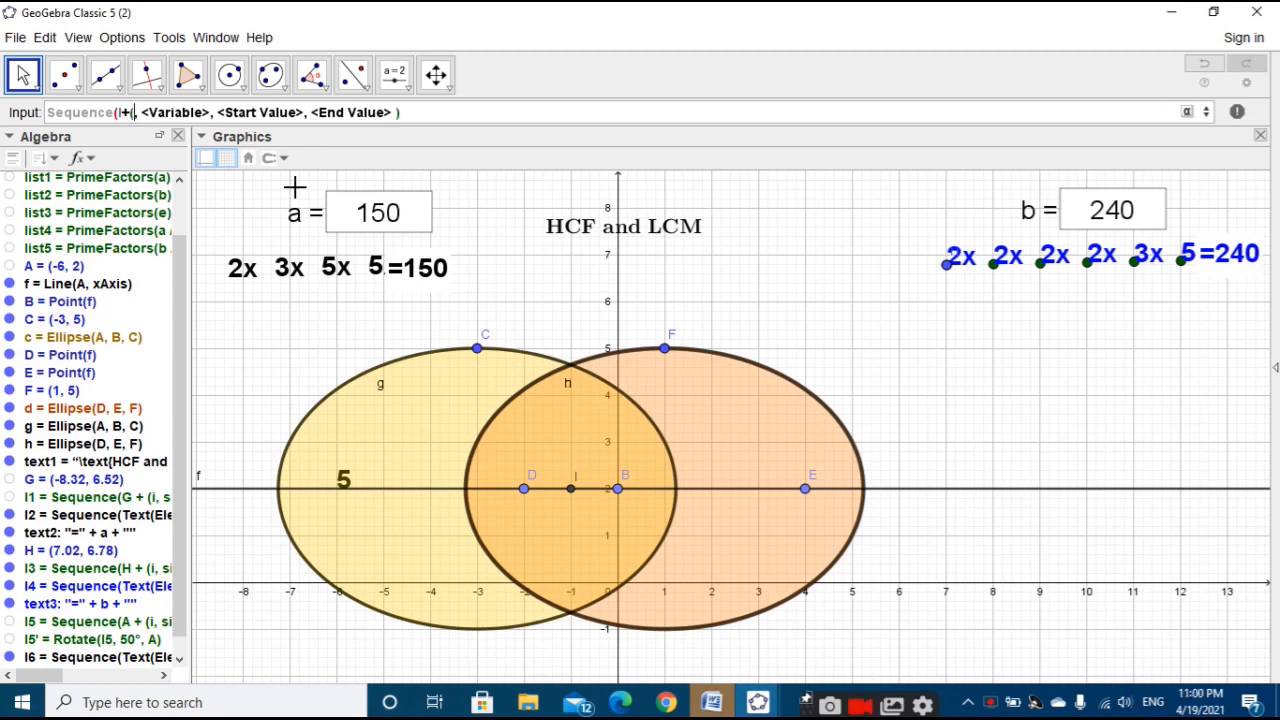
pyautogui.write('i')
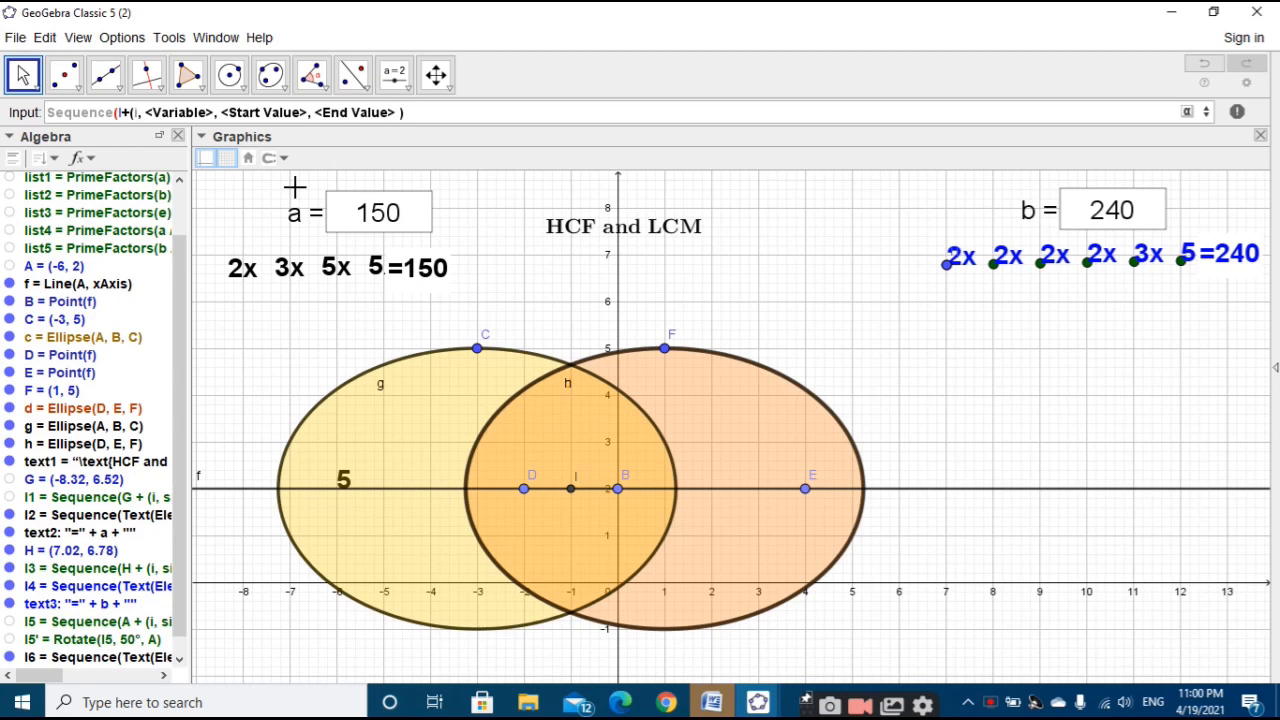
pyautogui.press('Tab')
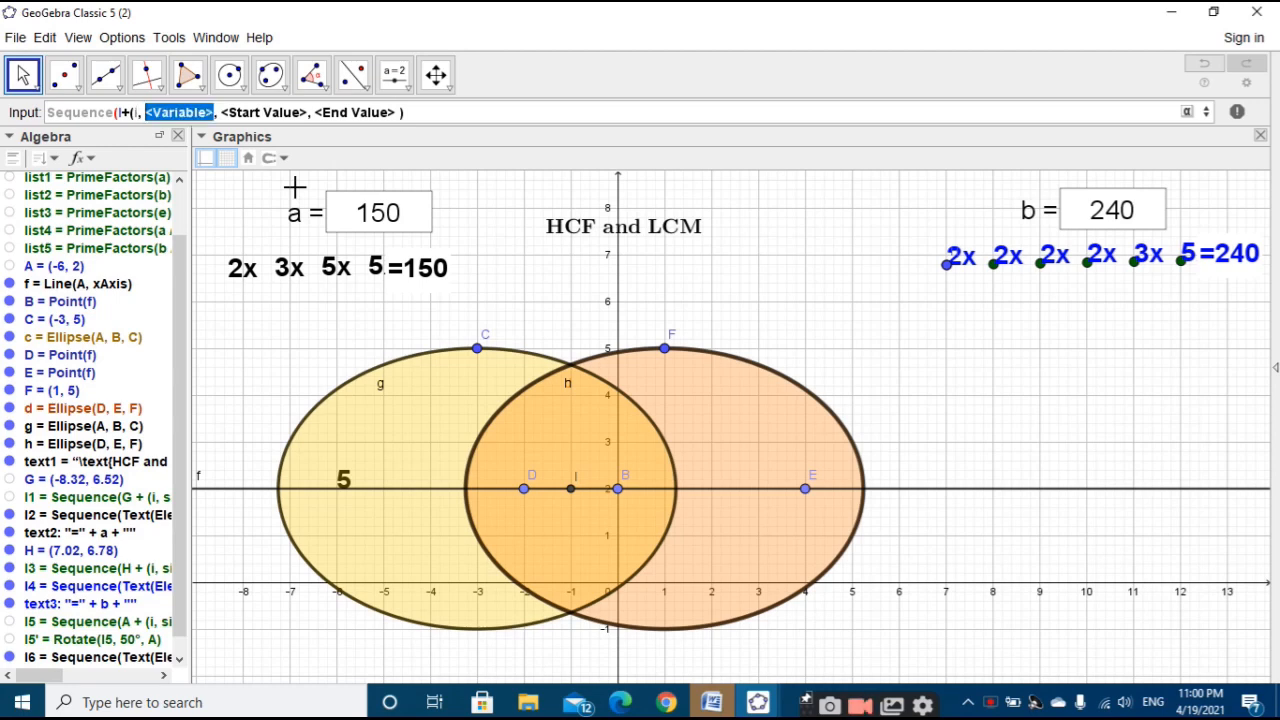
pyautogui.write('sin')
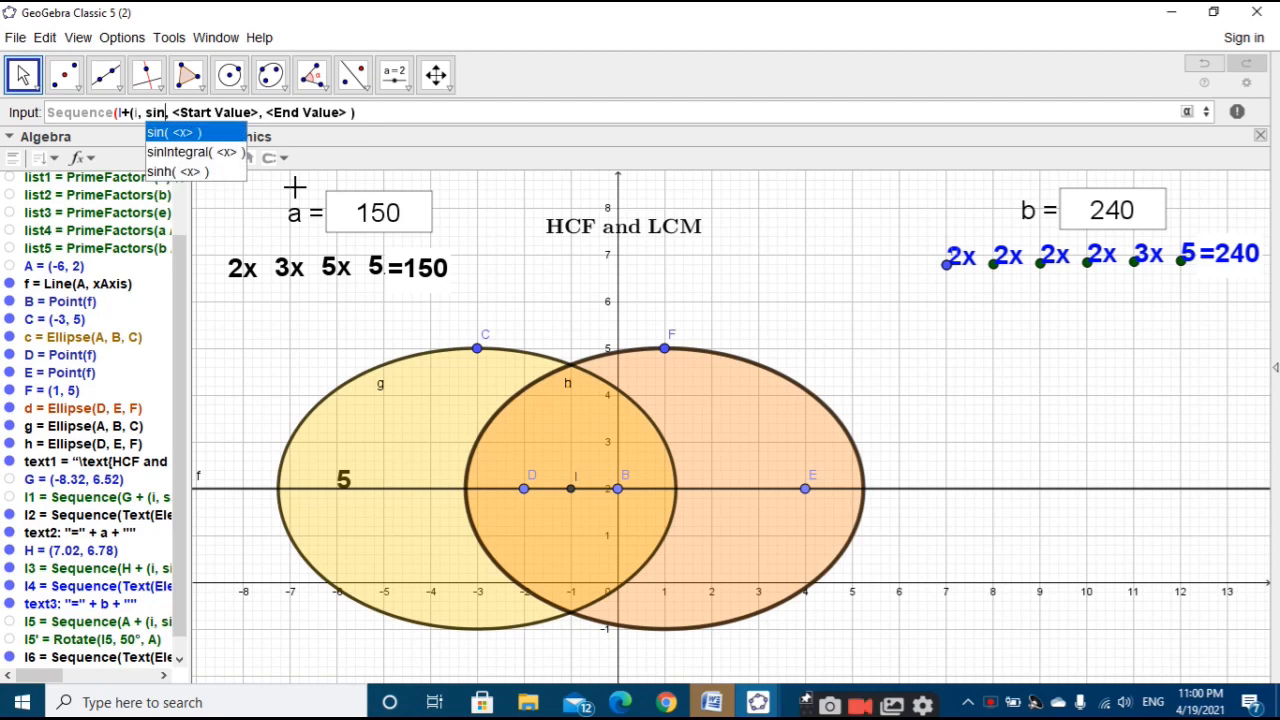
pyautogui.press('Escape')
pyautogui.write('(i')
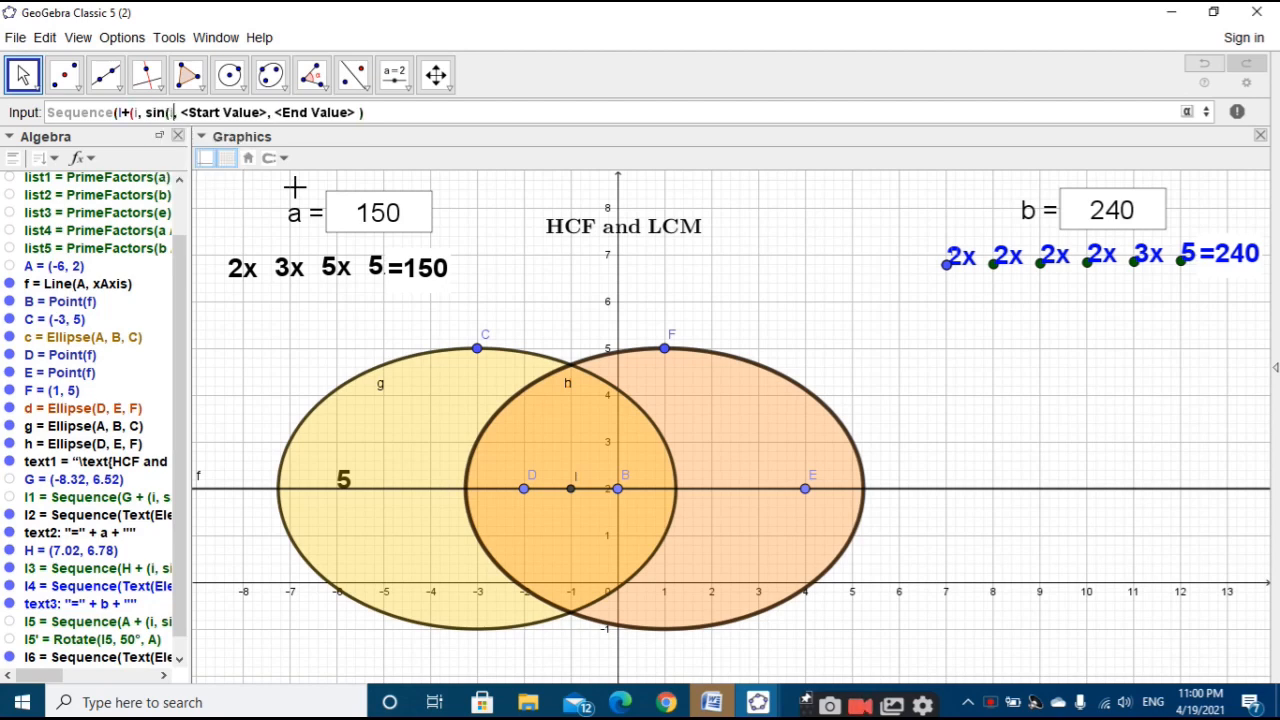
pyautogui.hotkey('alt', 'o')
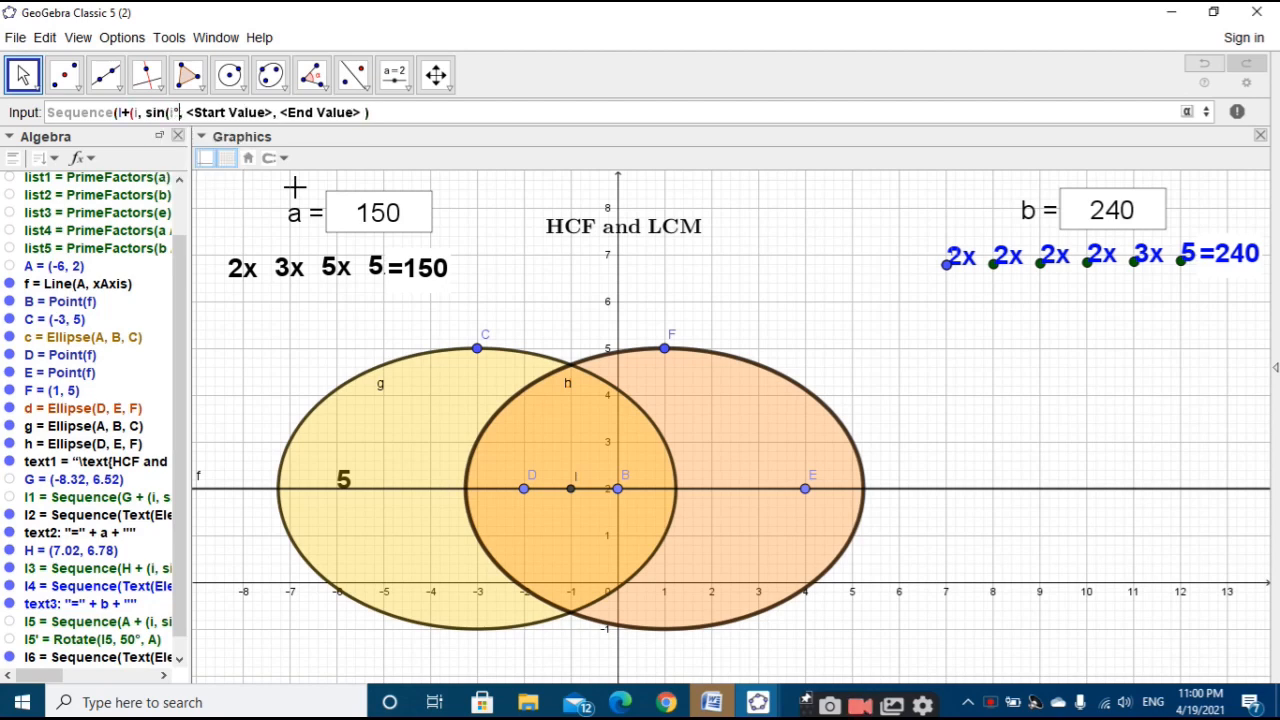
pyautogui.write(')')
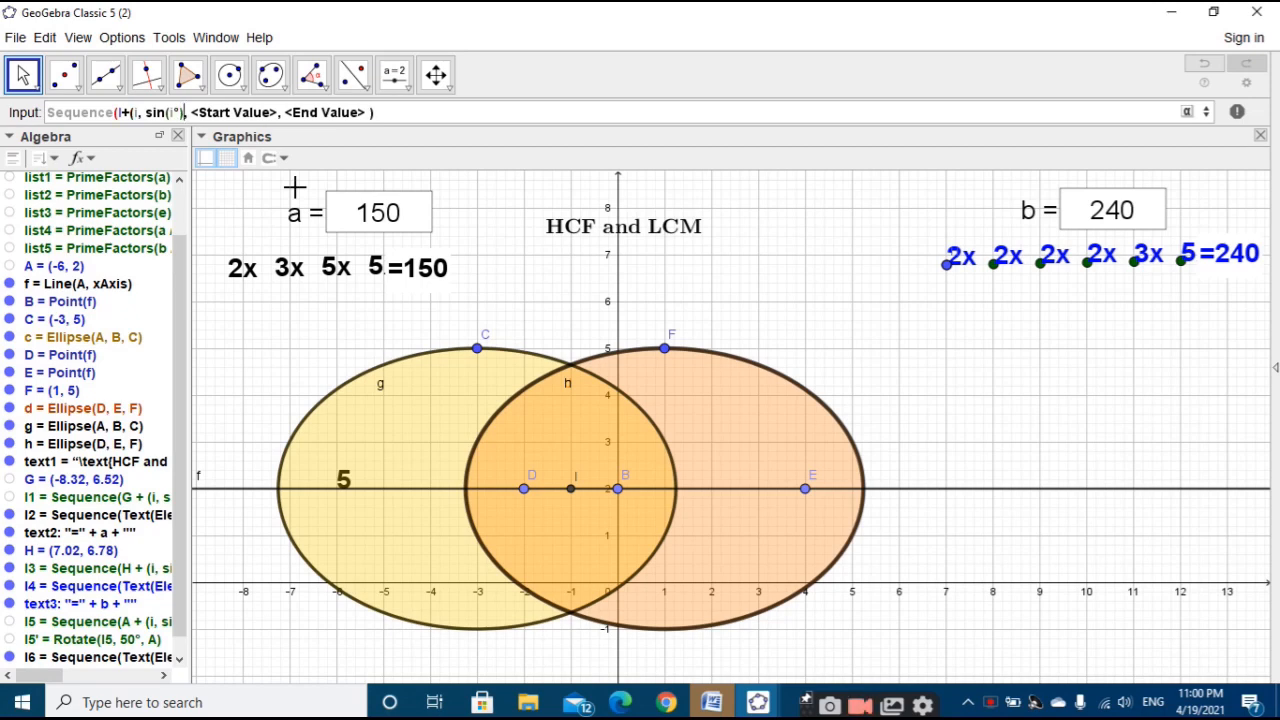
pyautogui.write(')')
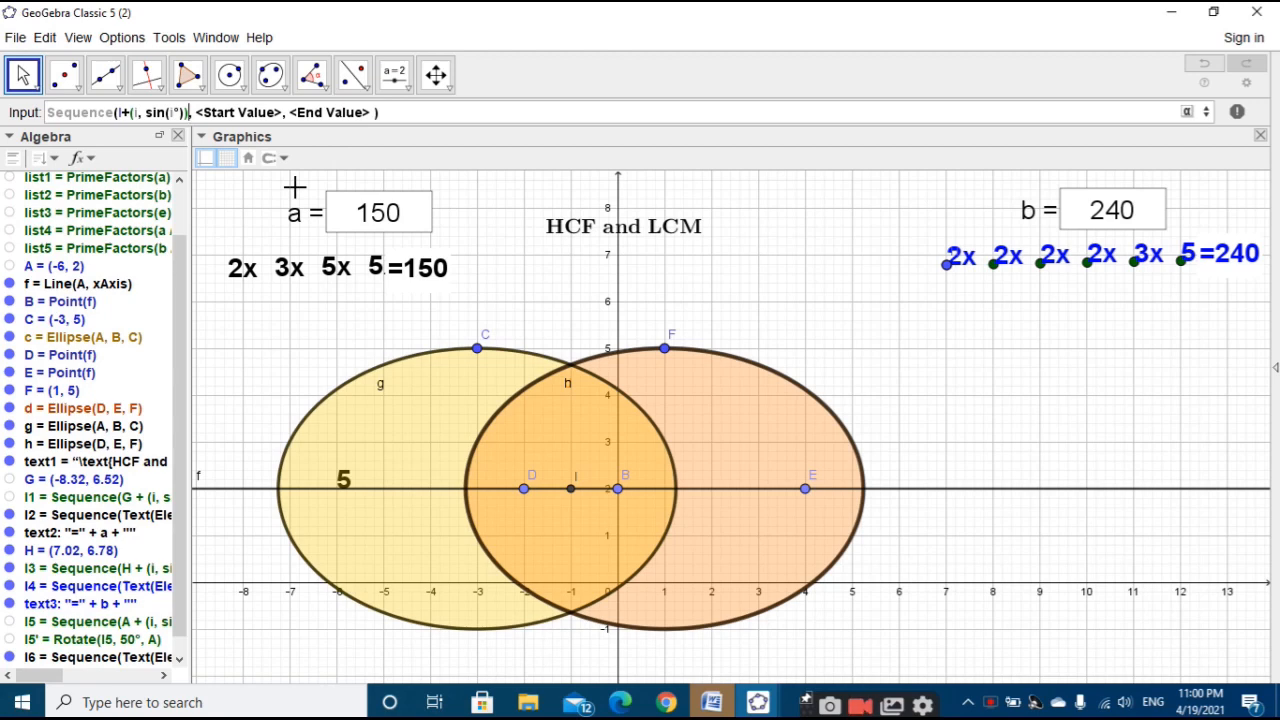
# Step: Complete the Sequence with variable i running from 0 to Length(list3) and create the point list
pyautogui.press('Tab')
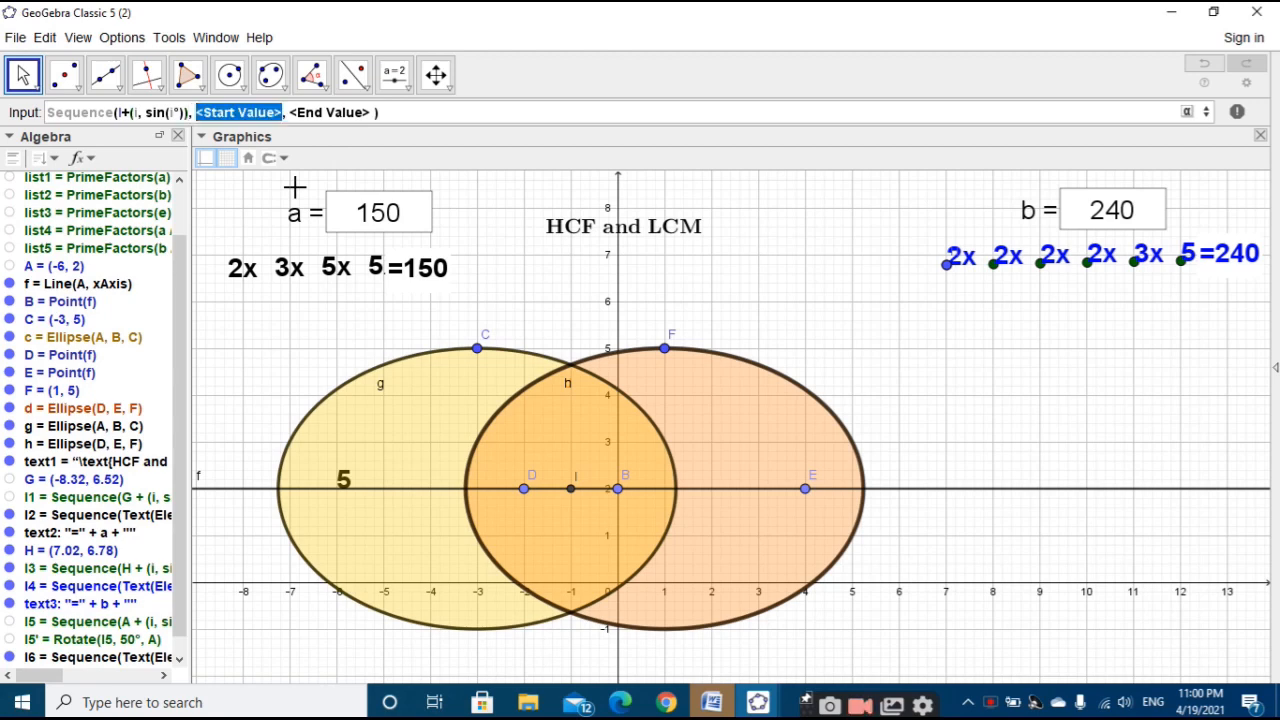
pyautogui.write('i')
pyautogui.press('Tab')
pyautogui.write('o')
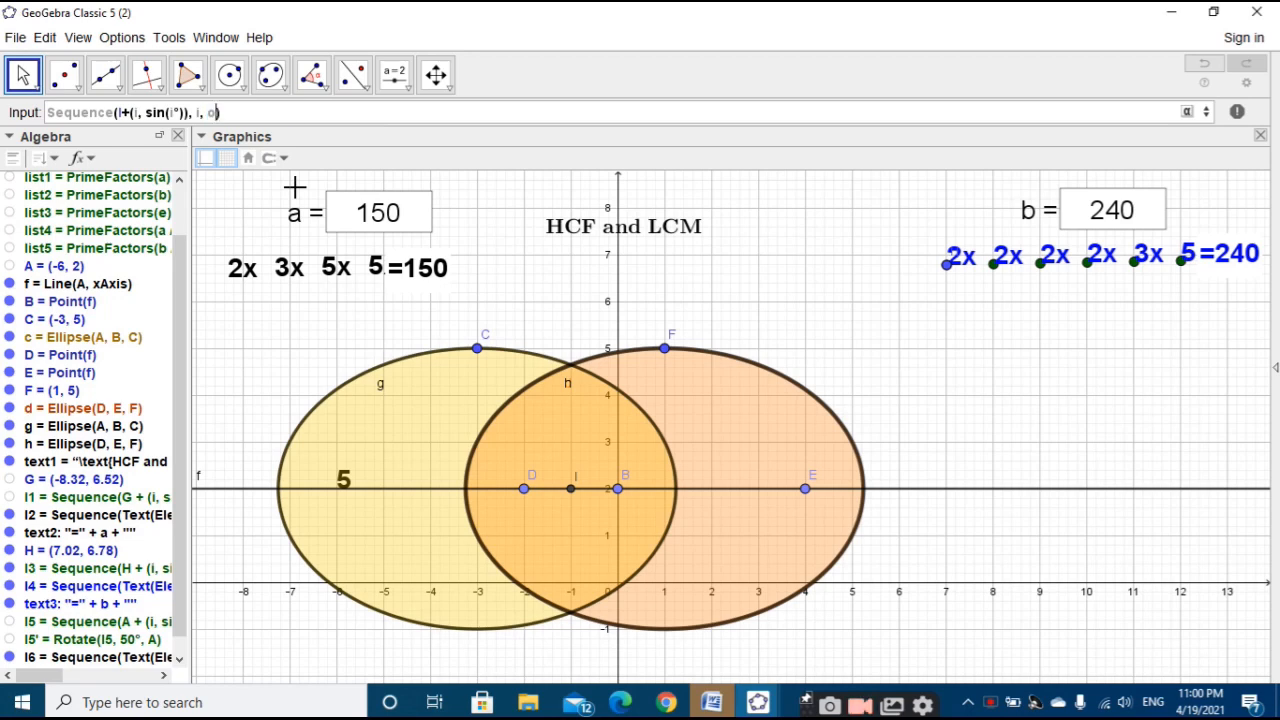
pyautogui.press('BackSpace')
pyautogui.write('0,leng')
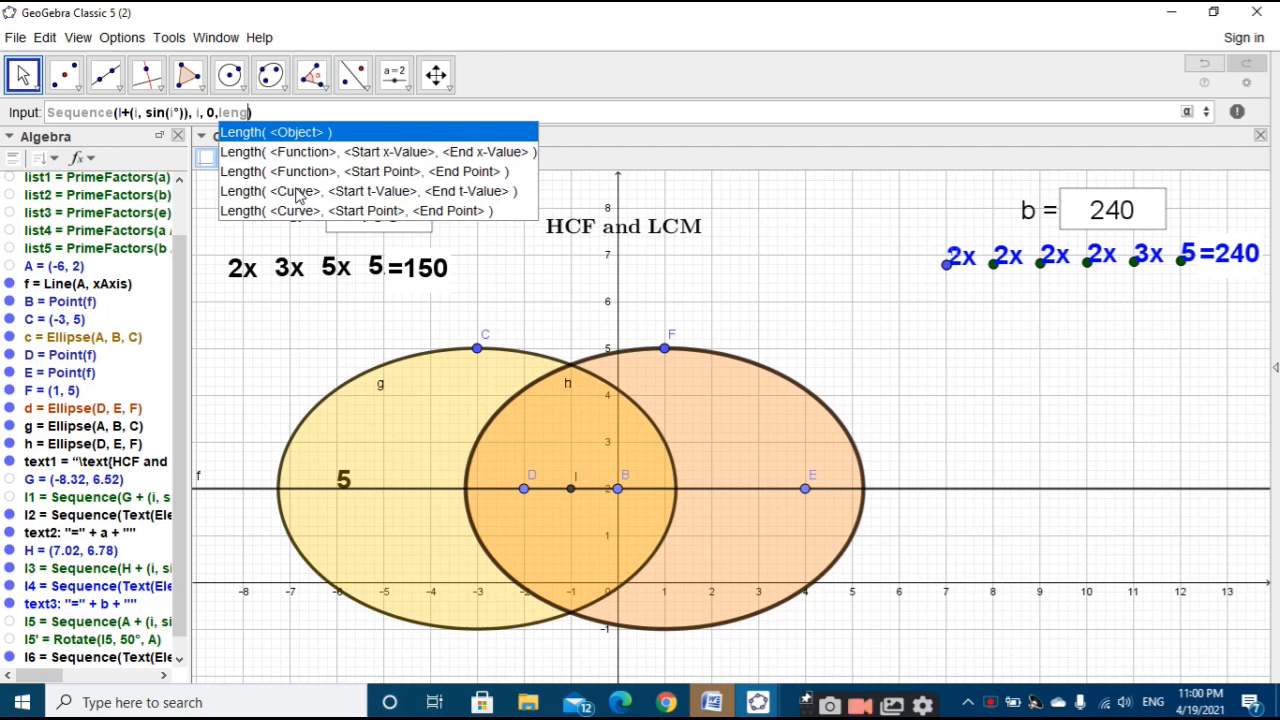
pyautogui.click(298, 134)
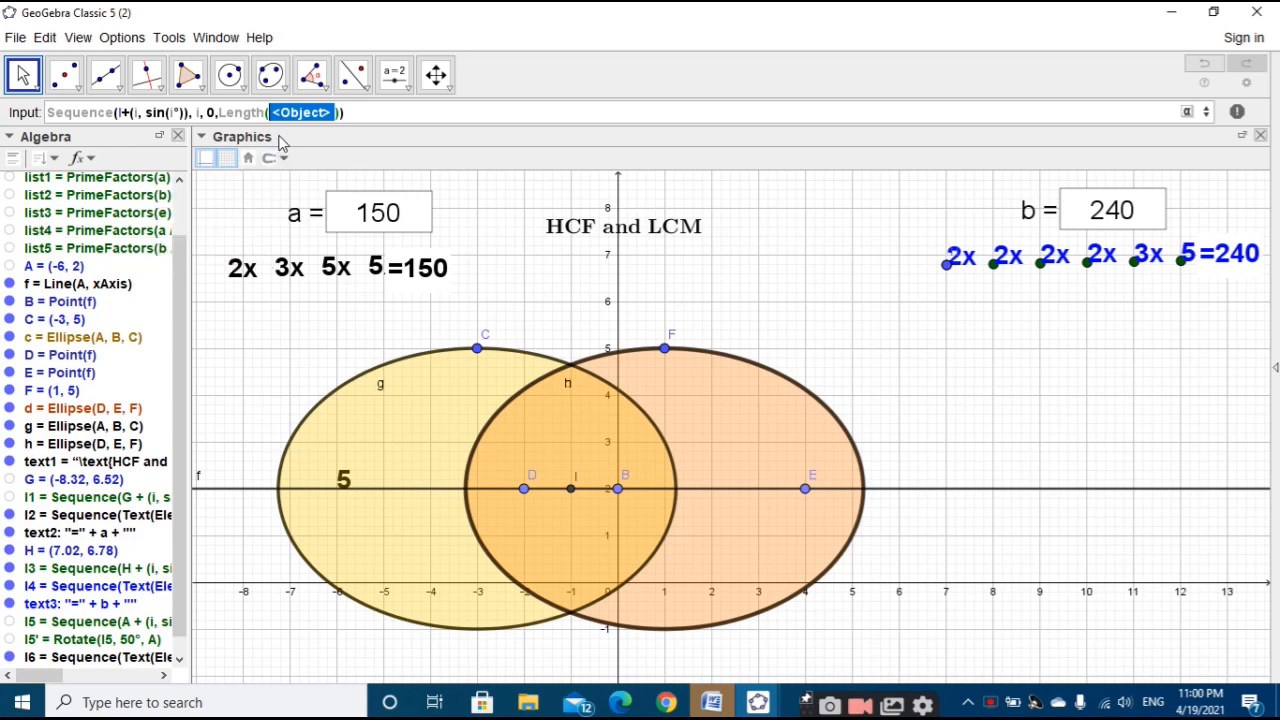
pyautogui.write('list')
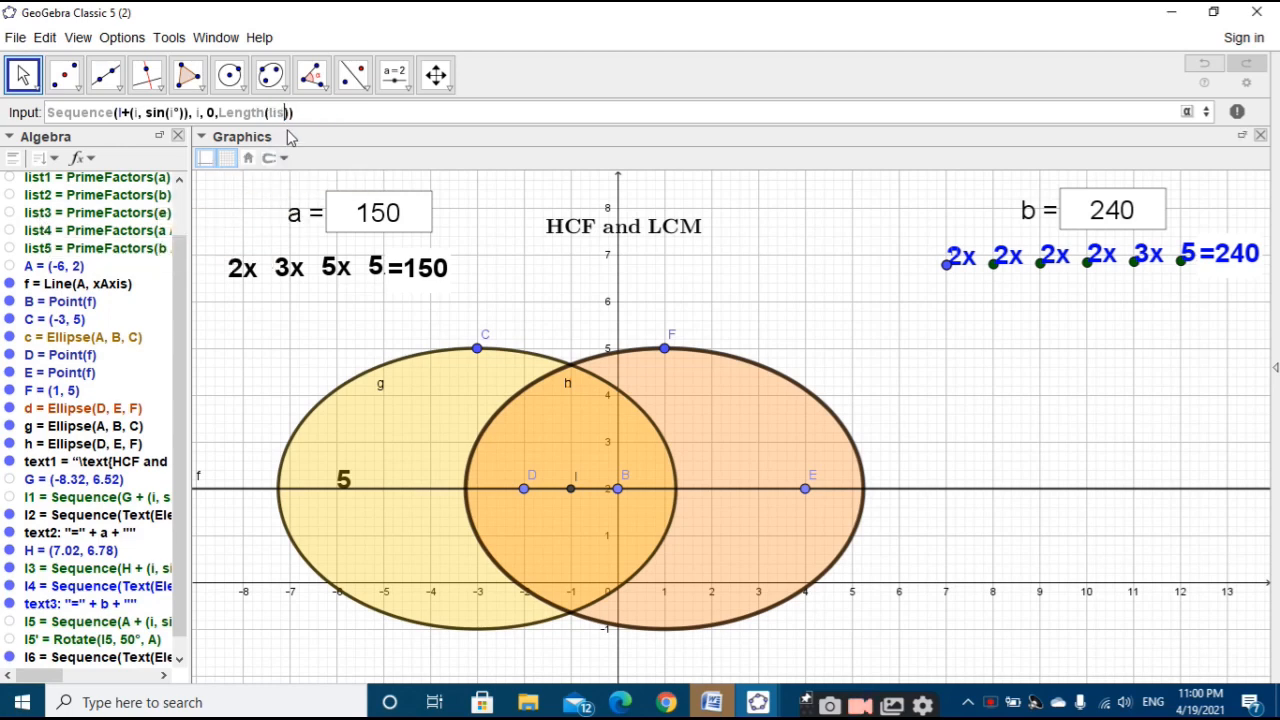
pyautogui.write('3')
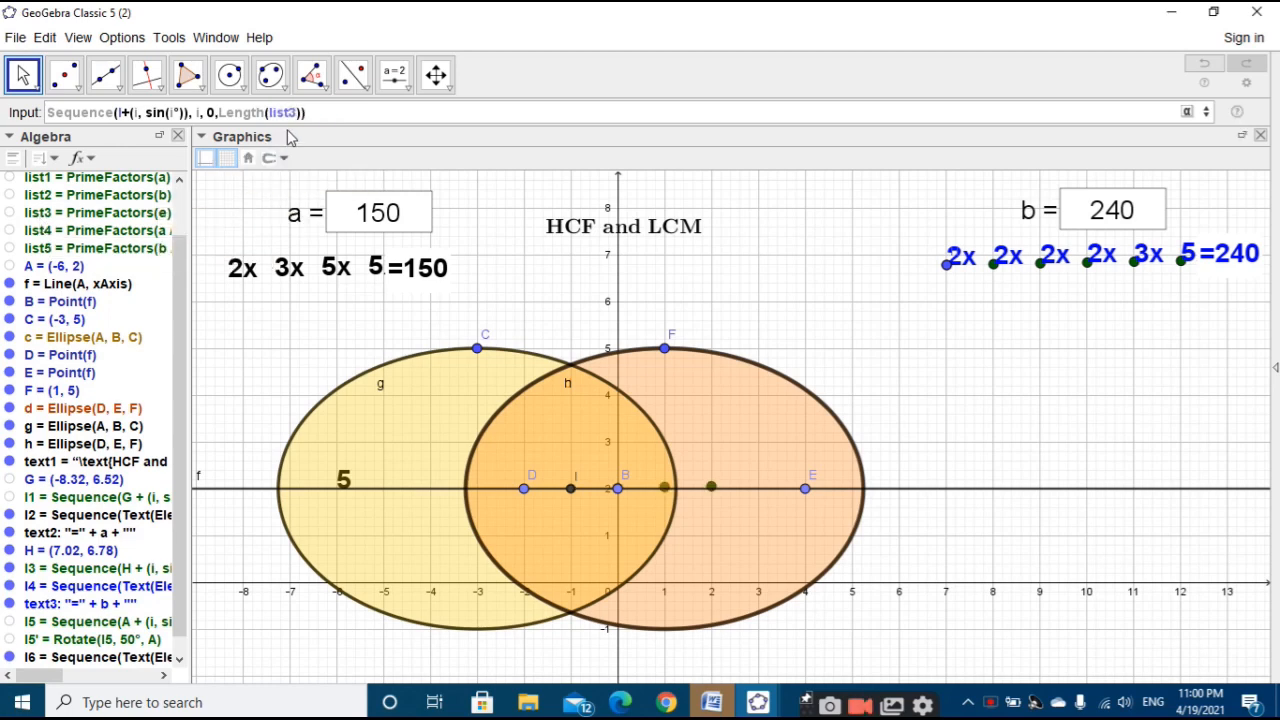
pyautogui.press('Return')
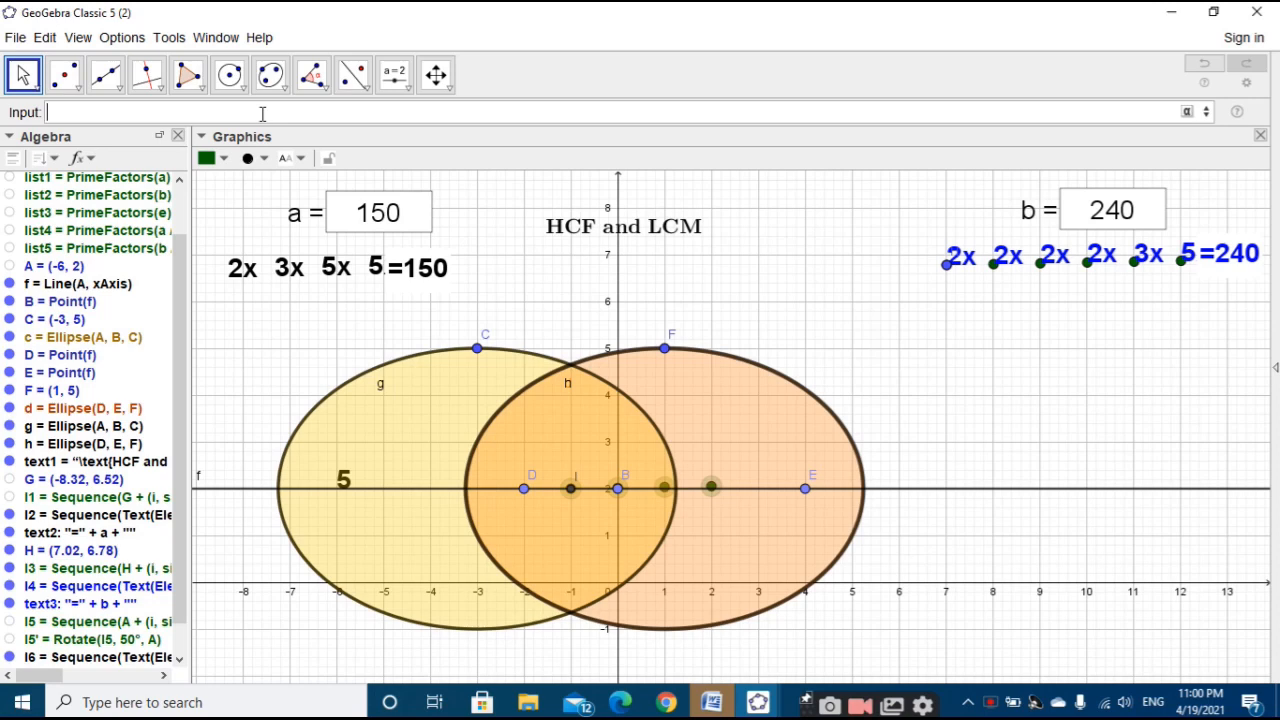
pyautogui.write('rota')
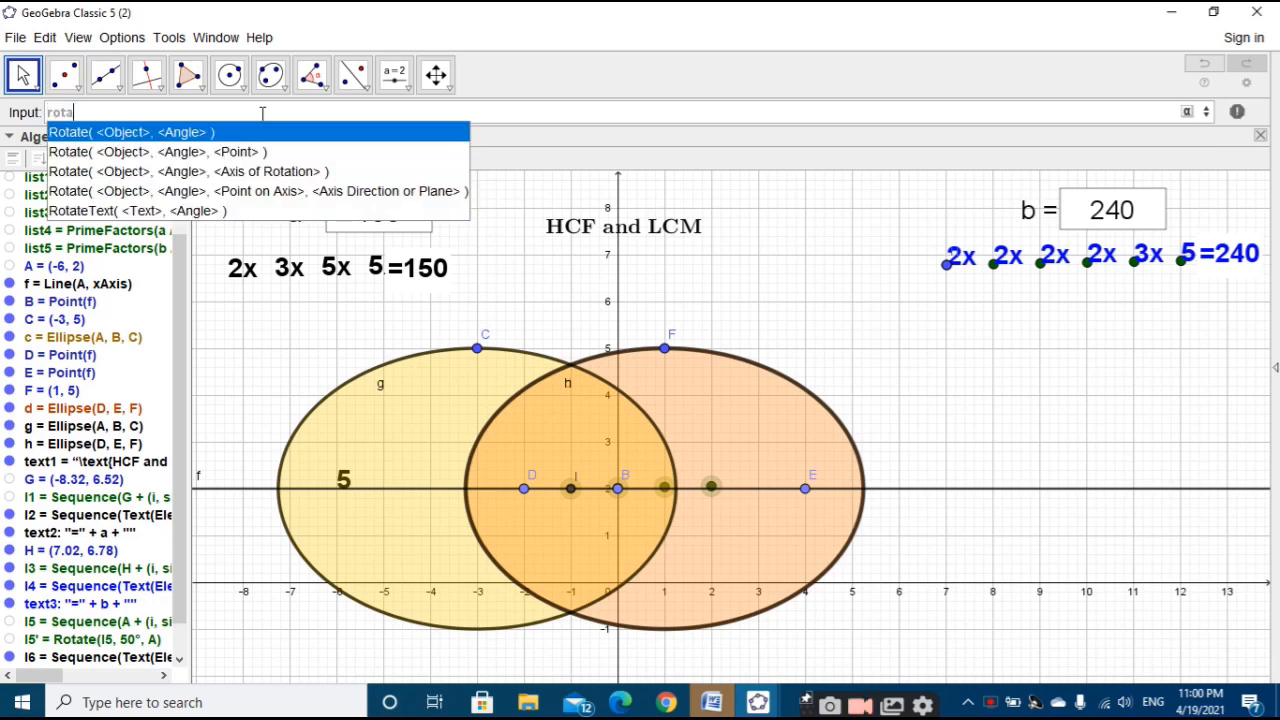
pyautogui.click(237, 154)
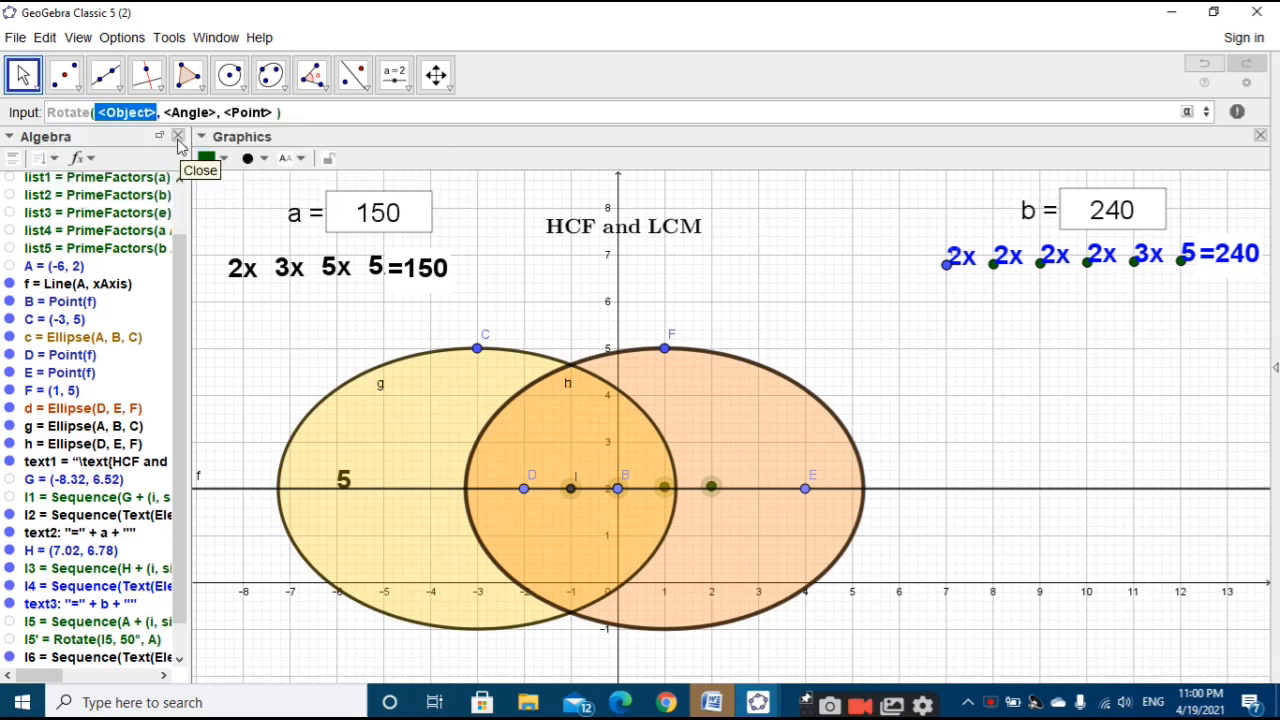
pyautogui.press('BackSpace')
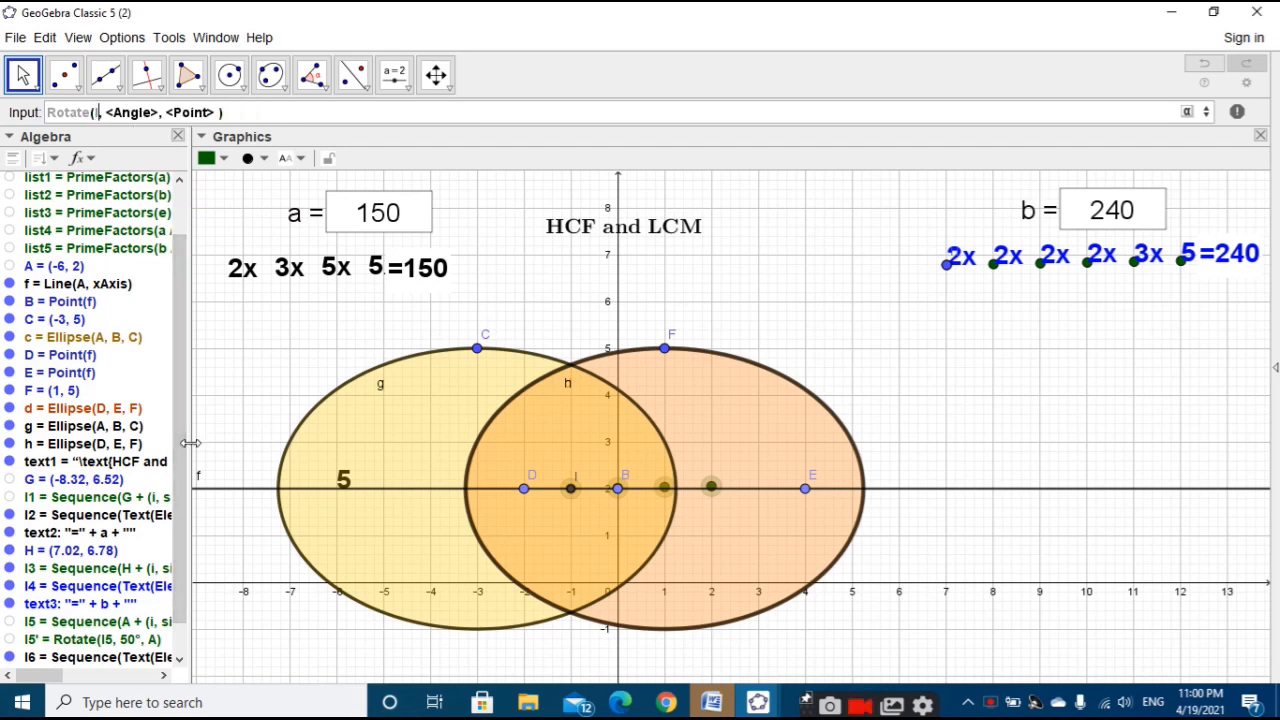
pyautogui.write('l6')
pyautogui.press('Tab')
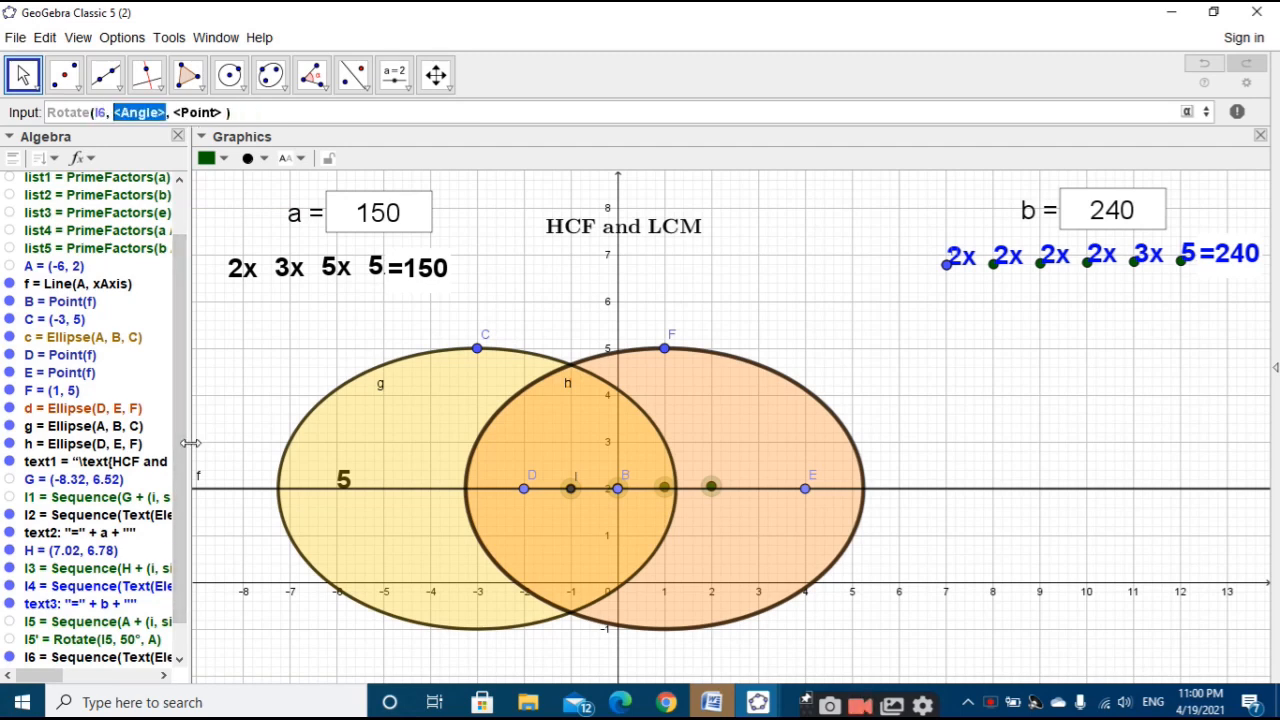
pyautogui.write('30')
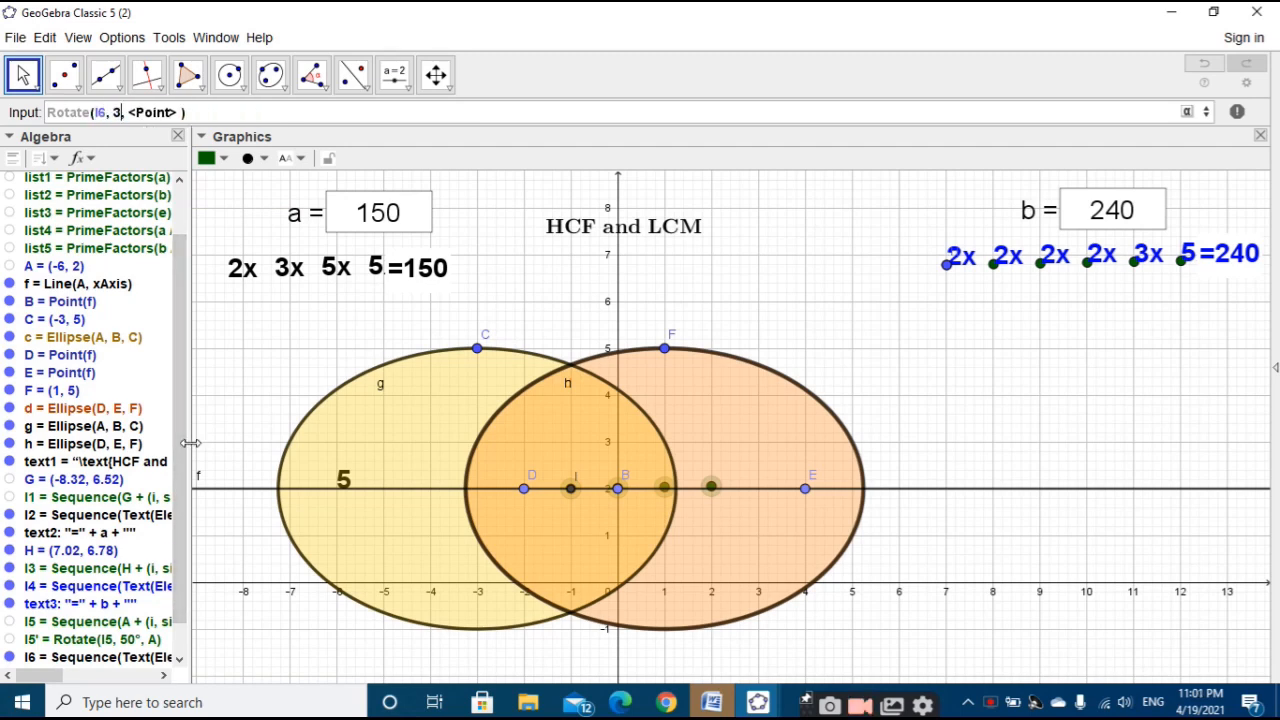
pyautogui.hotkey('alt', 'o')
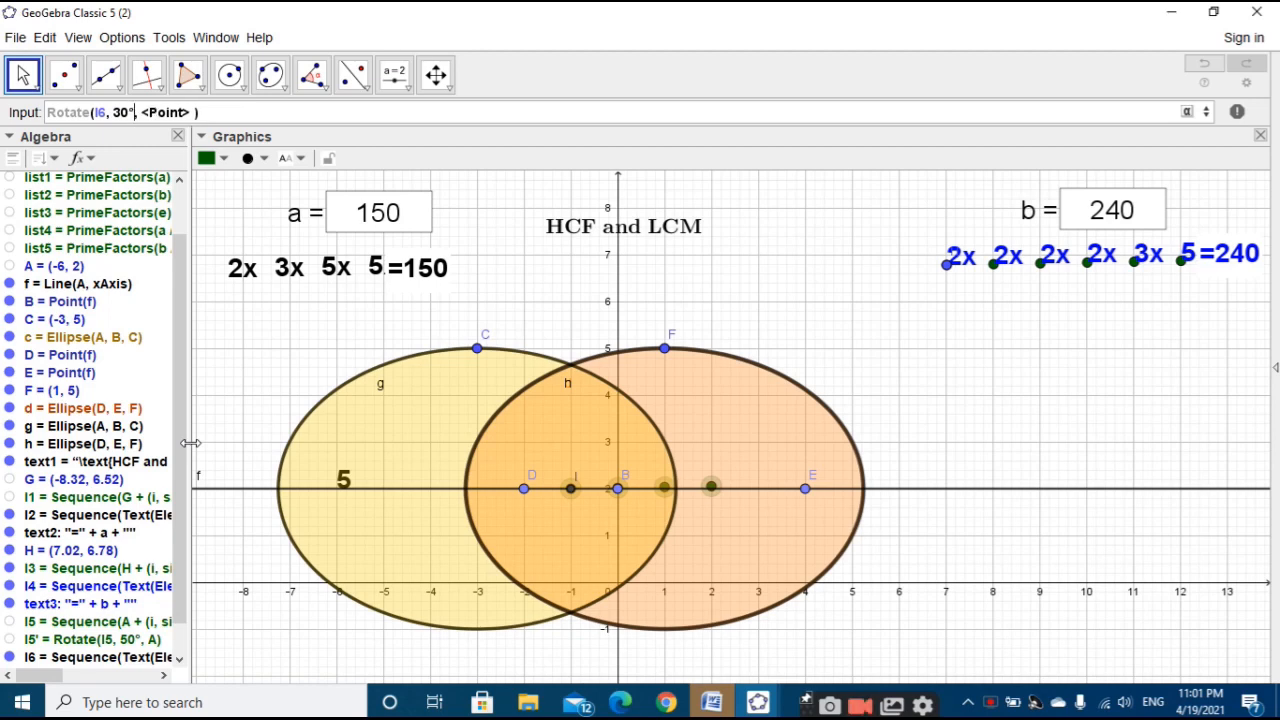
pyautogui.press('Tab')
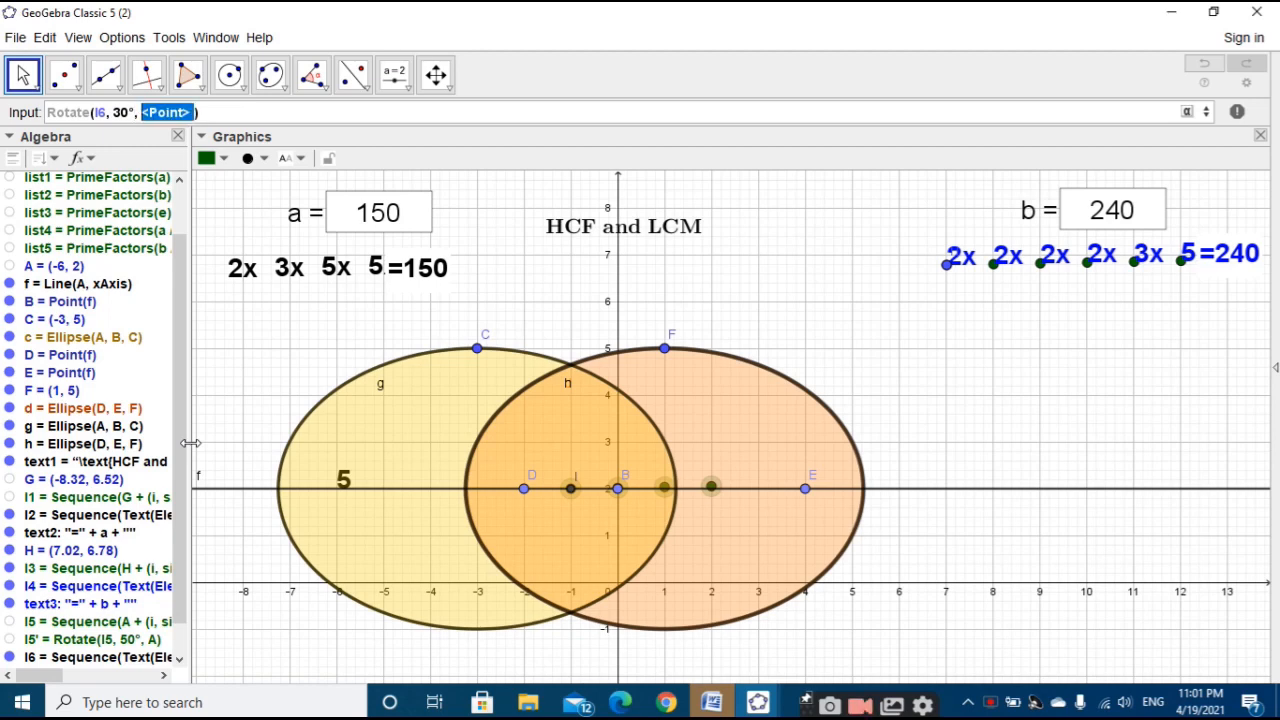
pyautogui.write('I')
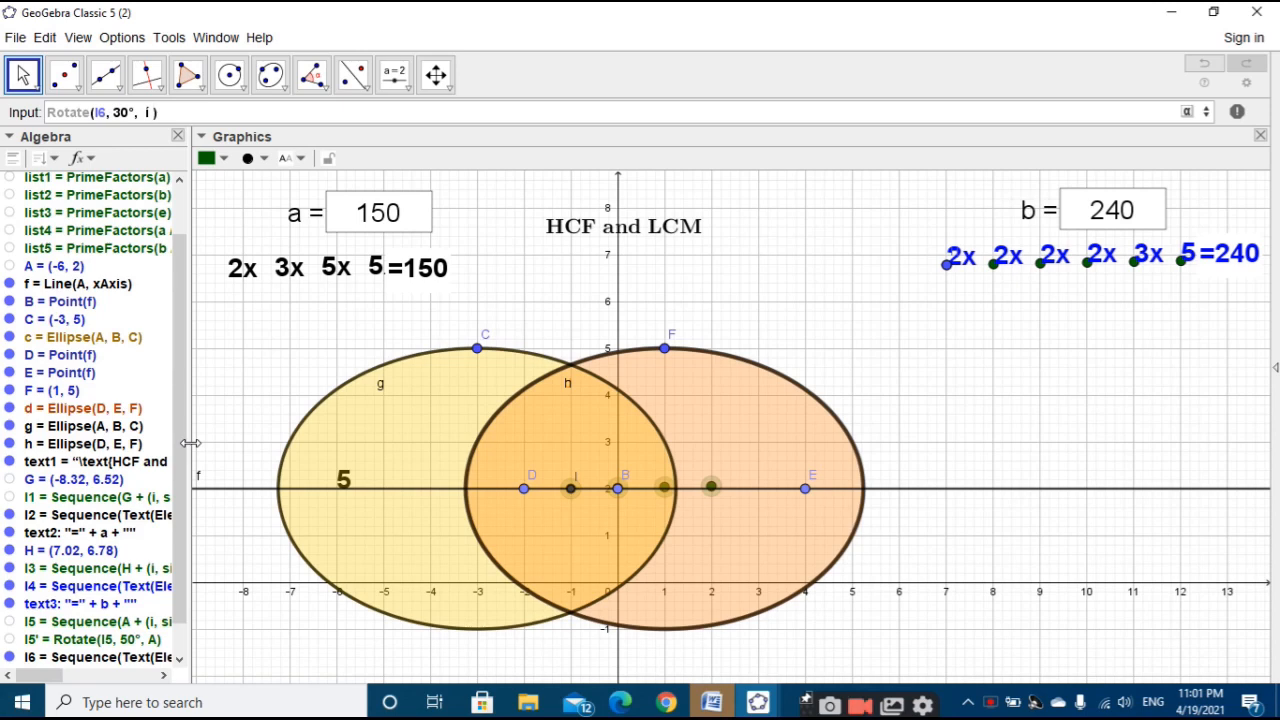
pyautogui.press('BackSpace')
pyautogui.write('I')
pyautogui.press('BackSpace')
pyautogui.press('BackSpace')
pyautogui.write('I')
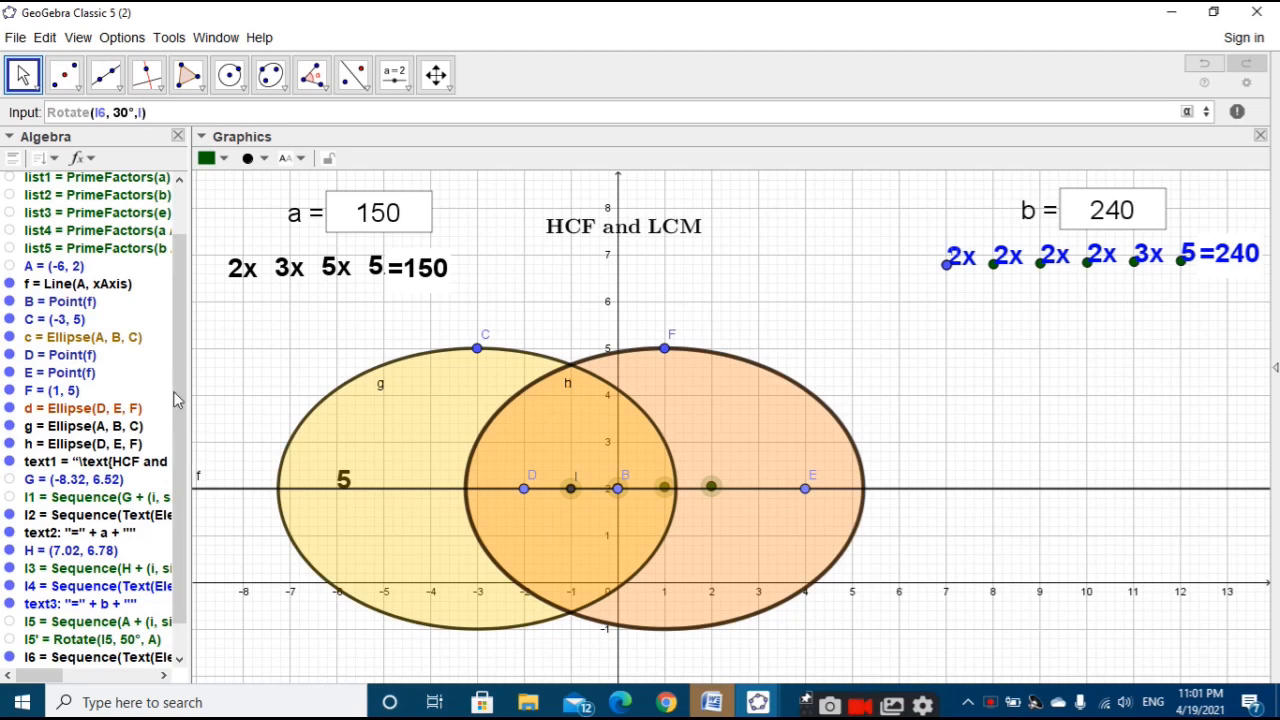
pyautogui.click(116, 112)
pyautogui.write('0')
pyautogui.moveTo(160, 112); pyautogui.dragTo(40, 117)
pyautogui.press('BackSpace')
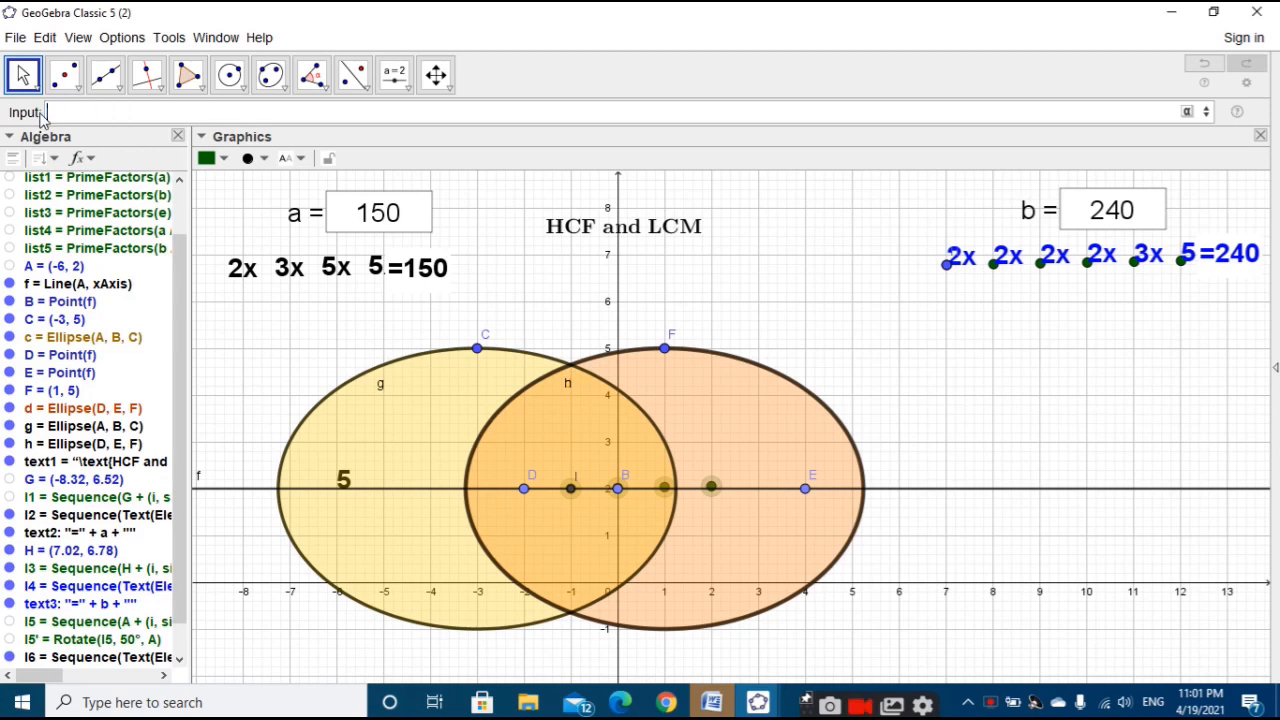
# Step: Redefine point list l7 so its sequence runs from -2 to Length(list3)-3
pyautogui.scroll(-1, 148, 510)
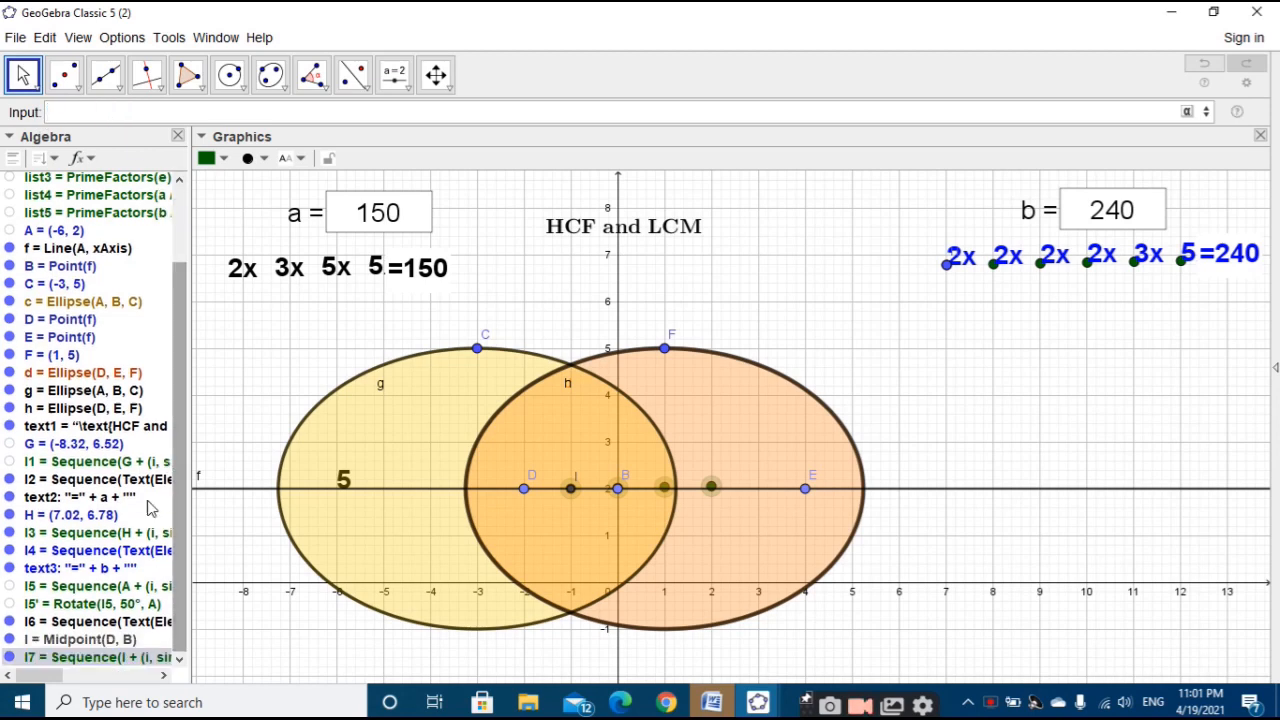
pyautogui.doubleClick(86, 657)
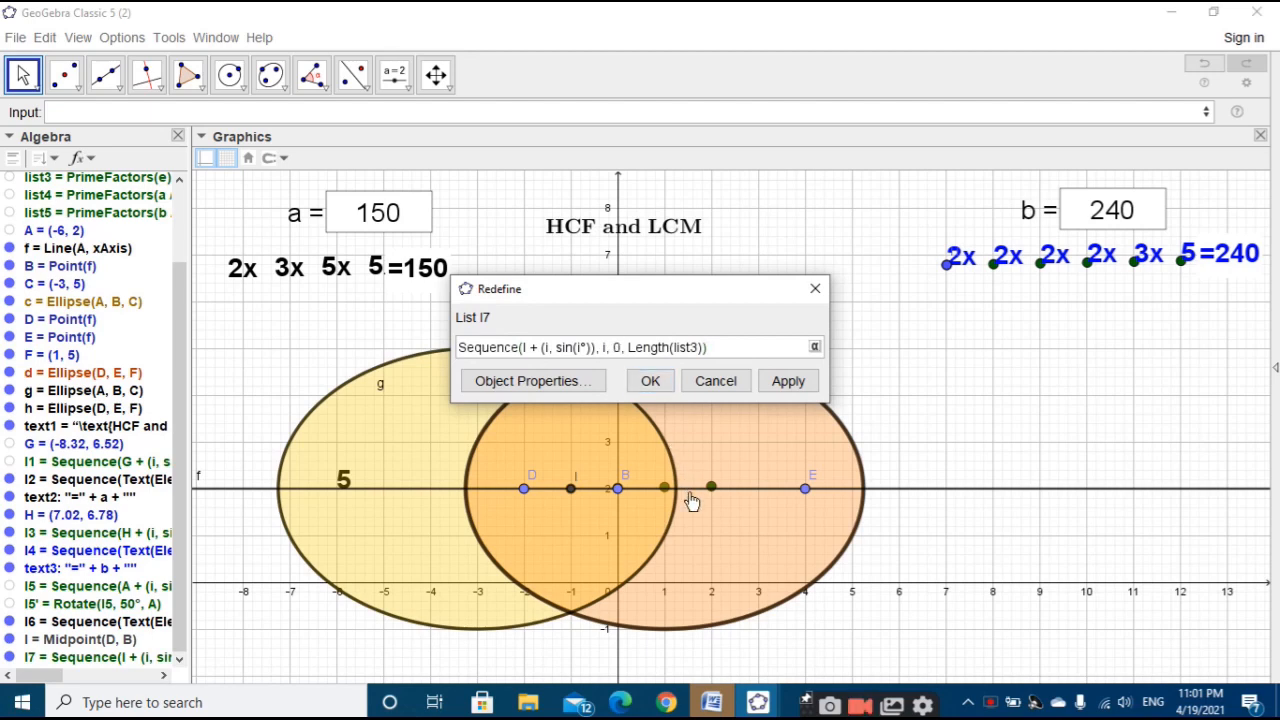
pyautogui.press('BackSpace')
pyautogui.write('-')
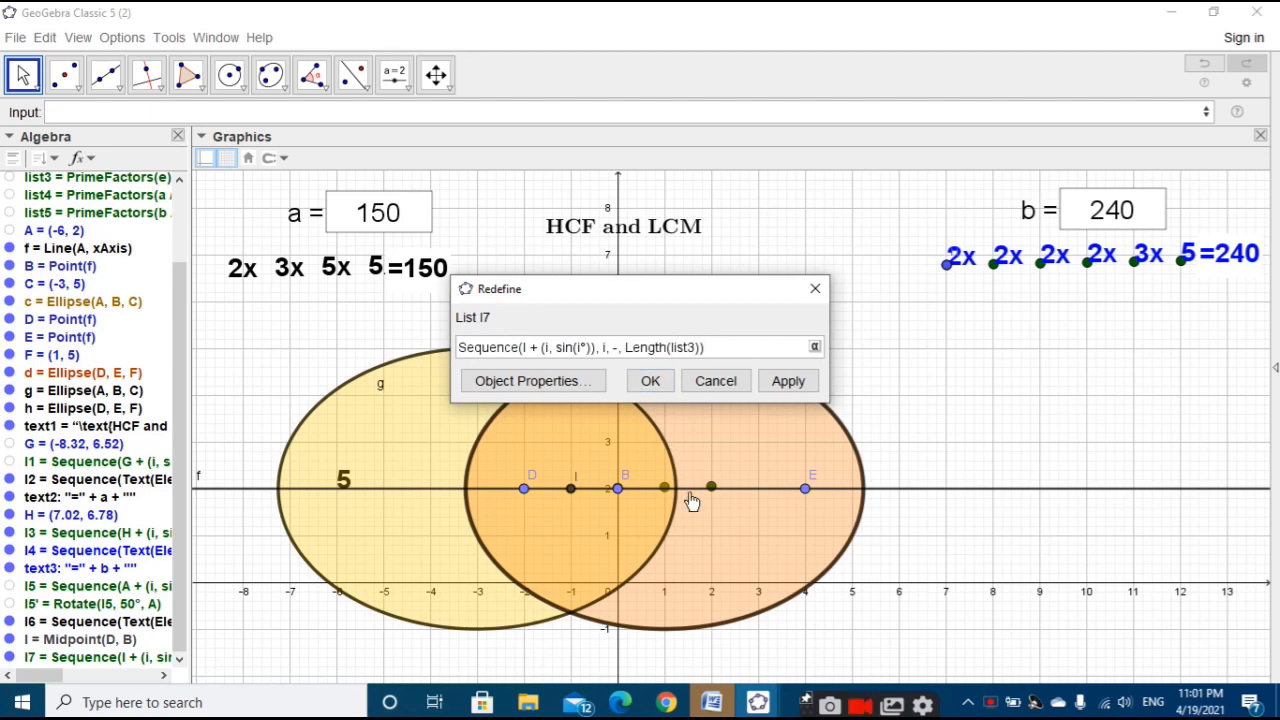
pyautogui.write('2')
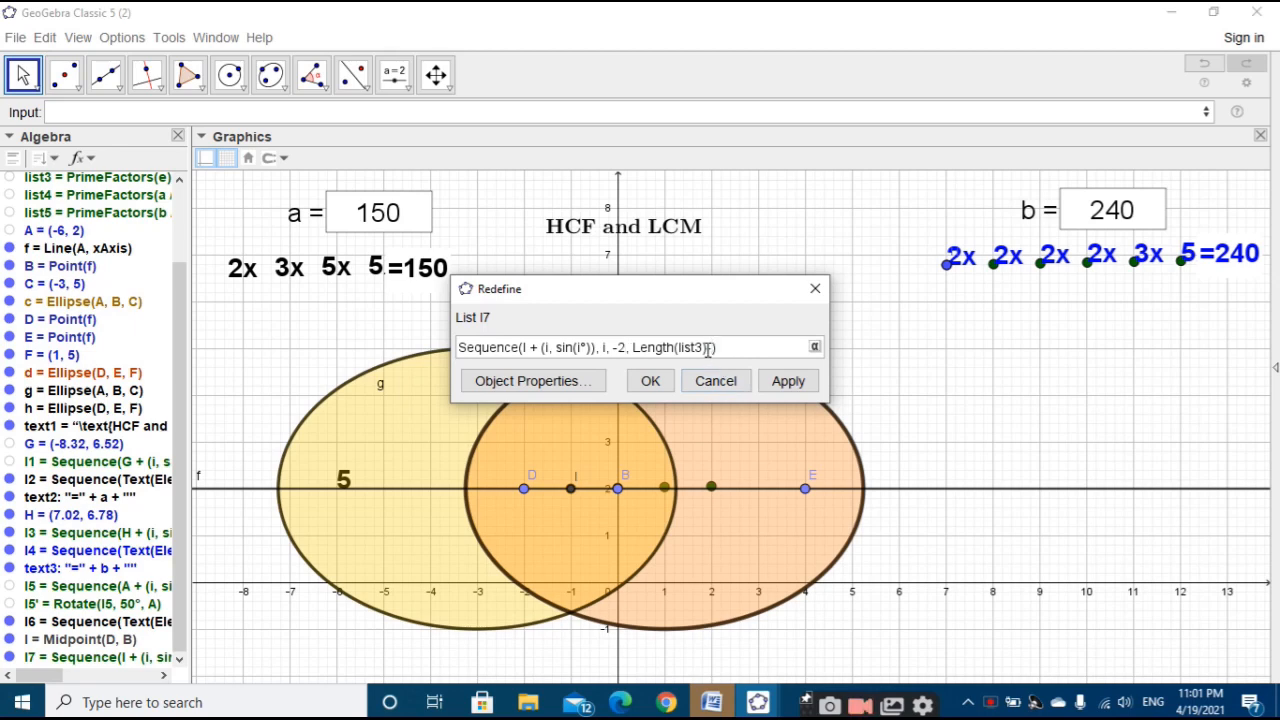
pyautogui.write('-3')
pyautogui.click(787, 382)
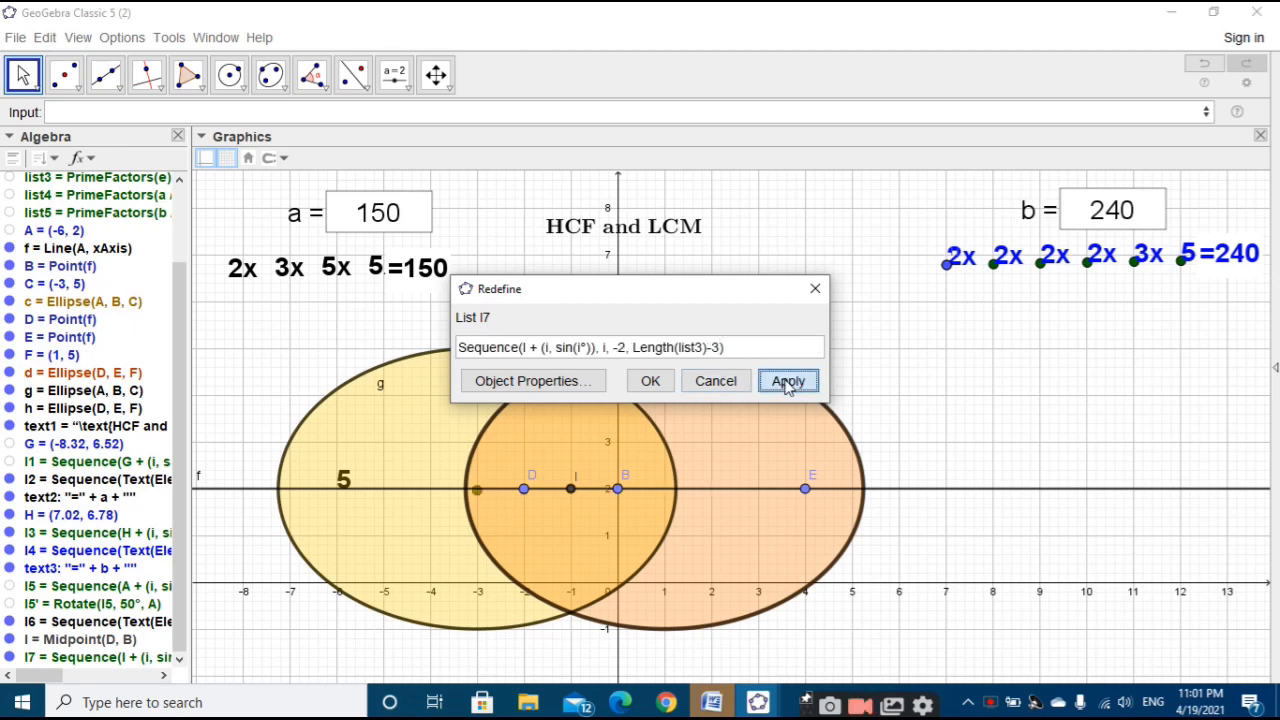
pyautogui.click(650, 381)
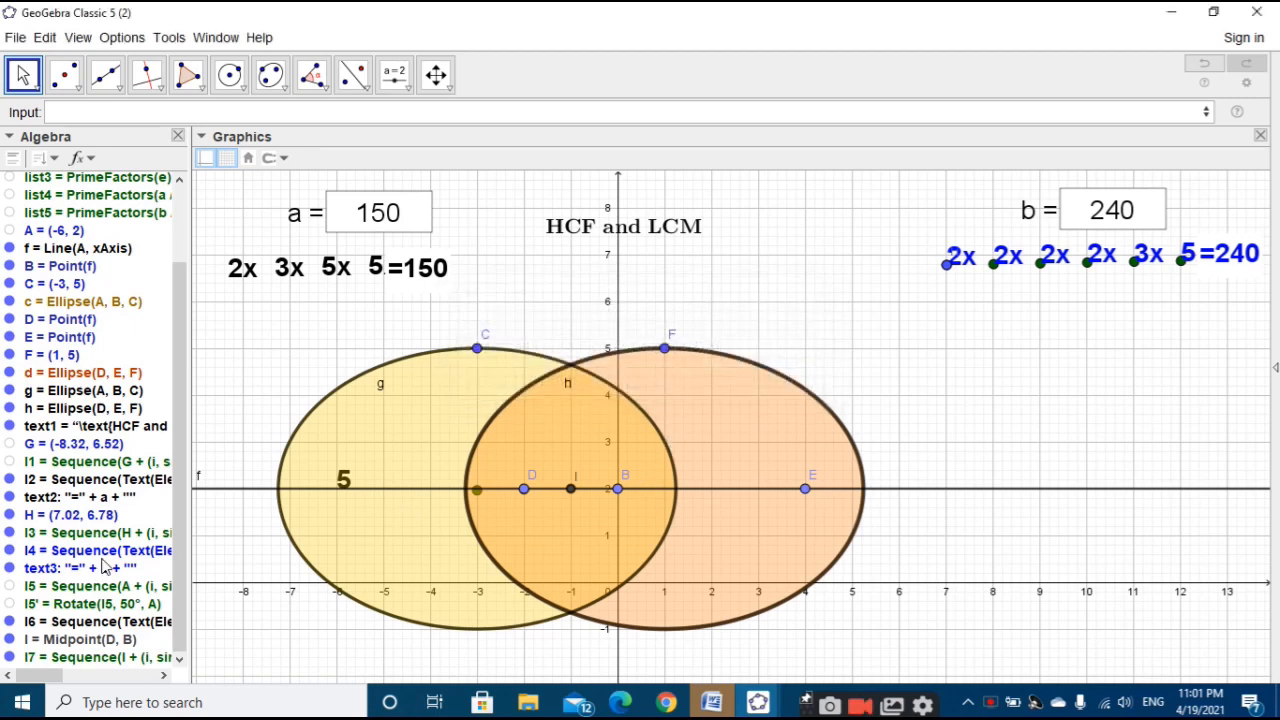
# Step: Enter a Rotate command that turns point list l7 by 30° about midpoint I
pyautogui.click(197, 113)
pyautogui.write('rot')
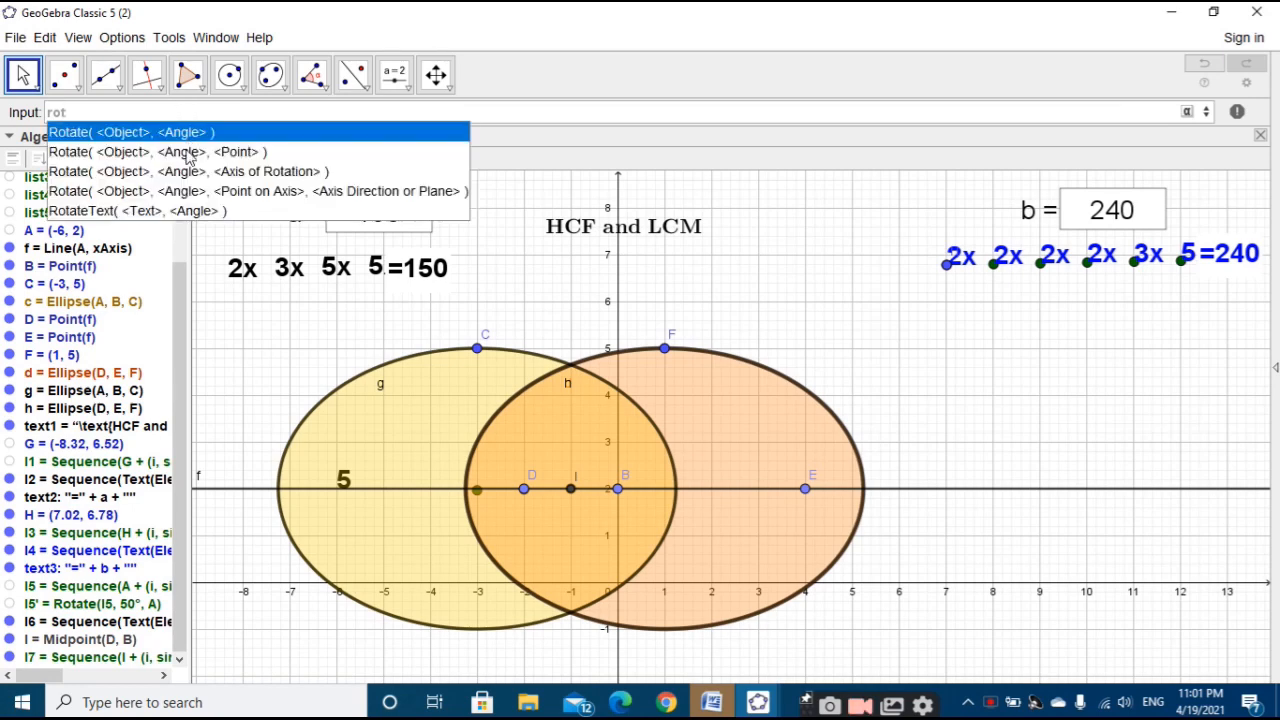
pyautogui.click(187, 152)
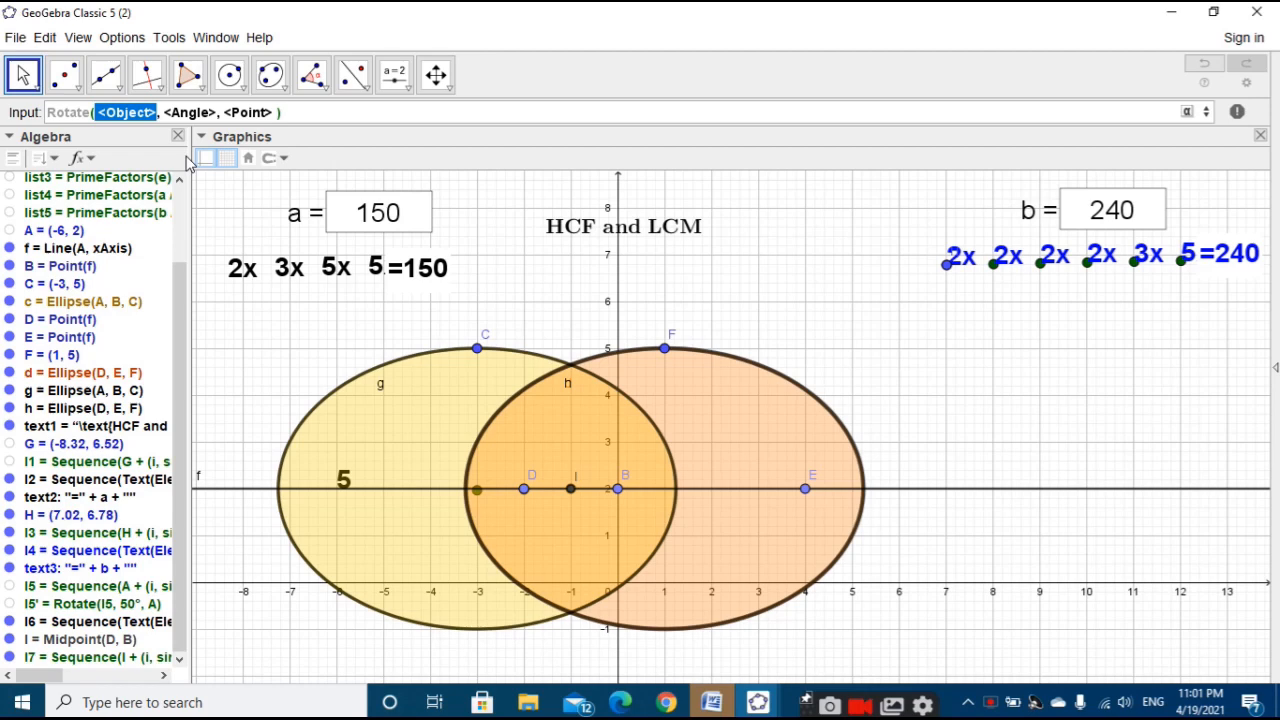
pyautogui.write('l7')
pyautogui.press('Tab')
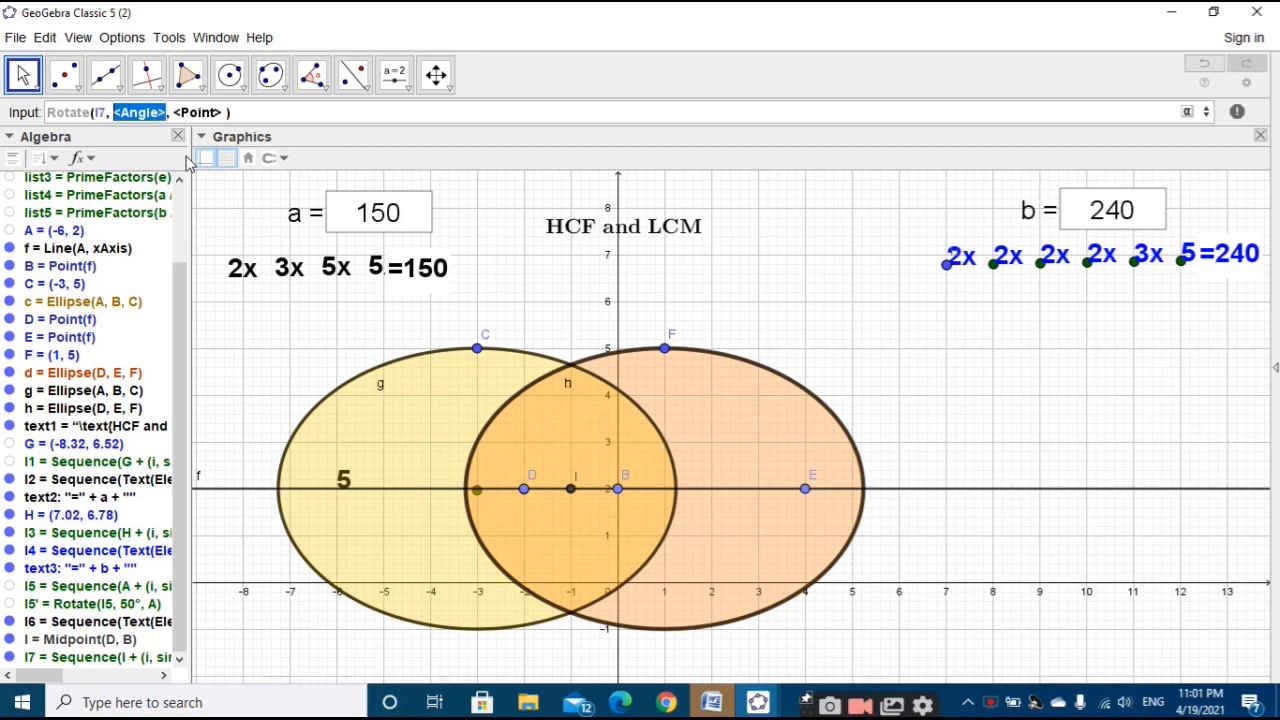
pyautogui.write('30°')
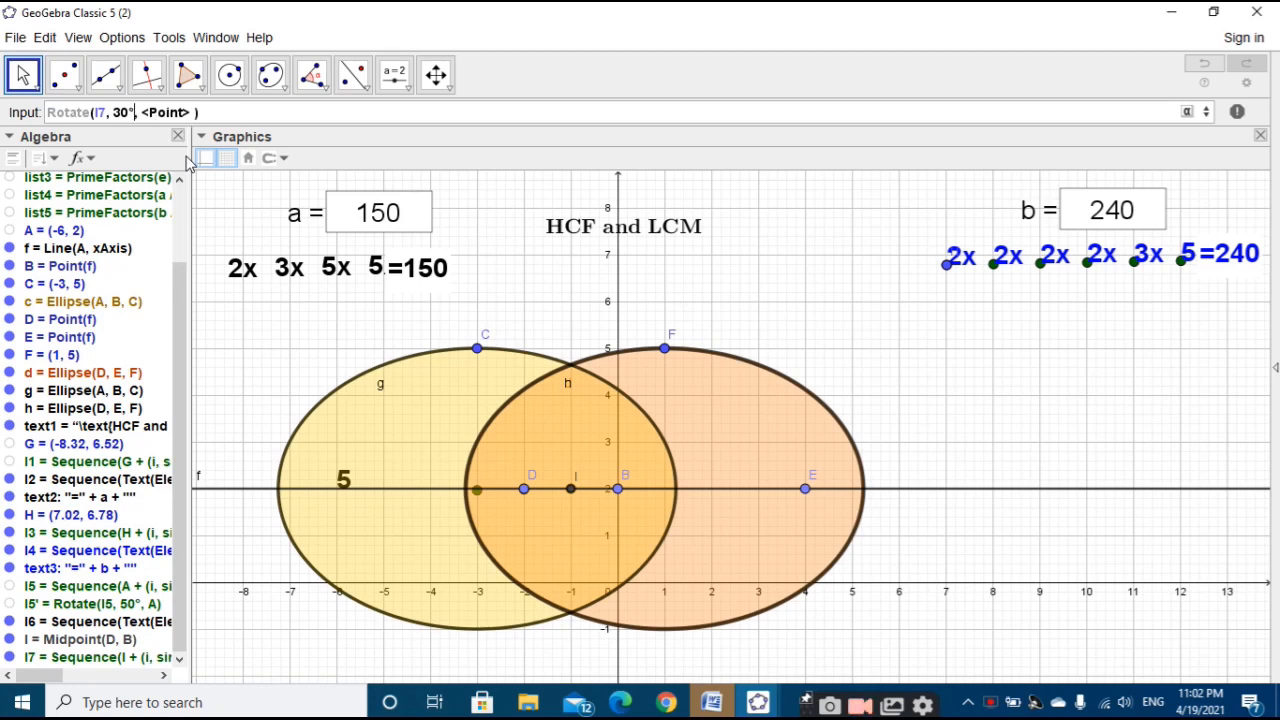
pyautogui.press('Tab')
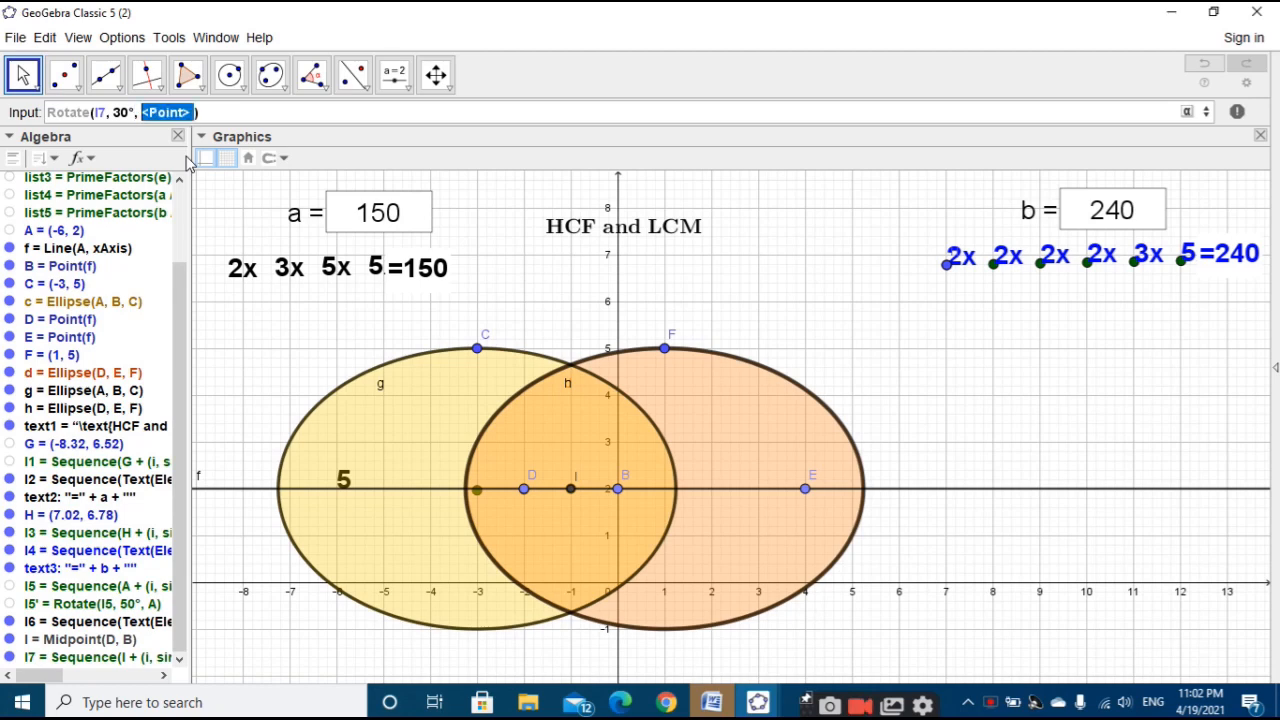
pyautogui.write('I')
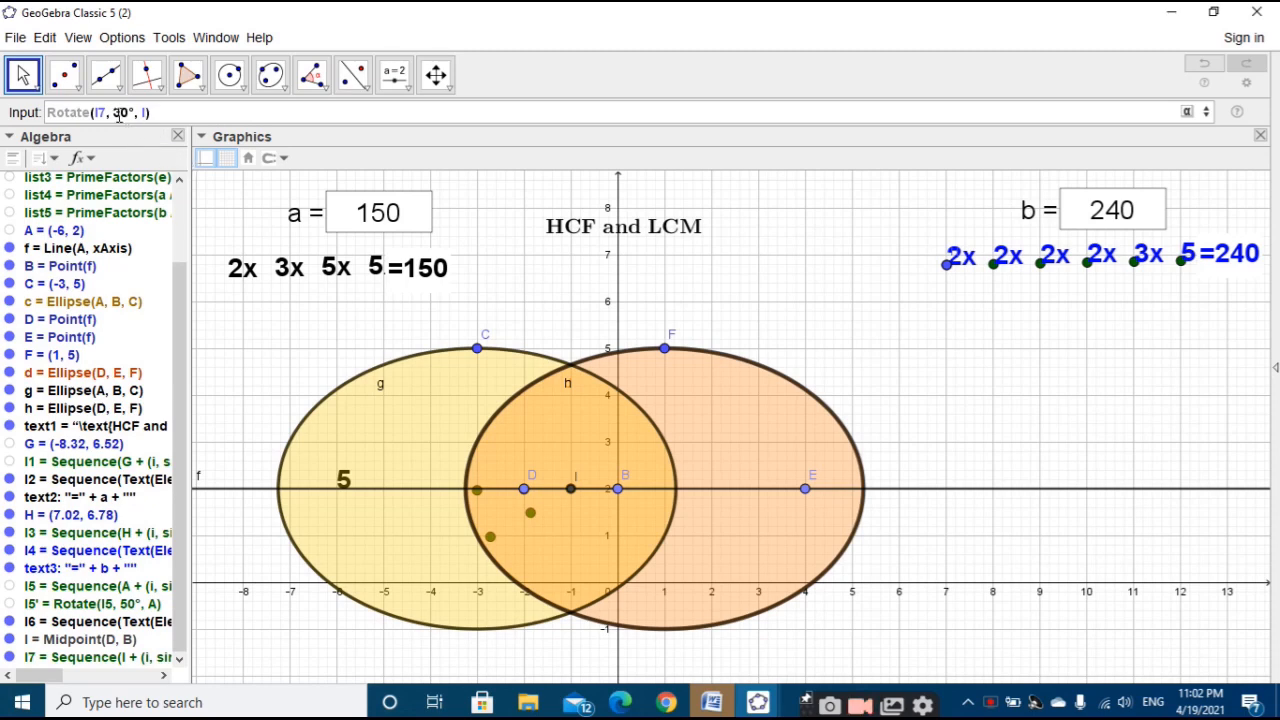
# Step: Change the rotation angle of l7 about I to 750° and create the rotated point list
pyautogui.click(118, 113)
pyautogui.press('BackSpace')
pyautogui.write('9')
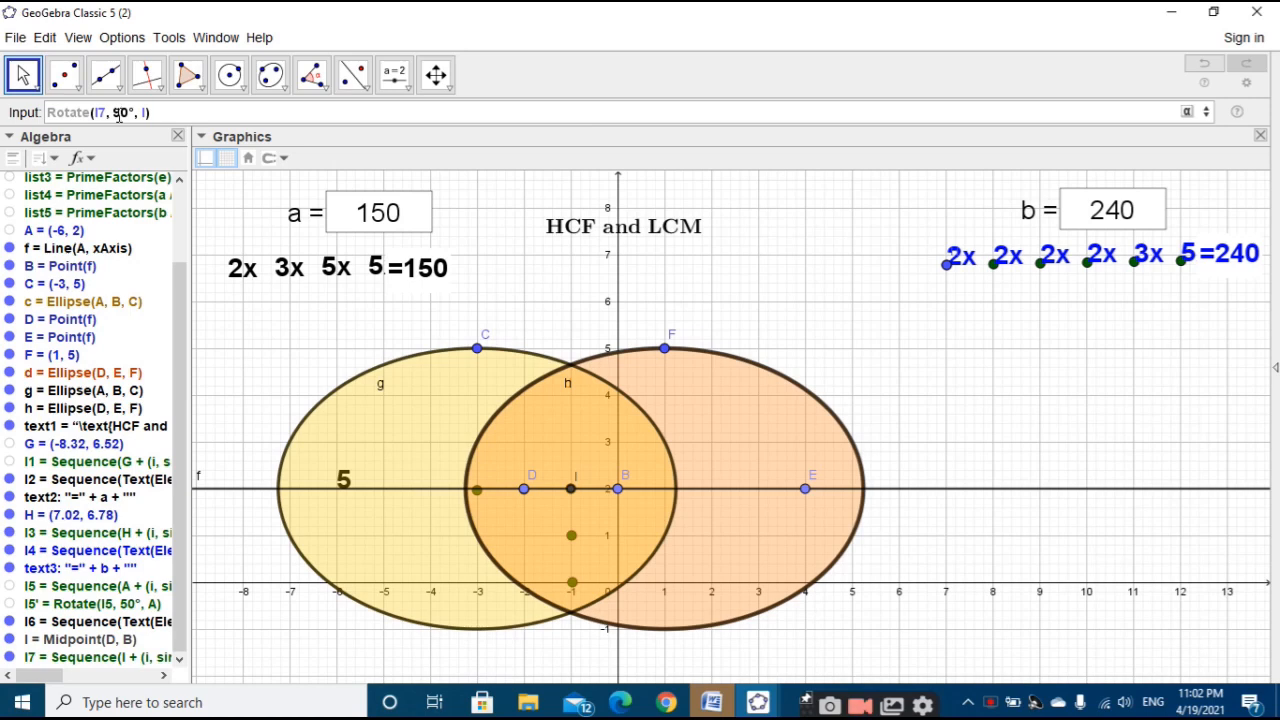
pyautogui.press('BackSpace')
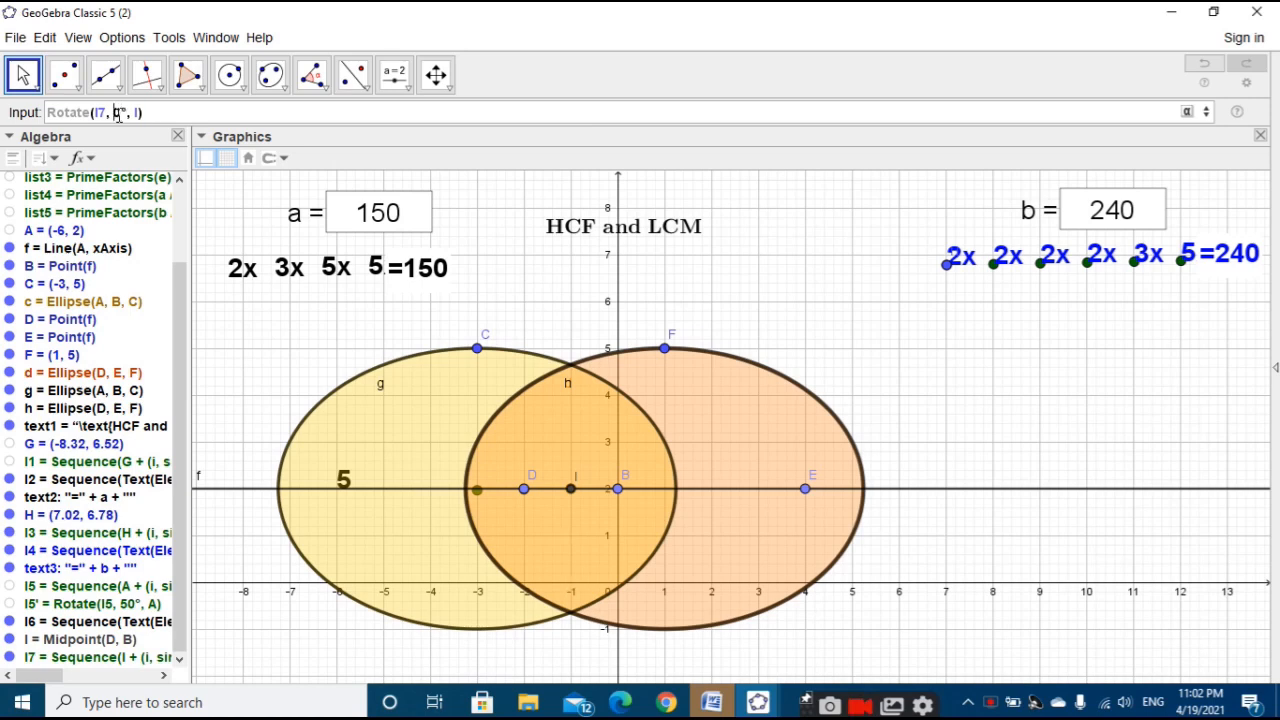
pyautogui.write('750')
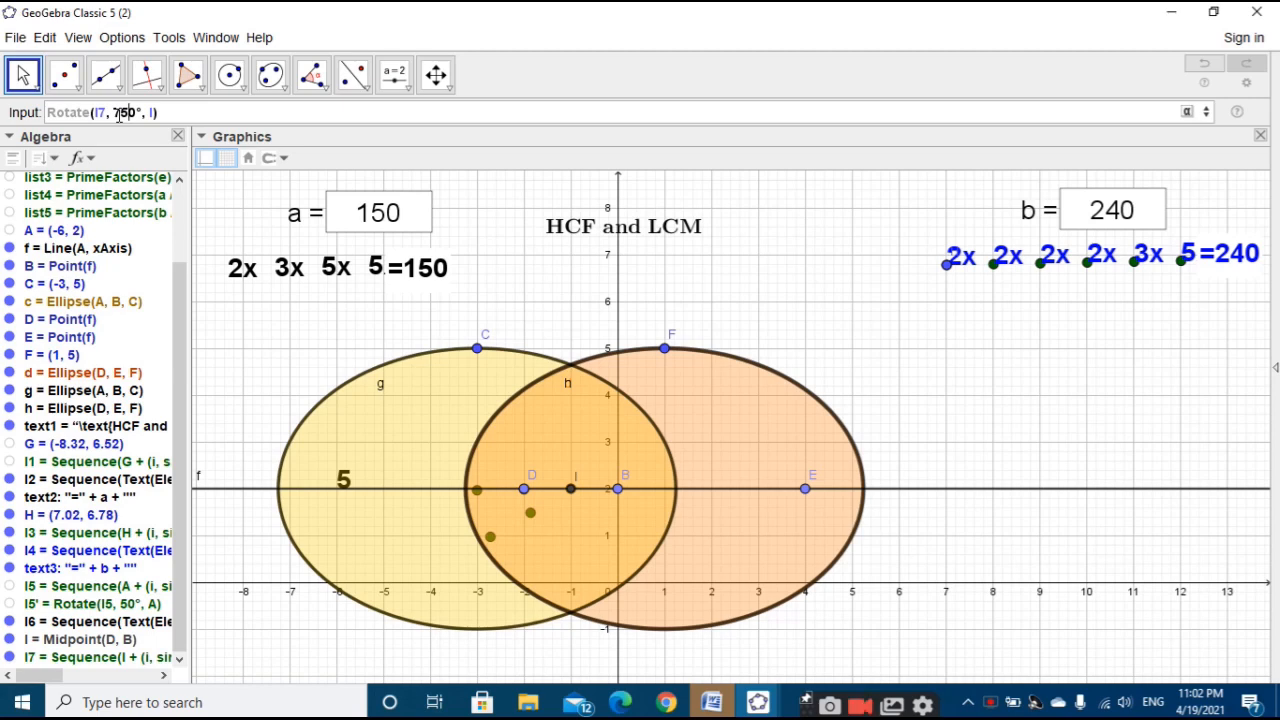
pyautogui.press('Return')
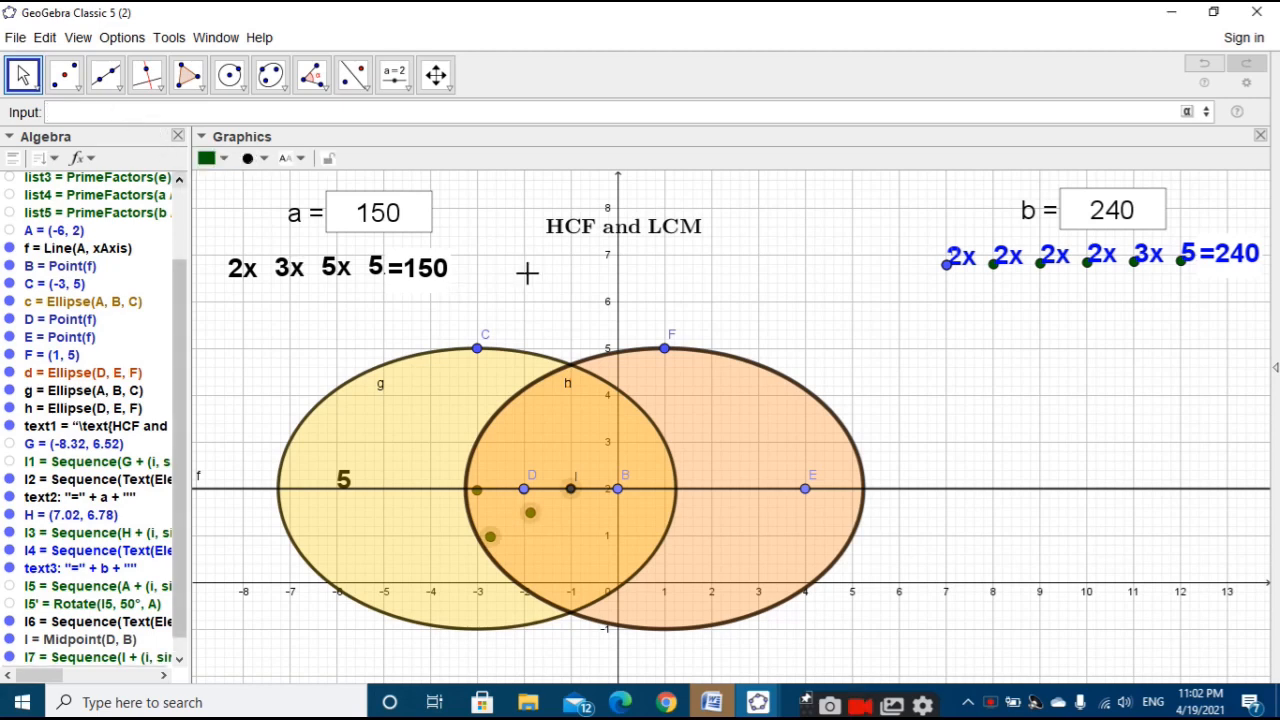
pyautogui.click(526, 274)
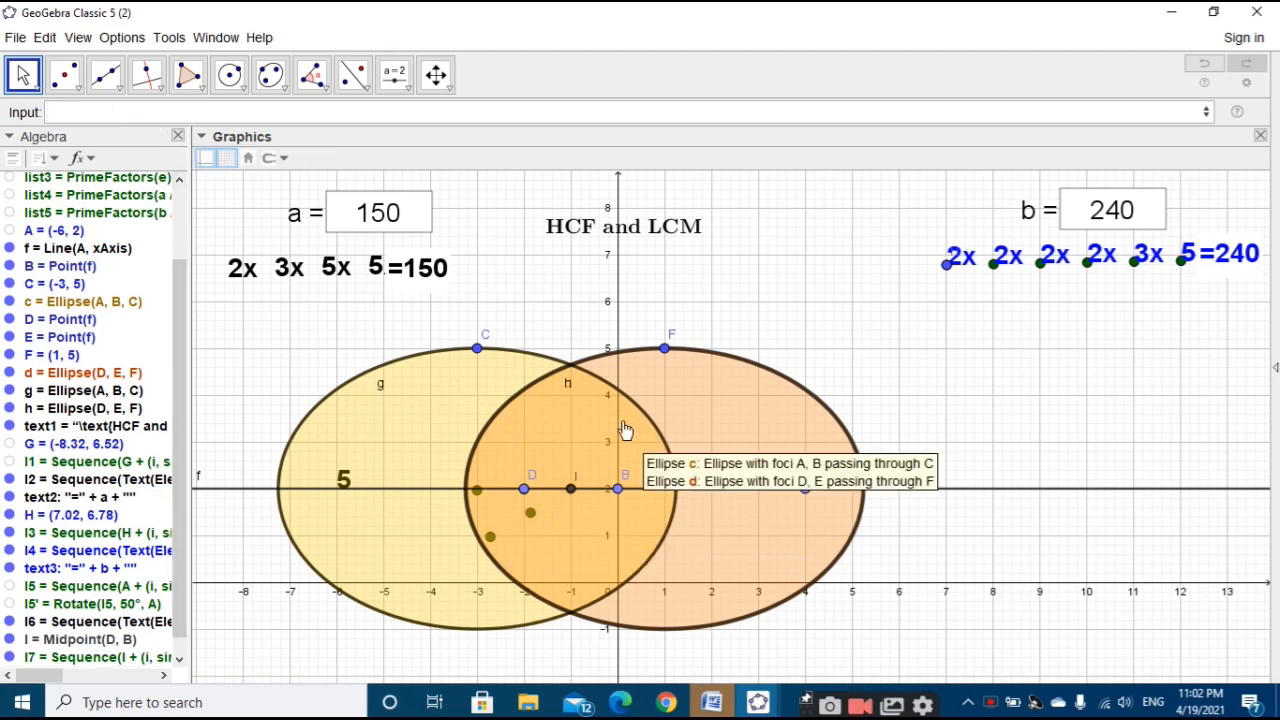
# Step: Copy the defining Sequence expression of text list l6 and reuse it as a new input expression
pyautogui.scroll(-1, 190, 440)
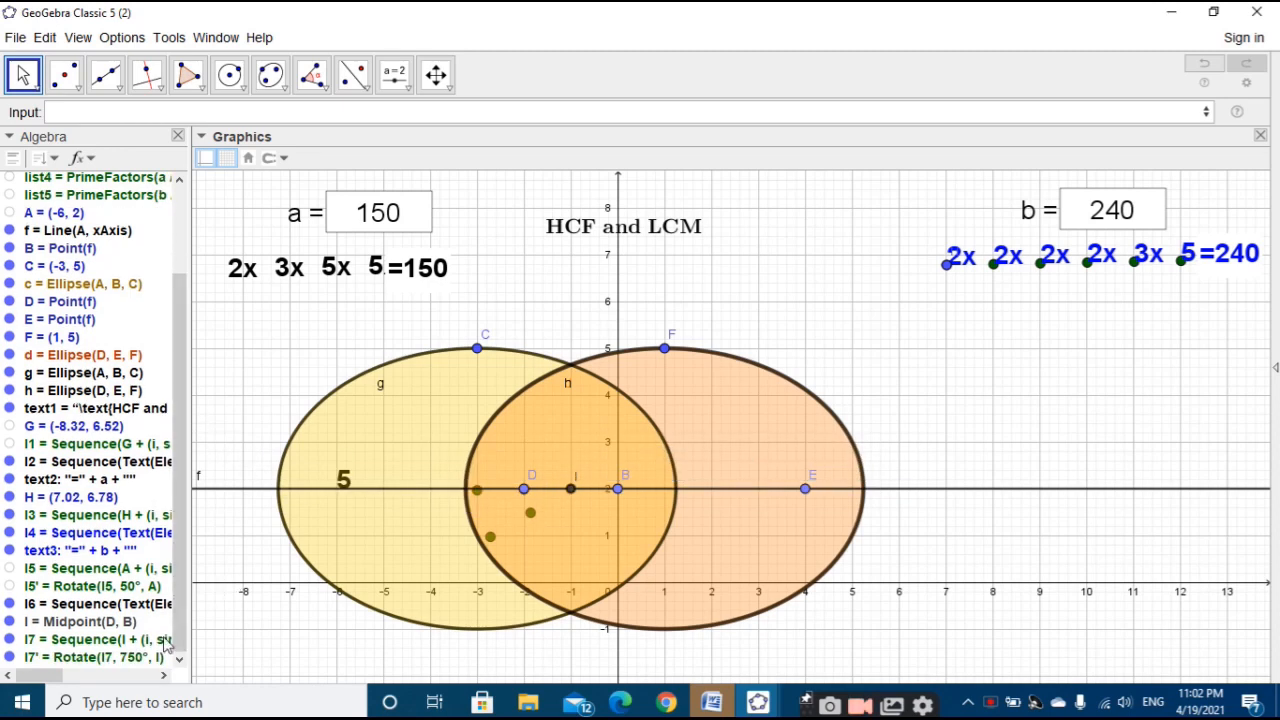
pyautogui.click(115, 658)
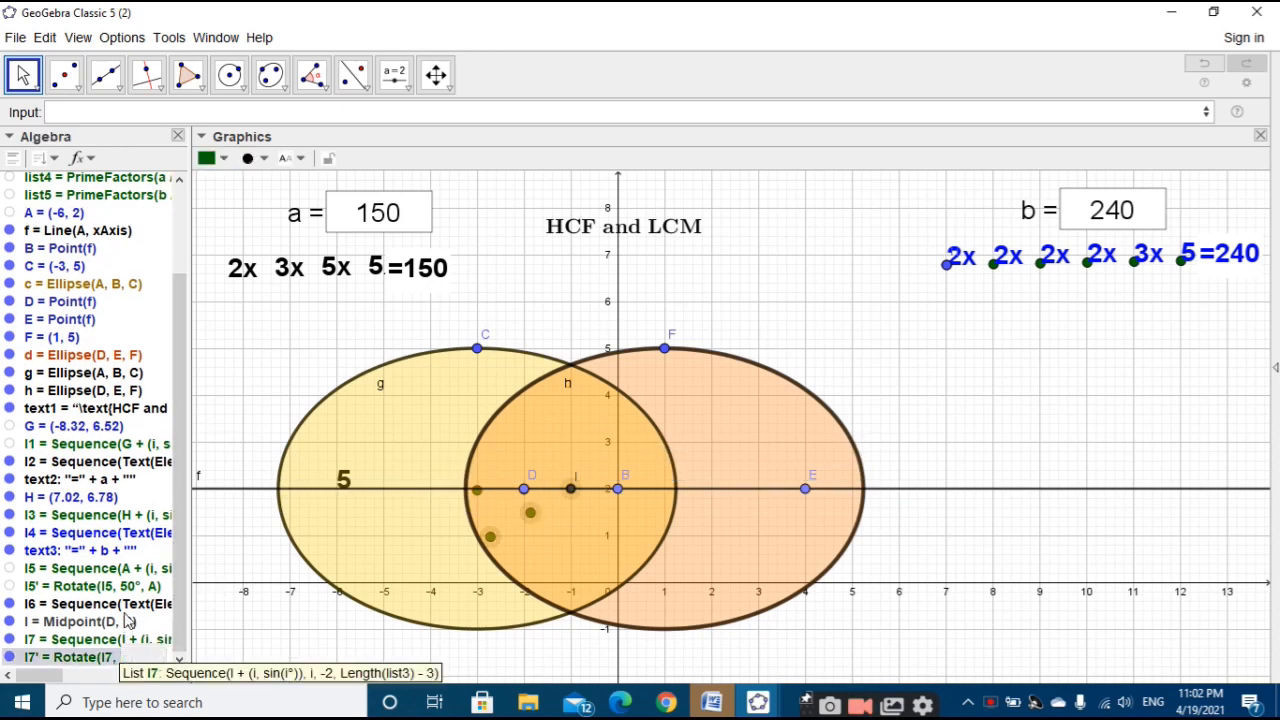
pyautogui.doubleClick(95, 604)
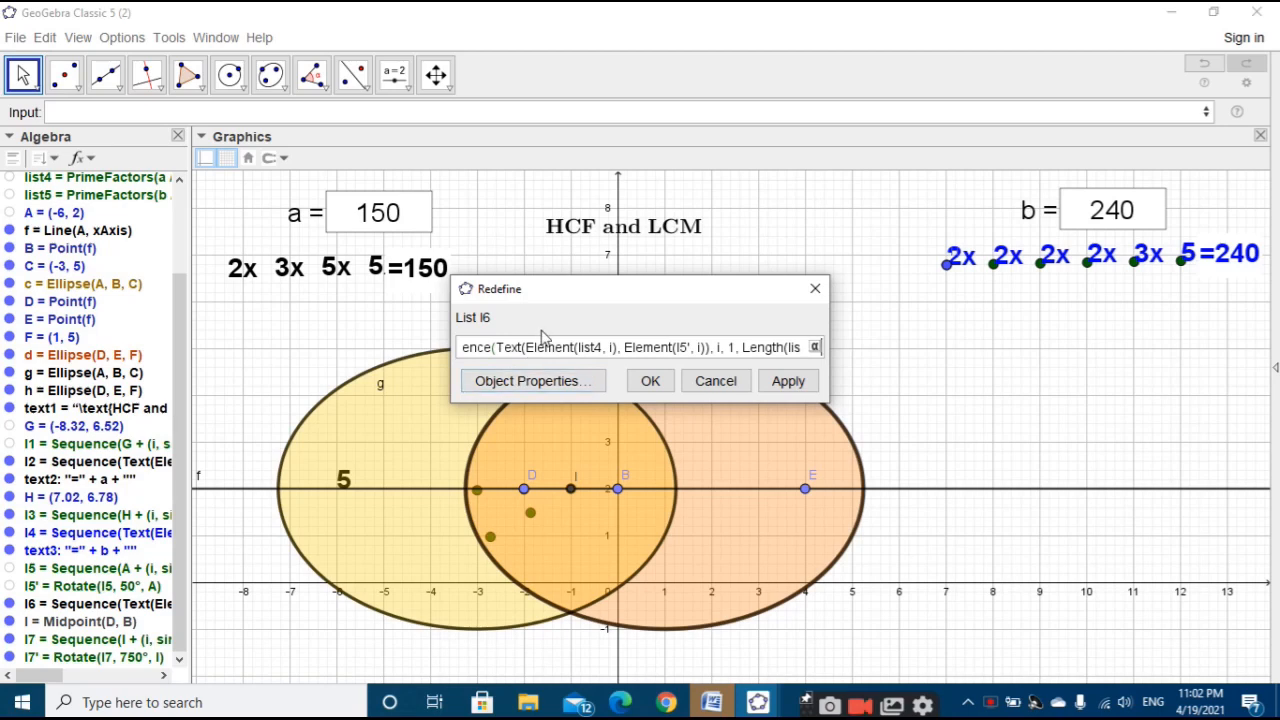
pyautogui.hotkey('ctrl', 'a')
pyautogui.hotkey('ctrl', 'c')
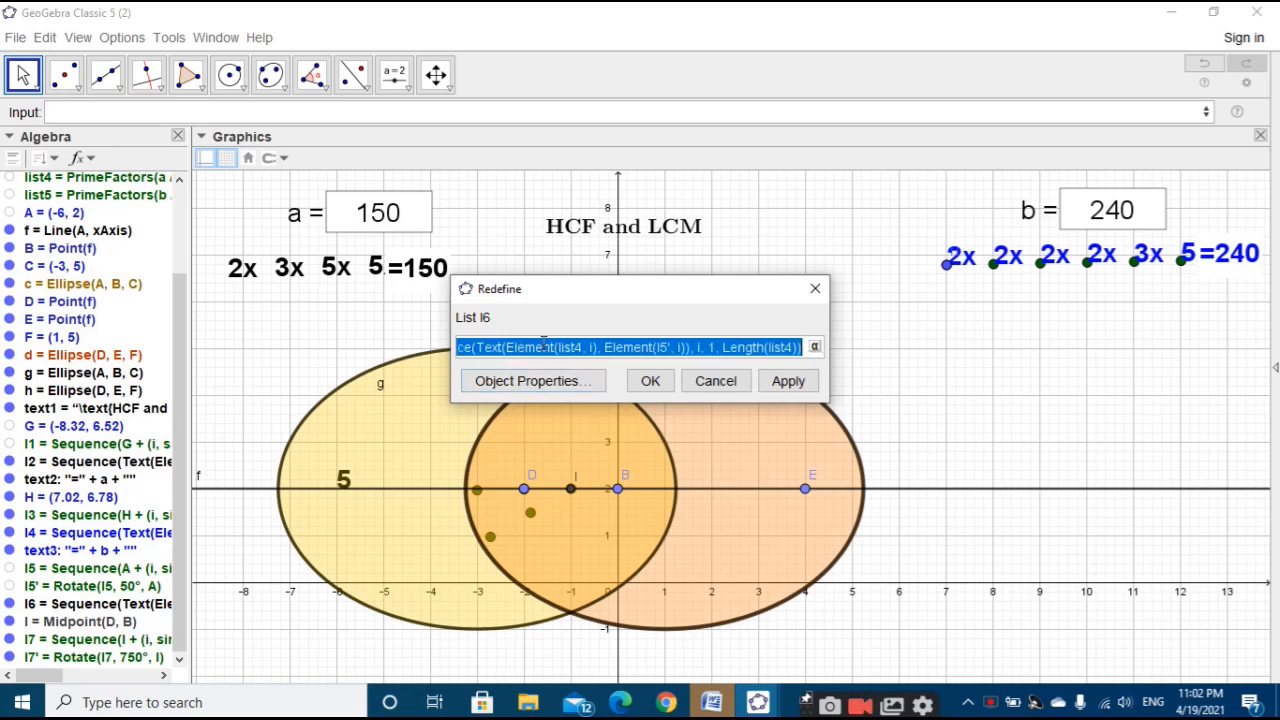
pyautogui.click(652, 383)
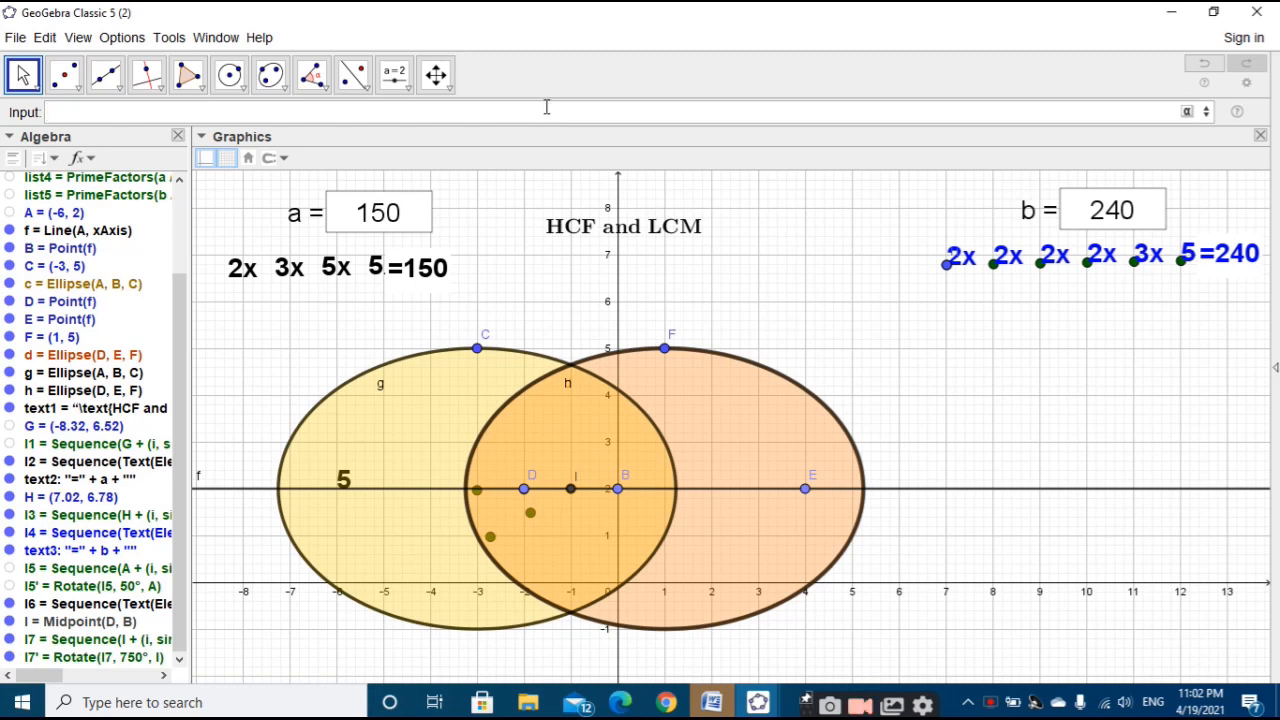
pyautogui.hotkey('ctrl', 'v')
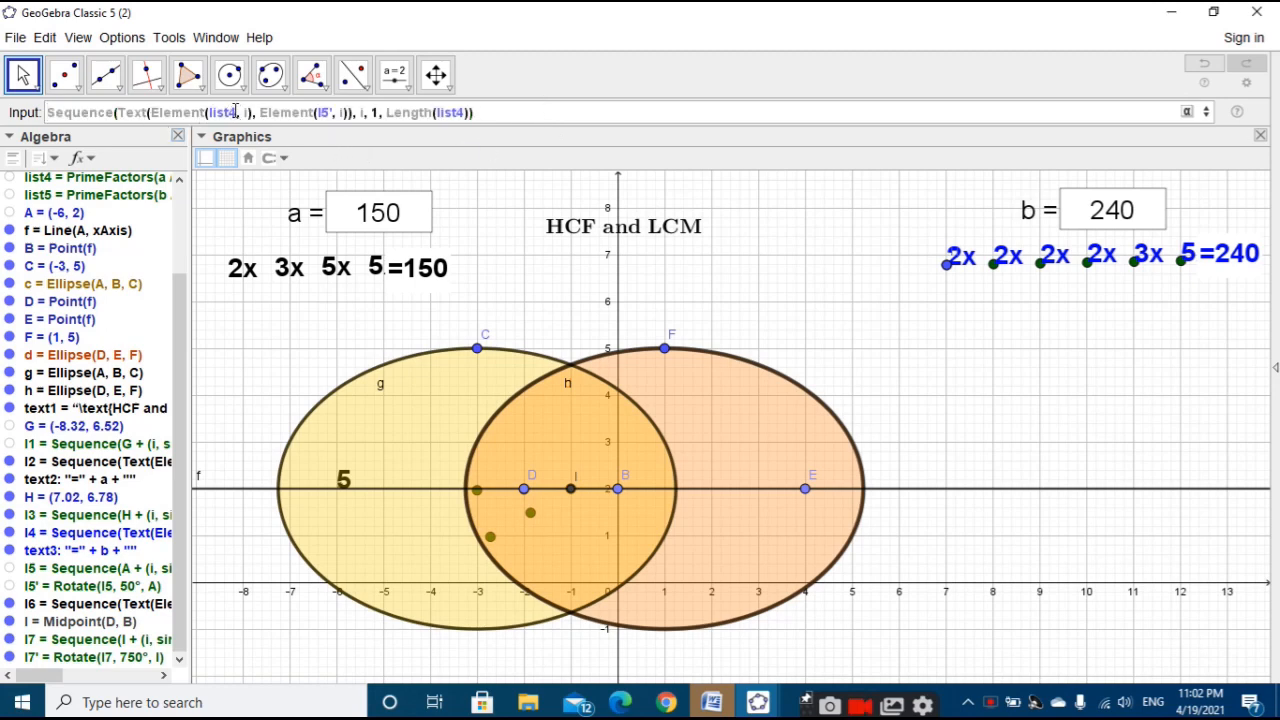
# Step: Adapt the copied expression to use list3, rotated points l7' and Length(list3), and create the text list of common factors
pyautogui.press('BackSpace')
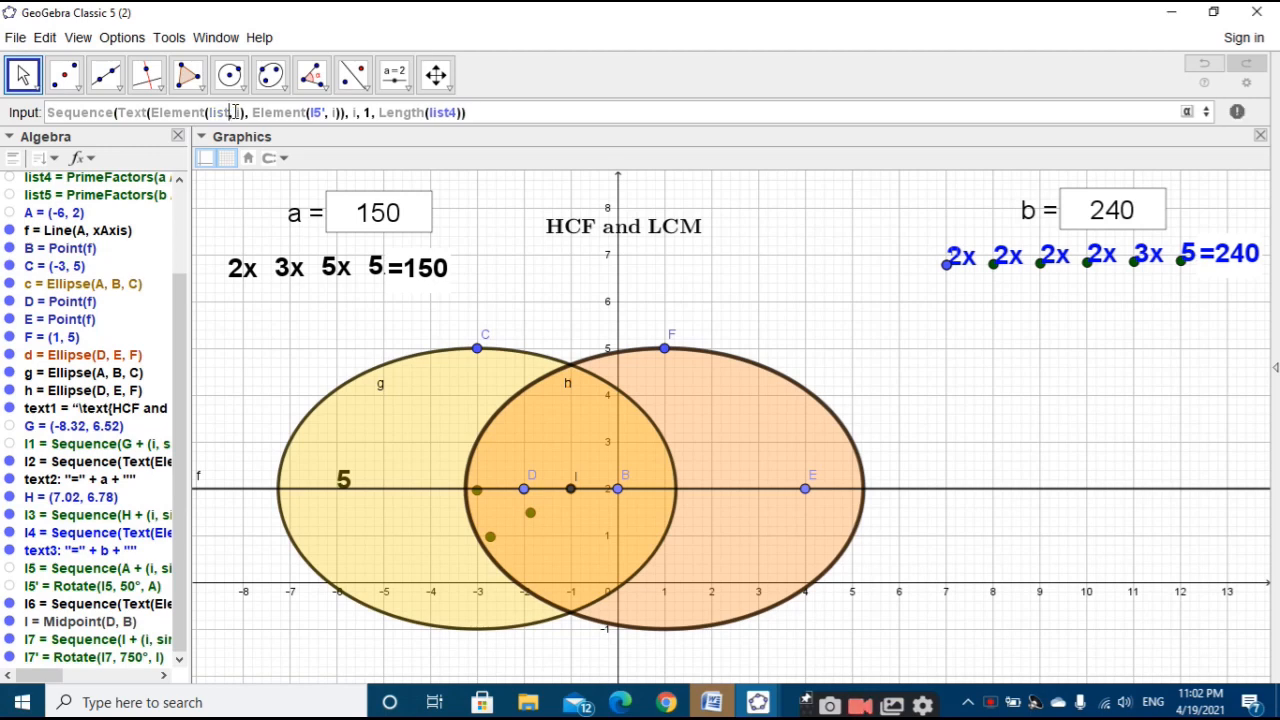
pyautogui.write('3')
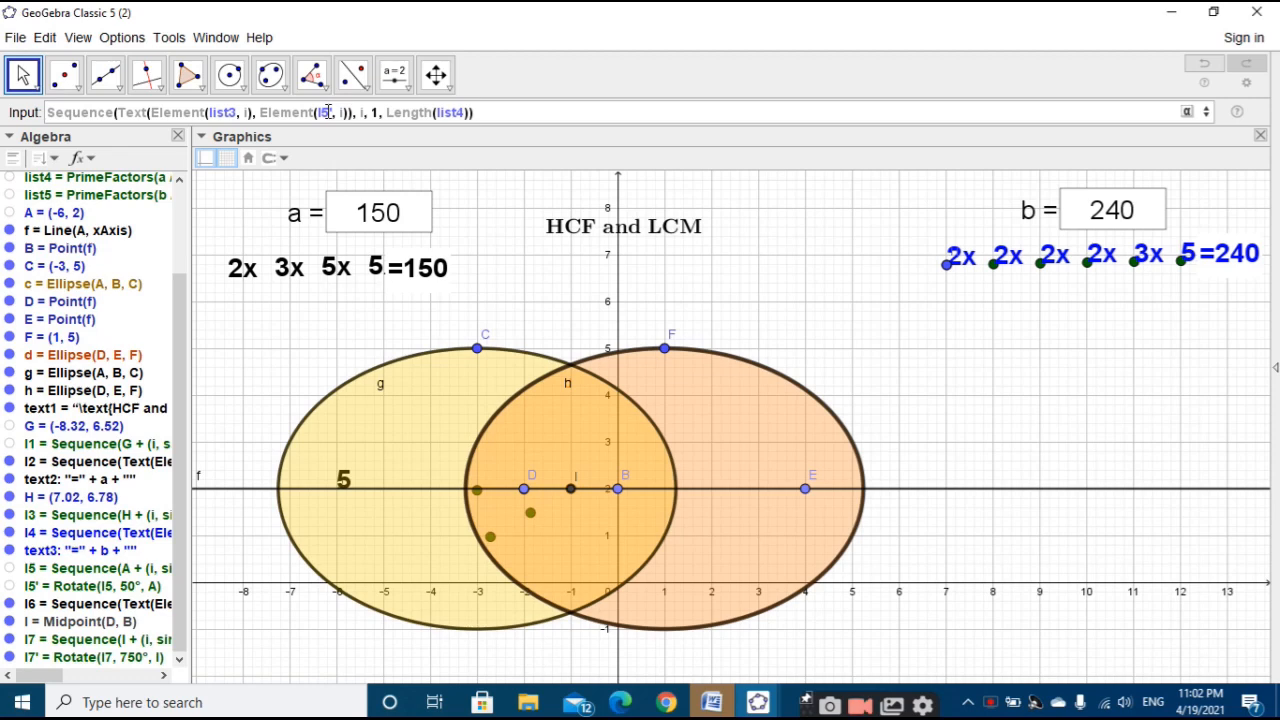
pyautogui.press('BackSpace')
pyautogui.write('7')
pyautogui.click(465, 112)
pyautogui.press('BackSpace')
pyautogui.write('3')
pyautogui.press('Return')
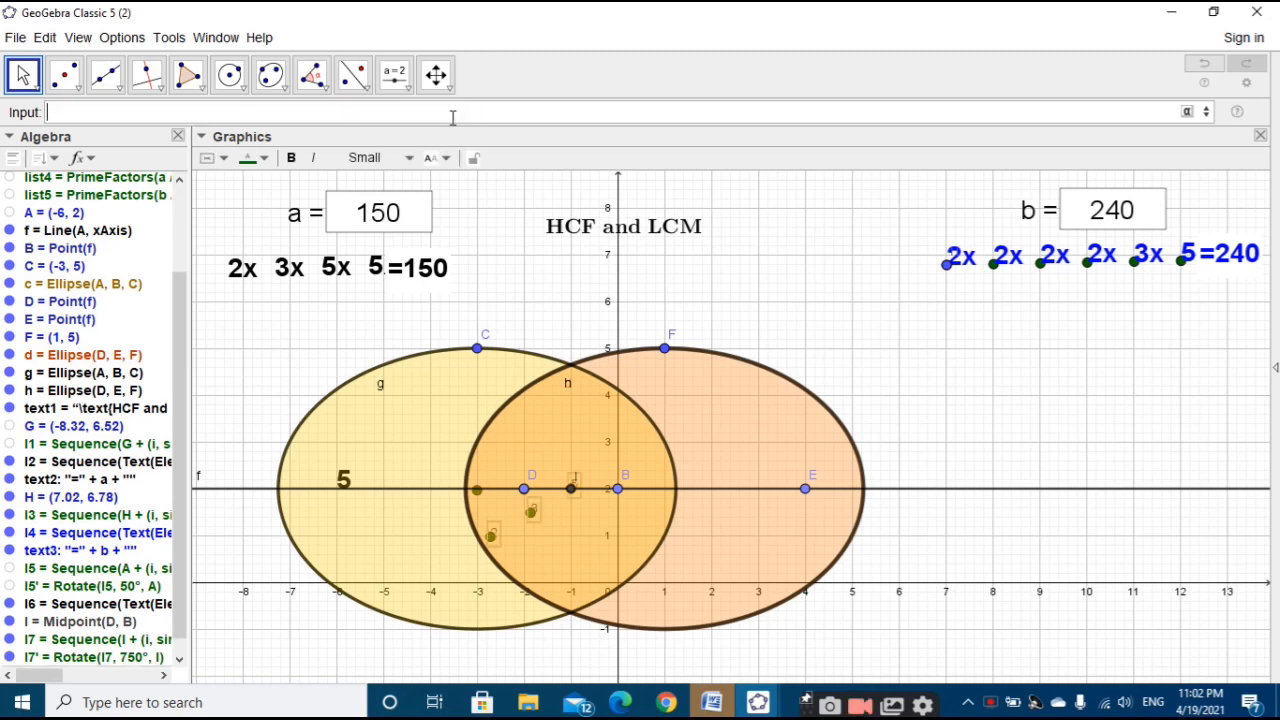
# Step: Format the common-factor texts in the overlap as large, bold and red
pyautogui.click(362, 157)
pyautogui.click(351, 273)
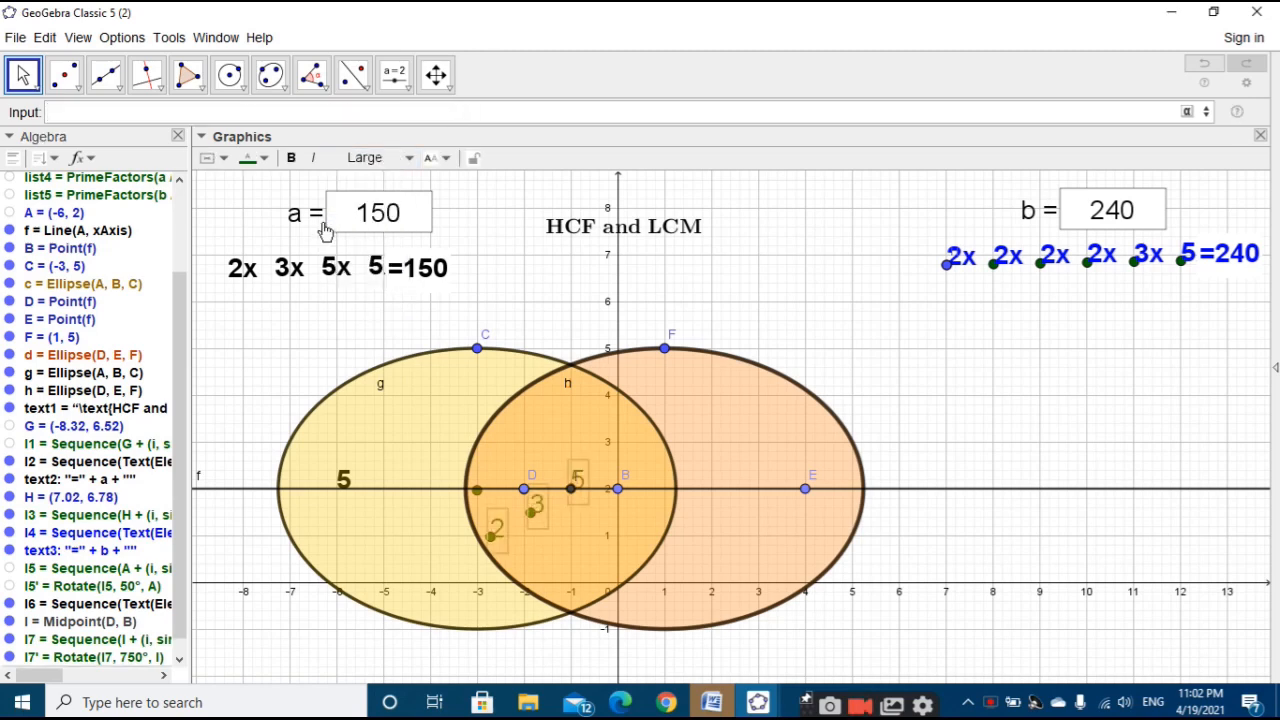
pyautogui.click(292, 161)
pyautogui.click(250, 158)
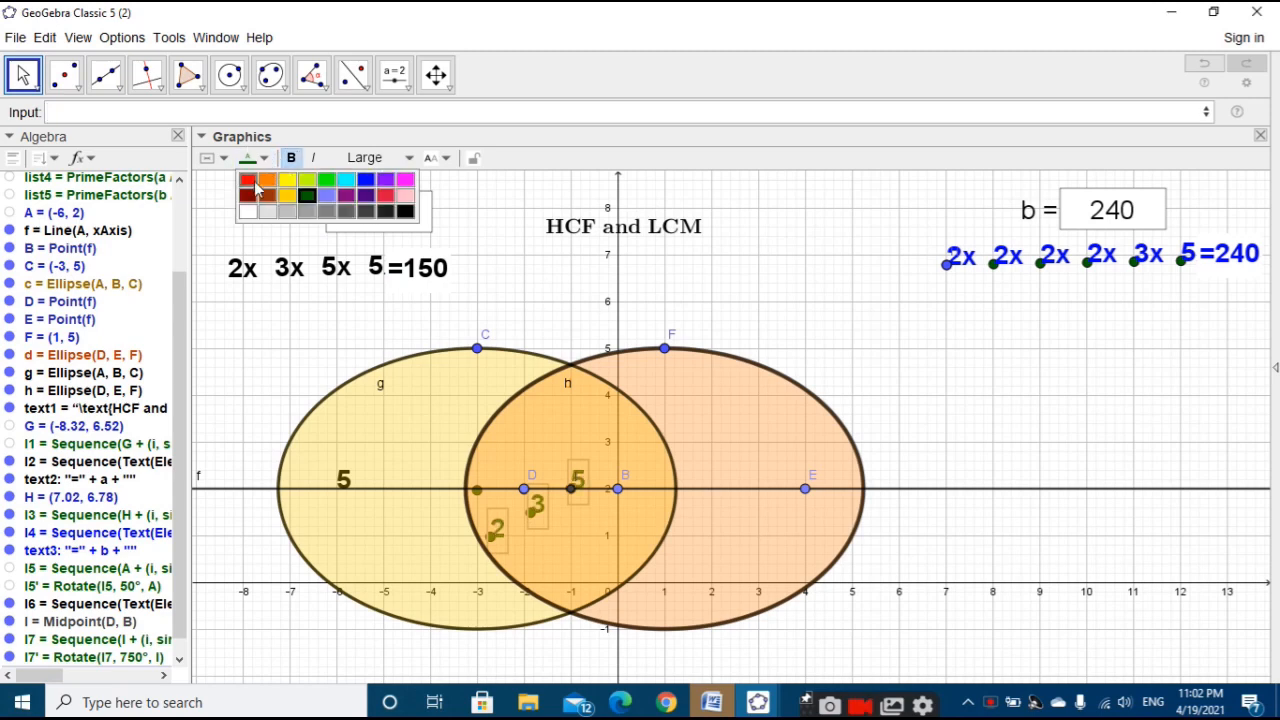
pyautogui.click(248, 180)
pyautogui.click(500, 252)
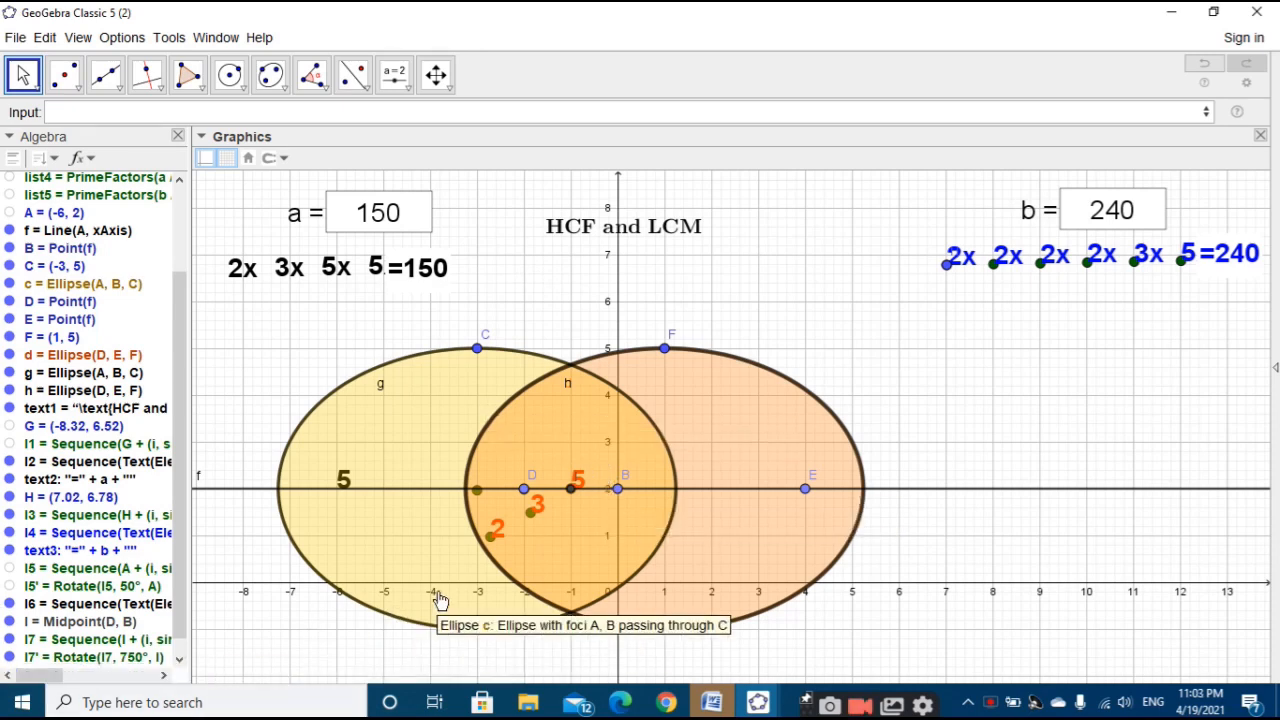
pyautogui.click(560, 455)
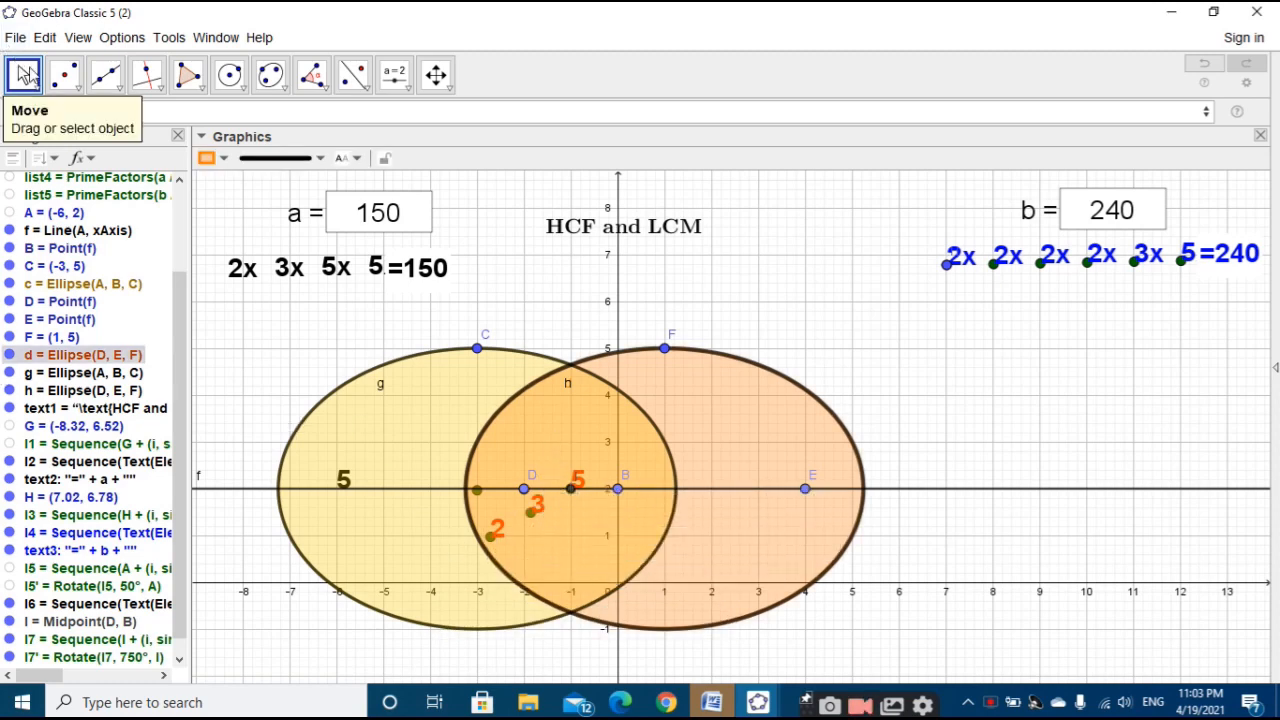
pyautogui.scroll(-1, 172, 420)
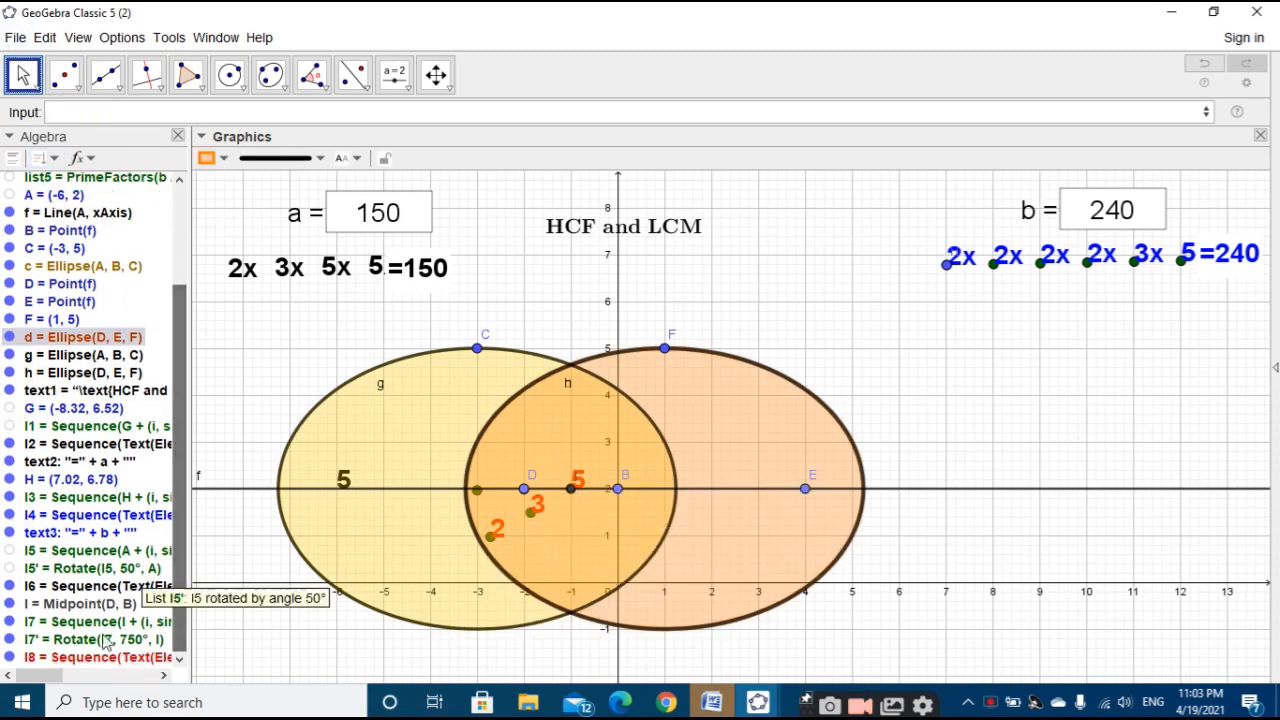
pyautogui.click(70, 660)
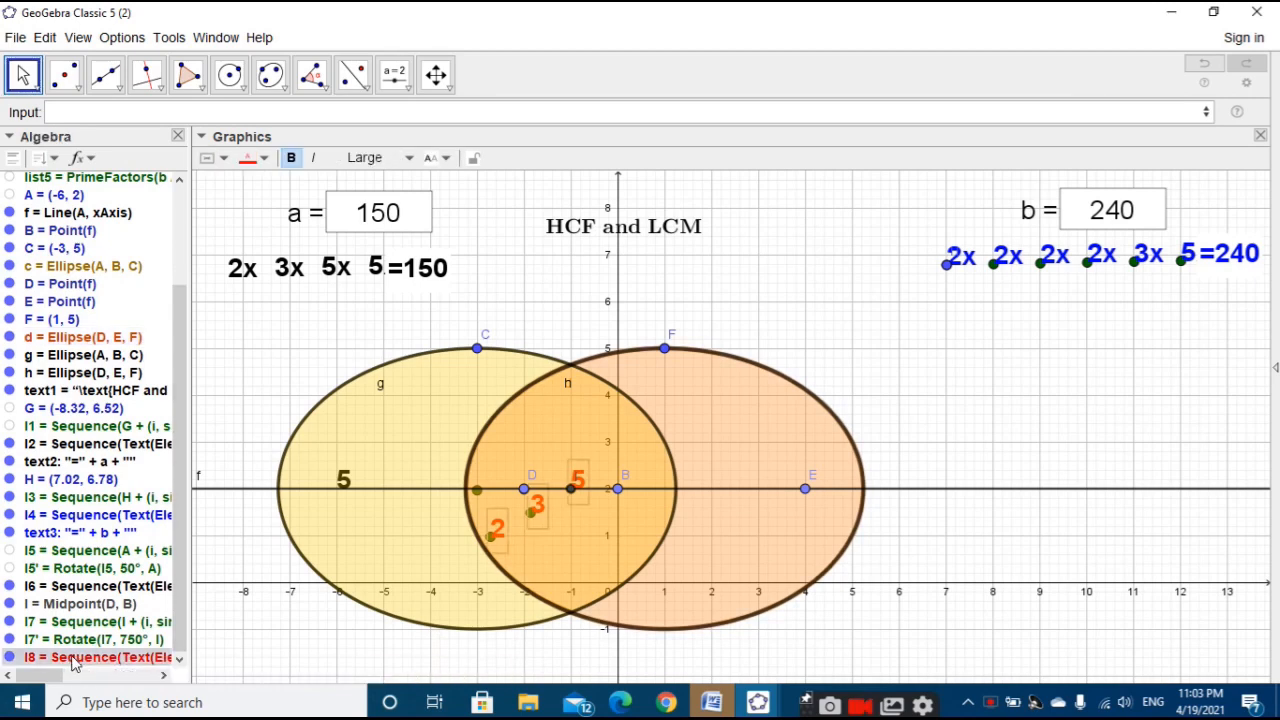
pyautogui.click(588, 462)
# Step: Lower the fill opacity of the yellow ellipse c and the orange ellipse d to lighten both
pyautogui.click(476, 416)
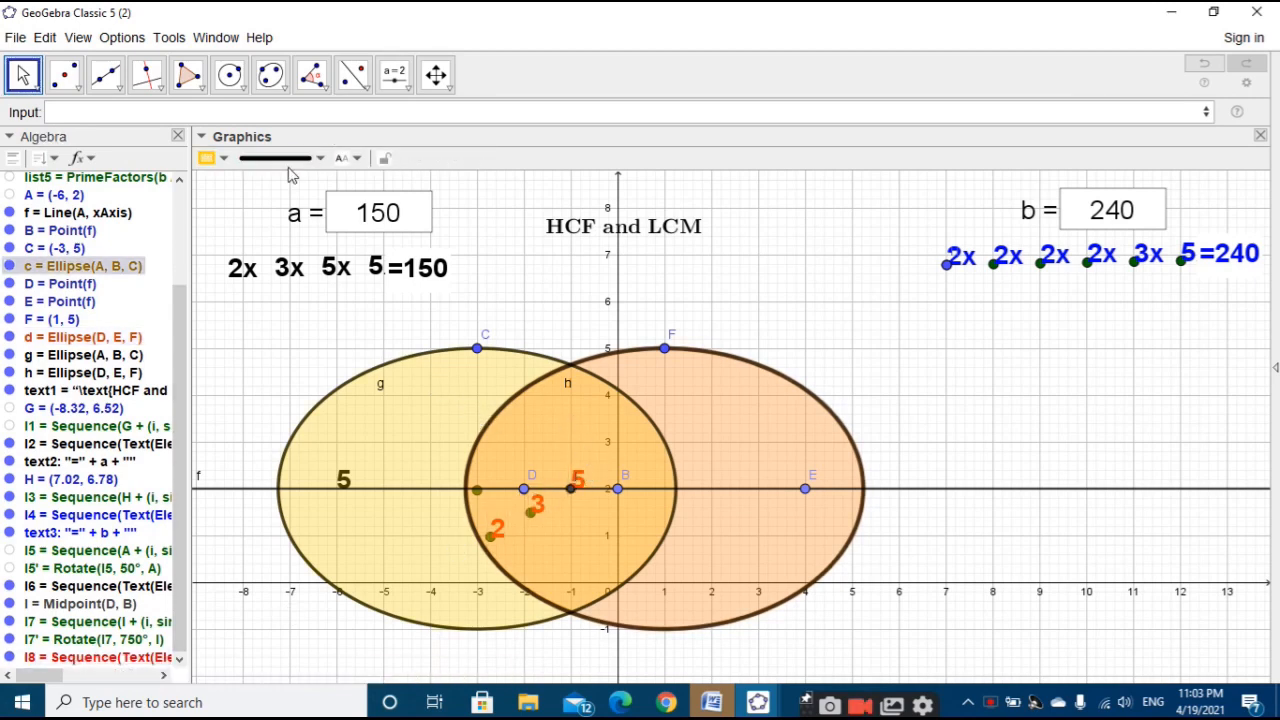
pyautogui.click(212, 158)
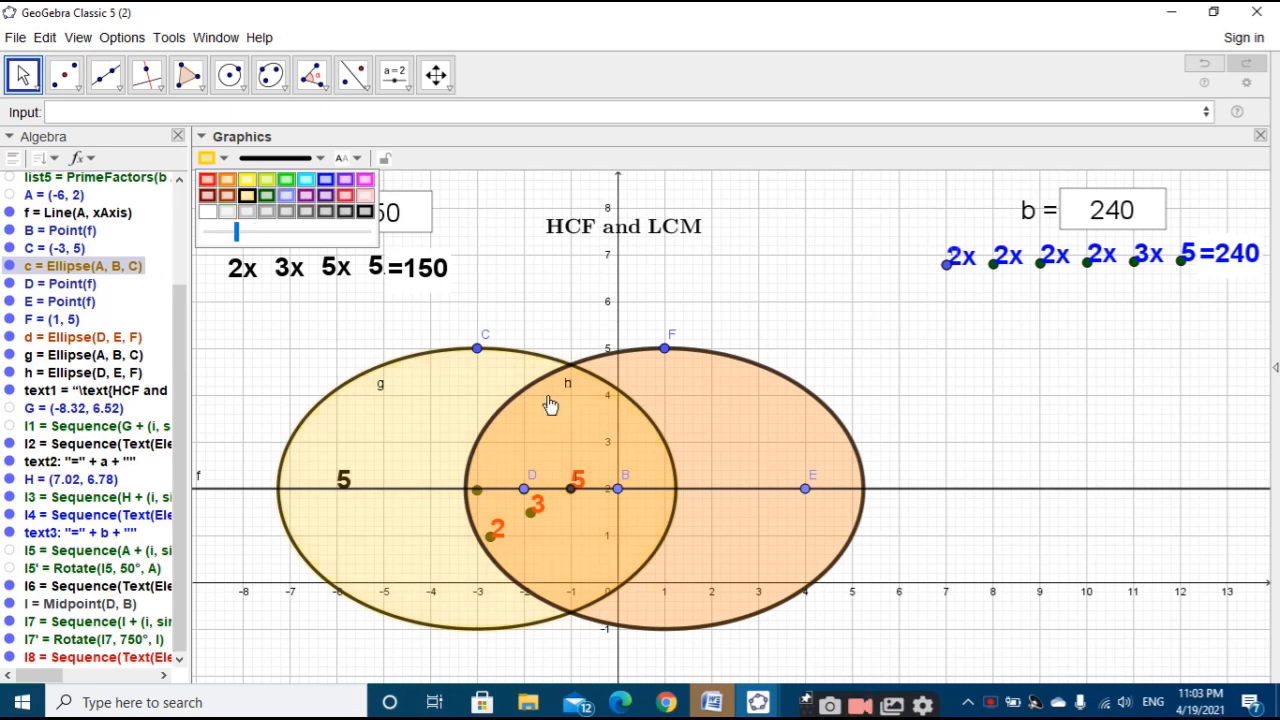
pyautogui.click(716, 452)
pyautogui.click(212, 158)
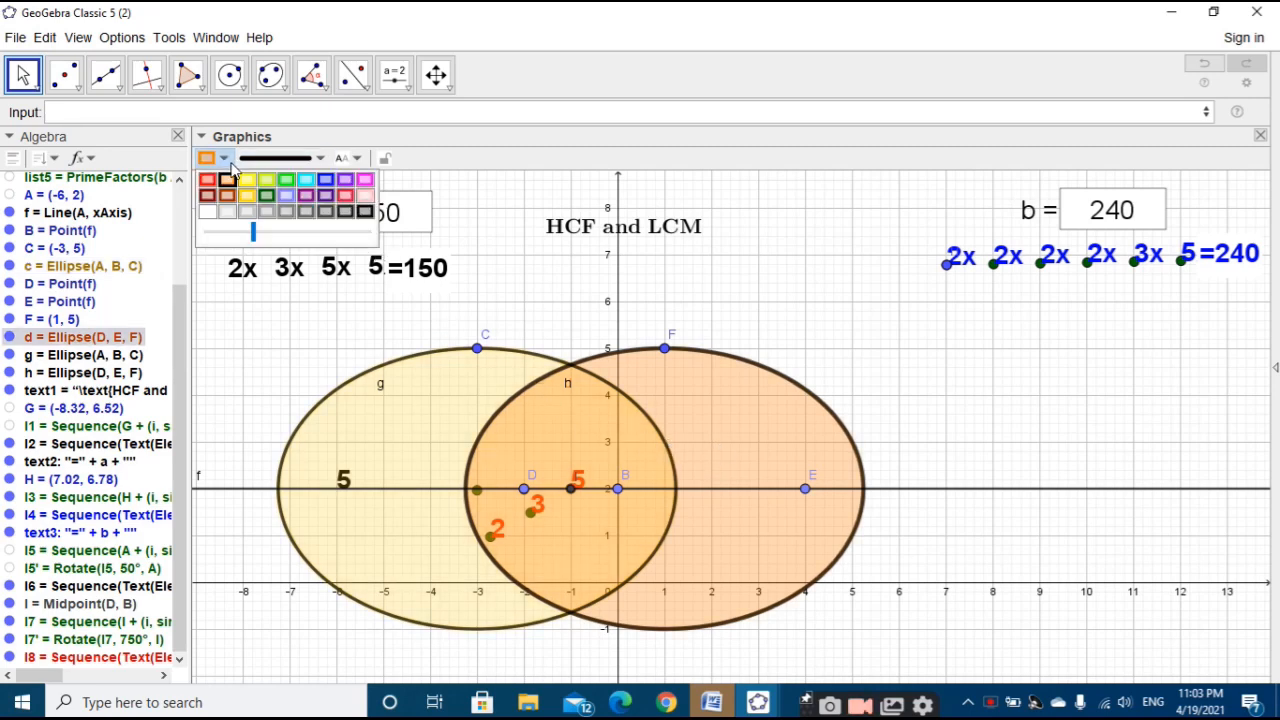
pyautogui.moveTo(255, 233); pyautogui.dragTo(233, 232)
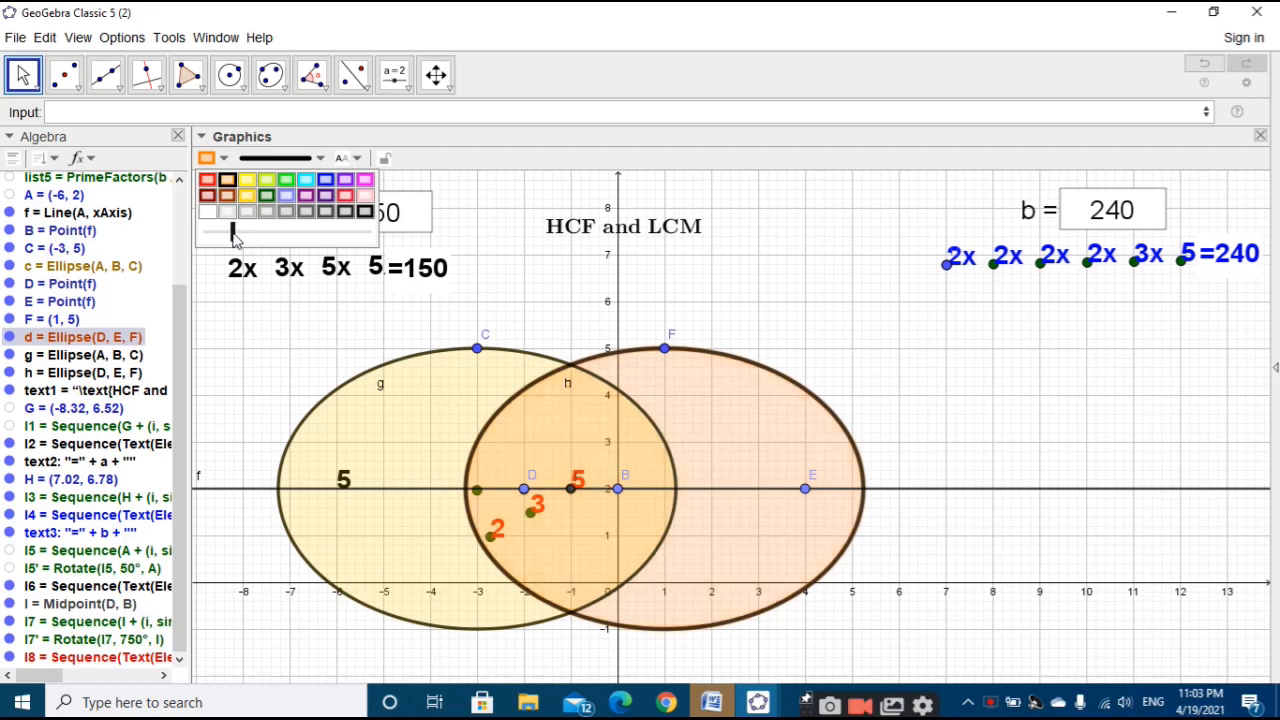
pyautogui.press('Escape')
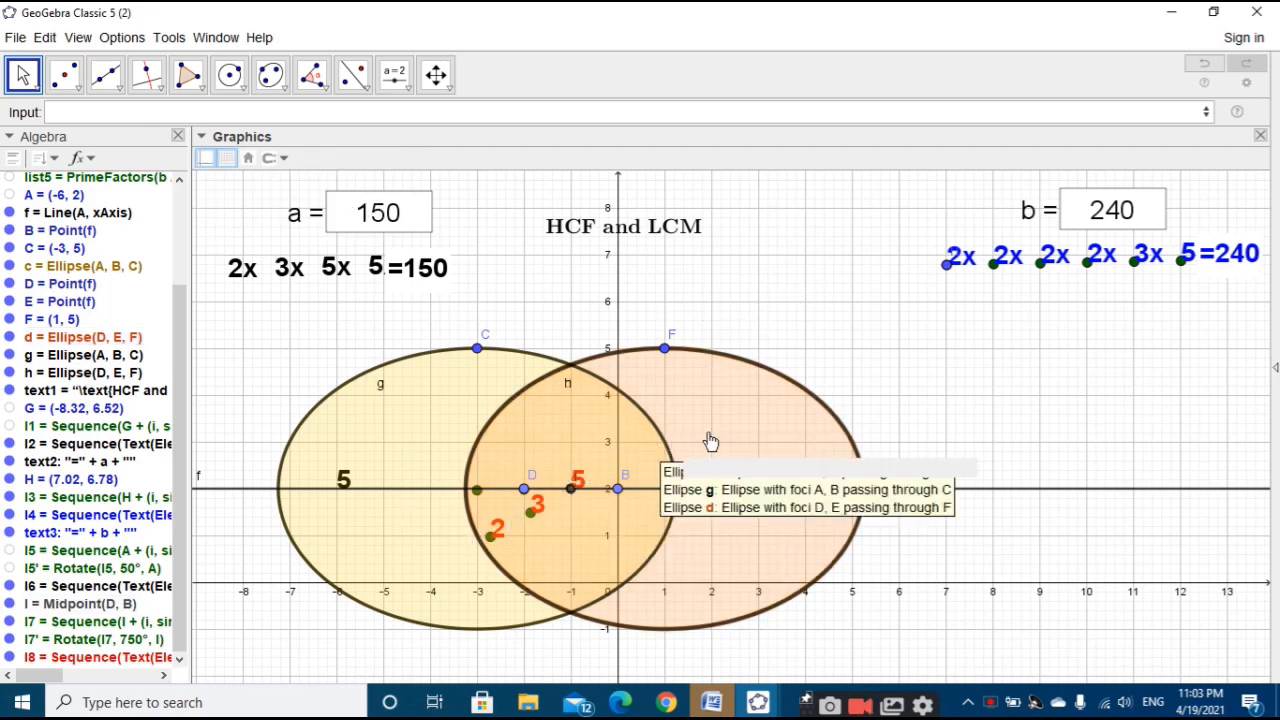
pyautogui.click(770, 468)
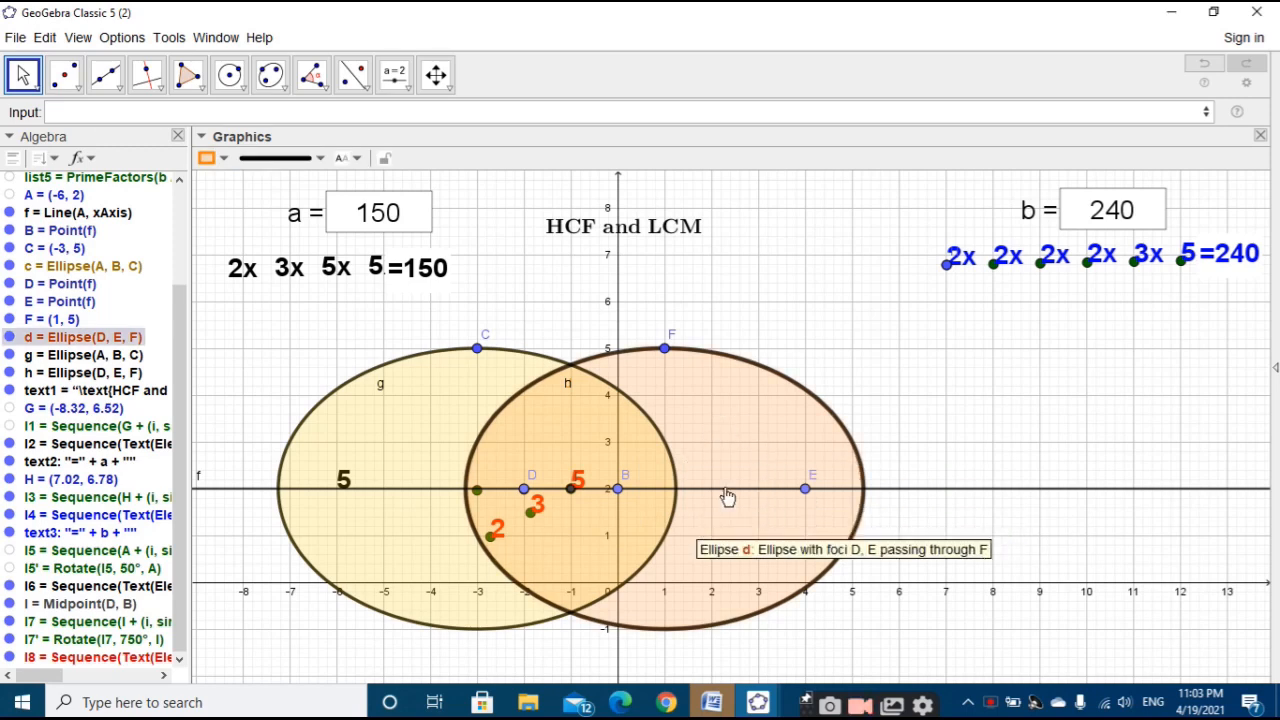
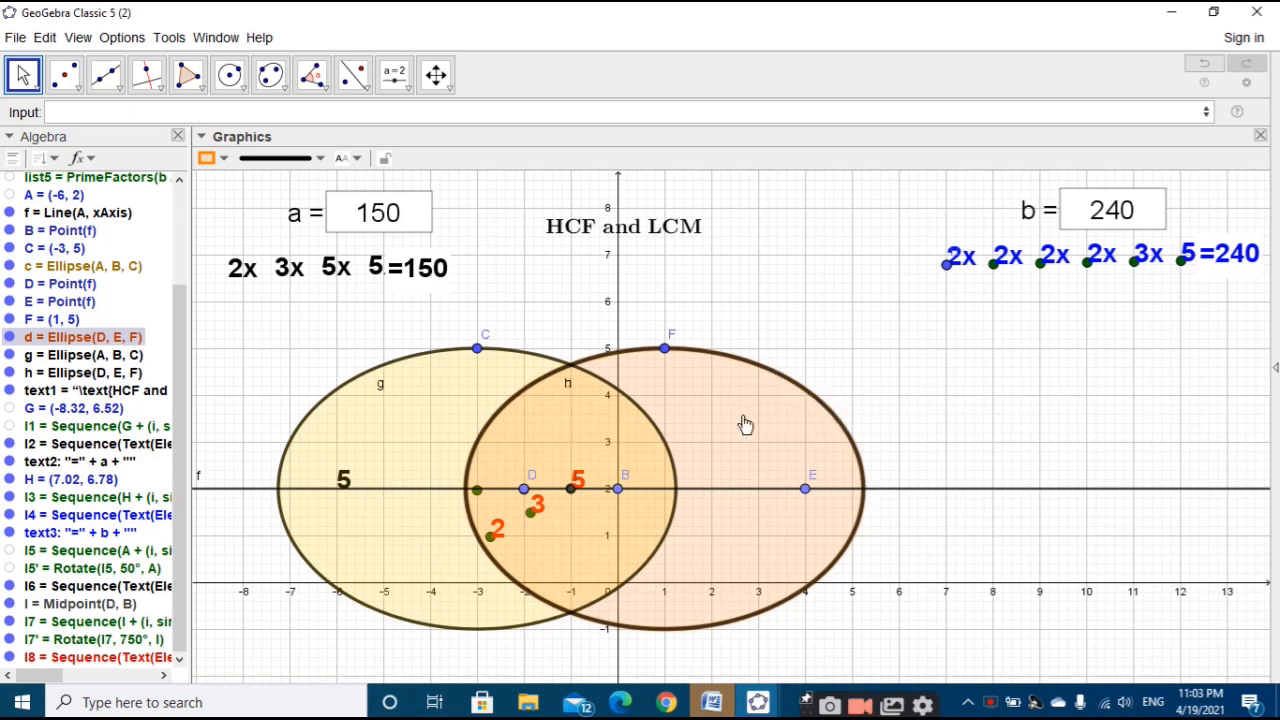
pyautogui.click(826, 280)
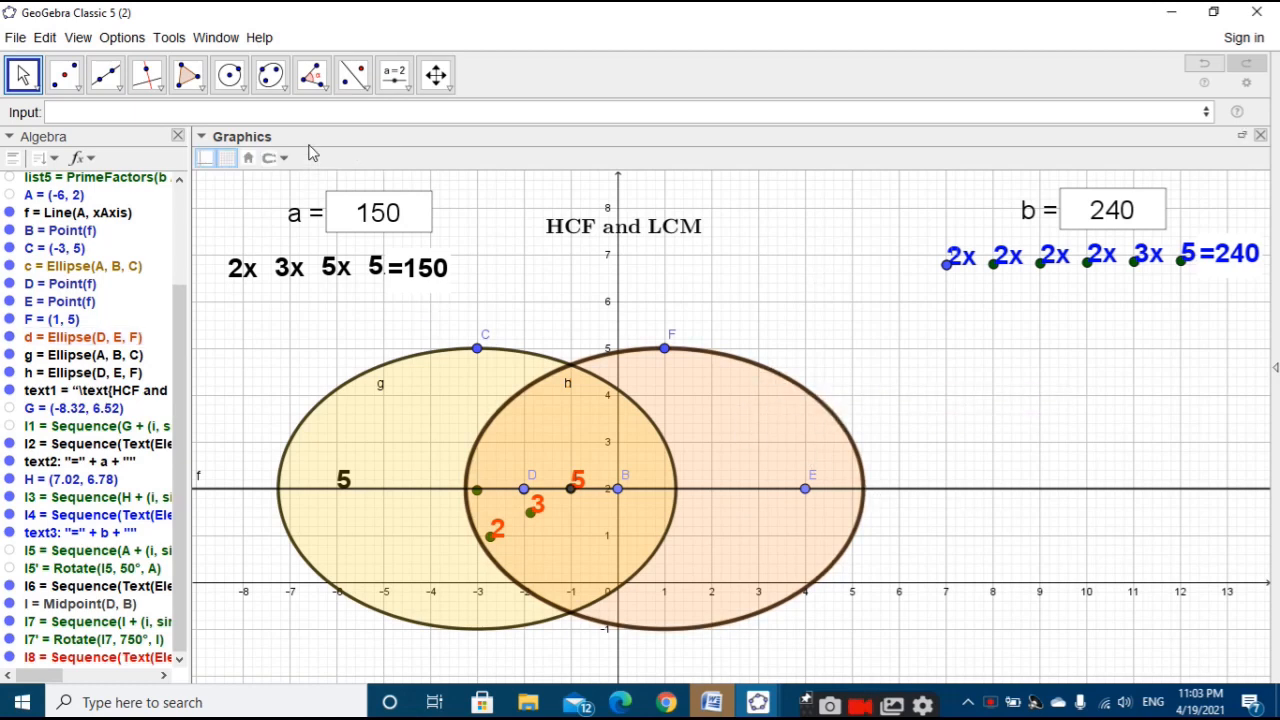
# Step: Create the center point of the orange ellipse d with Center(d)
pyautogui.click(318, 110)
pyautogui.write('c')
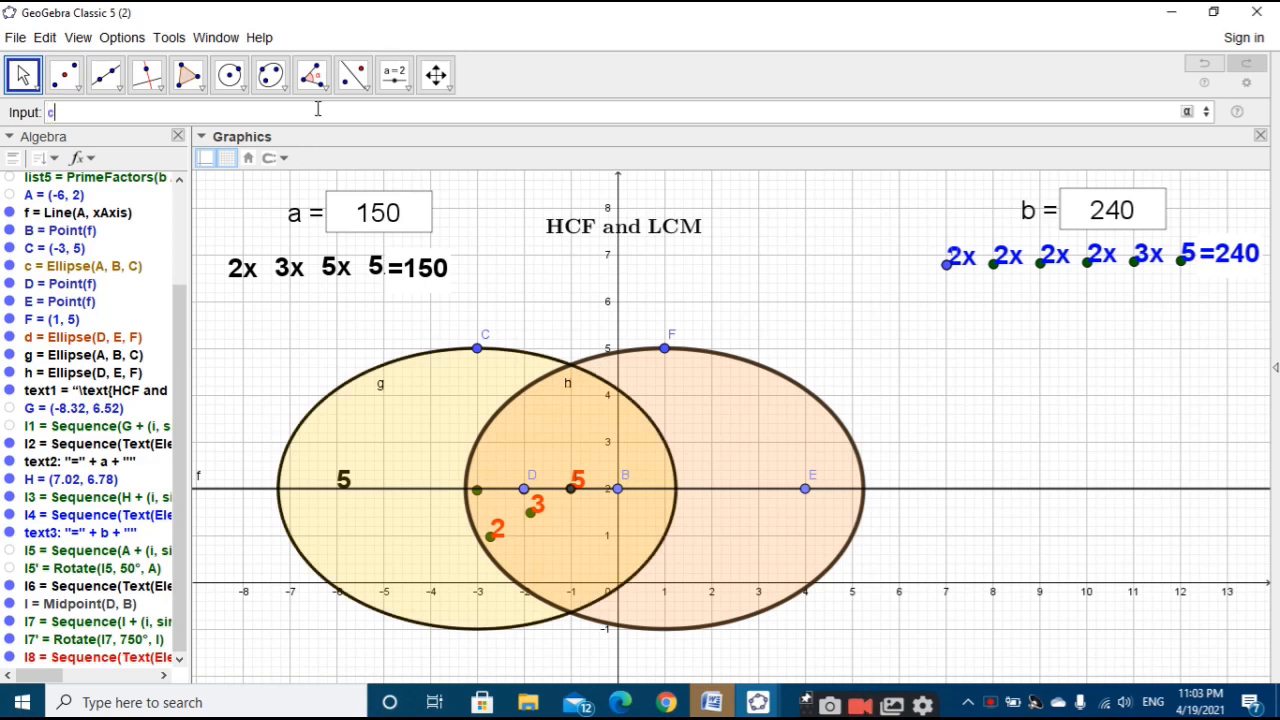
pyautogui.write('enter( <Conic>')
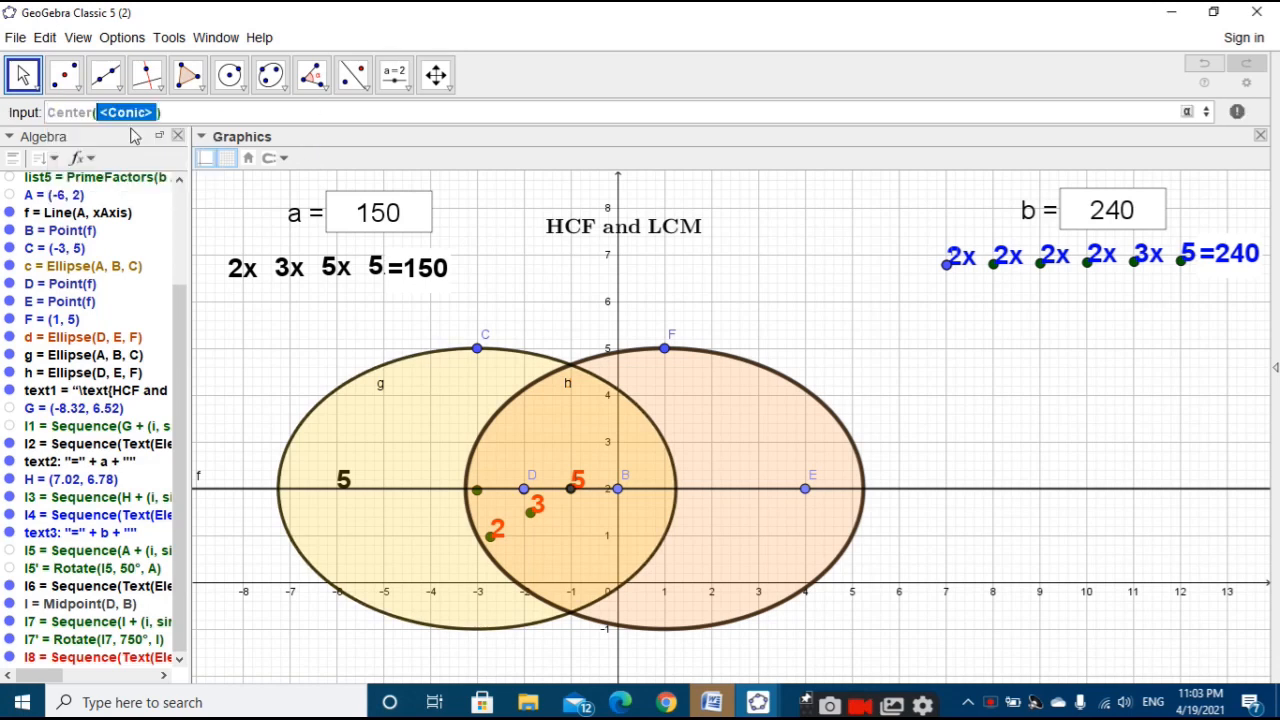
pyautogui.click(130, 132)
pyautogui.write('d')
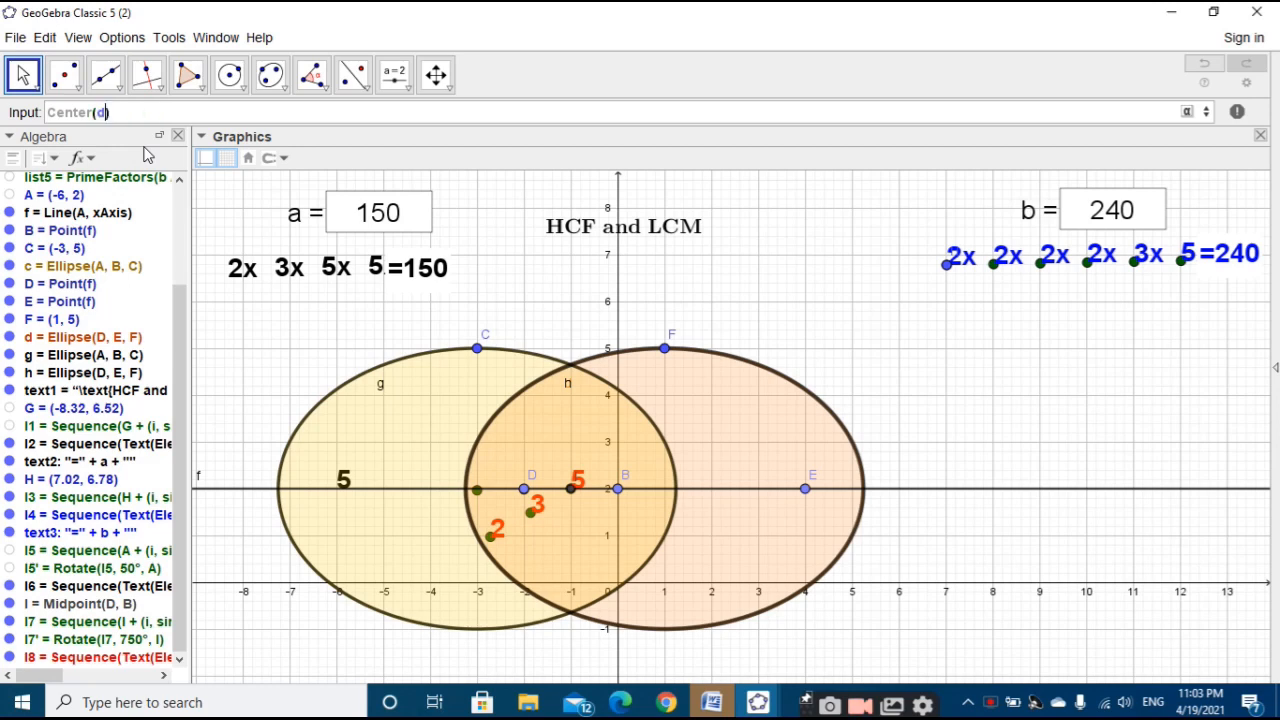
pyautogui.press('Return')
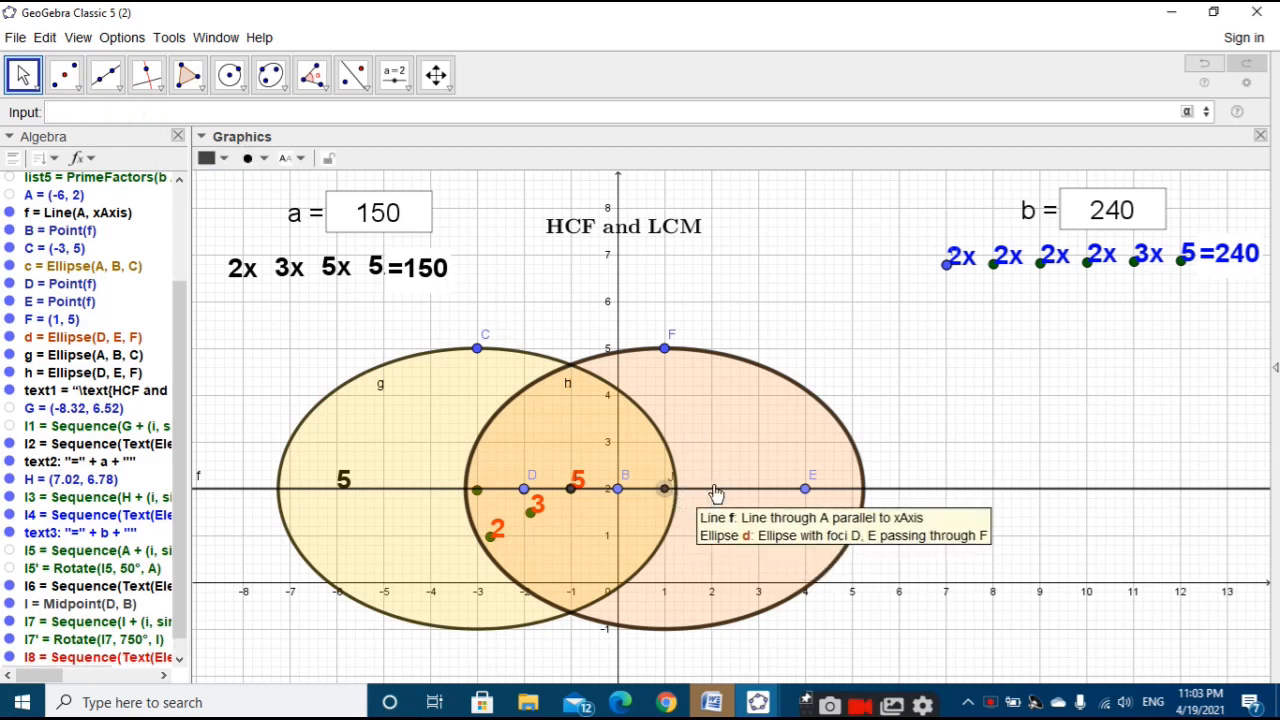
# Step: Move focus E along line f to about x = 5 to widen the orange ellipse
pyautogui.click(805, 490)
pyautogui.moveTo(805, 490); pyautogui.dragTo(897, 505)
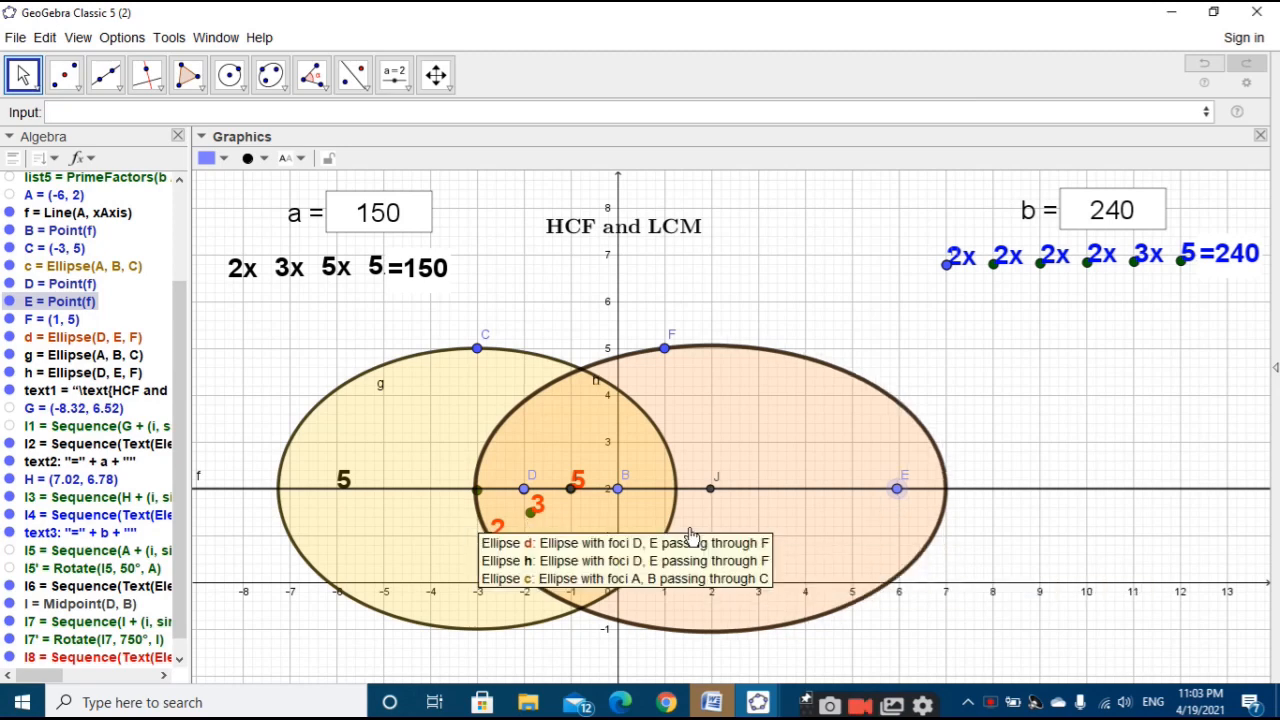
pyautogui.moveTo(896, 497); pyautogui.dragTo(852, 497)
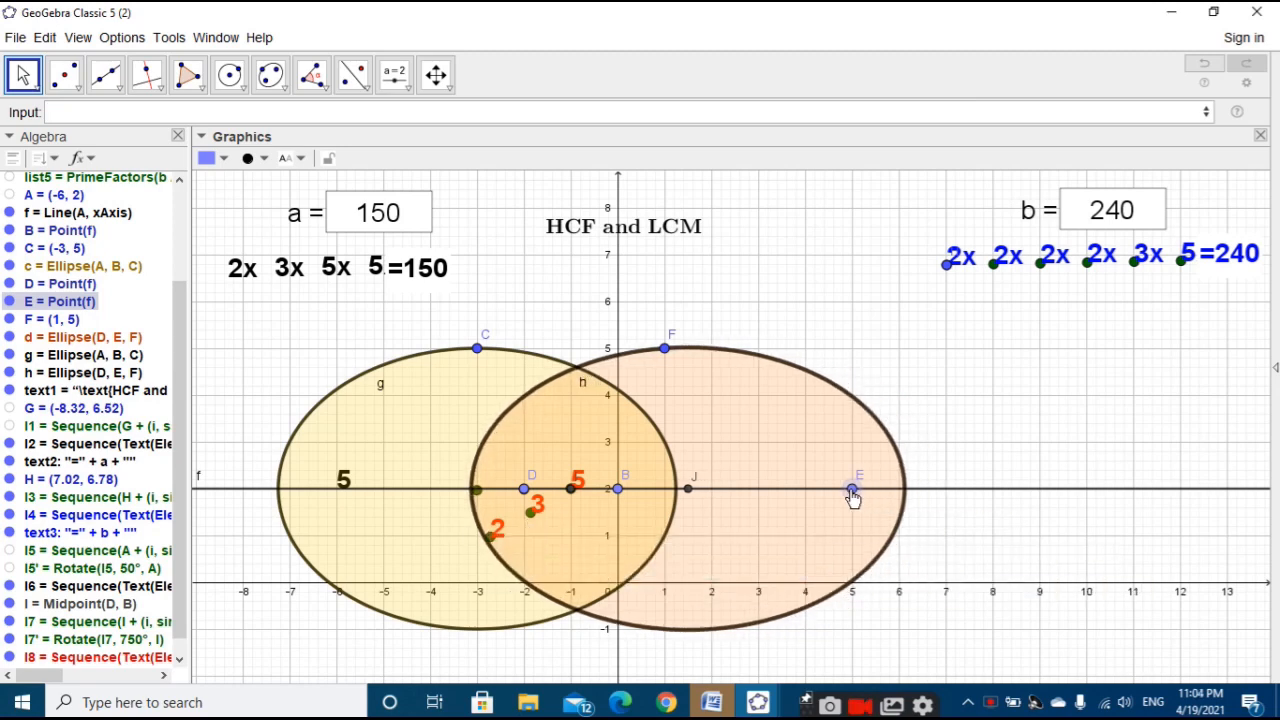
pyautogui.click(1009, 537)
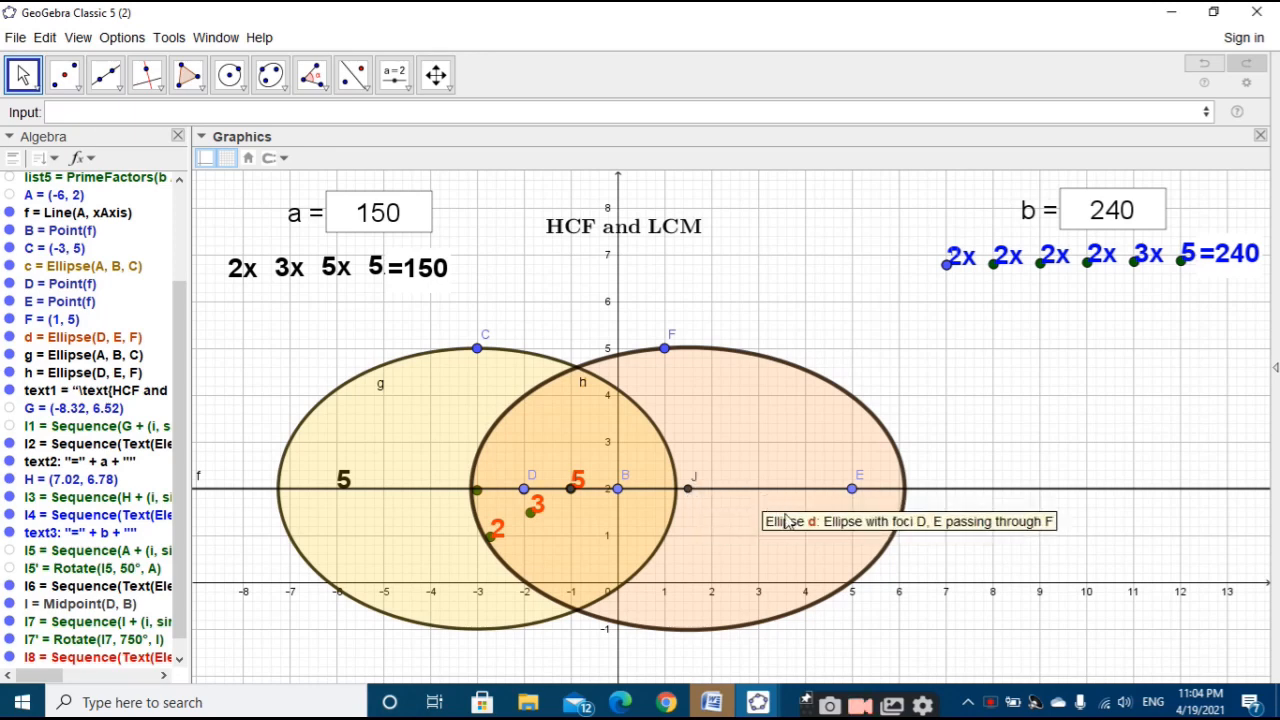
pyautogui.click(363, 114)
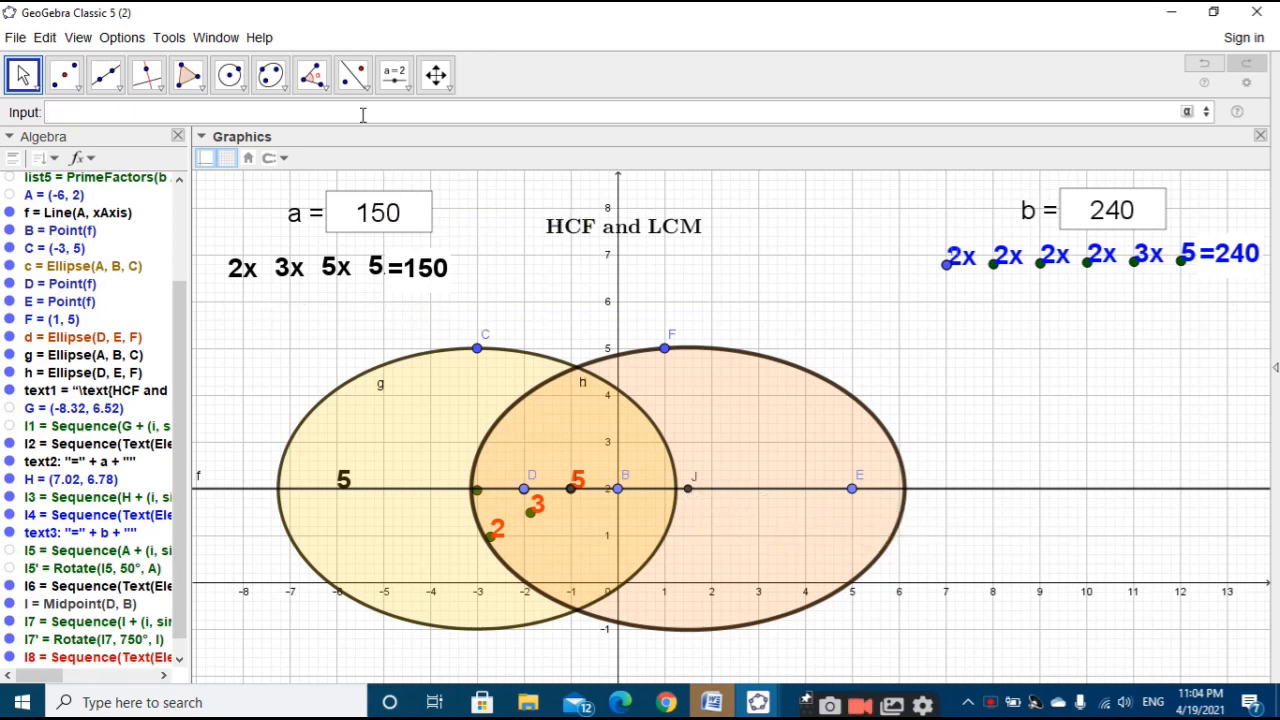
pyautogui.write('seq')
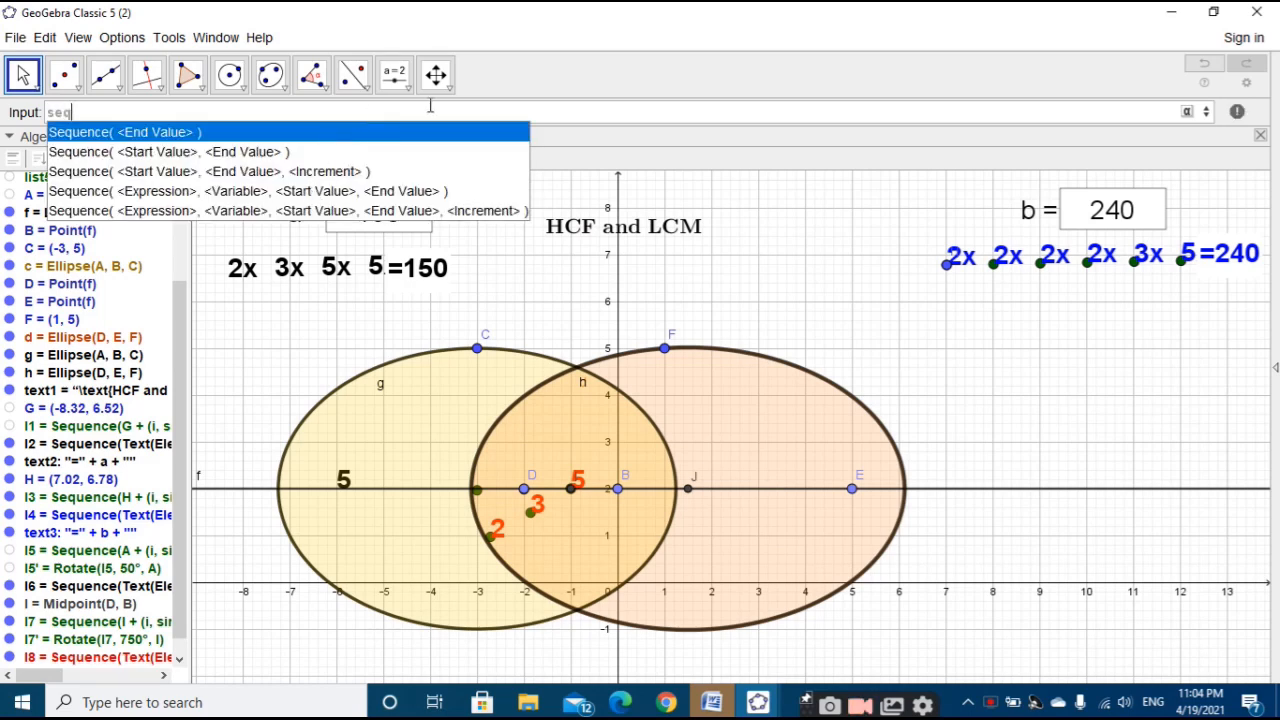
pyautogui.press('BackSpace')
pyautogui.press('BackSpace')
pyautogui.press('BackSpace')
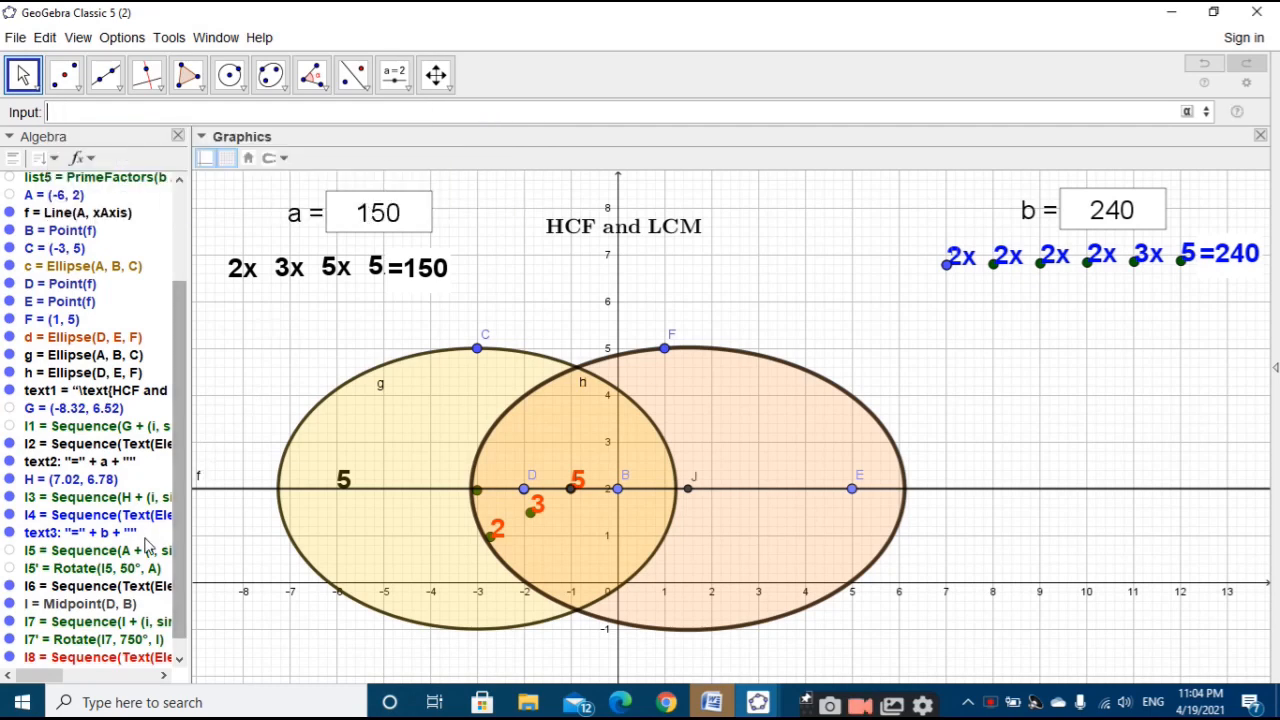
# Step: Copy the defining Sequence expression of point list l5 and reuse it as a new input expression
pyautogui.doubleClick(145, 548)
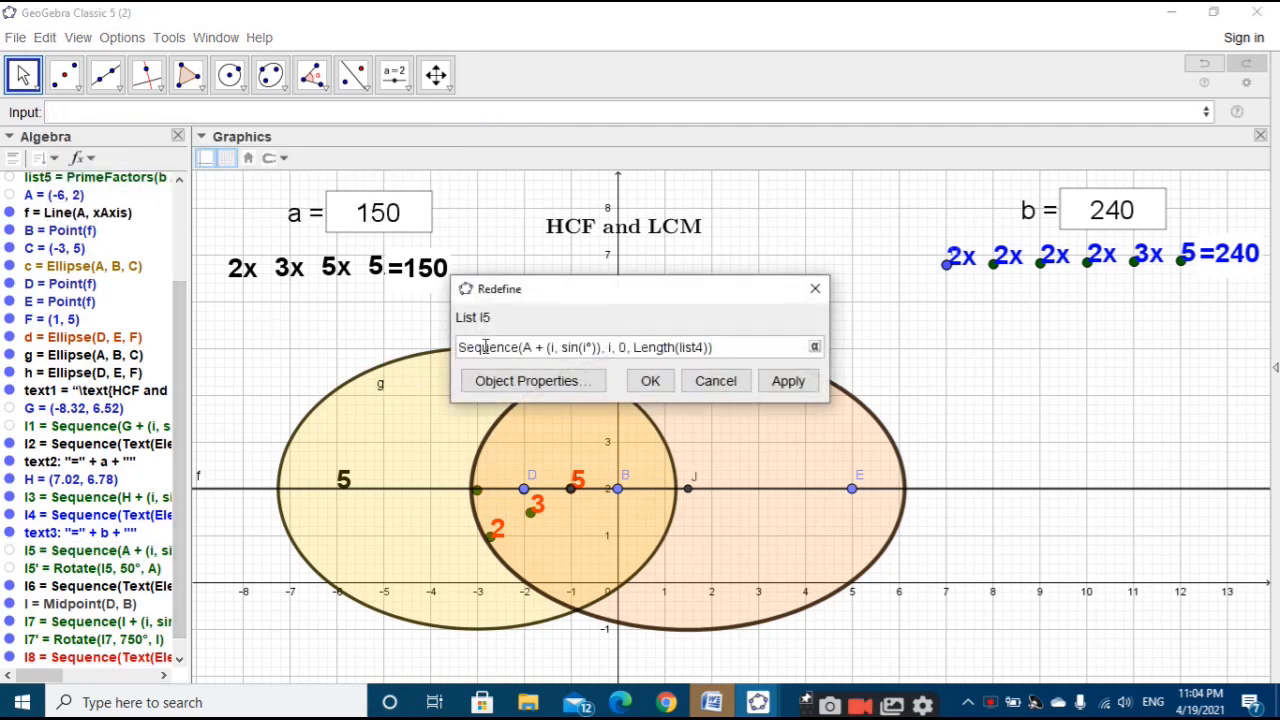
pyautogui.tripleClick(484, 347)
pyautogui.hotkey('ctrl', 'c')
pyautogui.click(650, 381)
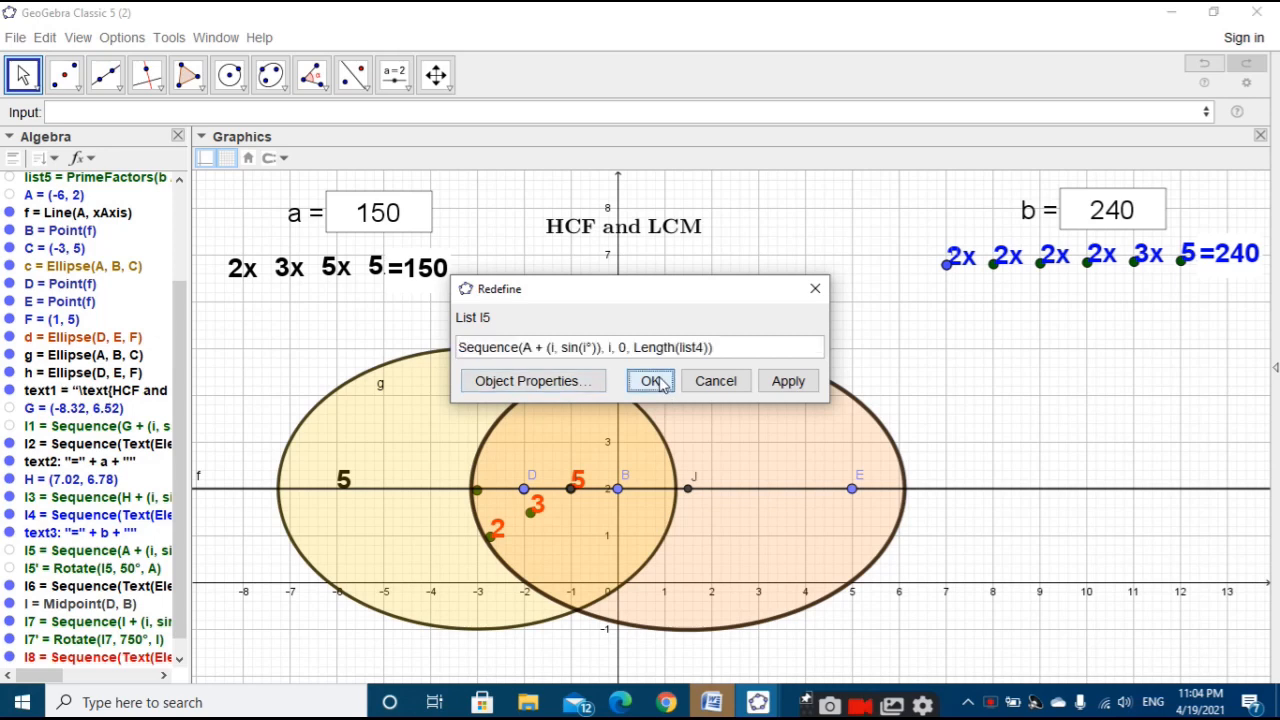
pyautogui.click(478, 112)
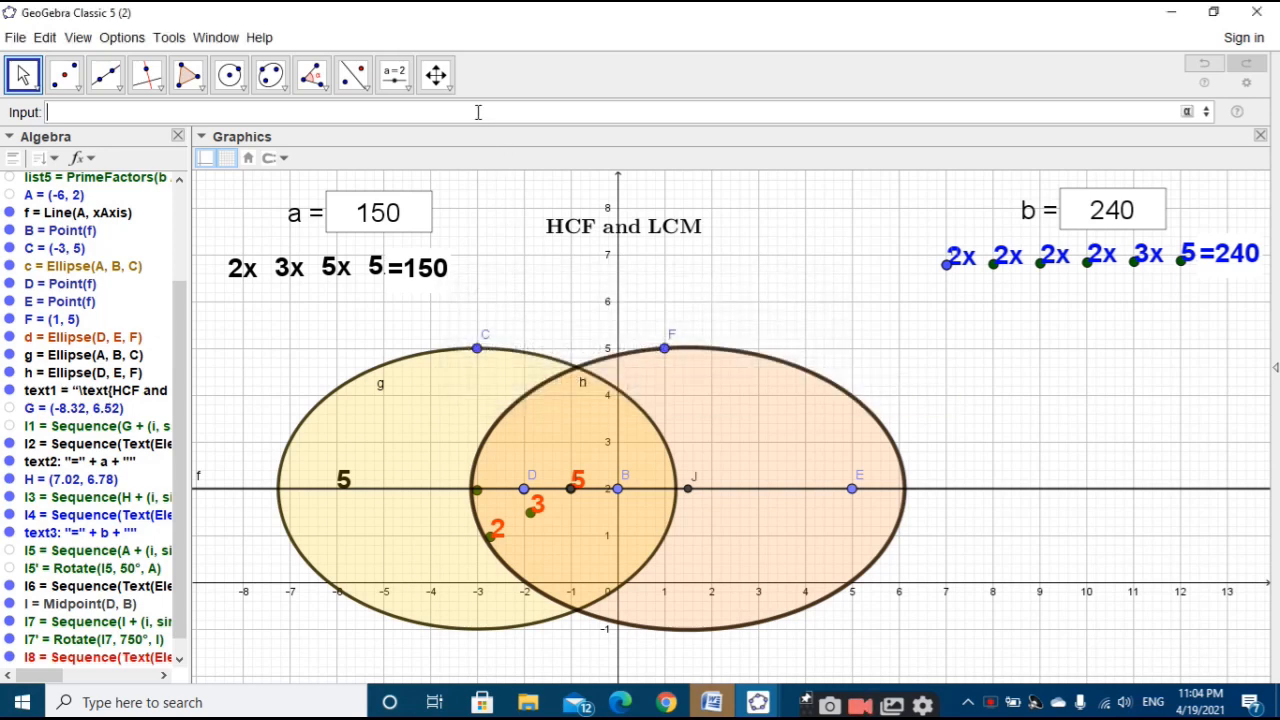
pyautogui.hotkey('ctrl', 'v')
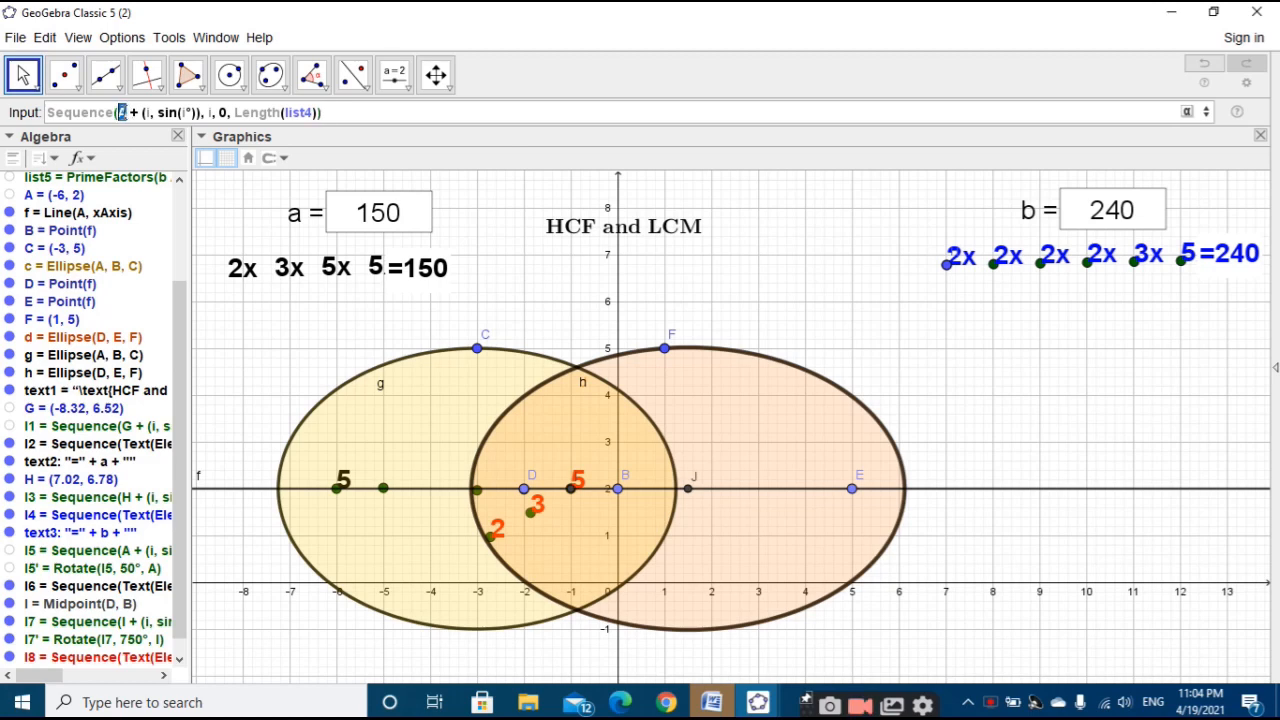
# Step: Adapt the copied expression to start from center point J and use Length(list5) as its end value
pyautogui.write('J')
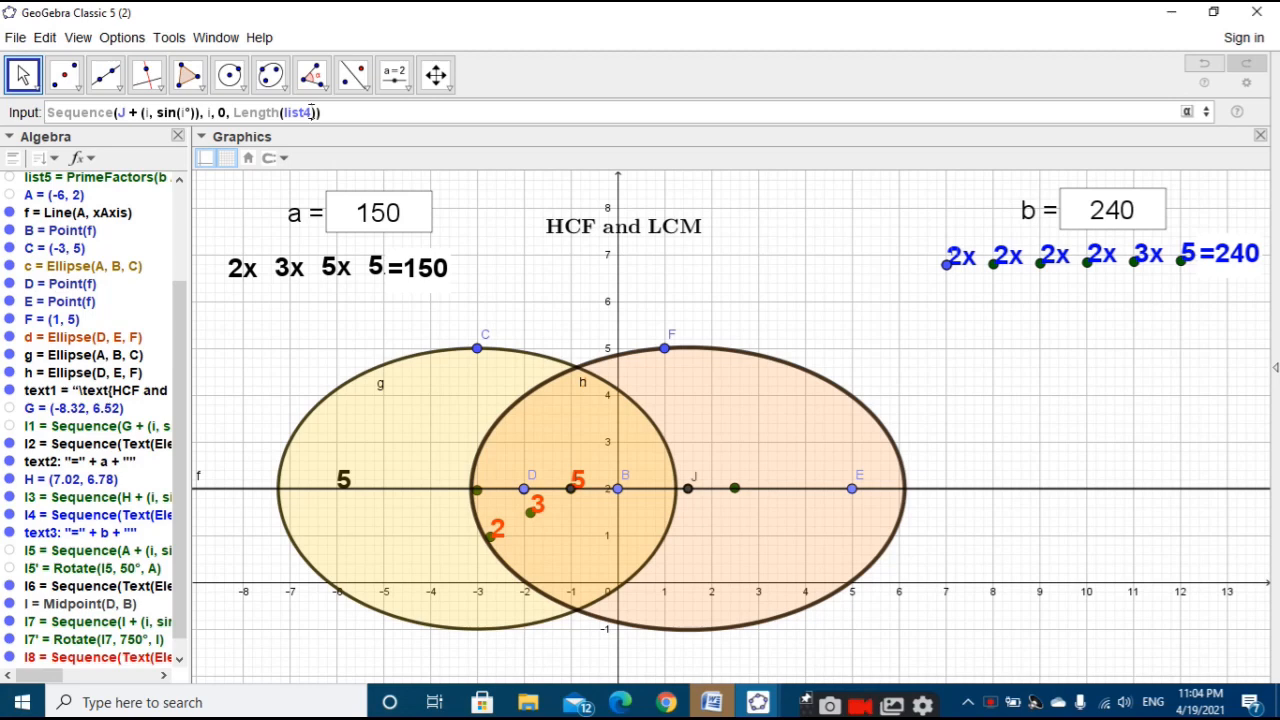
pyautogui.press('BackSpace')
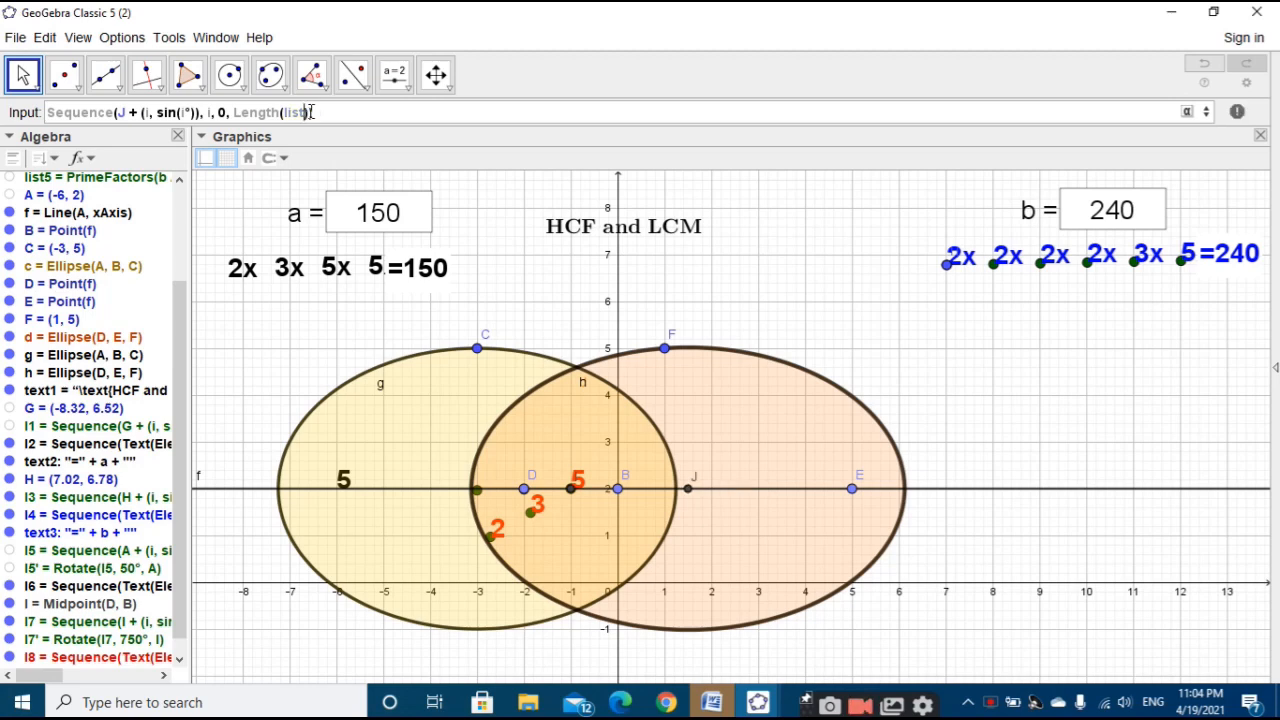
pyautogui.write('5')
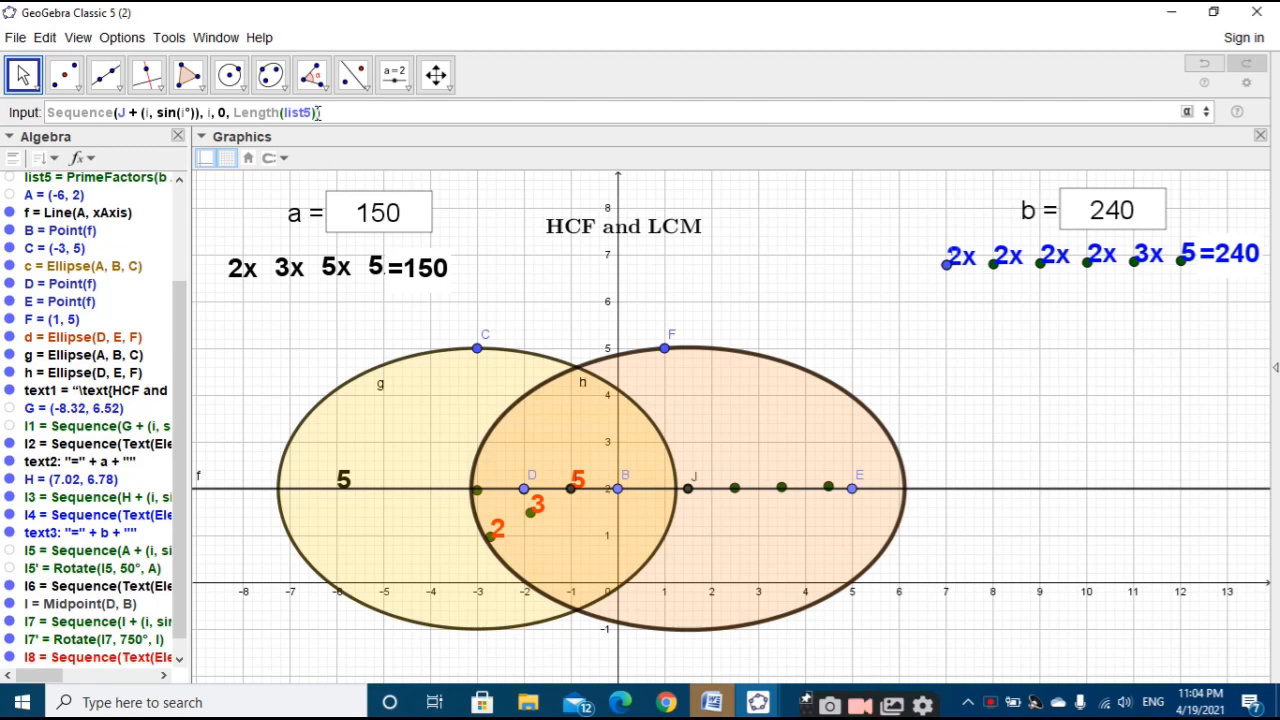
# Step: Try an end value of Length(list5)-1 and a start value of -1 in the sequence, and revert both
pyautogui.click(317, 112)
pyautogui.write('-1')
pyautogui.press('Return')
pyautogui.click(224, 112)
pyautogui.press('BackSpace')
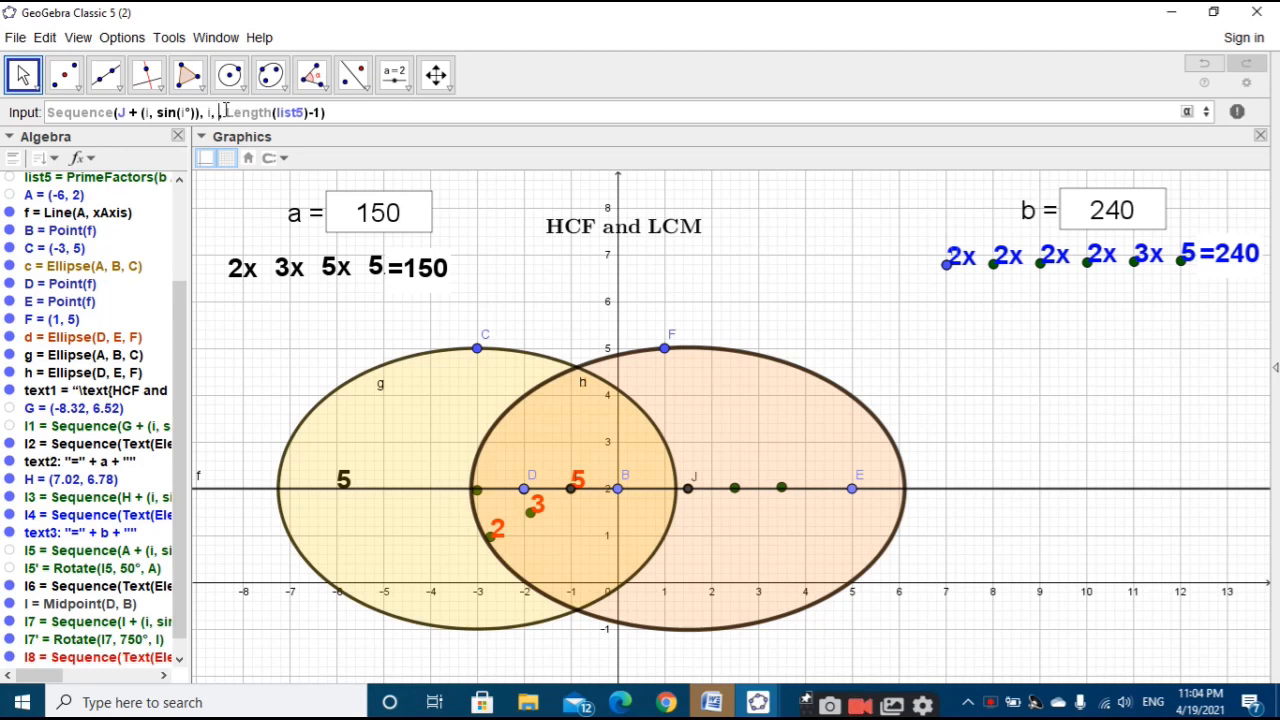
pyautogui.write('-')
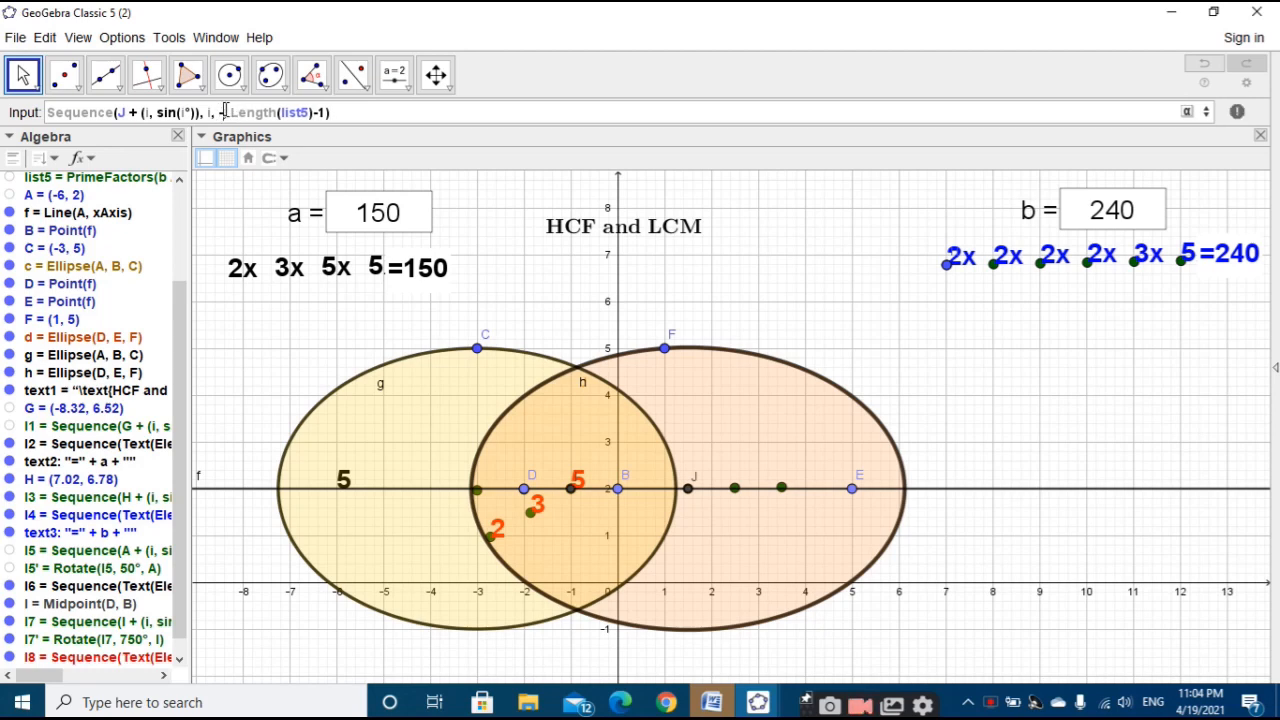
pyautogui.write('1')
pyautogui.press('Return')
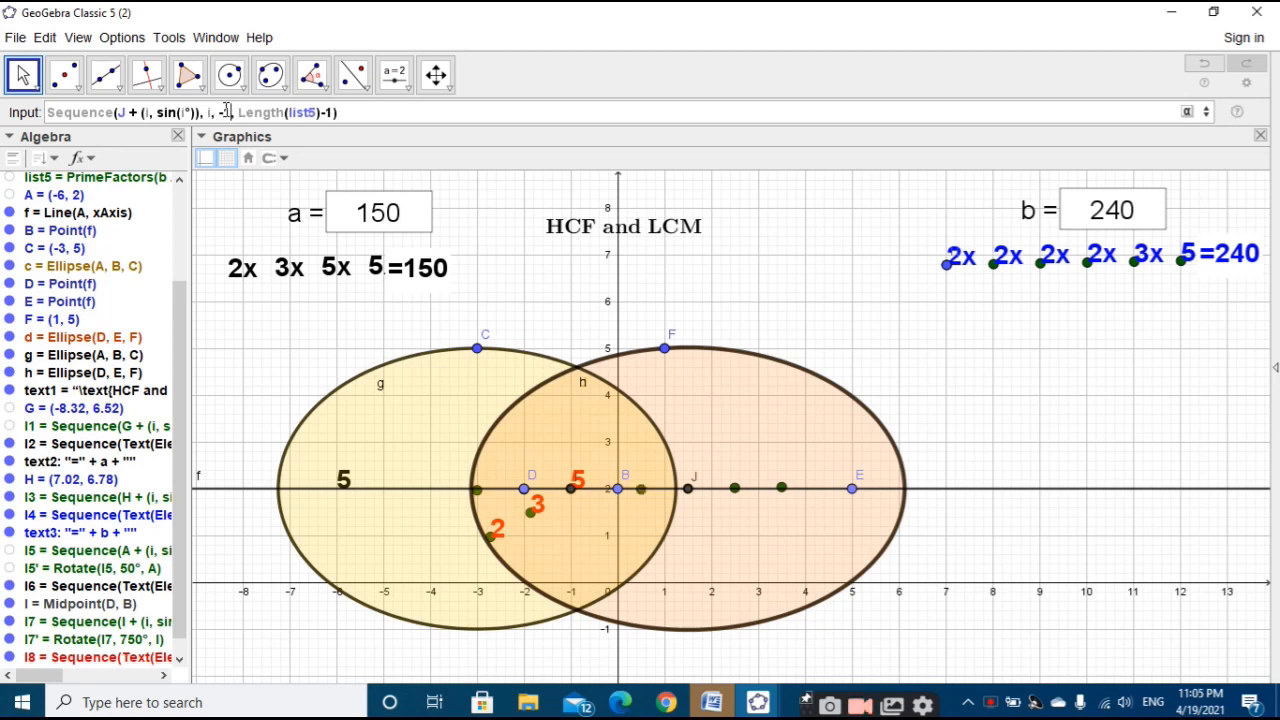
pyautogui.press('BackSpace')
pyautogui.press('BackSpace')
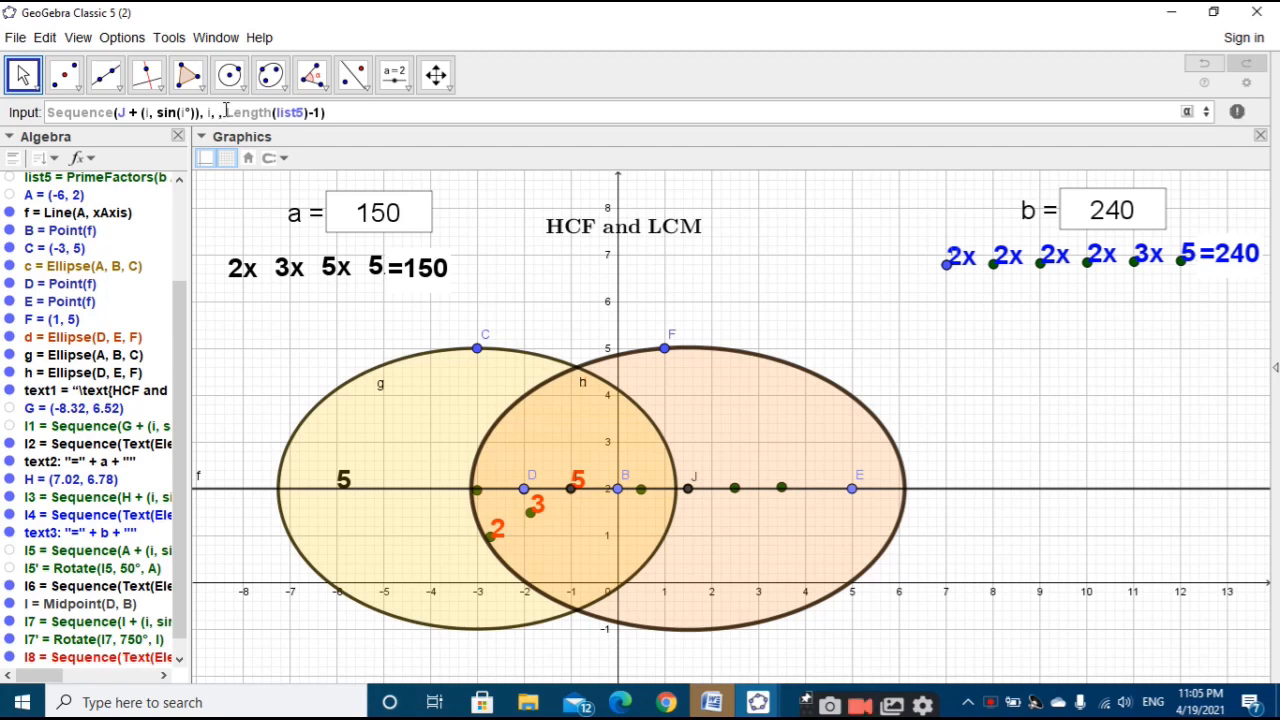
pyautogui.write('0')
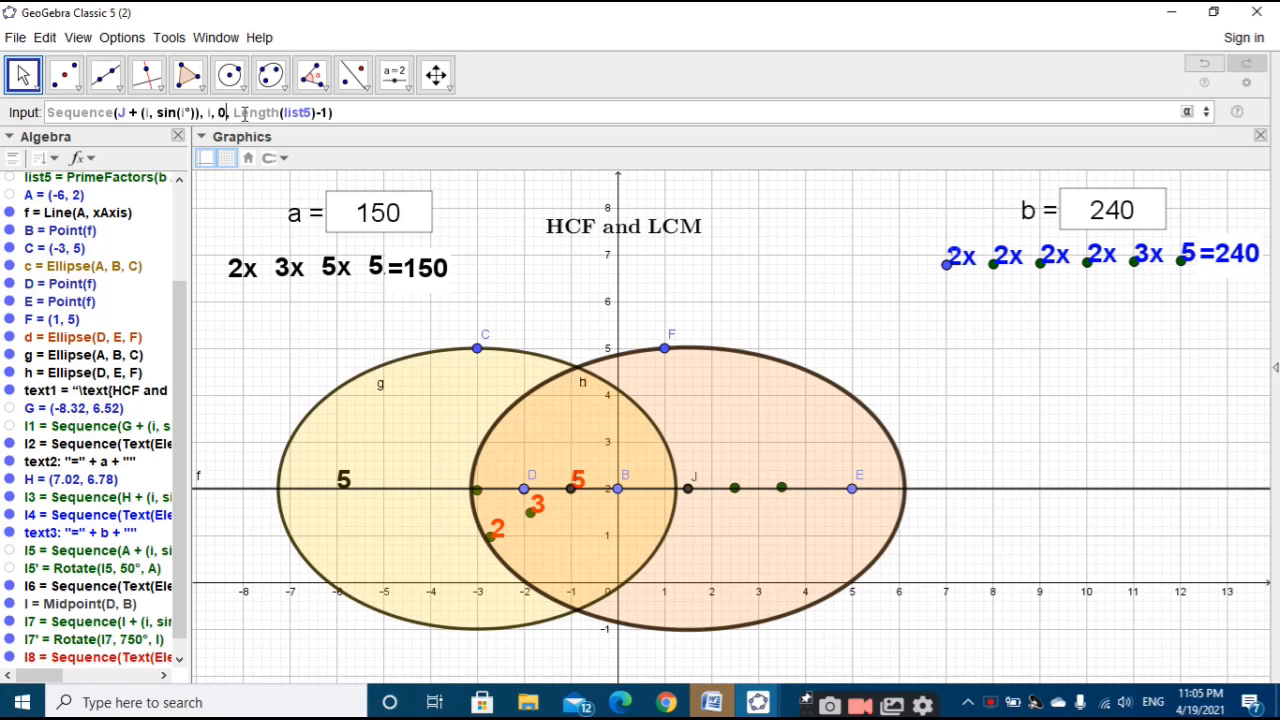
pyautogui.click(323, 112)
pyautogui.press('BackSpace')
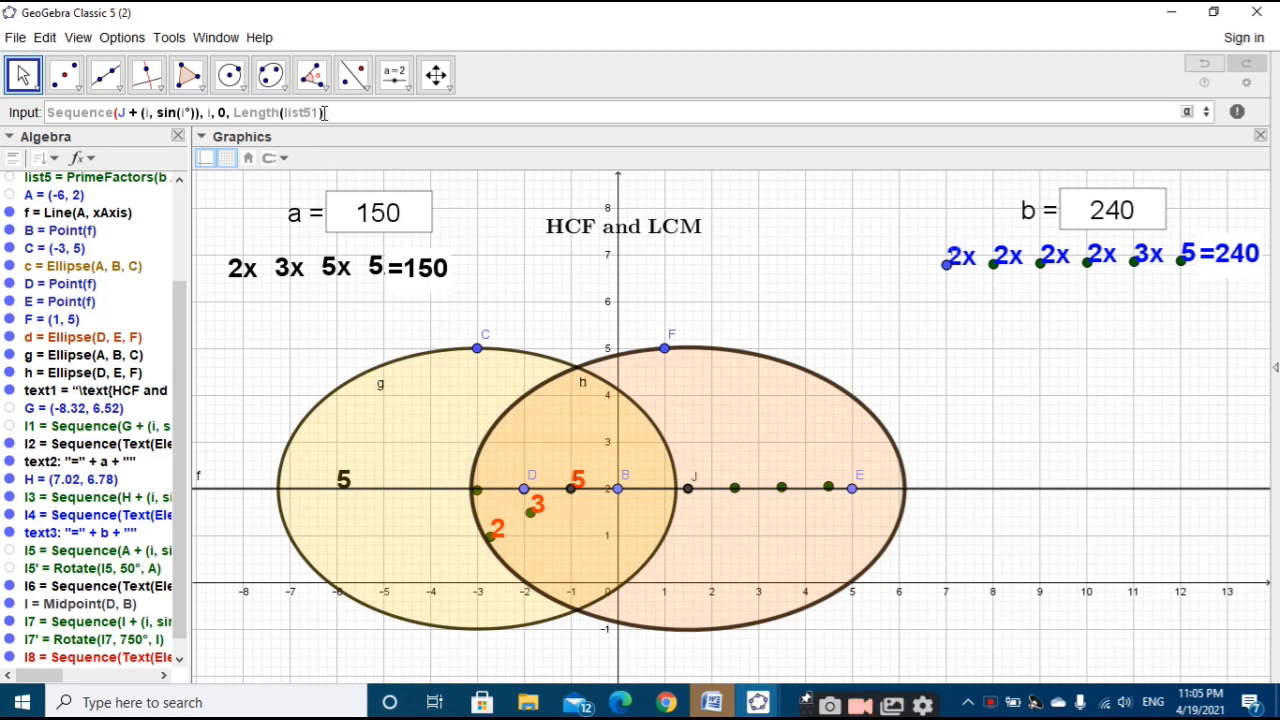
pyautogui.write(')')
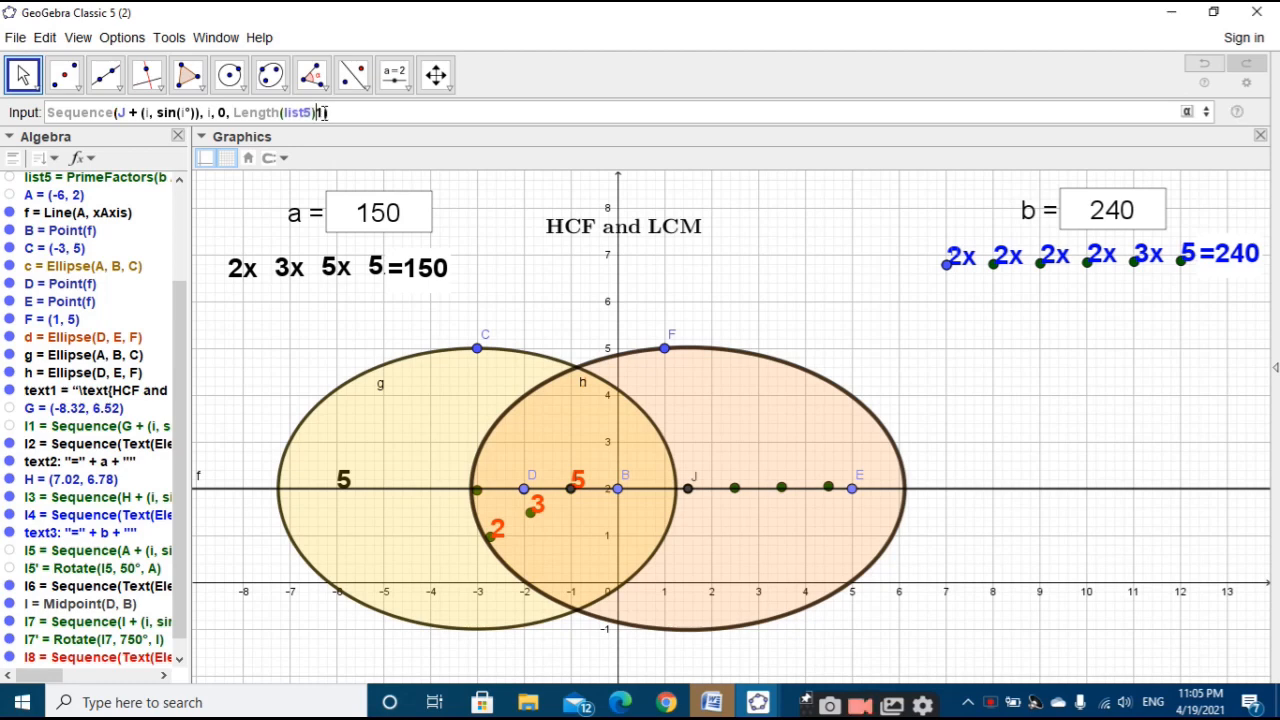
pyautogui.write(')')
# Step: Create the point list from Sequence(J + (i, sin(i°)), i, 0, Length(list5))
pyautogui.press('Return')
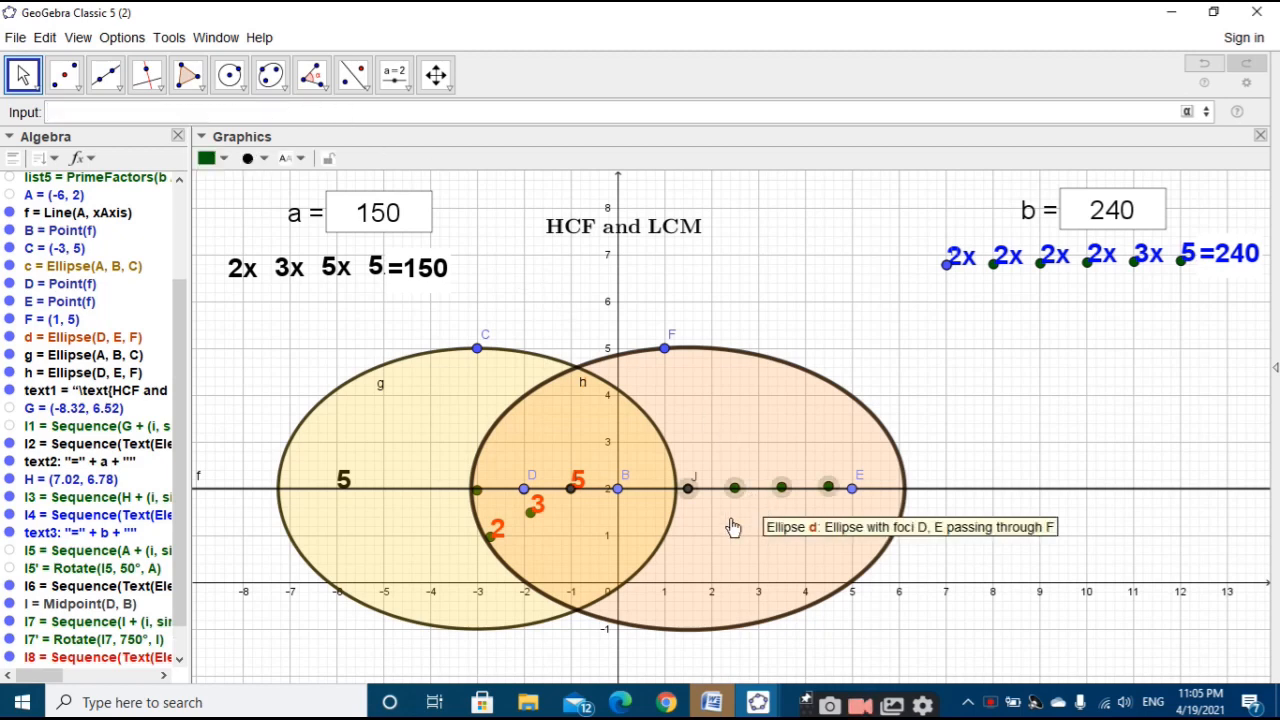
pyautogui.press('Escape')
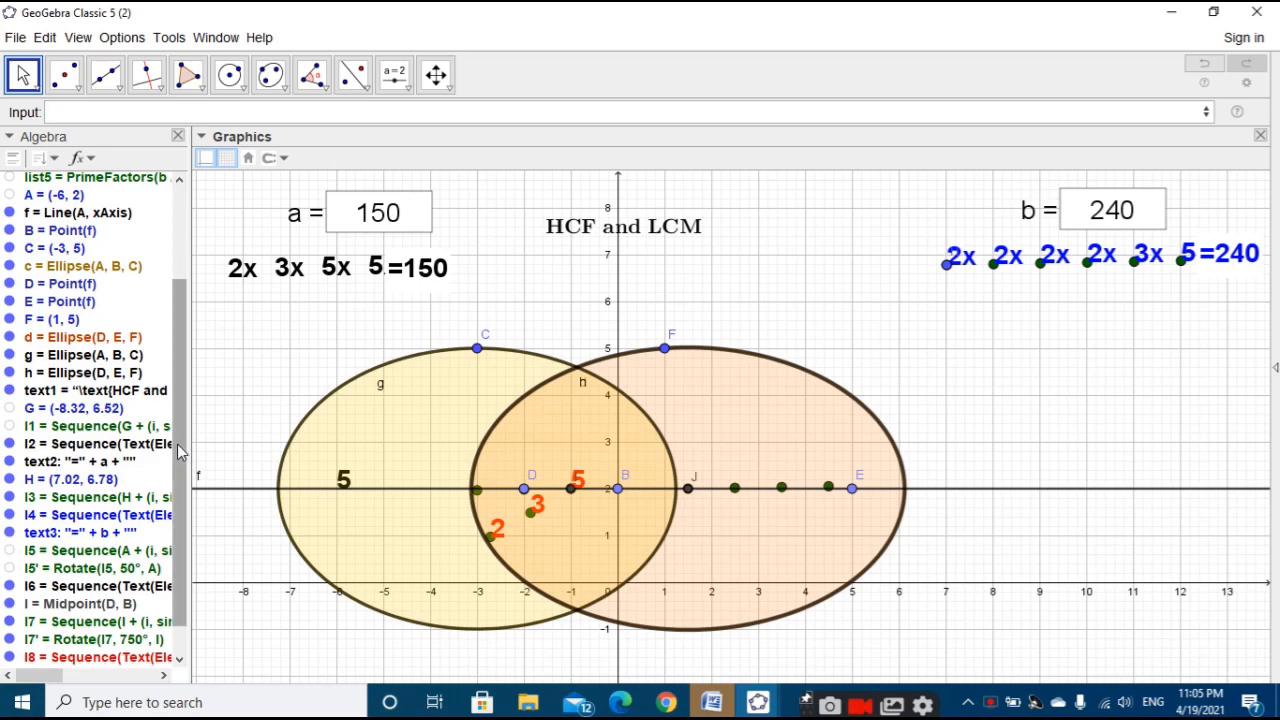
# Step: Enter a Rotate expression that turns point list l9 by 90° about center point J
pyautogui.scroll(-1, 178, 450)
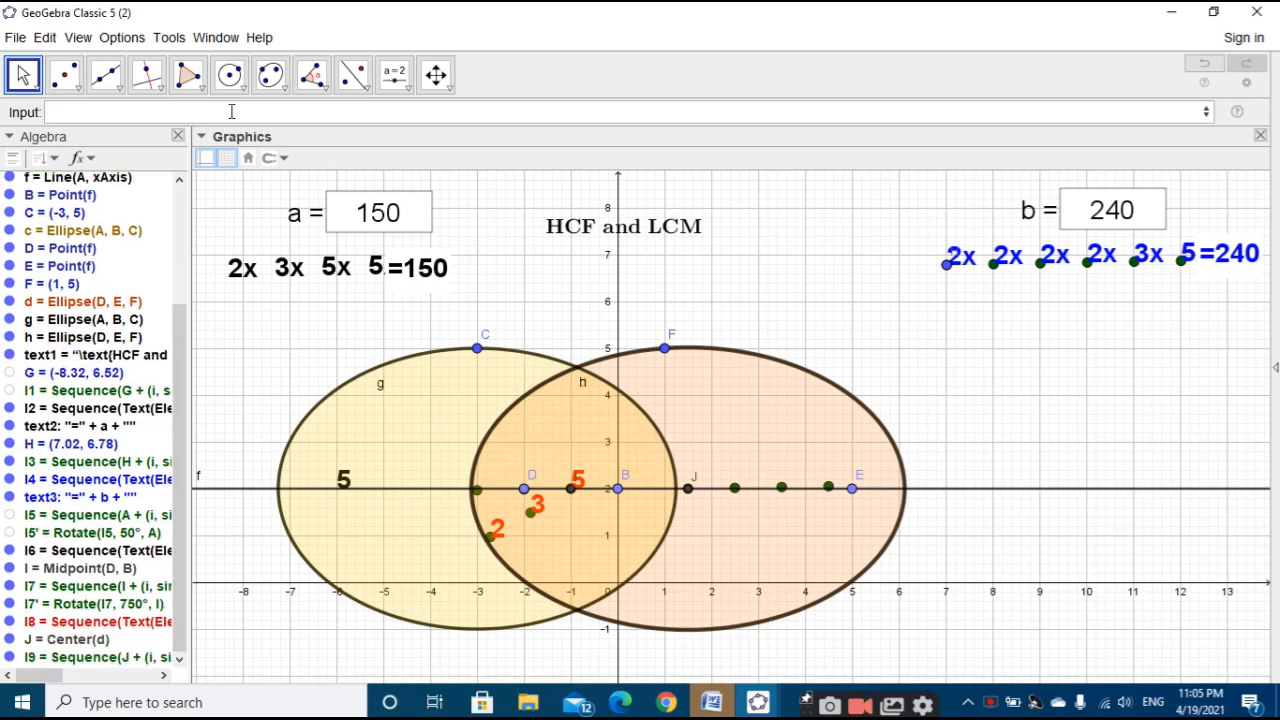
pyautogui.click(231, 111)
pyautogui.write('ro')
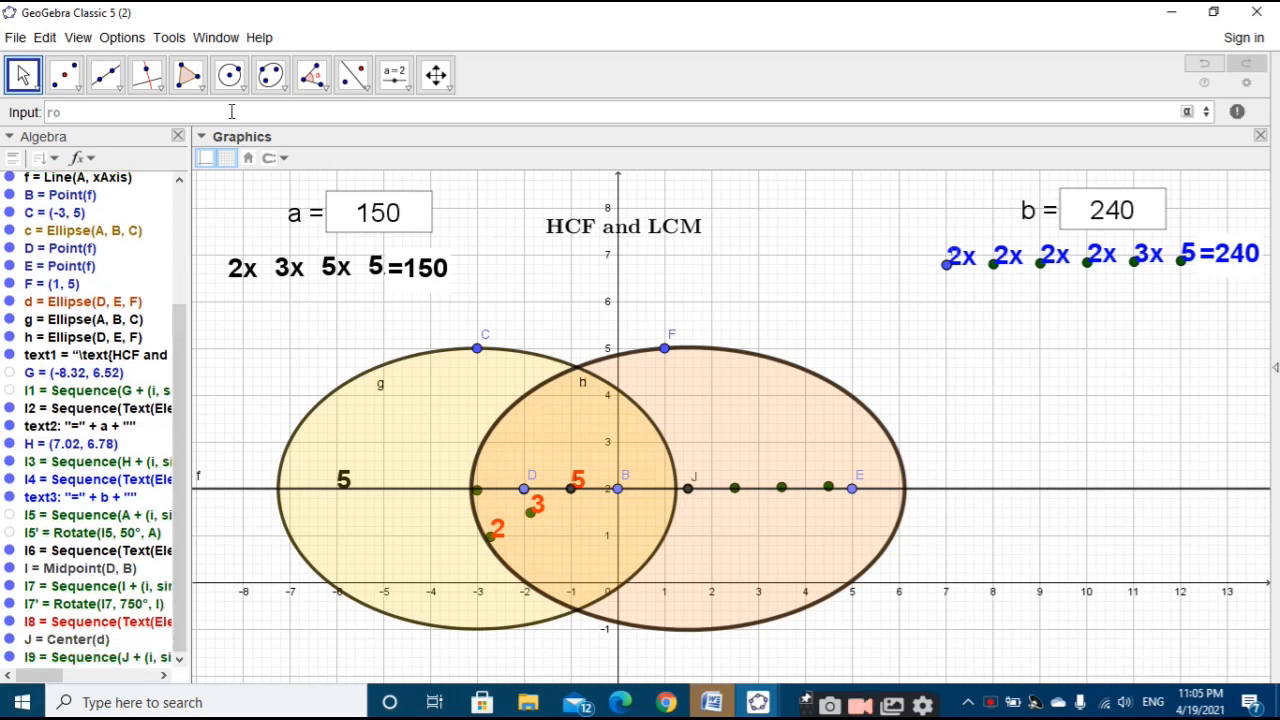
pyautogui.write('t')
pyautogui.press('Down')
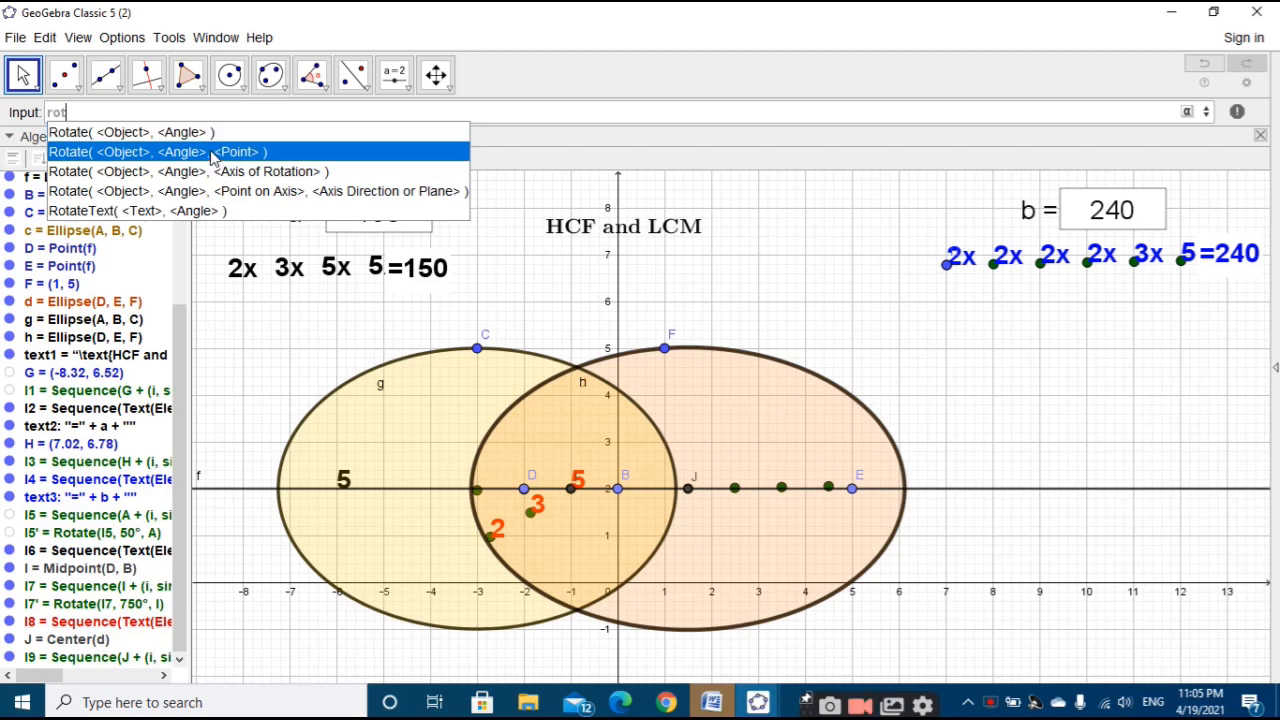
pyautogui.press('Return')
pyautogui.write('l9')
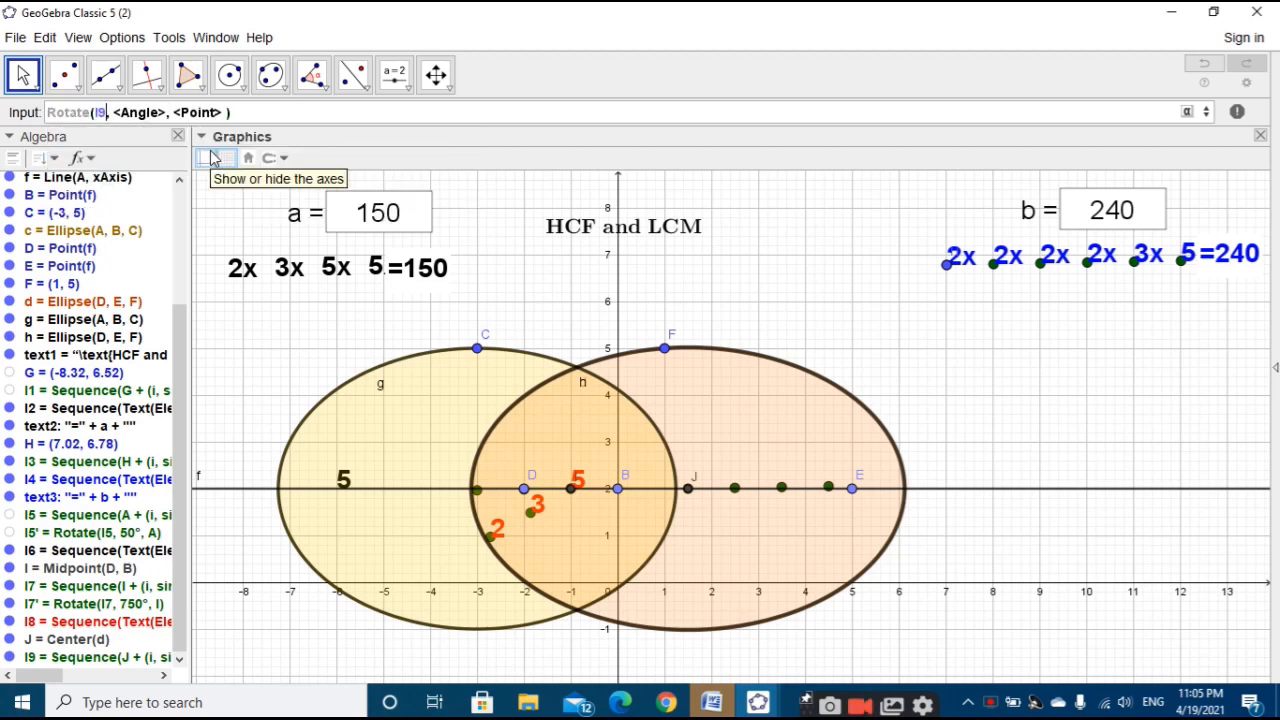
pyautogui.press('Tab')
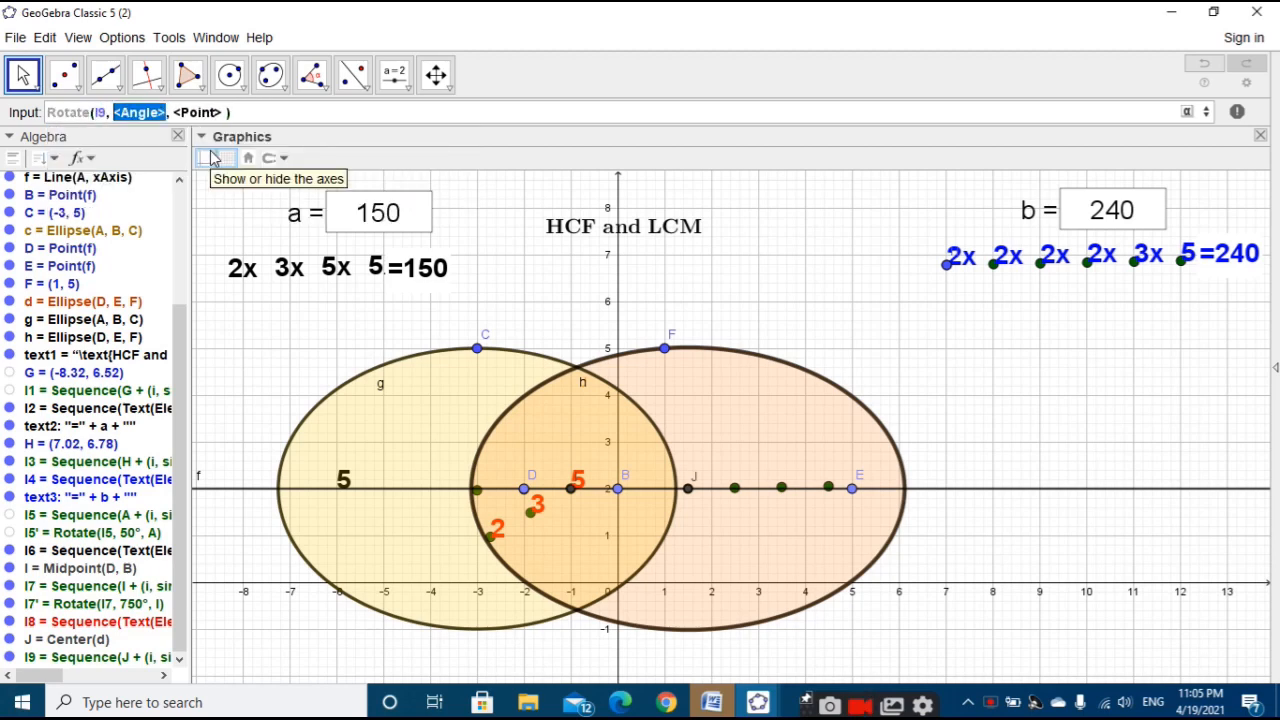
pyautogui.write('90')
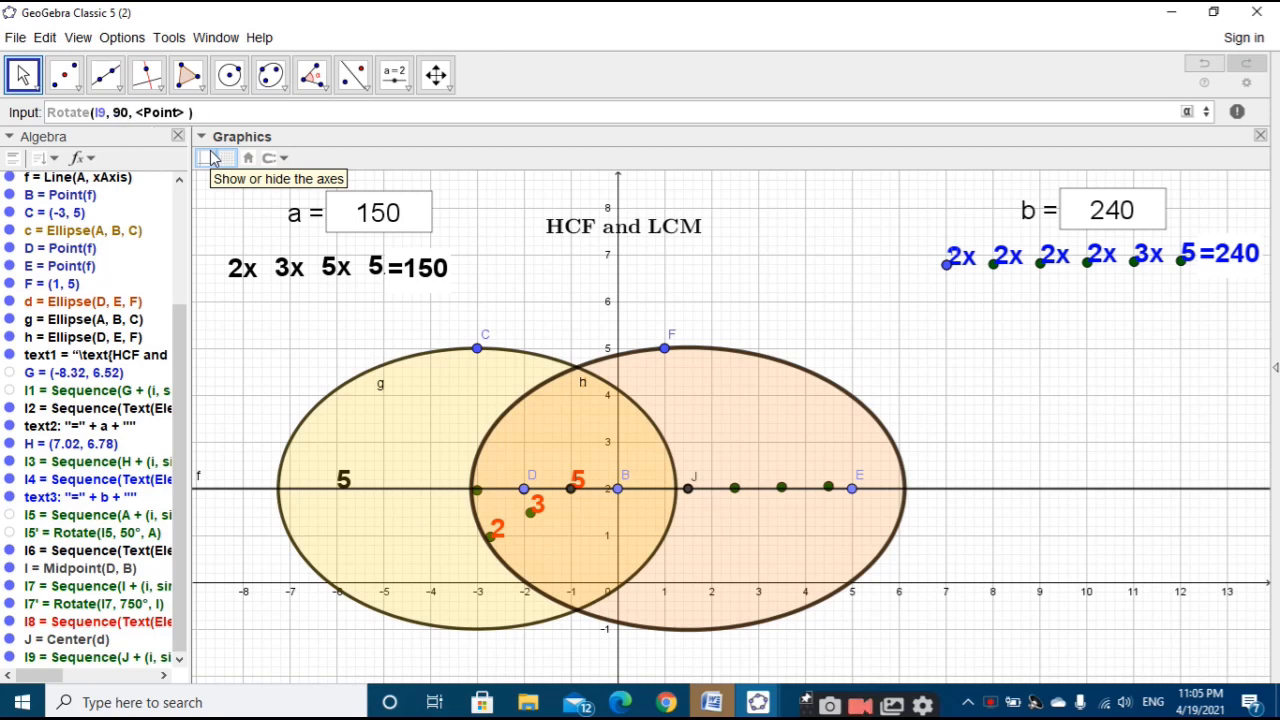
pyautogui.hotkey('alt', 'o')
pyautogui.press('Tab')
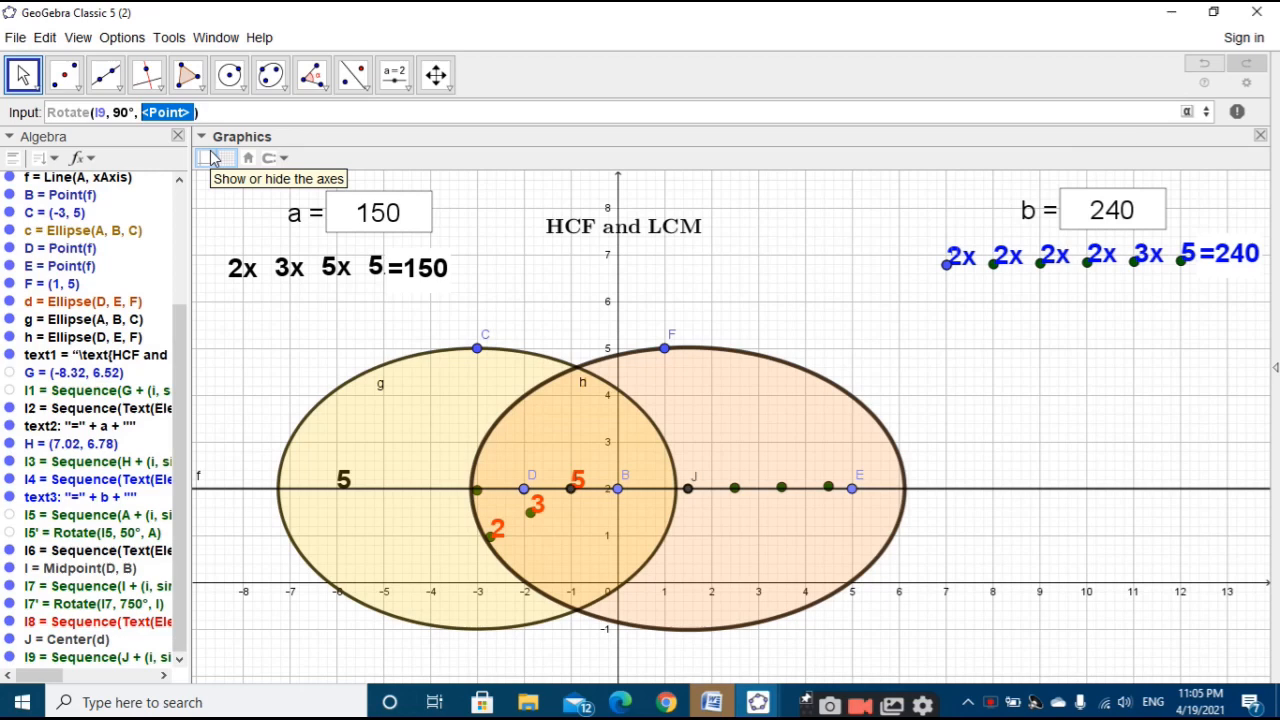
pyautogui.write('J')
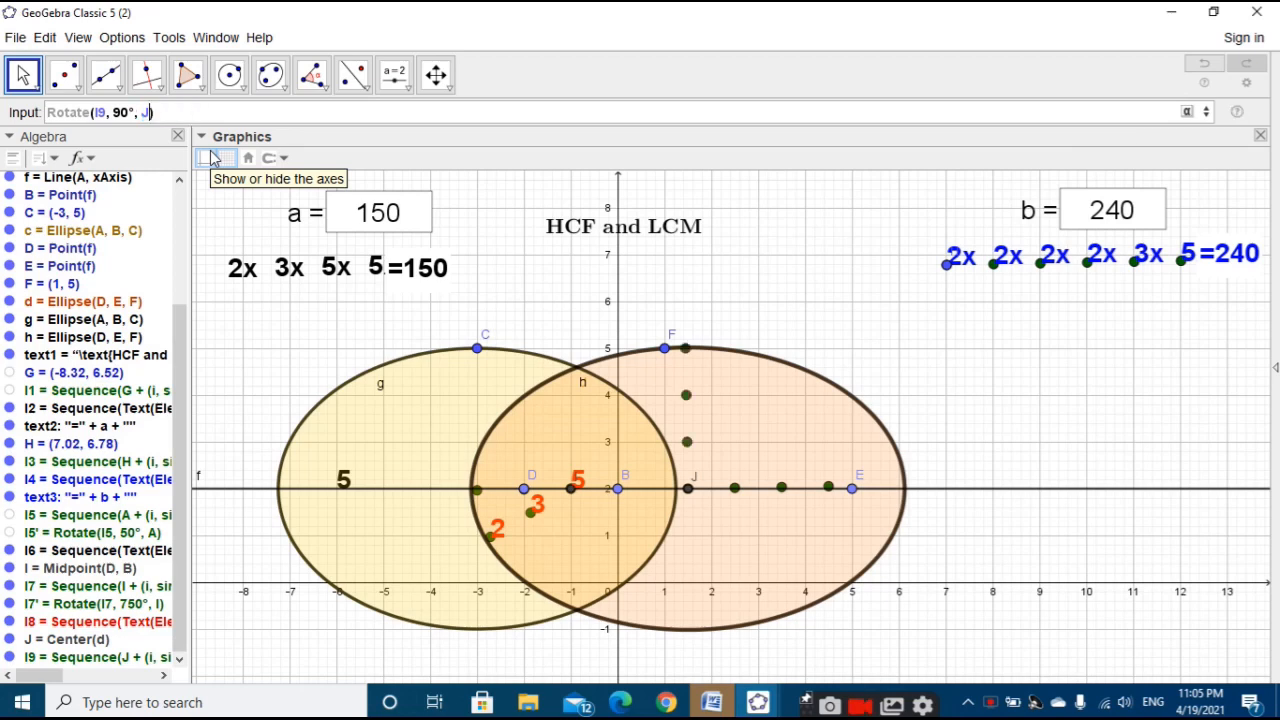
# Step: Try J-1 as the center of the rotation of l9, and replace it with J+1
pyautogui.write('-1')
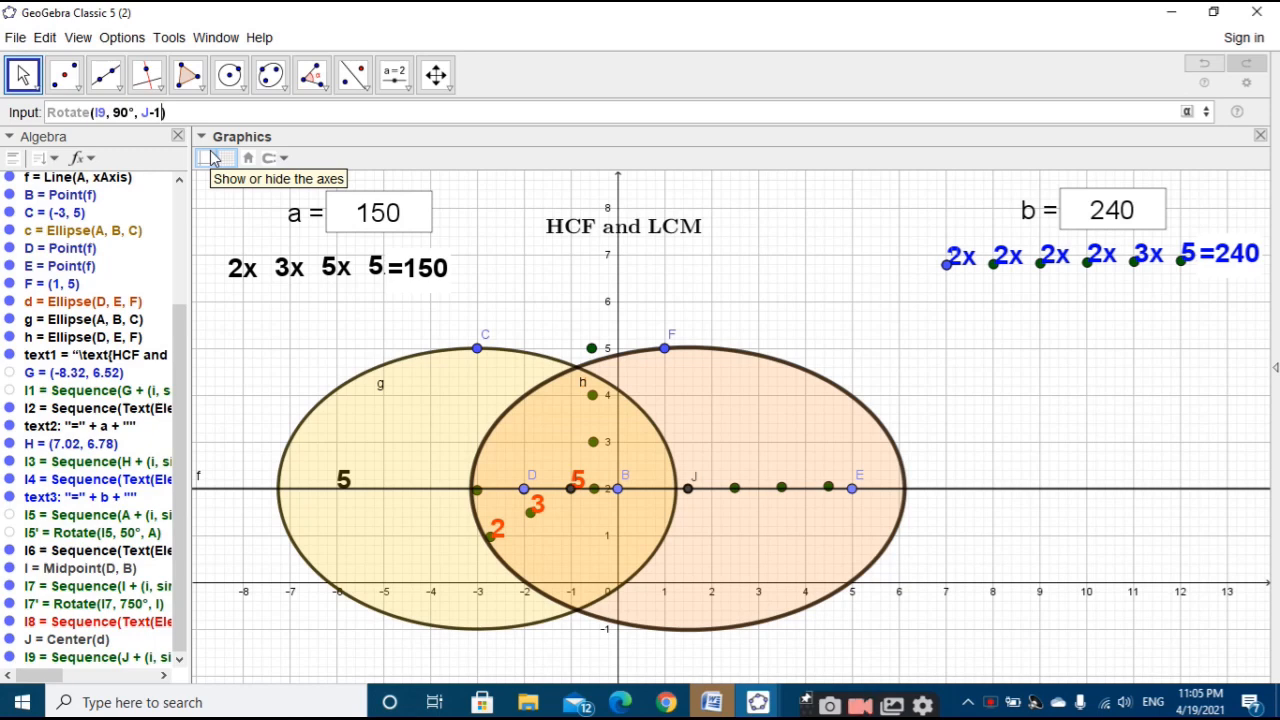
pyautogui.press('BackSpace')
pyautogui.press('BackSpace')
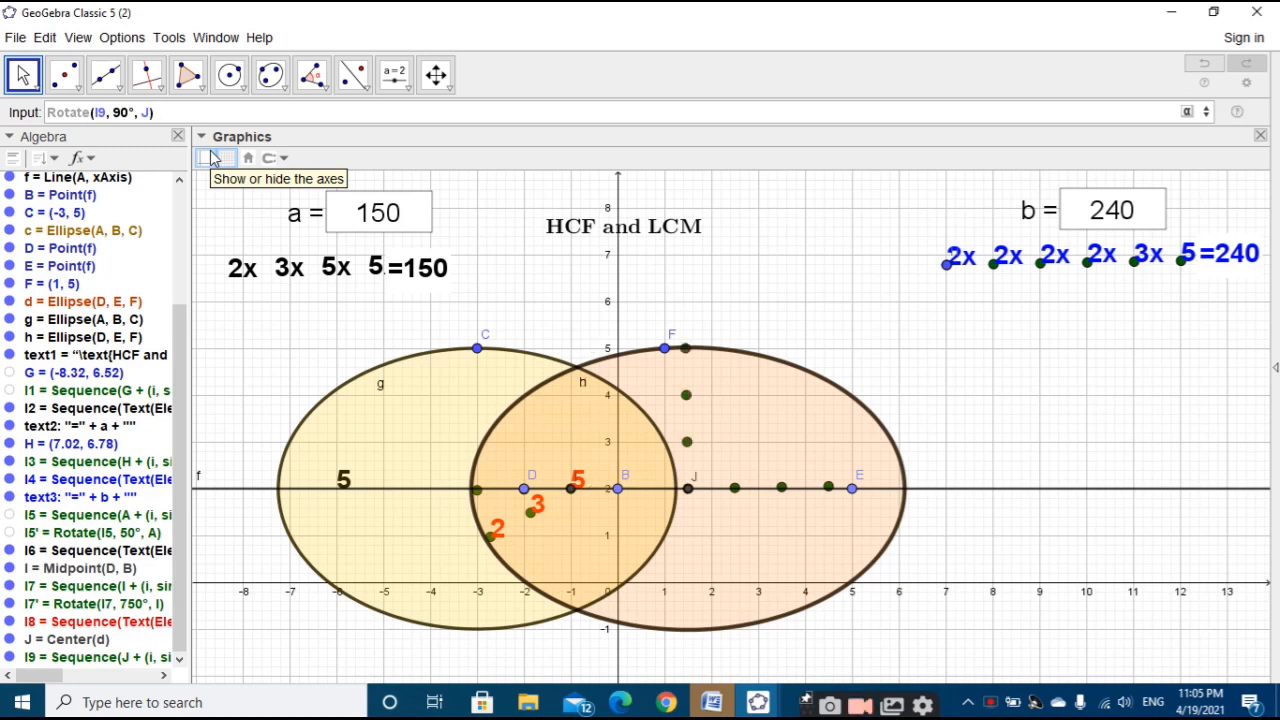
pyautogui.write('+1')
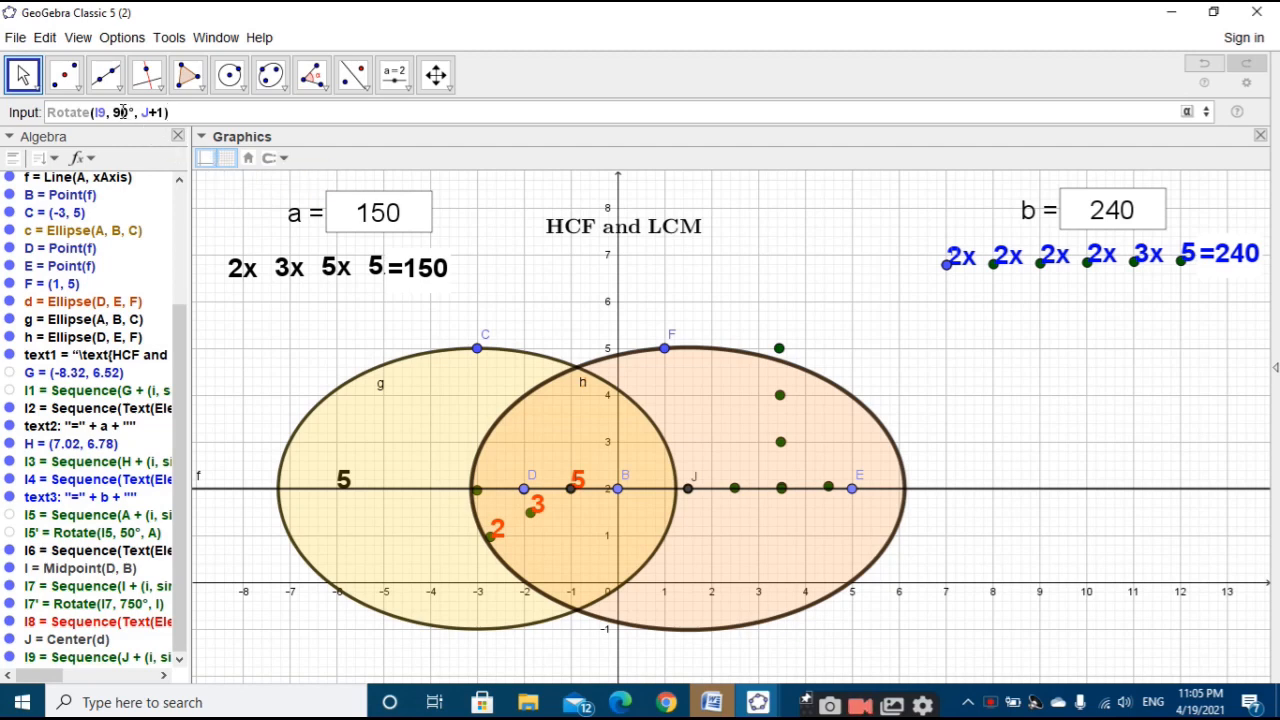
# Step: Try rotation angles of 75° and 55° in the Rotate expression for list l9
pyautogui.press('BackSpace')
pyautogui.press('BackSpace')
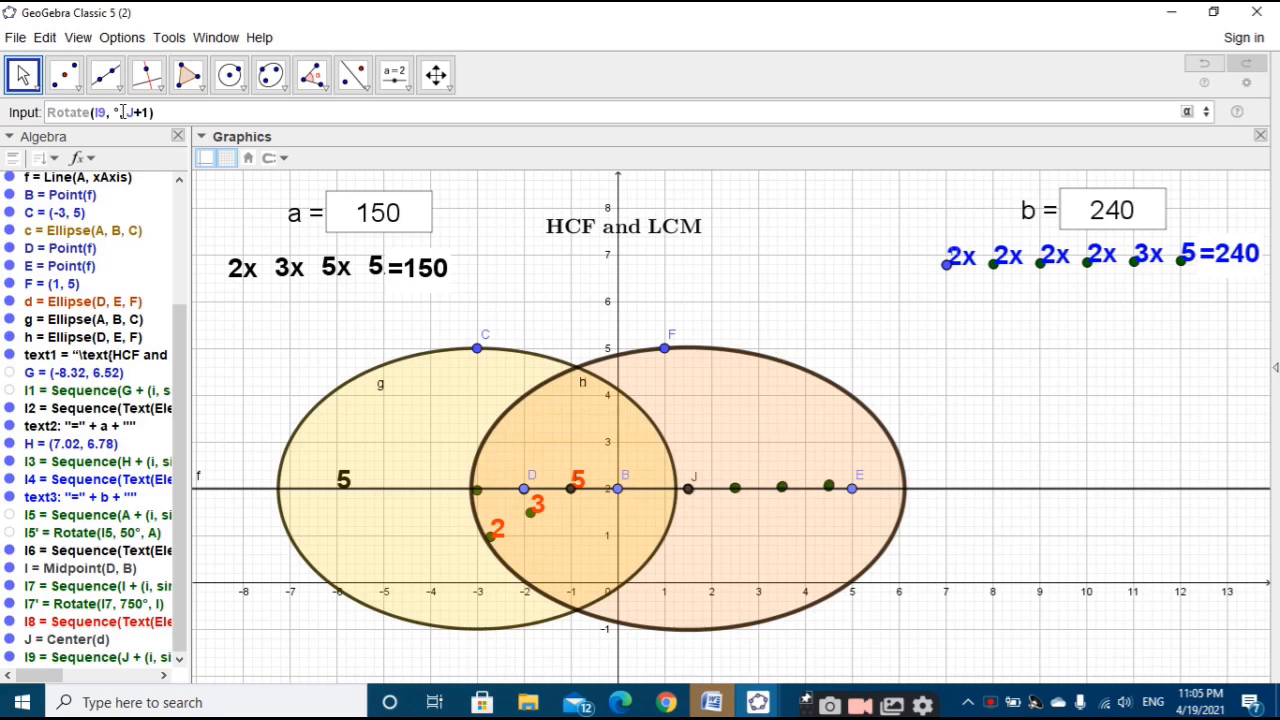
pyautogui.write('7')
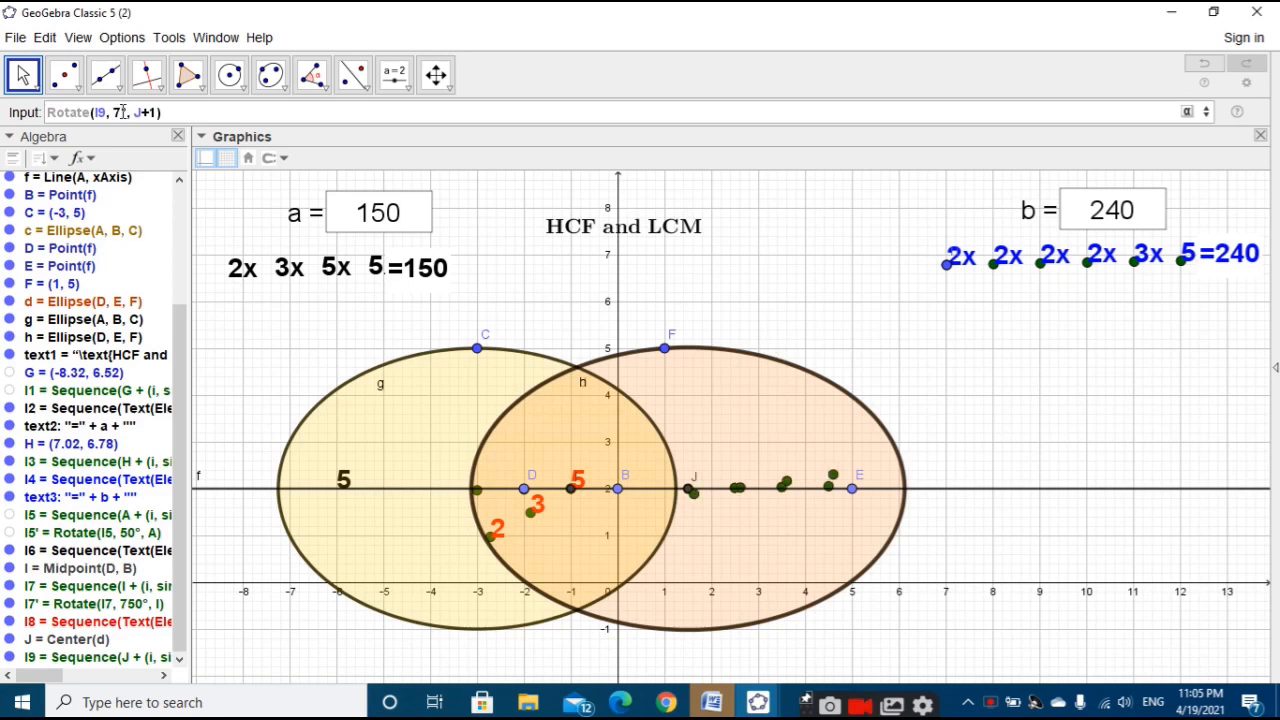
pyautogui.write('5')
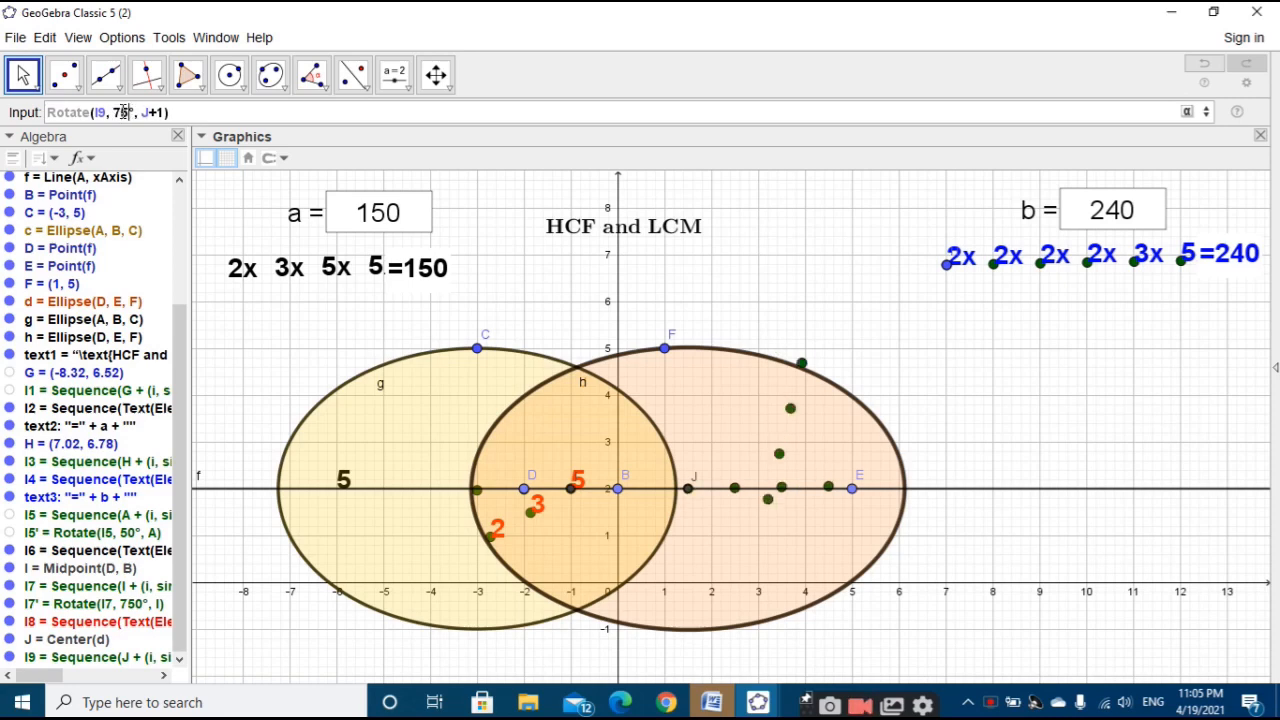
pyautogui.press('BackSpace')
pyautogui.press('BackSpace')
pyautogui.write('55')
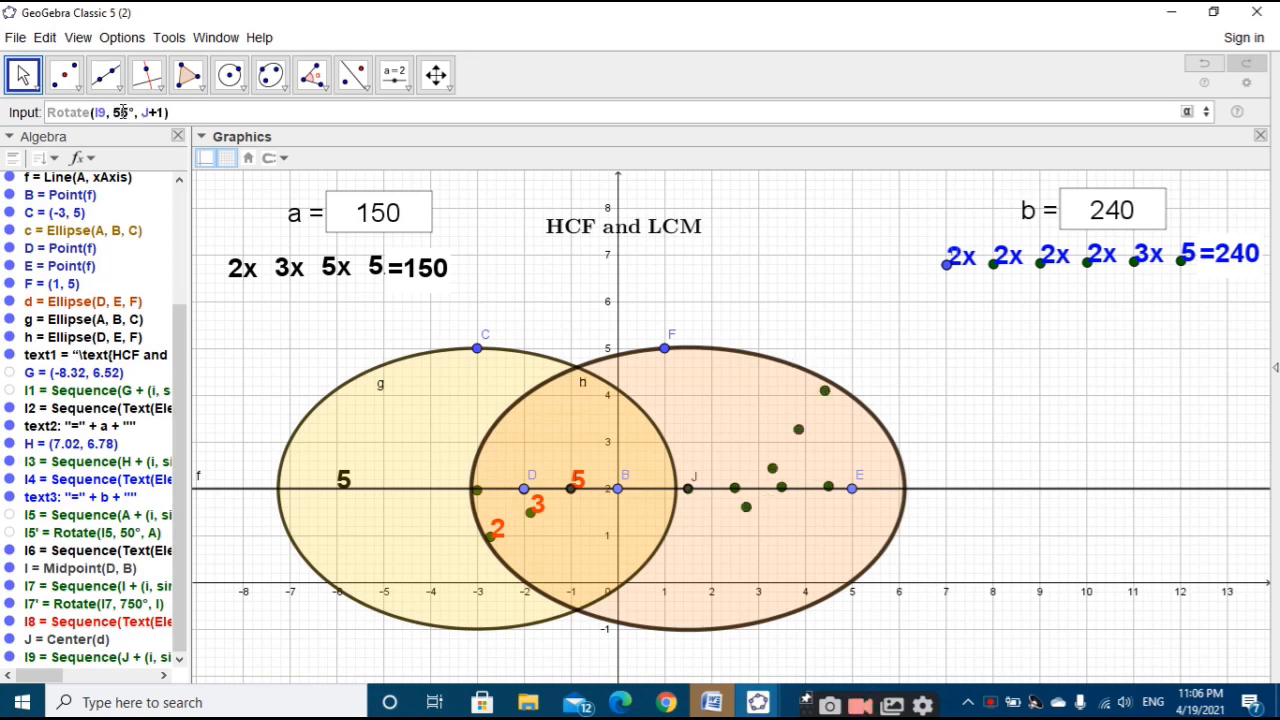
# Step: Set the rotation angle to 45° and create the rotated point list from Rotate(l9, 45°, J+1)
pyautogui.press('BackSpace')
pyautogui.press('BackSpace')
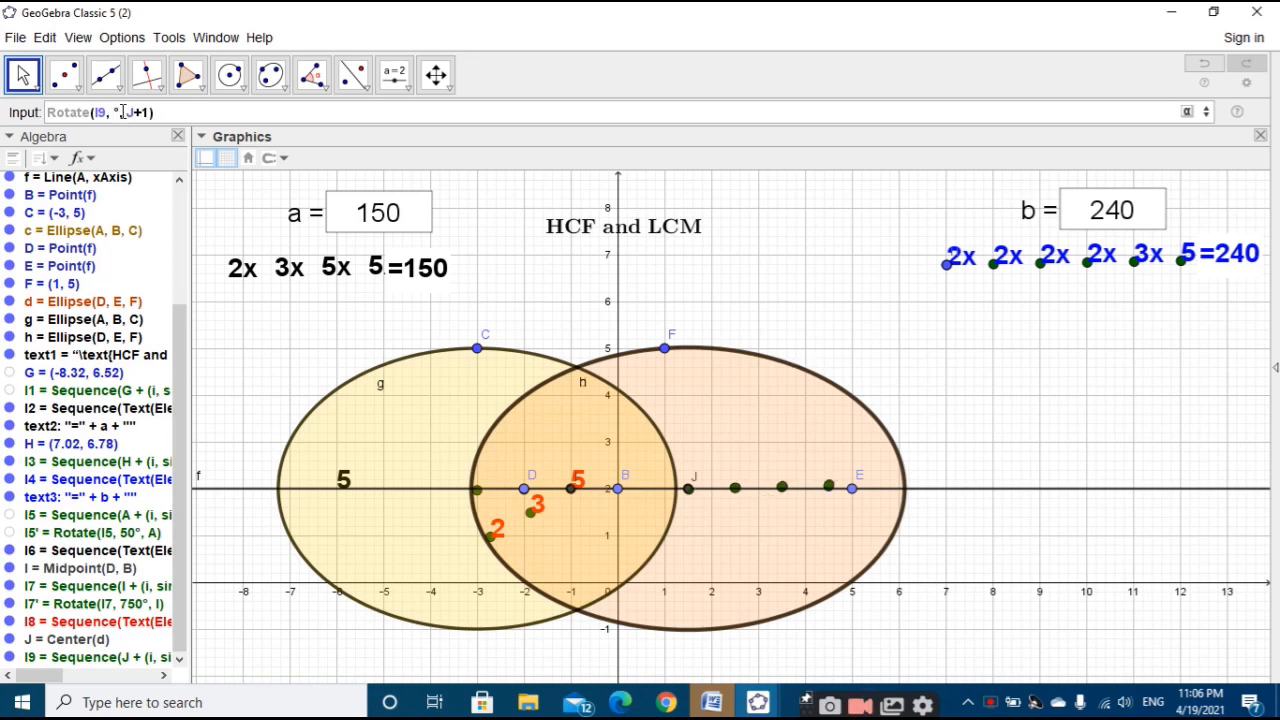
pyautogui.write('45')
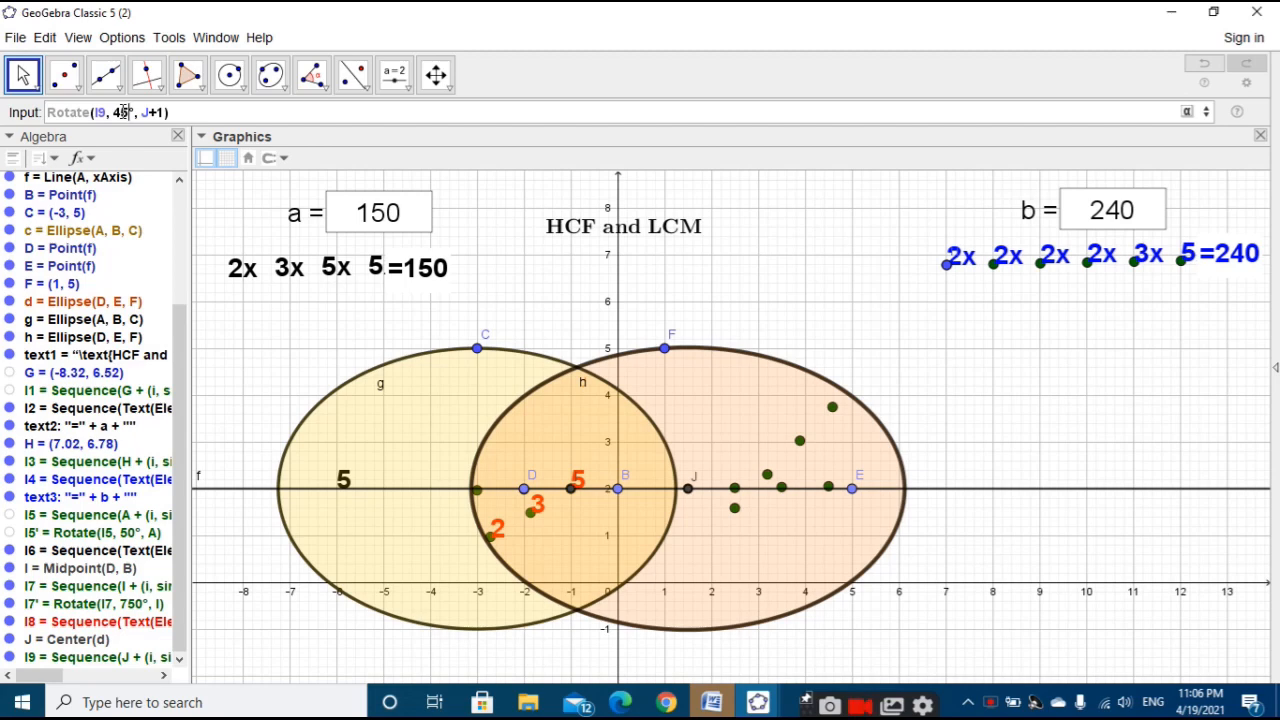
pyautogui.click(123, 112)
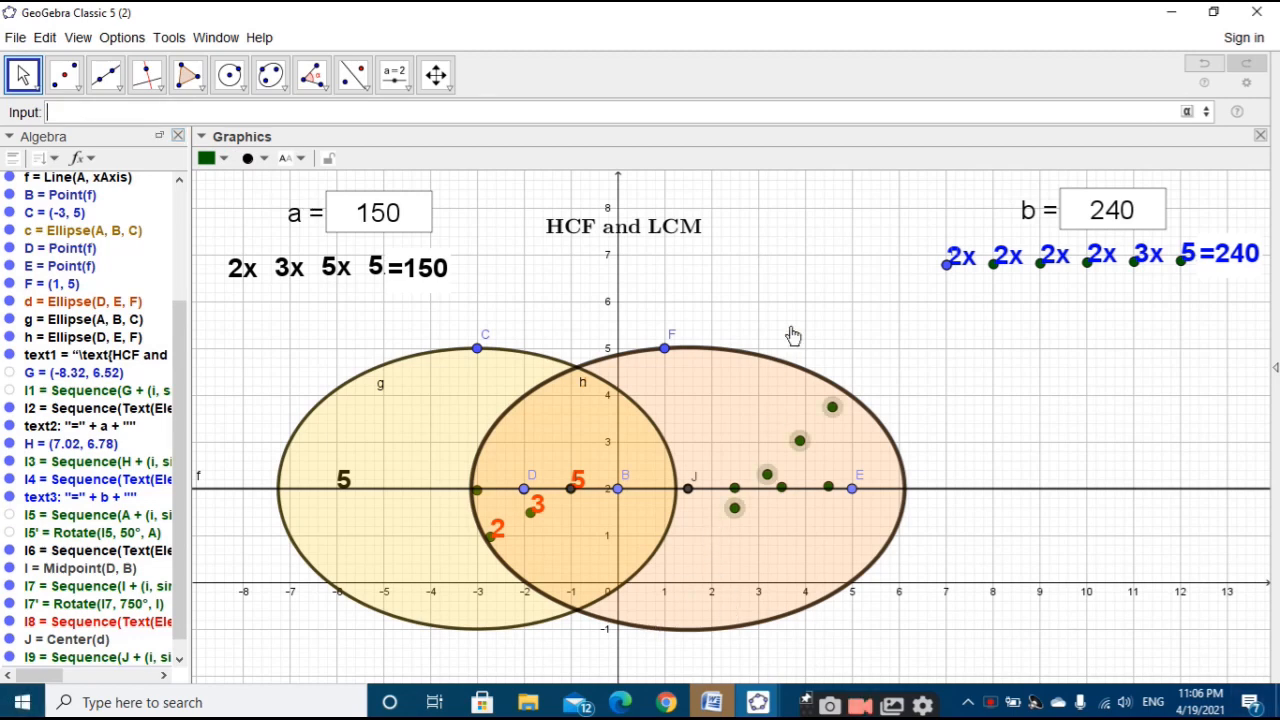
pyautogui.click(804, 292)
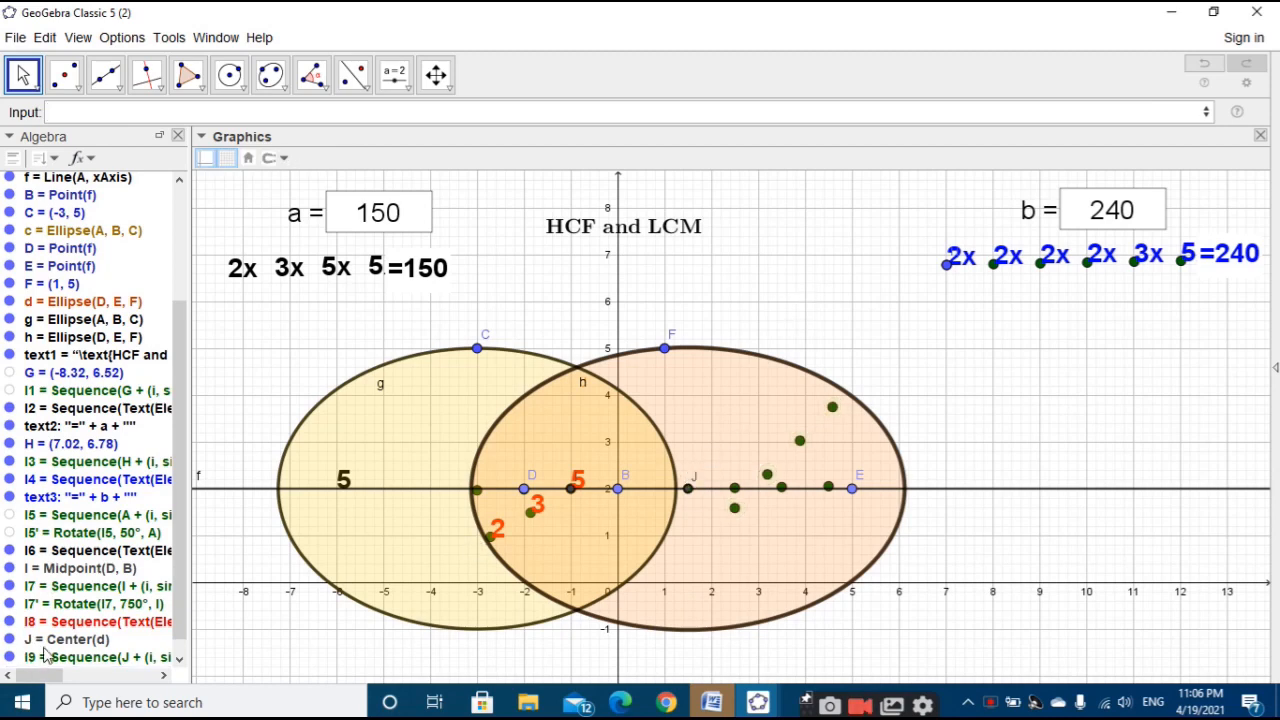
# Step: Redefine list l9 with a start value of -4 and an end value of Length(list5)+5, and apply it
pyautogui.doubleClick(77, 660)
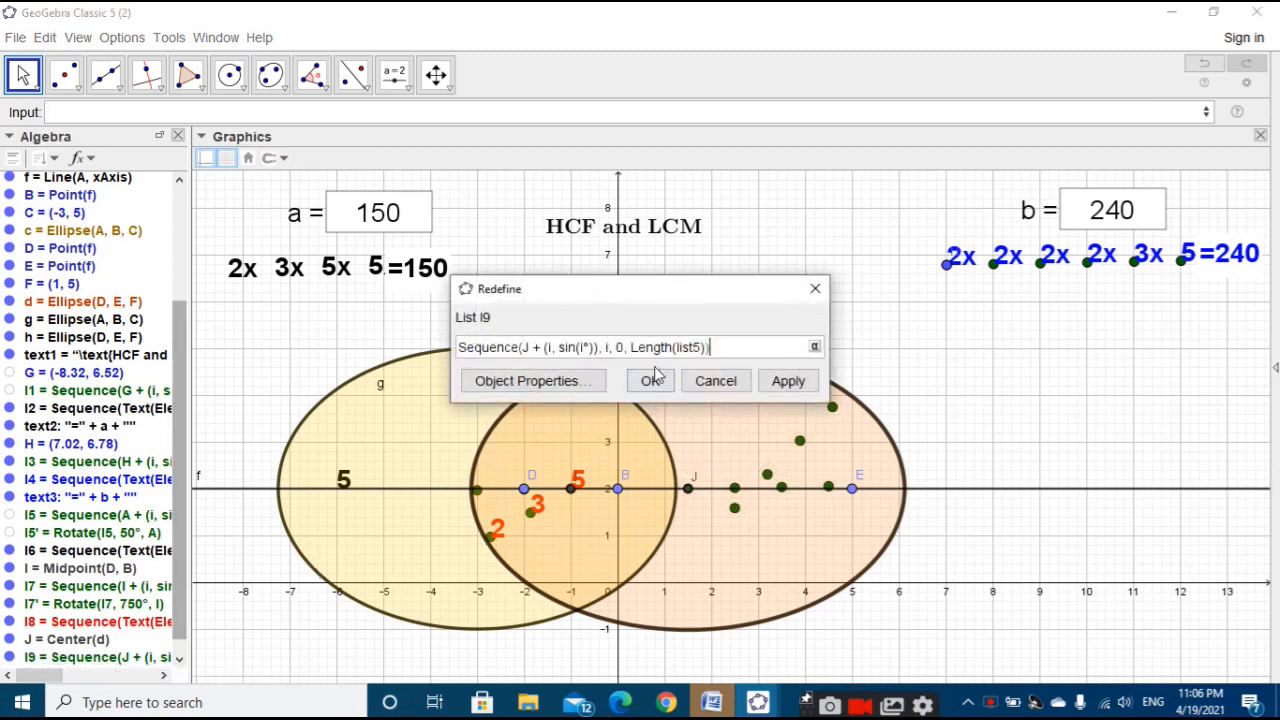
pyautogui.click(620, 348)
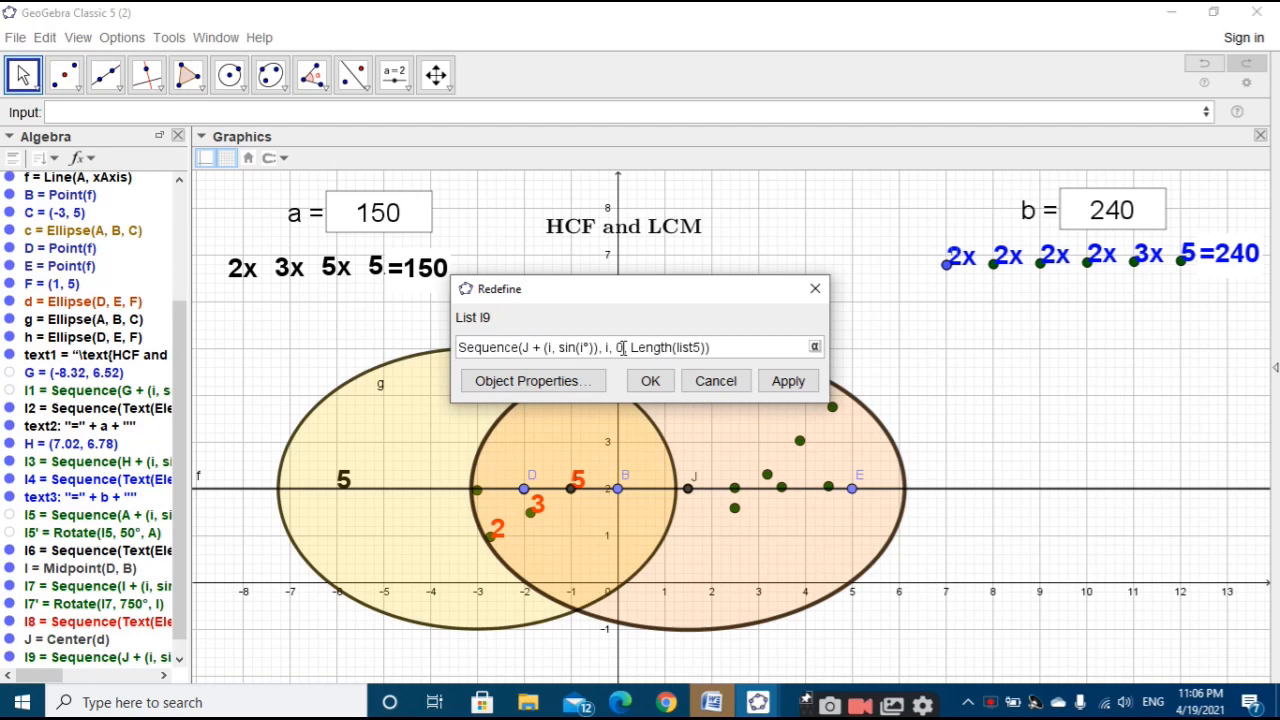
pyautogui.press('BackSpace')
pyautogui.write('-4')
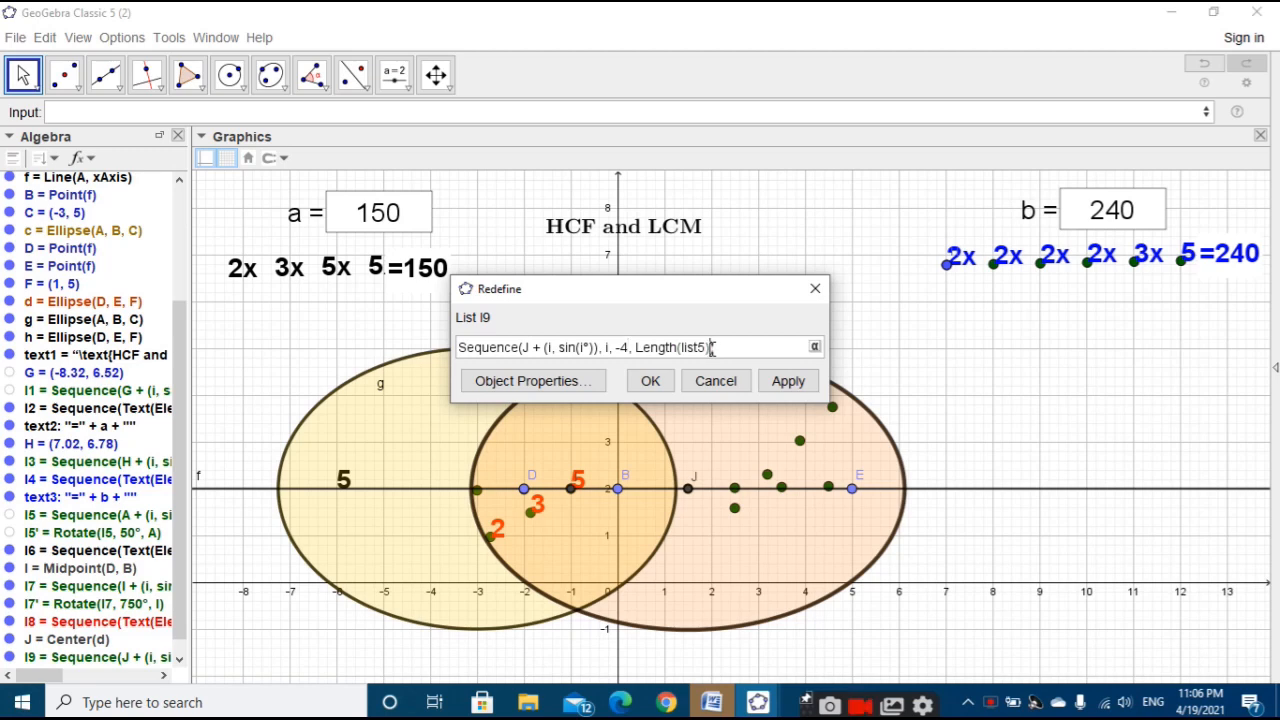
pyautogui.click(712, 347)
pyautogui.write('+5')
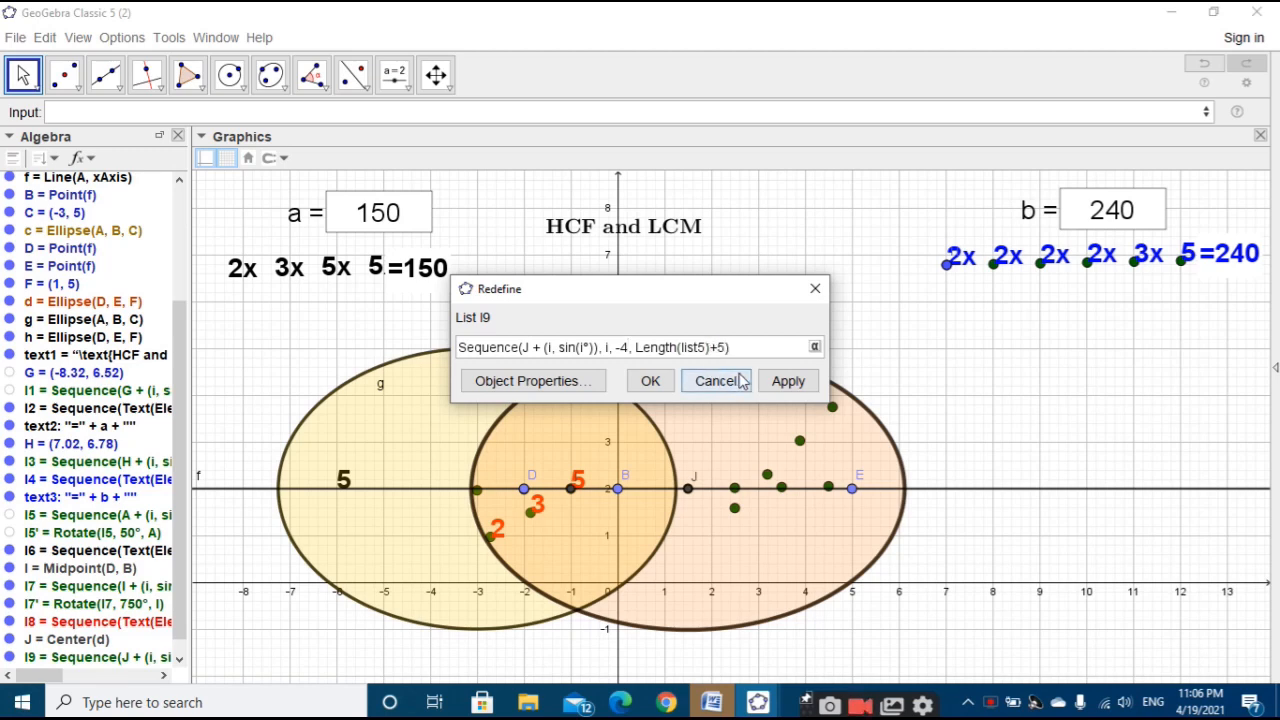
pyautogui.click(772, 383)
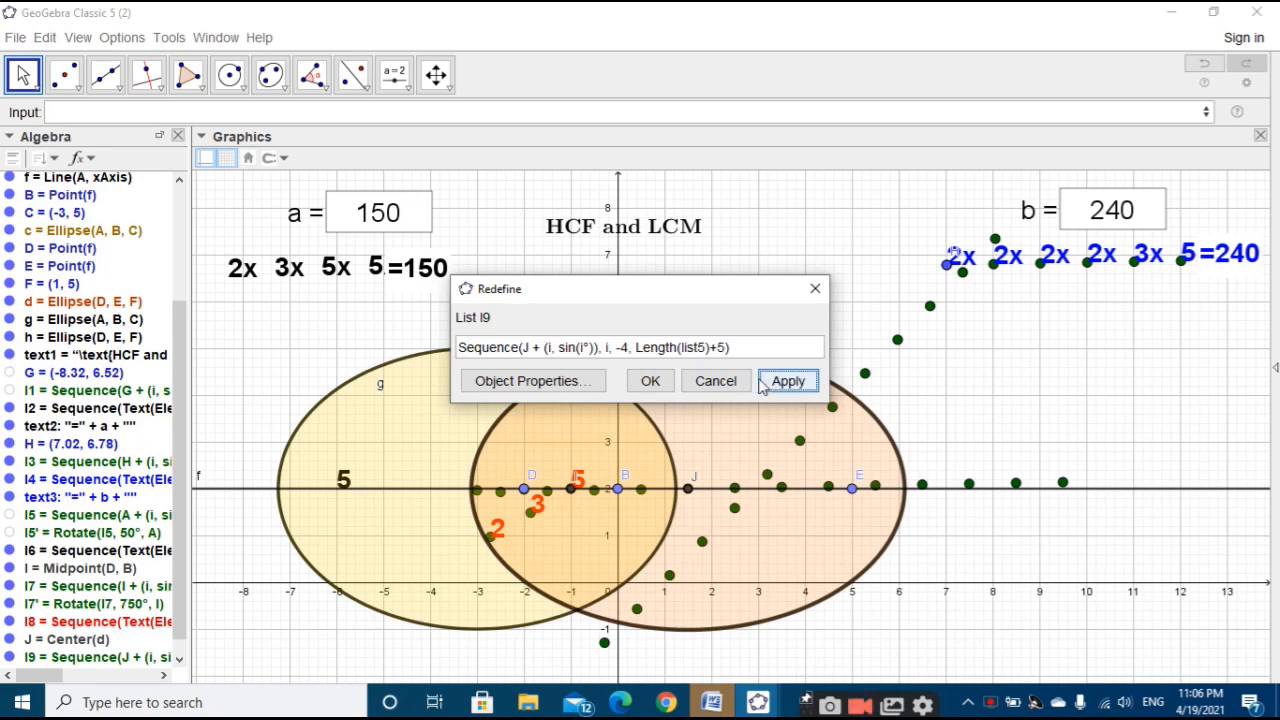
# Step: Change the end value of list l9 to Length(list5)-5 and apply it
pyautogui.click(717, 347)
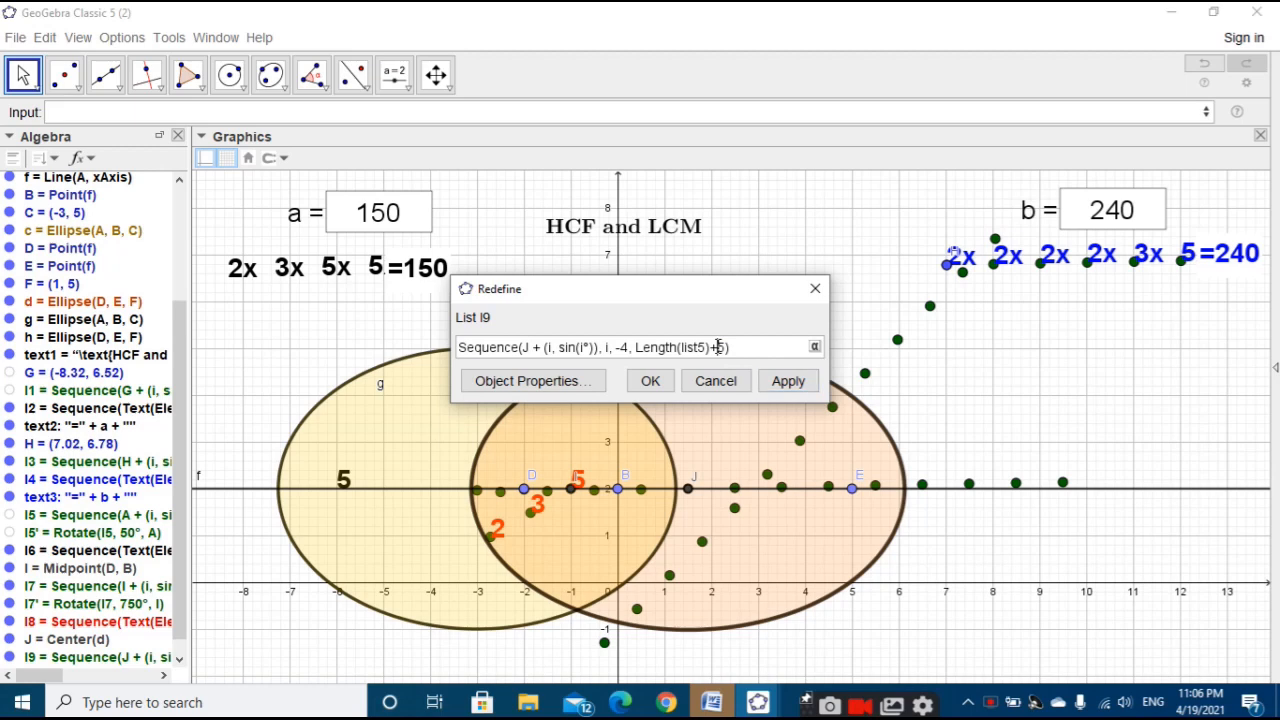
pyautogui.press('BackSpace')
pyautogui.write('-')
pyautogui.click(786, 381)
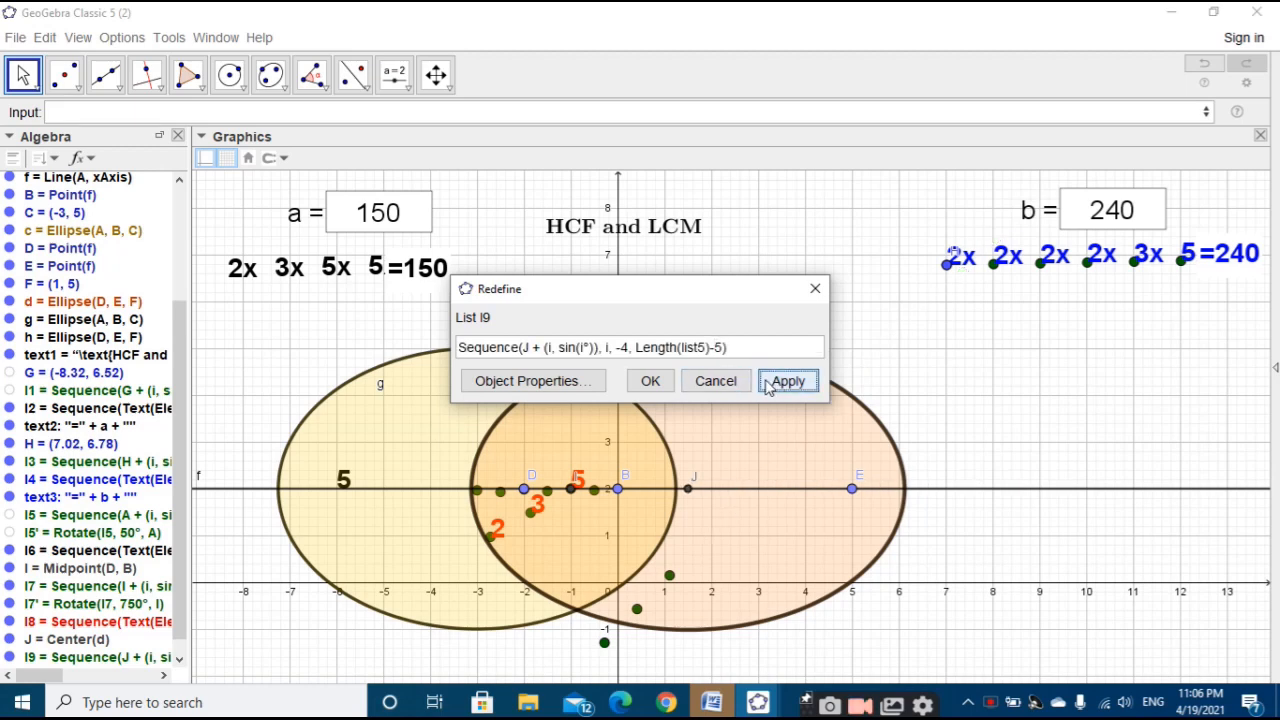
# Step: Redefine list l9 to run from -3 to Length(list5)-4
pyautogui.click(630, 348)
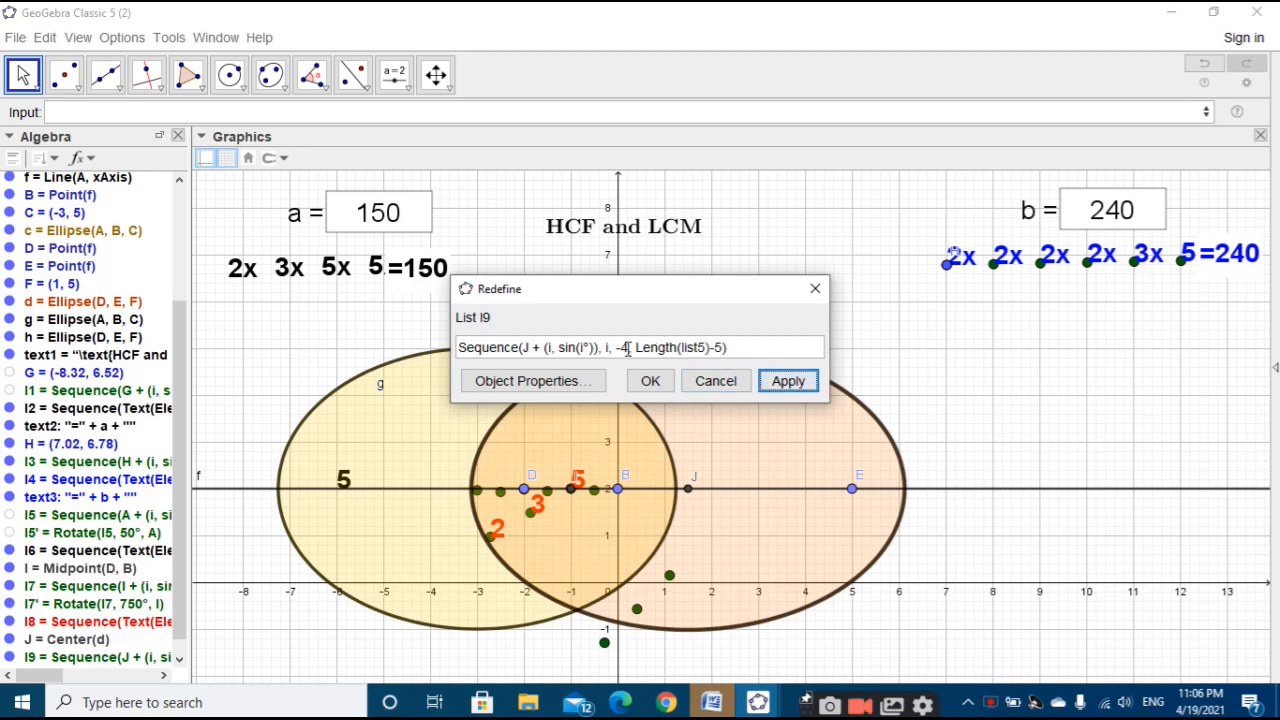
pyautogui.press('BackSpace')
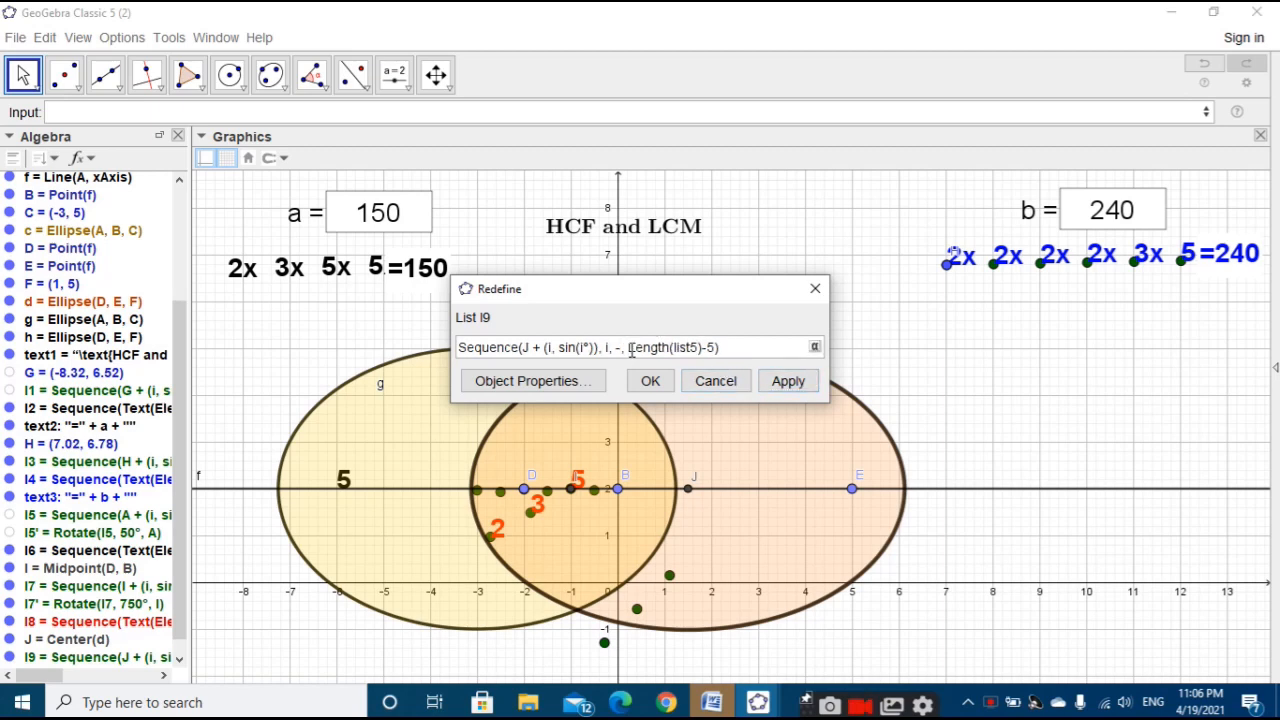
pyautogui.write('3')
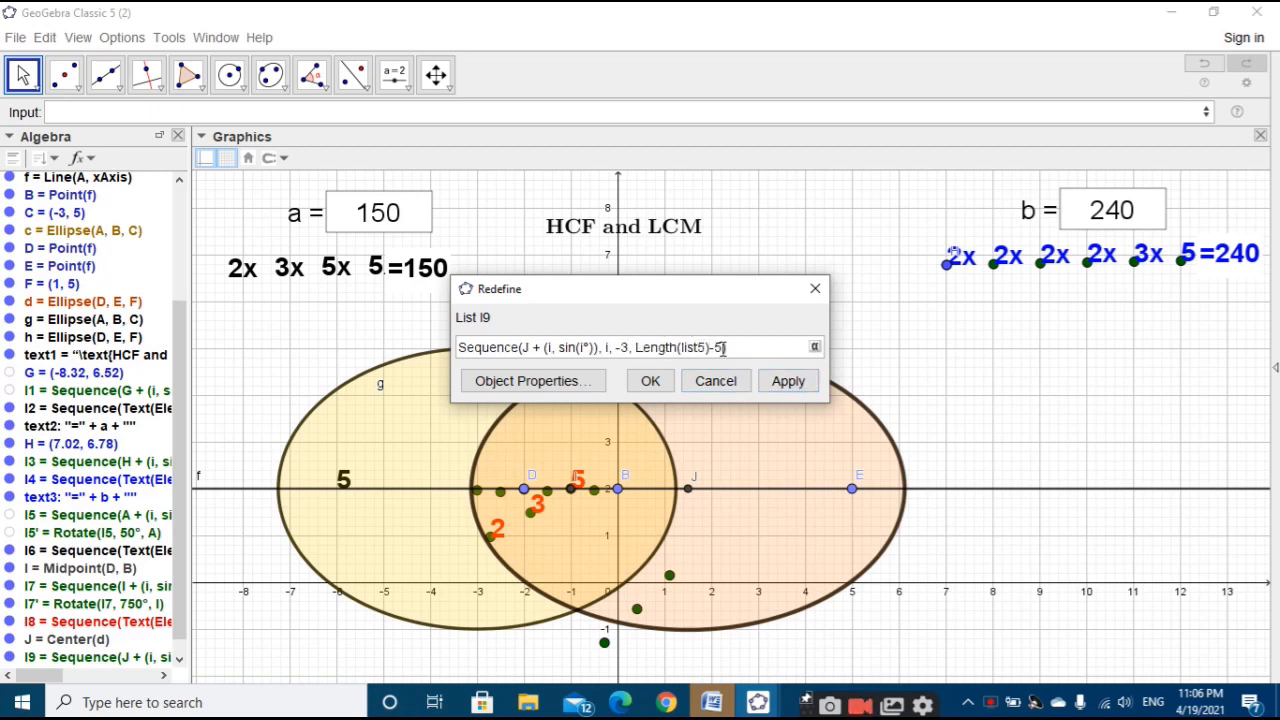
pyautogui.press('BackSpace')
pyautogui.write('4')
pyautogui.click(786, 383)
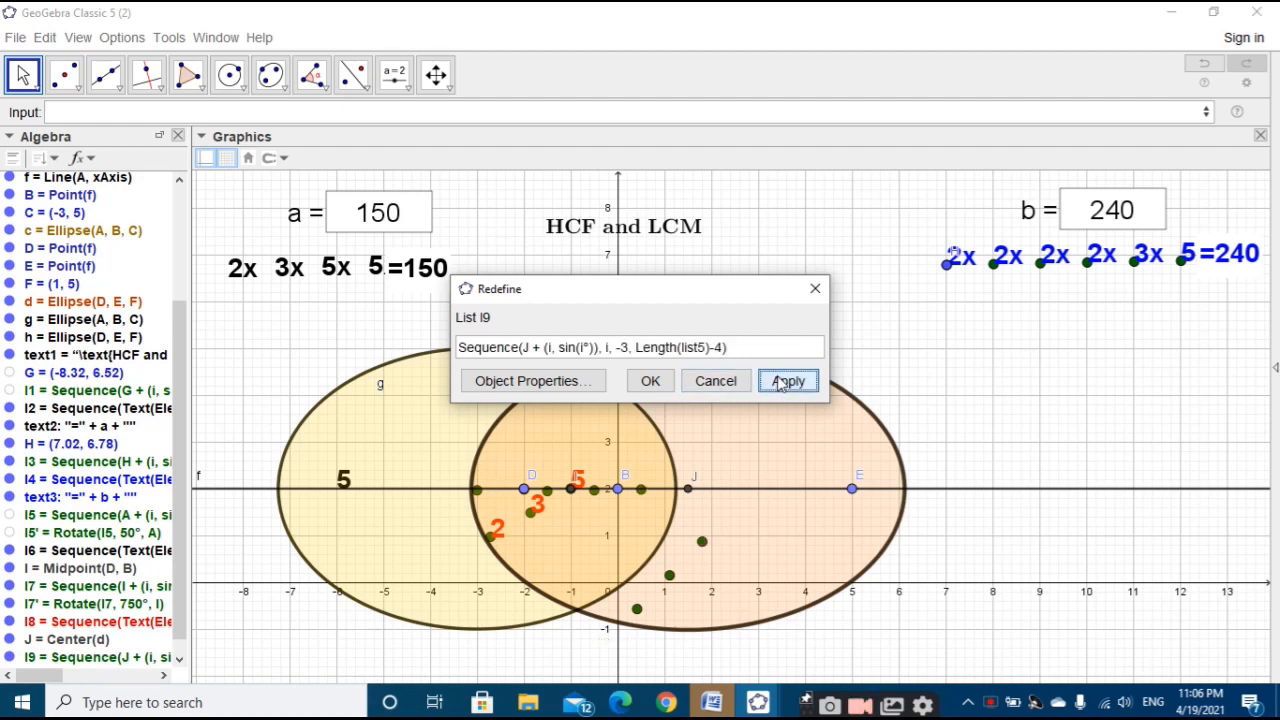
pyautogui.click(650, 381)
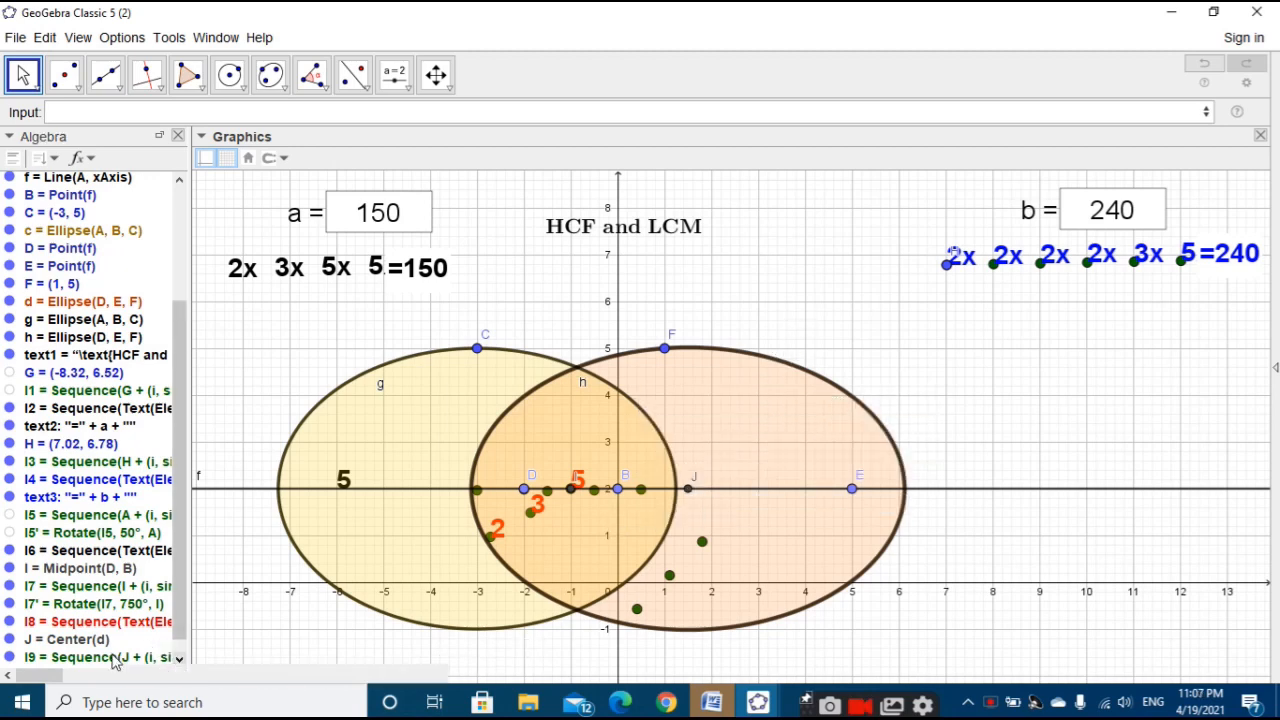
# Step: Redefine list l9 as Sequence(J + (i, sin(i°)), i, -2, Length(list5) - 3)
pyautogui.doubleClick(114, 658)
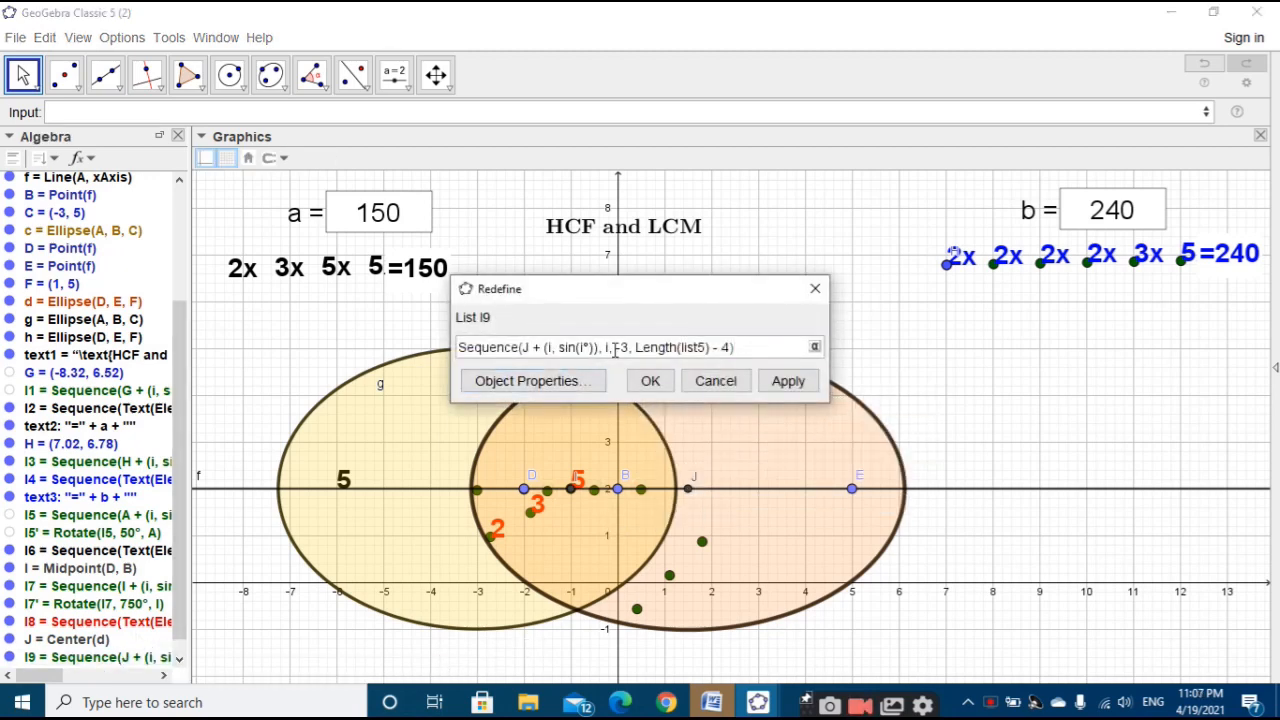
pyautogui.click(616, 347)
pyautogui.write('-')
pyautogui.press('Delete')
pyautogui.write('2')
pyautogui.click(729, 347)
pyautogui.press('BackSpace')
pyautogui.write('3')
pyautogui.click(778, 383)
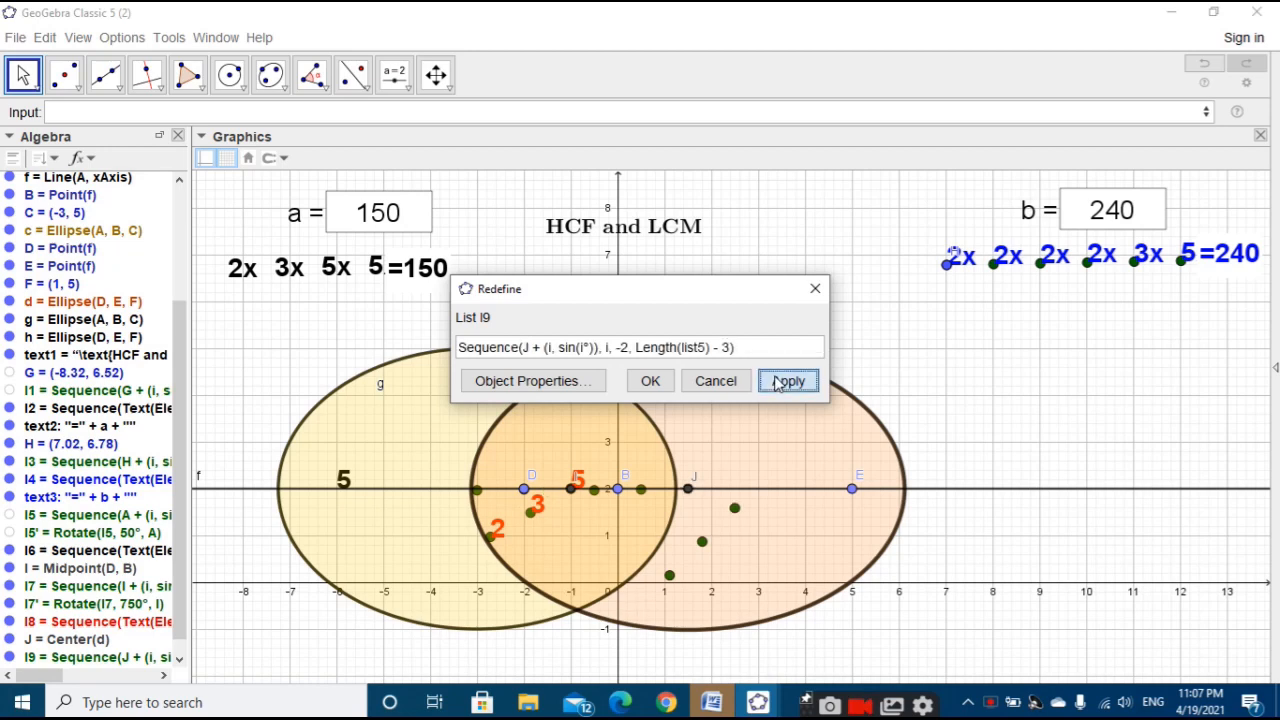
pyautogui.click(736, 384)
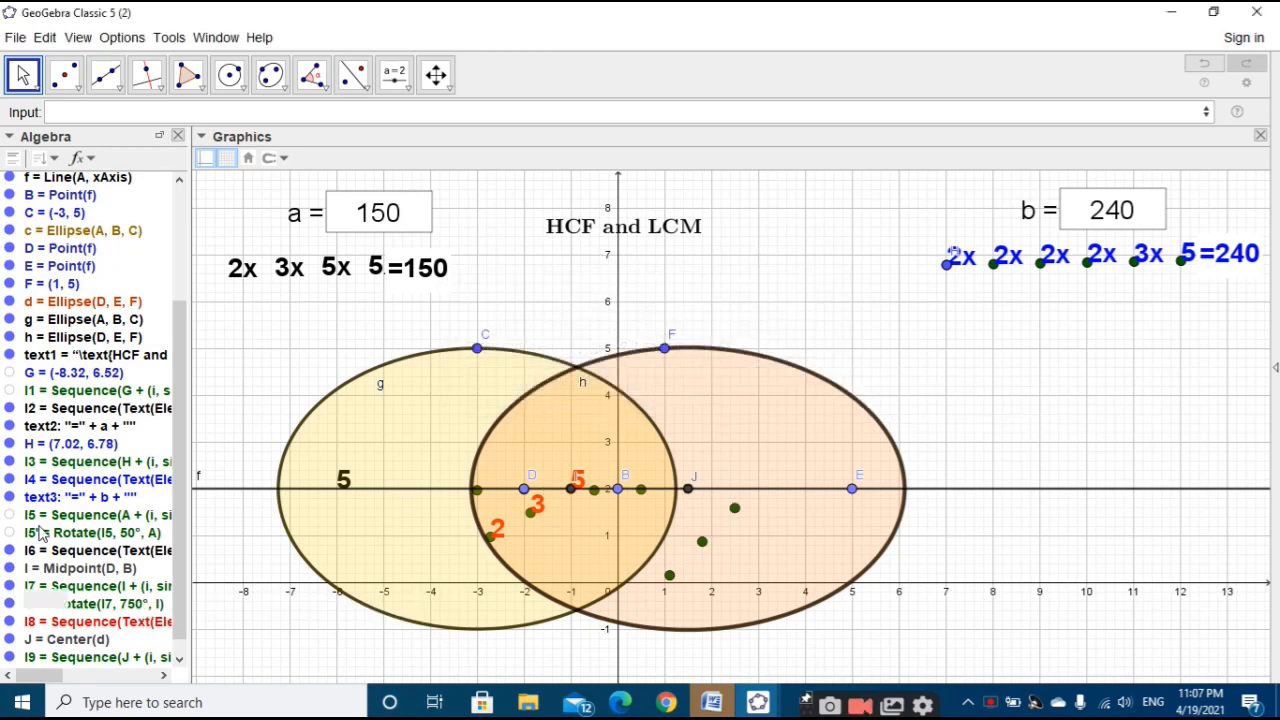
pyautogui.scroll(-1, 180, 415)
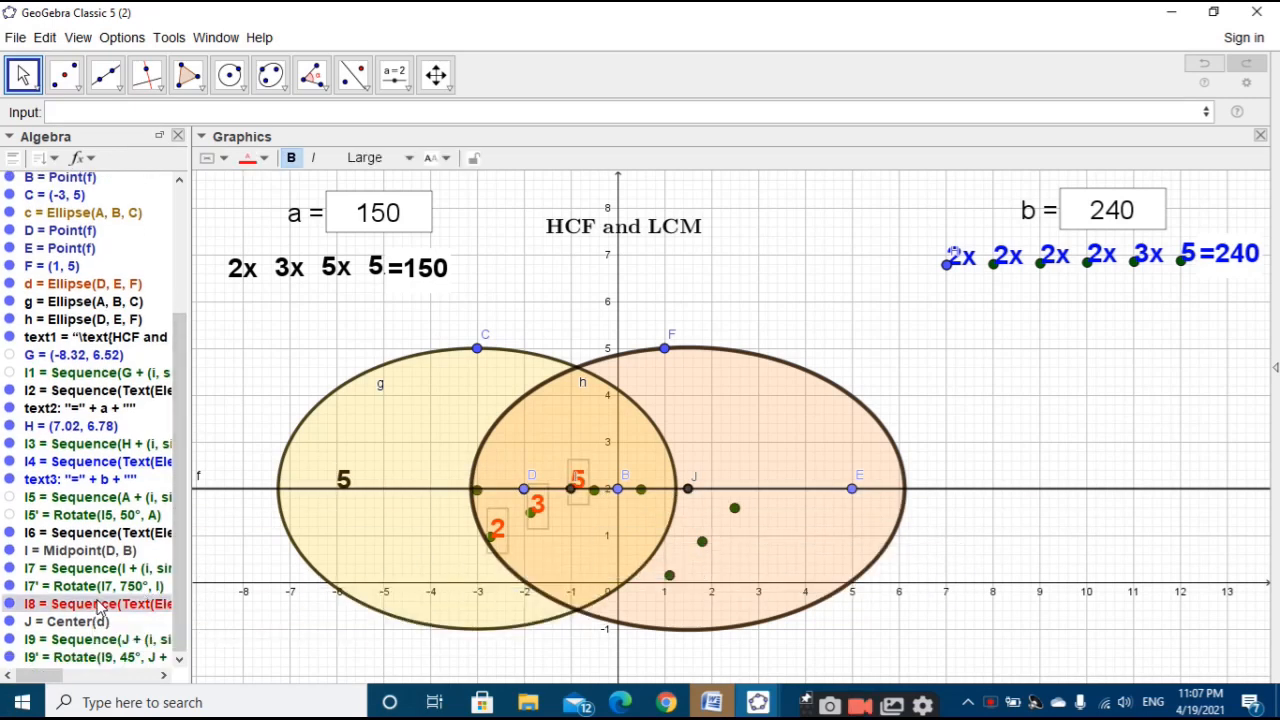
# Step: Copy the full definition of the common-factor text list l8
pyautogui.doubleClick(100, 610)
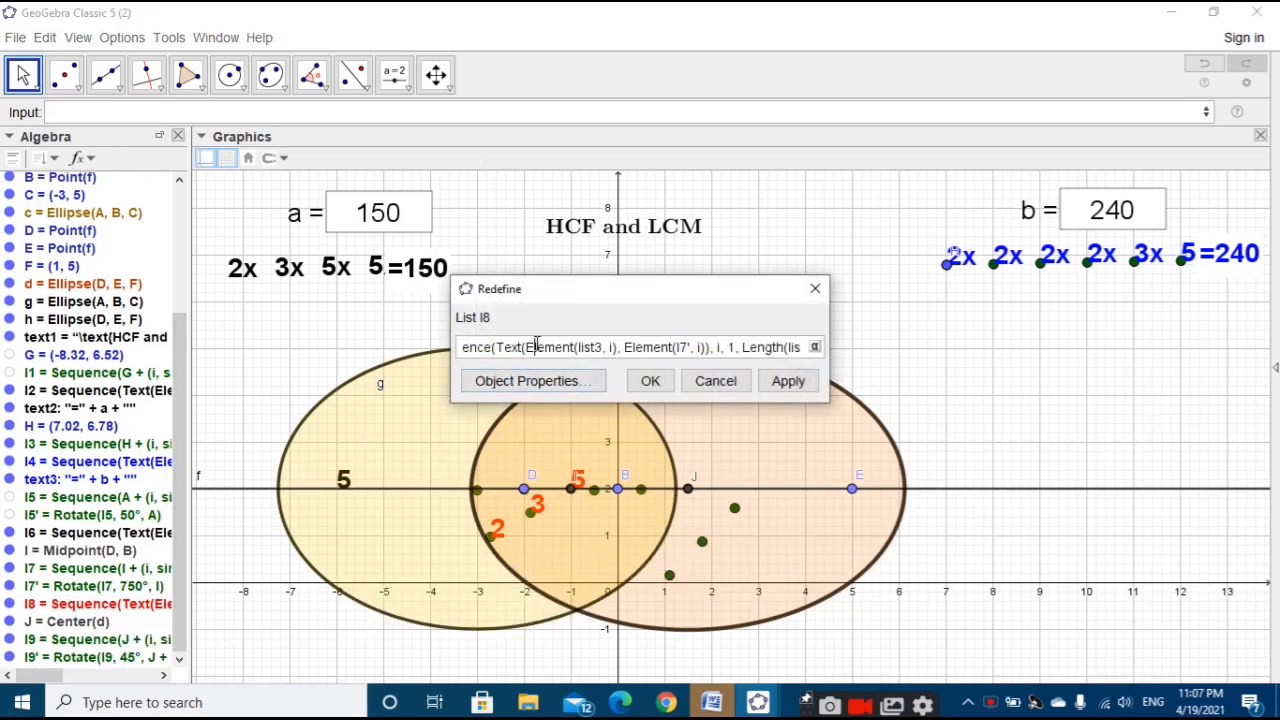
pyautogui.hotkey('ctrl', 'a')
pyautogui.click(650, 381)
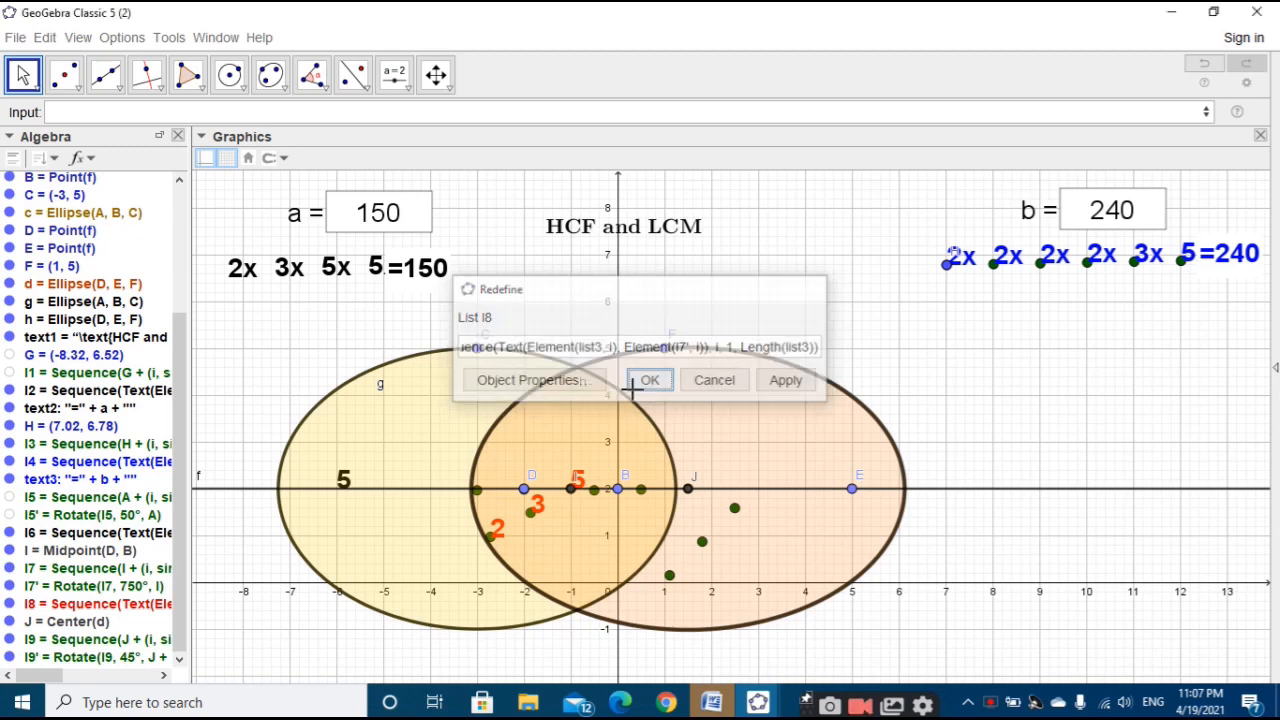
# Step: Create the text list Sequence(Text(Element(list5, i), Element(l9', i)), i, 1, Length(list5)) from the copied l8 definition
pyautogui.click(92, 657)
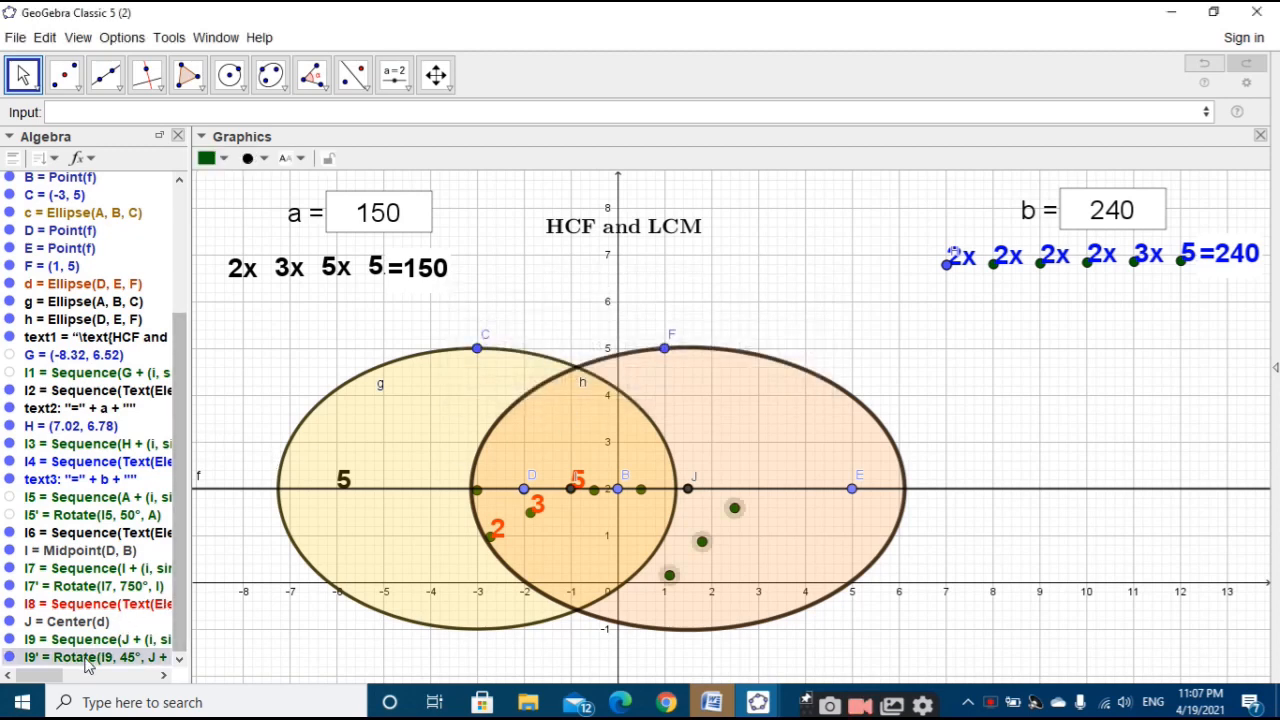
pyautogui.click(382, 114)
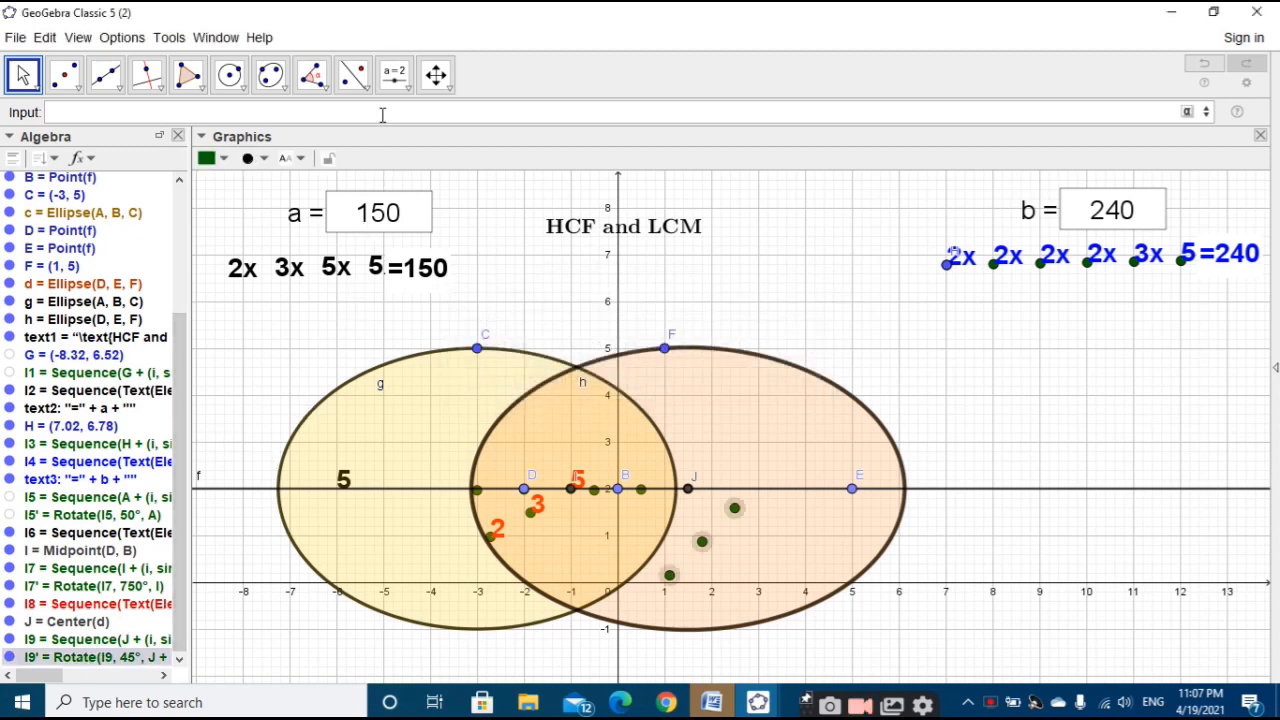
pyautogui.press('Up')
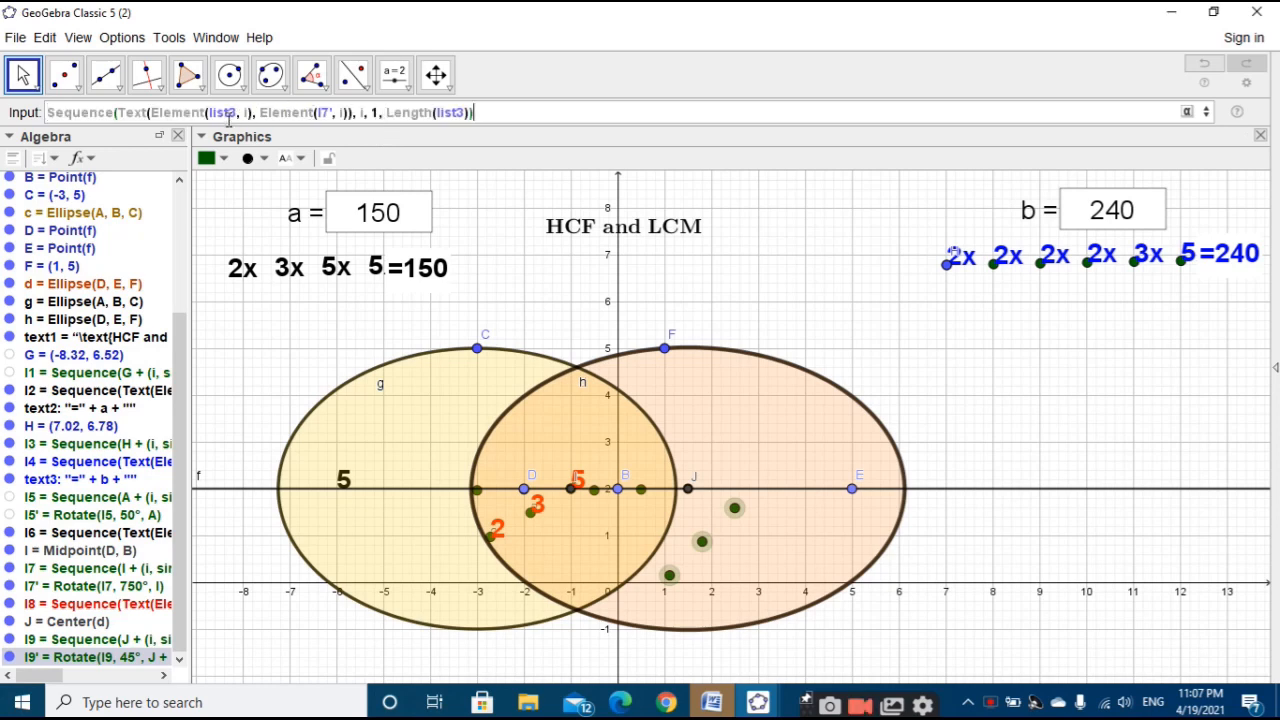
pyautogui.press('BackSpace')
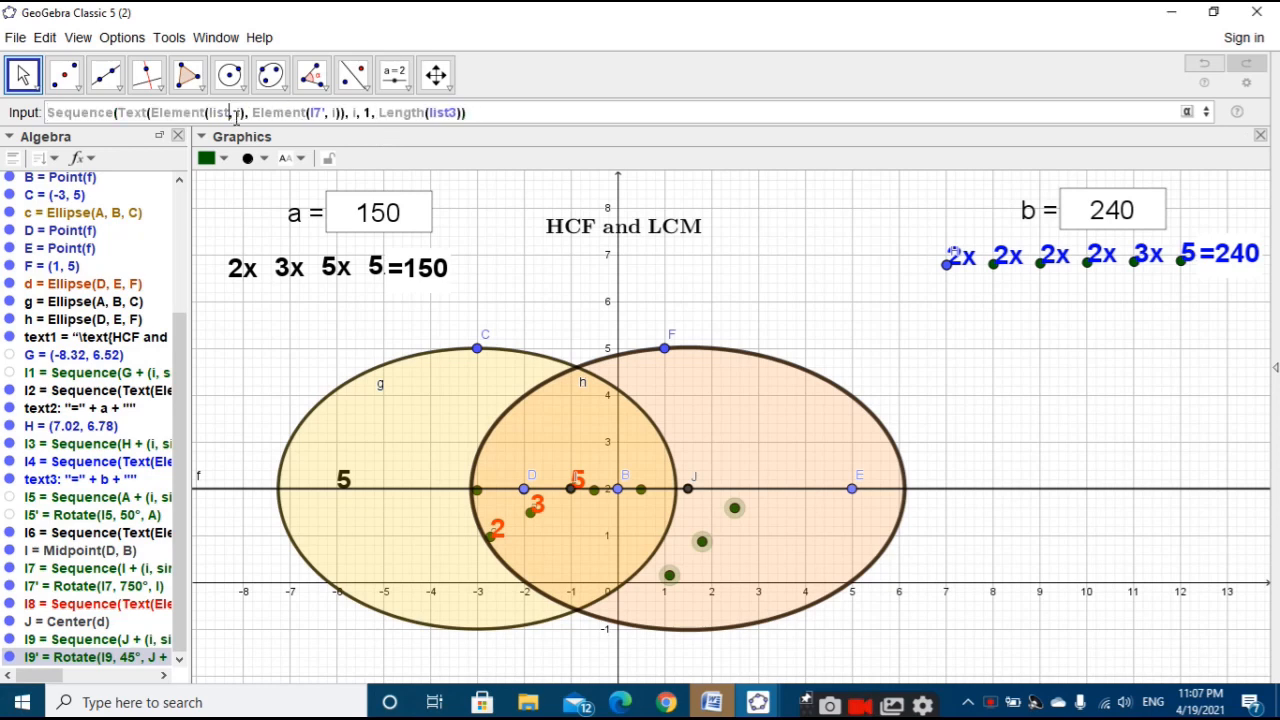
pyautogui.write('5, i')
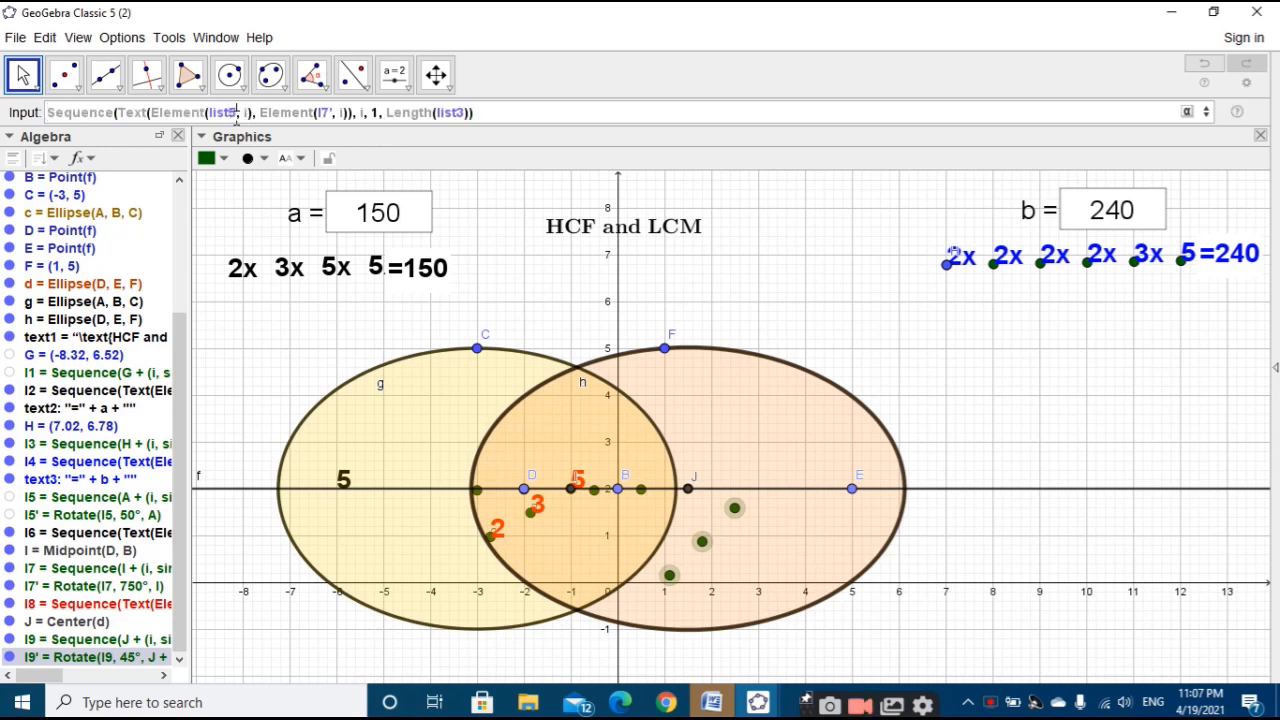
pyautogui.click(330, 112)
pyautogui.press('BackSpace')
pyautogui.press('BackSpace')
pyautogui.write("9'")
pyautogui.click(465, 112)
pyautogui.press('BackSpace')
pyautogui.write('5')
pyautogui.press('Return')
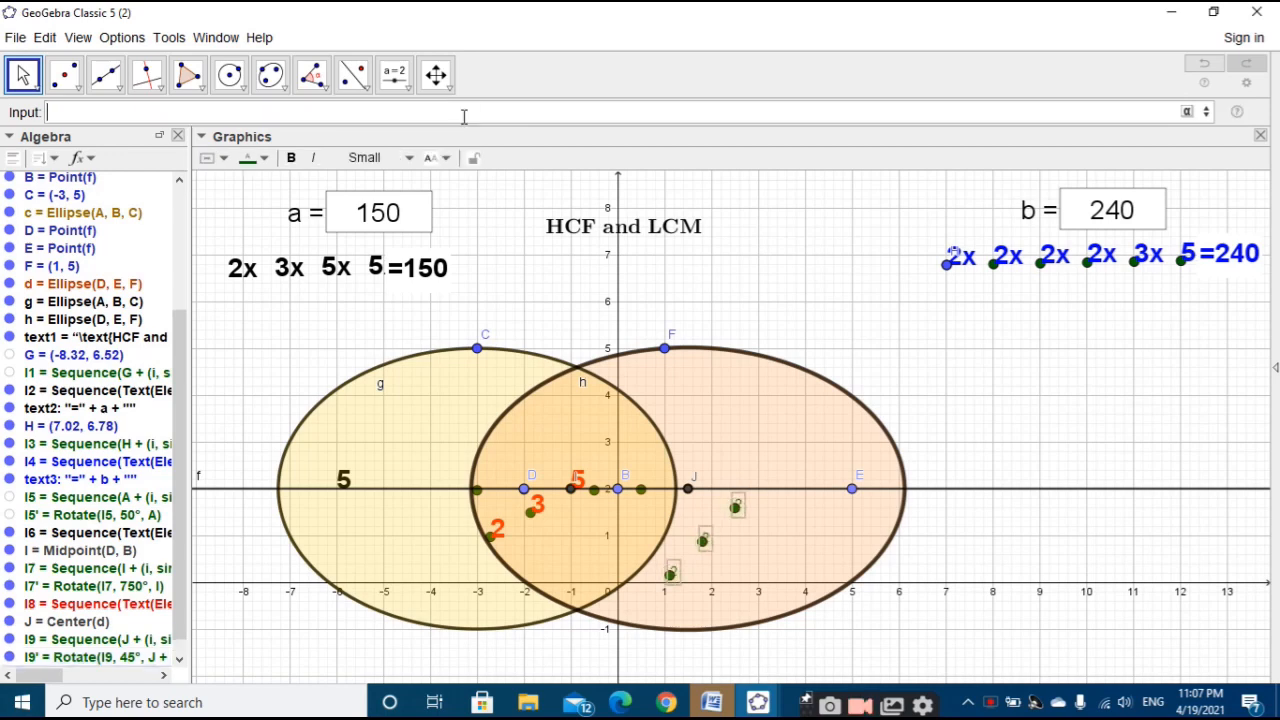
# Step: Format the new factor texts inside the second ellipse as large, bold and blue
pyautogui.click(366, 158)
pyautogui.click(352, 273)
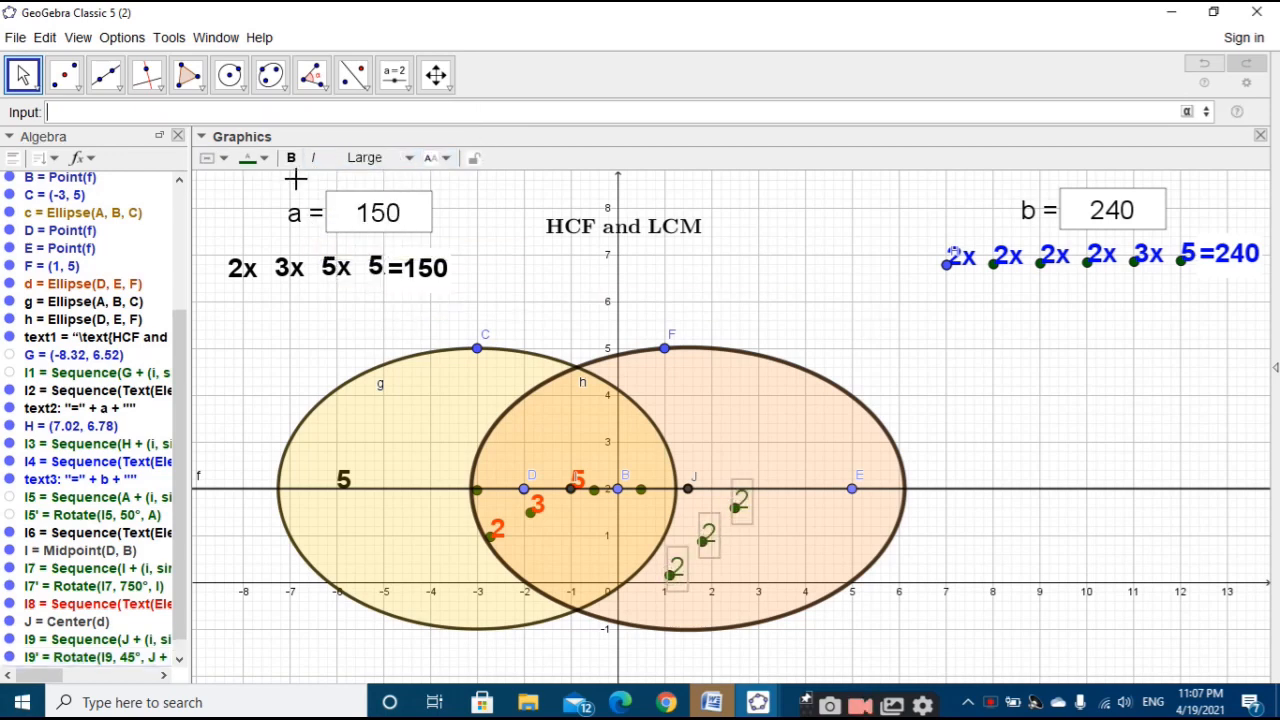
pyautogui.click(252, 158)
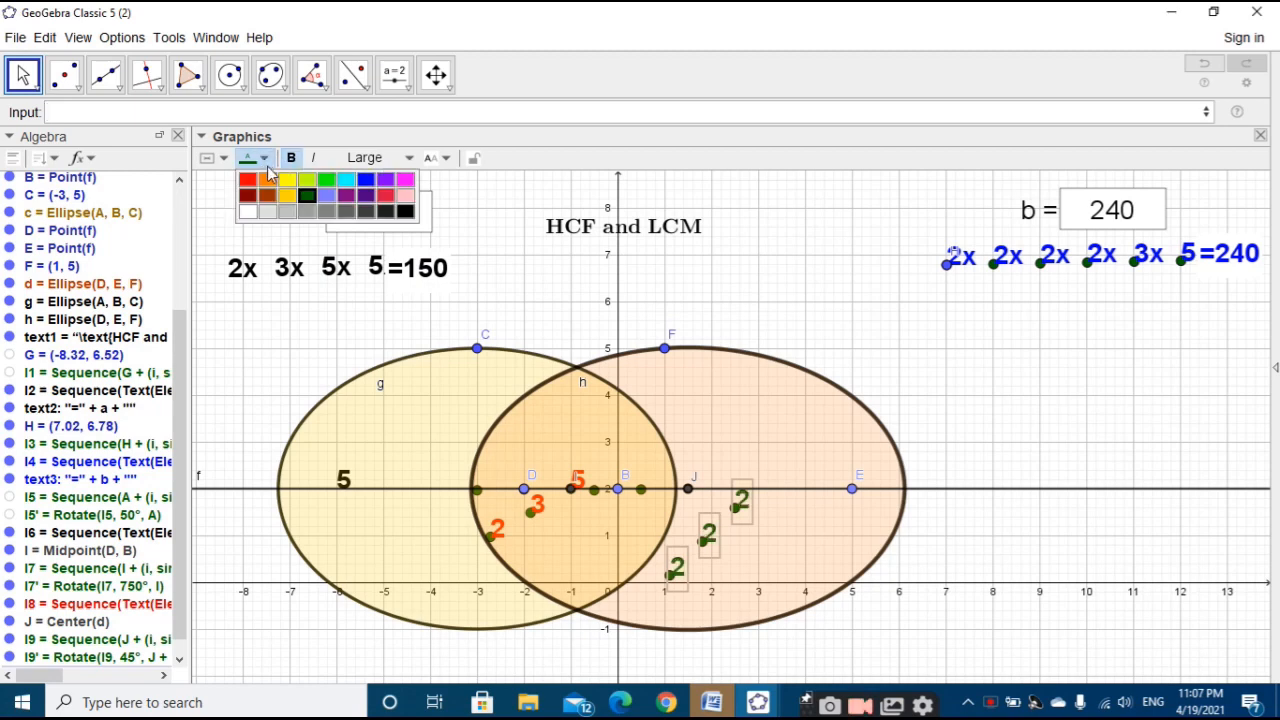
pyautogui.click(366, 180)
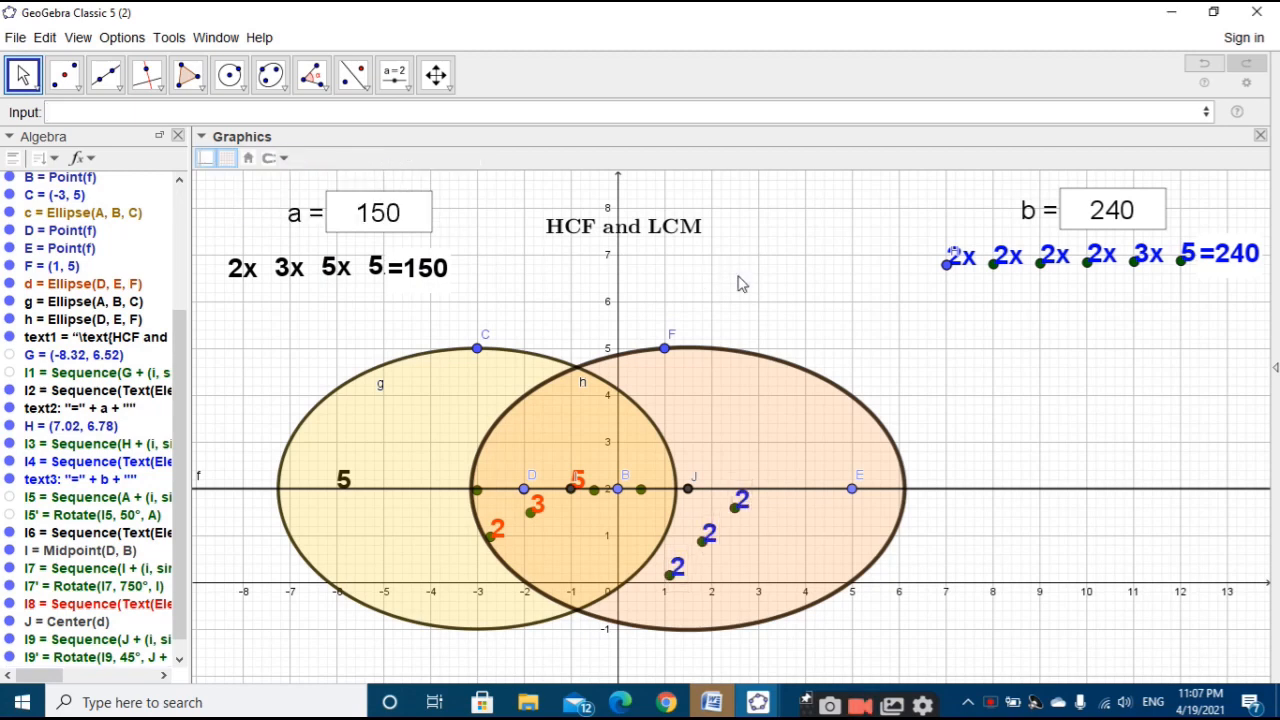
pyautogui.click(742, 283)
# Step: Shift the diagram upward to free space below the ellipses and reposition the a and b input boxes above their factor rows
pyautogui.moveTo(792, 322); pyautogui.dragTo(792, 313)
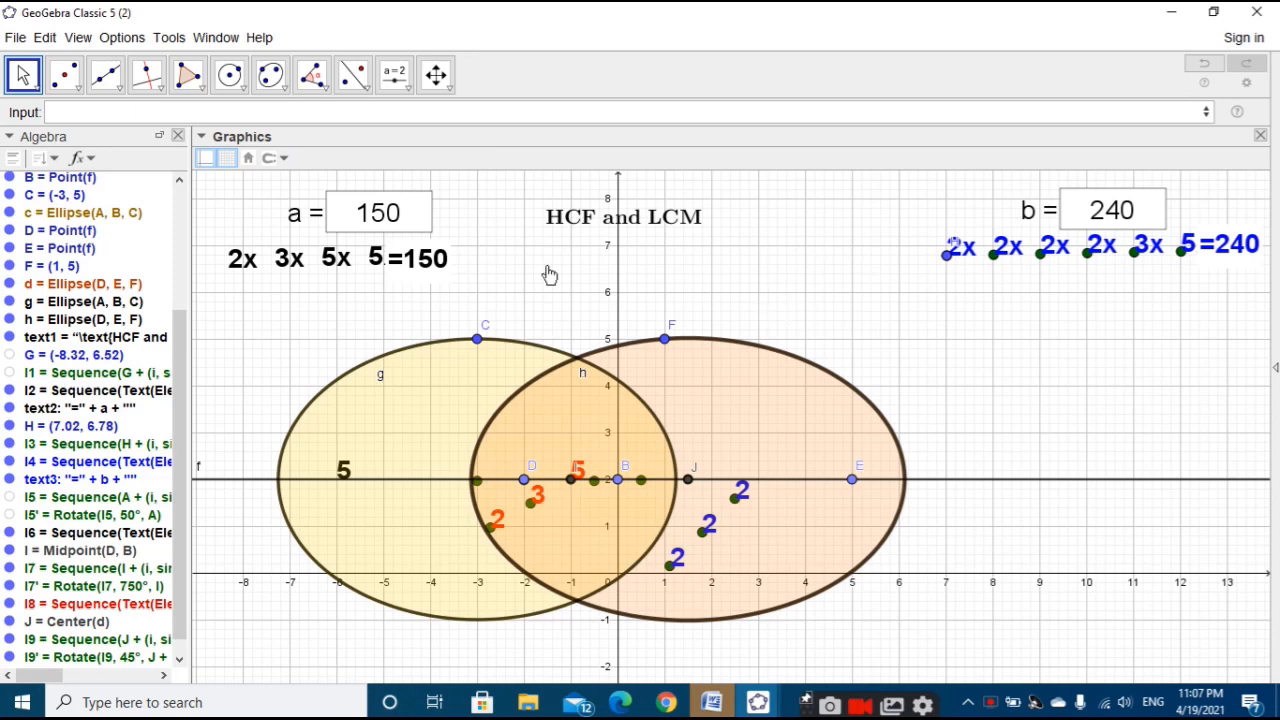
pyautogui.moveTo(316, 218); pyautogui.dragTo(306, 214)
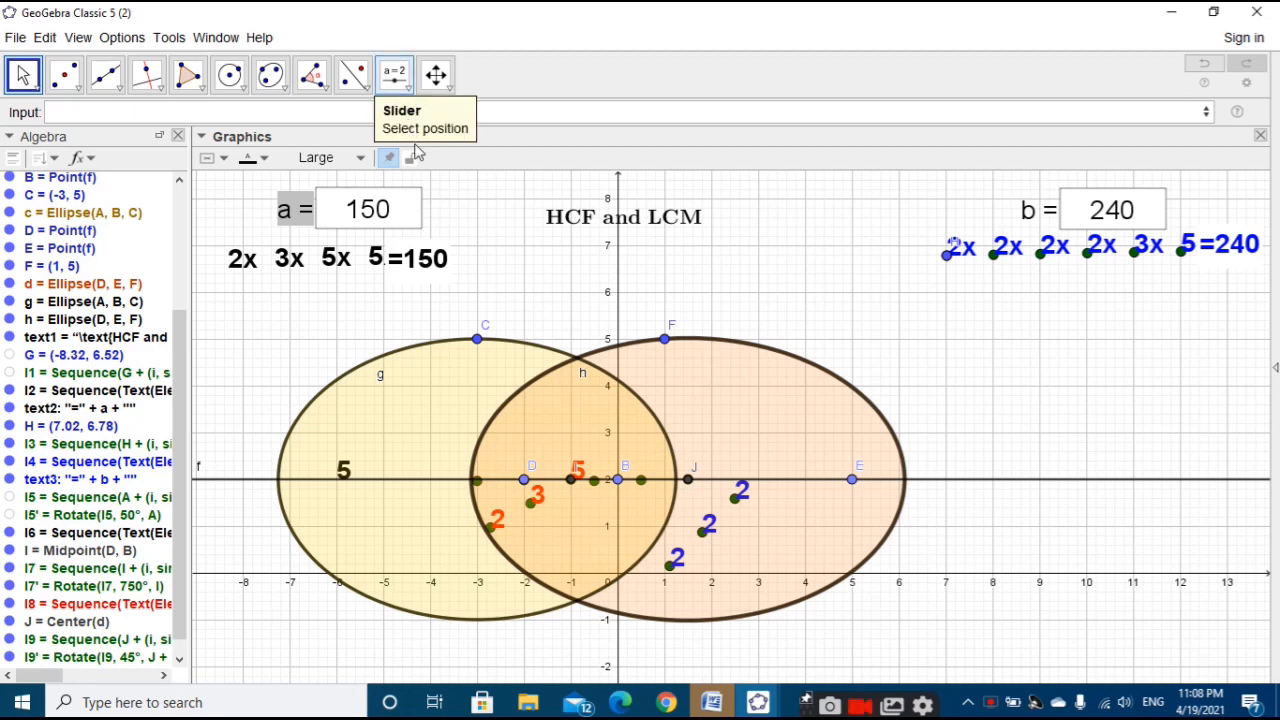
pyautogui.moveTo(785, 314); pyautogui.dragTo(831, 258)
pyautogui.click(302, 278)
pyautogui.moveTo(644, 303); pyautogui.dragTo(646, 270)
pyautogui.click(325, 245)
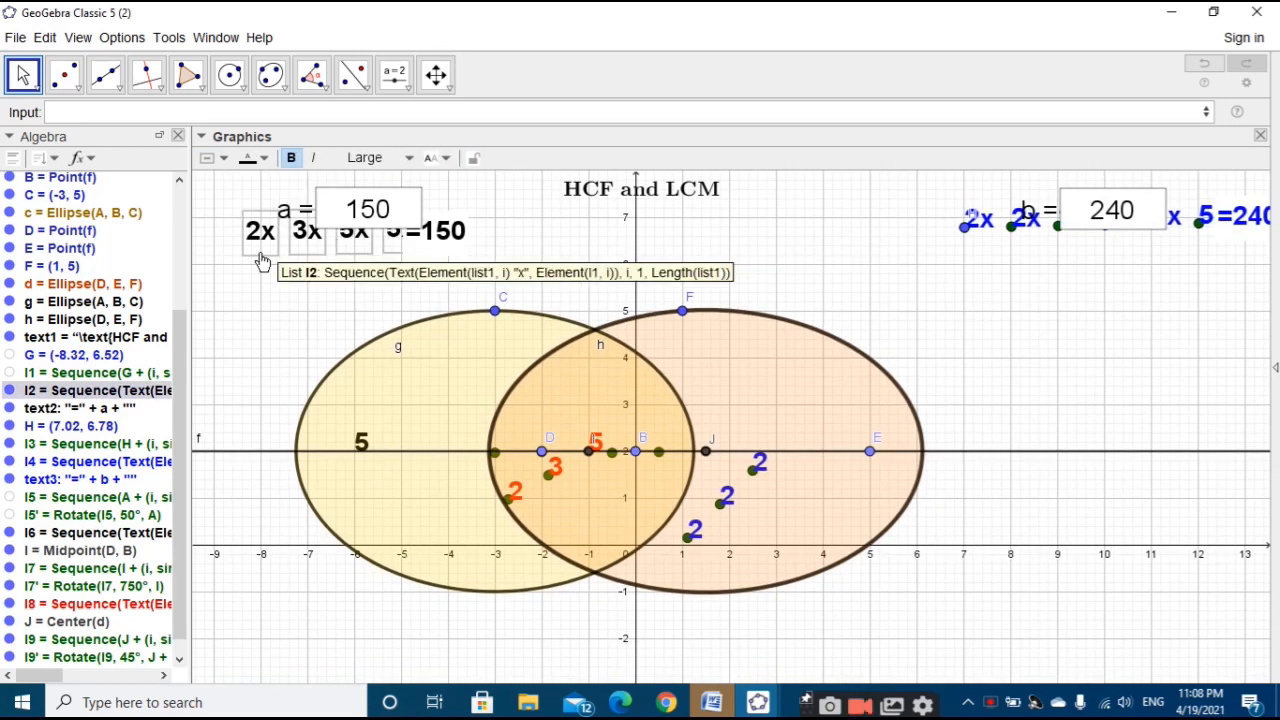
pyautogui.moveTo(305, 213); pyautogui.dragTo(264, 196)
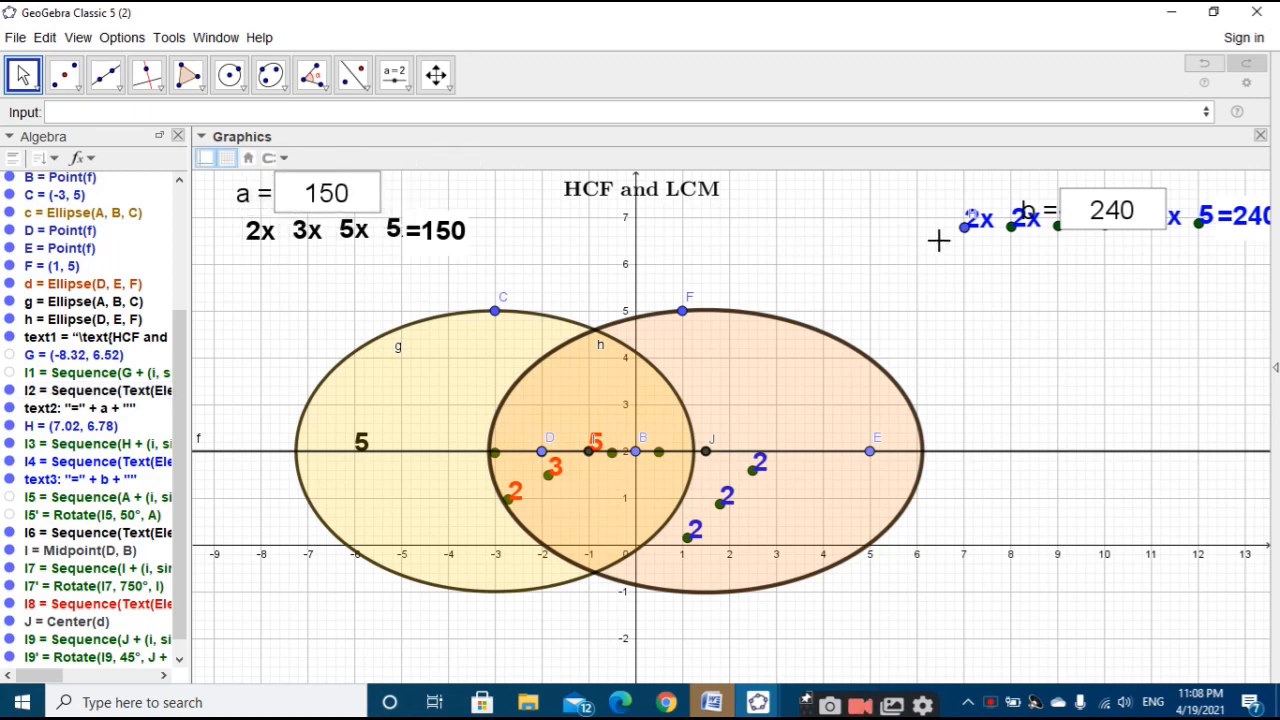
pyautogui.moveTo(1049, 219); pyautogui.dragTo(995, 191)
pyautogui.click(1036, 296)
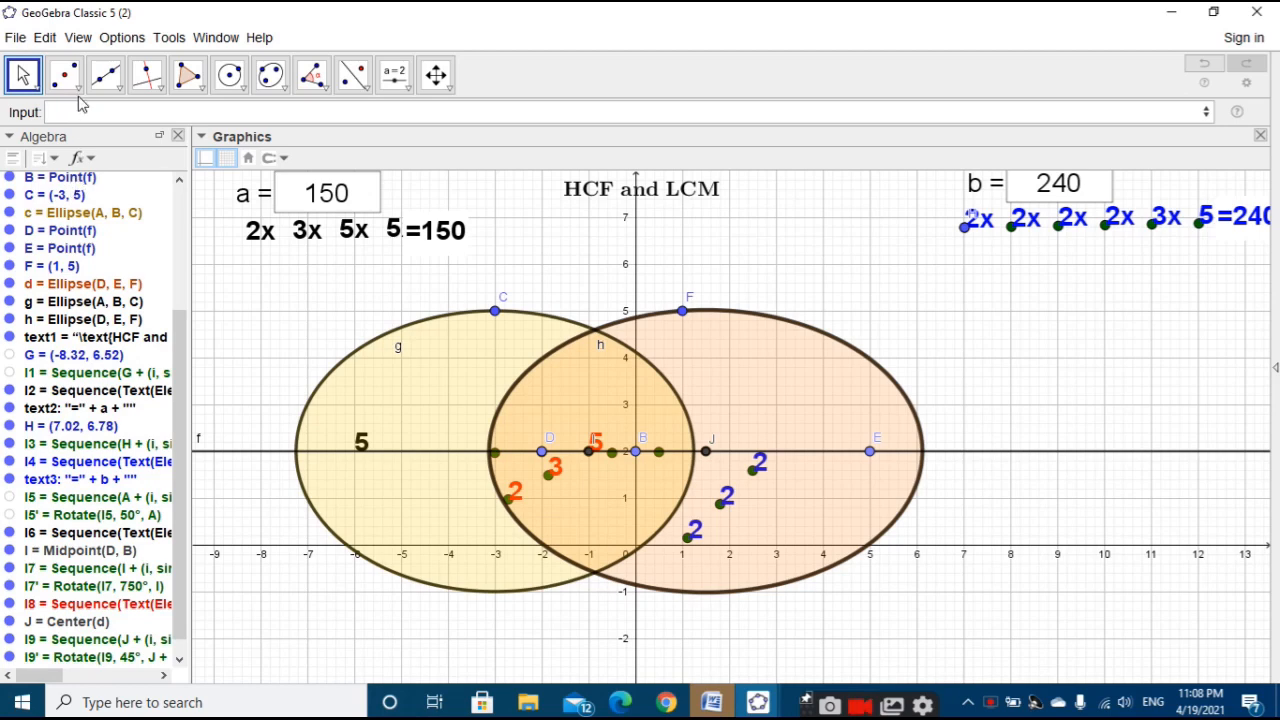
# Step: Place a free point at (-8, -2), below the first ellipse
pyautogui.click(64, 78)
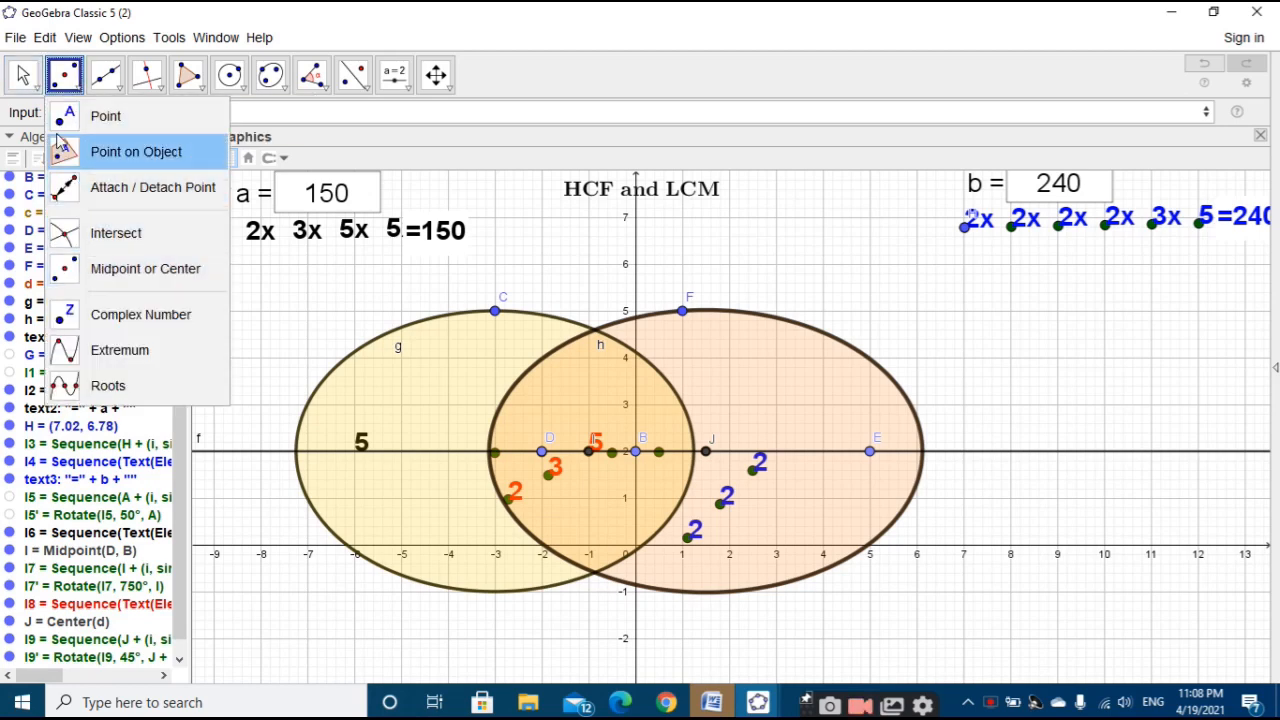
pyautogui.click(68, 116)
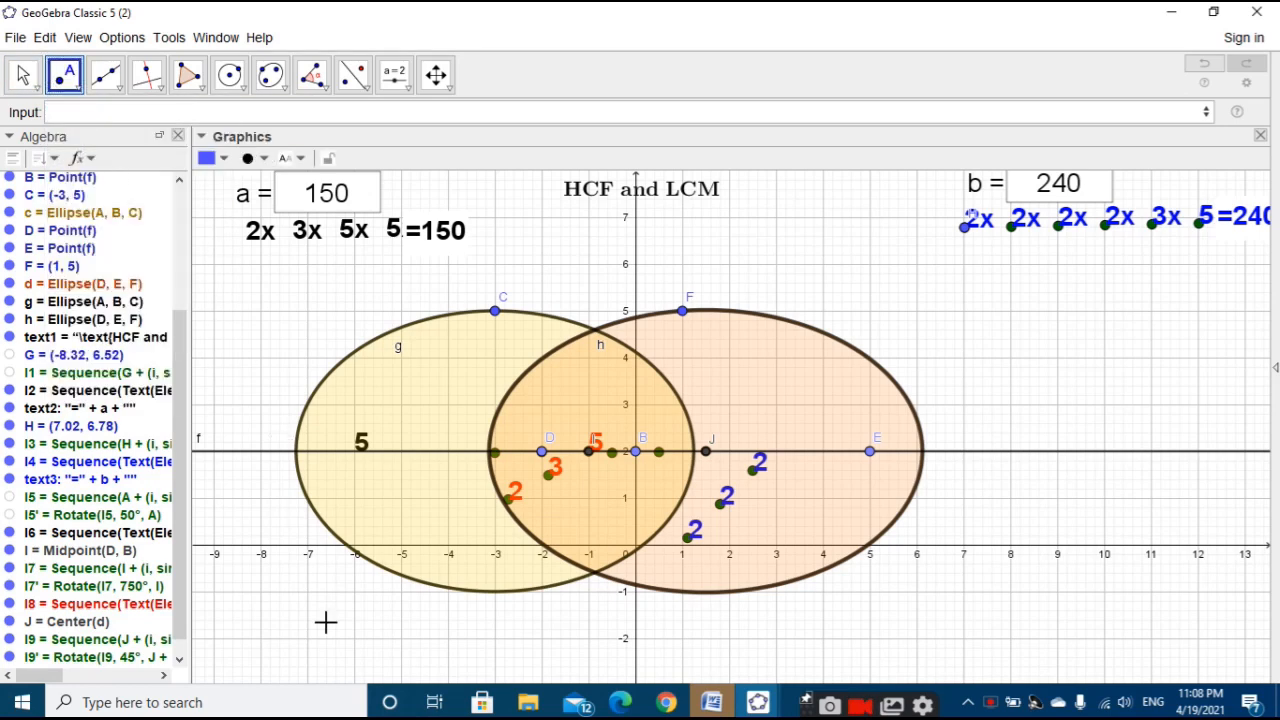
pyautogui.click(262, 639)
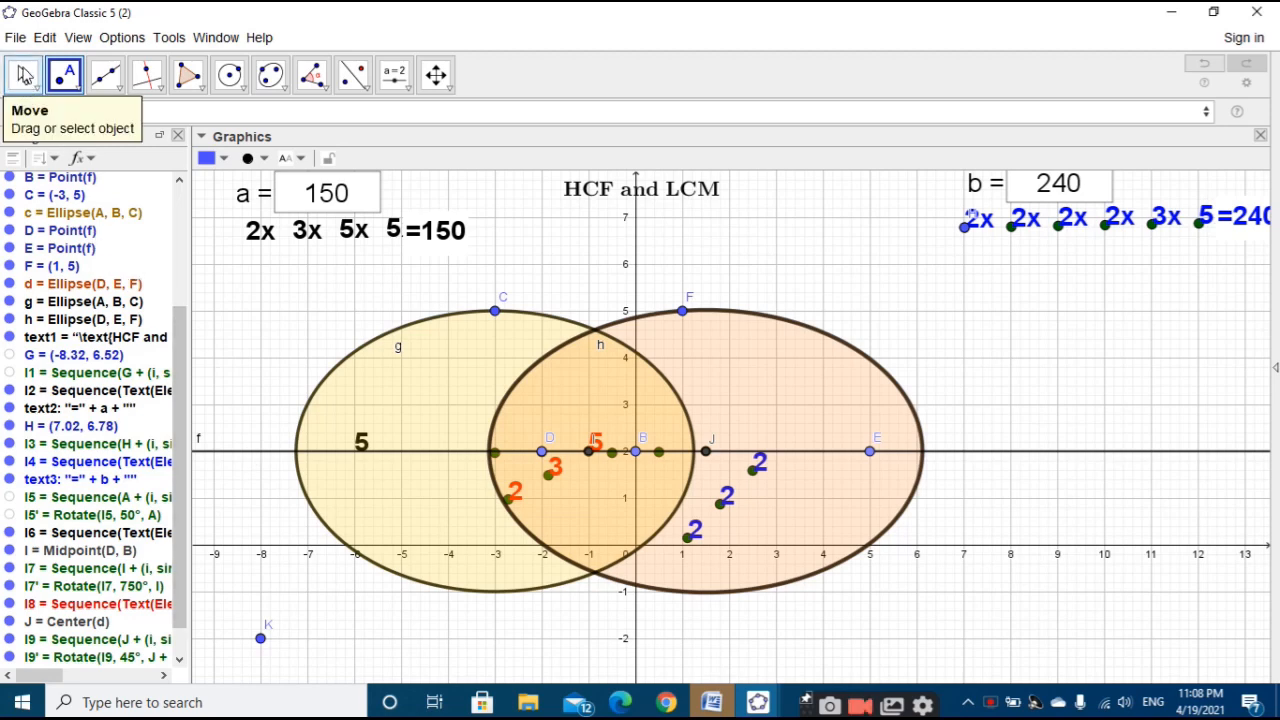
pyautogui.click(24, 76)
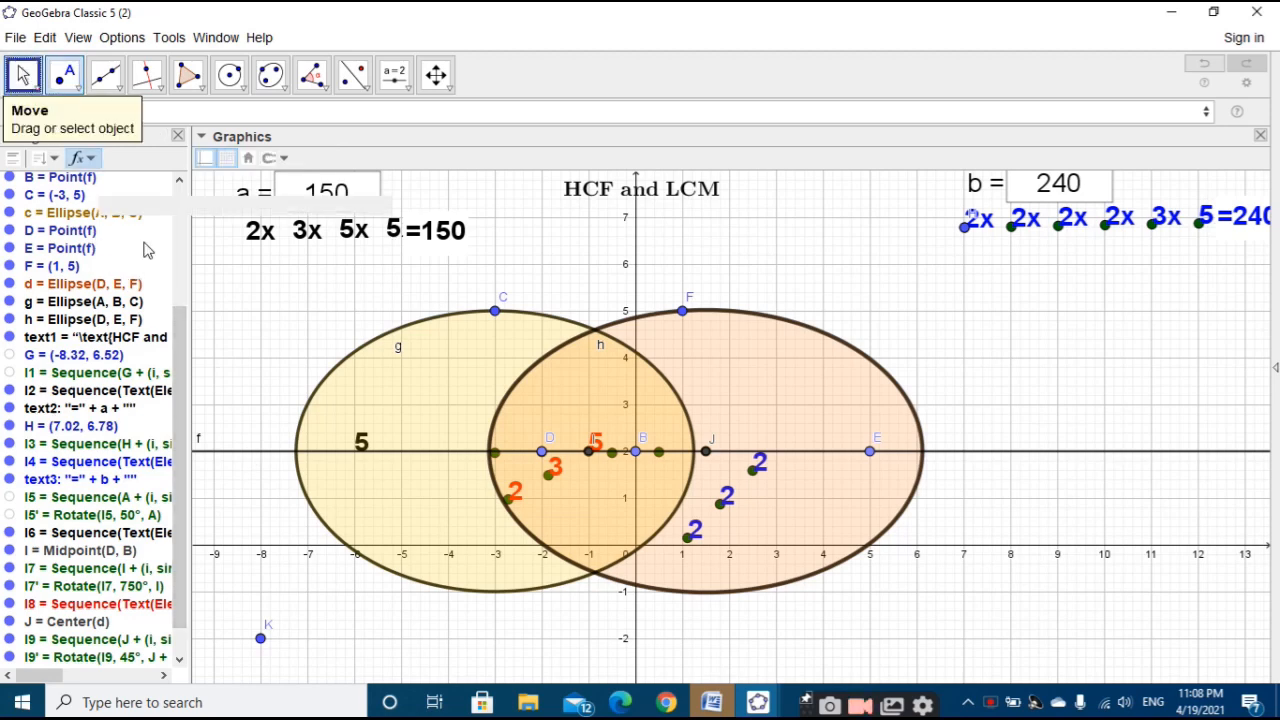
# Step: Reuse the definition of list l3 to create the point list Sequence(K + (i, sin(i°)), i, 0, Length(list3))
pyautogui.doubleClick(88, 452)
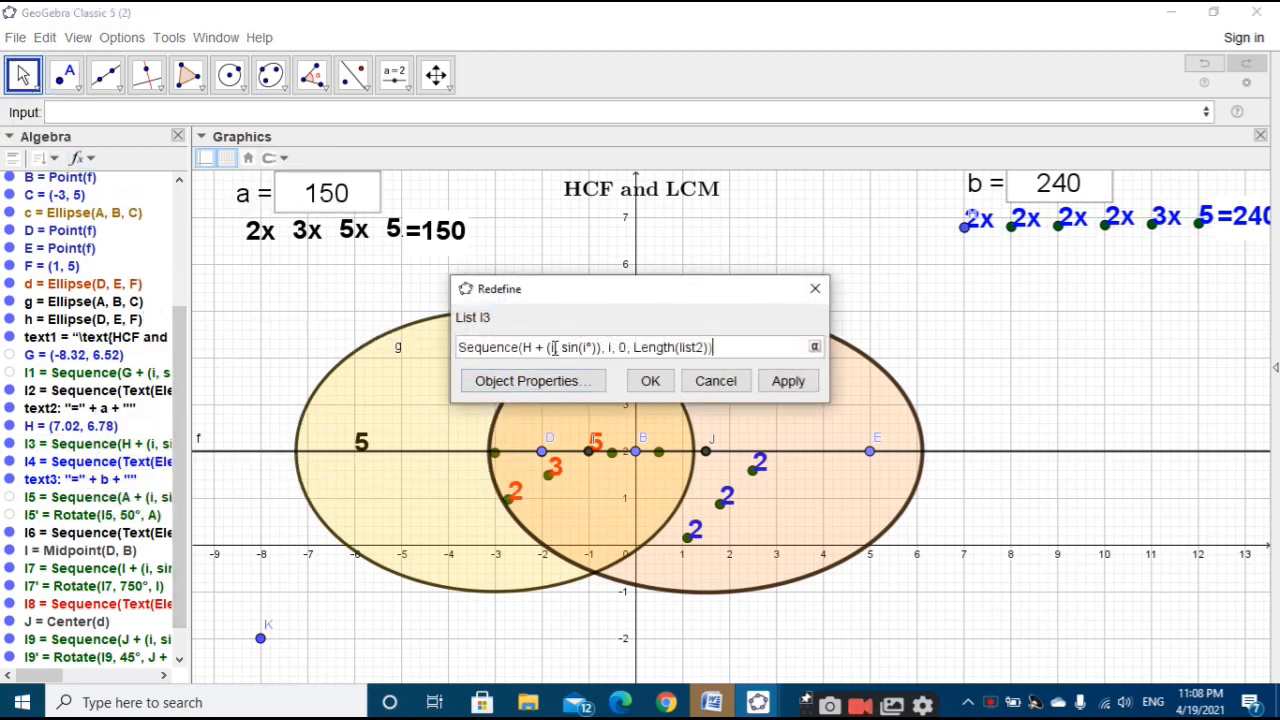
pyautogui.tripleClick(554, 347)
pyautogui.hotkey('ctrl', 'c')
pyautogui.click(712, 380)
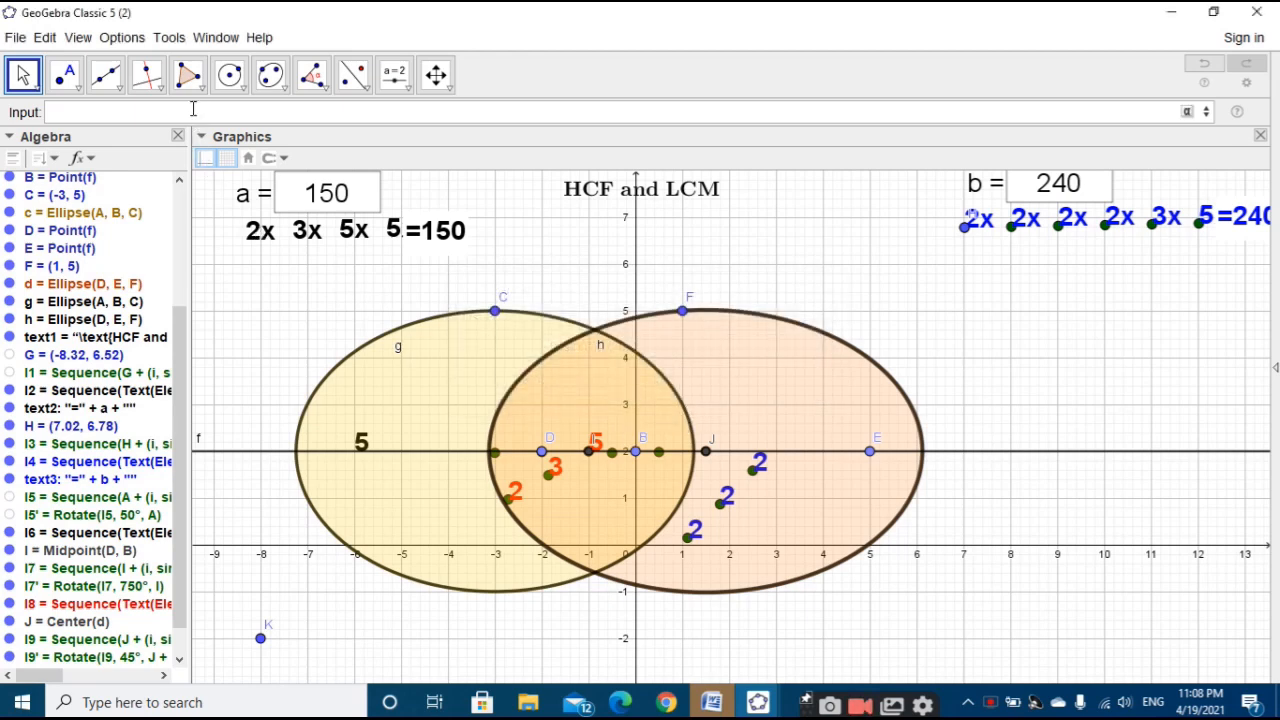
pyautogui.hotkey('ctrl', 'v')
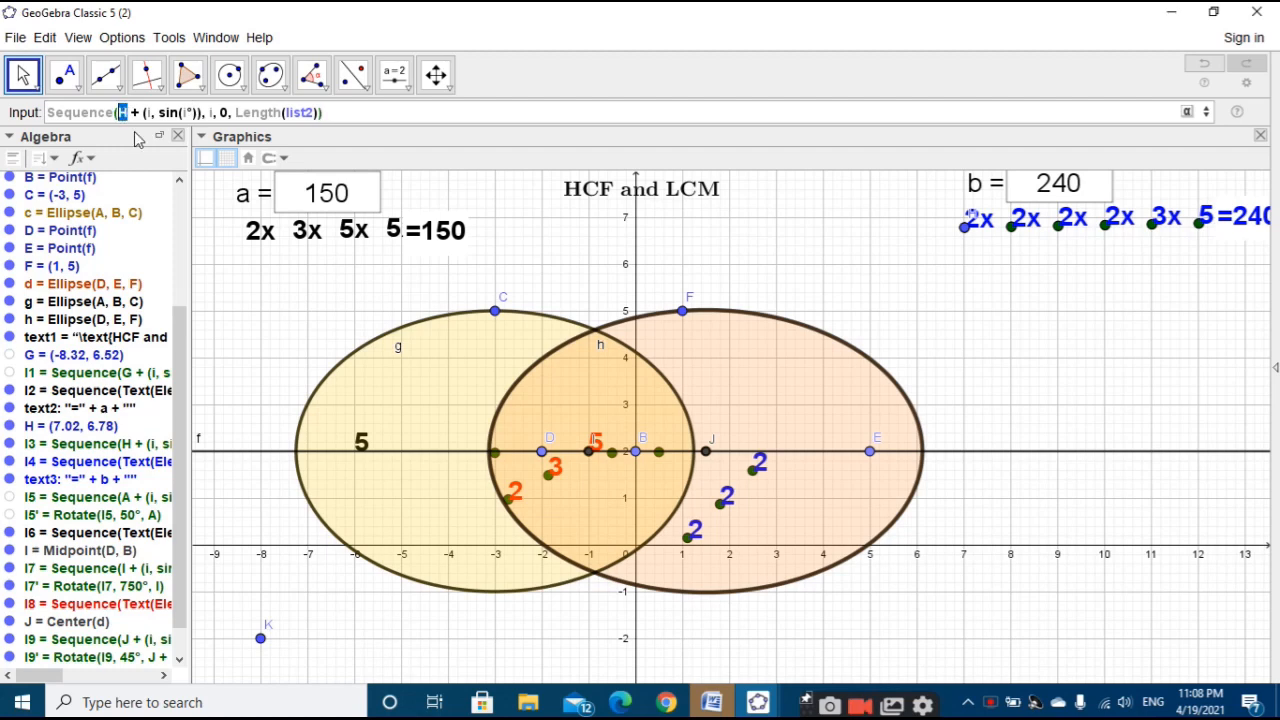
pyautogui.write('K')
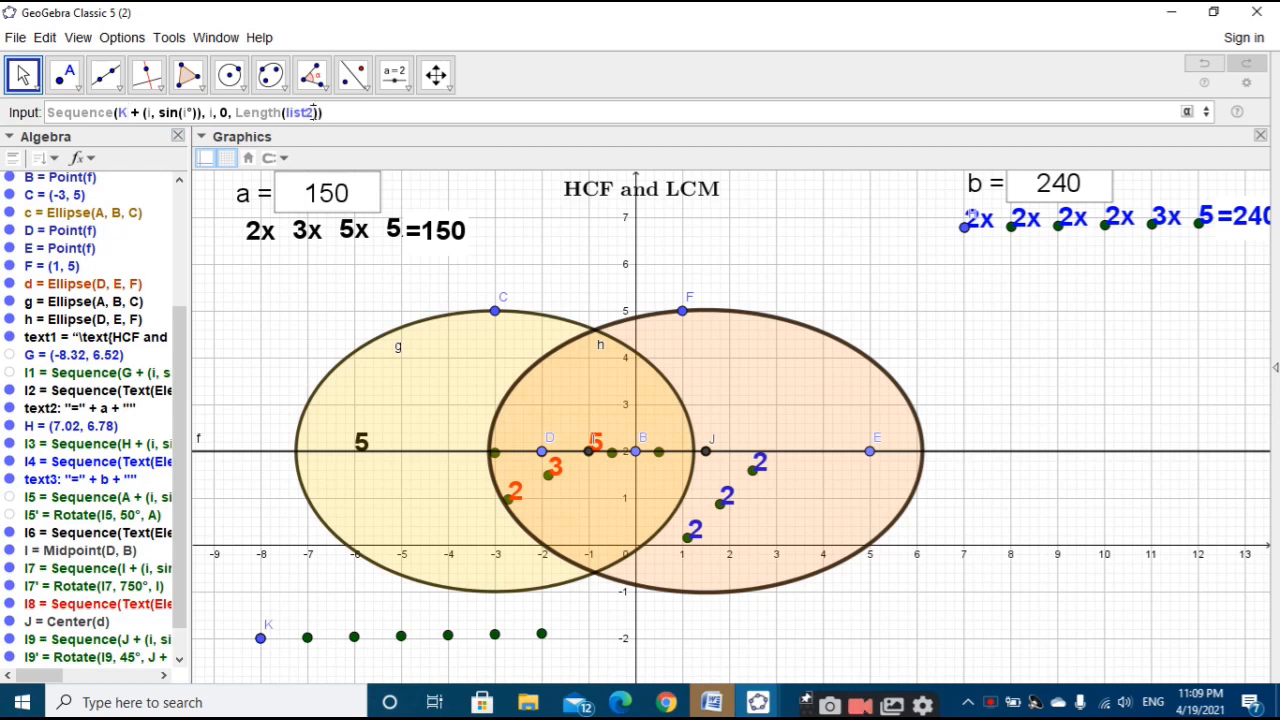
pyautogui.write('3')
pyautogui.press('Return')
pyautogui.click(537, 277)
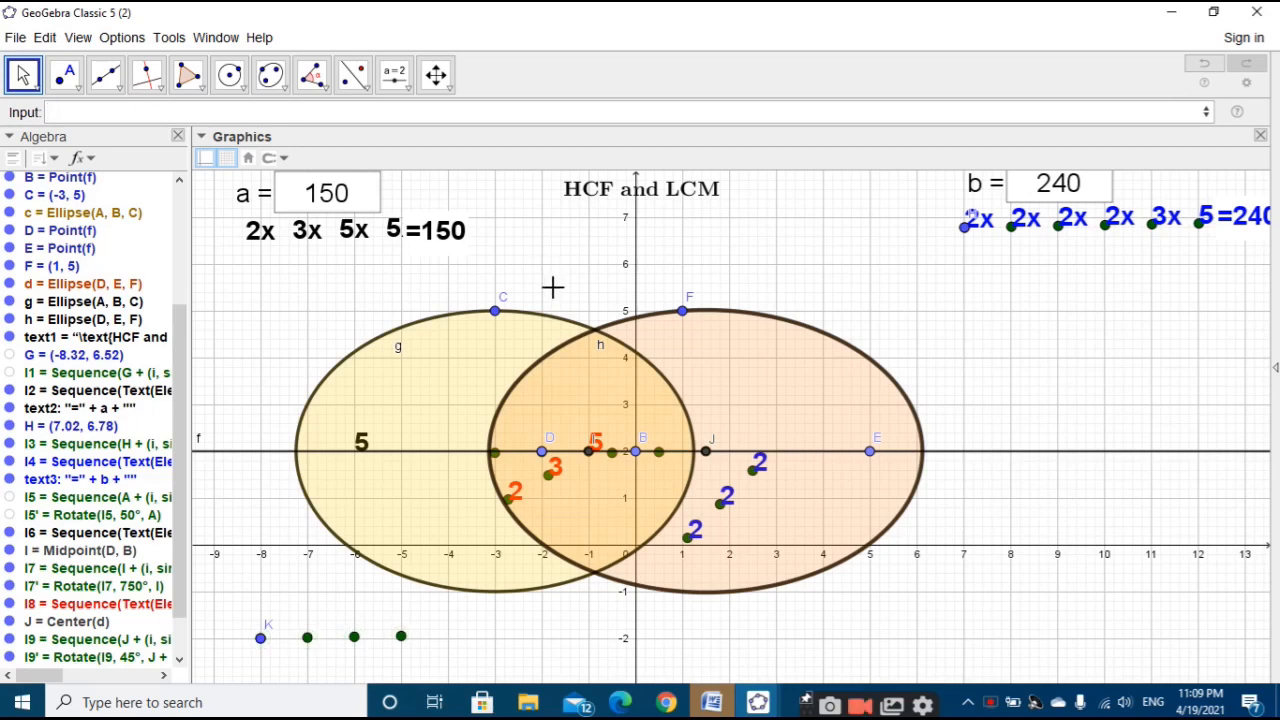
# Step: Copy the definition of text list l8 for use with the new row of points at K
pyautogui.doubleClick(167, 606)
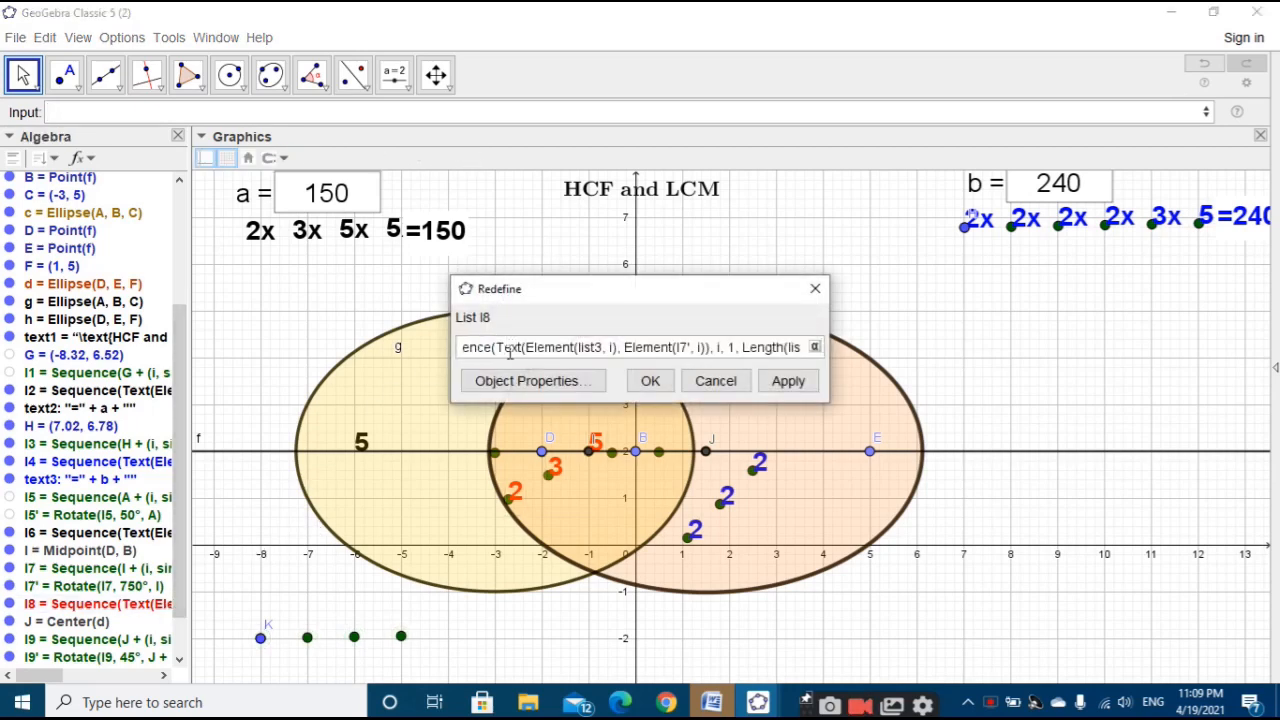
pyautogui.hotkey('ctrl', 'a')
pyautogui.hotkey('ctrl', 'c')
pyautogui.click(650, 381)
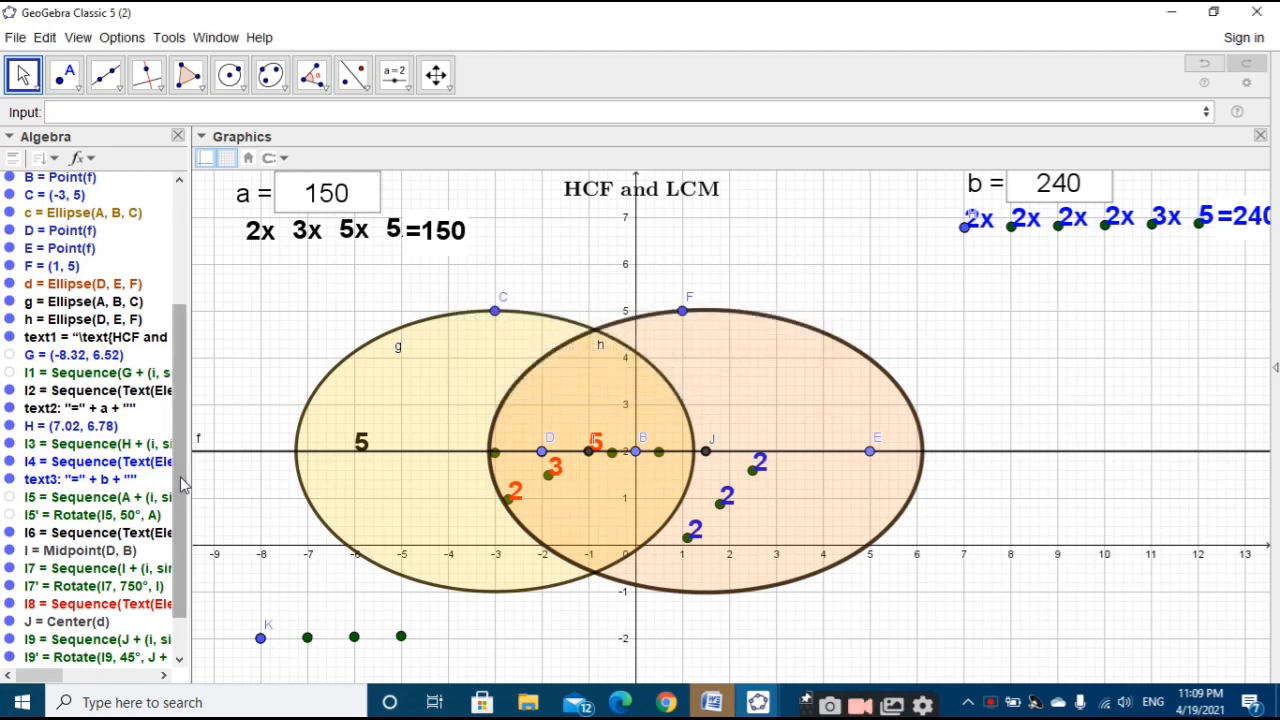
# Step: Create the text list Sequence(Text(Element(list3, i), Element(l11, i)), i, 1, Length(list3)) from the copied definition
pyautogui.scroll(-1, 140, 600)
pyautogui.click(78, 660)
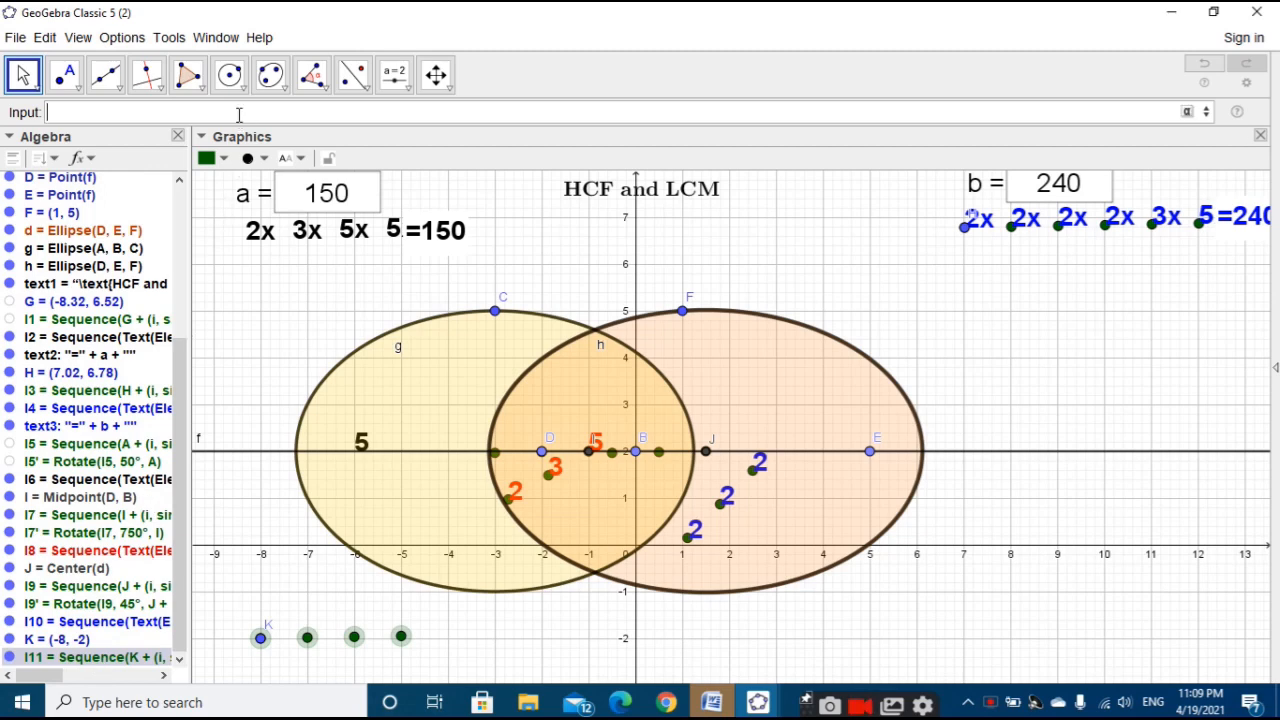
pyautogui.hotkey('ctrl', 'v')
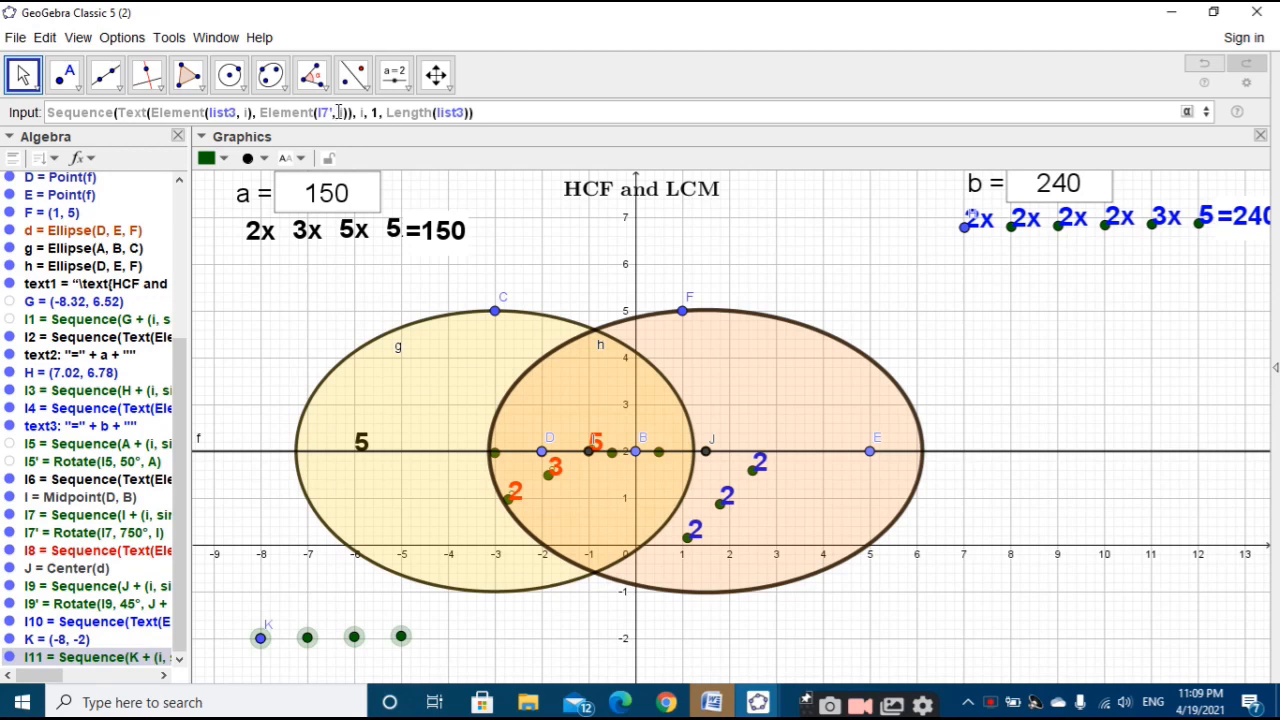
pyautogui.press('BackSpace')
pyautogui.press('BackSpace')
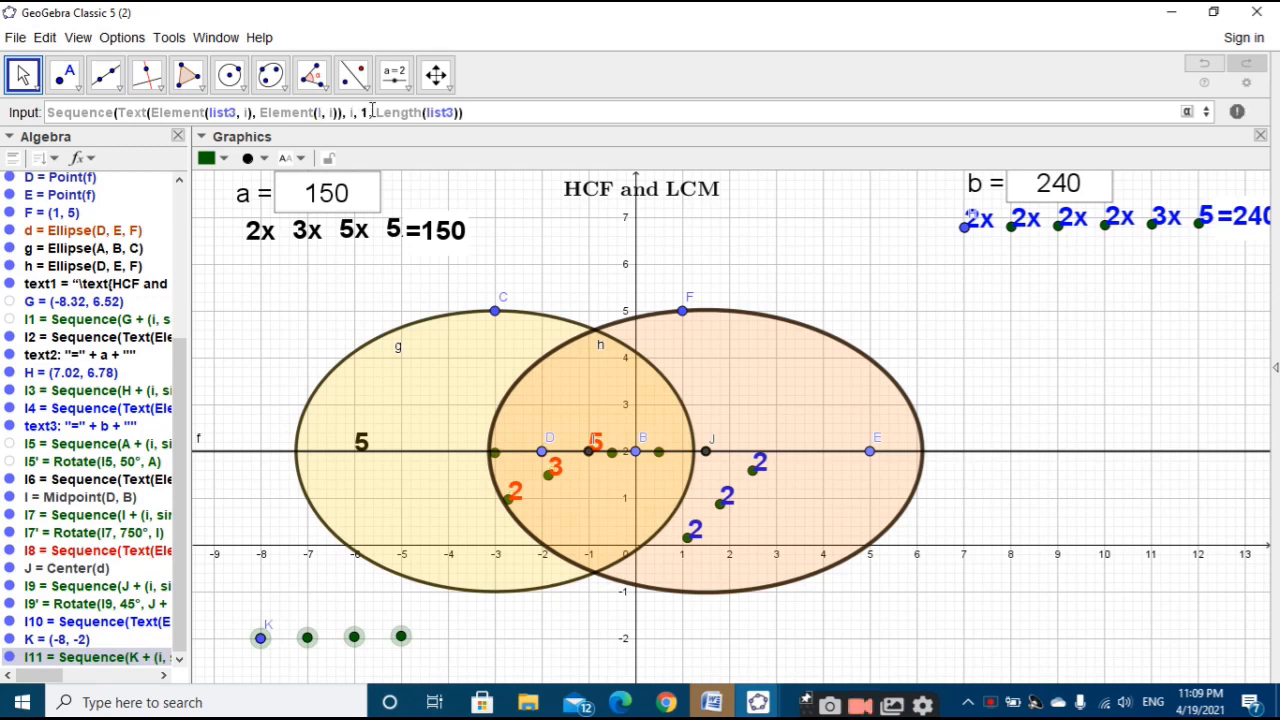
pyautogui.write('1')
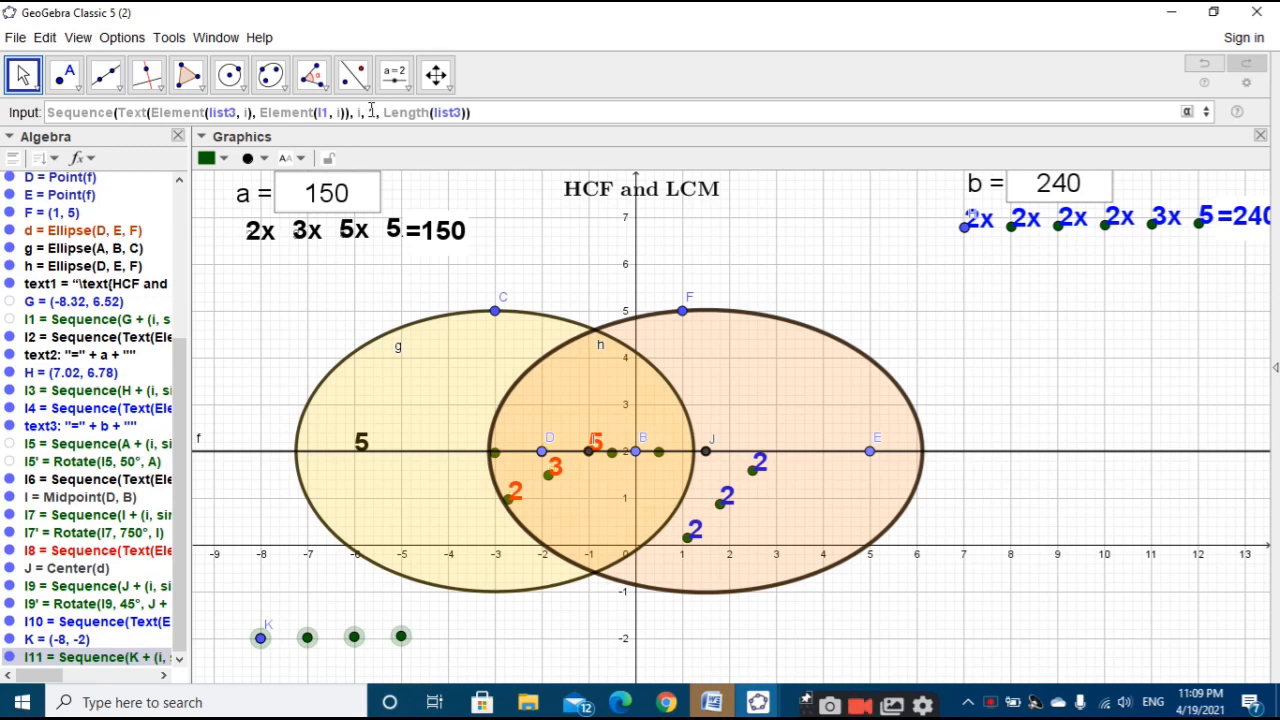
pyautogui.write('1')
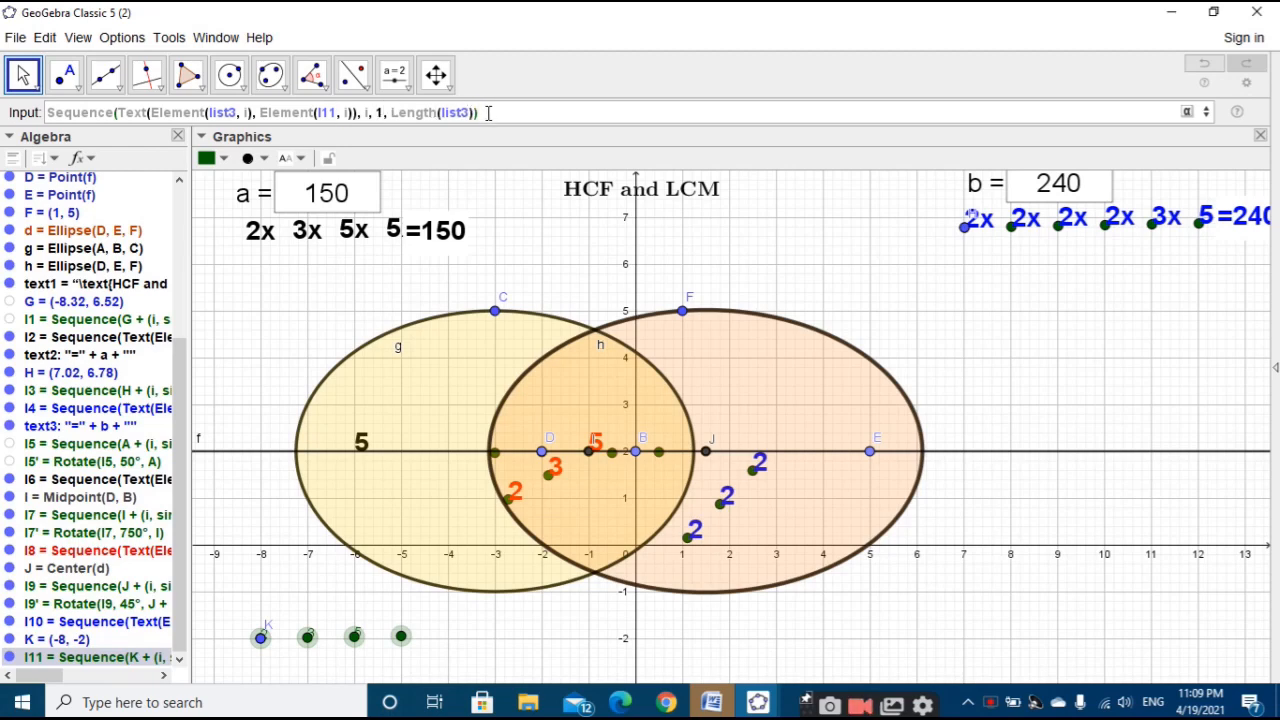
pyautogui.press('Return')
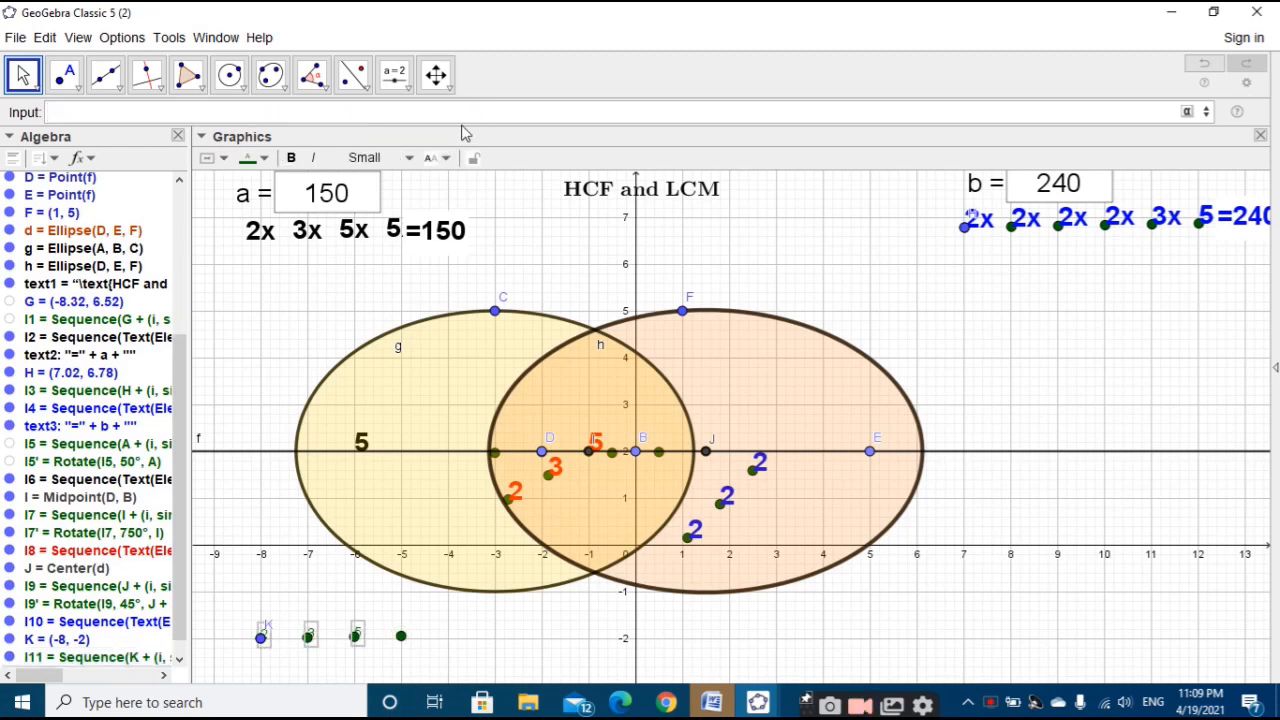
# Step: Format the common-factor texts in the row at point K as large and bold
pyautogui.click(390, 157)
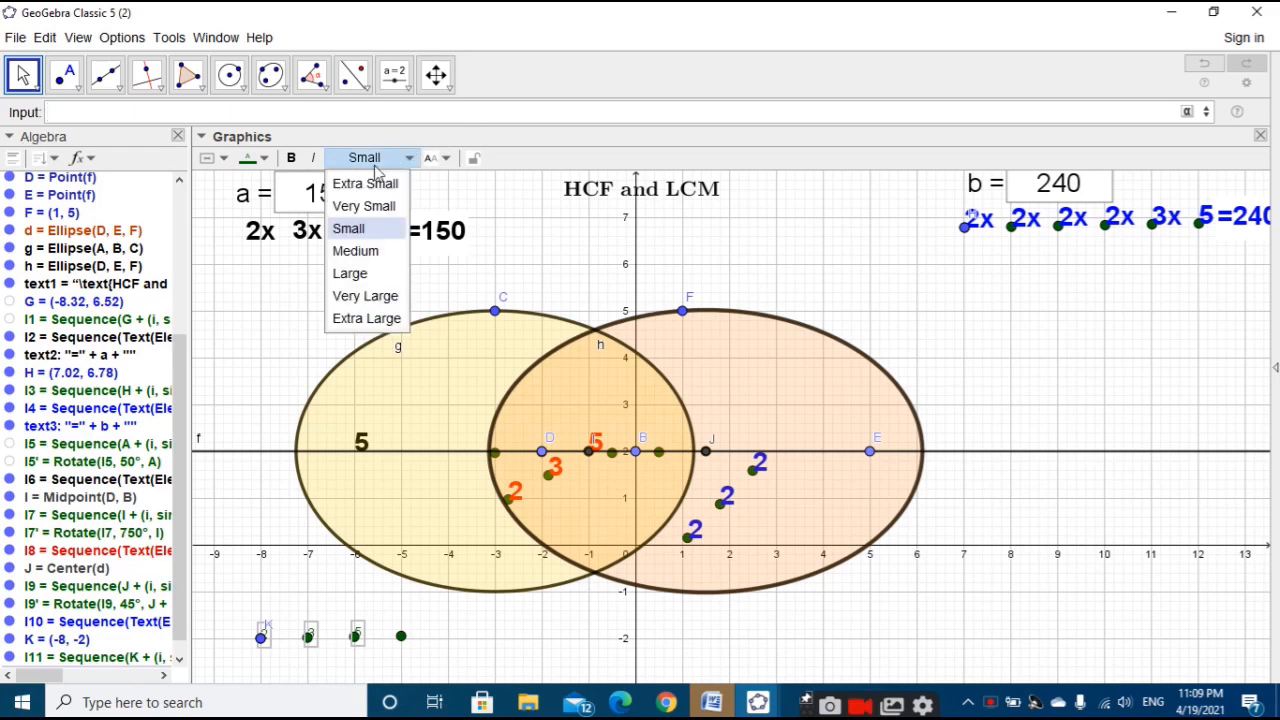
pyautogui.click(350, 266)
pyautogui.click(291, 158)
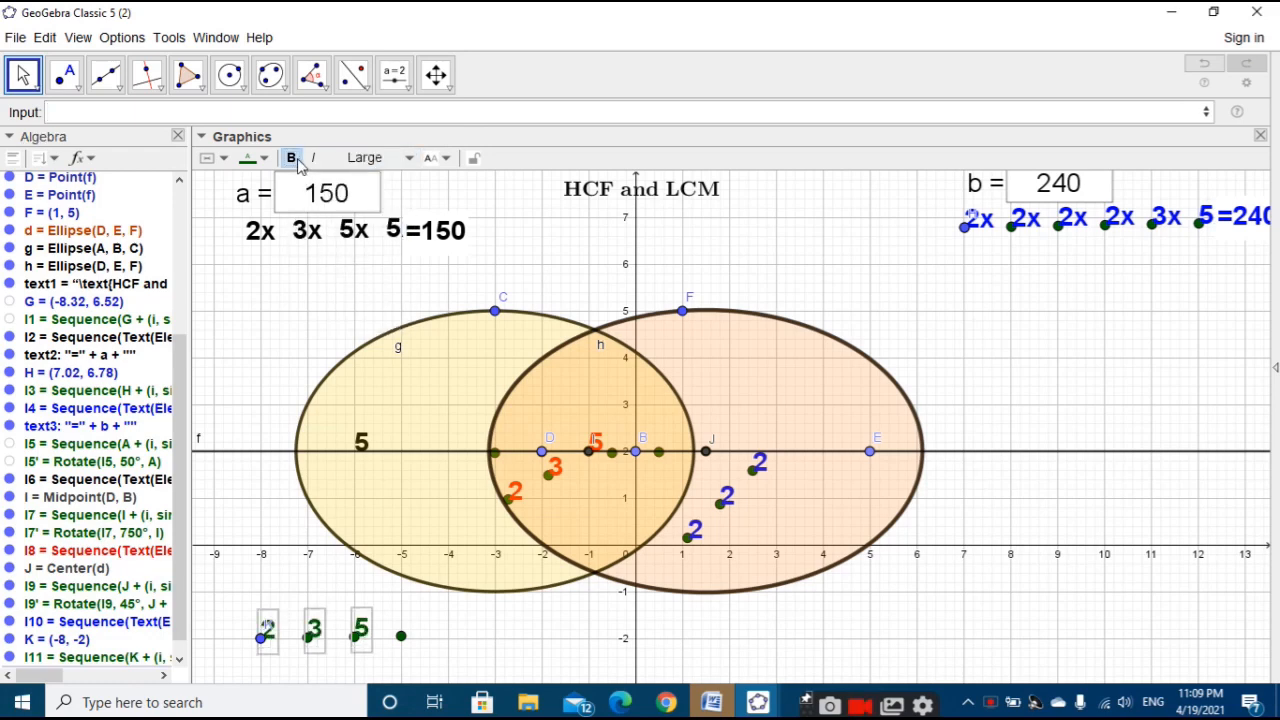
# Step: Redefine text list l12 so that "x" follows each Element(list3, i) in the common-factor row at point K
pyautogui.scroll(-1, 115, 648)
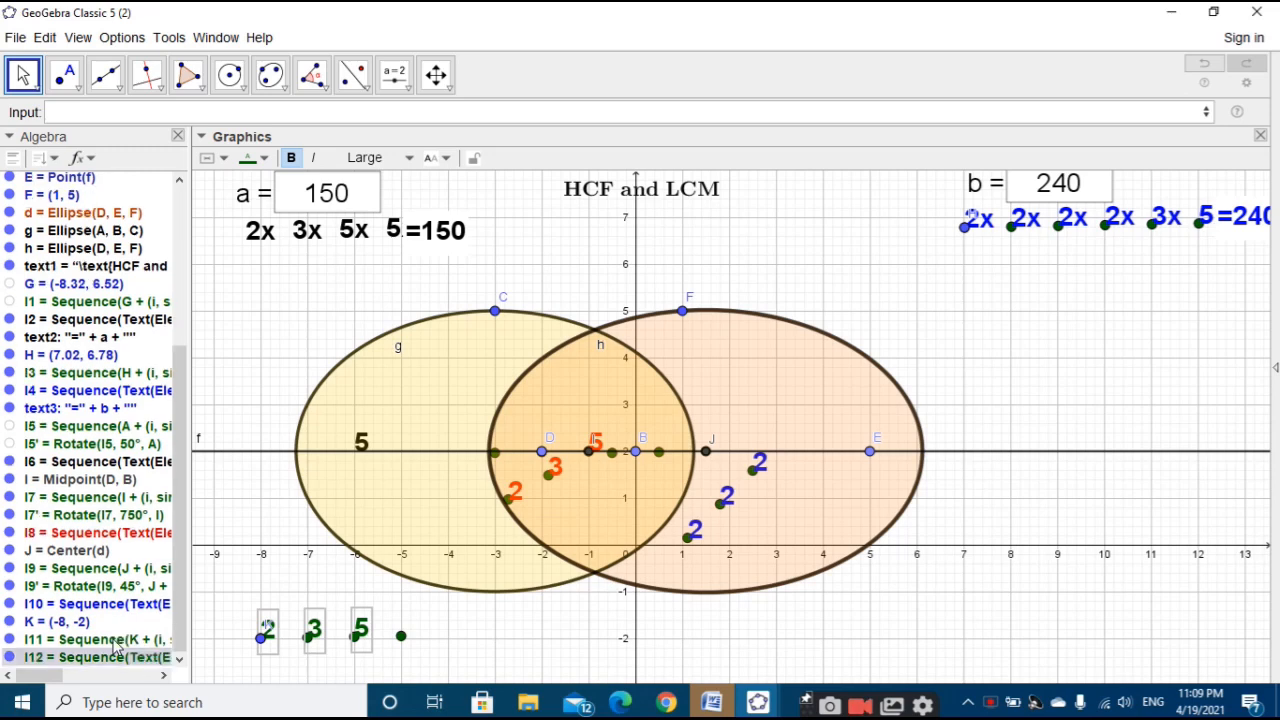
pyautogui.doubleClick(108, 658)
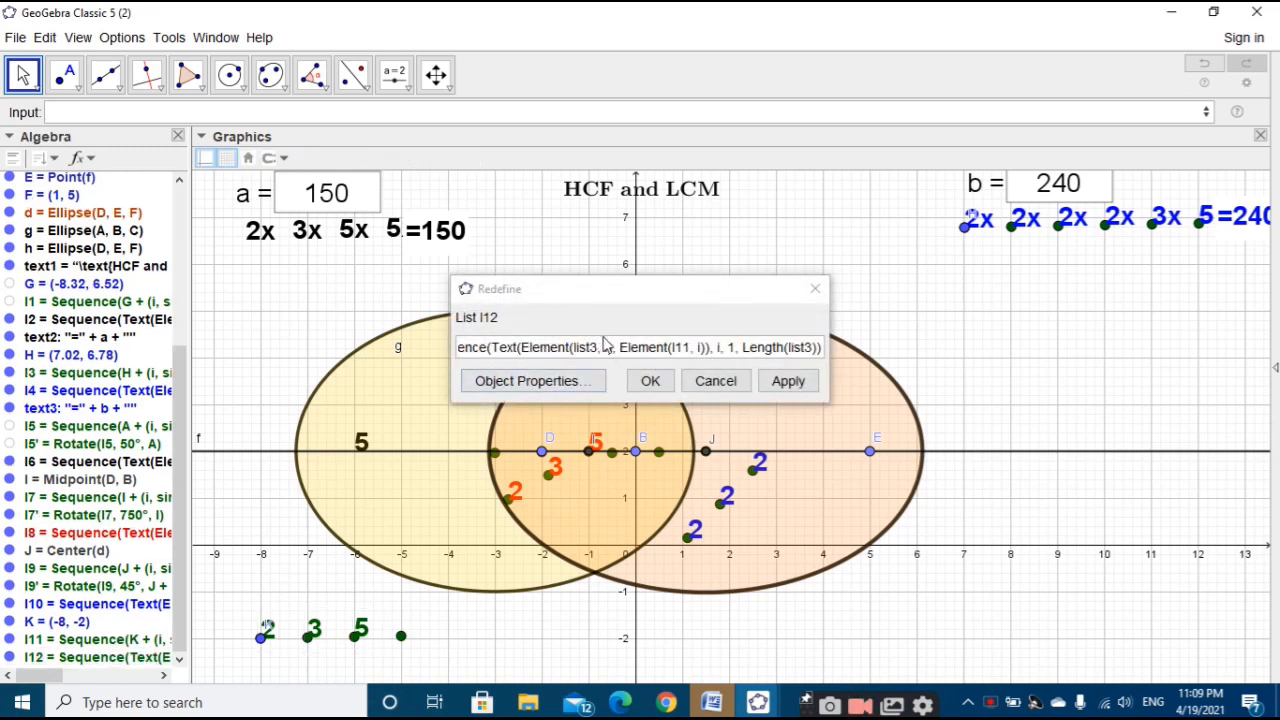
pyautogui.click(614, 354)
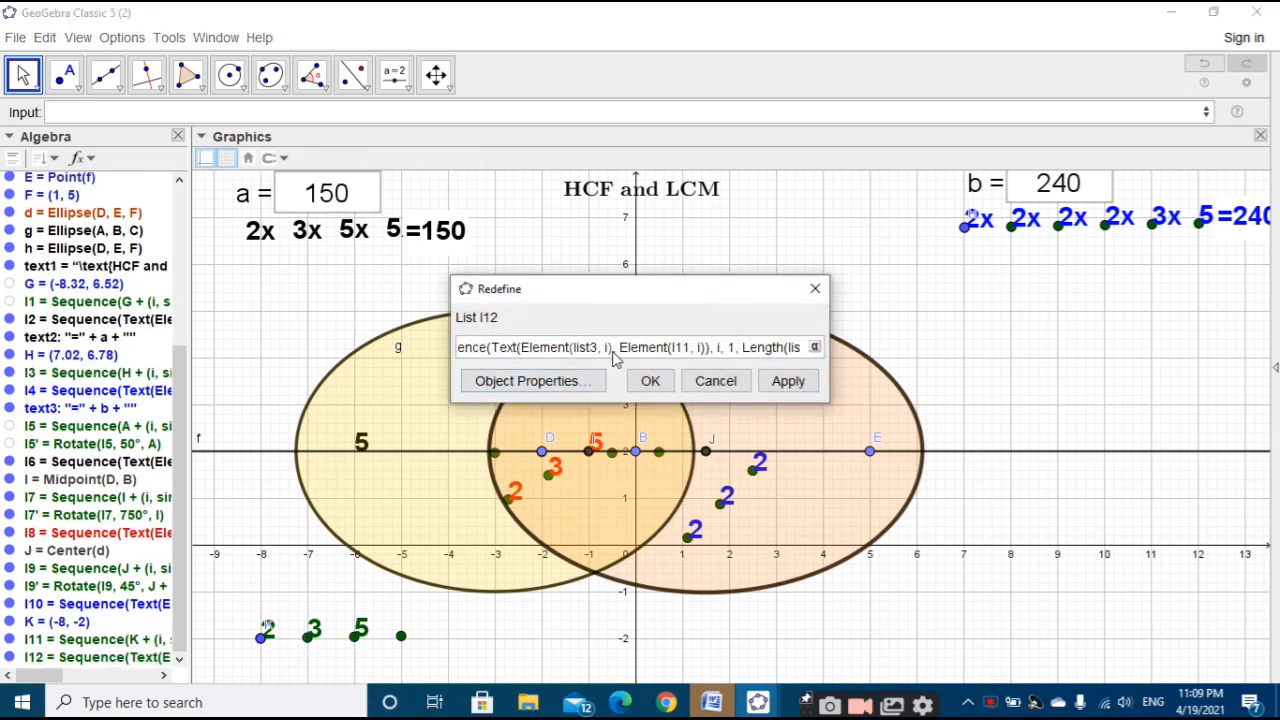
pyautogui.write('"')
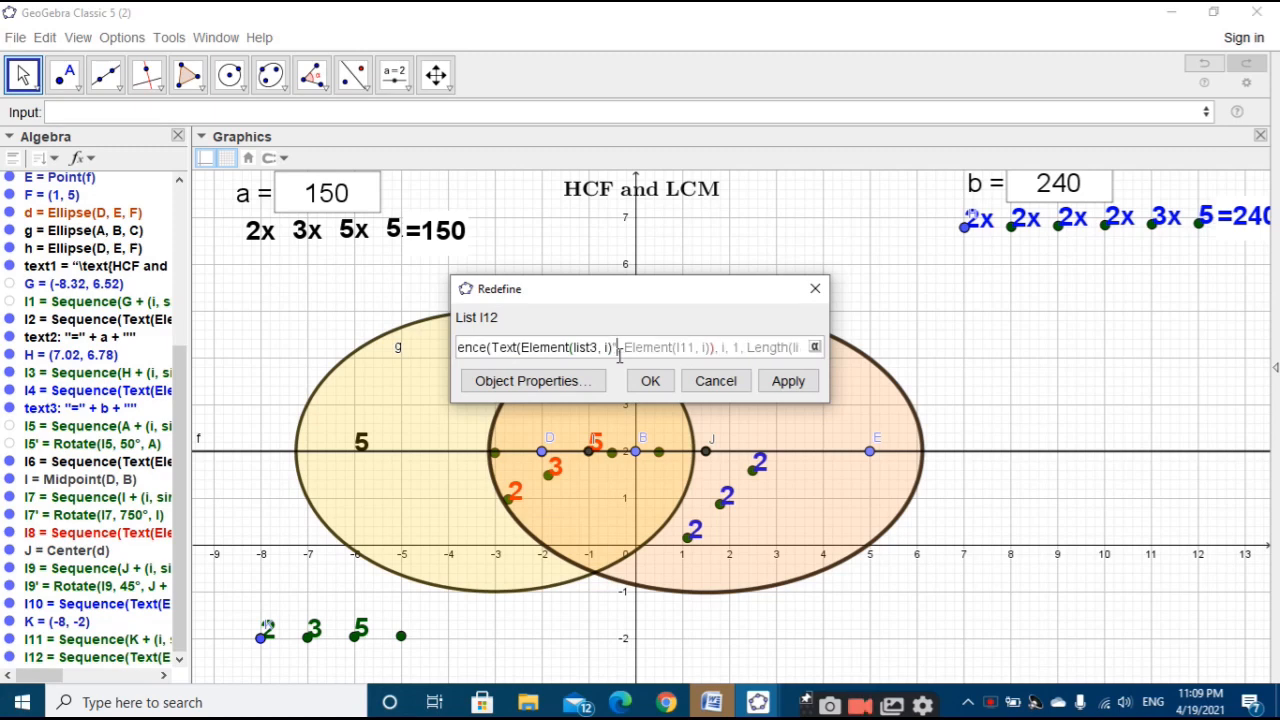
pyautogui.write('""')
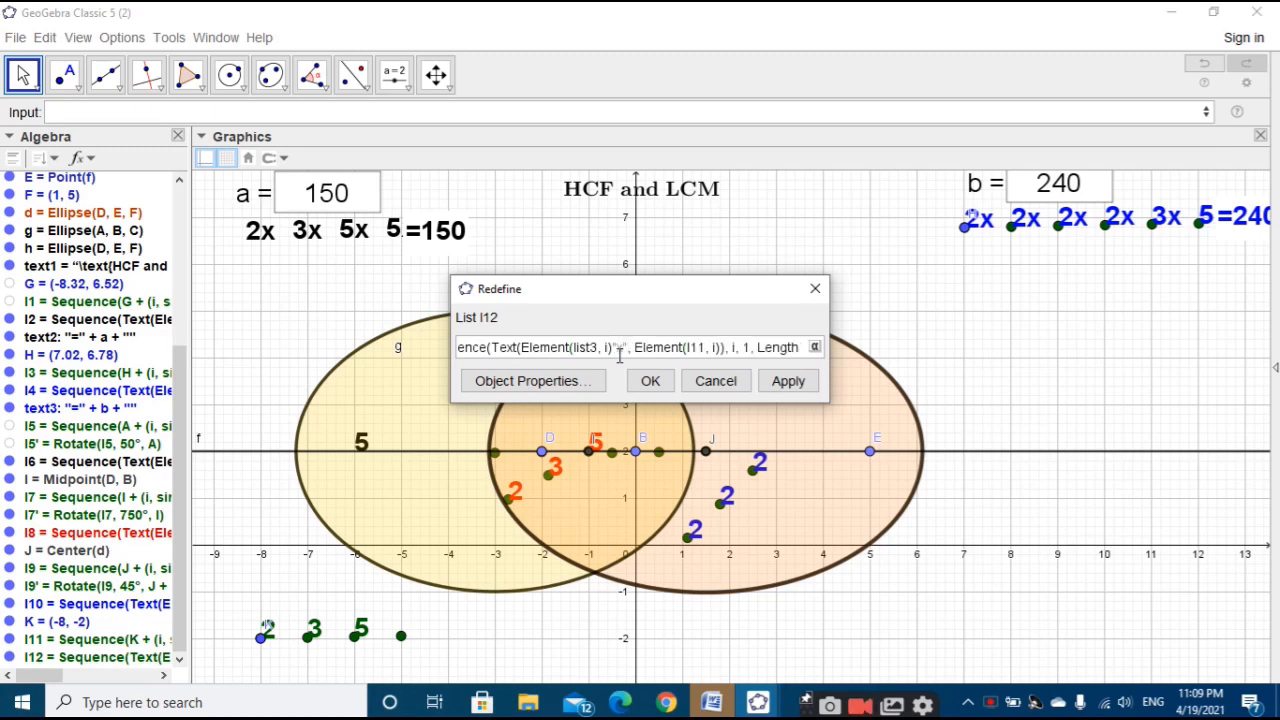
pyautogui.click(788, 381)
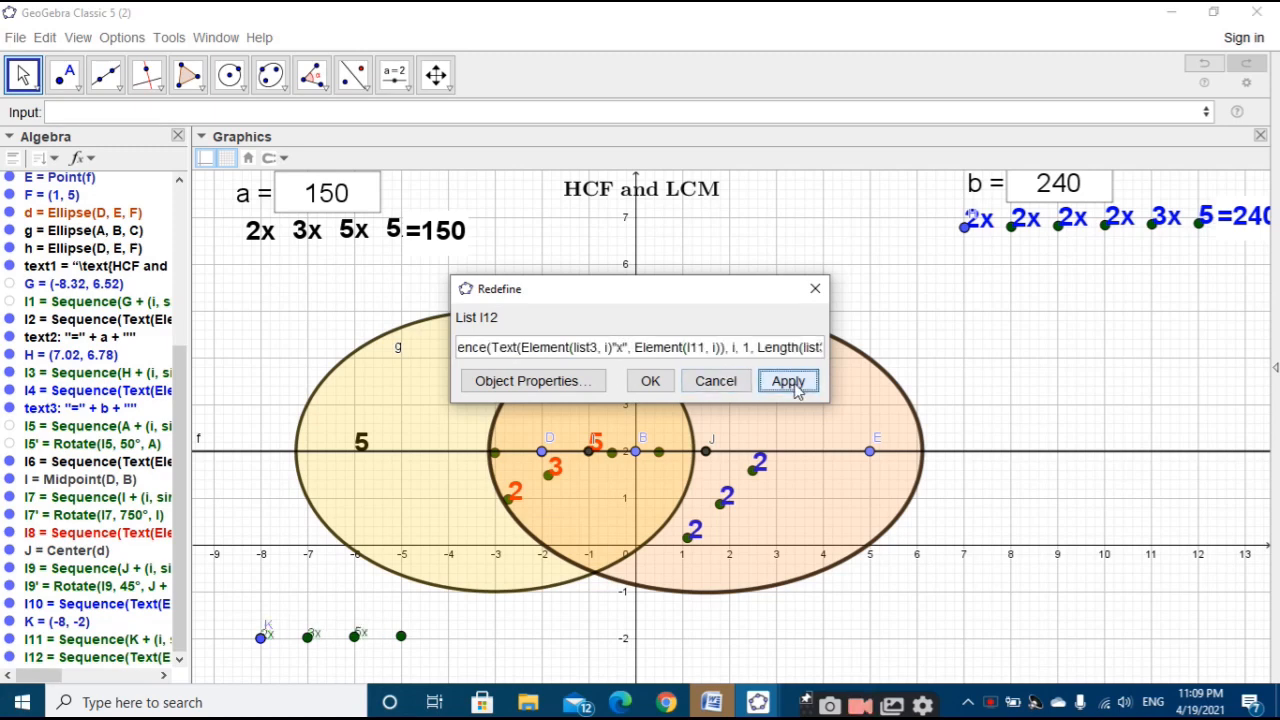
pyautogui.click(650, 381)
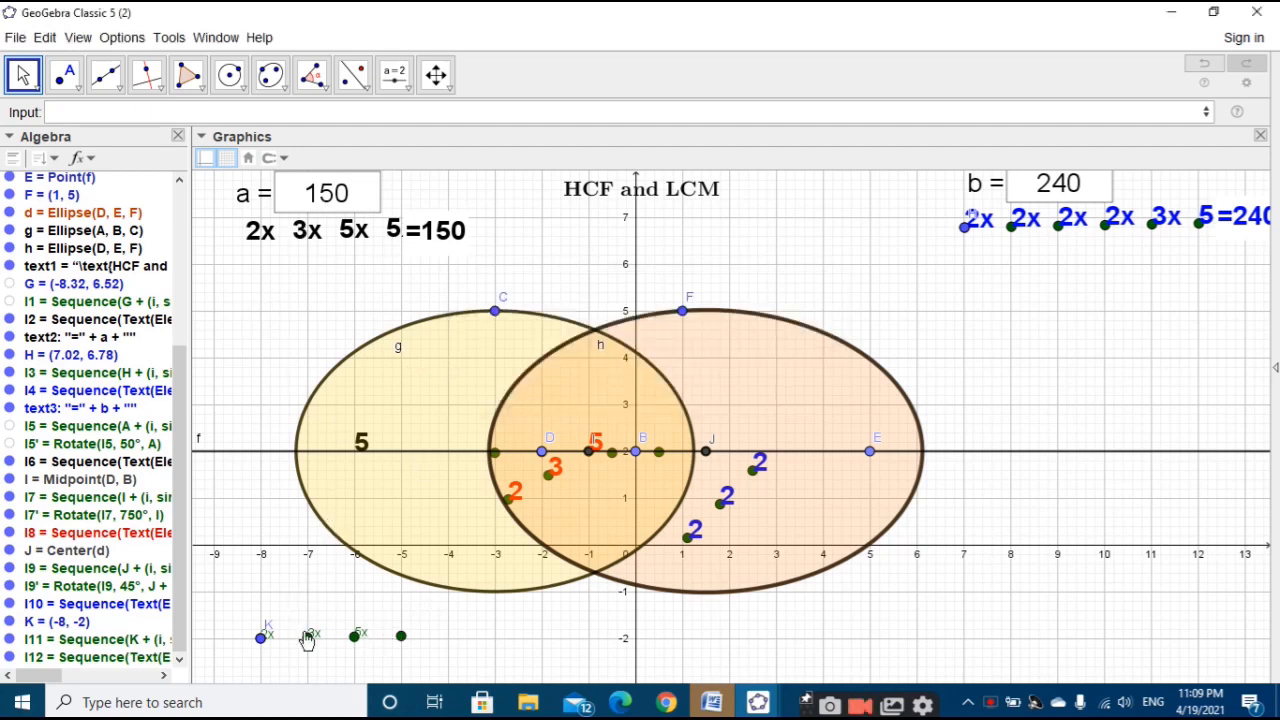
# Step: Format the common-factor texts in the row at K as large, bold and red
pyautogui.click(137, 657)
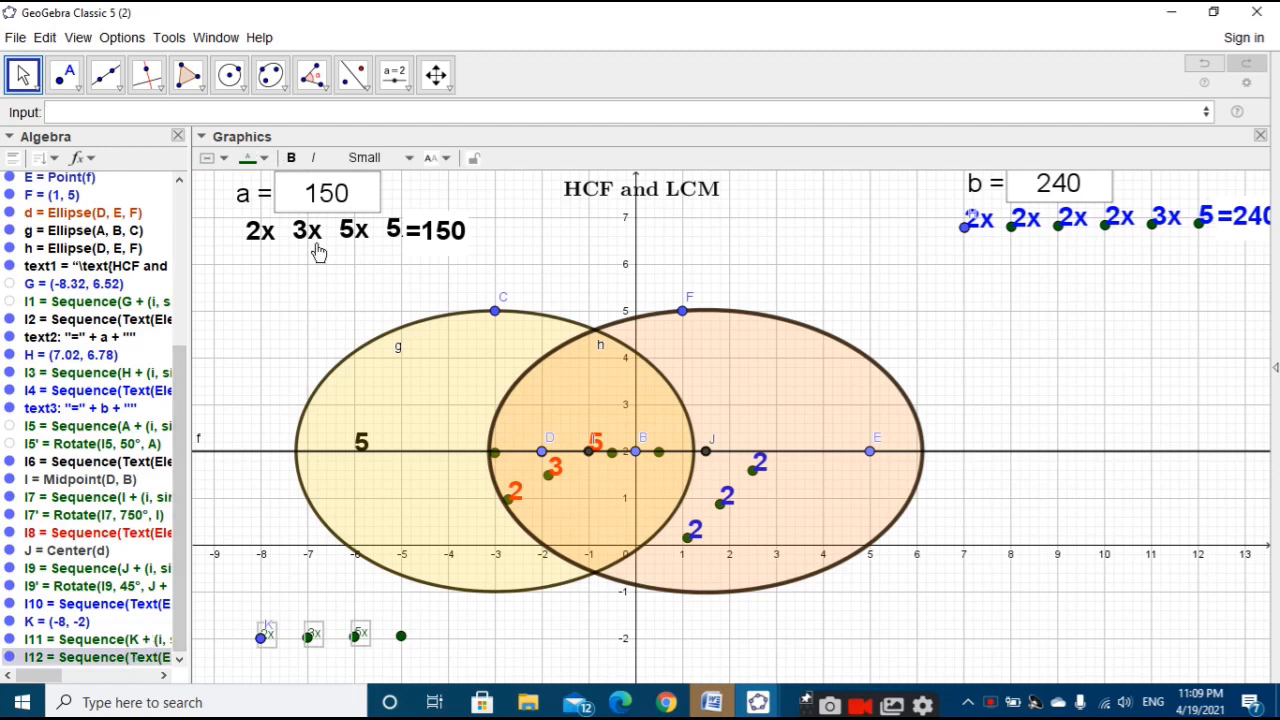
pyautogui.click(372, 158)
pyautogui.click(346, 272)
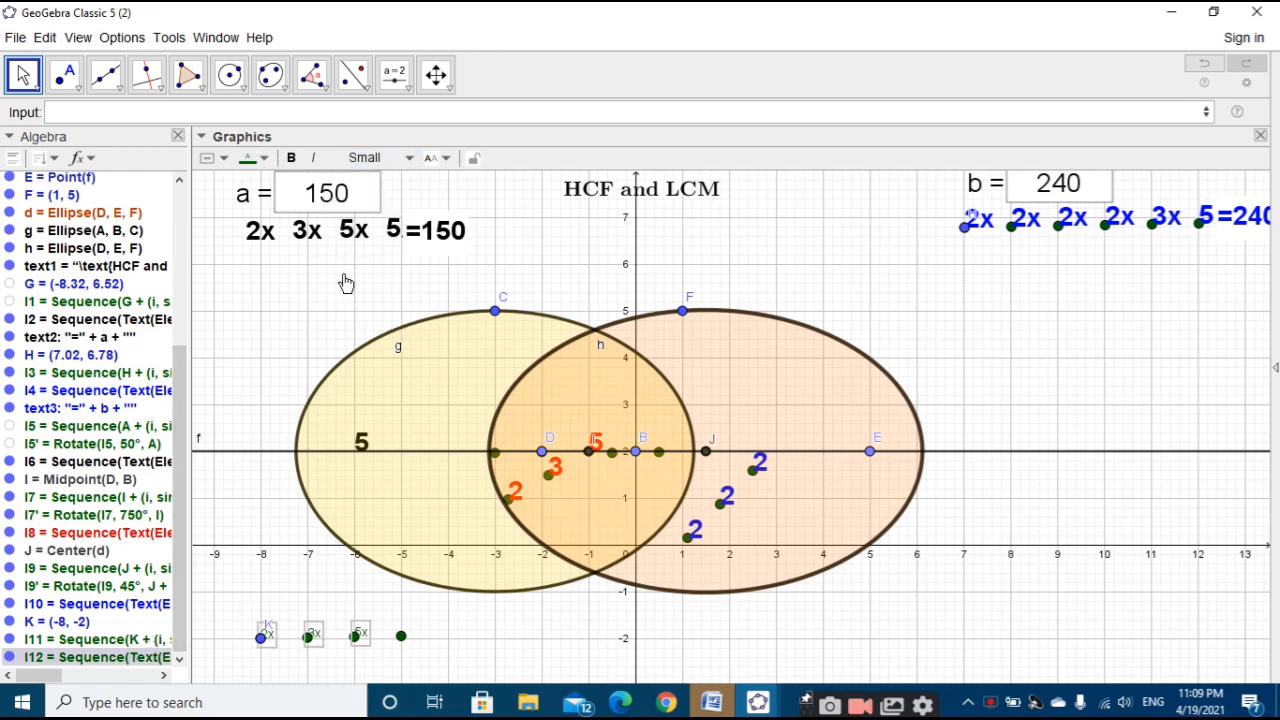
pyautogui.click(292, 159)
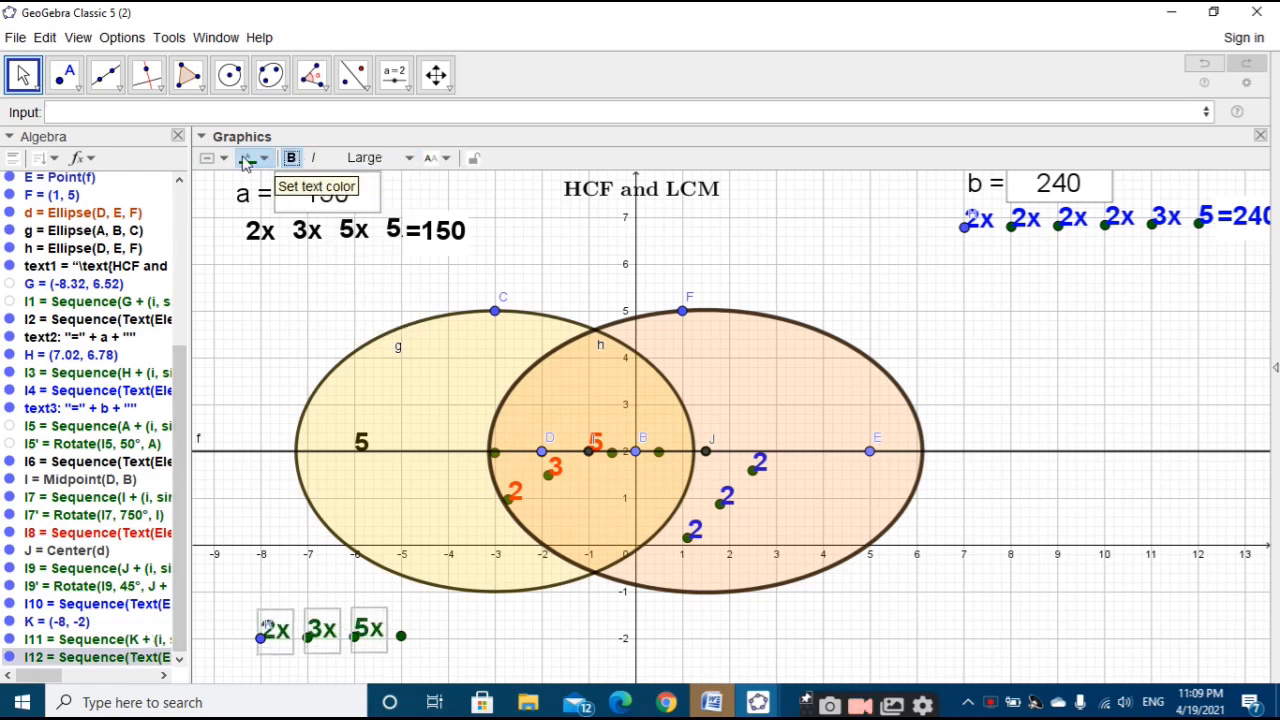
pyautogui.click(265, 165)
pyautogui.click(248, 180)
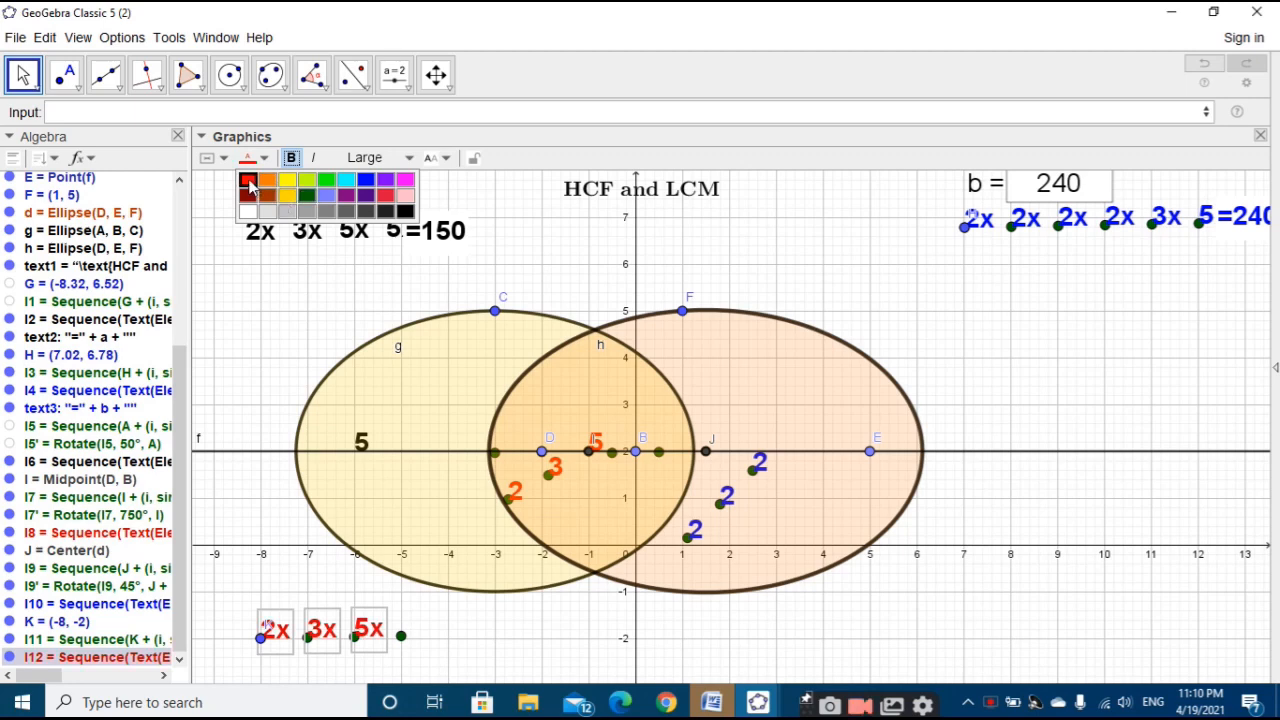
pyautogui.click(566, 263)
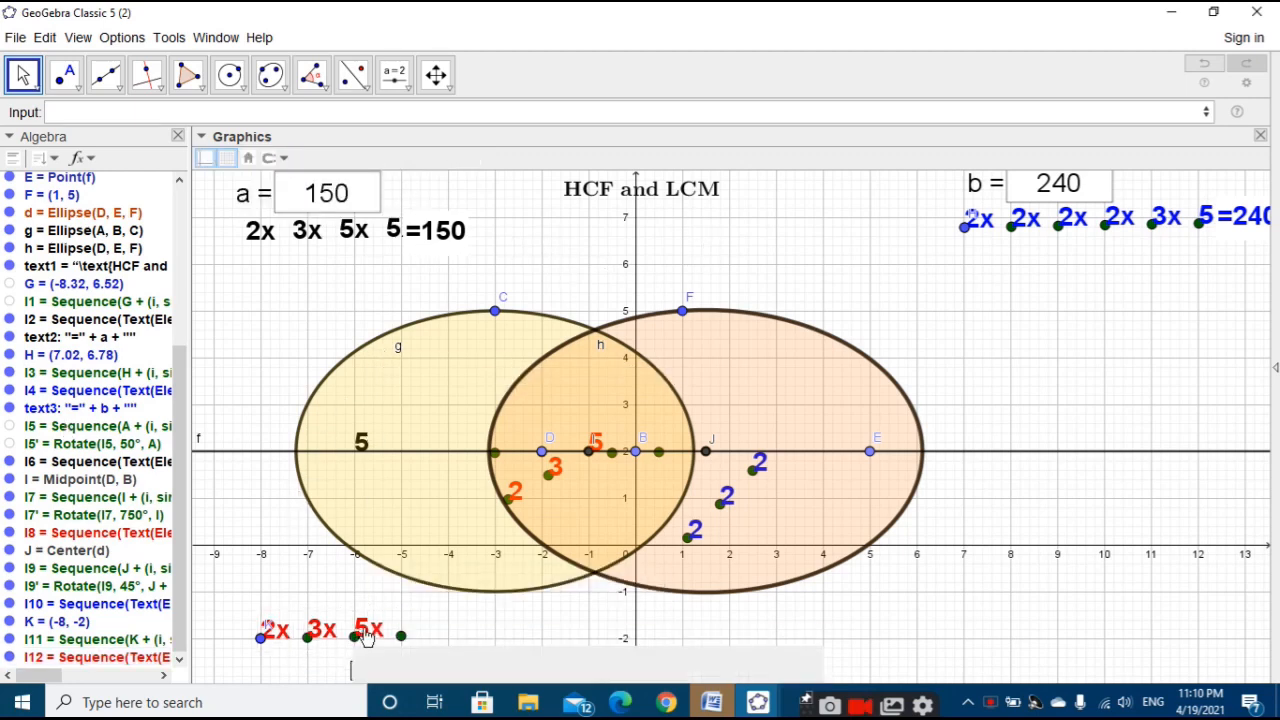
# Step: Insert a text above the ellipses consisting of "=" followed by the value of object e, the GCD of a and b
pyautogui.click(395, 75)
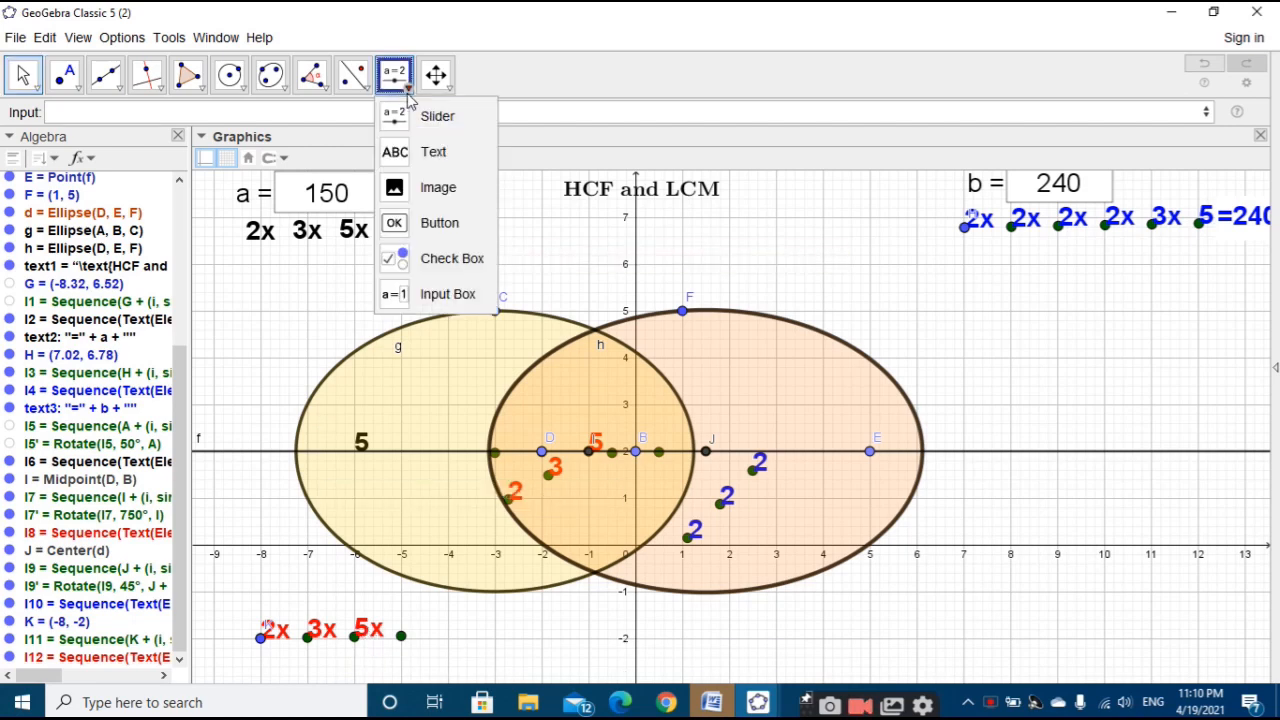
pyautogui.click(425, 151)
pyautogui.click(621, 262)
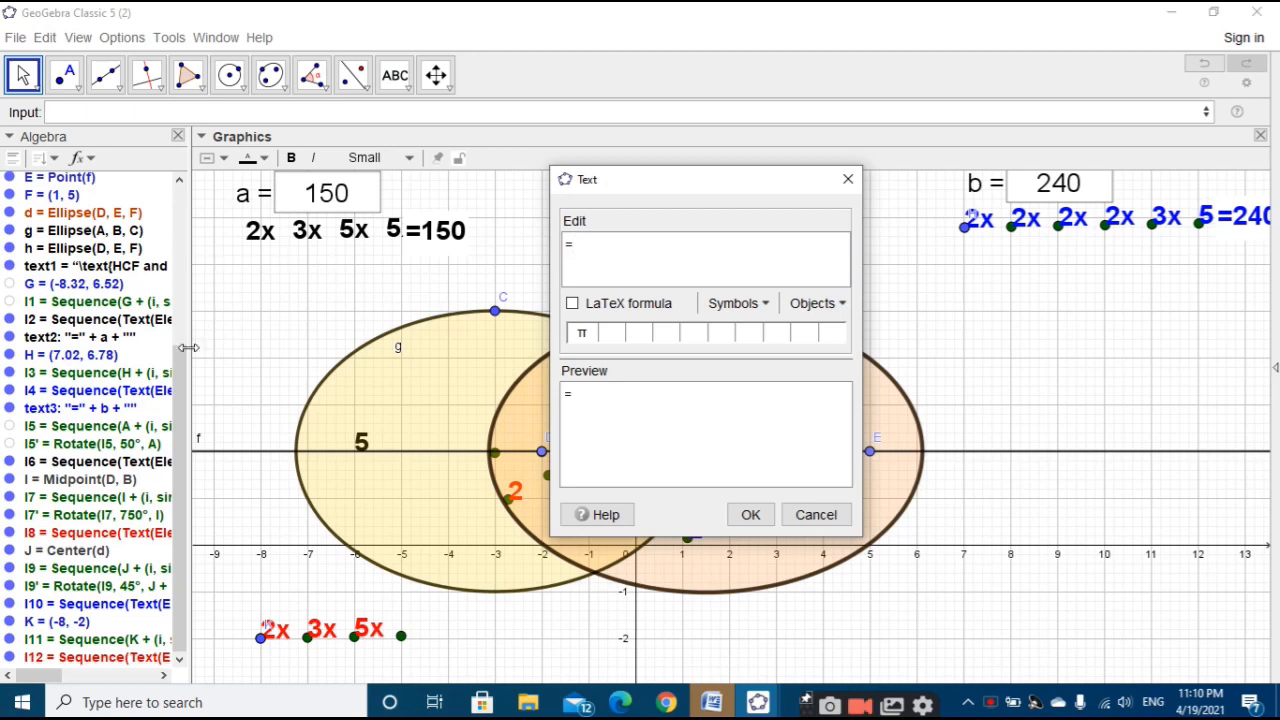
pyautogui.moveTo(180, 360); pyautogui.dragTo(172, 170)
pyautogui.click(56, 222)
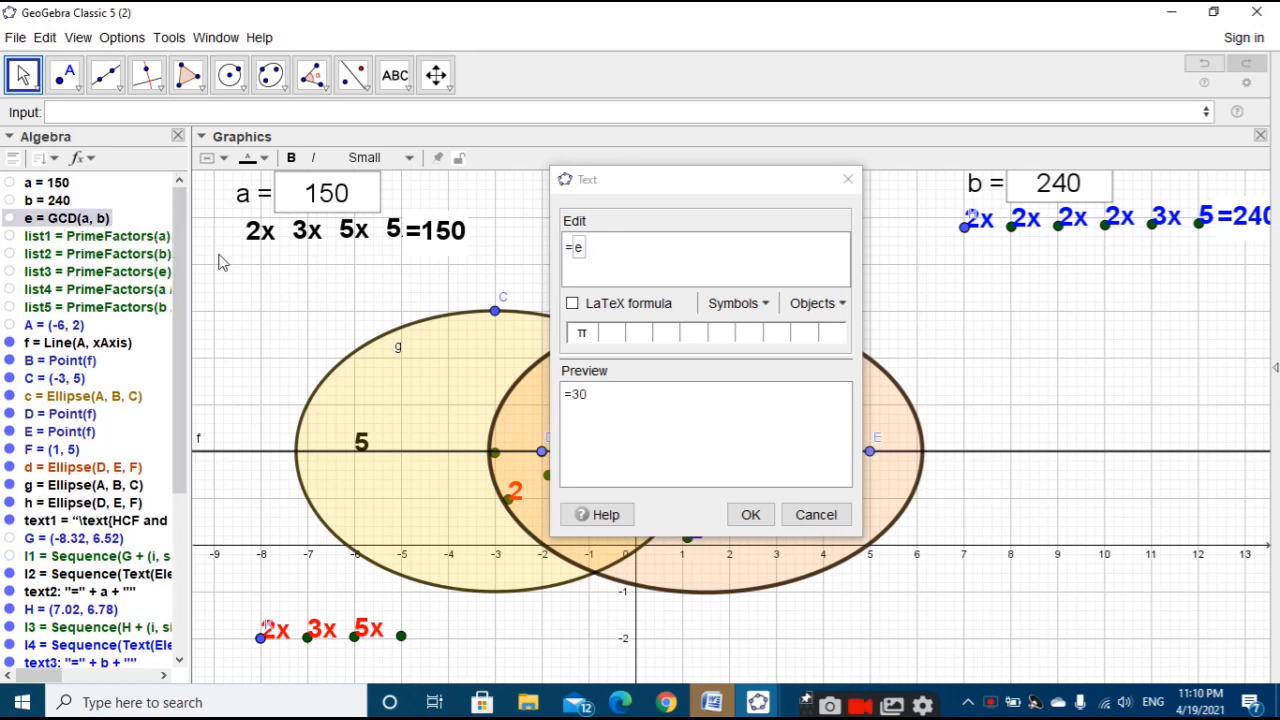
pyautogui.click(750, 514)
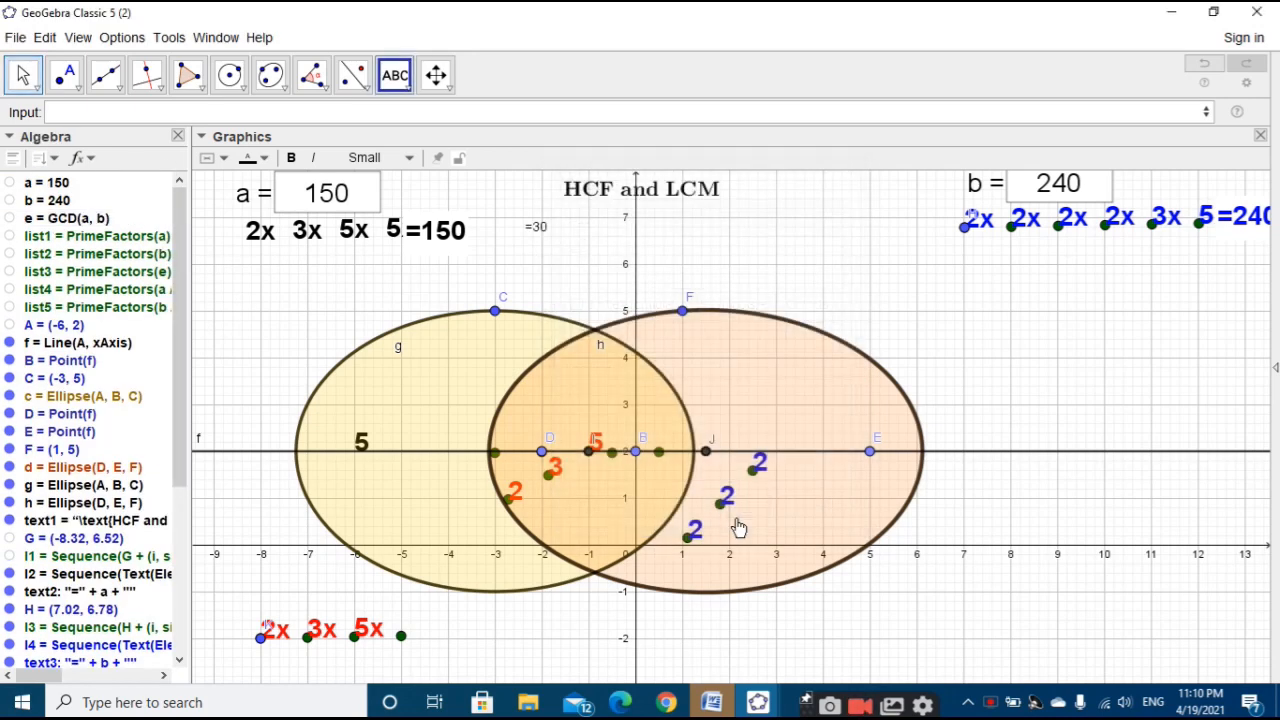
# Step: Make the new GCD text large and bold, and move it to the end of the factor row at K
pyautogui.click(23, 75)
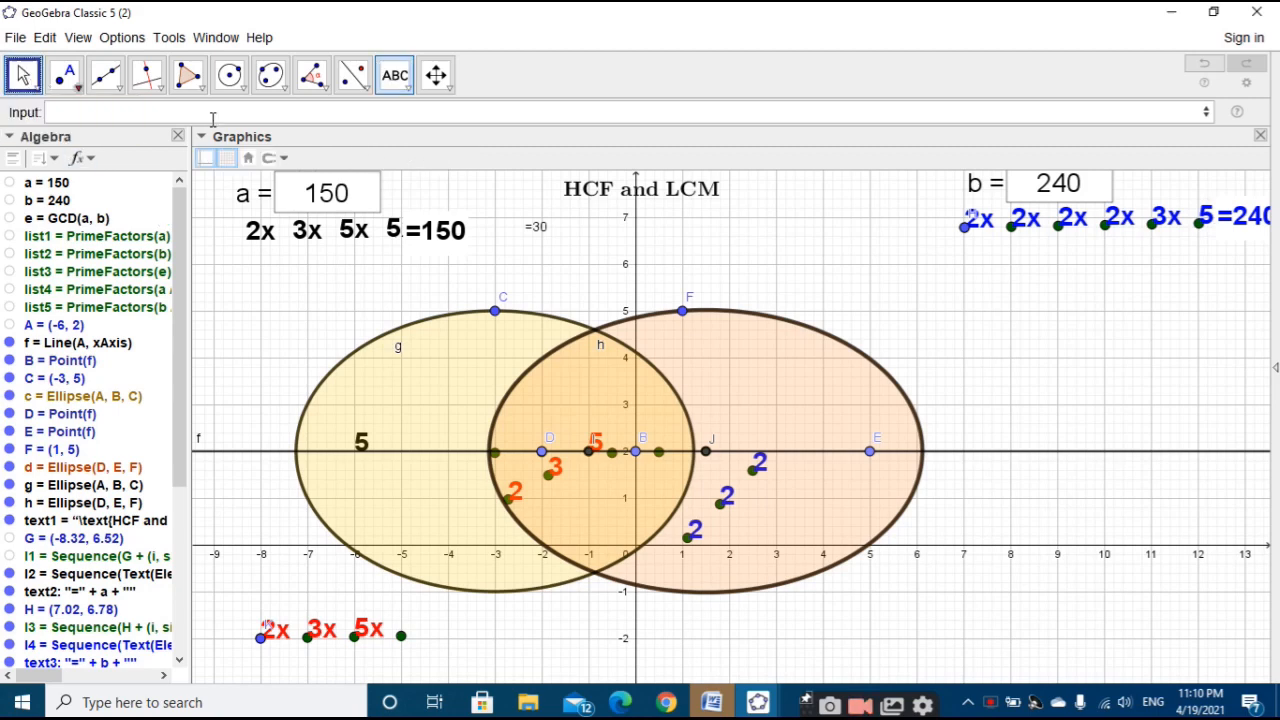
pyautogui.click(540, 228)
pyautogui.click(352, 159)
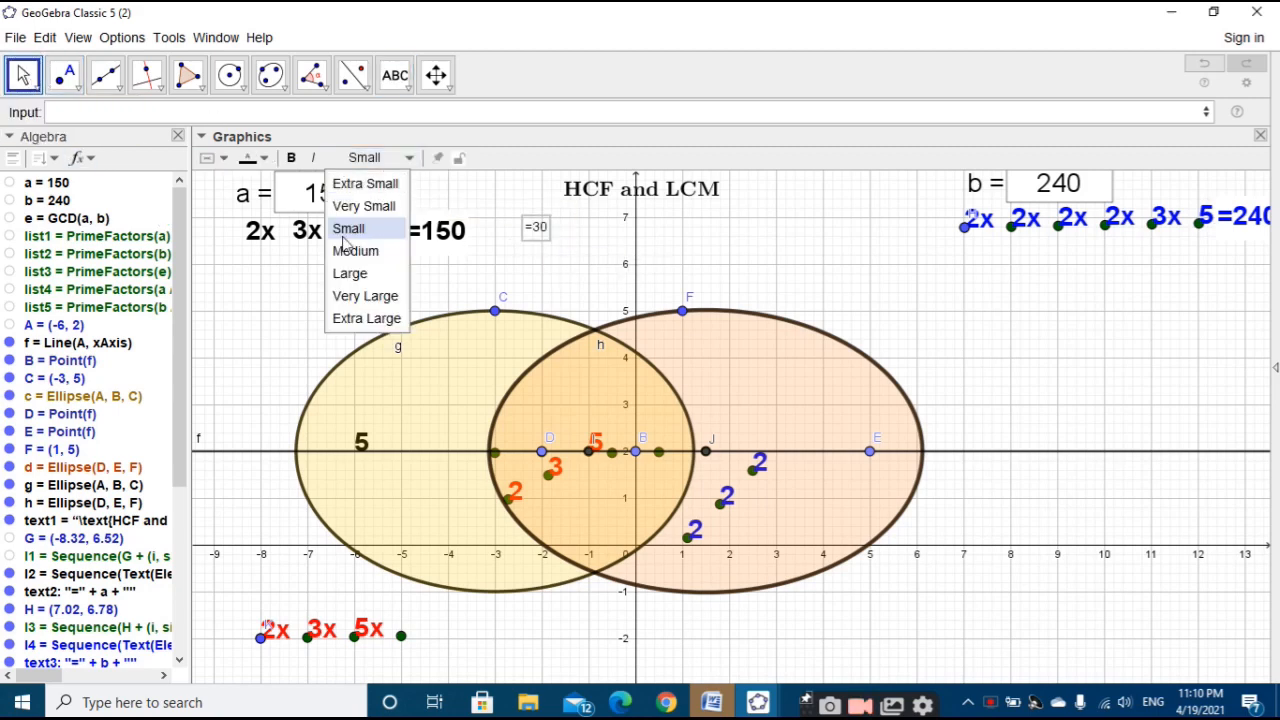
pyautogui.click(350, 273)
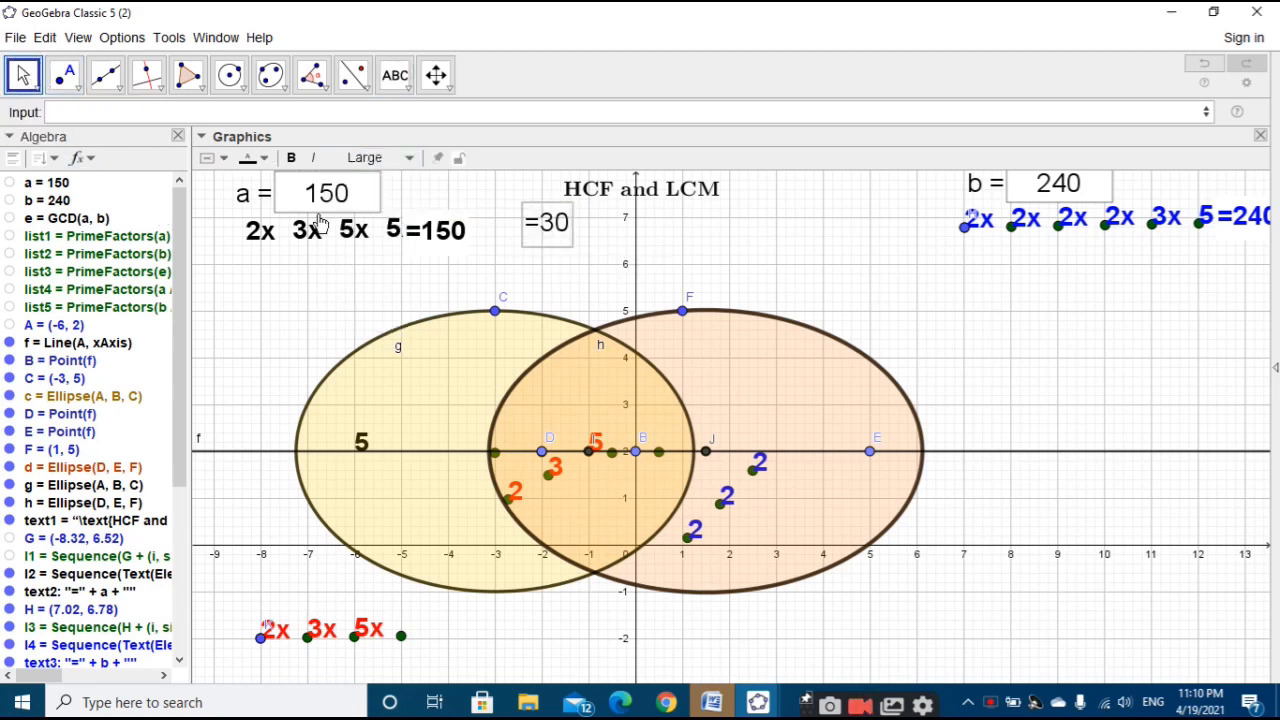
pyautogui.click(290, 159)
pyautogui.moveTo(565, 237); pyautogui.dragTo(410, 645)
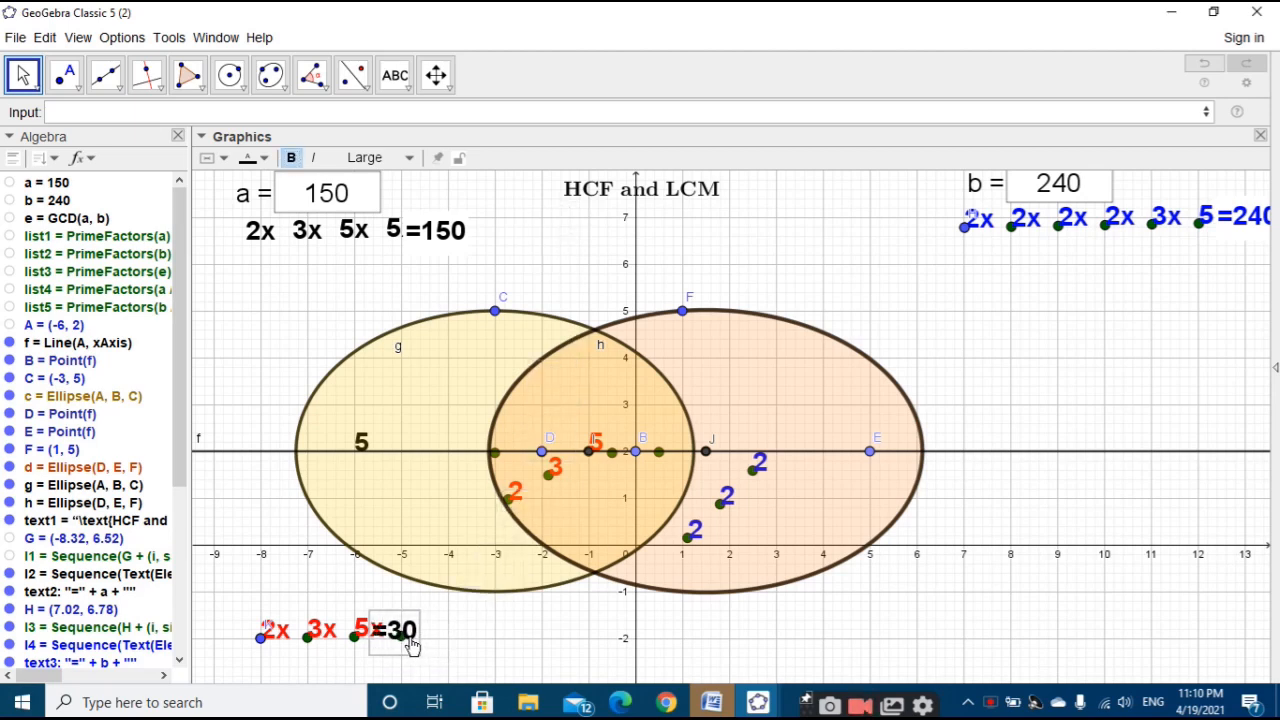
# Step: Colour the GCD text red and give it a white background
pyautogui.click(258, 160)
pyautogui.click(243, 195)
pyautogui.click(212, 158)
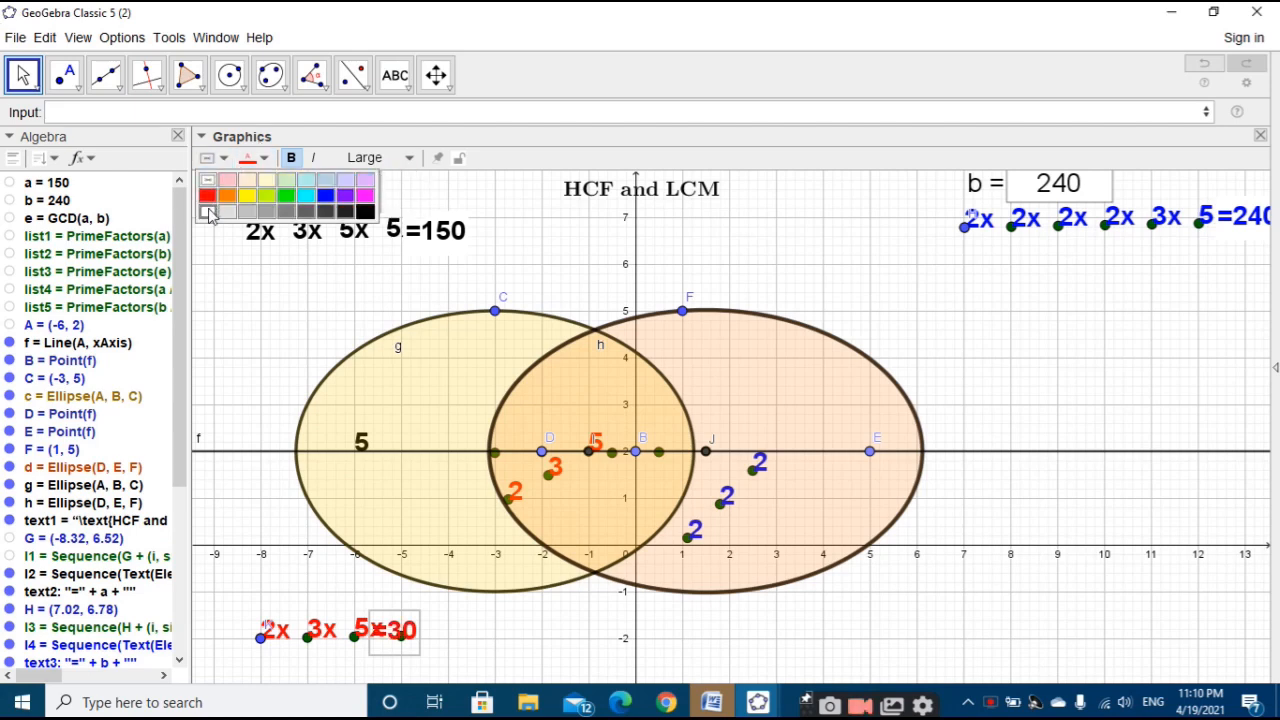
pyautogui.click(208, 212)
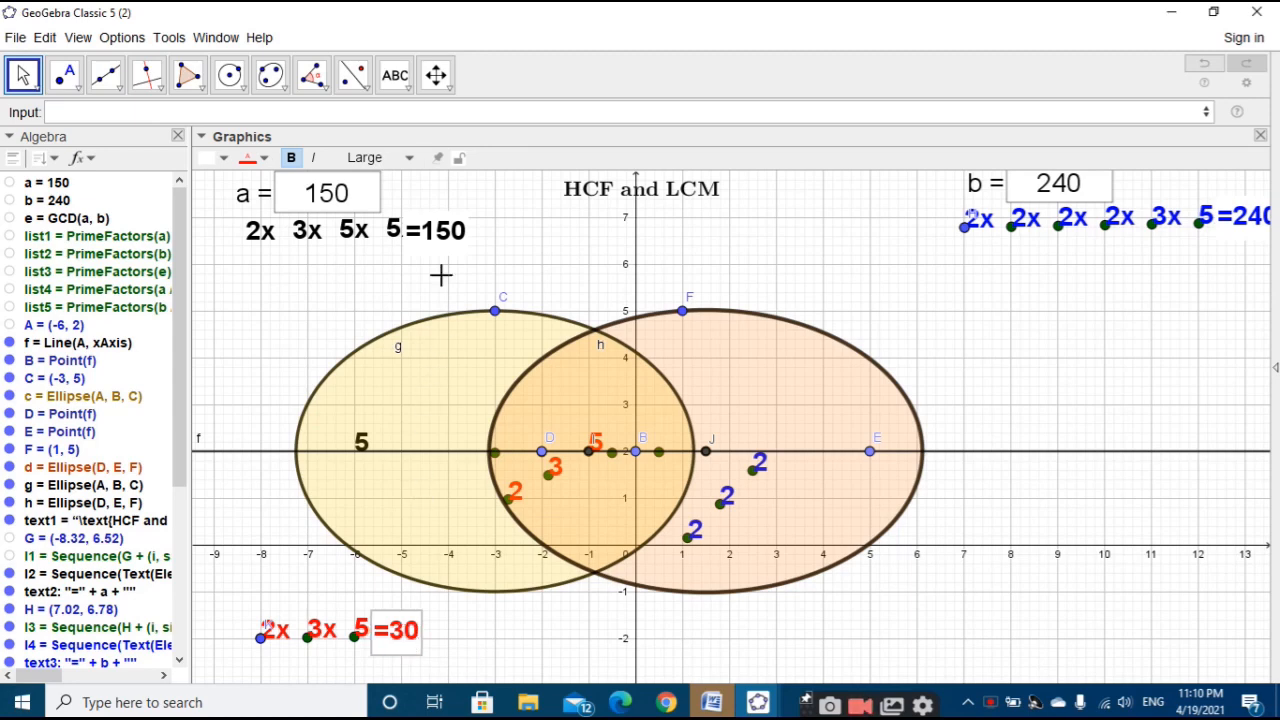
# Step: Copy the starting point definition G + (Length(list1) - 0.5, 0) from the position properties of text2
pyautogui.rightClick(440, 238)
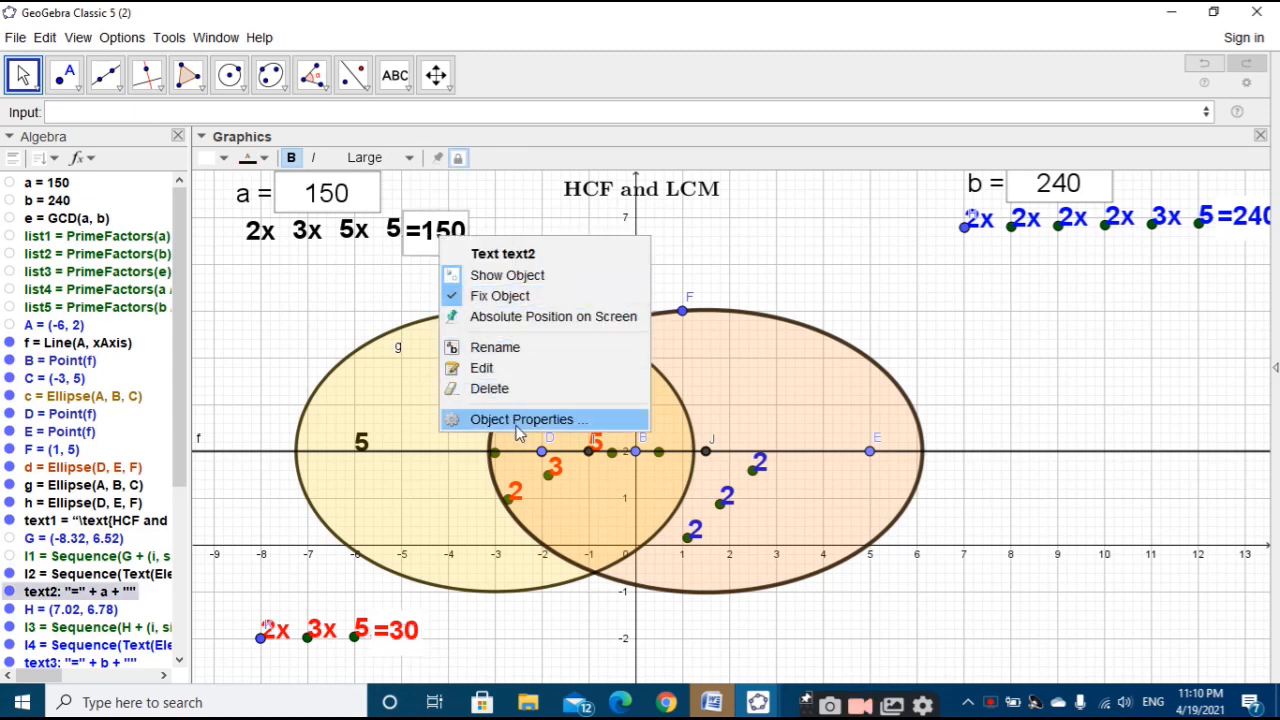
pyautogui.click(516, 425)
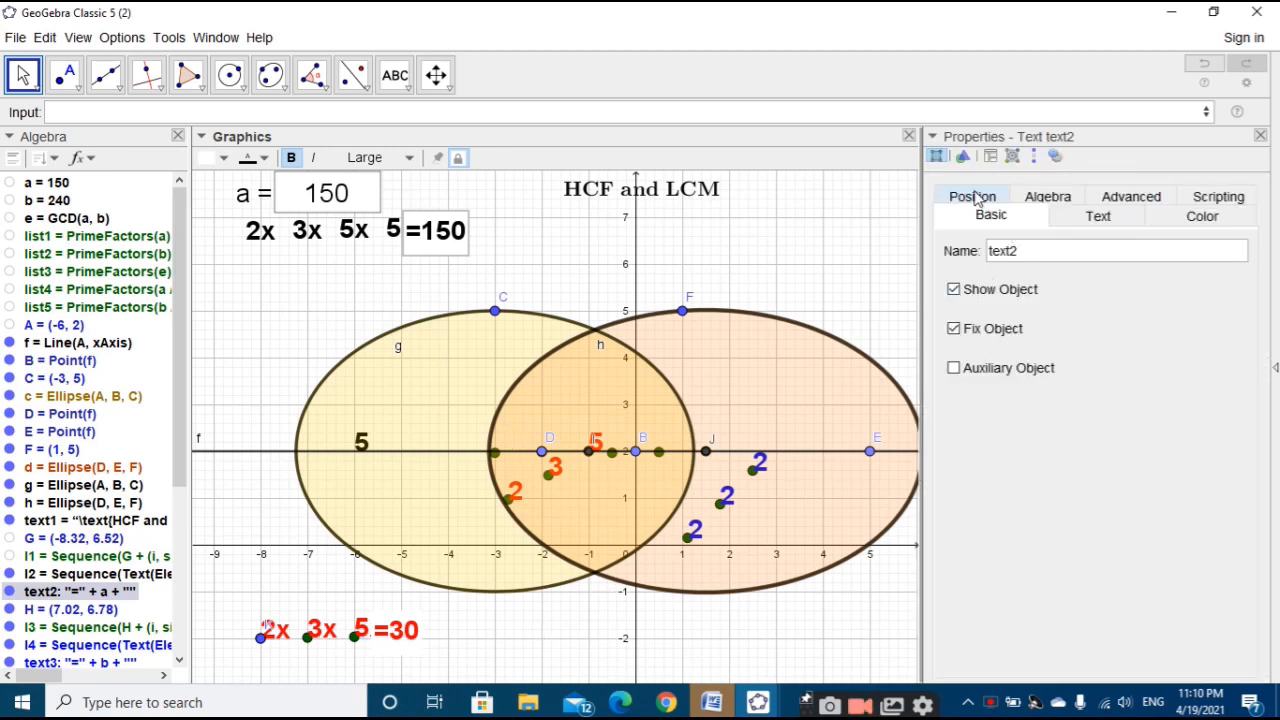
pyautogui.click(977, 198)
pyautogui.click(1077, 251)
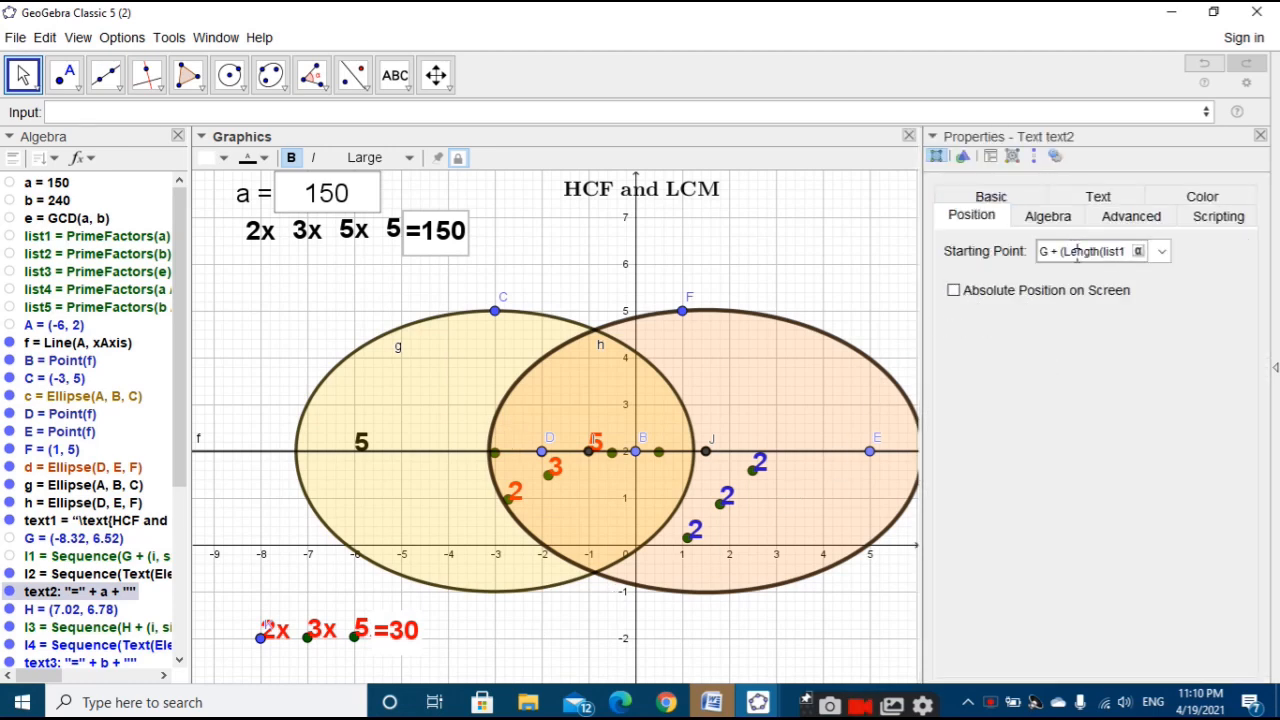
pyautogui.tripleClick(1077, 251)
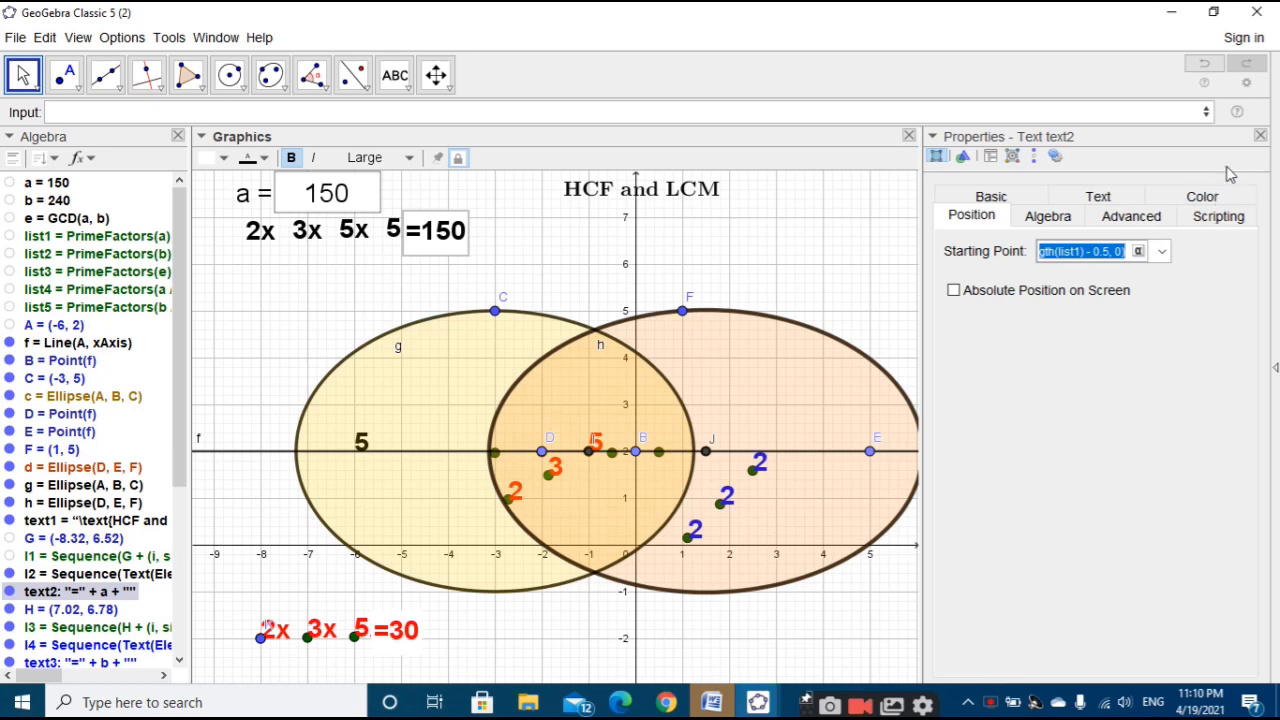
pyautogui.click(1260, 136)
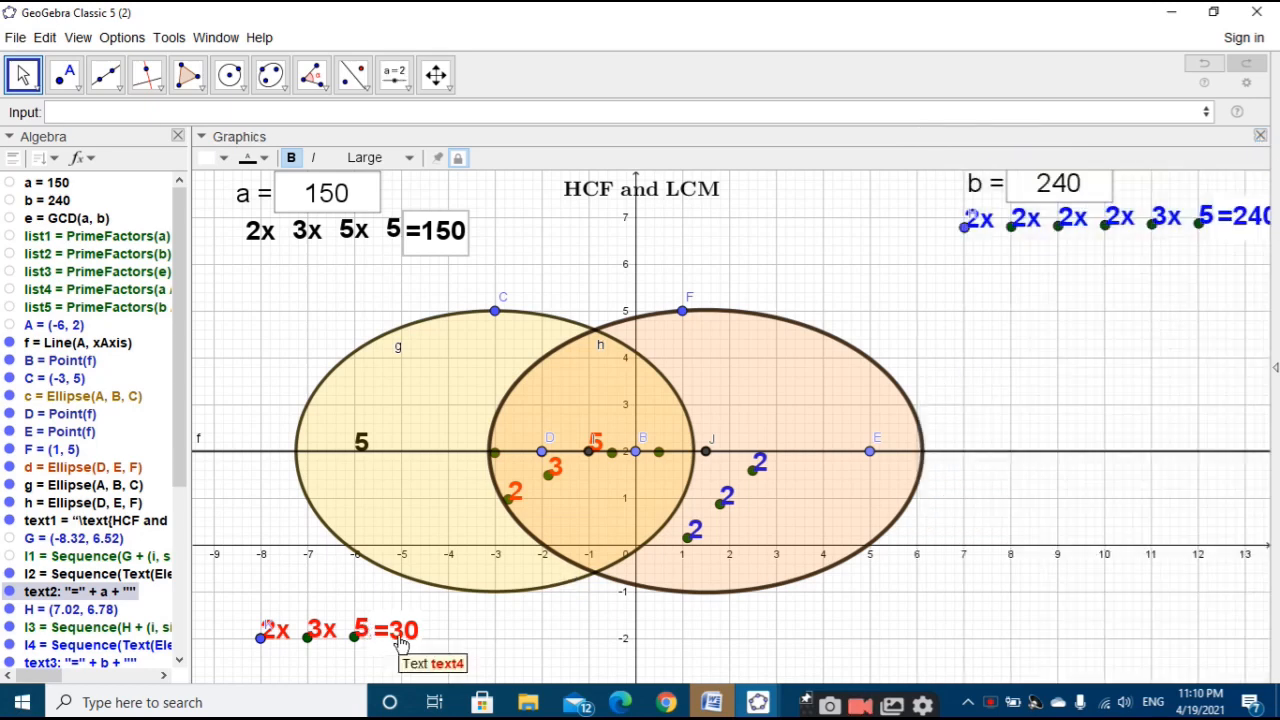
# Step: Set the GCD text's starting point to K + (Length(list3) - 0.5, 0) and nudge the text over the last factor's trailing x
pyautogui.rightClick(367, 628)
pyautogui.press('Escape')
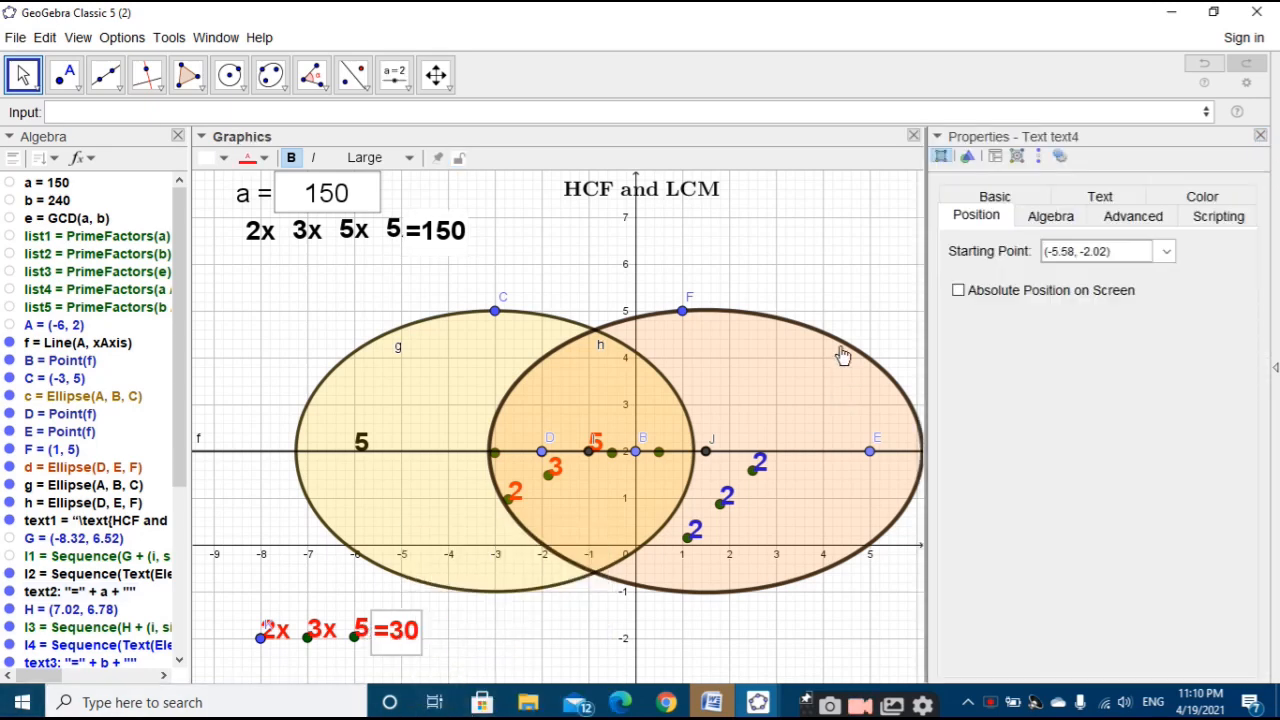
pyautogui.click(1122, 253)
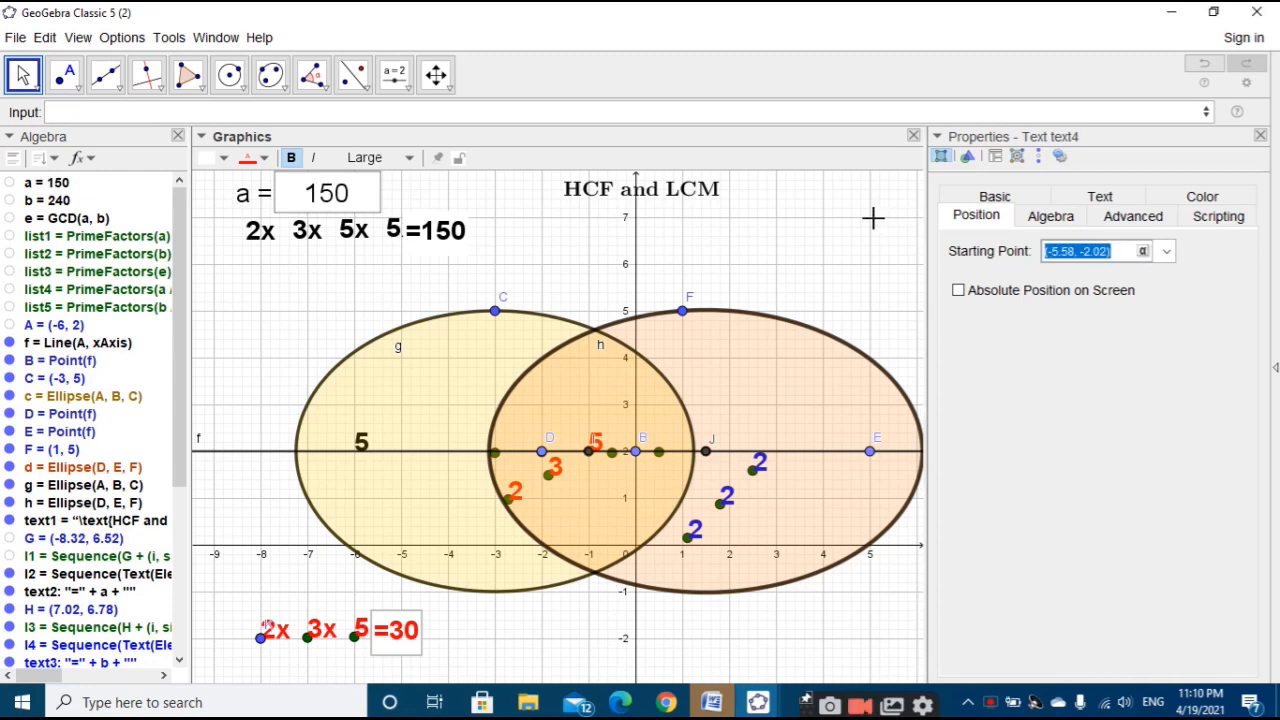
pyautogui.hotkey('ctrl', 'v')
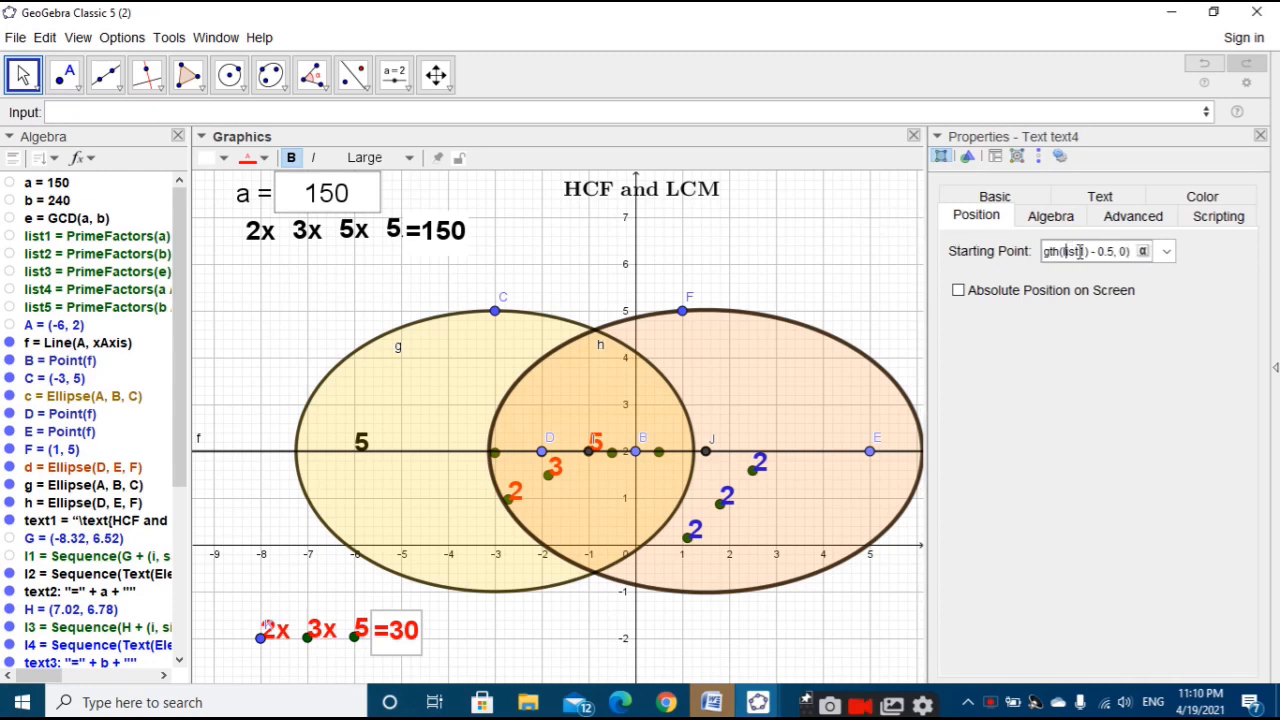
pyautogui.press('BackSpace')
pyautogui.write('3')
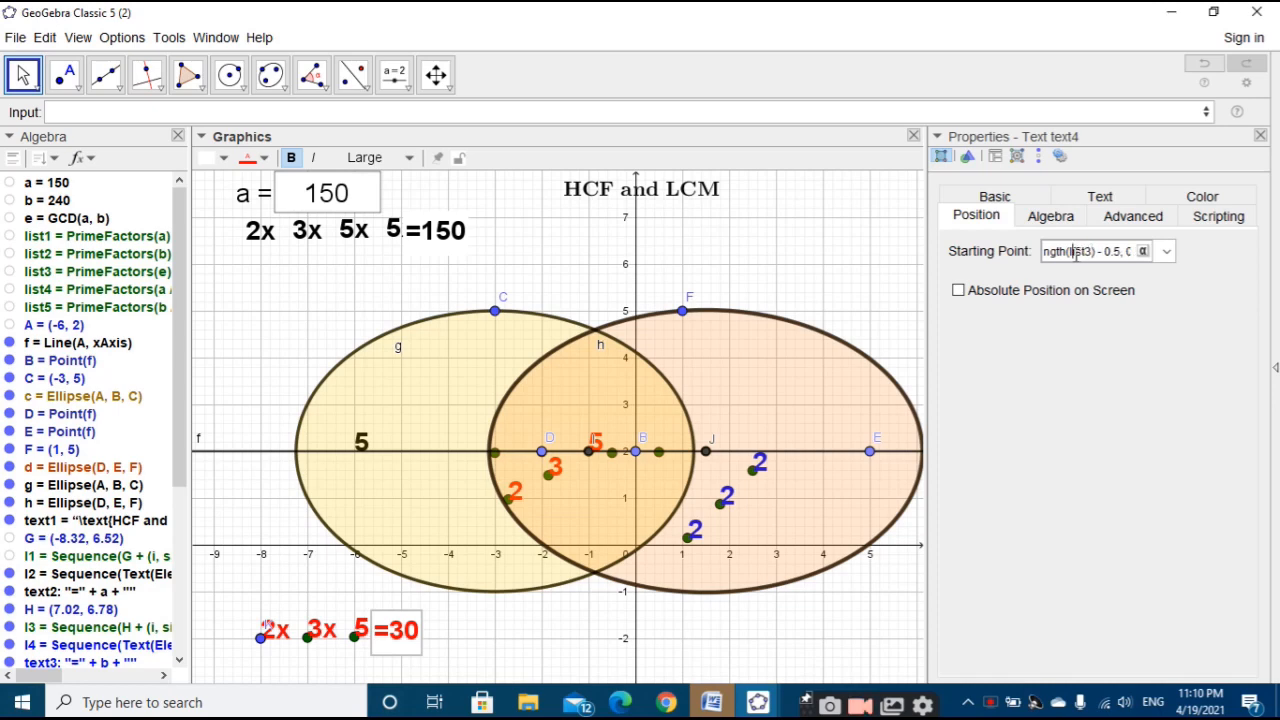
pyautogui.press('Home')
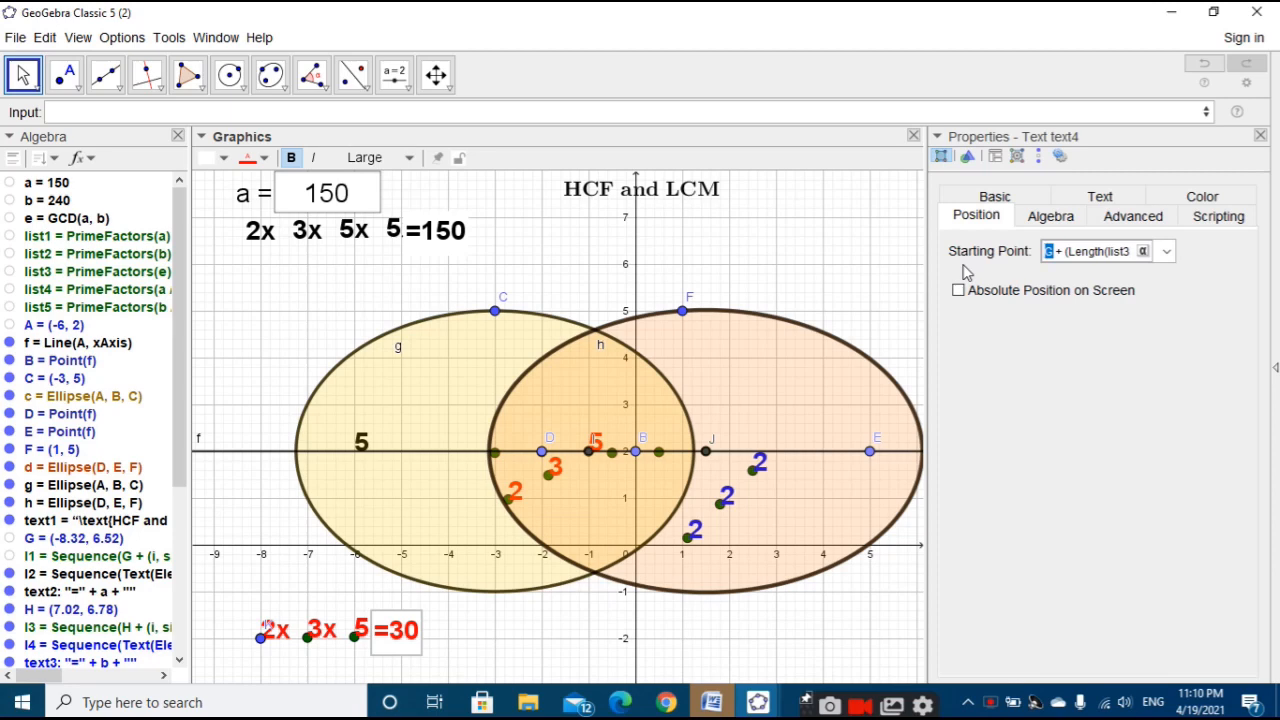
pyautogui.write('K')
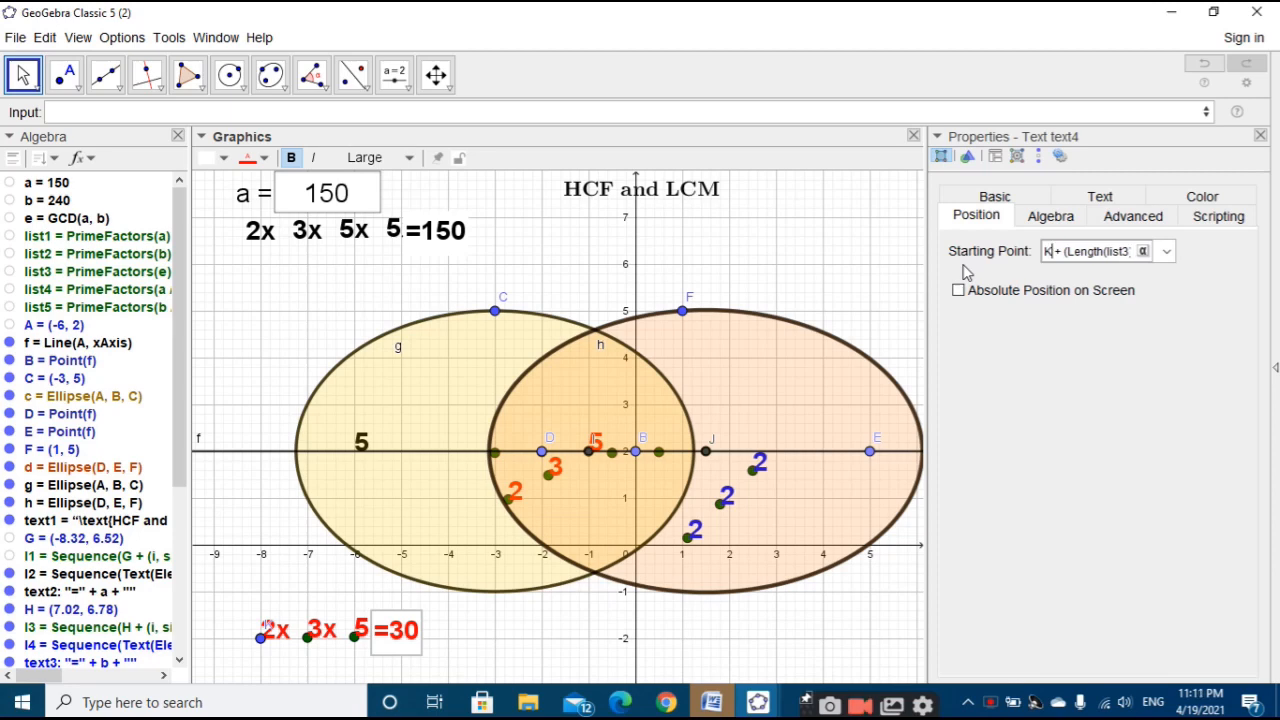
pyautogui.click(1261, 137)
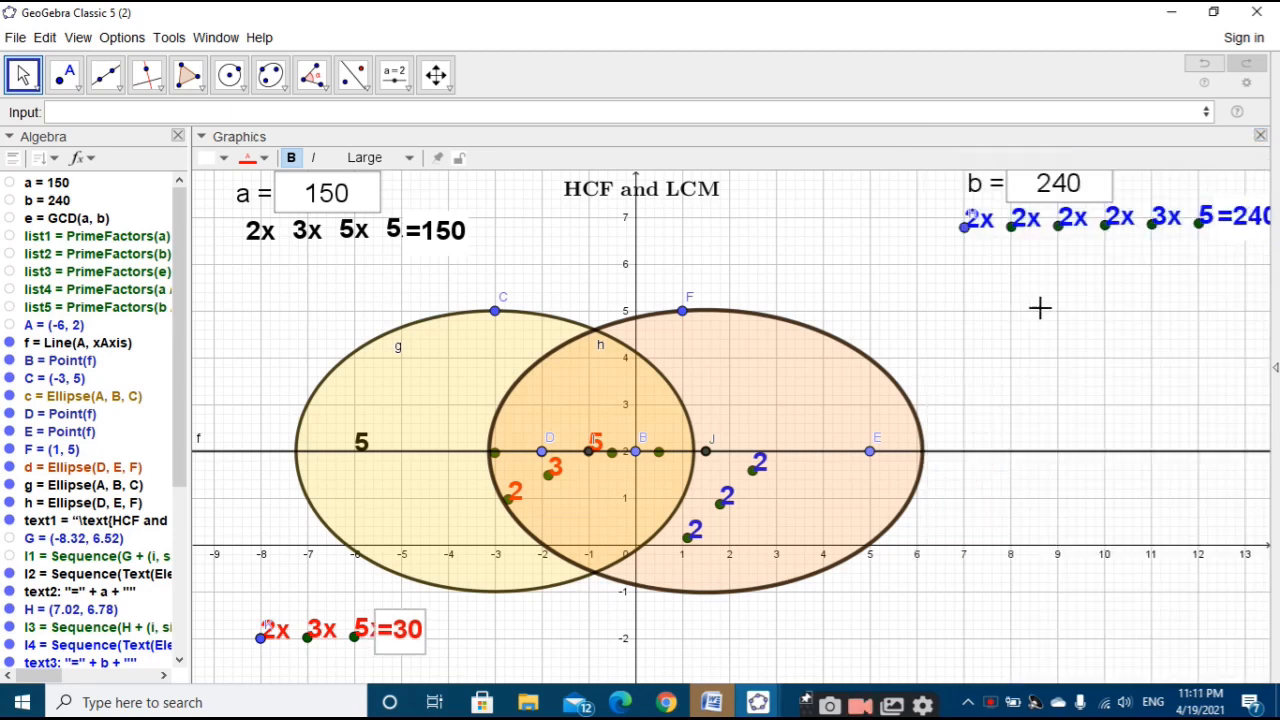
pyautogui.moveTo(409, 633); pyautogui.dragTo(404, 634)
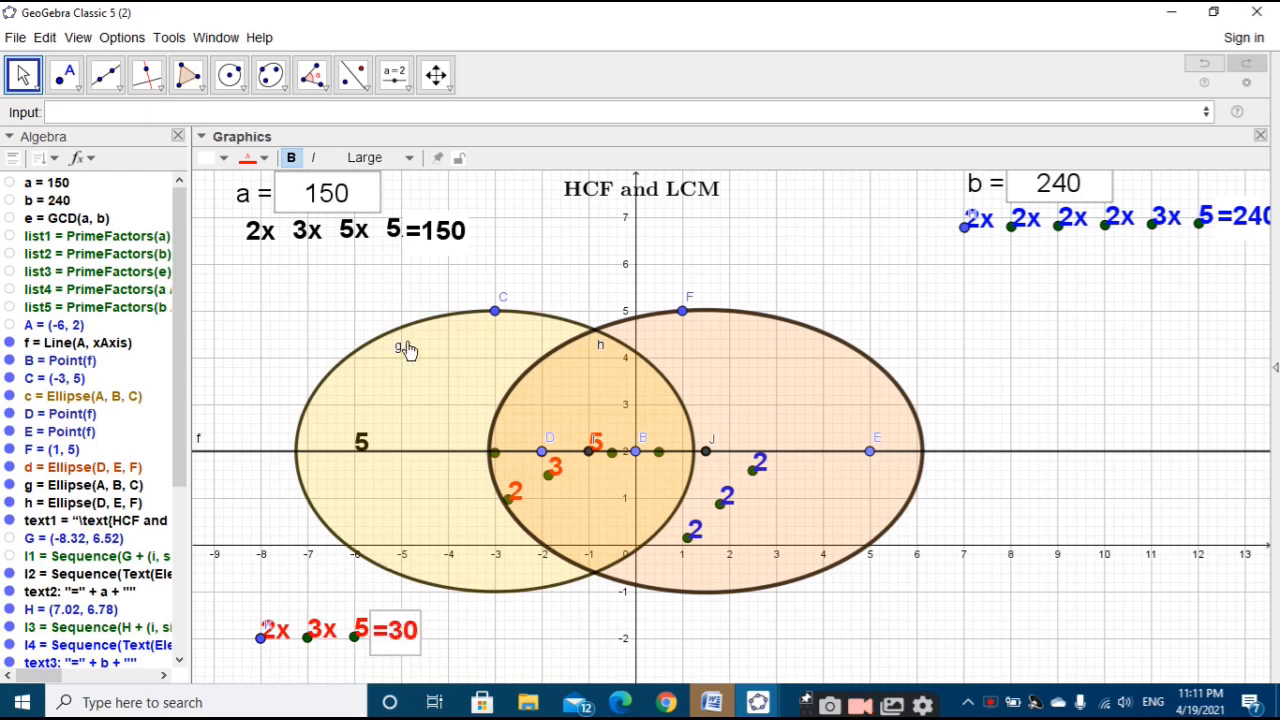
# Step: Add a check box captioned $HCF$ above the ellipses that shows or hides list l12 and text4
pyautogui.click(459, 159)
pyautogui.press('Escape')
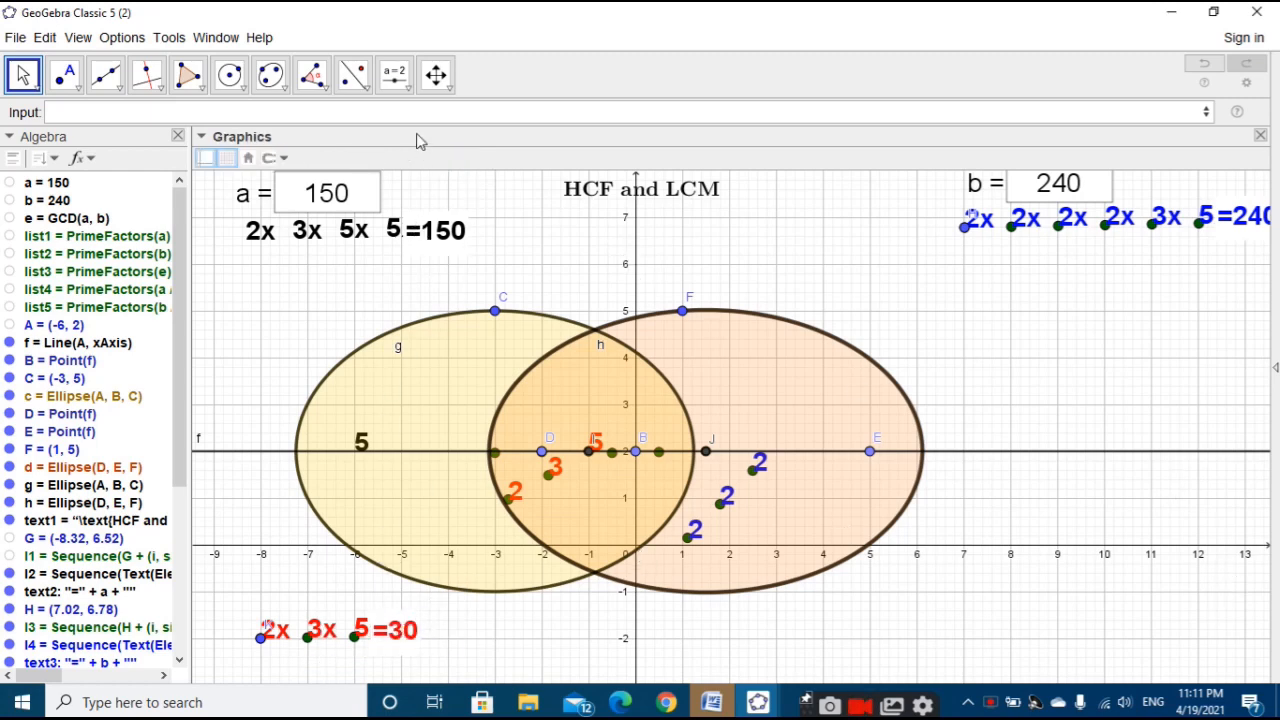
pyautogui.click(395, 74)
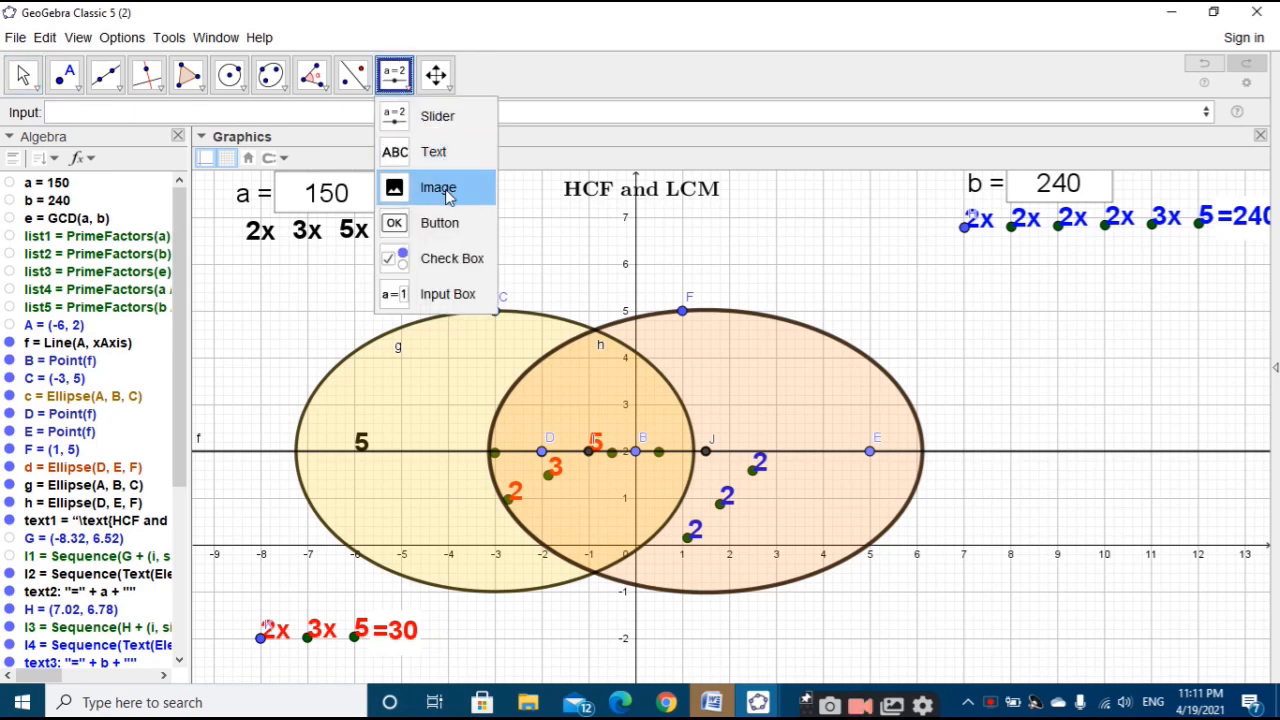
pyautogui.click(452, 258)
pyautogui.click(636, 184)
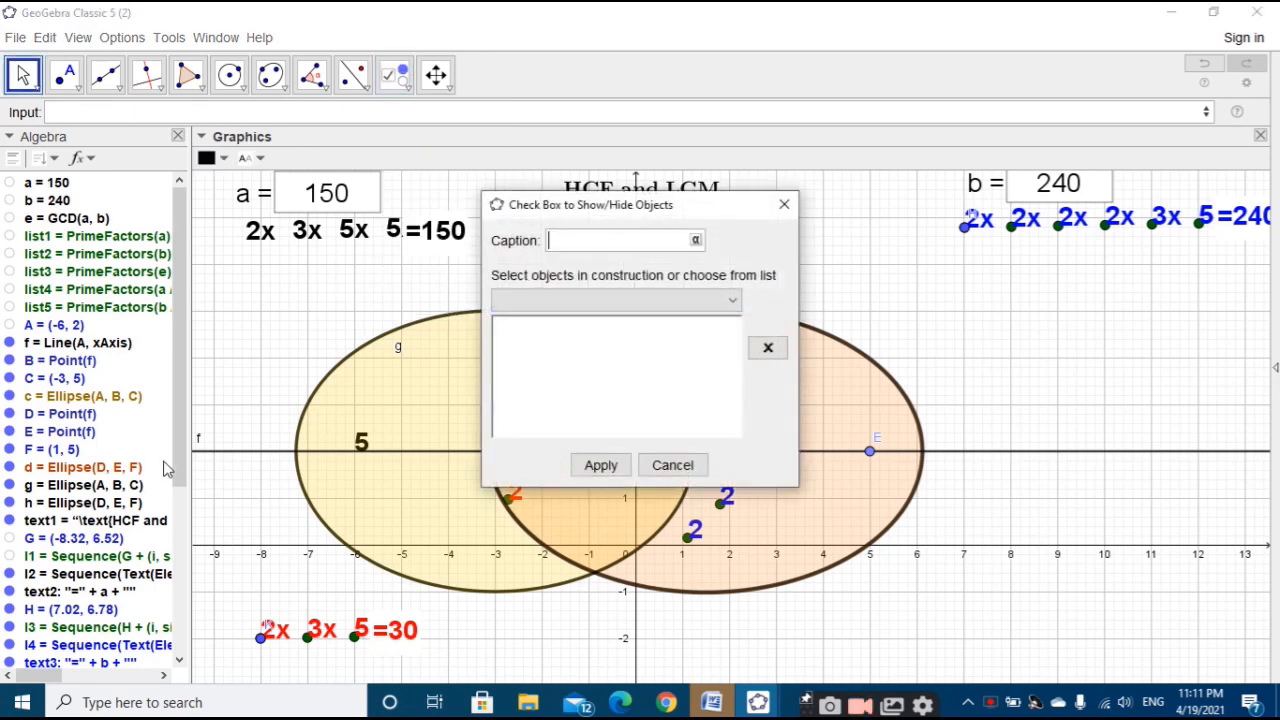
pyautogui.moveTo(174, 452); pyautogui.dragTo(110, 690)
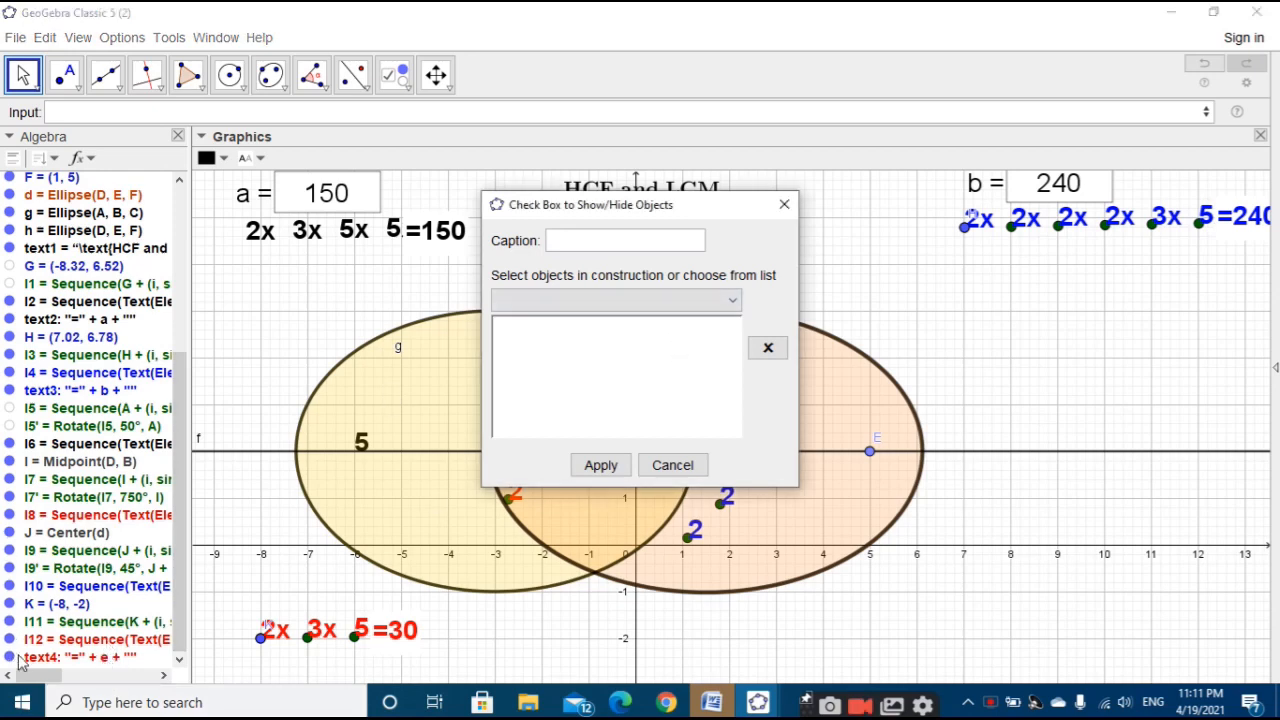
pyautogui.click(56, 641)
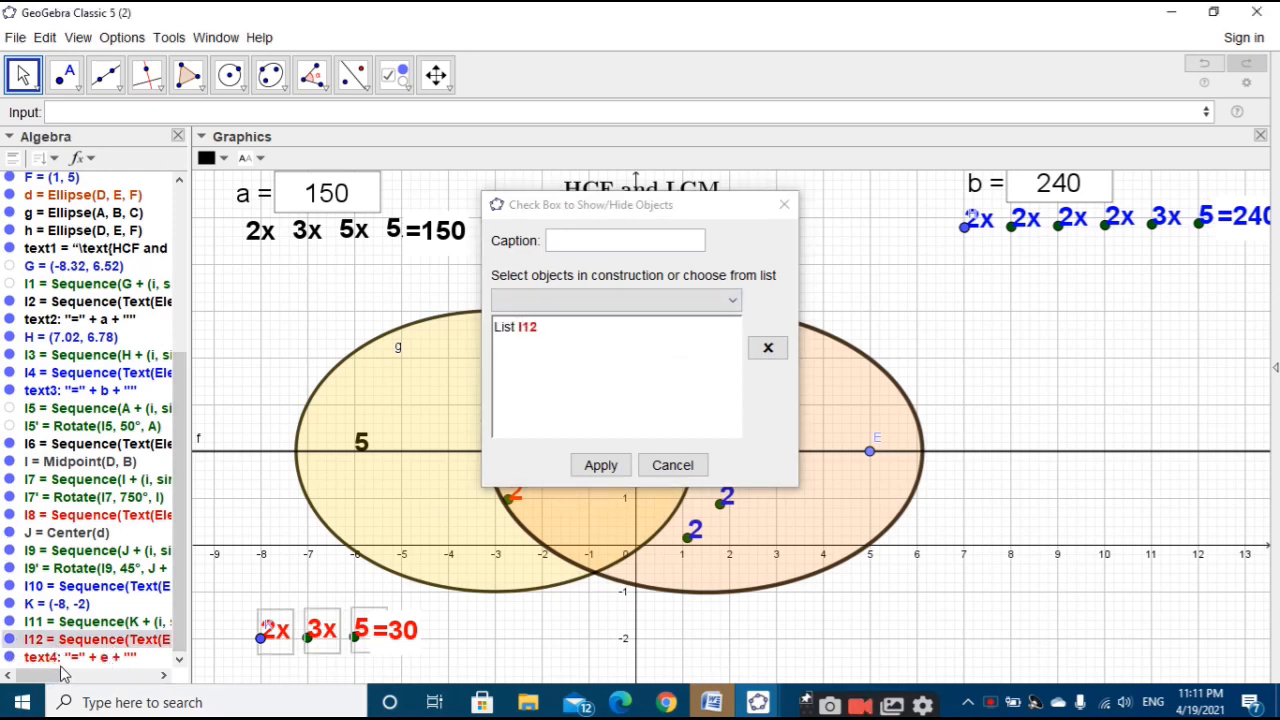
pyautogui.click(62, 657)
pyautogui.click(590, 242)
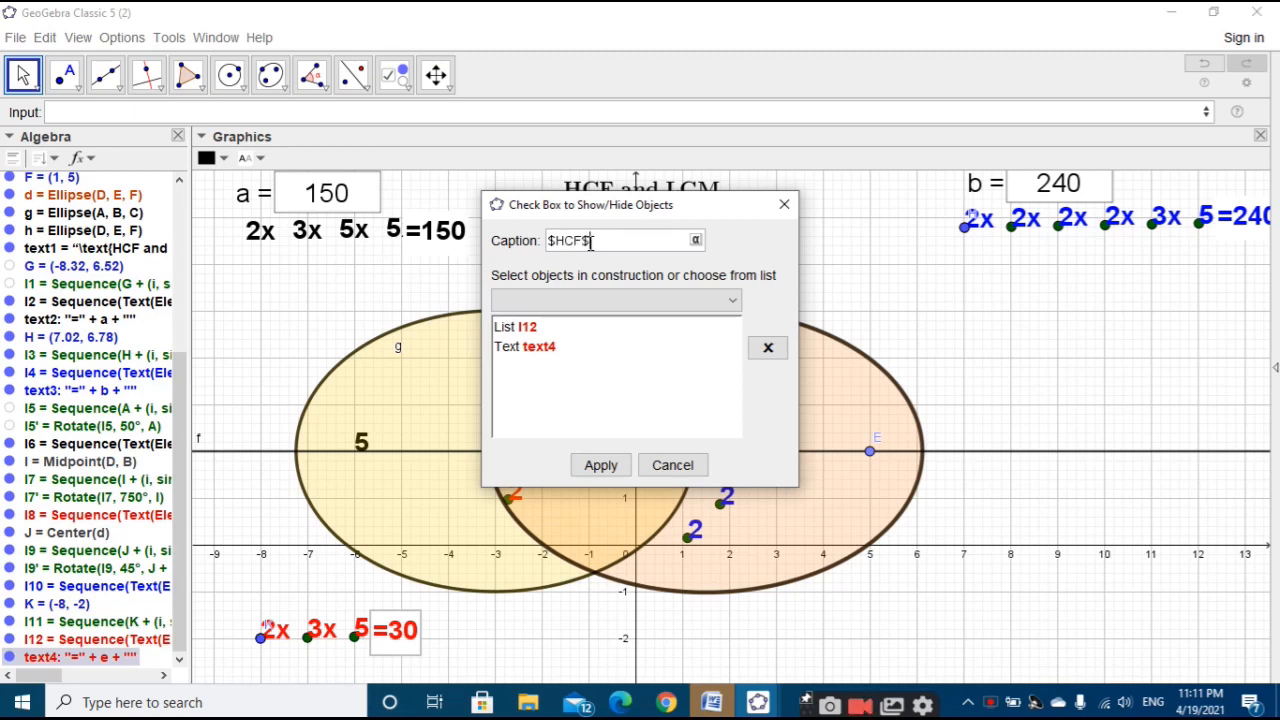
pyautogui.click(593, 465)
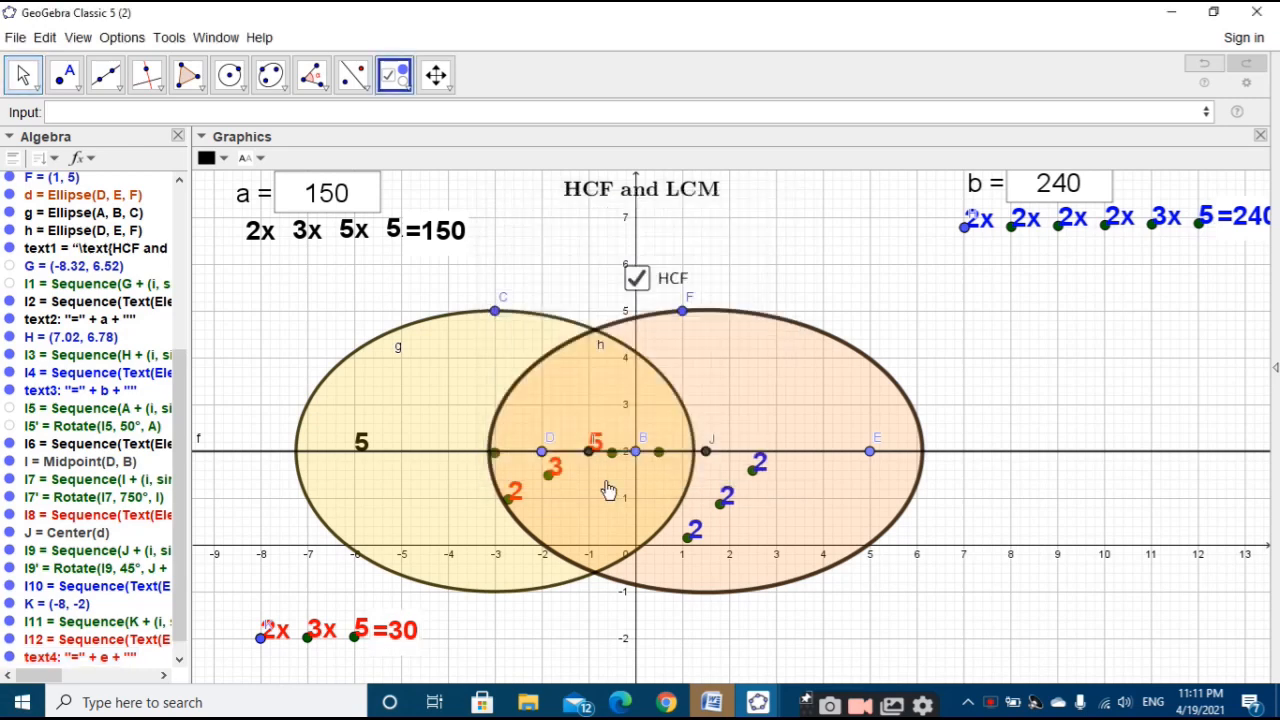
# Step: Toggle the HCF check box off and on to test whether it hides and shows the HCF factor row
pyautogui.click(23, 75)
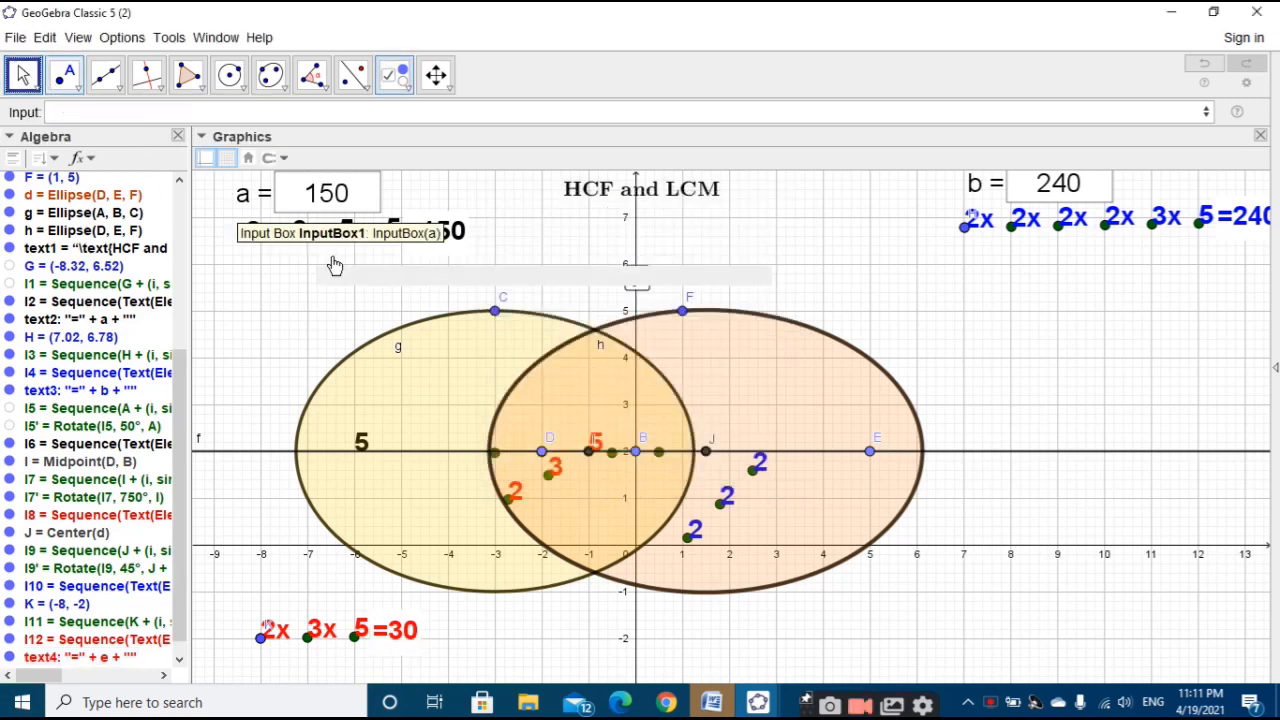
pyautogui.click(636, 279)
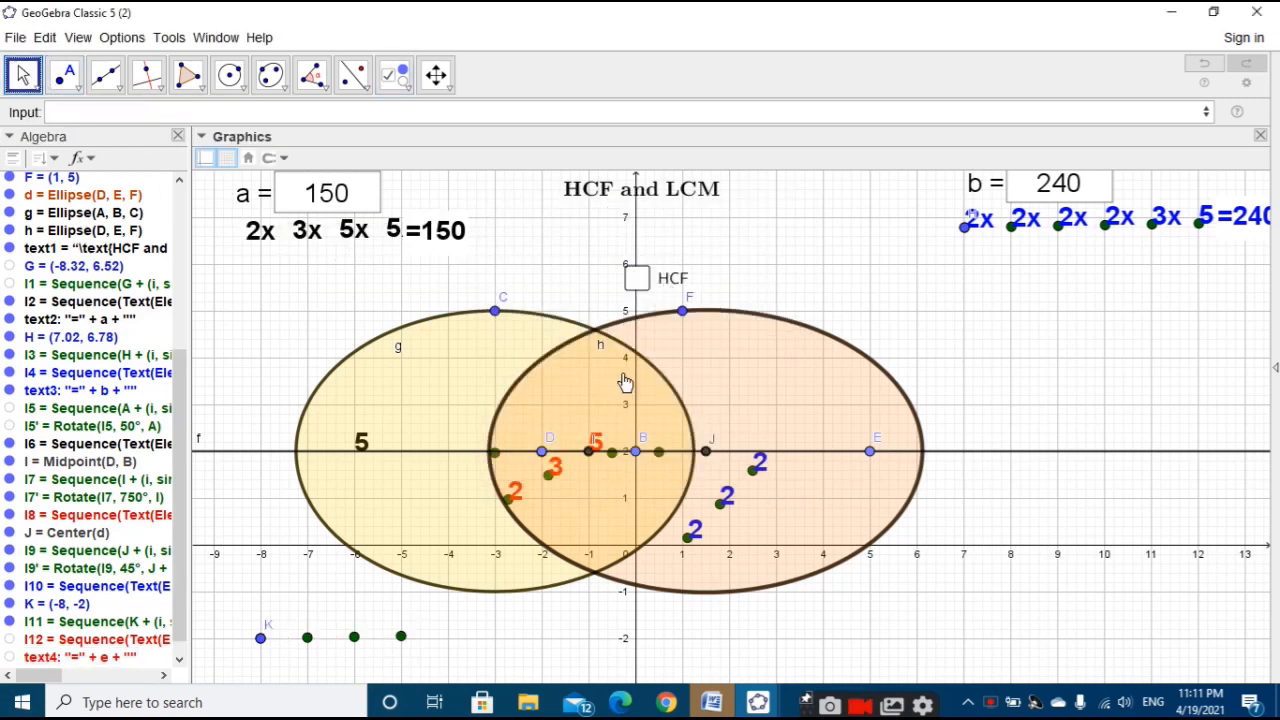
pyautogui.doubleClick(636, 281)
pyautogui.click(636, 281)
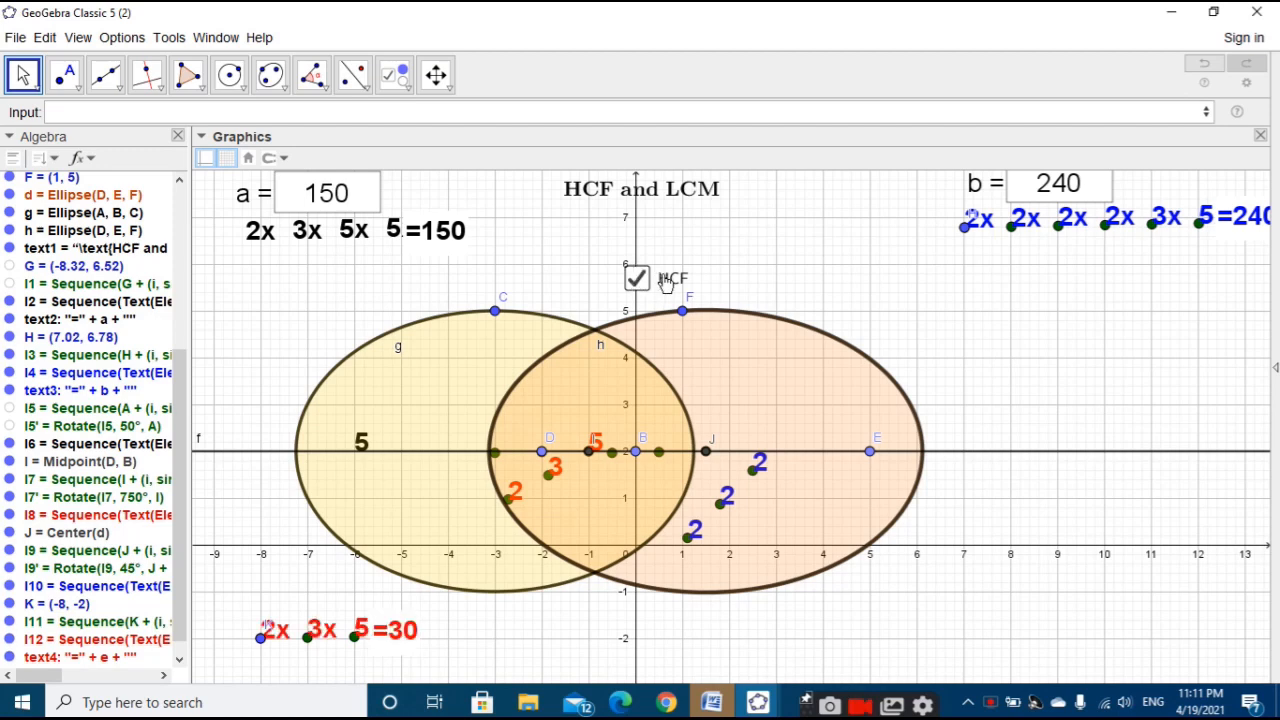
# Step: Move the HCF check box to just above the factor row at K, colour its caption red and test it
pyautogui.rightClick(636, 280)
pyautogui.click(700, 355)
pyautogui.moveTo(638, 284); pyautogui.dragTo(205, 621)
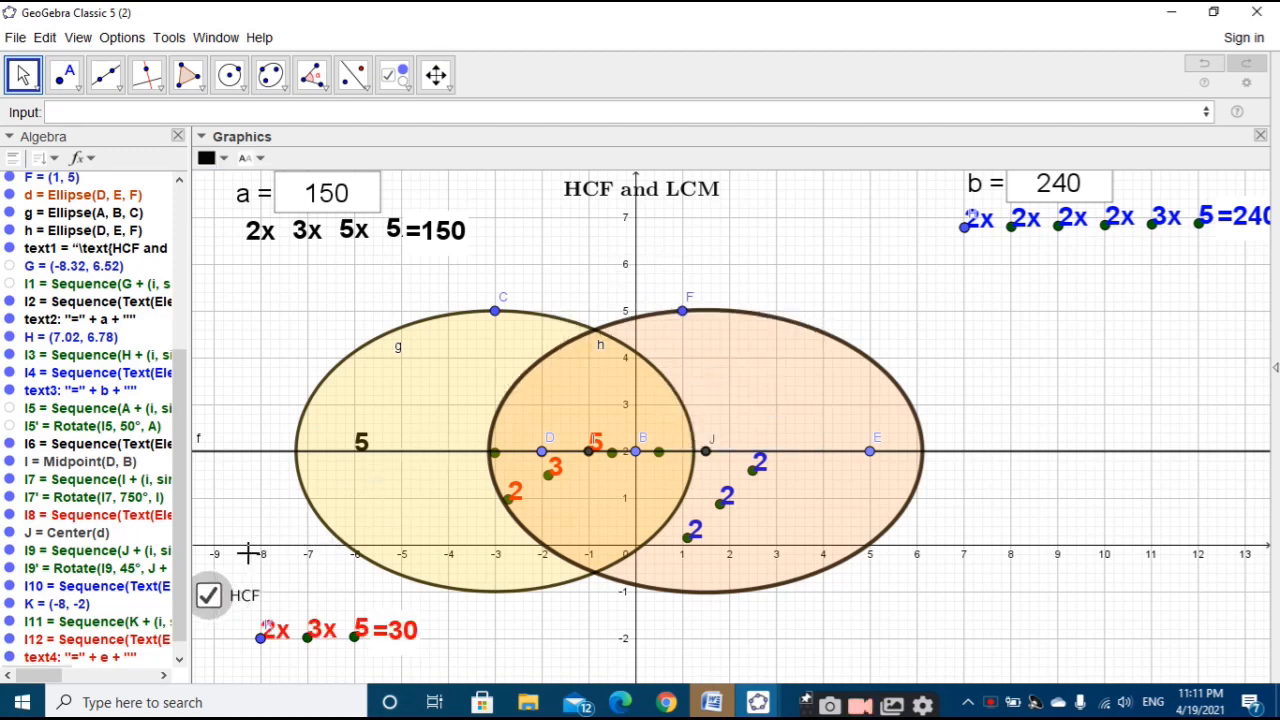
pyautogui.click(212, 157)
pyautogui.click(207, 180)
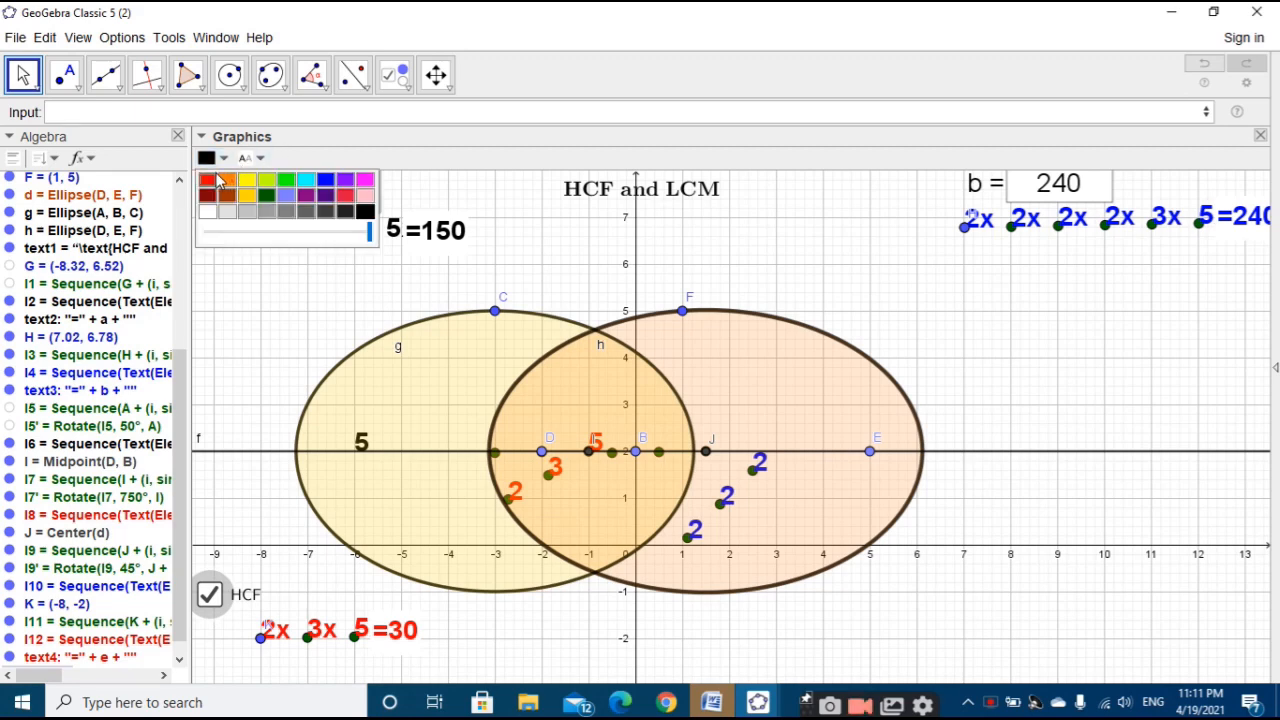
pyautogui.click(251, 358)
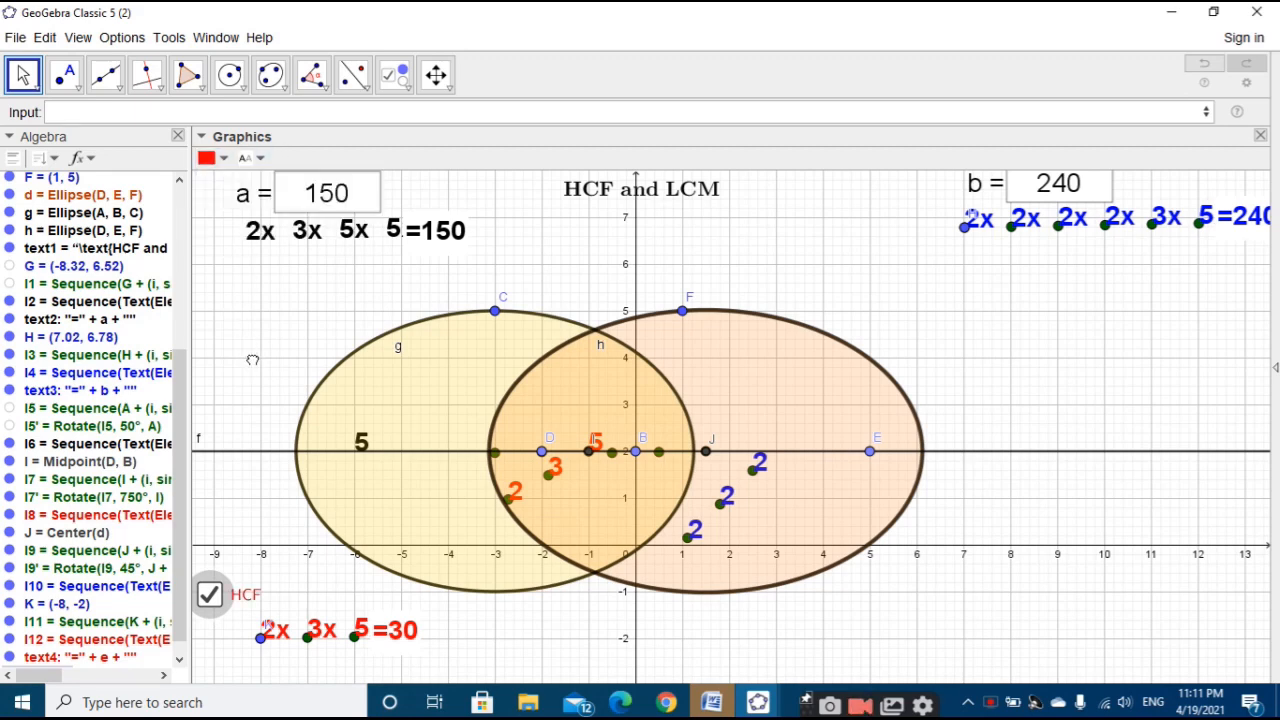
pyautogui.click(206, 599)
pyautogui.click(208, 597)
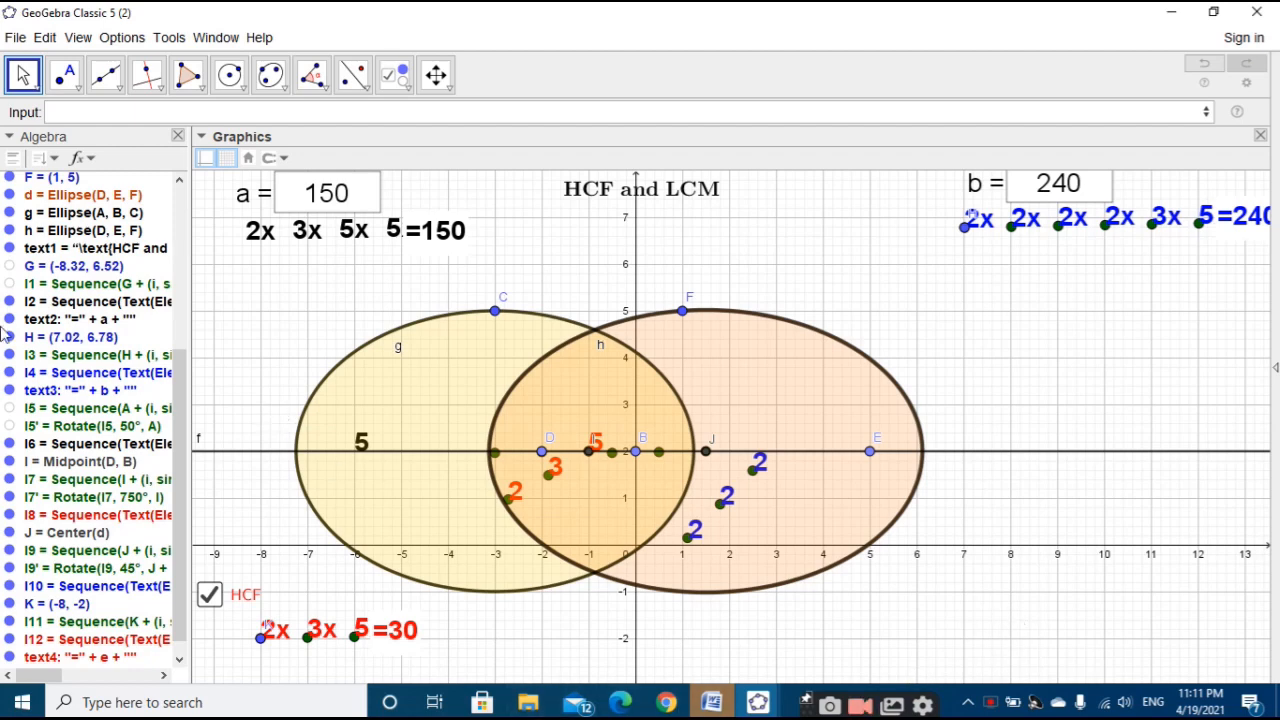
# Step: Place a new point at (6, -2), below the right end of ellipse h
pyautogui.click(65, 74)
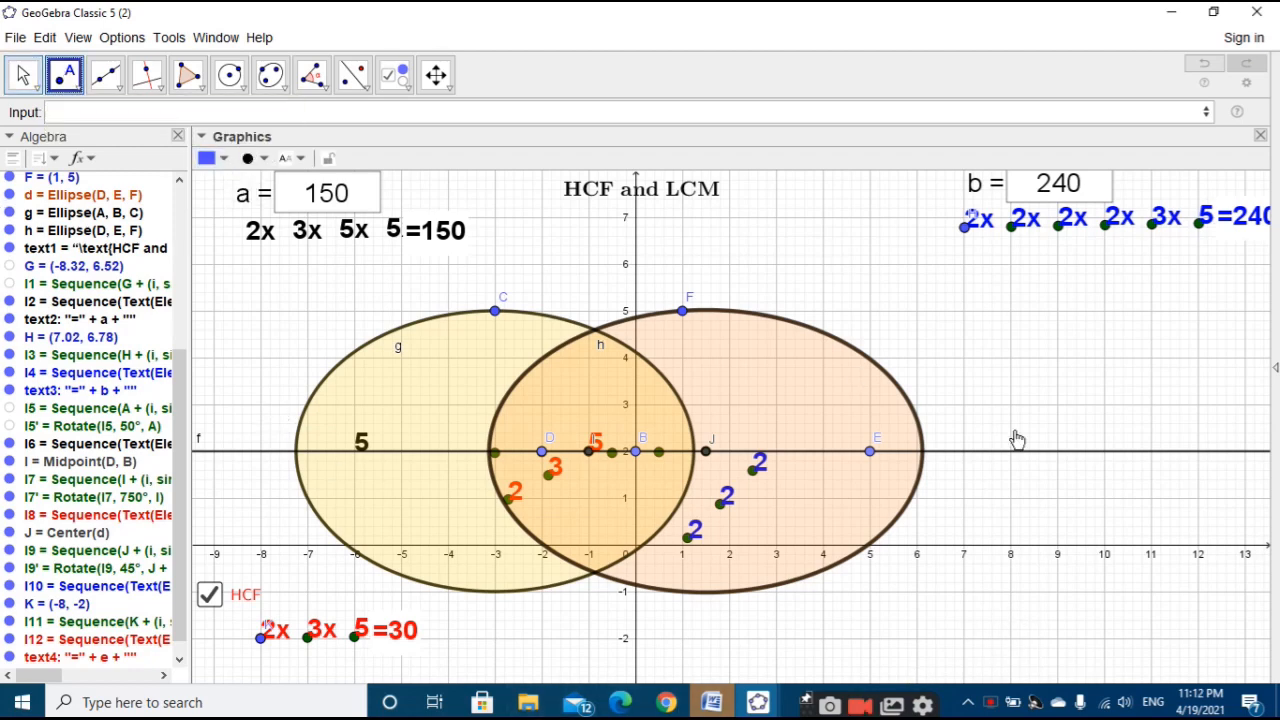
pyautogui.click(916, 638)
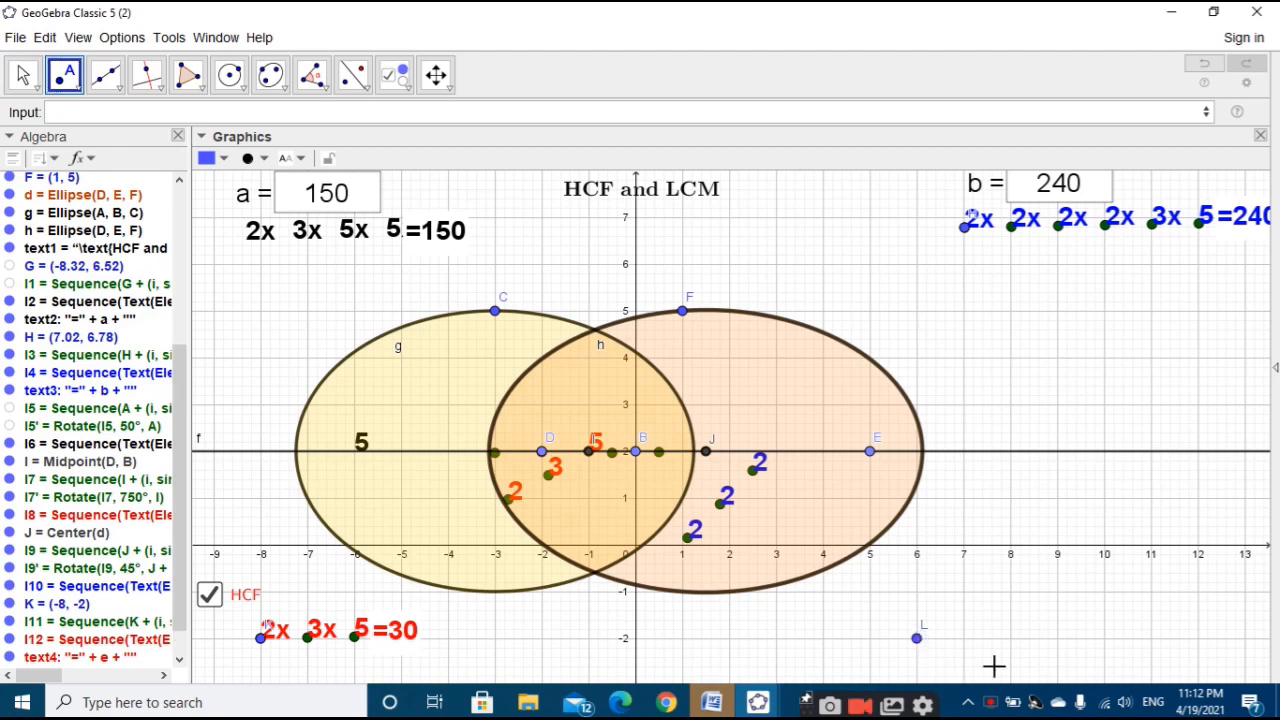
pyautogui.click(22, 76)
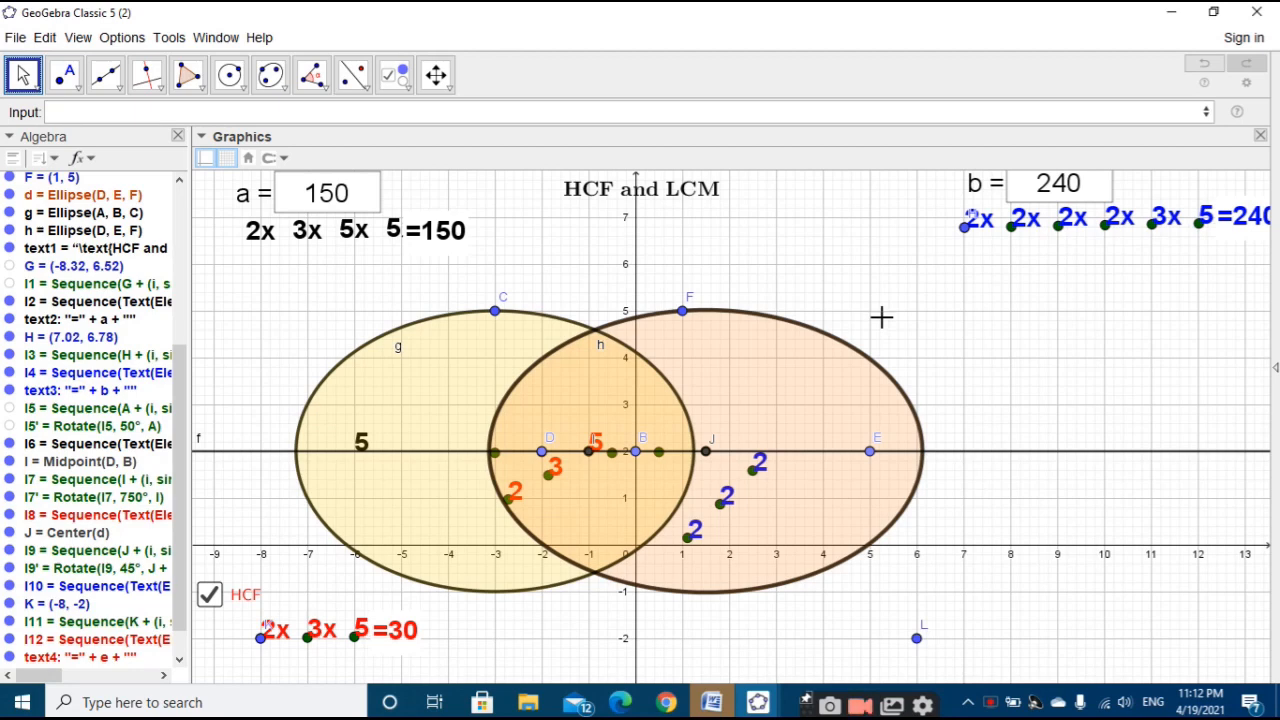
# Step: Create a row of points starting near L with Sequence(L+(-0.1, 0)+(i, 0), i, 0, Length(list4))
pyautogui.click(327, 115)
pyautogui.write('seq')
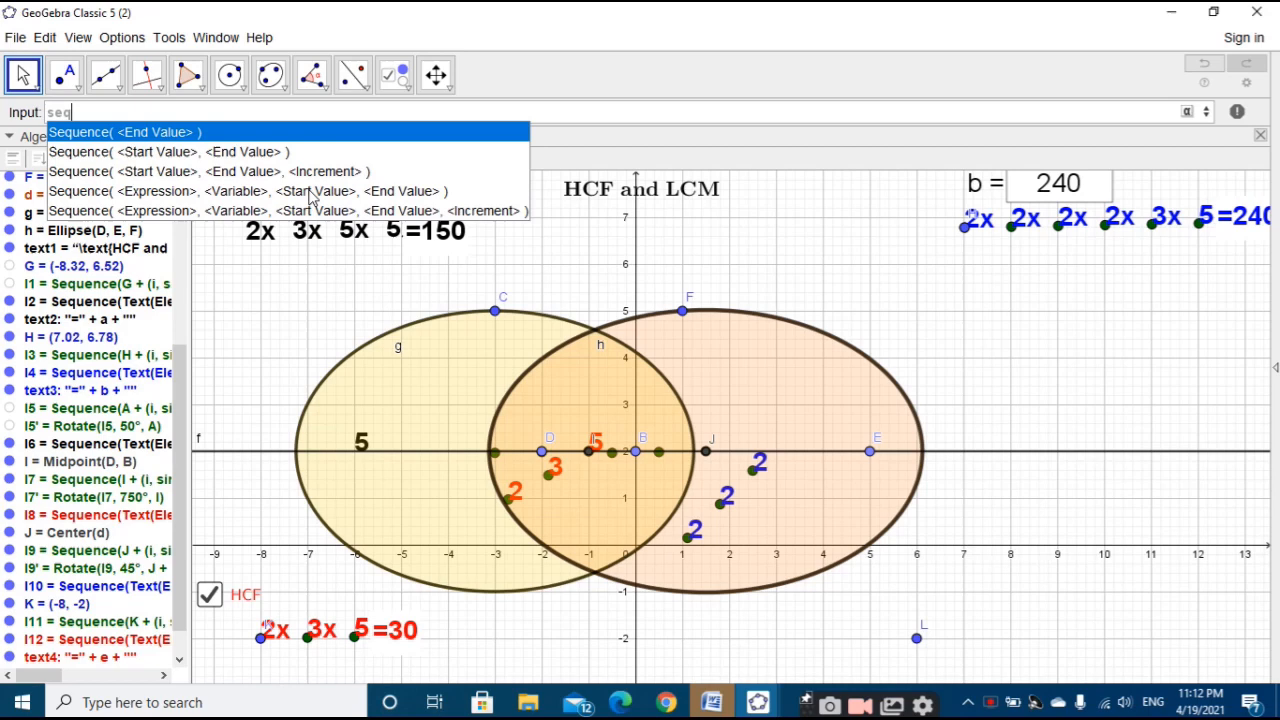
pyautogui.click(315, 191)
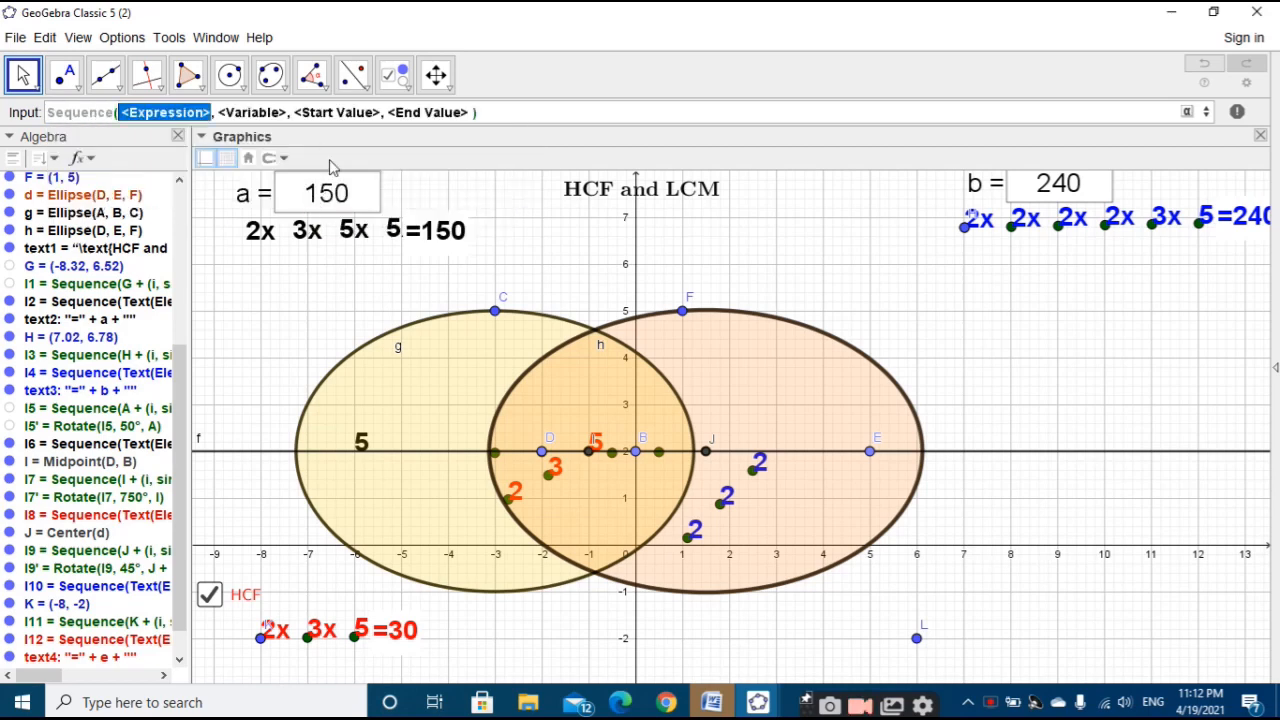
pyautogui.write('L+')
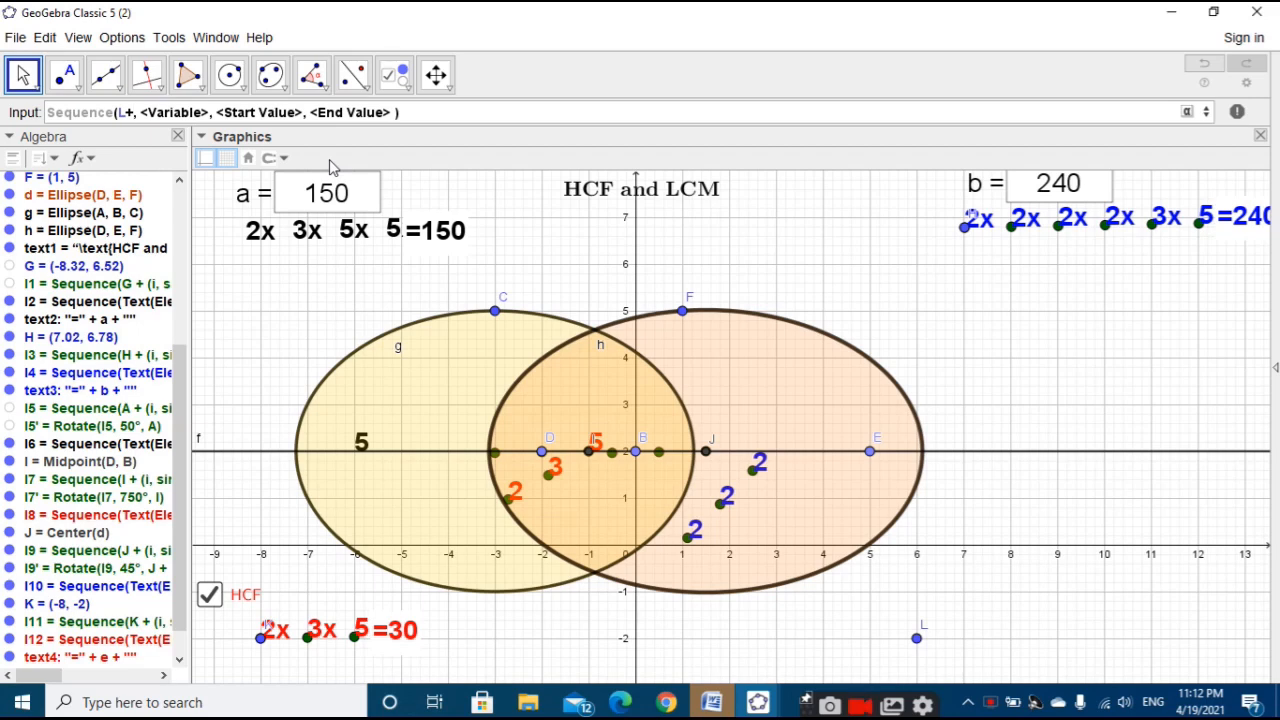
pyautogui.write('(')
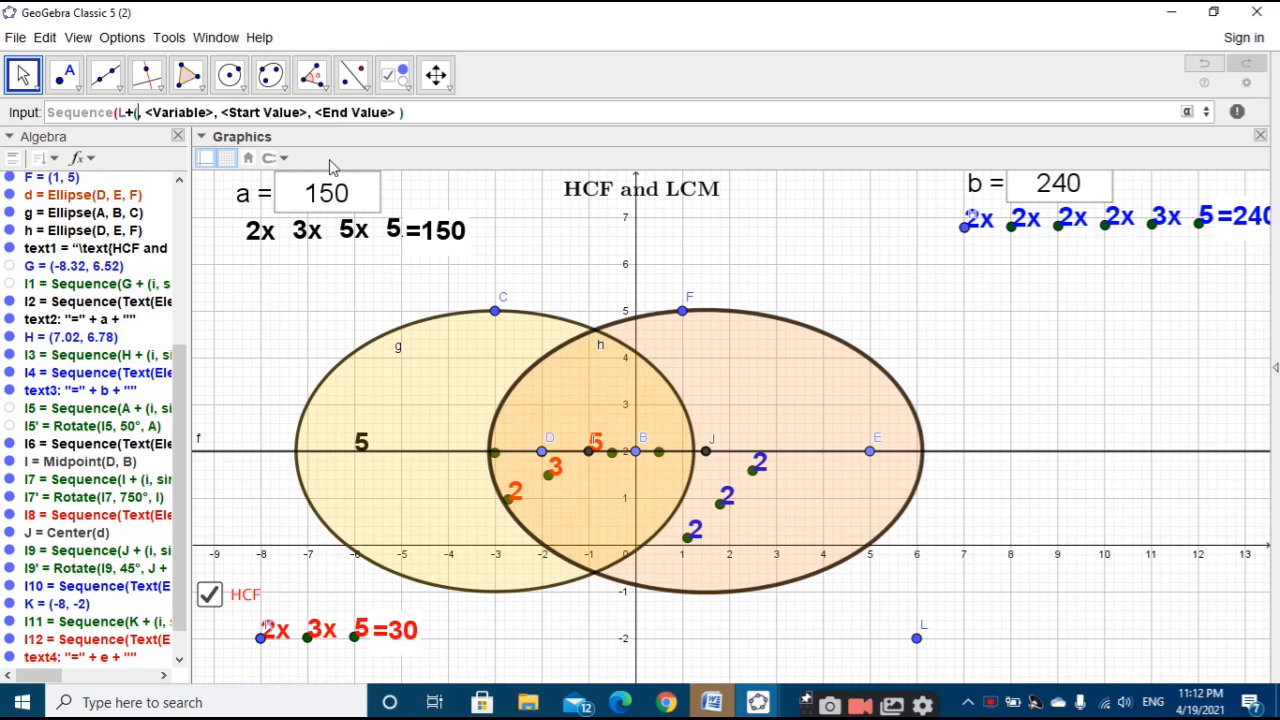
pyautogui.write('-0')
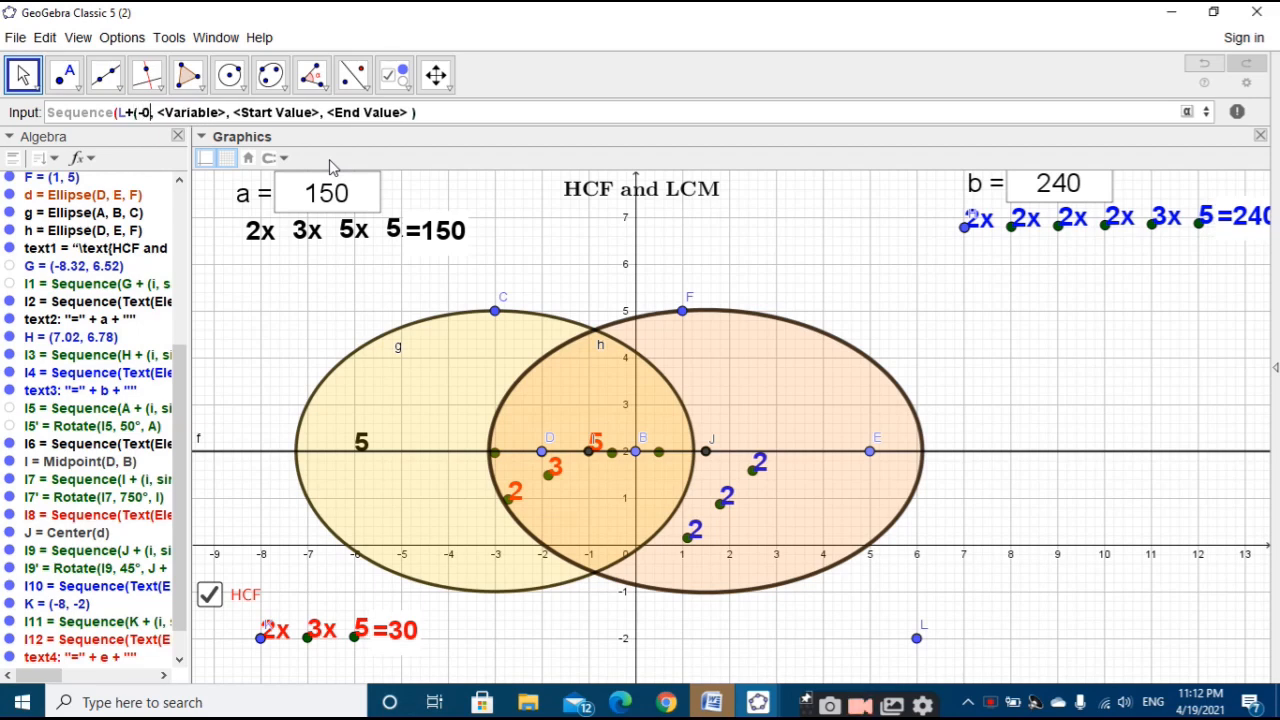
pyautogui.write('.1')
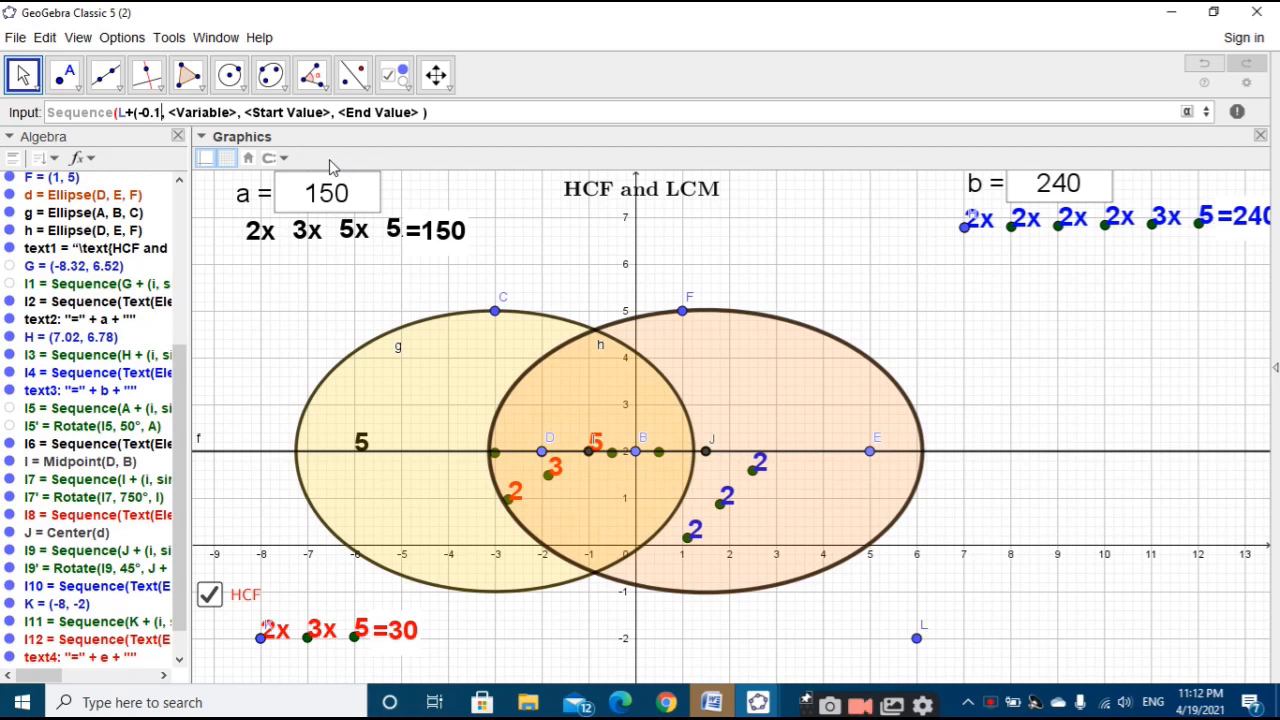
pyautogui.write(', 0')
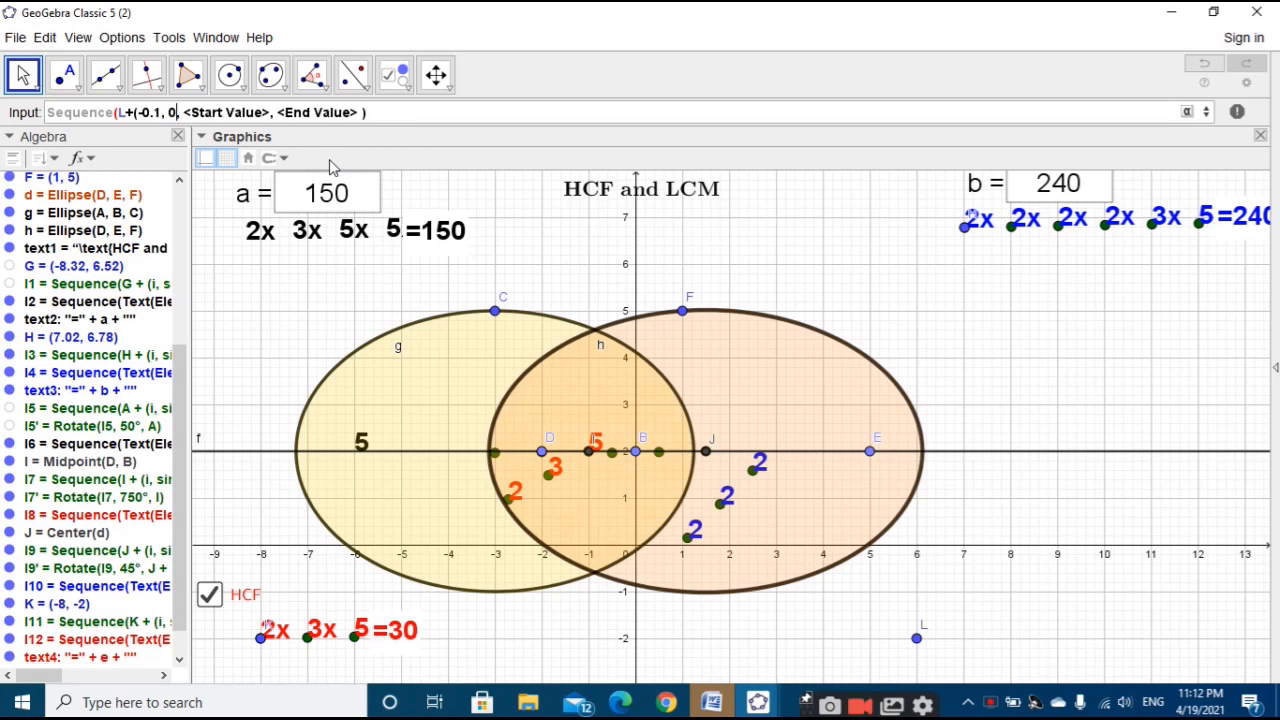
pyautogui.write(')')
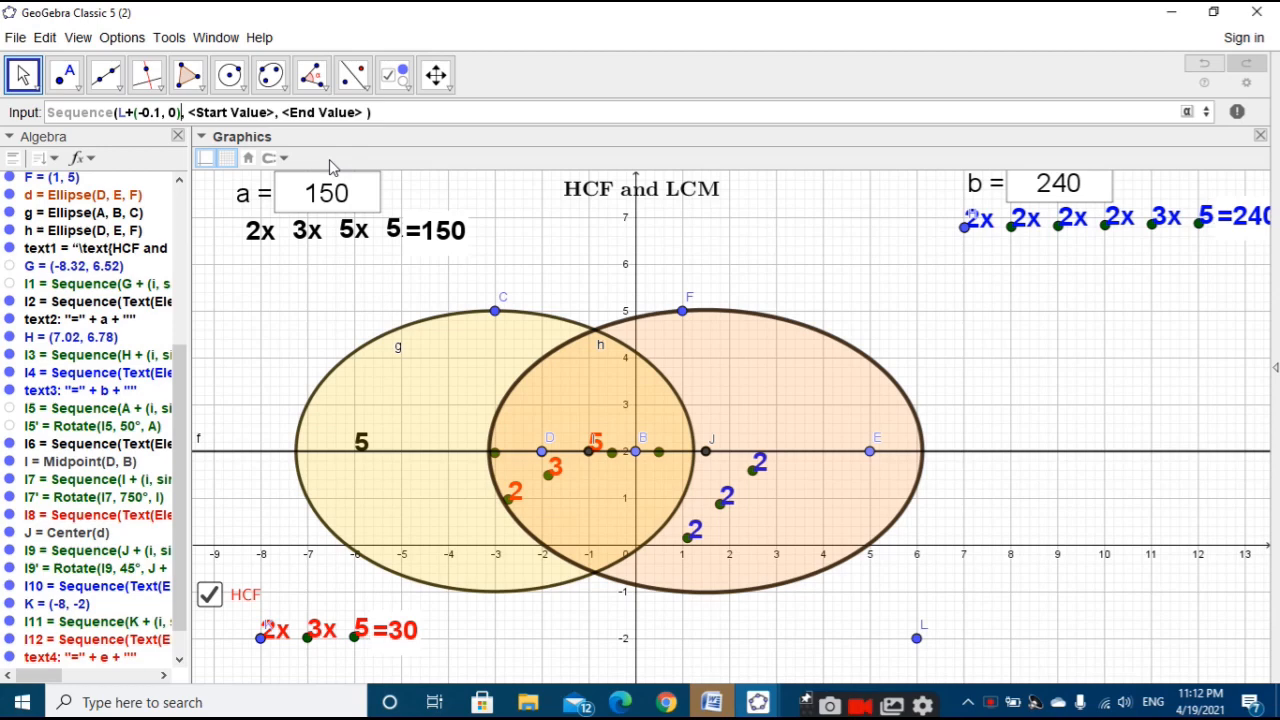
pyautogui.write('+')
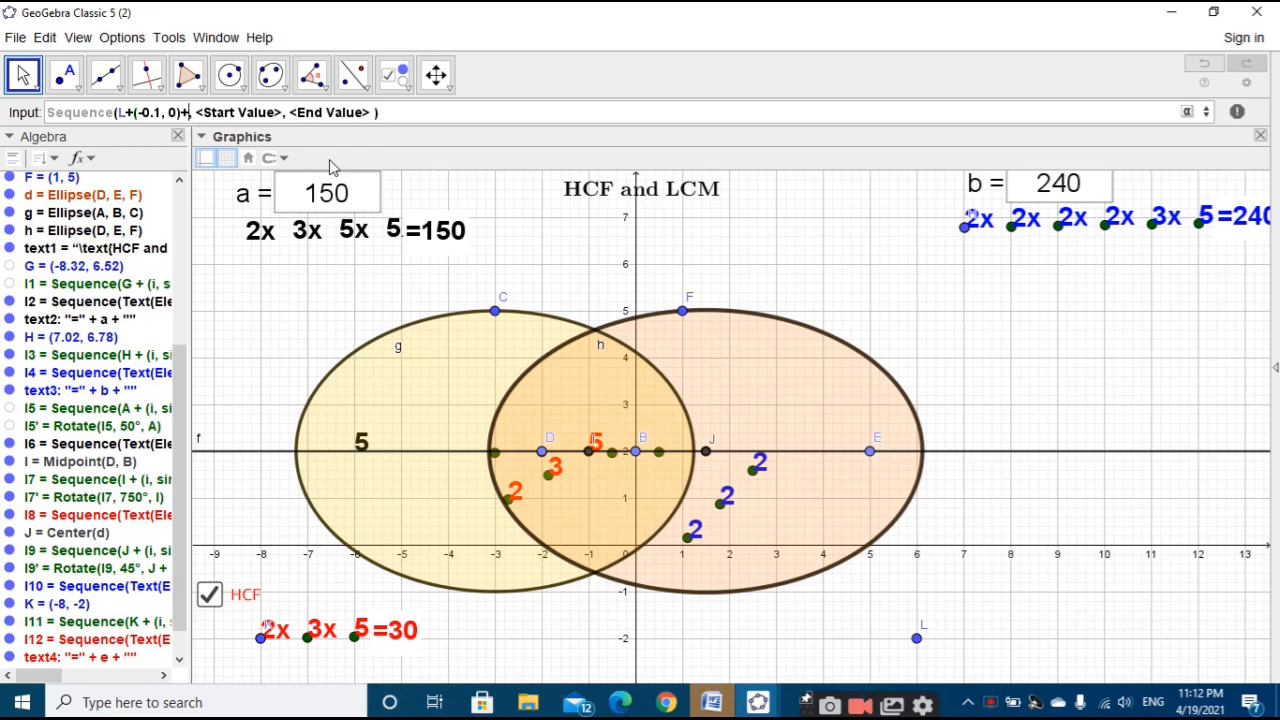
pyautogui.write('(i, ')
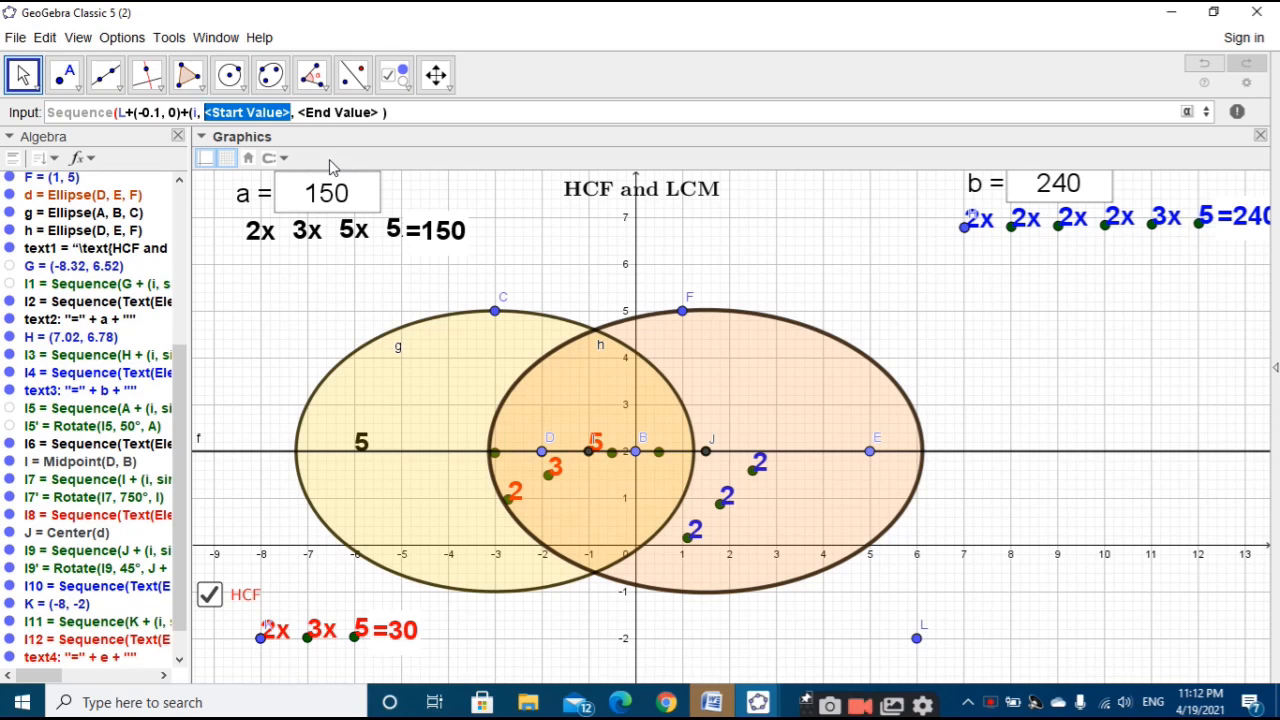
pyautogui.write('0')
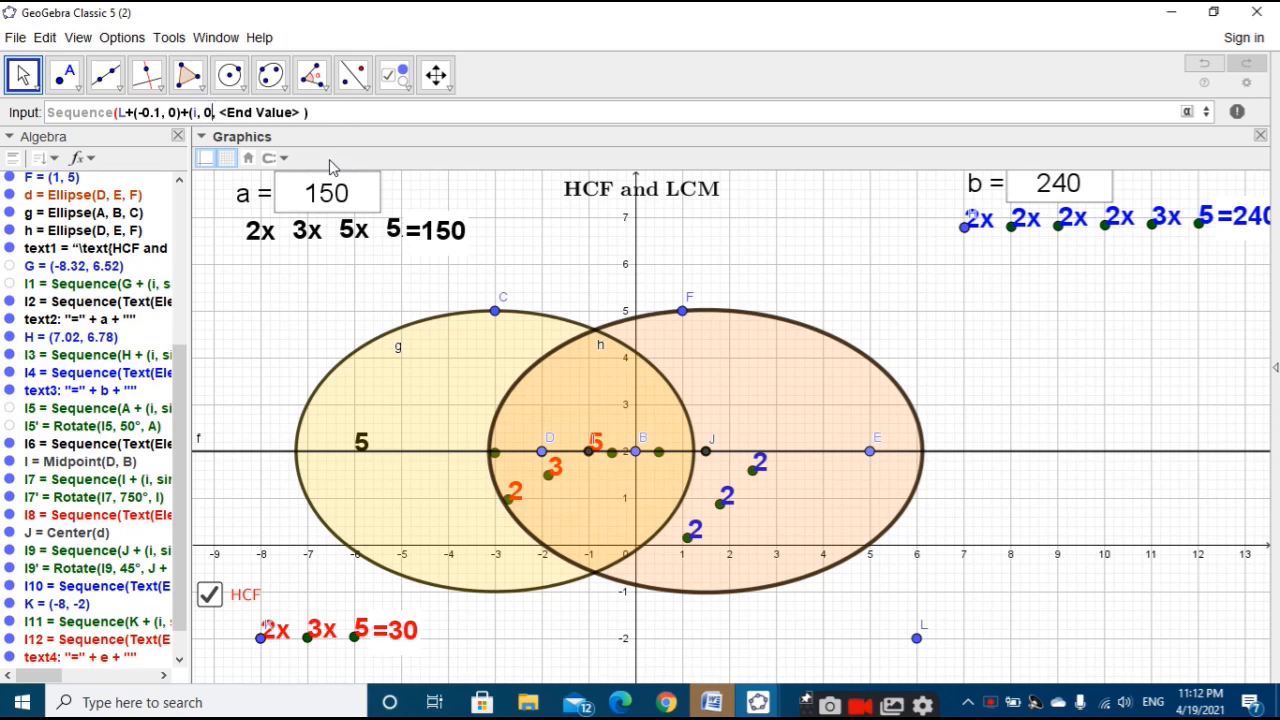
pyautogui.write(')')
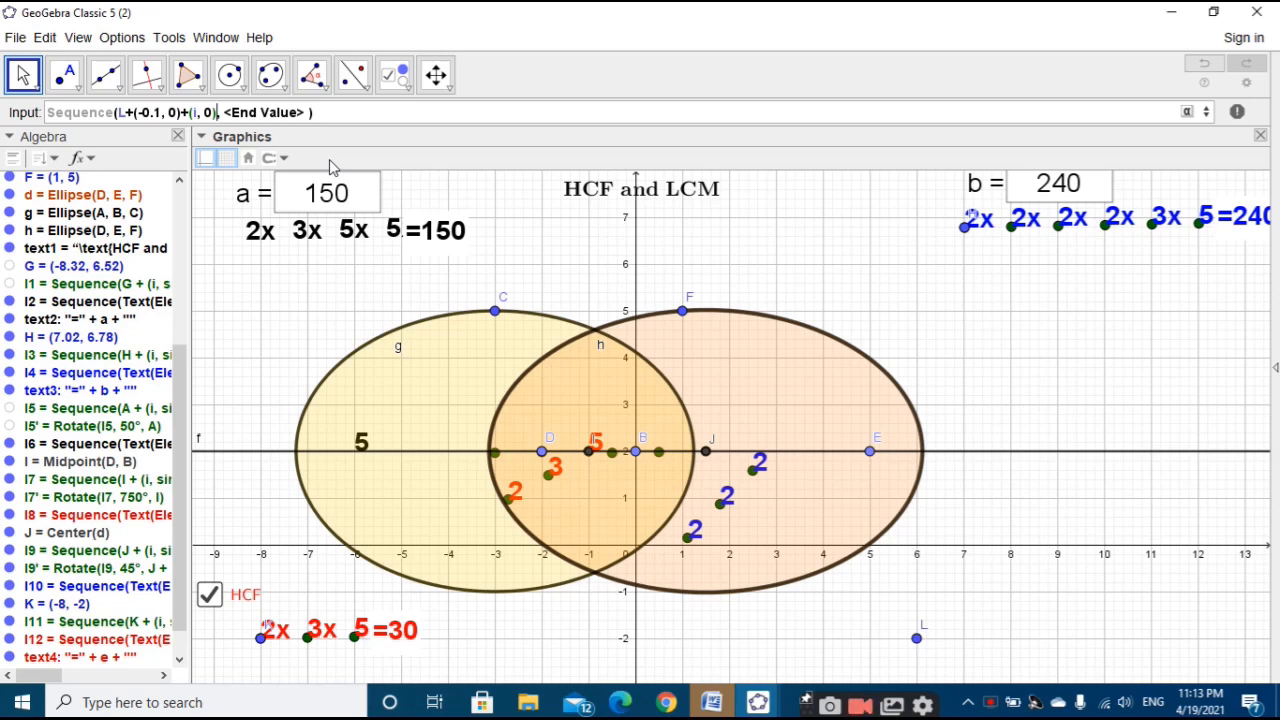
pyautogui.press('Tab')
pyautogui.write('i,')
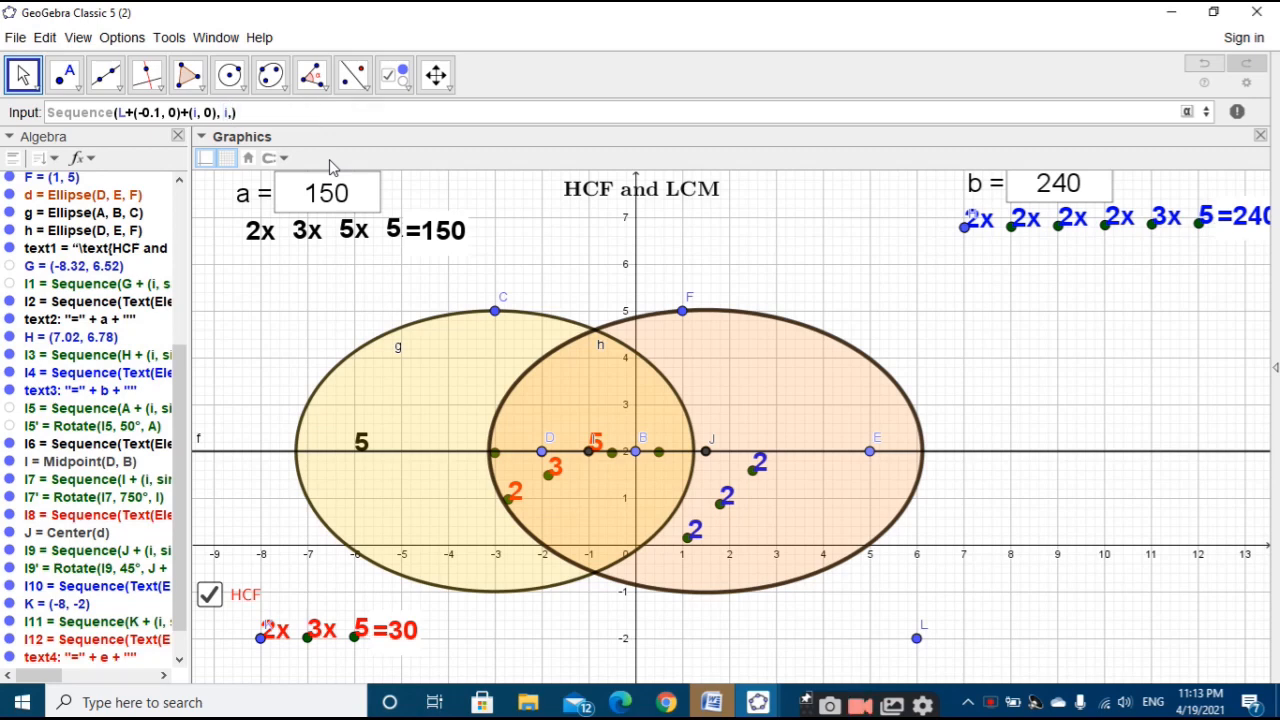
pyautogui.write('0,leng')
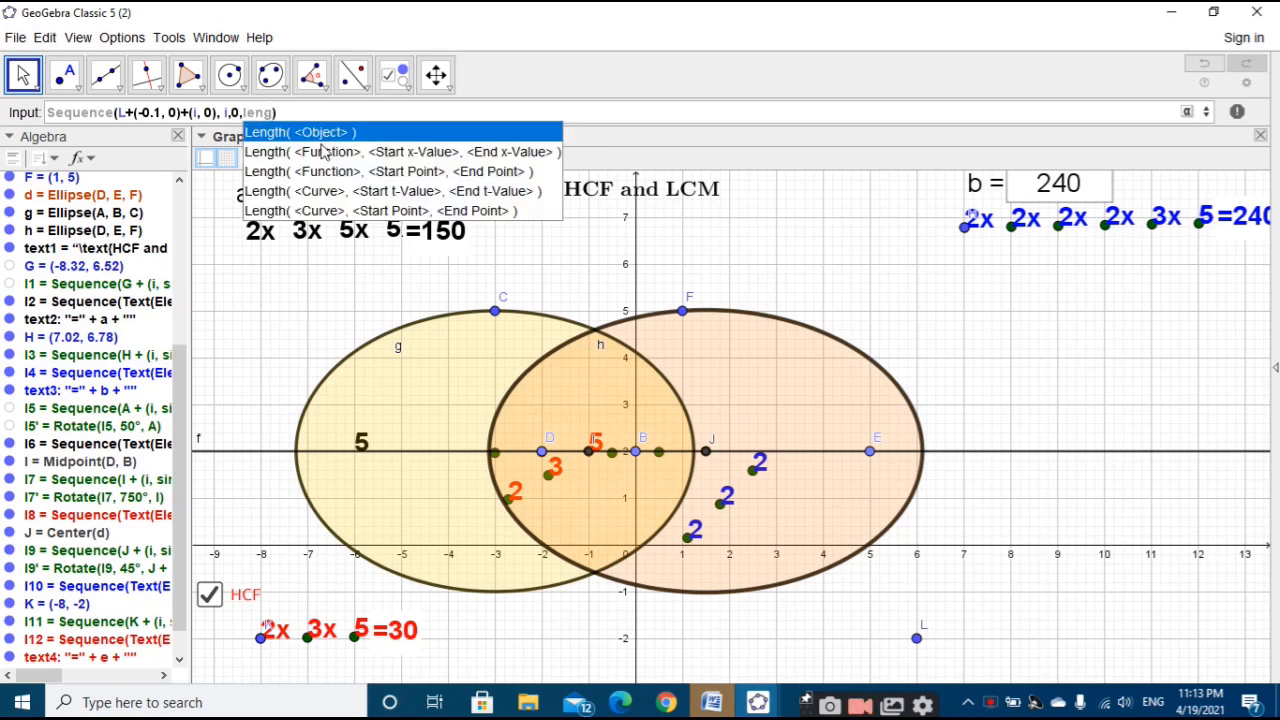
pyautogui.click(320, 138)
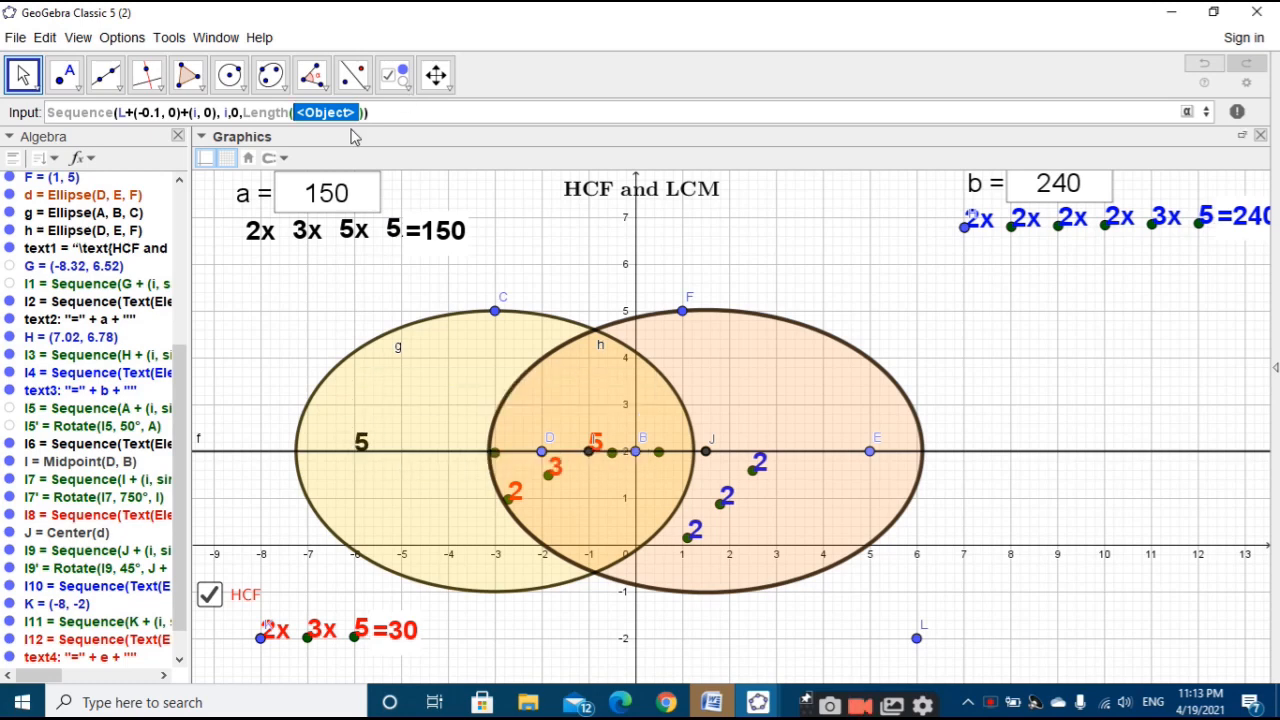
pyautogui.write('list4')
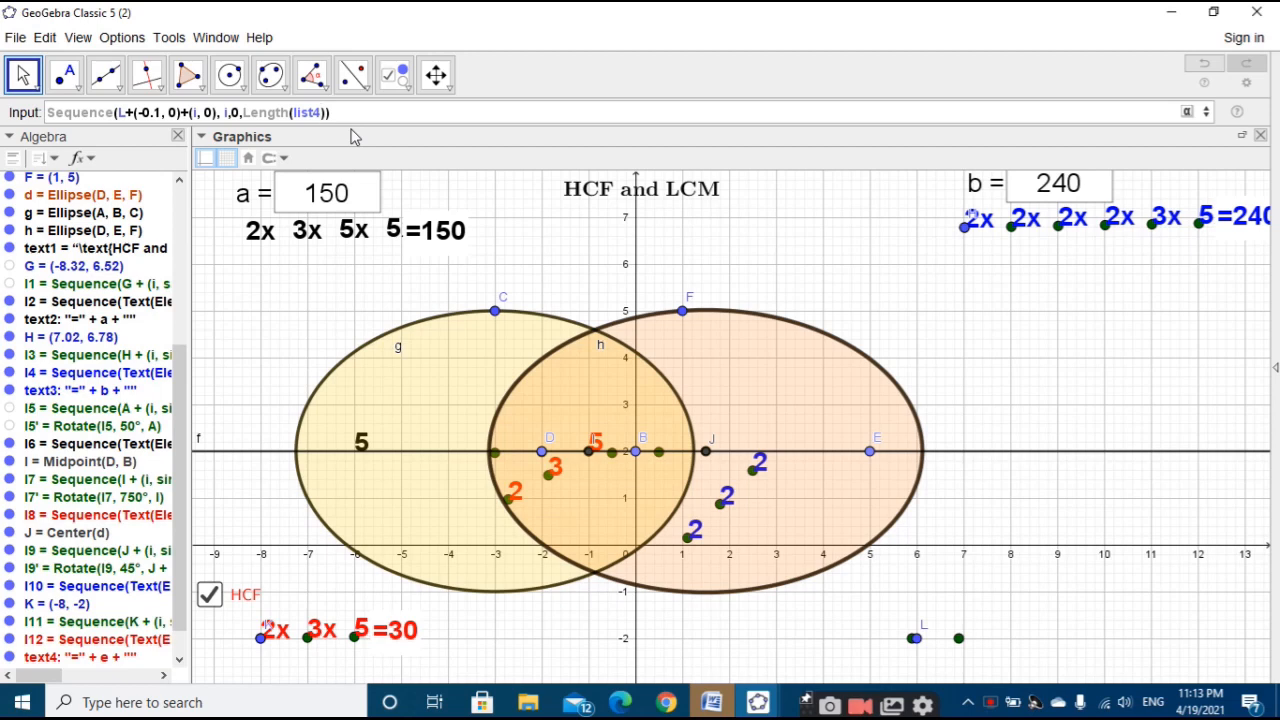
pyautogui.press('Return')
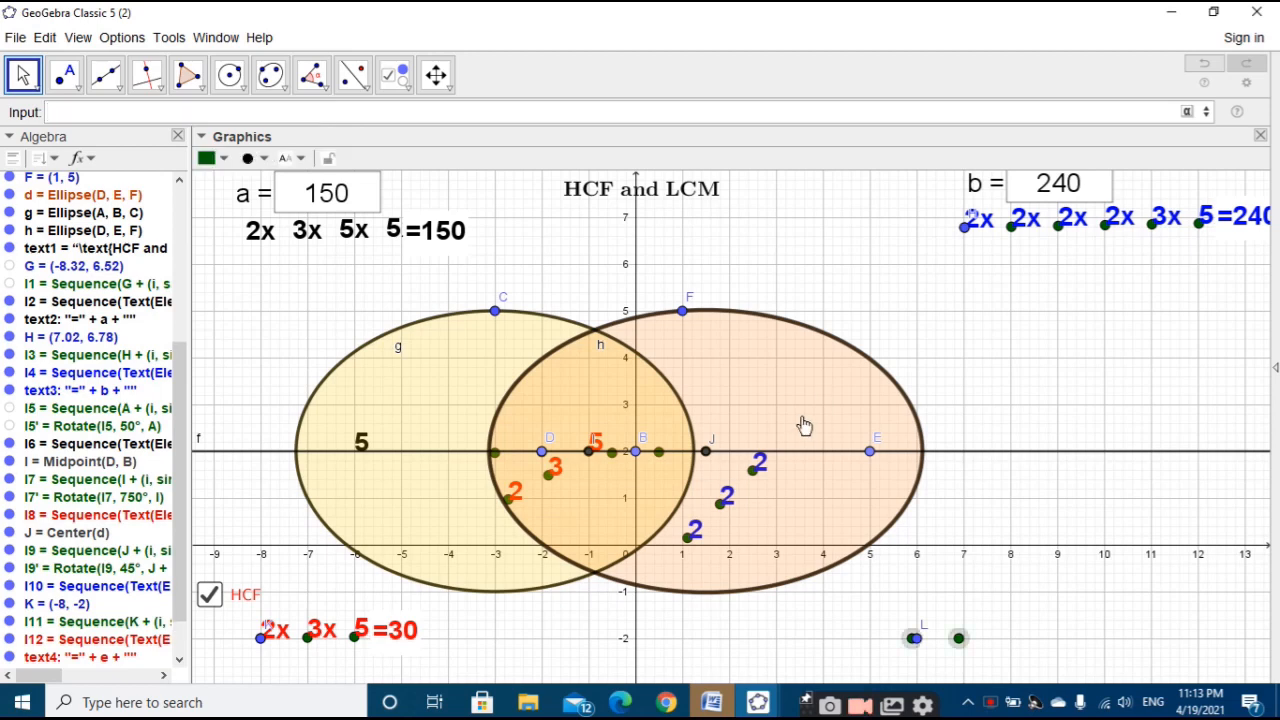
pyautogui.click(829, 300)
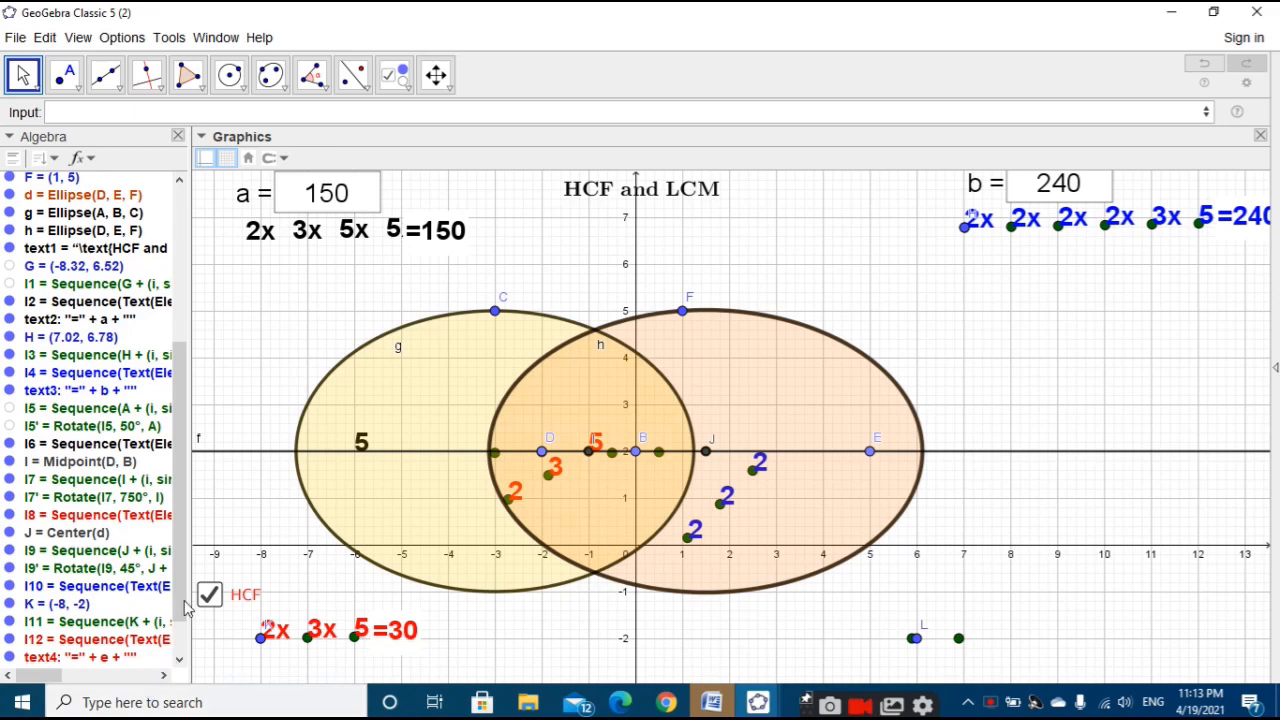
# Step: Redefine the point row list l13 at L so its sequence ends at Length(list4)-1
pyautogui.scroll(-2, 180, 545)
pyautogui.click(92, 657)
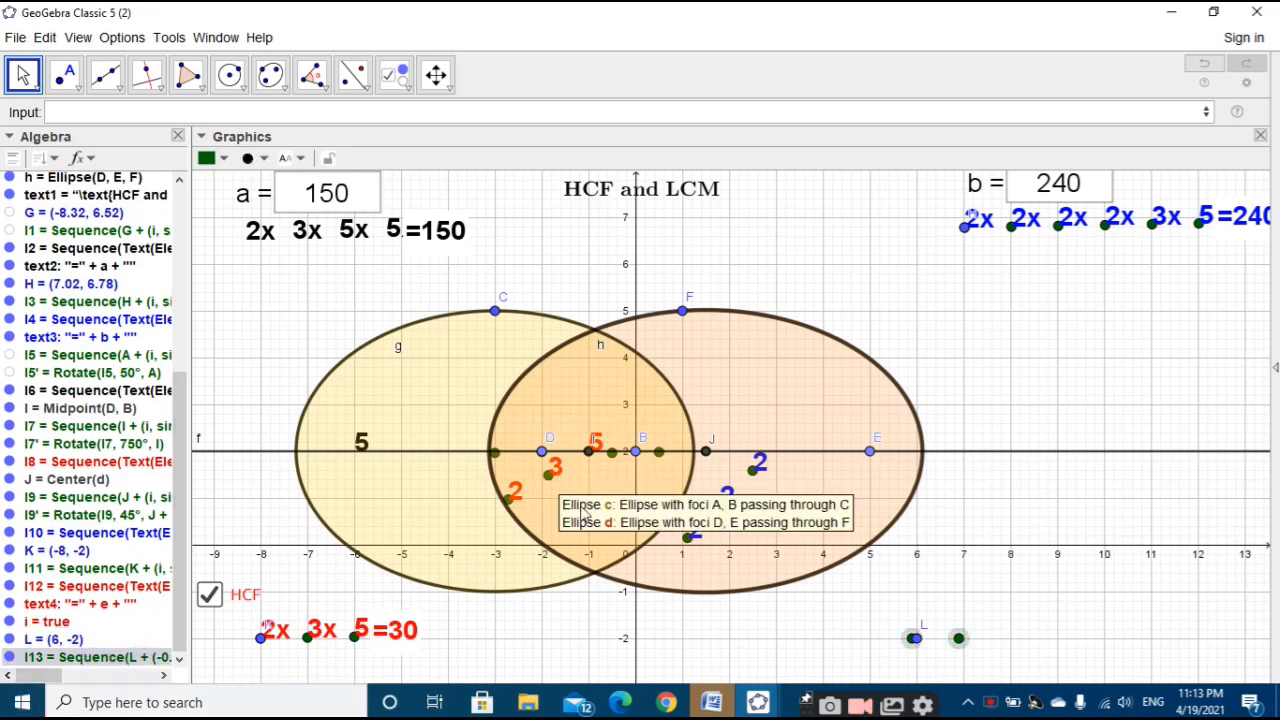
pyautogui.click(868, 600)
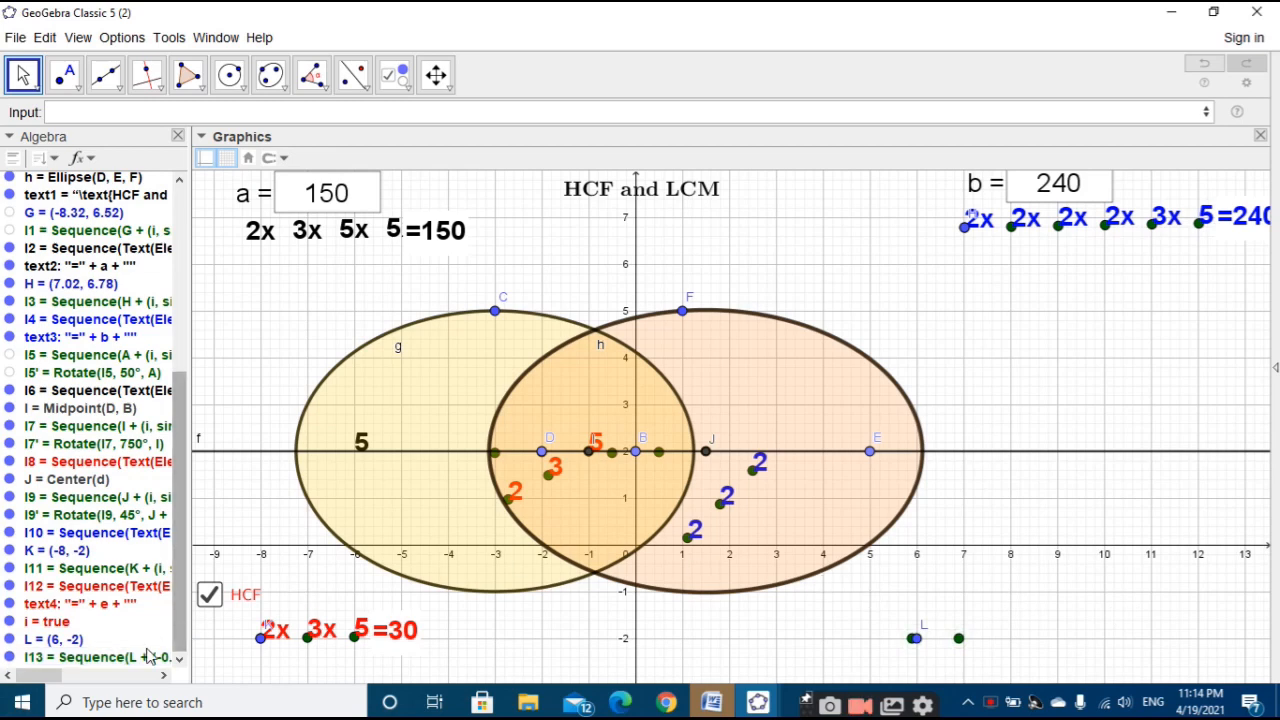
pyautogui.doubleClick(92, 657)
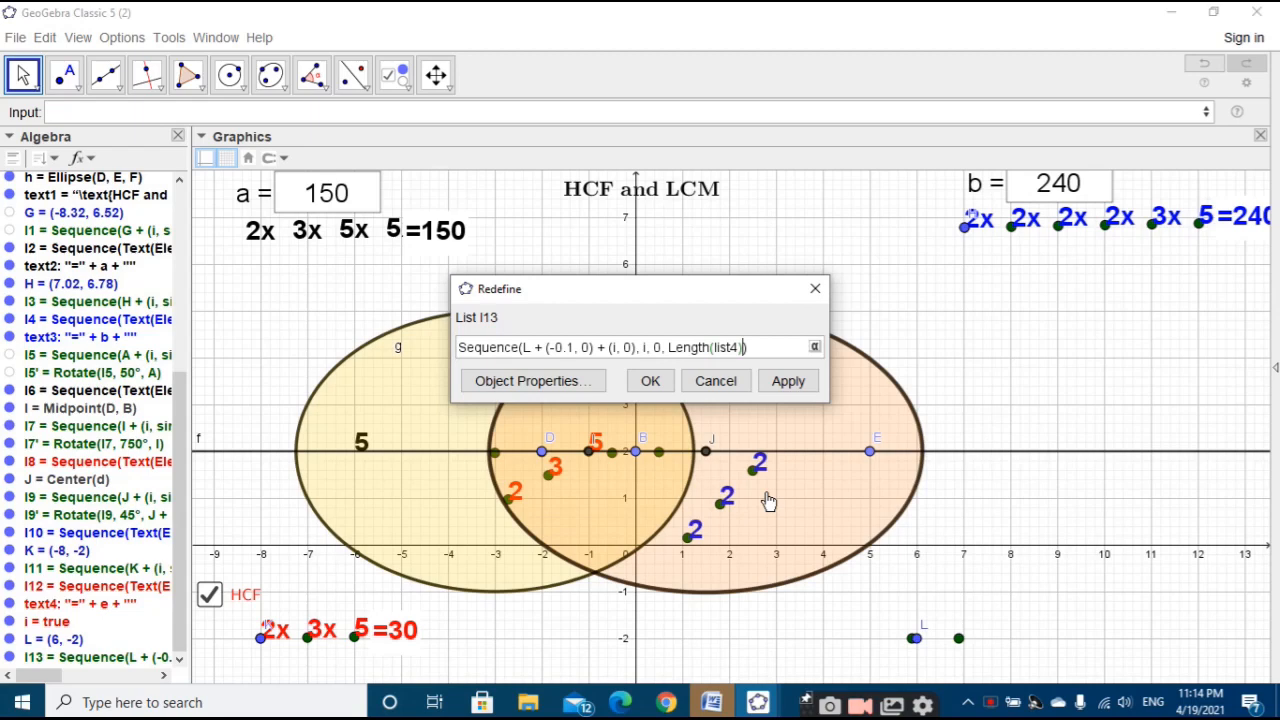
pyautogui.write('-1')
pyautogui.click(785, 388)
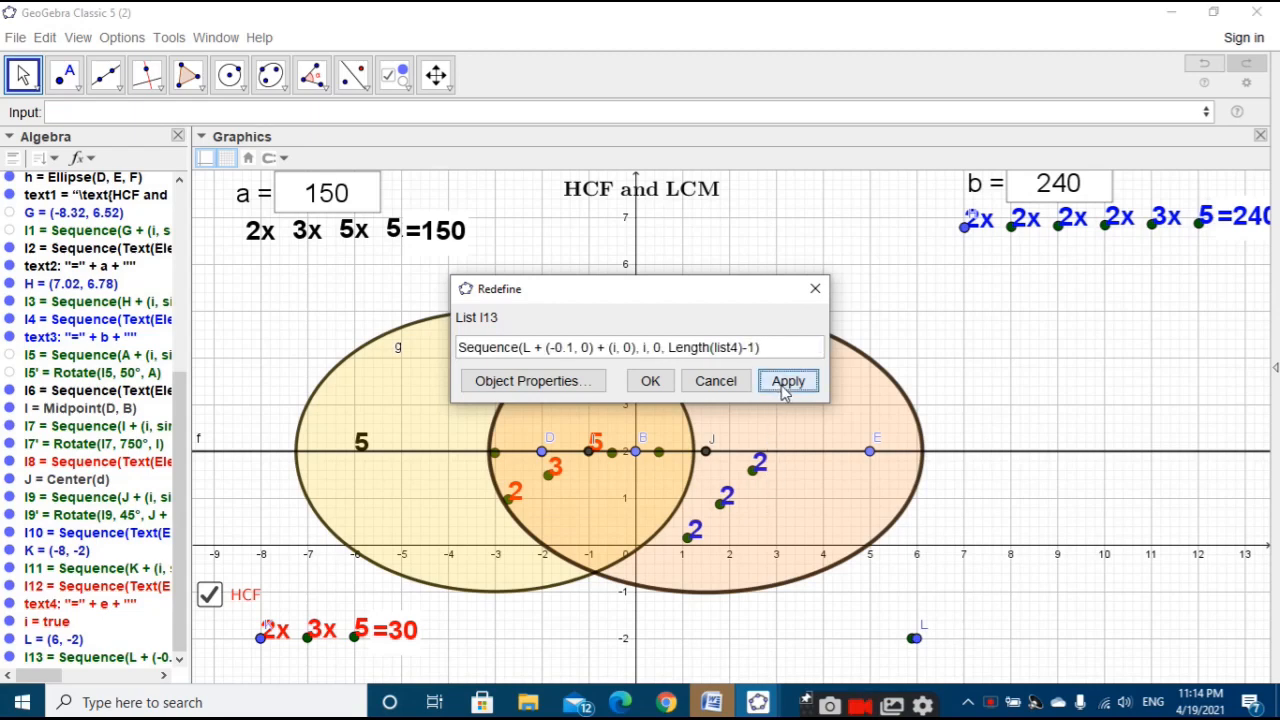
pyautogui.click(650, 381)
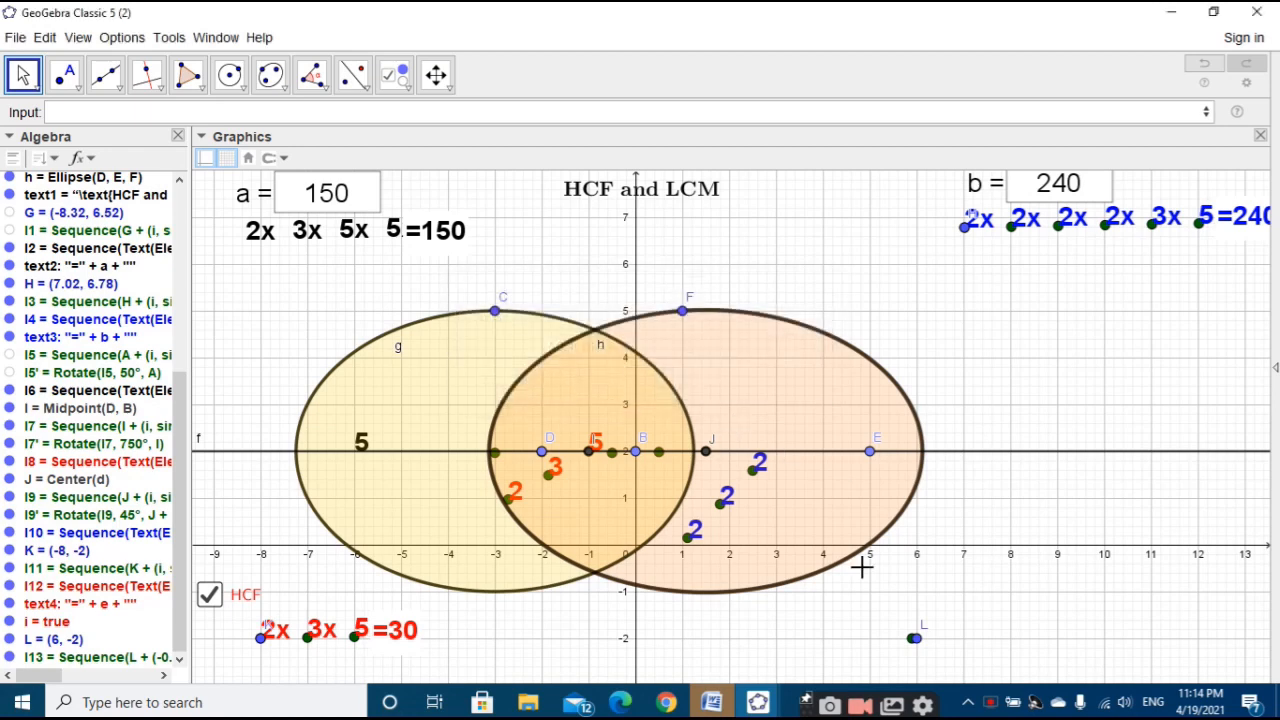
# Step: Set a to 155 and to 160 to test how the diagram and the point row at L respond
pyautogui.click(365, 194)
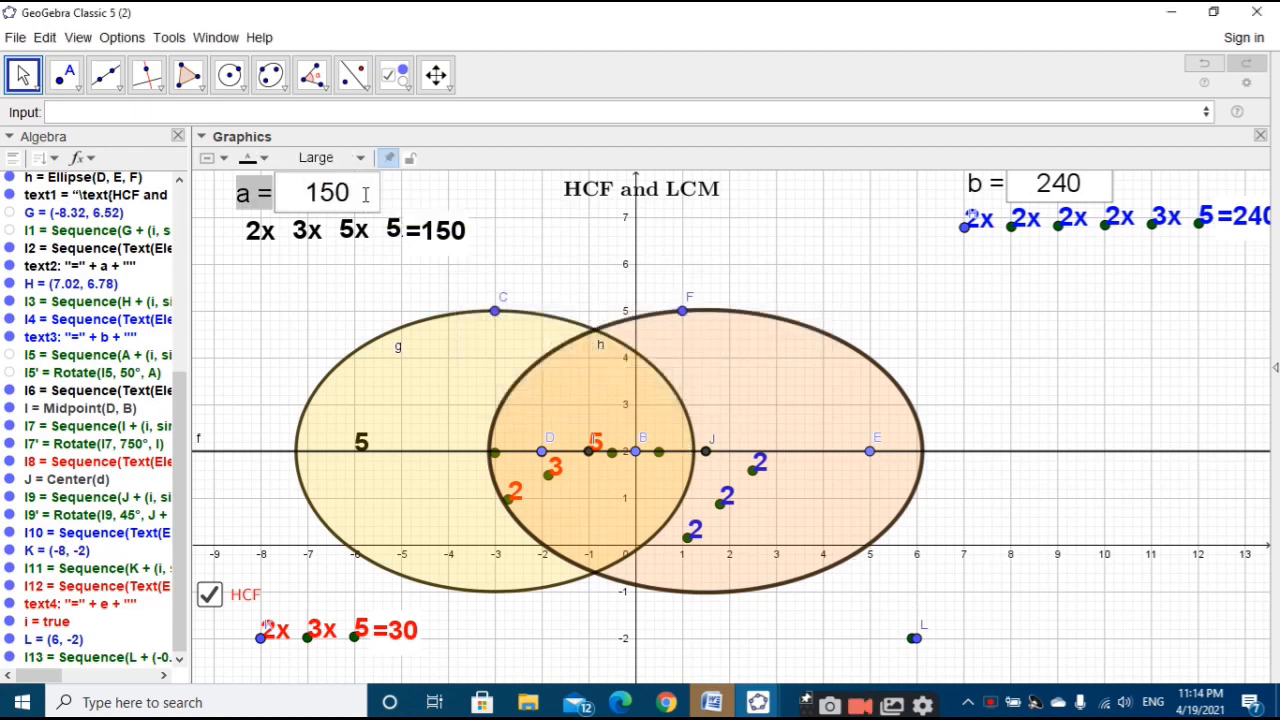
pyautogui.press('BackSpace')
pyautogui.write('5')
pyautogui.click(512, 240)
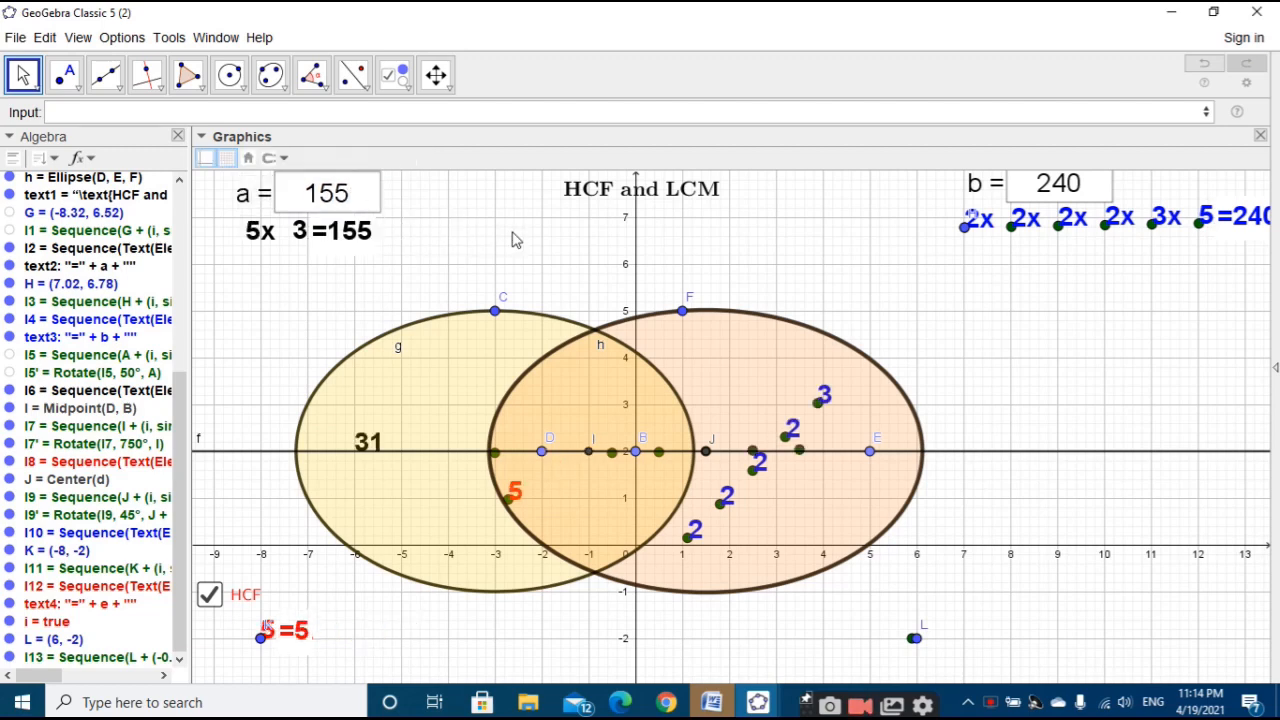
pyautogui.click(366, 199)
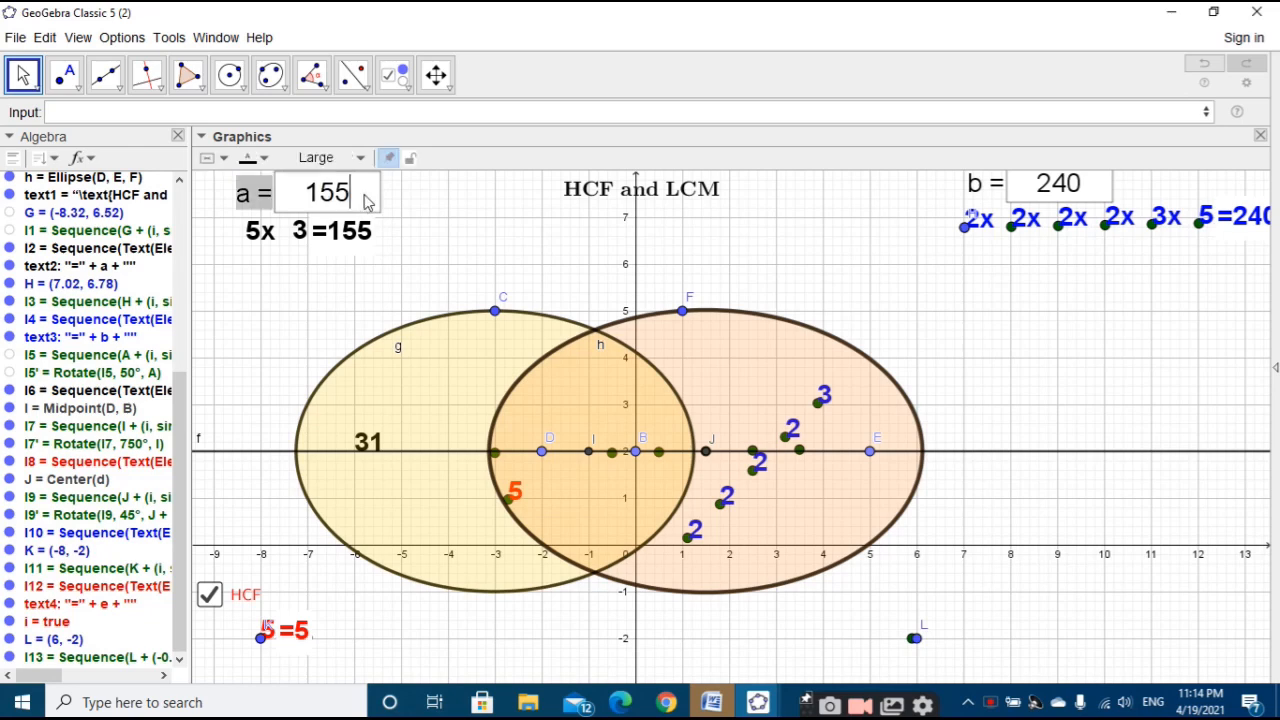
pyautogui.press('BackSpace')
pyautogui.press('BackSpace')
pyautogui.write('6')
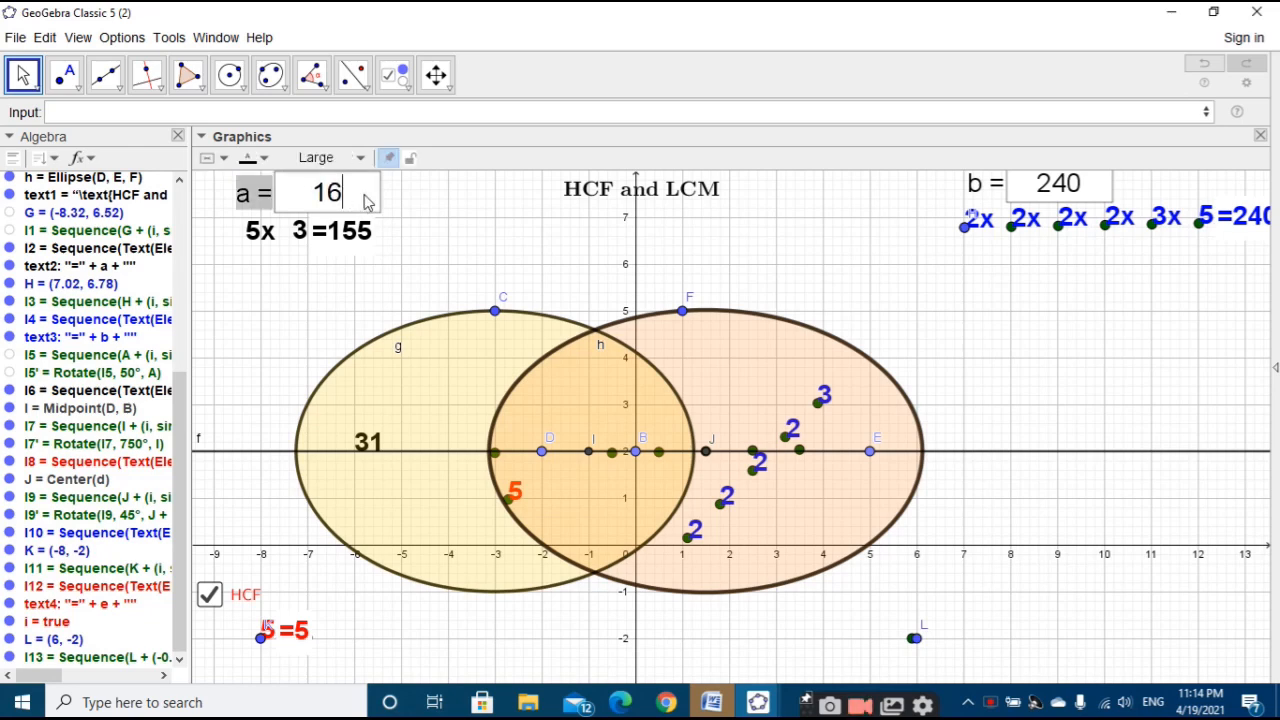
pyautogui.write('0')
pyautogui.click(440, 219)
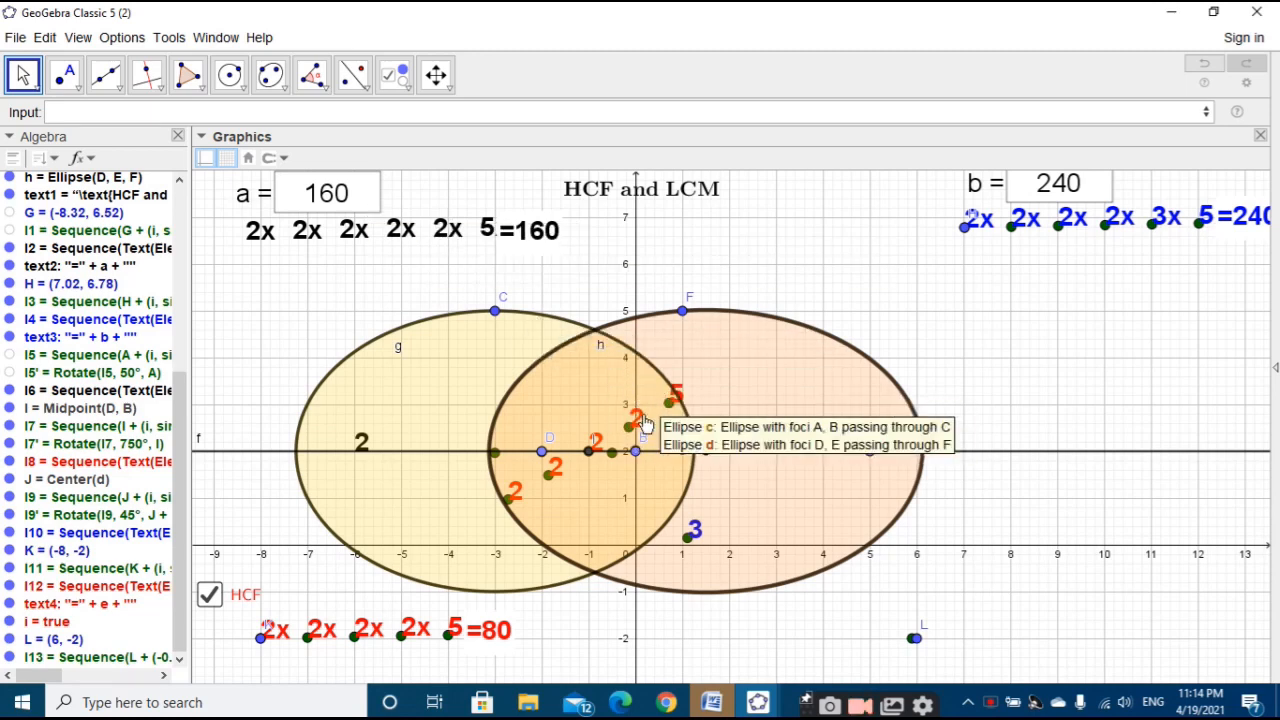
# Step: Highlight lists l11 and l9' to check which points in the drawing belong to them
pyautogui.click(552, 490)
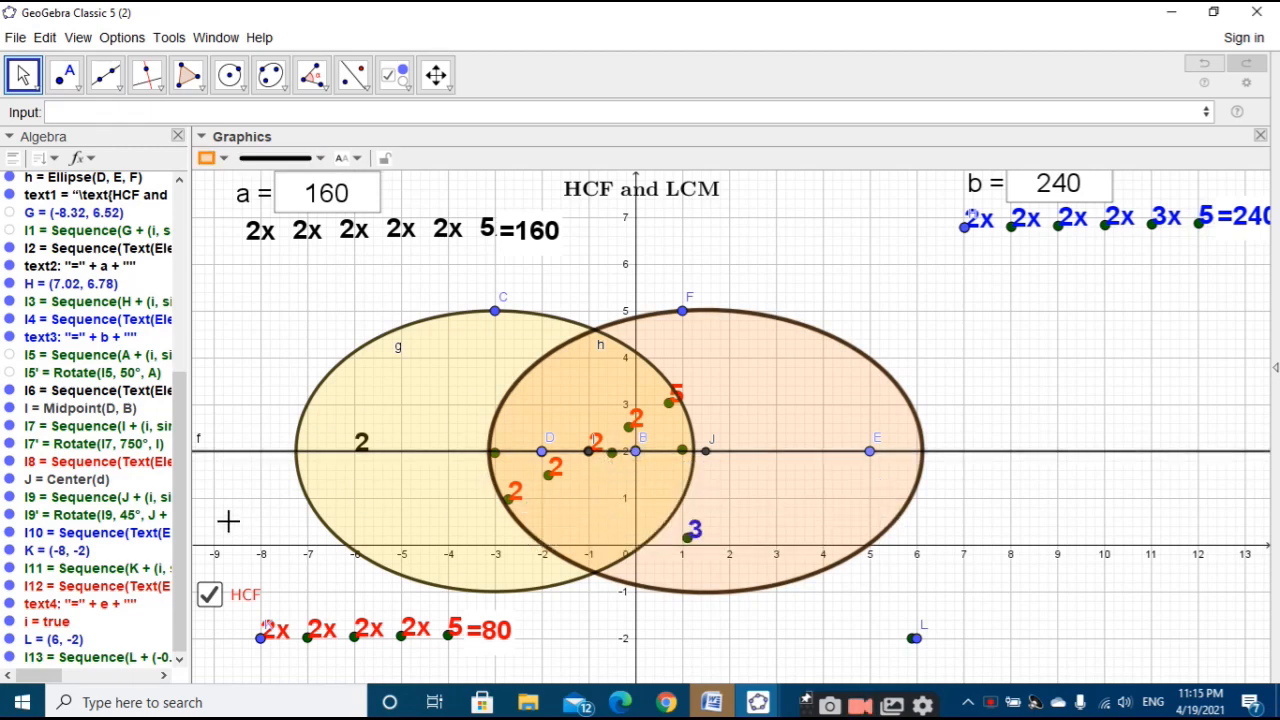
pyautogui.click(96, 572)
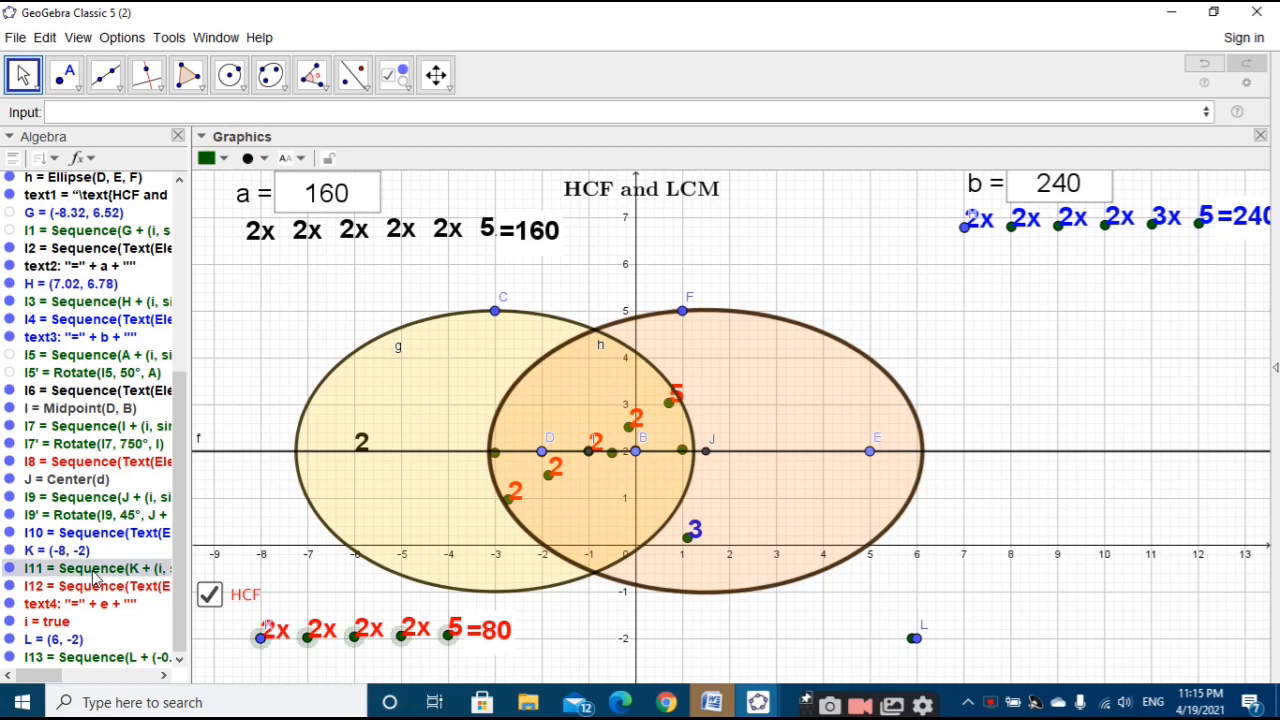
pyautogui.click(117, 510)
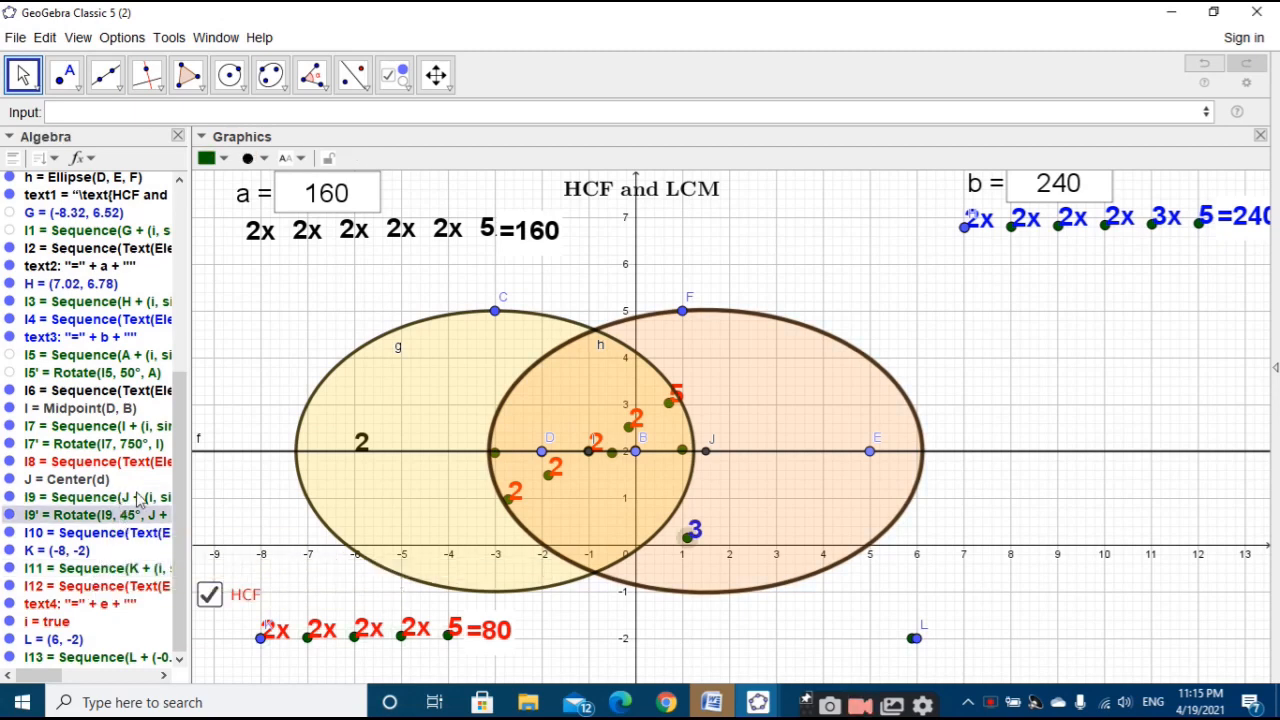
pyautogui.click(717, 475)
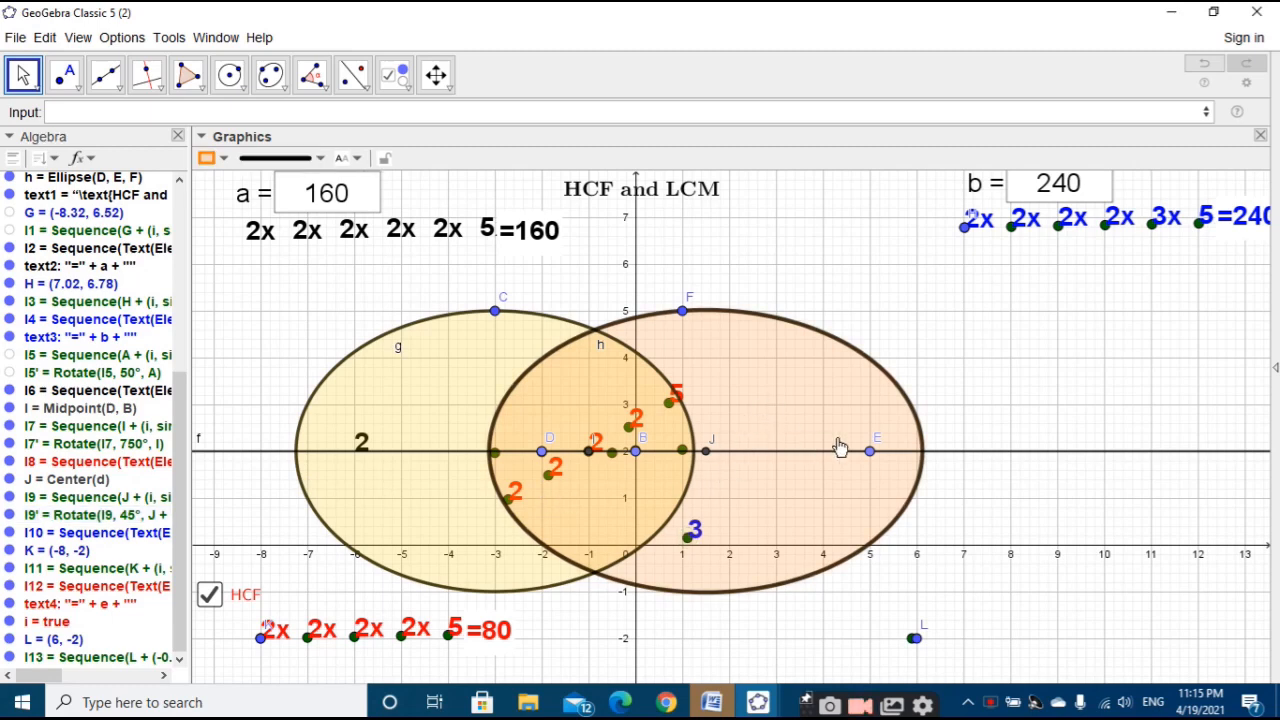
# Step: Try widening the ellipses by moving focus E to about (5.4, 2) and B to about (1, 2), and return B to (0, 2)
pyautogui.moveTo(870, 451); pyautogui.dragTo(888, 450)
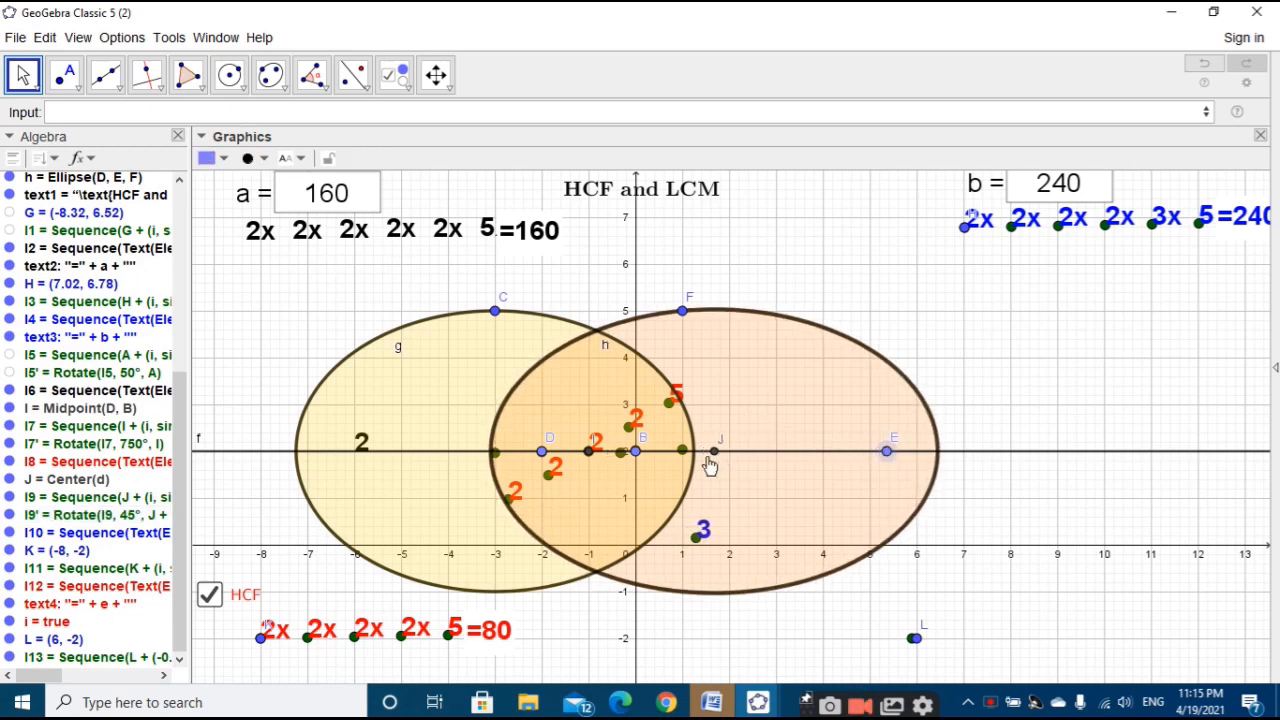
pyautogui.moveTo(636, 451); pyautogui.dragTo(687, 462)
pyautogui.click(764, 417)
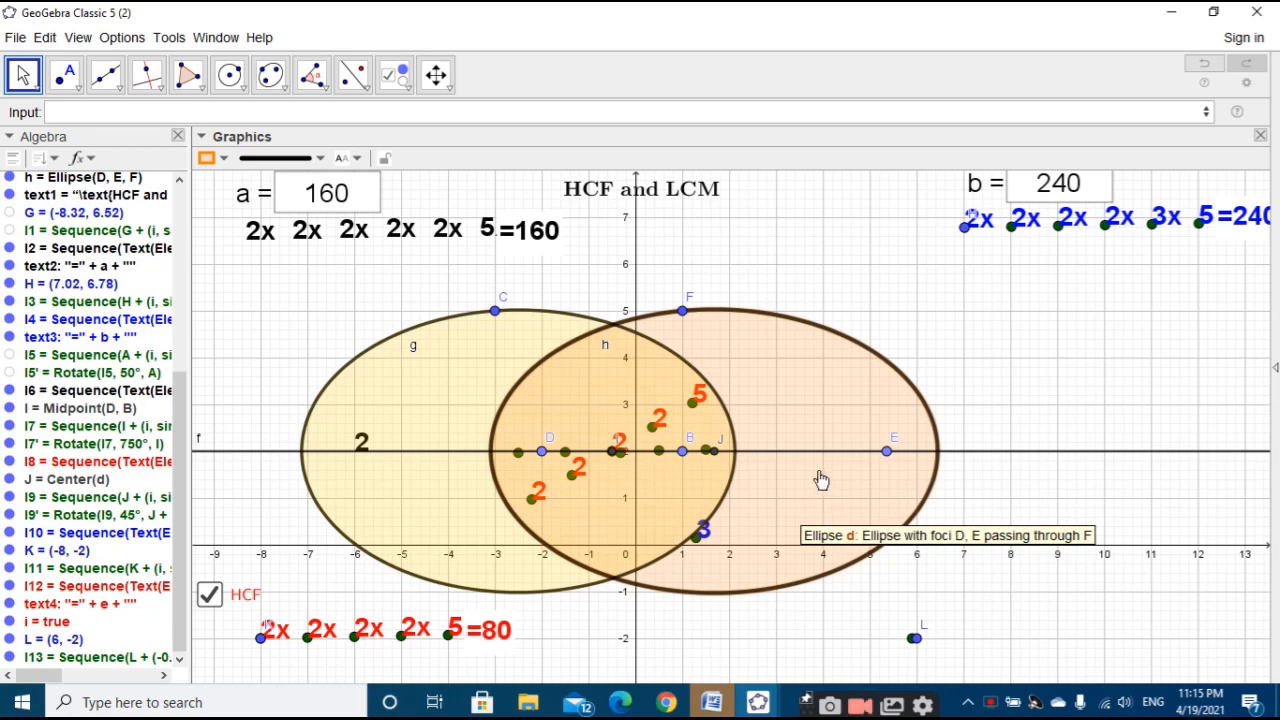
pyautogui.moveTo(695, 463); pyautogui.dragTo(636, 459)
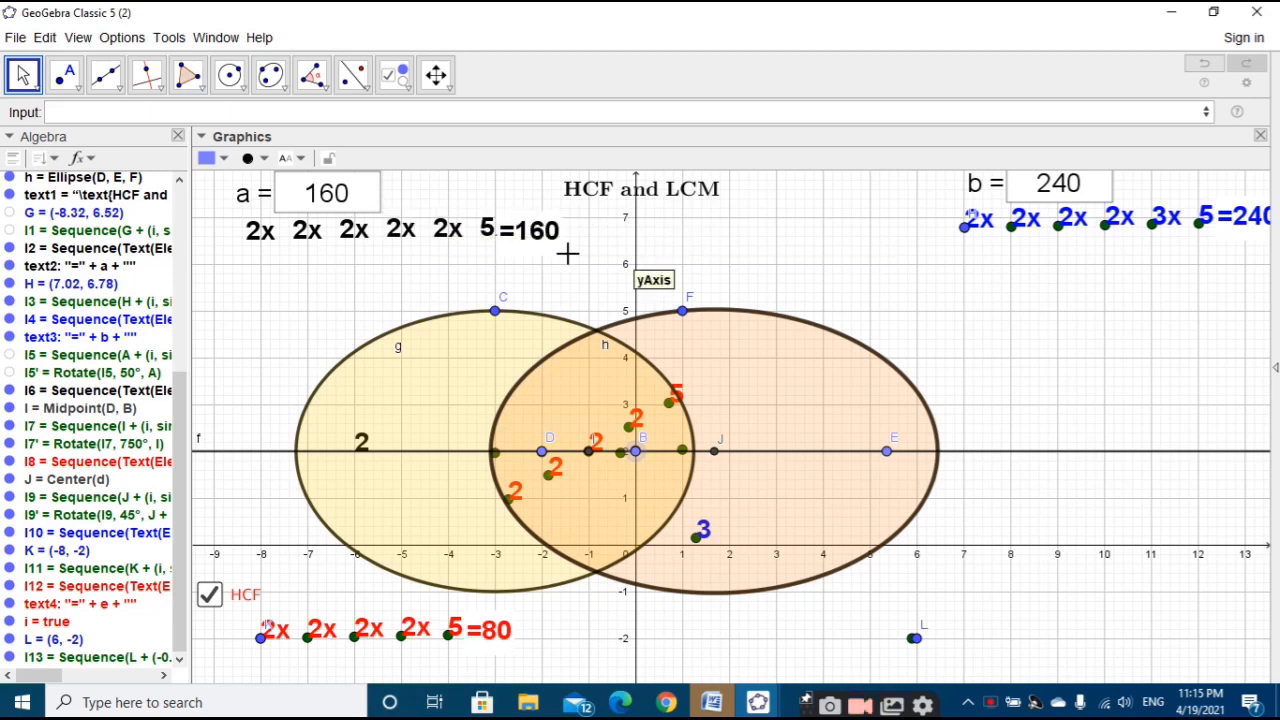
pyautogui.click(700, 257)
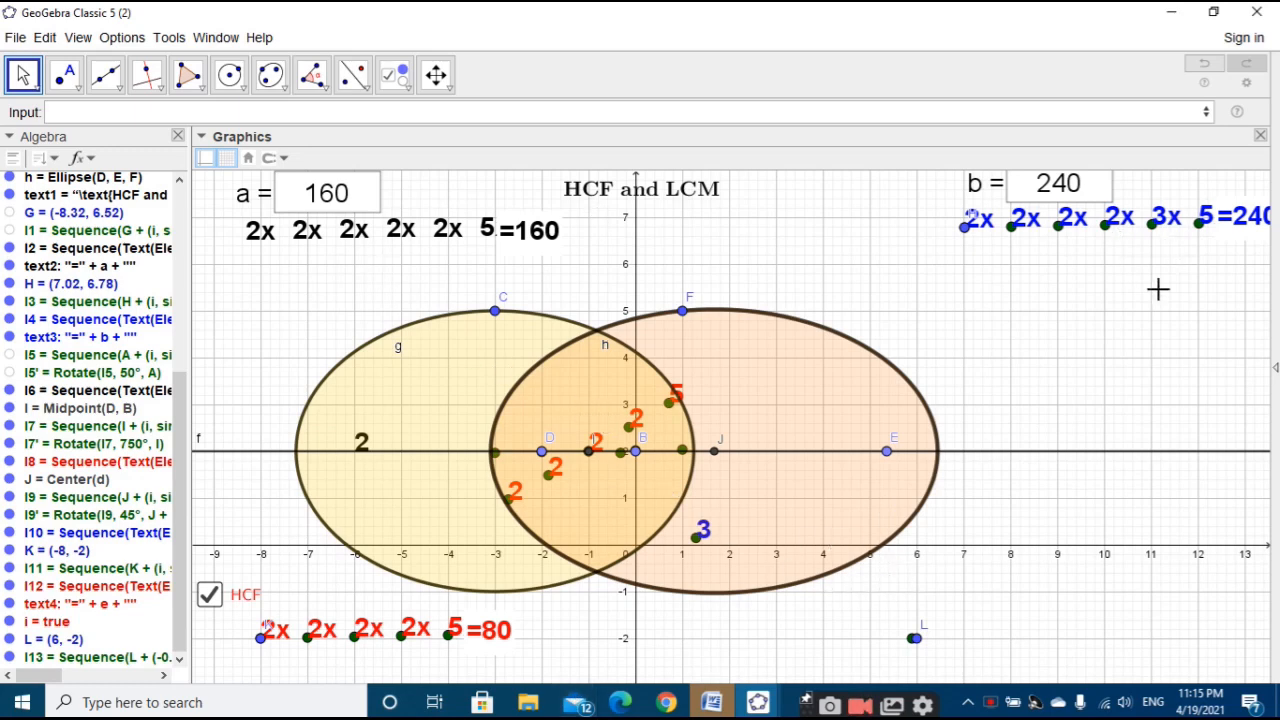
# Step: Set a to 166 to test the factors with b at 240
pyautogui.click(364, 197)
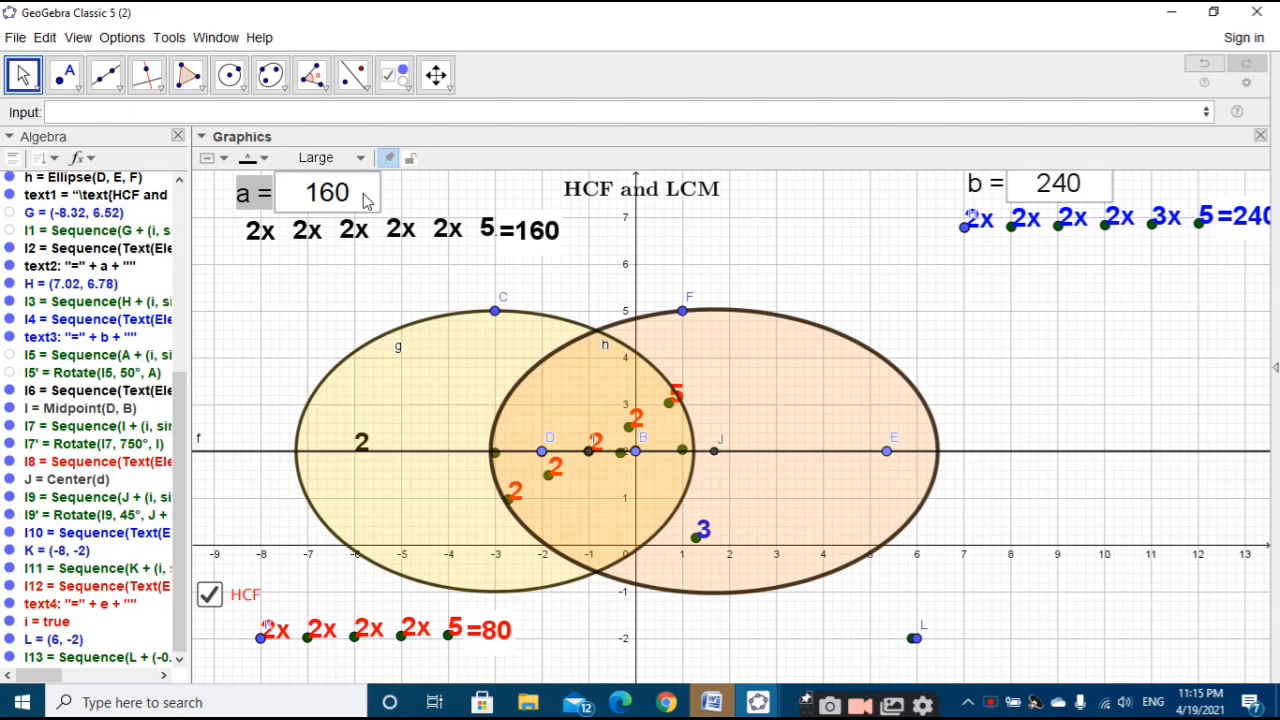
pyautogui.press('BackSpace')
pyautogui.write('6')
pyautogui.click(370, 323)
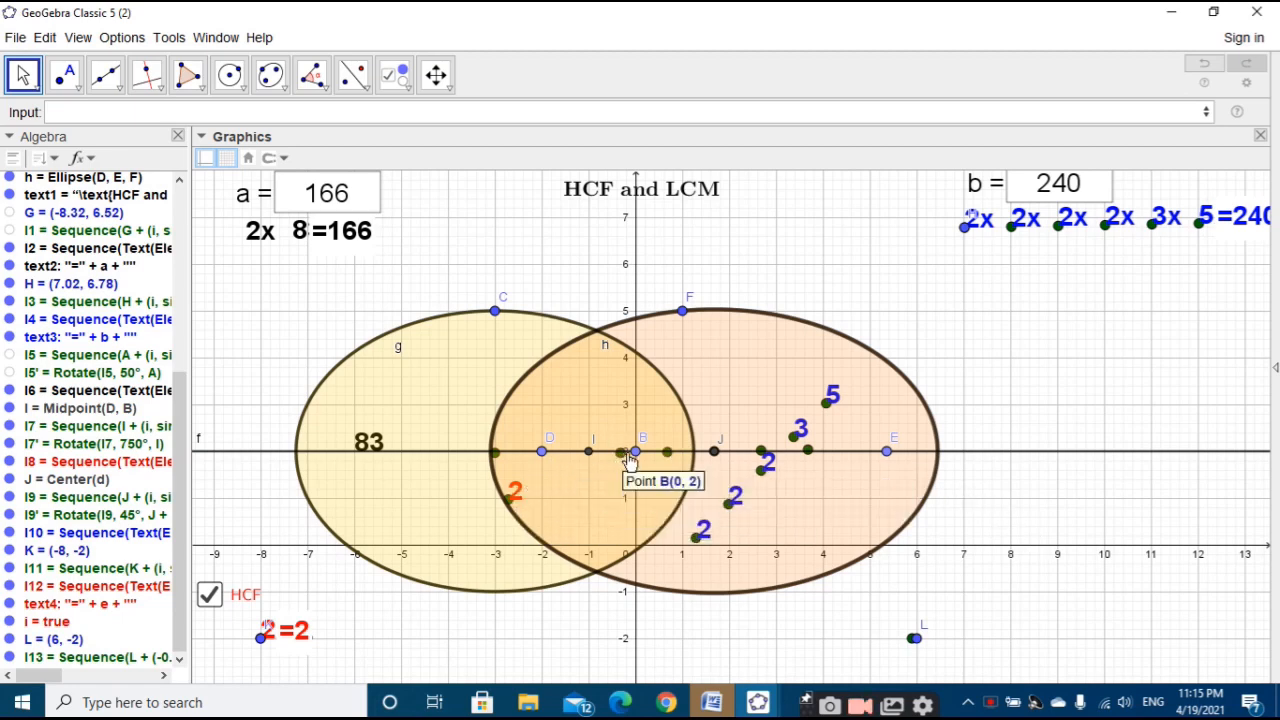
# Step: Move focus B to about (0.6, 2) and focus E to about (5, 2) to adjust both ellipses
pyautogui.moveTo(636, 456); pyautogui.dragTo(664, 458)
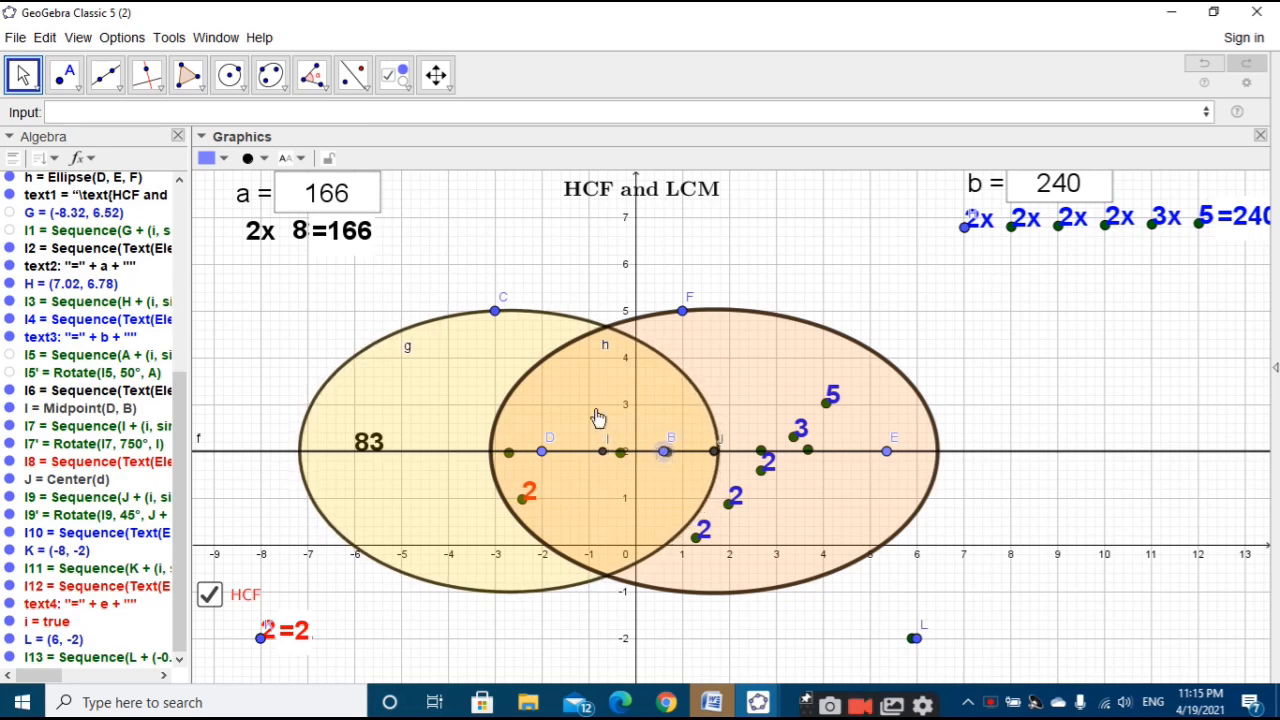
pyautogui.click(580, 240)
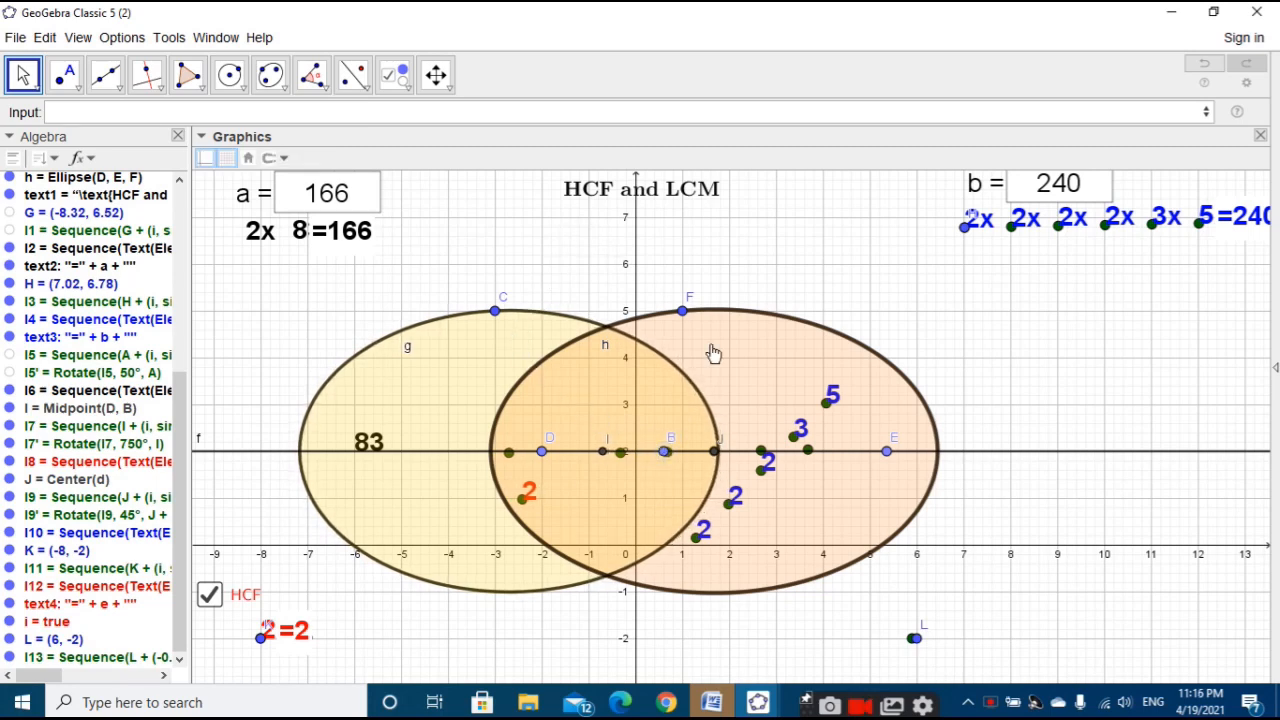
pyautogui.moveTo(886, 451); pyautogui.dragTo(868, 451)
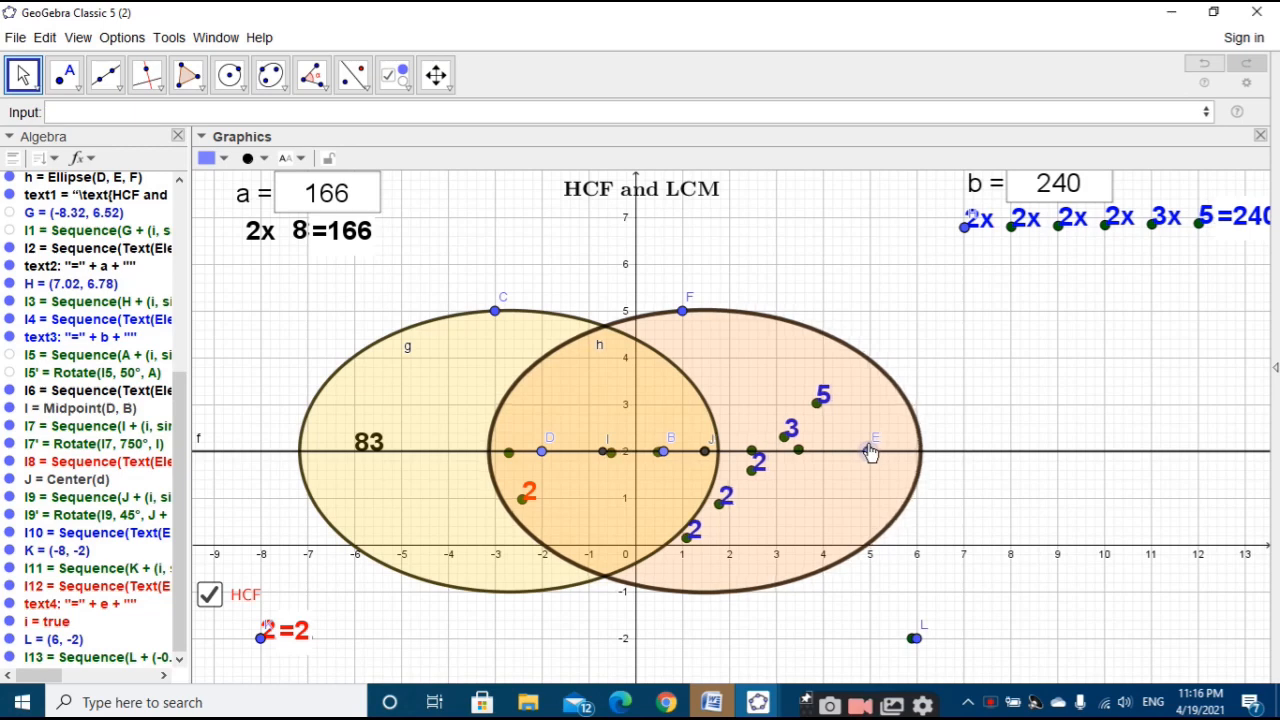
pyautogui.click(868, 306)
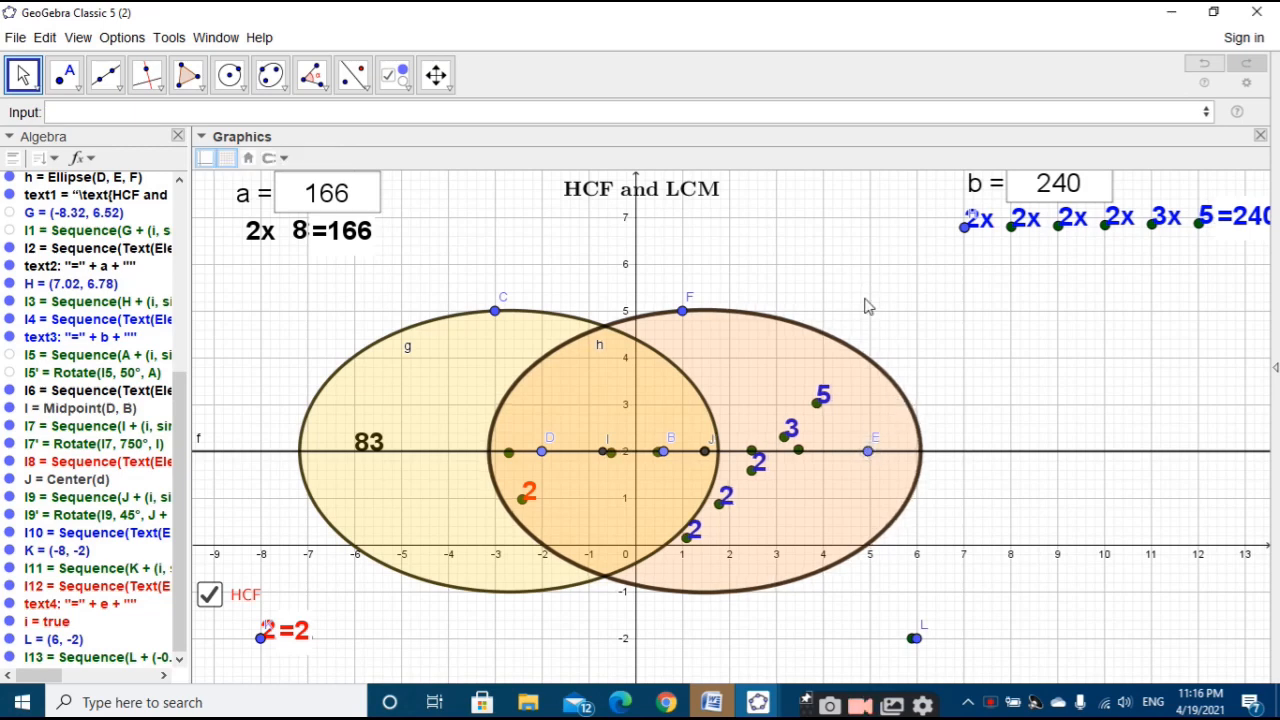
# Step: Set a to 240
pyautogui.click(351, 196)
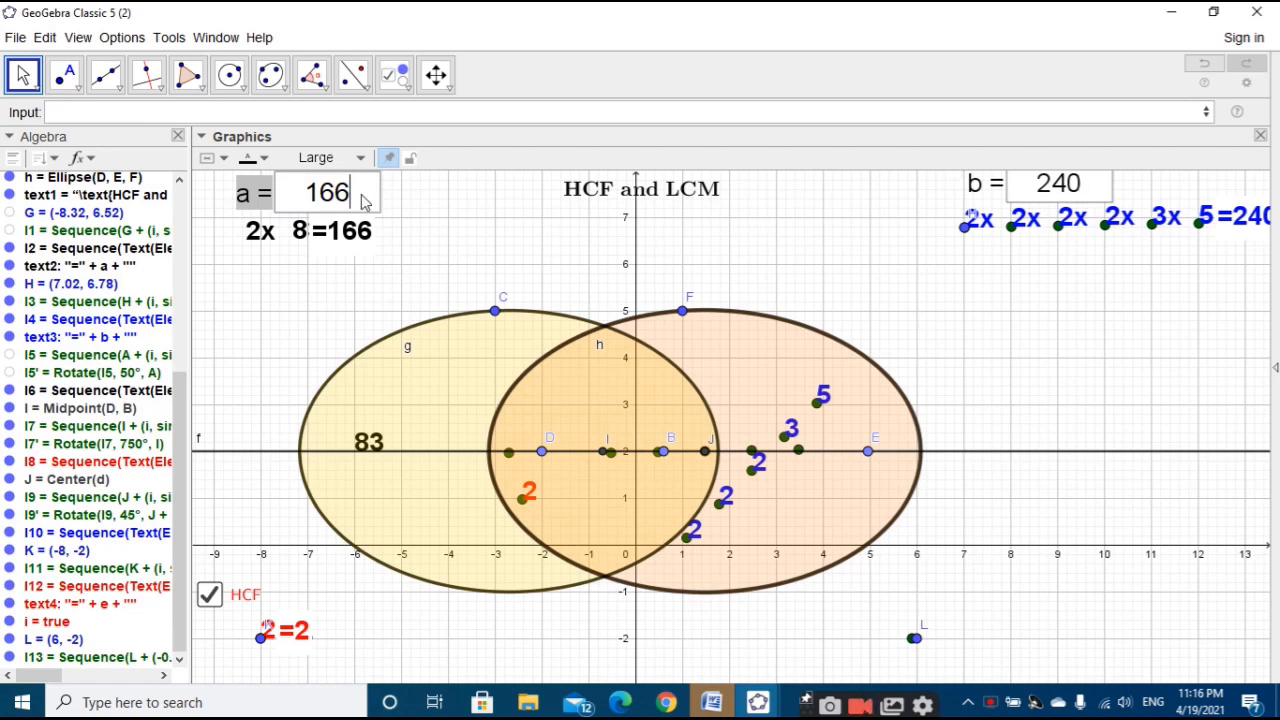
pyautogui.press('BackSpace')
pyautogui.press('BackSpace')
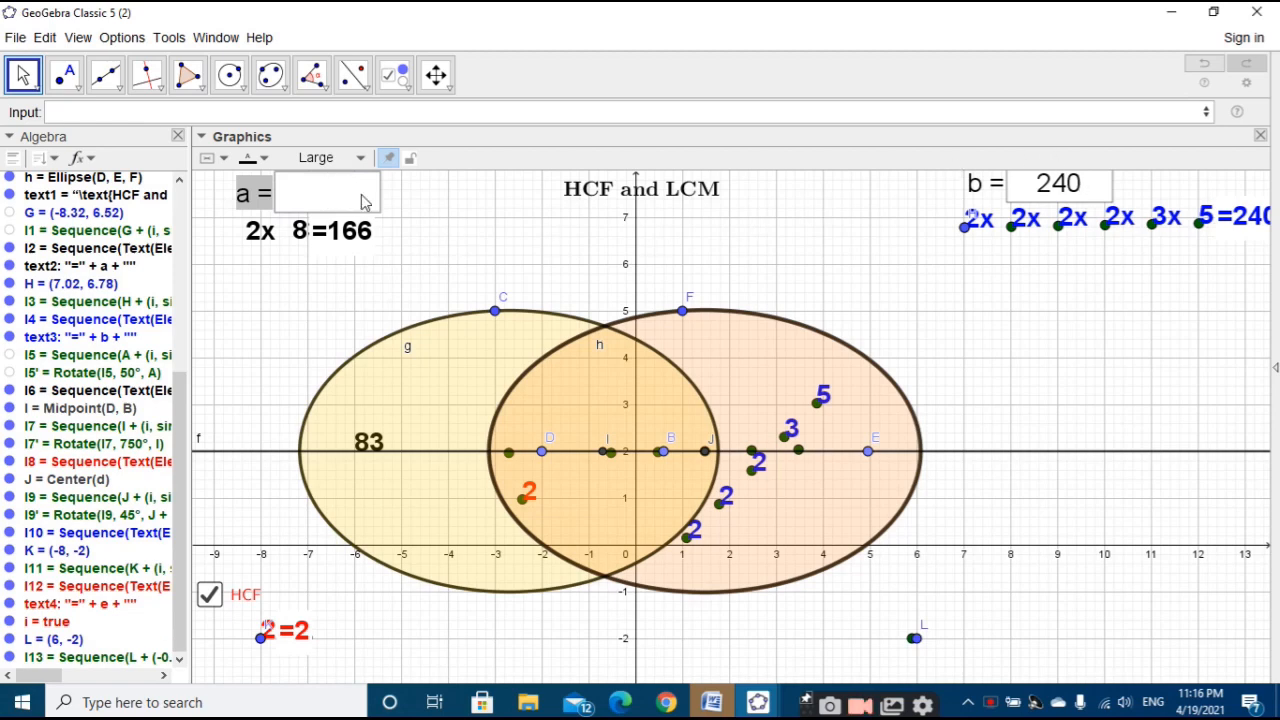
pyautogui.write('240')
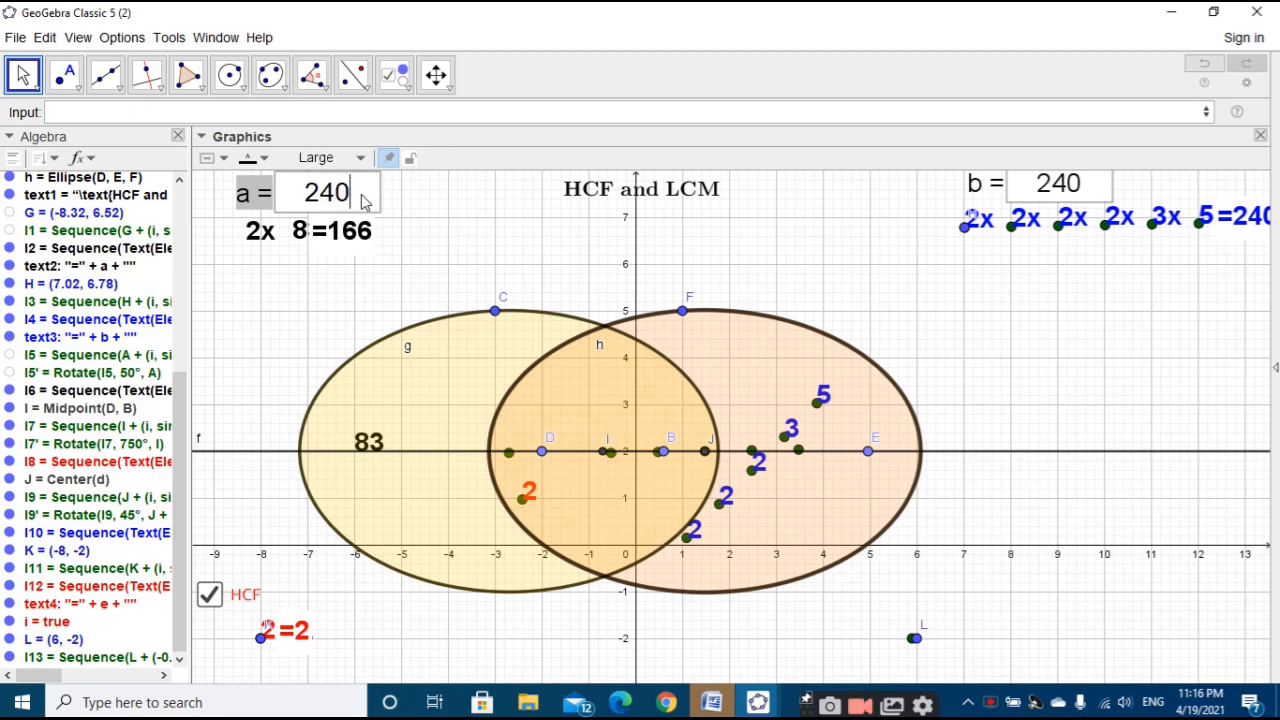
pyautogui.press('Return')
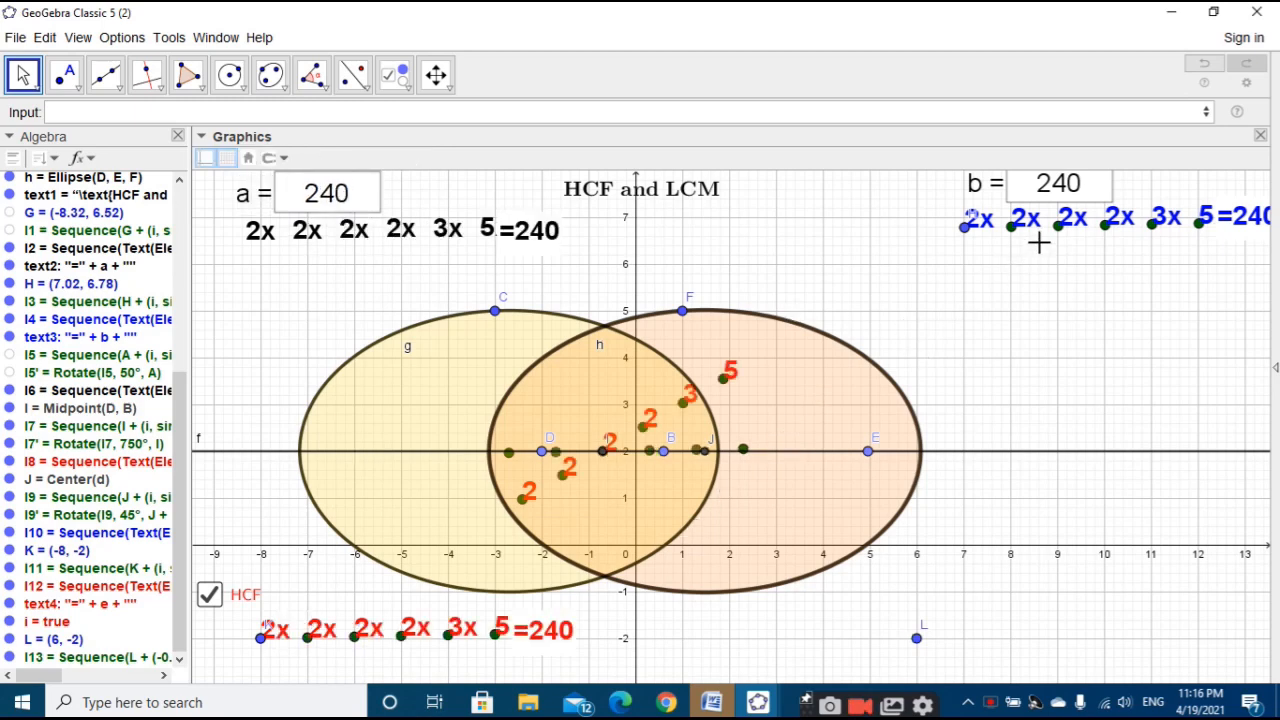
# Step: Set b to 166 and check the factors in the ellipses and the point row at L
pyautogui.click(1090, 186)
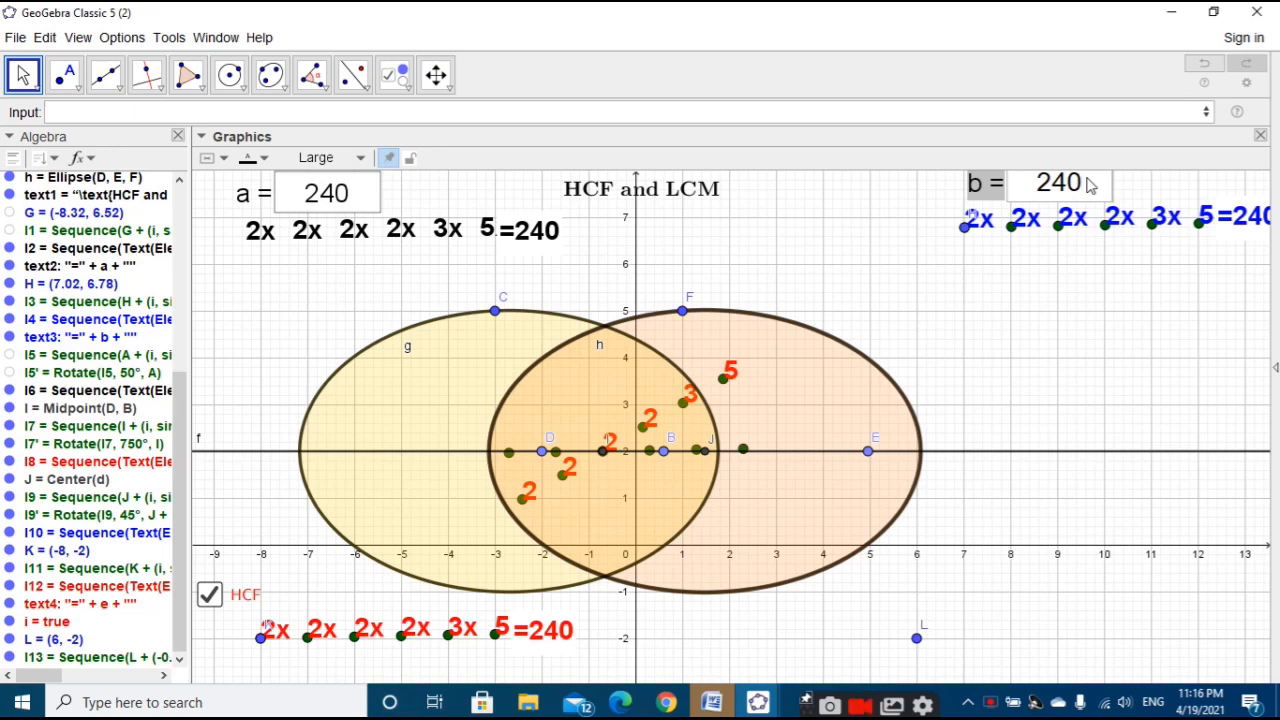
pyautogui.press('BackSpace')
pyautogui.press('BackSpace')
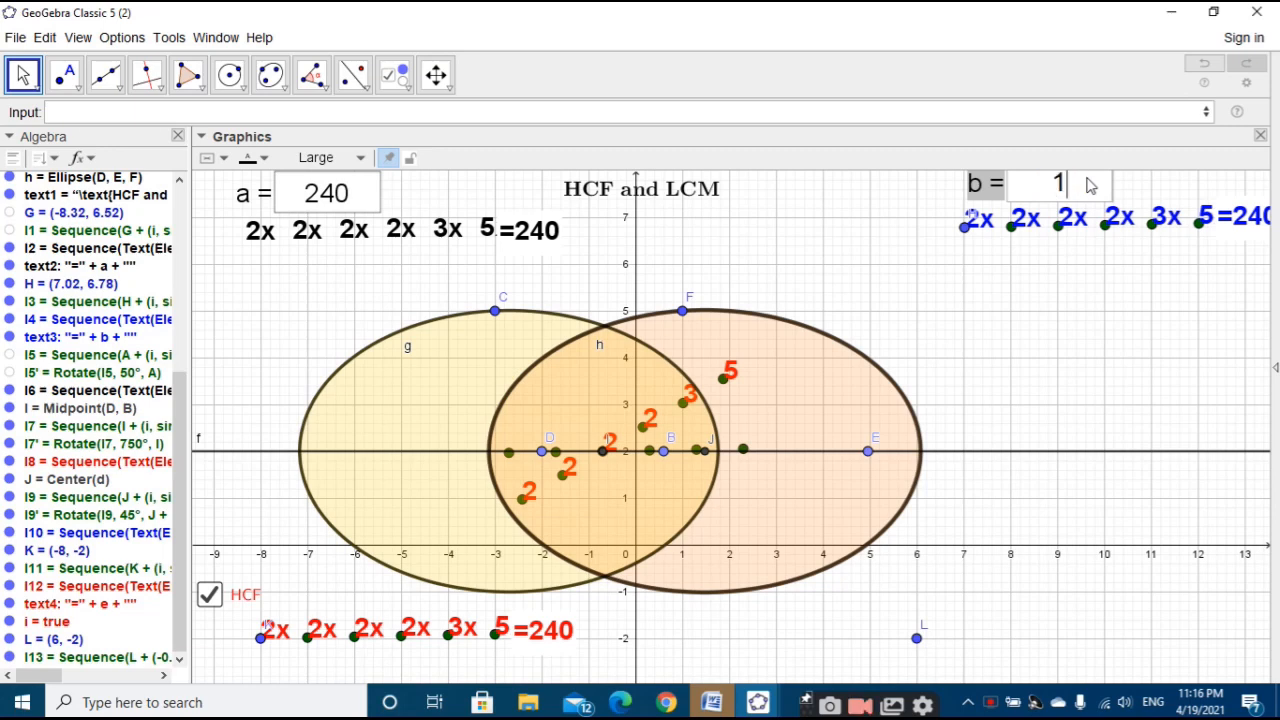
pyautogui.write('166')
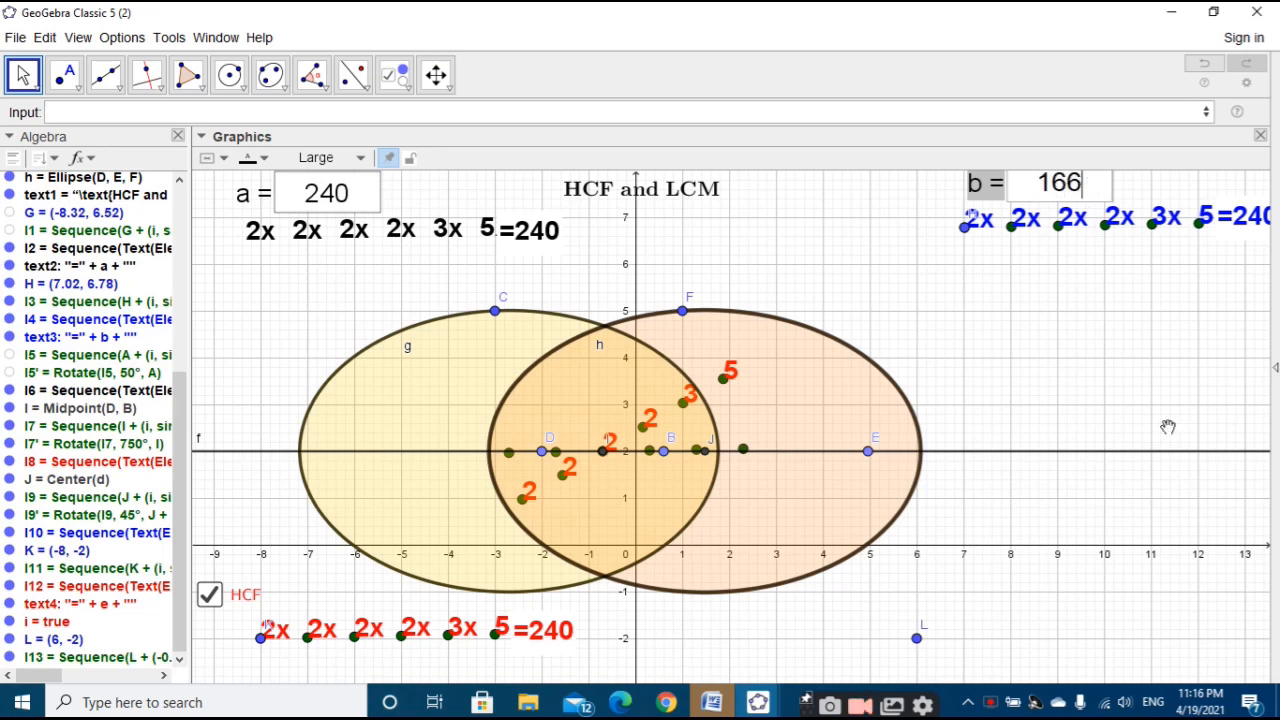
pyautogui.press('Return')
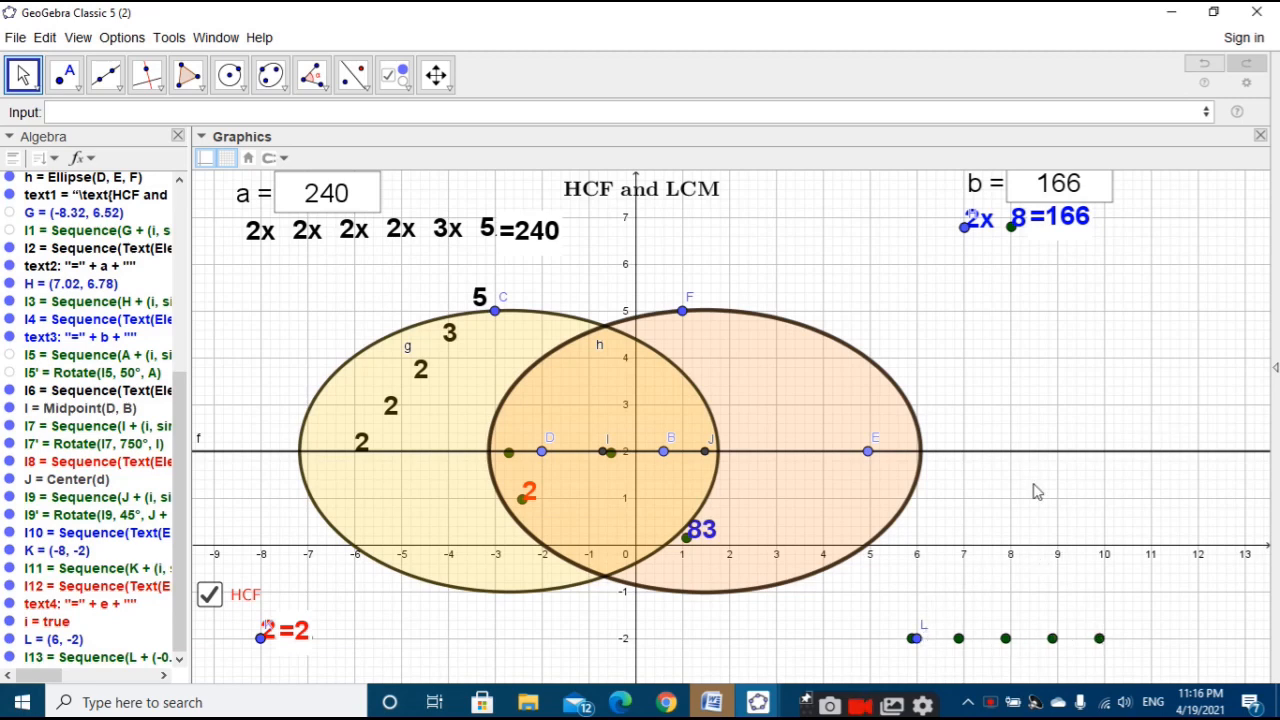
pyautogui.click(423, 400)
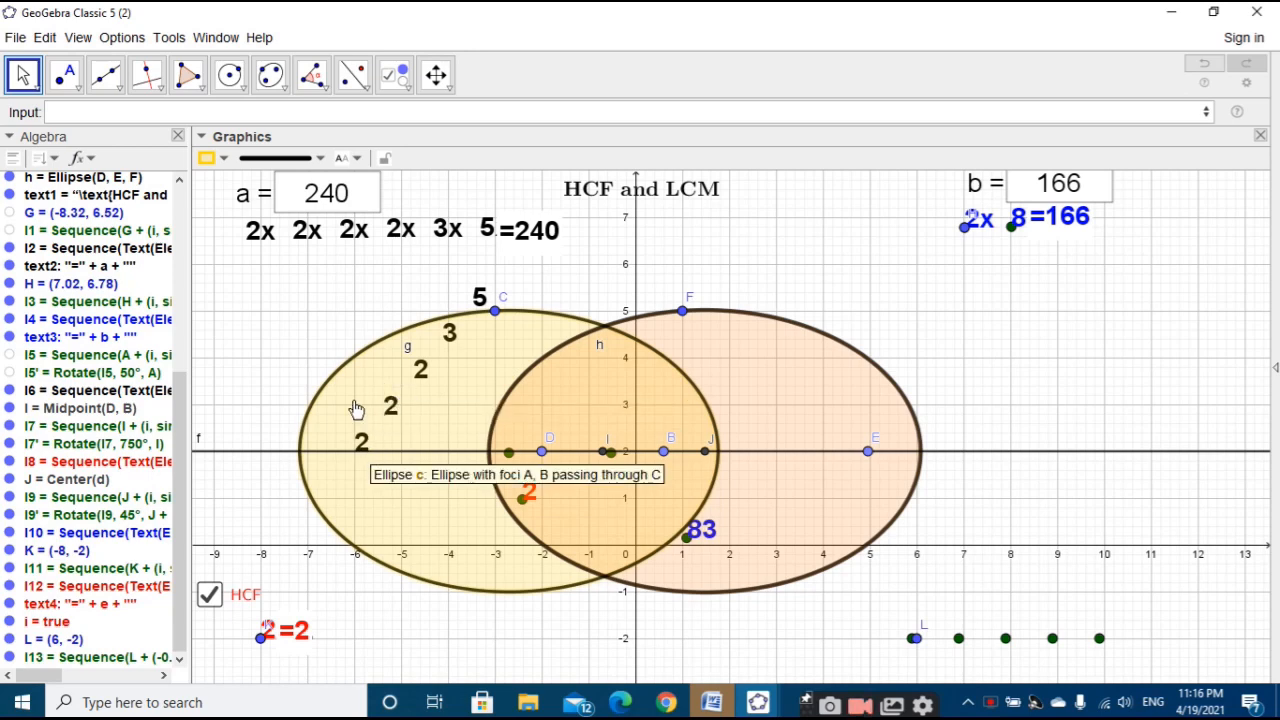
# Step: Examine the algebra definitions of the points, ellipses and sequences to find the list that positions a's remaining factors in the yellow ellipse
pyautogui.press('Escape')
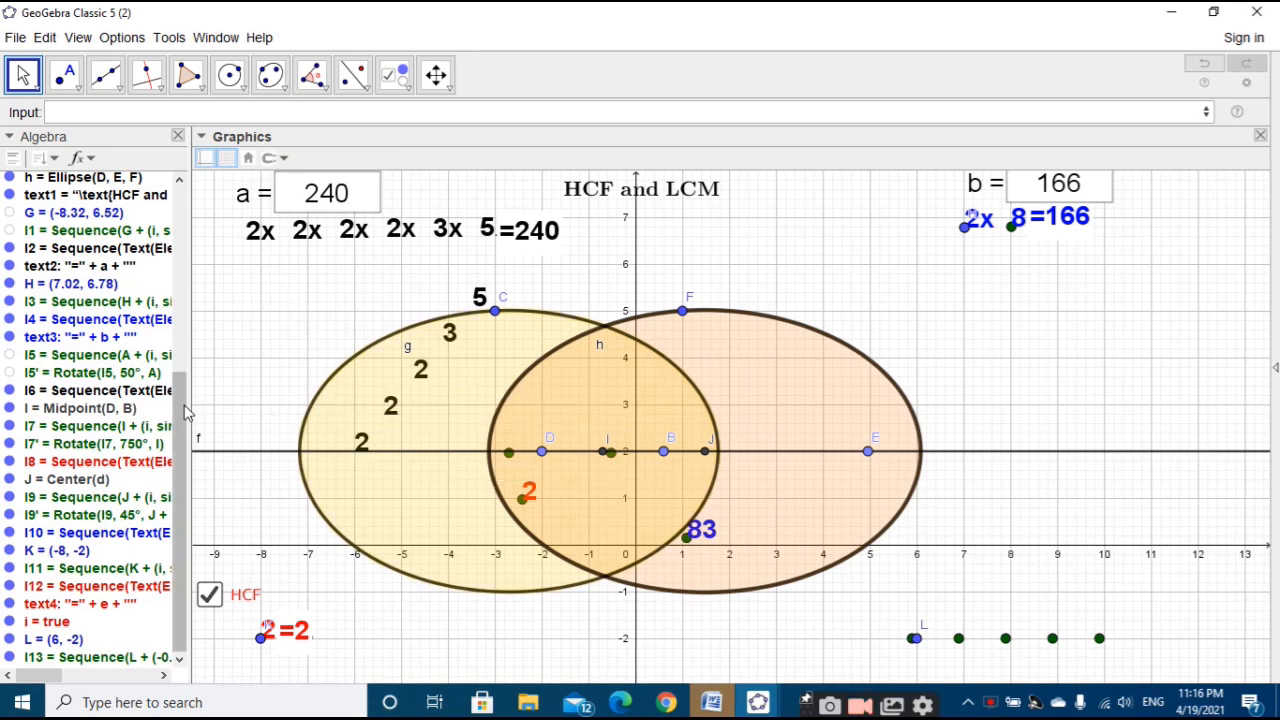
pyautogui.moveTo(496, 312)
pyautogui.mouseDown()
pyautogui.moveTo(497, 283)
pyautogui.moveTo(498, 325)
pyautogui.mouseUp()
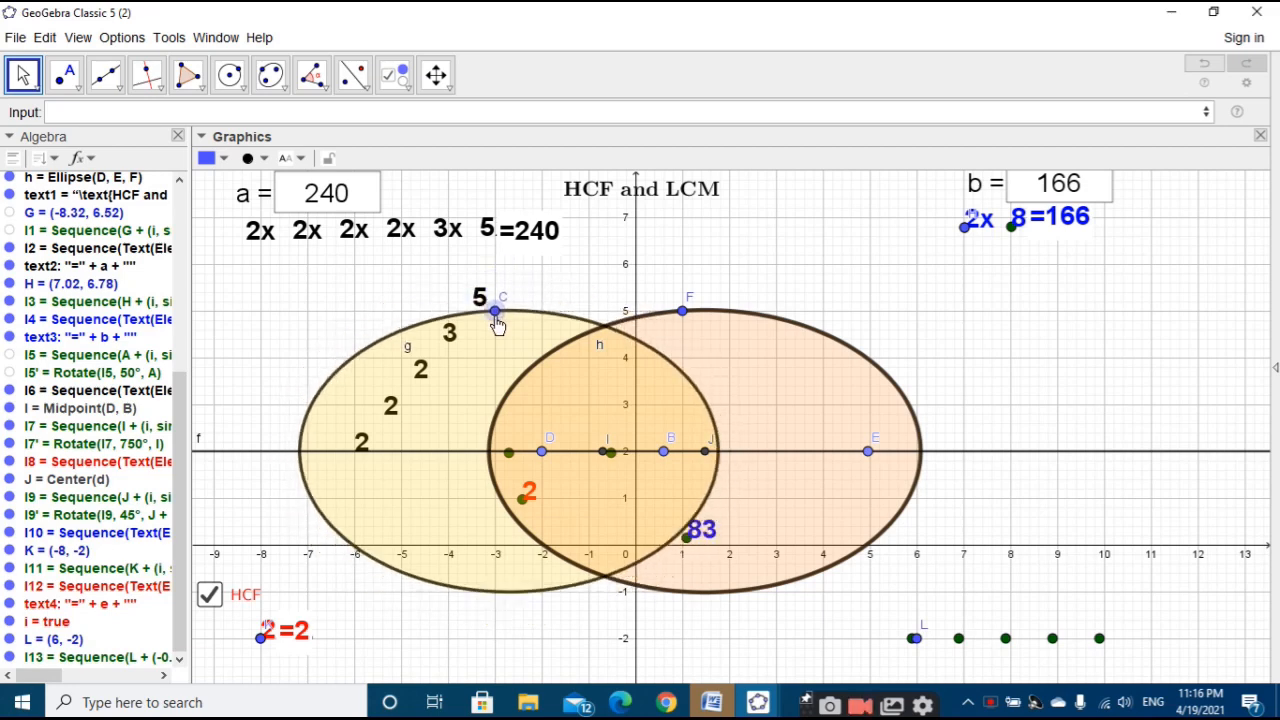
pyautogui.click(370, 396)
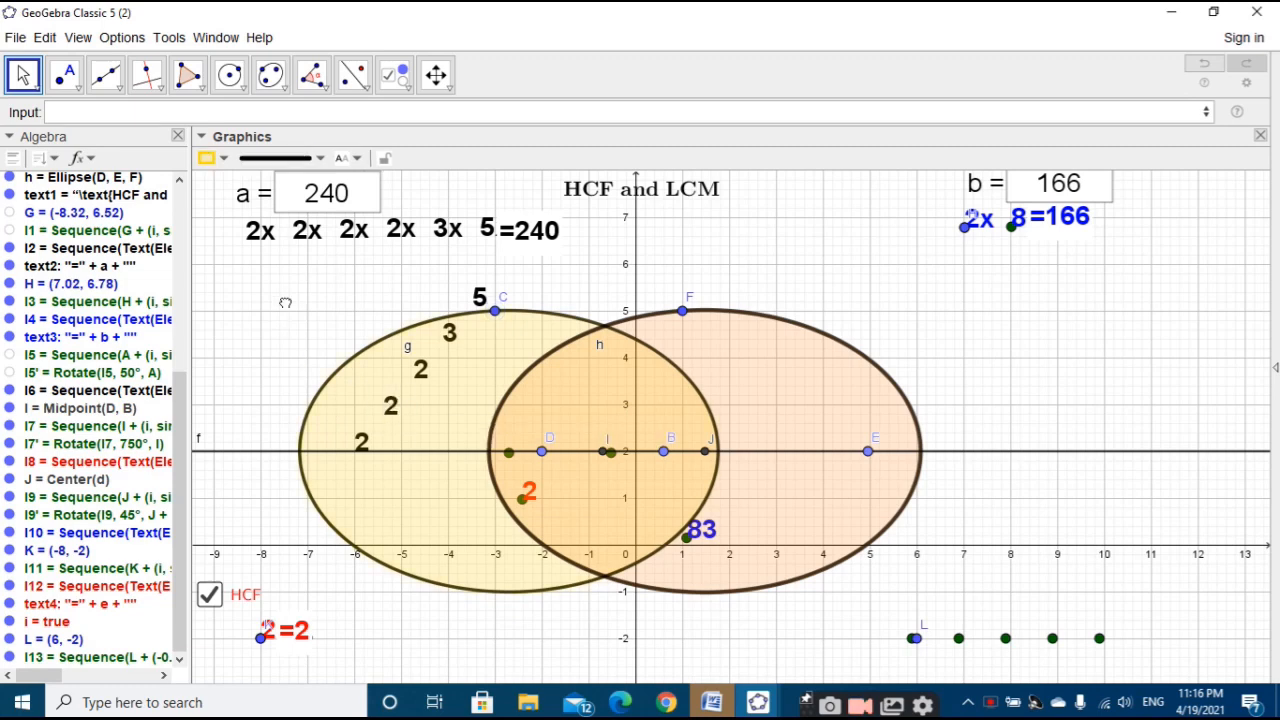
pyautogui.click(92, 316)
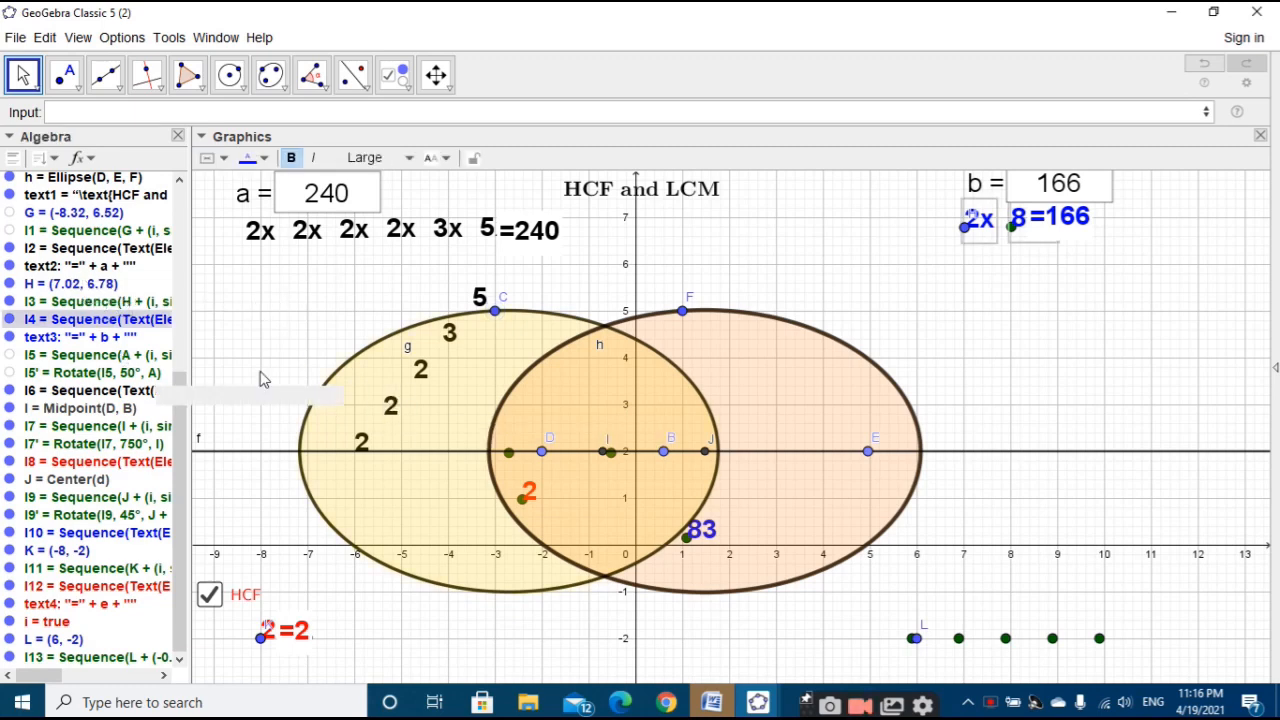
pyautogui.scroll(6, 57, 323)
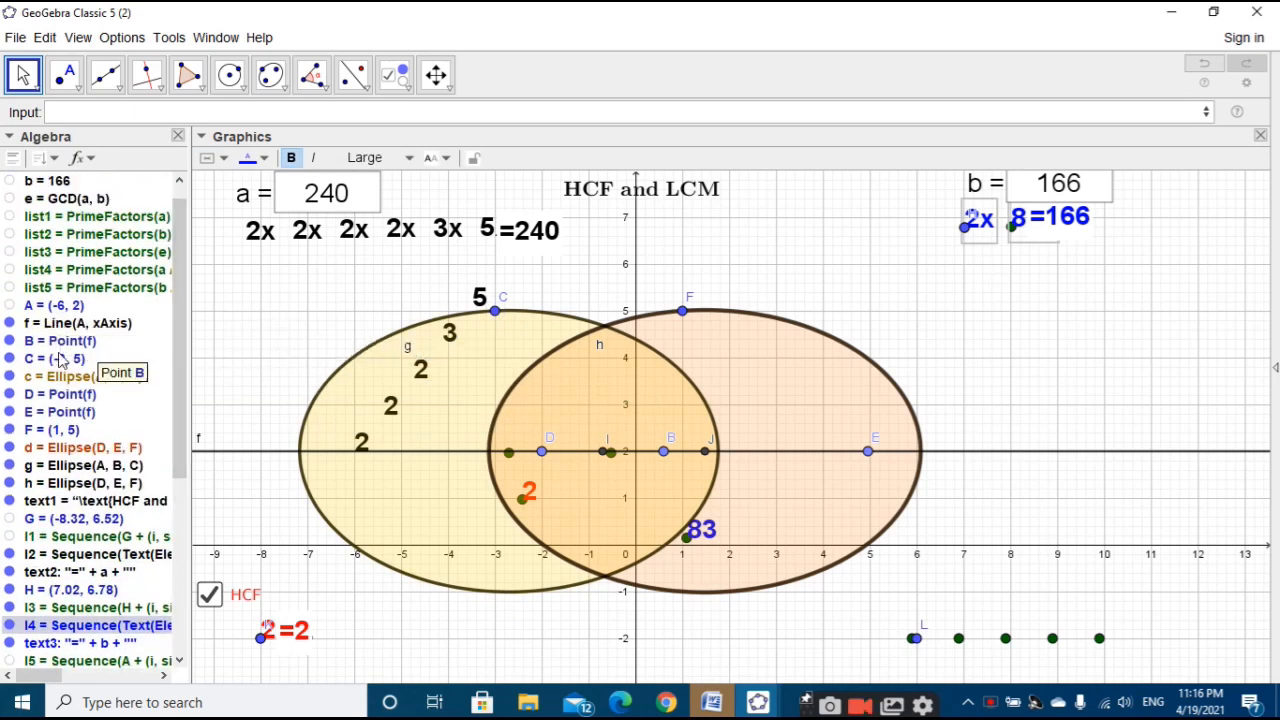
pyautogui.click(53, 308)
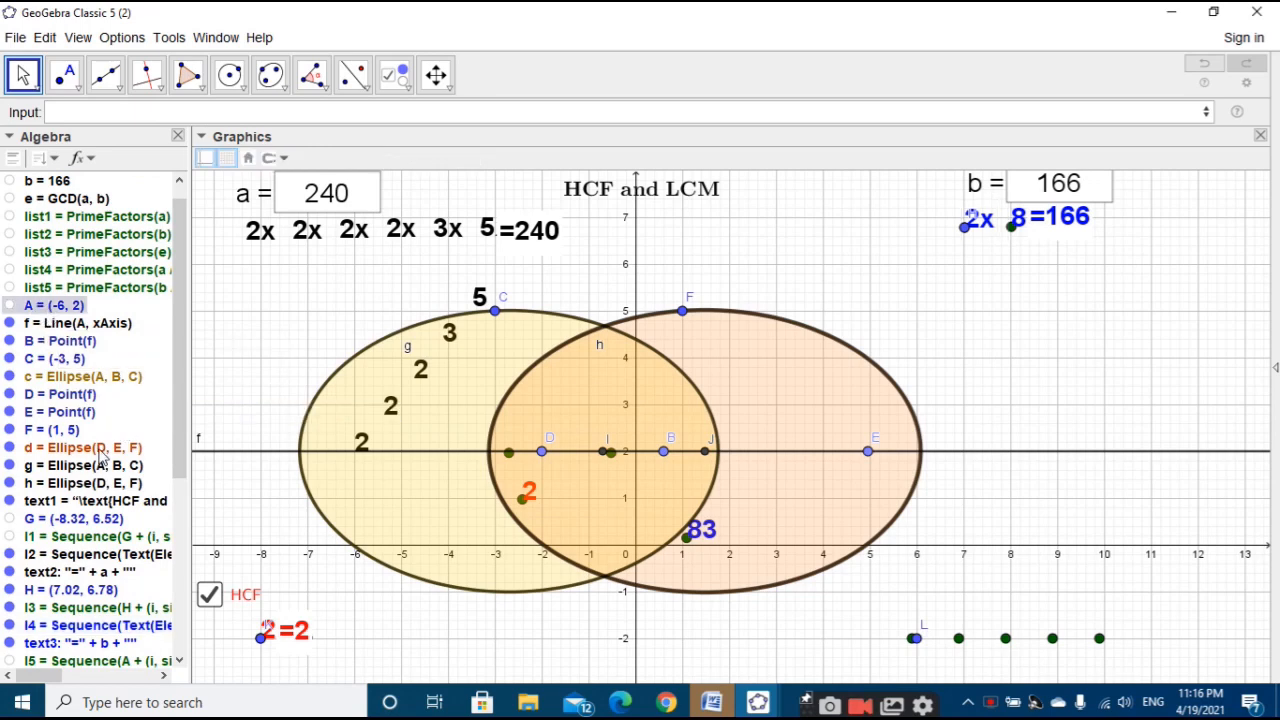
pyautogui.click(115, 502)
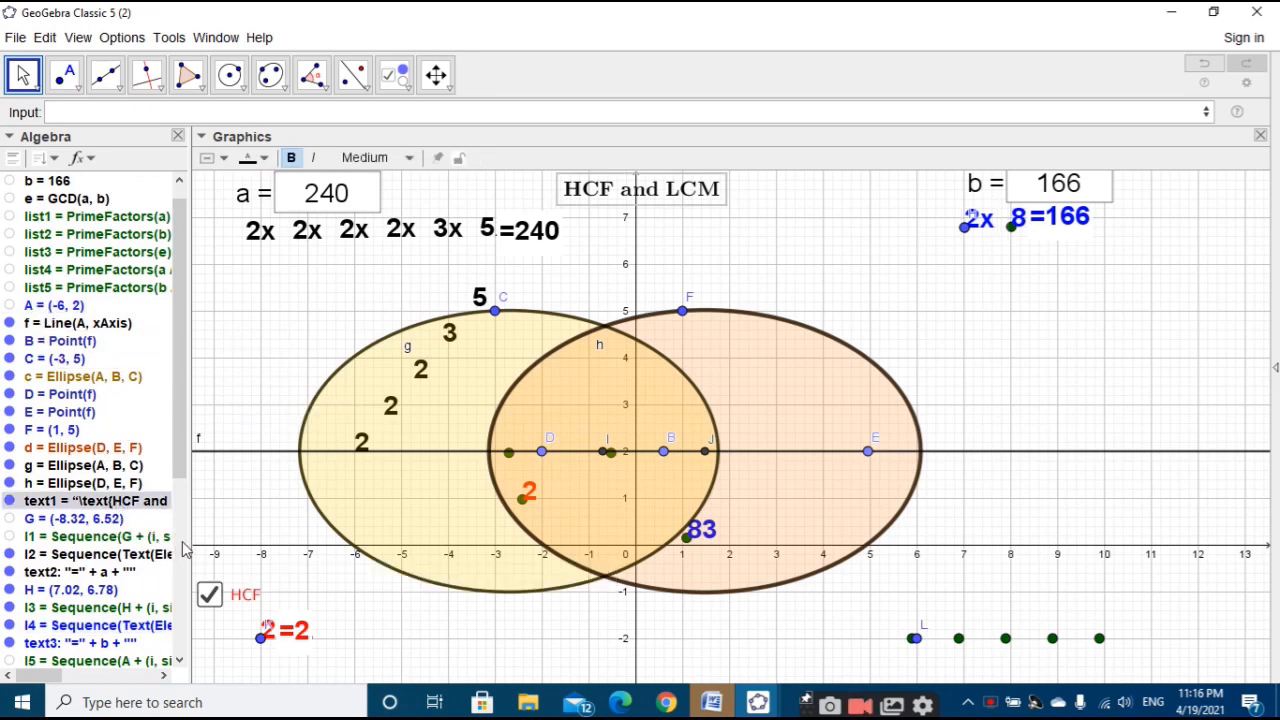
pyautogui.moveTo(190, 540); pyautogui.dragTo(246, 545)
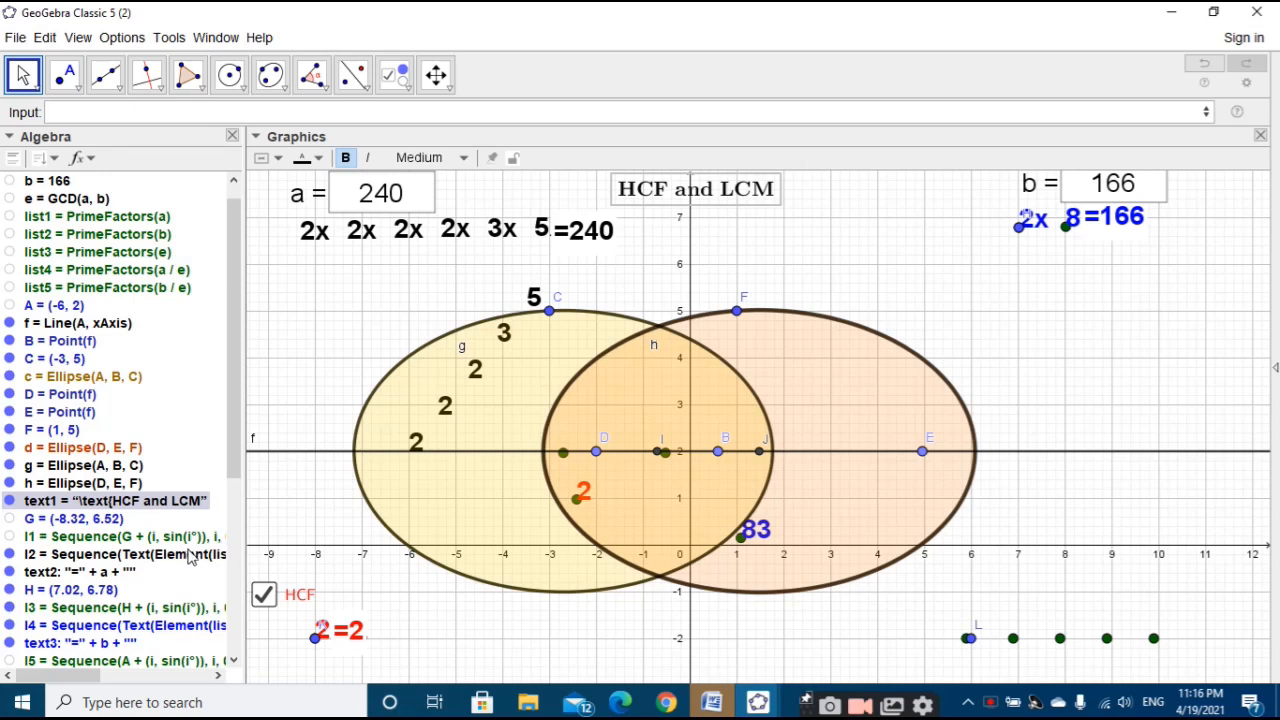
pyautogui.click(186, 556)
pyautogui.scroll(-1, 150, 545)
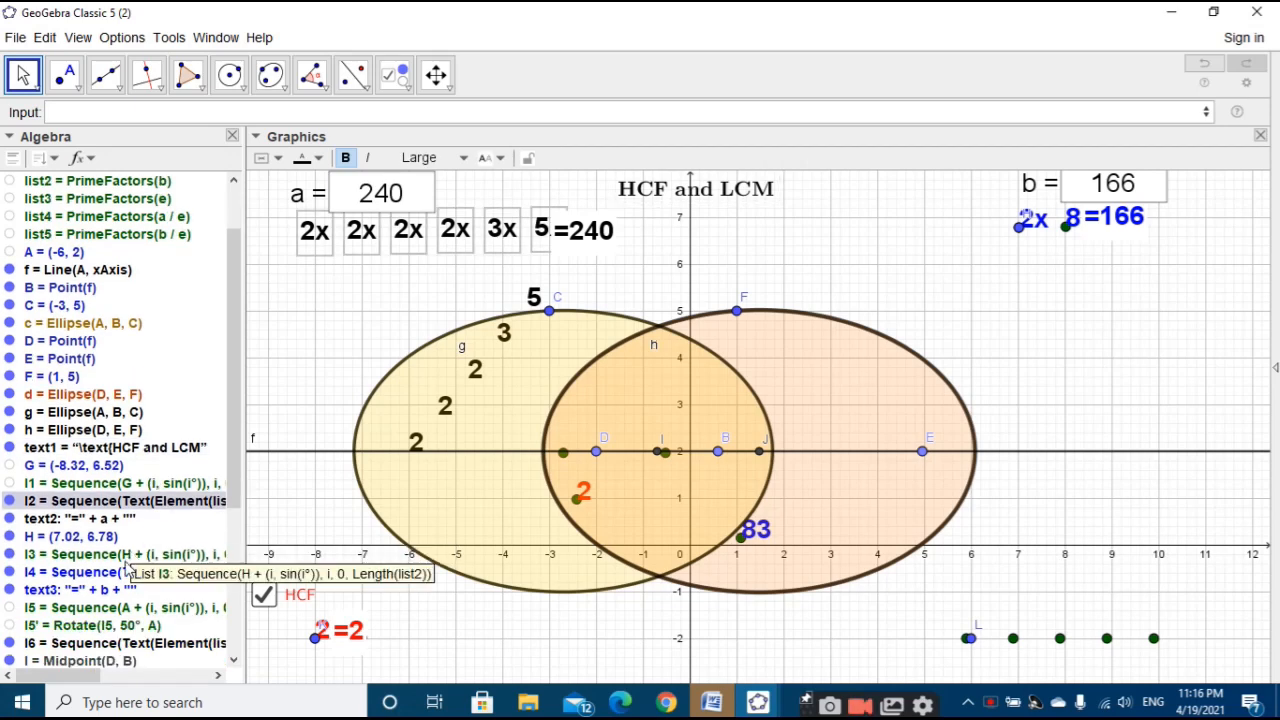
pyautogui.scroll(-4, 115, 540)
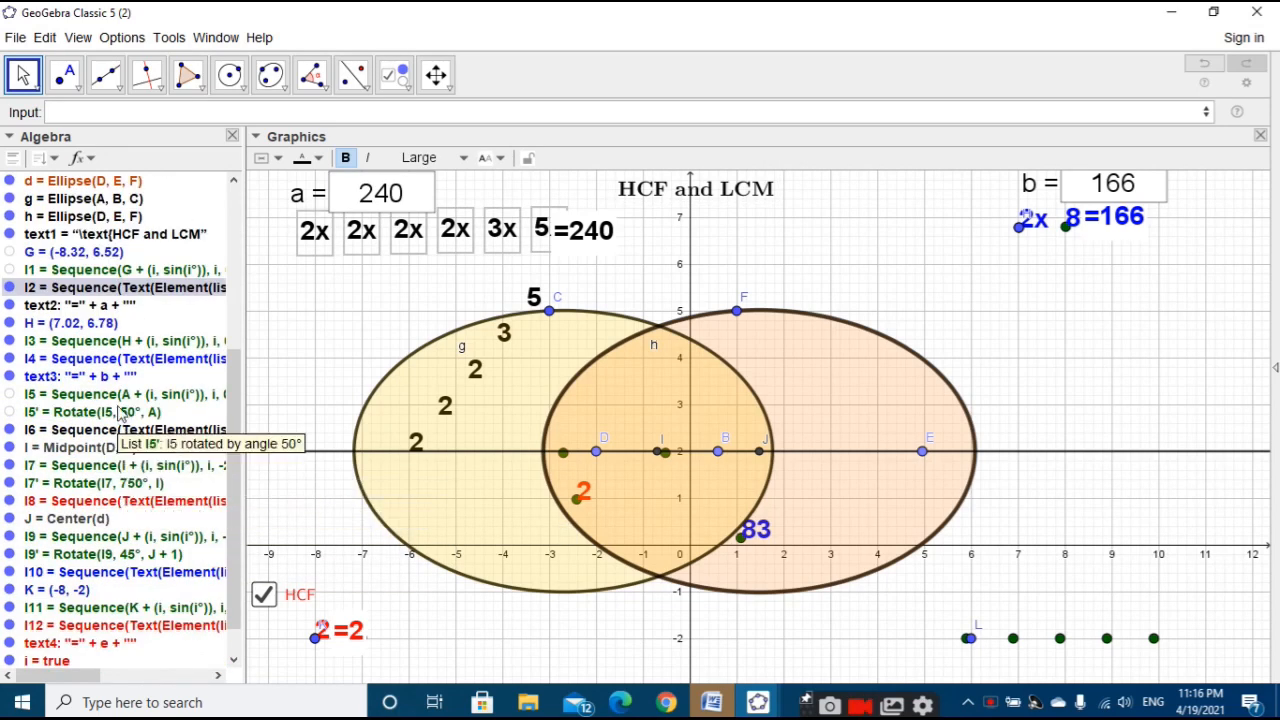
# Step: Redefine list l5 as Sequence(A + (i, sin(i°)), i, -1, Length(list4)-2) to shift the factors in the yellow ellipse
pyautogui.doubleClick(122, 401)
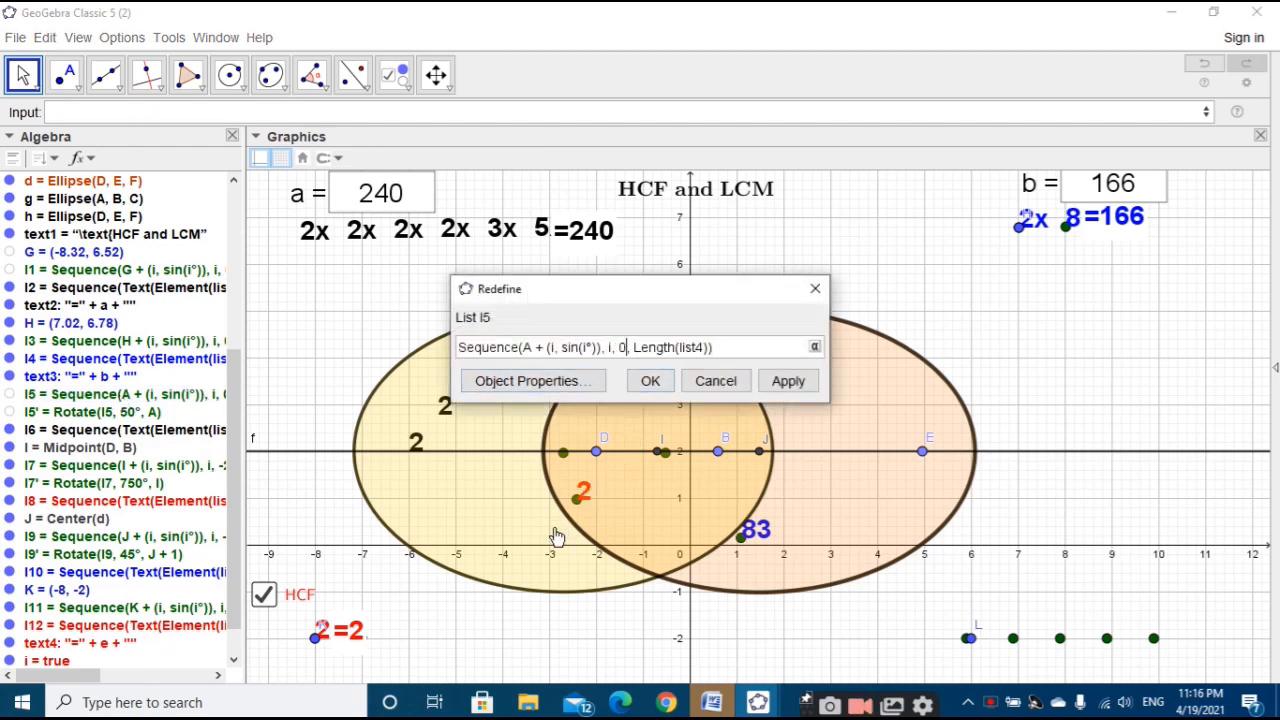
pyautogui.press('BackSpace')
pyautogui.write('-')
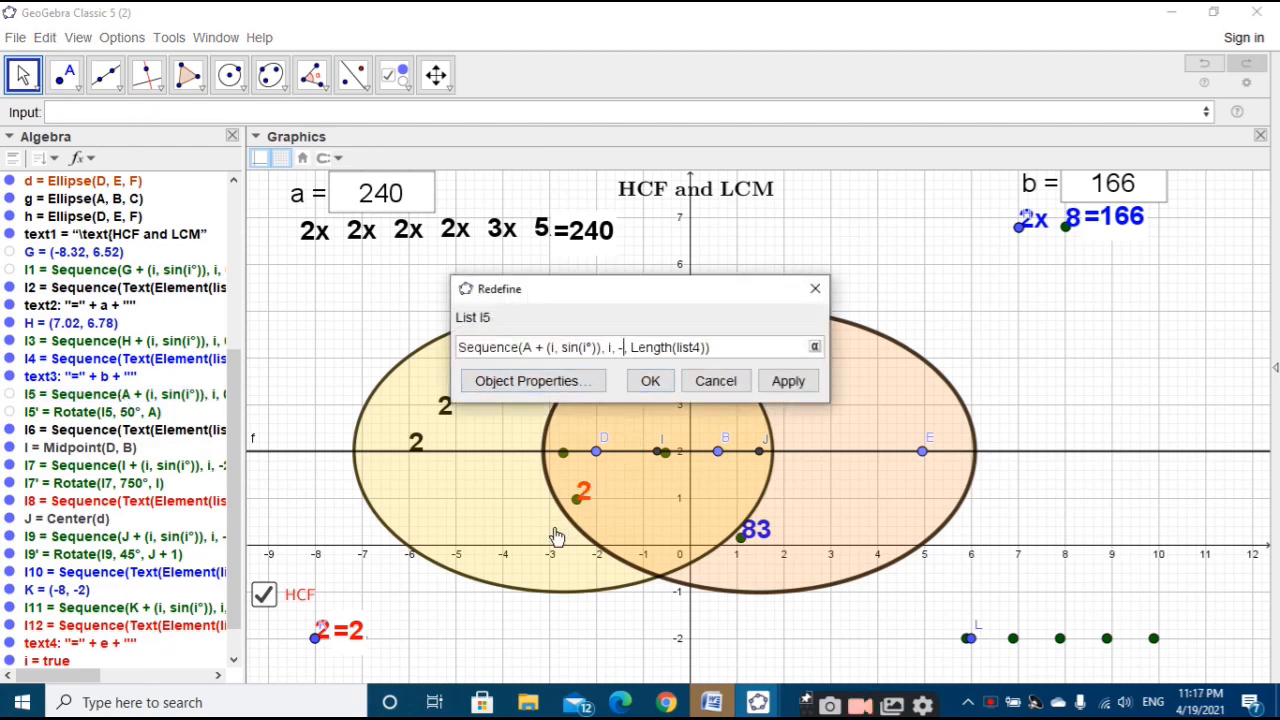
pyautogui.write('1')
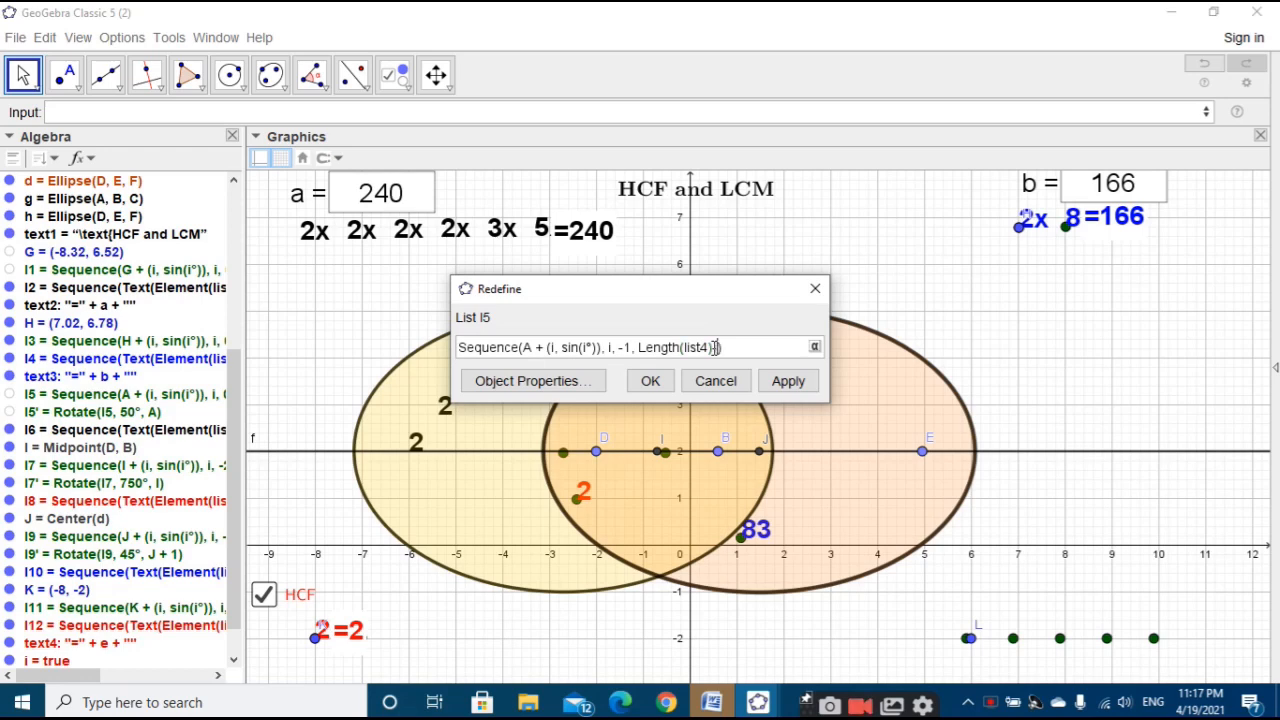
pyautogui.click(788, 381)
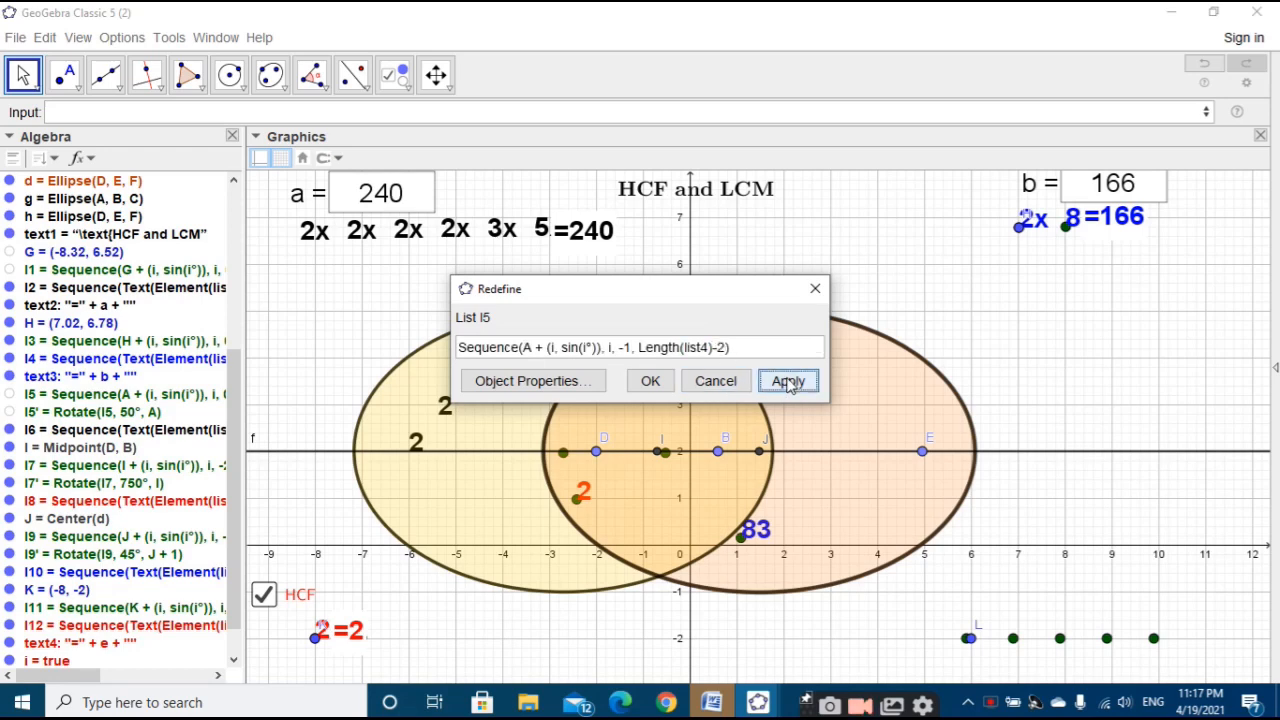
pyautogui.click(650, 381)
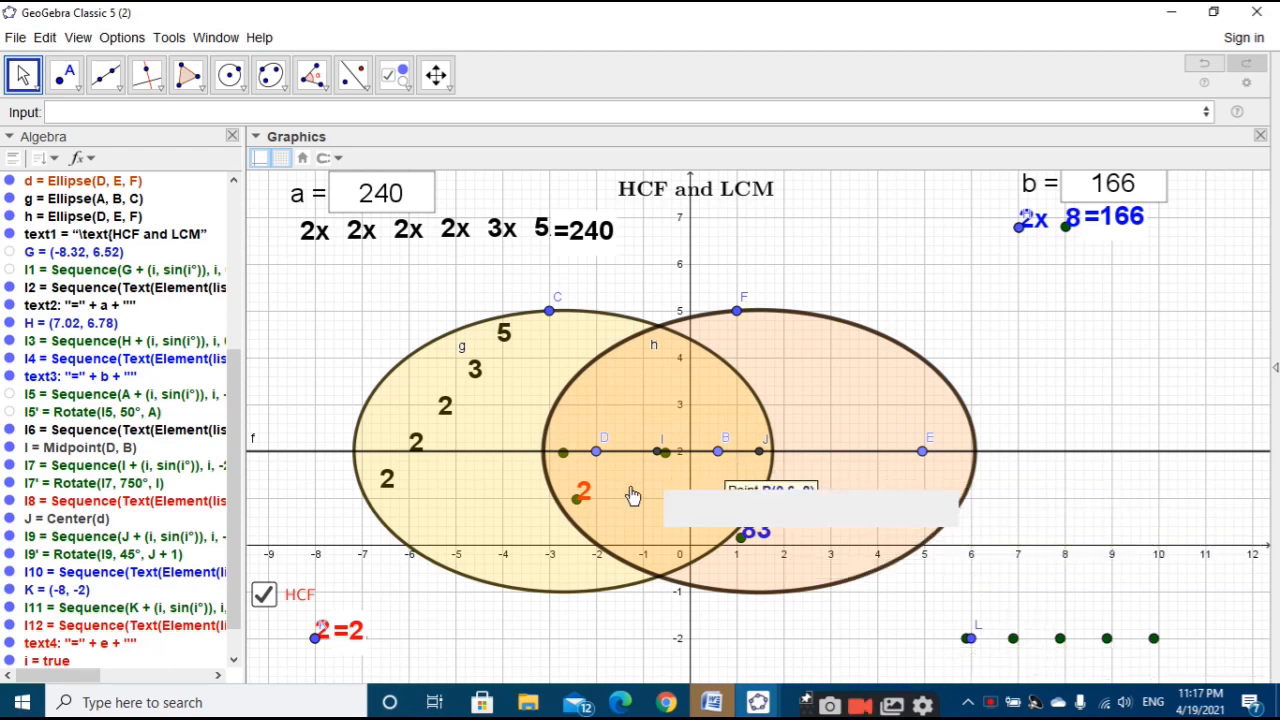
pyautogui.click(452, 400)
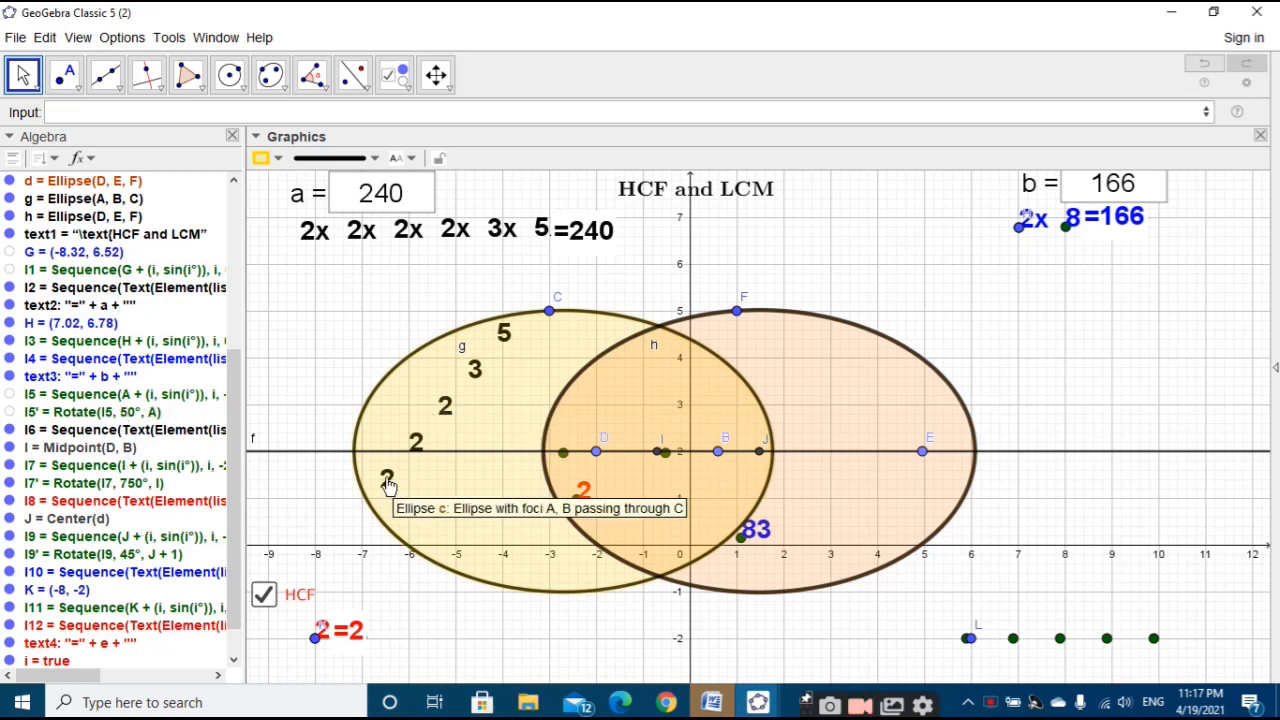
pyautogui.click(397, 304)
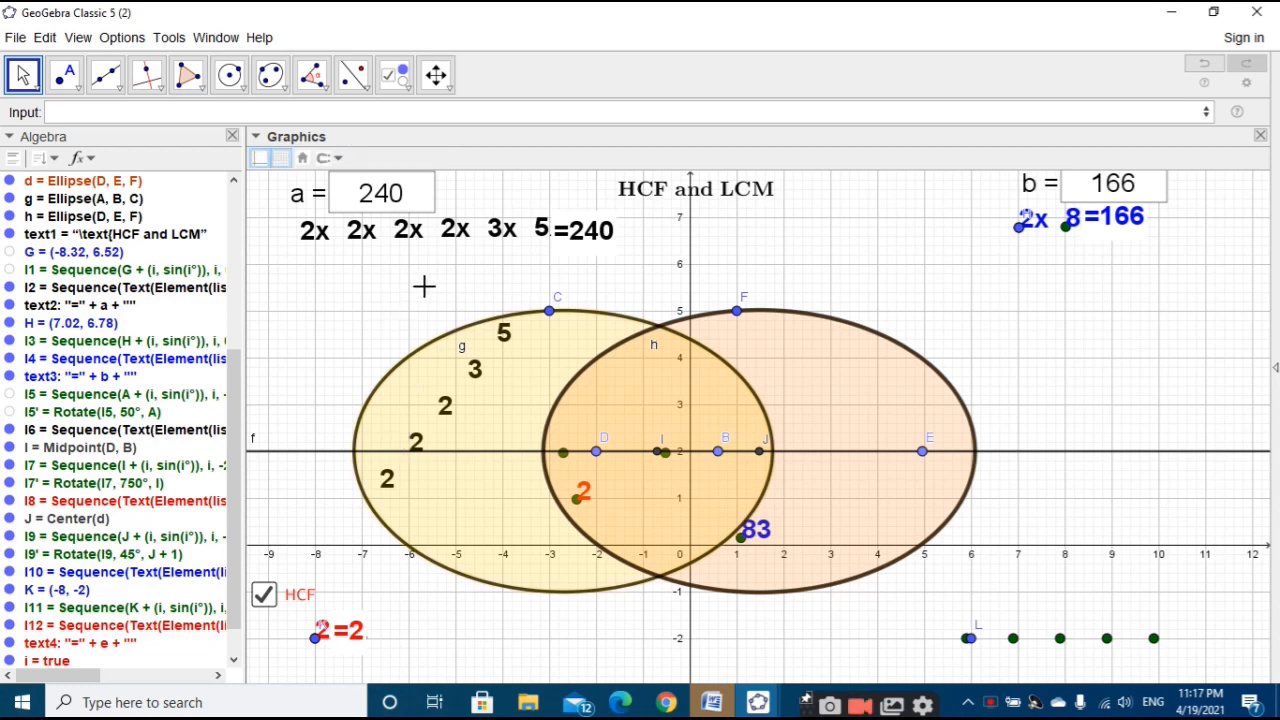
# Step: Copy the complete definition of list l2, the factor texts of a, and paste it as a new input command
pyautogui.click(456, 232)
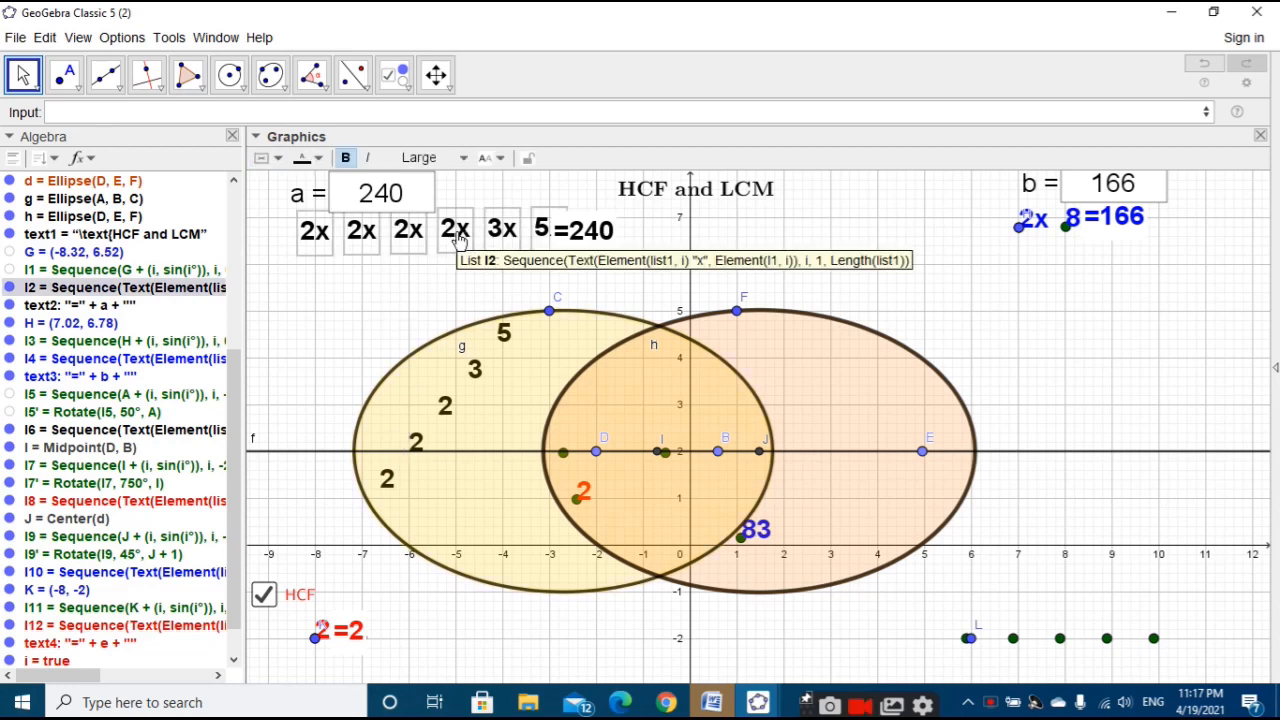
pyautogui.doubleClick(210, 288)
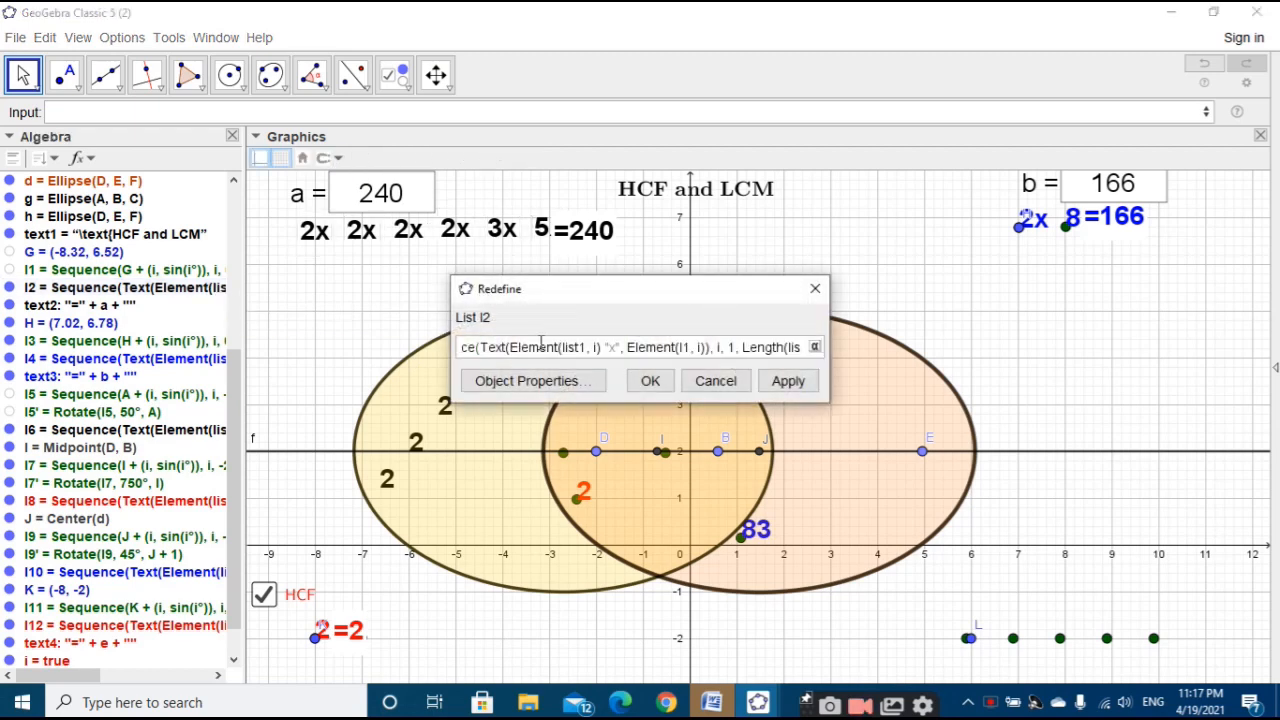
pyautogui.hotkey('ctrl', 'a')
pyautogui.hotkey('ctrl', 'c')
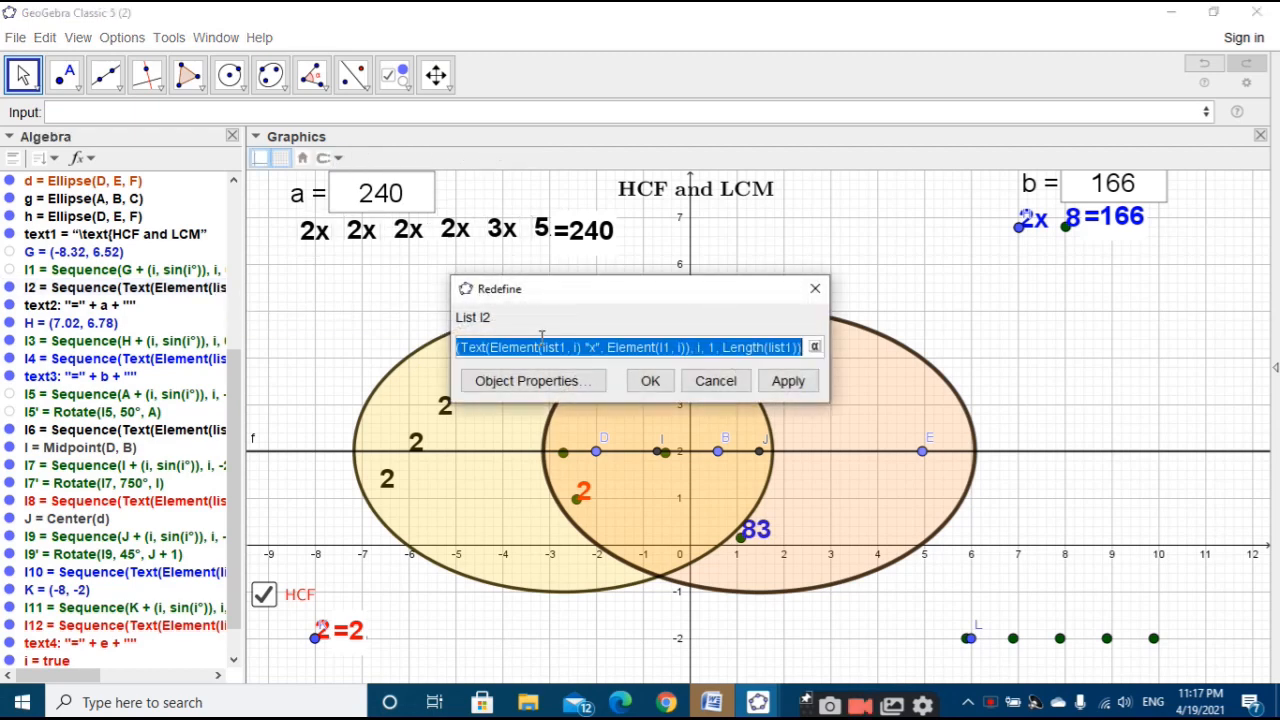
pyautogui.click(633, 382)
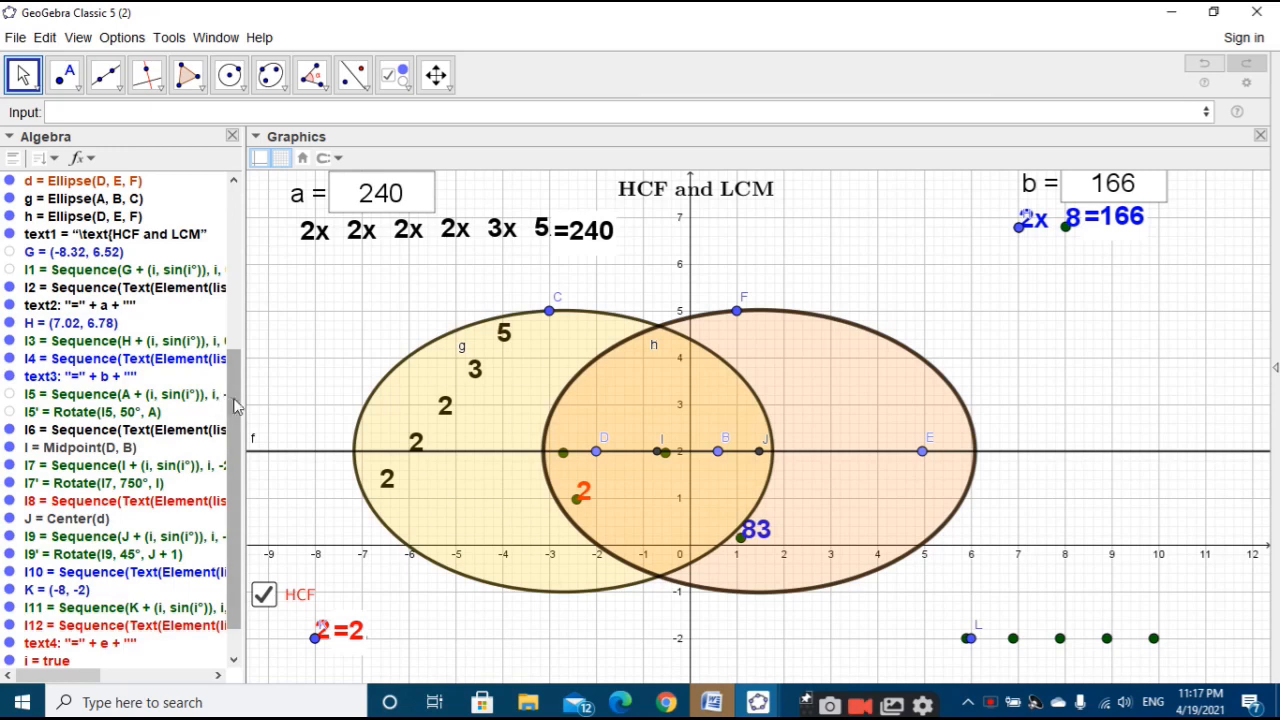
pyautogui.scroll(-1, 236, 420)
pyautogui.click(157, 676)
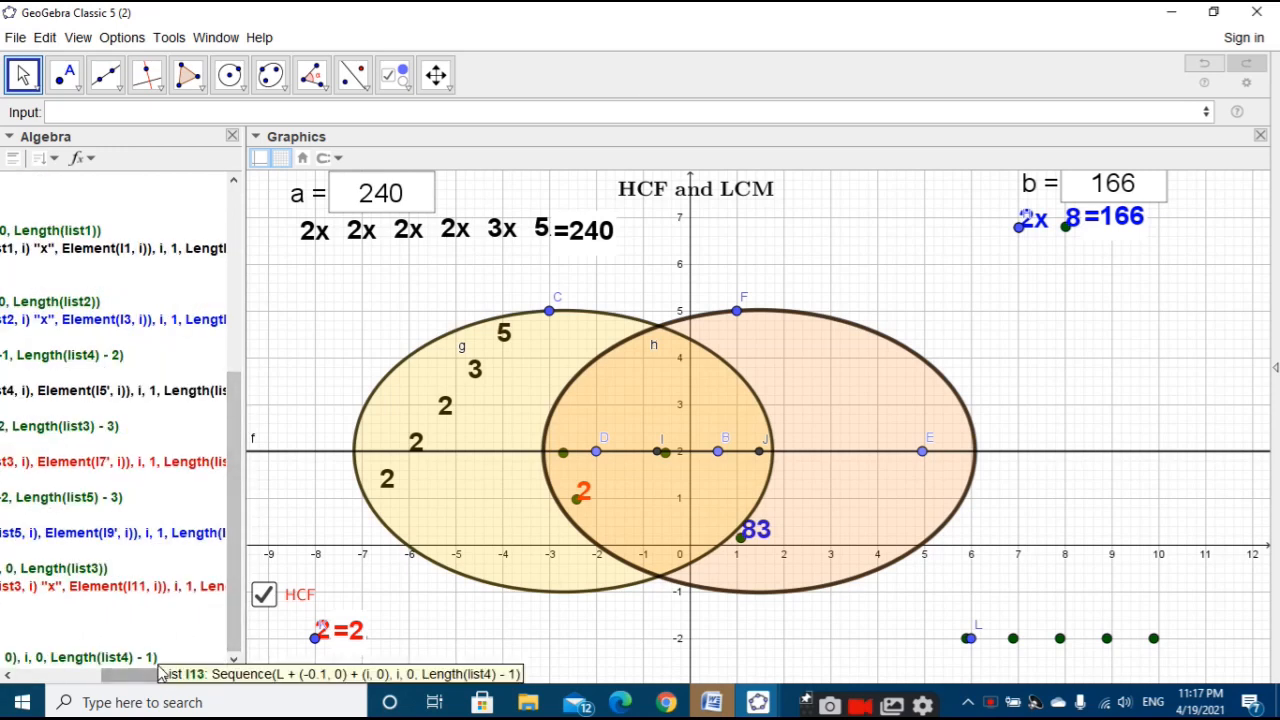
pyautogui.click(90, 676)
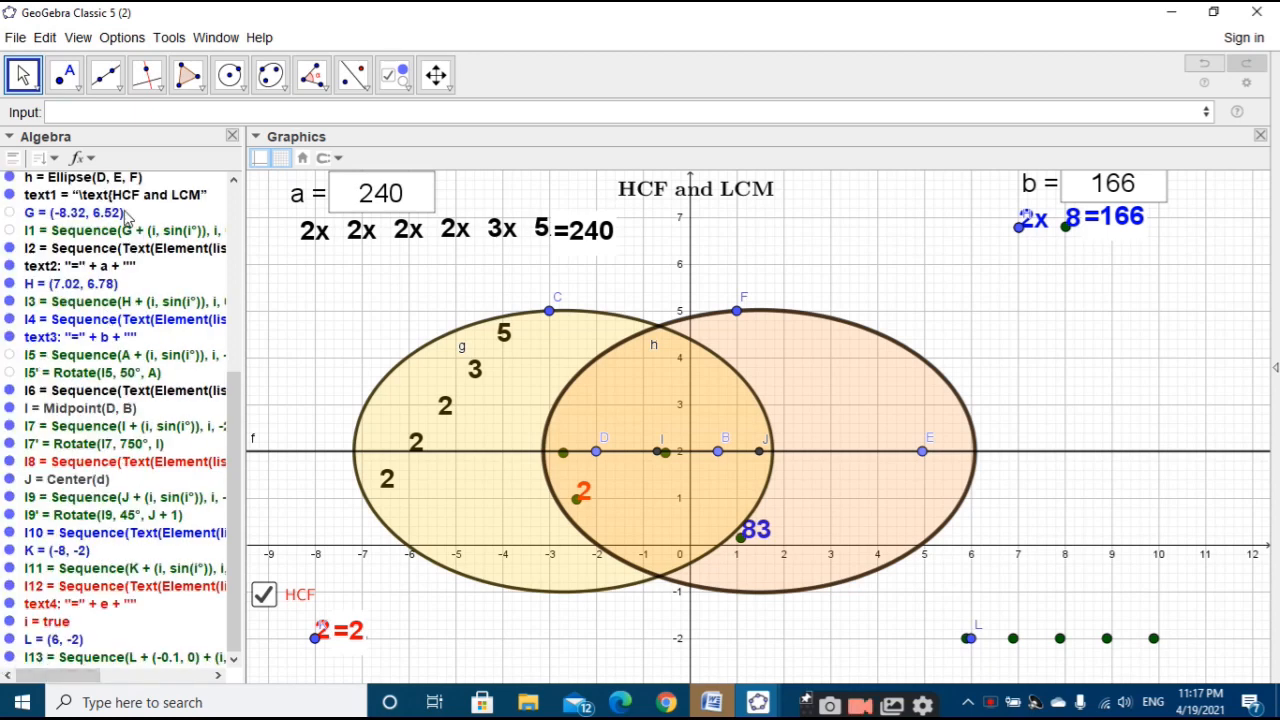
pyautogui.hotkey('ctrl', 'v')
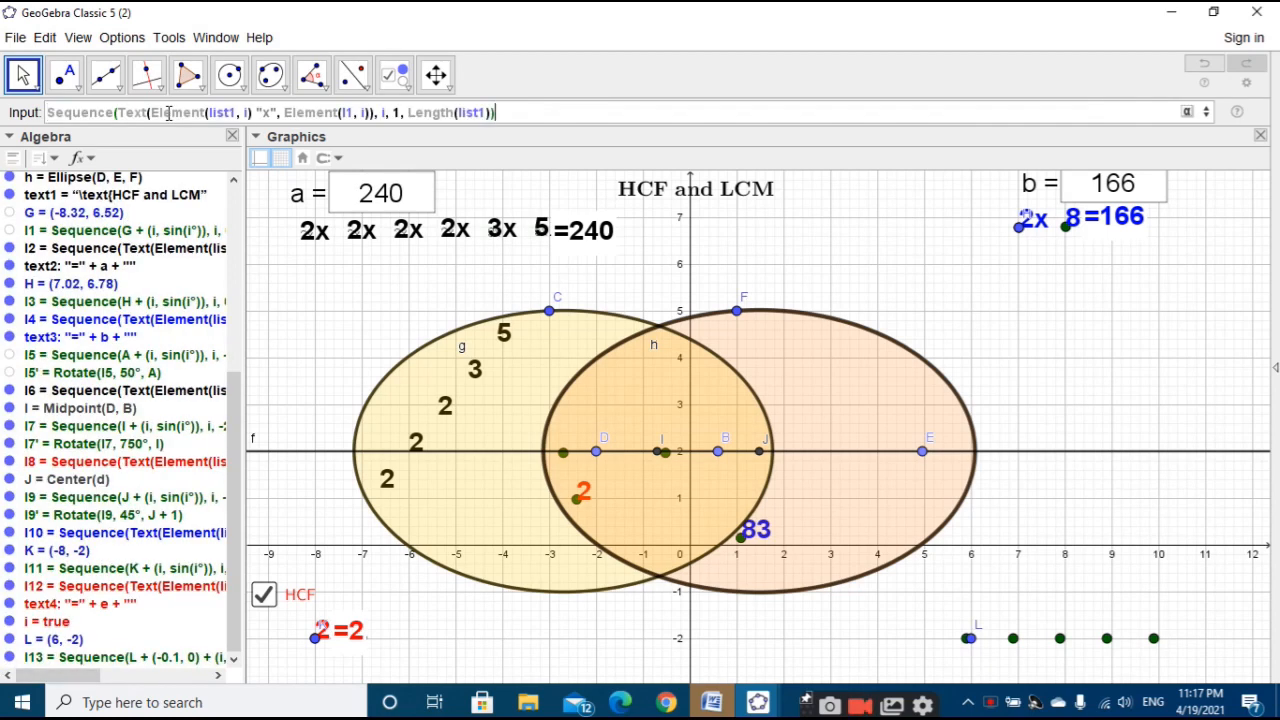
# Step: Change the pasted command to Sequence(Text(Element(list4, i) "x", Element(l13, i)), i, 1, Length(list4)) and create the list
pyautogui.click(237, 112)
pyautogui.press('BackSpace')
pyautogui.write('4')
pyautogui.press('BackSpace')
pyautogui.write('3')
pyautogui.write('1')
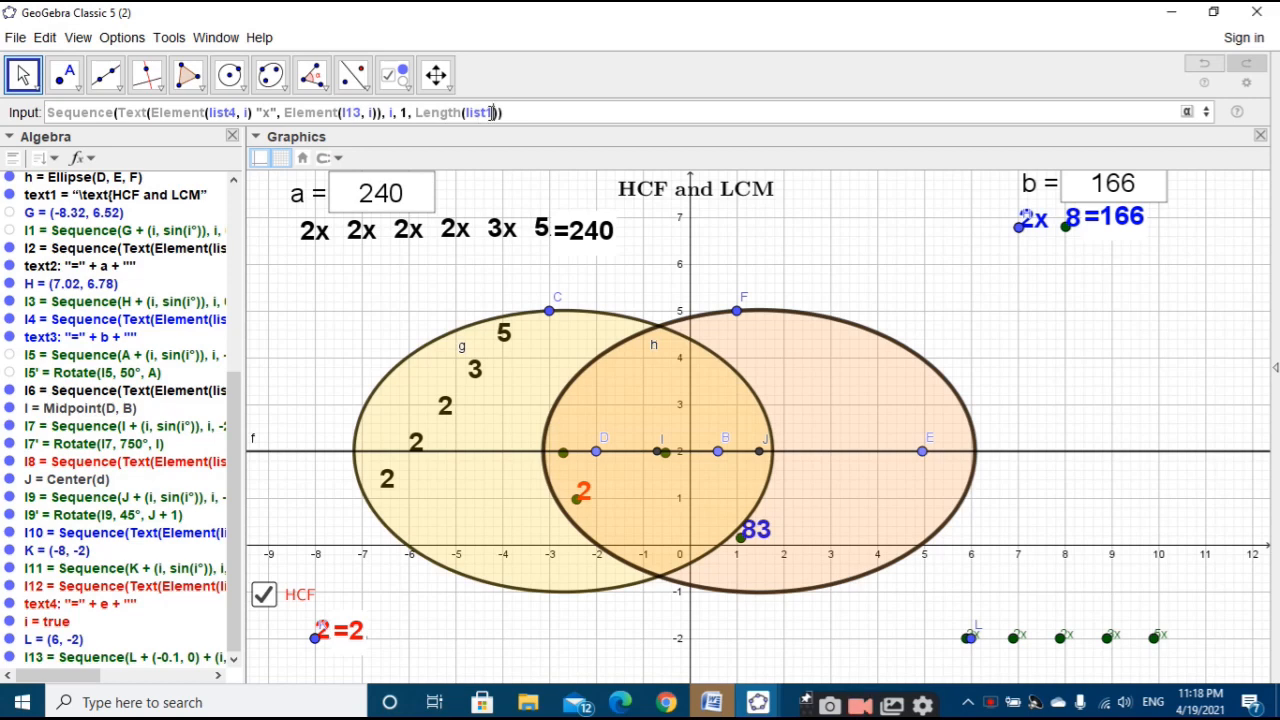
pyautogui.press('BackSpace')
pyautogui.write('4')
pyautogui.press('Return')
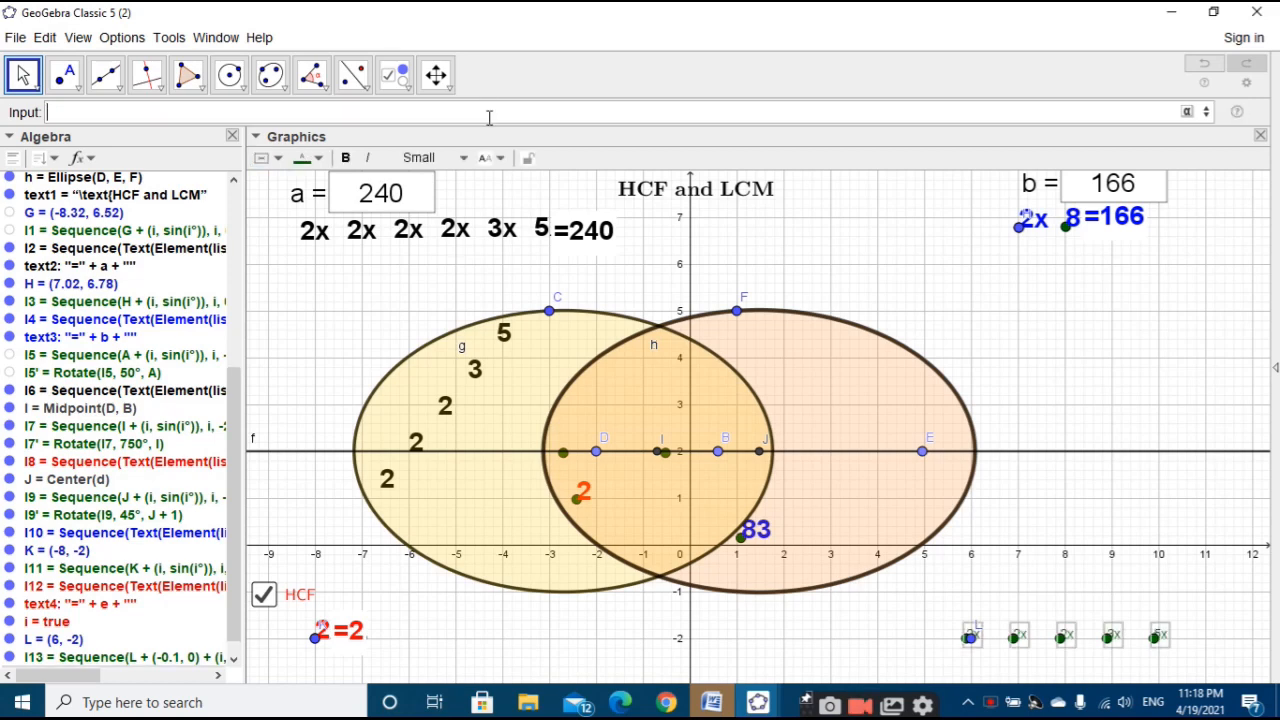
# Step: Format the new row of factor texts beside point L as bold, Large and black
pyautogui.click(345, 157)
pyautogui.click(430, 157)
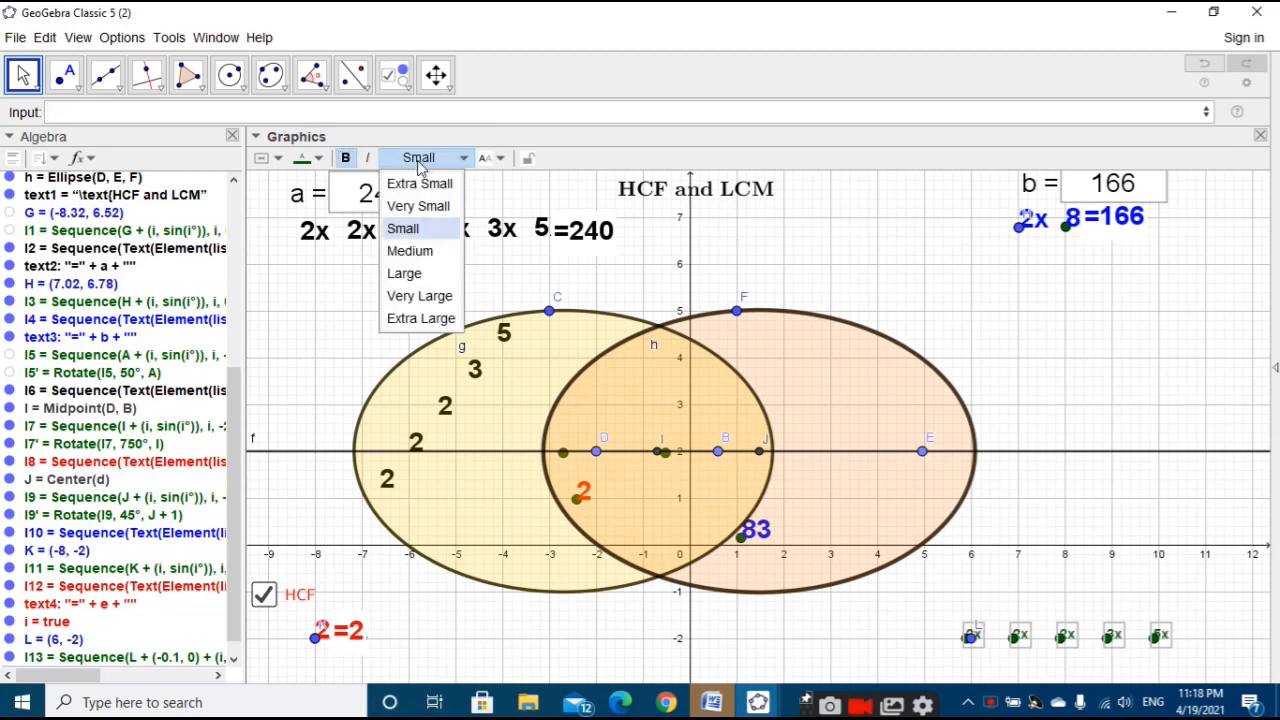
pyautogui.click(408, 273)
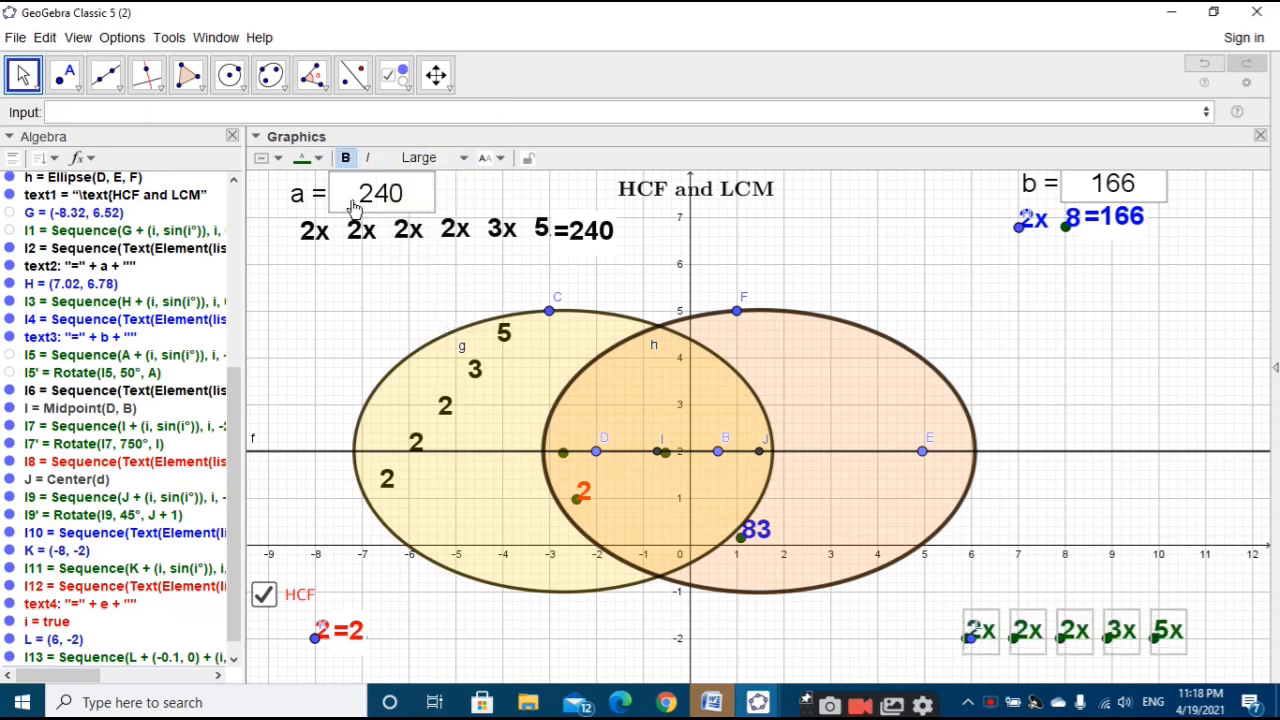
pyautogui.click(323, 160)
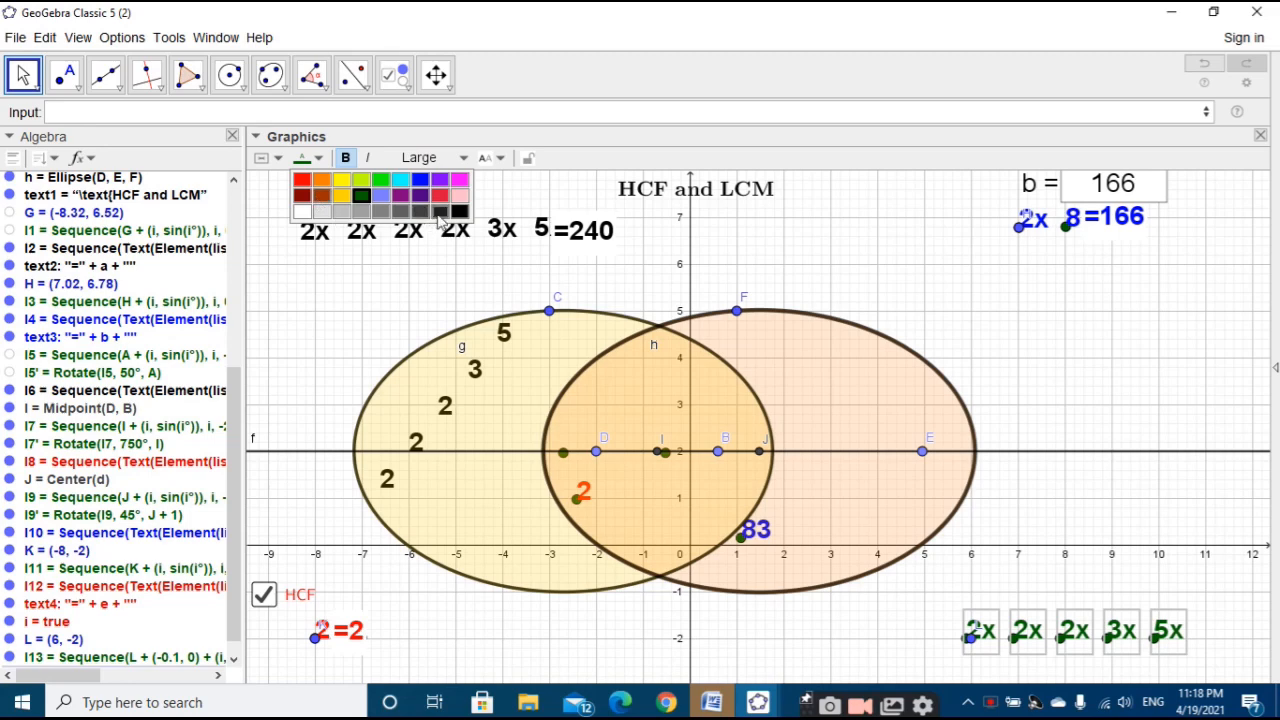
pyautogui.click(462, 212)
pyautogui.click(1113, 504)
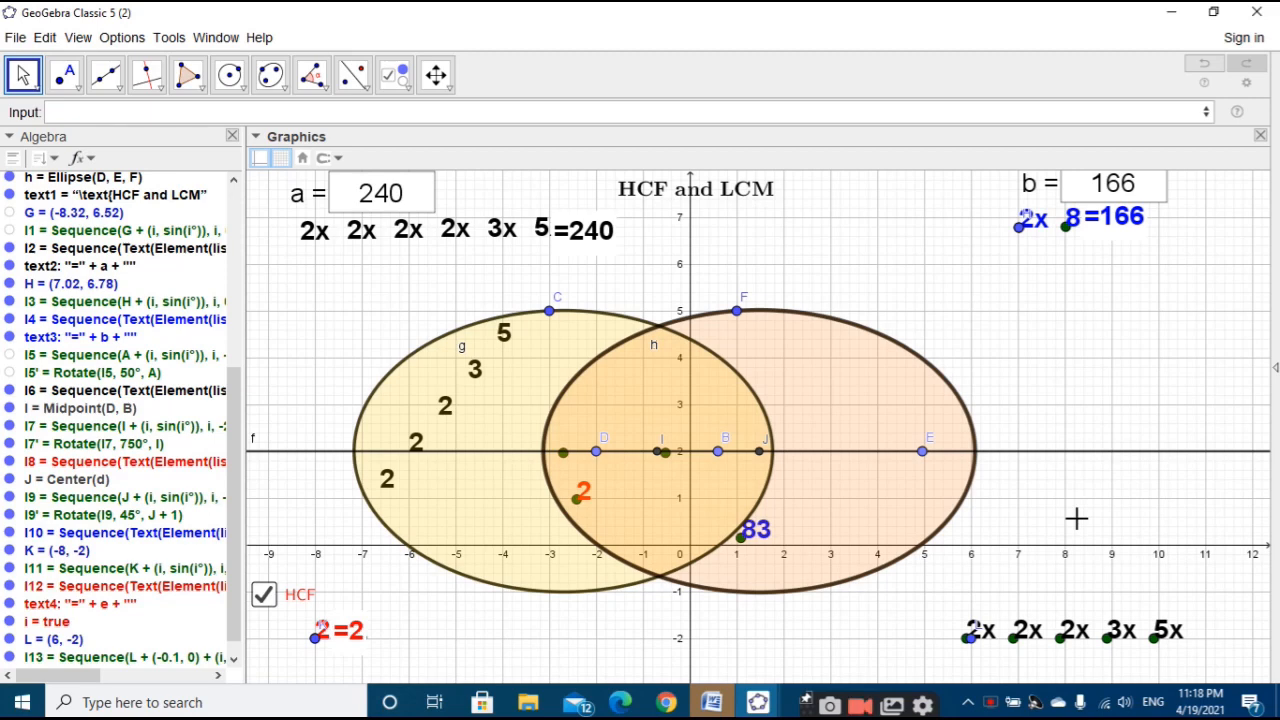
# Step: Start a new Sequence command with a text expression containing the Element(<List>, <Position of Element>) form
pyautogui.click(583, 490)
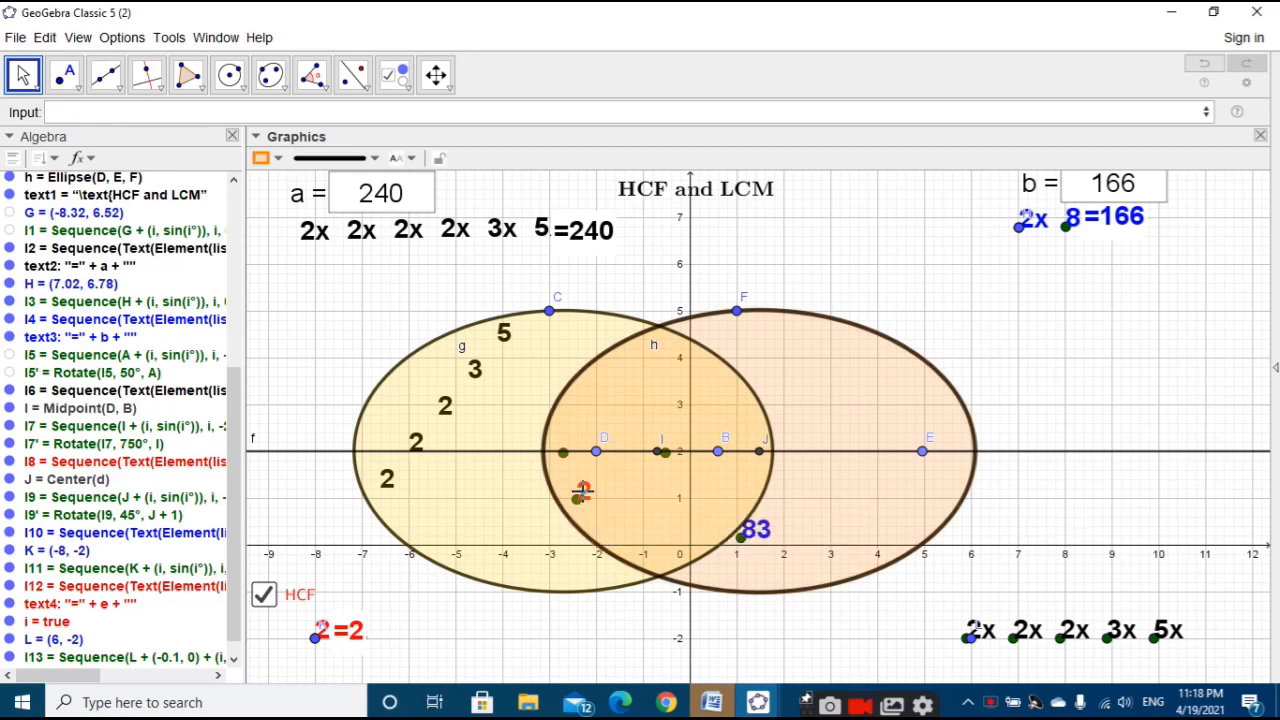
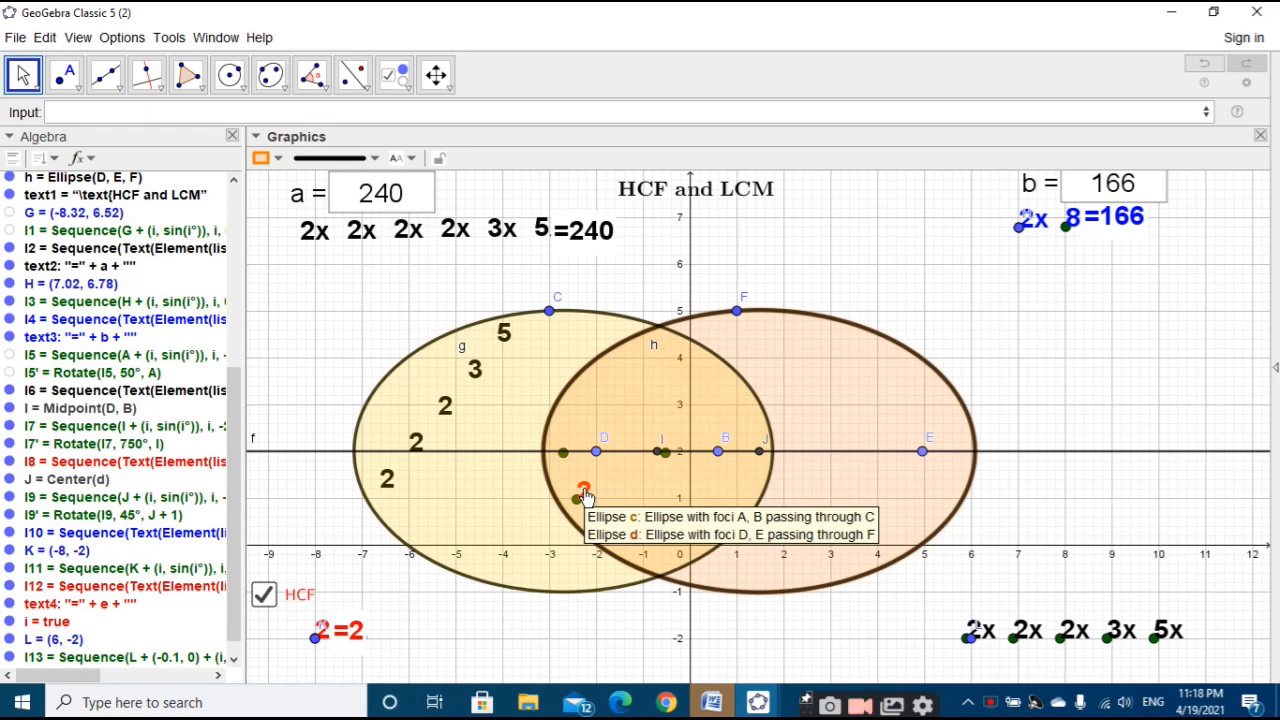
pyautogui.click(328, 112)
pyautogui.write('seq')
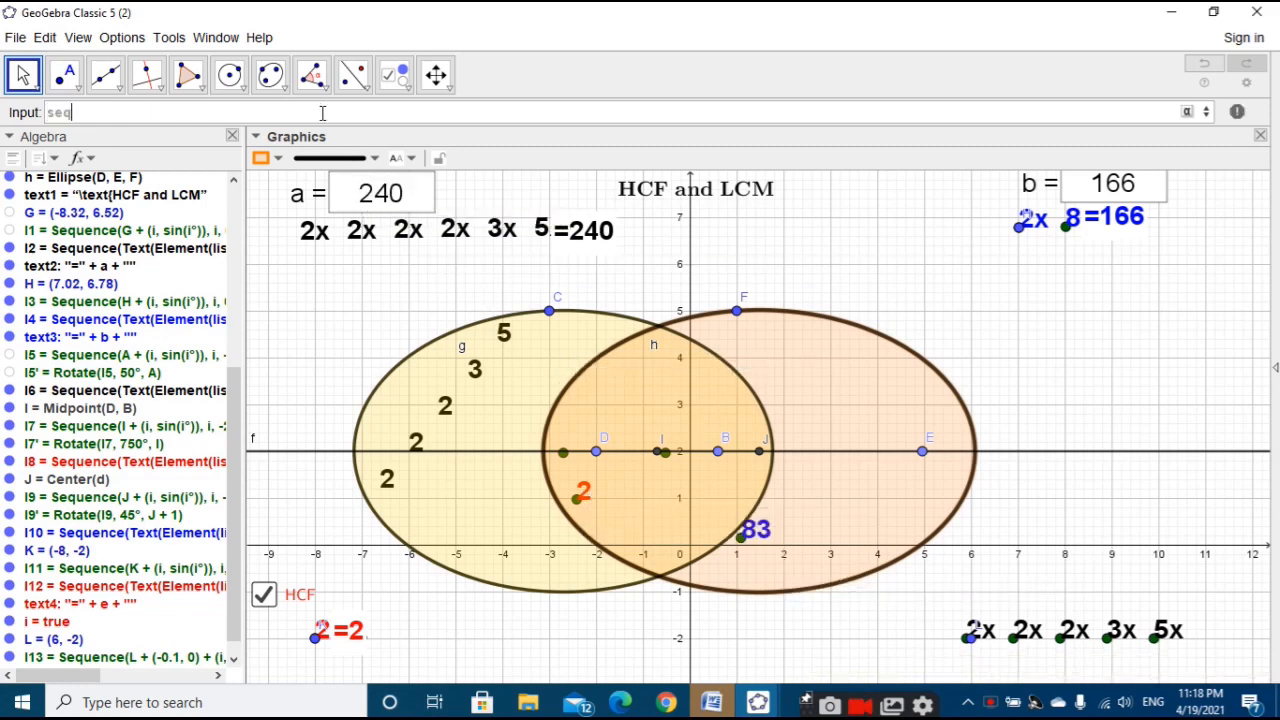
pyautogui.click(334, 212)
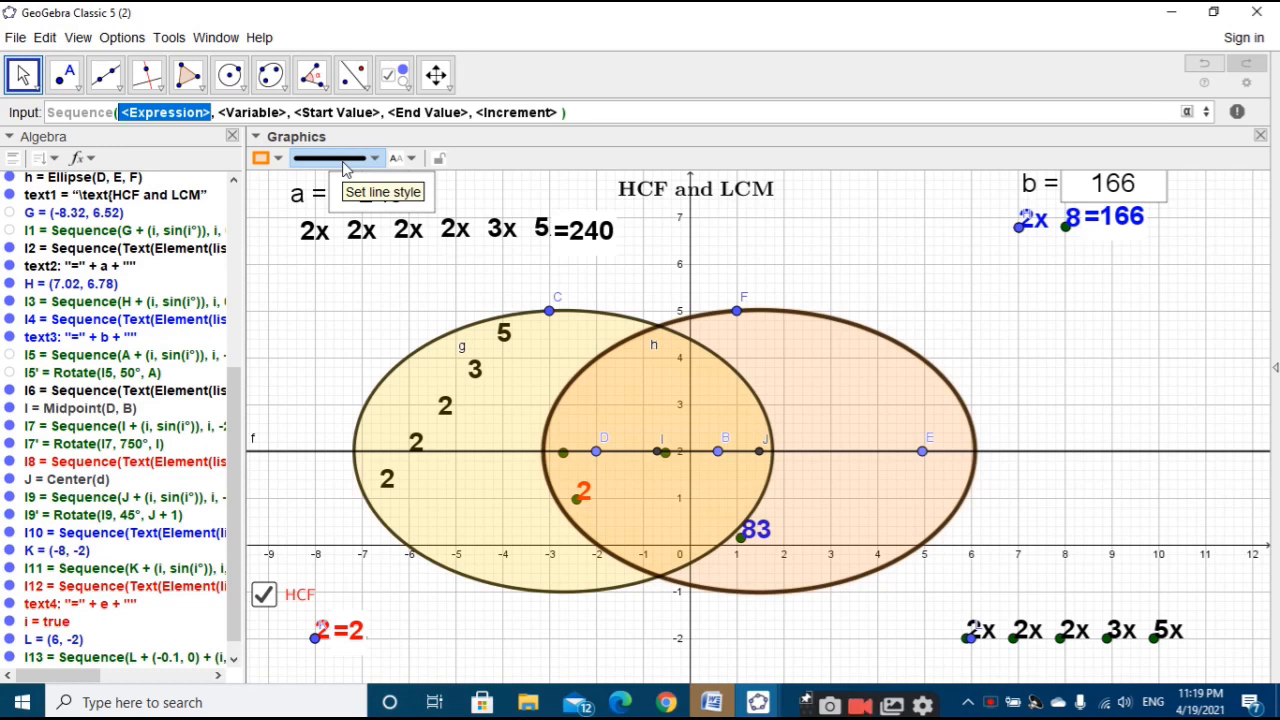
pyautogui.write('text')
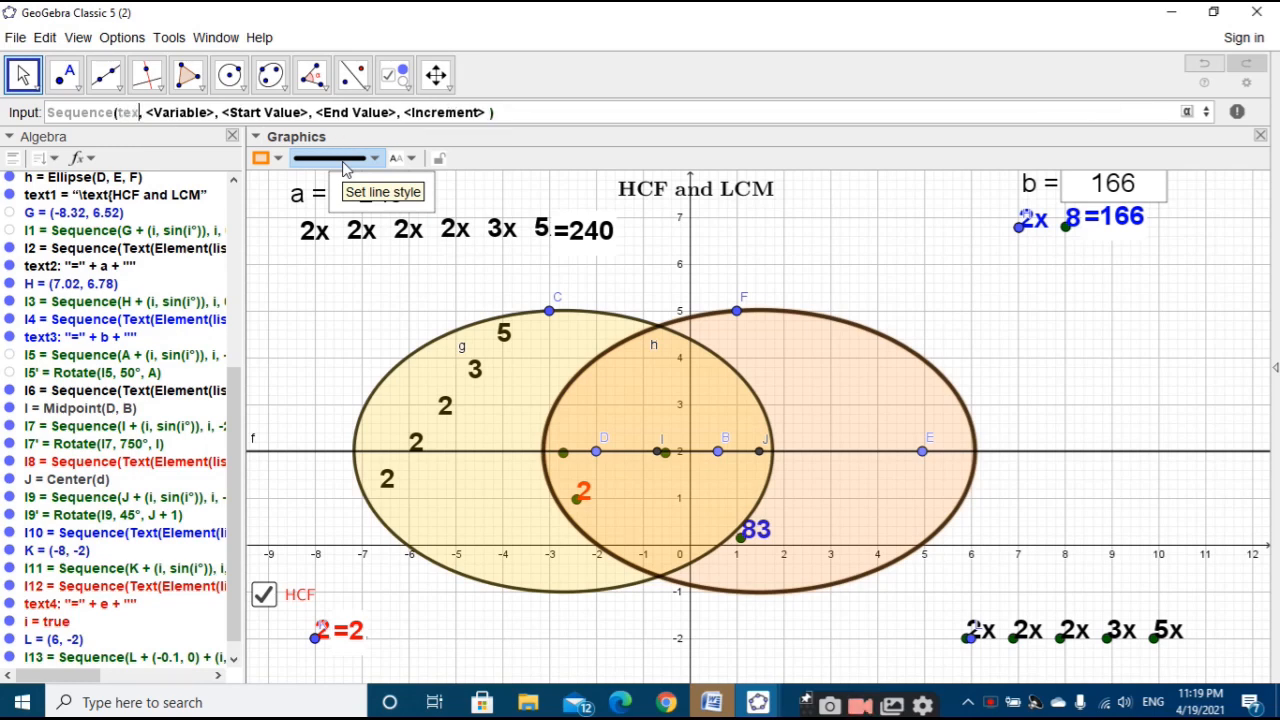
pyautogui.press('Escape')
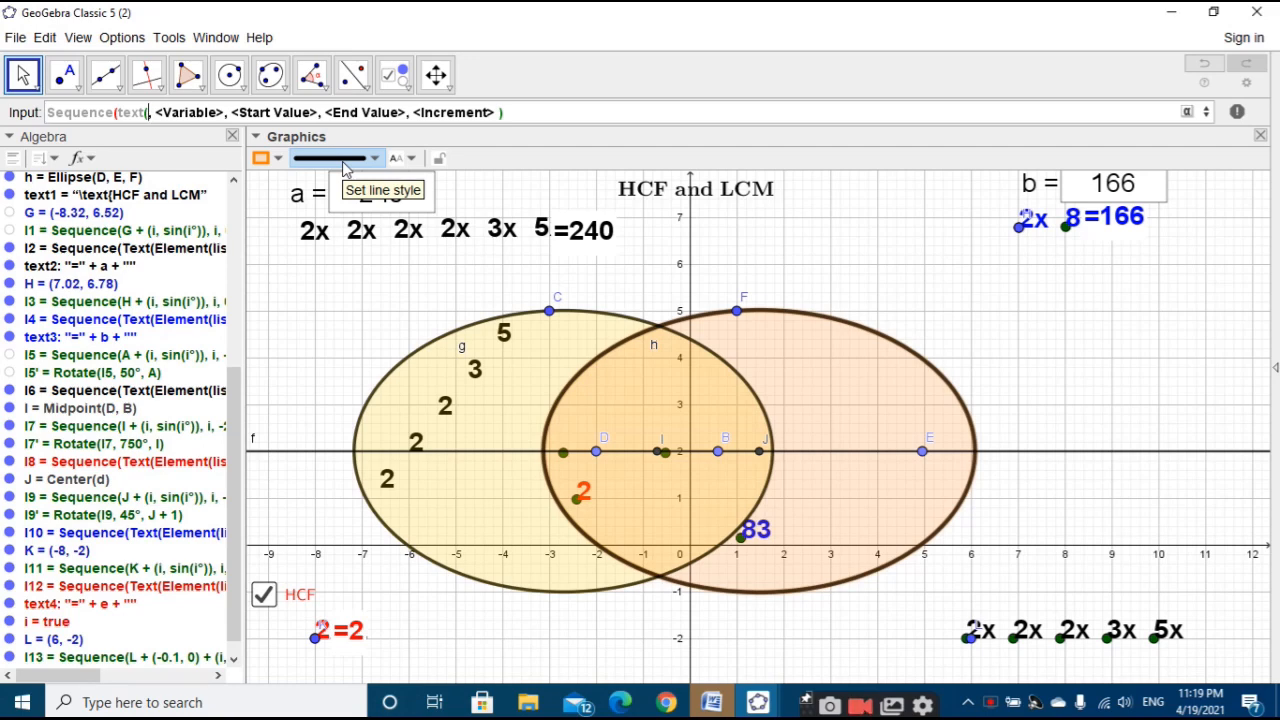
pyautogui.write('Elem')
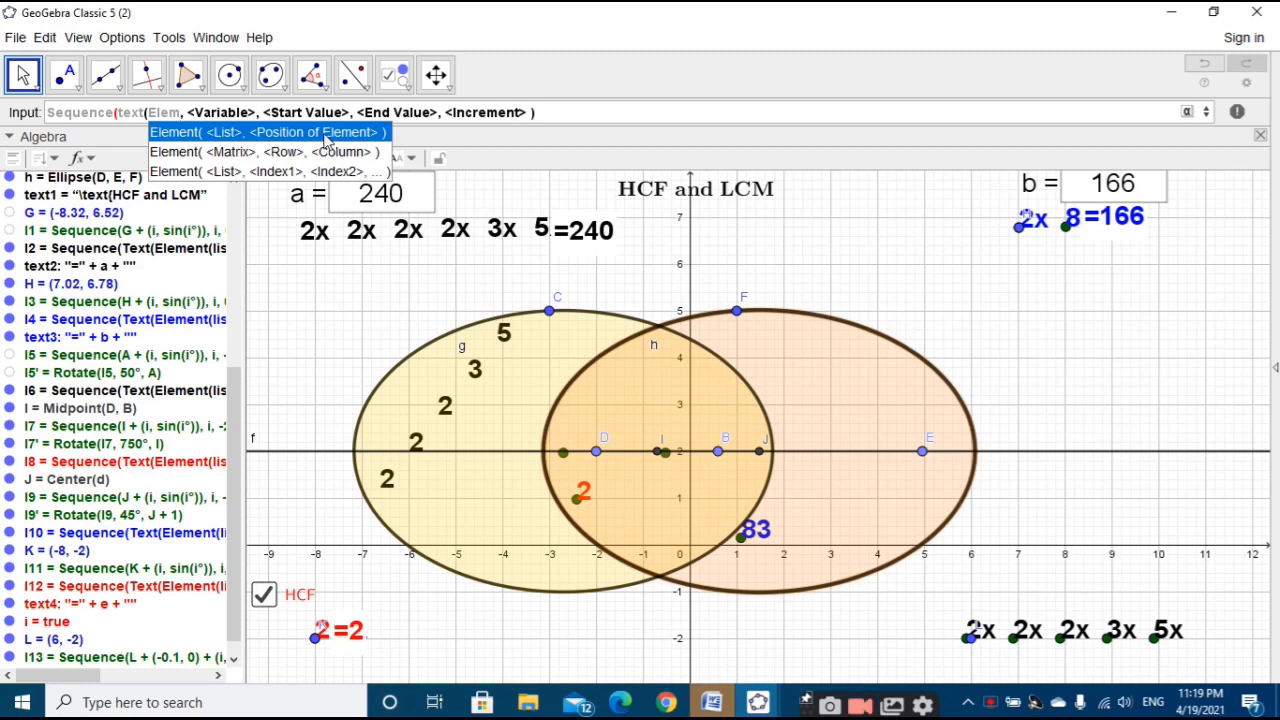
pyautogui.click(326, 137)
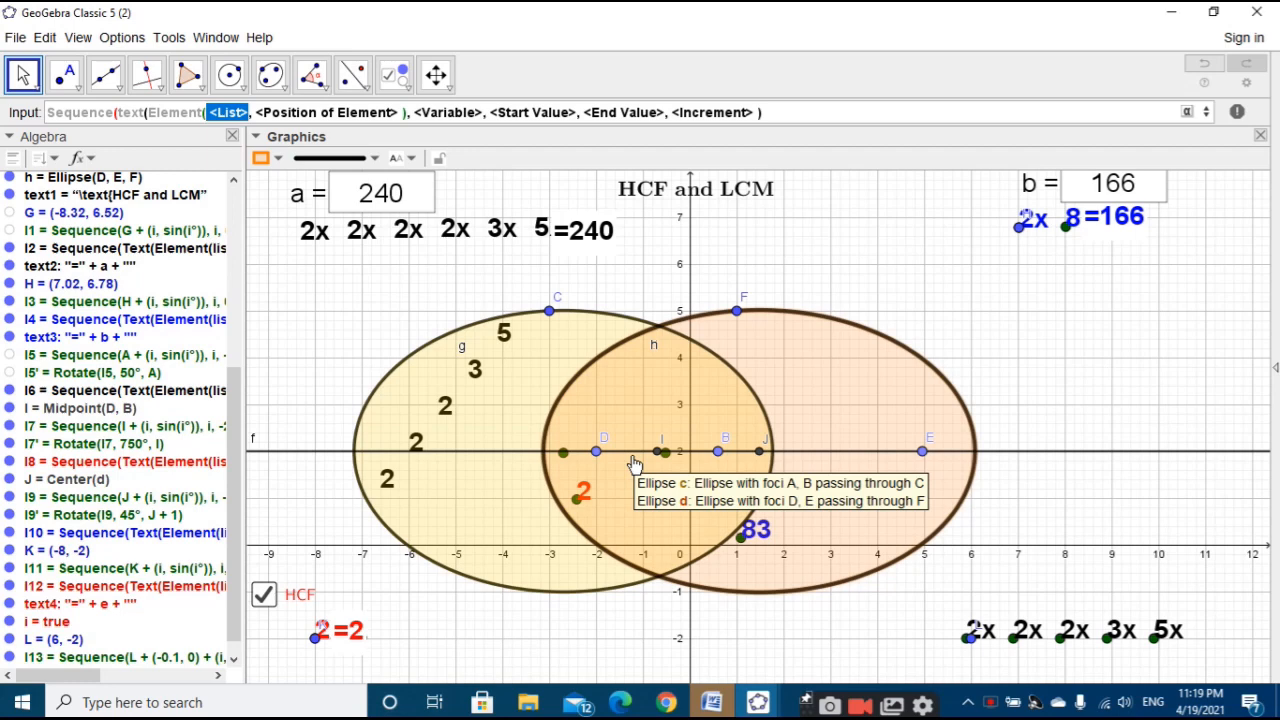
# Step: Fill in the text content as Element(list5, i) followed by "x"
pyautogui.write('list')
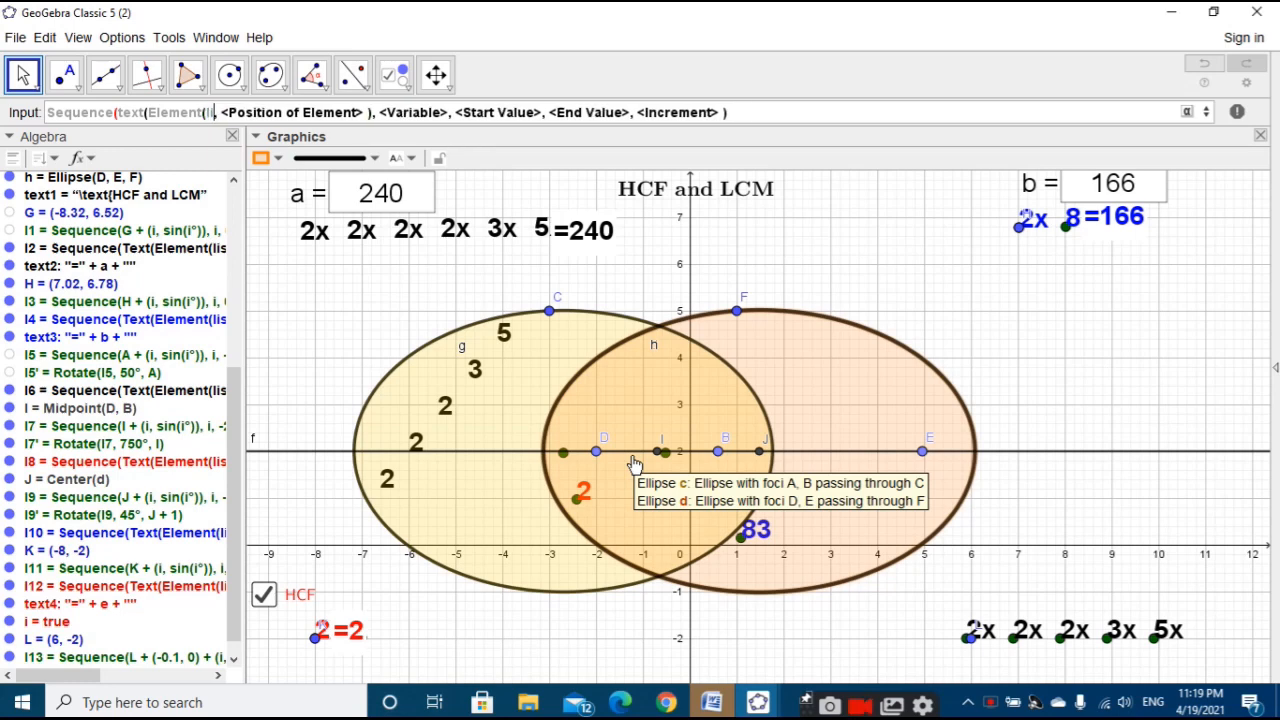
pyautogui.write('5')
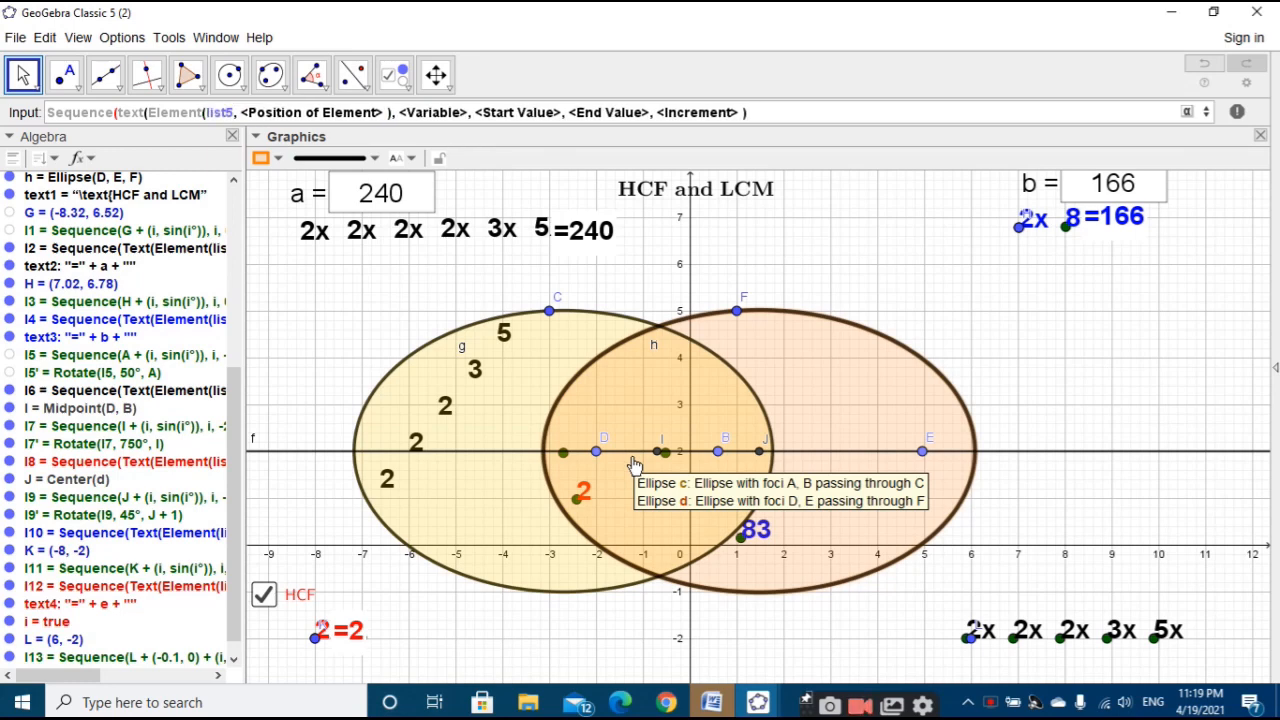
pyautogui.press('Tab')
pyautogui.write('i')
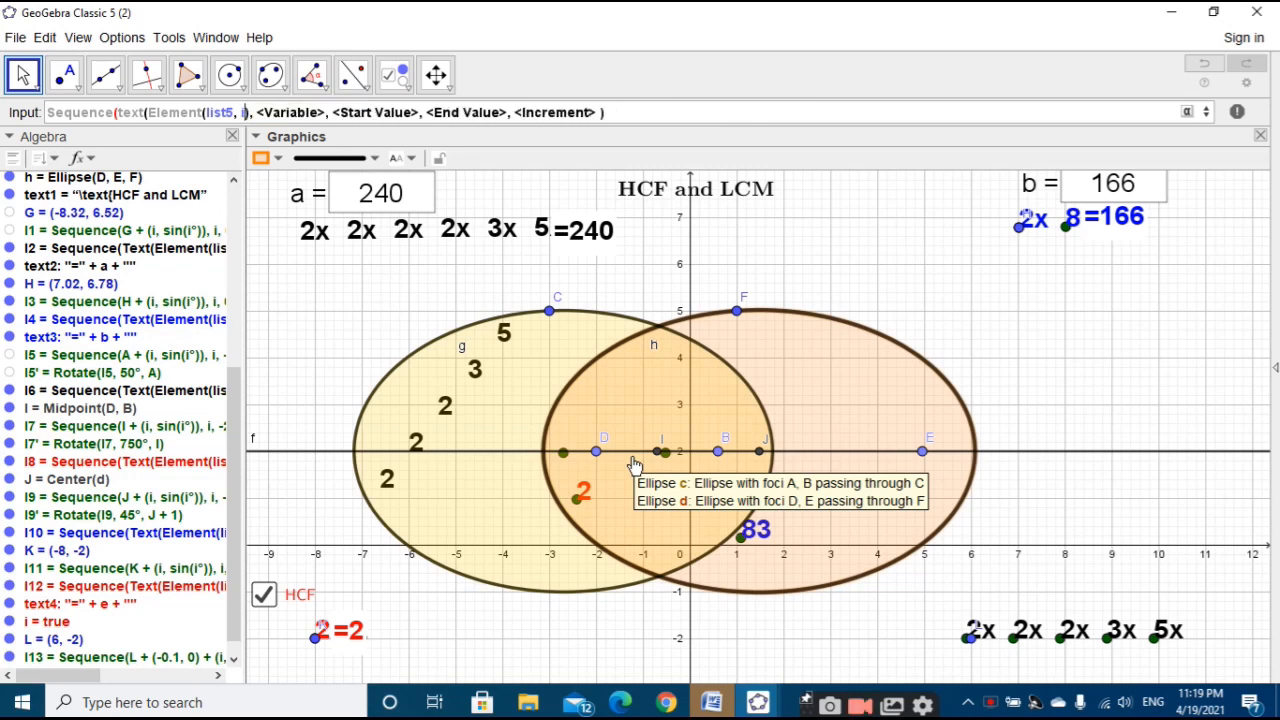
pyautogui.press('Right')
pyautogui.write('"x')
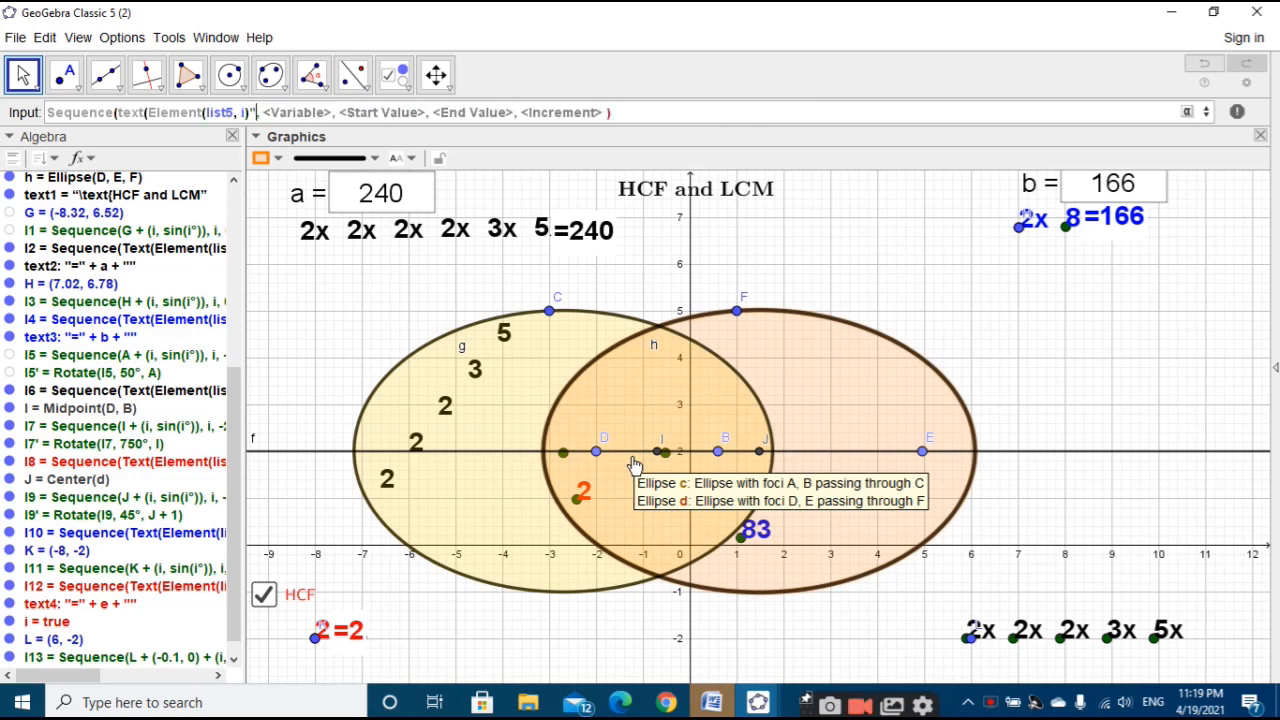
pyautogui.write('"')
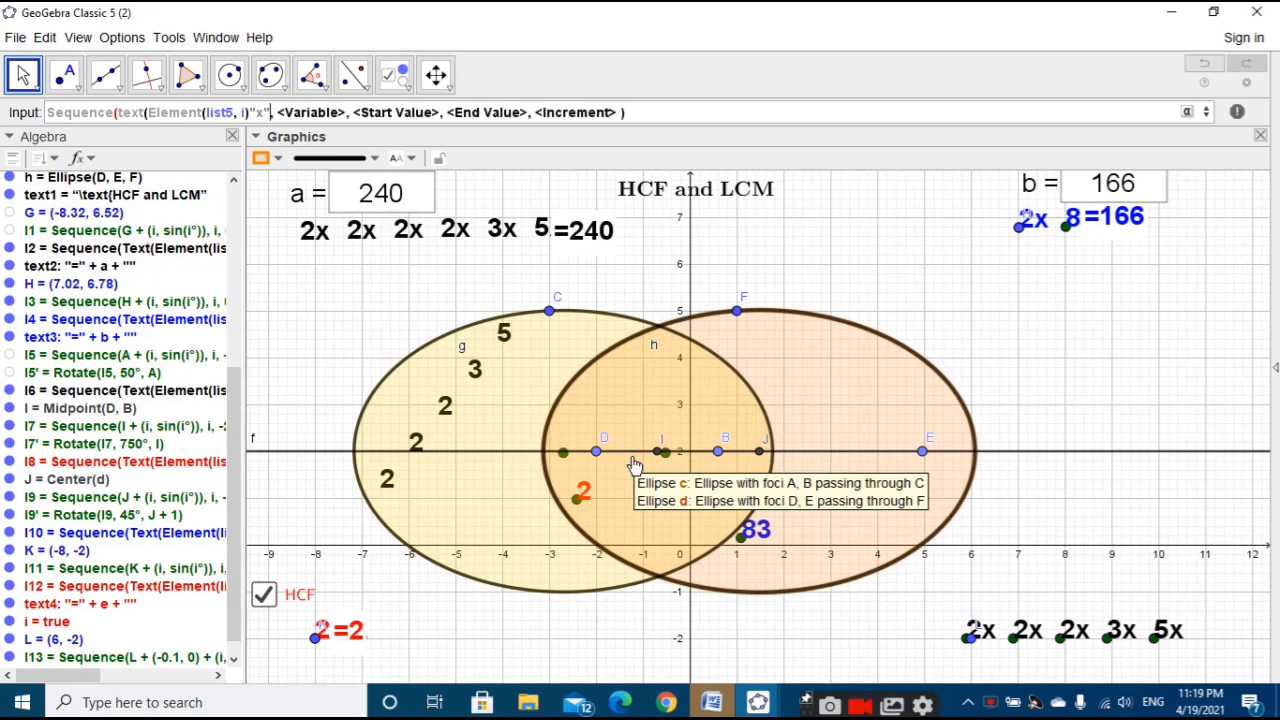
# Step: Begin the text position in the Sequence command with L+(Length(list3)
pyautogui.press('Tab')
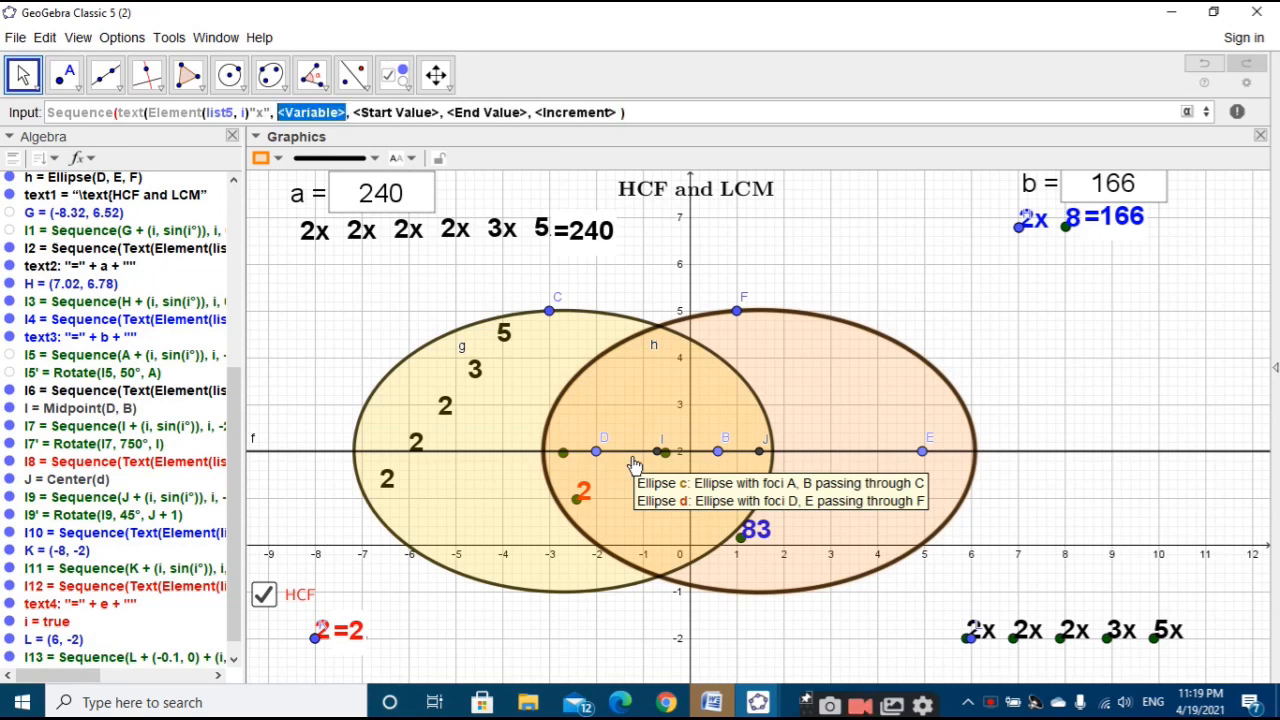
pyautogui.write('L')
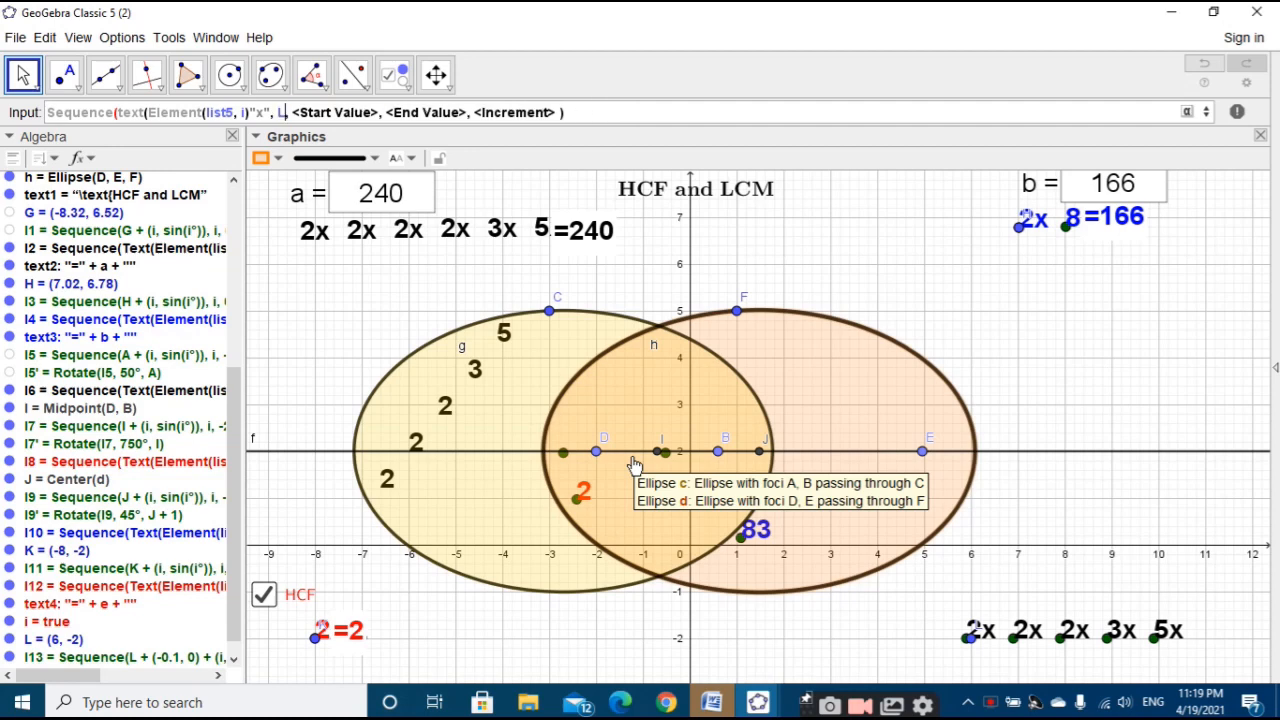
pyautogui.write('+')
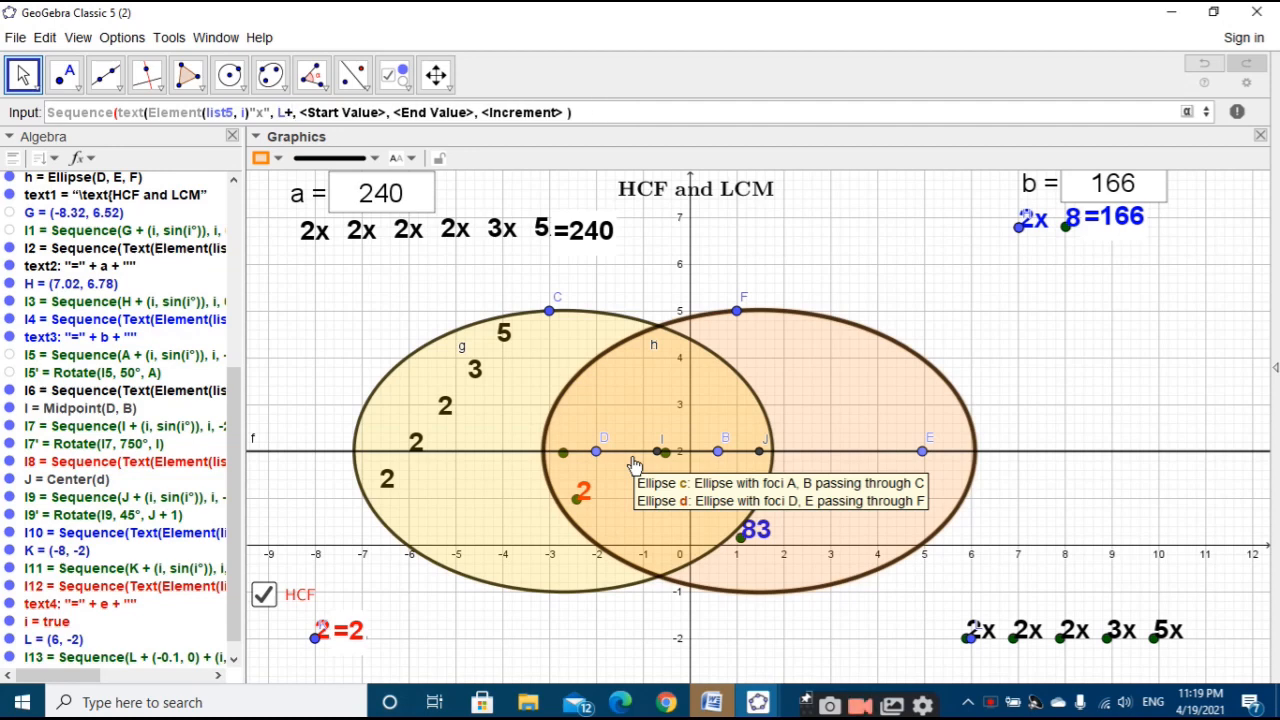
pyautogui.write('(')
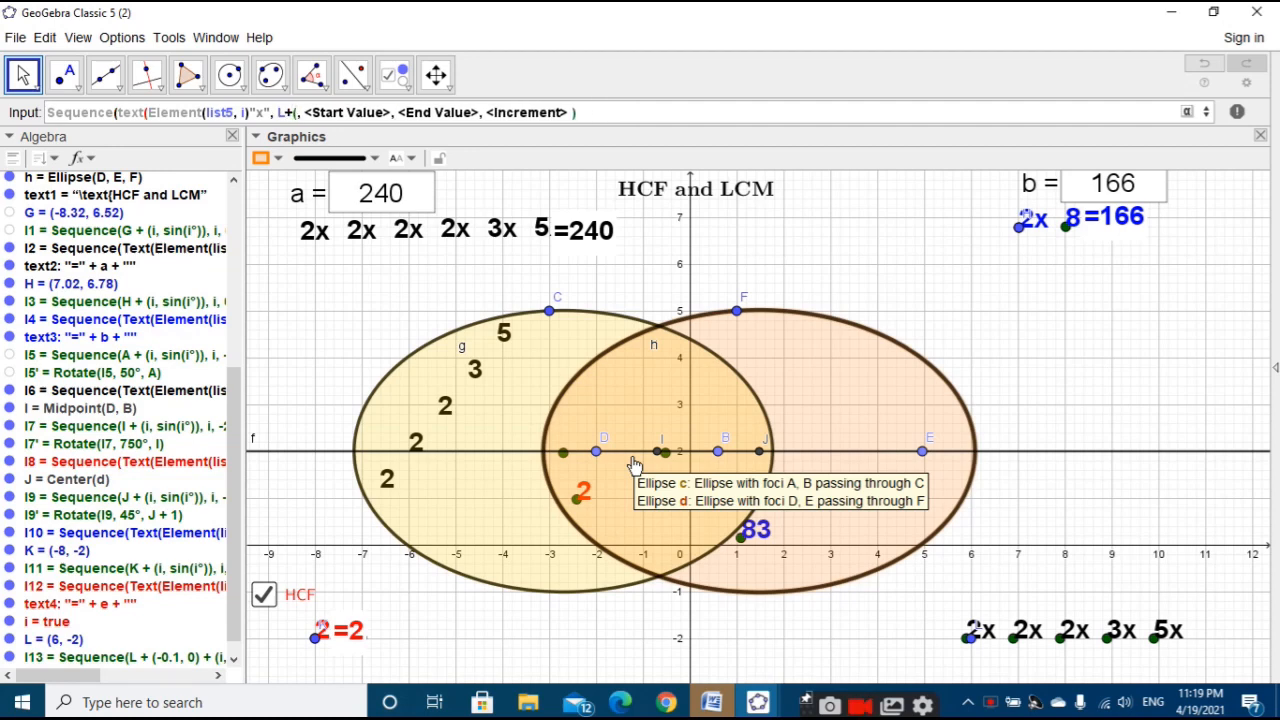
pyautogui.write('leng')
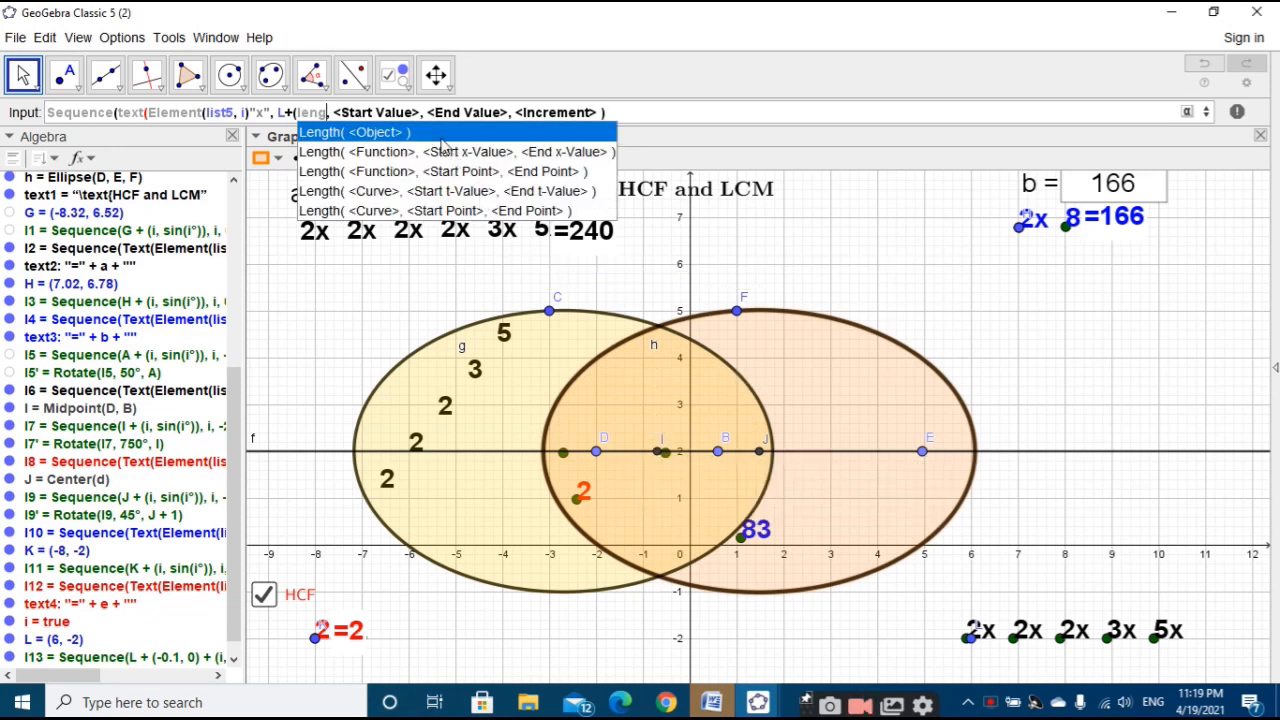
pyautogui.click(441, 134)
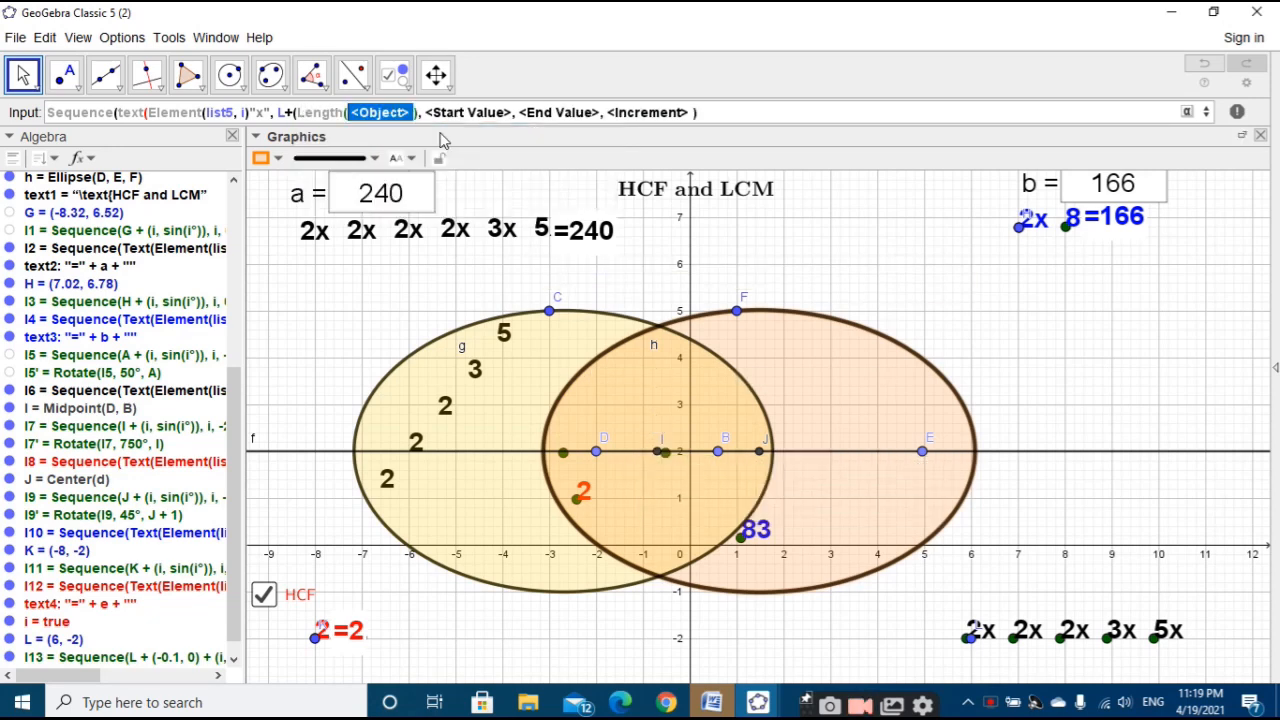
pyautogui.write('list3')
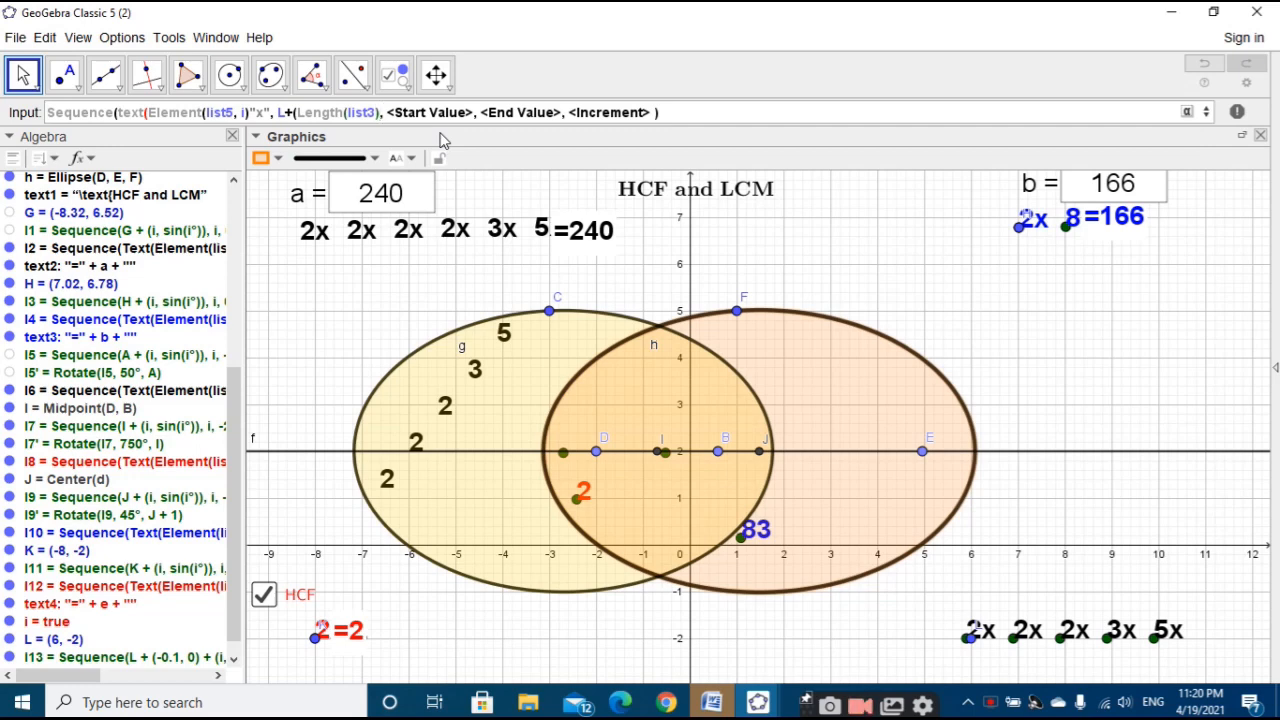
# Step: Complete the first position offset so that it reads L+(Length(list3)-1), 0)
pyautogui.write(')-11')
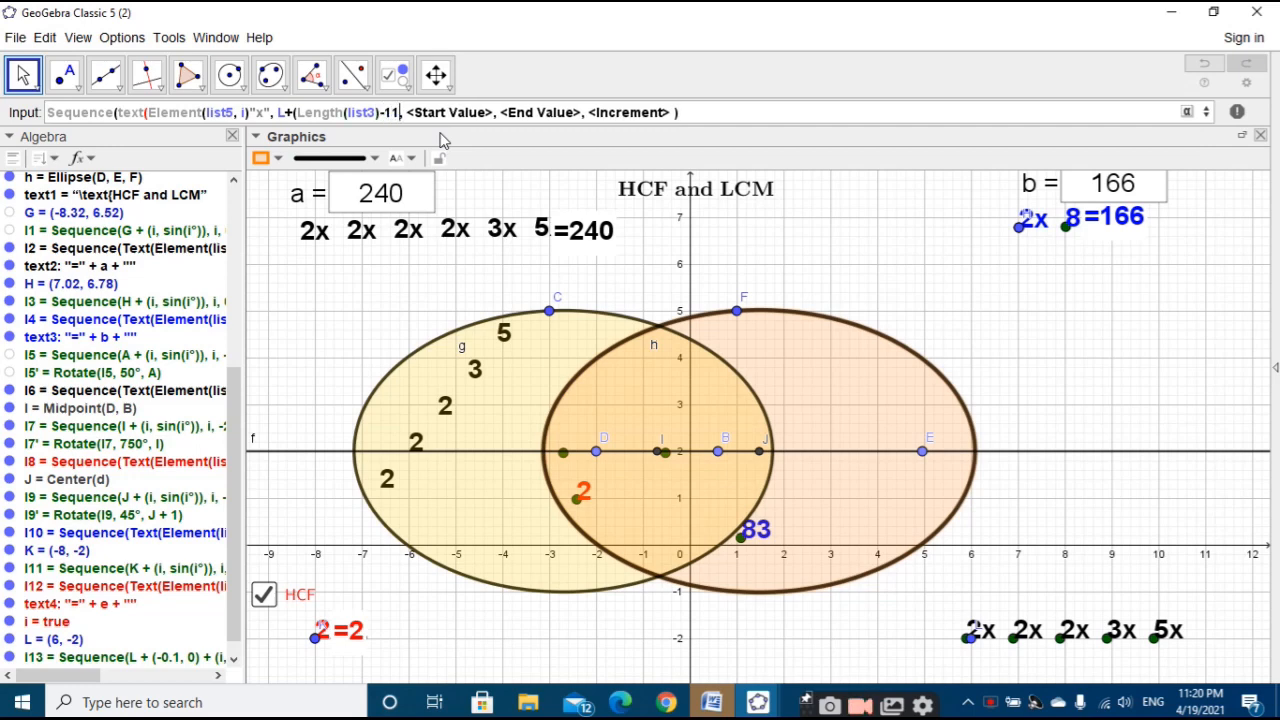
pyautogui.press('Tab')
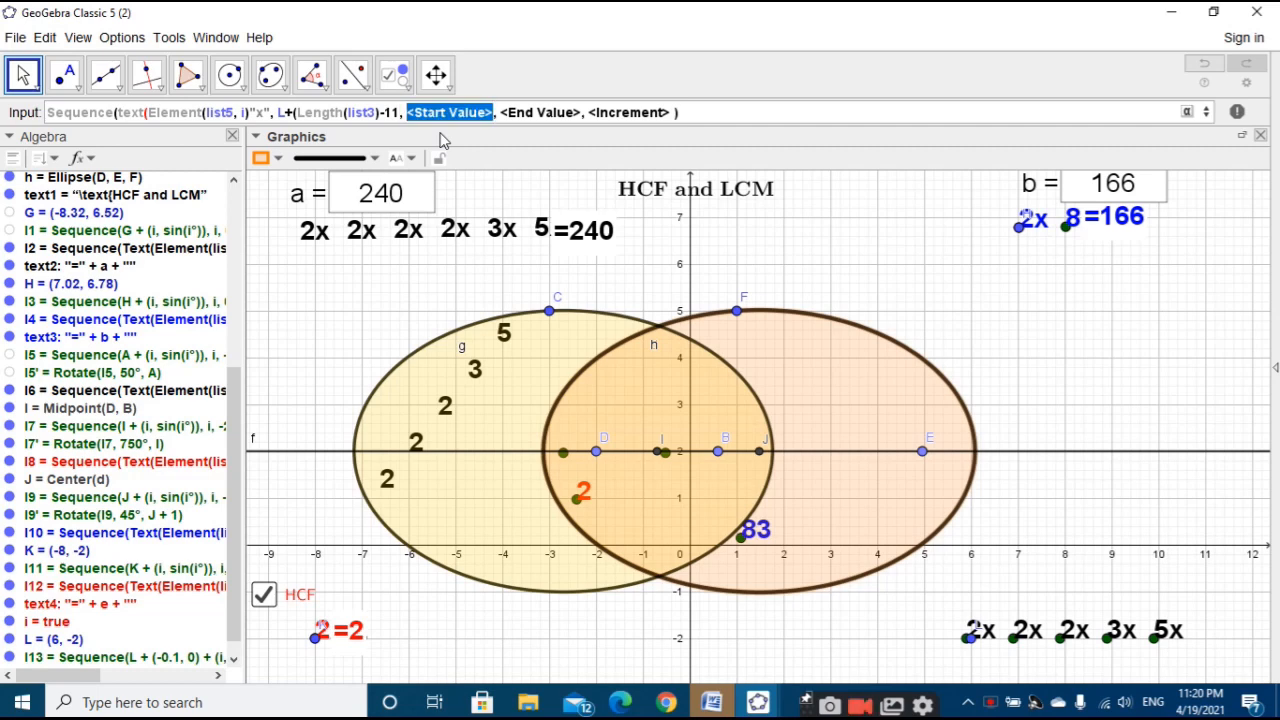
pyautogui.press('Left')
pyautogui.press('Left')
pyautogui.press('BackSpace')
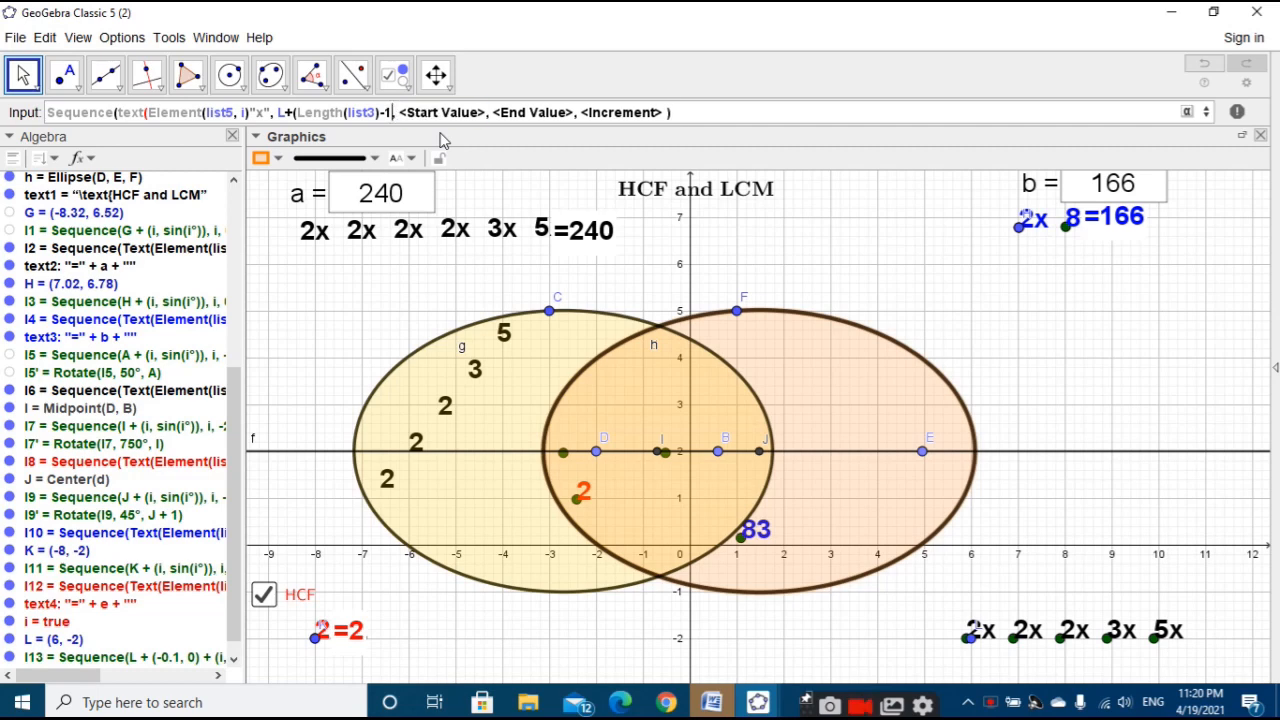
pyautogui.write('0')
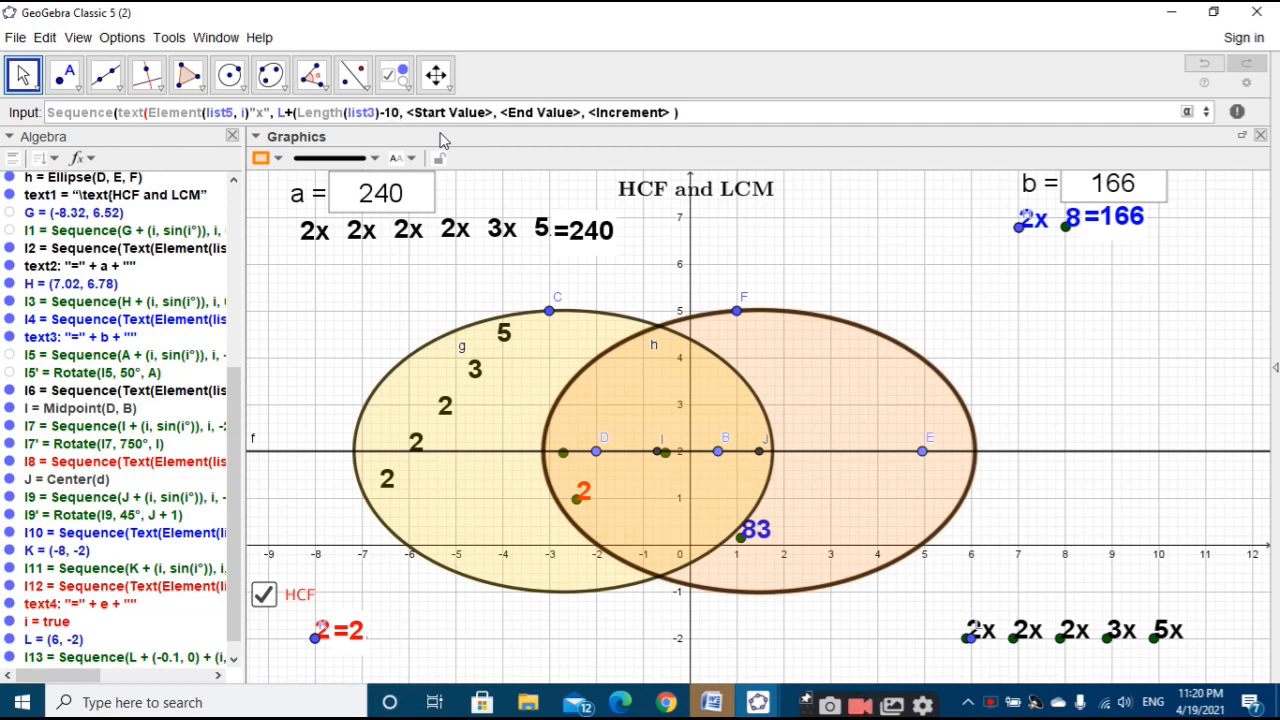
pyautogui.press('BackSpace')
pyautogui.write(')')
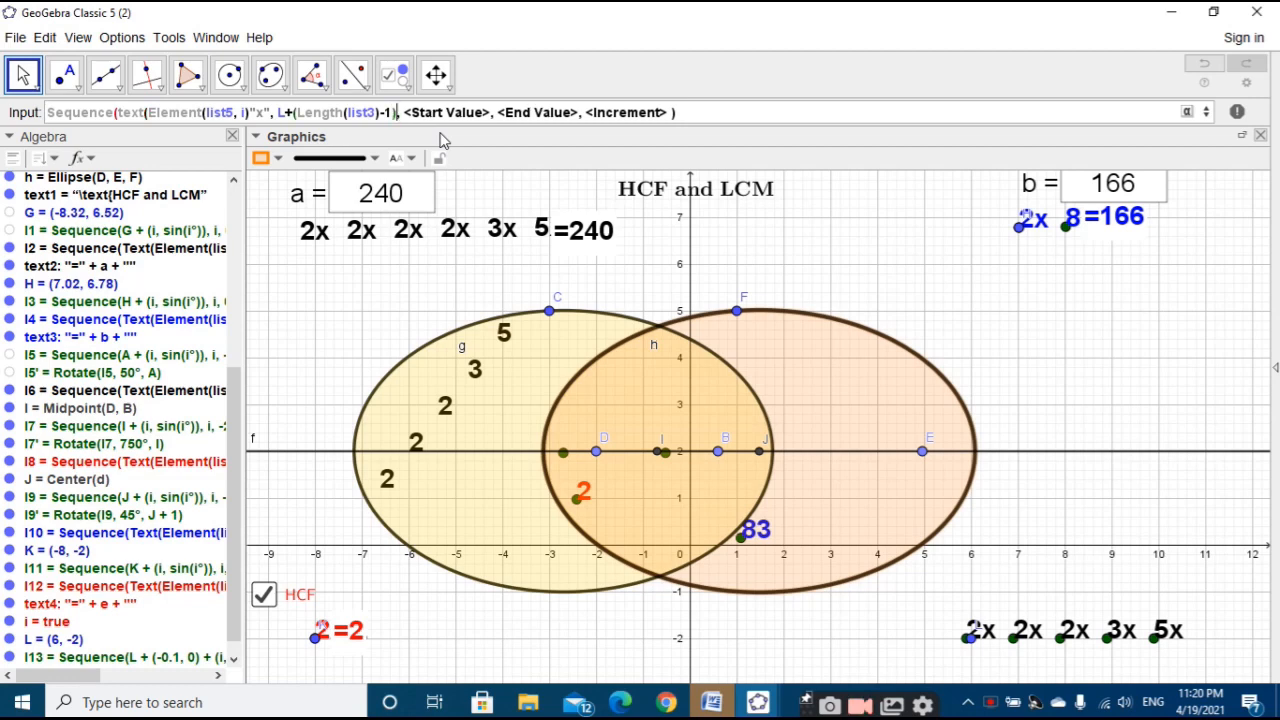
pyautogui.press('Tab')
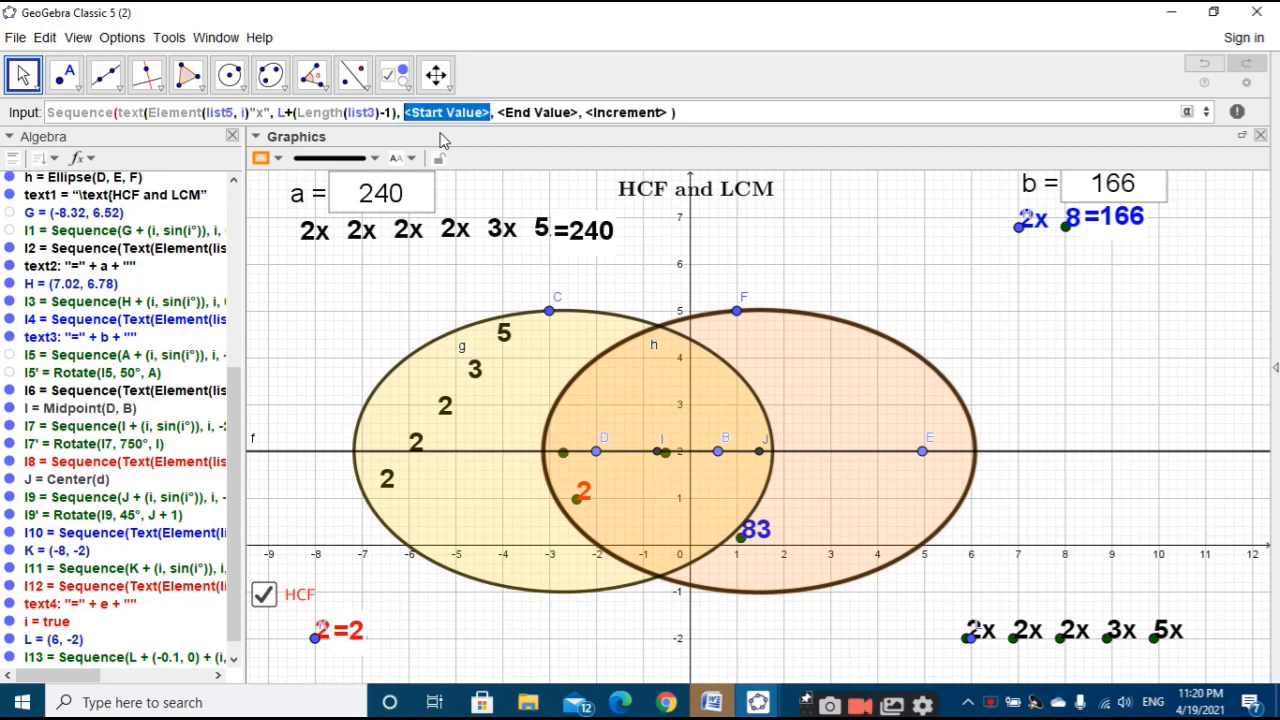
pyautogui.write('0')
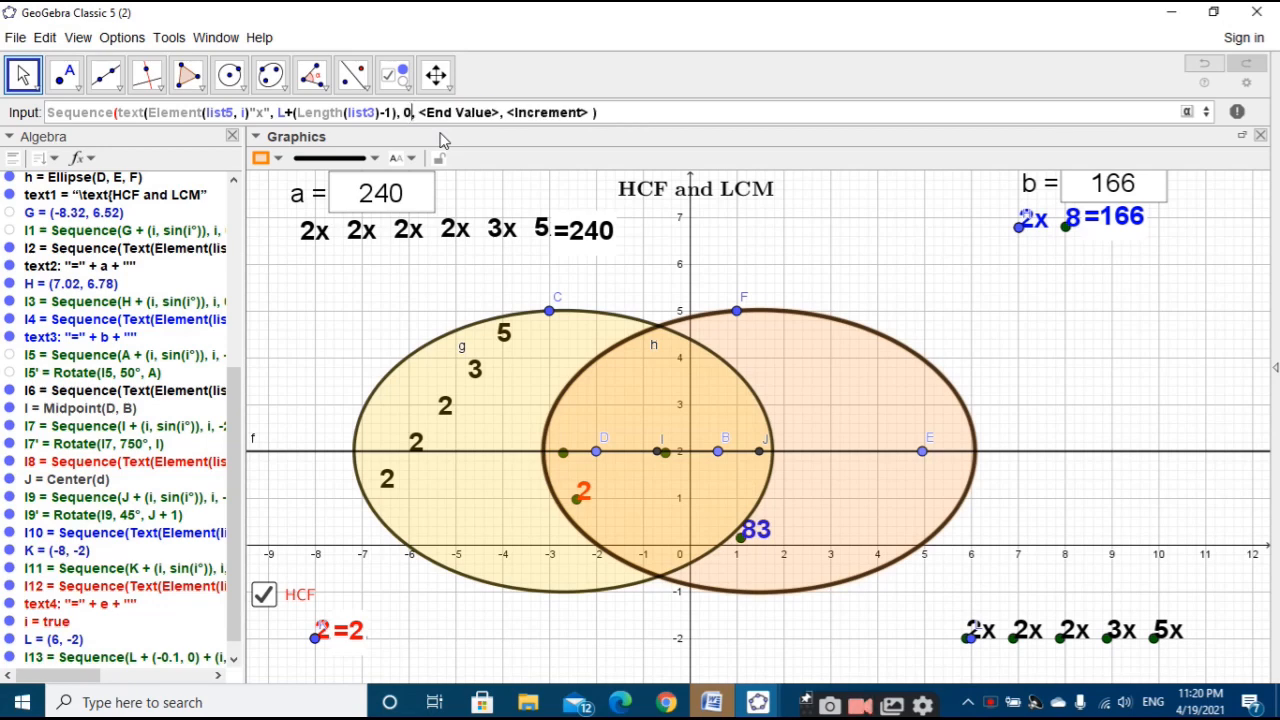
pyautogui.write(')')
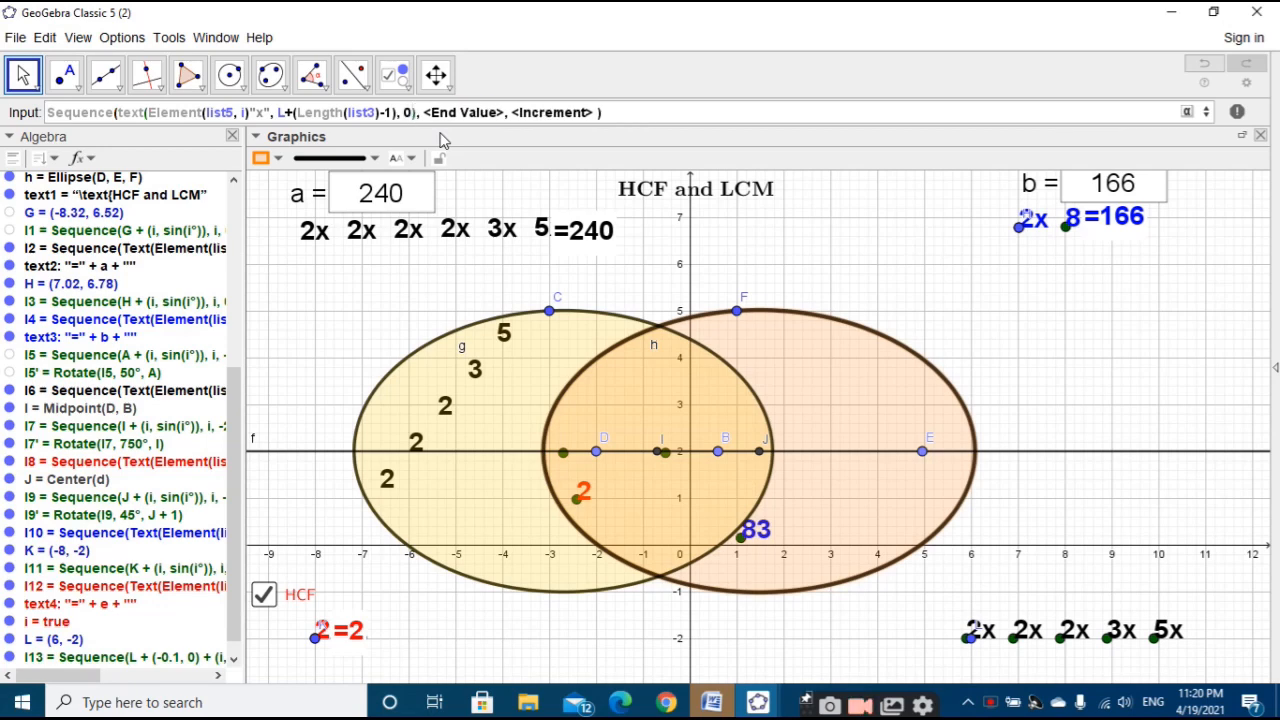
# Step: Add a second offset +(Length(list4), 0) to the text position in the Sequence command
pyautogui.write('+')
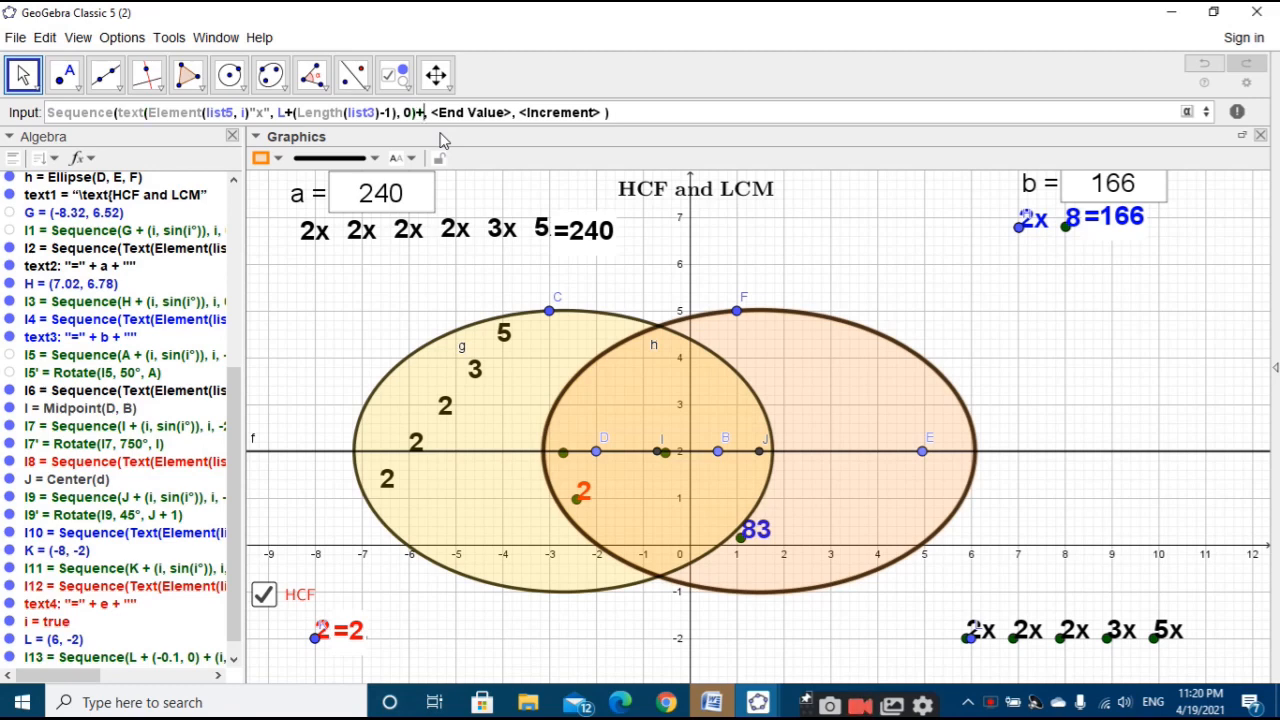
pyautogui.write('(leng')
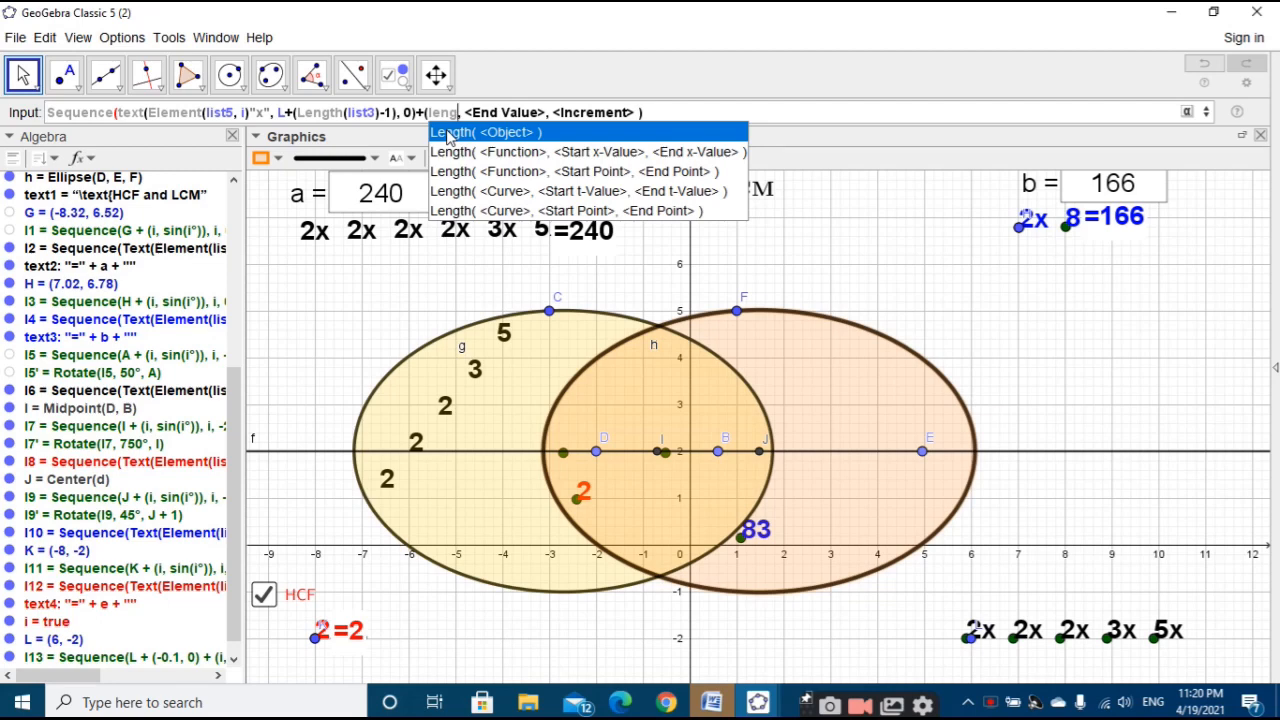
pyautogui.click(445, 135)
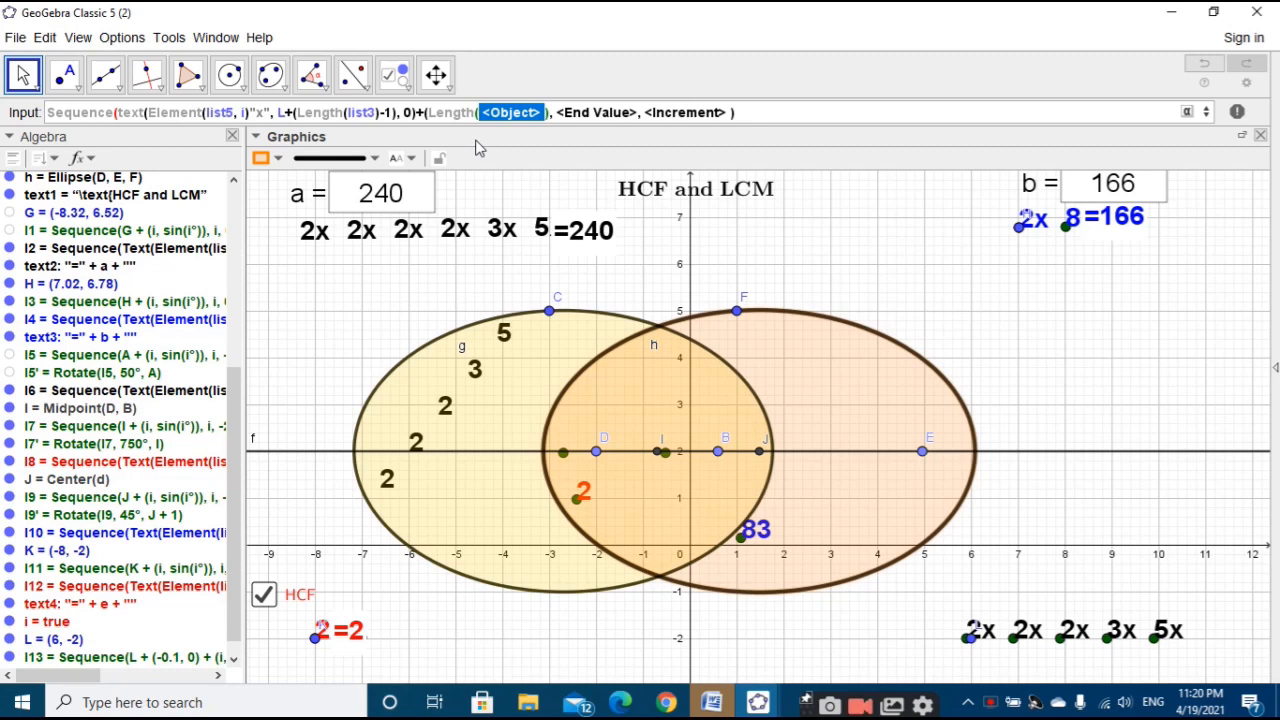
pyautogui.write('li')
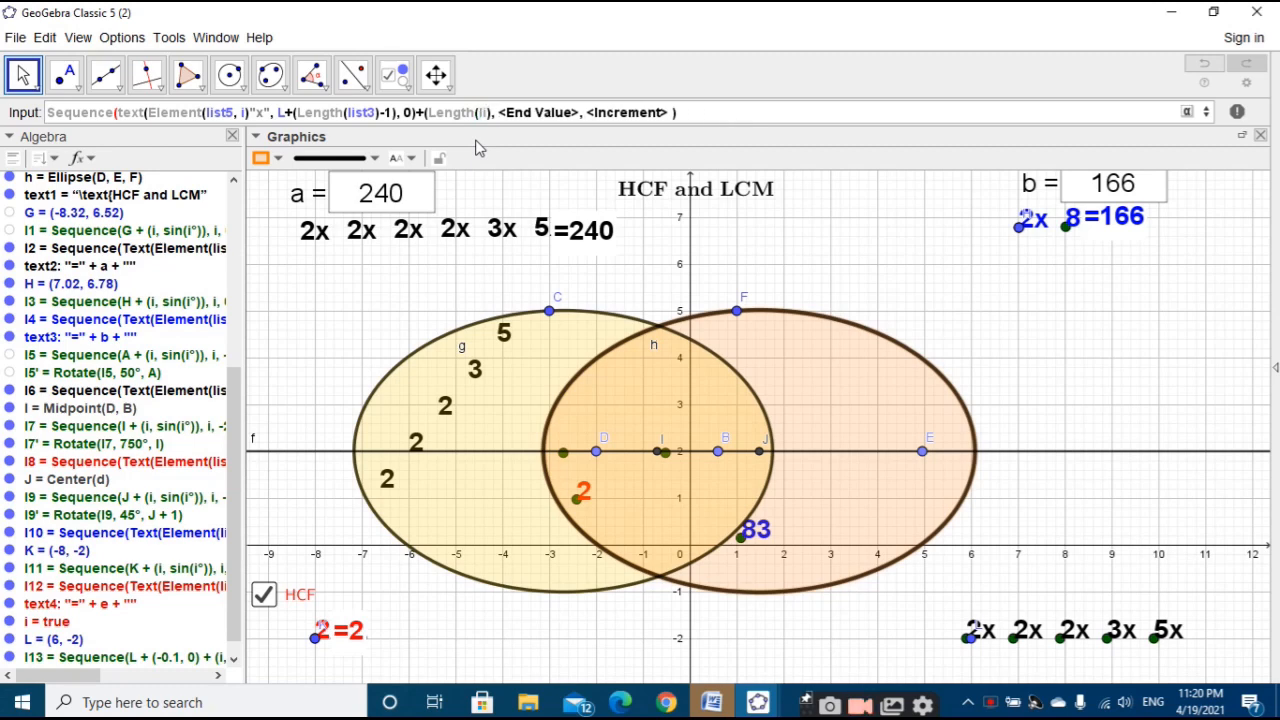
pyautogui.write('st4')
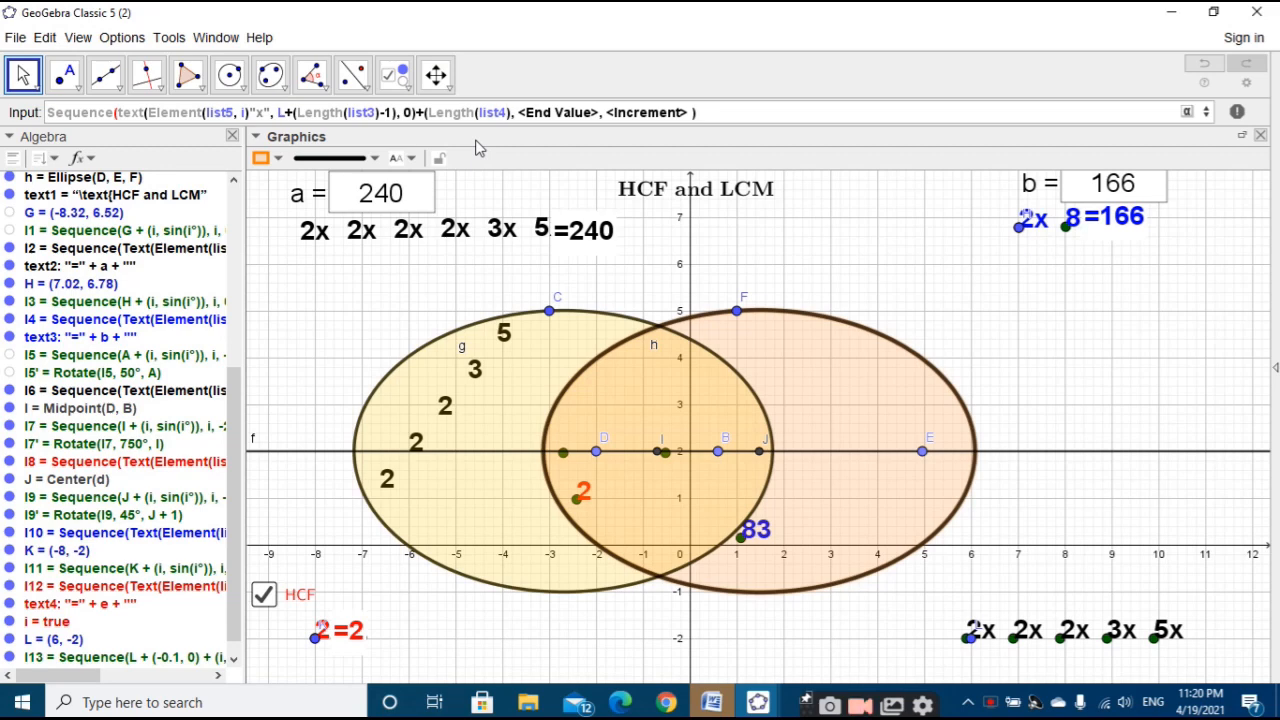
pyautogui.press('Tab')
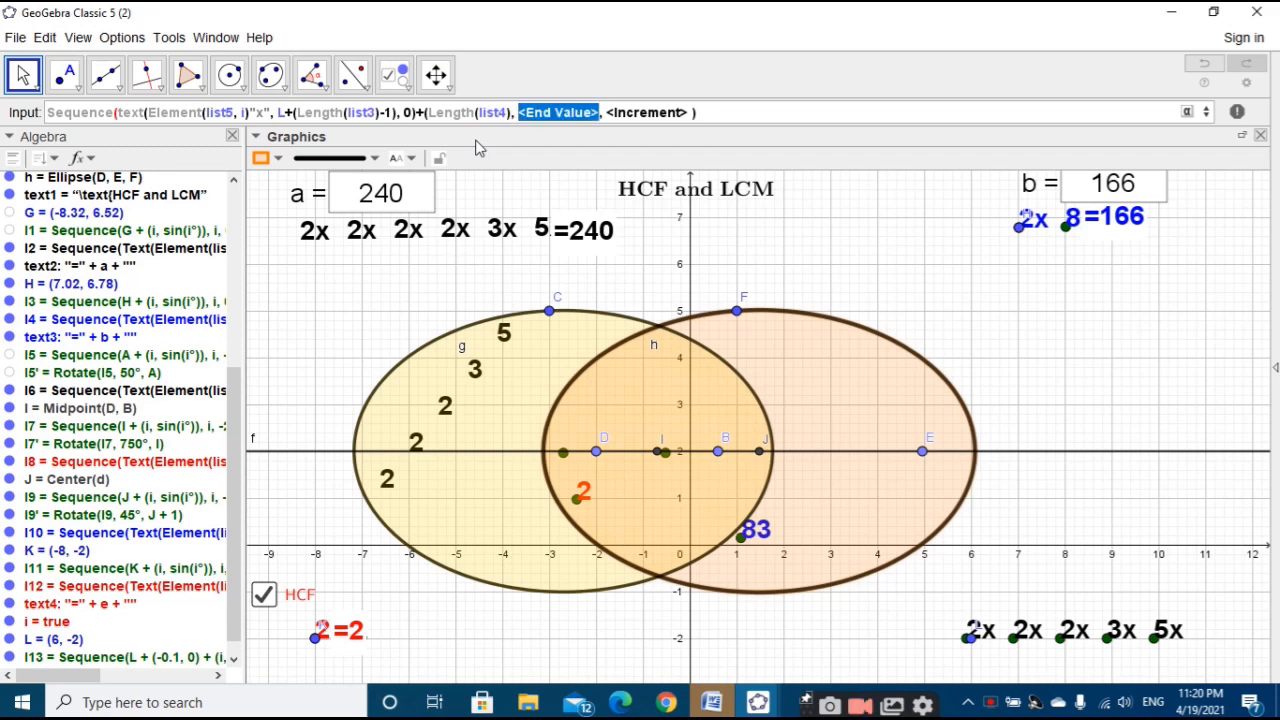
pyautogui.write('0)')
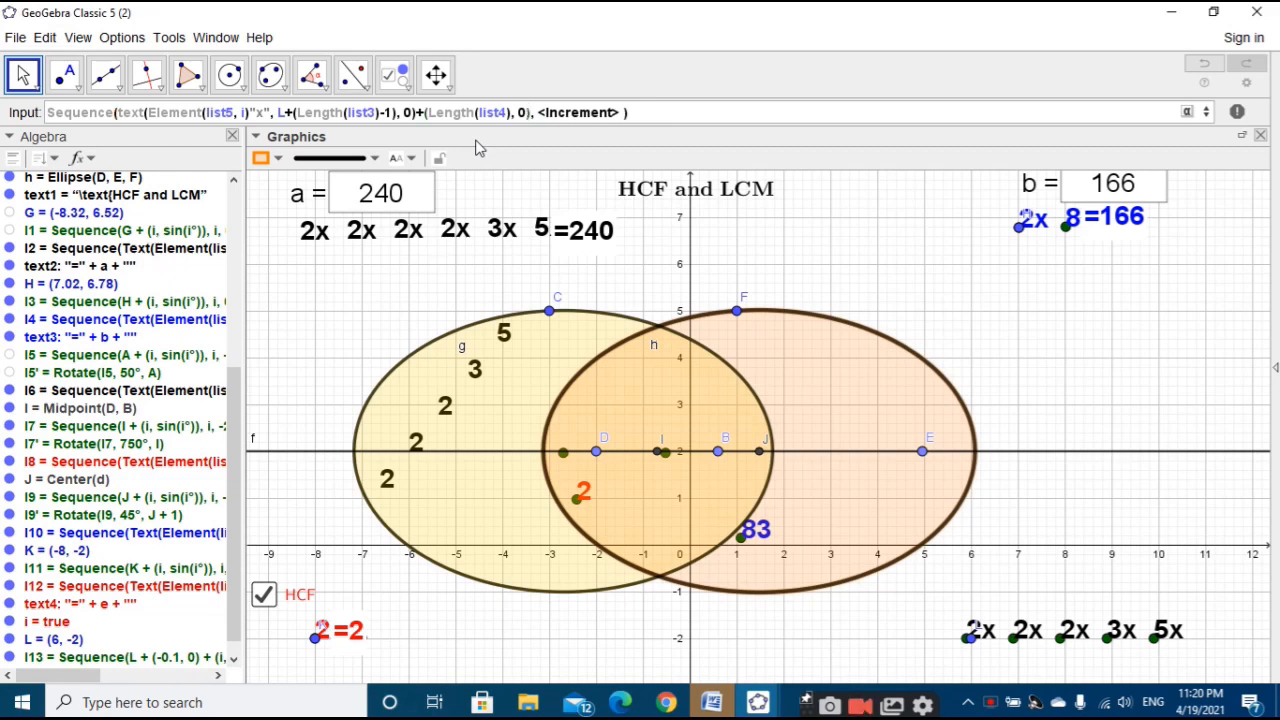
# Step: Add a third offset +(2i, 0) to the text position in the Sequence command
pyautogui.write('+(')
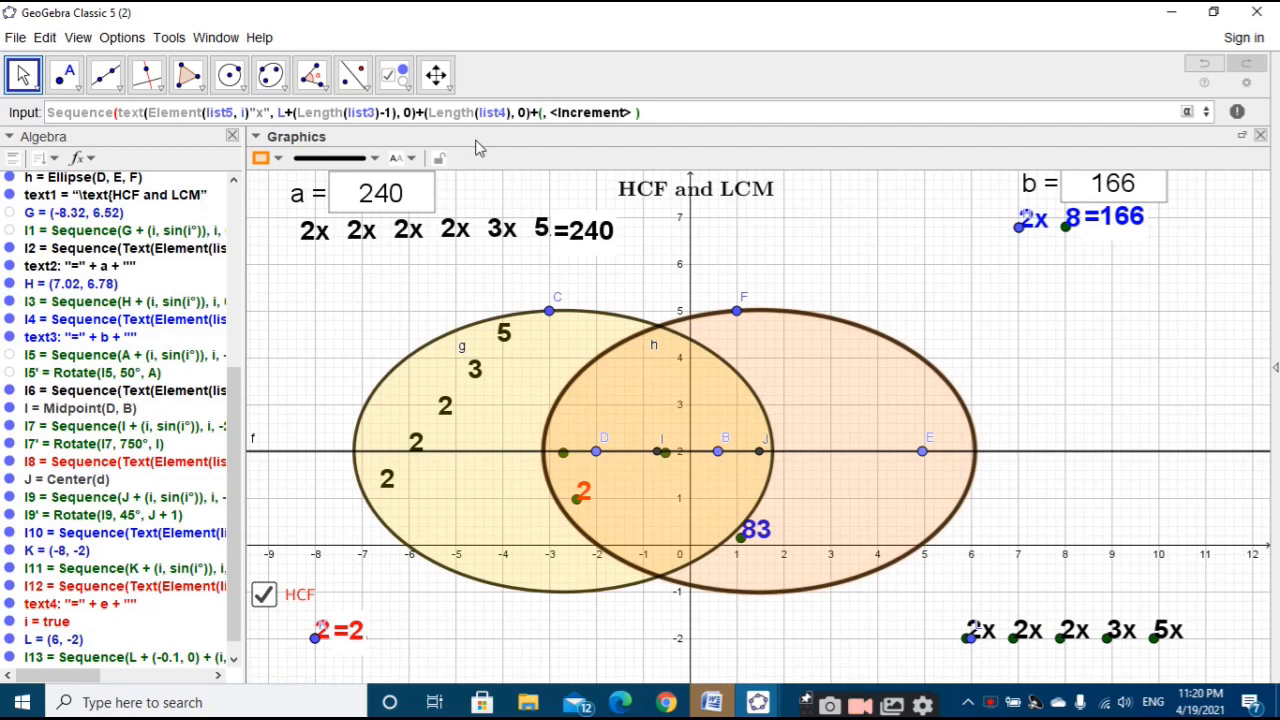
pyautogui.write('2')
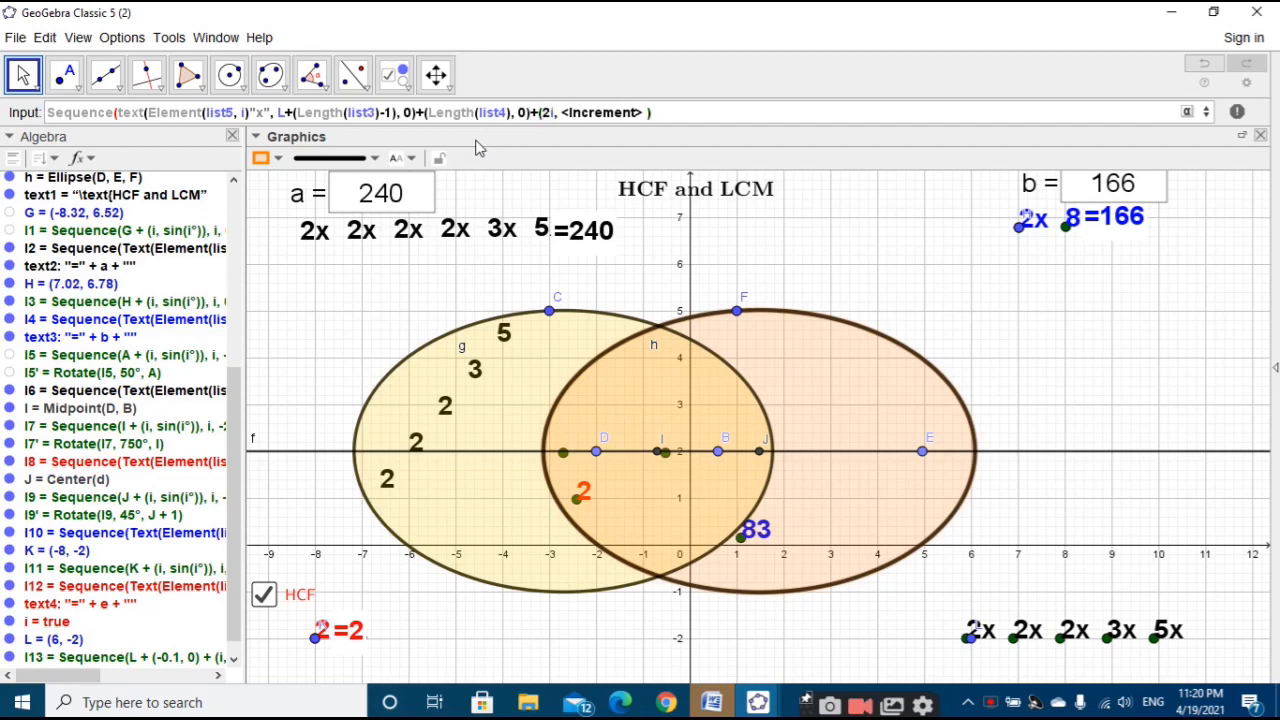
pyautogui.write('i')
pyautogui.press('Tab')
pyautogui.write('0')
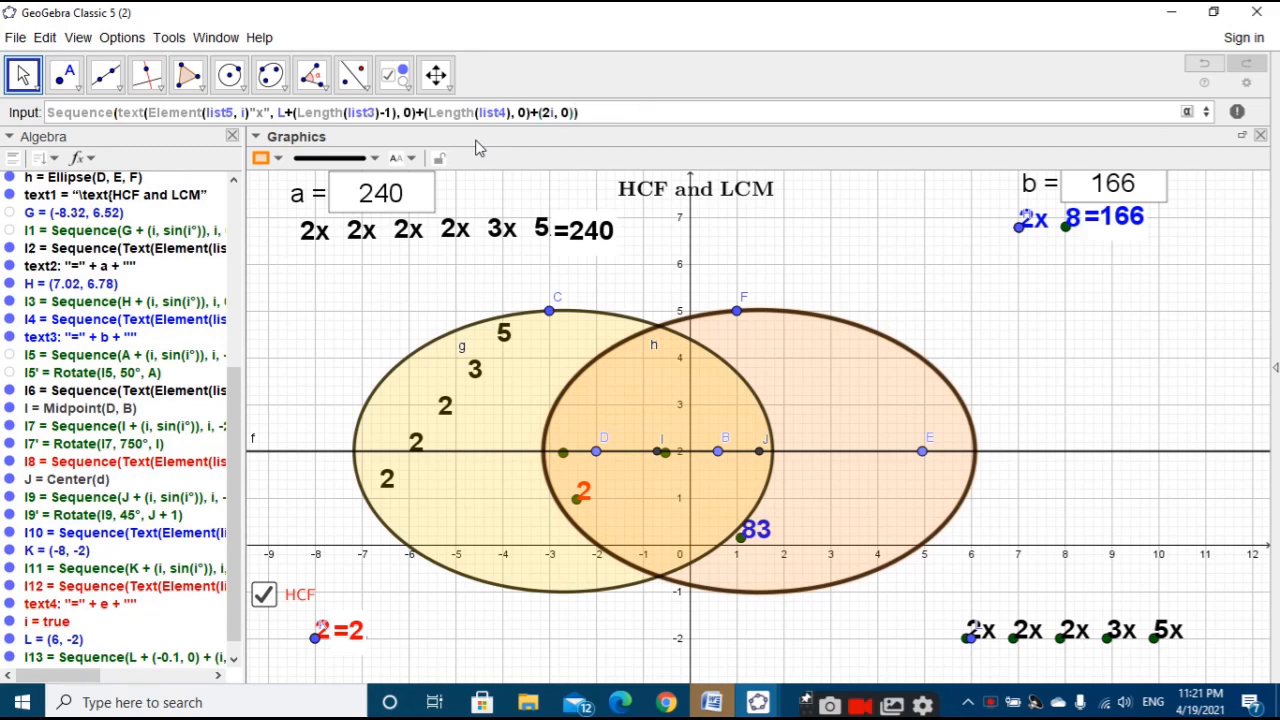
pyautogui.press('Right')
# Step: Complete the Sequence command with variable i running from 1 to Length(list5), and try to create the list
pyautogui.write(', 0)),i,1,leng')
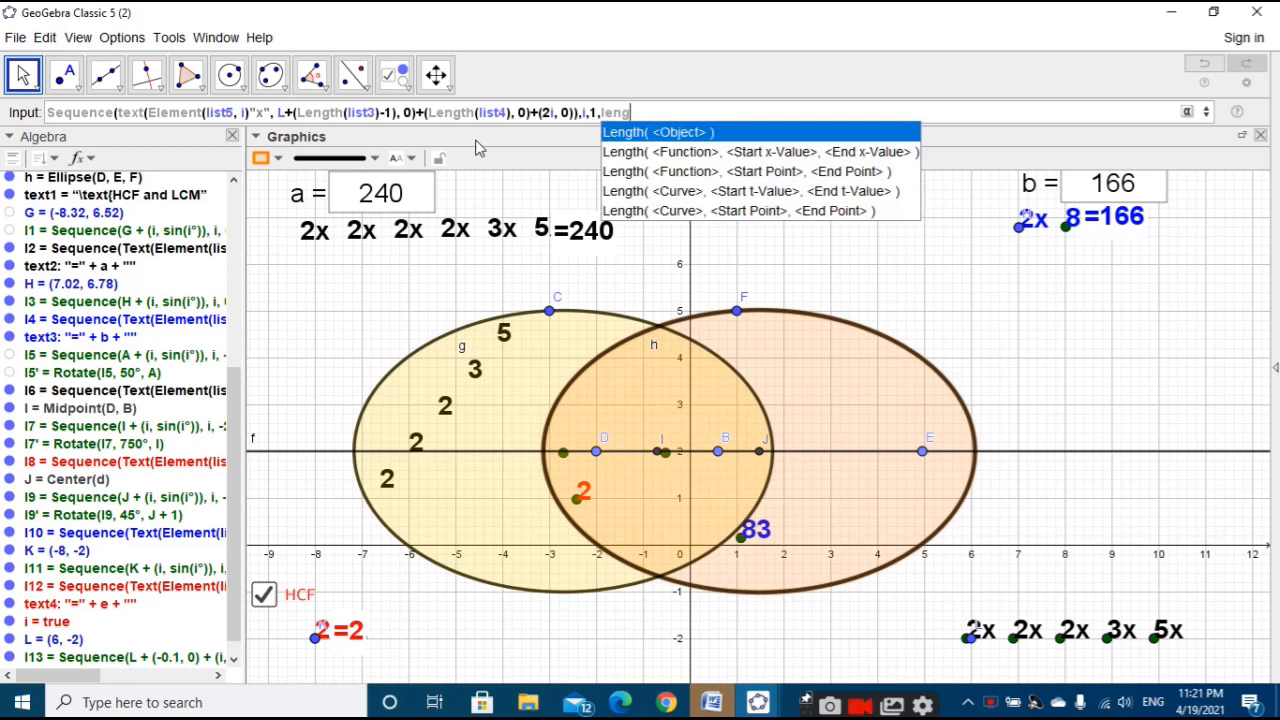
pyautogui.click(633, 138)
pyautogui.write('list5')
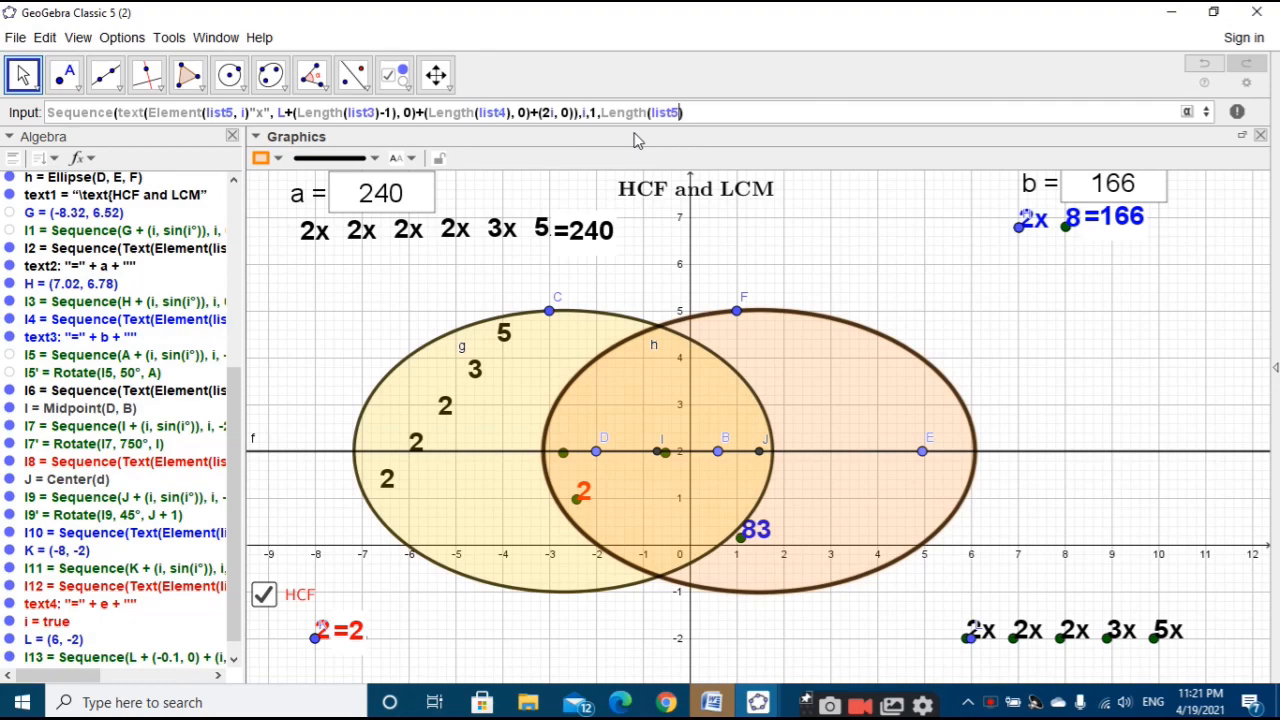
pyautogui.press('Return')
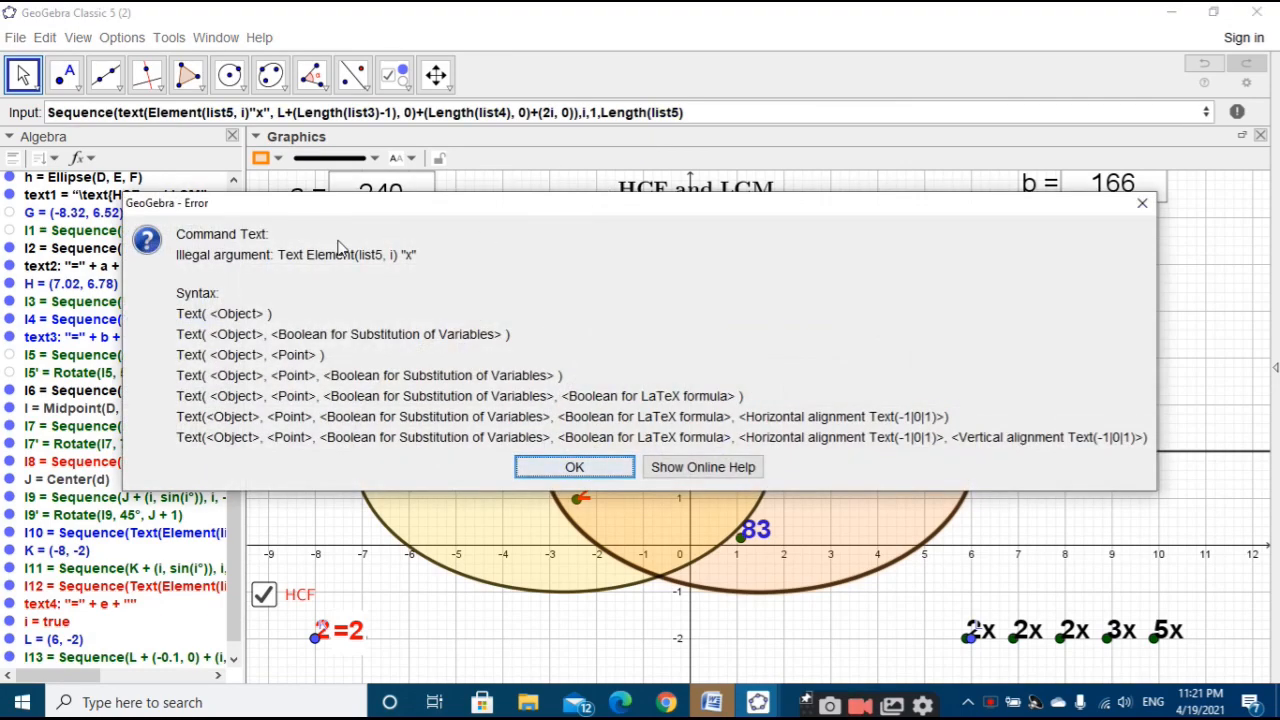
pyautogui.click(573, 467)
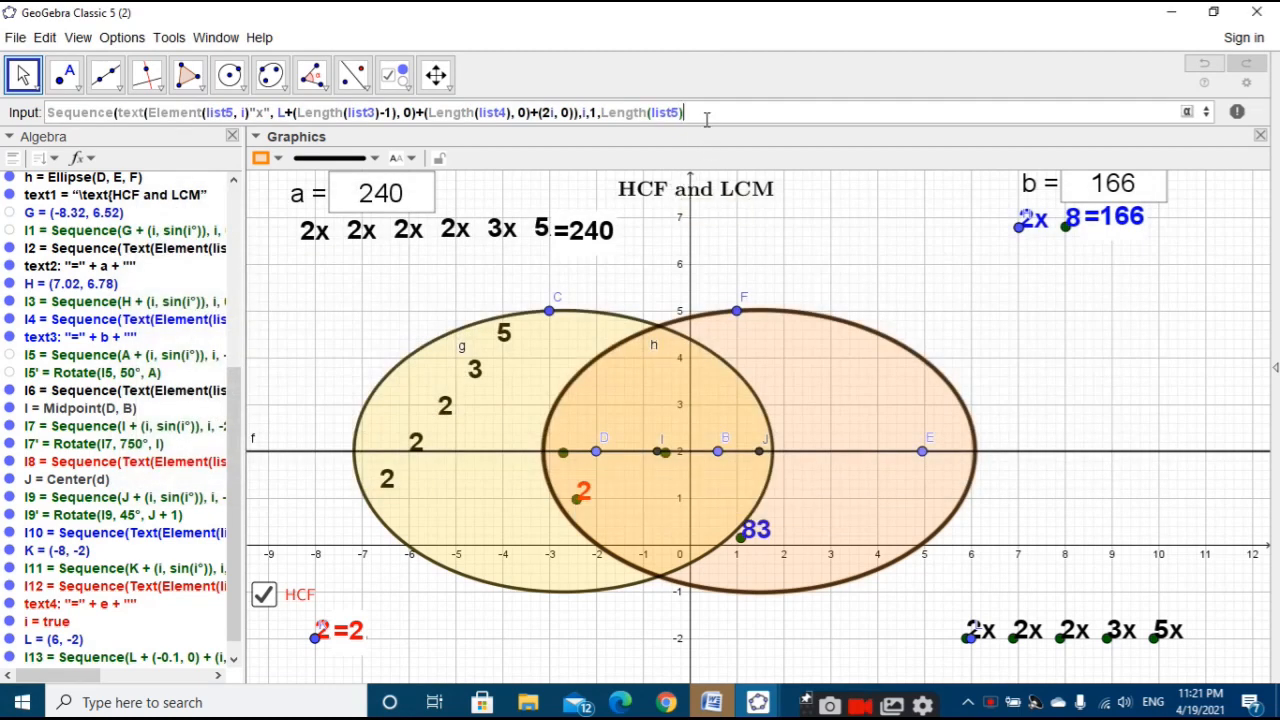
# Step: Add the missing closing bracket, replace the plus signs between the three offsets with commas, and try the Sequence command again
pyautogui.write(')')
pyautogui.click(538, 112)
pyautogui.press('BackSpace')
pyautogui.write(',')
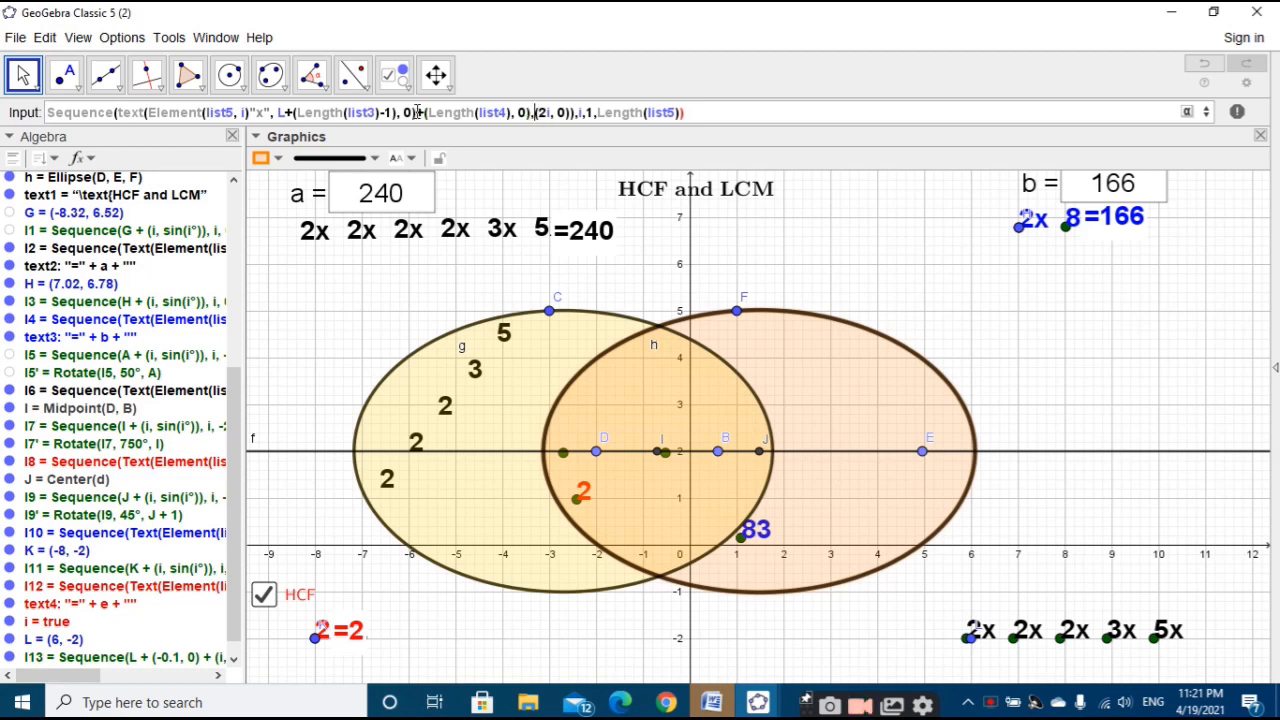
pyautogui.click(421, 113)
pyautogui.press('BackSpace')
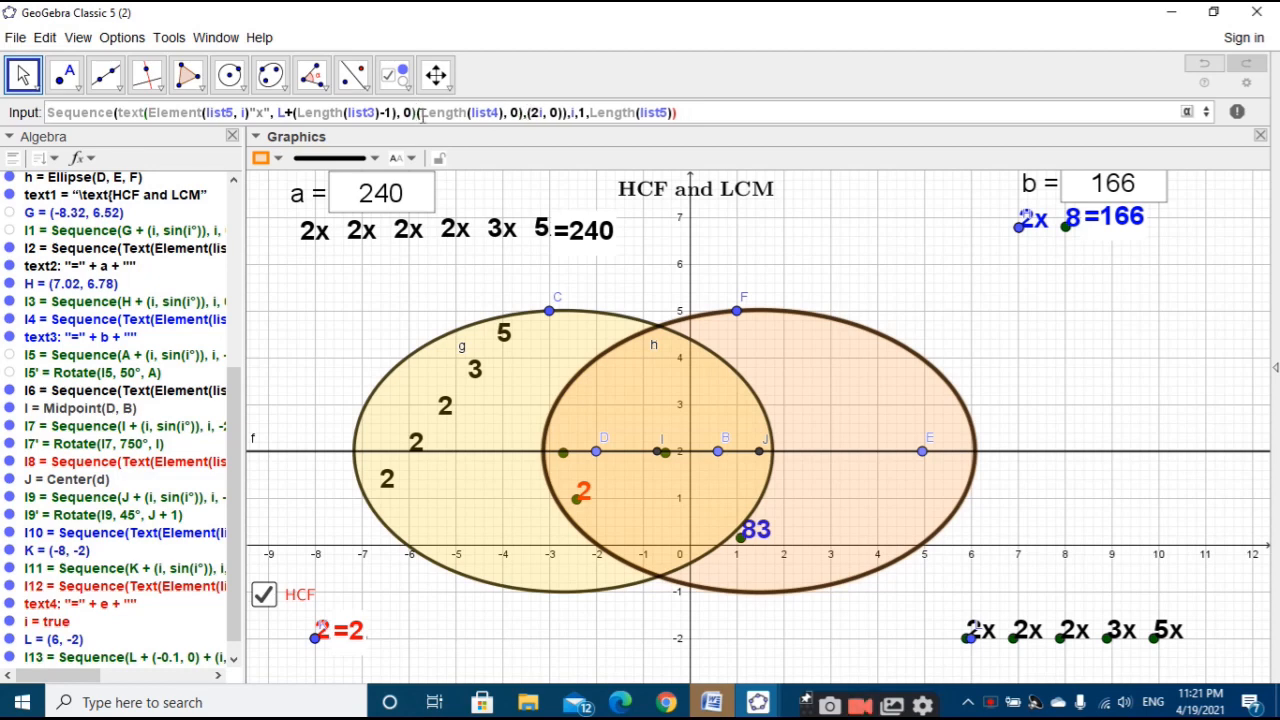
pyautogui.write(',')
pyautogui.press('Return')
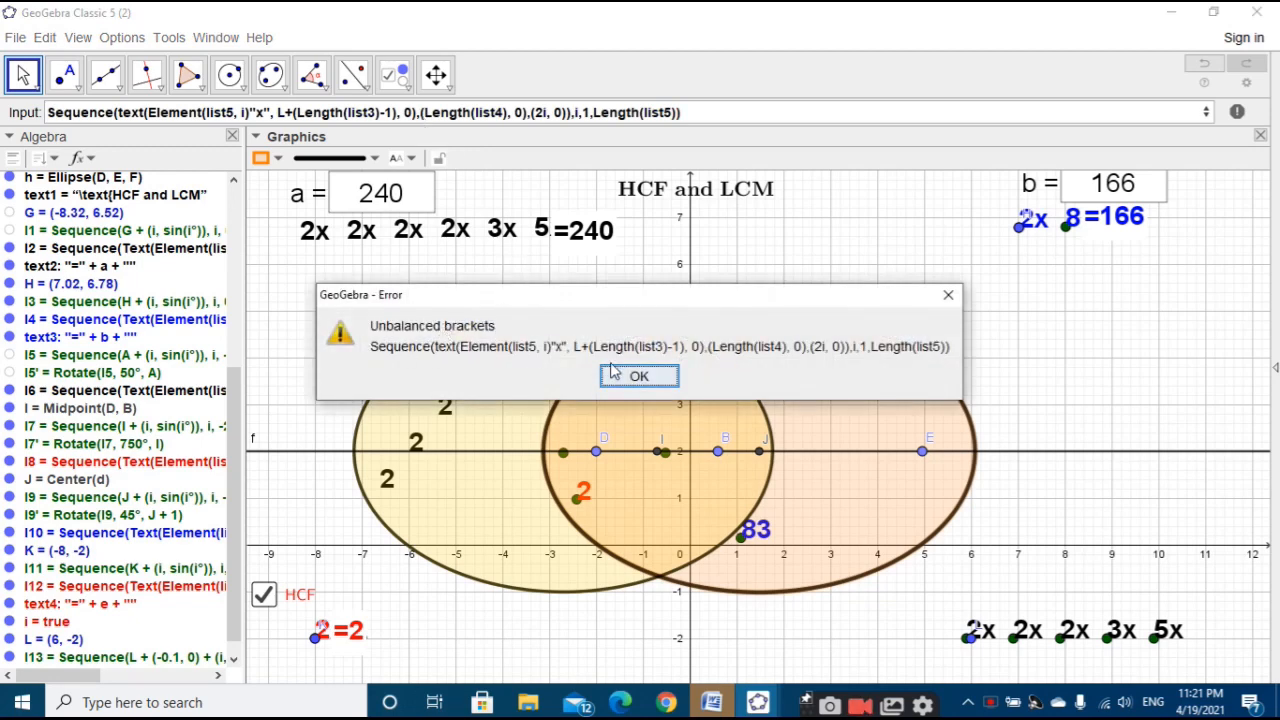
pyautogui.click(639, 376)
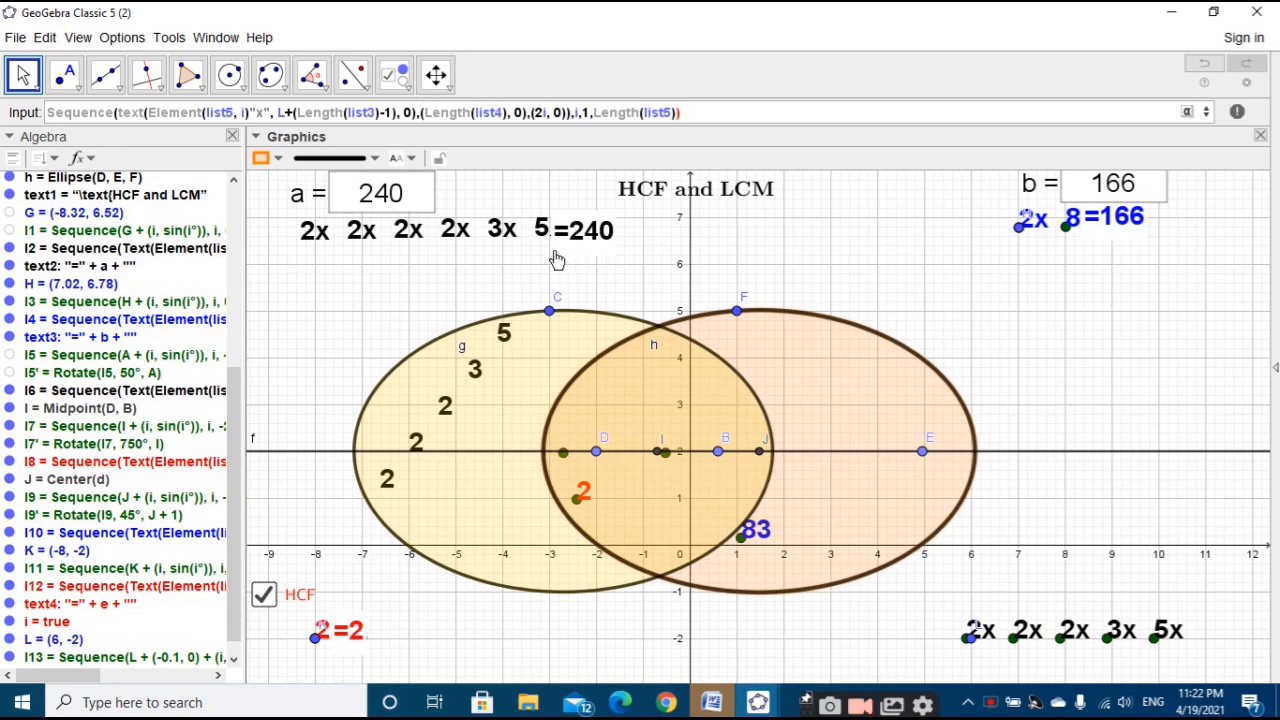
# Step: Insert the factor 1.5 before Length(list3)-1 in the first offset and try to create the list
pyautogui.click(294, 113)
pyautogui.write('(1')
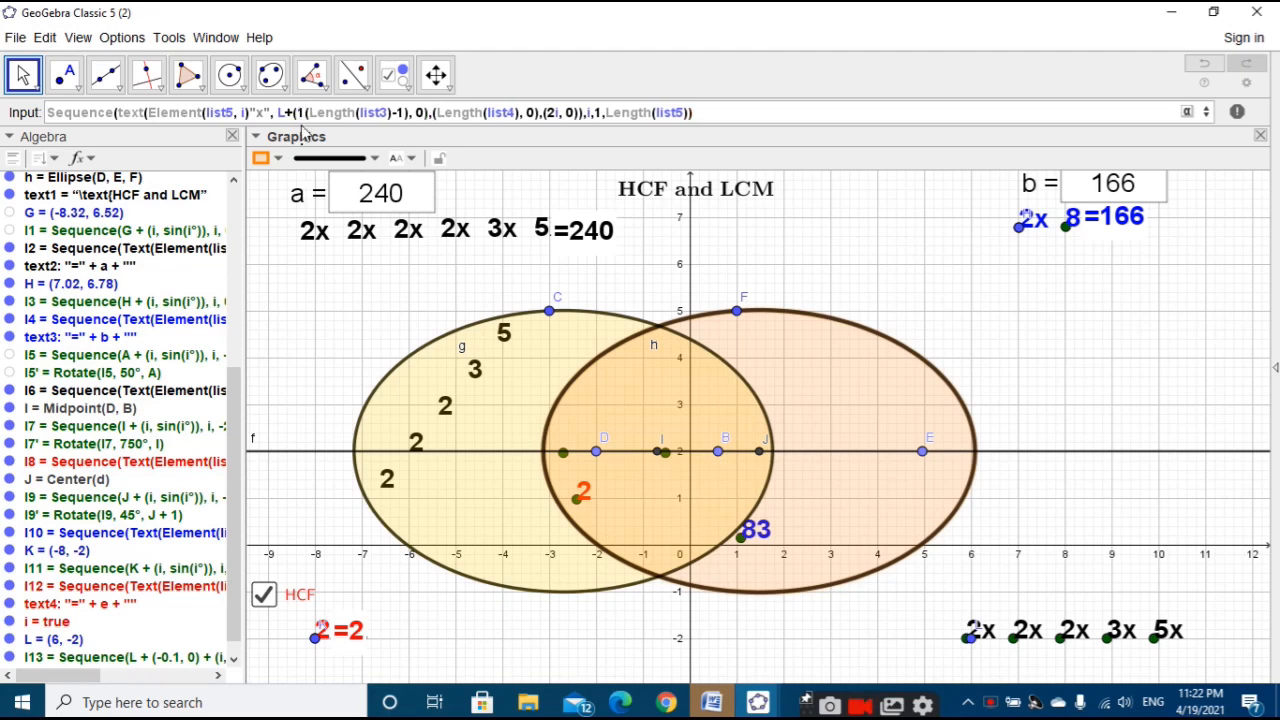
pyautogui.write('.5')
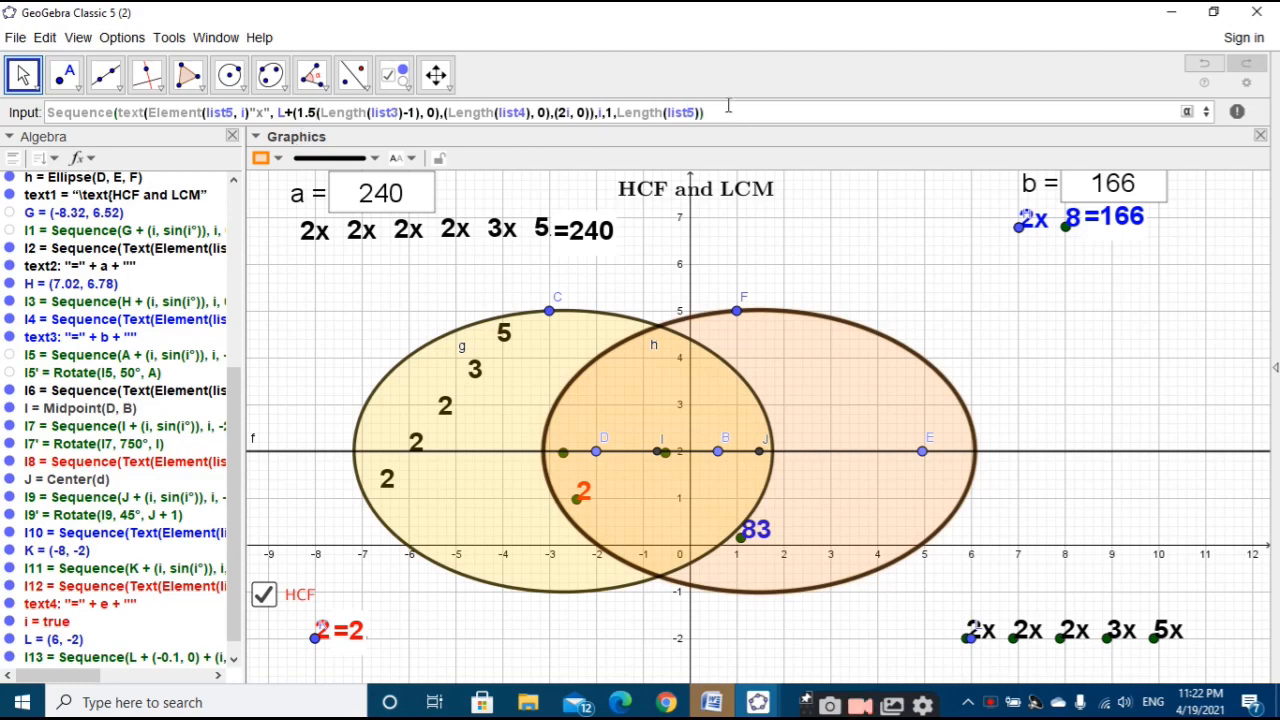
pyautogui.press('Return')
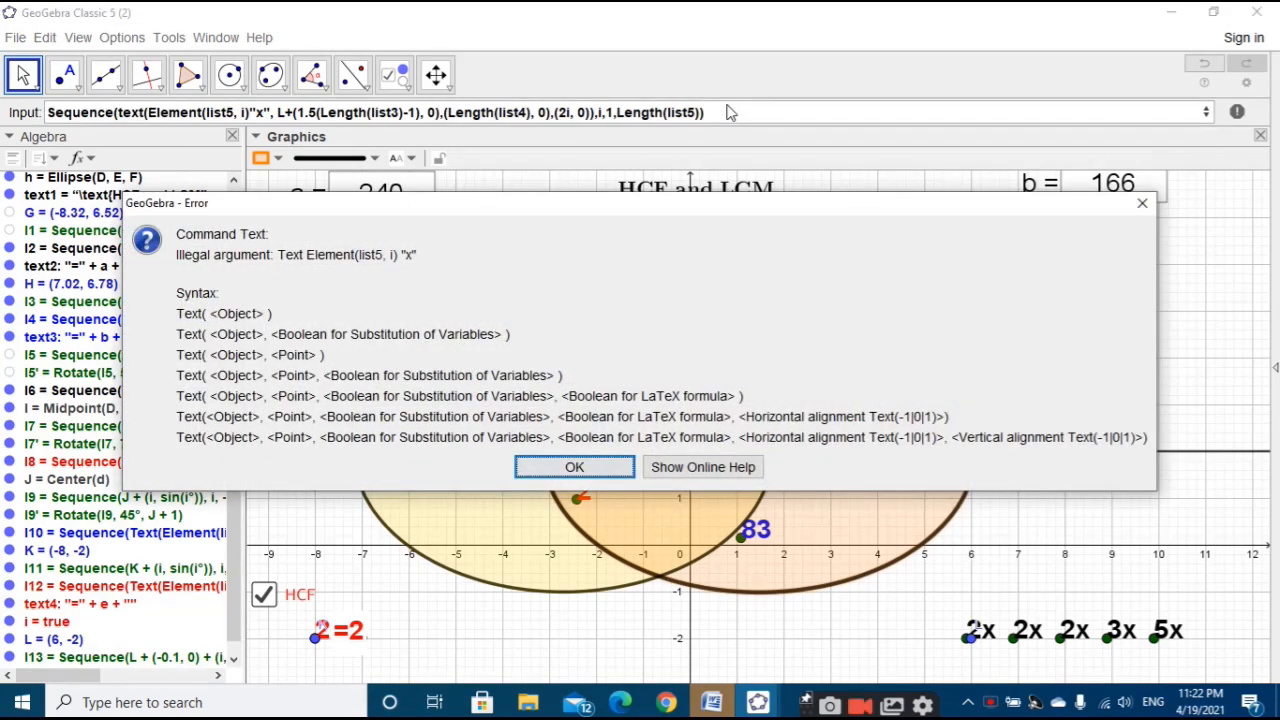
pyautogui.click(571, 466)
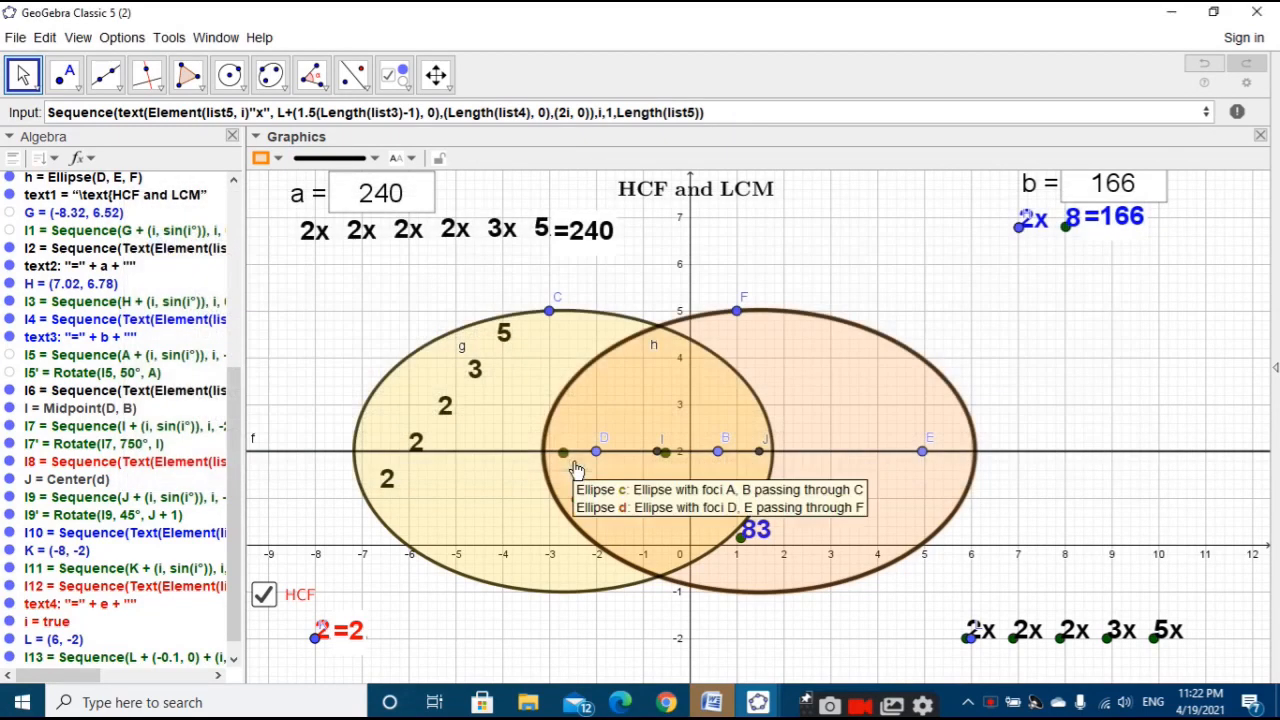
# Step: Try to run the same Sequence command once more
pyautogui.click(274, 112)
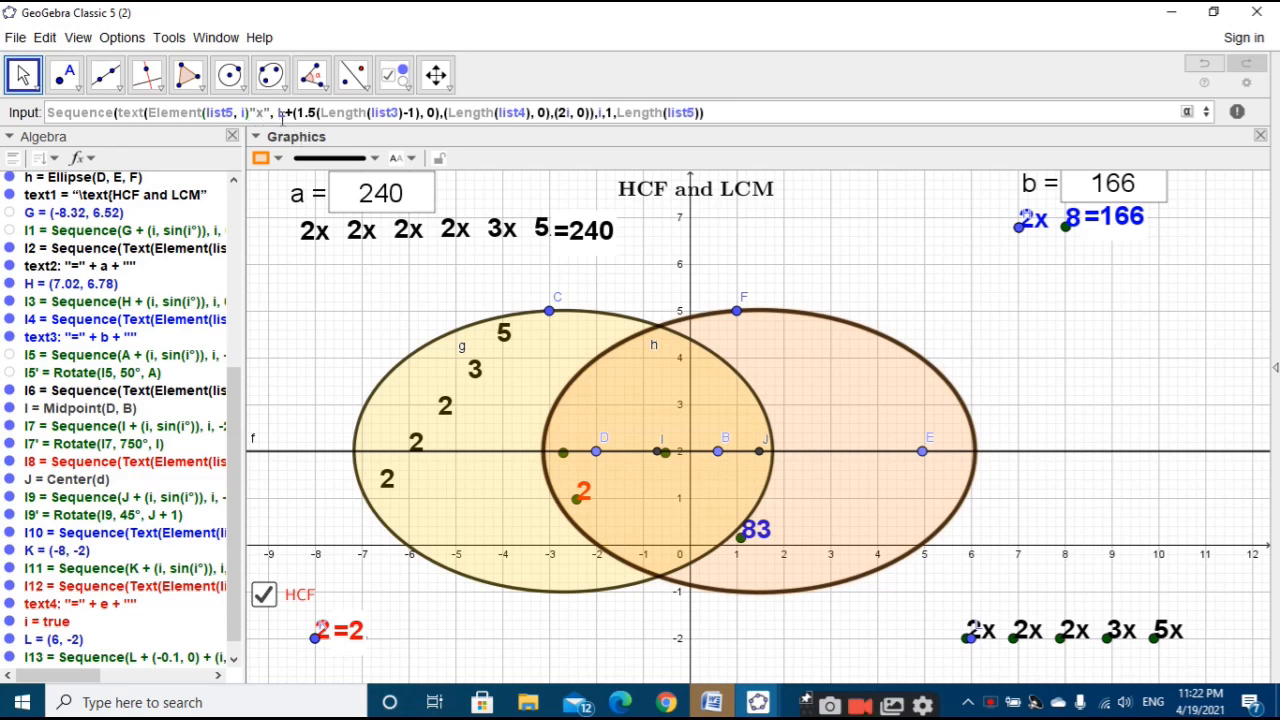
pyautogui.click(742, 110)
pyautogui.press('Return')
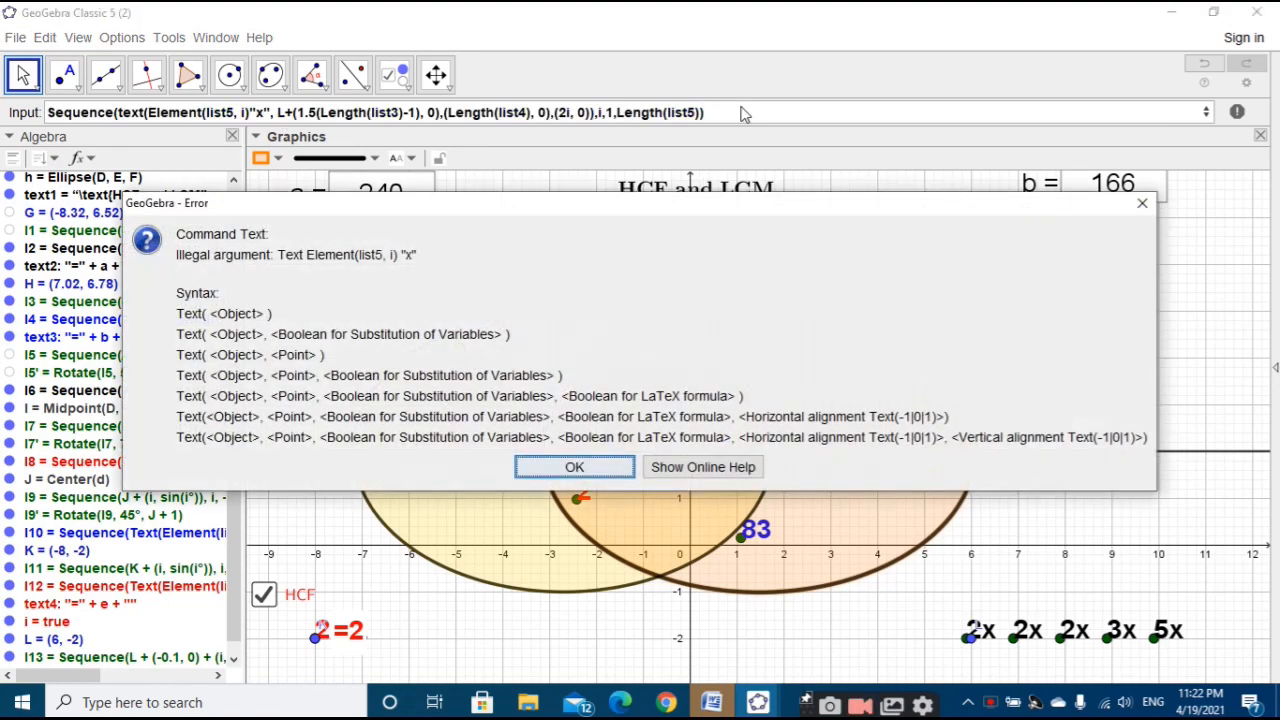
pyautogui.click(575, 467)
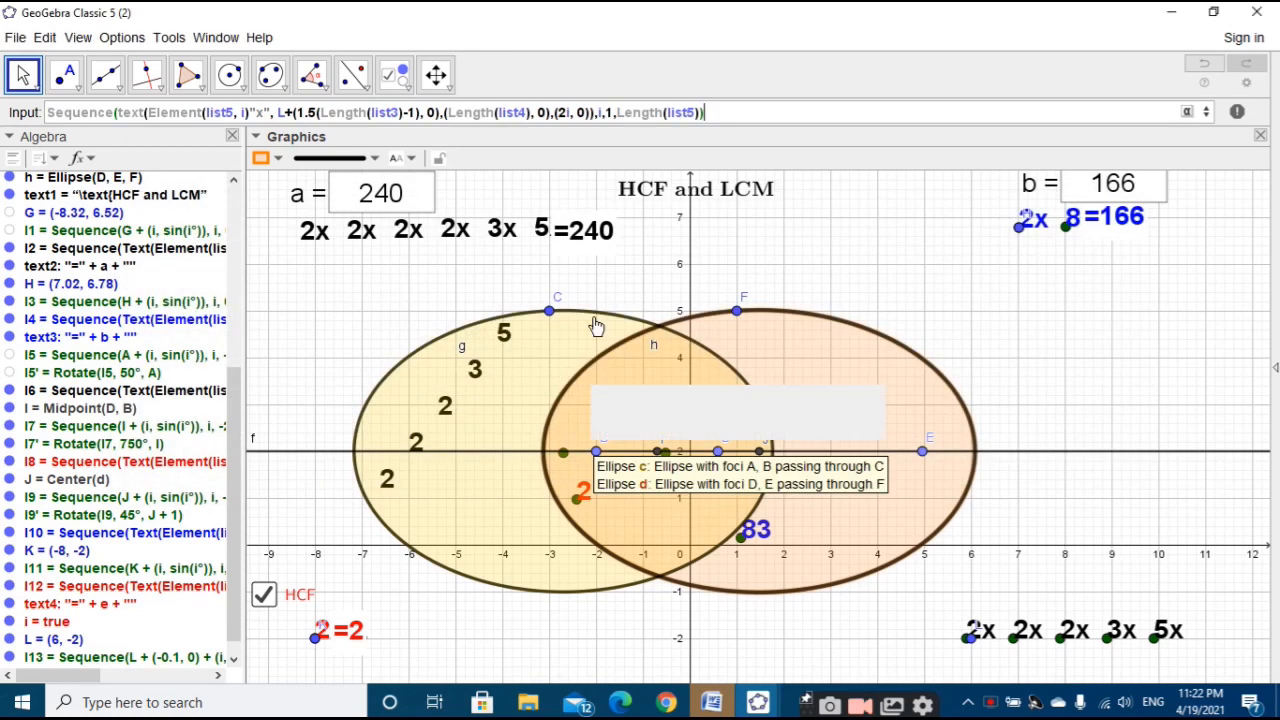
# Step: Try the Sequence command with a space between Element(list5, i) and "x", and discard the whole command
pyautogui.click(717, 114)
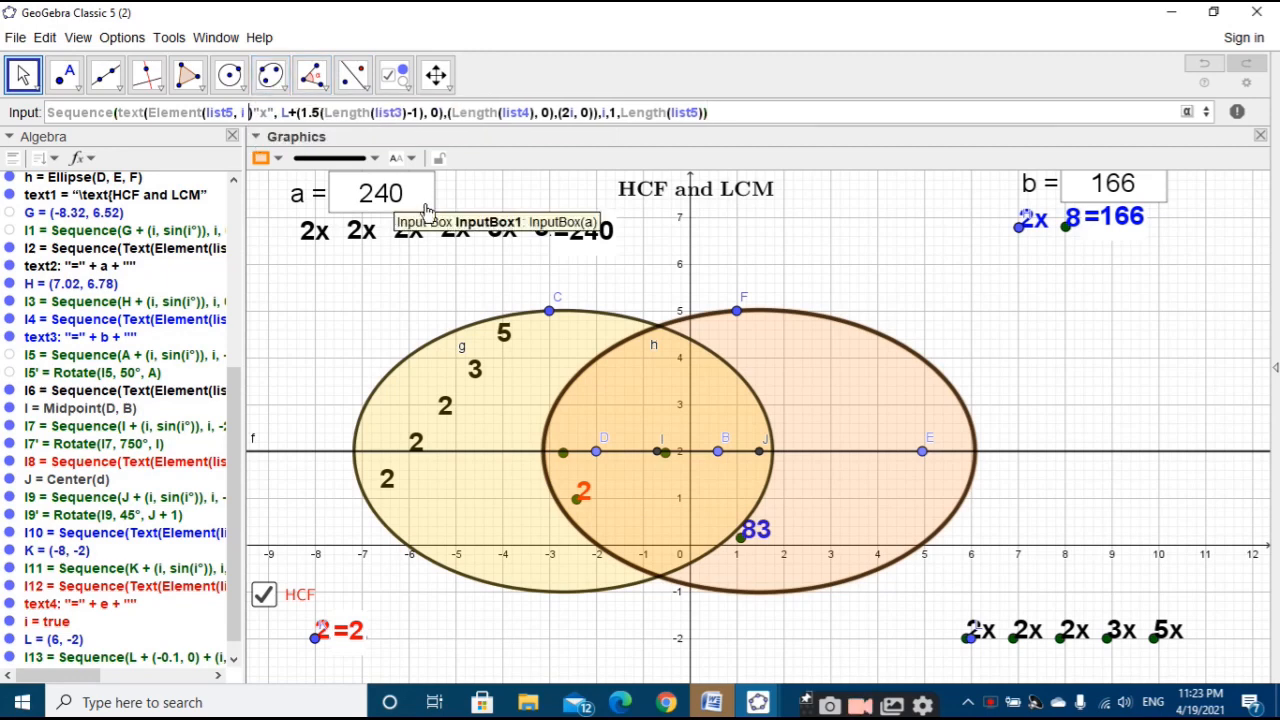
pyautogui.press('BackSpace')
pyautogui.press('Right')
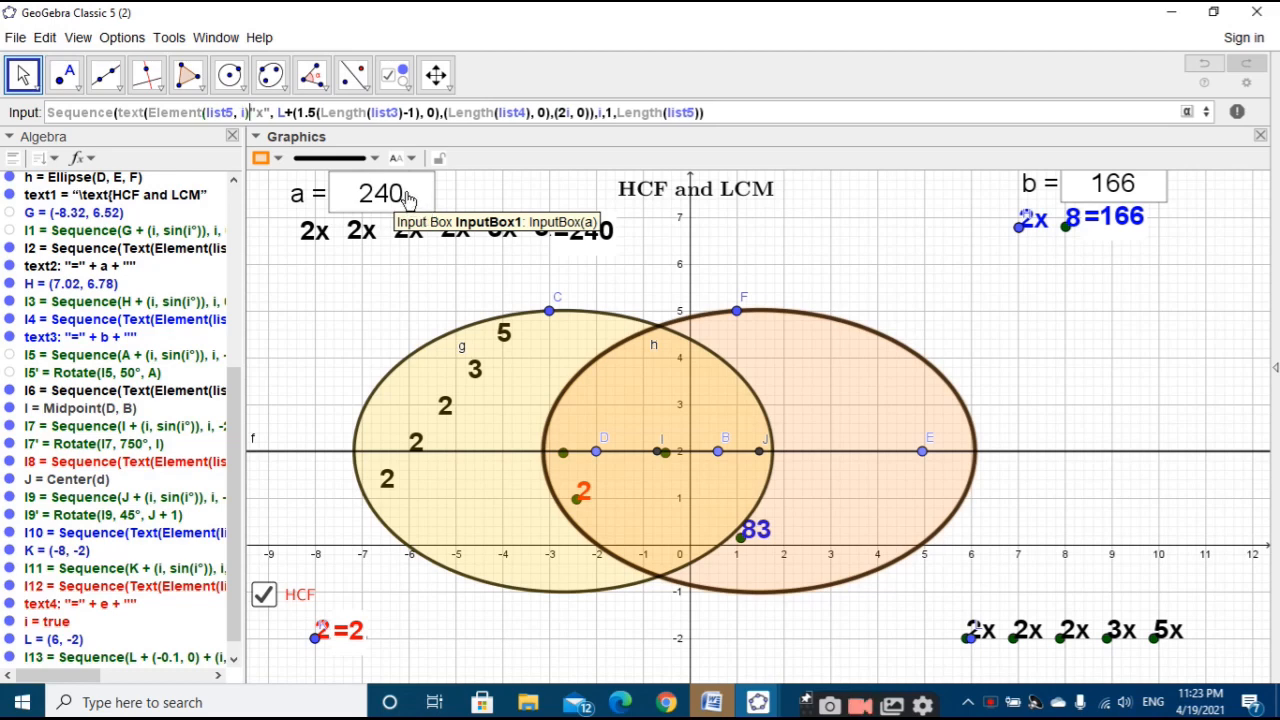
pyautogui.click(739, 106)
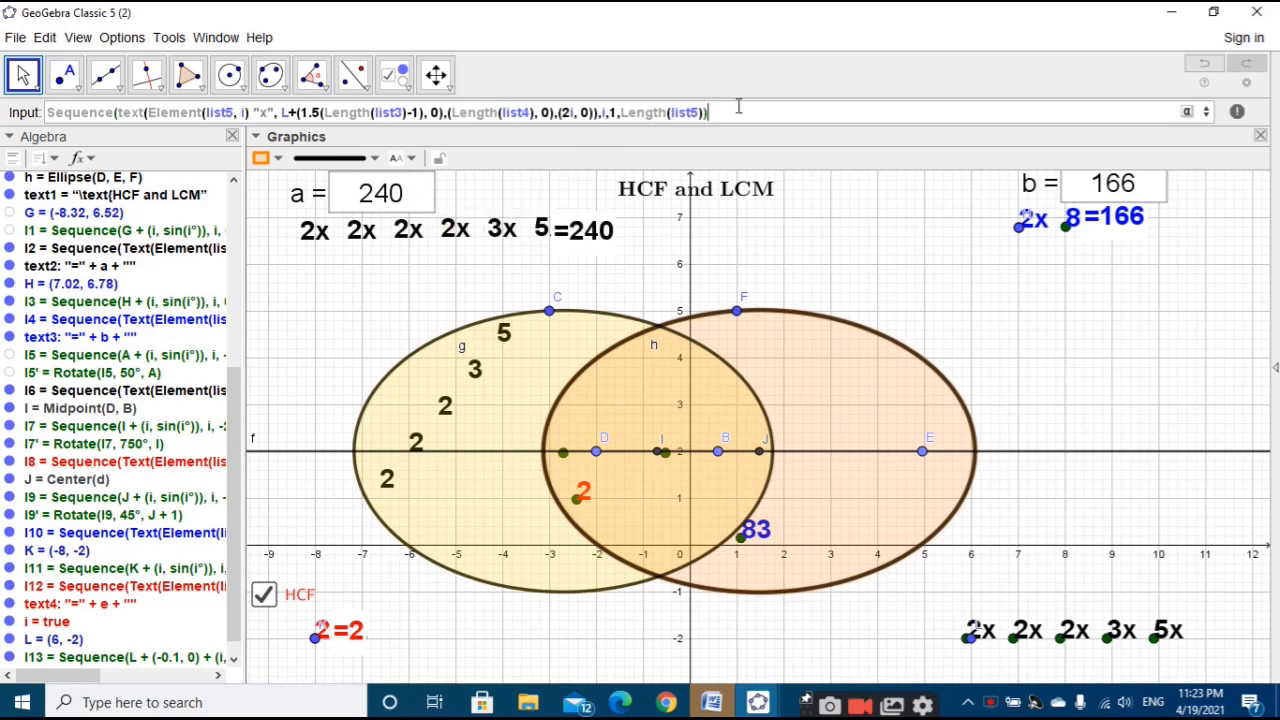
pyautogui.press('Return')
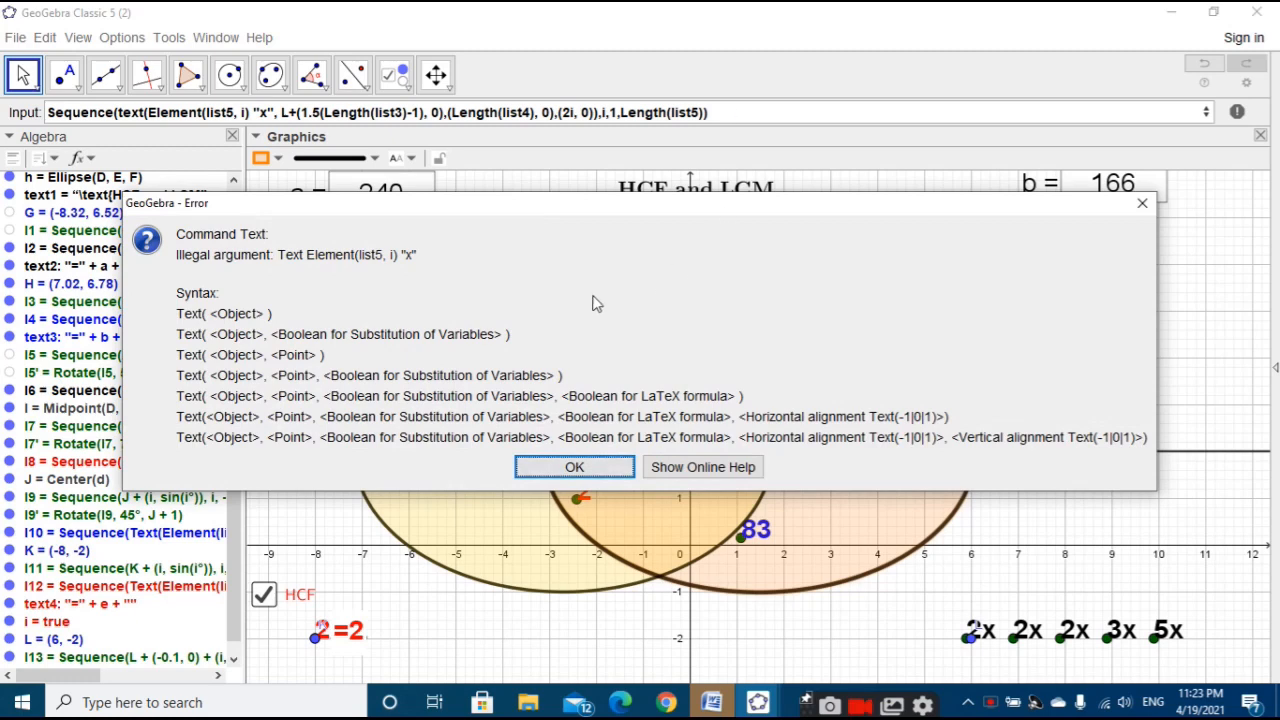
pyautogui.click(570, 466)
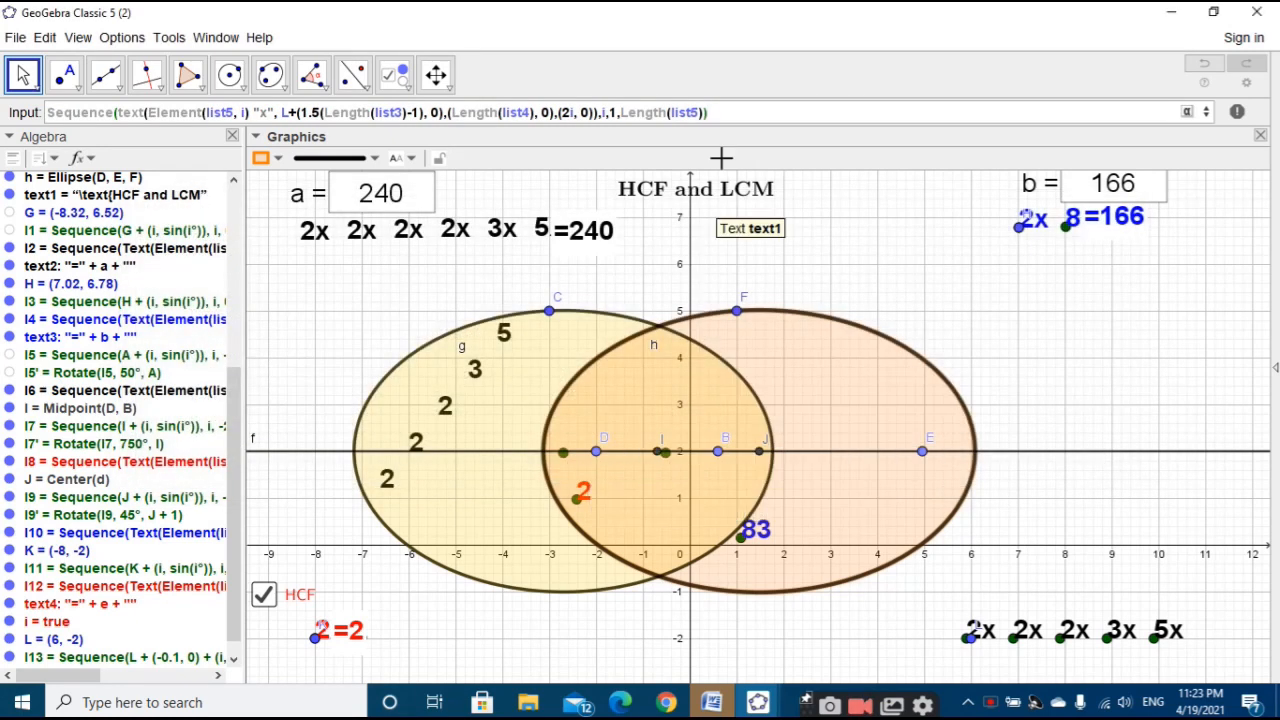
pyautogui.moveTo(724, 112); pyautogui.dragTo(97, 93)
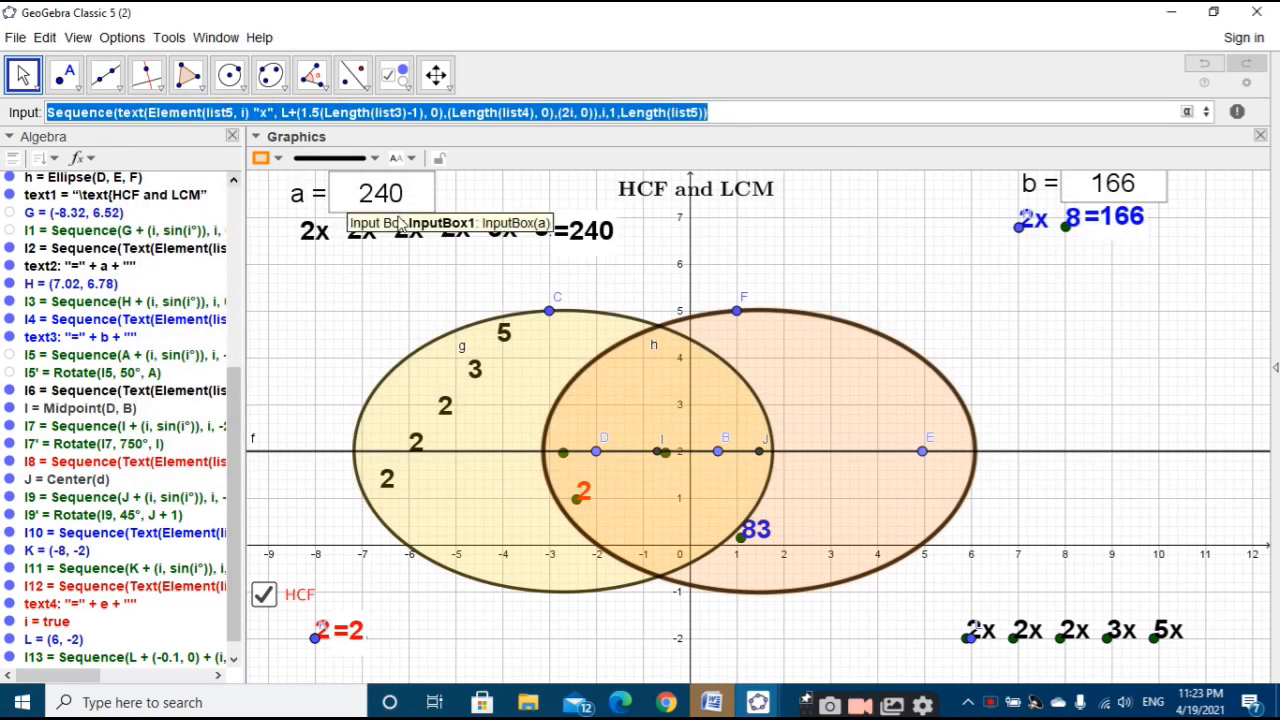
pyautogui.press('BackSpace')
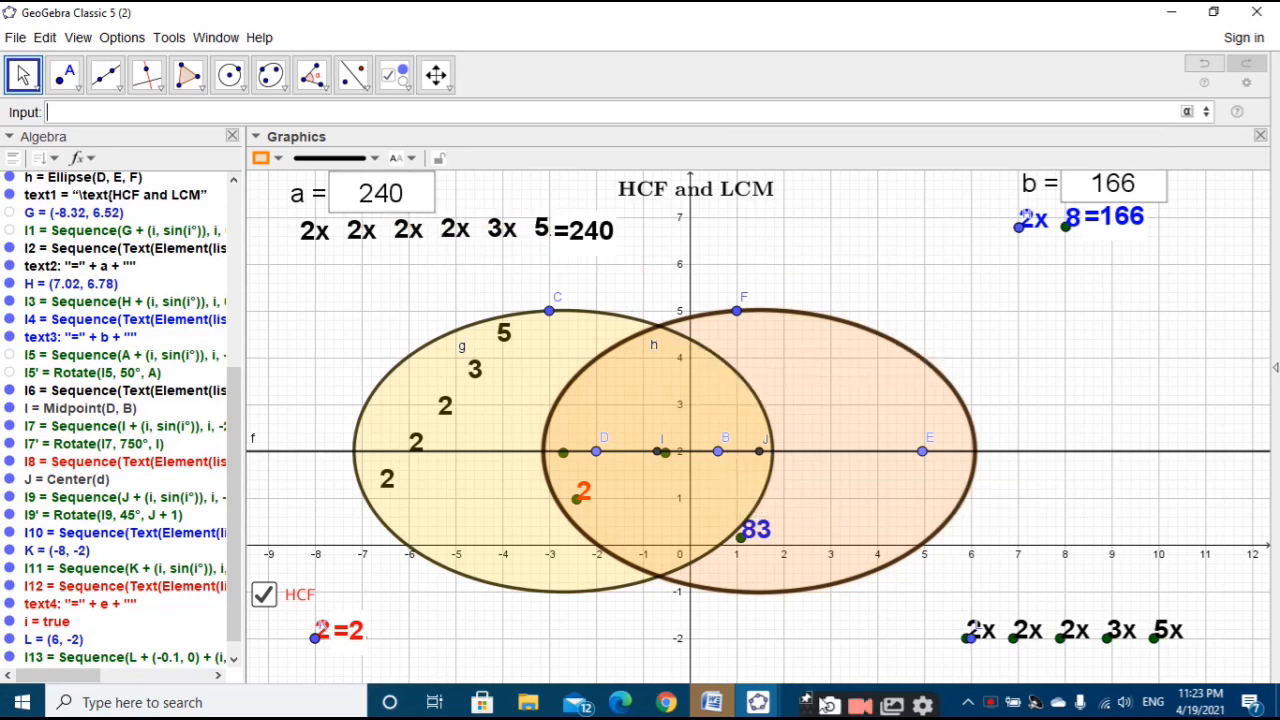
# Step: Switch to the finished applet in the GeoGebra Classic 5 (1) window and fit its object definitions beside the graphics
pyautogui.moveTo(762, 698)
pyautogui.click(690, 645)
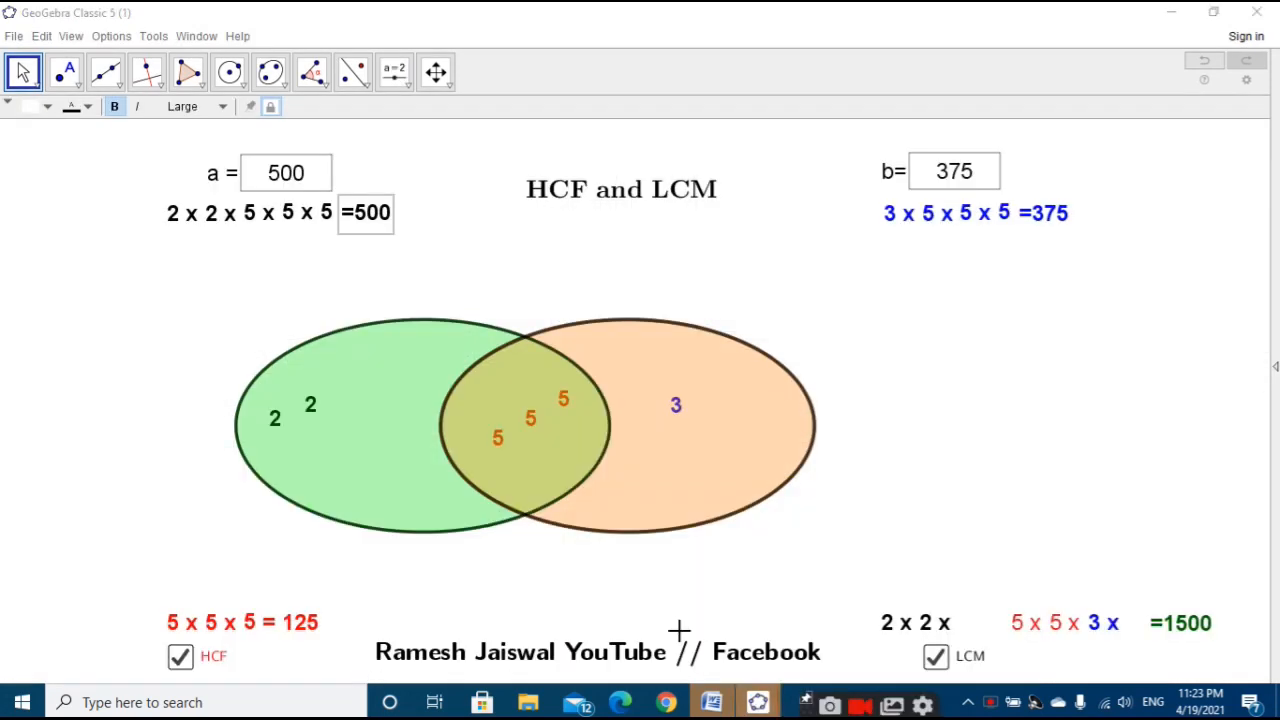
pyautogui.click(1044, 634)
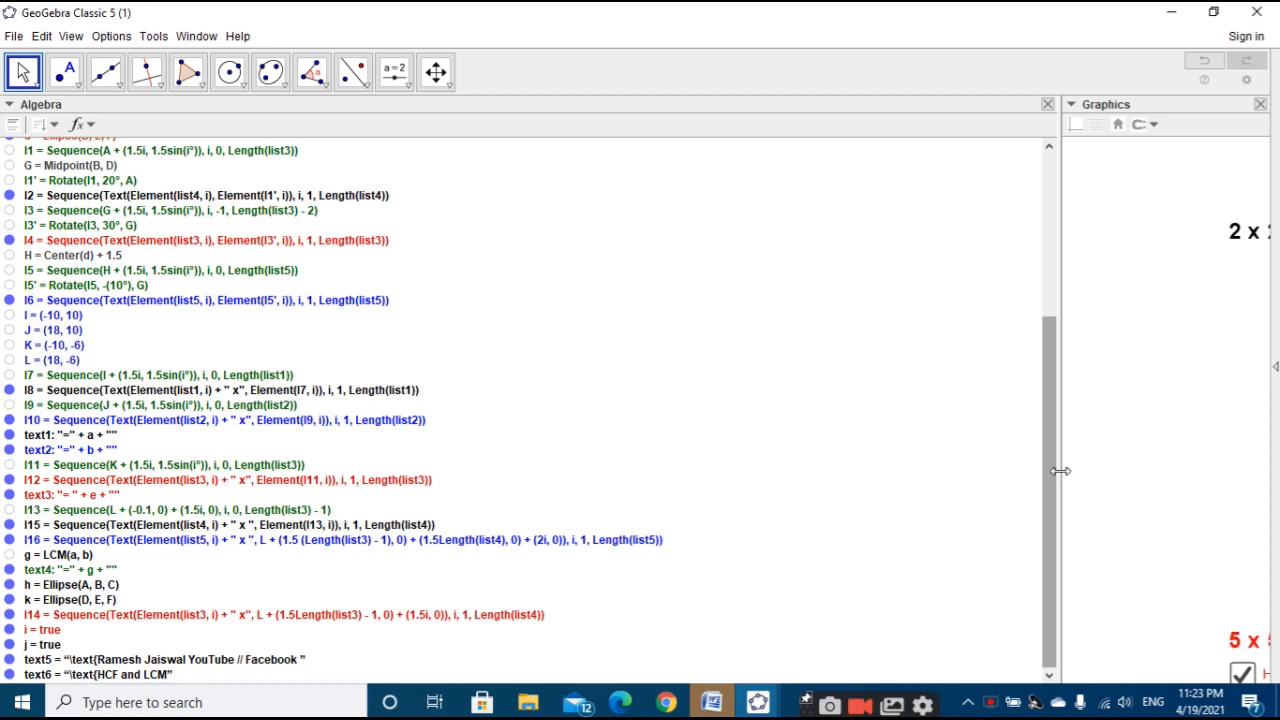
pyautogui.moveTo(1056, 472); pyautogui.dragTo(733, 469)
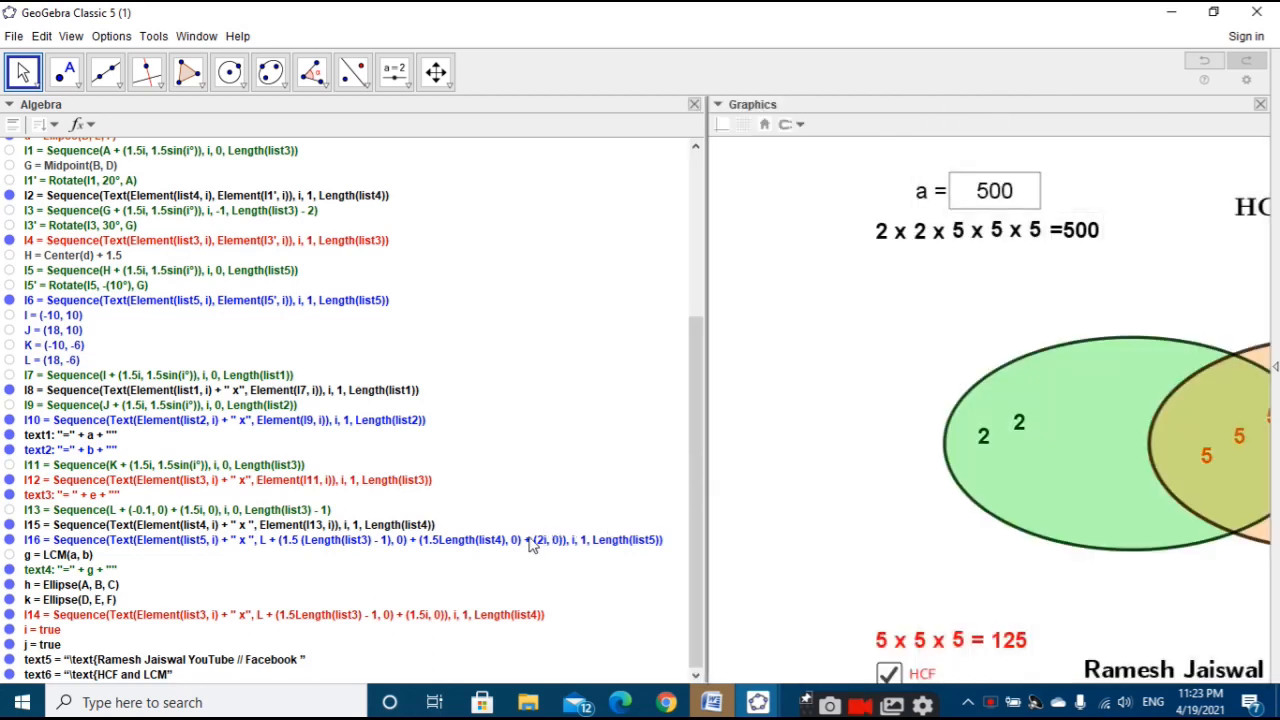
# Step: Copy the full definition of list l16 from its Redefine dialog
pyautogui.click(531, 540)
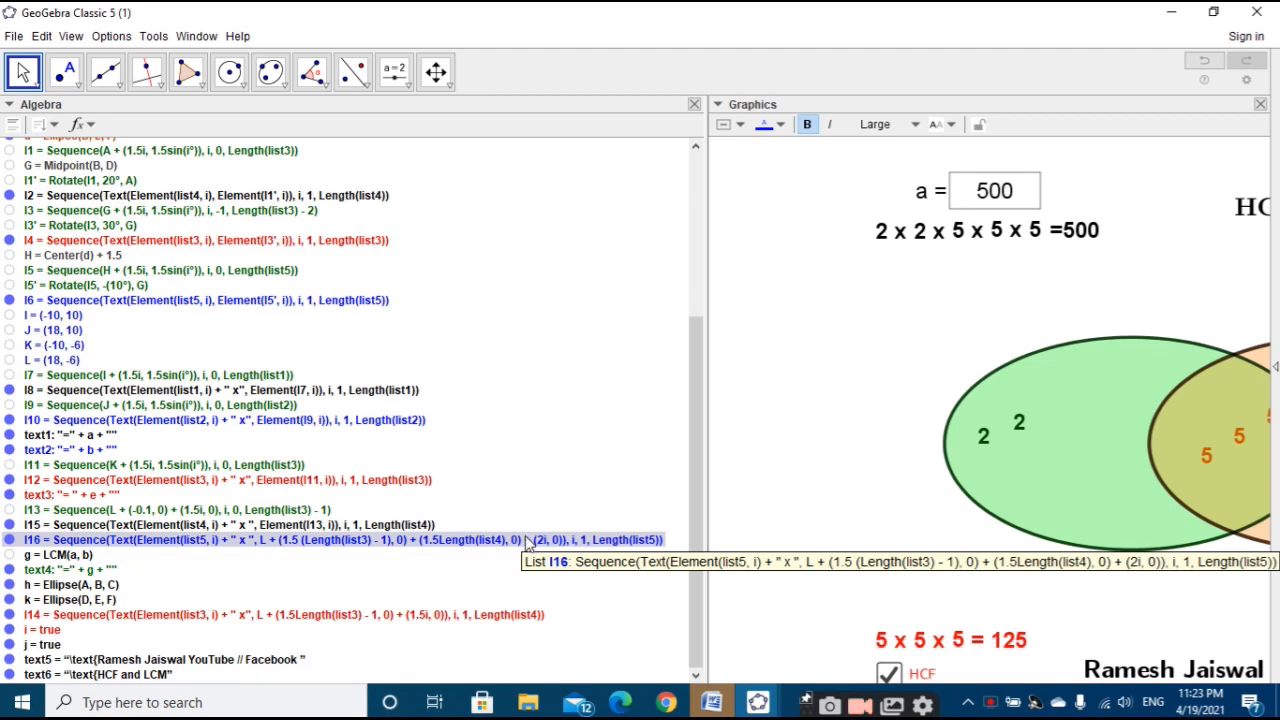
pyautogui.doubleClick(531, 540)
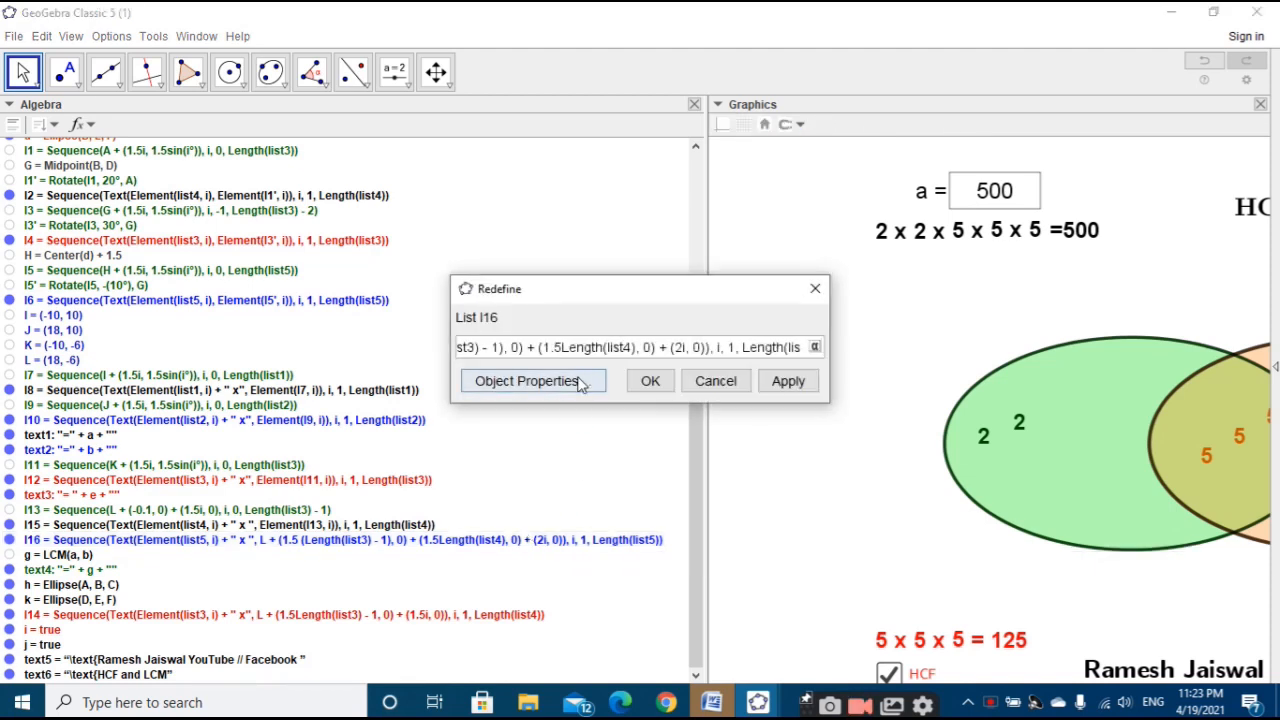
pyautogui.hotkey('ctrl', 'a')
pyautogui.hotkey('ctrl', 'c')
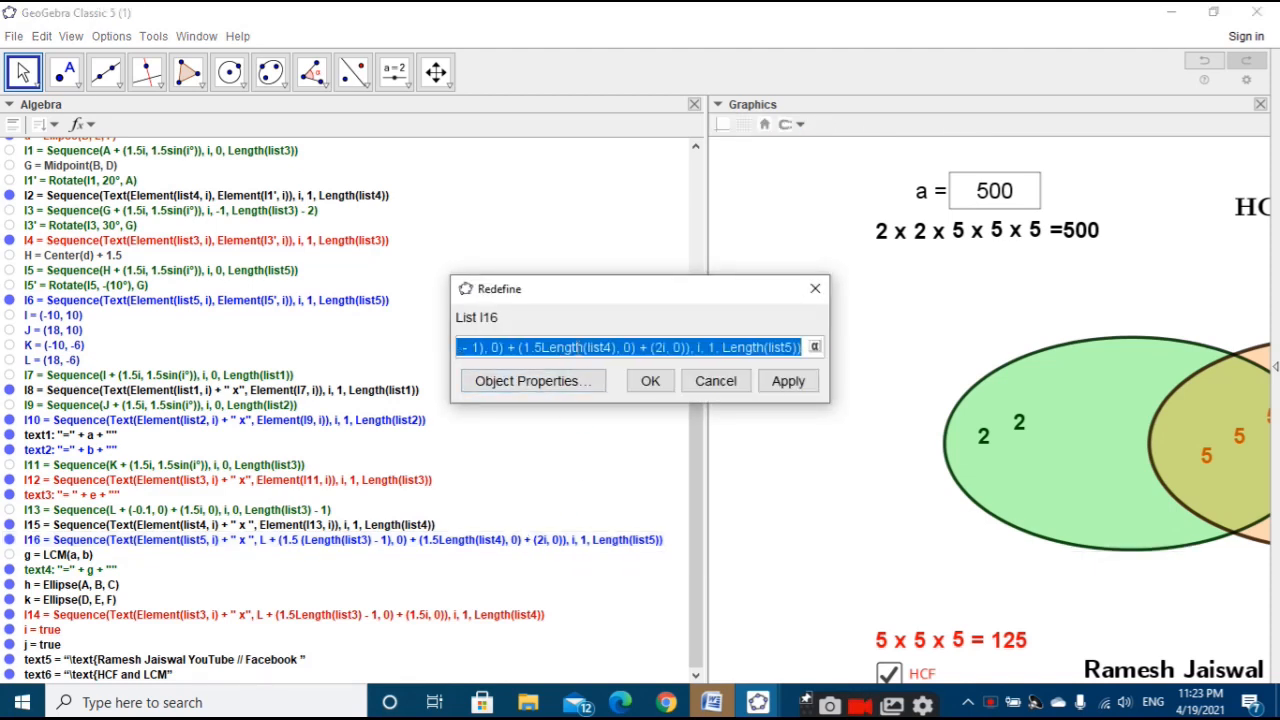
pyautogui.click(649, 380)
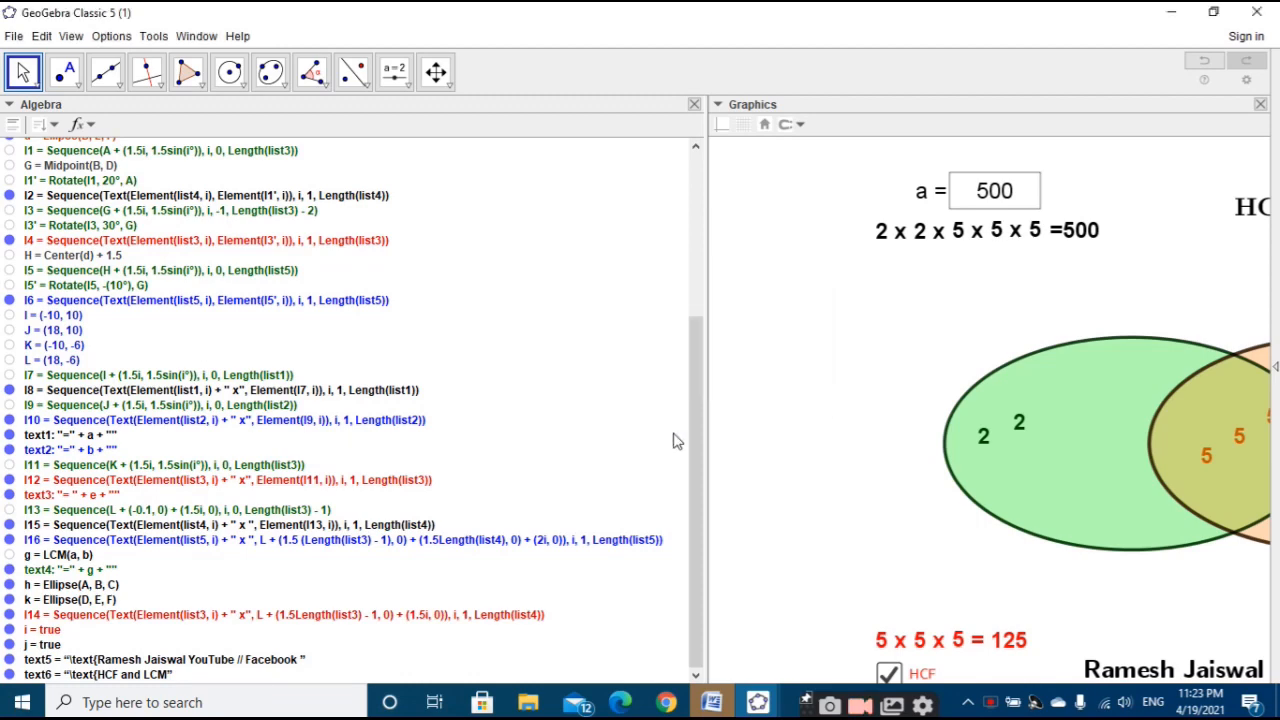
# Step: Return to the GeoGebra Classic 5 (2) window and create the list5 text sequence from the copied definition
pyautogui.click(757, 702)
pyautogui.click(834, 623)
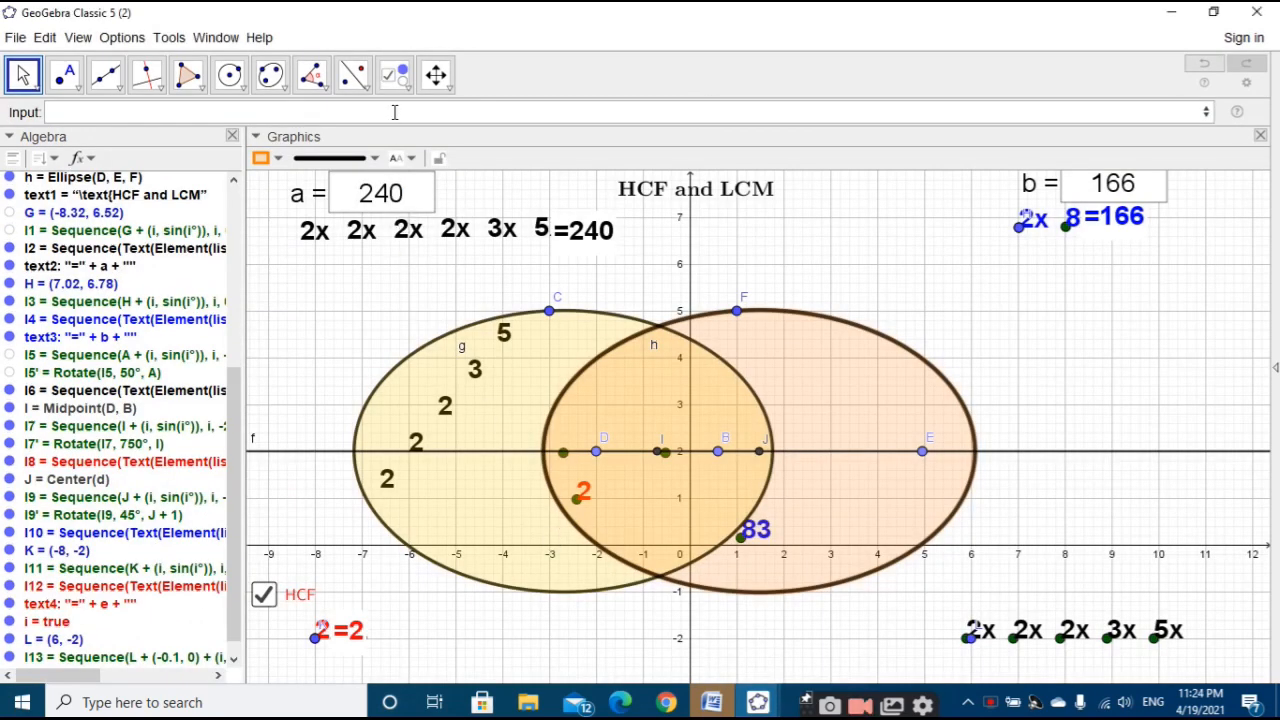
pyautogui.hotkey('ctrl', 'v')
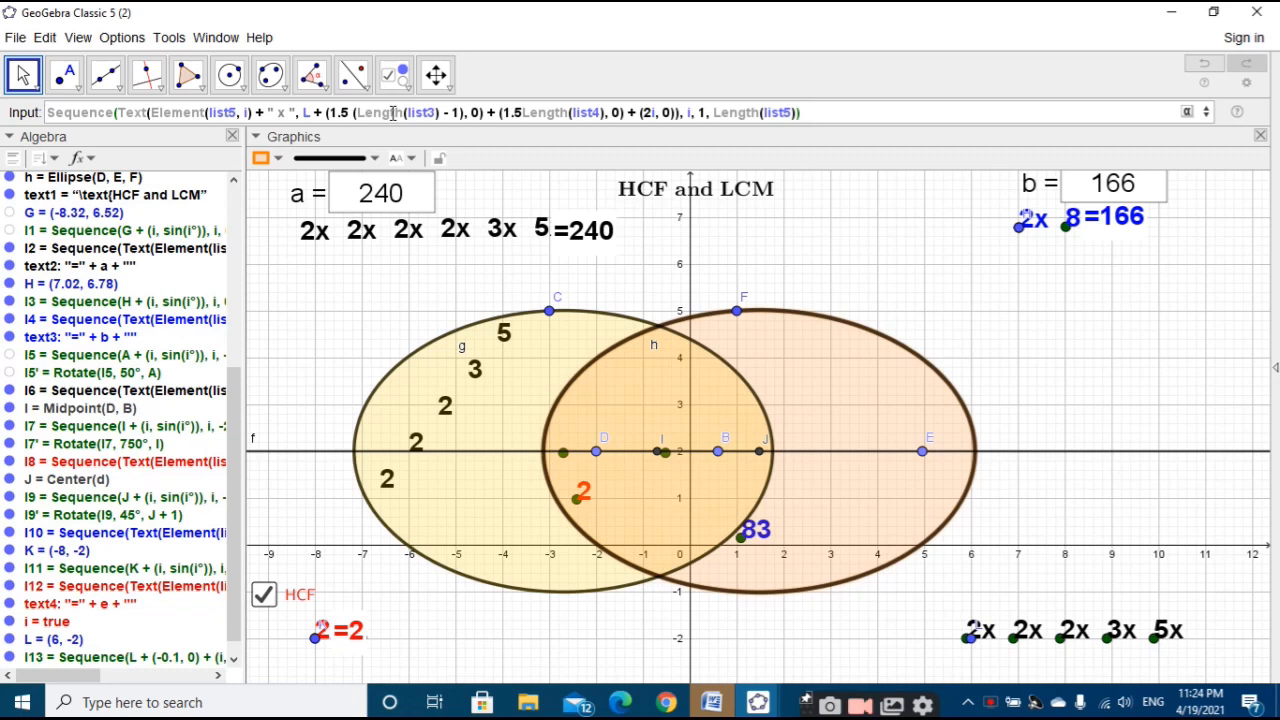
pyautogui.press('Return')
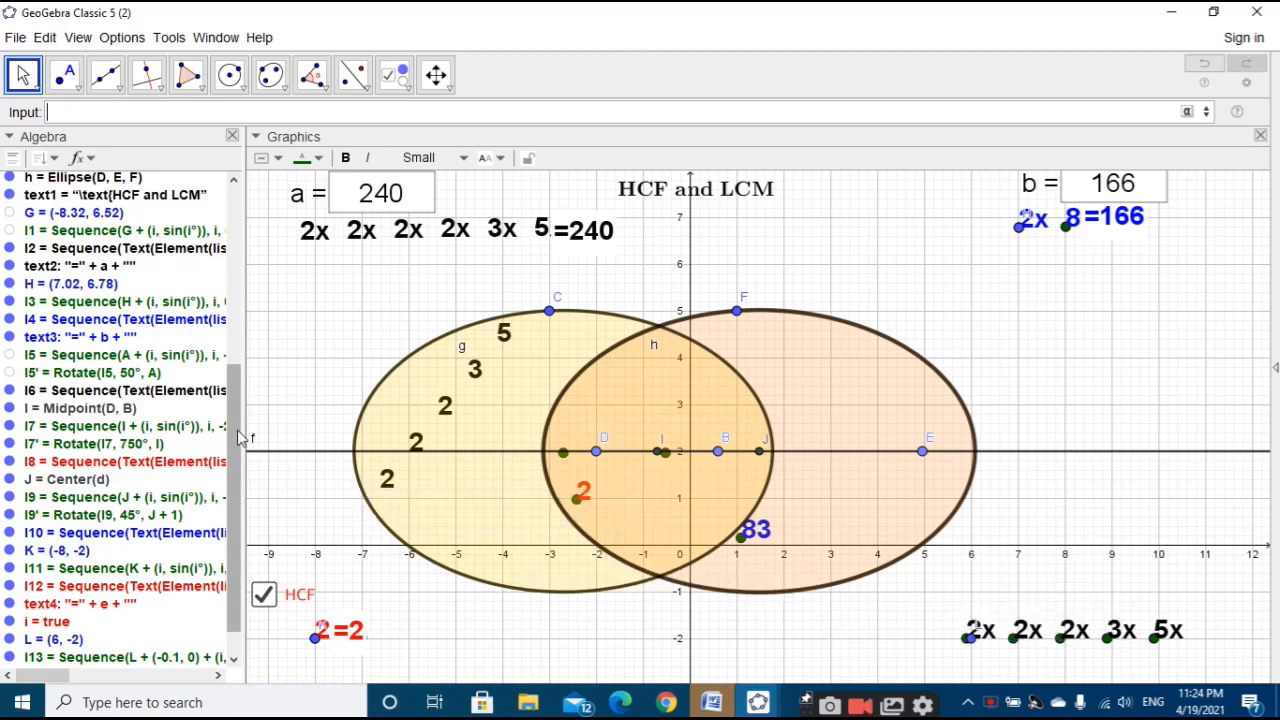
# Step: Redefine list l15 so its last position offset is (i, 0)
pyautogui.scroll(-2, 150, 620)
pyautogui.click(148, 660)
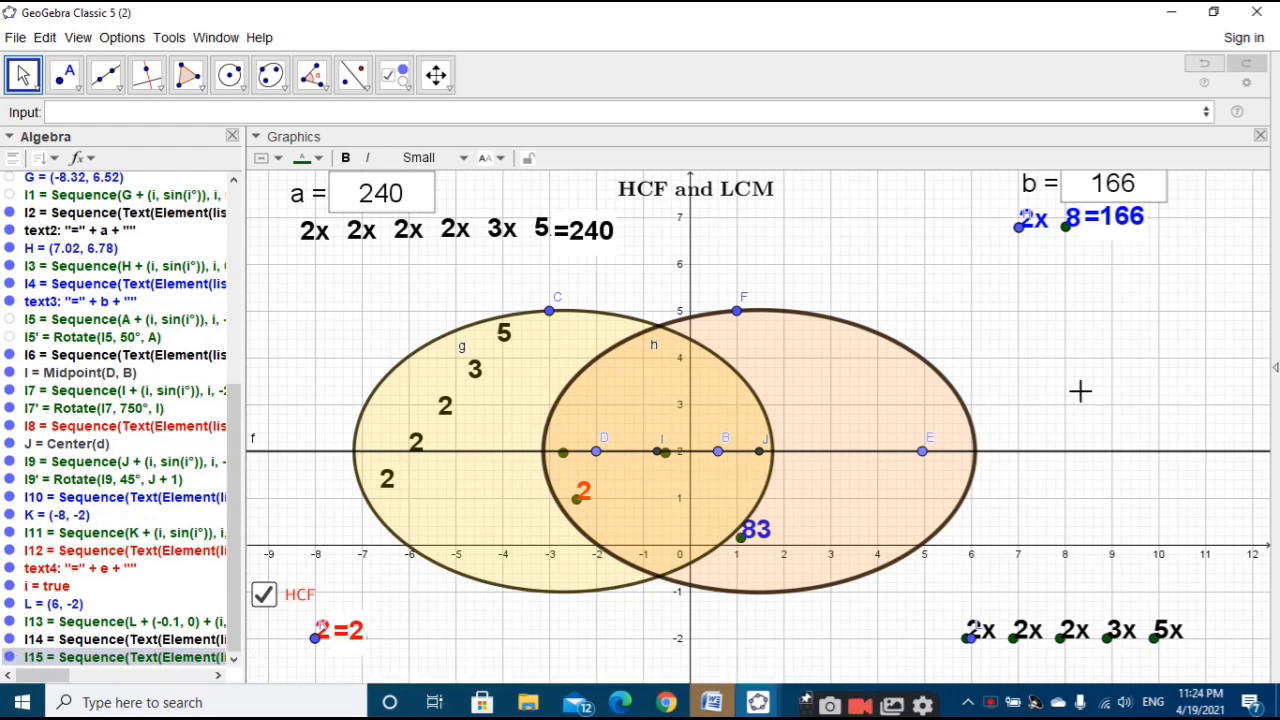
pyautogui.moveTo(1124, 389); pyautogui.dragTo(871, 346)
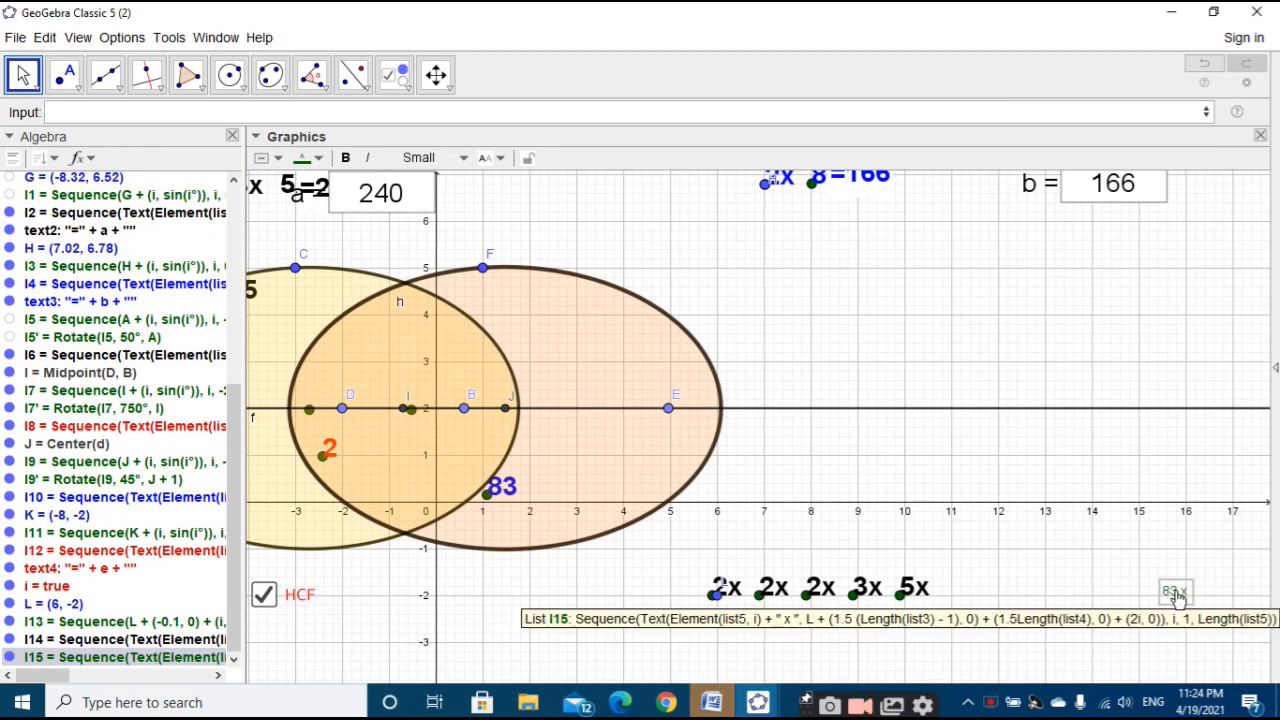
pyautogui.doubleClick(180, 657)
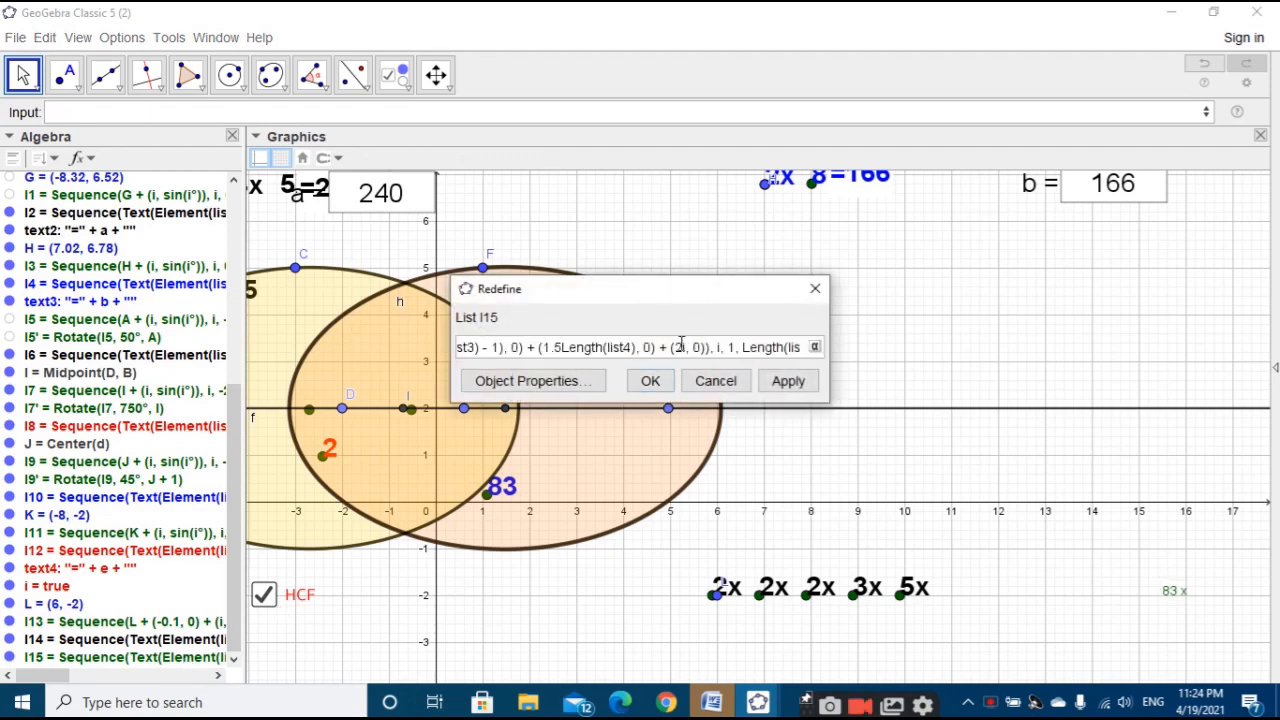
pyautogui.press('BackSpace')
pyautogui.write('i')
pyautogui.click(780, 388)
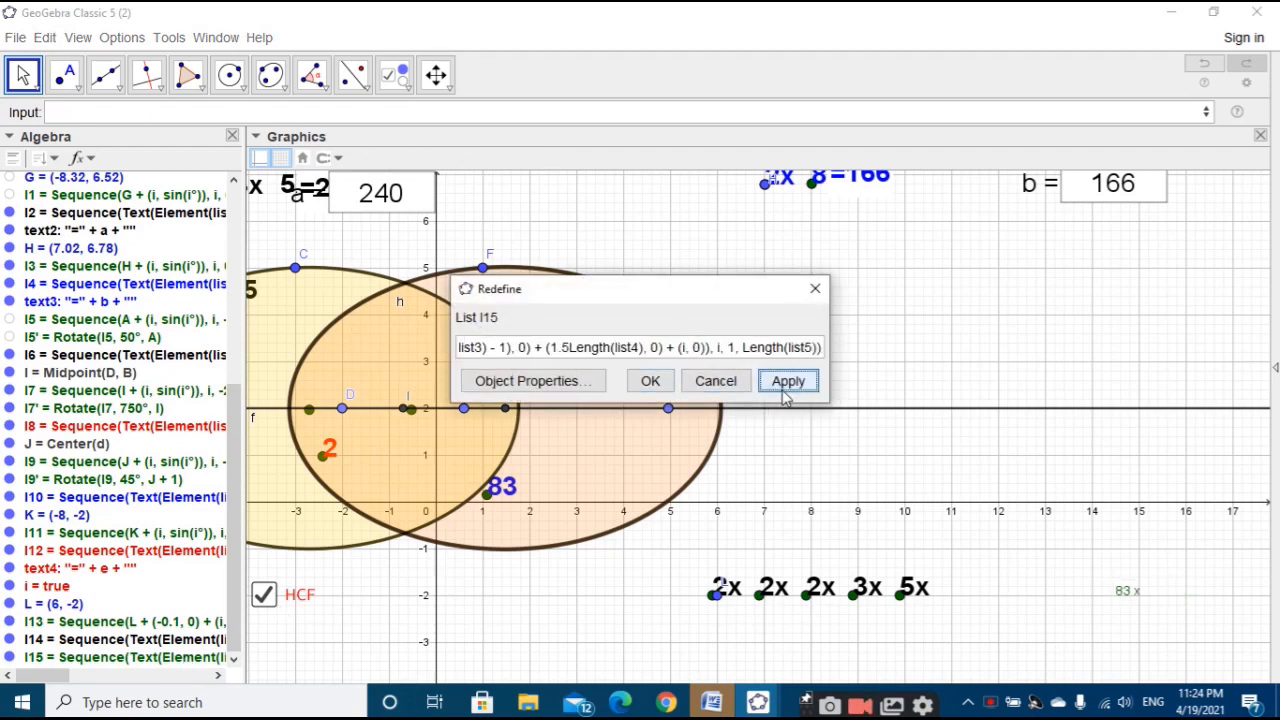
# Step: Try last position offsets of (-2i, 0) and (-3i, 0) in list l15's definition
pyautogui.click(682, 348)
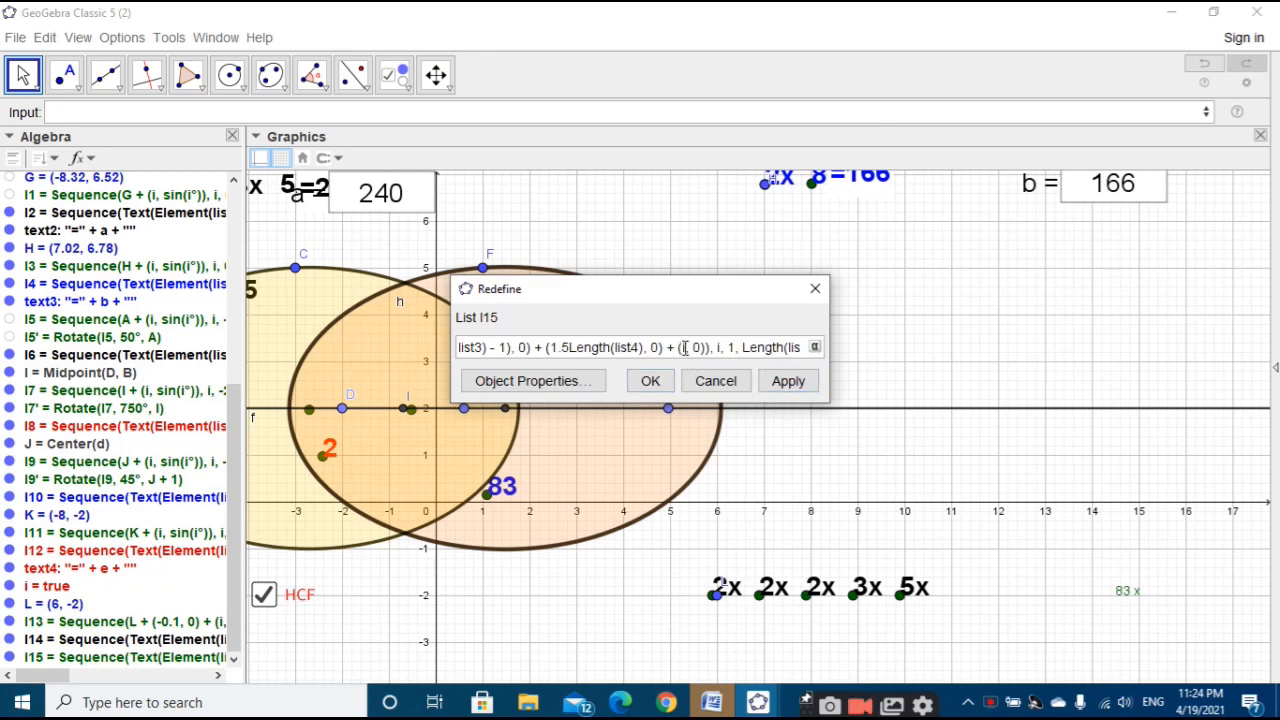
pyautogui.write('-')
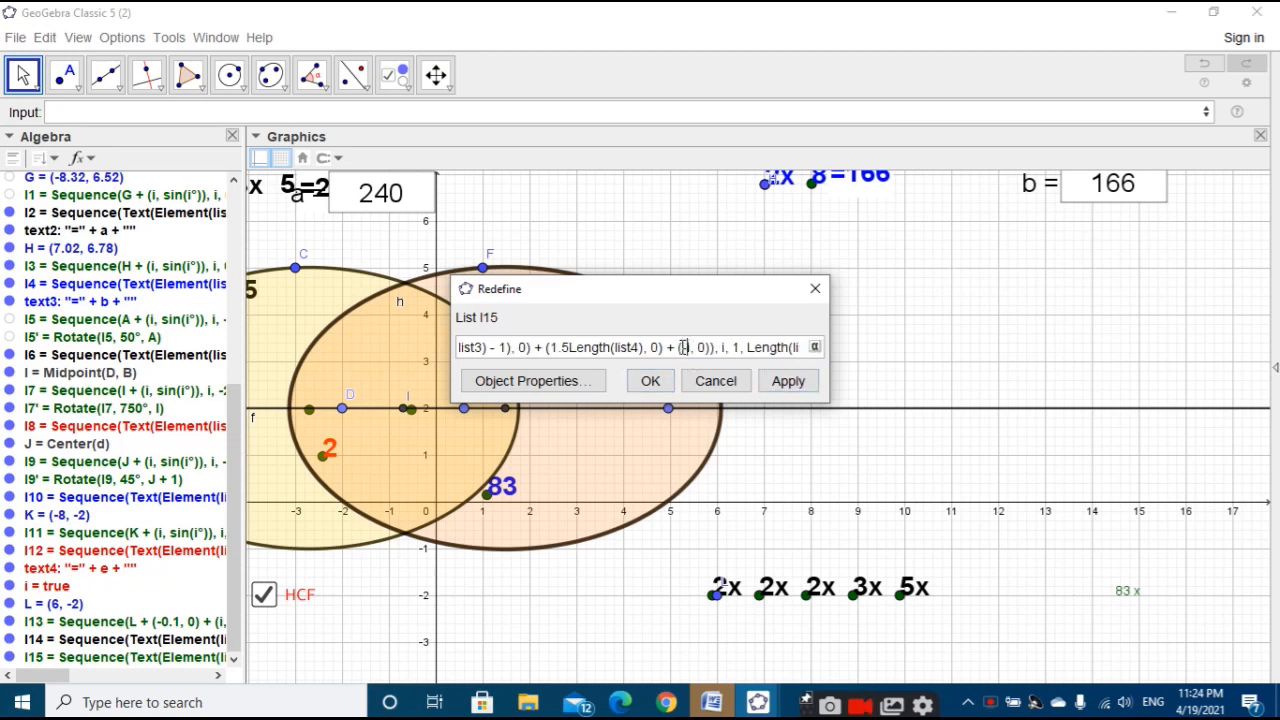
pyautogui.write('2i')
pyautogui.click(776, 388)
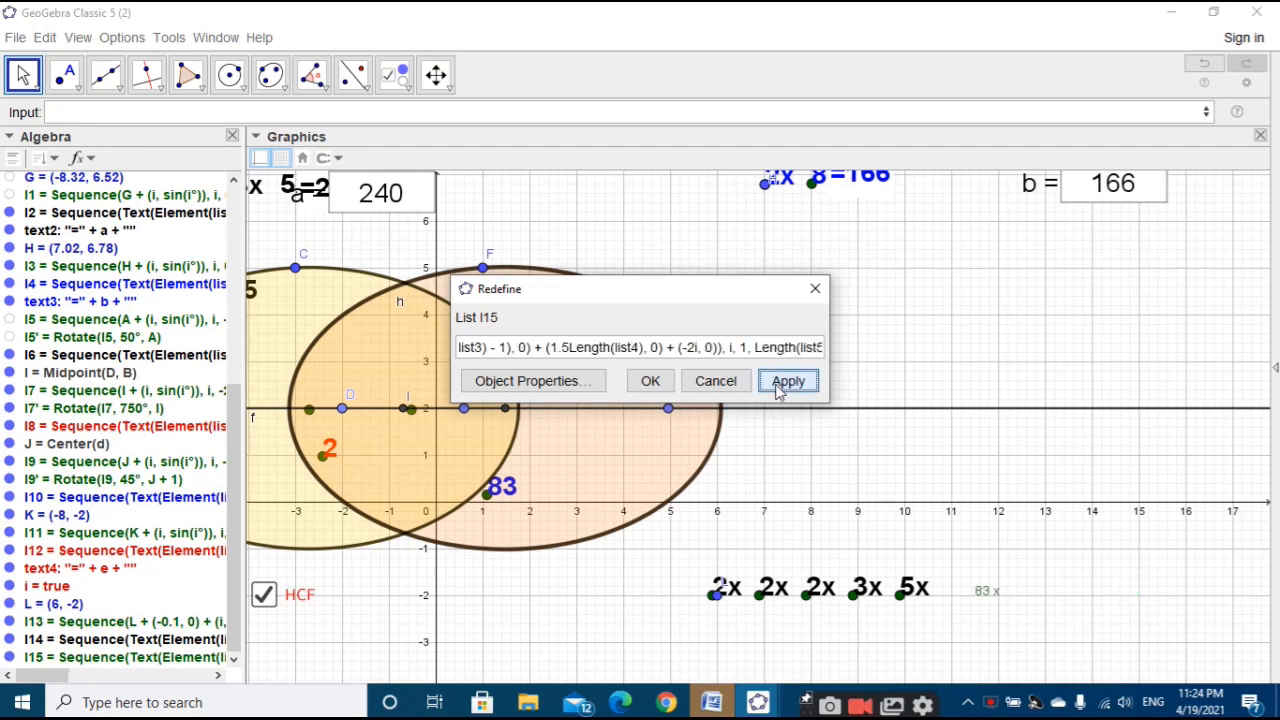
pyautogui.click(695, 348)
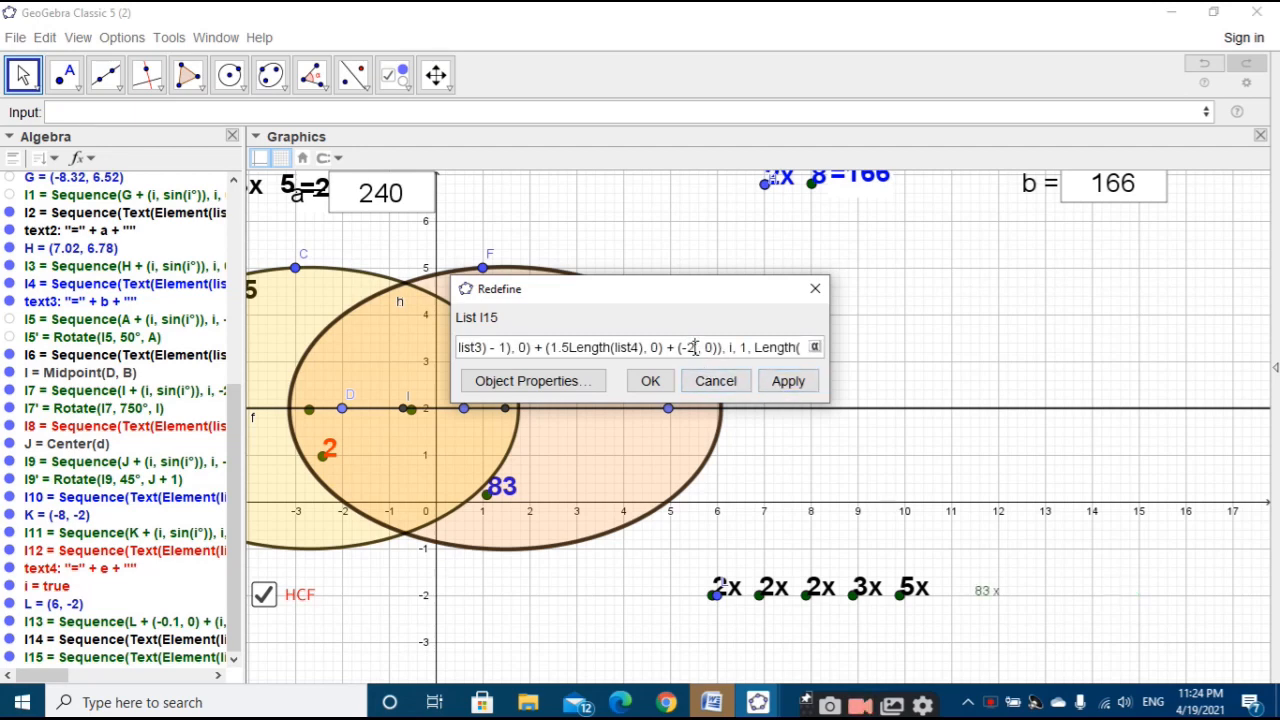
pyautogui.press('BackSpace')
pyautogui.write('3')
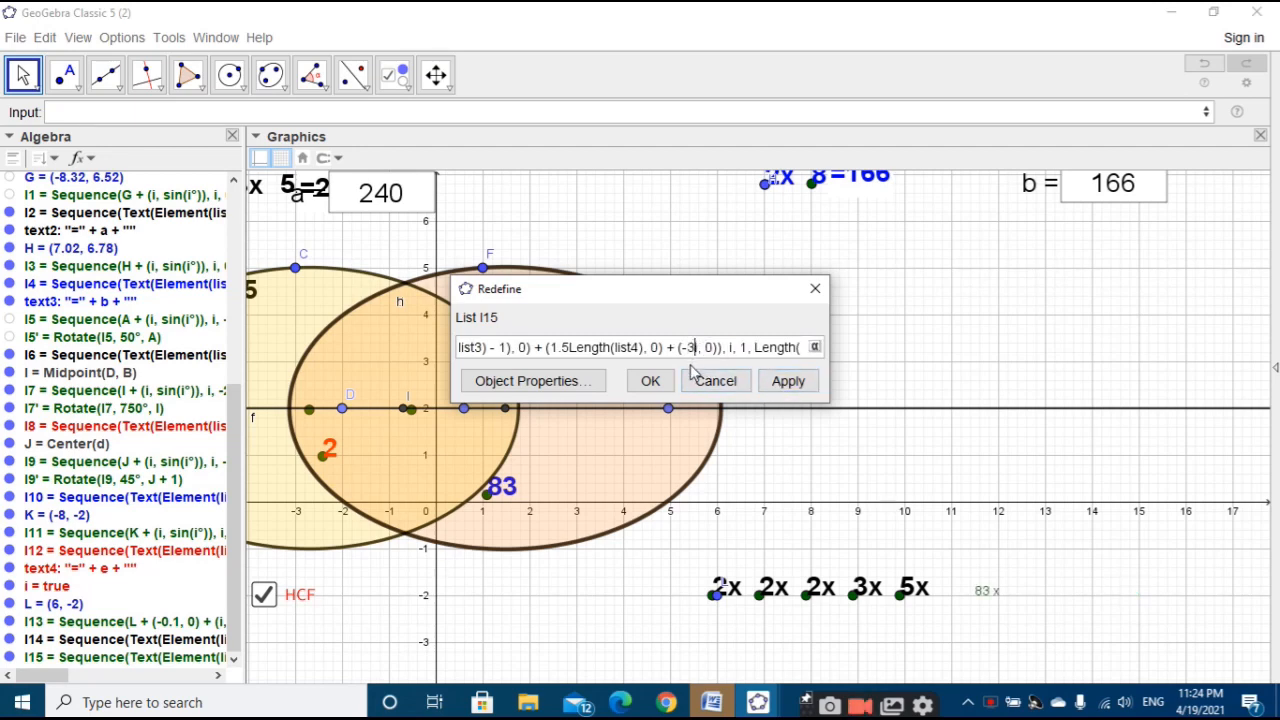
pyautogui.click(772, 384)
# Step: Set the last position offset in list l15's definition to (-2.5i, 0) and close the Redefine dialog
pyautogui.click(692, 347)
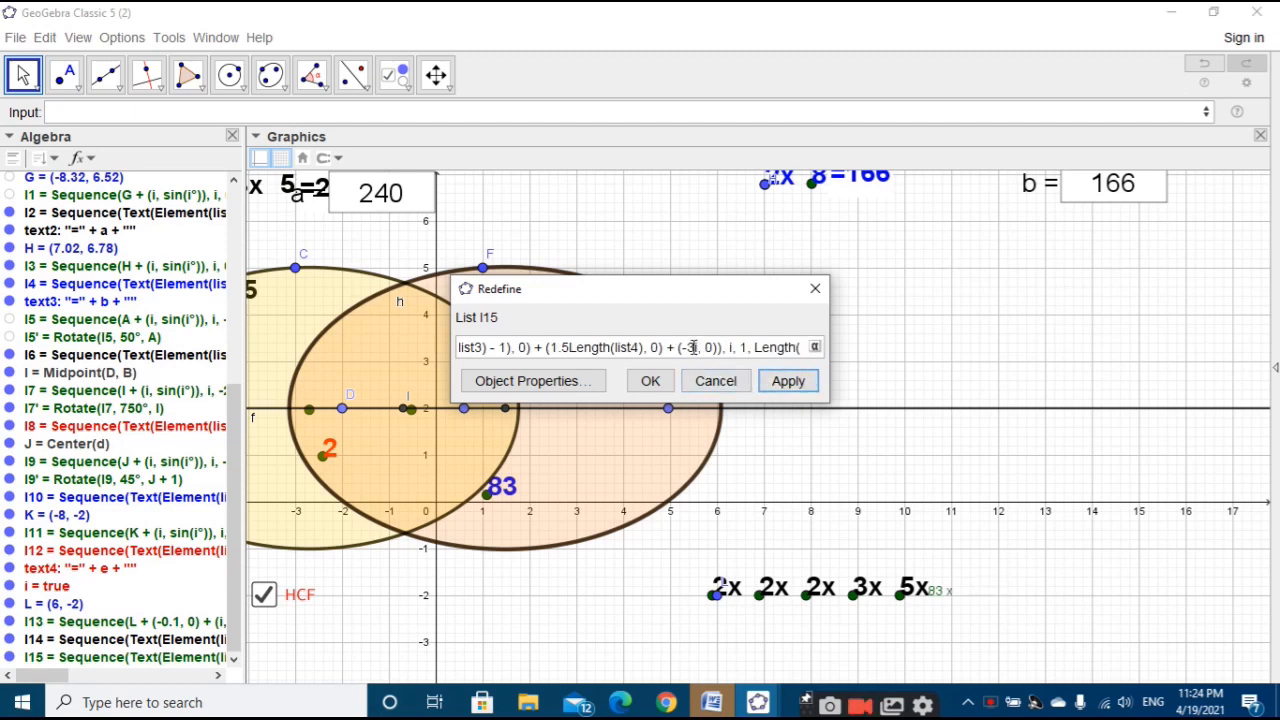
pyautogui.press('BackSpace')
pyautogui.write('2.5i')
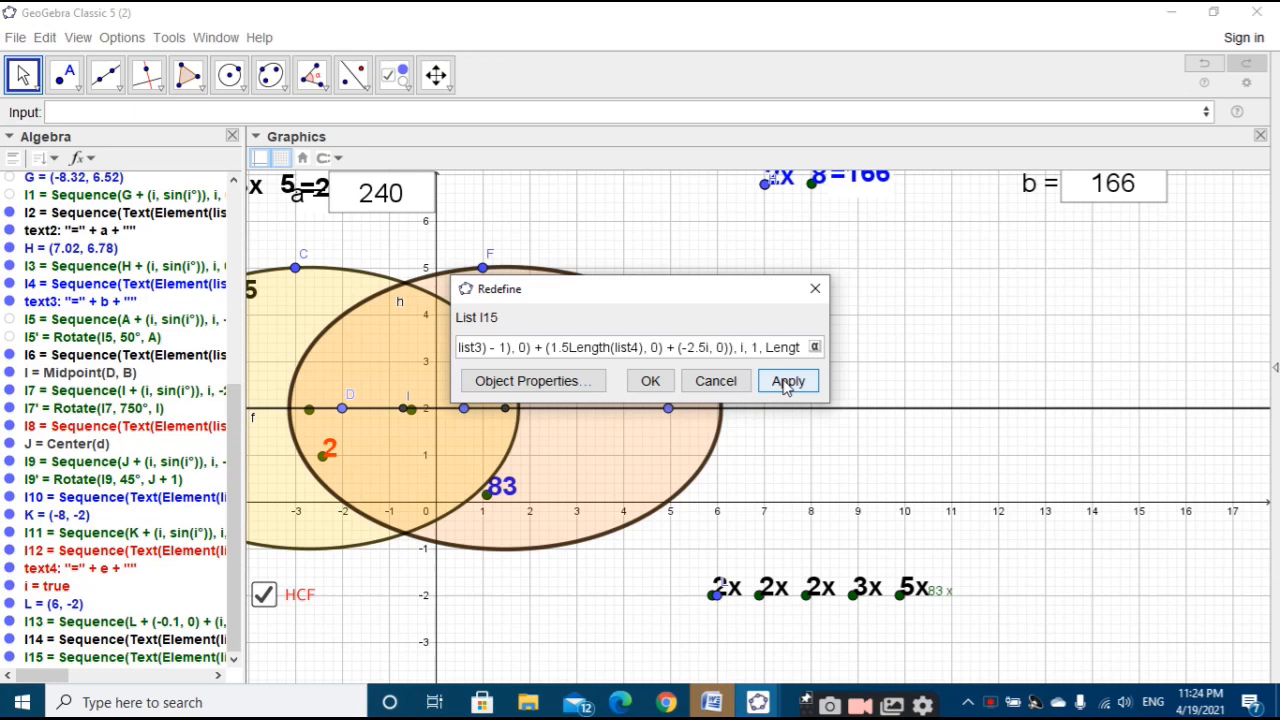
pyautogui.click(787, 381)
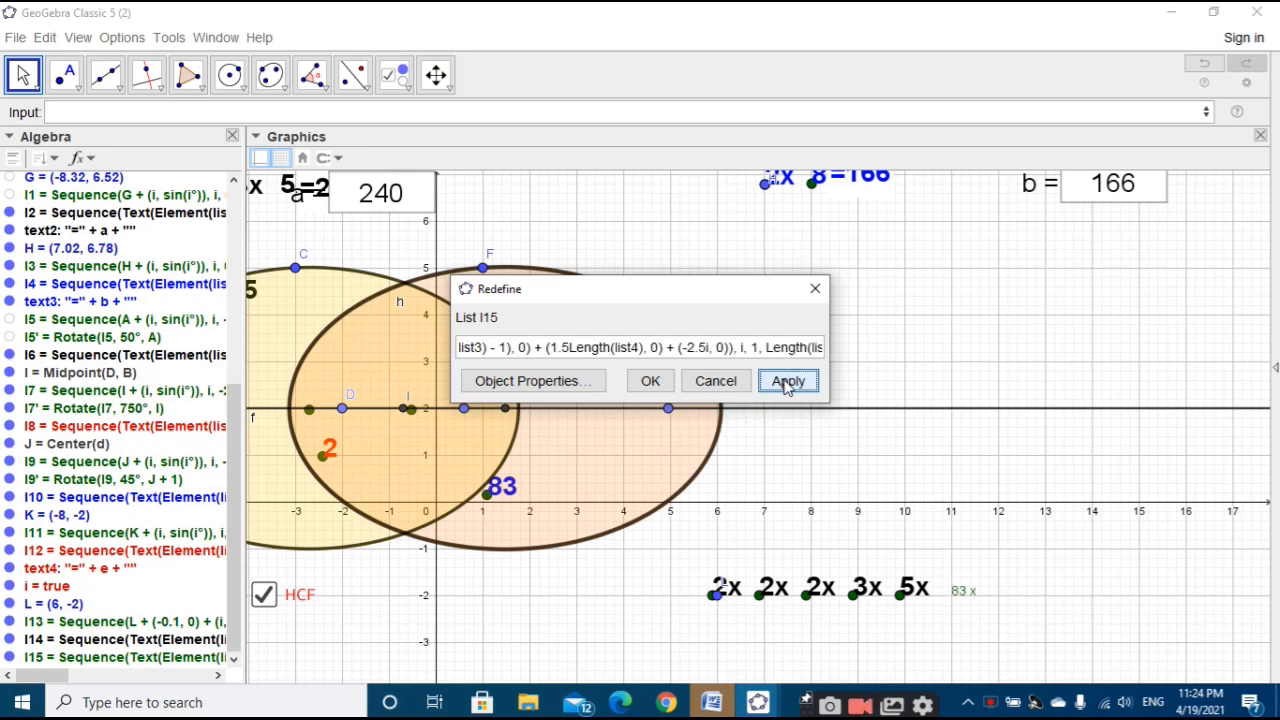
pyautogui.click(704, 381)
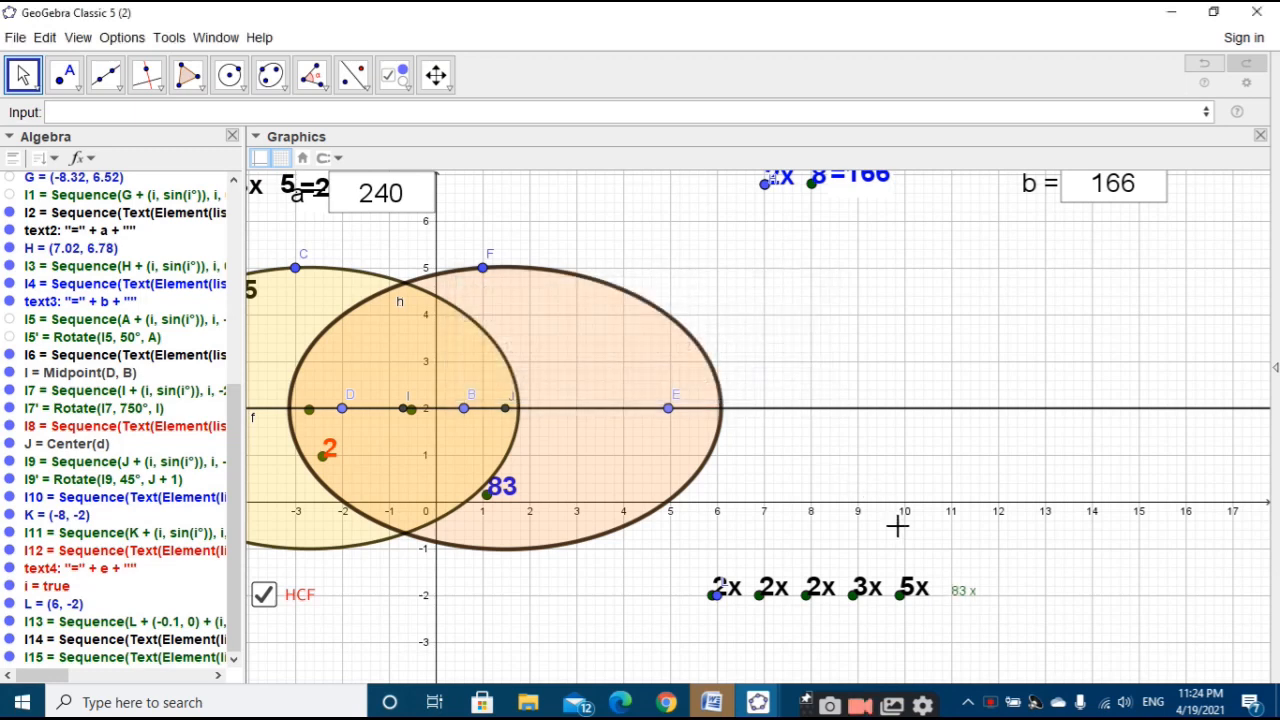
# Step: Format the "83 x" text of list l15 as bold, Large and blue
pyautogui.click(960, 591)
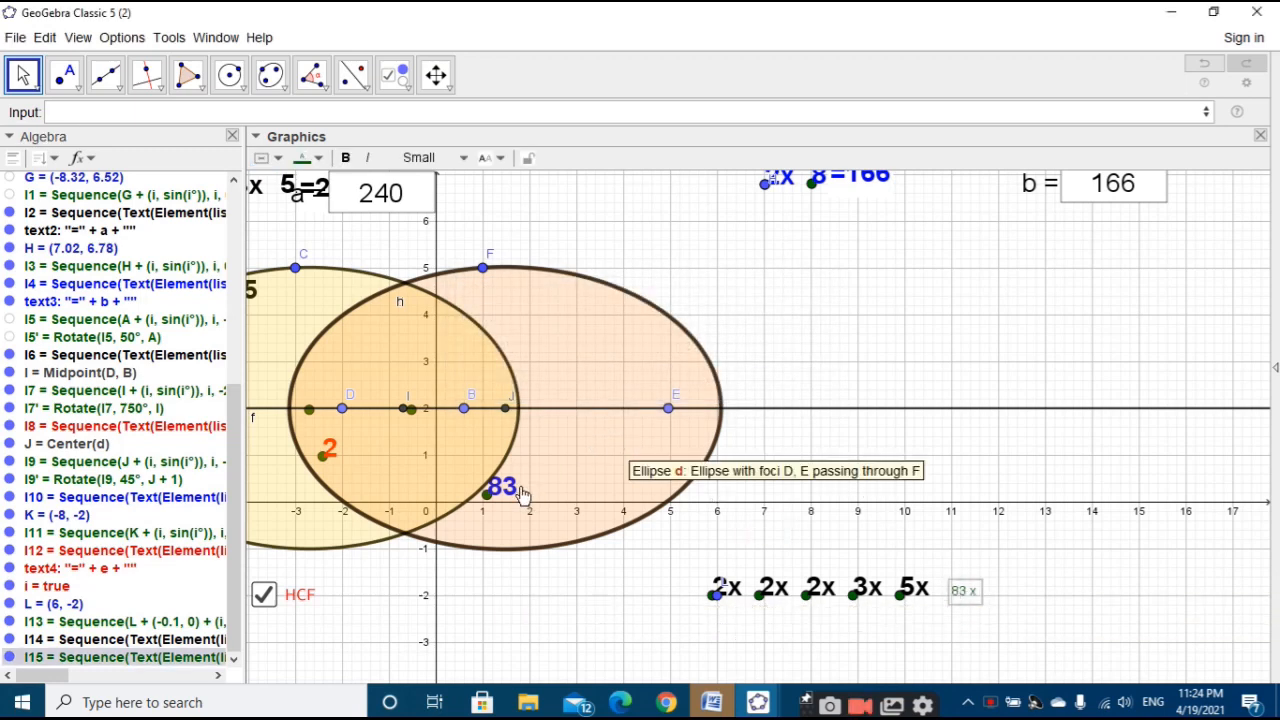
pyautogui.click(427, 160)
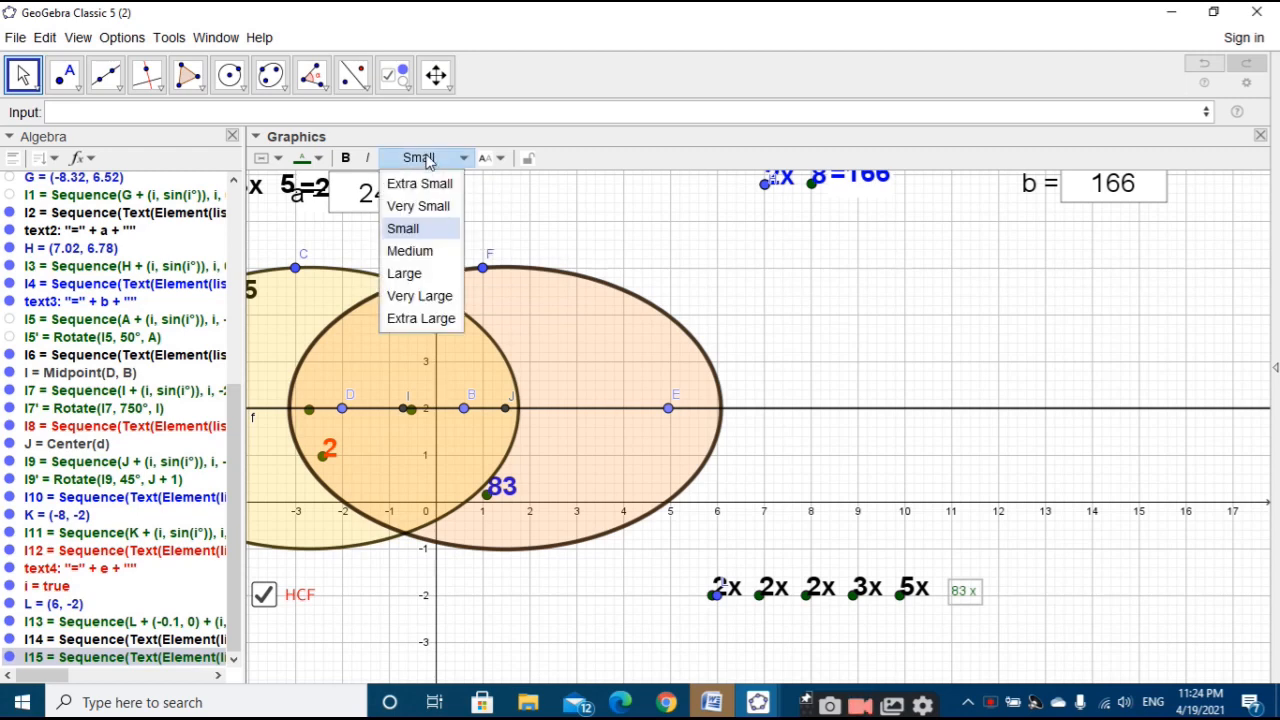
pyautogui.click(425, 257)
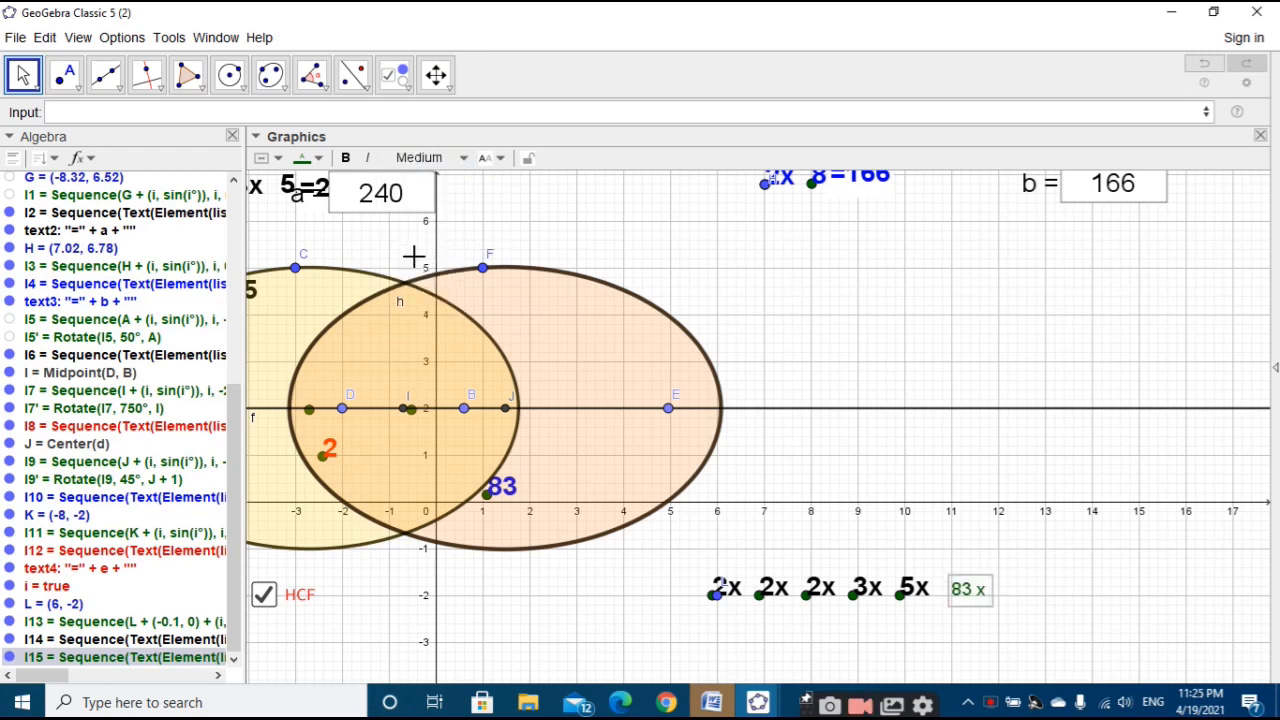
pyautogui.click(345, 160)
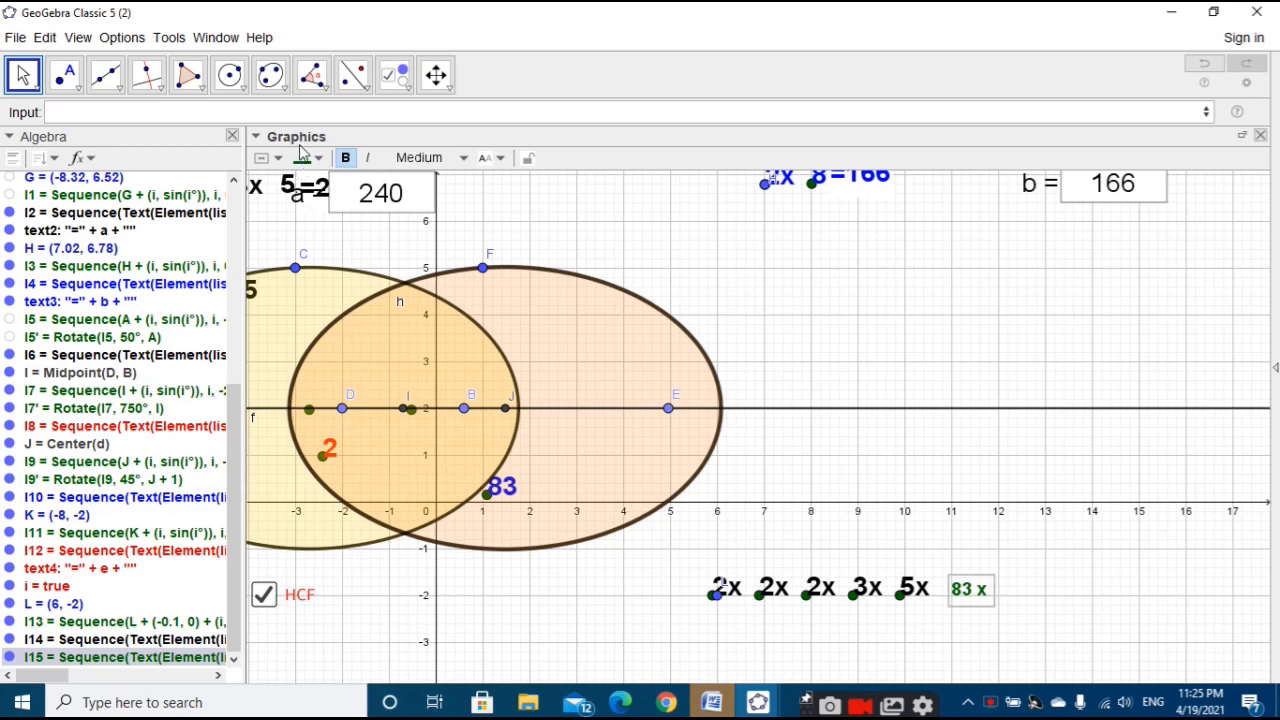
pyautogui.click(305, 158)
pyautogui.click(419, 157)
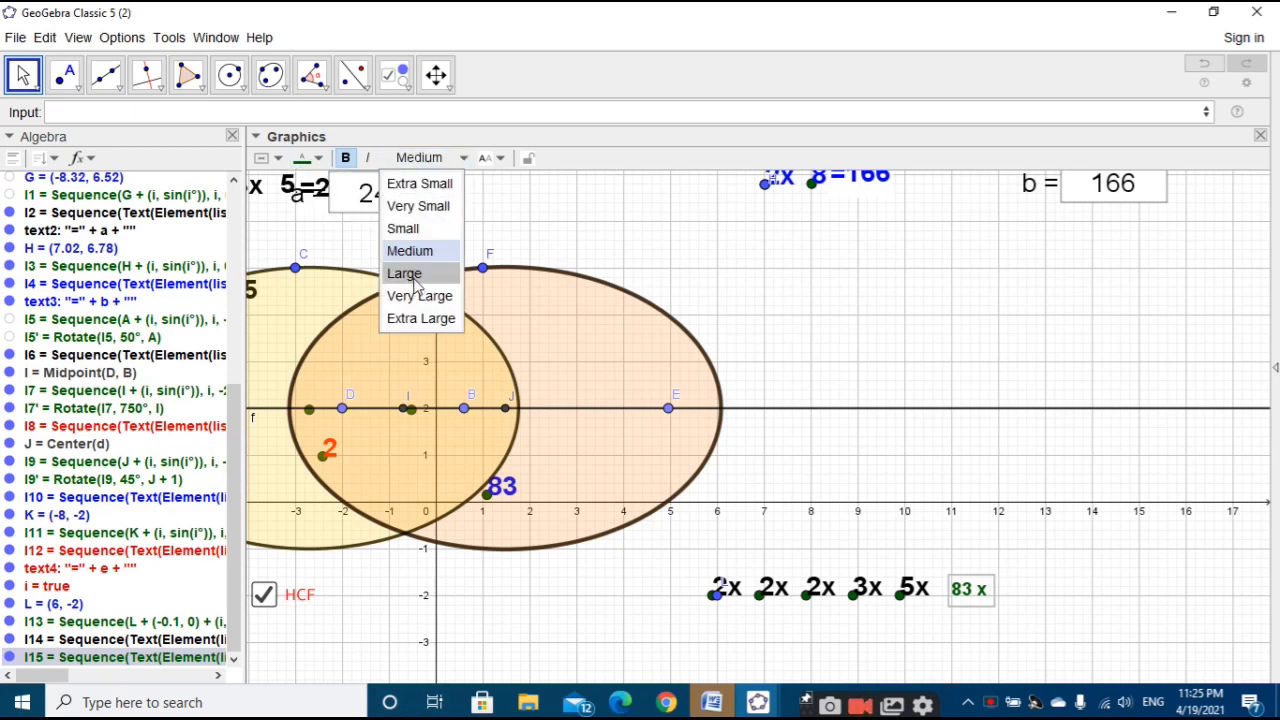
pyautogui.click(412, 274)
pyautogui.click(305, 158)
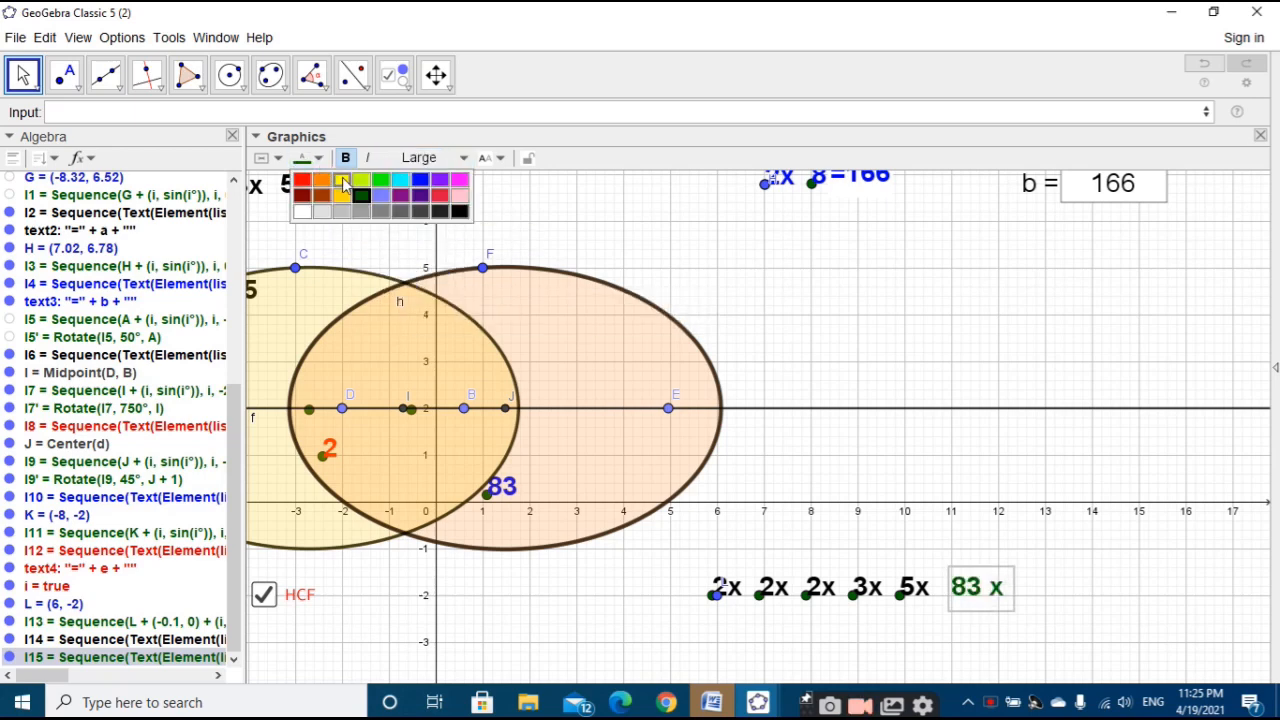
pyautogui.click(423, 183)
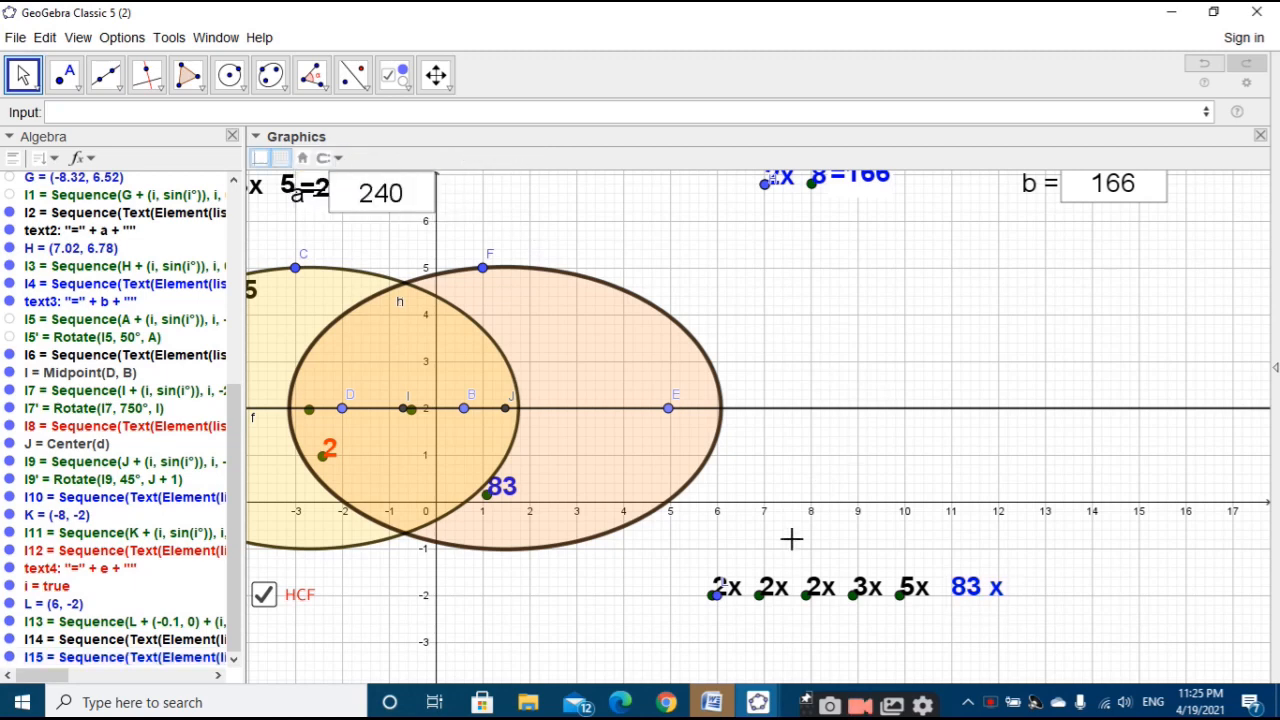
pyautogui.click(966, 514)
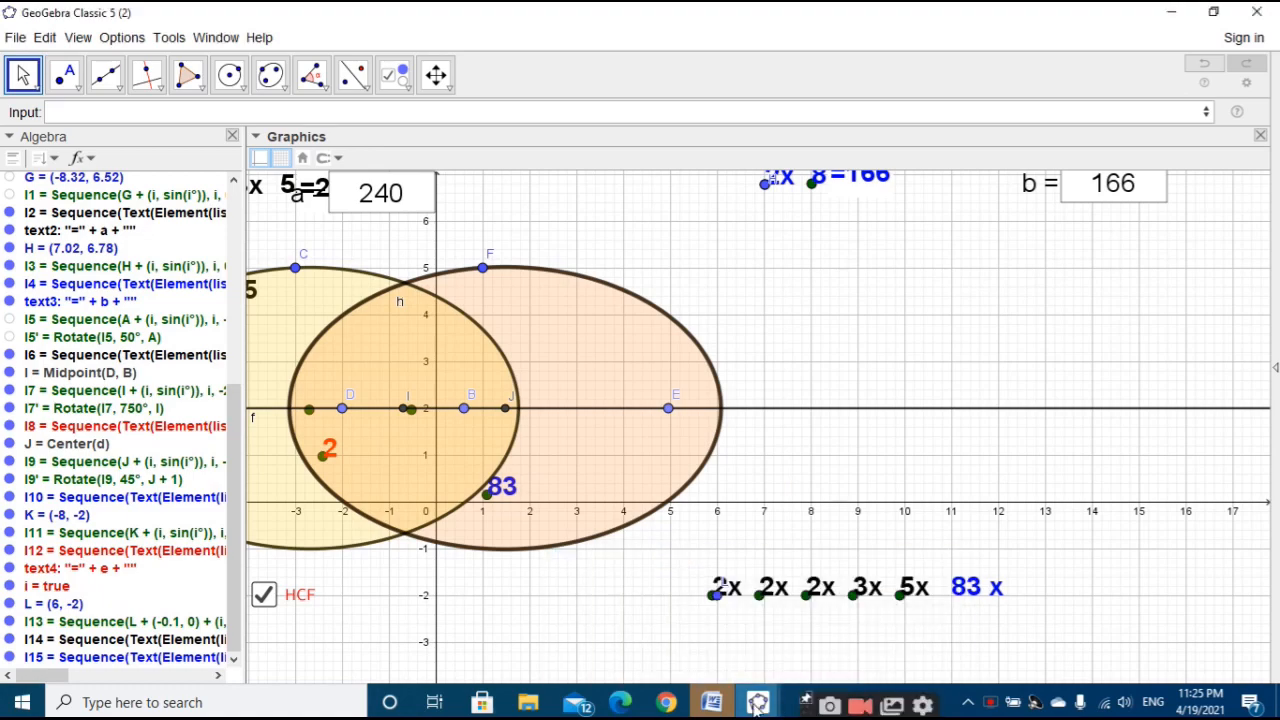
# Step: Switch to the finished applet in the GeoGebra Classic 5 (1) window and locate the red common factors in its LCM row beside the object definitions
pyautogui.moveTo(757, 702)
pyautogui.click(701, 632)
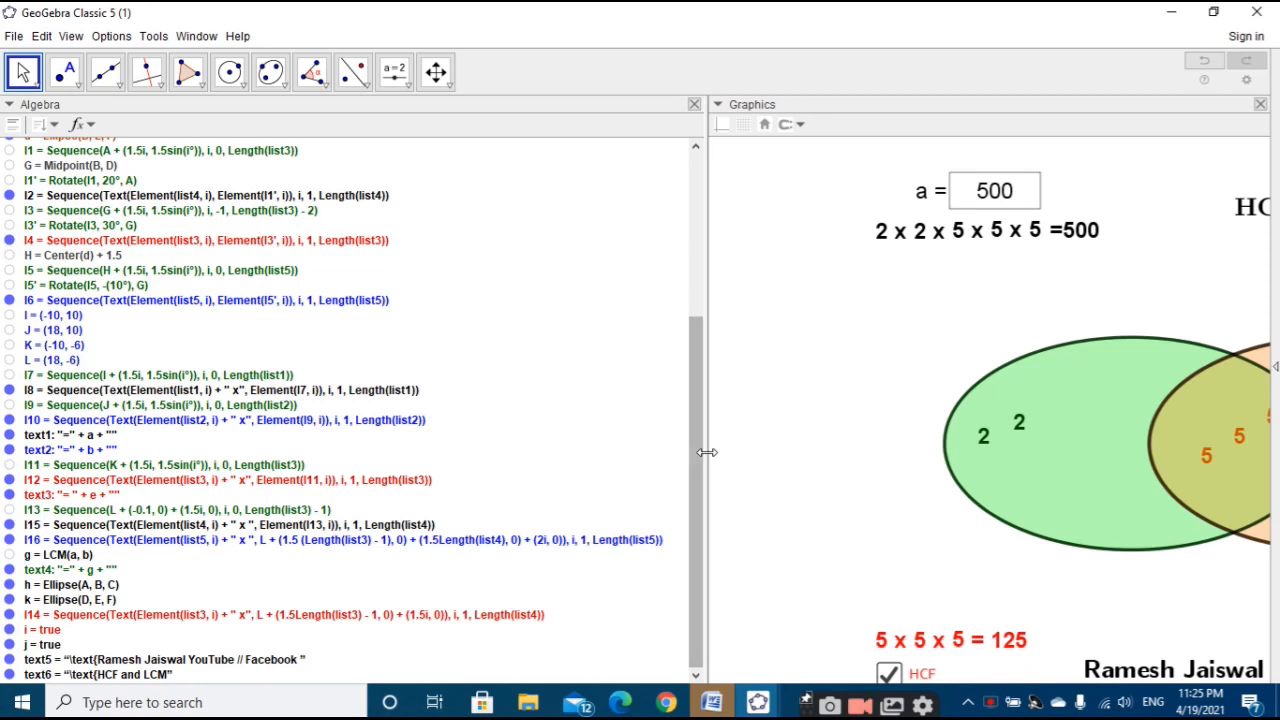
pyautogui.moveTo(706, 452); pyautogui.dragTo(222, 460)
pyautogui.moveTo(1143, 604); pyautogui.dragTo(950, 602)
pyautogui.click(1122, 634)
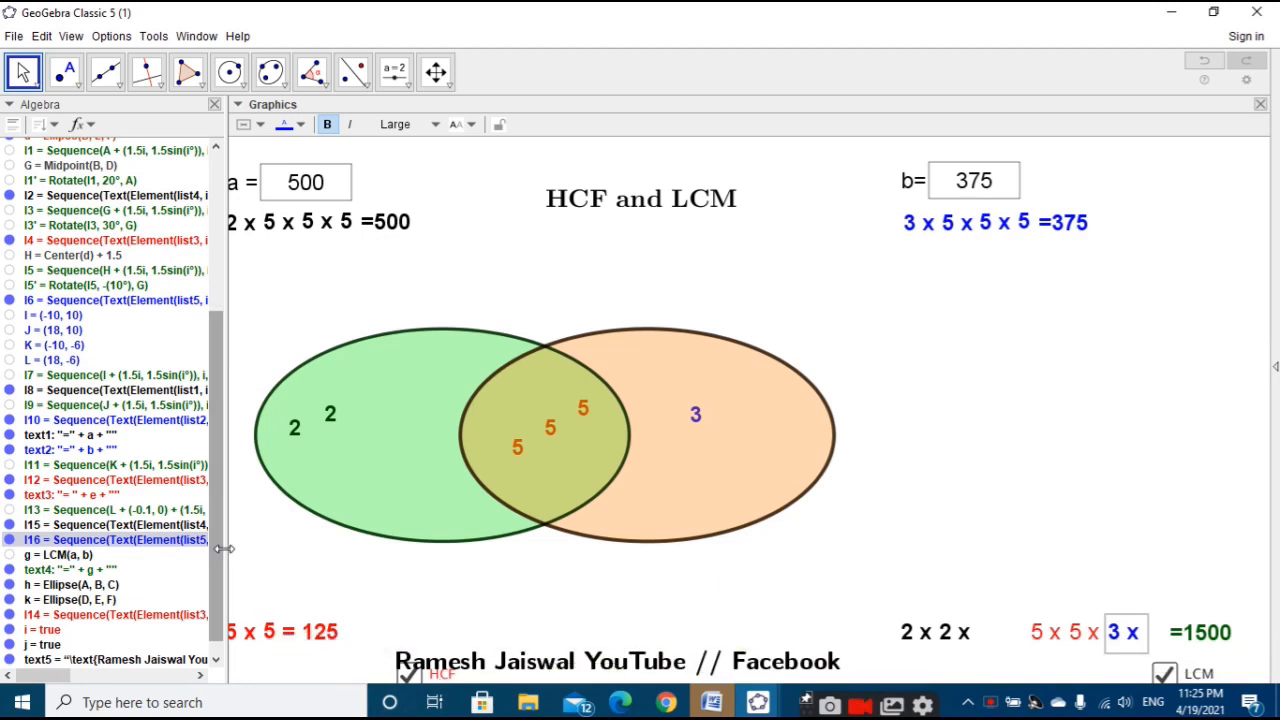
pyautogui.moveTo(224, 548); pyautogui.dragTo(423, 555)
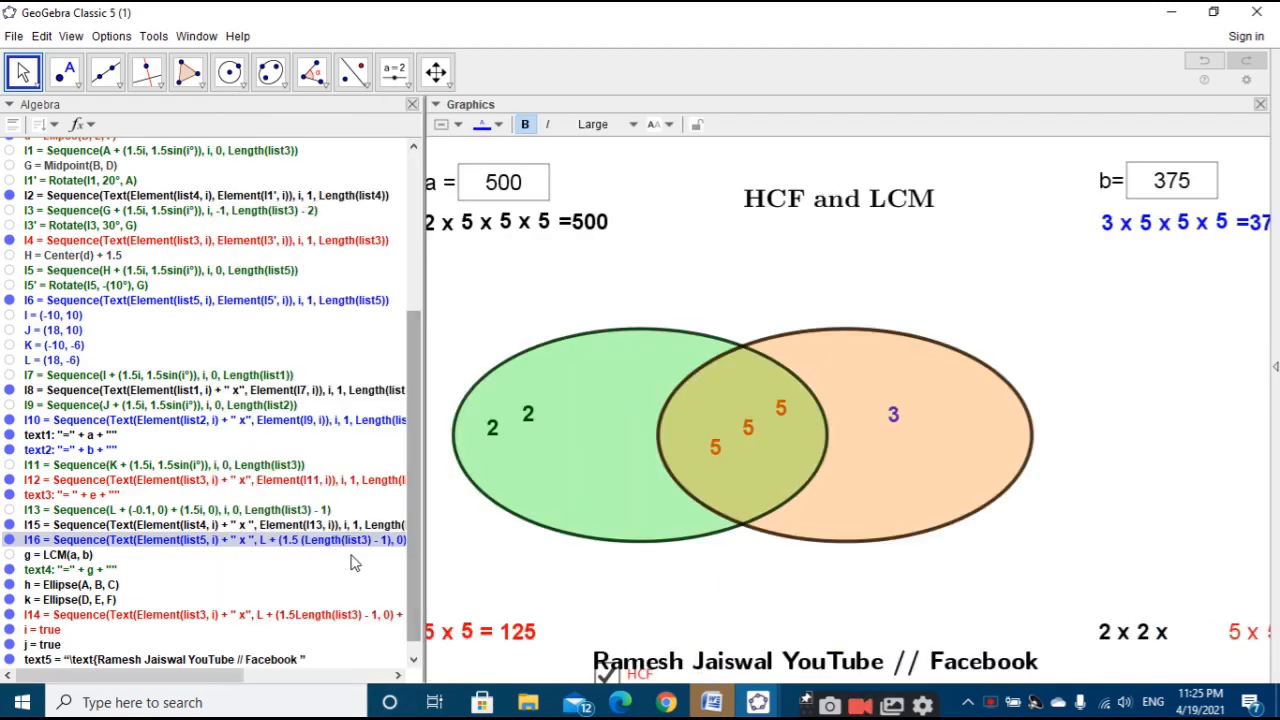
pyautogui.click(1243, 643)
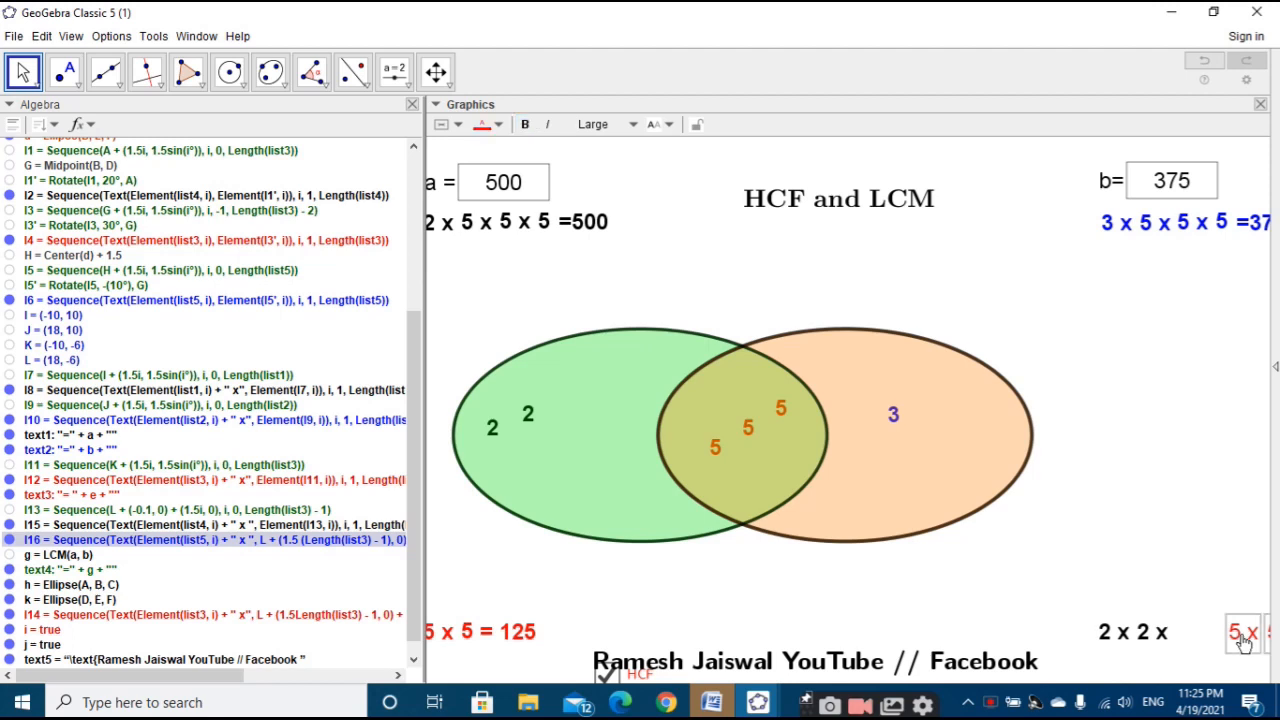
# Step: Copy the full definition of list l14 from its Redefine dialog
pyautogui.doubleClick(337, 619)
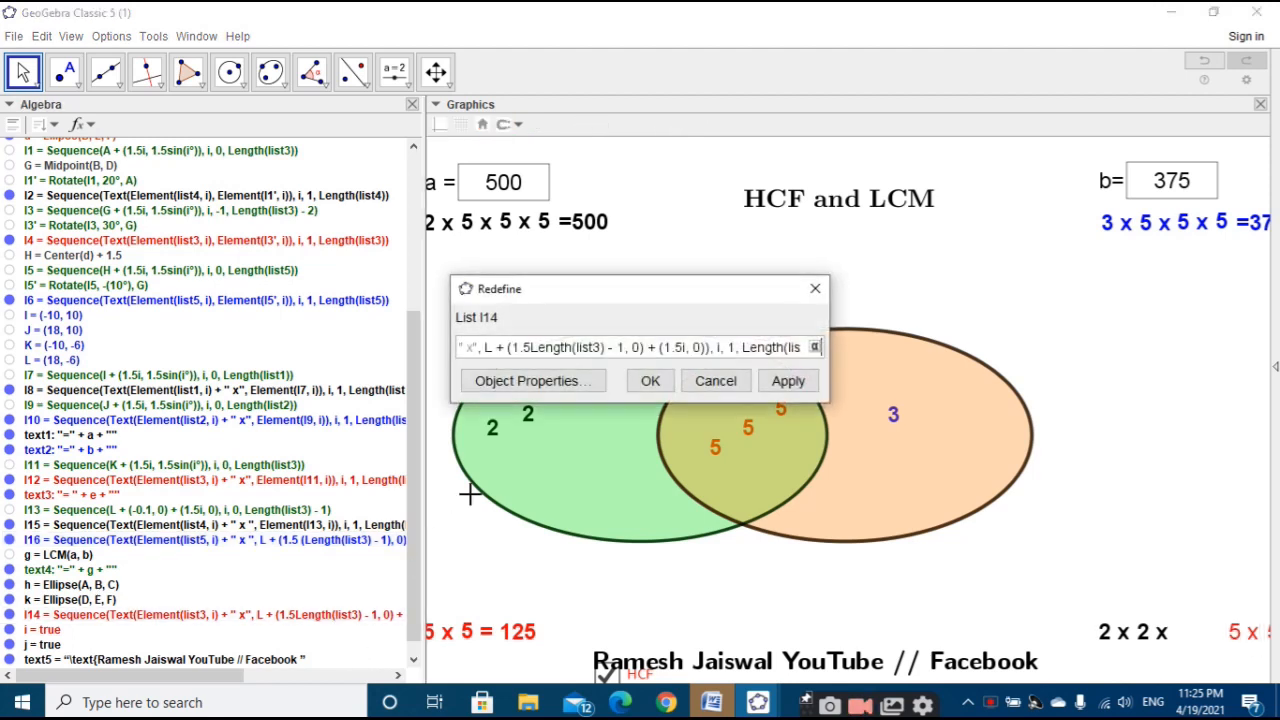
pyautogui.tripleClick(563, 345)
pyautogui.hotkey('ctrl', 'c')
pyautogui.click(650, 380)
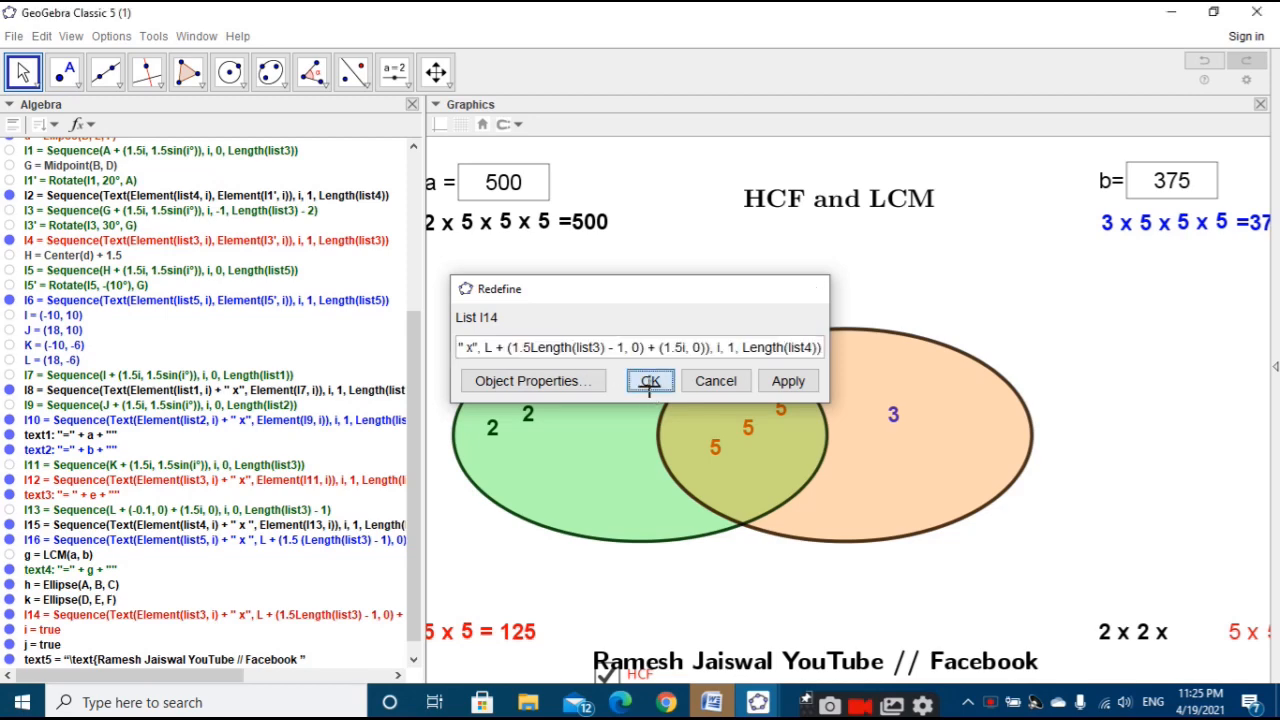
# Step: Return to the GeoGebra Classic 5 (2) window and create the list3 text sequence from the copied definition
pyautogui.moveTo(757, 702)
pyautogui.click(829, 668)
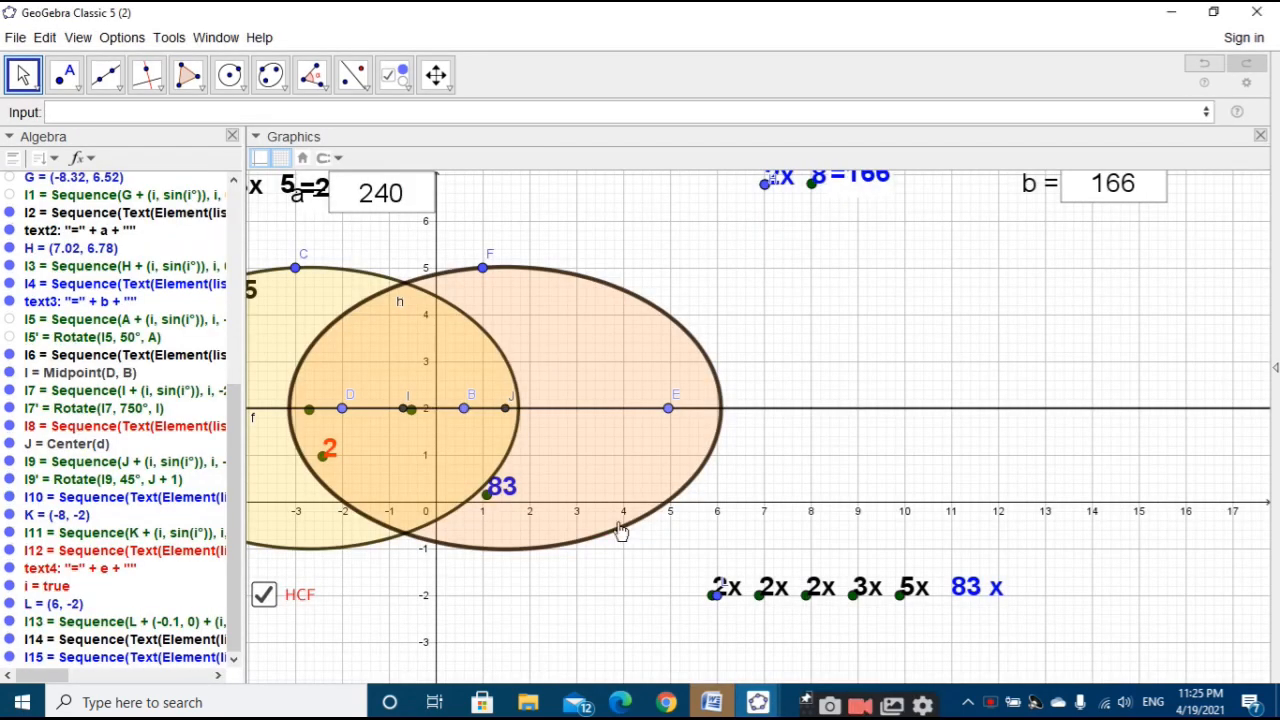
pyautogui.click(515, 111)
pyautogui.hotkey('ctrl', 'v')
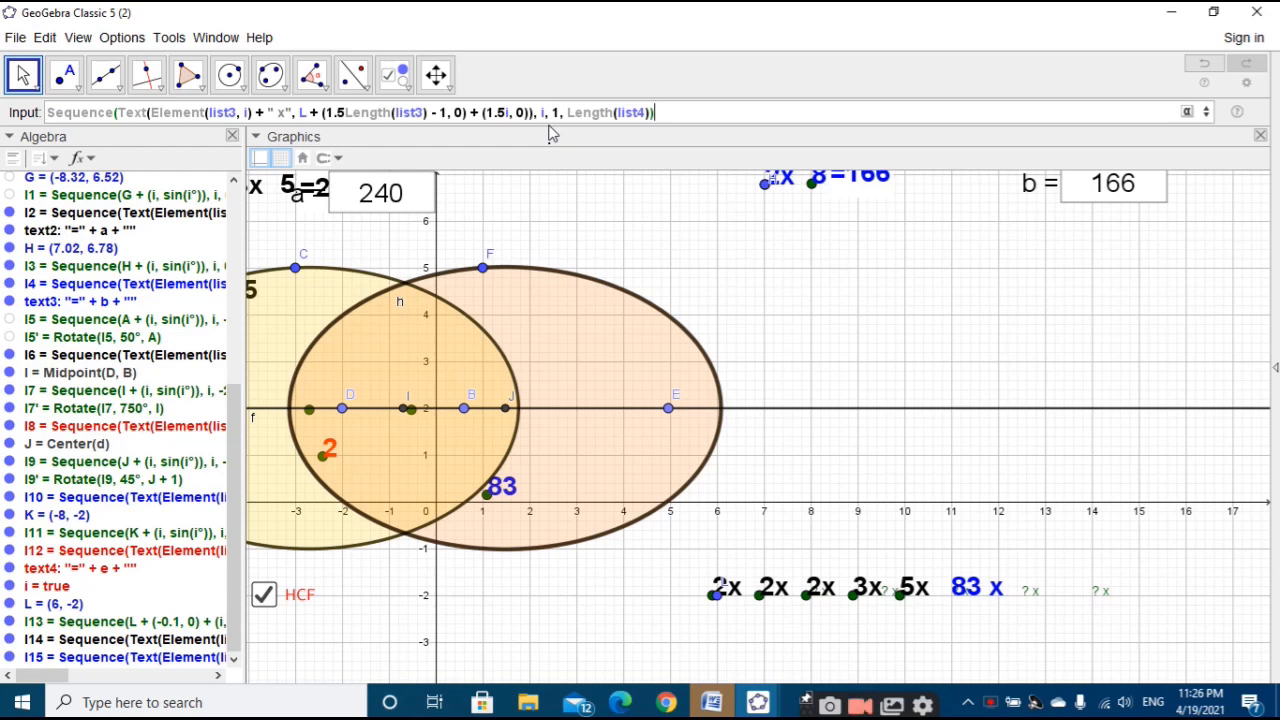
pyautogui.press('Return')
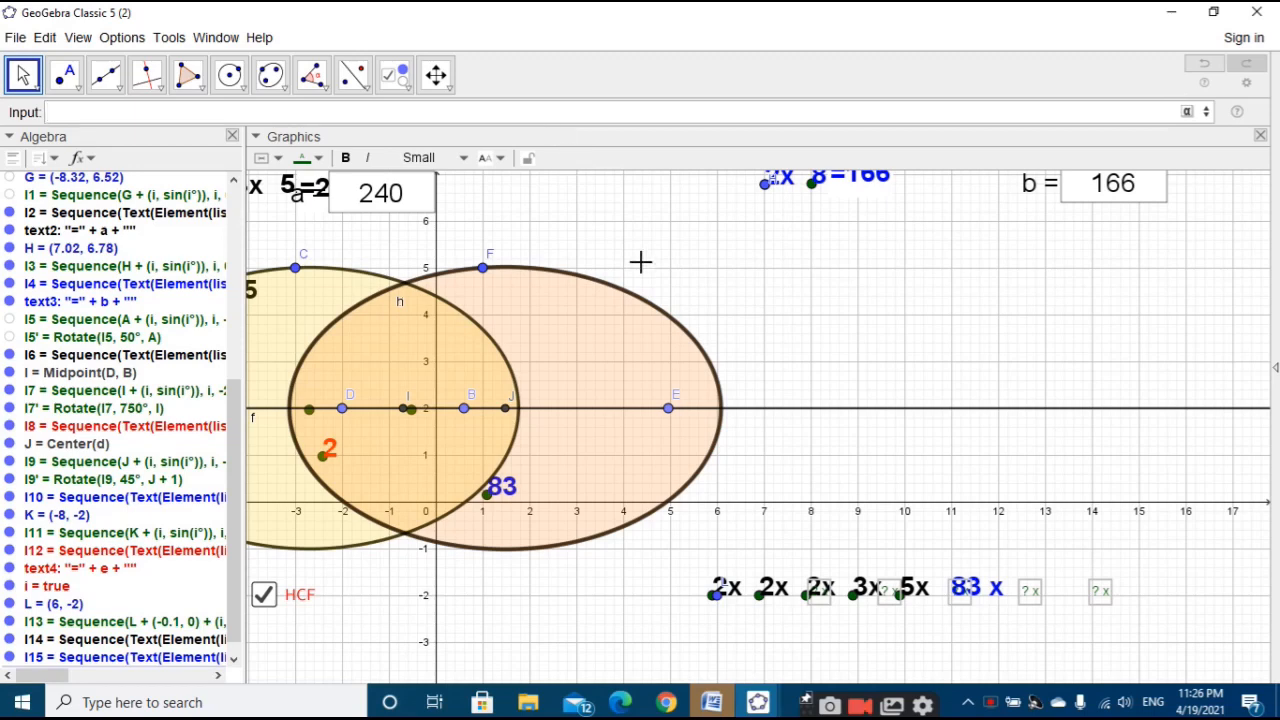
# Step: Inspect the new list3 text sequence l16 in its Redefine dialog and close the dialog without editing
pyautogui.moveTo(866, 354); pyautogui.dragTo(957, 360)
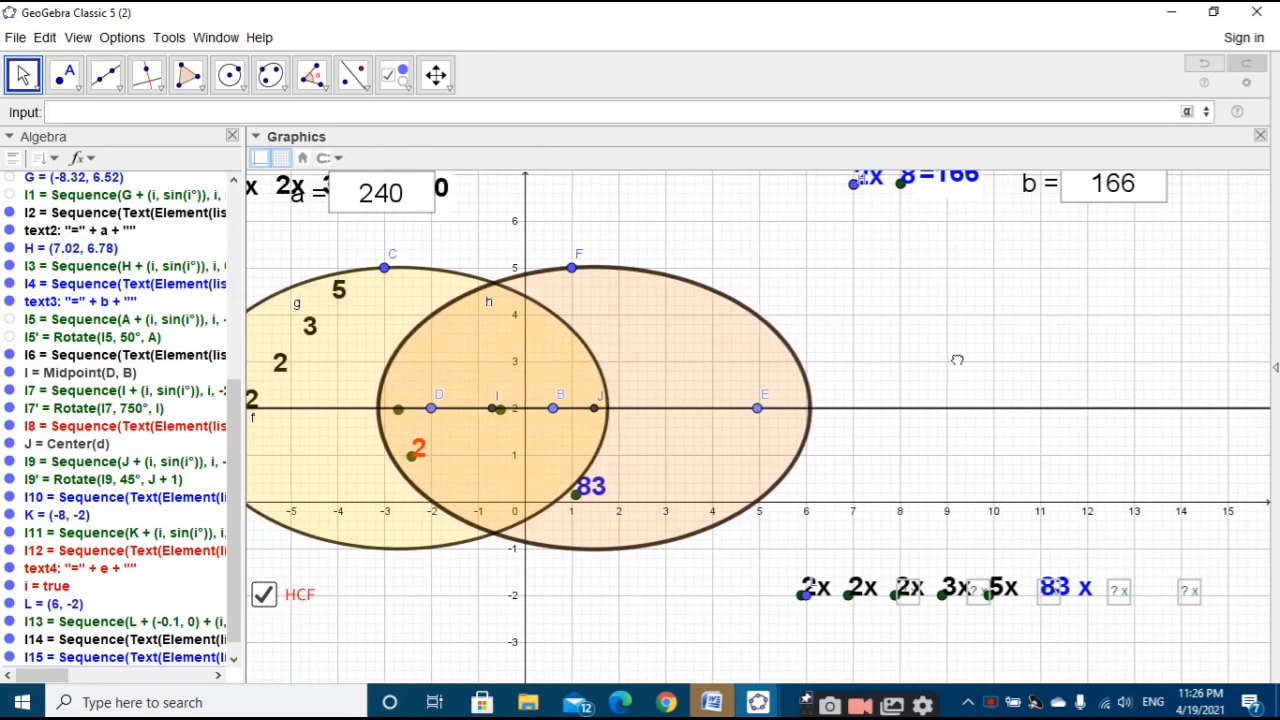
pyautogui.click(431, 445)
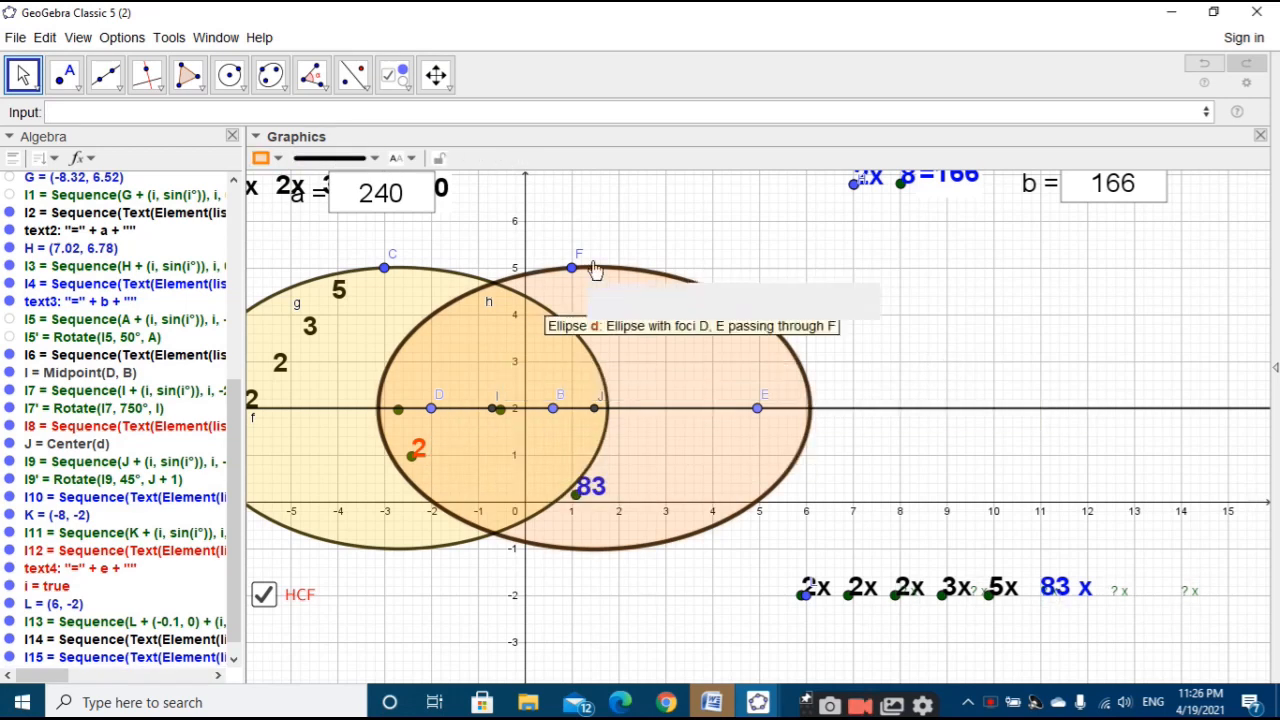
pyautogui.click(643, 229)
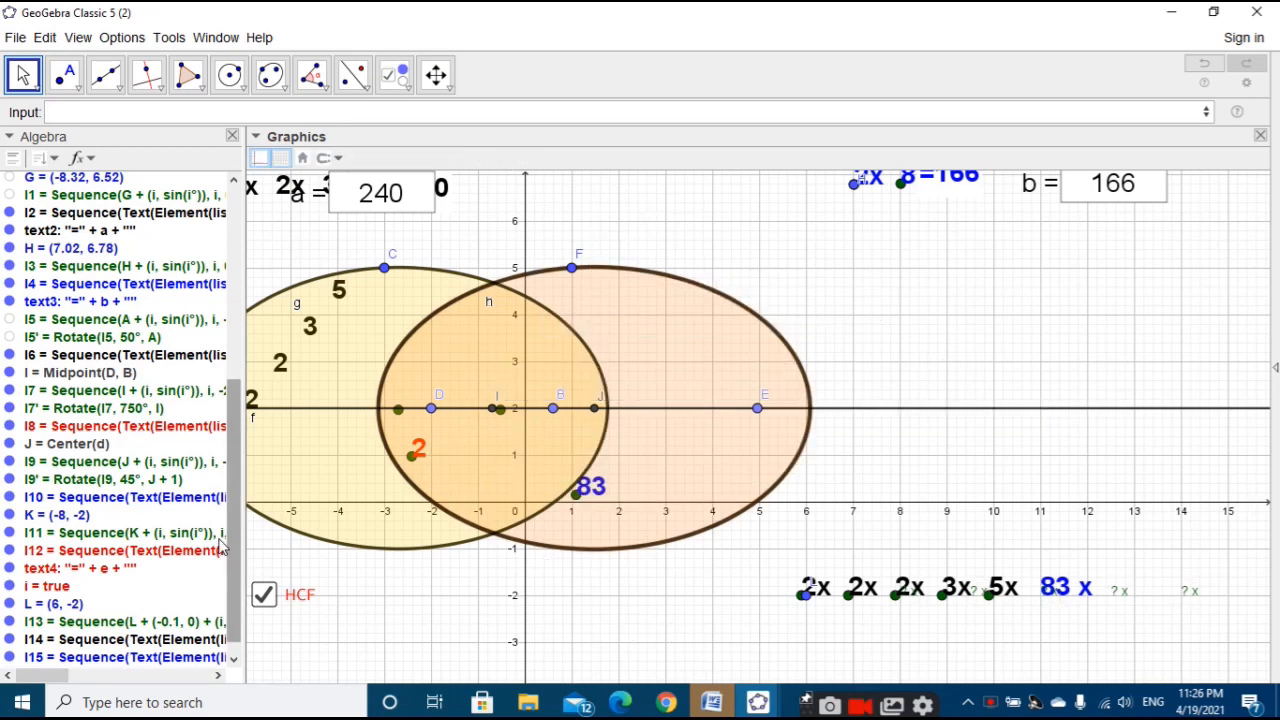
pyautogui.scroll(-1, 219, 632)
pyautogui.doubleClick(190, 656)
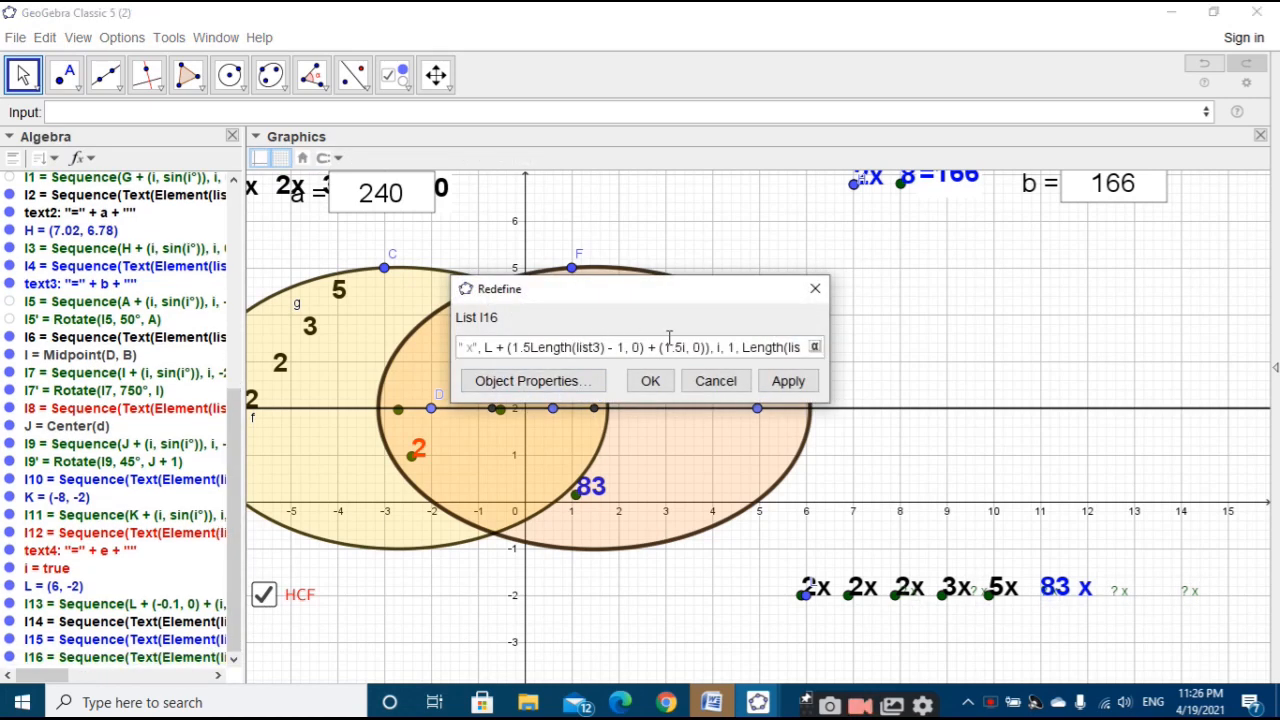
pyautogui.click(815, 289)
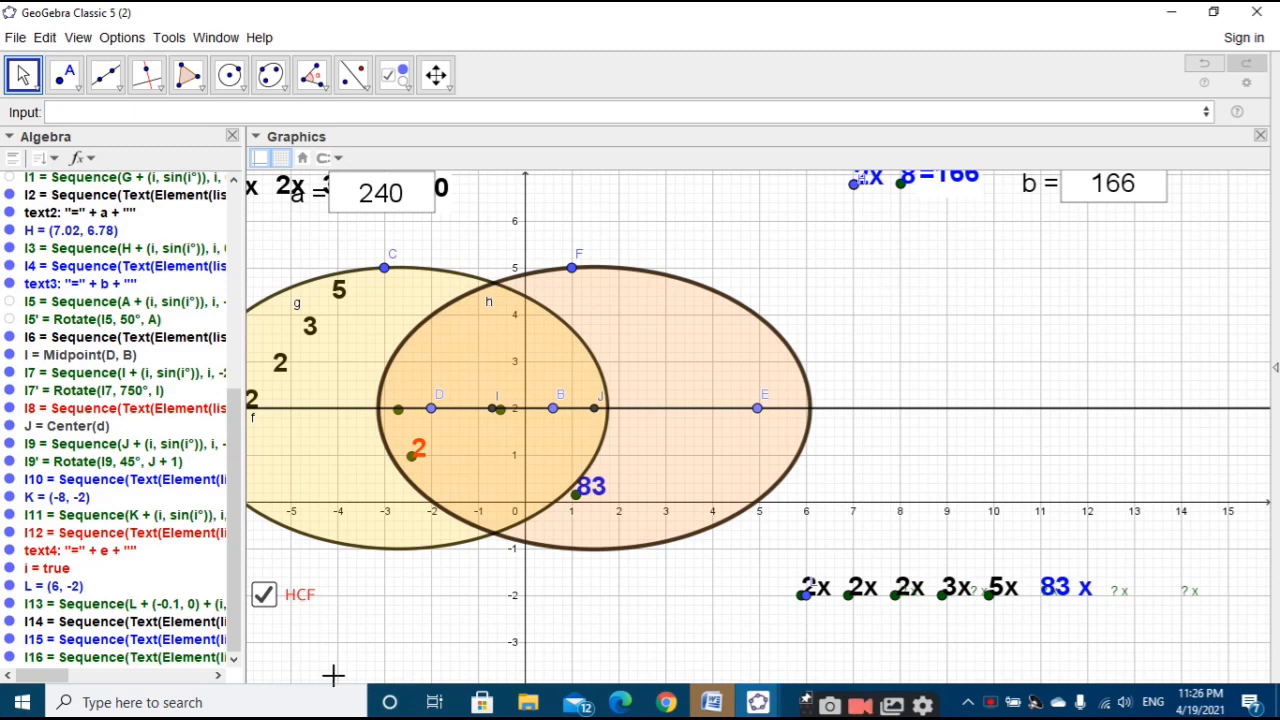
# Step: Delete the list3 text sequence l16 and select the blue 83 x factor text in the LCM row
pyautogui.rightClick(208, 657)
pyautogui.click(240, 677)
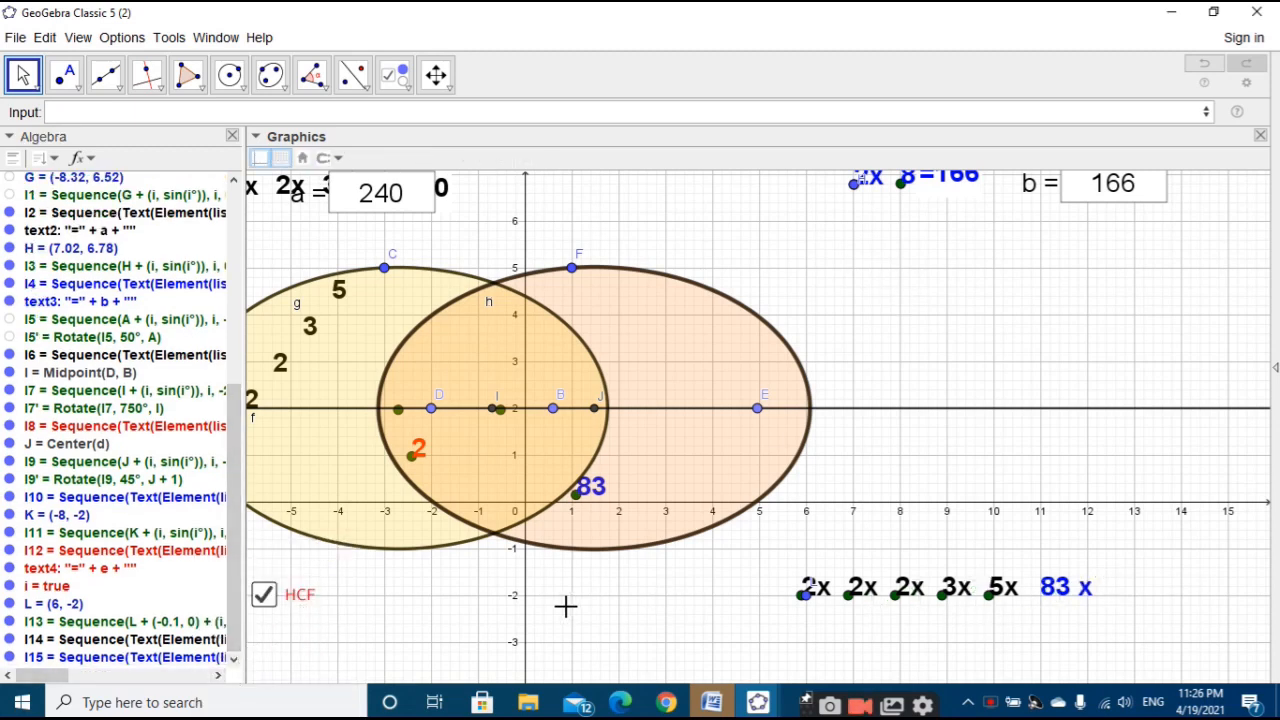
pyautogui.click(1062, 588)
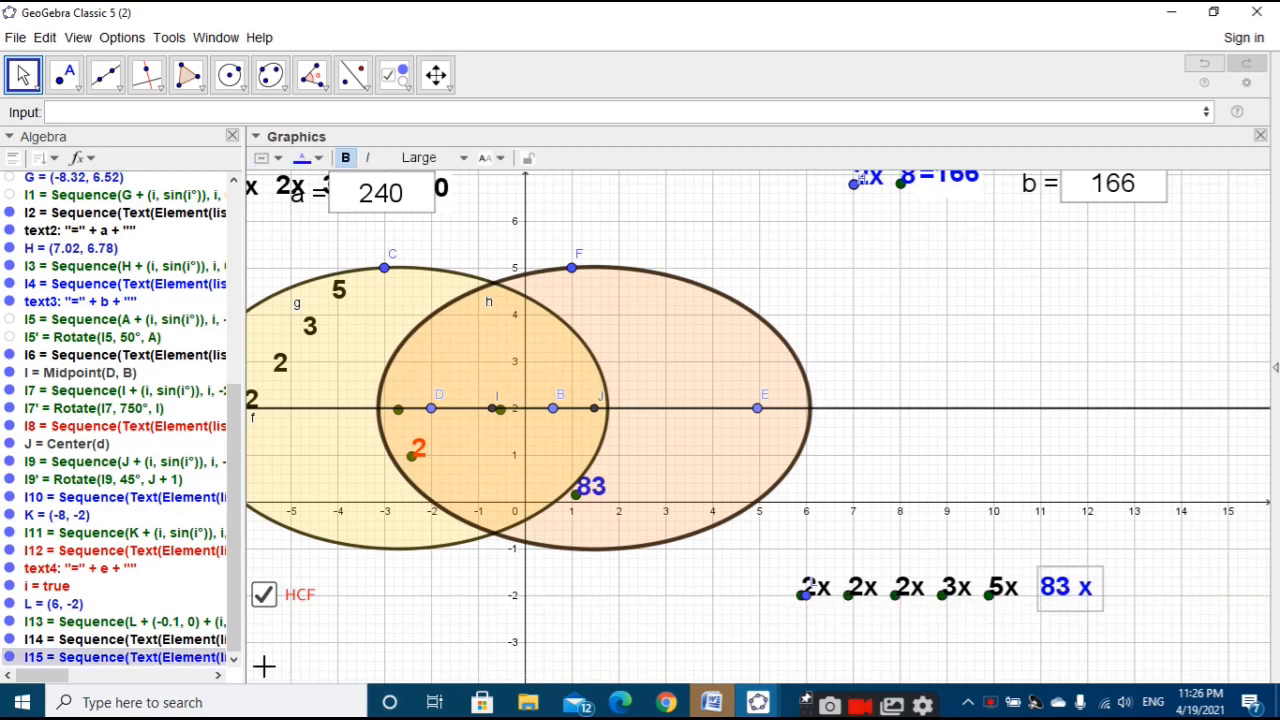
# Step: Redefine list l15 with the last offset as (-2i, 0) and set its text size to Large
pyautogui.doubleClick(202, 660)
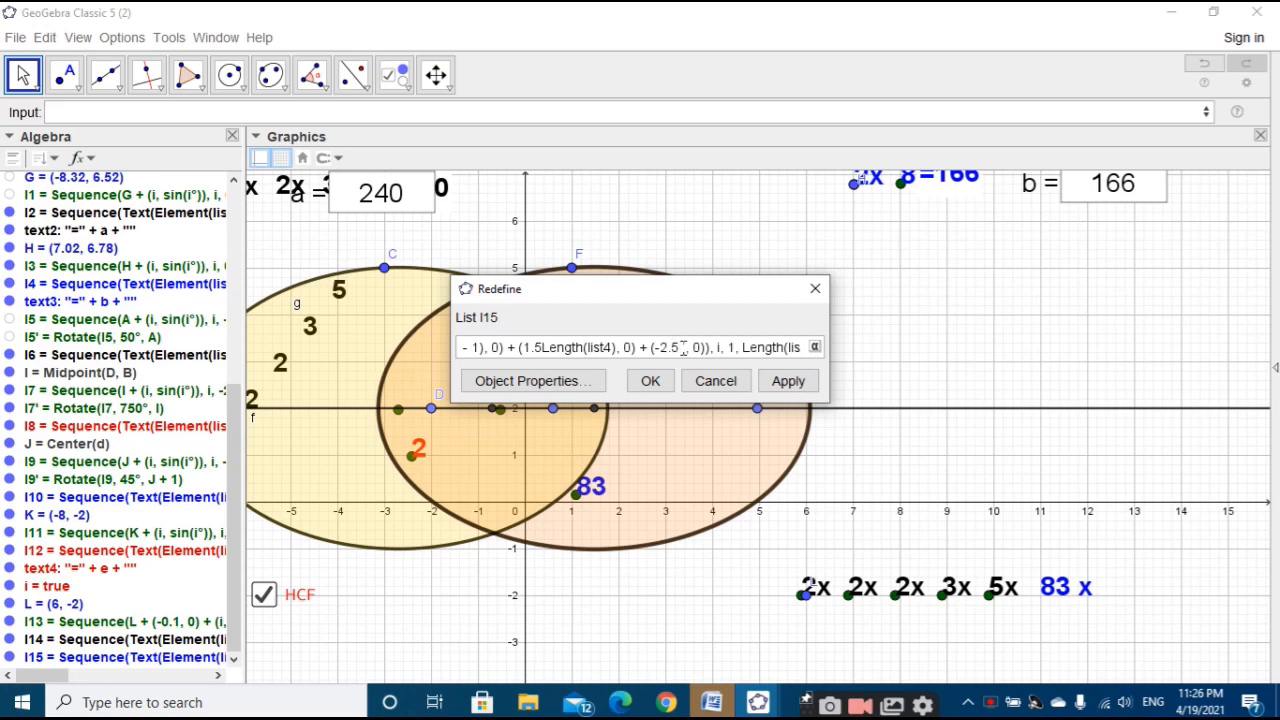
pyautogui.press('BackSpace')
pyautogui.press('BackSpace')
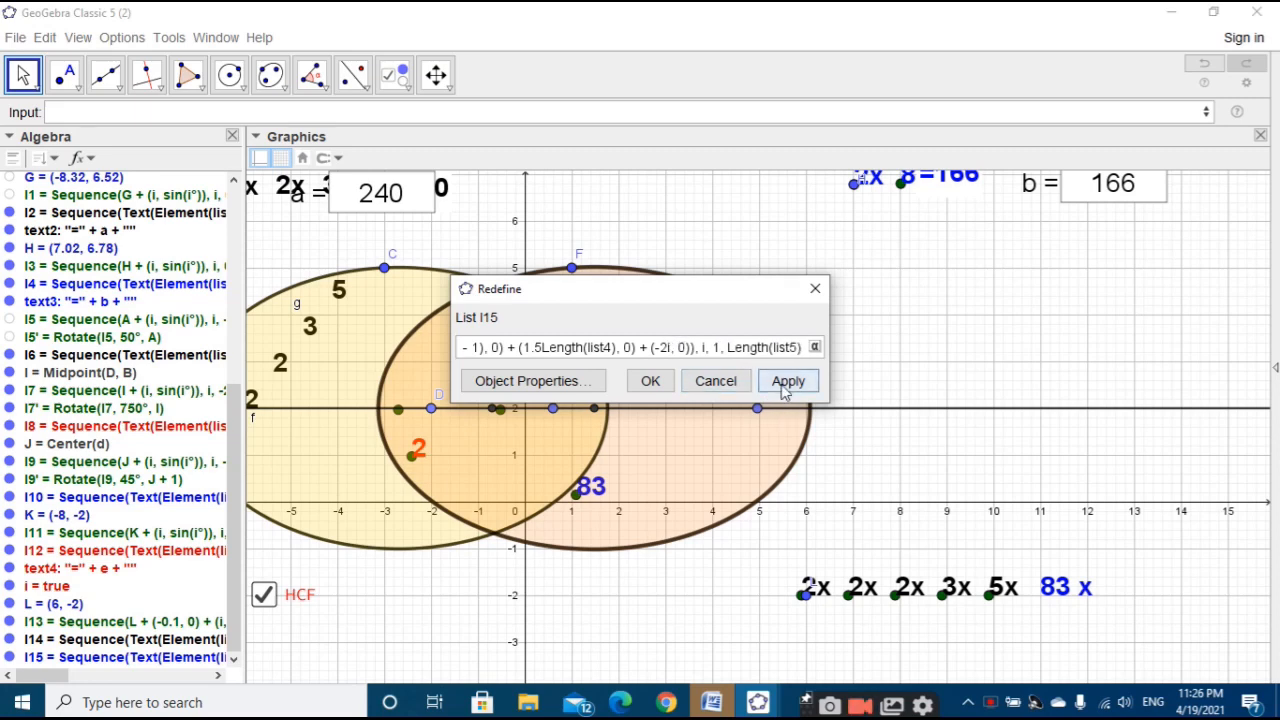
pyautogui.click(786, 385)
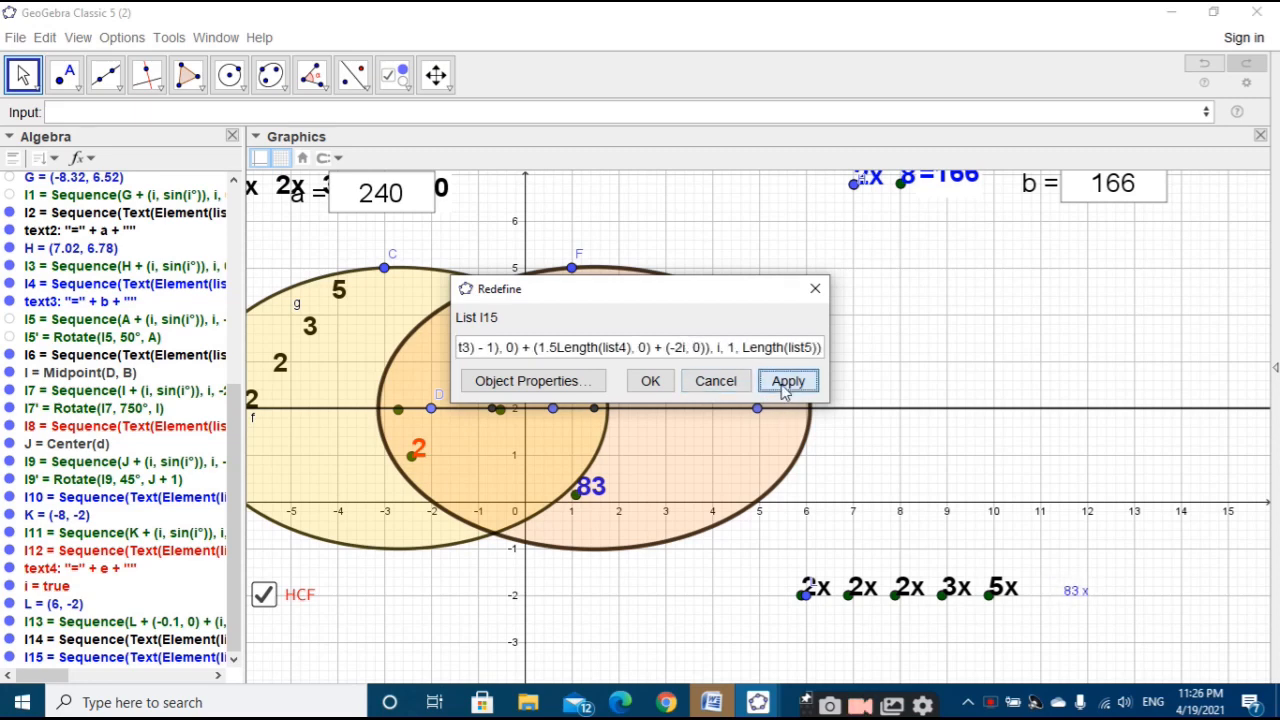
pyautogui.click(652, 381)
pyautogui.click(1072, 590)
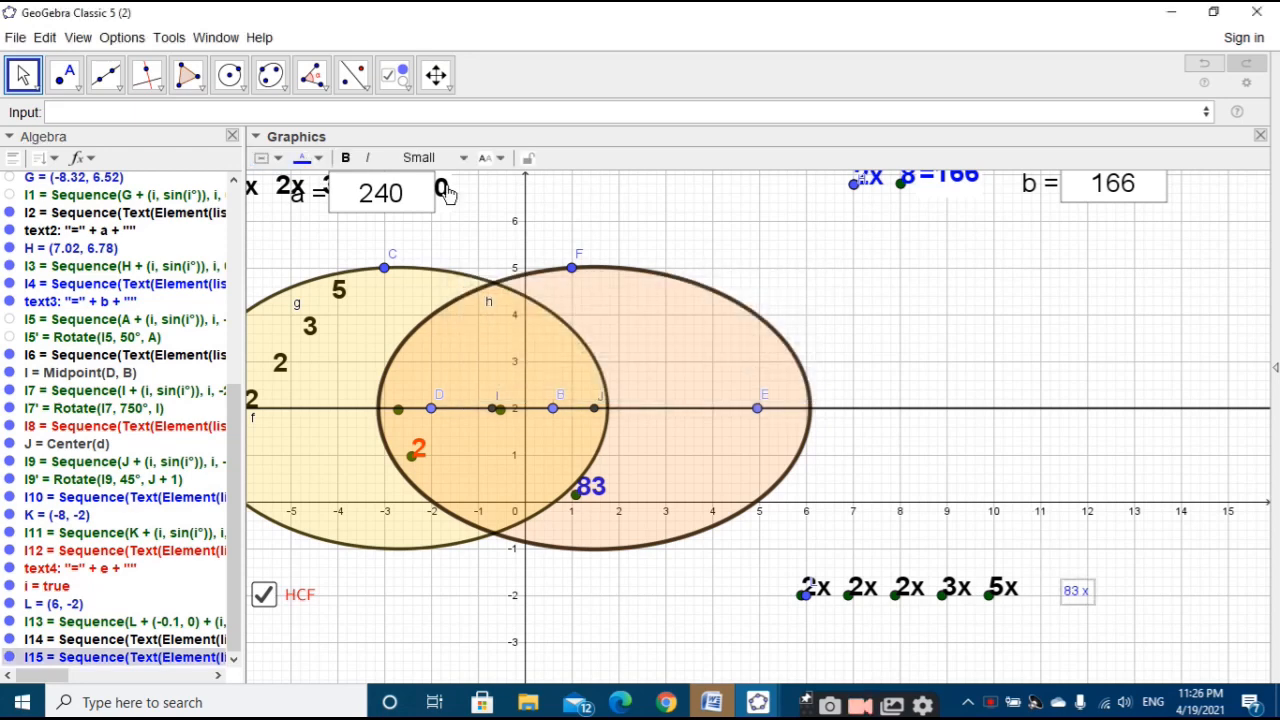
pyautogui.click(425, 158)
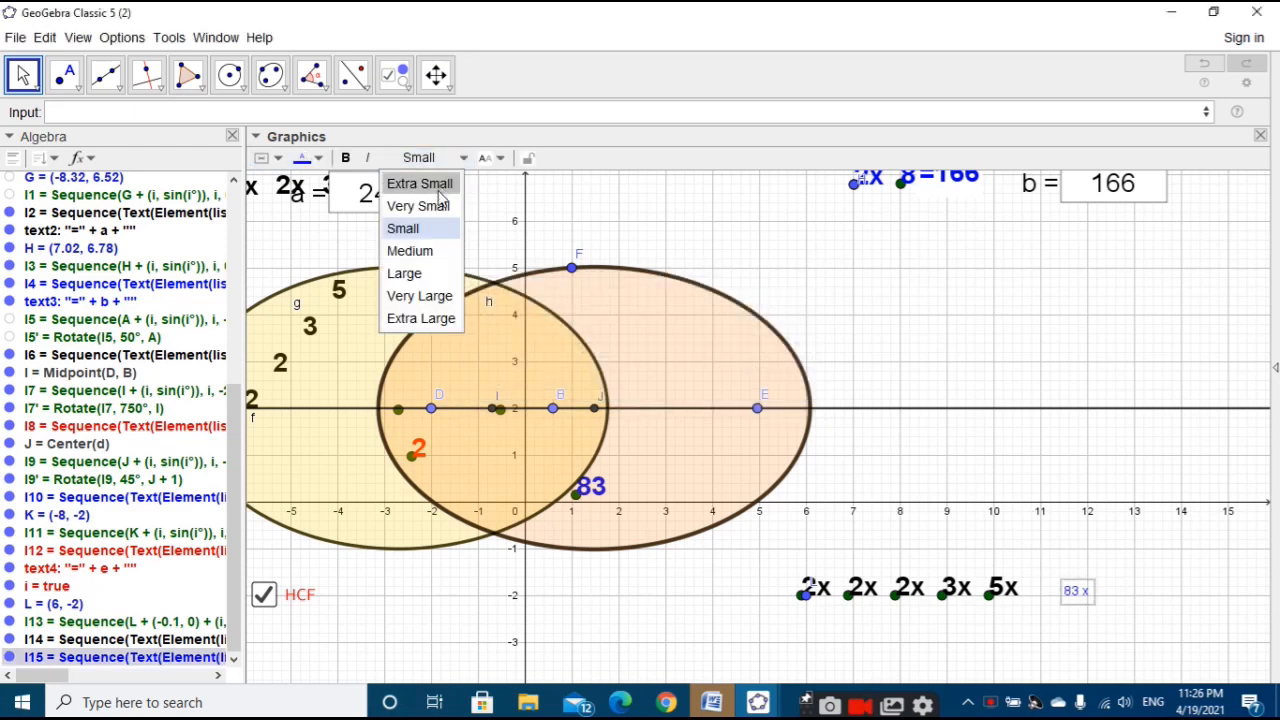
pyautogui.click(414, 272)
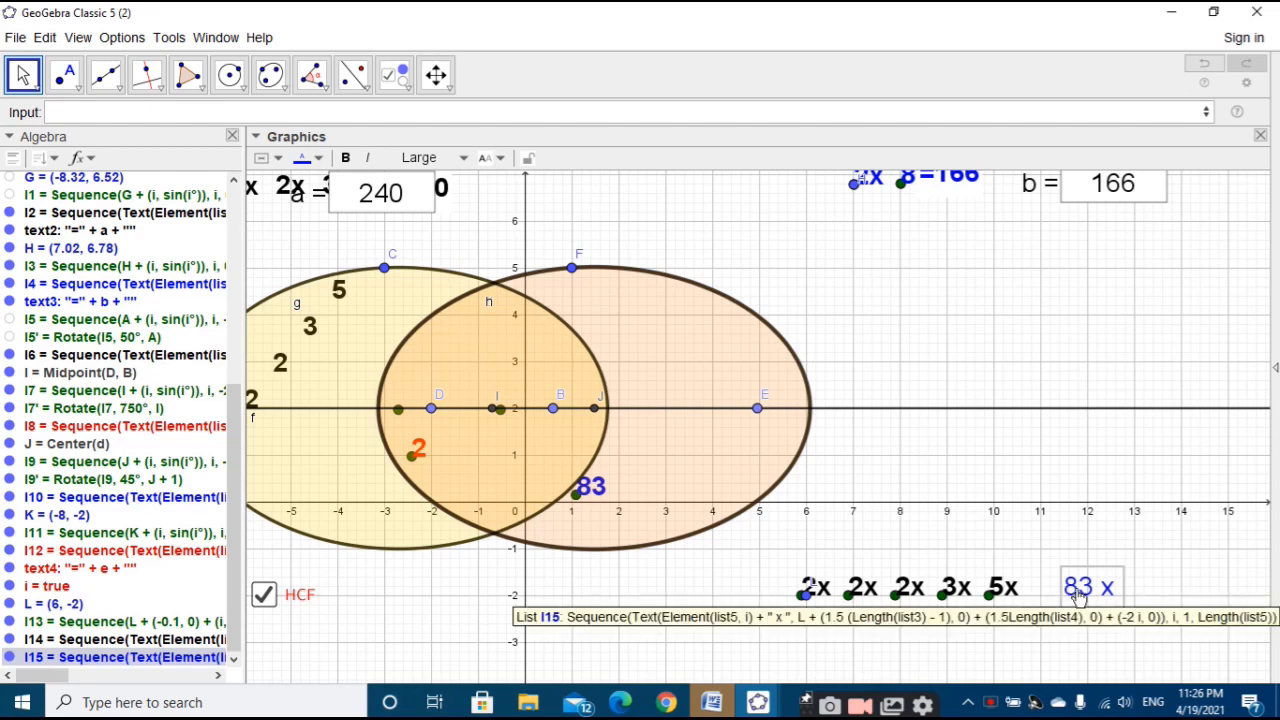
# Step: Redefine list l15 with the last offset as (-2.5 i, 0) and make its text Large and bold
pyautogui.doubleClick(199, 660)
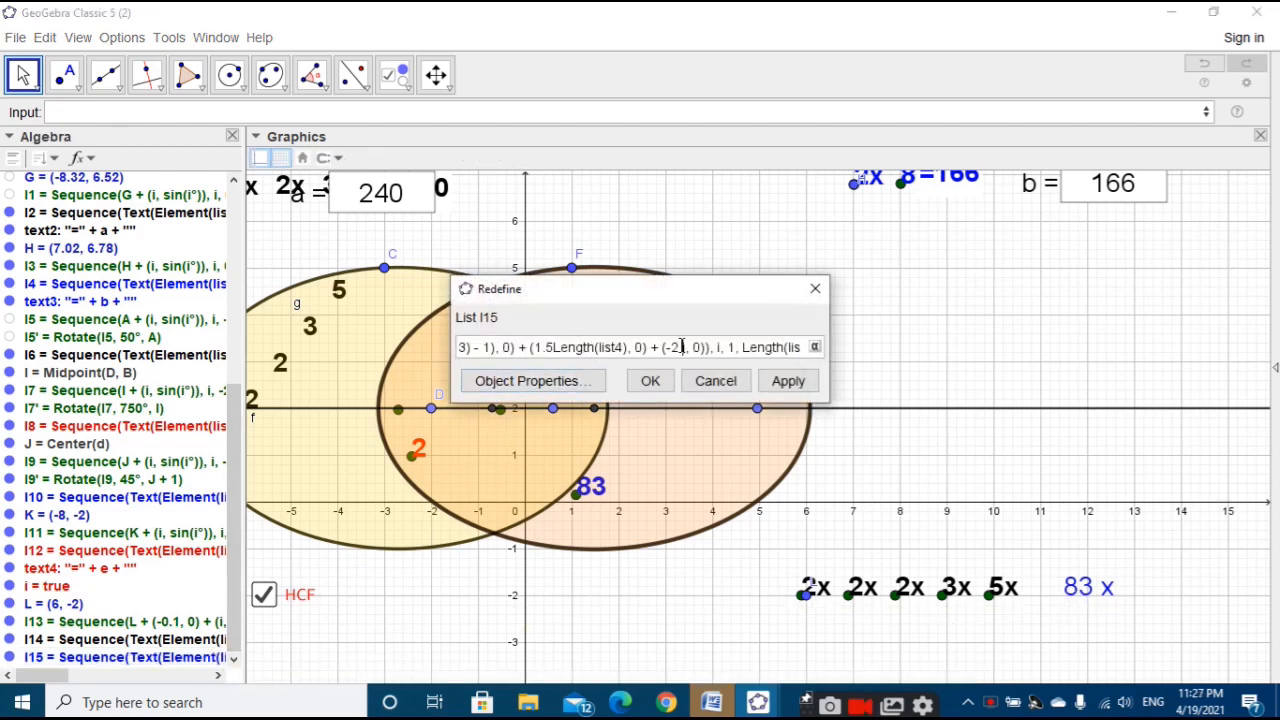
pyautogui.write('.5')
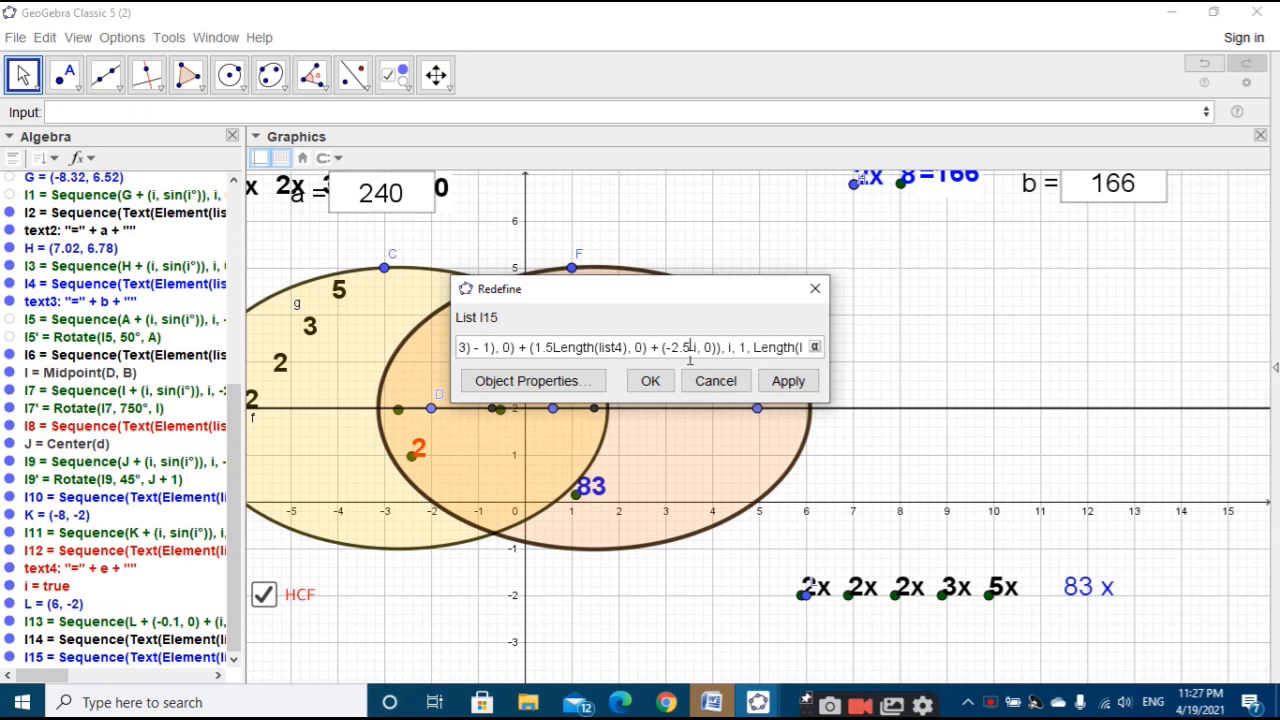
pyautogui.click(790, 384)
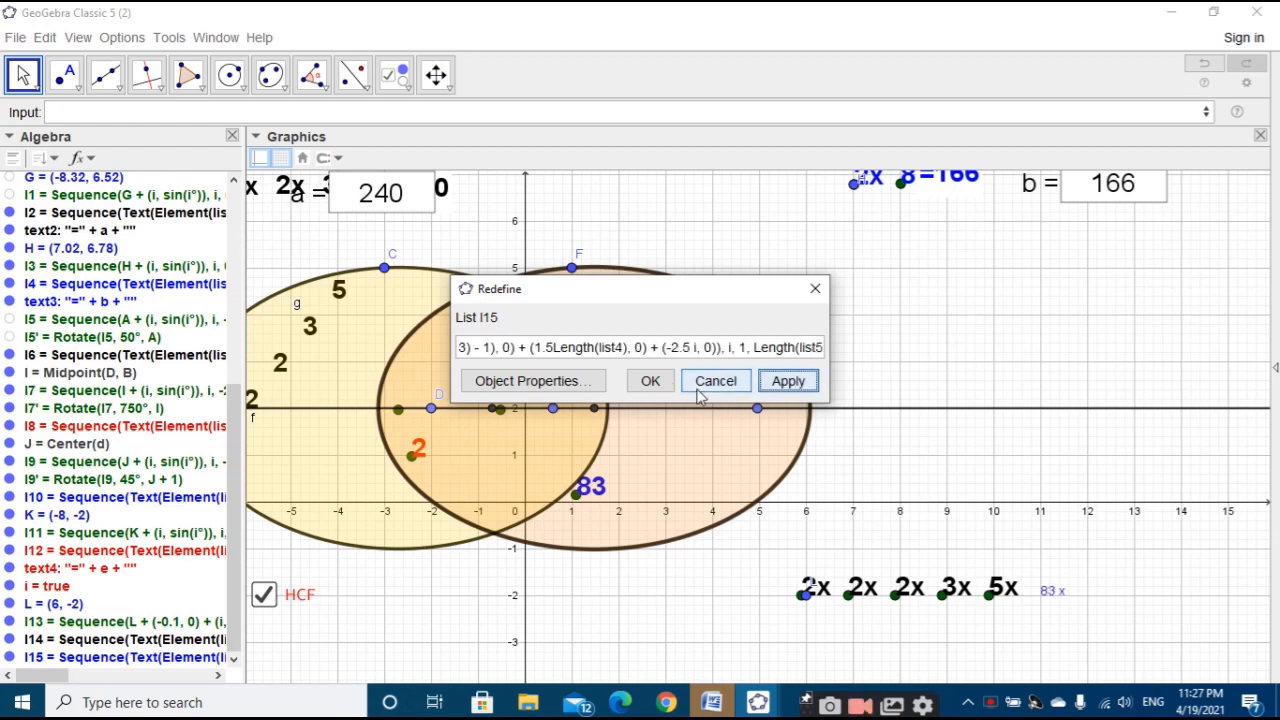
pyautogui.click(650, 381)
pyautogui.click(1052, 591)
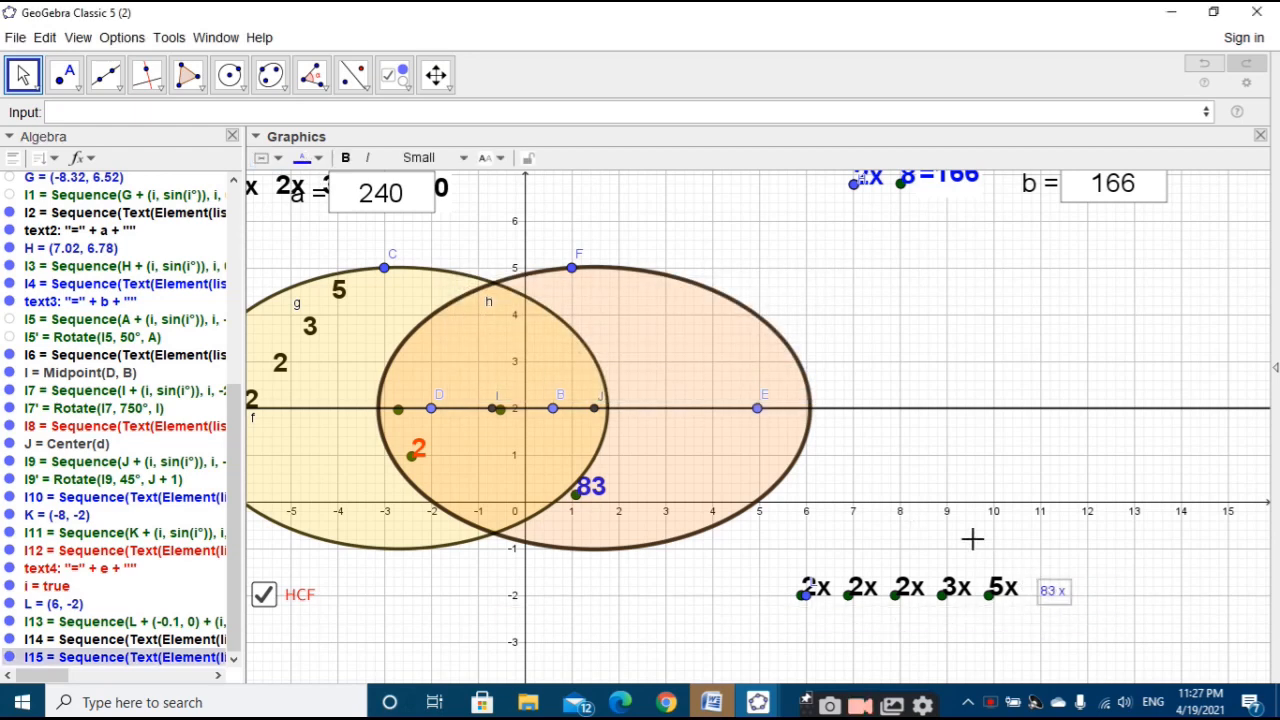
pyautogui.click(419, 158)
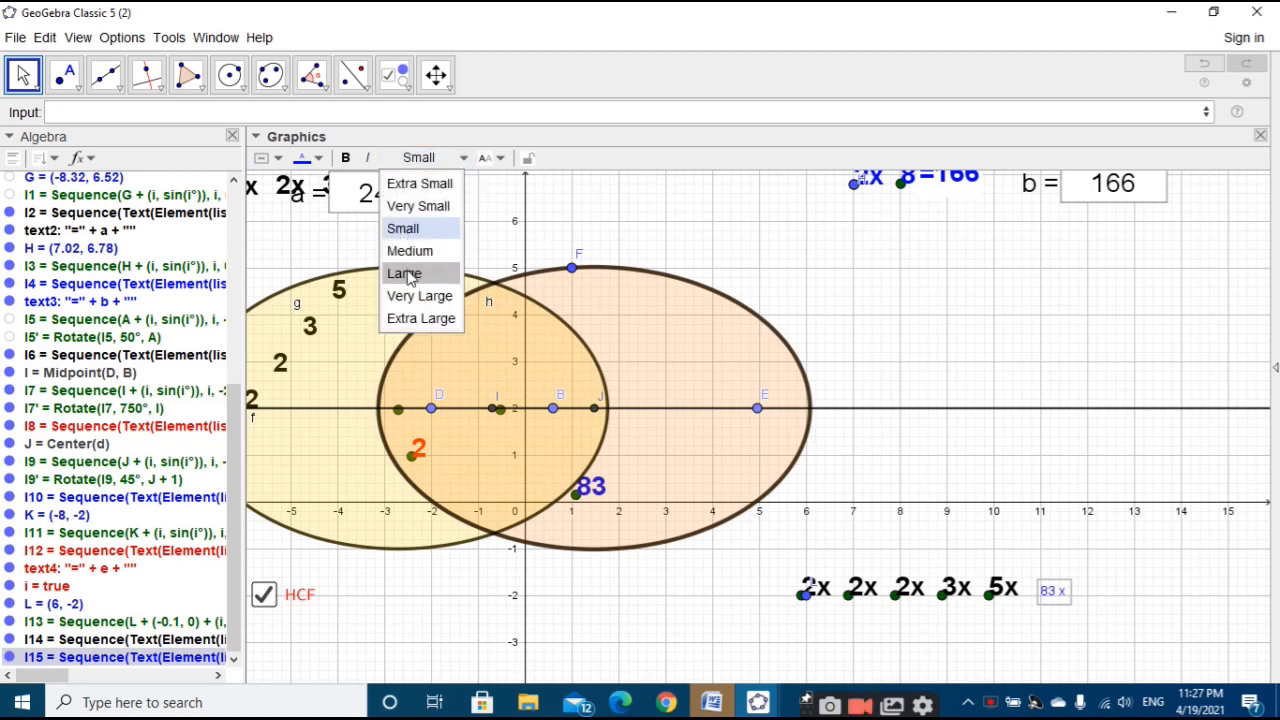
pyautogui.click(409, 273)
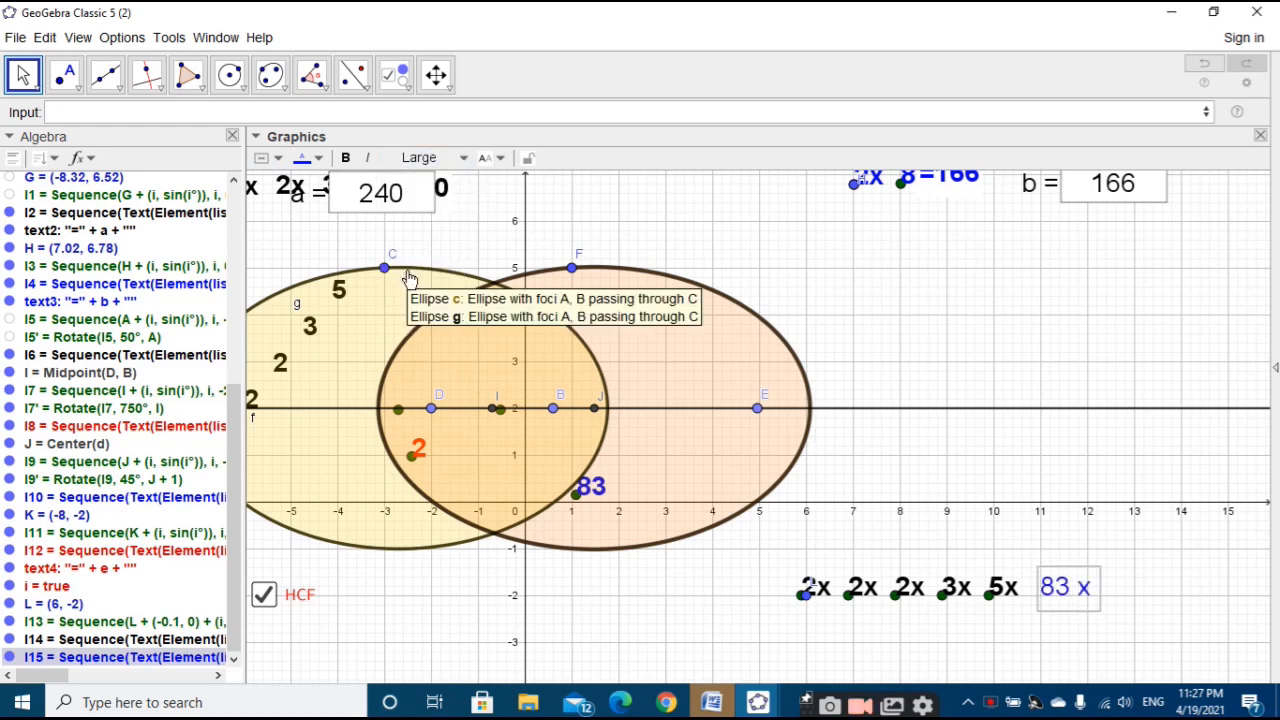
pyautogui.click(345, 158)
pyautogui.click(740, 286)
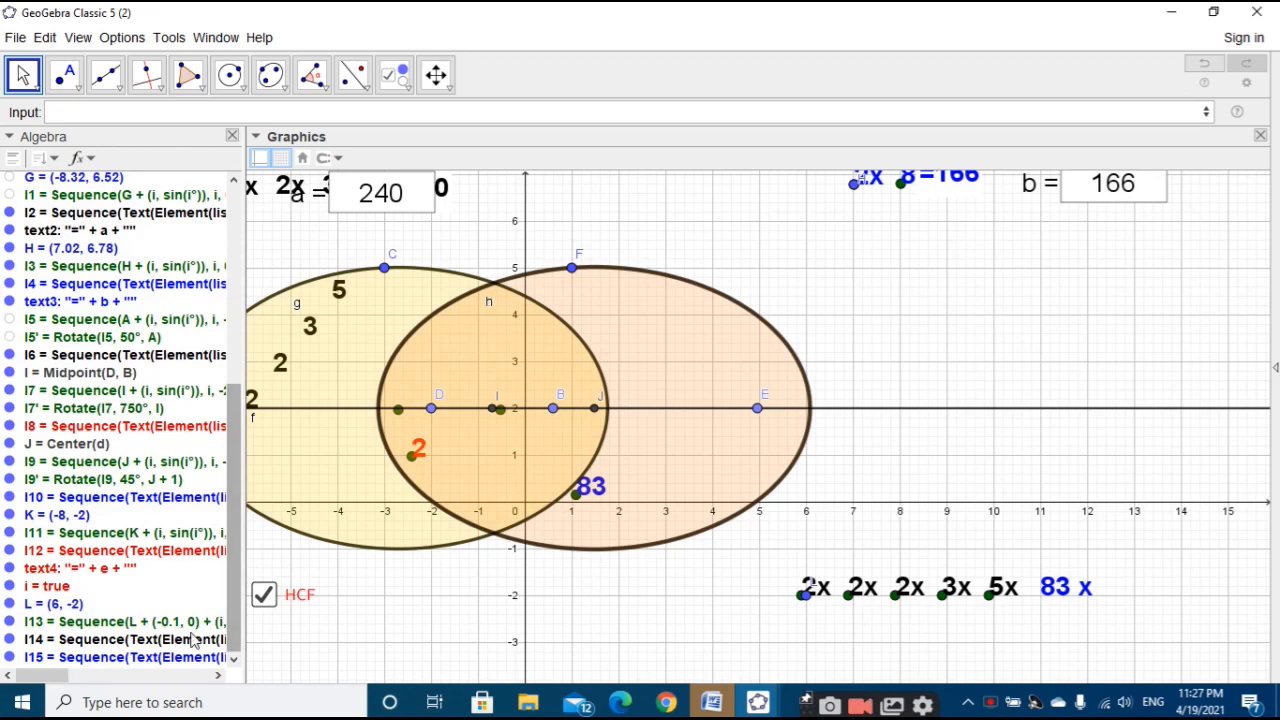
# Step: Copy list l15's full definition and enter it as a new text sequence with both list5 references replaced by list3
pyautogui.doubleClick(130, 660)
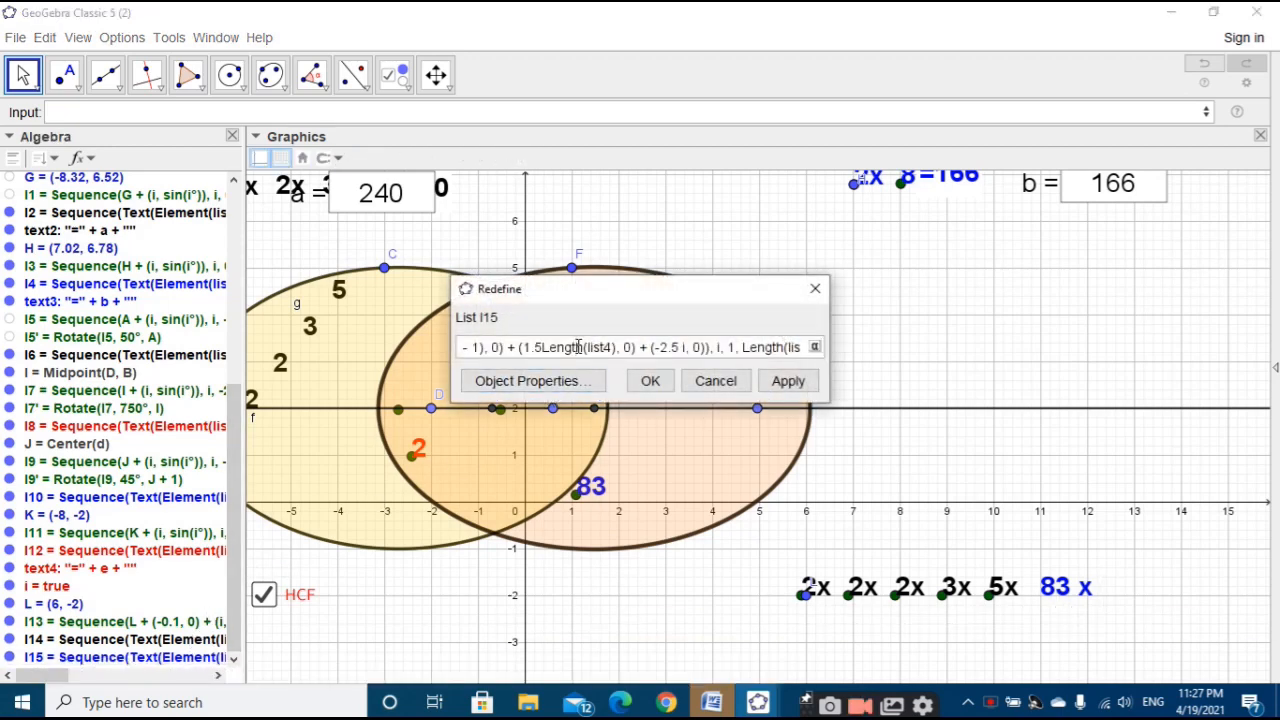
pyautogui.hotkey('ctrl', 'a')
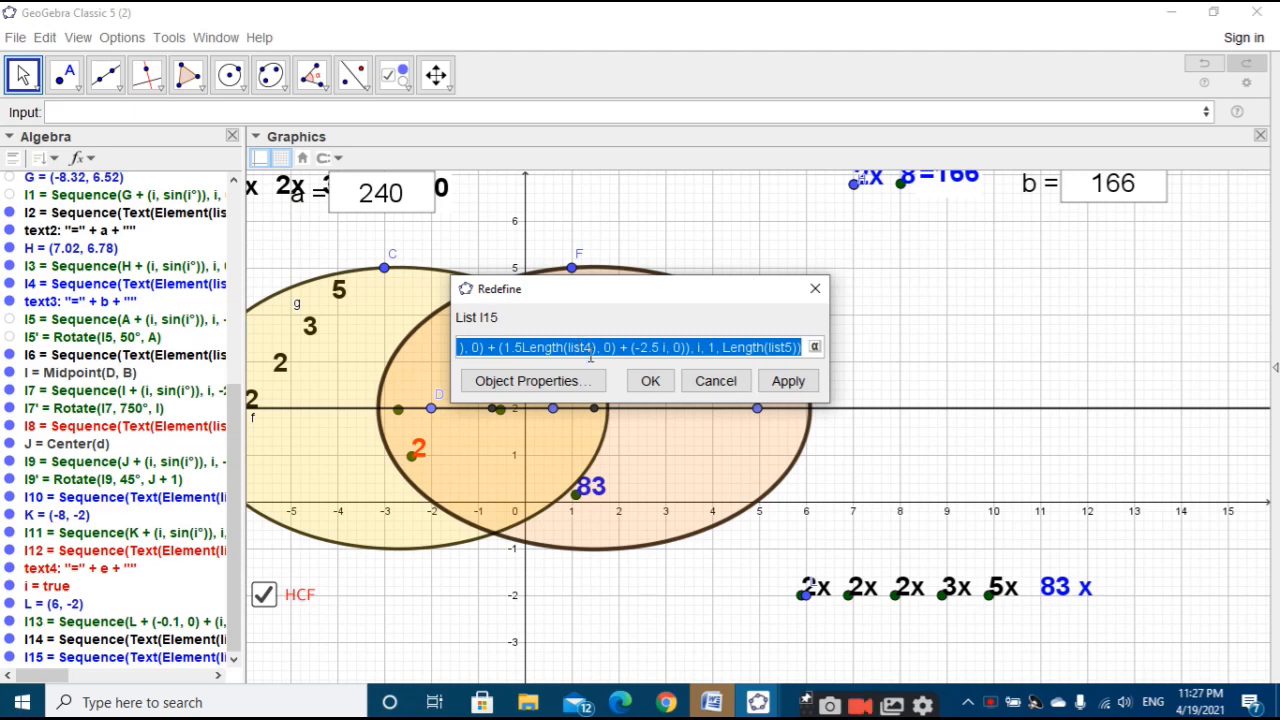
pyautogui.click(650, 381)
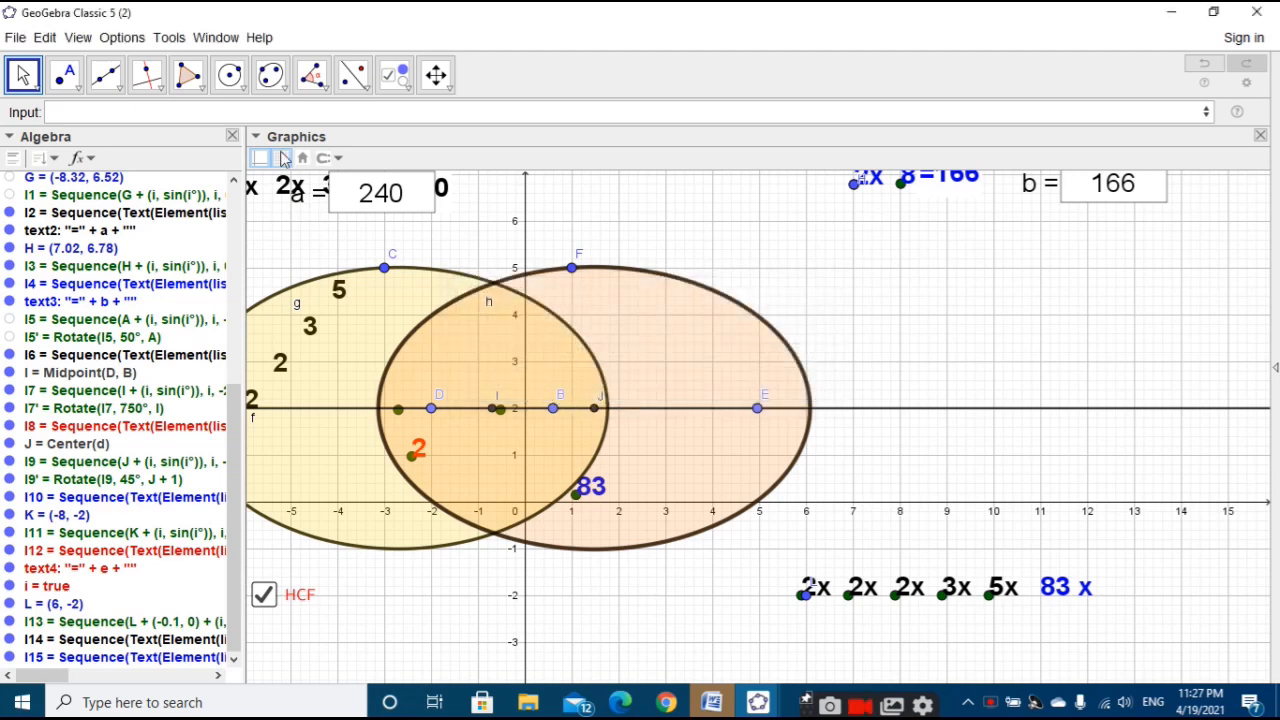
pyautogui.write('Sequence(Text(Element(list5, i) + "x ", L + (1.5 (Length(list3) - 1), 0) + (1.5Length(list4), 0) + (-2.5 i, 0)), i, 1, Length(list5))')
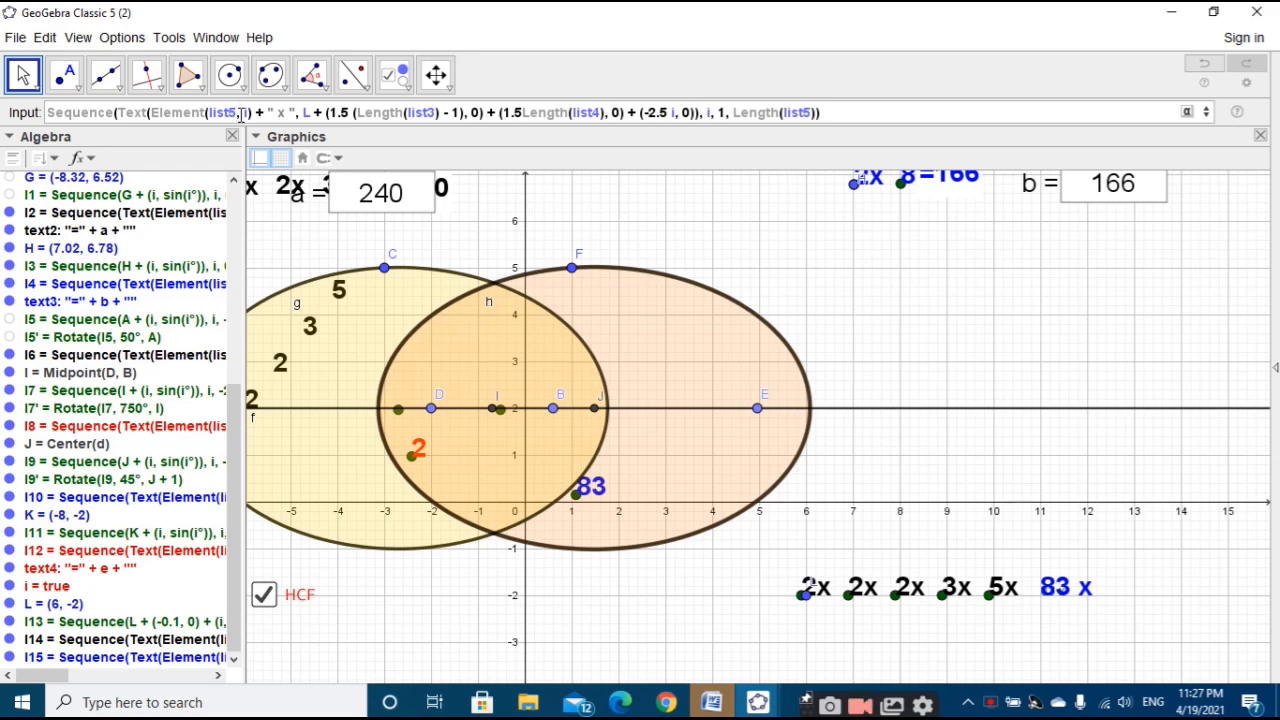
pyautogui.press('BackSpace')
pyautogui.write('3')
pyautogui.press('BackSpace')
pyautogui.write('3')
pyautogui.press('Return')
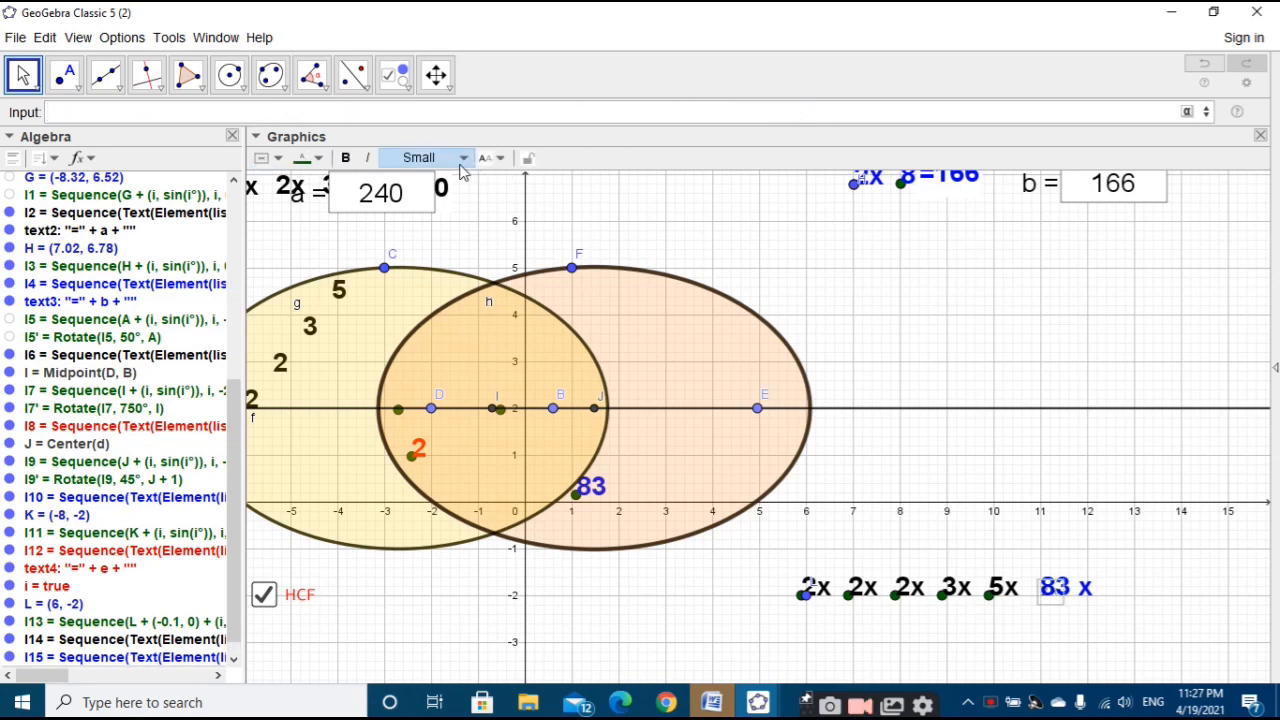
# Step: Format the new list3 text sequence in the LCM row as Large, bold and red
pyautogui.click(430, 157)
pyautogui.click(420, 276)
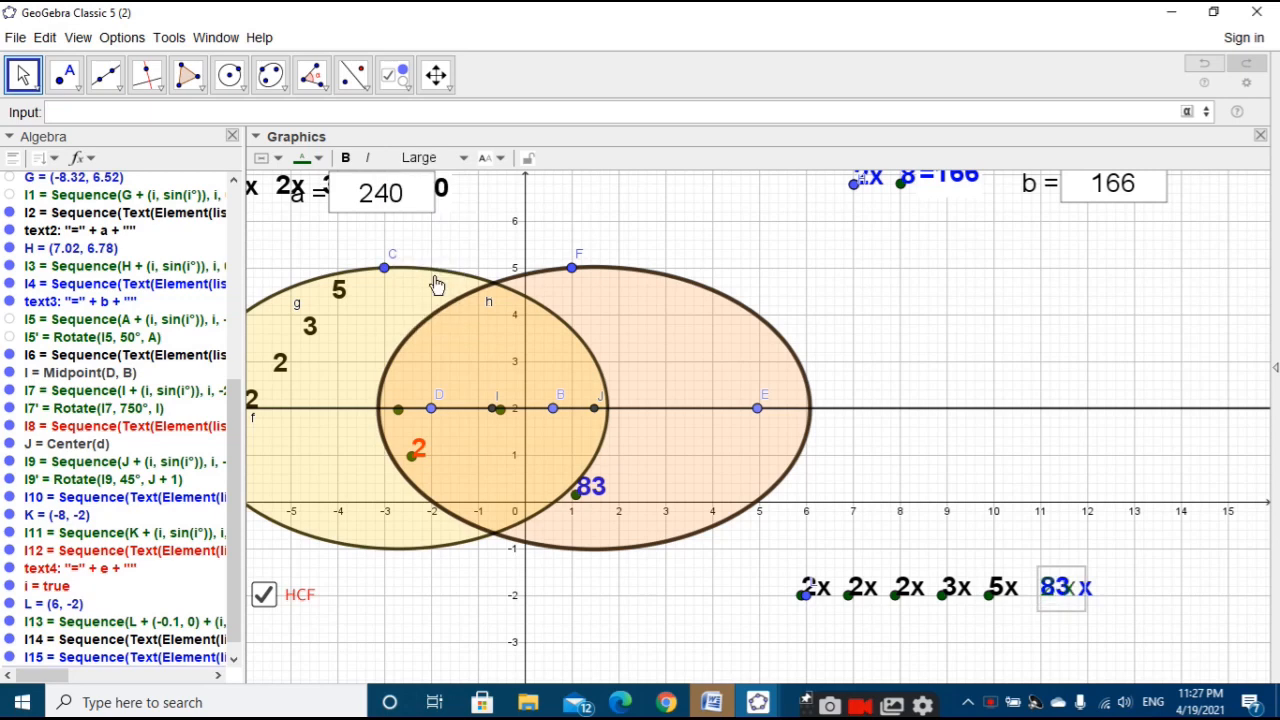
pyautogui.click(345, 157)
pyautogui.click(303, 157)
pyautogui.click(306, 182)
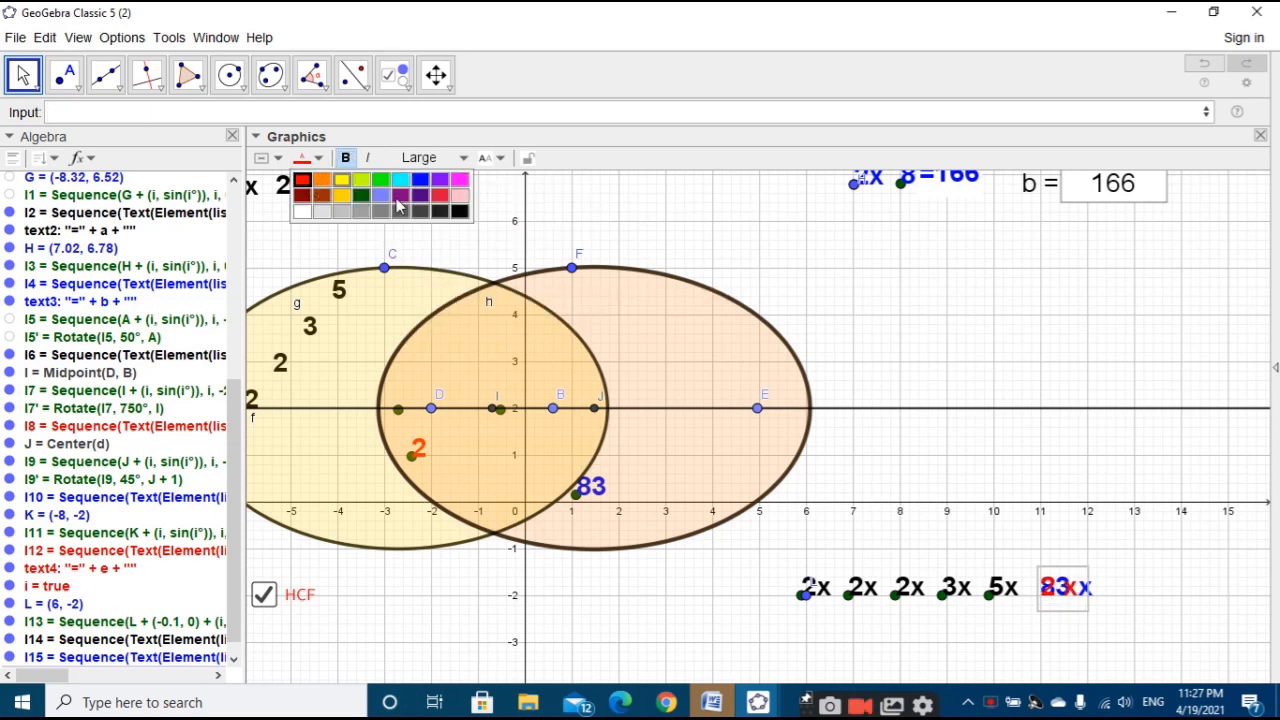
pyautogui.click(1094, 546)
pyautogui.click(1094, 605)
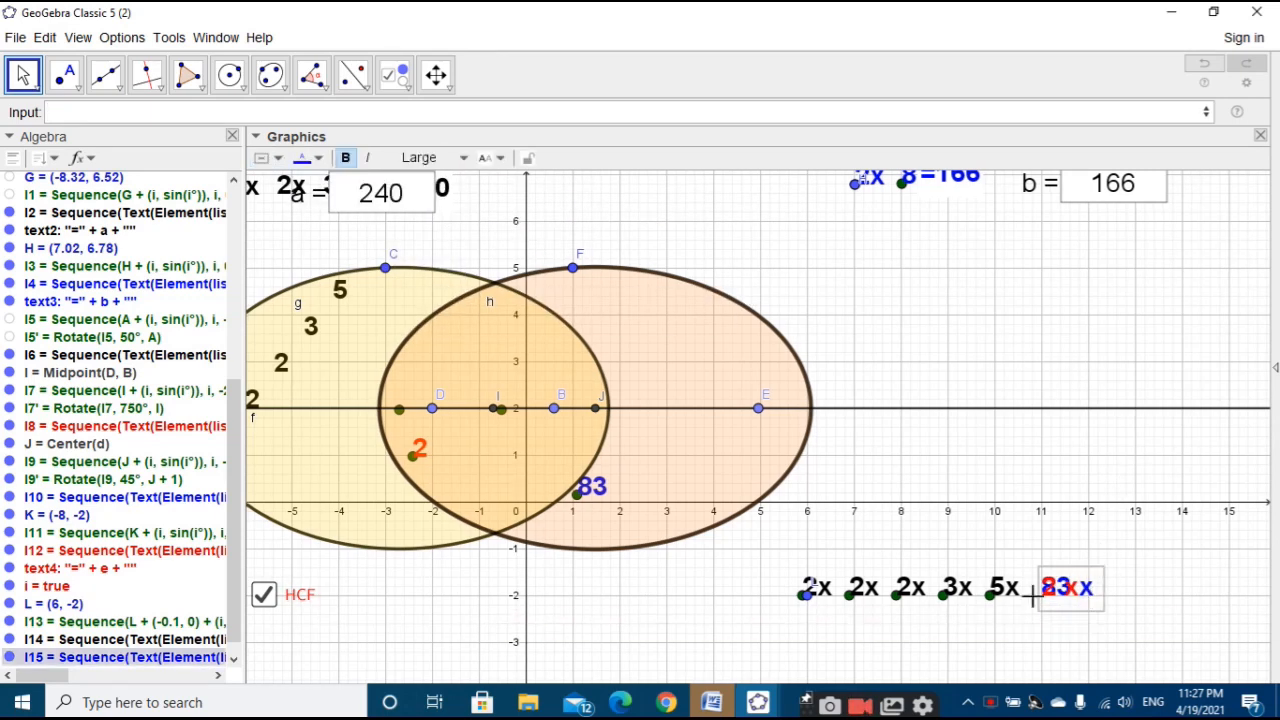
# Step: Redefine list l15 with the last offset as (-1 i, 0) to separate its factors from the red common factors
pyautogui.doubleClick(111, 659)
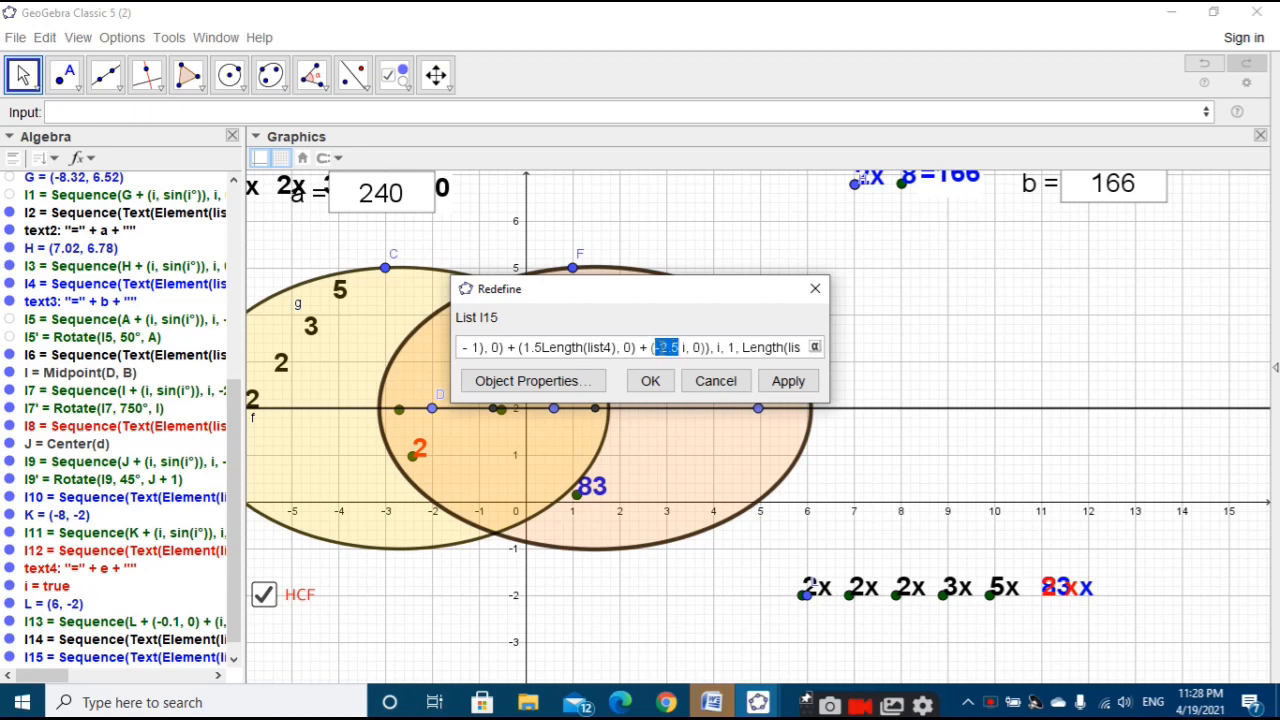
pyautogui.write('3')
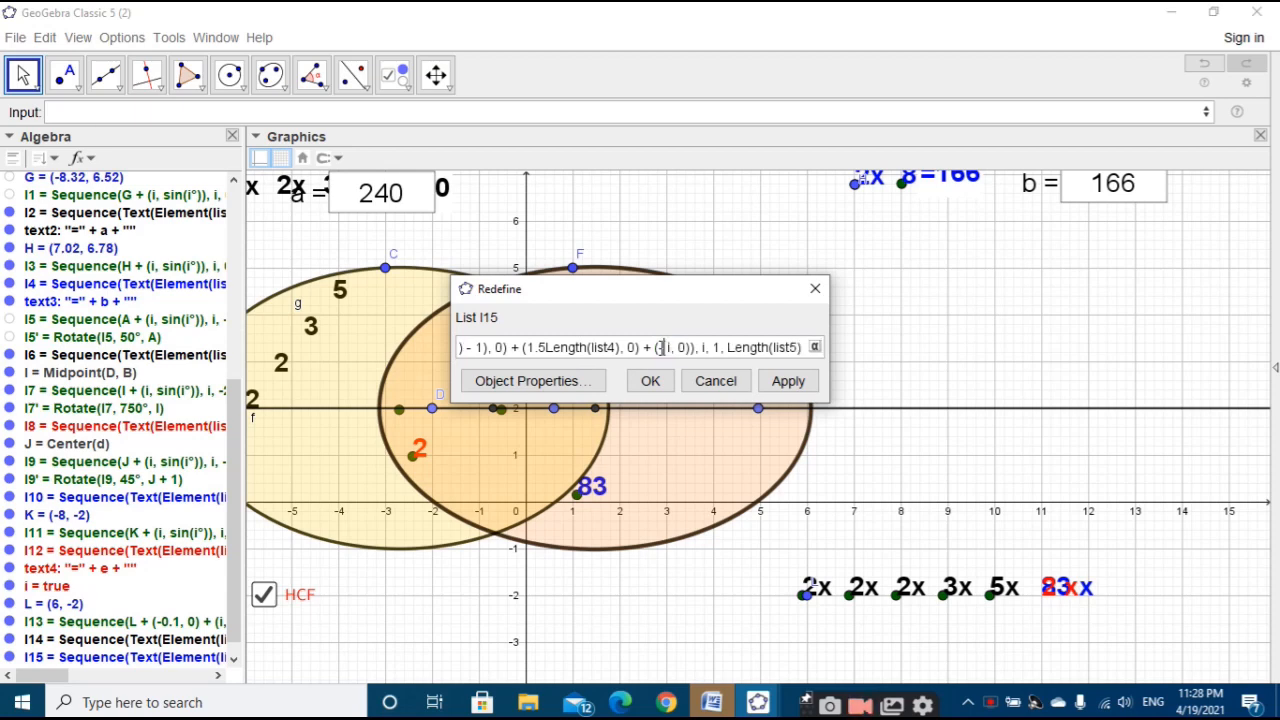
pyautogui.click(660, 347)
pyautogui.write('-1')
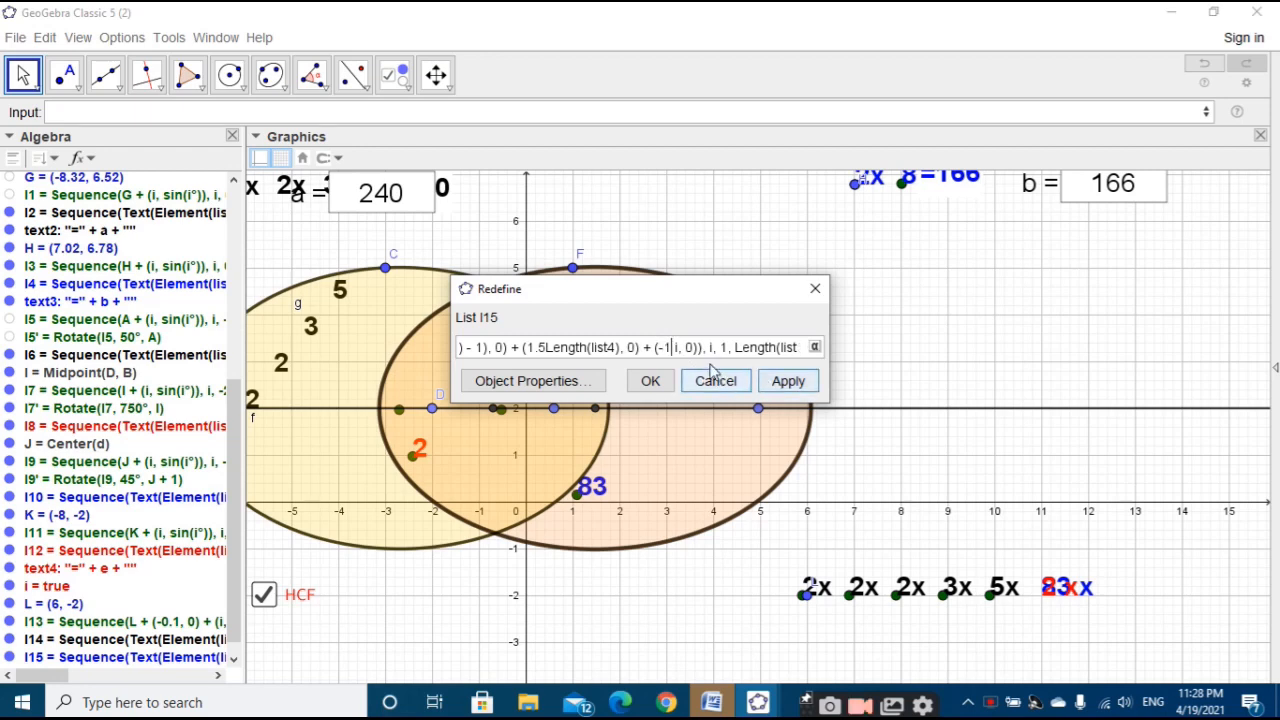
pyautogui.click(779, 385)
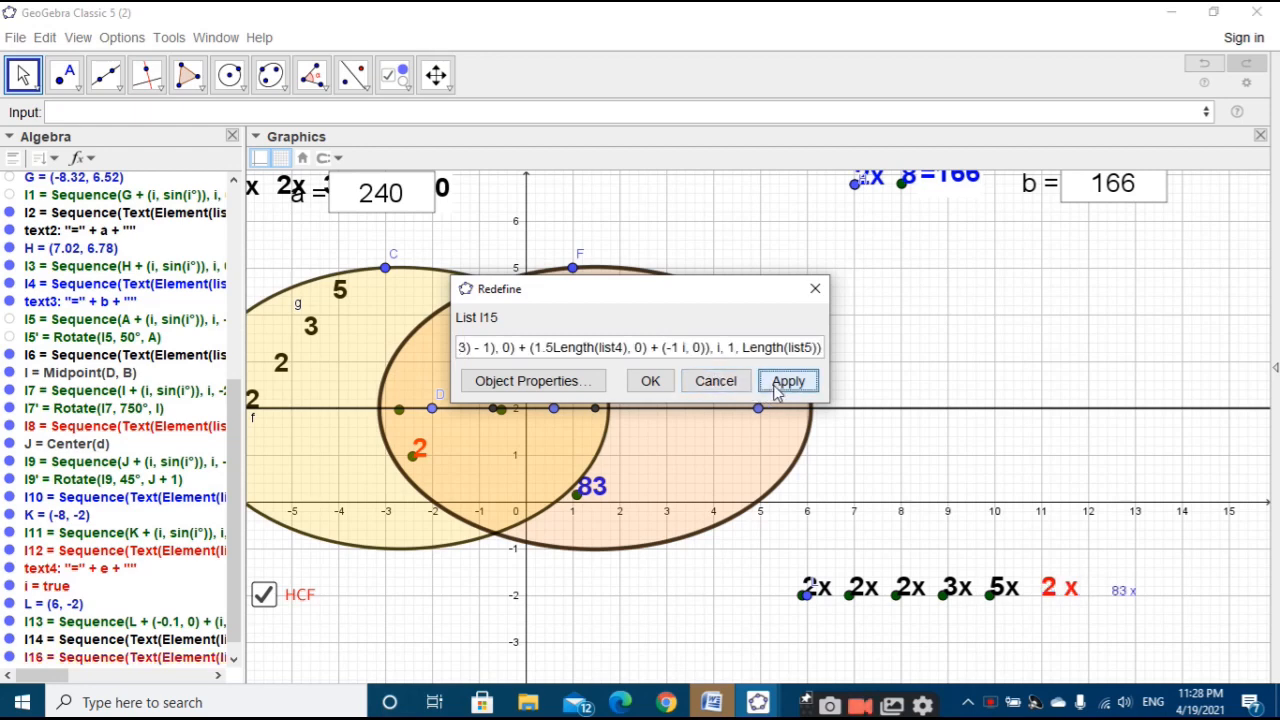
pyautogui.click(650, 381)
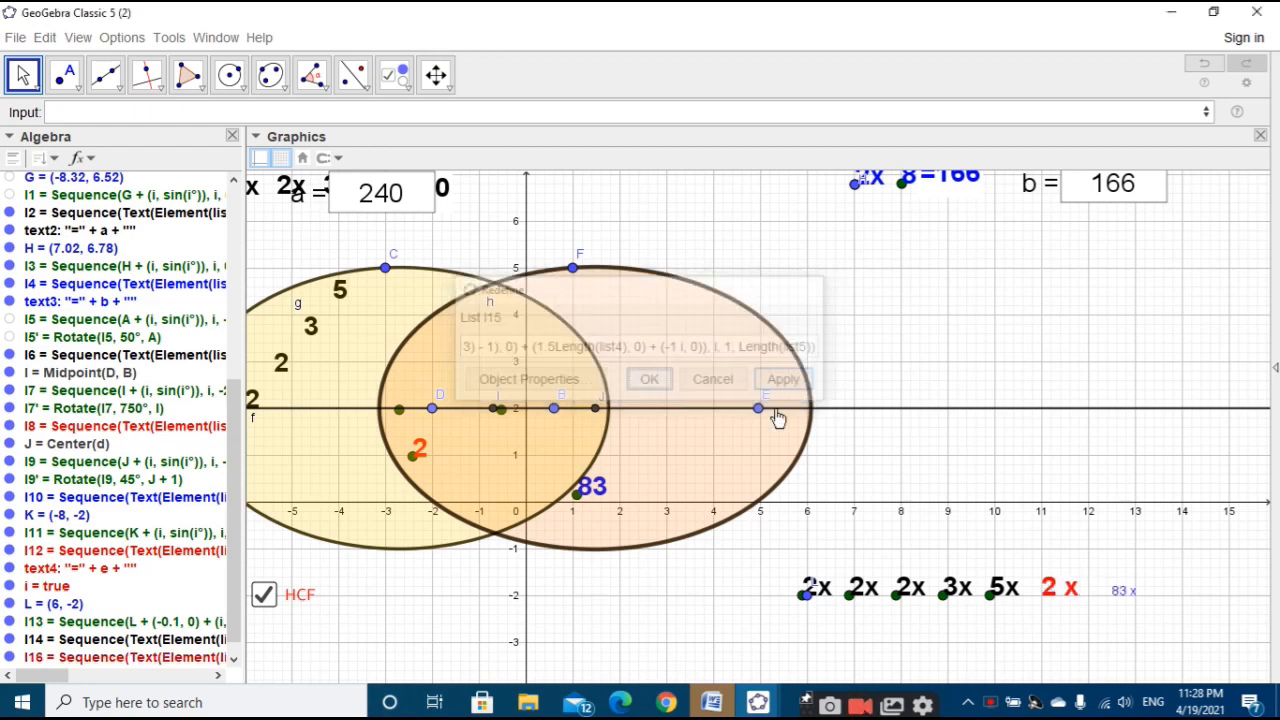
# Step: Set the blue 83 x factor text in the LCM row to Large and bold
pyautogui.click(1127, 597)
pyautogui.click(430, 158)
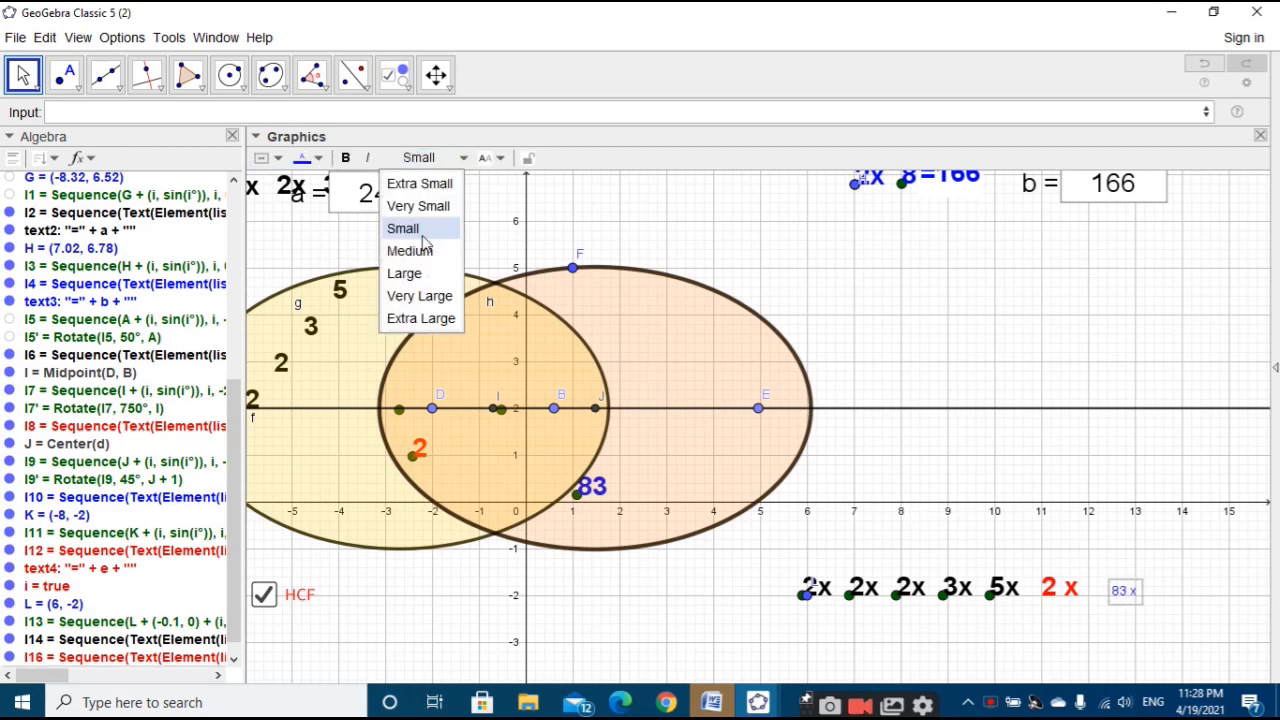
pyautogui.click(421, 275)
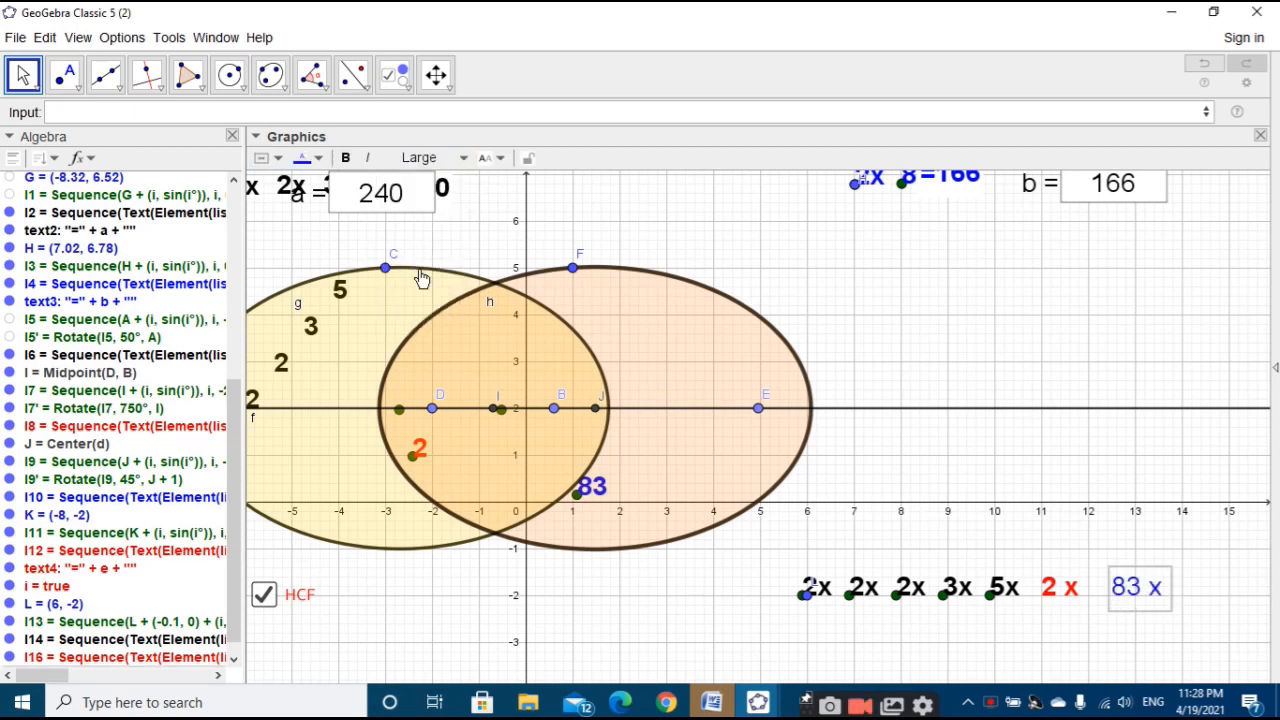
pyautogui.click(347, 158)
pyautogui.click(926, 298)
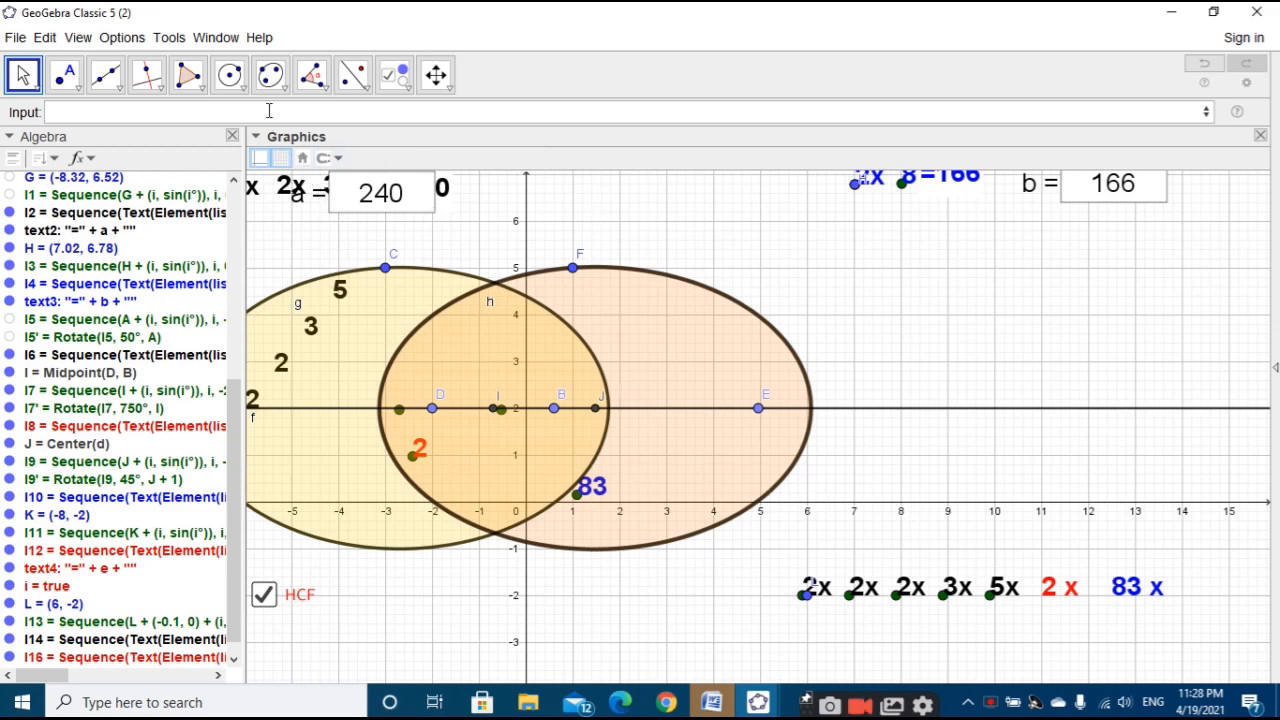
# Step: Create the number LCM(a, b) and locate it at the end of the object definitions
pyautogui.write('lcm')
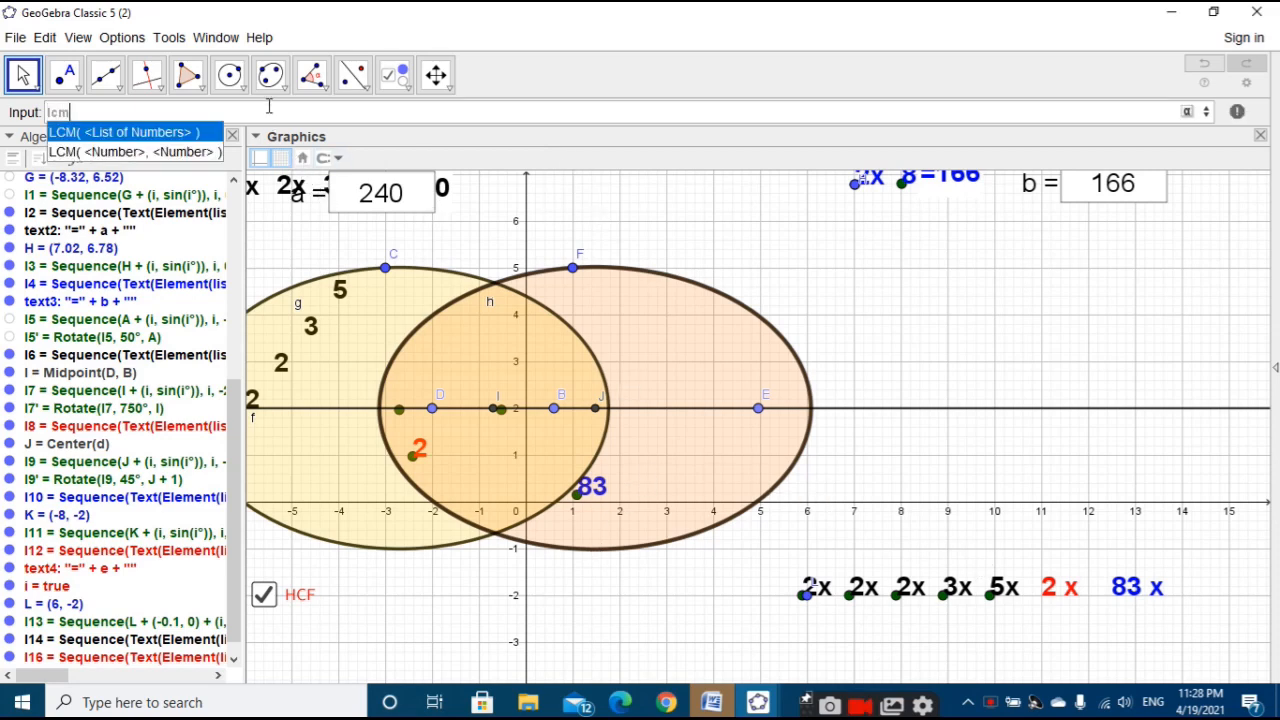
pyautogui.click(148, 153)
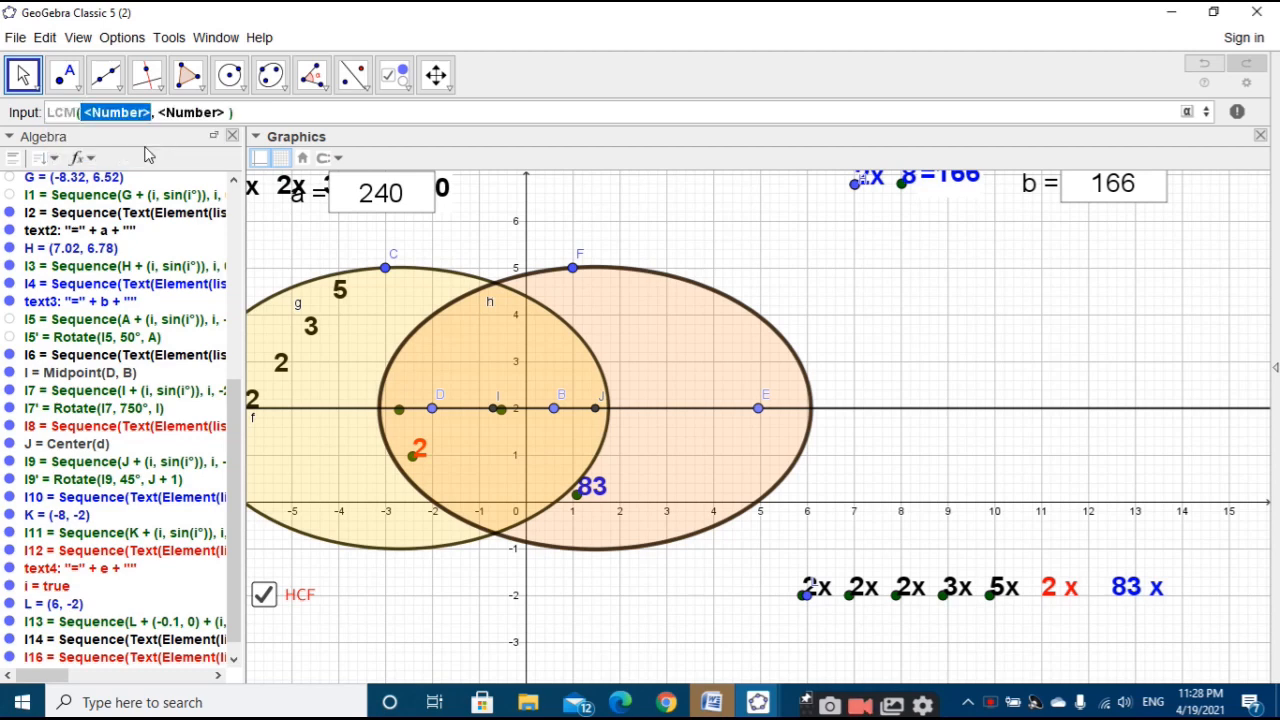
pyautogui.write('a')
pyautogui.press('Tab')
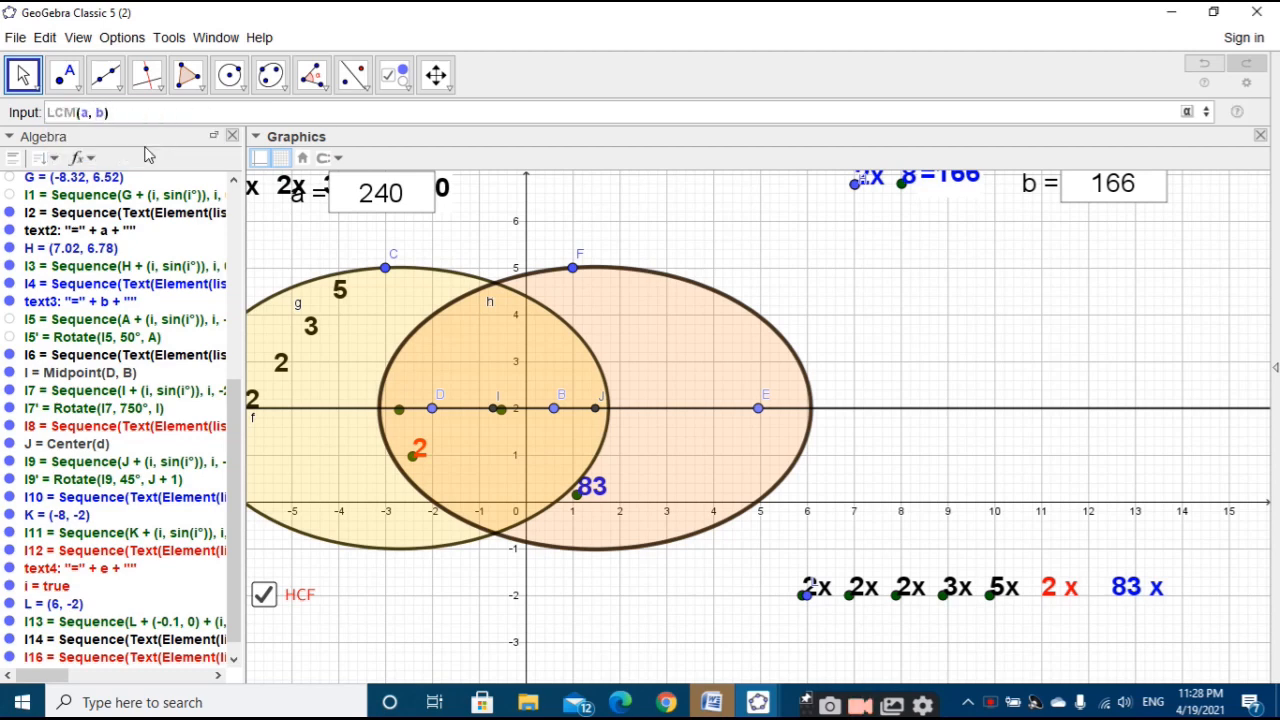
pyautogui.press('Return')
pyautogui.scroll(-1, 226, 594)
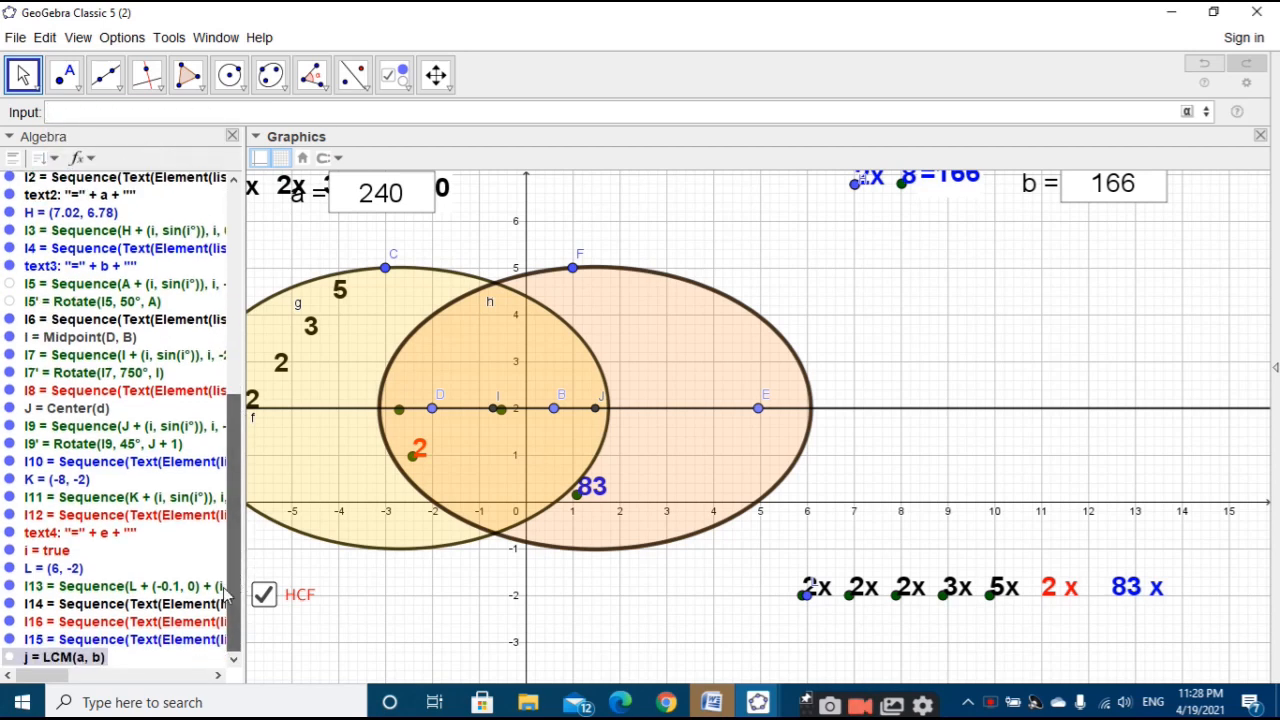
# Step: Insert a text made of "=" followed by the LCM object j in the graphics area above the ellipses
pyautogui.click(410, 90)
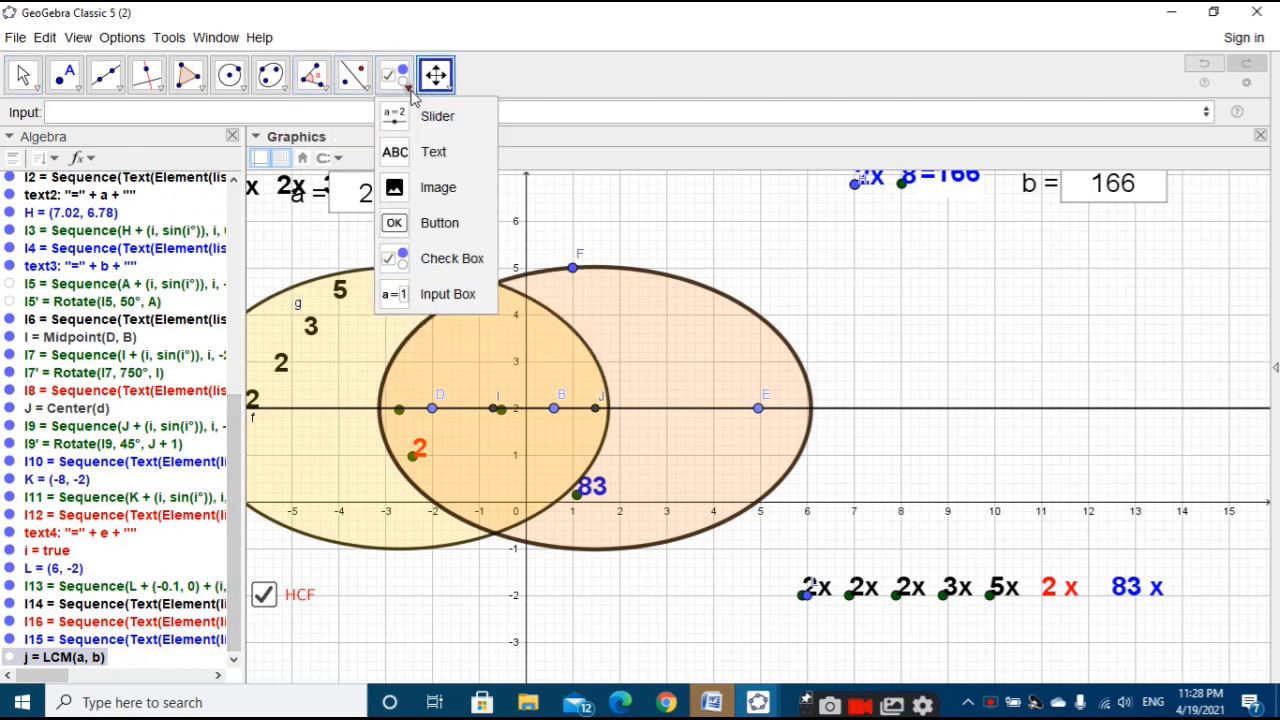
pyautogui.click(433, 151)
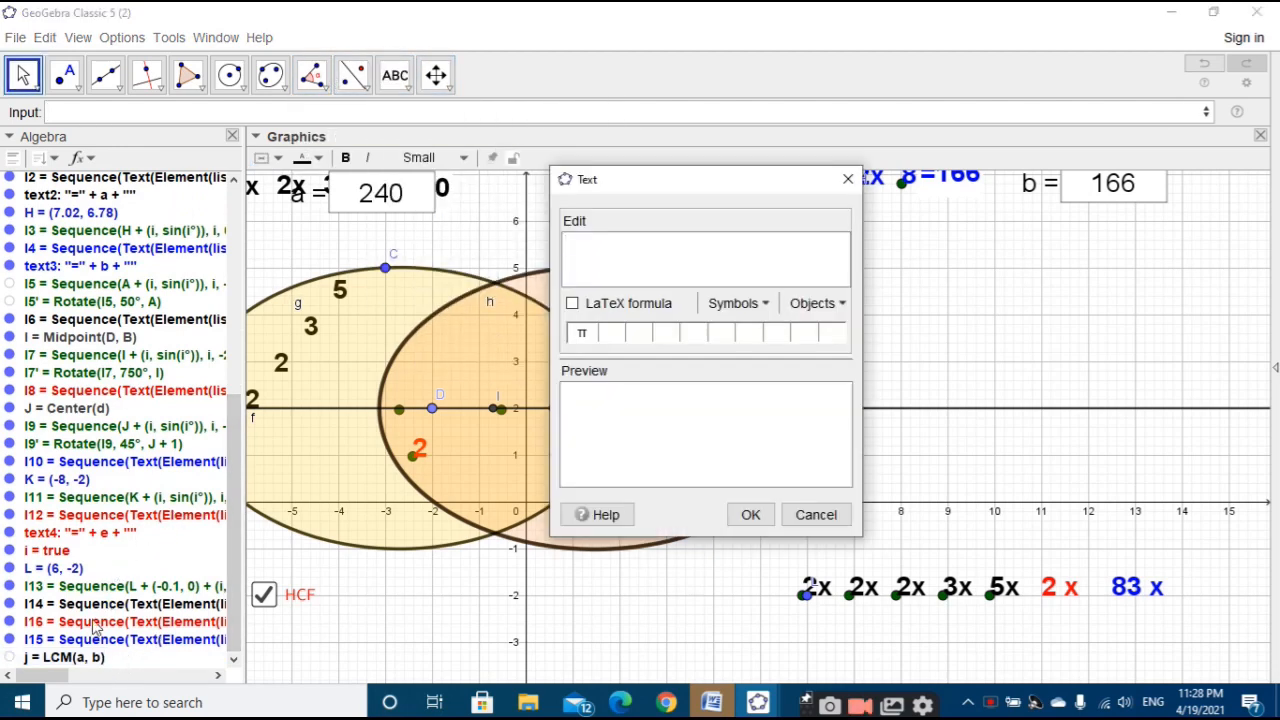
pyautogui.click(68, 659)
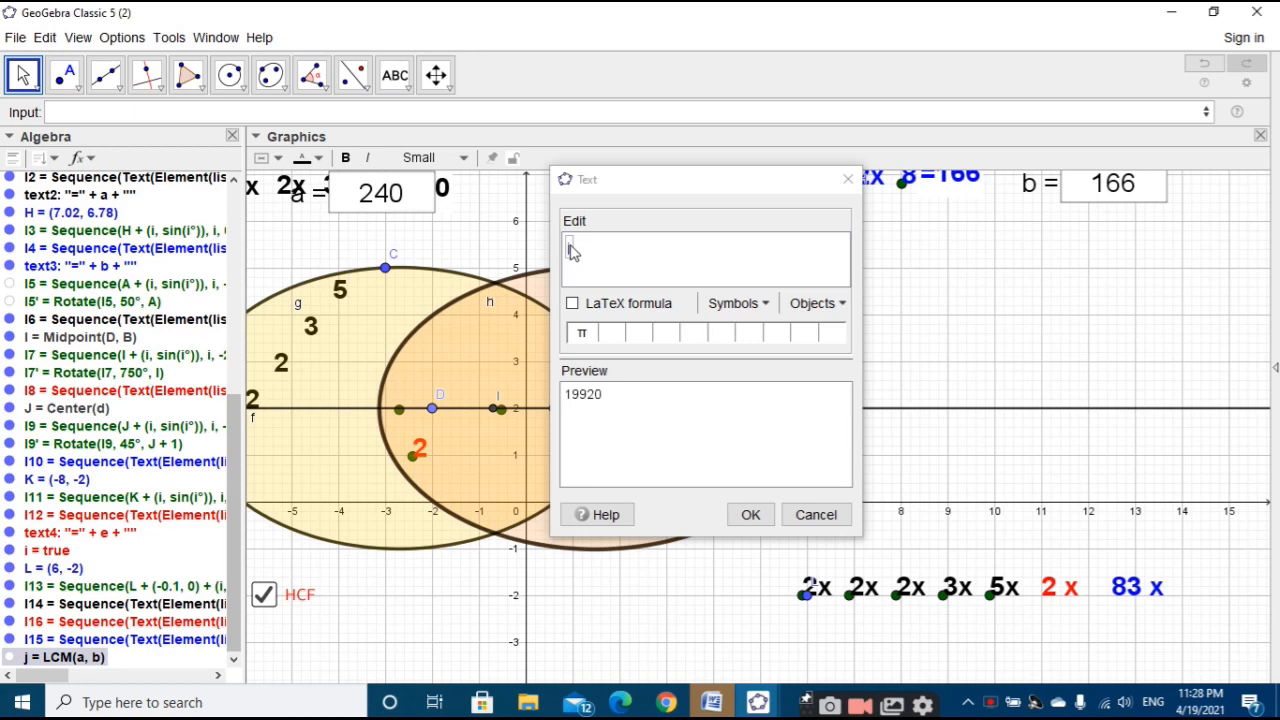
pyautogui.click(567, 252)
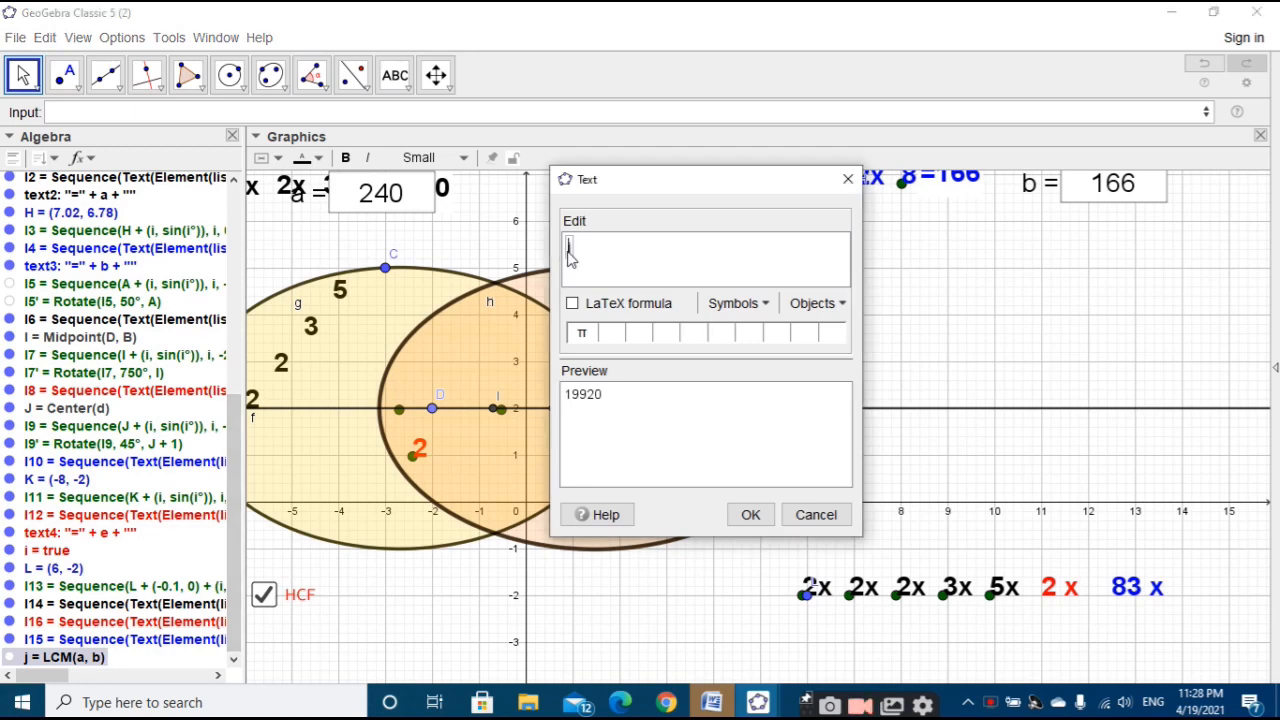
pyautogui.press('BackSpace')
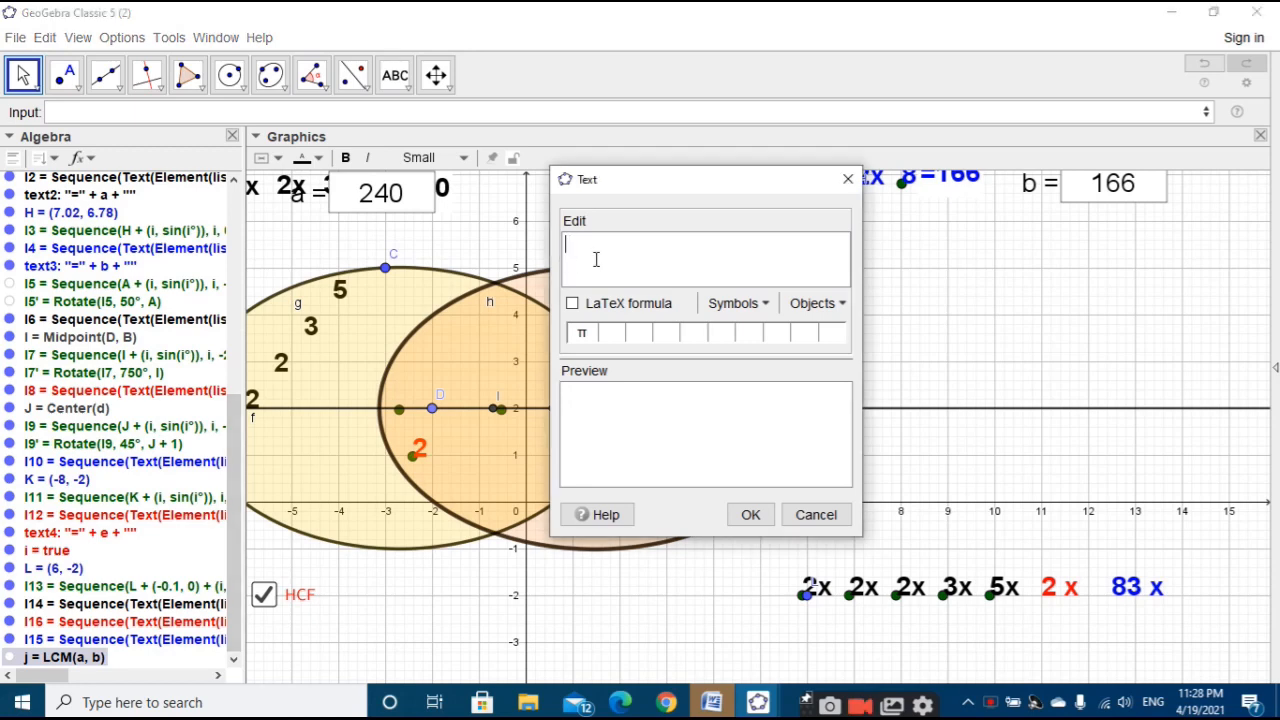
pyautogui.click(88, 657)
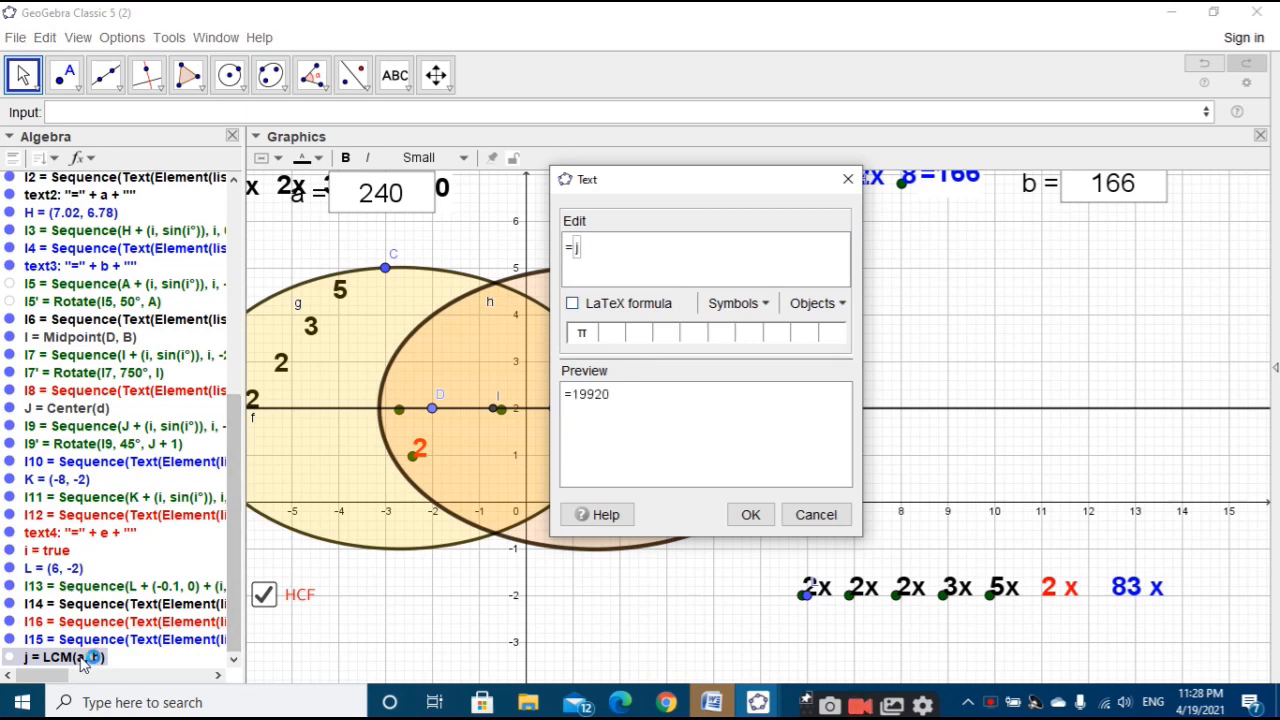
pyautogui.click(751, 515)
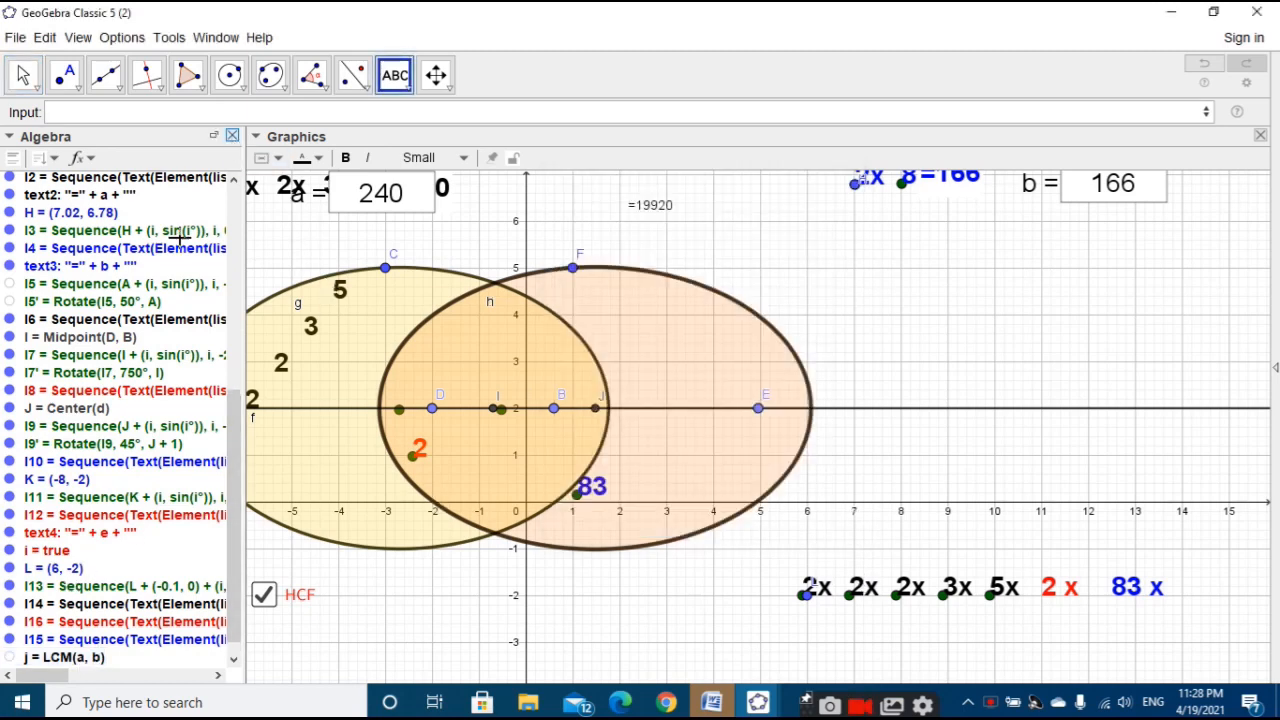
# Step: Close the Algebra view and move the a and b input boxes down to just above their factor rows
pyautogui.click(232, 136)
pyautogui.moveTo(789, 352); pyautogui.dragTo(960, 419)
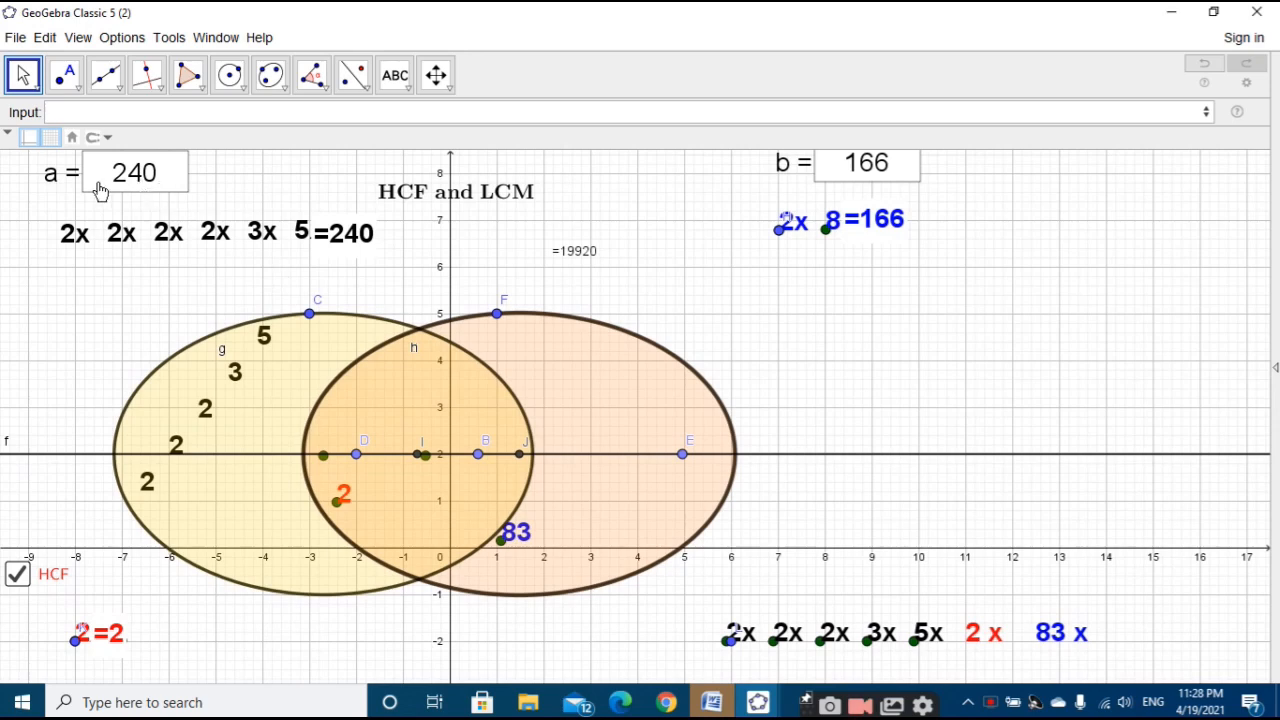
pyautogui.moveTo(80, 189); pyautogui.dragTo(143, 200)
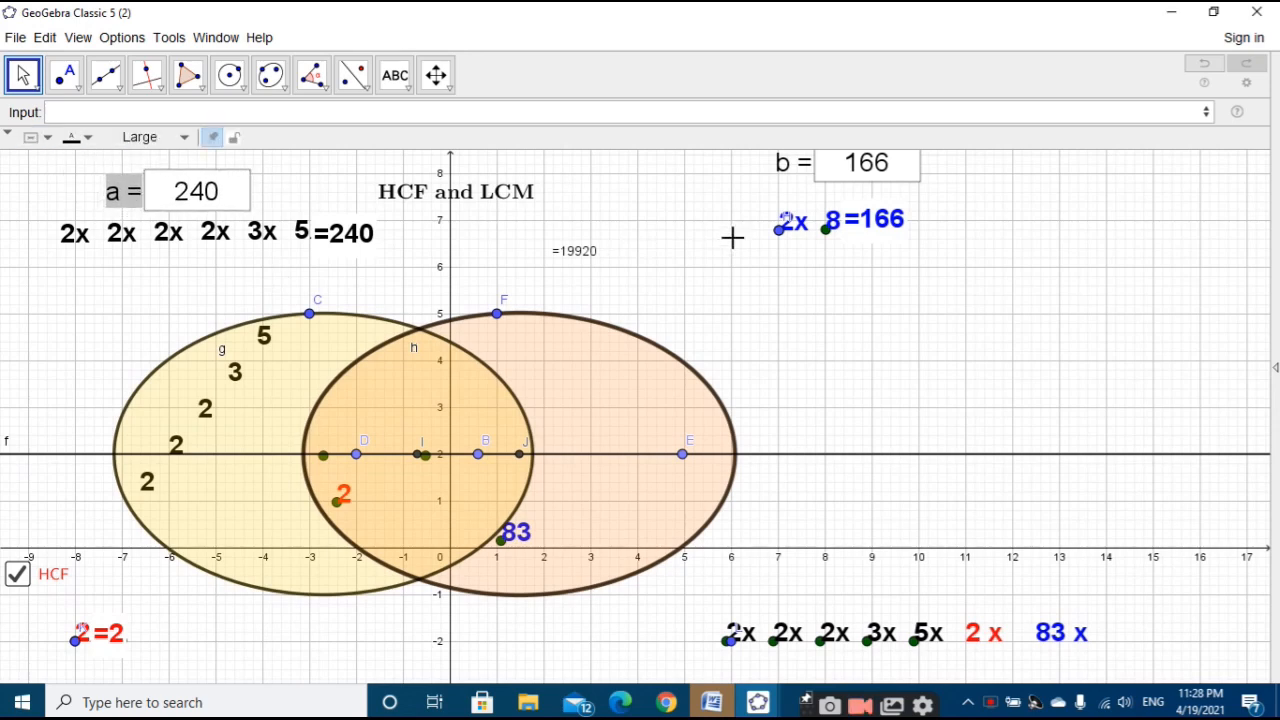
pyautogui.moveTo(787, 177); pyautogui.dragTo(788, 197)
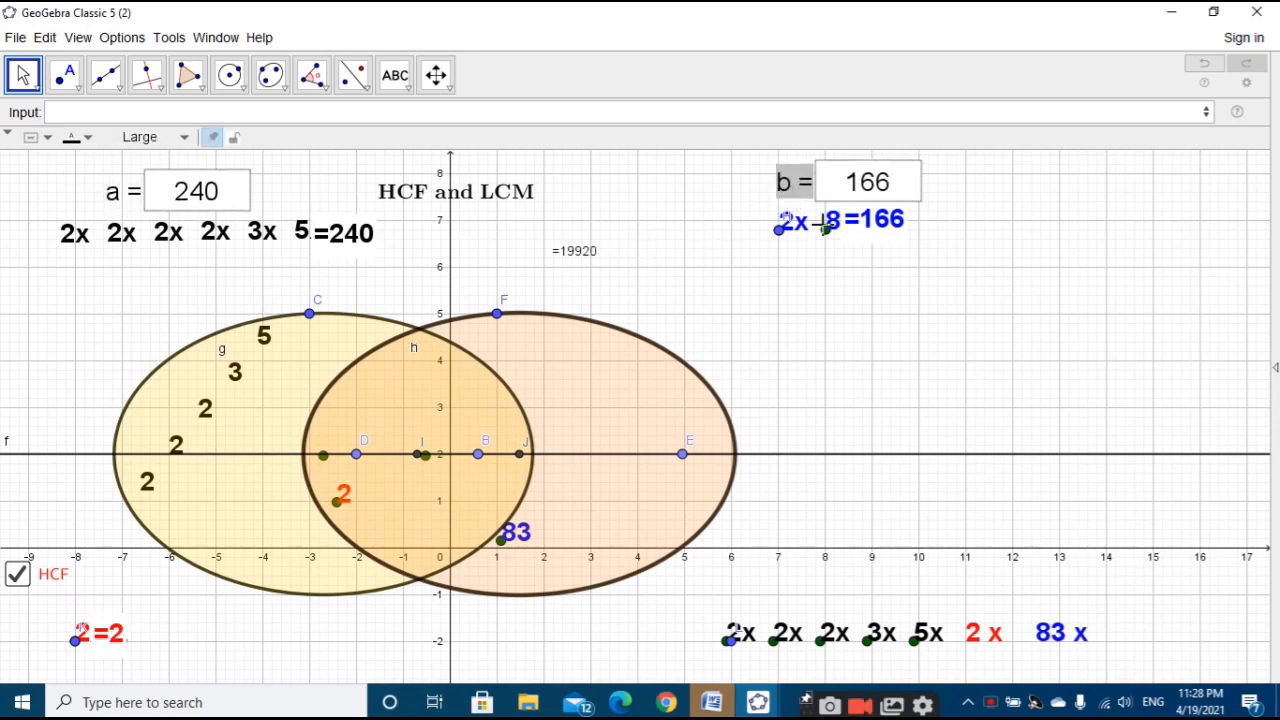
# Step: Move the blue =166 text clear of the factor 83 and lock its position
pyautogui.click(867, 248)
pyautogui.click(852, 215)
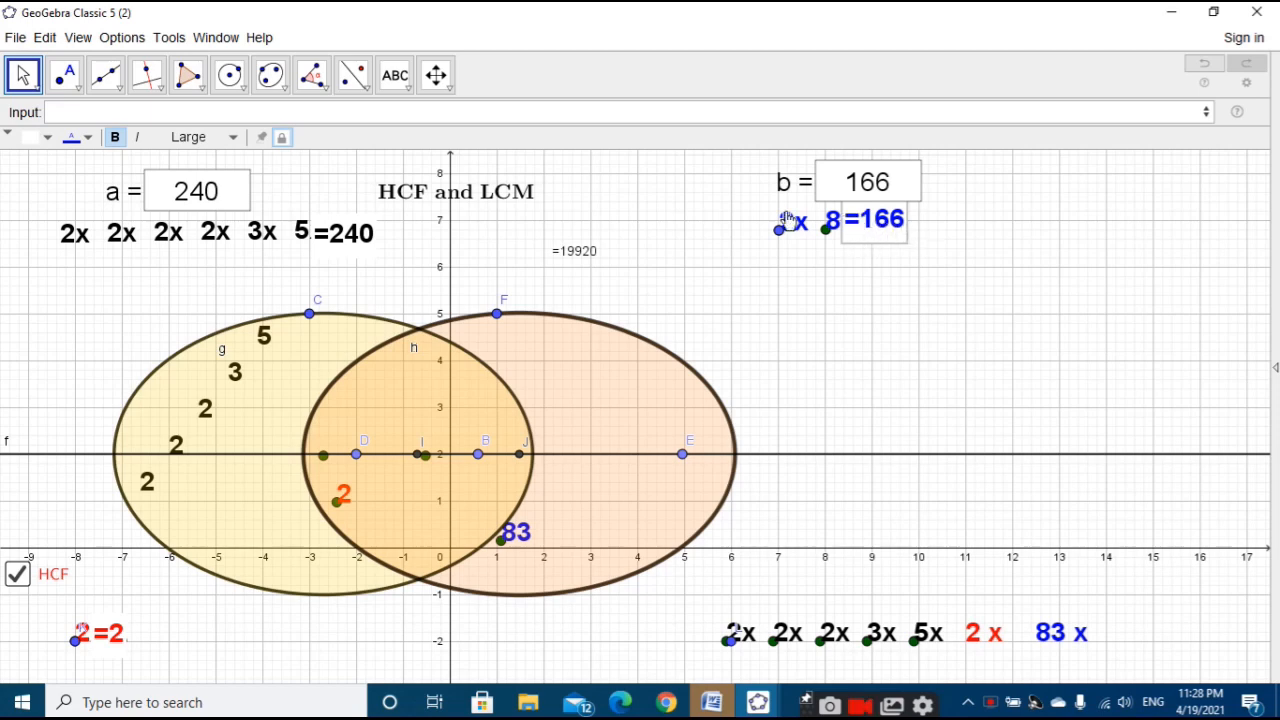
pyautogui.click(837, 295)
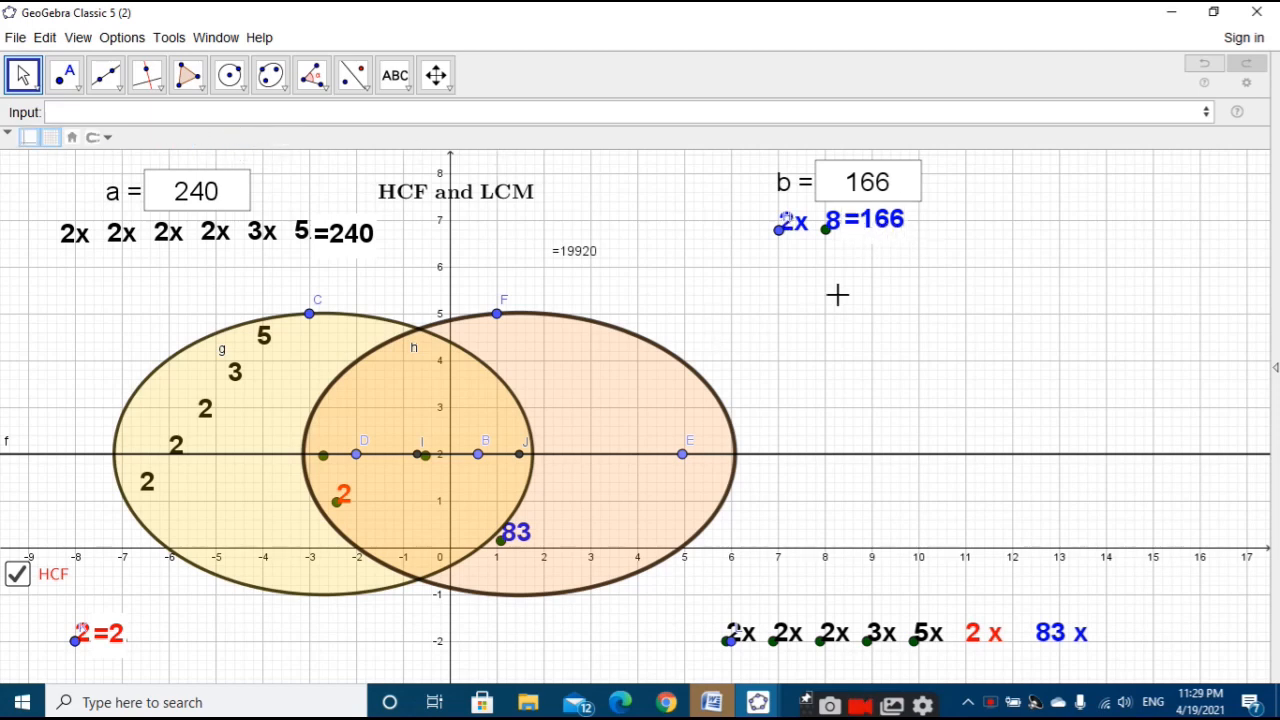
pyautogui.moveTo(875, 233); pyautogui.dragTo(891, 234)
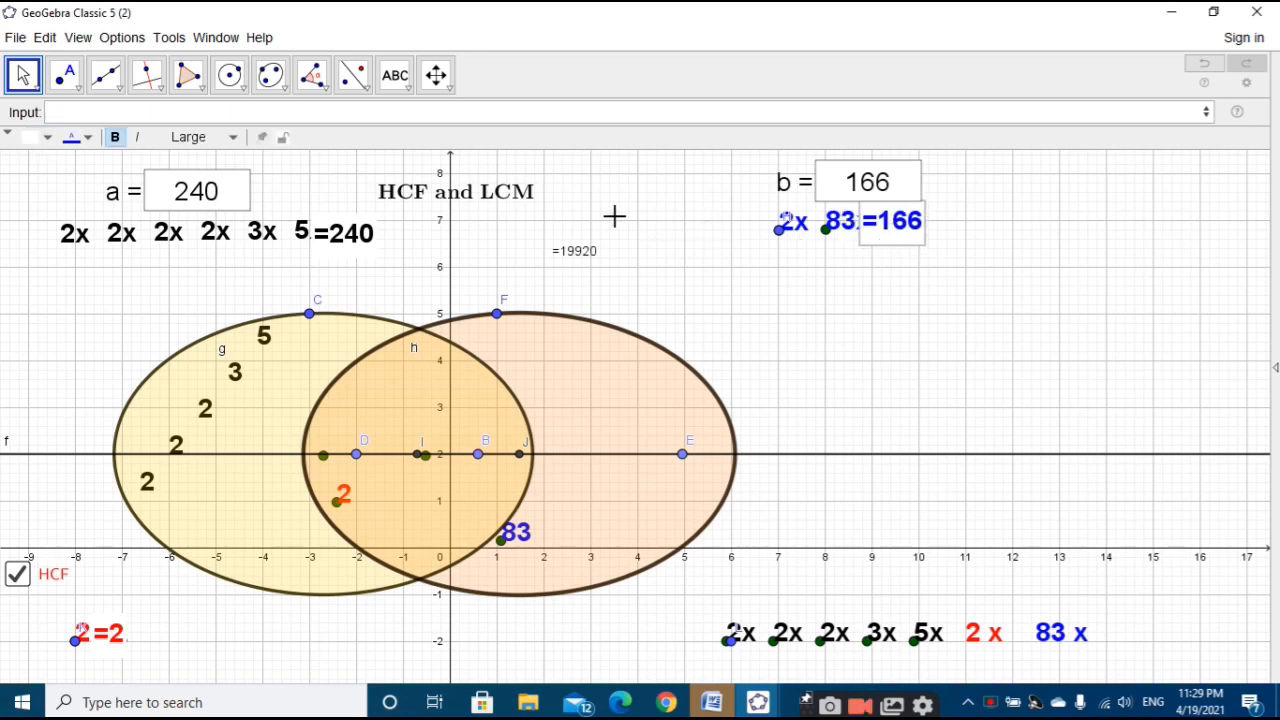
pyautogui.moveTo(892, 228); pyautogui.dragTo(889, 229)
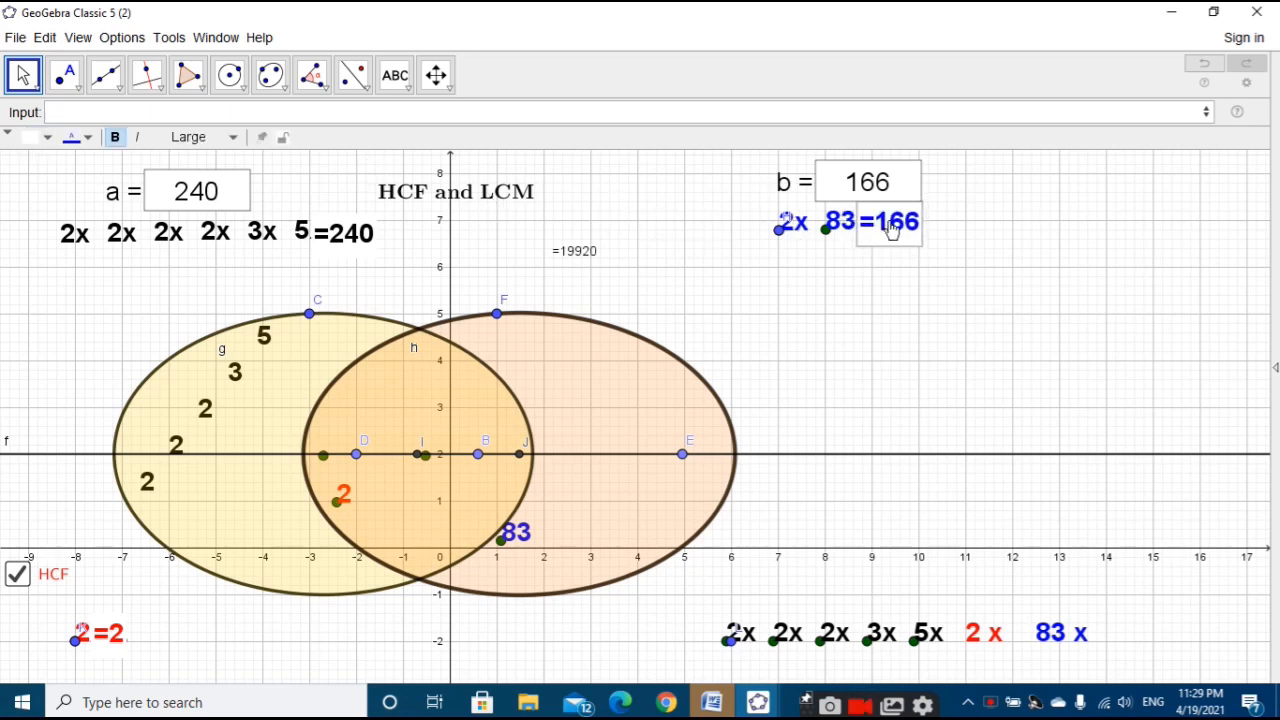
pyautogui.click(282, 137)
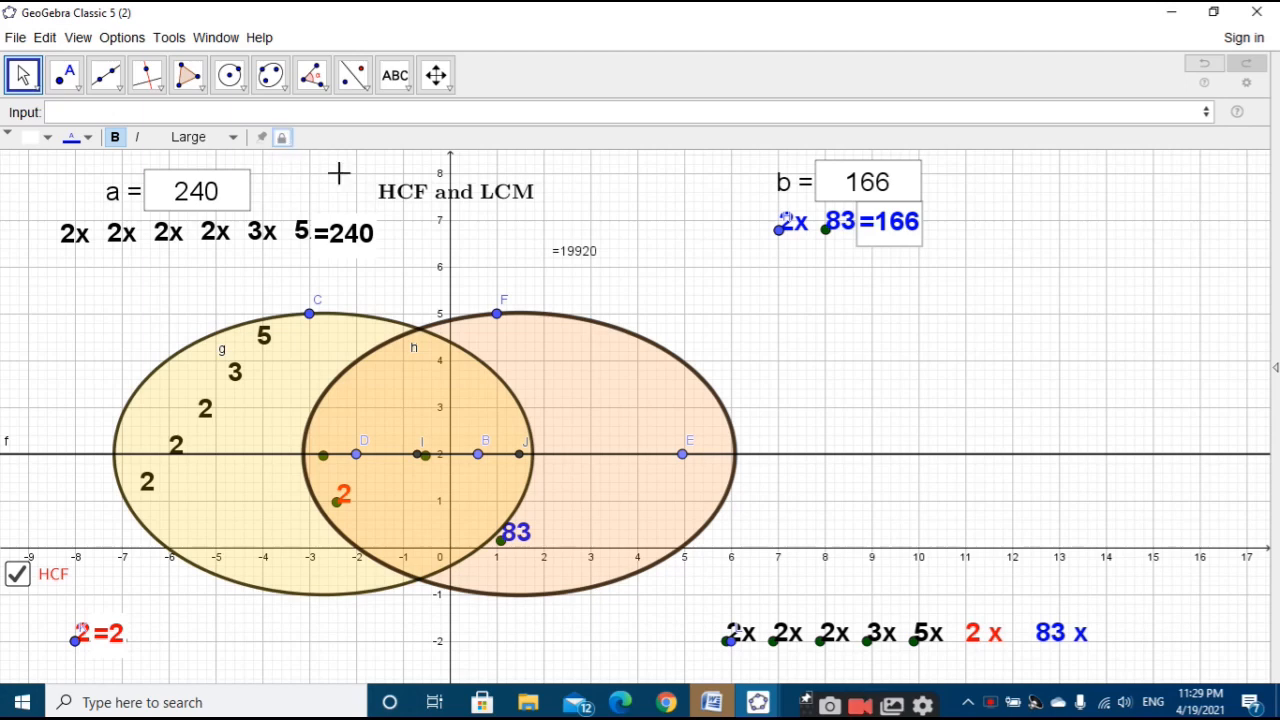
# Step: Set the value of b to 150
pyautogui.click(886, 181)
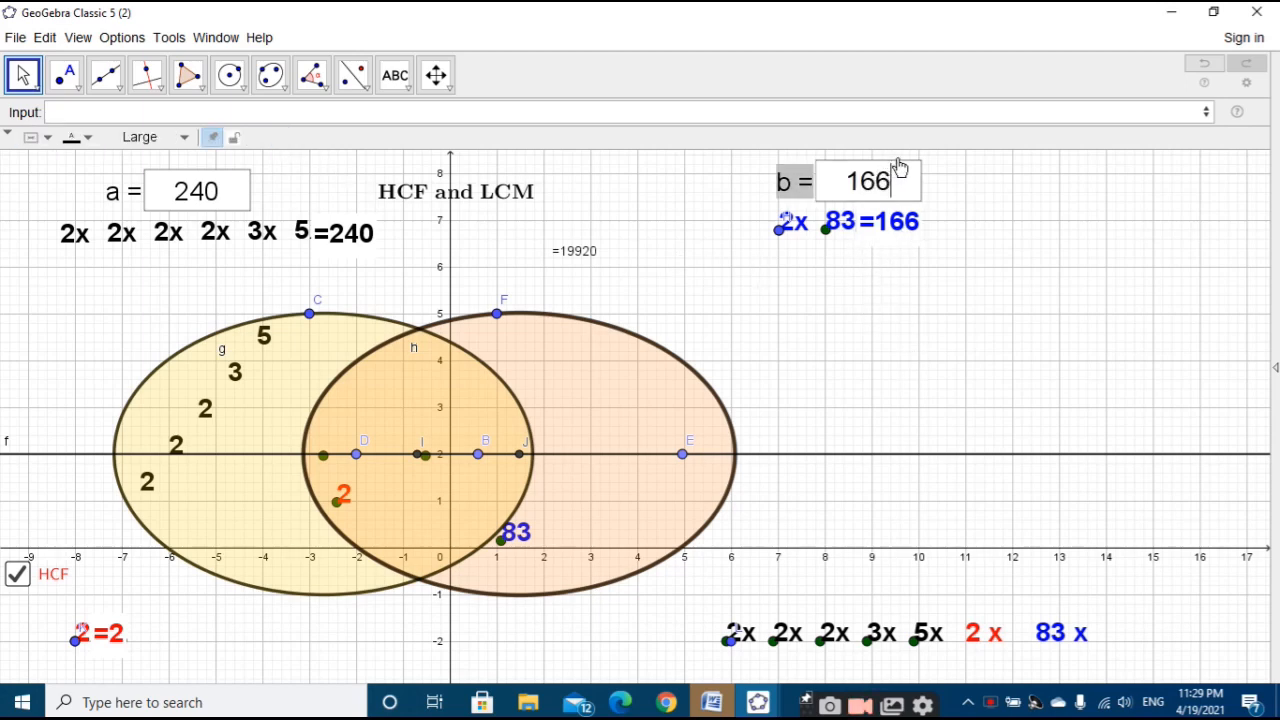
pyautogui.press('BackSpace')
pyautogui.press('BackSpace')
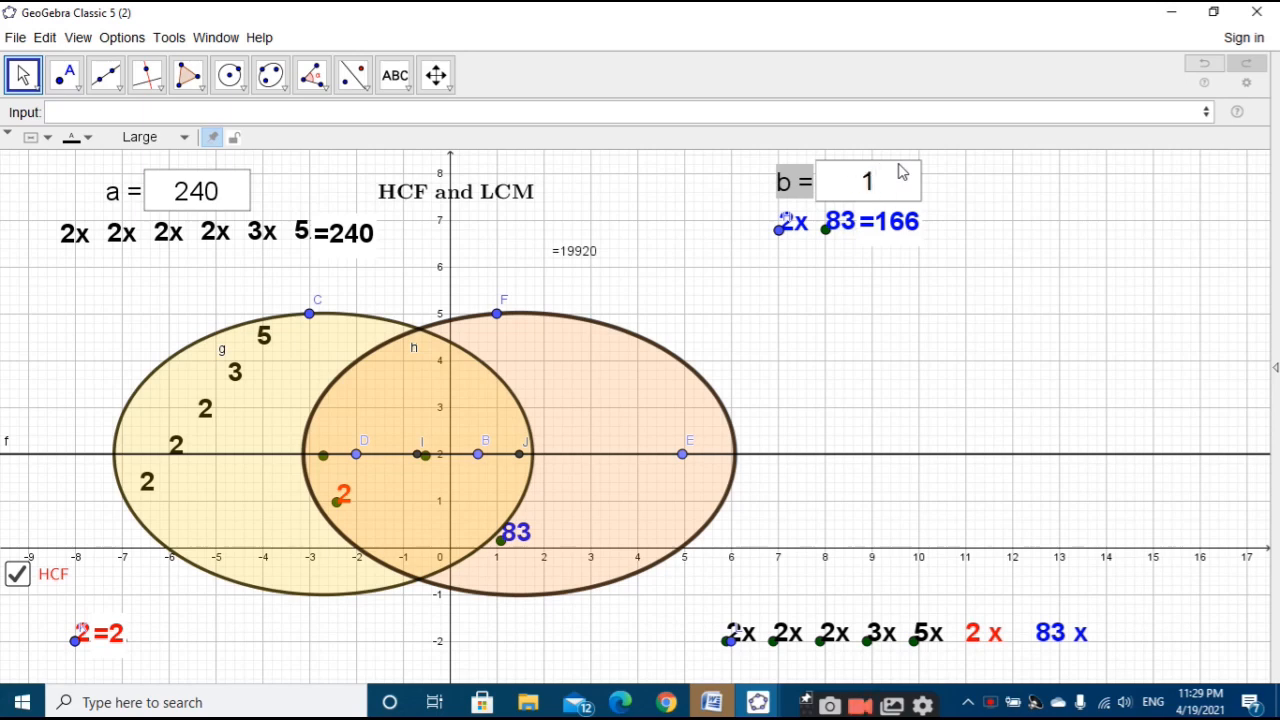
pyautogui.write('50')
pyautogui.press('Return')
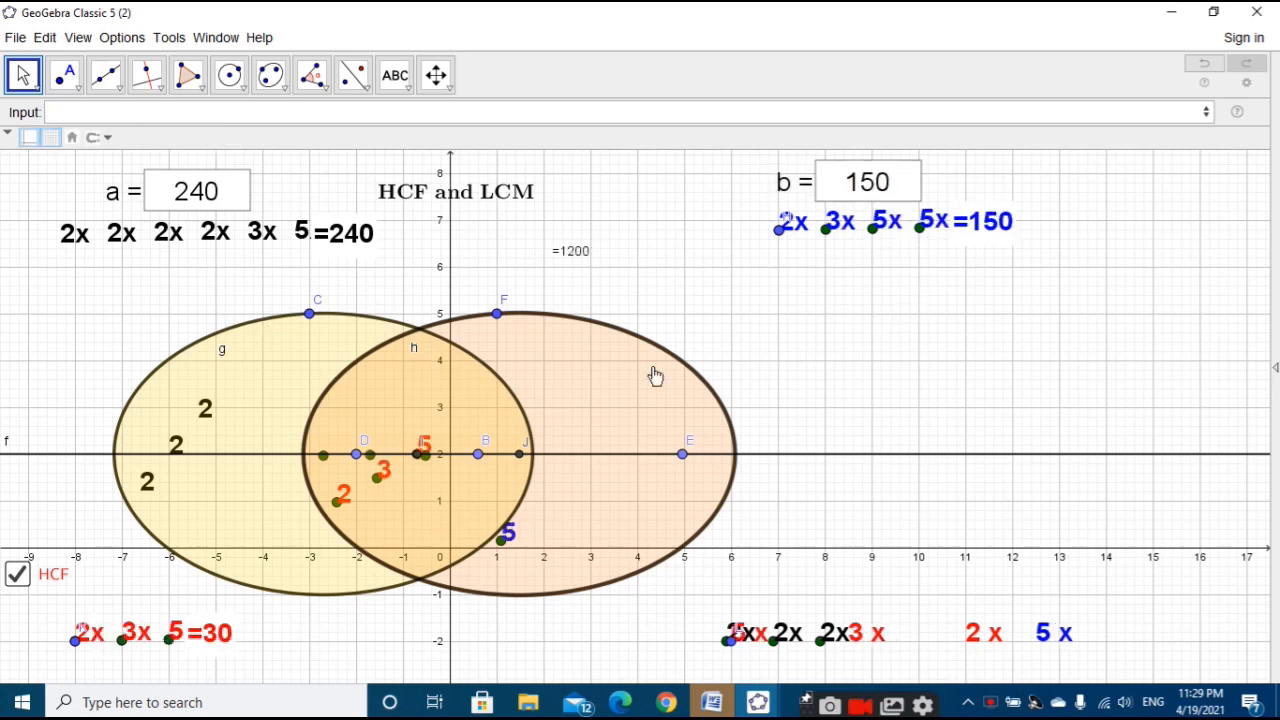
# Step: Unlock the blue =150 text and shift it left to cover the x trailing b's last factor
pyautogui.click(986, 226)
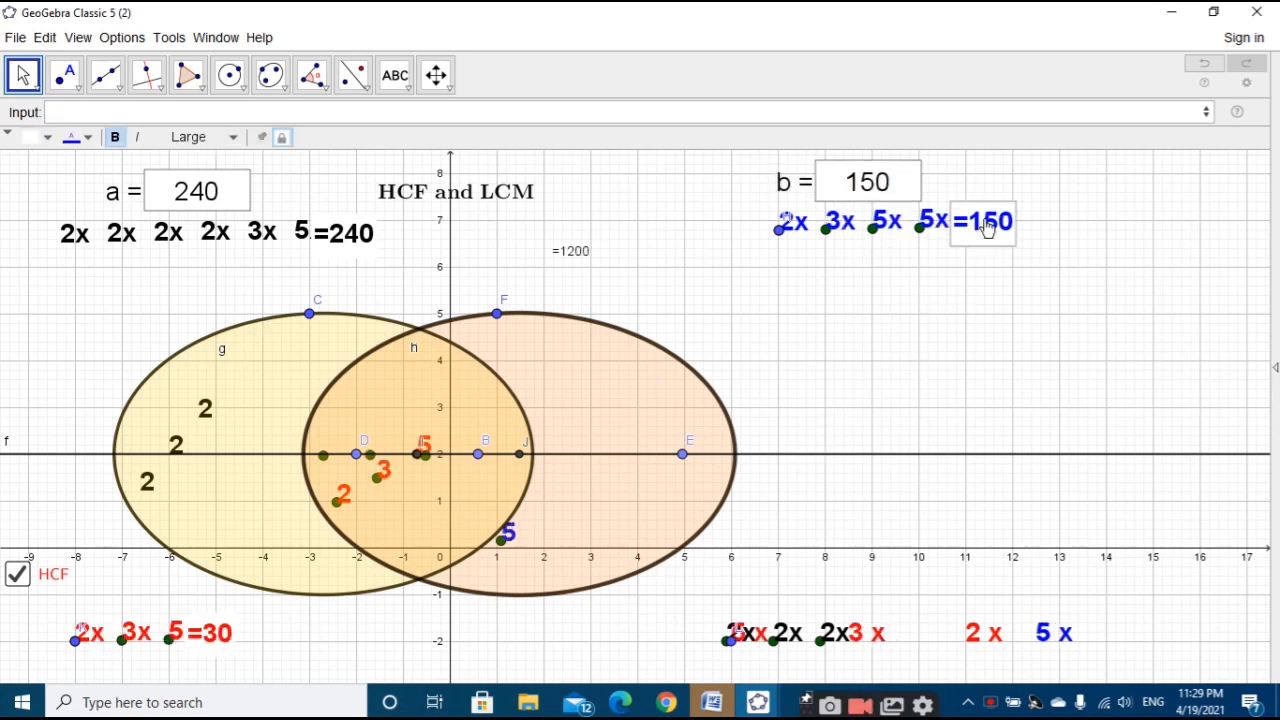
pyautogui.click(281, 137)
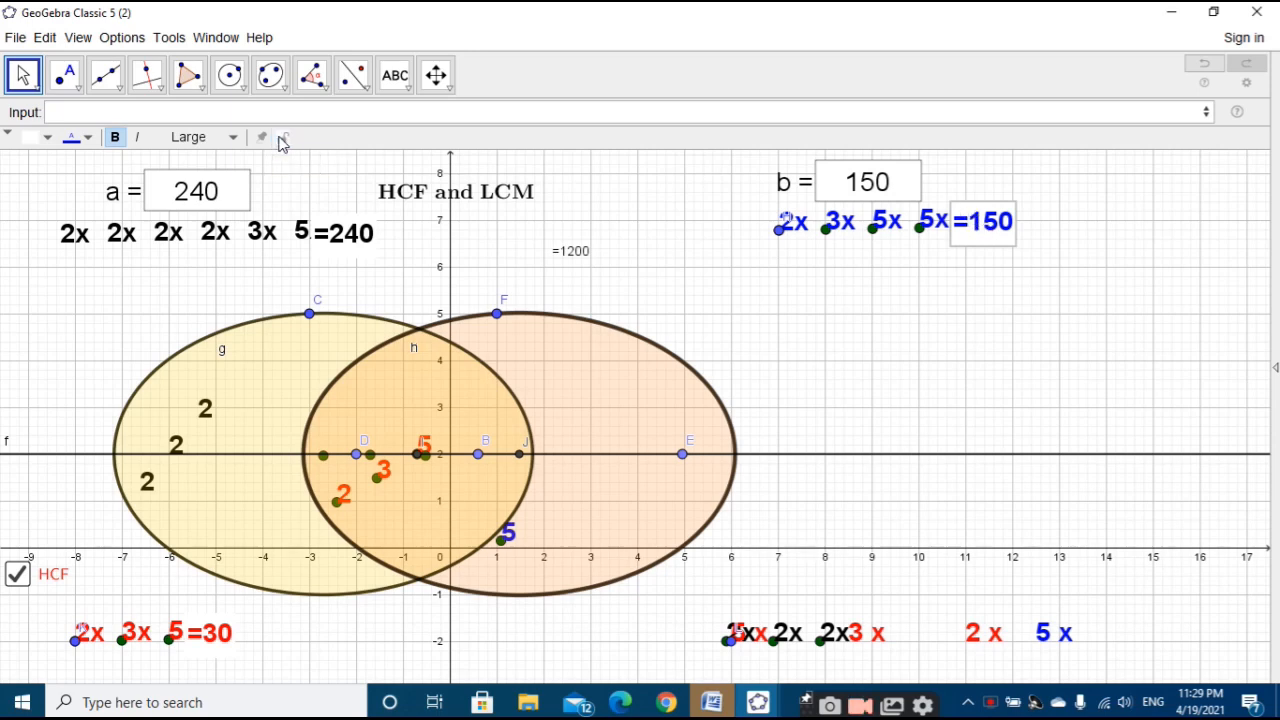
pyautogui.moveTo(1003, 242); pyautogui.dragTo(985, 229)
pyautogui.click(990, 328)
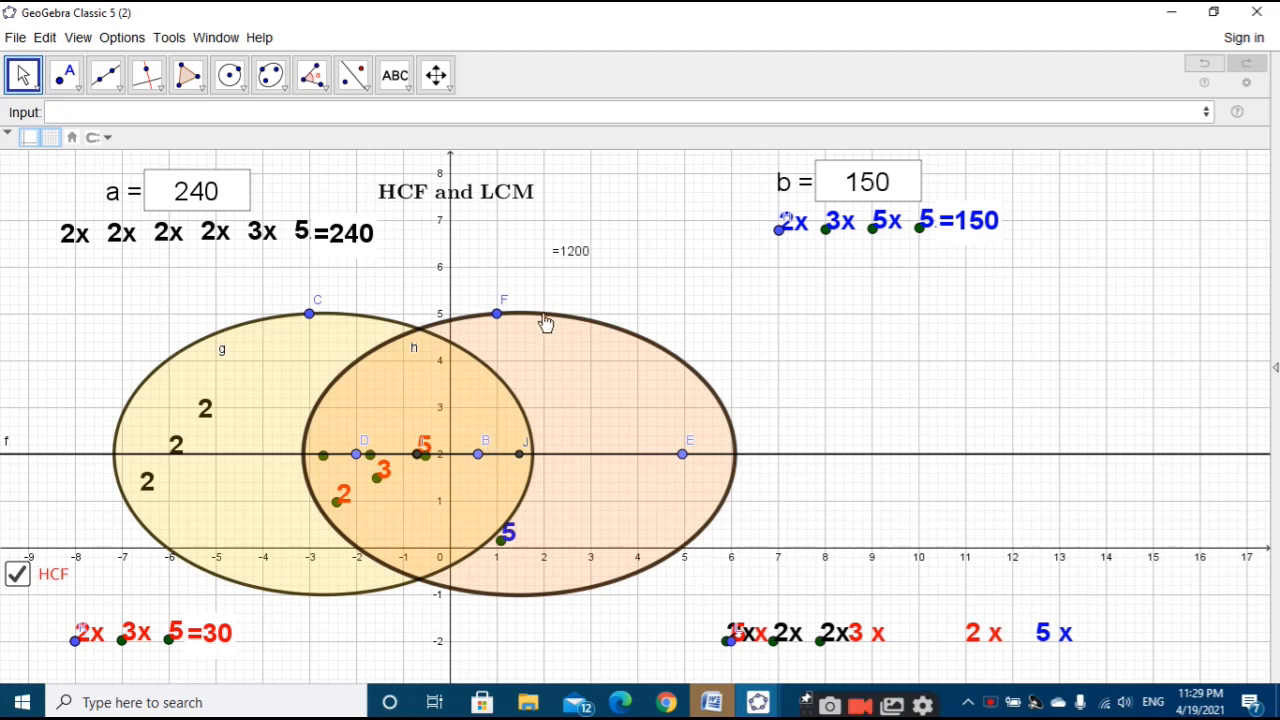
# Step: Redefine list l16 of red common factors in the LCM row with its last offset as (i, 0)
pyautogui.click(325, 240)
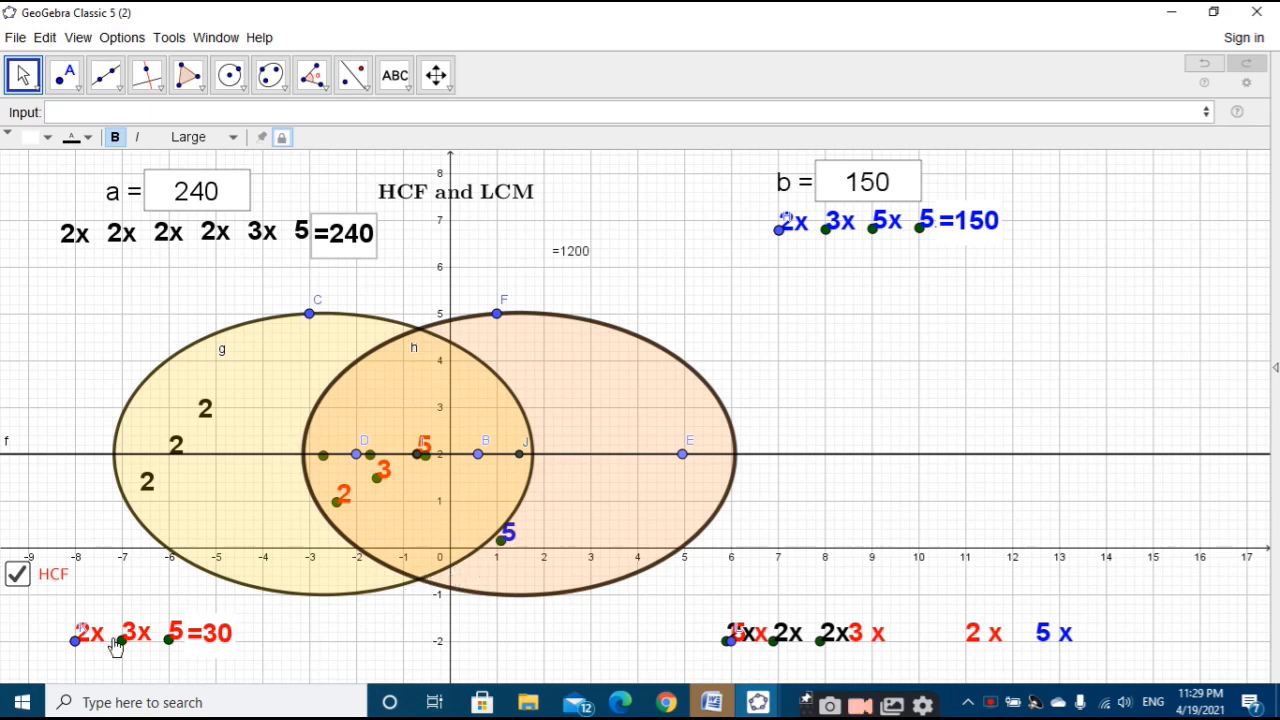
pyautogui.click(797, 632)
pyautogui.click(842, 589)
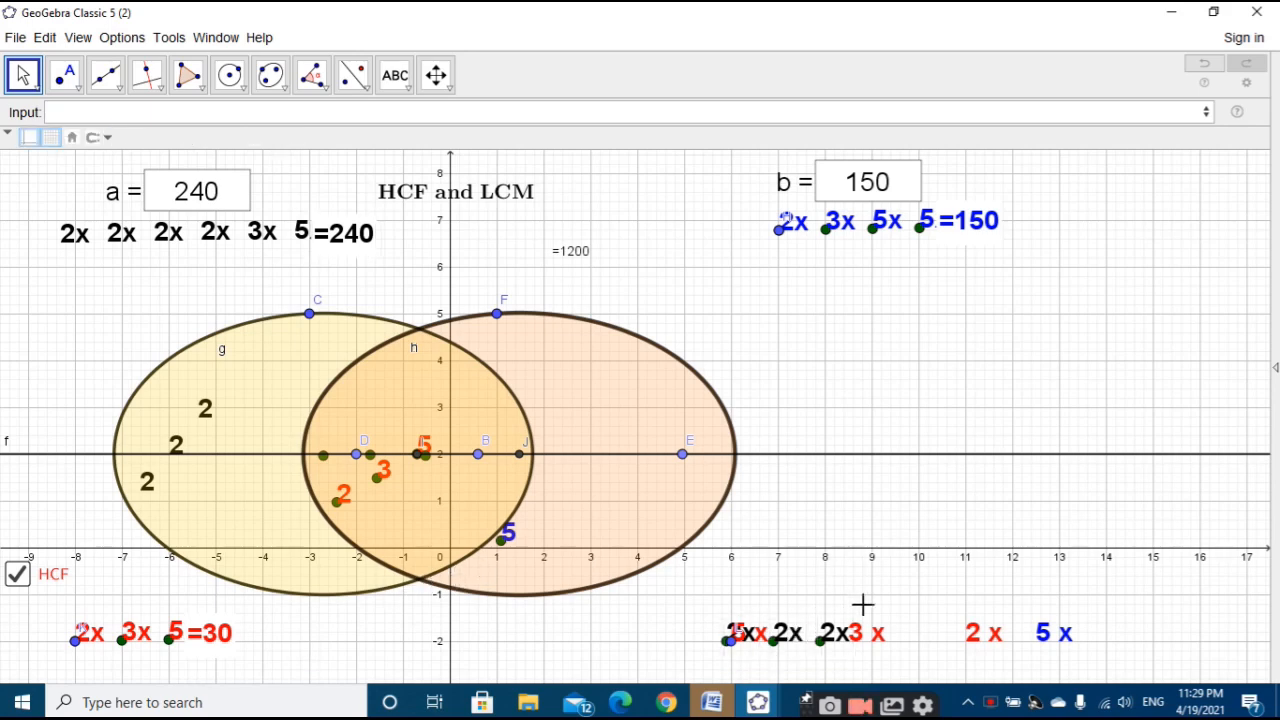
pyautogui.click(876, 643)
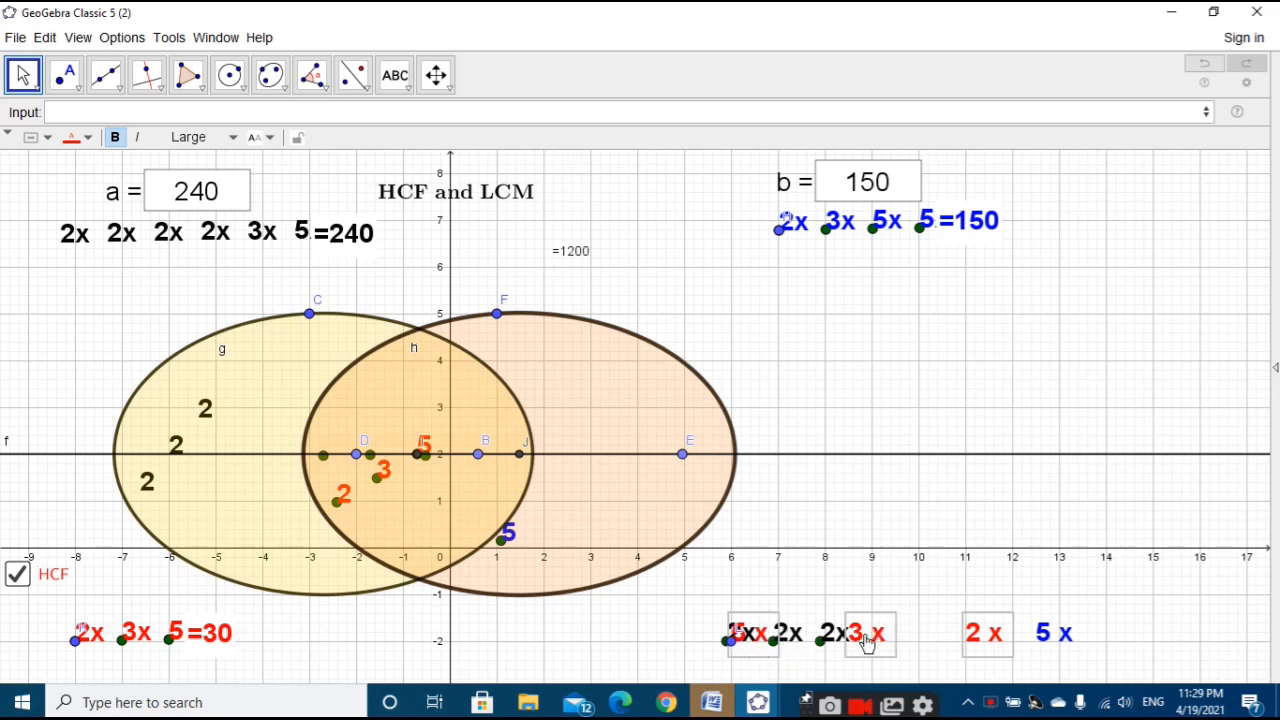
pyautogui.click(838, 636)
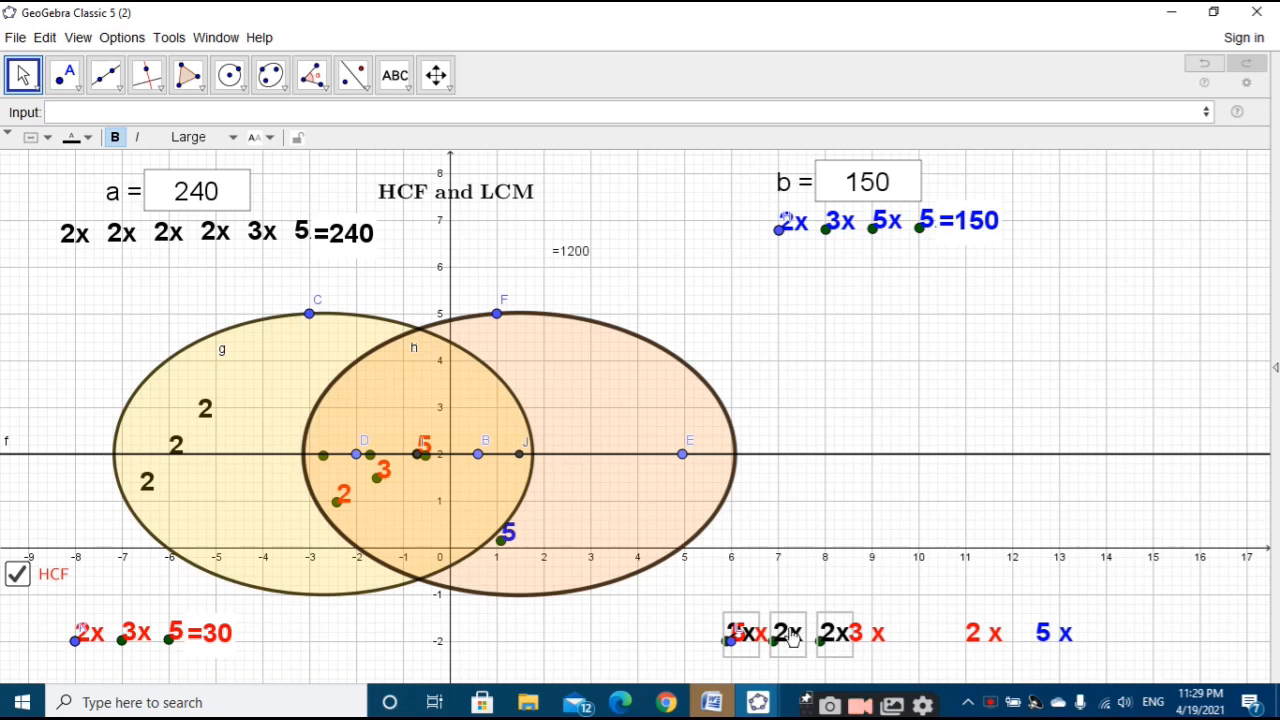
pyautogui.doubleClick(878, 633)
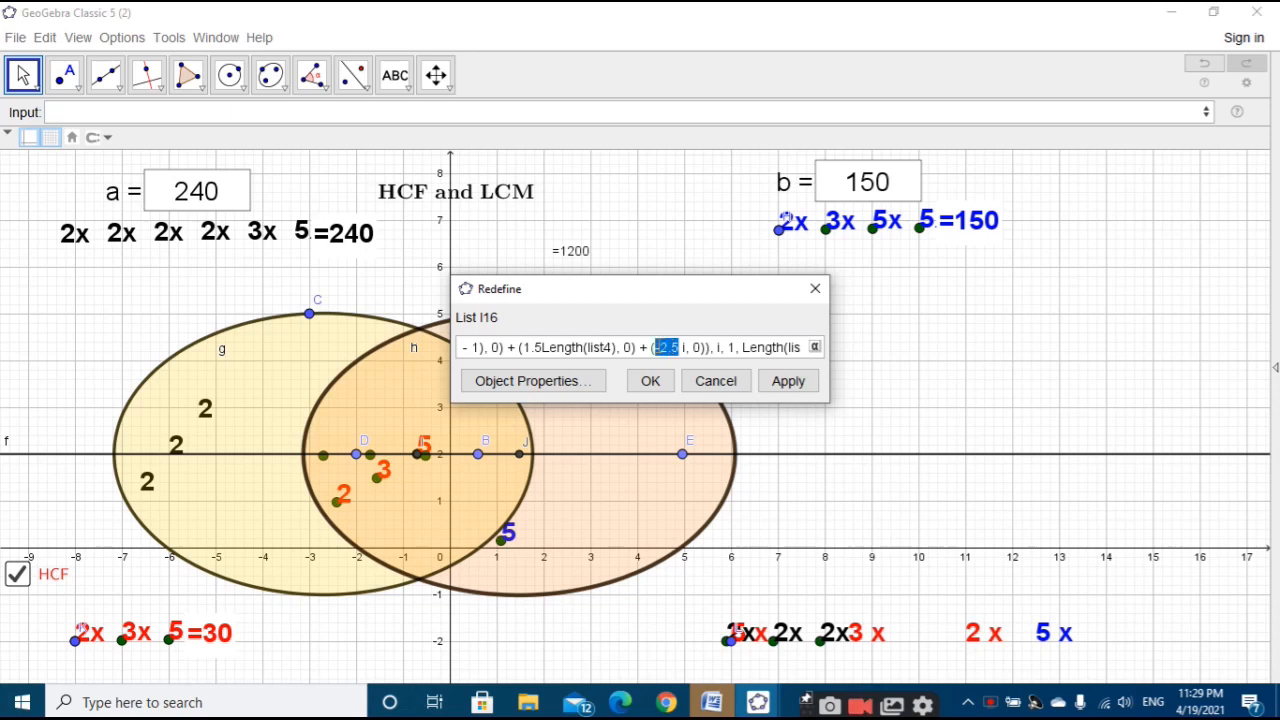
pyautogui.press('BackSpace')
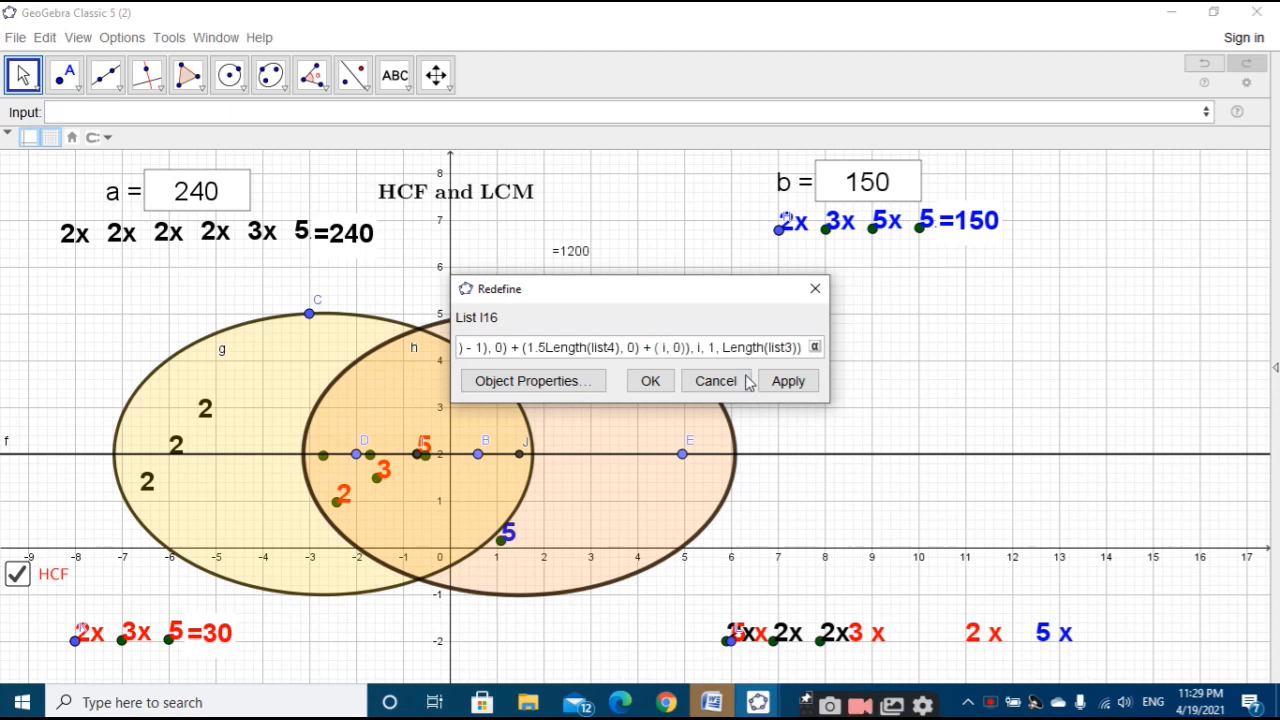
pyautogui.click(787, 382)
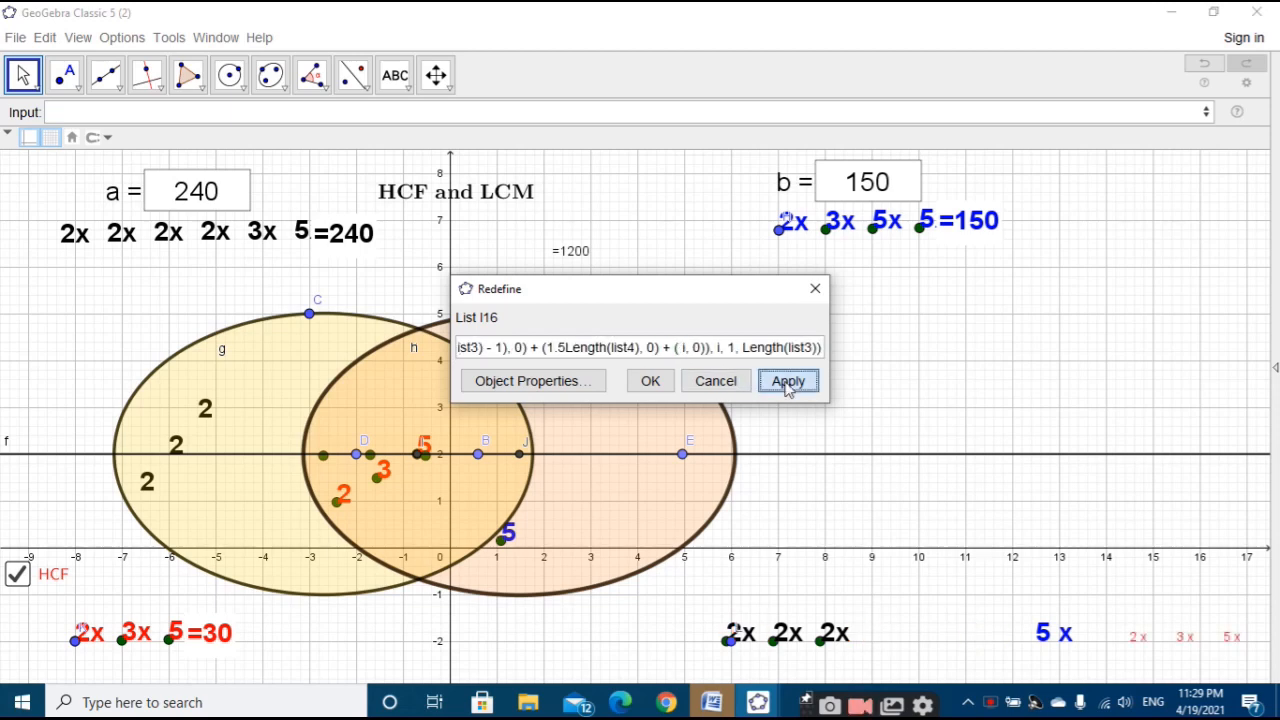
pyautogui.click(728, 381)
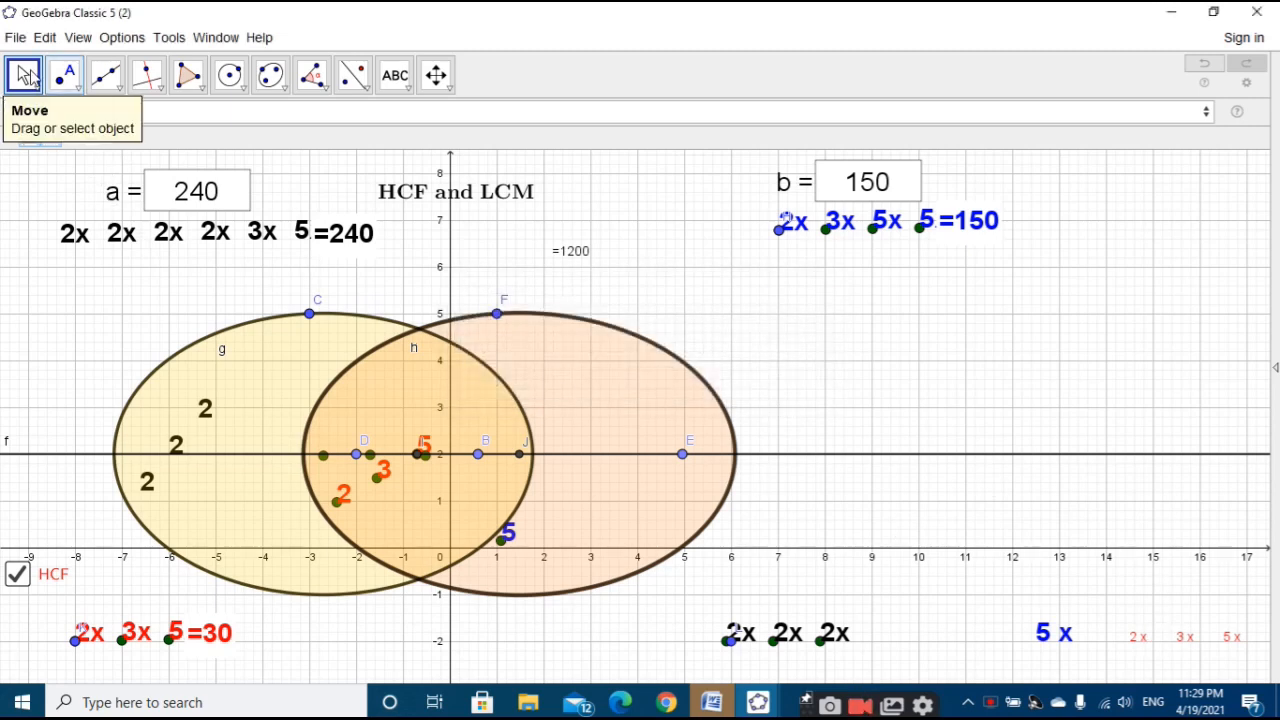
# Step: Format the red common factors in the LCM row as Large and bold
pyautogui.click(1138, 643)
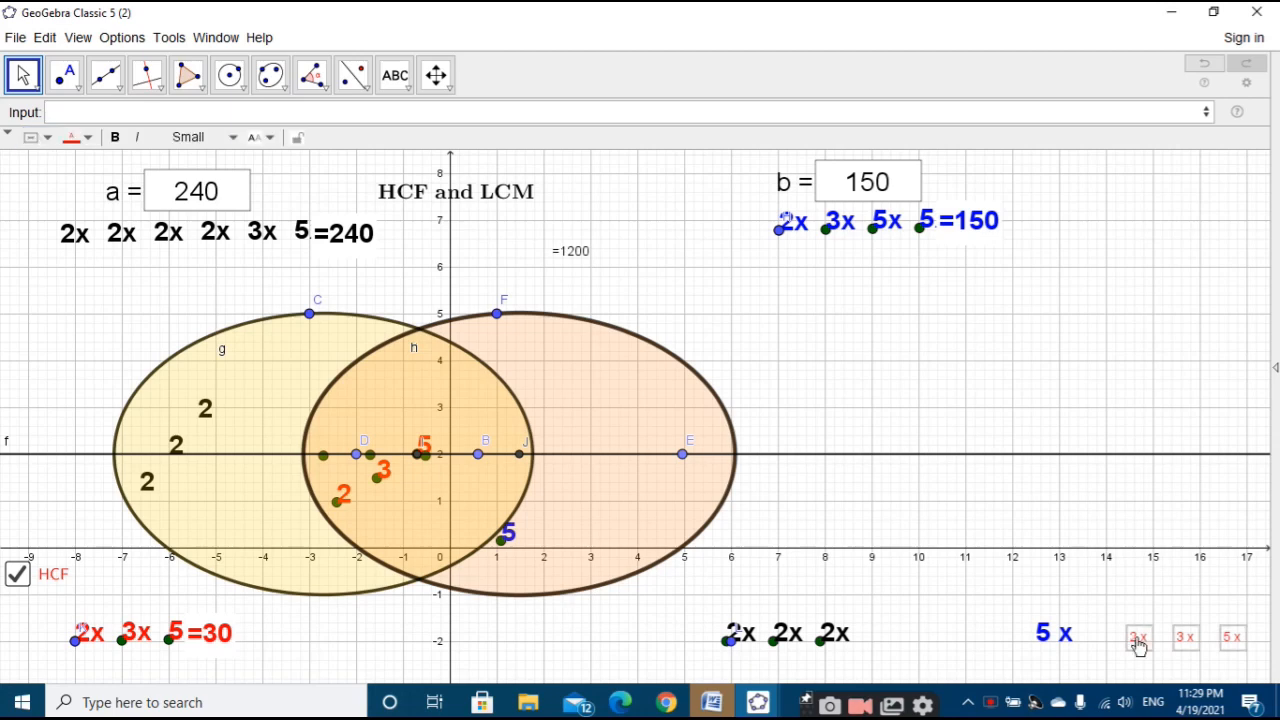
pyautogui.click(222, 137)
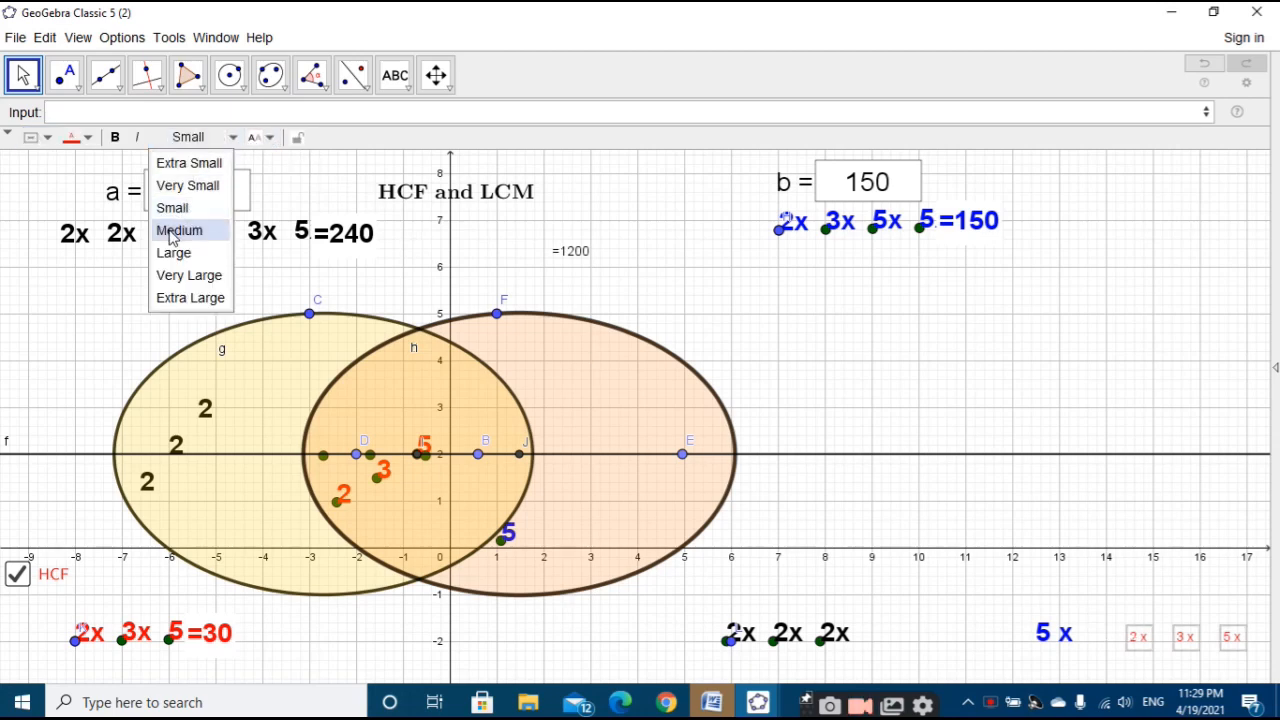
pyautogui.click(179, 230)
pyautogui.click(115, 137)
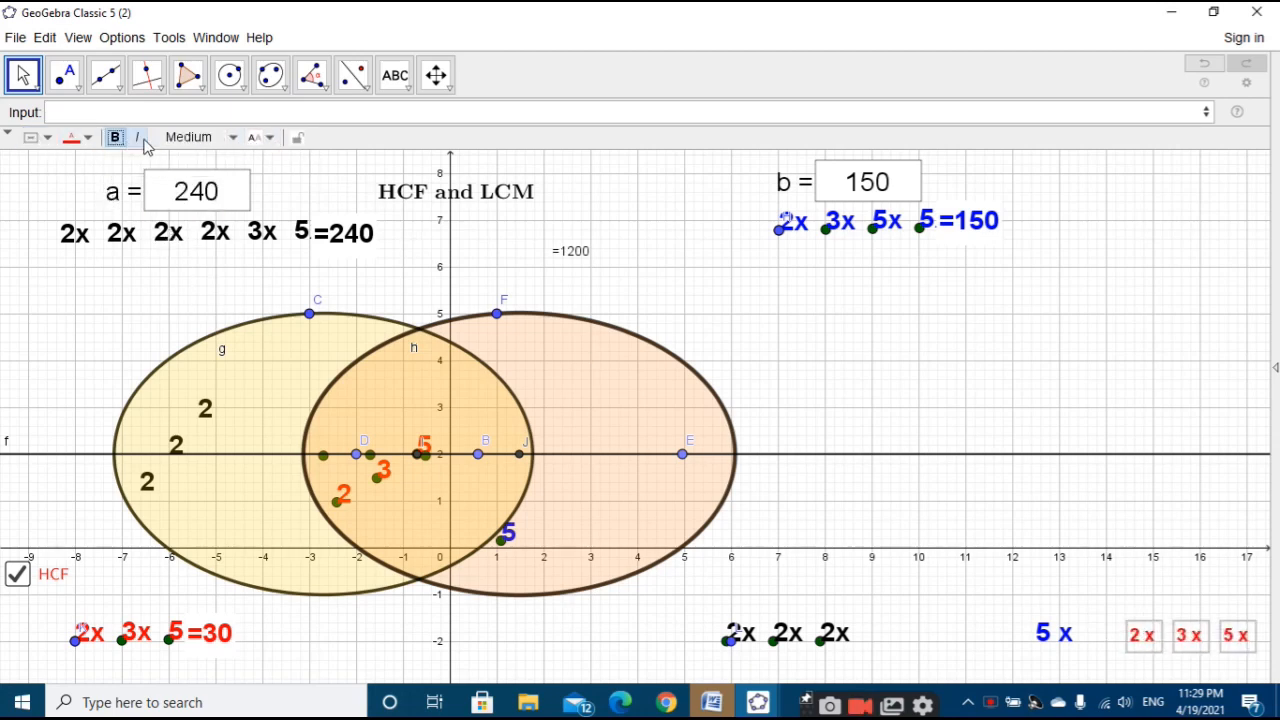
pyautogui.click(222, 137)
pyautogui.click(193, 254)
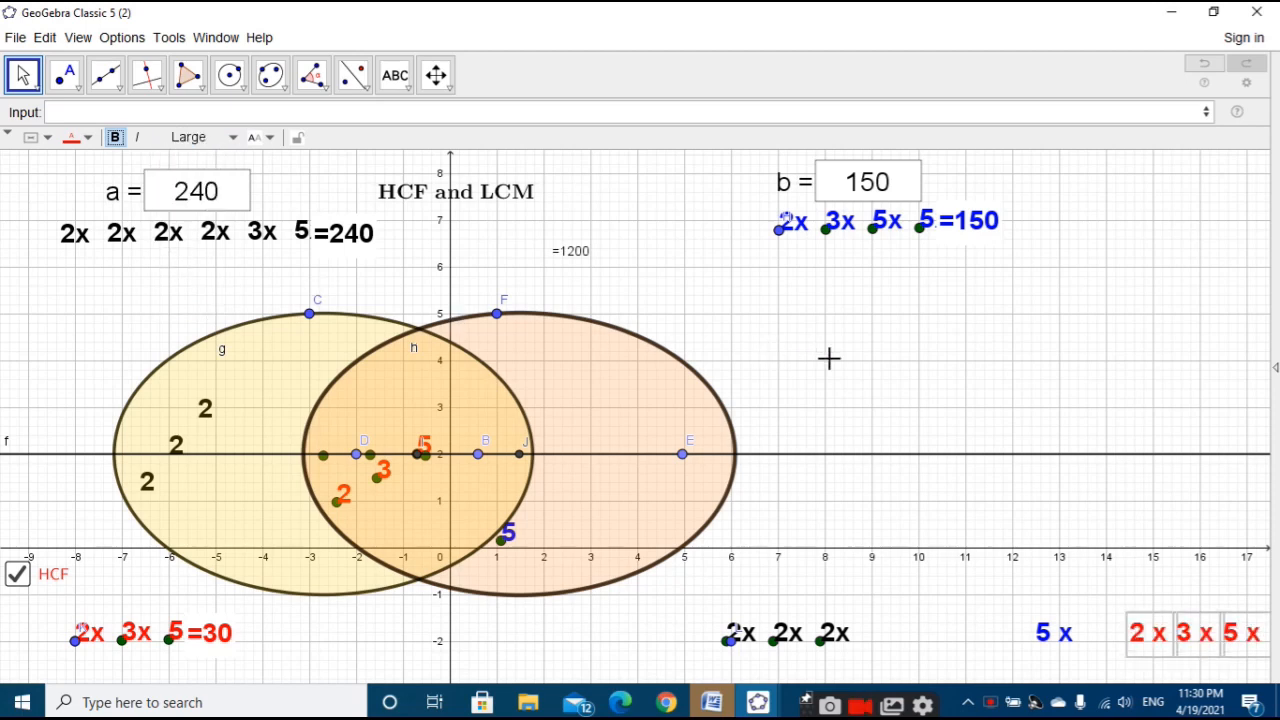
# Step: Redefine list l15, the blue factor in the LCM row, with its last offset as (-4i, 0)
pyautogui.click(1053, 632)
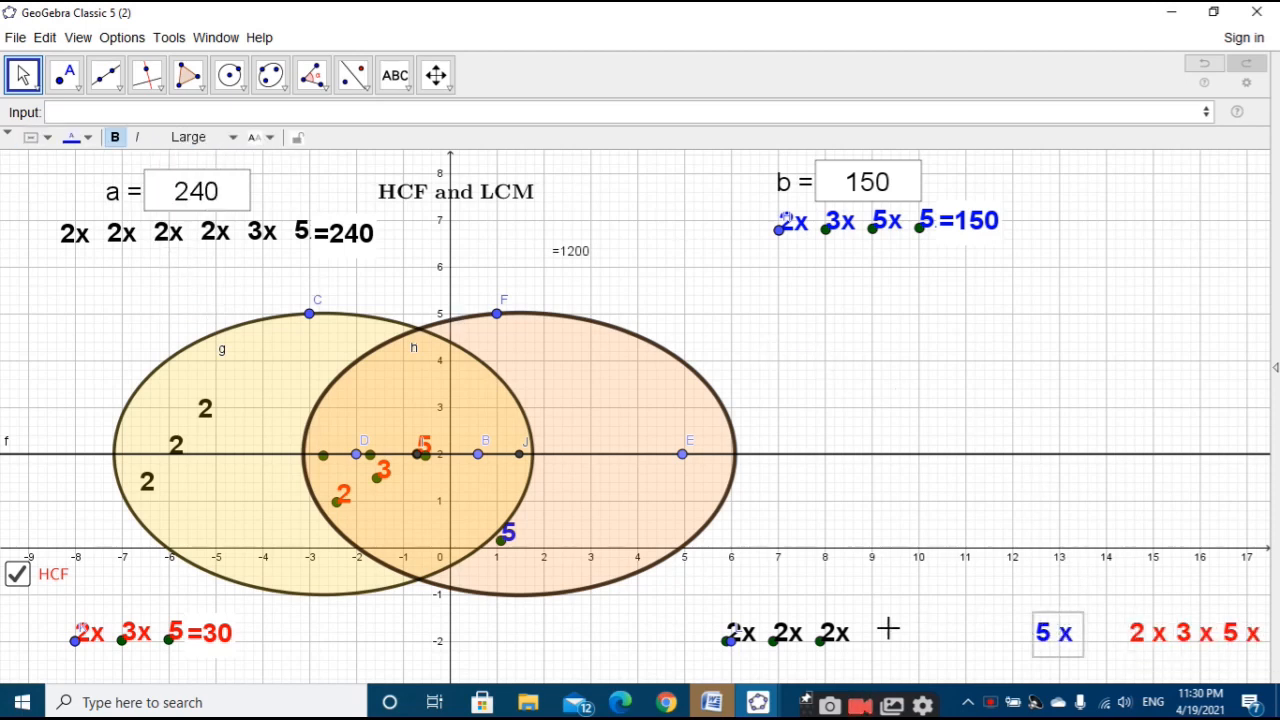
pyautogui.click(846, 627)
pyautogui.doubleClick(1035, 632)
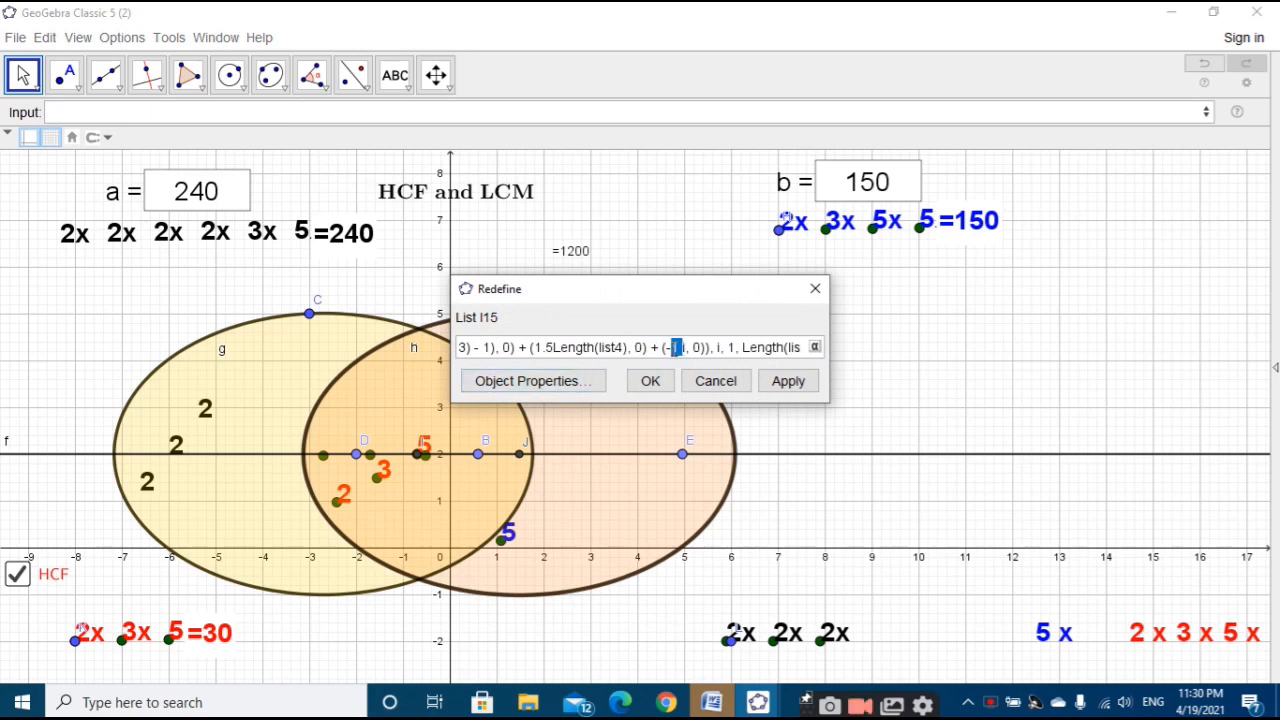
pyautogui.write('2')
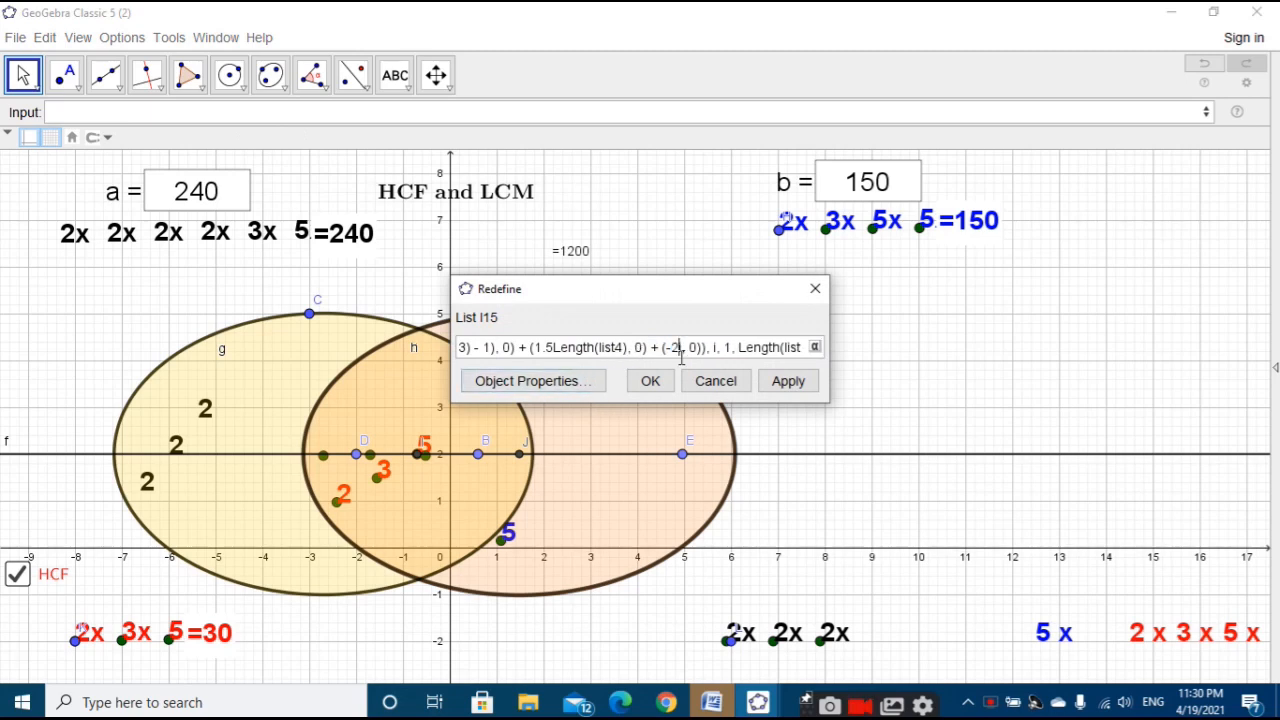
pyautogui.click(786, 383)
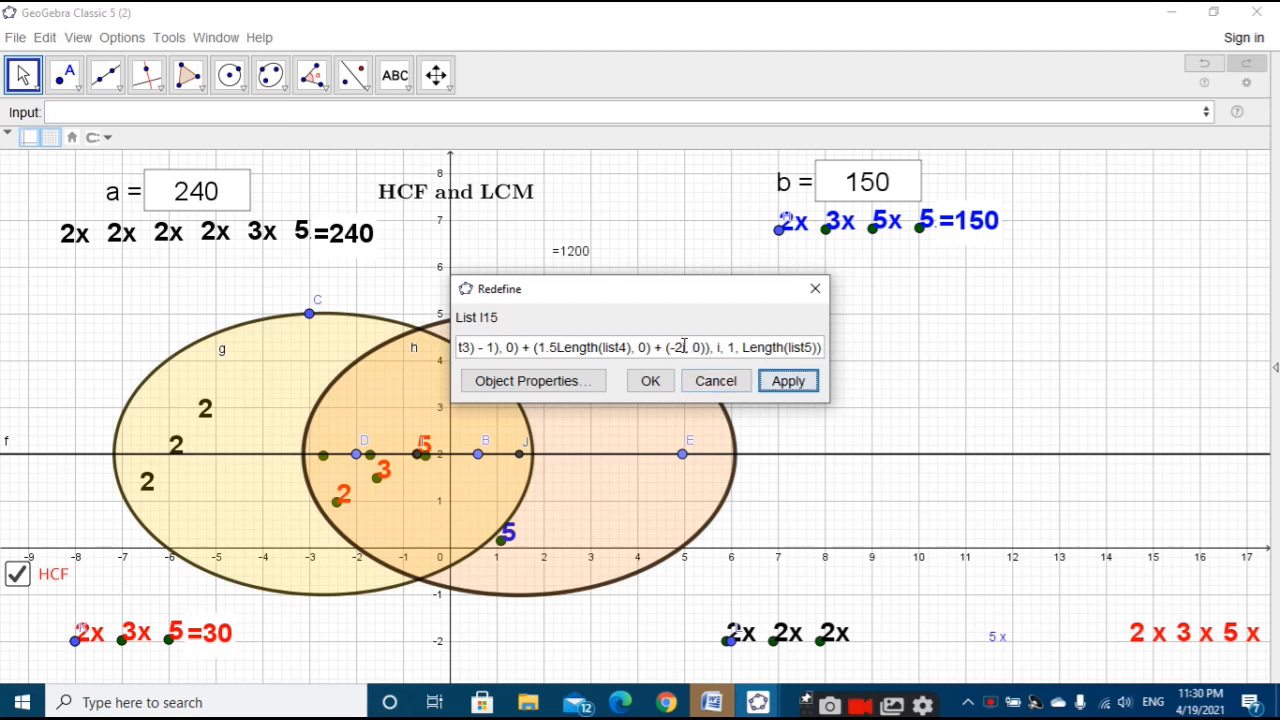
pyautogui.moveTo(675, 347); pyautogui.dragTo(684, 347)
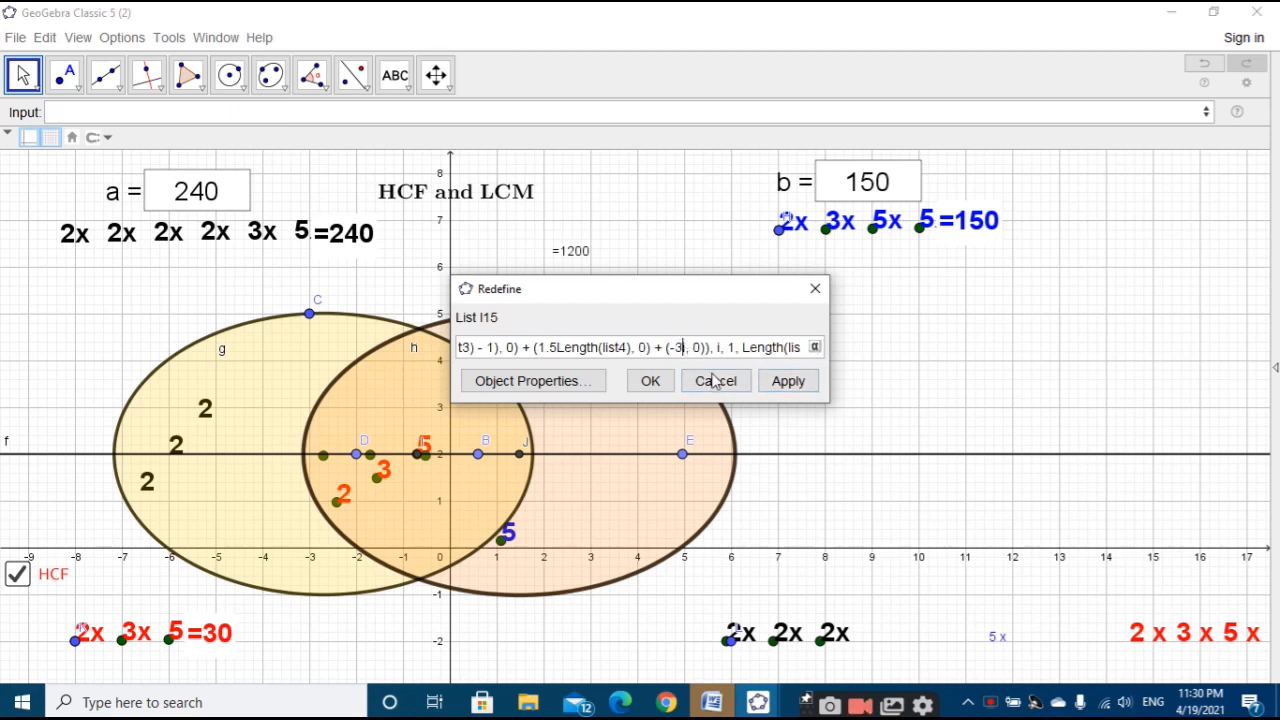
pyautogui.write('3')
pyautogui.click(786, 383)
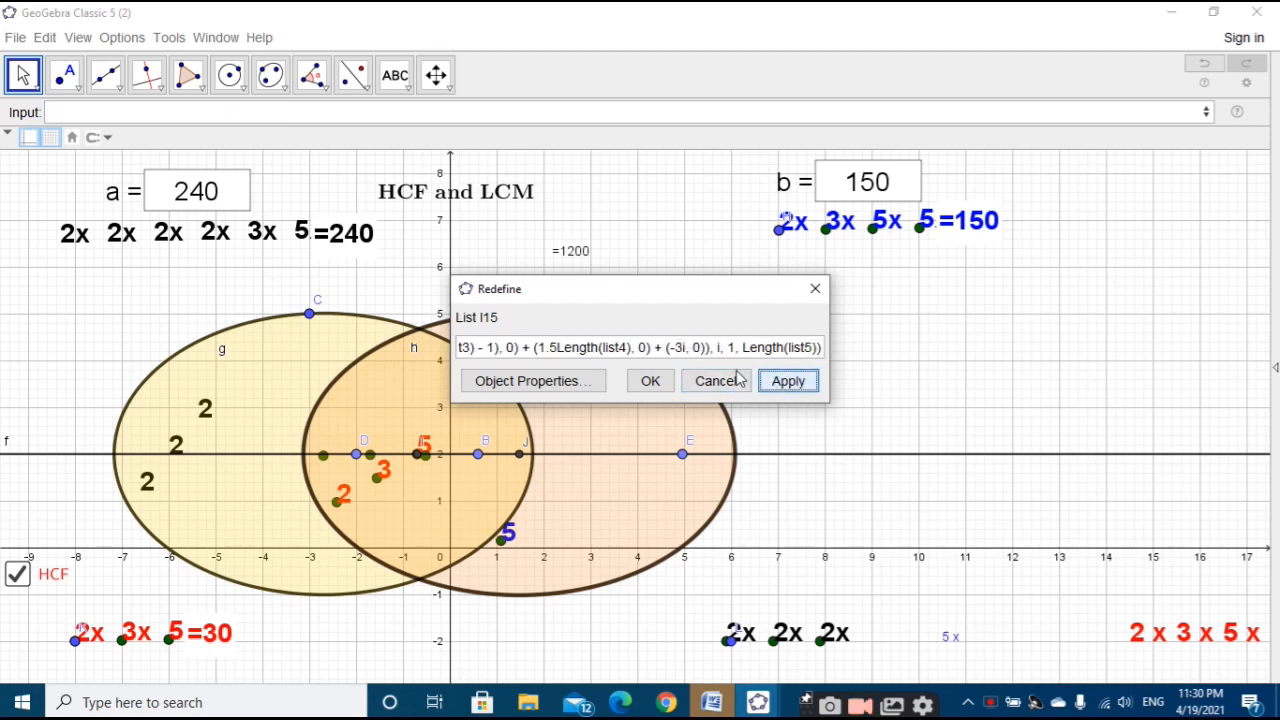
pyautogui.click(680, 347)
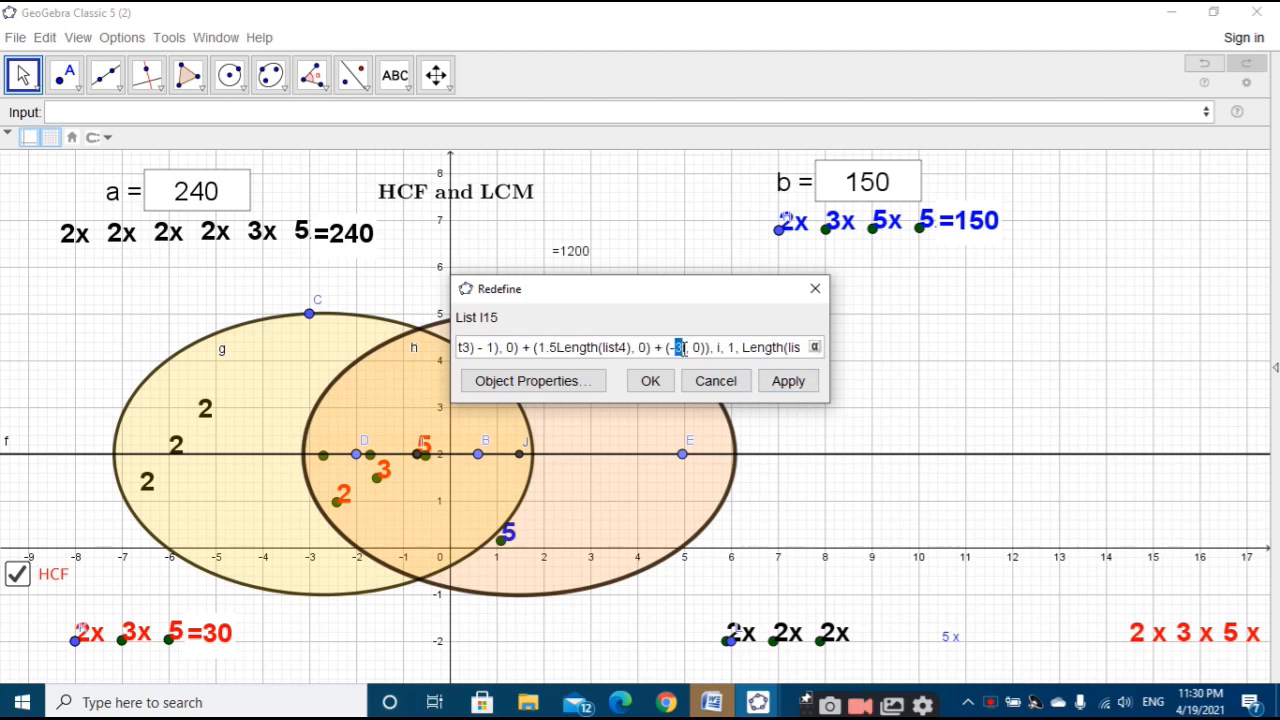
pyautogui.write('4')
pyautogui.click(788, 384)
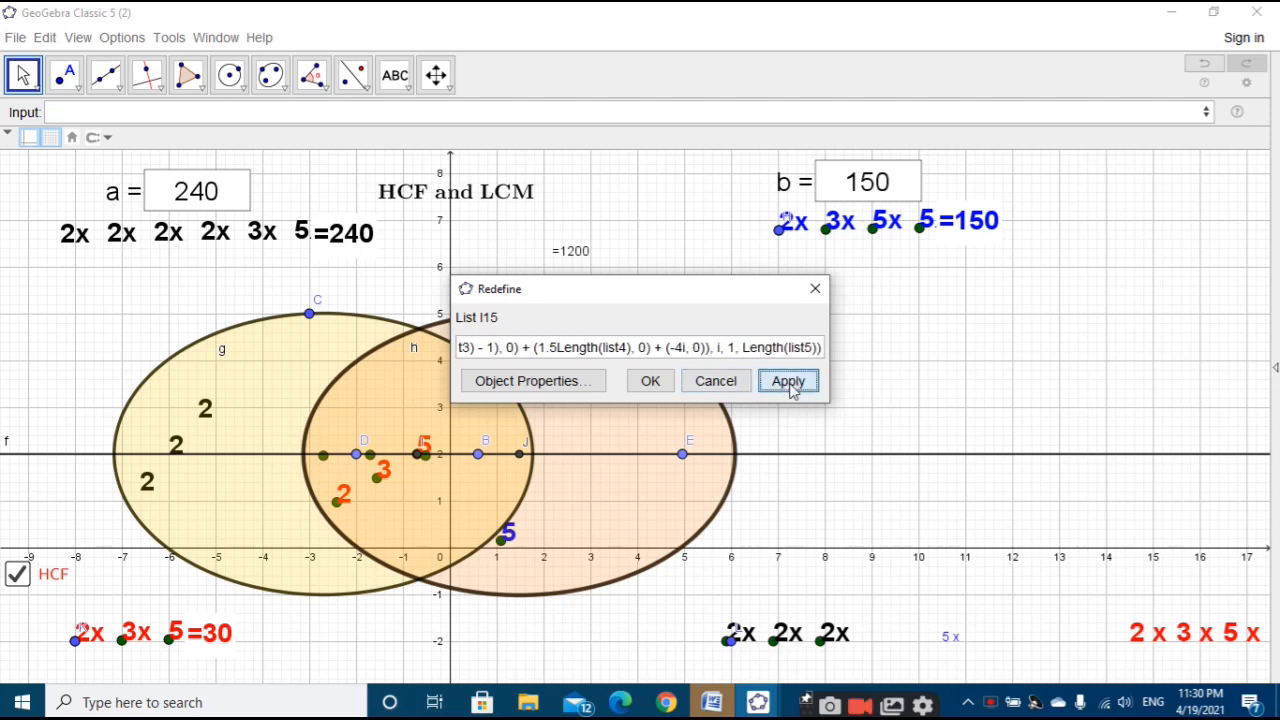
pyautogui.click(666, 386)
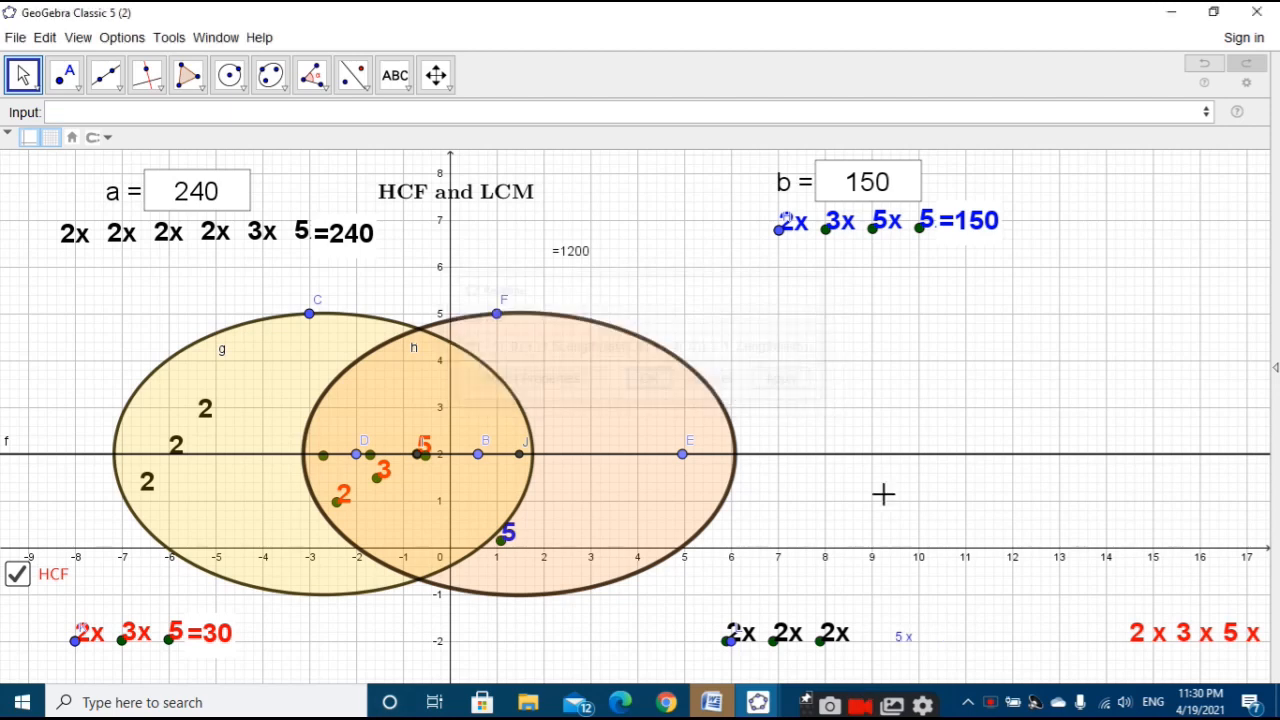
# Step: Format the blue factor text in the LCM row as Large and bold
pyautogui.click(903, 636)
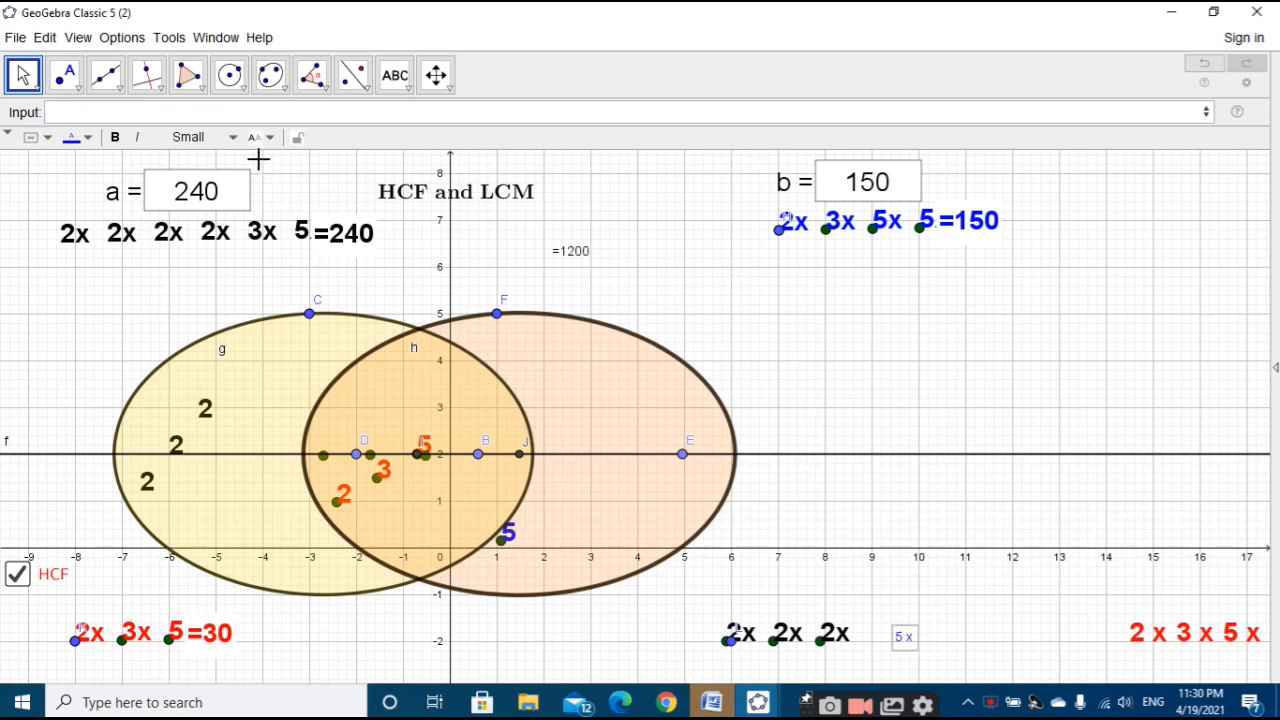
pyautogui.click(235, 140)
pyautogui.click(210, 252)
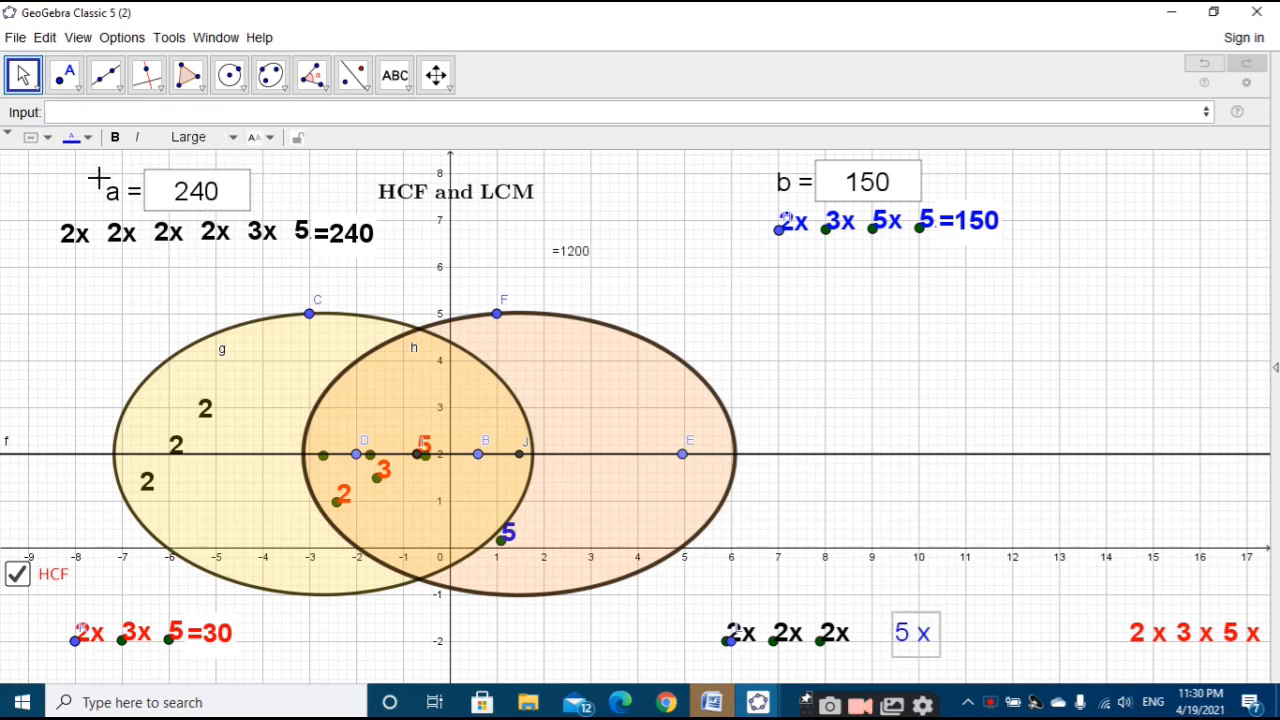
pyautogui.click(115, 140)
pyautogui.click(1010, 543)
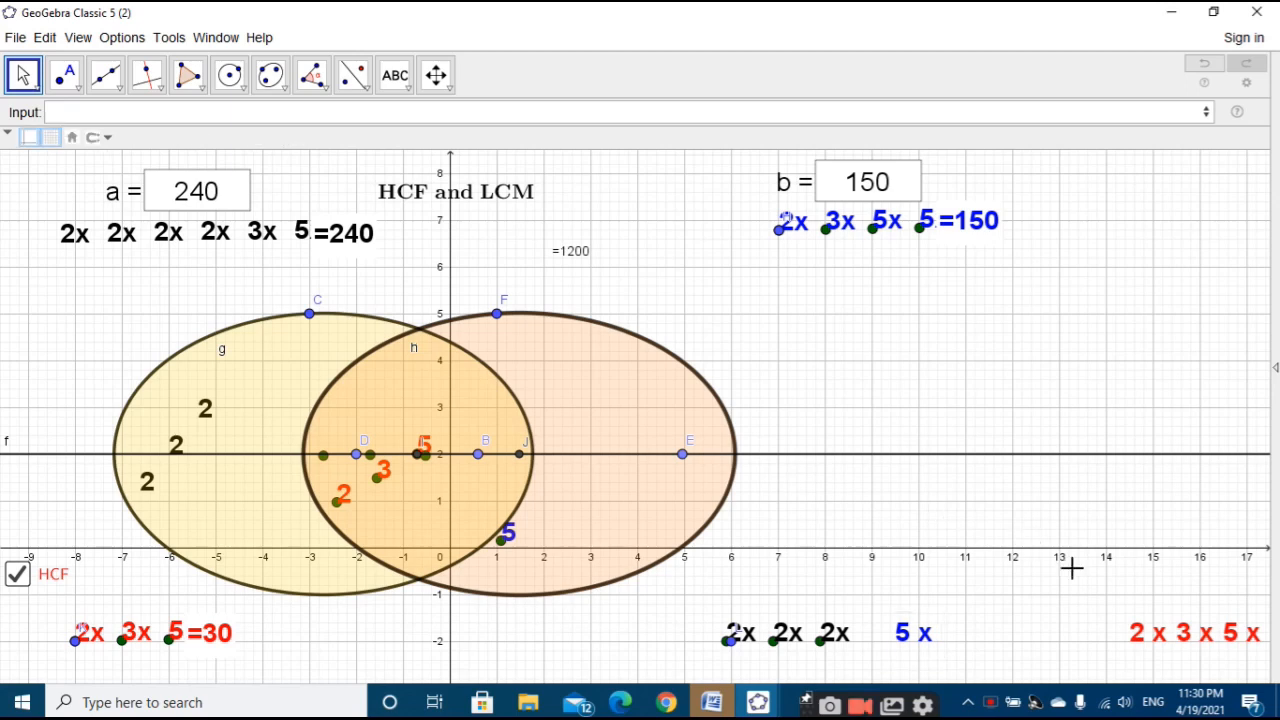
# Step: Redefine list l16, the red common factors in the LCM row, with its last offset as (-1i, 0)
pyautogui.doubleClick(1142, 624)
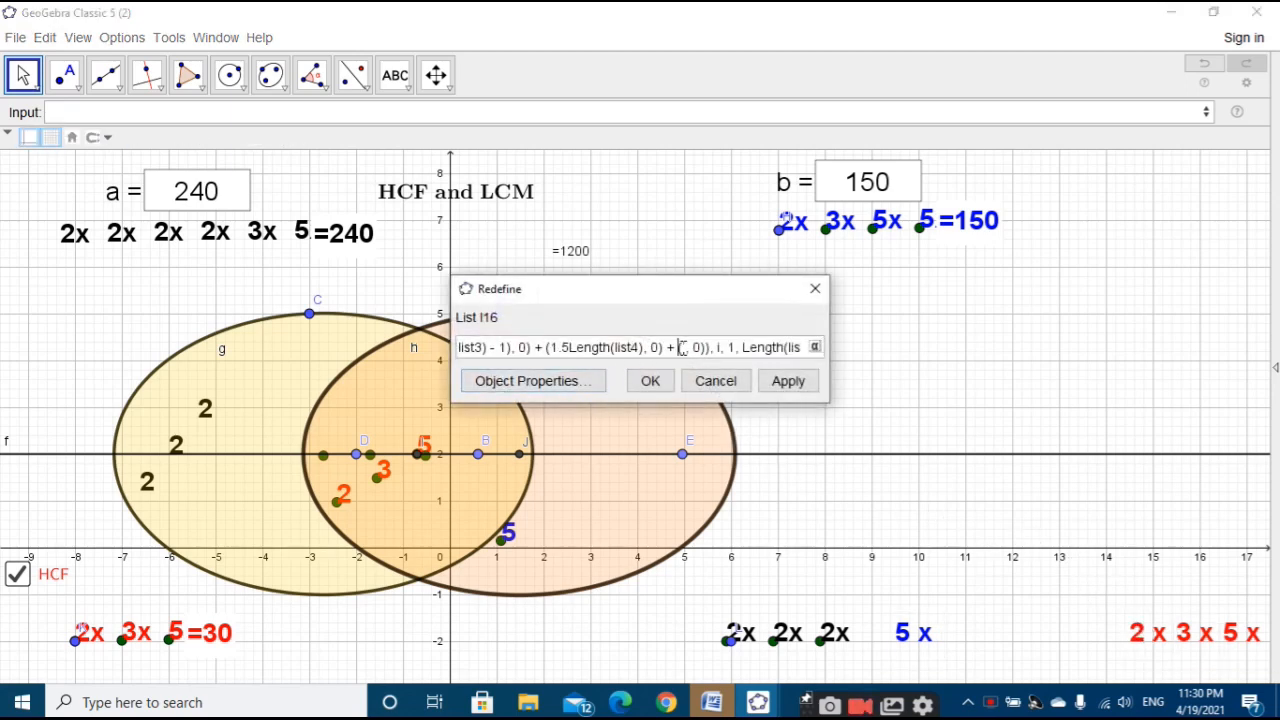
pyautogui.write('-')
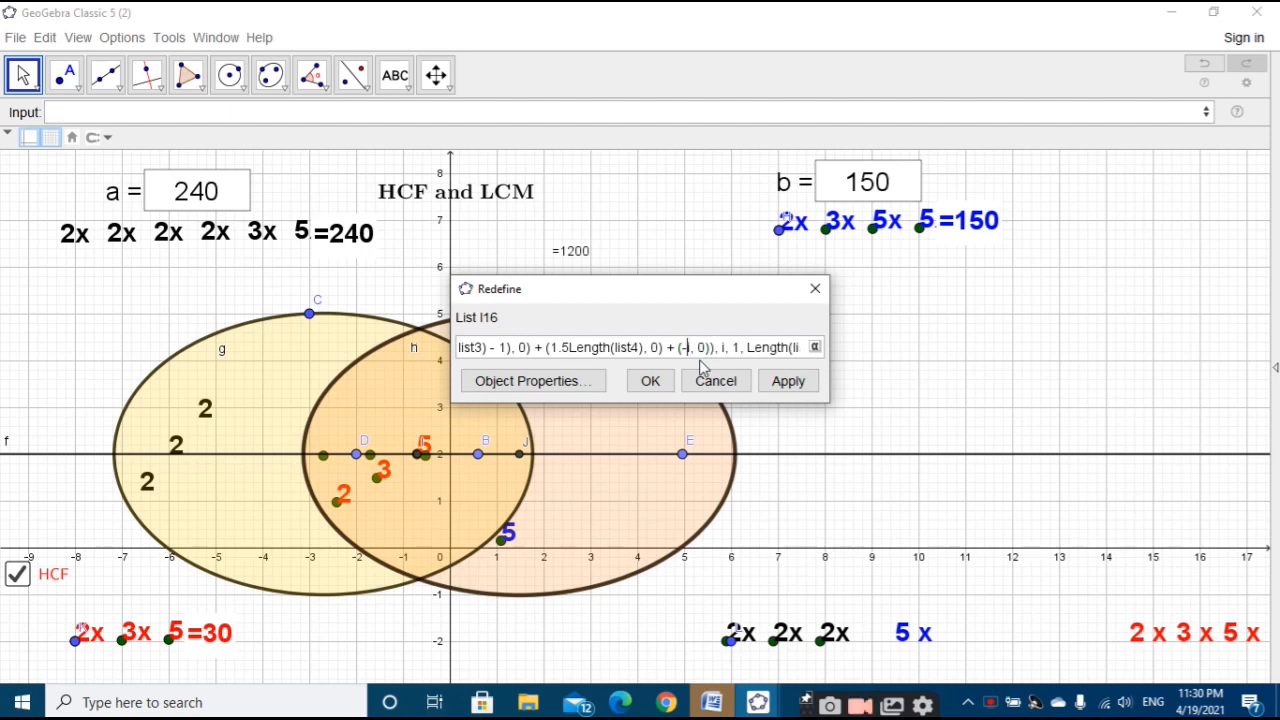
pyautogui.write('2')
pyautogui.click(780, 383)
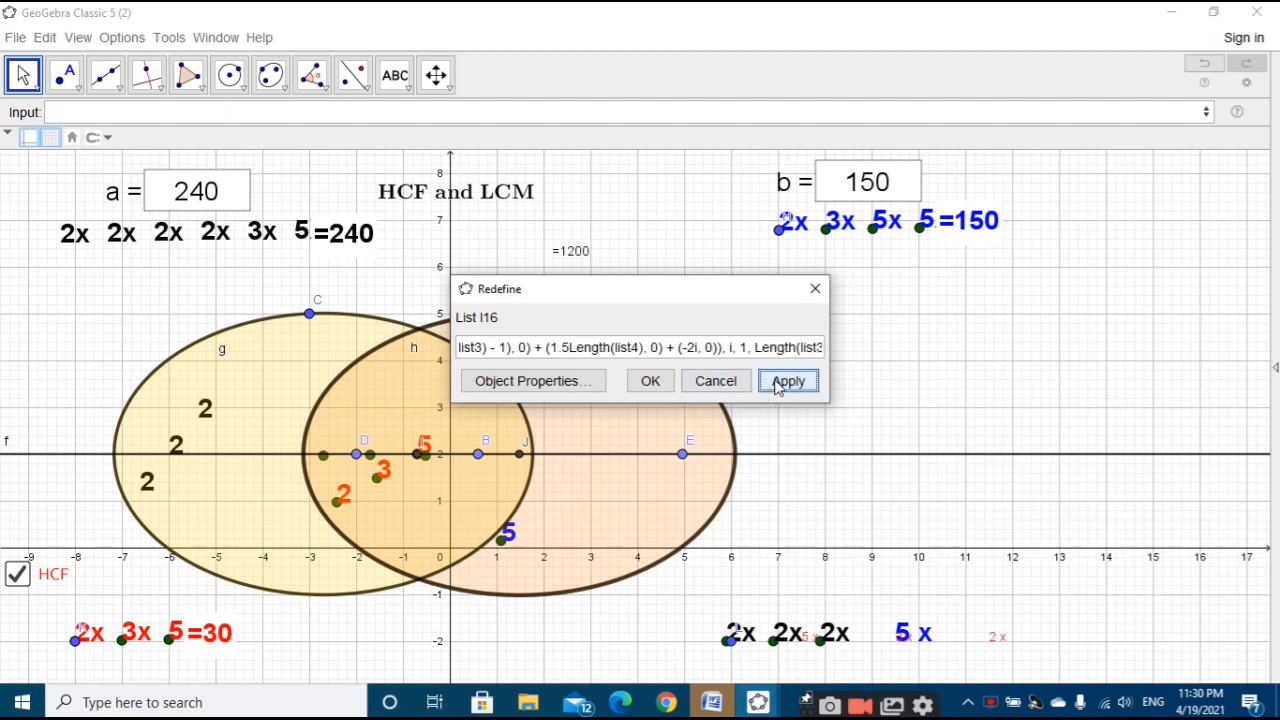
pyautogui.click(692, 347)
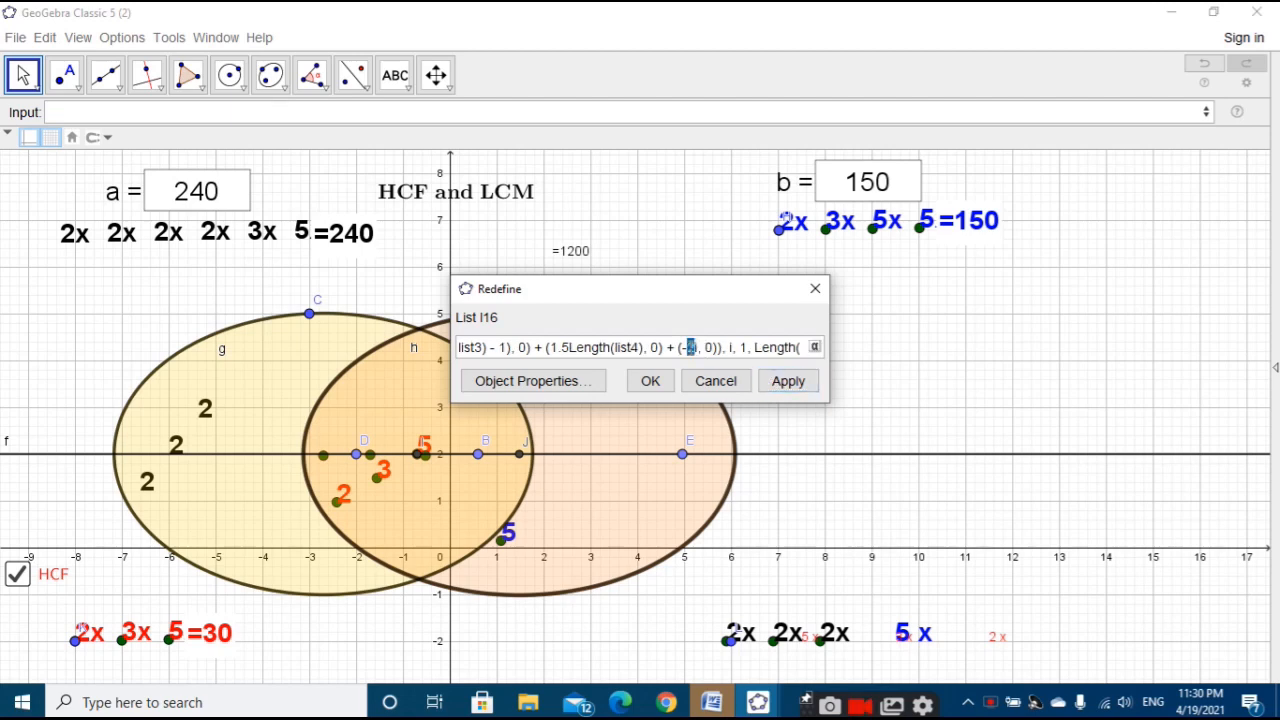
pyautogui.click(781, 384)
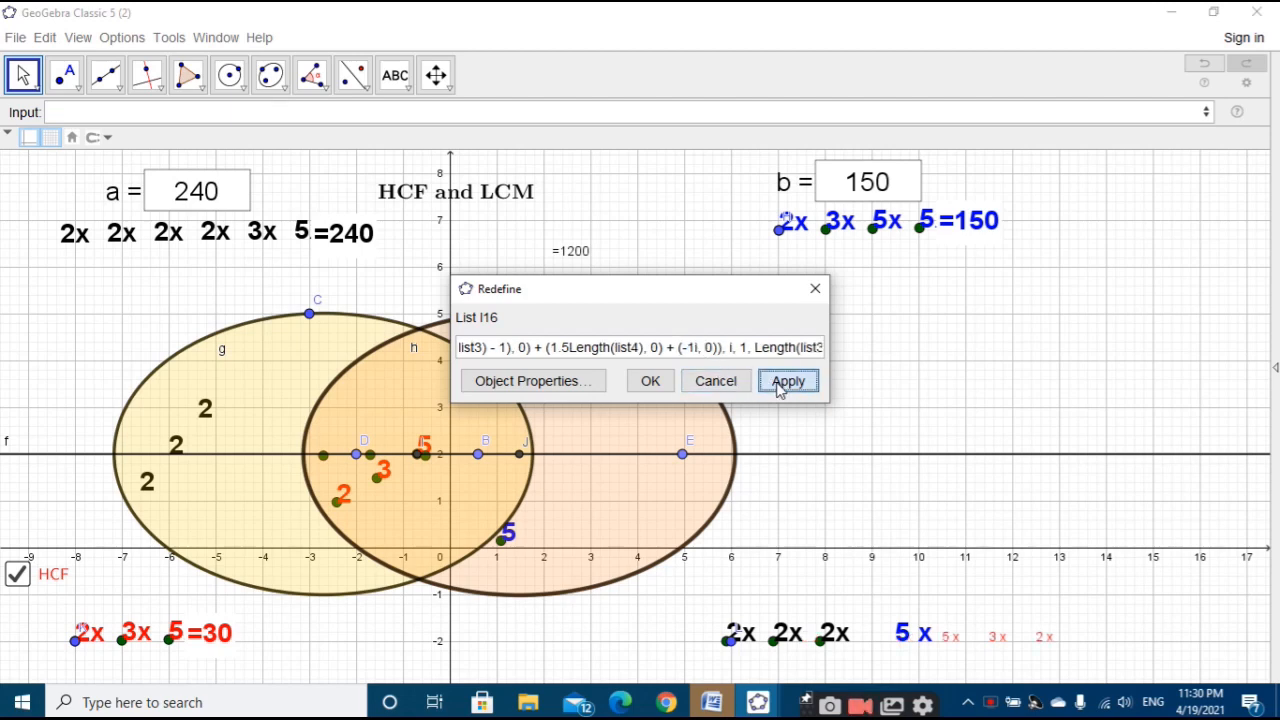
pyautogui.click(670, 383)
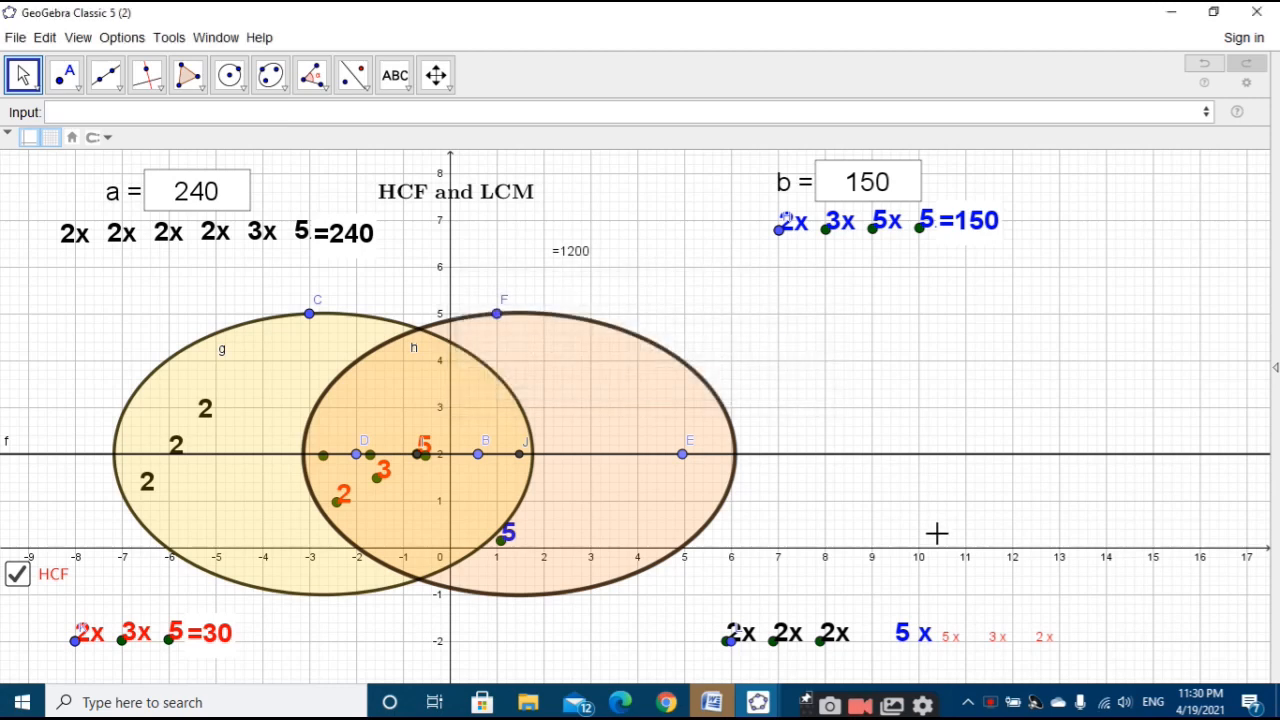
# Step: Make the repositioned red common factors in the LCM row Large and bold
pyautogui.click(962, 640)
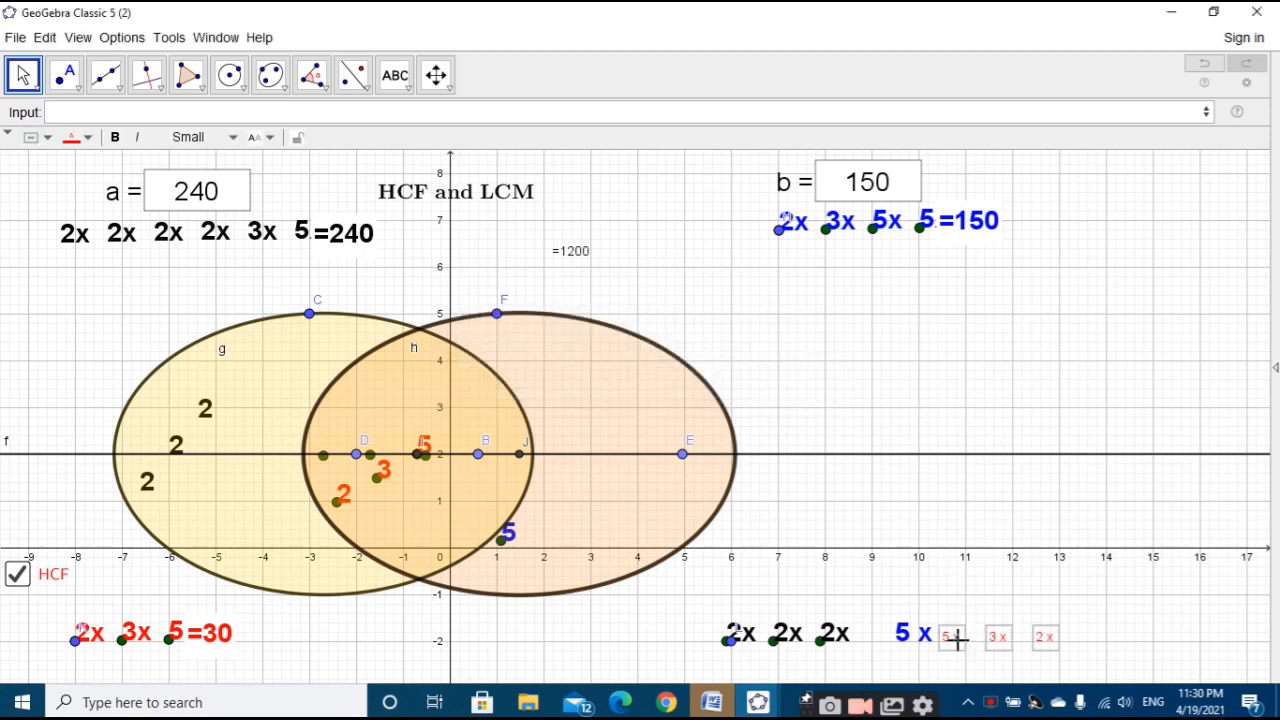
pyautogui.click(200, 137)
pyautogui.click(170, 226)
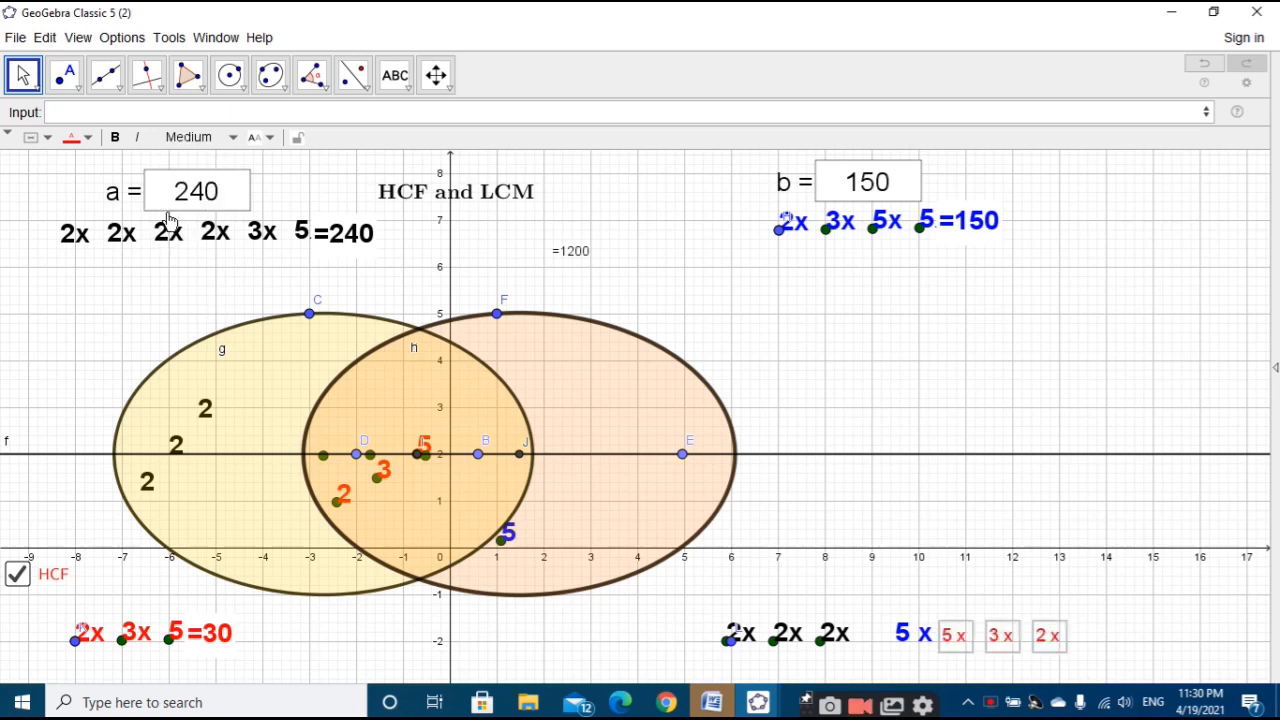
pyautogui.click(115, 137)
pyautogui.click(200, 137)
pyautogui.click(177, 252)
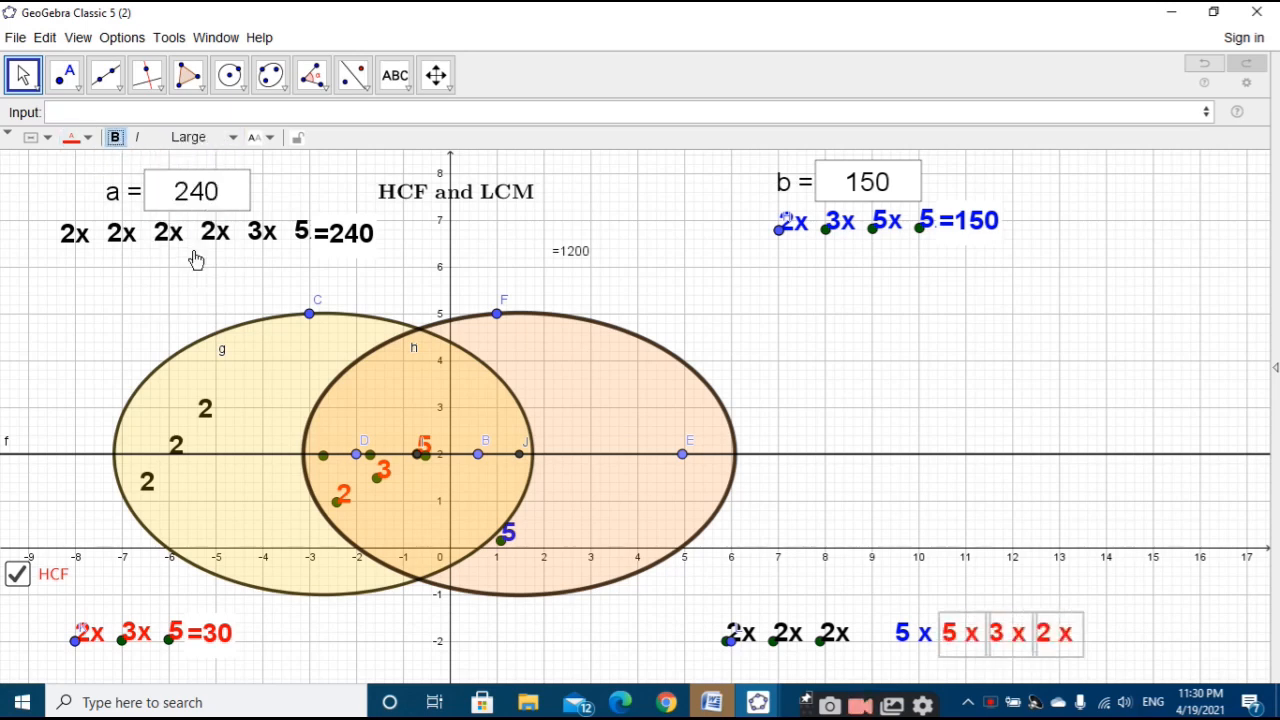
pyautogui.click(937, 475)
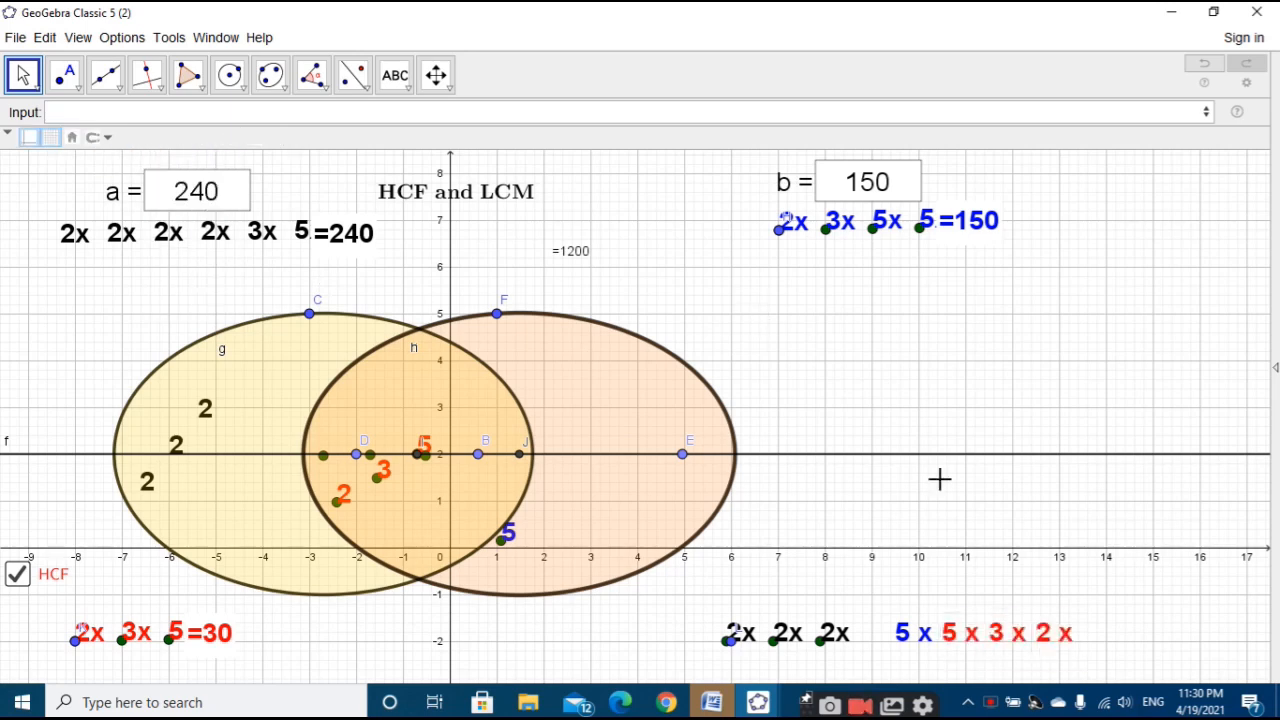
# Step: Move the =1200 text to the end of the LCM row over the trailing x, and format it as Large and bold
pyautogui.click(395, 74)
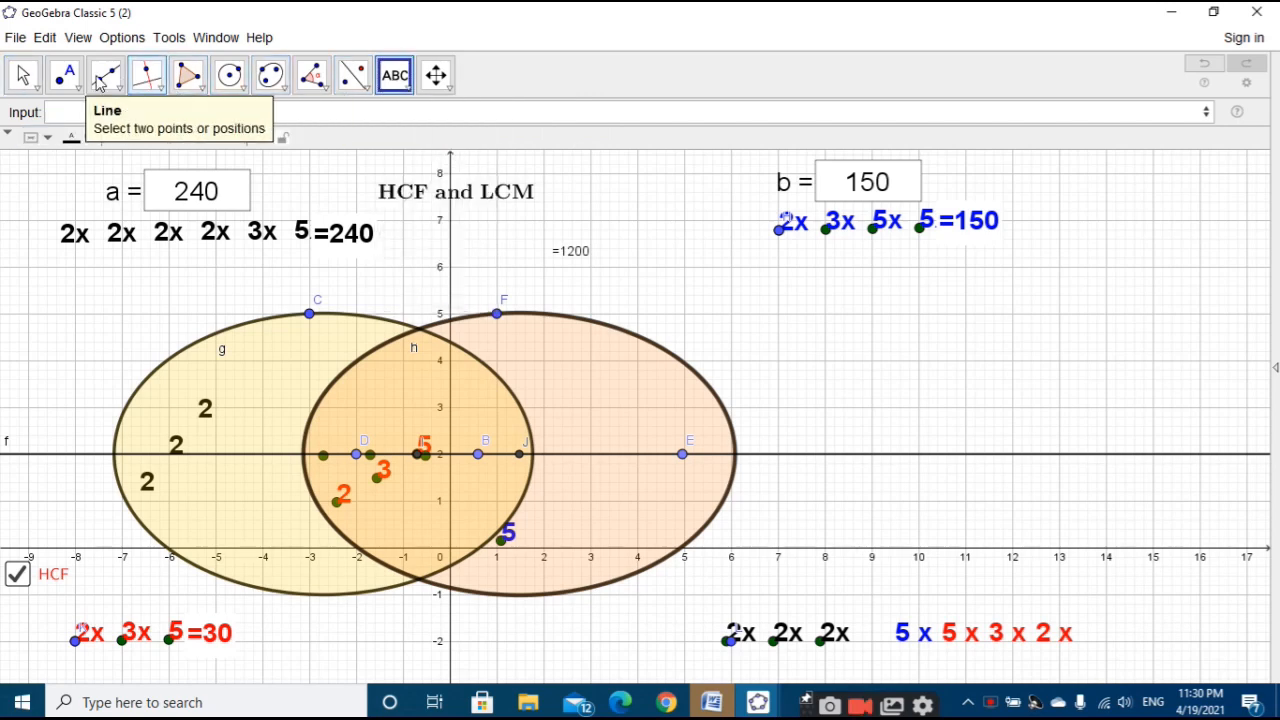
pyautogui.click(22, 74)
pyautogui.moveTo(592, 253); pyautogui.dragTo(1103, 614)
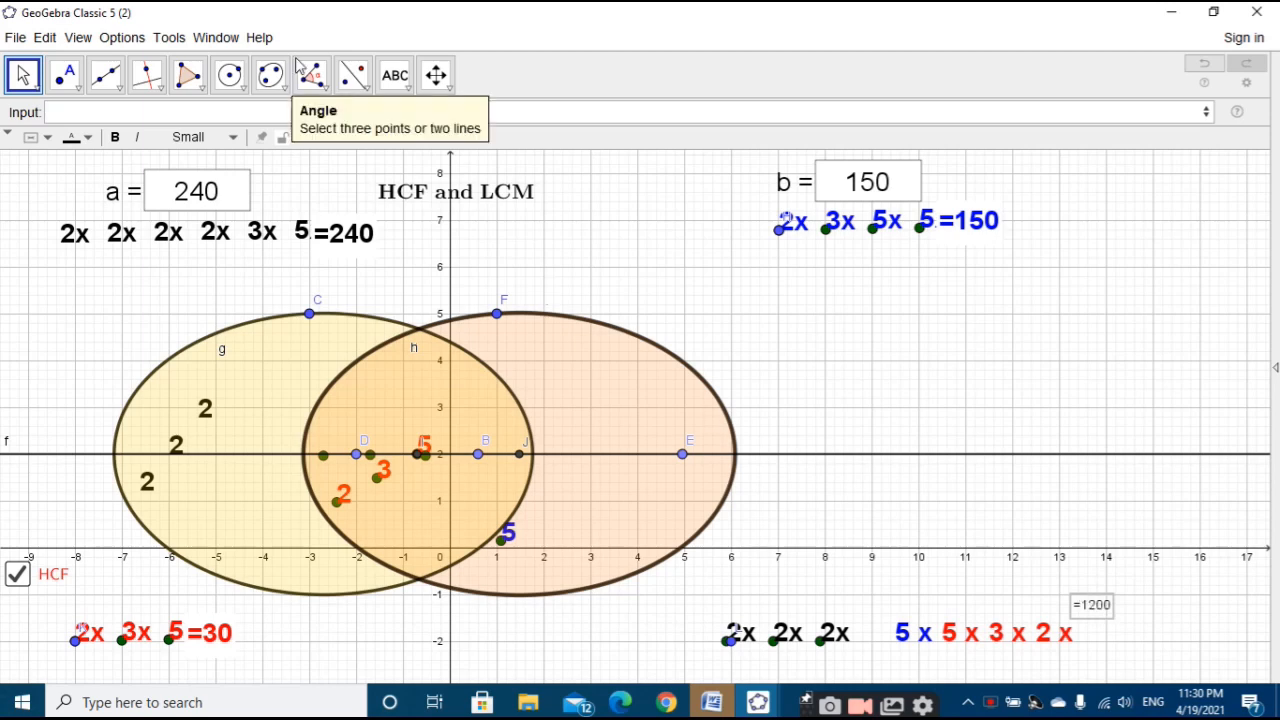
pyautogui.click(233, 137)
pyautogui.click(216, 256)
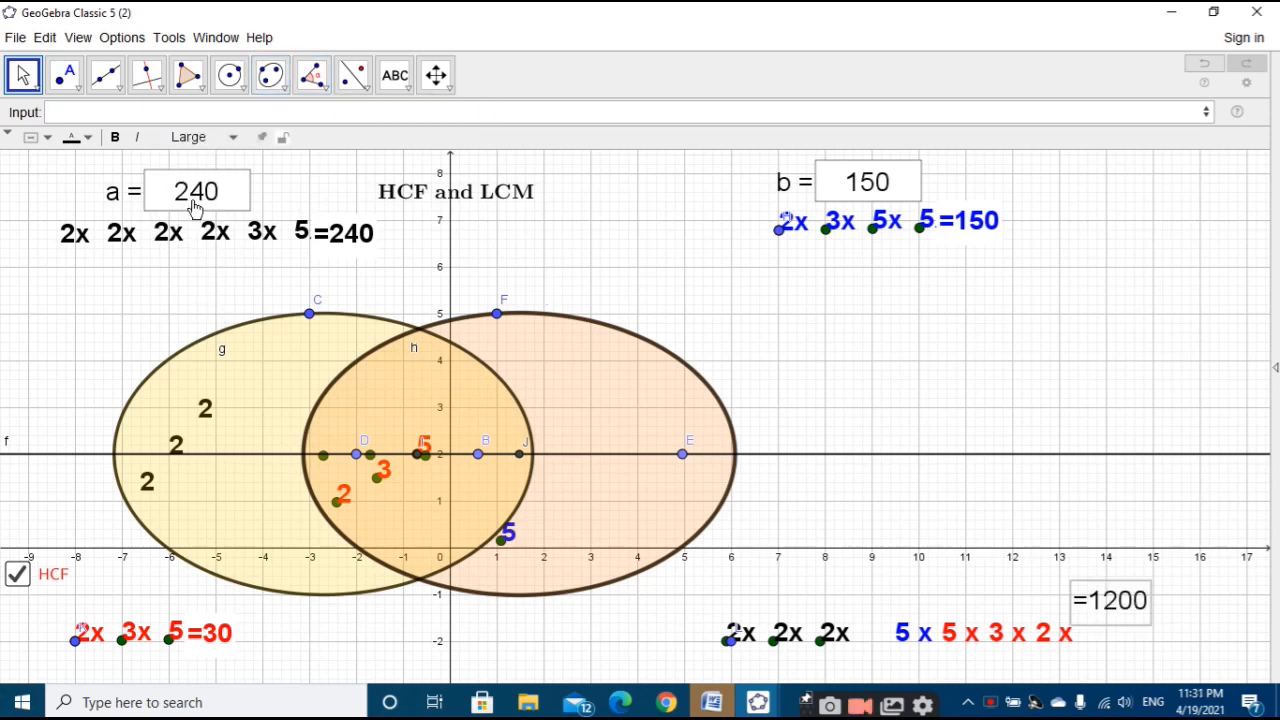
pyautogui.click(115, 137)
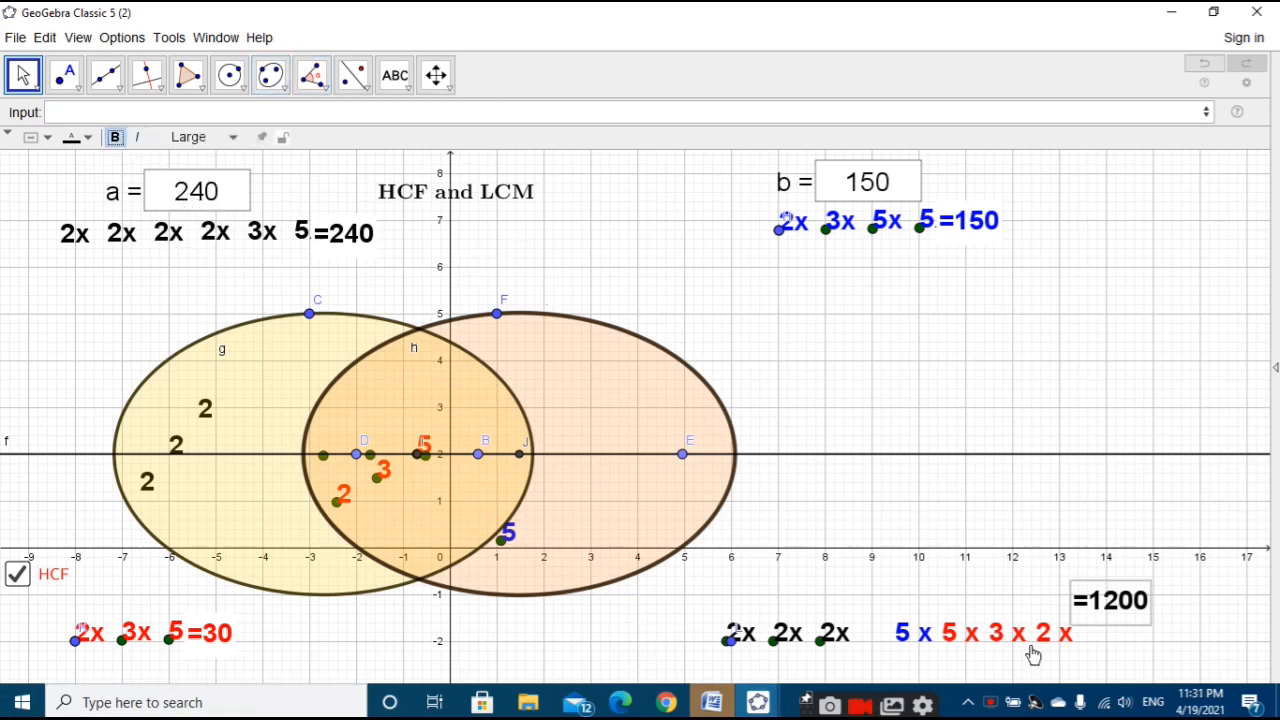
pyautogui.moveTo(1090, 618); pyautogui.dragTo(1080, 650)
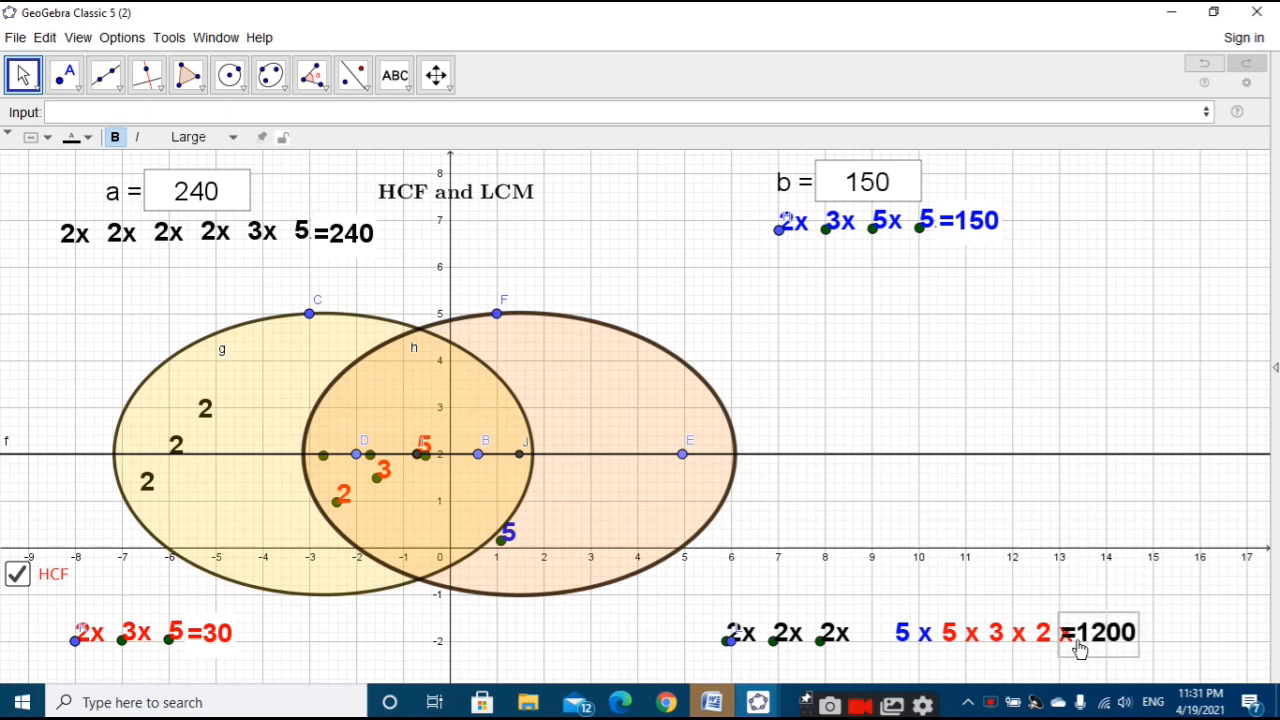
# Step: Give the =1200 text a white background to hide the trailing x beneath it
pyautogui.click(38, 137)
pyautogui.click(31, 191)
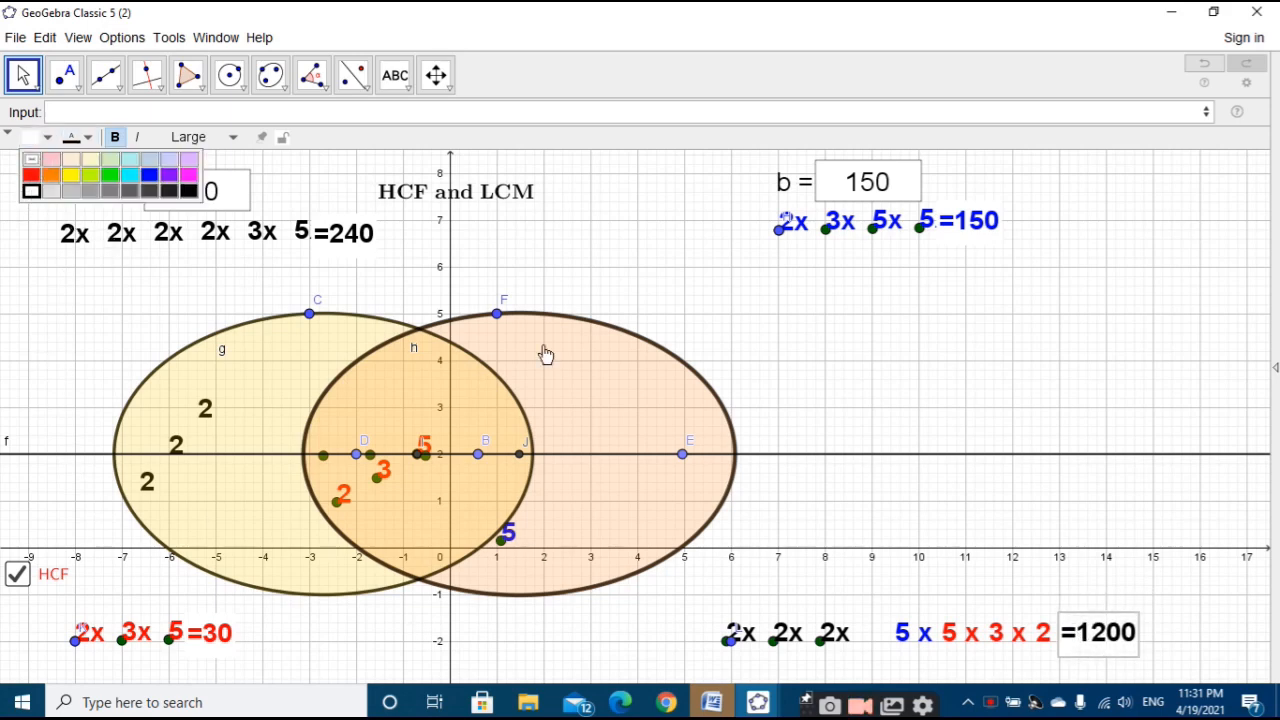
pyautogui.click(860, 480)
pyautogui.click(1089, 636)
pyautogui.click(994, 486)
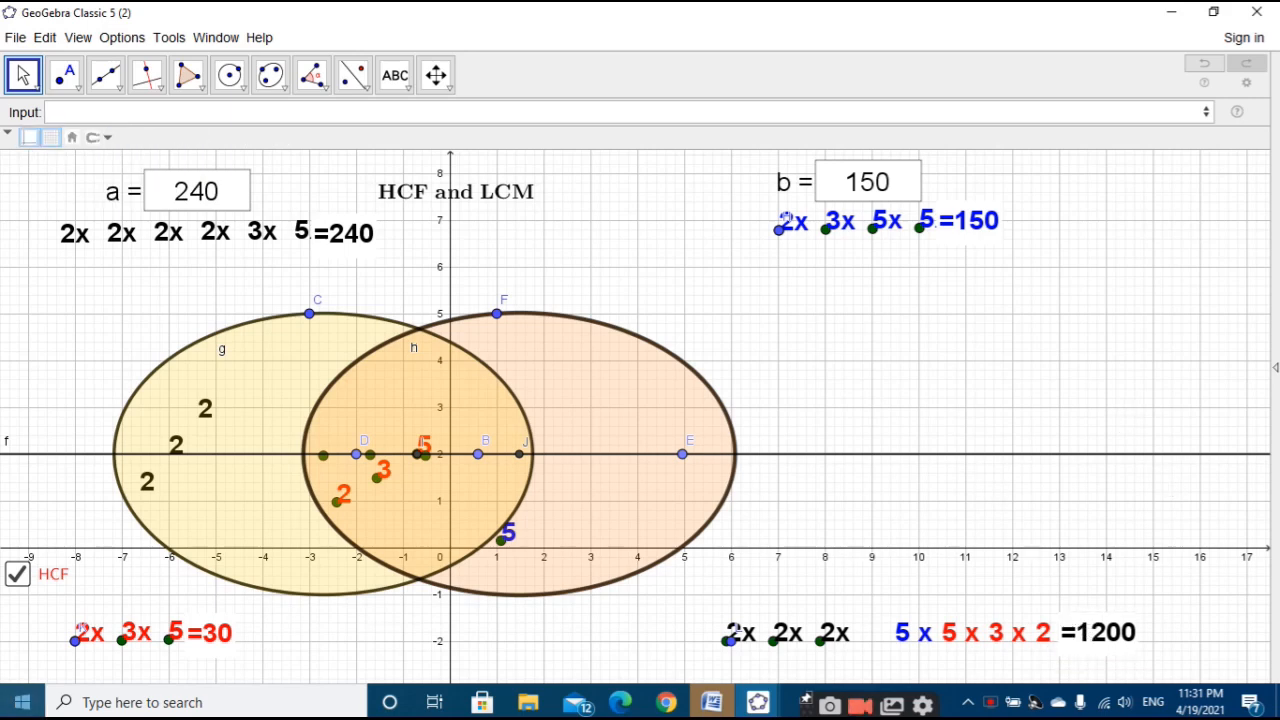
# Step: Copy the starting point formula from the properties of the blue =150 text
pyautogui.click(978, 222)
pyautogui.rightClick(945, 224)
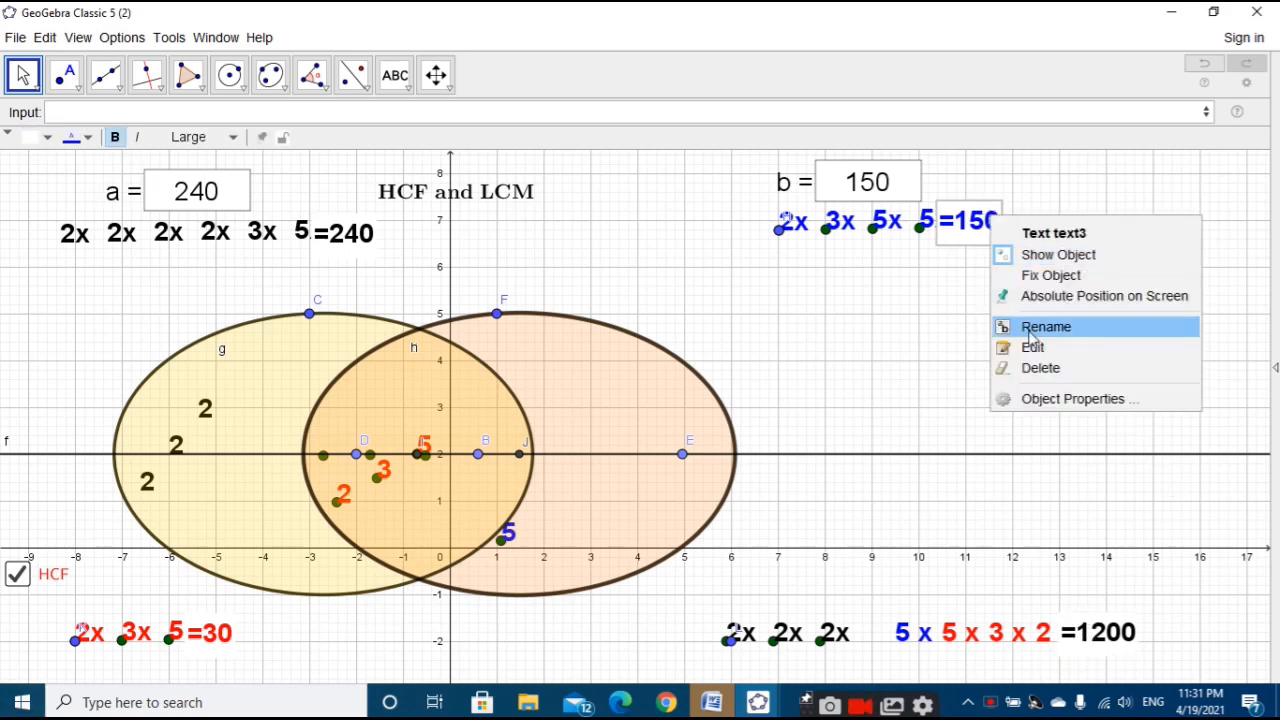
pyautogui.click(1066, 404)
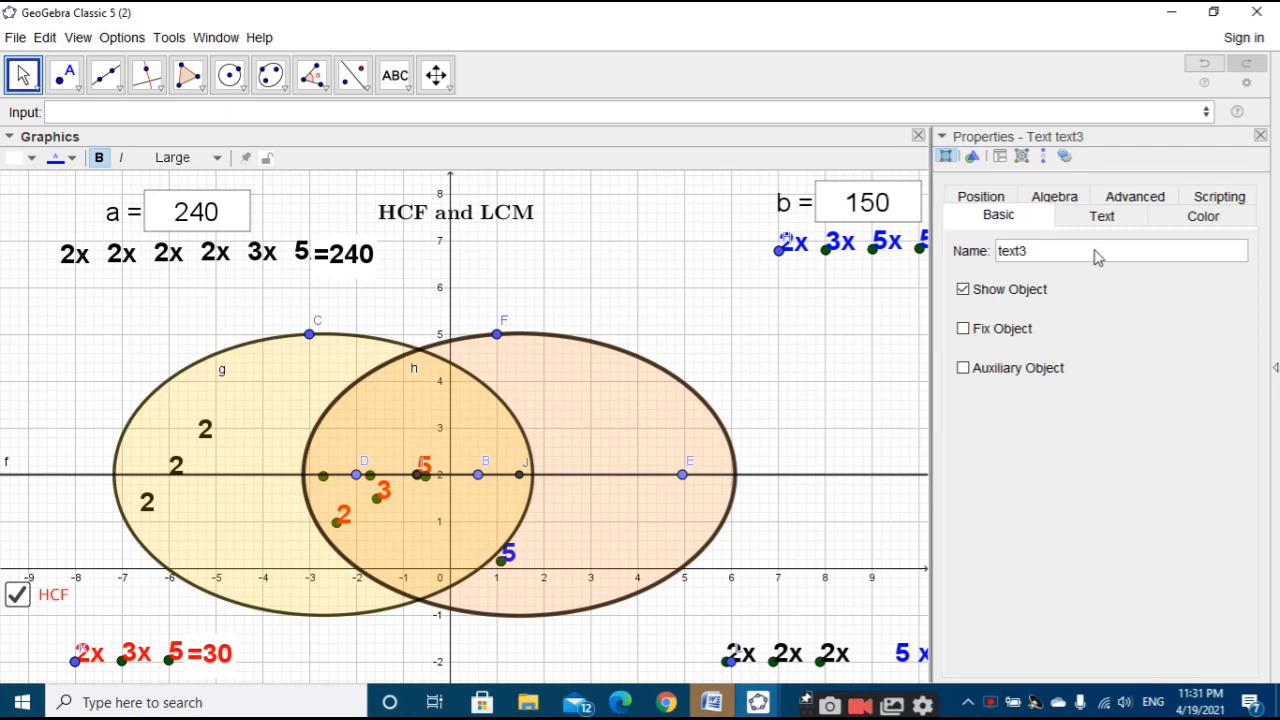
pyautogui.click(1005, 197)
pyautogui.click(1080, 252)
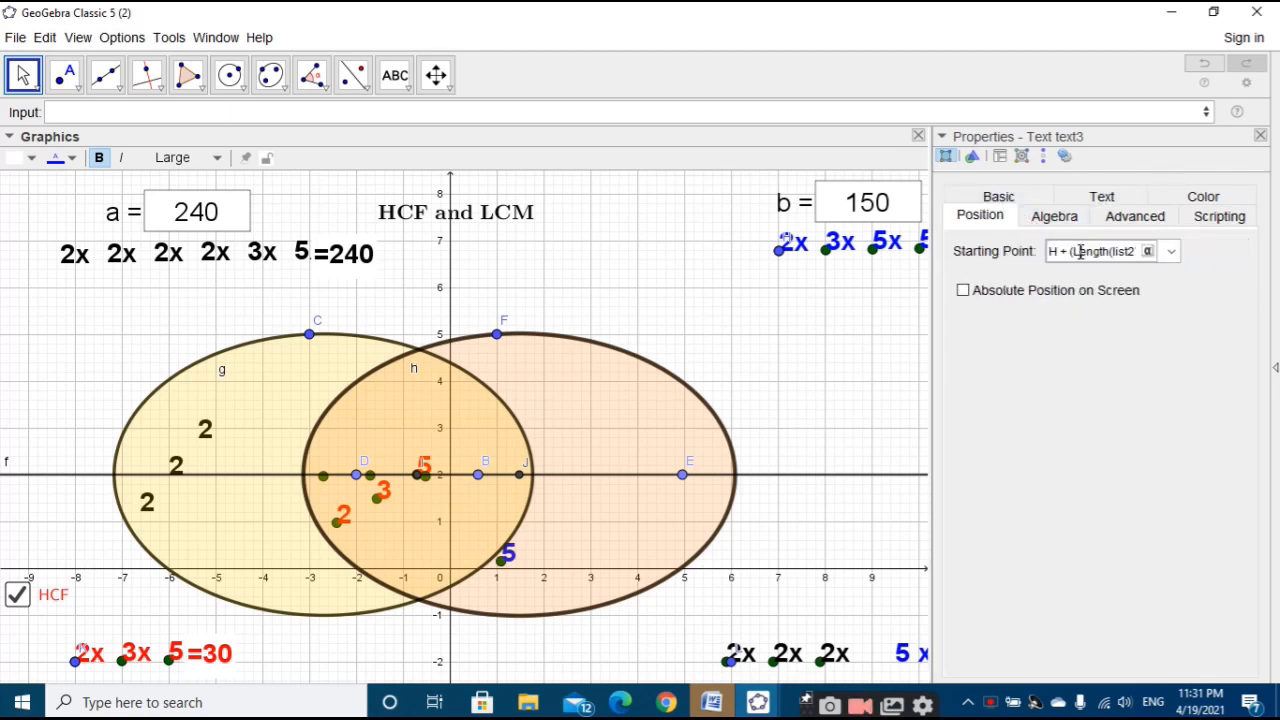
pyautogui.tripleClick(1080, 252)
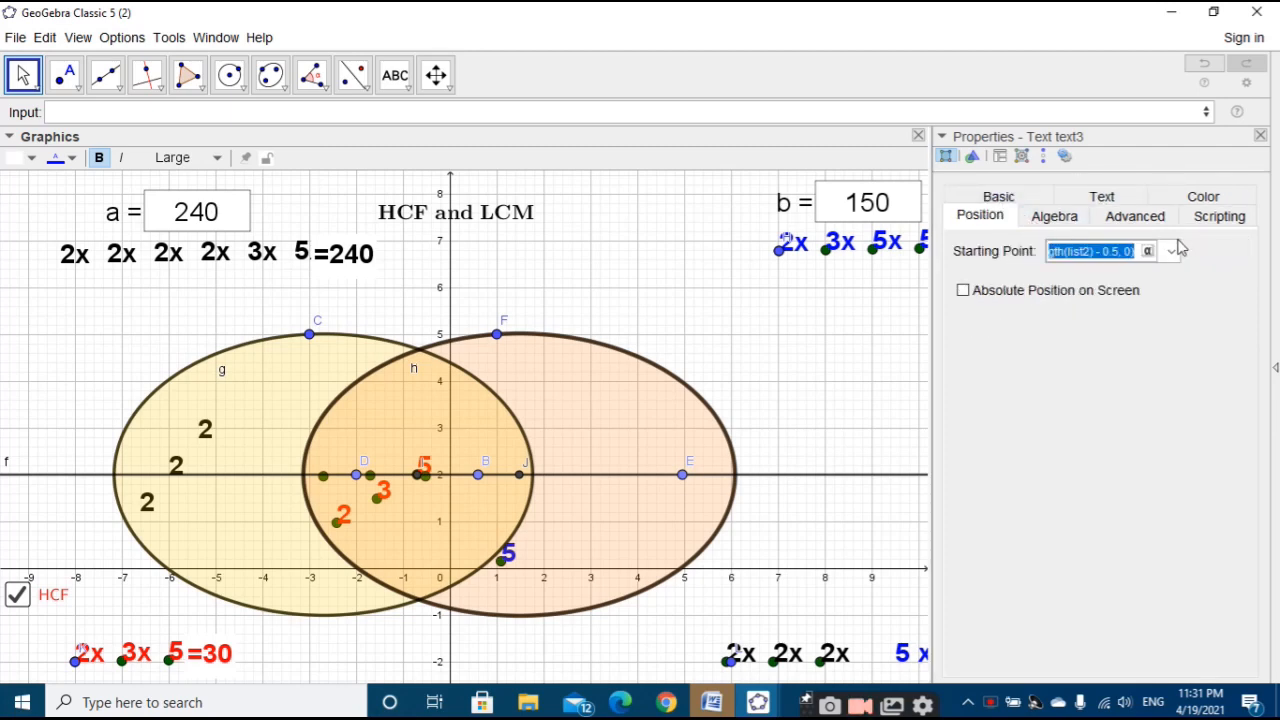
pyautogui.click(1260, 135)
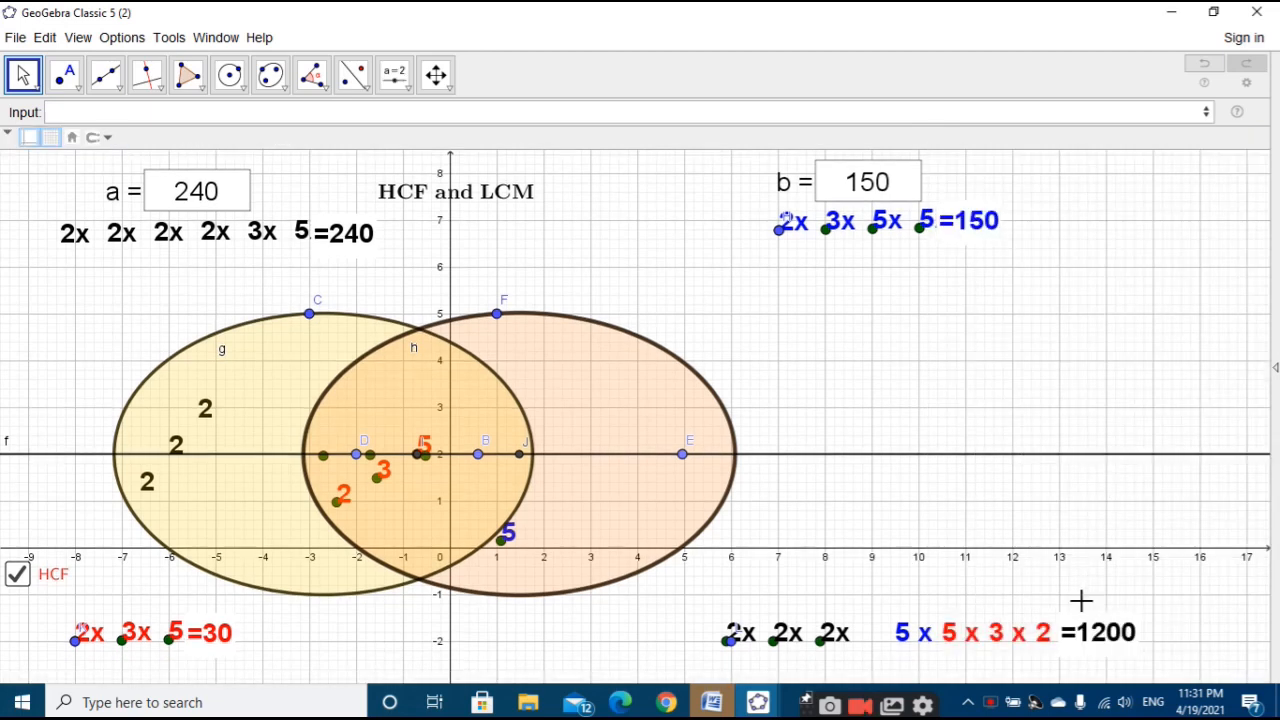
# Step: Set the =1200 text's starting point to the copied formula, adapted to L + (Length(list3) - 0.5, 0)
pyautogui.click(1103, 643)
pyautogui.rightClick(1103, 643)
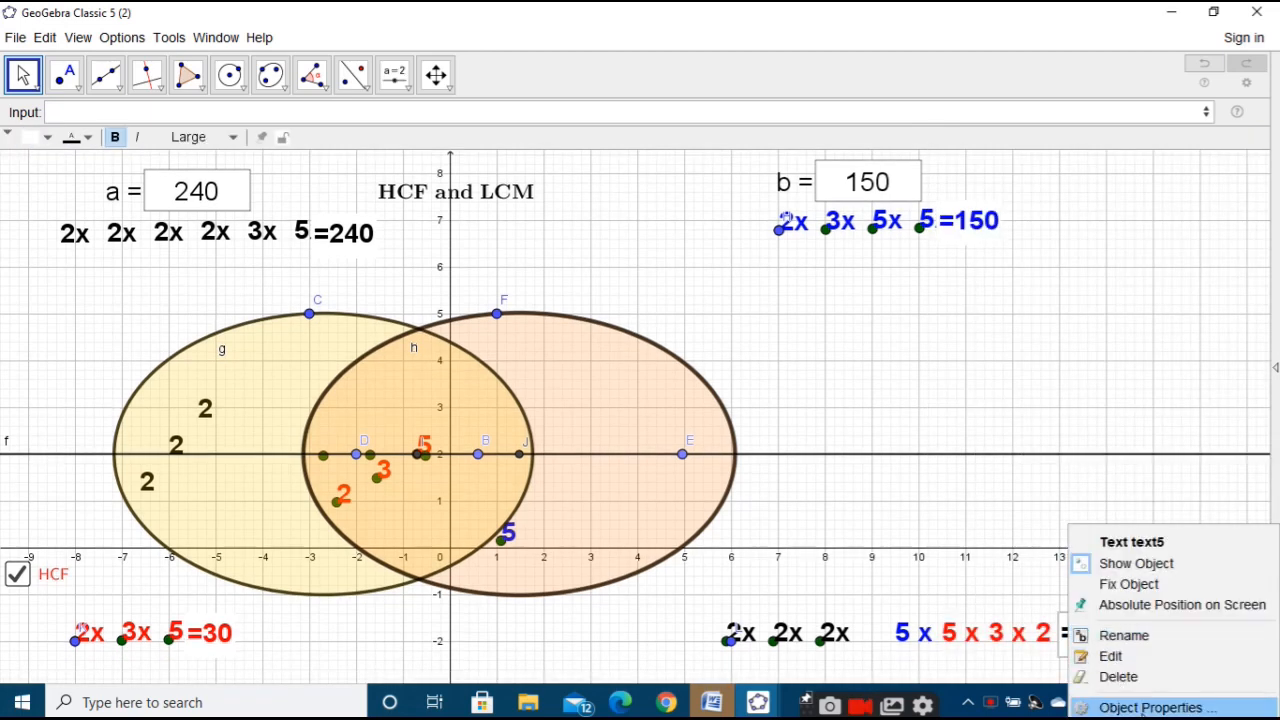
pyautogui.click(1148, 708)
pyautogui.click(1094, 250)
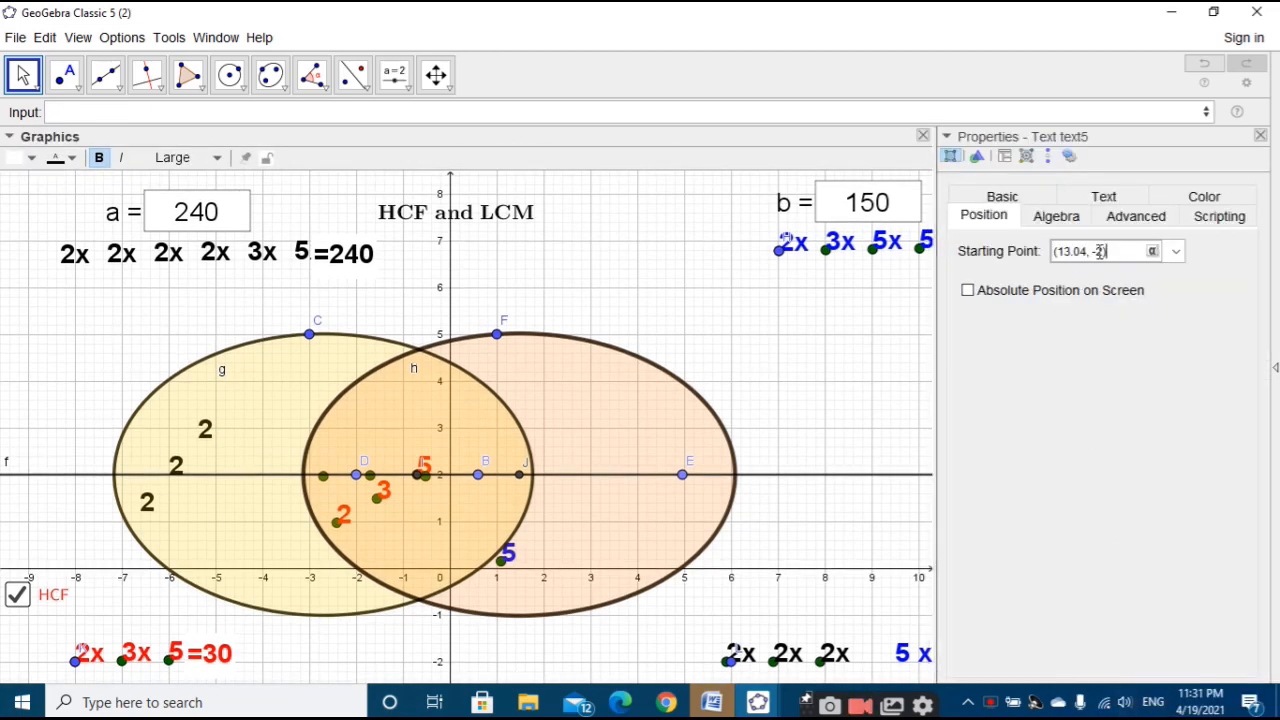
pyautogui.hotkey('ctrl', 'v')
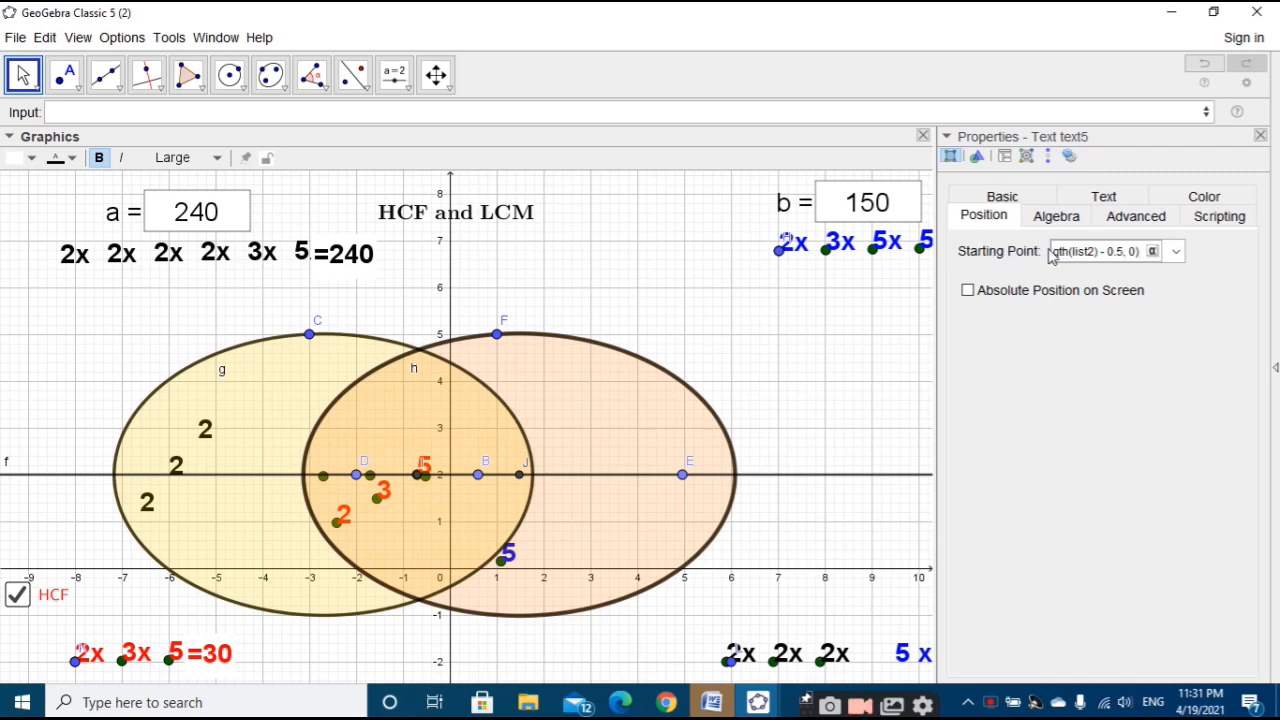
pyautogui.press('Left')
pyautogui.press('Left')
pyautogui.press('Left')
pyautogui.press('Left')
pyautogui.press('Left')
pyautogui.press('Left')
pyautogui.press('Left')
pyautogui.press('Left')
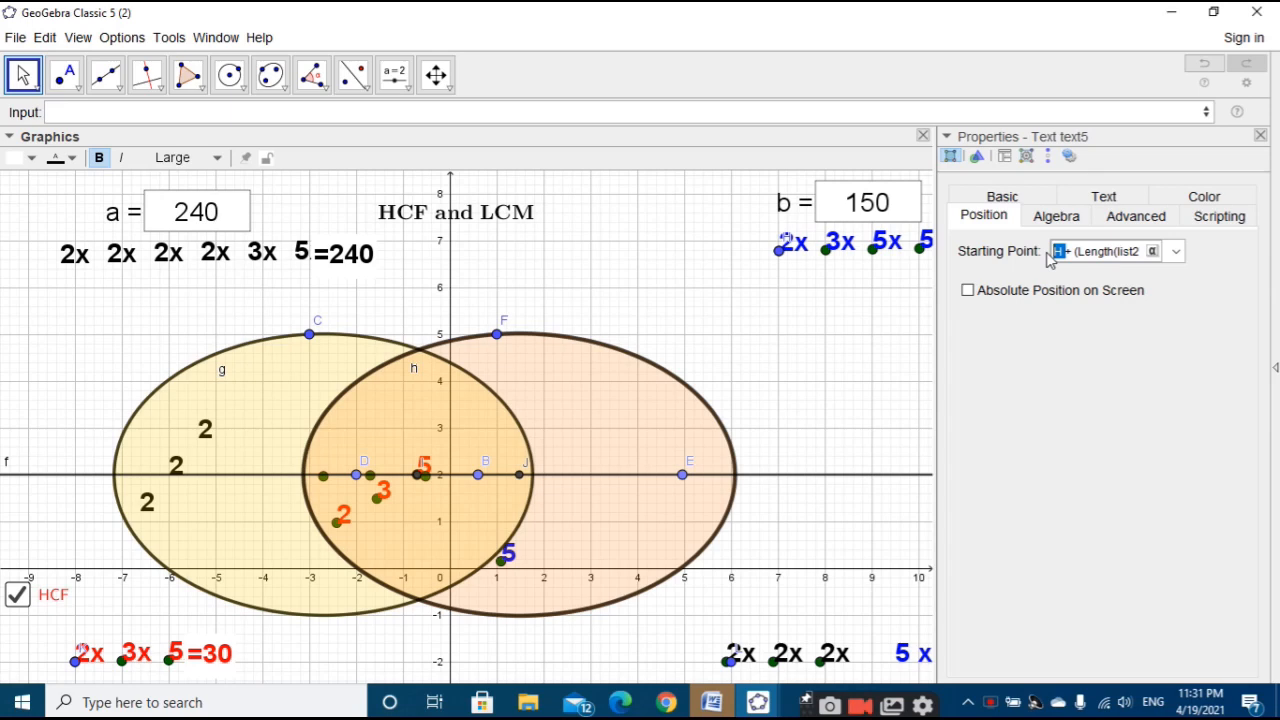
pyautogui.write('L')
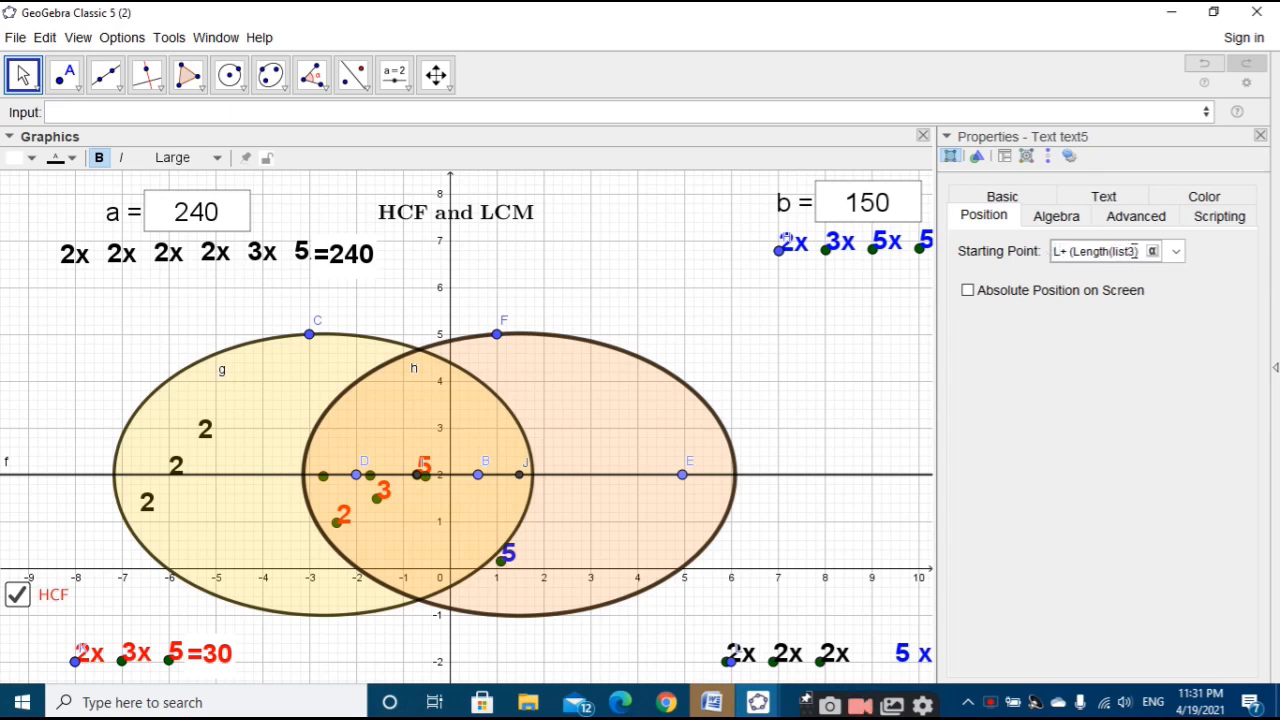
pyautogui.click(1261, 136)
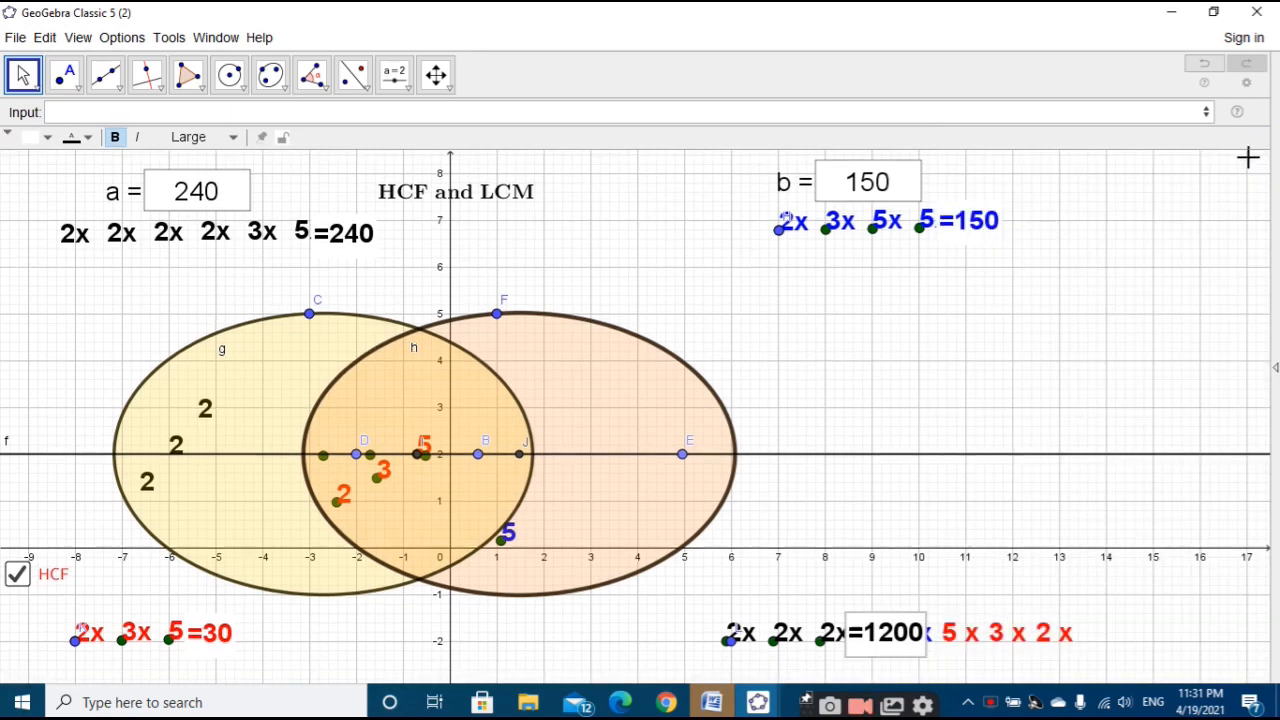
# Step: Change the offset in the =1200 text's starting point so the formula reads L + (Length(list3) - 4, 0)
pyautogui.rightClick(897, 635)
pyautogui.click(981, 707)
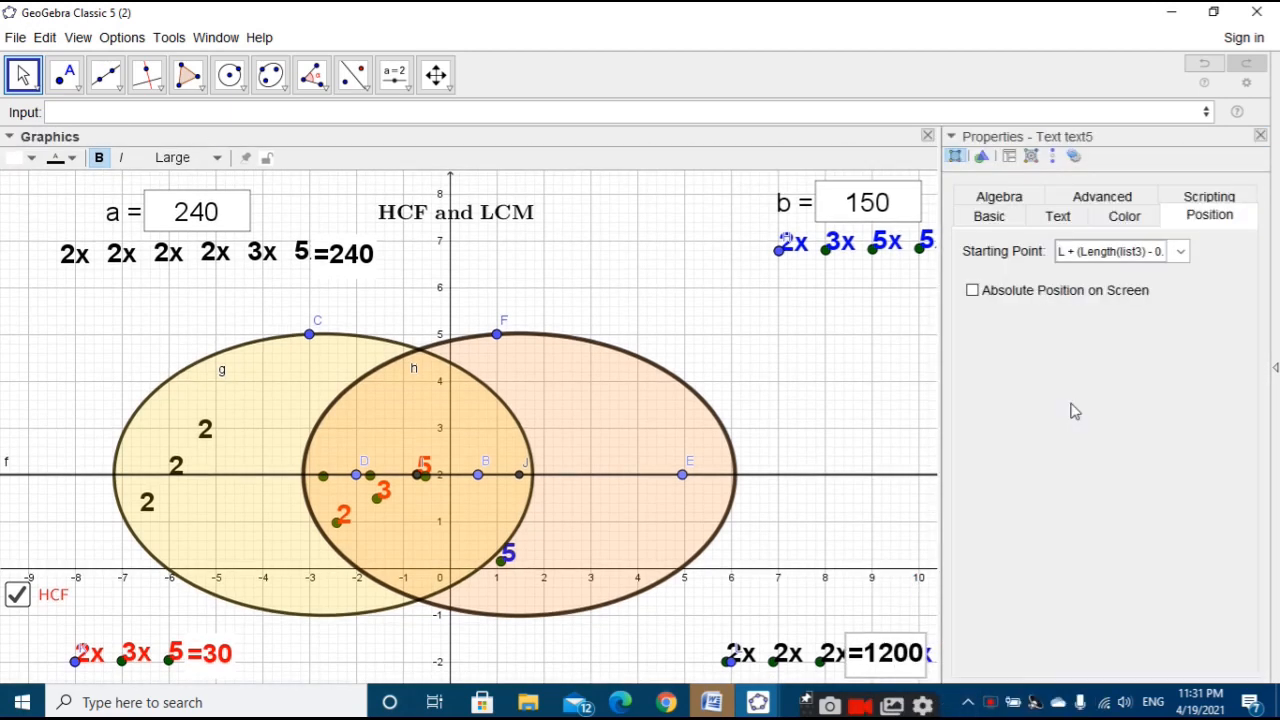
pyautogui.click(1163, 255)
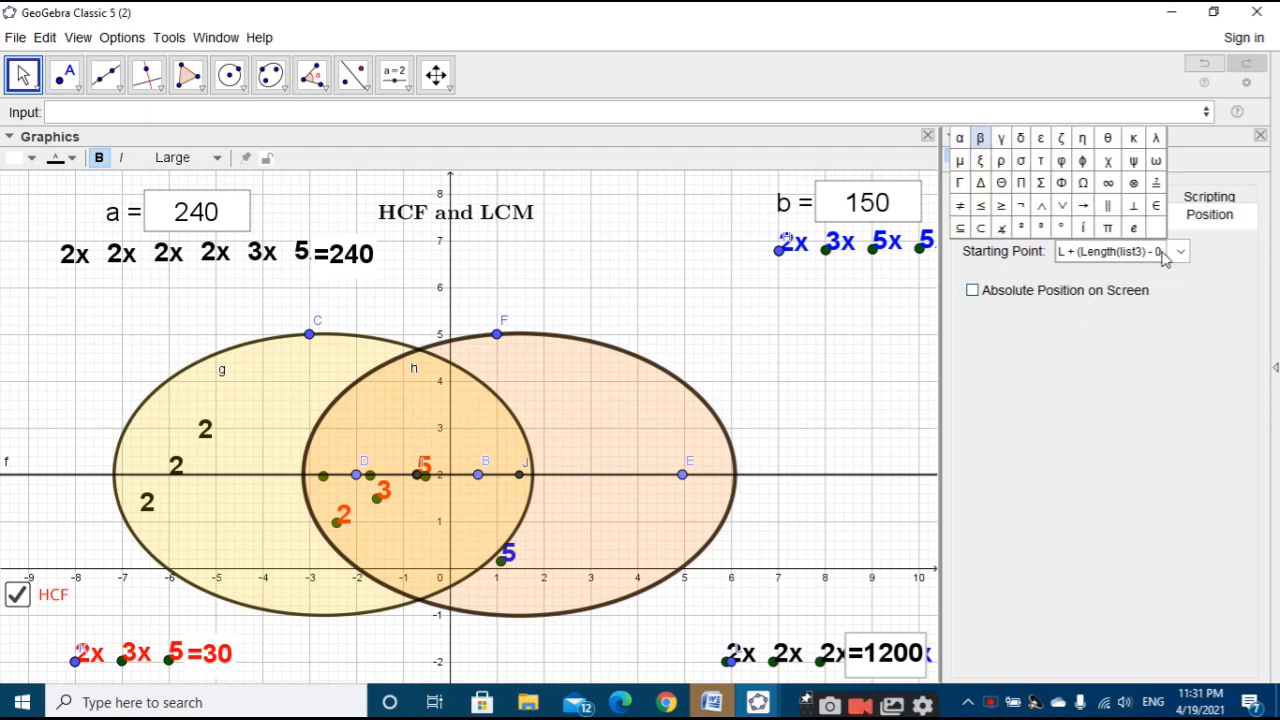
pyautogui.click(1148, 257)
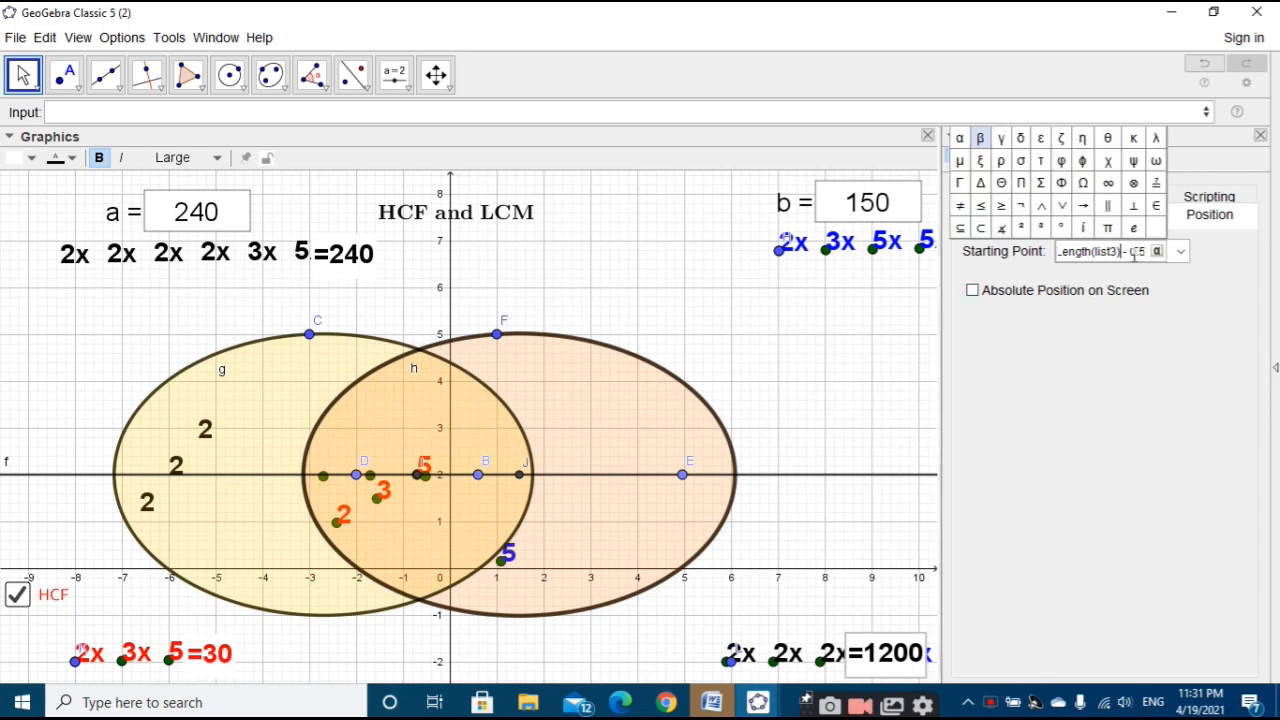
pyautogui.write(', 0')
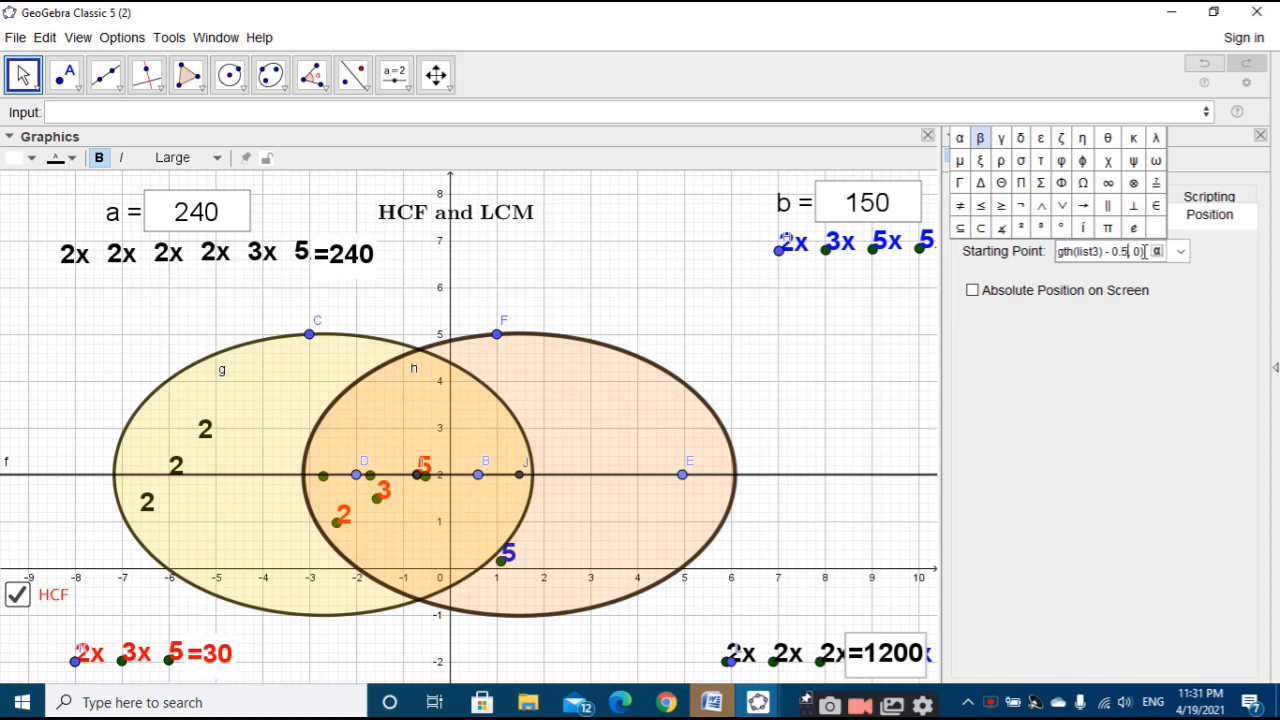
pyautogui.press('BackSpace')
pyautogui.press('BackSpace')
pyautogui.press('BackSpace')
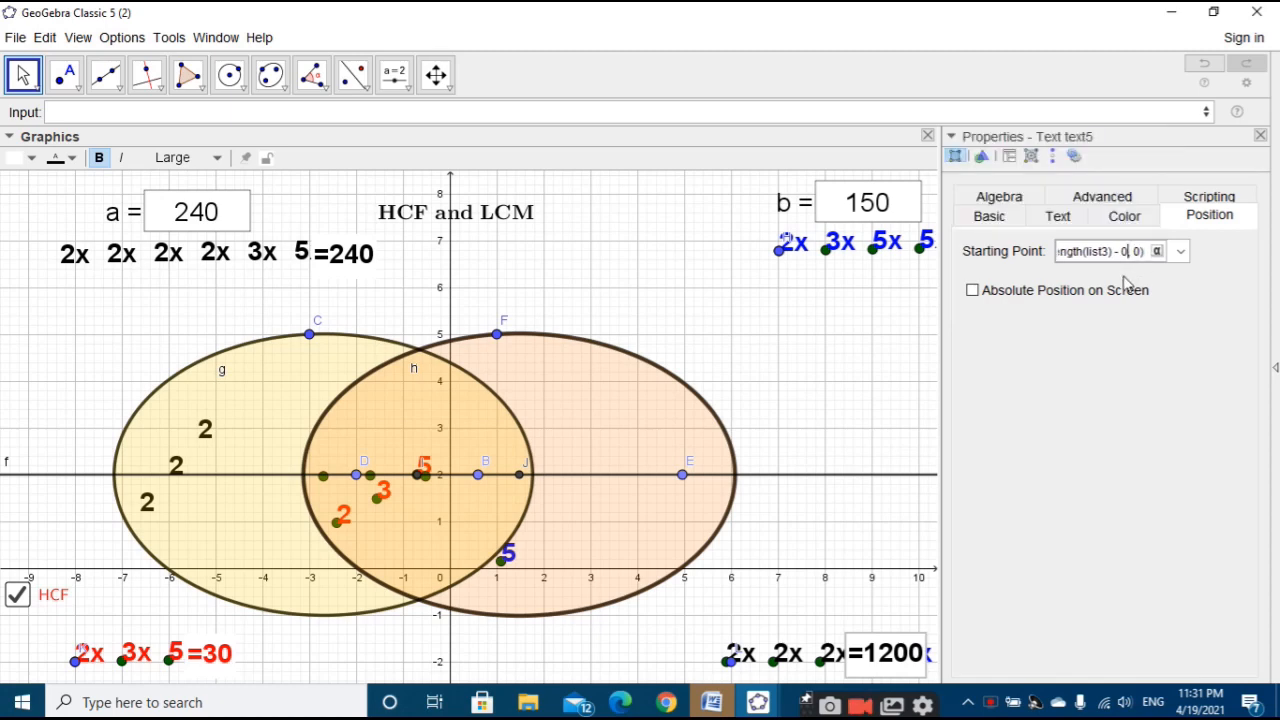
pyautogui.press('BackSpace')
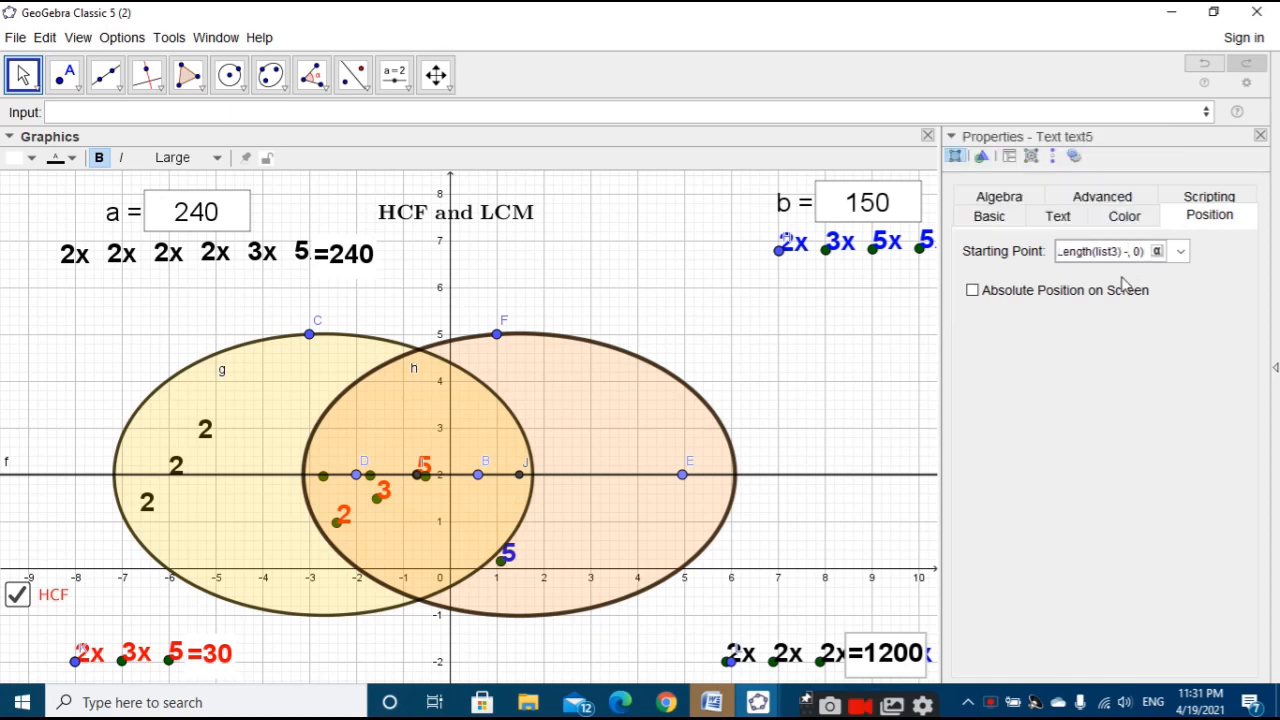
pyautogui.click(1259, 137)
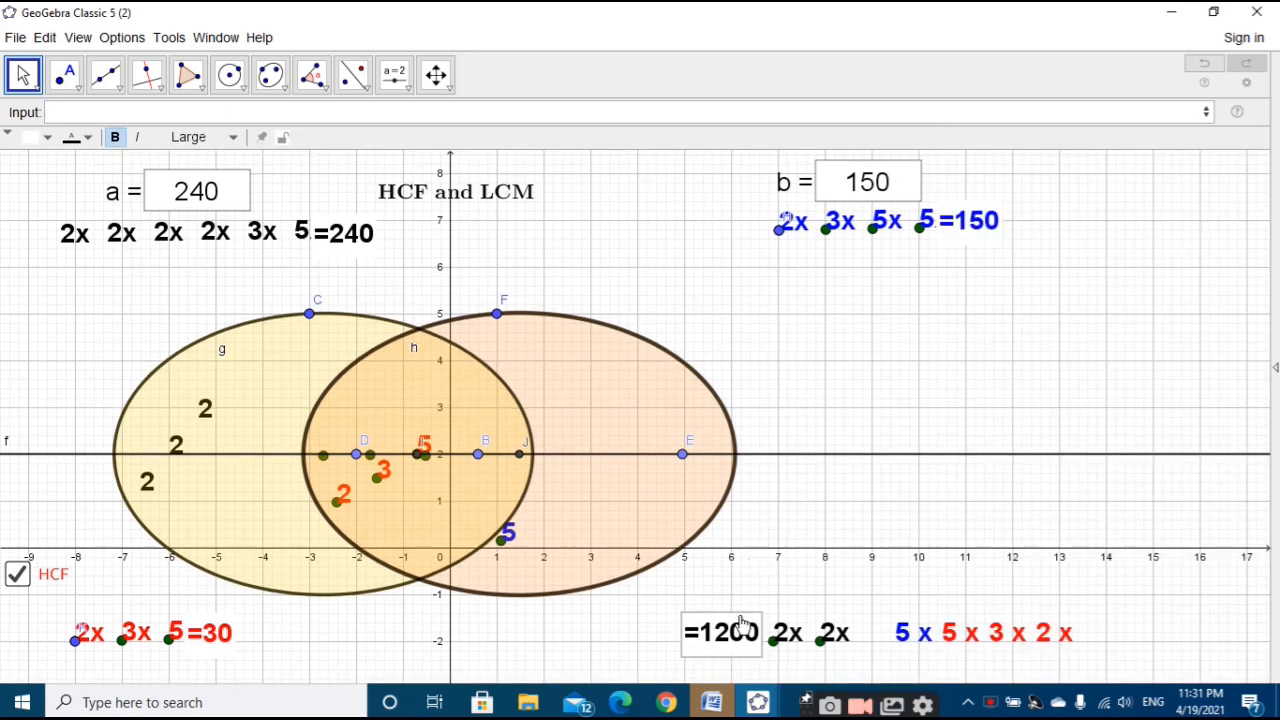
# Step: Make the offset in the =1200 text's starting point positive, giving L + (Length(list3) + 4, 0)
pyautogui.doubleClick(737, 633)
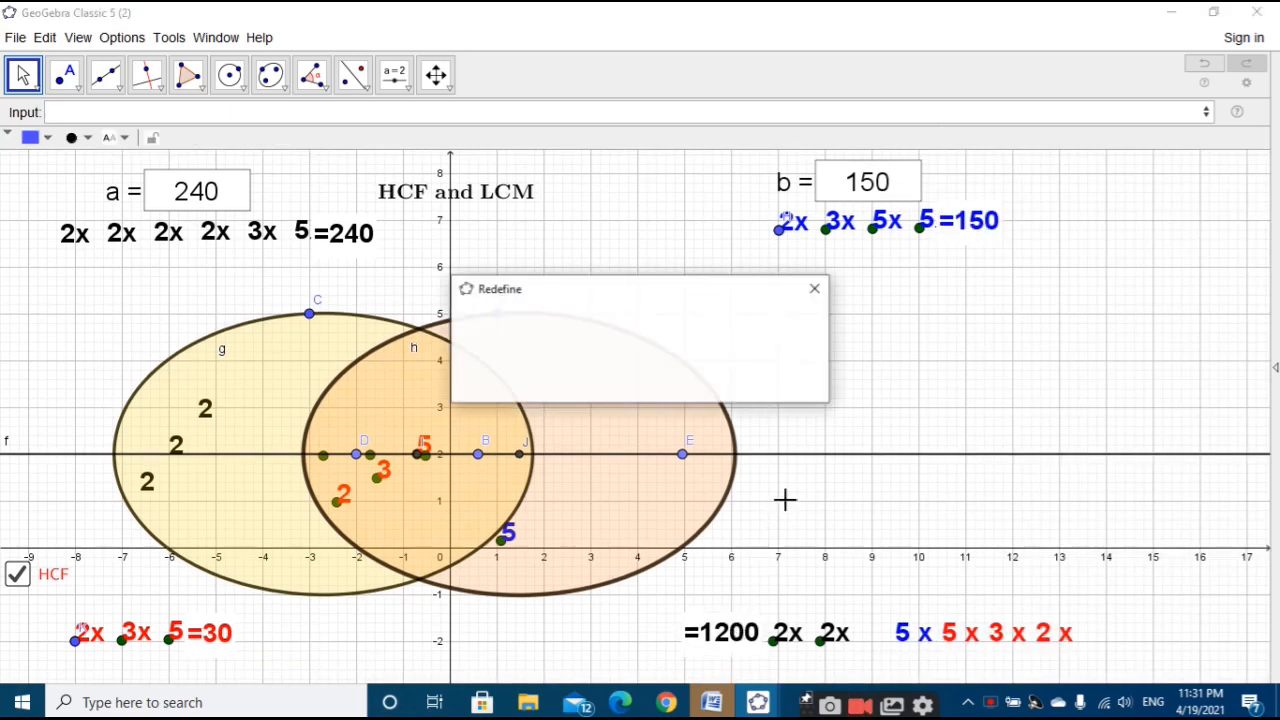
pyautogui.click(818, 287)
pyautogui.rightClick(712, 639)
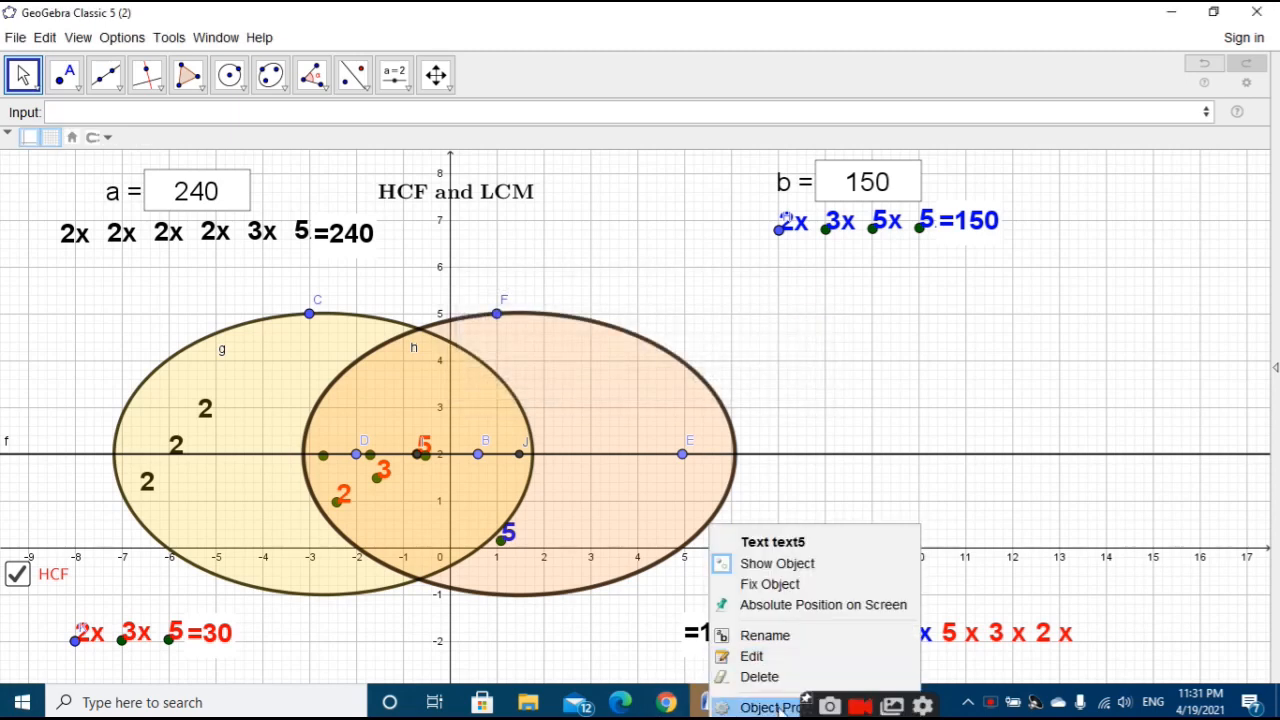
pyautogui.click(757, 706)
pyautogui.click(993, 197)
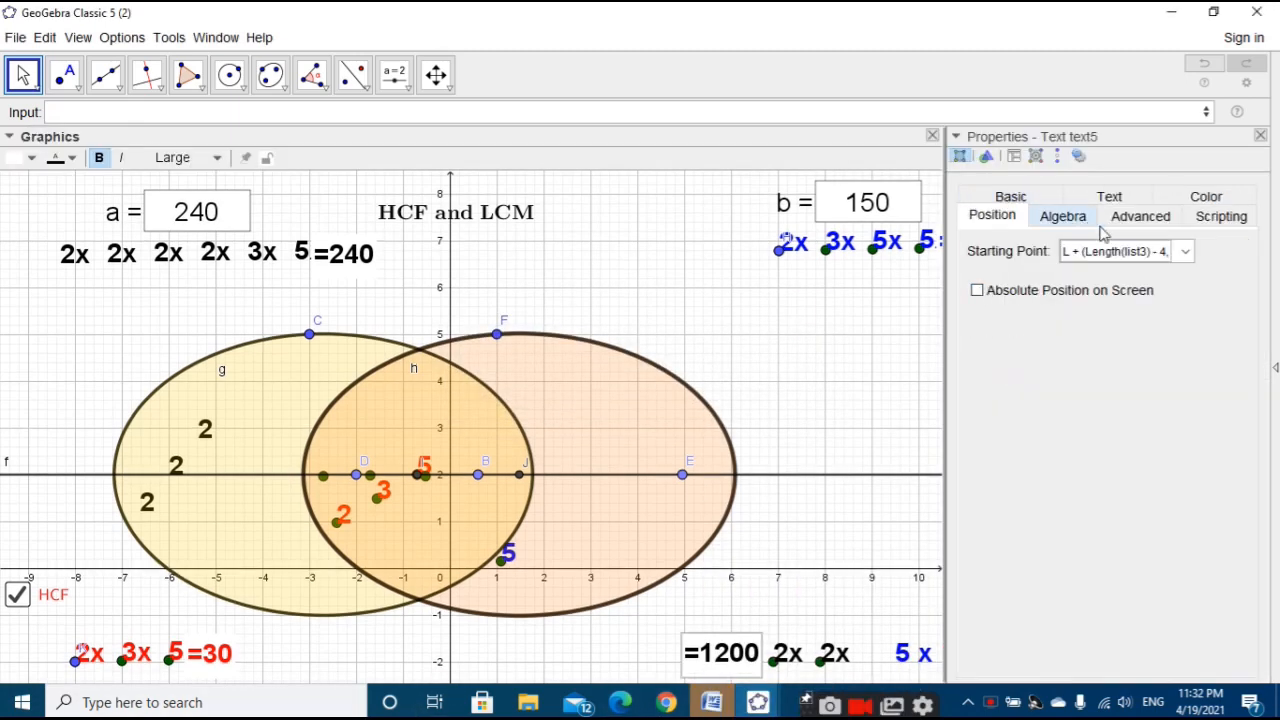
pyautogui.click(1158, 252)
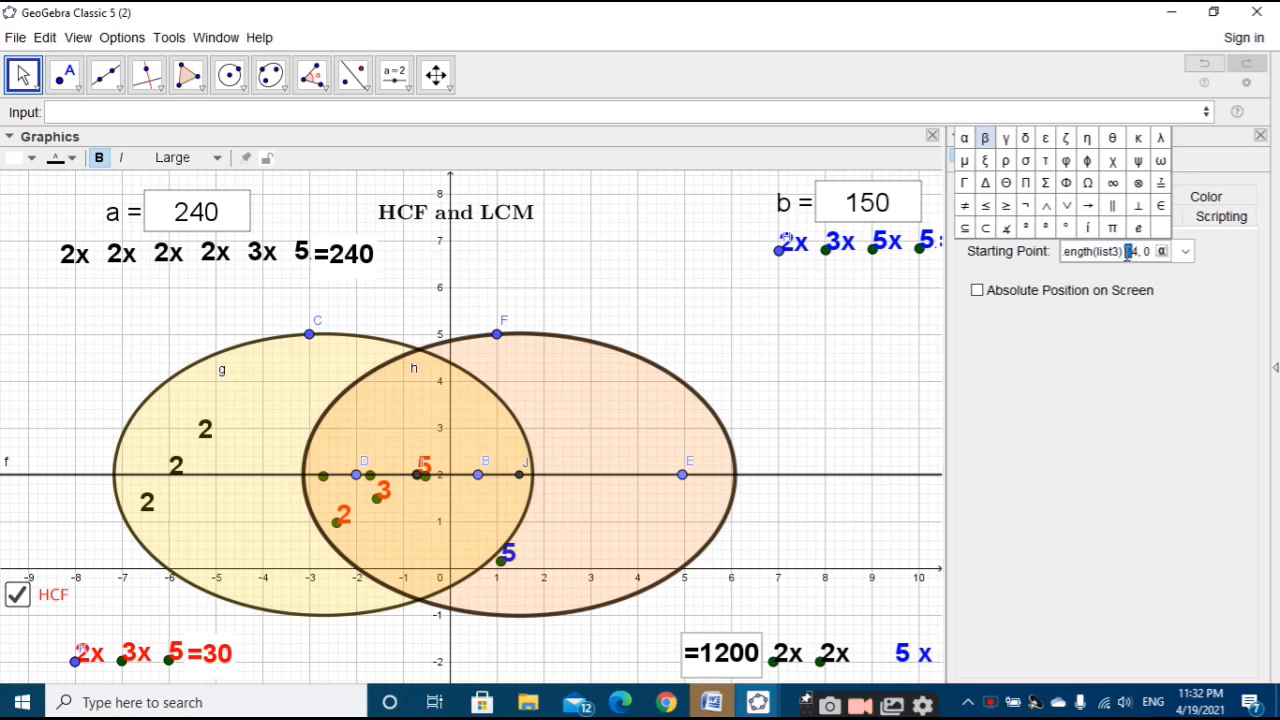
pyautogui.write('+ (L')
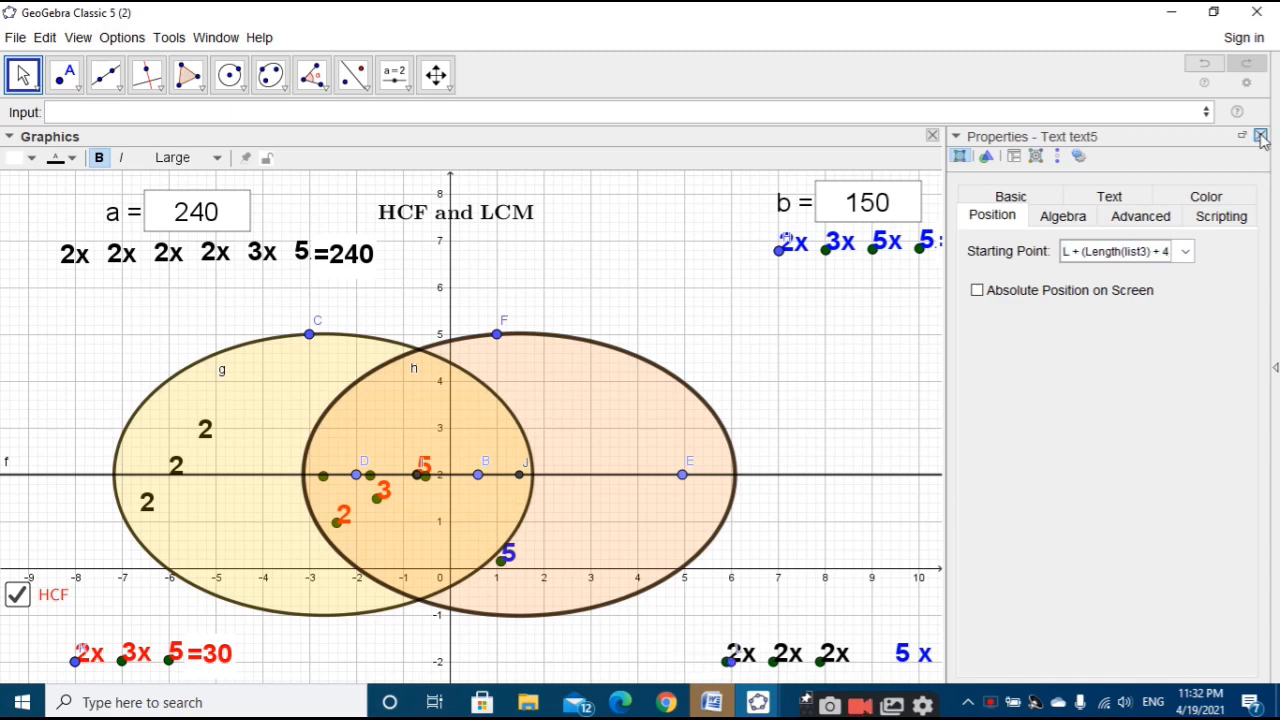
pyautogui.click(1260, 137)
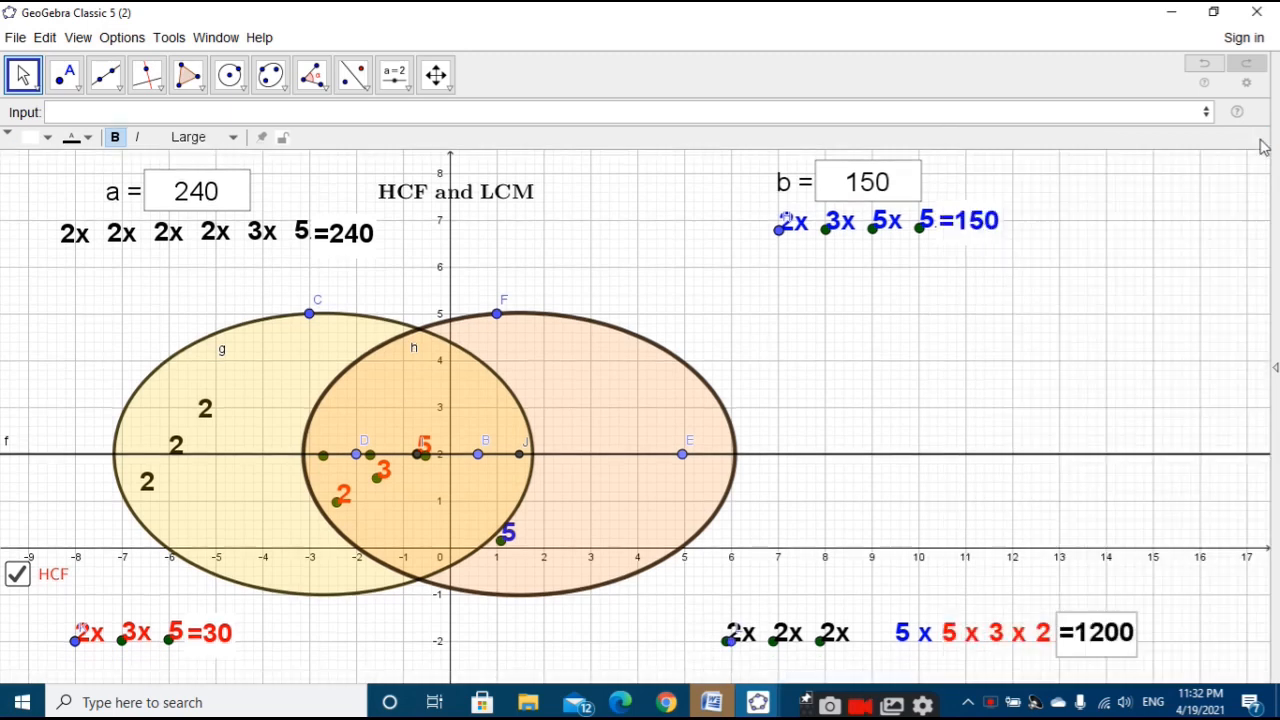
pyautogui.click(1127, 376)
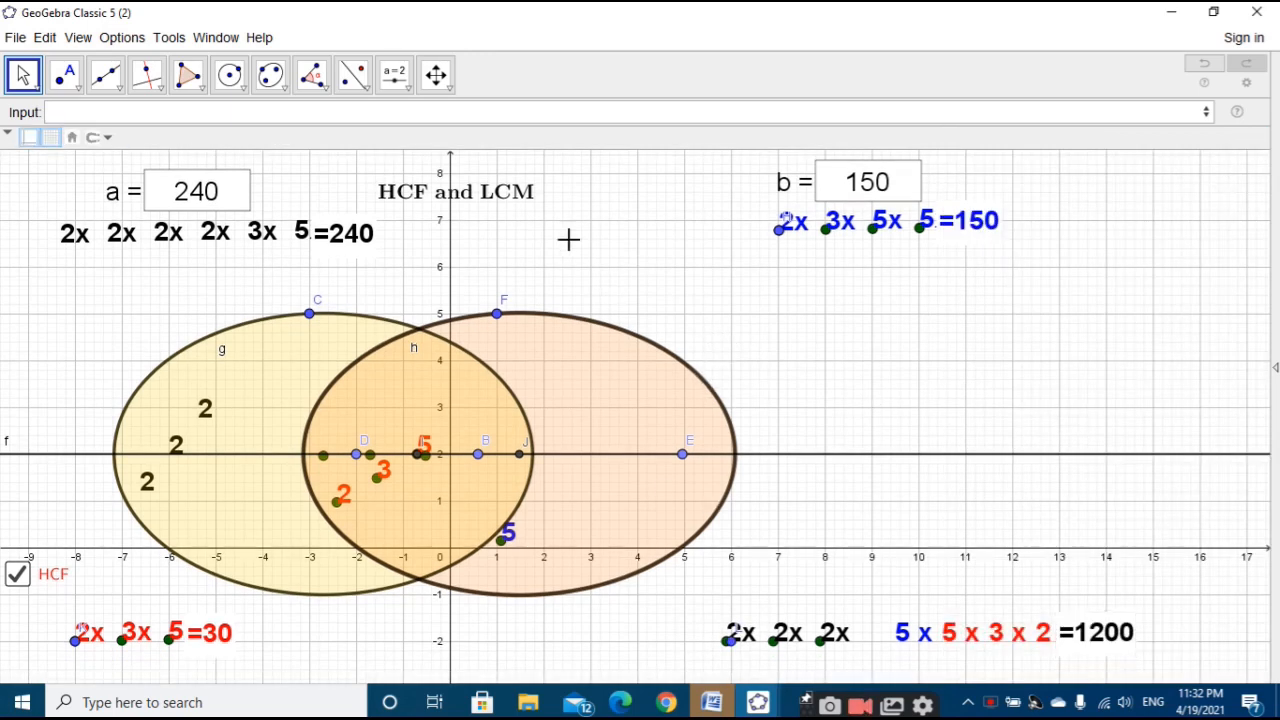
# Step: Show the Algebra view and hide the green point sequence l13 beneath the LCM row
pyautogui.click(84, 38)
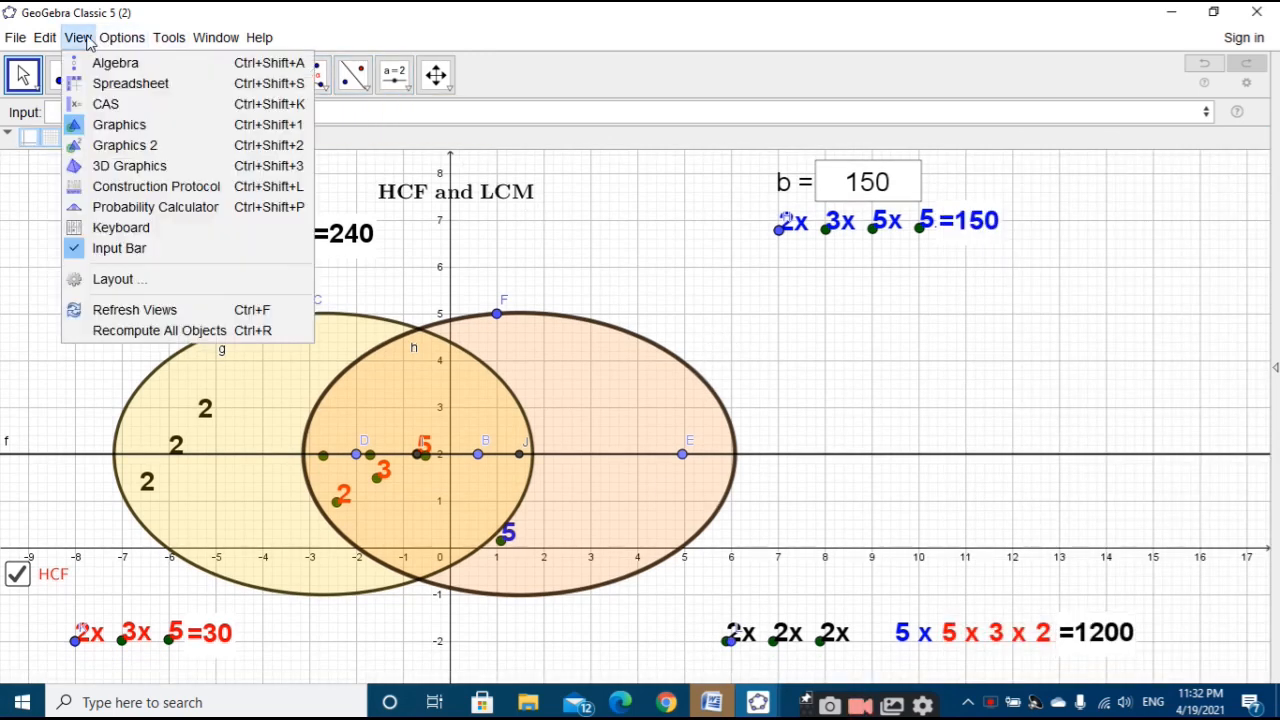
pyautogui.click(115, 62)
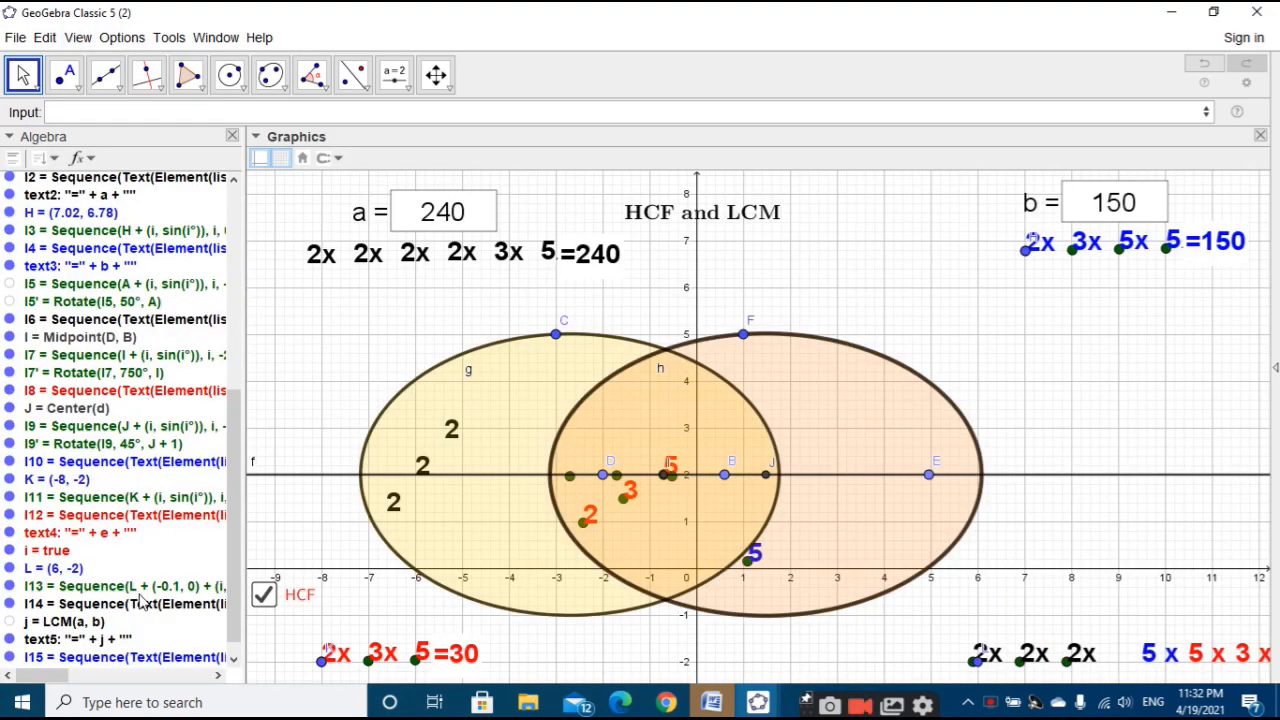
pyautogui.click(1072, 650)
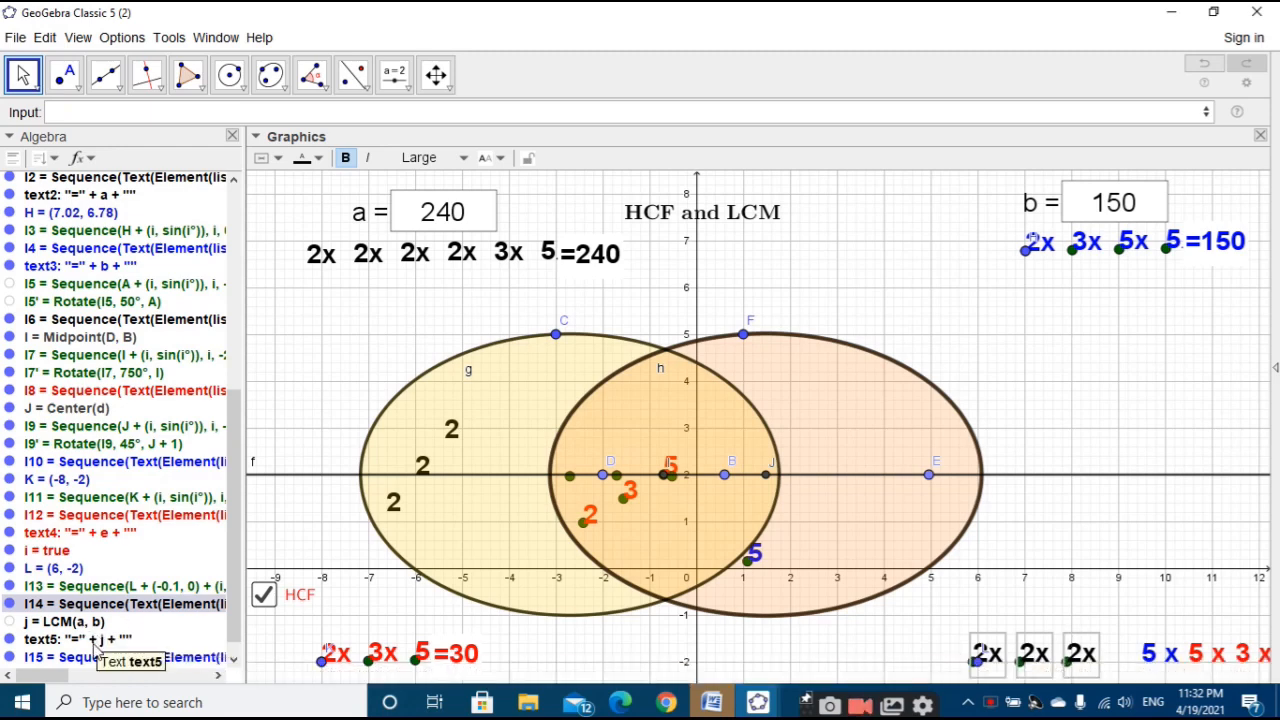
pyautogui.click(92, 590)
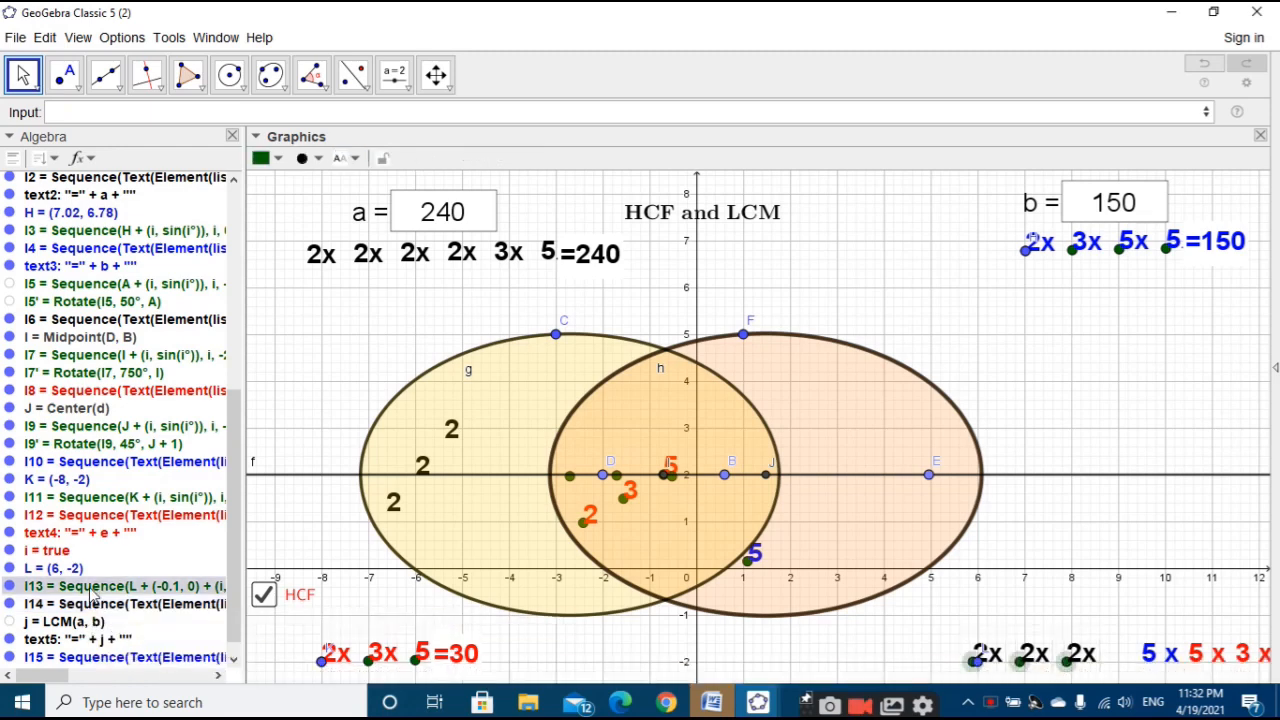
pyautogui.click(10, 587)
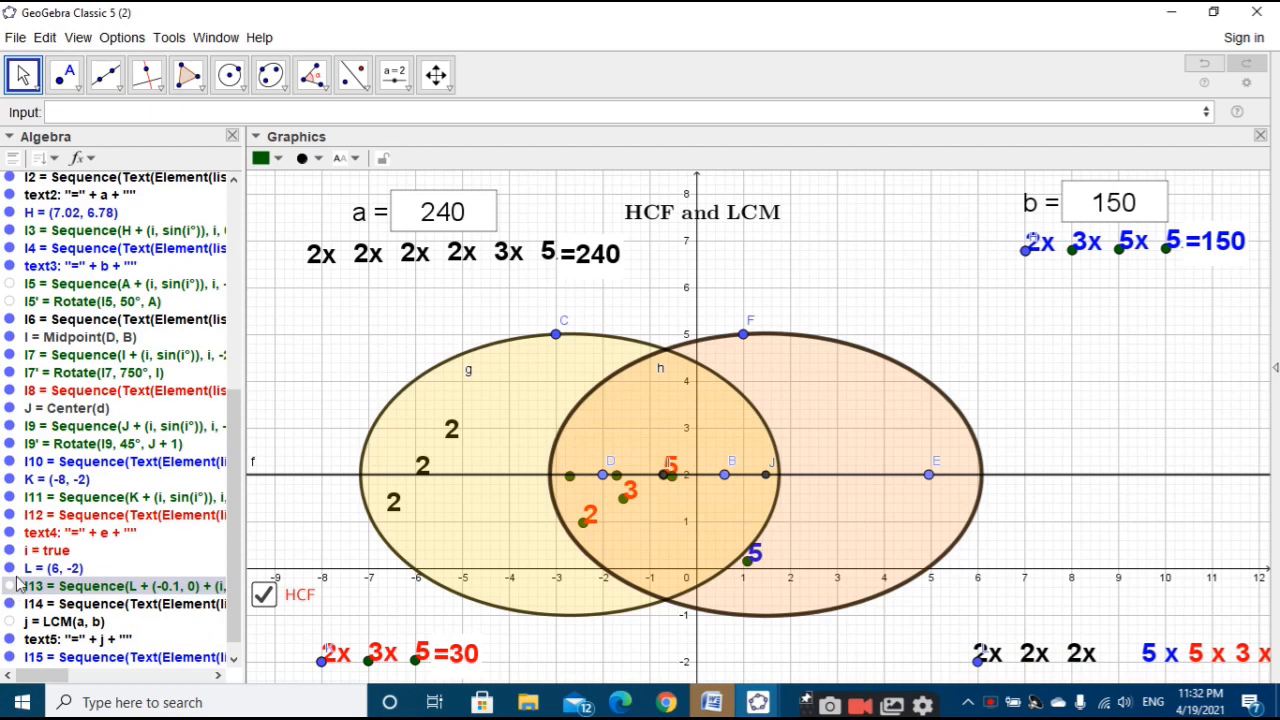
# Step: Check which objects in the Algebra view make up the LCM row by selecting l14, l15, l16 and text5
pyautogui.click(101, 518)
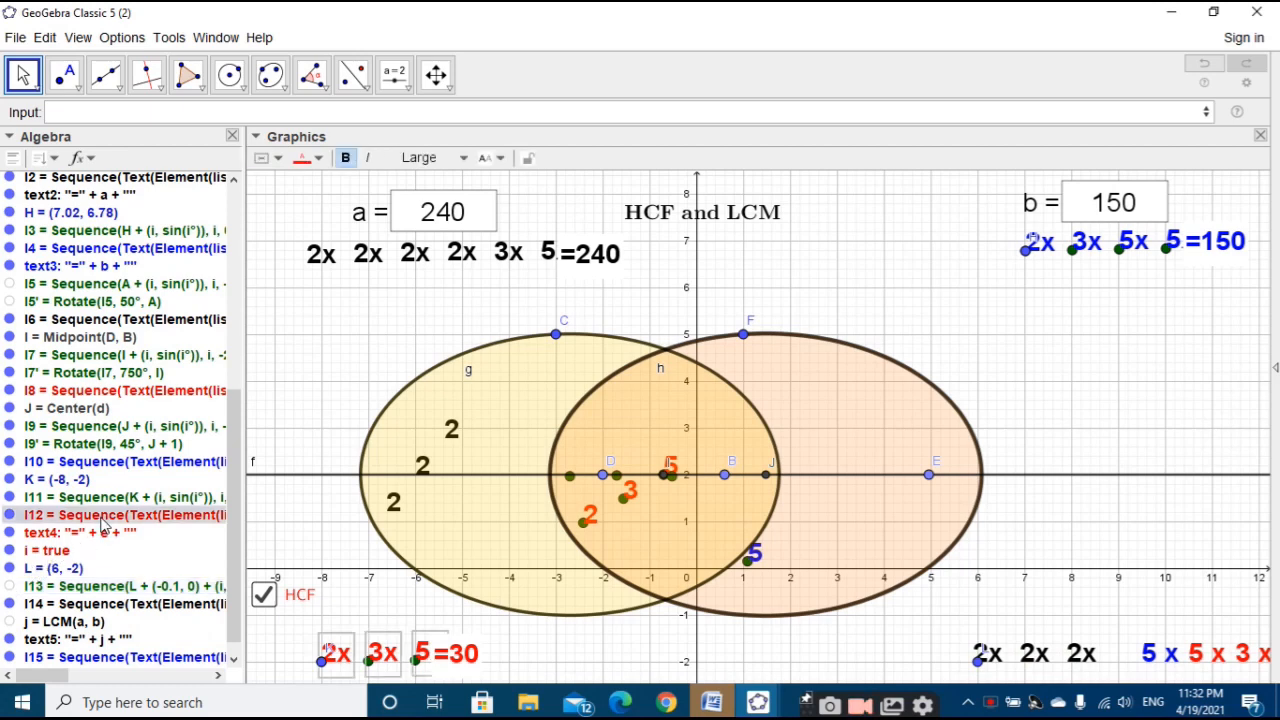
pyautogui.click(90, 591)
pyautogui.click(110, 610)
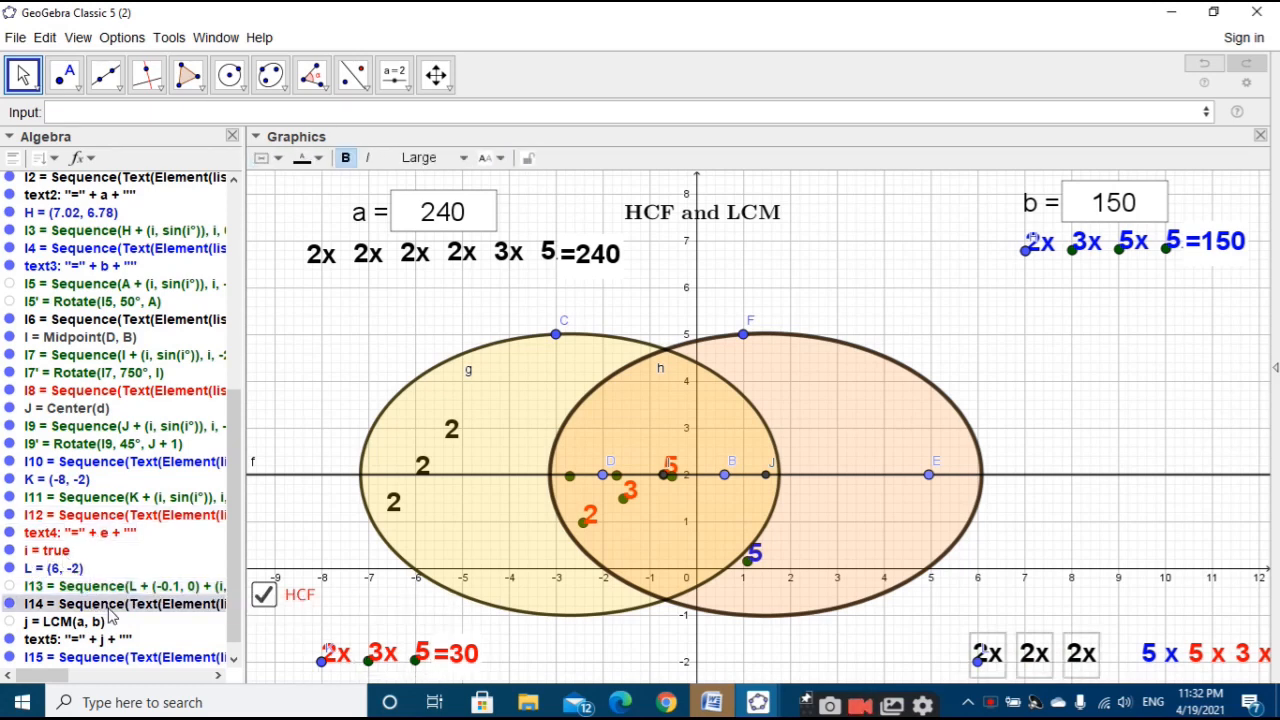
pyautogui.scroll(-1, 212, 568)
pyautogui.click(190, 641)
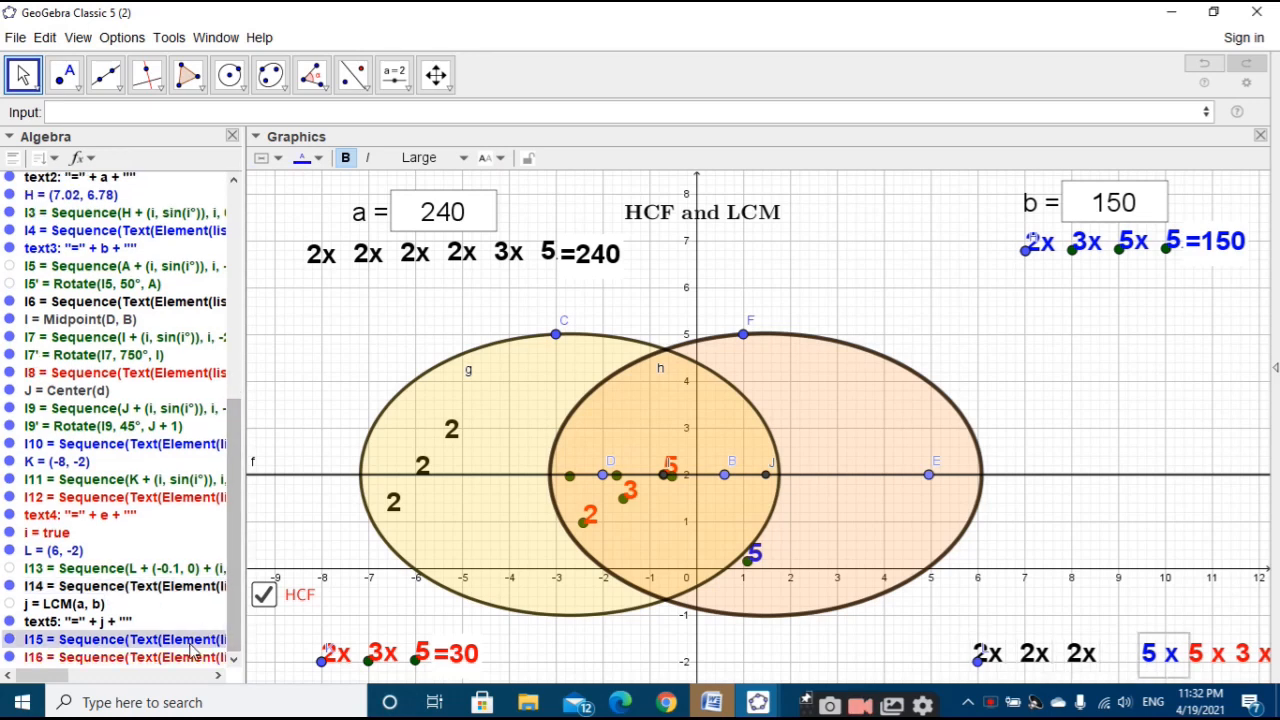
pyautogui.click(181, 656)
pyautogui.click(127, 622)
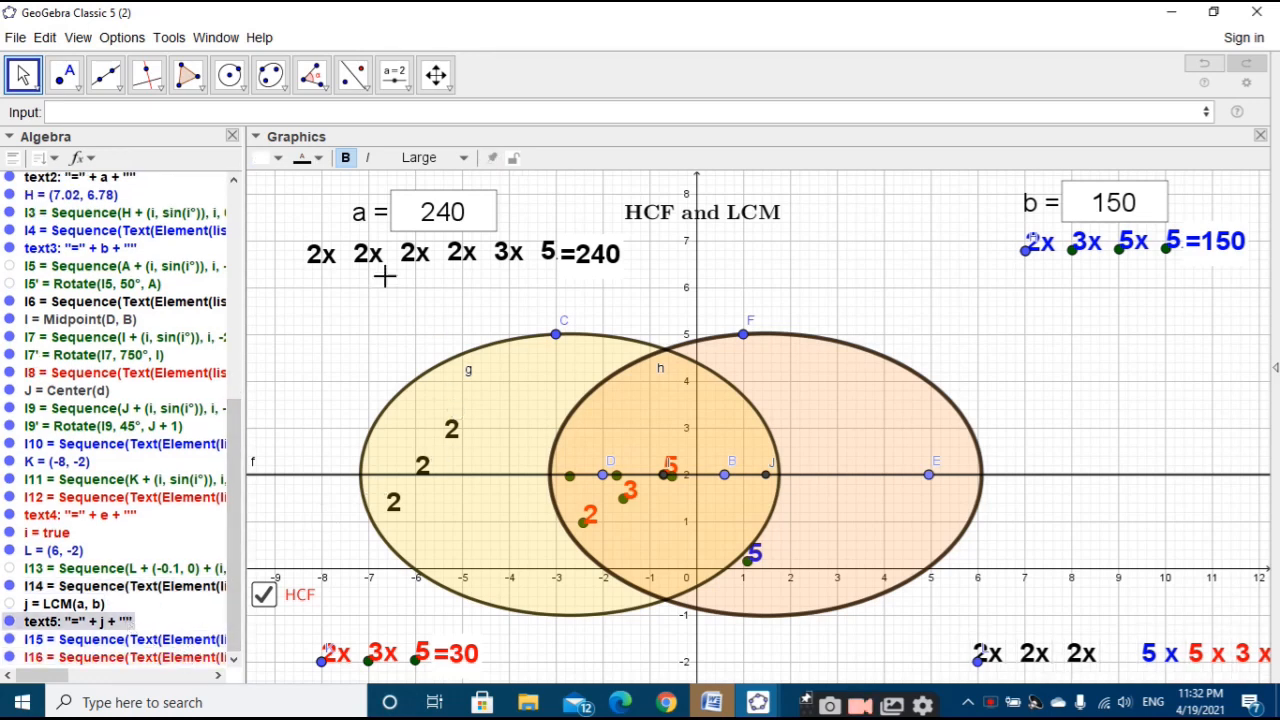
# Step: Create a check box captioned $LCM$ that shows or hides l14, text5, l15 and l16
pyautogui.click(396, 76)
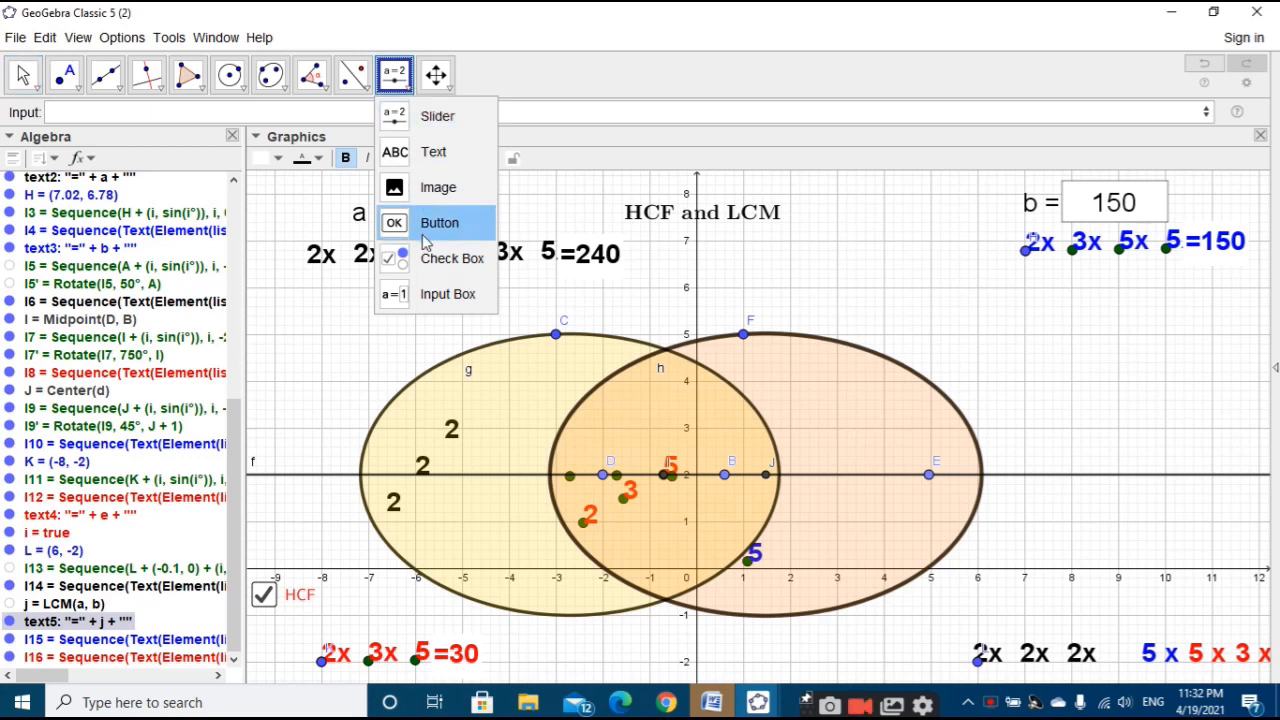
pyautogui.click(445, 254)
pyautogui.click(709, 278)
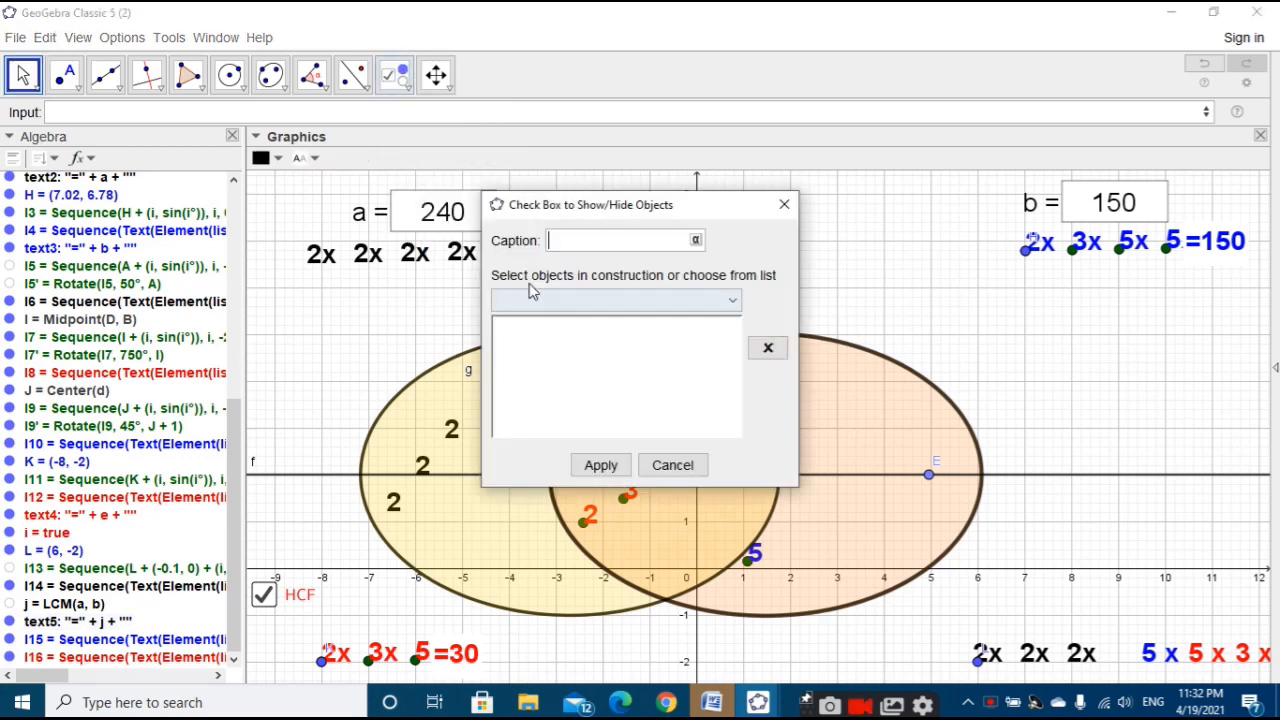
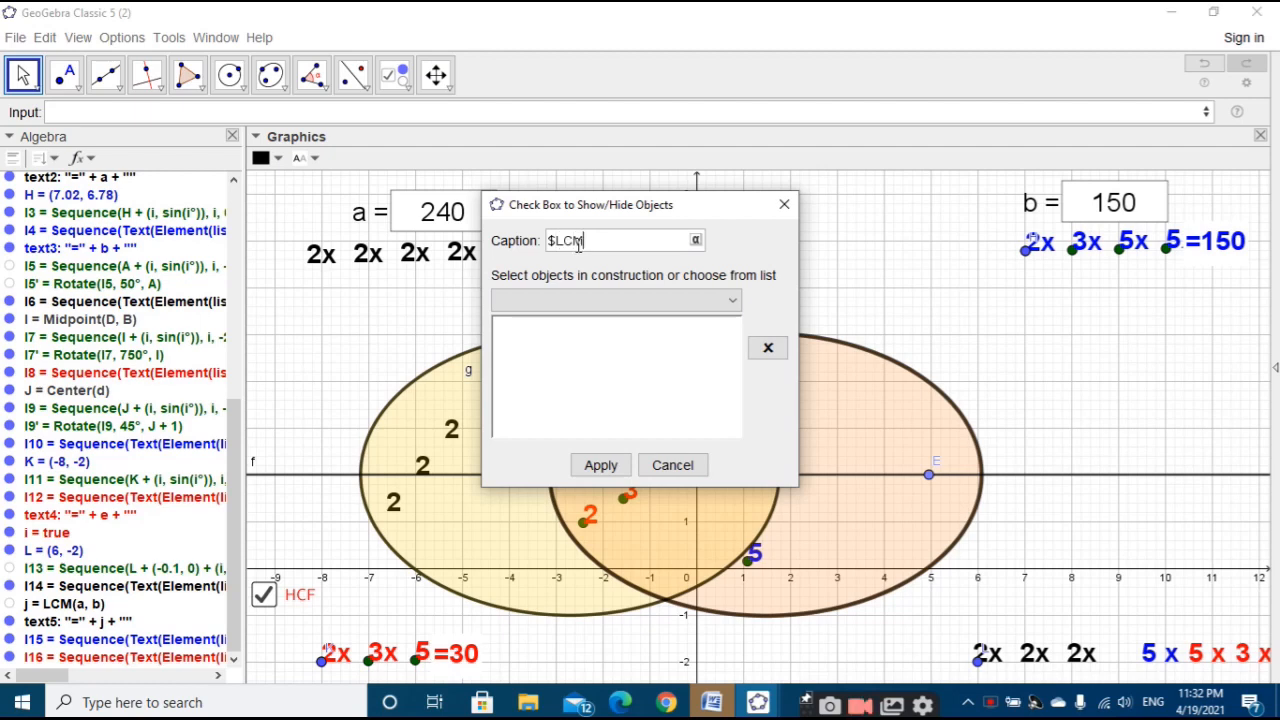
pyautogui.write('$LCM$')
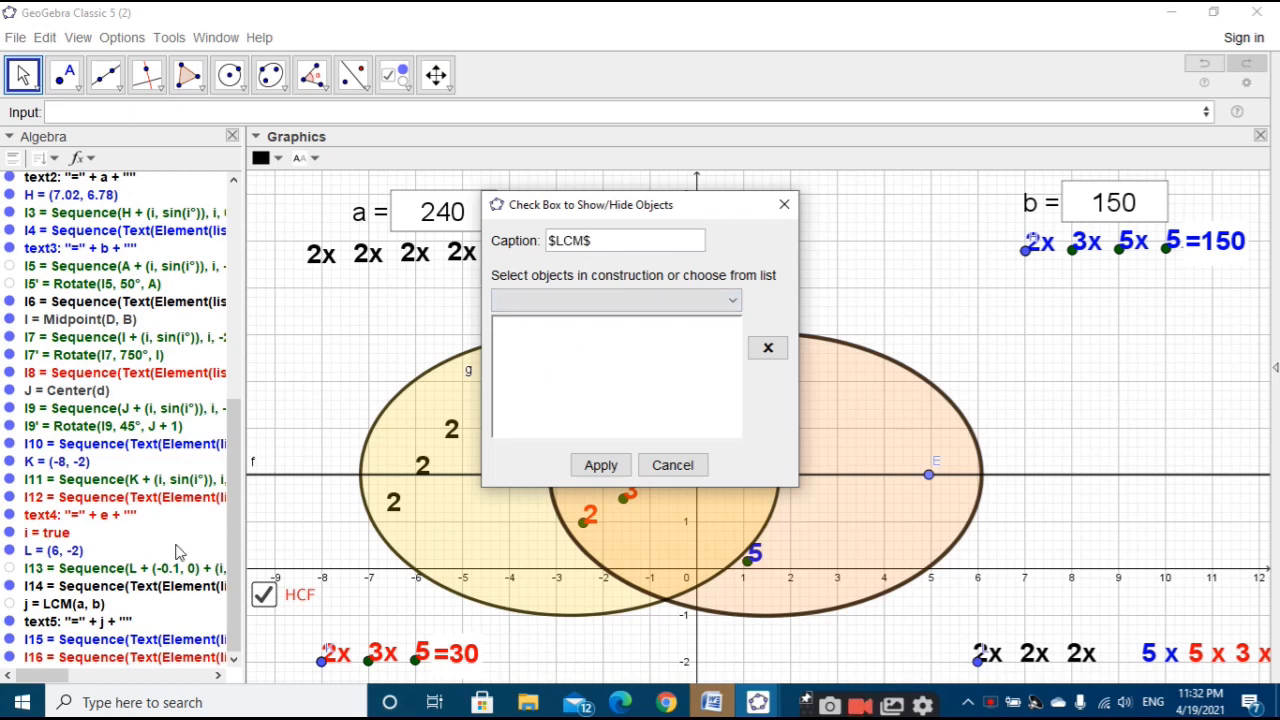
pyautogui.click(118, 590)
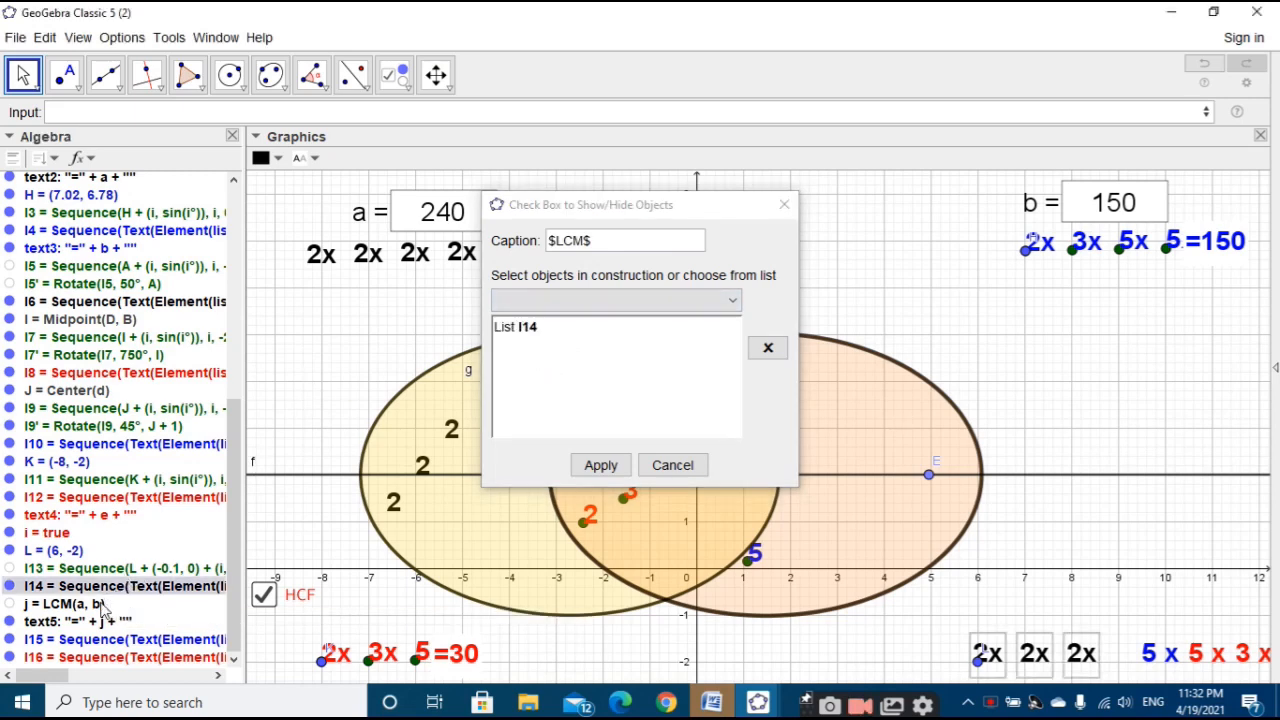
pyautogui.click(100, 621)
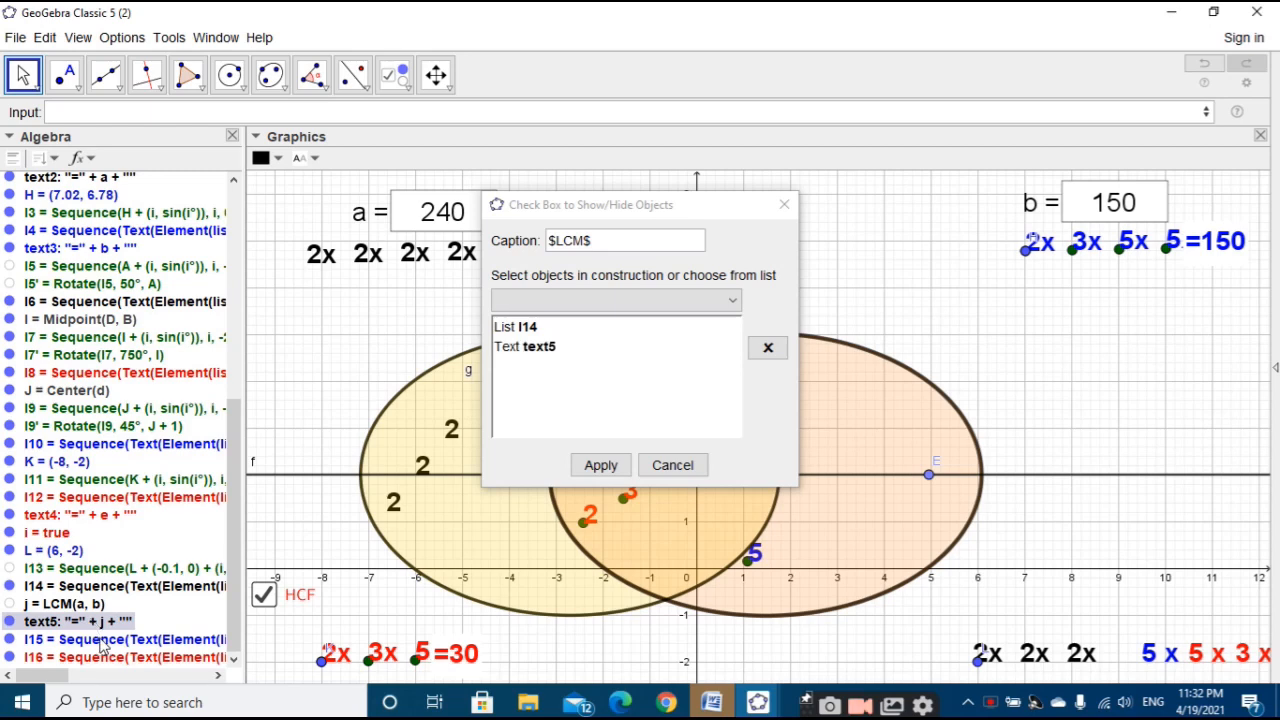
pyautogui.click(104, 640)
pyautogui.click(110, 657)
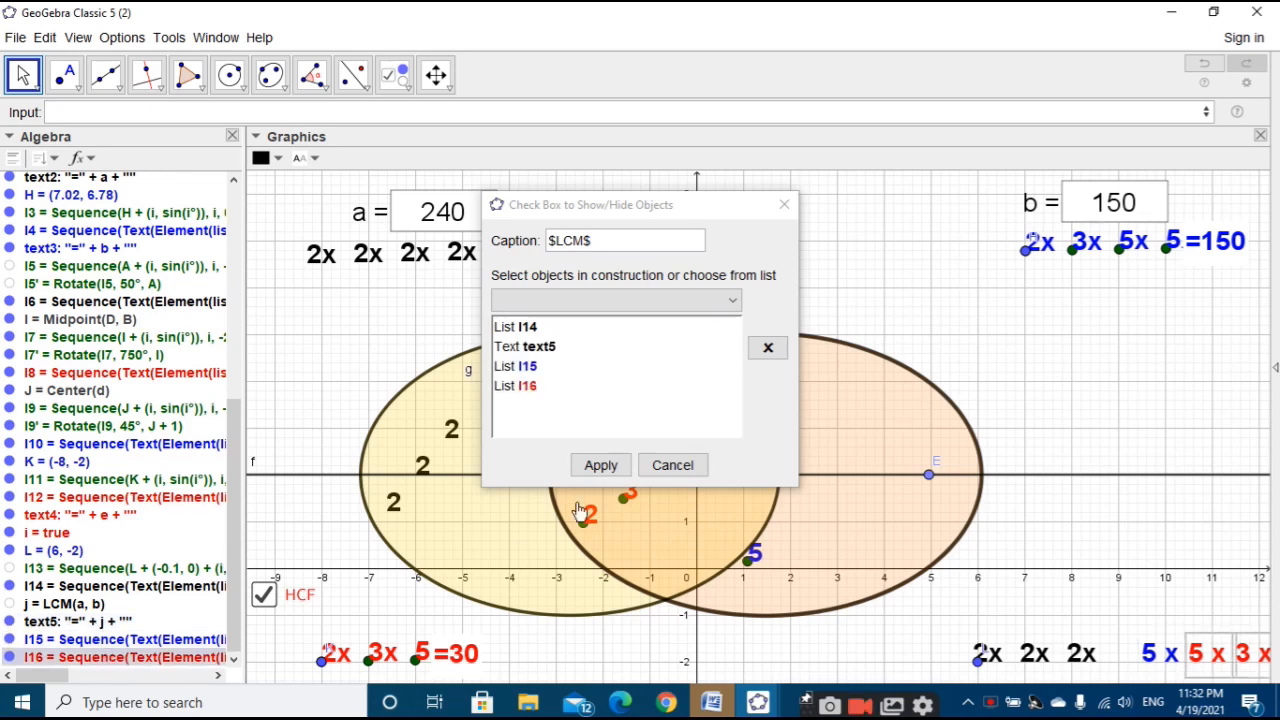
pyautogui.click(602, 466)
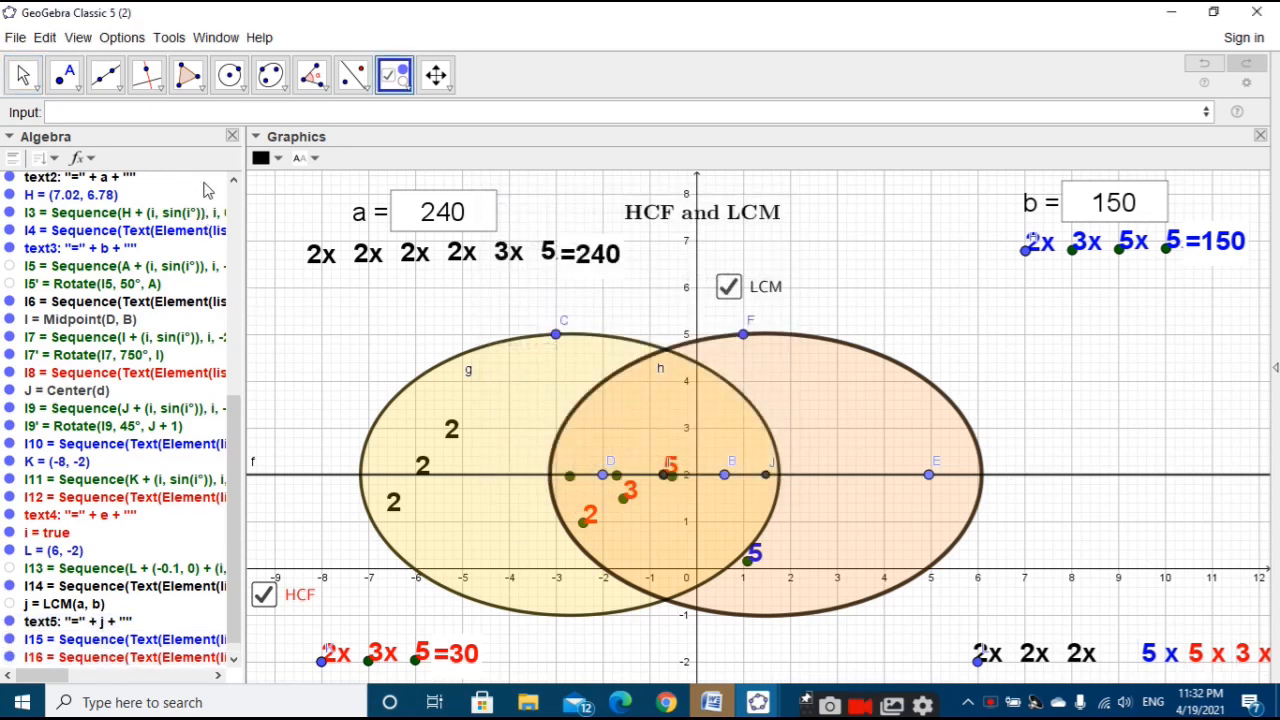
# Step: Close the Algebra view, then unfix the LCM check box and move it just before the LCM product row
pyautogui.click(232, 136)
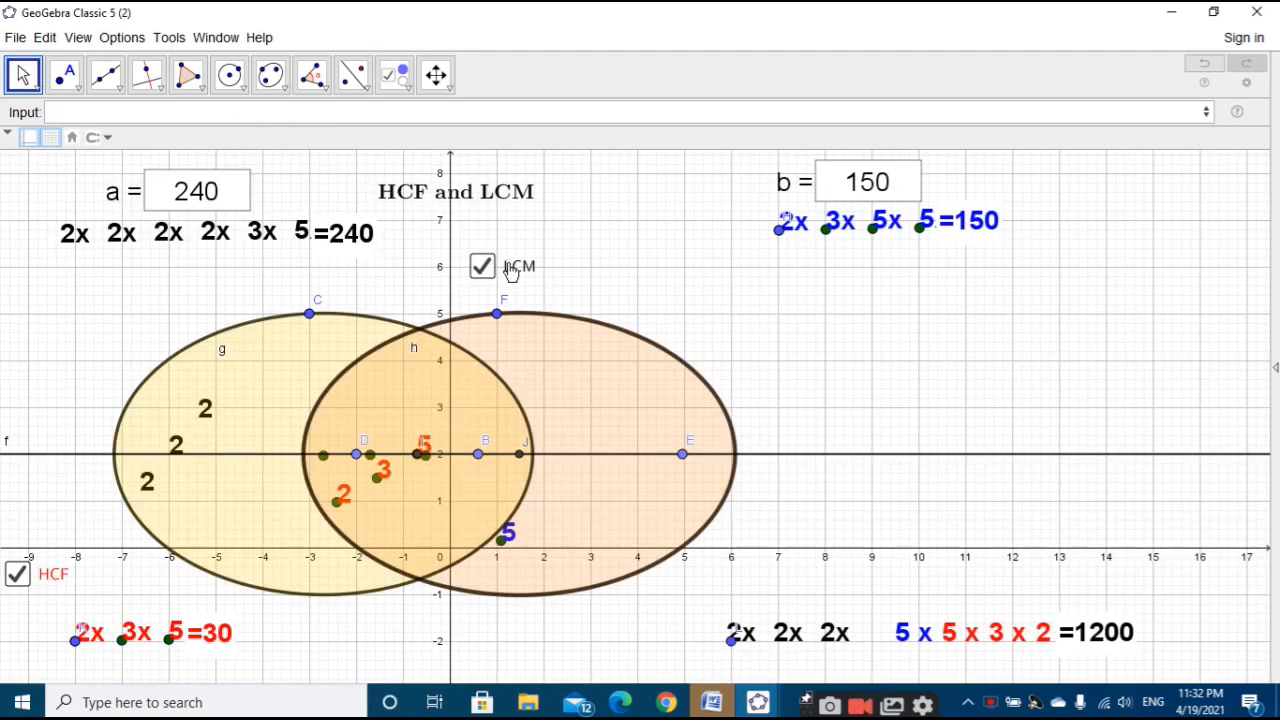
pyautogui.rightClick(510, 268)
pyautogui.click(545, 346)
pyautogui.moveTo(510, 275); pyautogui.dragTo(662, 658)
pyautogui.click(806, 526)
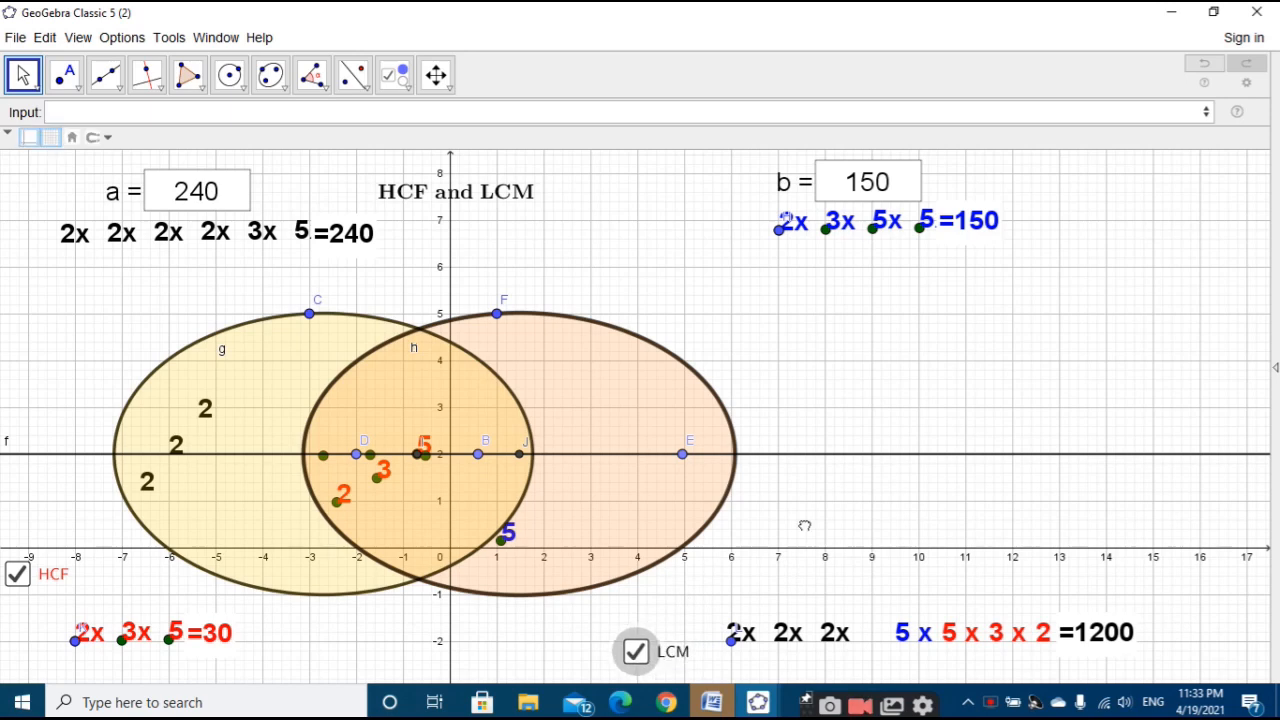
# Step: Unfix the HCF check box and move it directly above the HCF product row
pyautogui.click(57, 580)
pyautogui.click(57, 580)
pyautogui.click(53, 583)
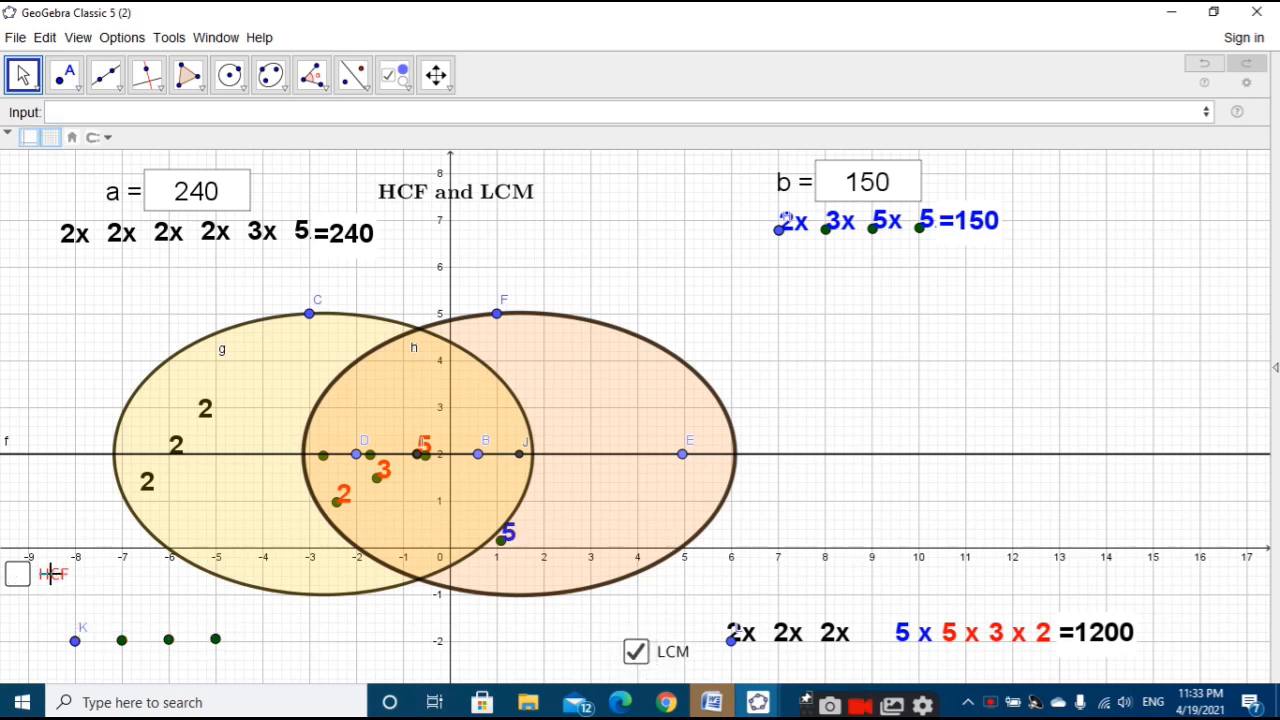
pyautogui.click(53, 583)
pyautogui.rightClick(42, 582)
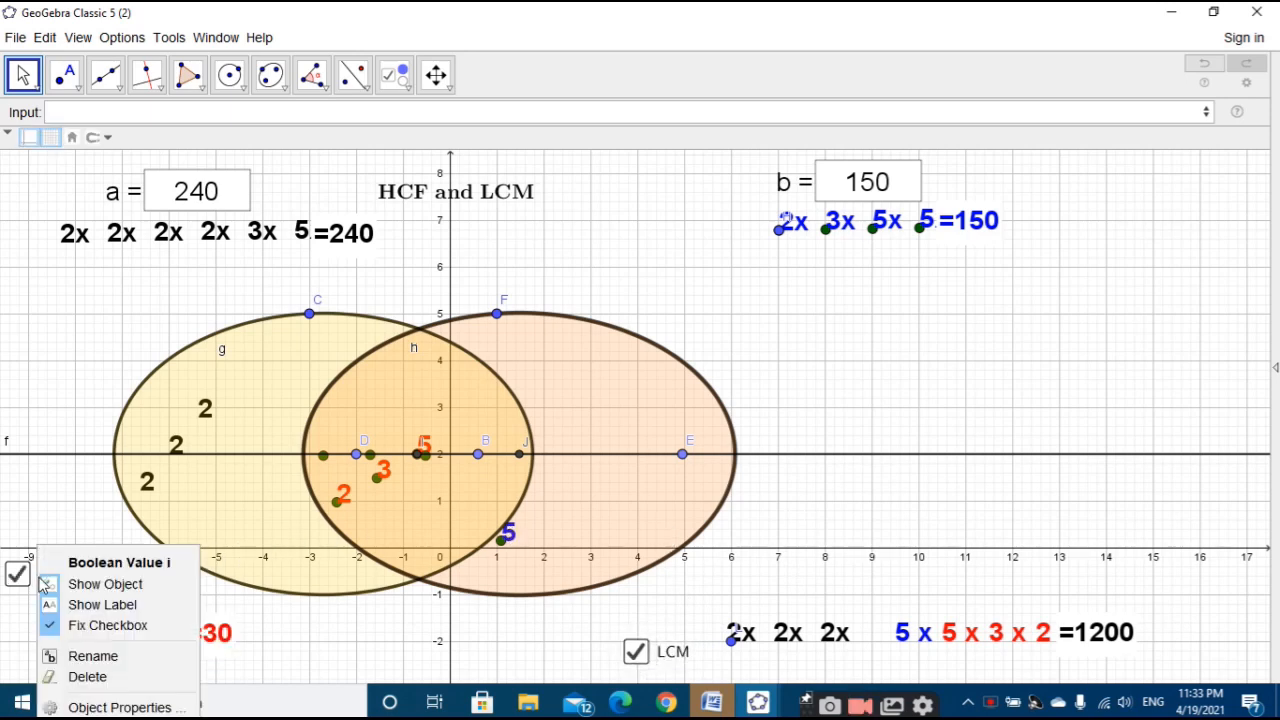
pyautogui.click(66, 625)
pyautogui.moveTo(25, 580); pyautogui.dragTo(85, 585)
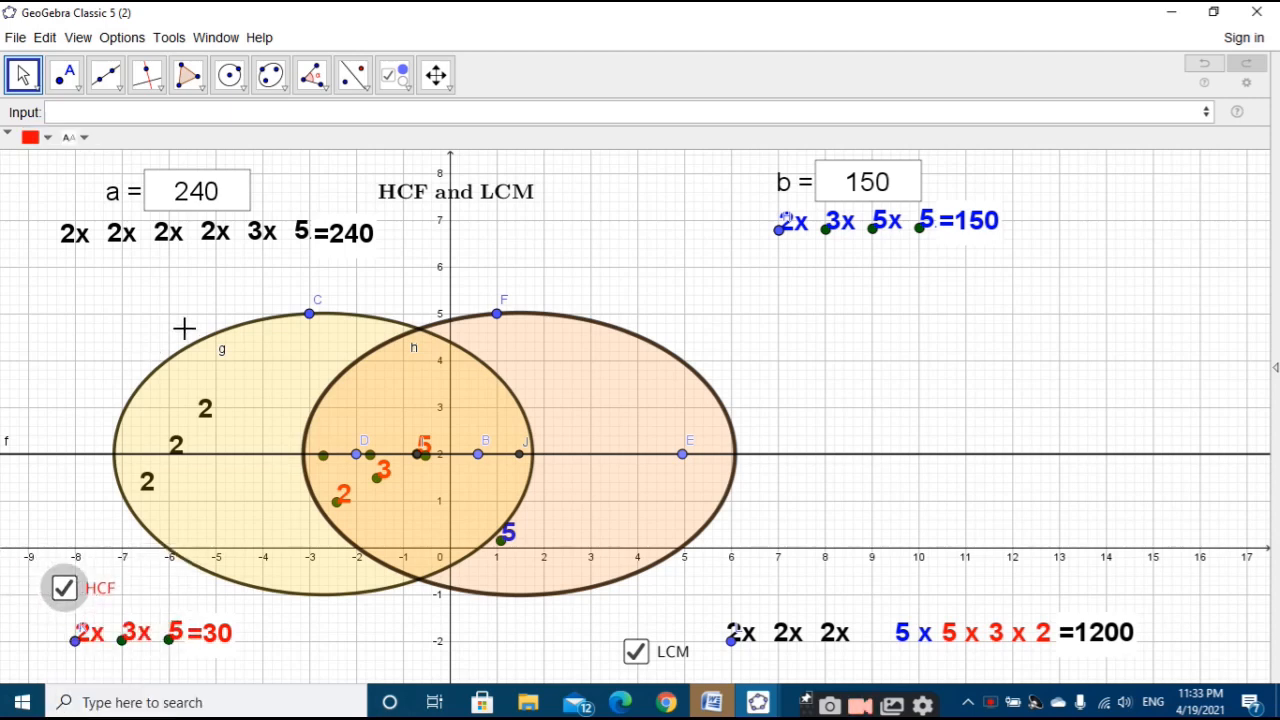
# Step: Turn off the label of point C on the yellow ellipse and hide the point
pyautogui.rightClick(309, 314)
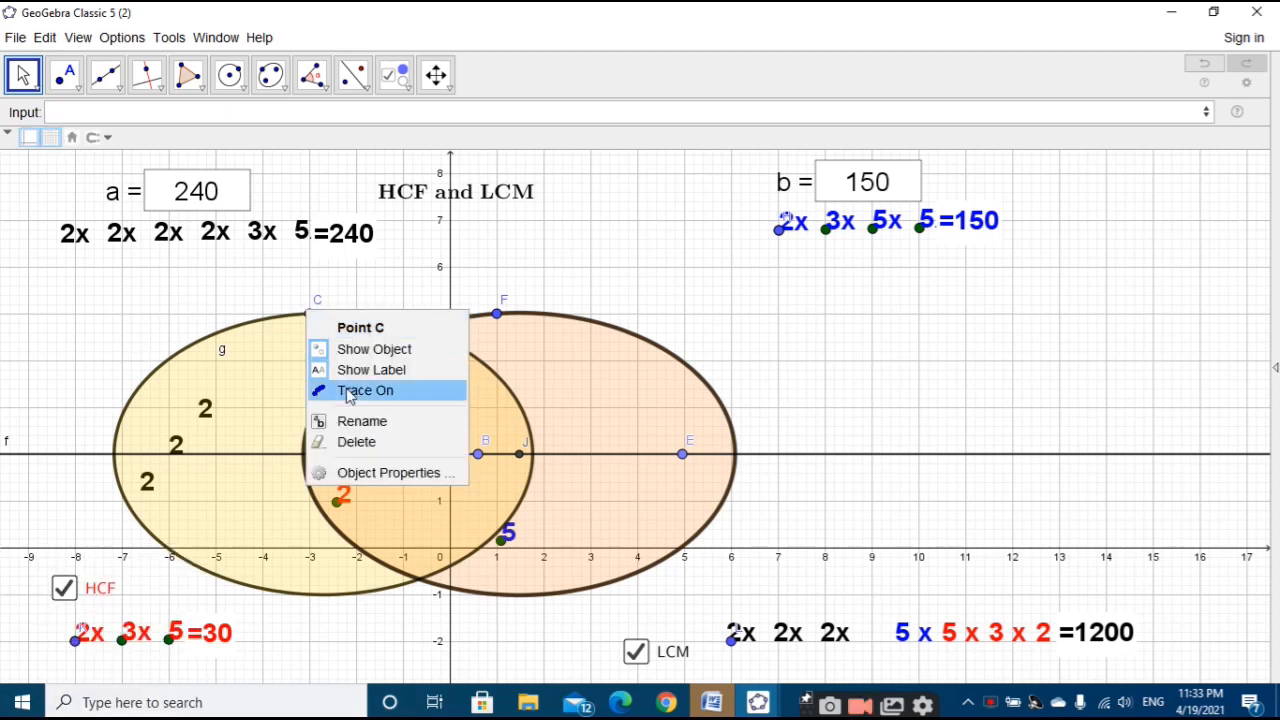
pyautogui.click(348, 369)
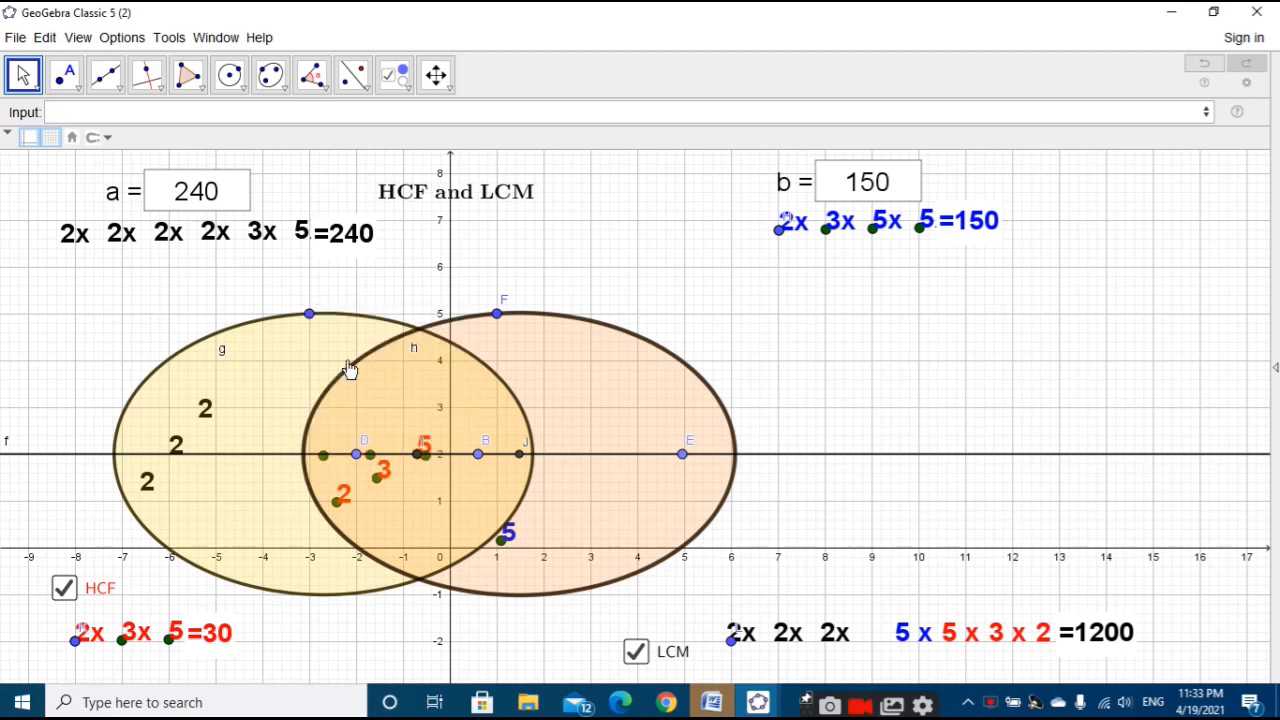
pyautogui.rightClick(309, 317)
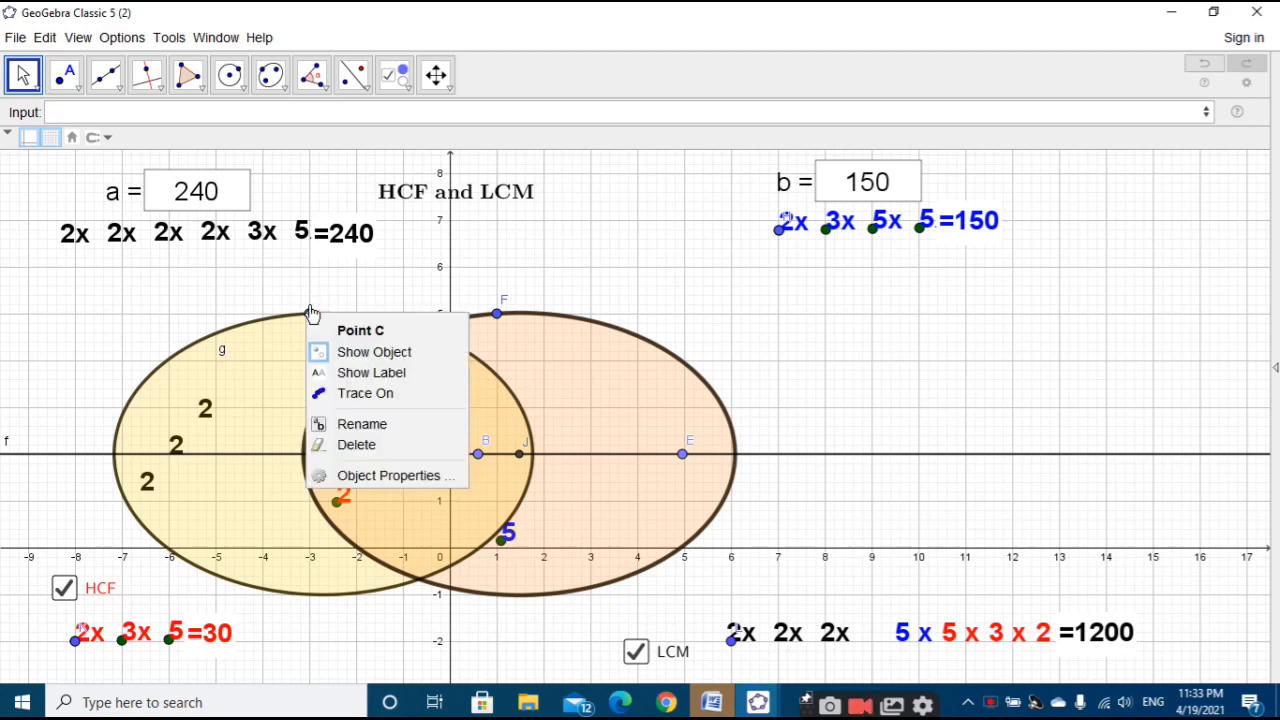
pyautogui.click(273, 354)
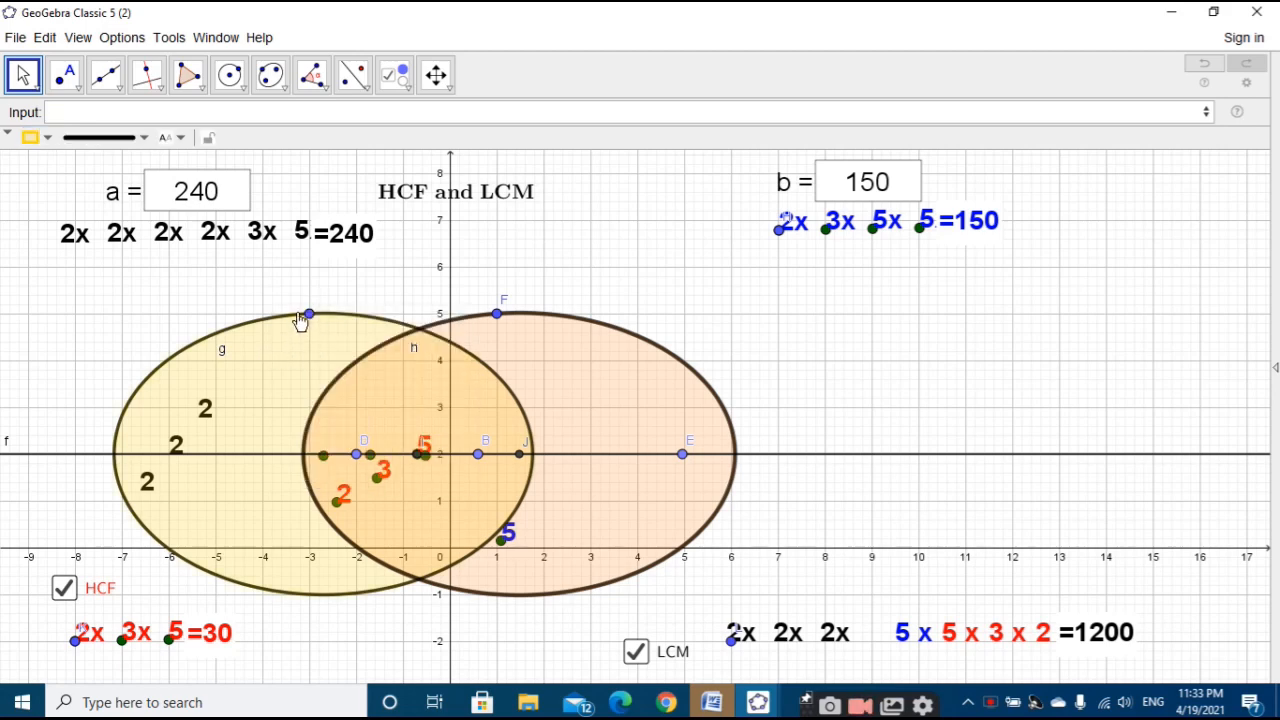
pyautogui.click(310, 316)
pyautogui.rightClick(310, 316)
pyautogui.click(345, 354)
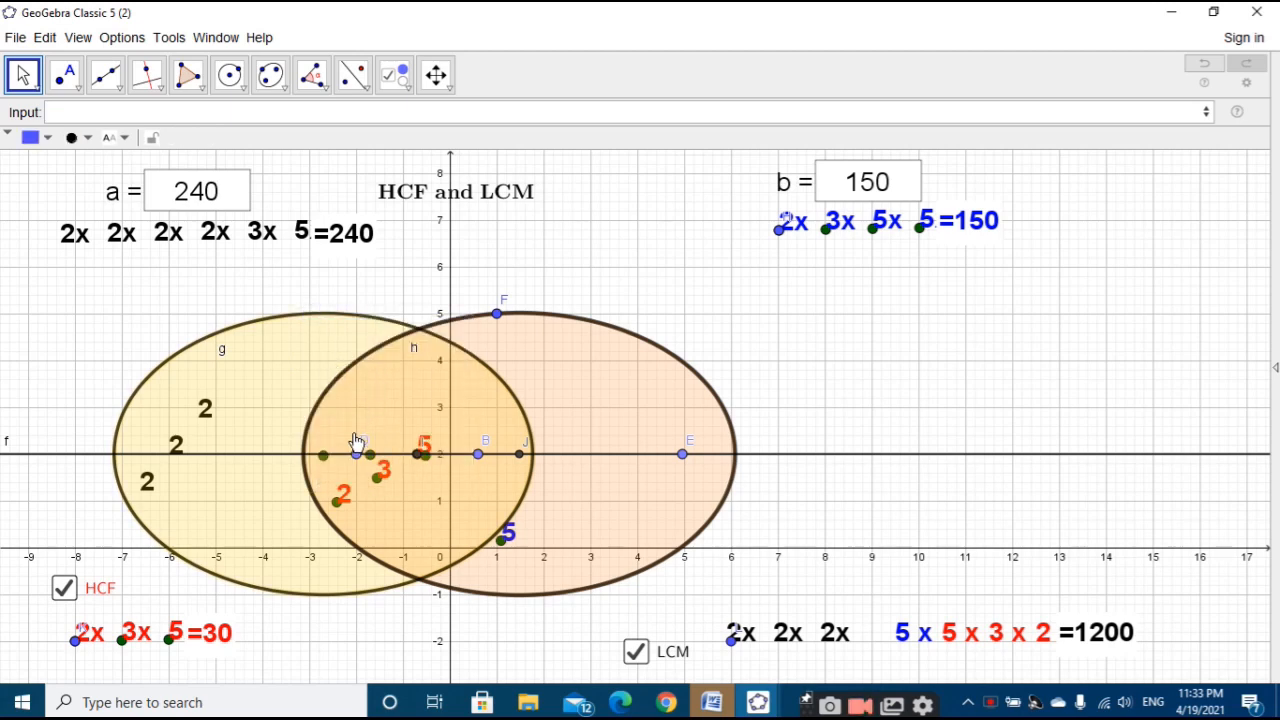
# Step: Hide the horizontal line f and the points E and F that define the orange ellipse
pyautogui.click(330, 456)
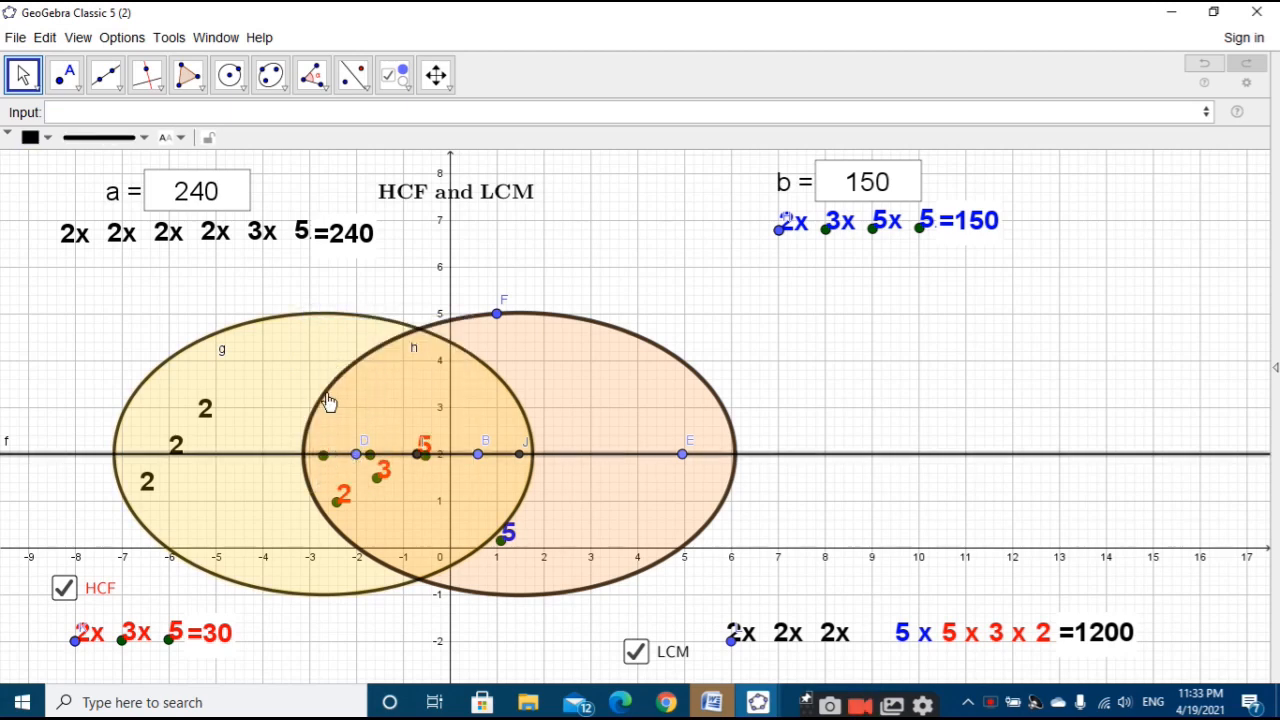
pyautogui.rightClick(766, 462)
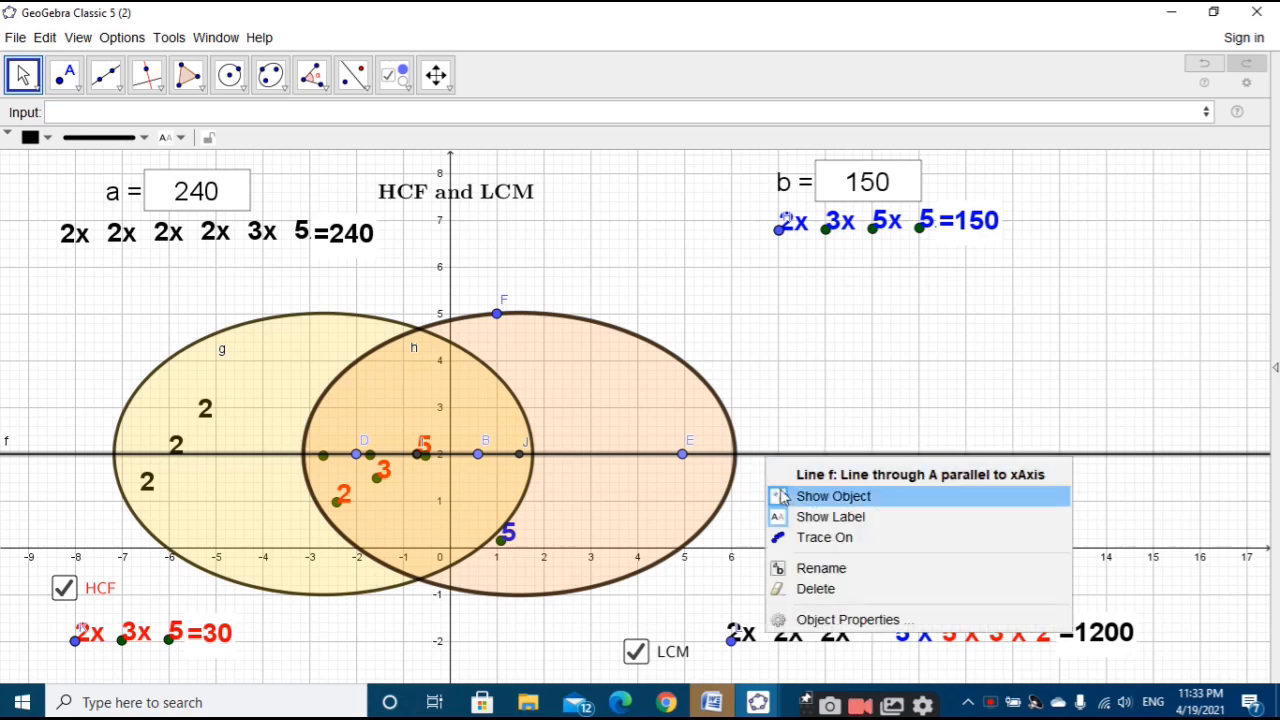
pyautogui.click(780, 494)
pyautogui.rightClick(685, 465)
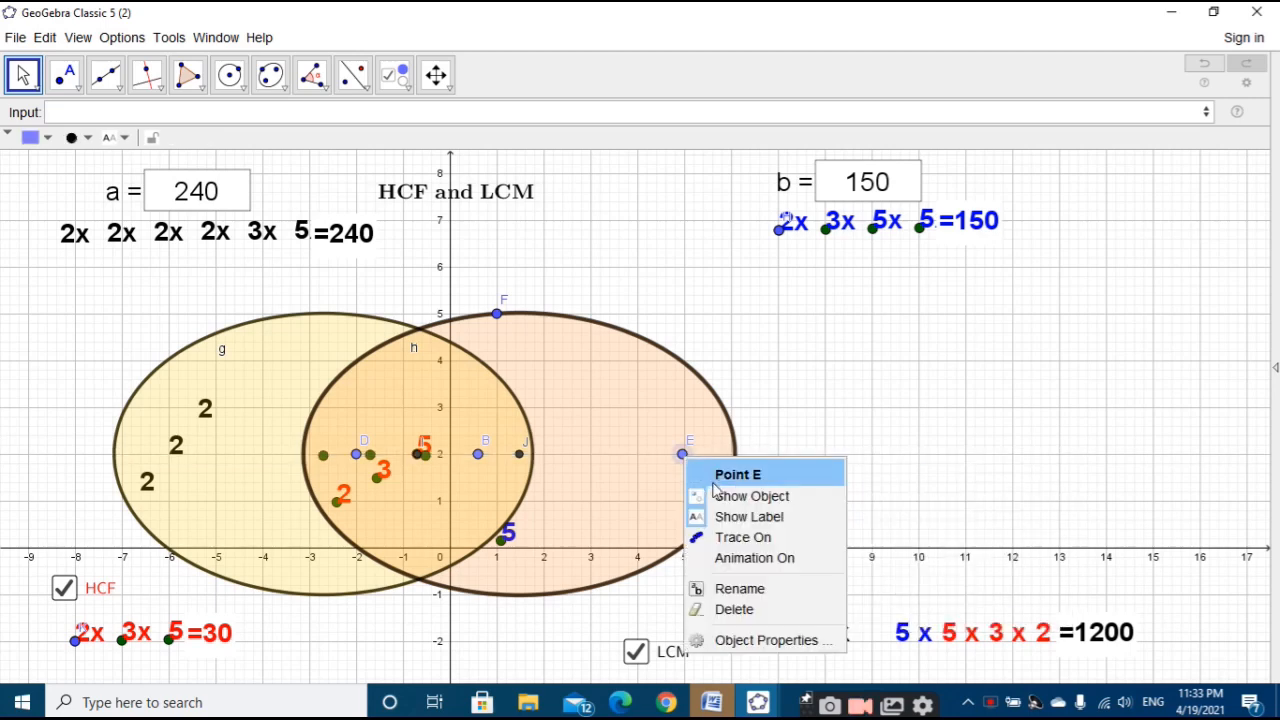
pyautogui.click(712, 494)
pyautogui.rightClick(497, 316)
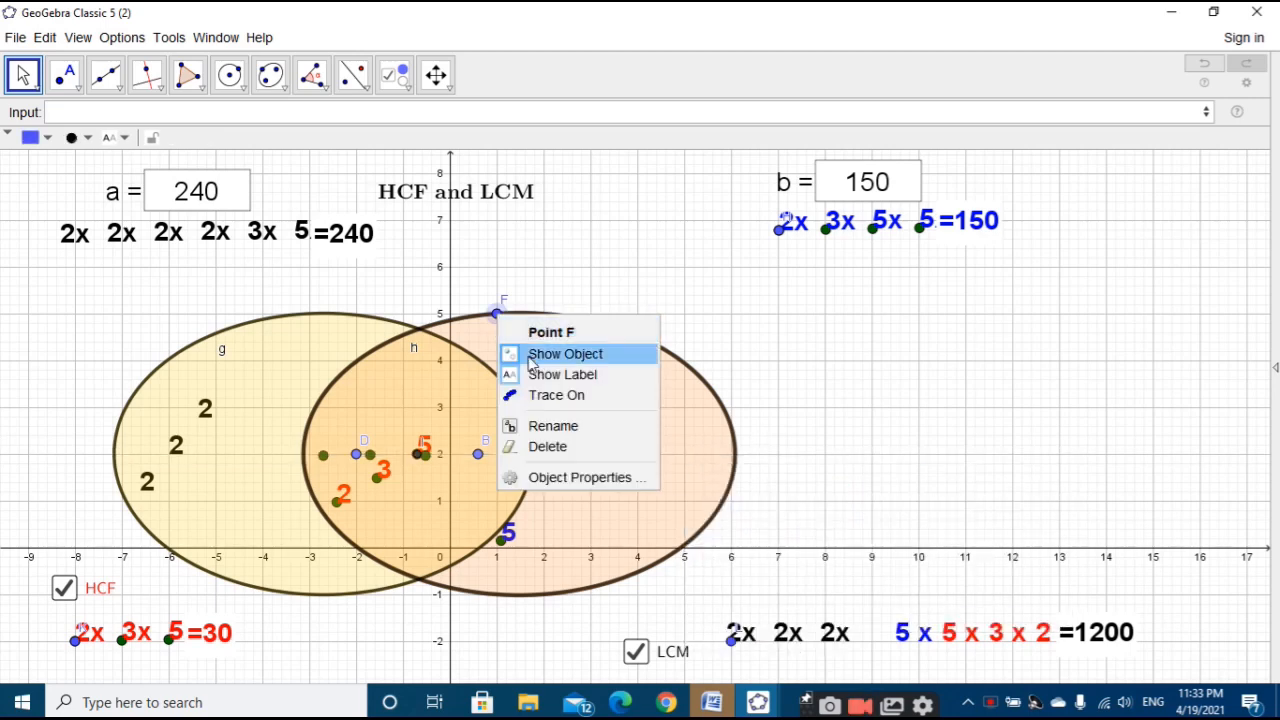
pyautogui.click(525, 351)
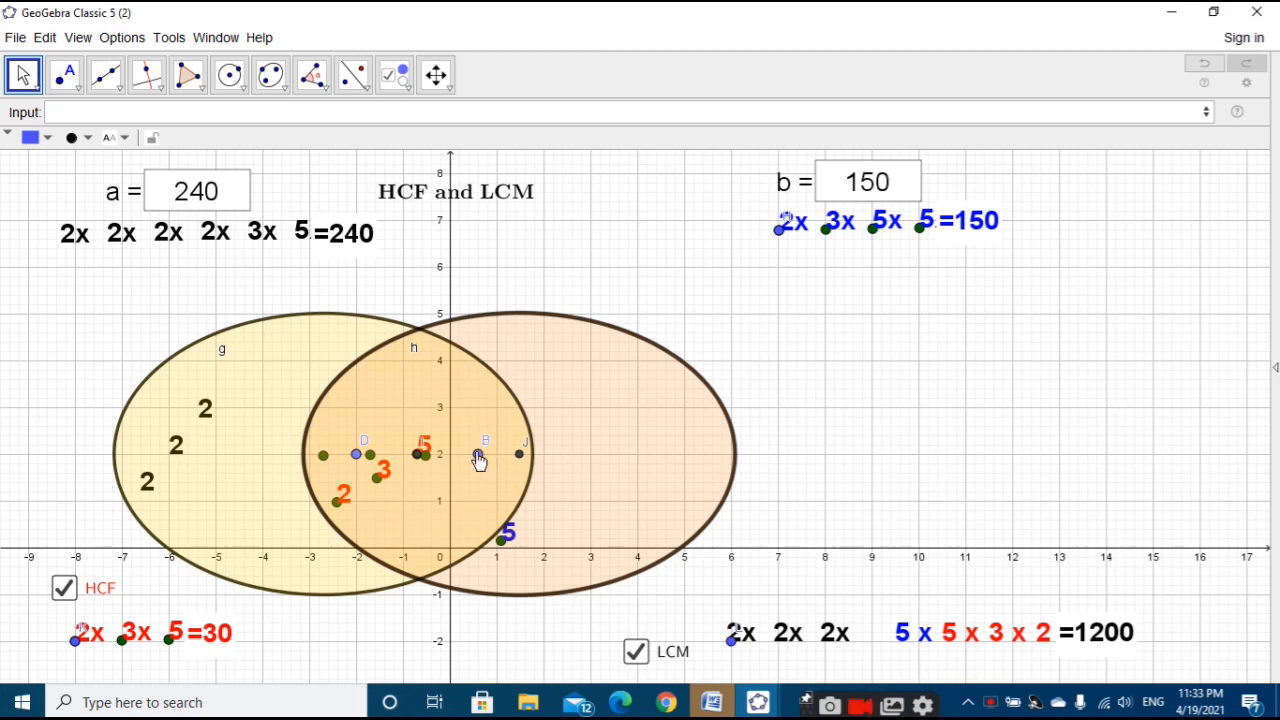
# Step: Hide the points B, J, I and D along the ellipses' horizontal centre line
pyautogui.rightClick(484, 456)
pyautogui.click(507, 491)
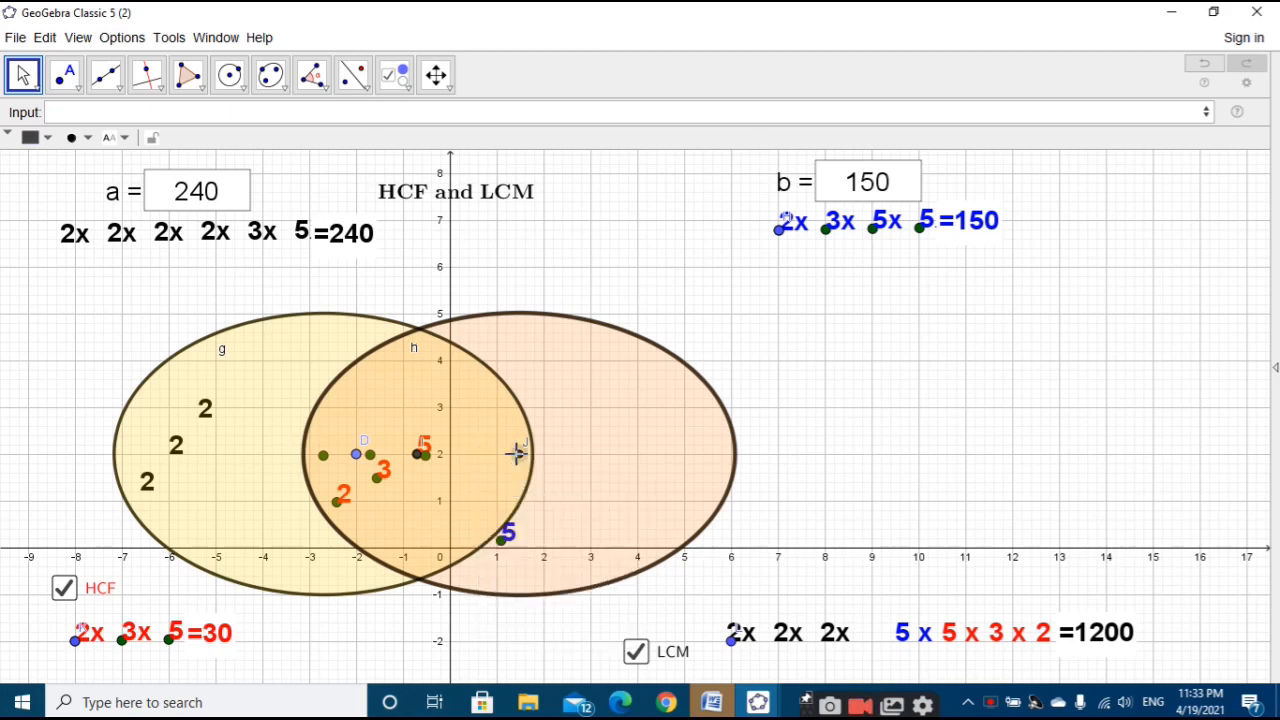
pyautogui.rightClick(516, 455)
pyautogui.click(525, 491)
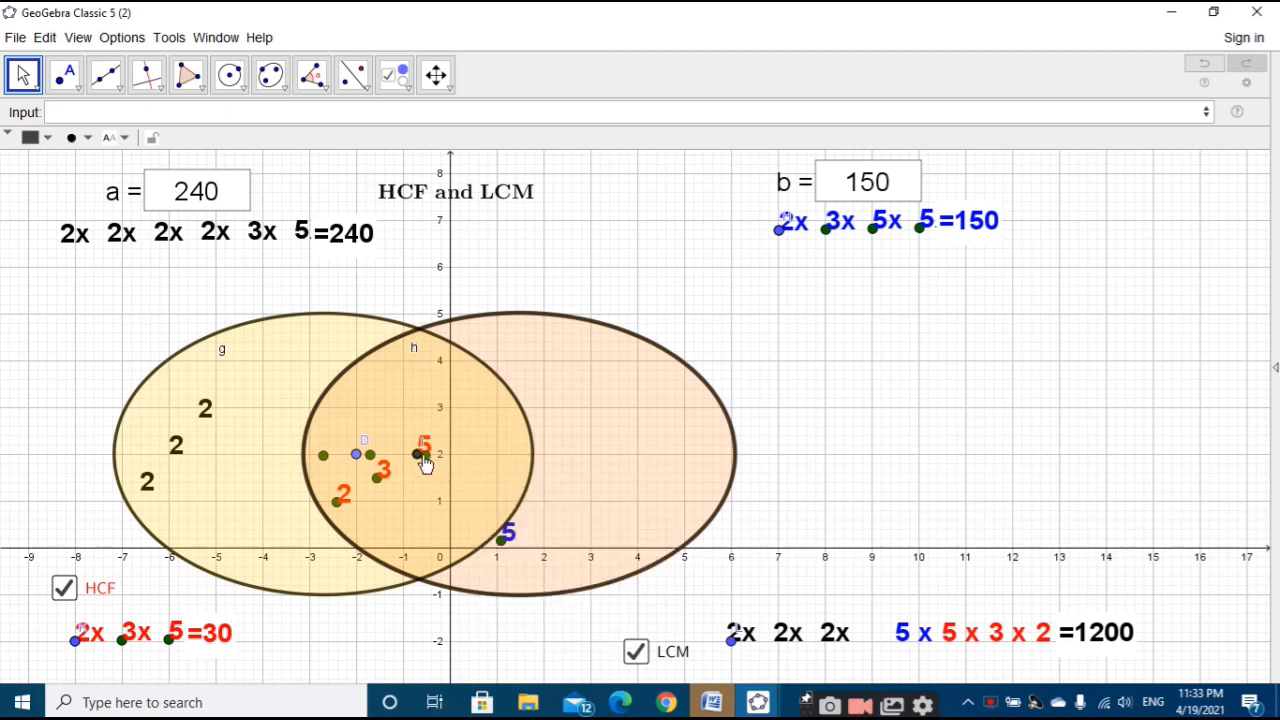
pyautogui.rightClick(419, 454)
pyautogui.click(470, 494)
pyautogui.click(360, 455)
pyautogui.rightClick(365, 455)
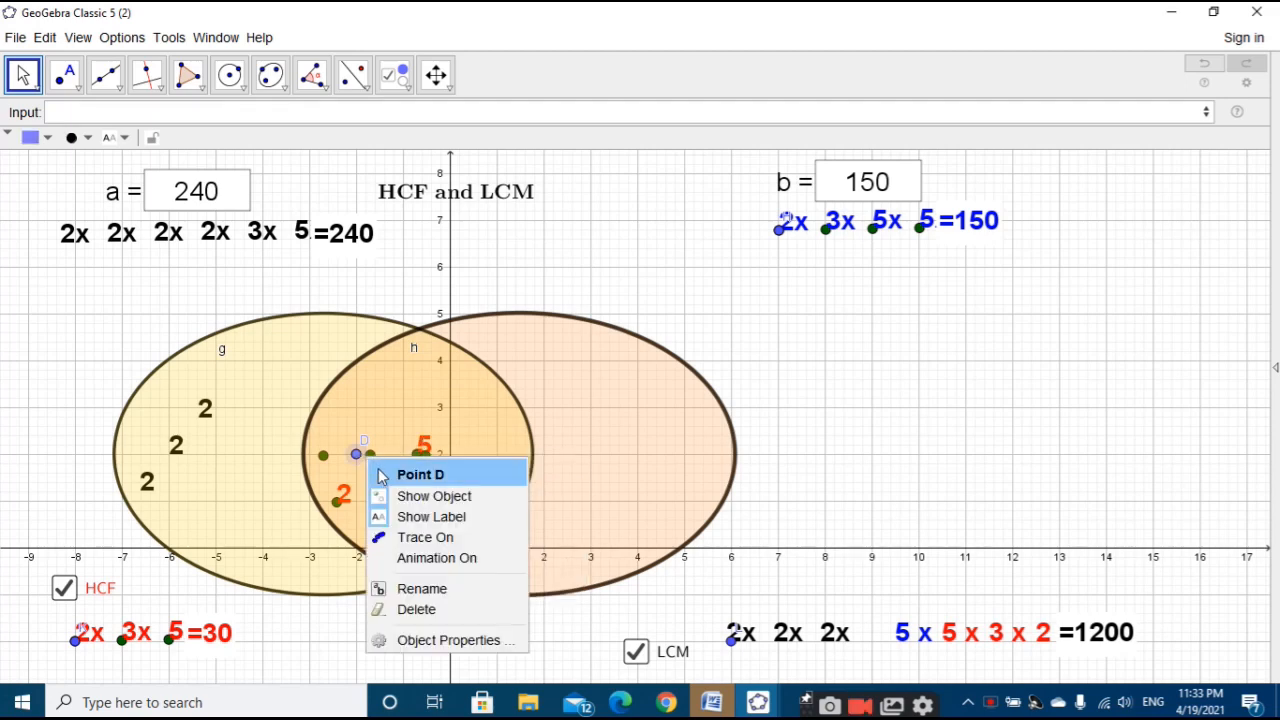
pyautogui.click(405, 494)
pyautogui.click(325, 466)
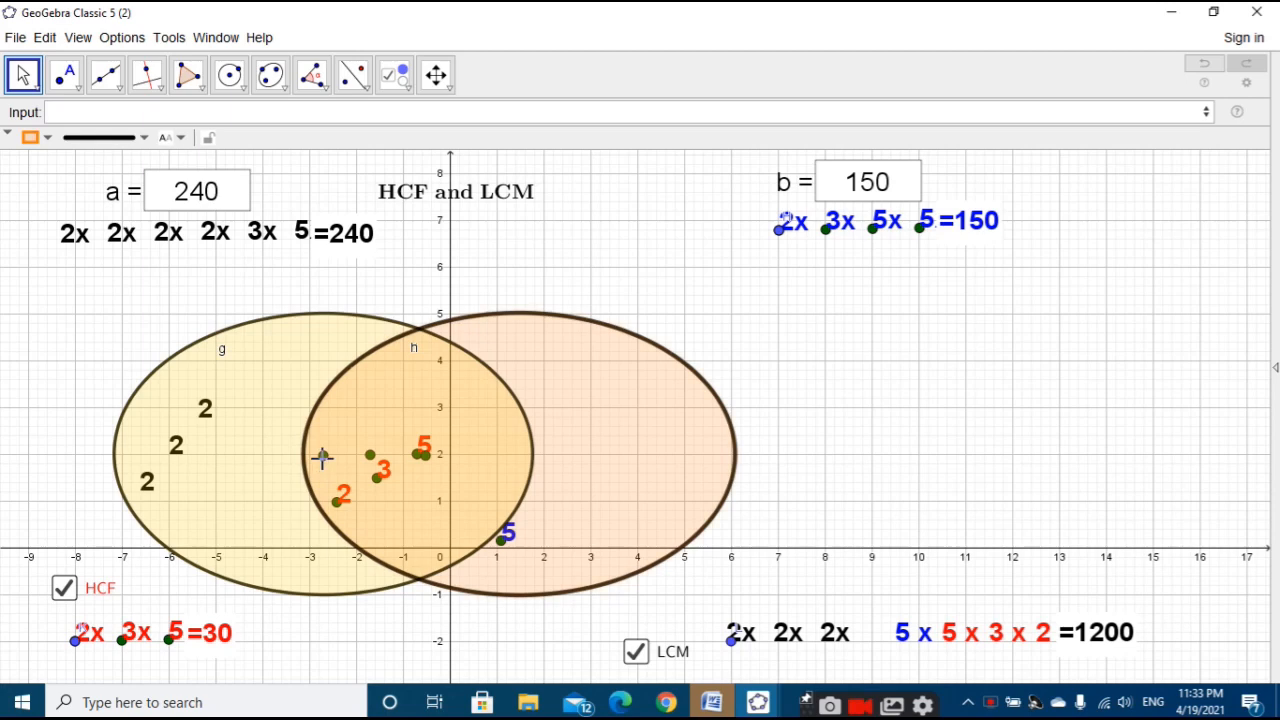
pyautogui.rightClick(324, 462)
pyautogui.click(300, 404)
pyautogui.rightClick(505, 546)
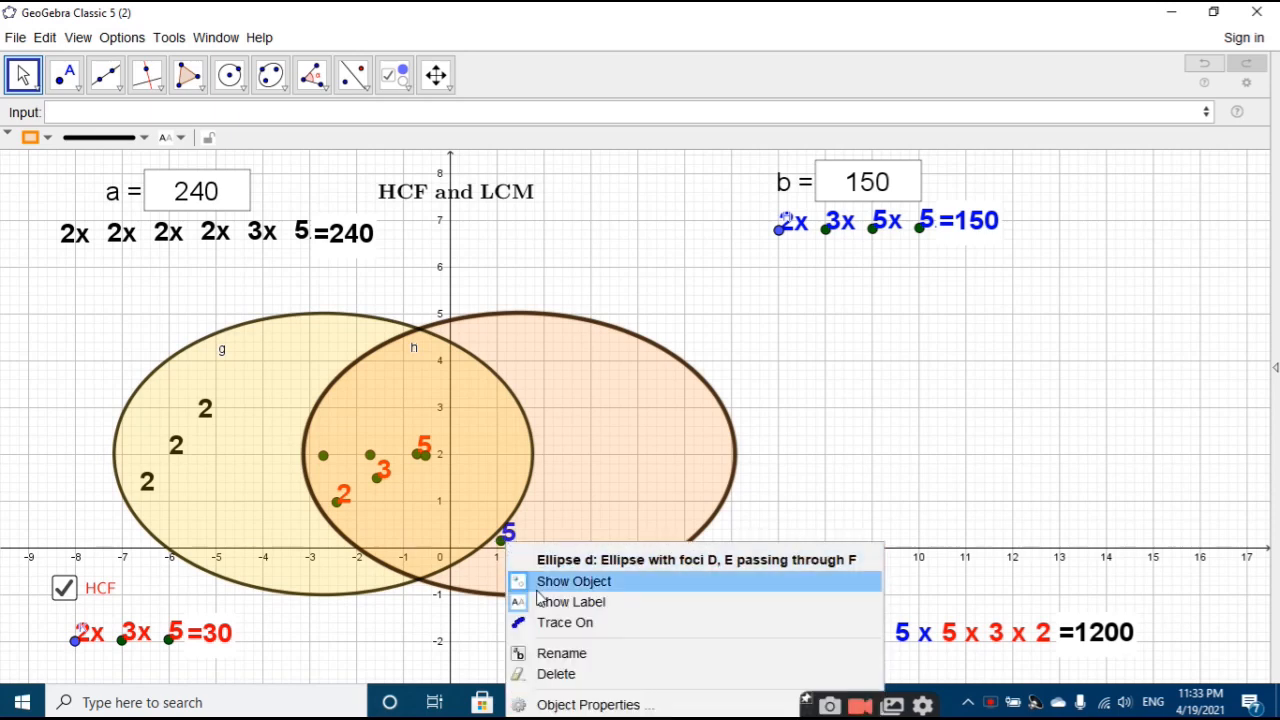
pyautogui.click(537, 582)
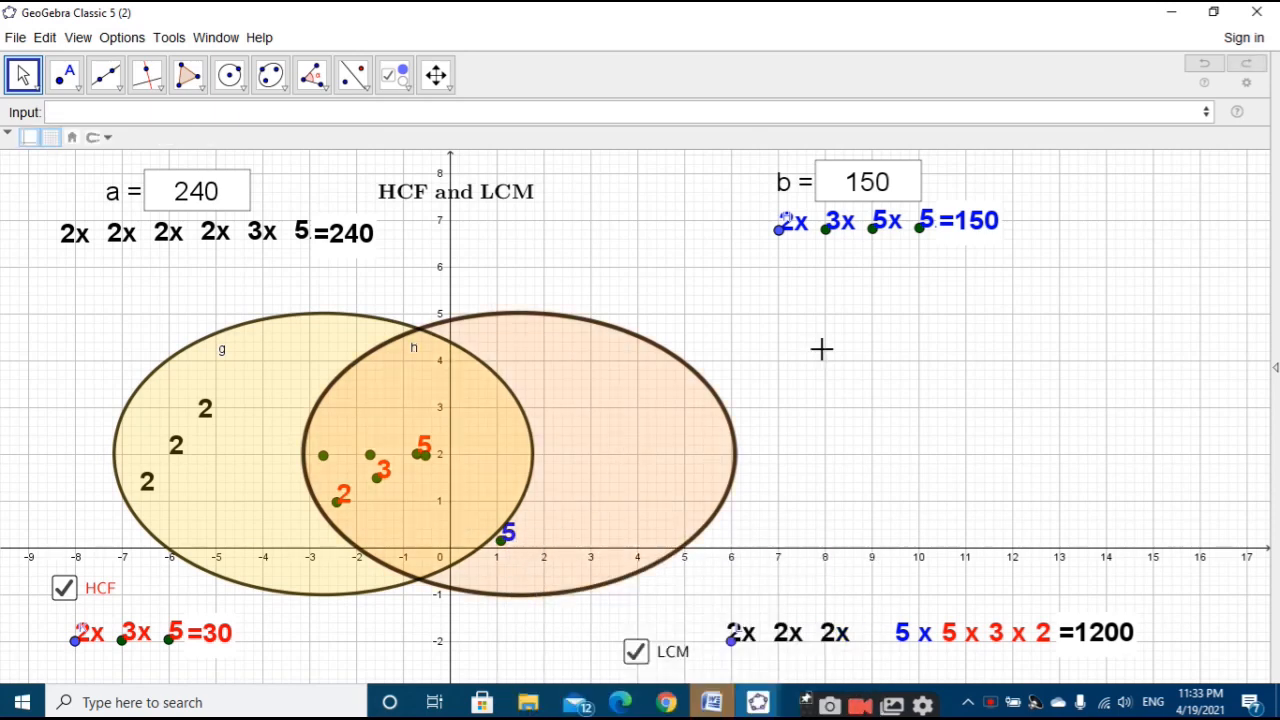
# Step: Show the Algebra view and hide the point sequence l11 and the anchor points L and K of the product rows
pyautogui.click(78, 37)
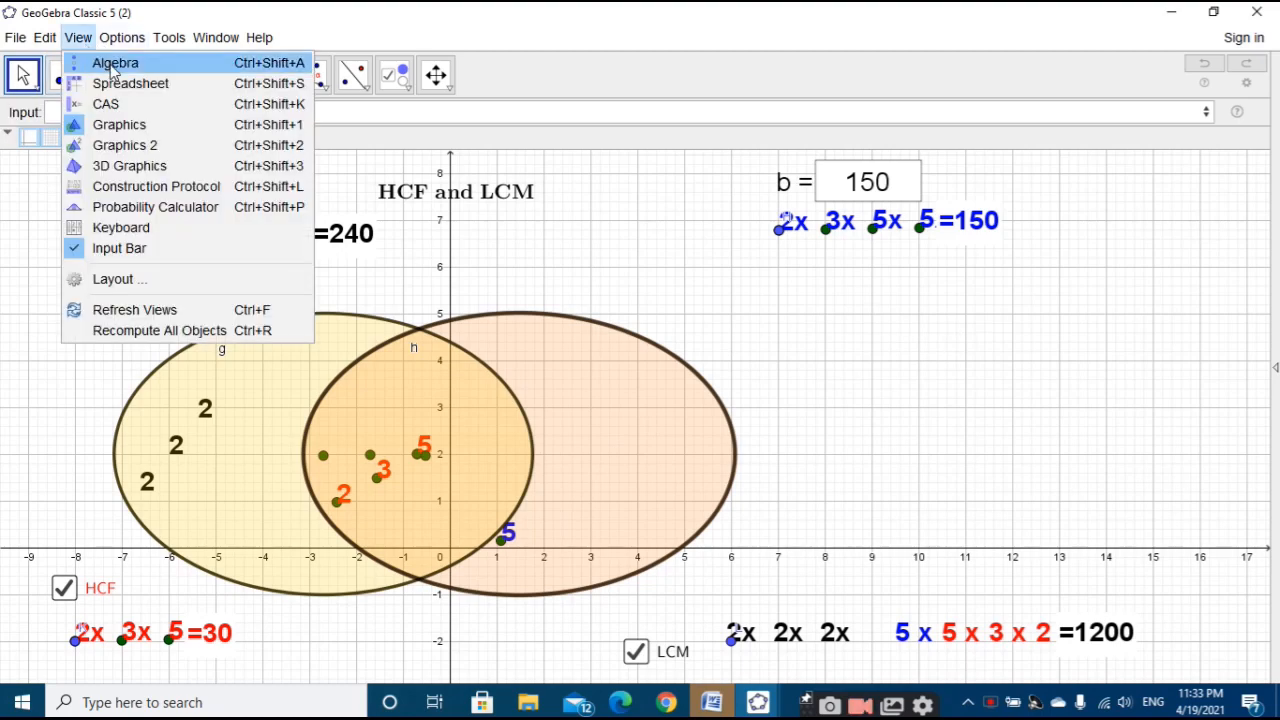
pyautogui.click(100, 57)
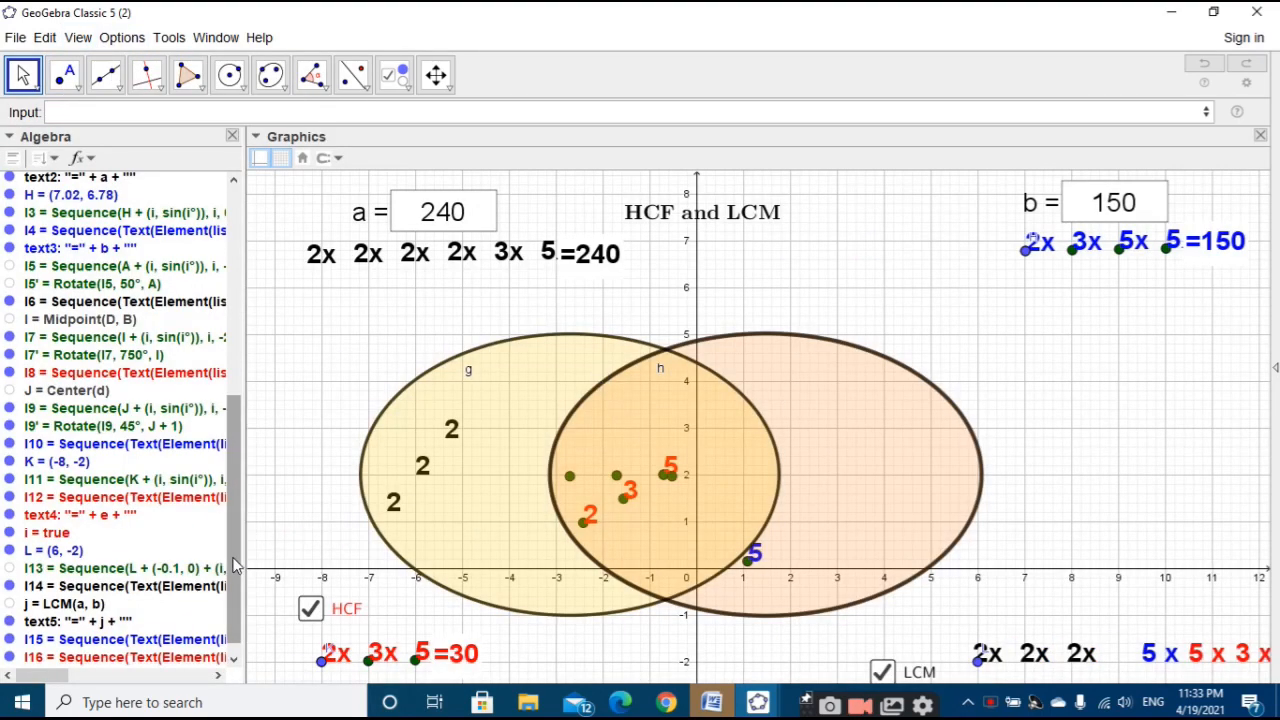
pyautogui.scroll(-1, 100, 555)
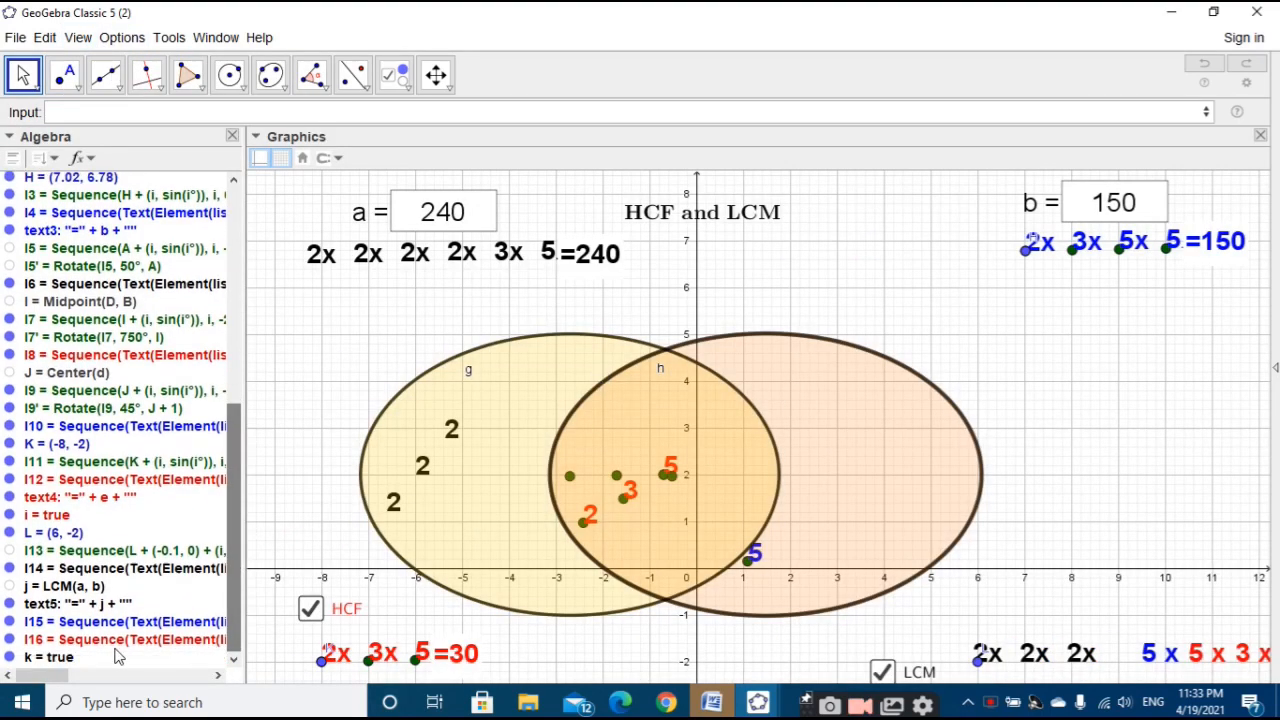
pyautogui.click(9, 462)
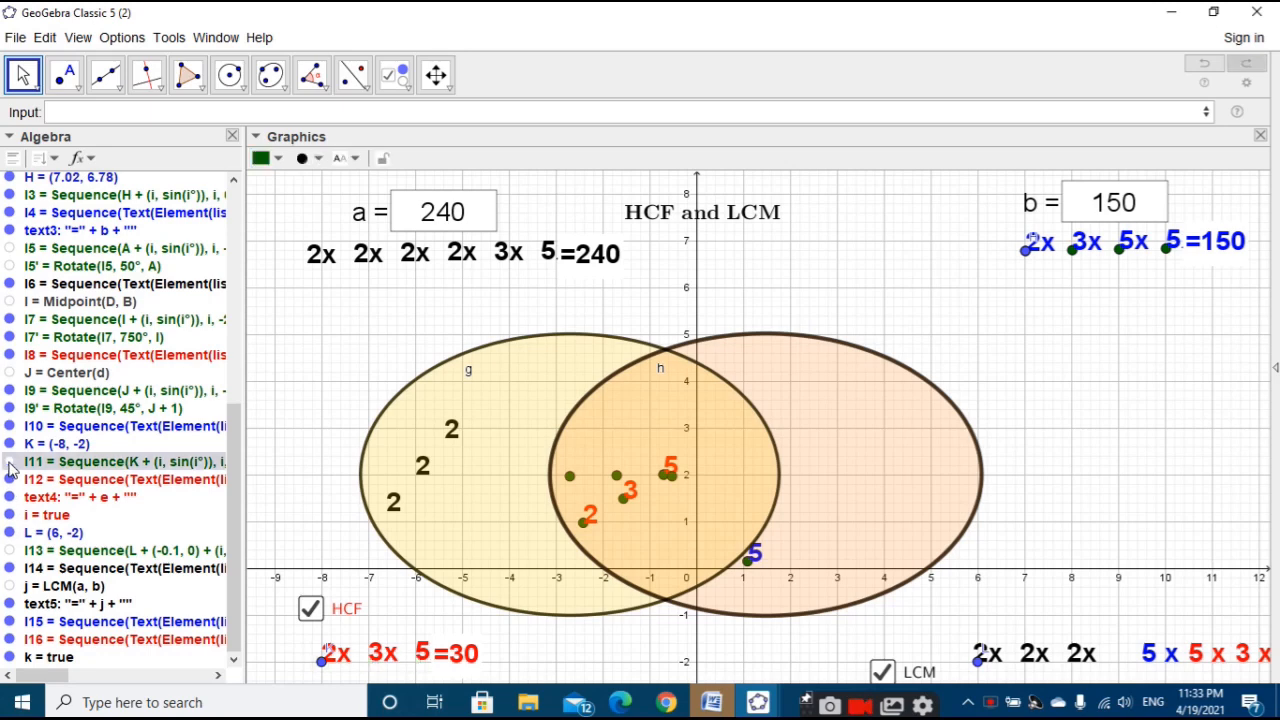
pyautogui.click(8, 535)
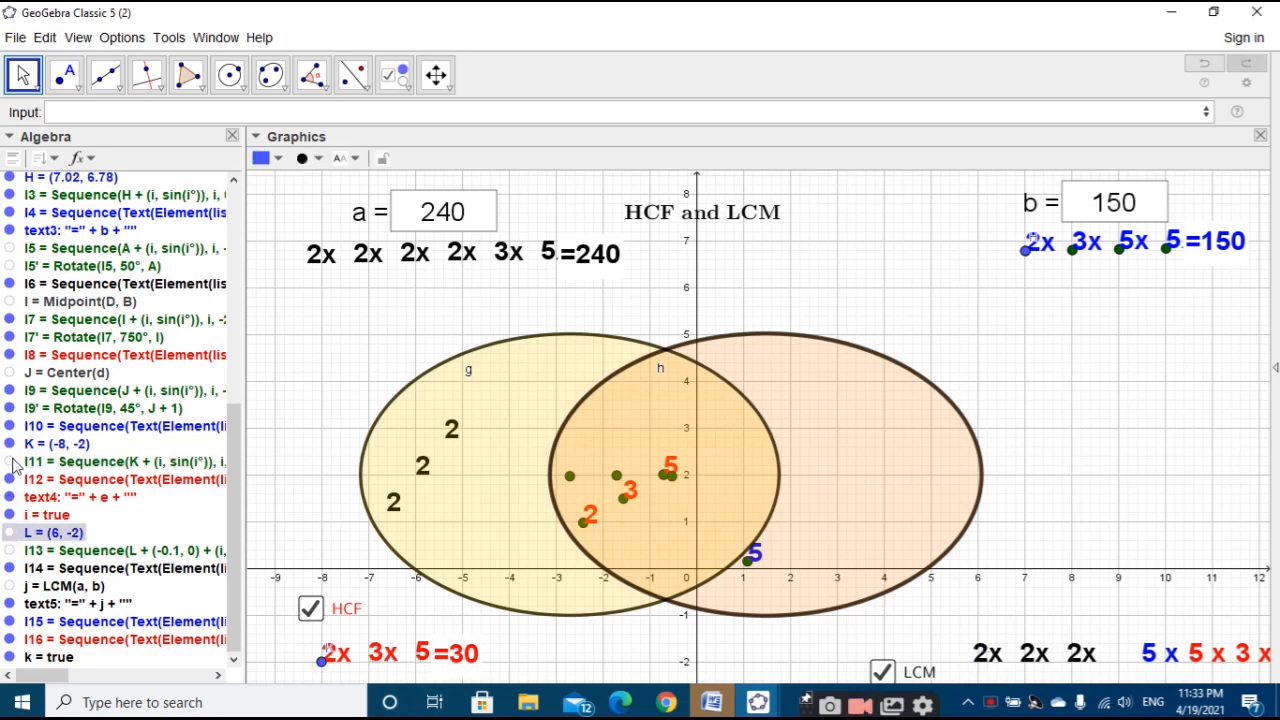
pyautogui.click(9, 444)
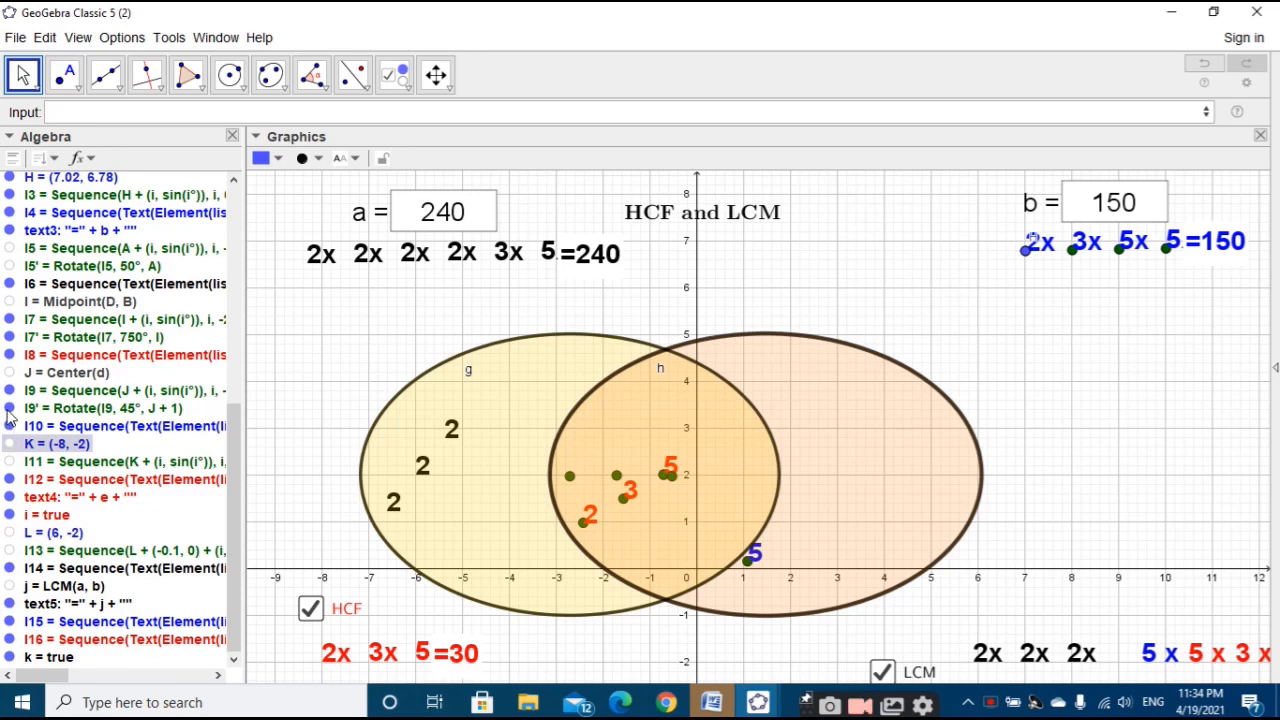
# Step: Hide the point sequences l9 and l7 and their rotated copies l9' and l7' inside the Venn diagram
pyautogui.click(9, 408)
pyautogui.click(9, 391)
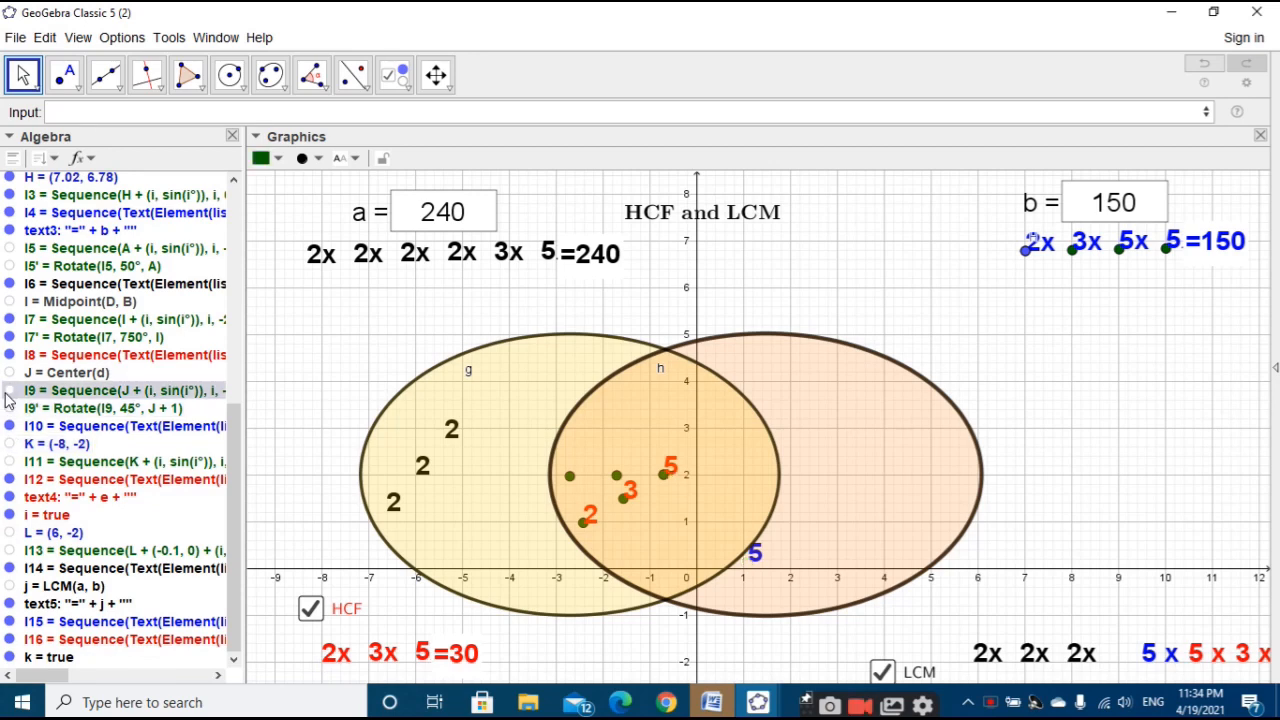
pyautogui.click(9, 337)
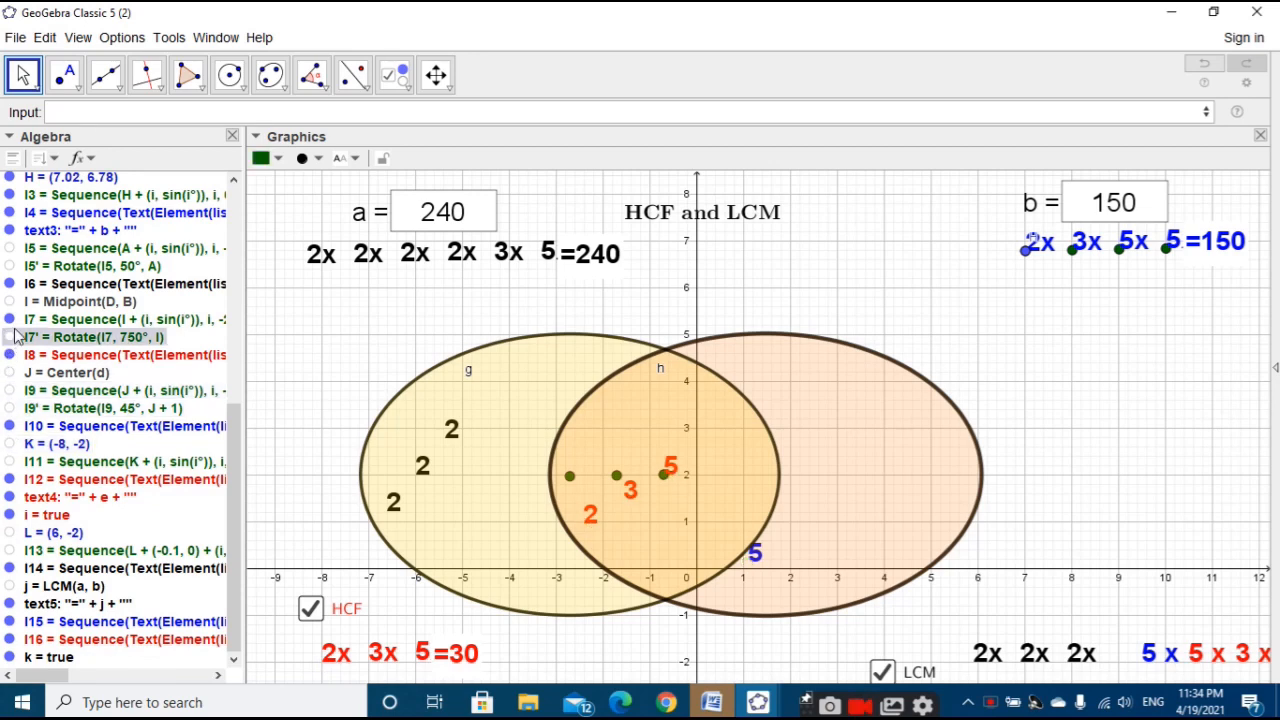
pyautogui.click(10, 319)
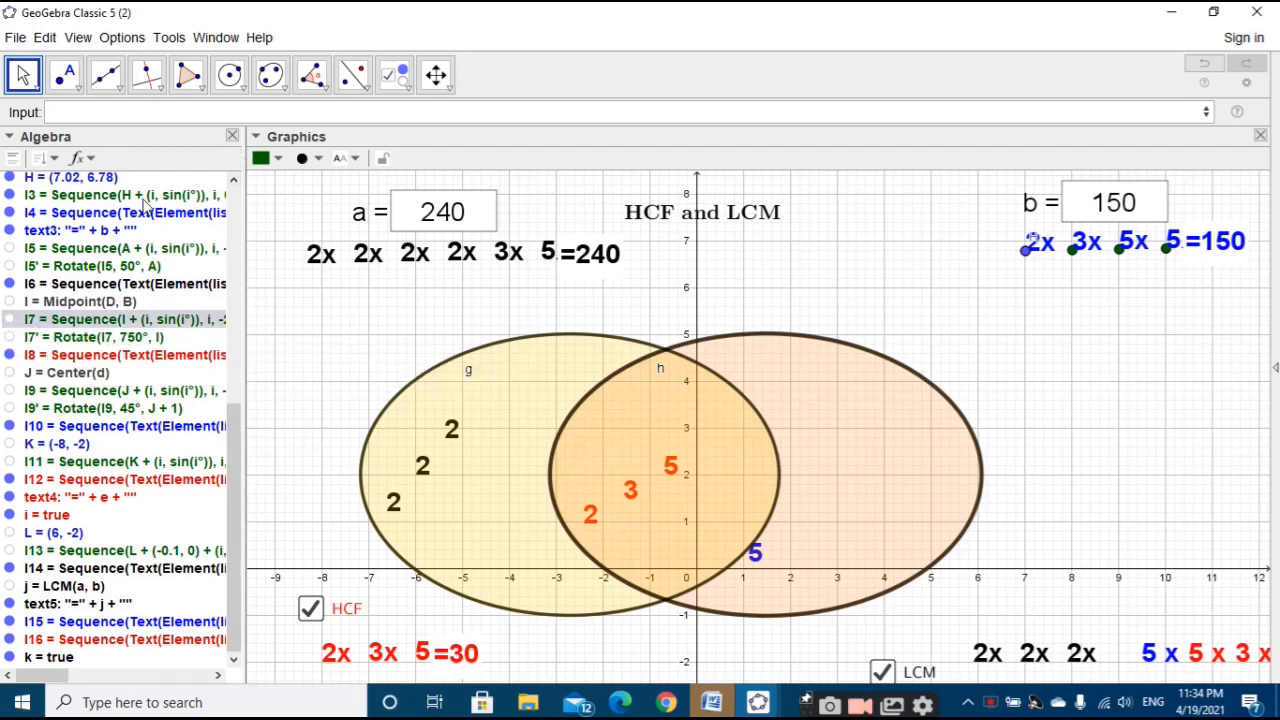
# Step: Hide point H and the point sequence l3 under the factor row of b, and close the Algebra view
pyautogui.scroll(3, 17, 317)
pyautogui.click(5, 325)
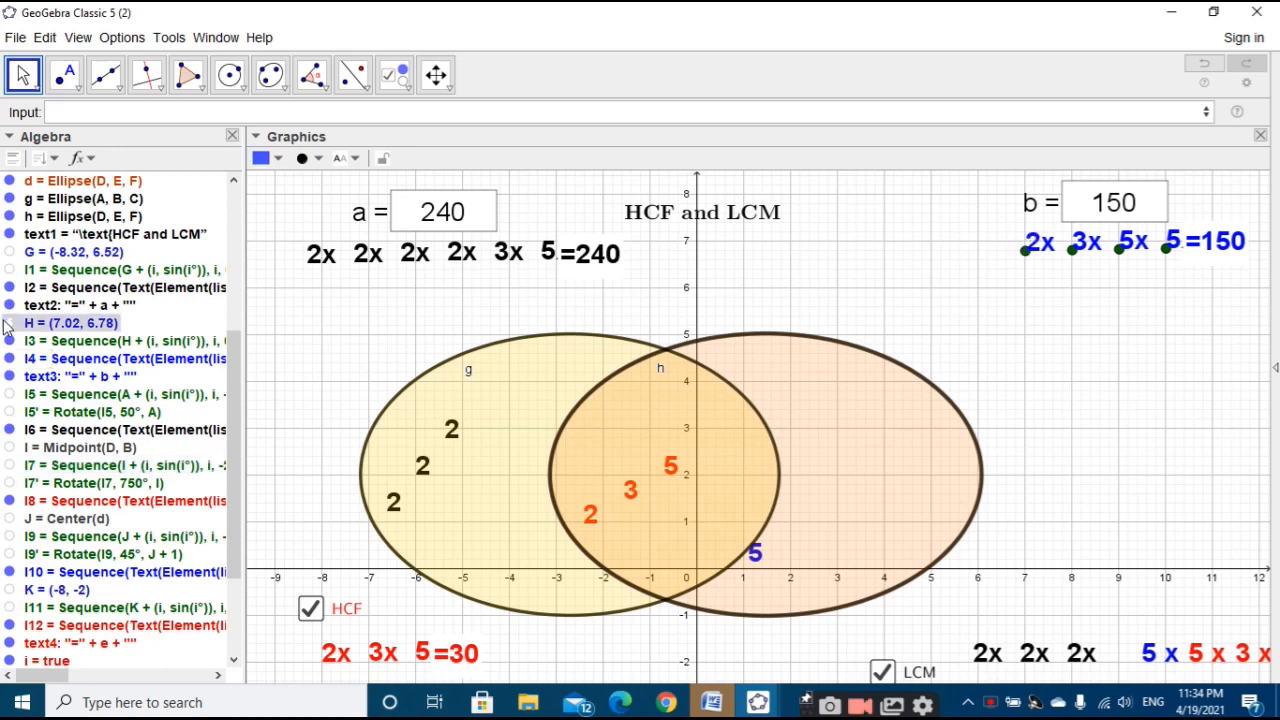
pyautogui.click(9, 341)
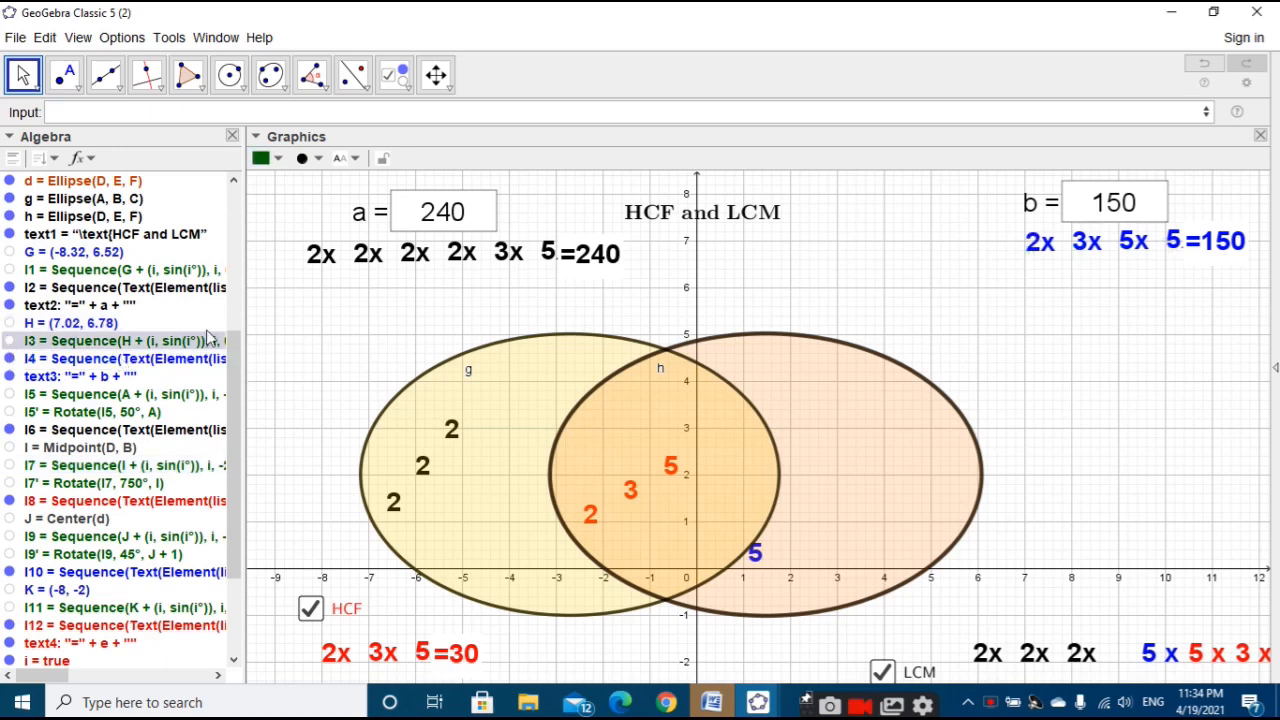
pyautogui.click(232, 136)
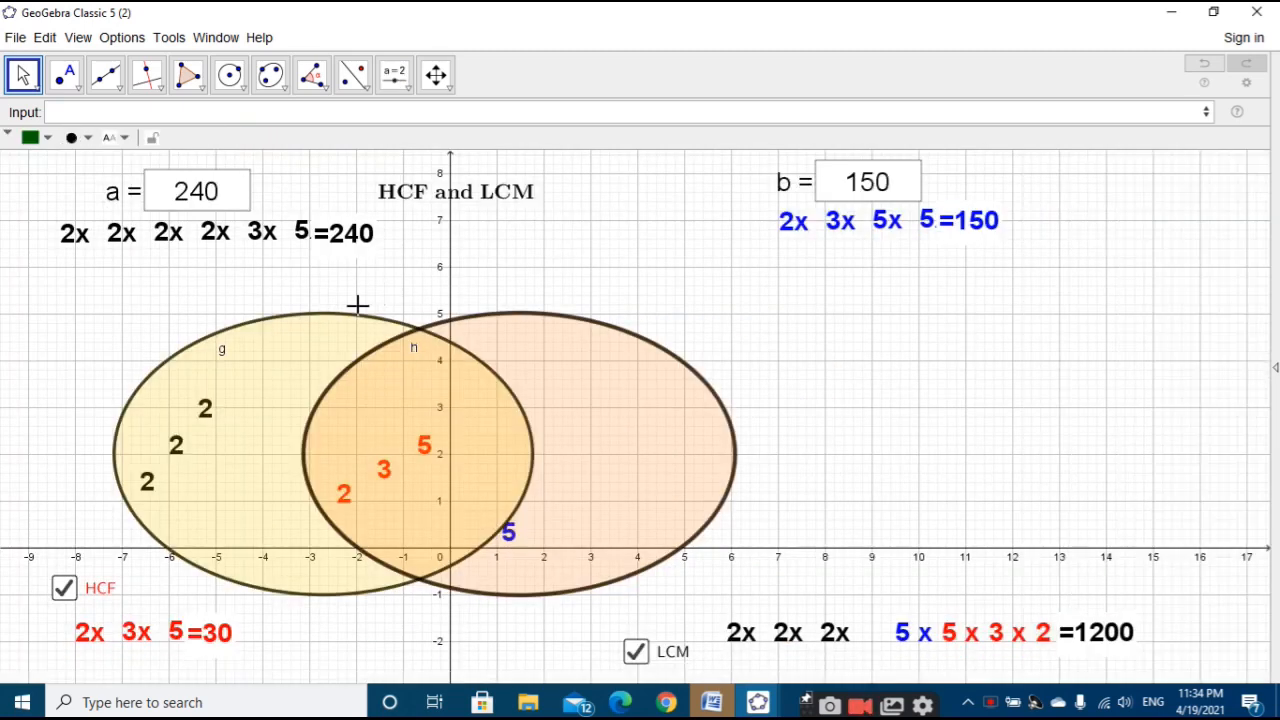
# Step: Move the HCF check box down beside the start of the red HCF product row
pyautogui.click(78, 37)
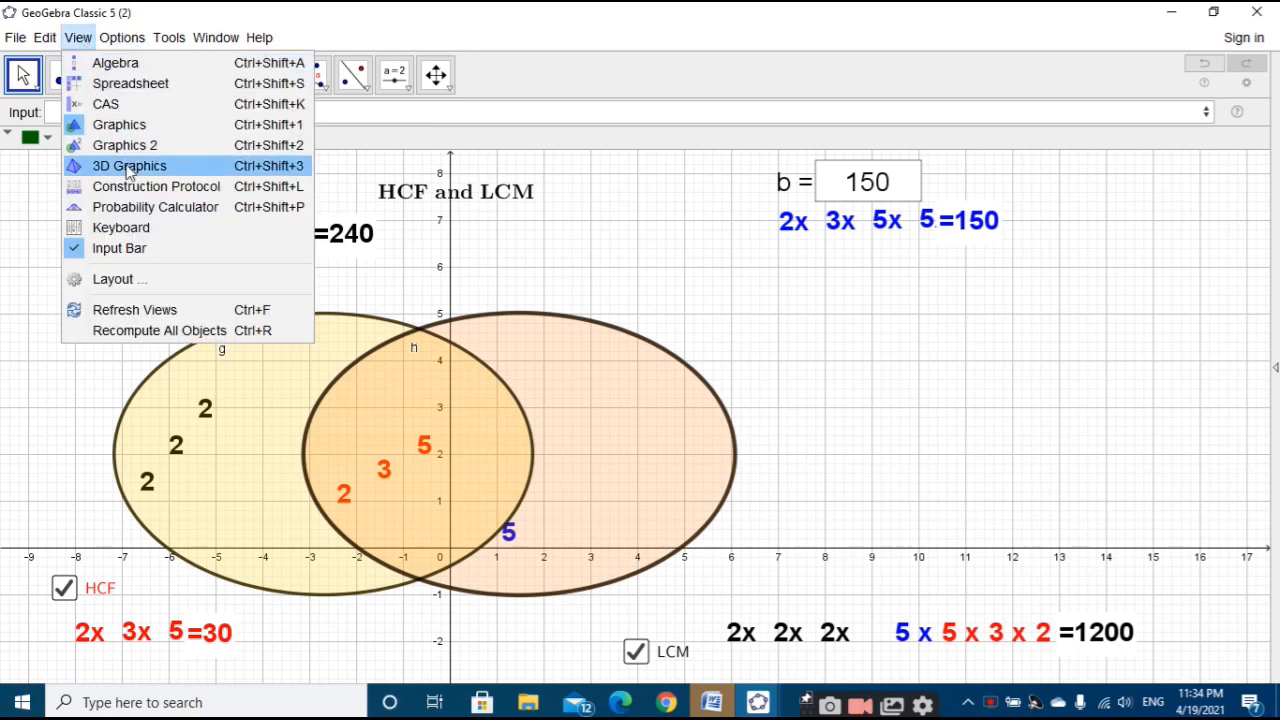
pyautogui.click(338, 316)
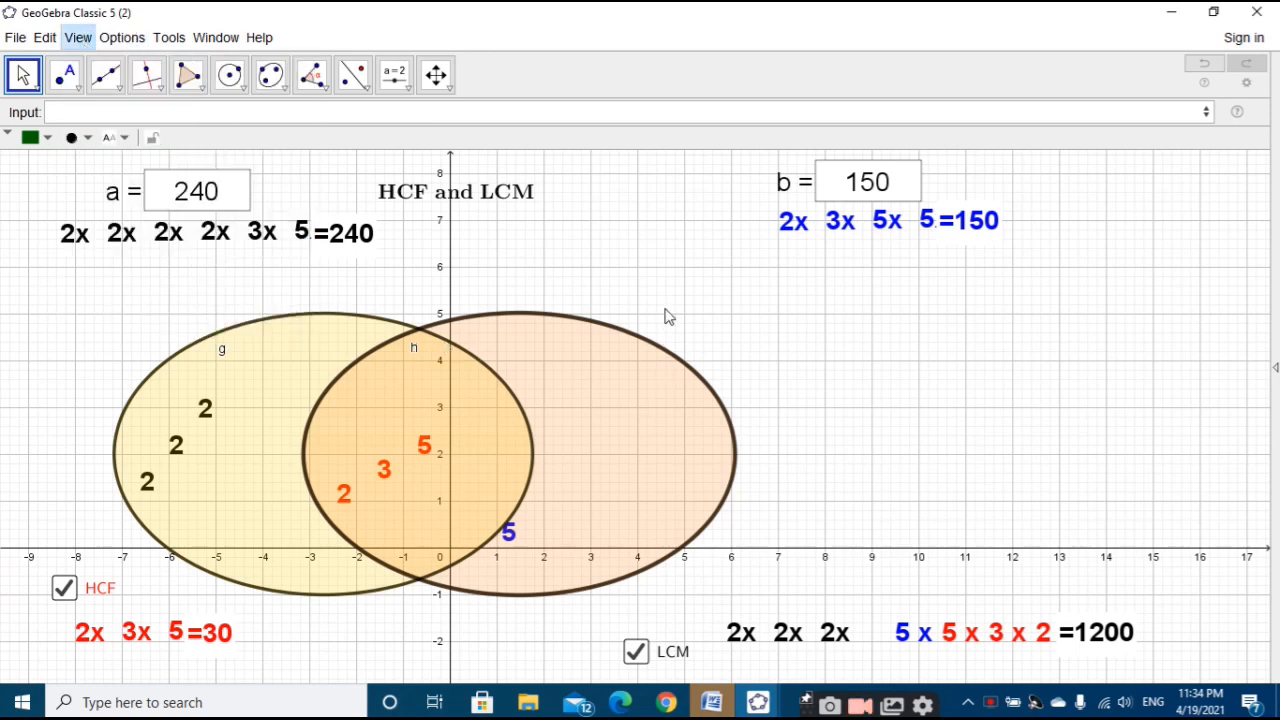
pyautogui.moveTo(890, 318); pyautogui.dragTo(985, 338)
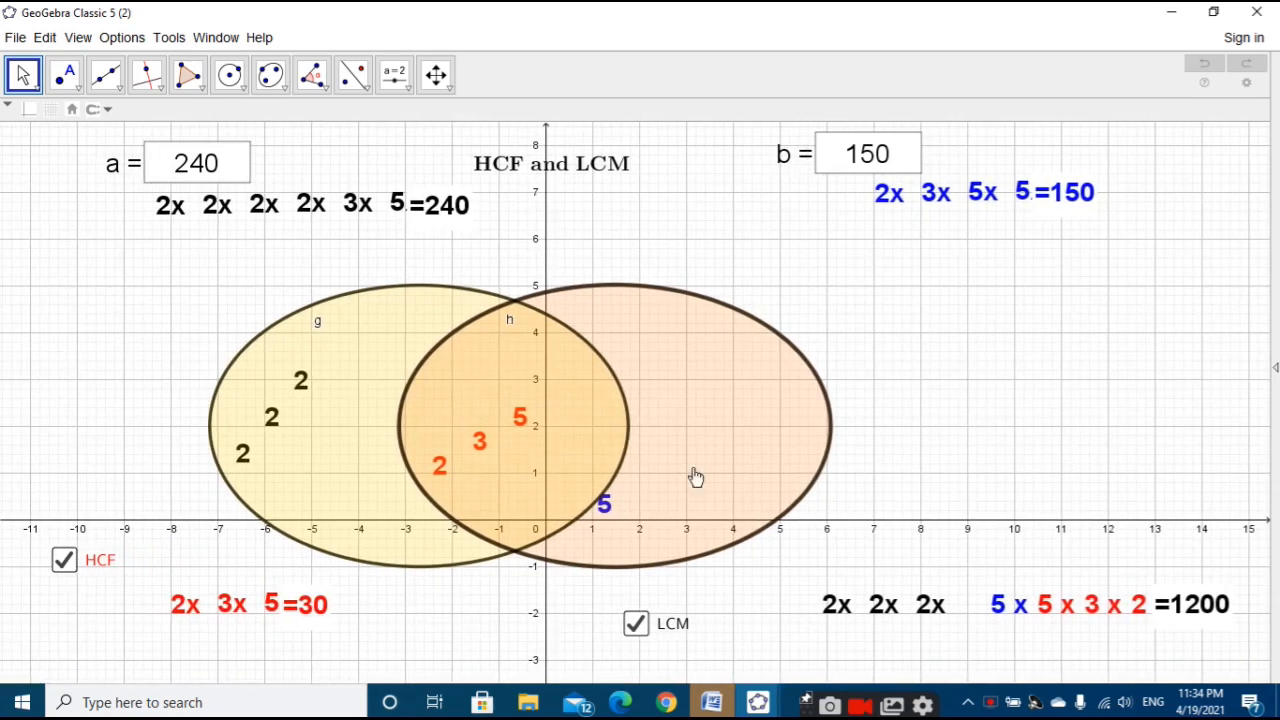
pyautogui.click(113, 570)
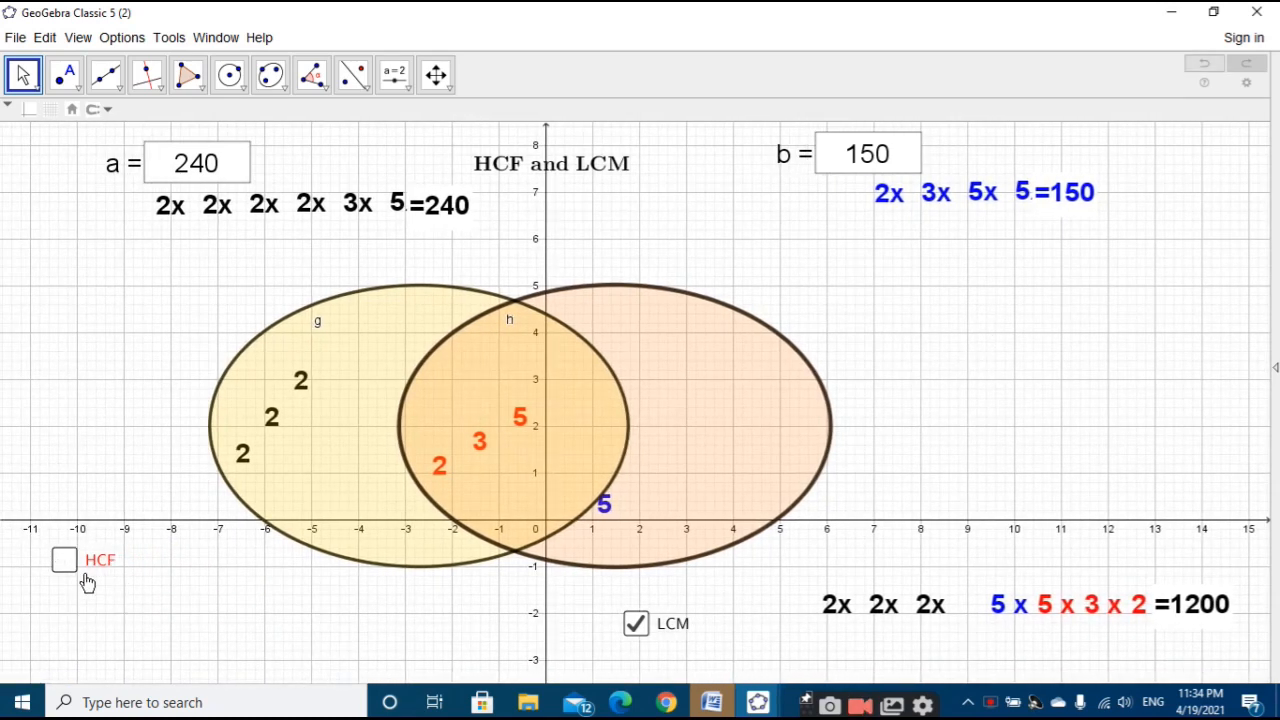
pyautogui.click(88, 563)
pyautogui.rightClick(90, 560)
pyautogui.click(110, 625)
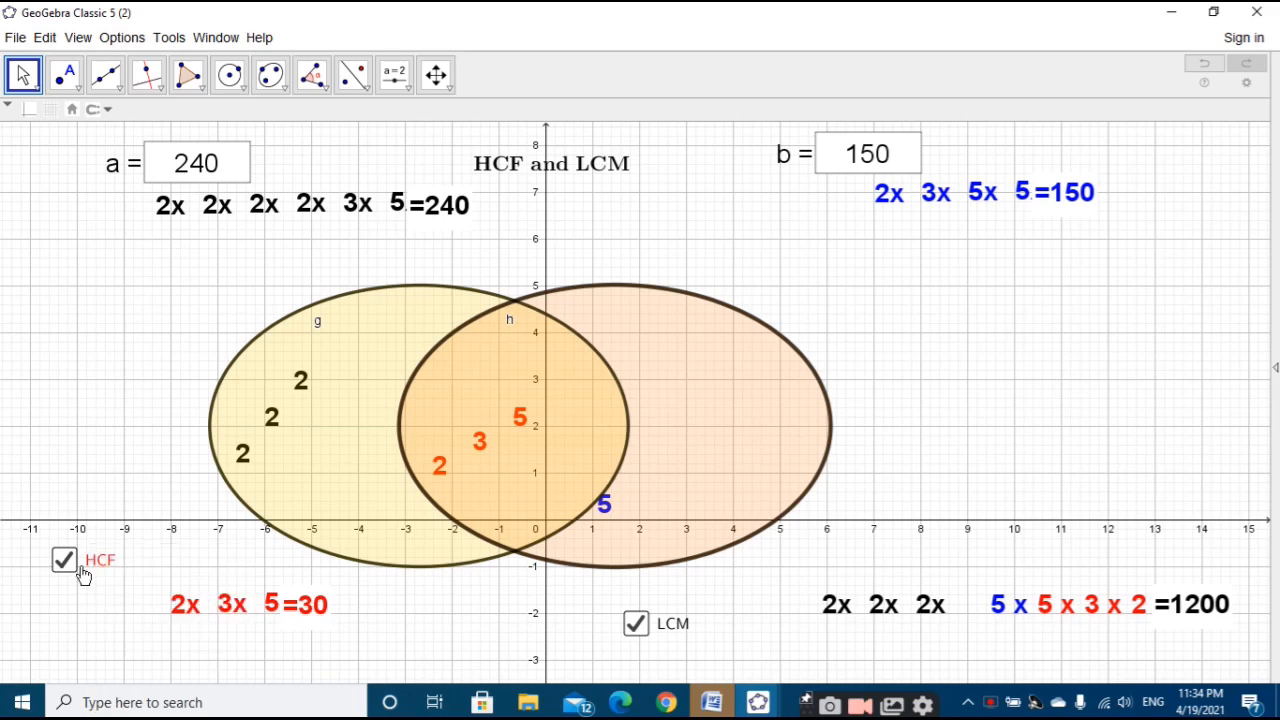
pyautogui.moveTo(101, 560); pyautogui.dragTo(140, 619)
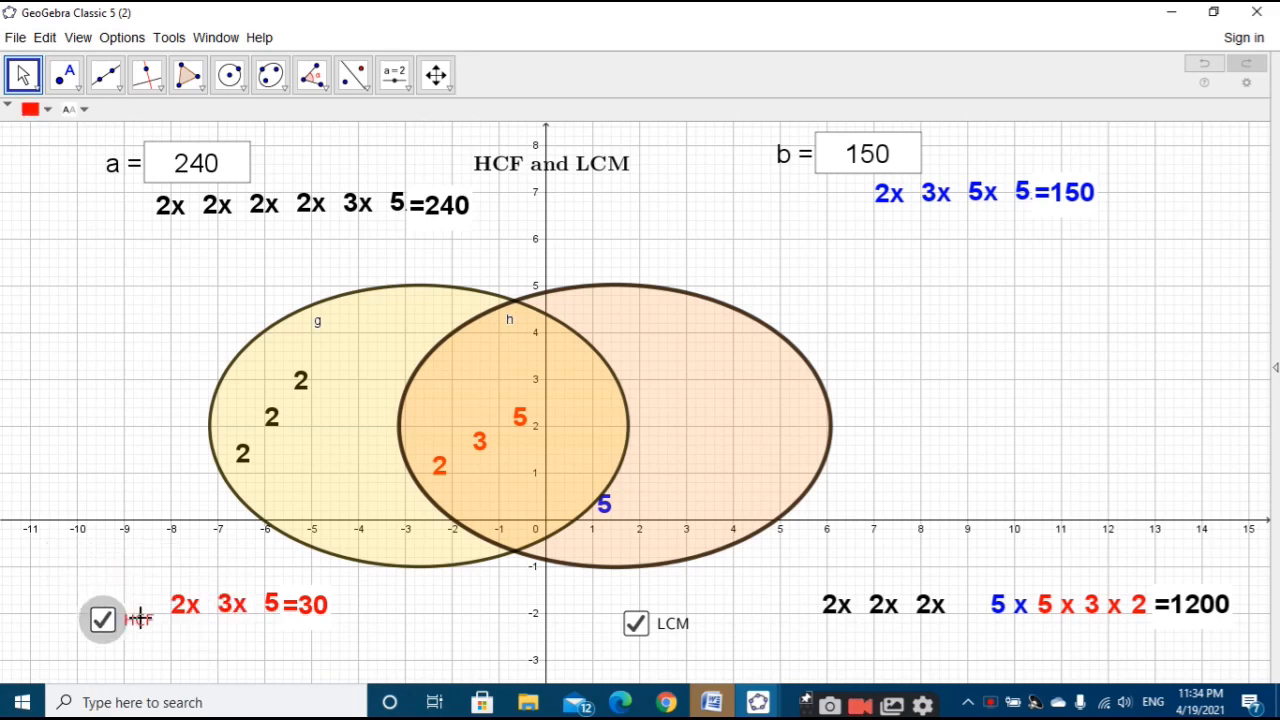
# Step: Move the LCM check box to just below the start of the LCM product row
pyautogui.rightClick(681, 626)
pyautogui.click(705, 620)
pyautogui.moveTo(671, 640); pyautogui.dragTo(853, 661)
# Step: Reposition the HCF and LCM title above the ellipses and the input boxes a and b above their factor rows
pyautogui.click(597, 178)
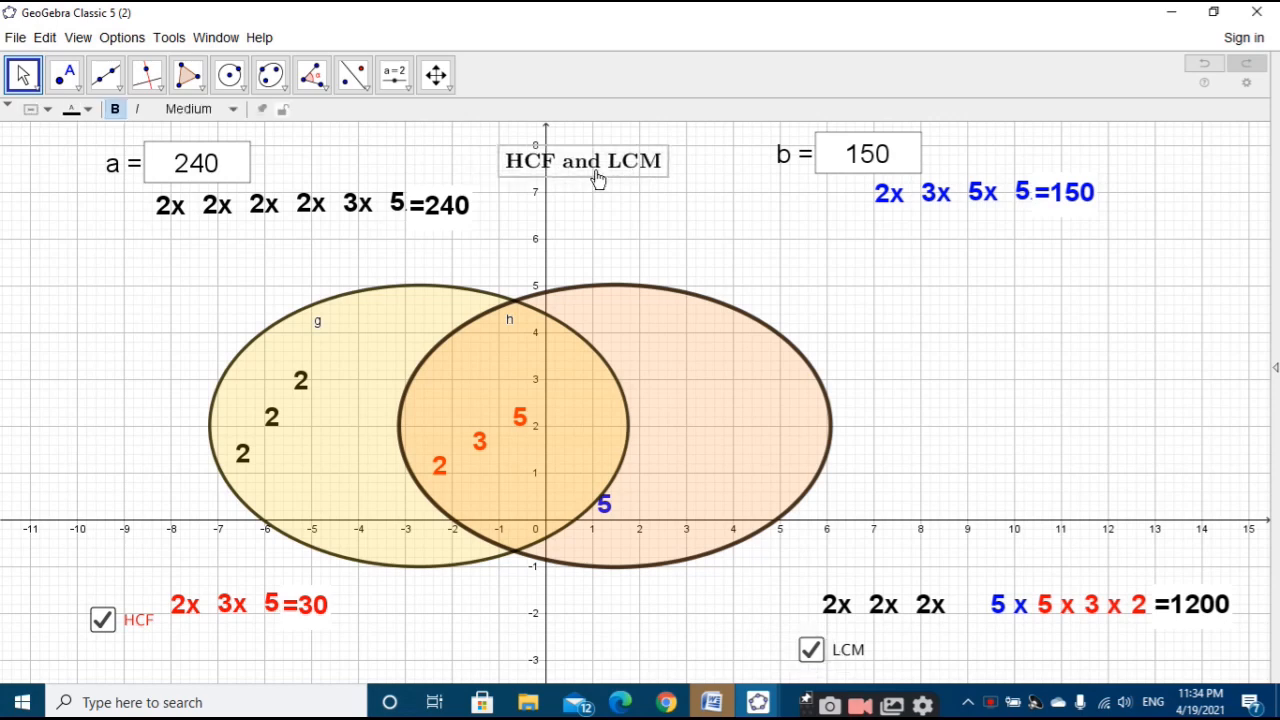
pyautogui.click(244, 188)
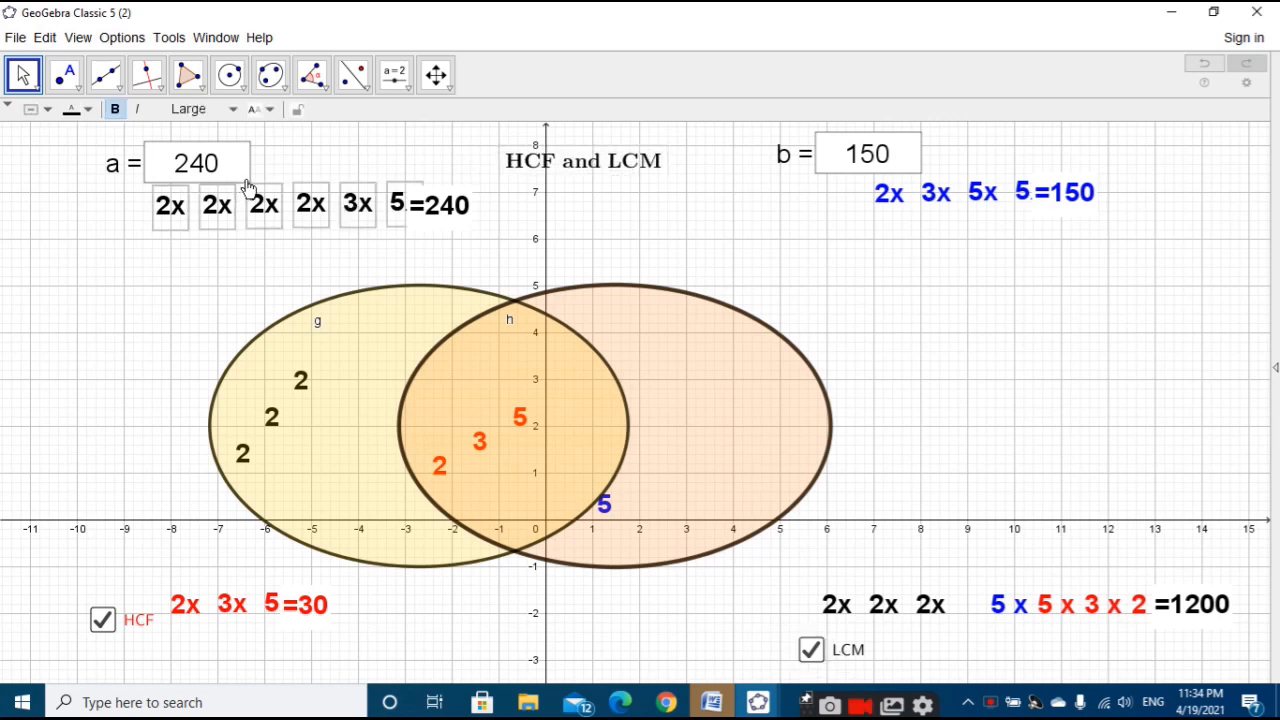
pyautogui.moveTo(247, 188); pyautogui.dragTo(367, 184)
pyautogui.moveTo(794, 163); pyautogui.dragTo(894, 167)
pyautogui.click(790, 173)
# Step: Turn off the axes and the grid in the Graphics view
pyautogui.rightClick(757, 178)
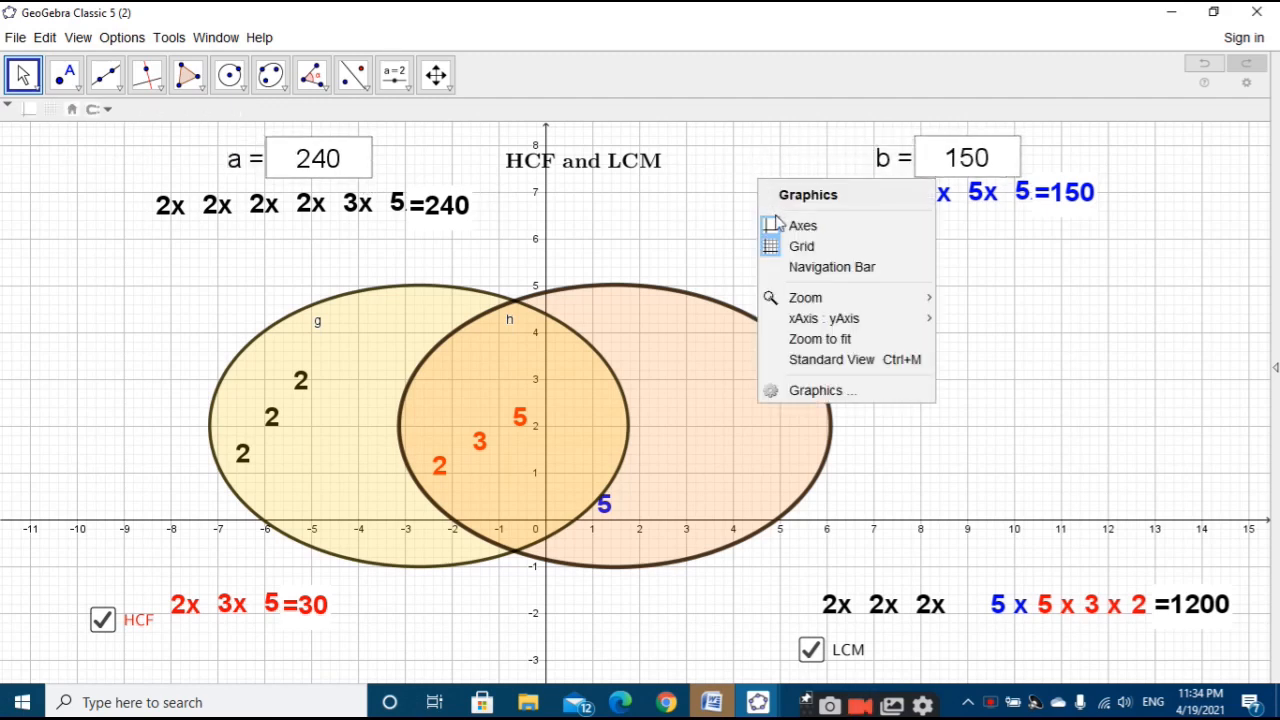
pyautogui.click(790, 225)
pyautogui.rightClick(723, 177)
pyautogui.click(751, 242)
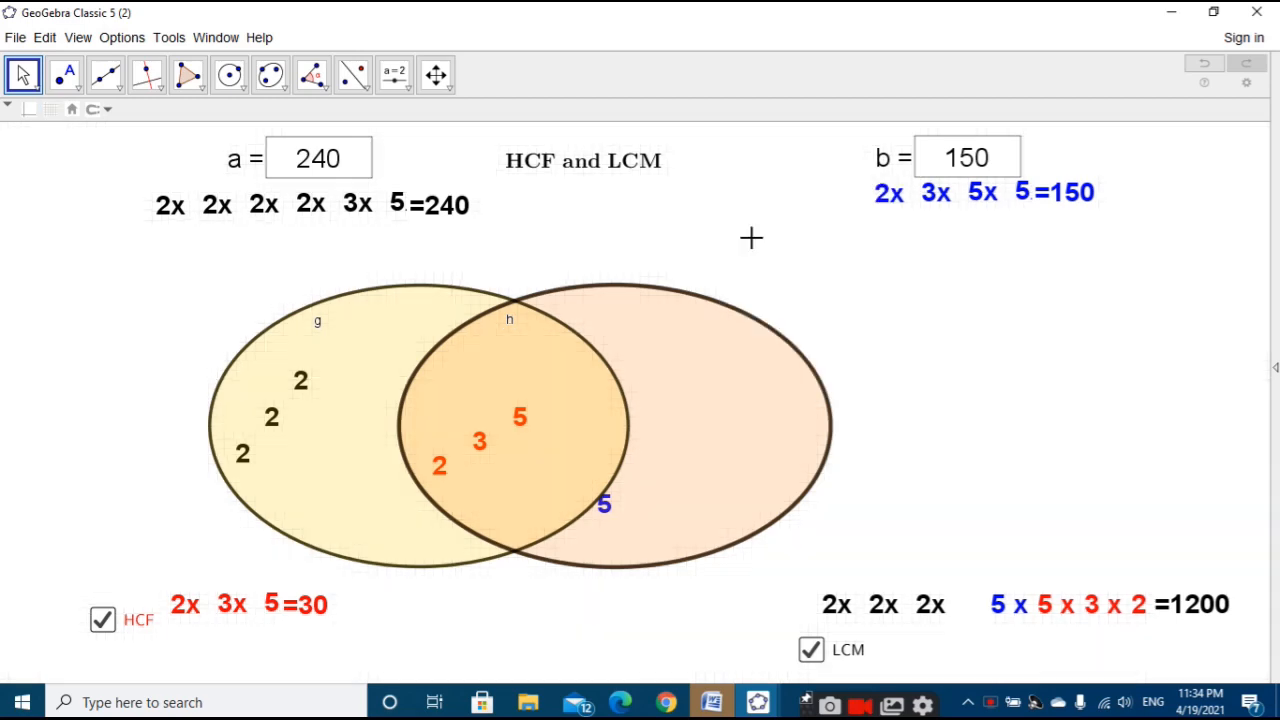
# Step: Turn off the labels of the ellipses h, g and d
pyautogui.rightClick(511, 318)
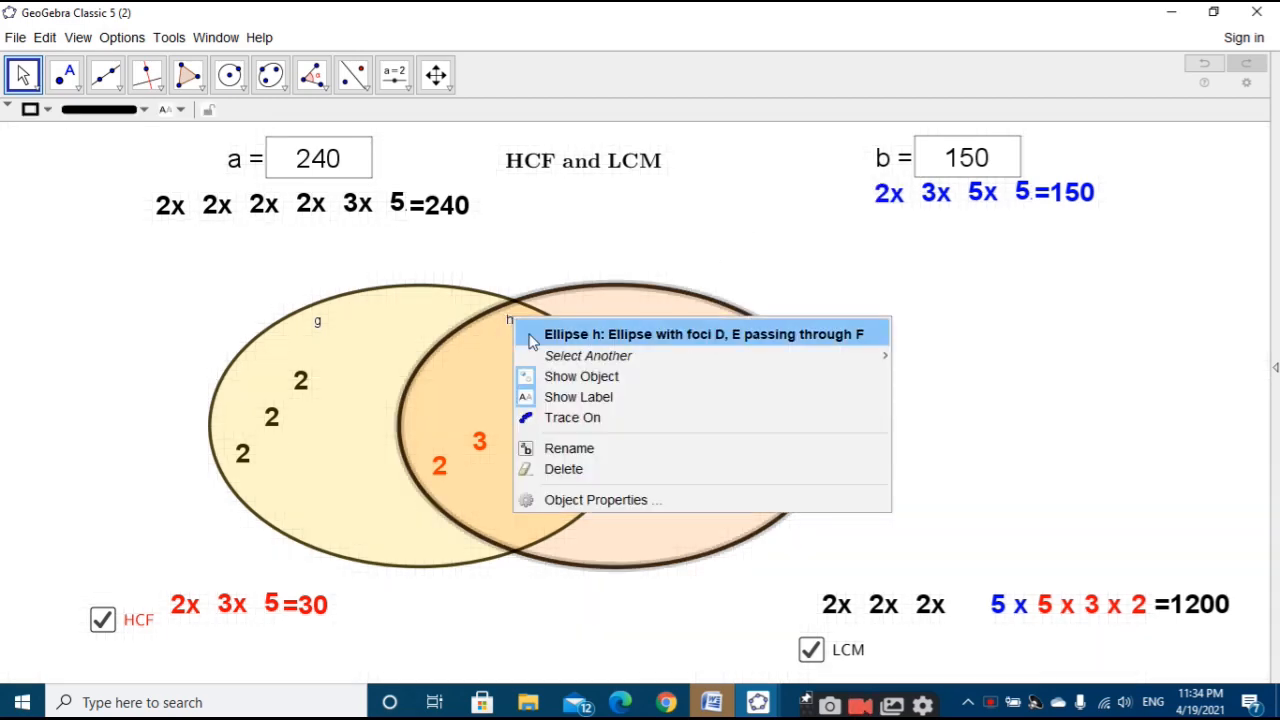
pyautogui.click(565, 397)
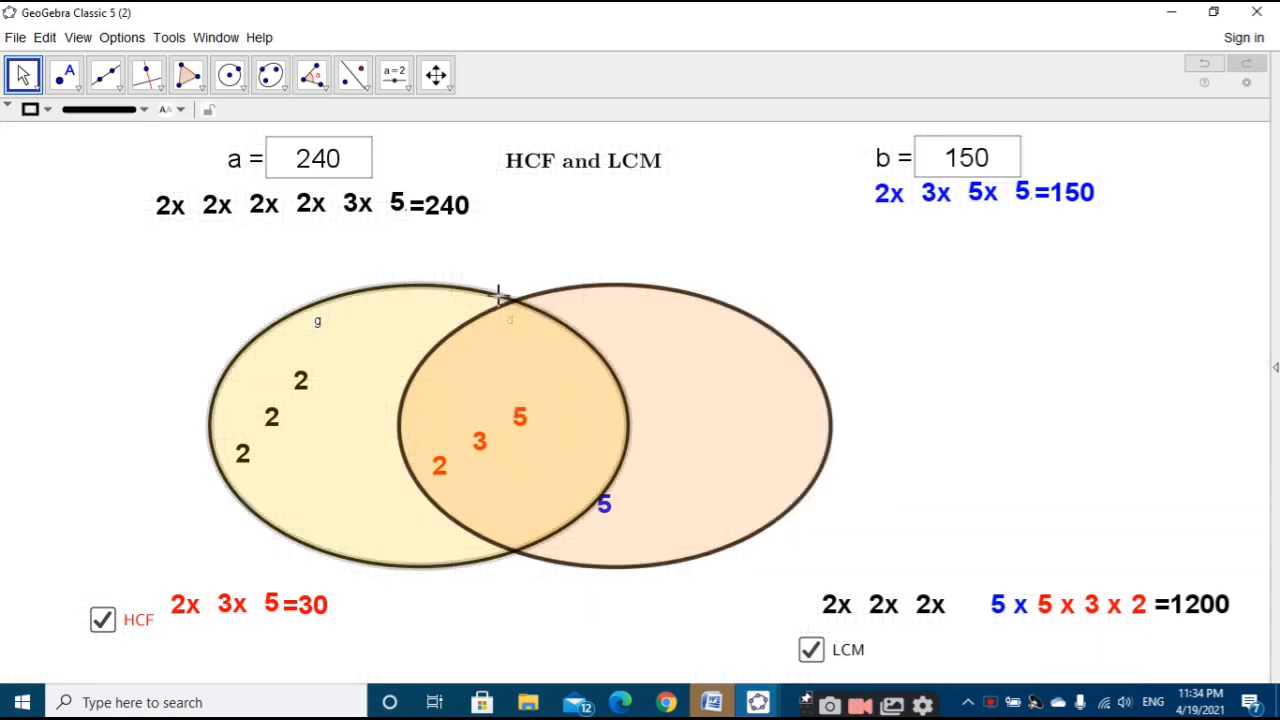
pyautogui.rightClick(498, 294)
pyautogui.click(545, 375)
pyautogui.rightClick(527, 341)
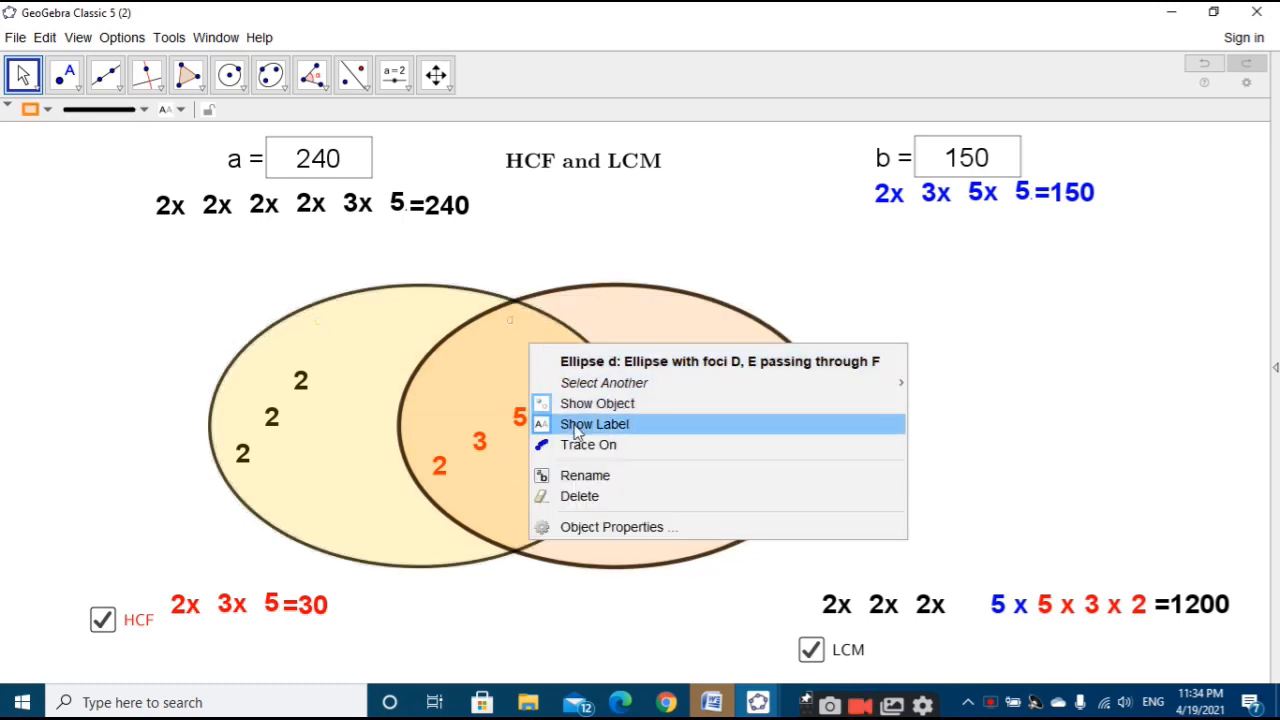
pyautogui.click(577, 428)
pyautogui.click(735, 280)
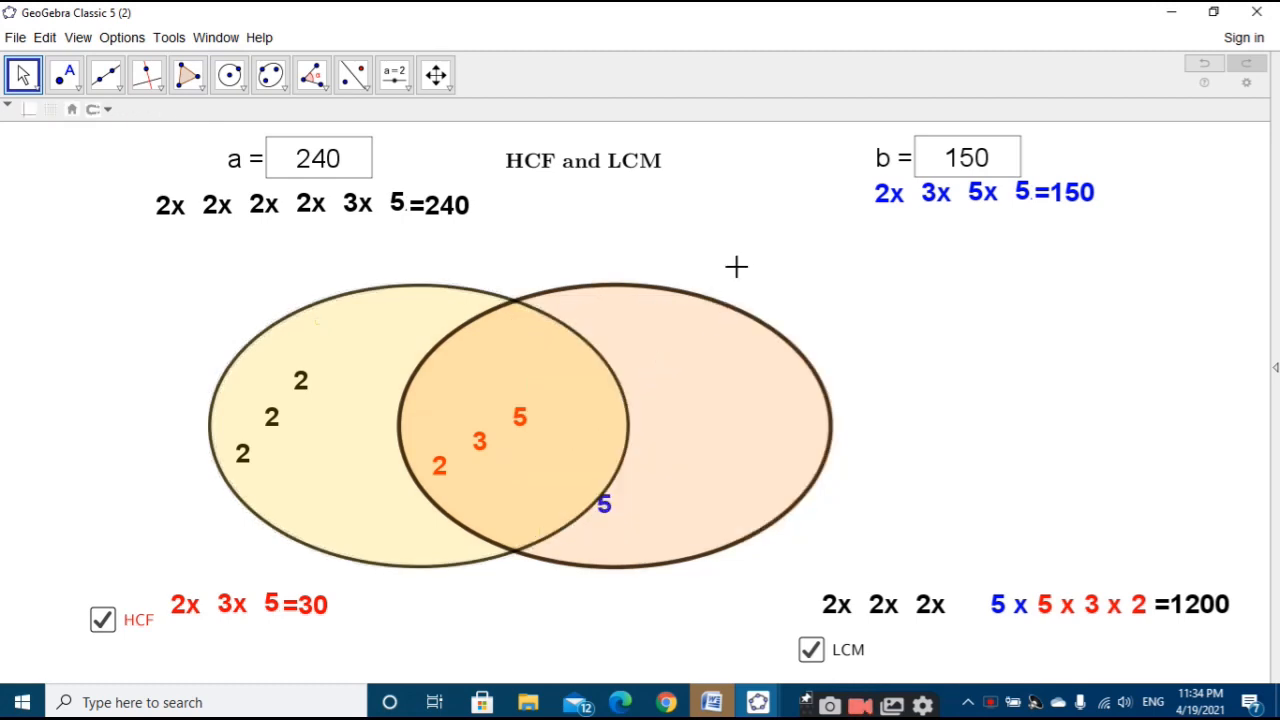
# Step: Delete the last digit of the value in input box a
pyautogui.click(351, 157)
pyautogui.press('BackSpace')
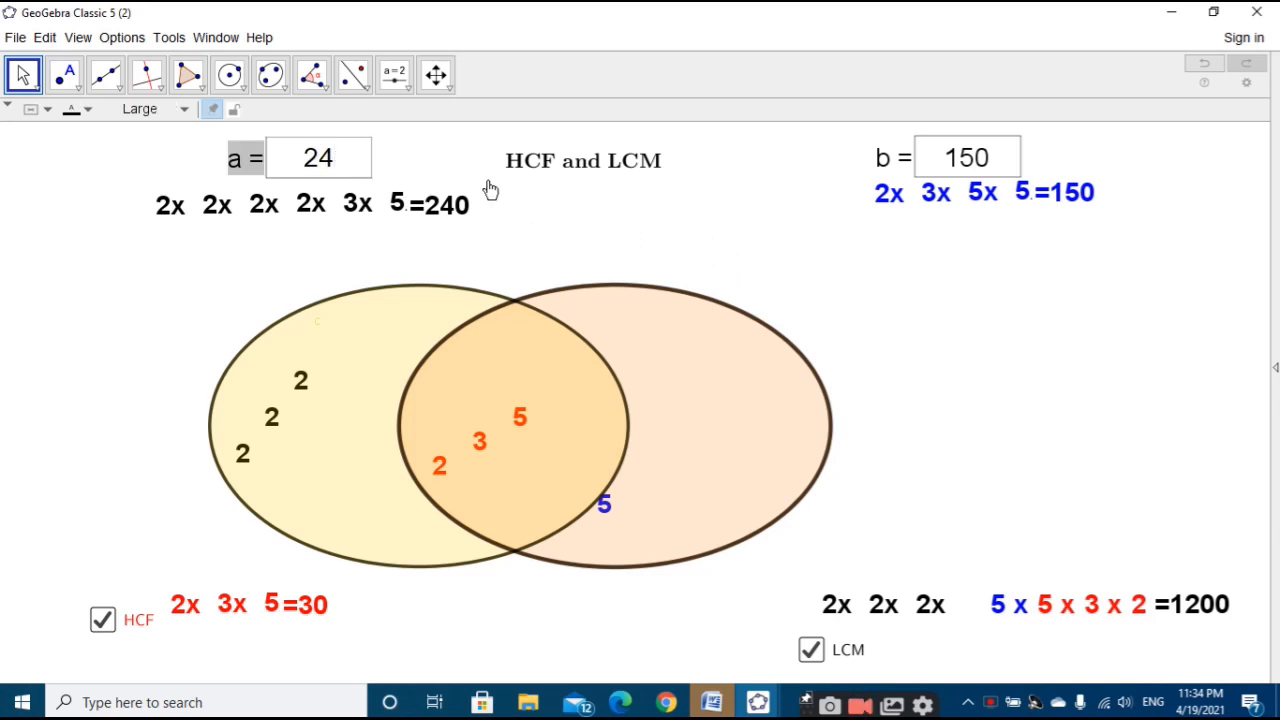